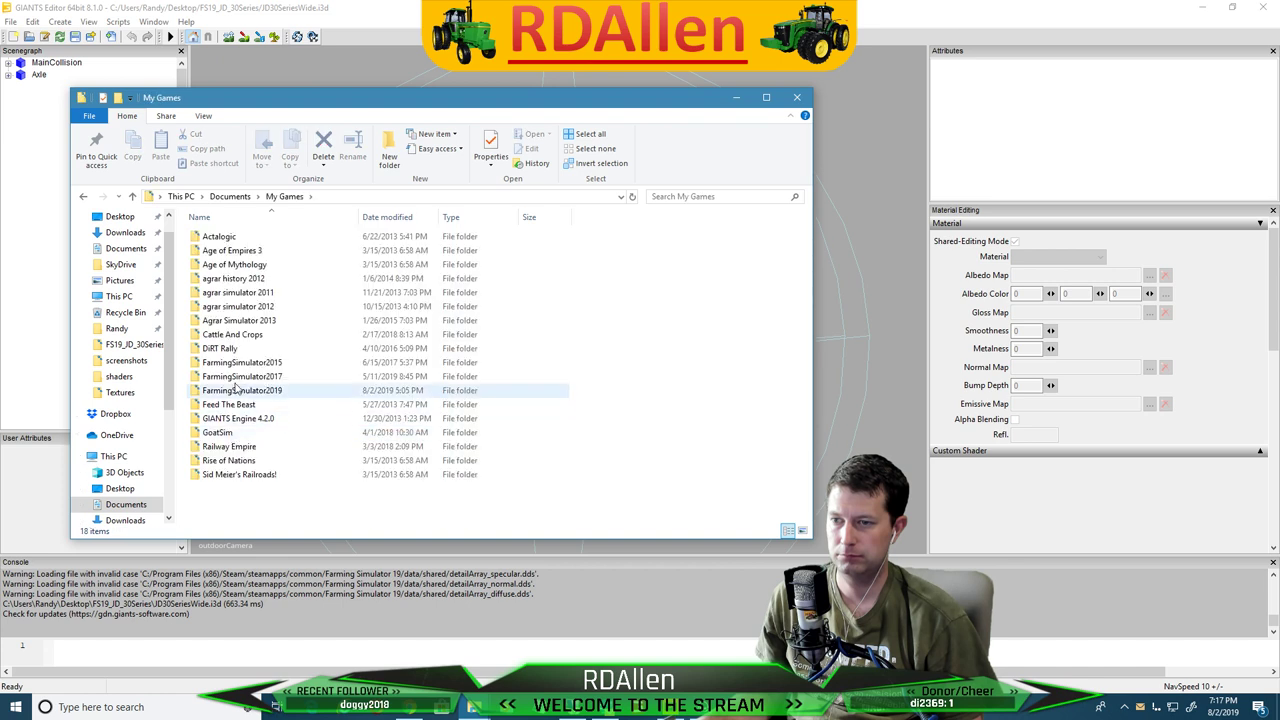
Open the FarmingSimulator2019 folder and rename its mods folder to mods6
double_click(235, 390)
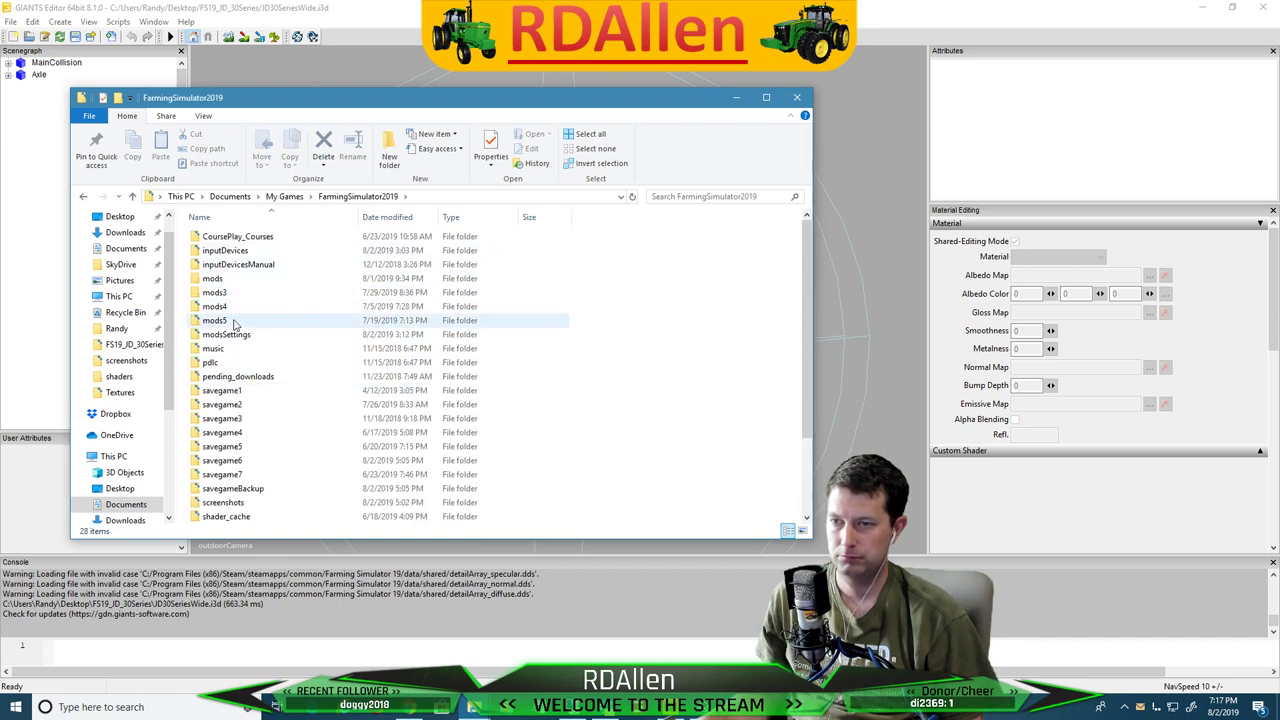
left_click(228, 283)
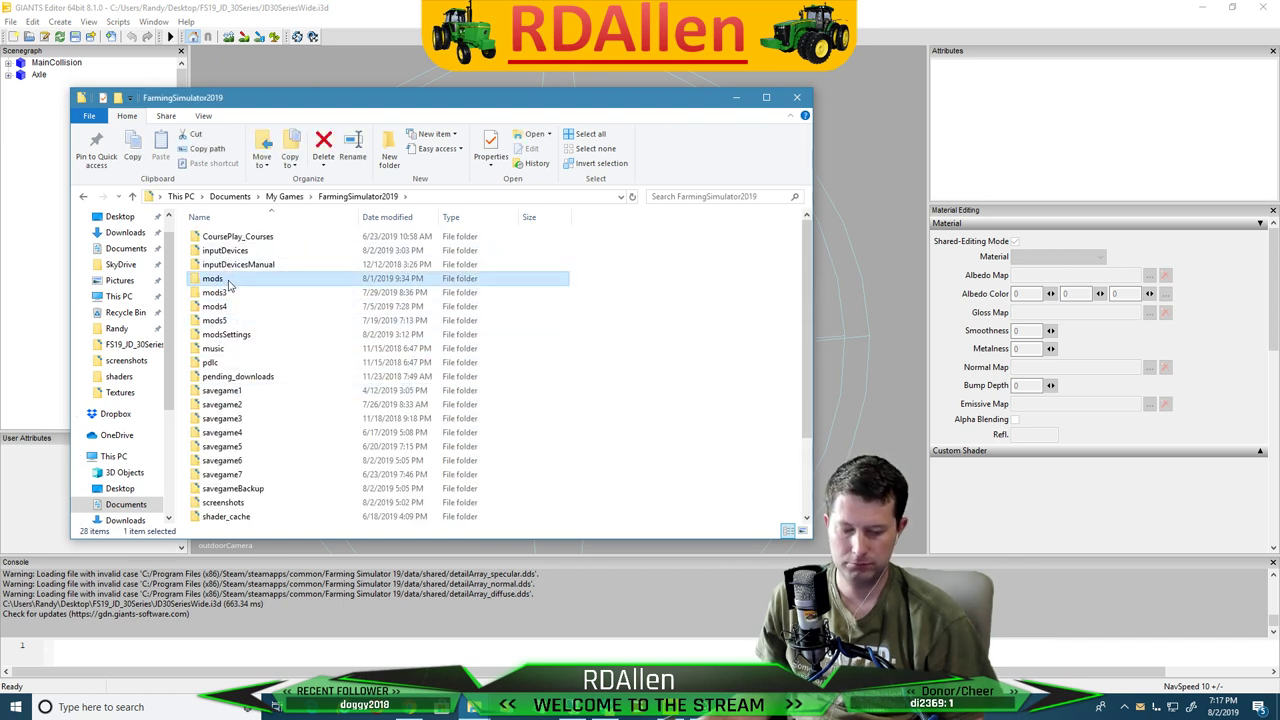
left_click(228, 280)
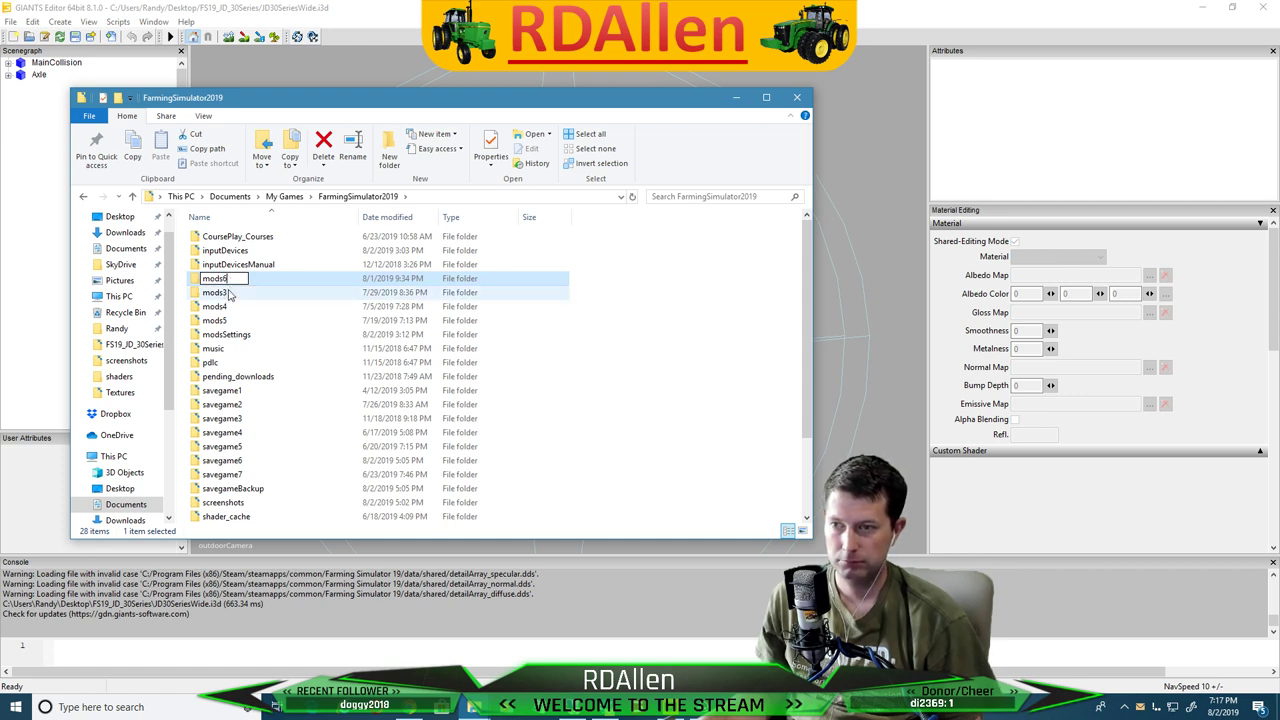
key("Return")
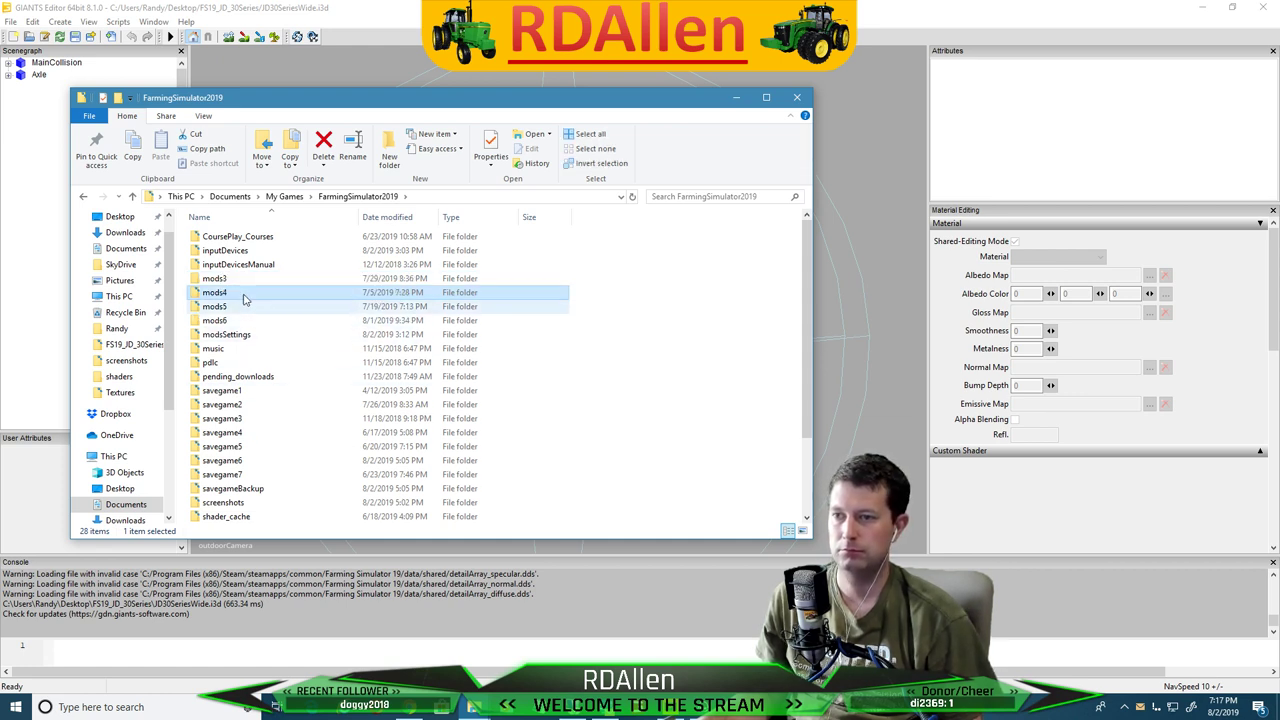
Rename the mods3 folder to mods and close the file window
left_click(231, 280)
left_click(231, 280)
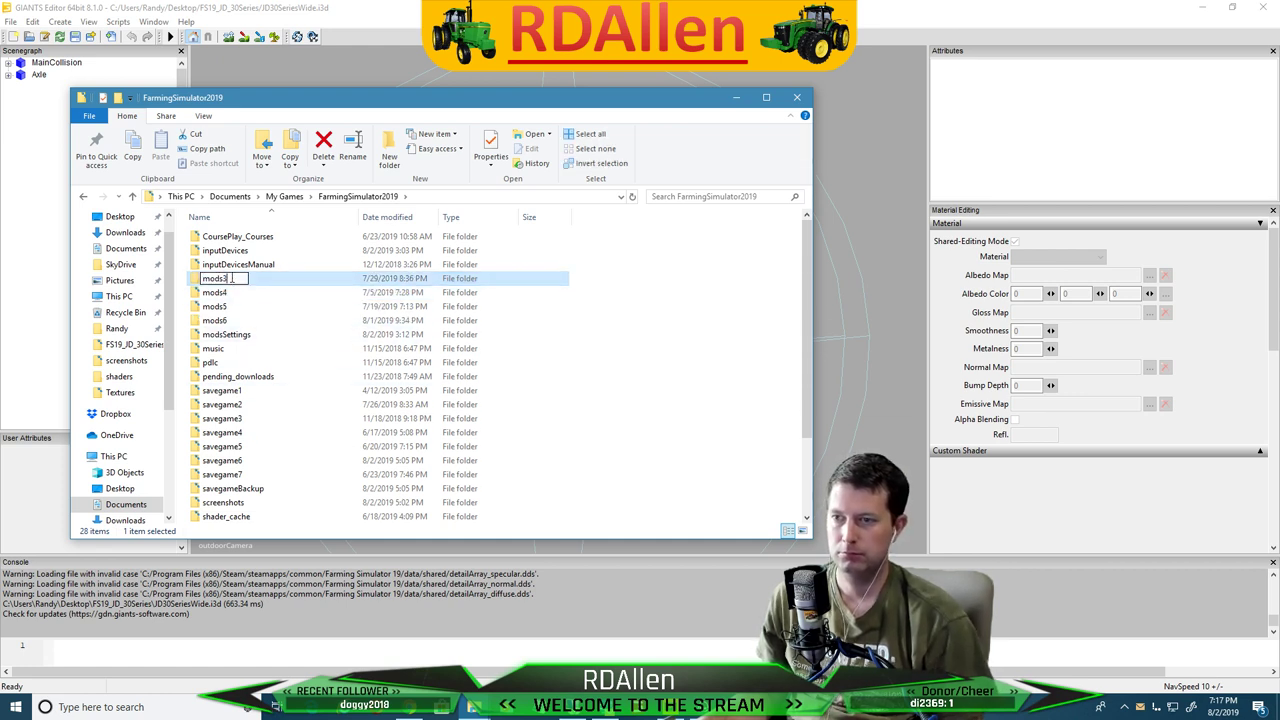
key("BackSpace")
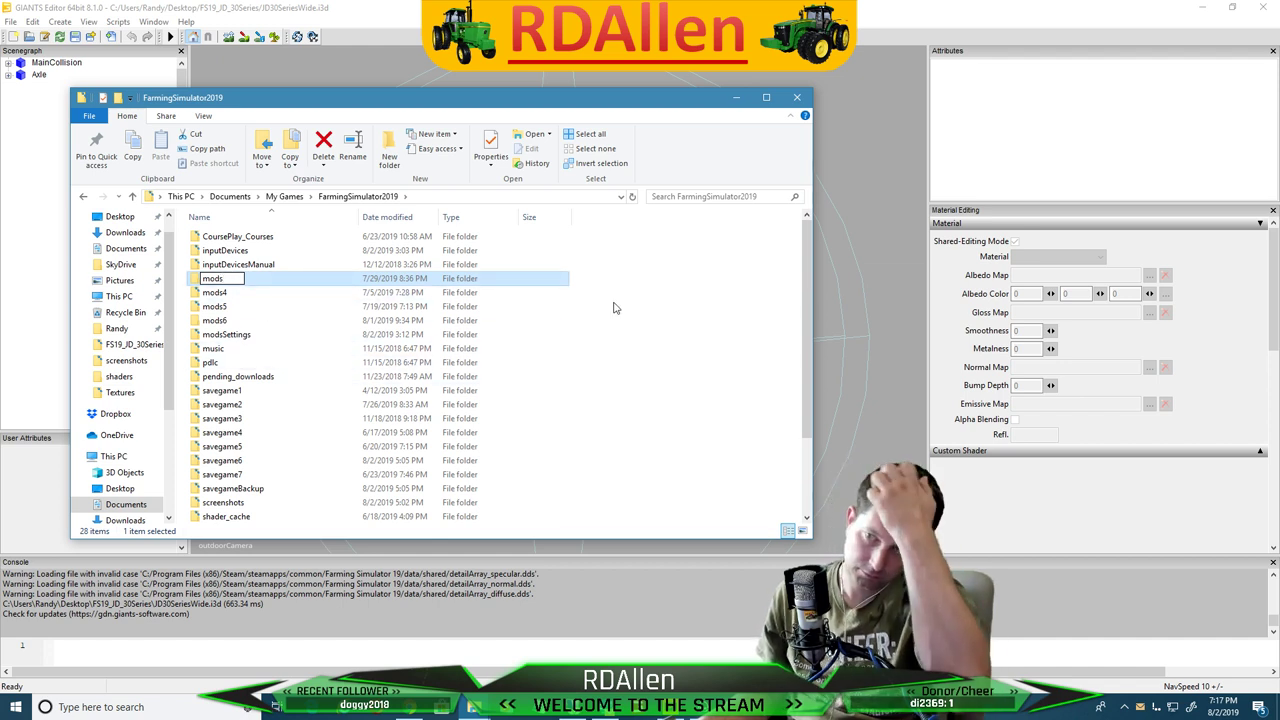
left_click(585, 315)
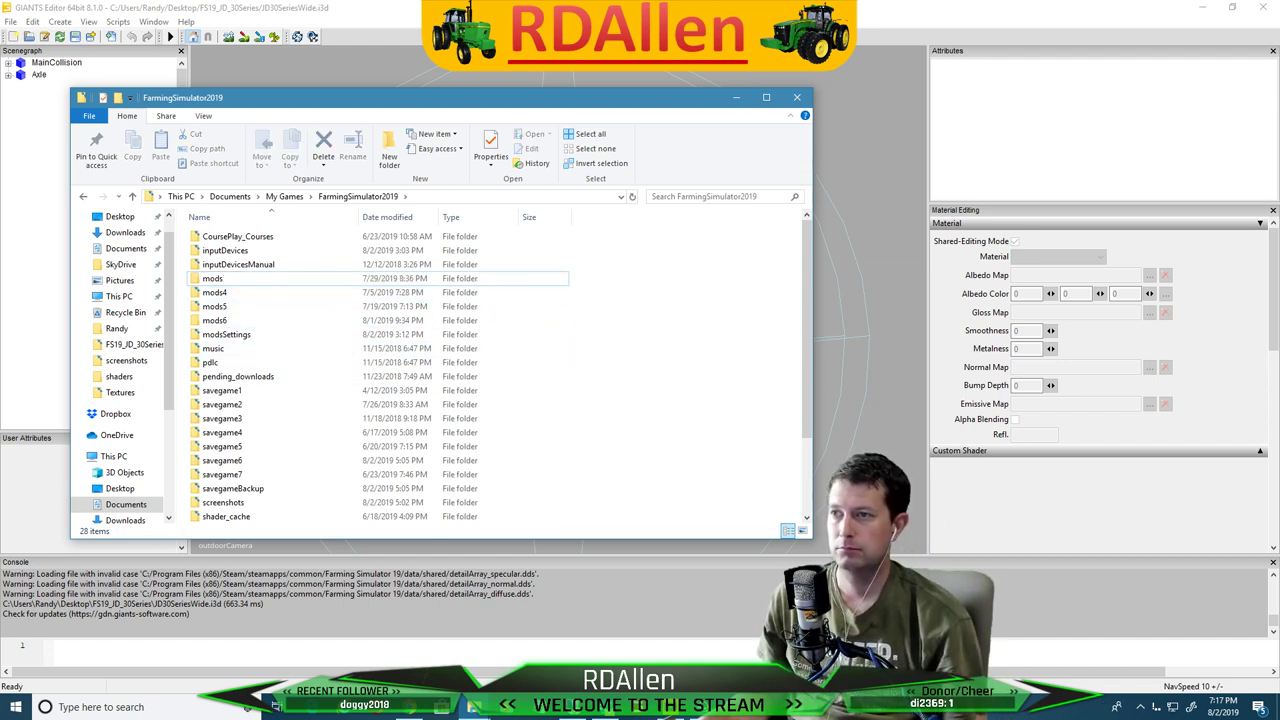
left_click(797, 97)
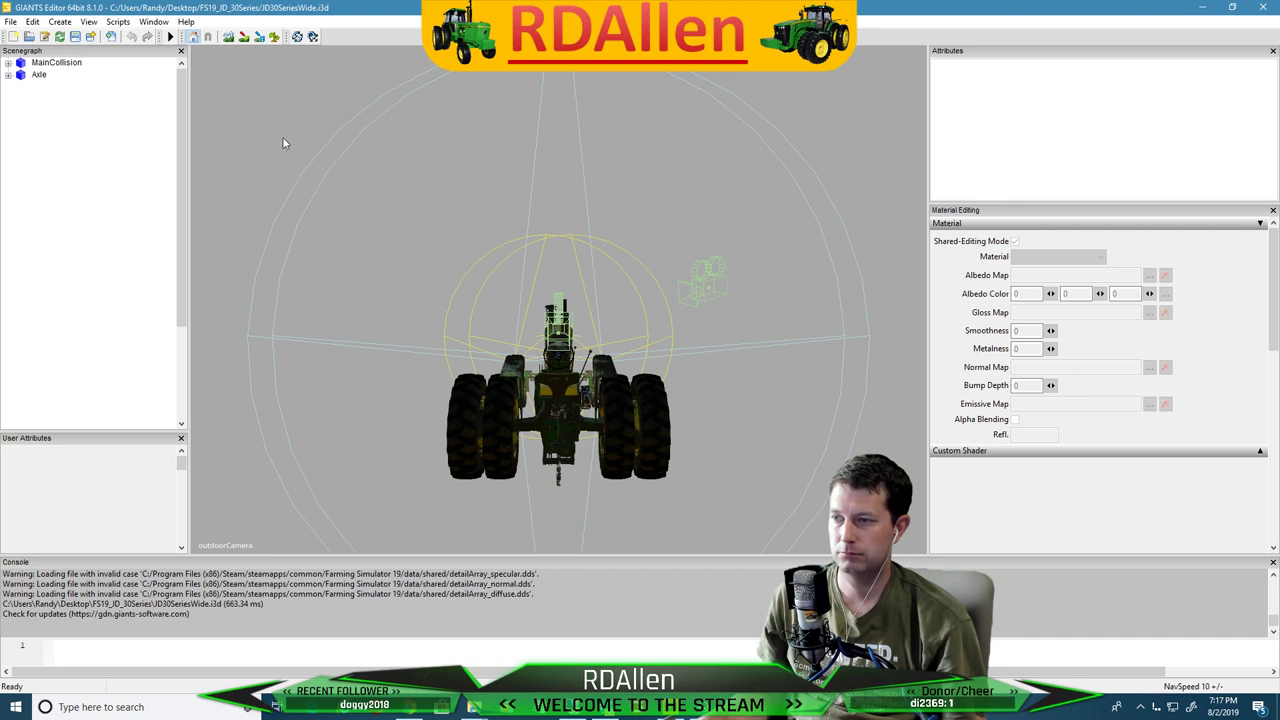
Expand the MainCollision and Axle nodes in the scenegraph and switch the viewport to the camera named "camera"
left_click(8, 63)
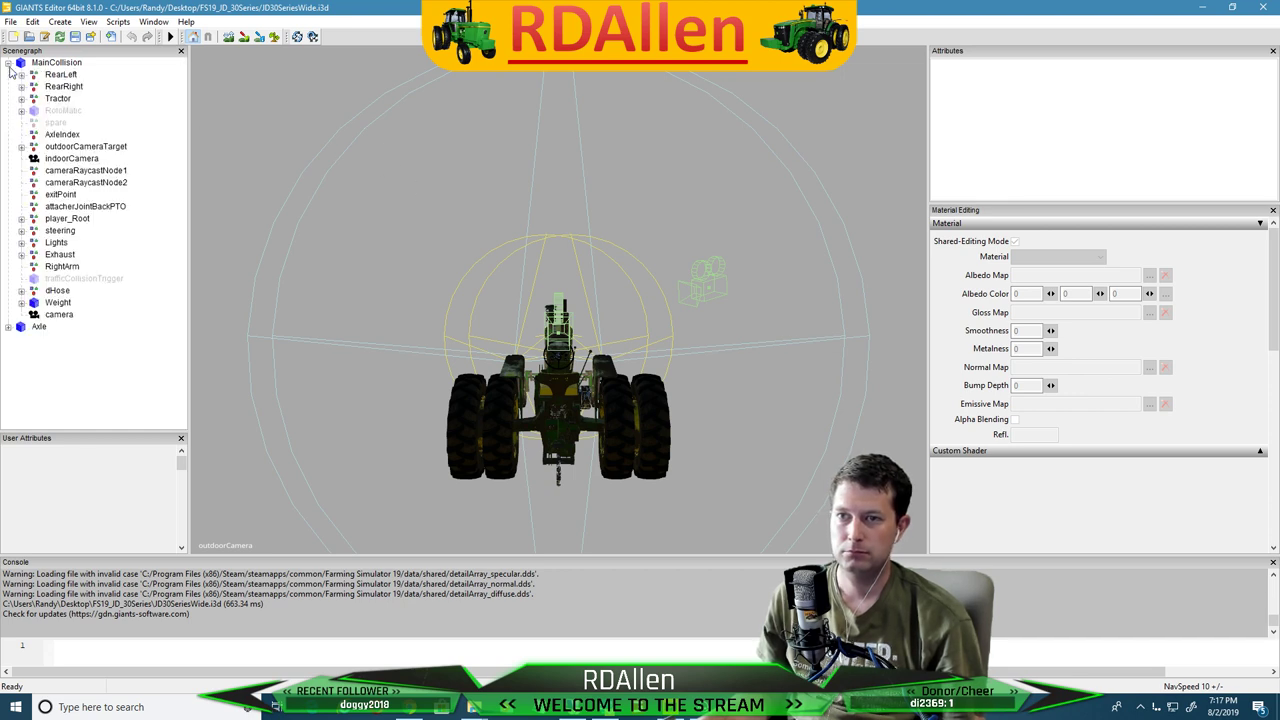
left_click(8, 327)
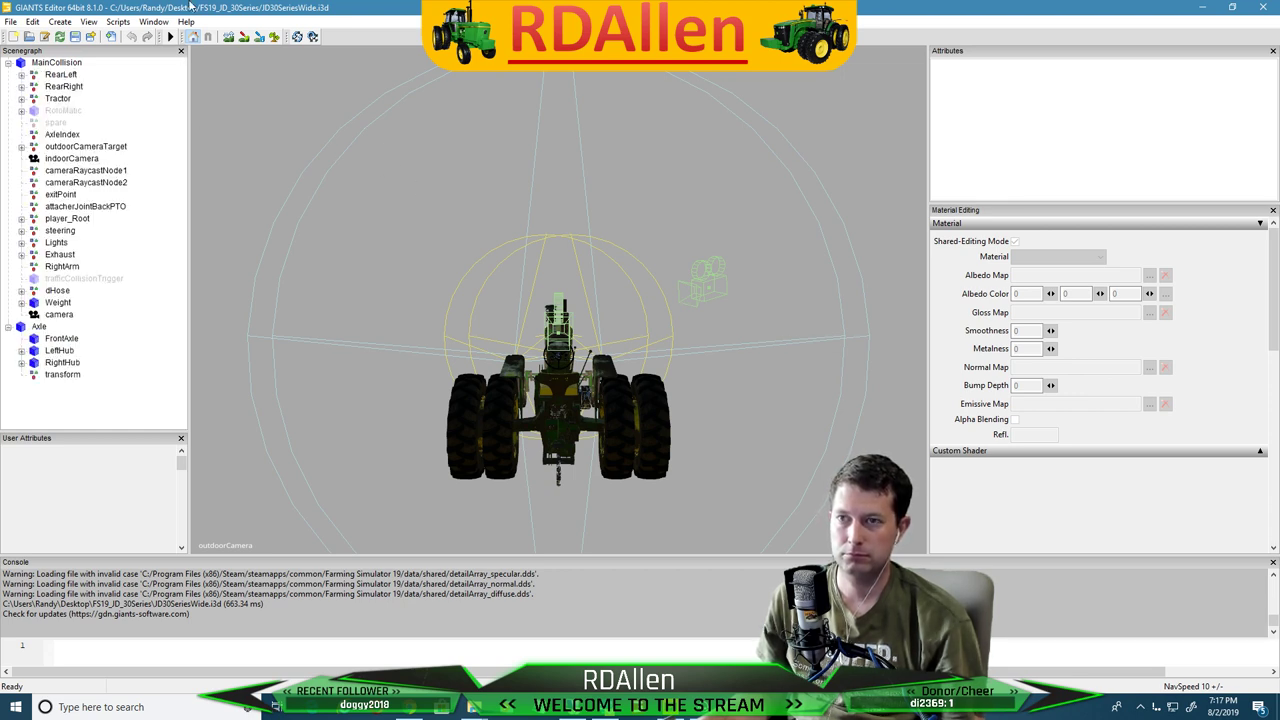
left_click(88, 21)
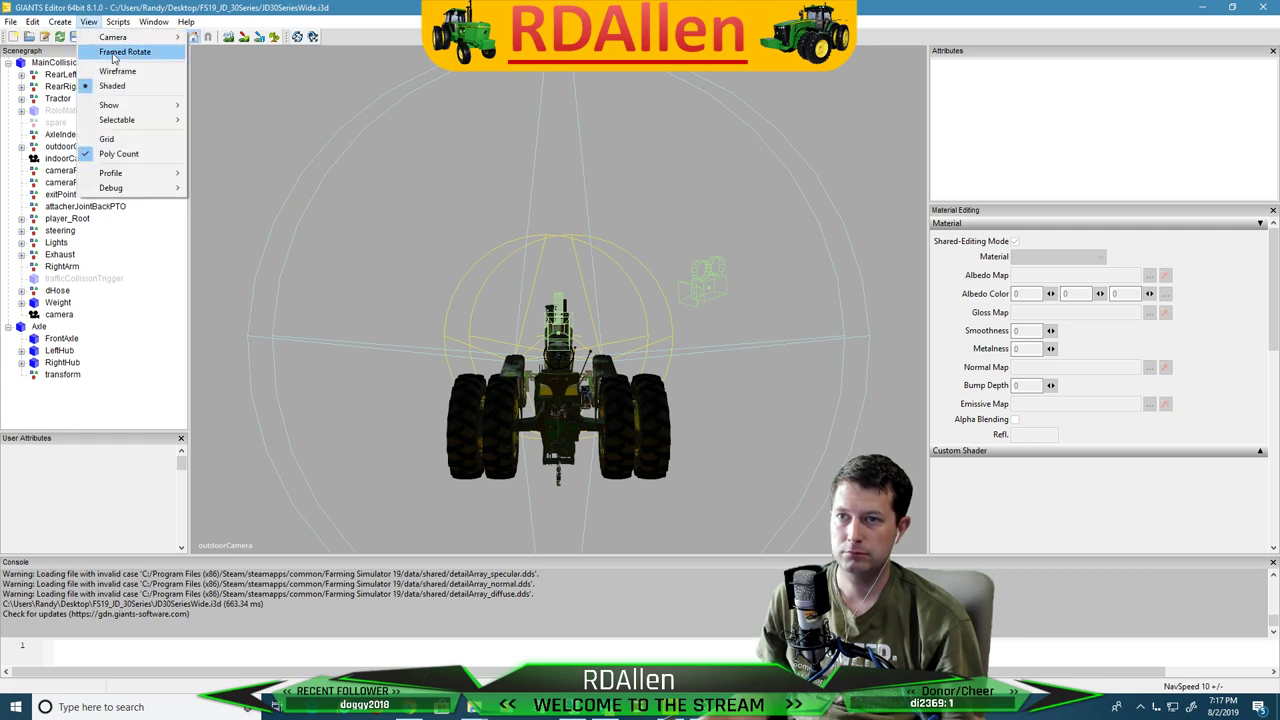
mouse_move(113, 37)
left_click(215, 67)
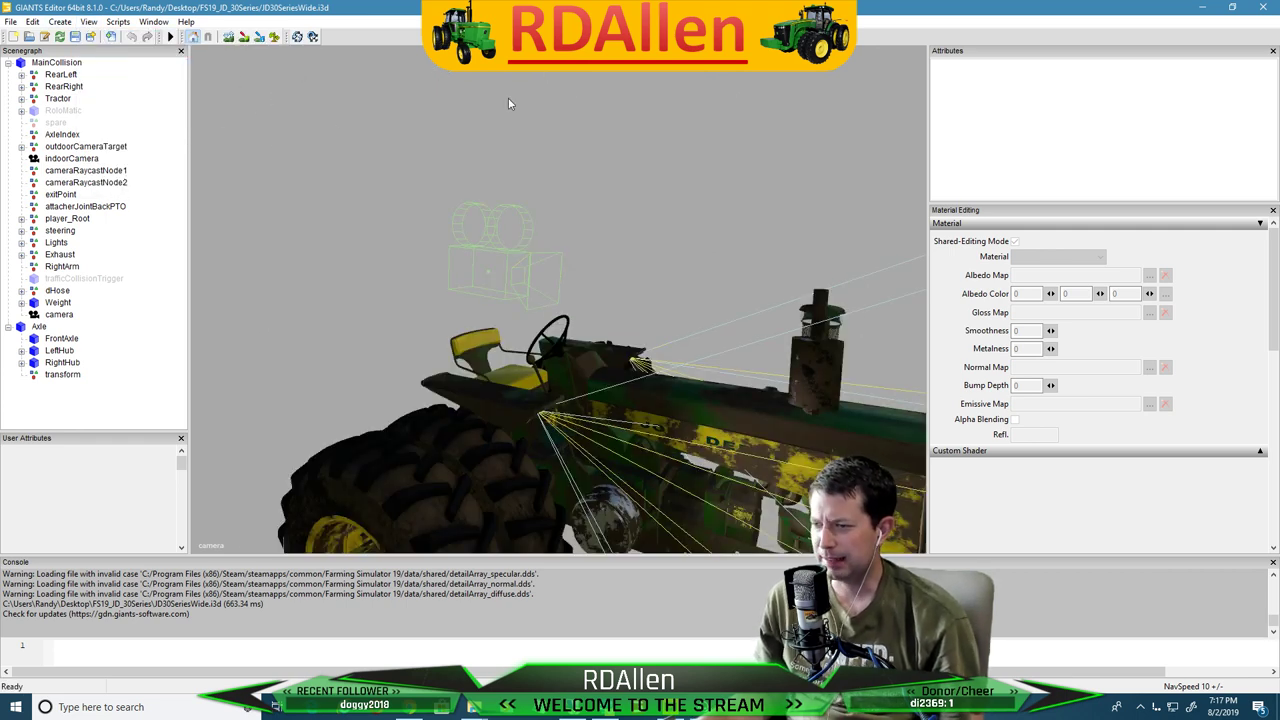
Examine the whole tractor model from both sides, dismissing the mail notifications that cover the workspace
left_click_drag(636, 98, 706, 138, "alt")
middle_click_drag(705, 143, 700, 200)
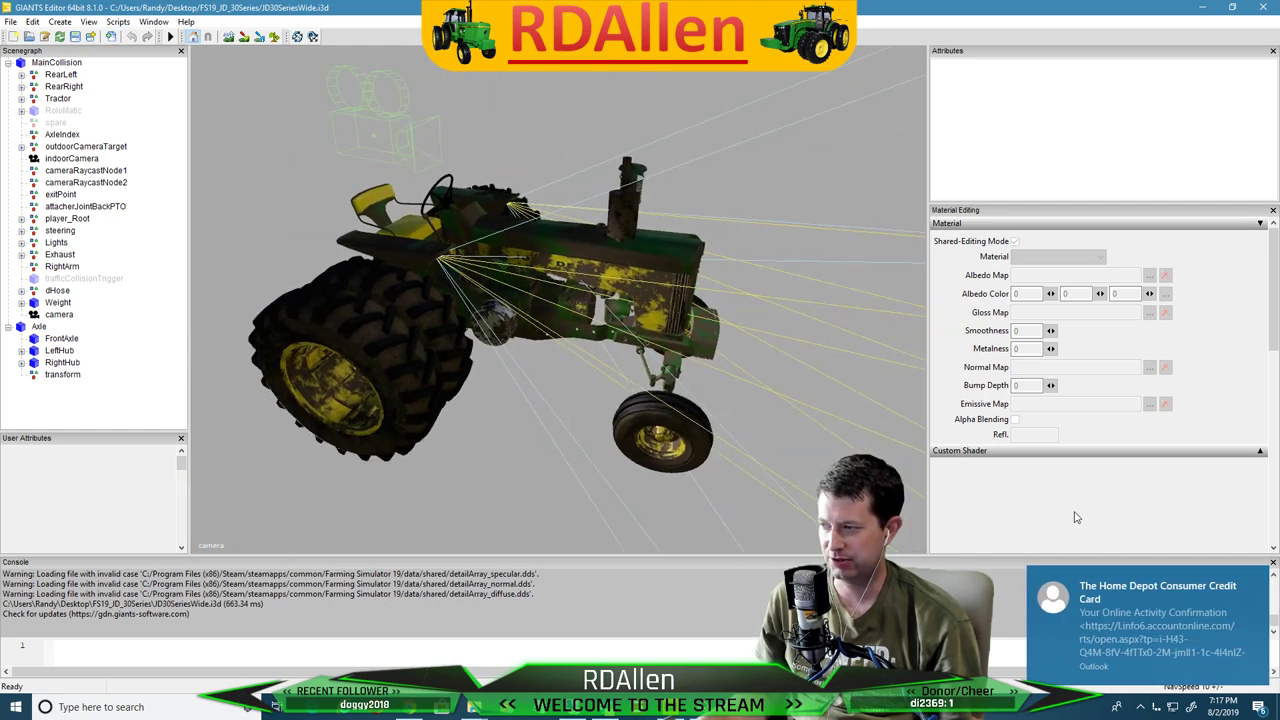
left_click(1258, 580)
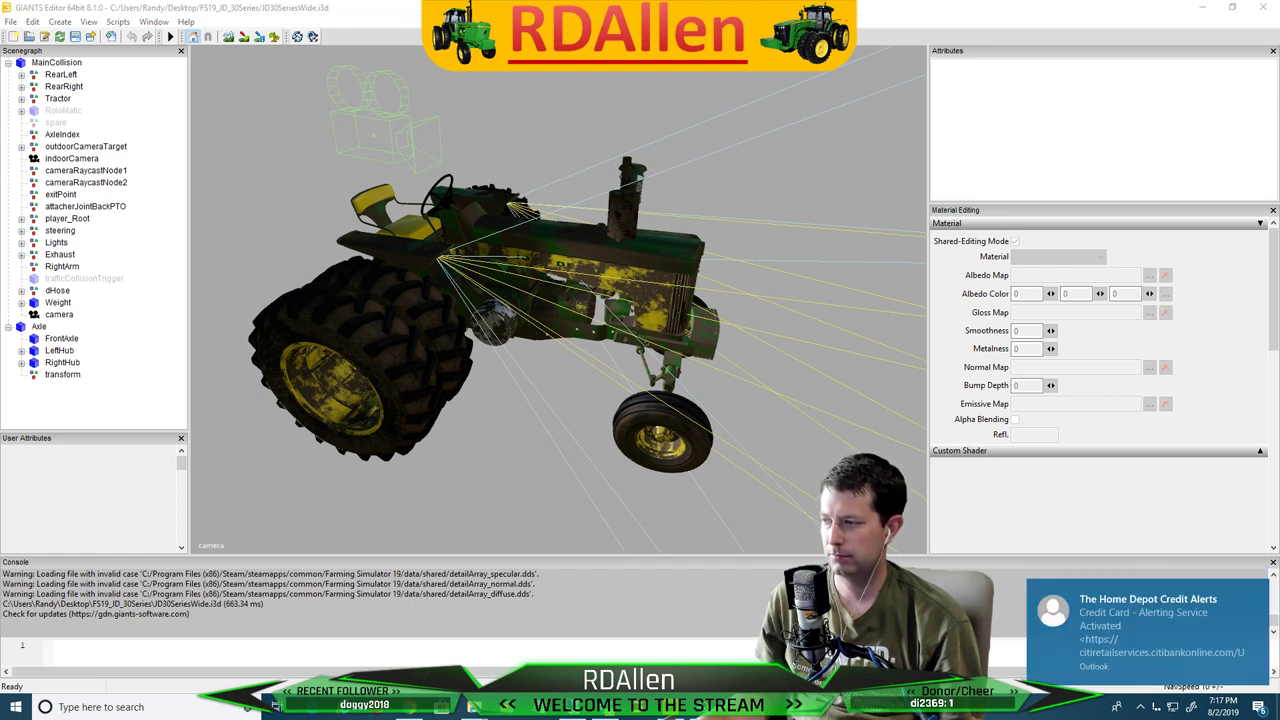
left_click(1258, 594)
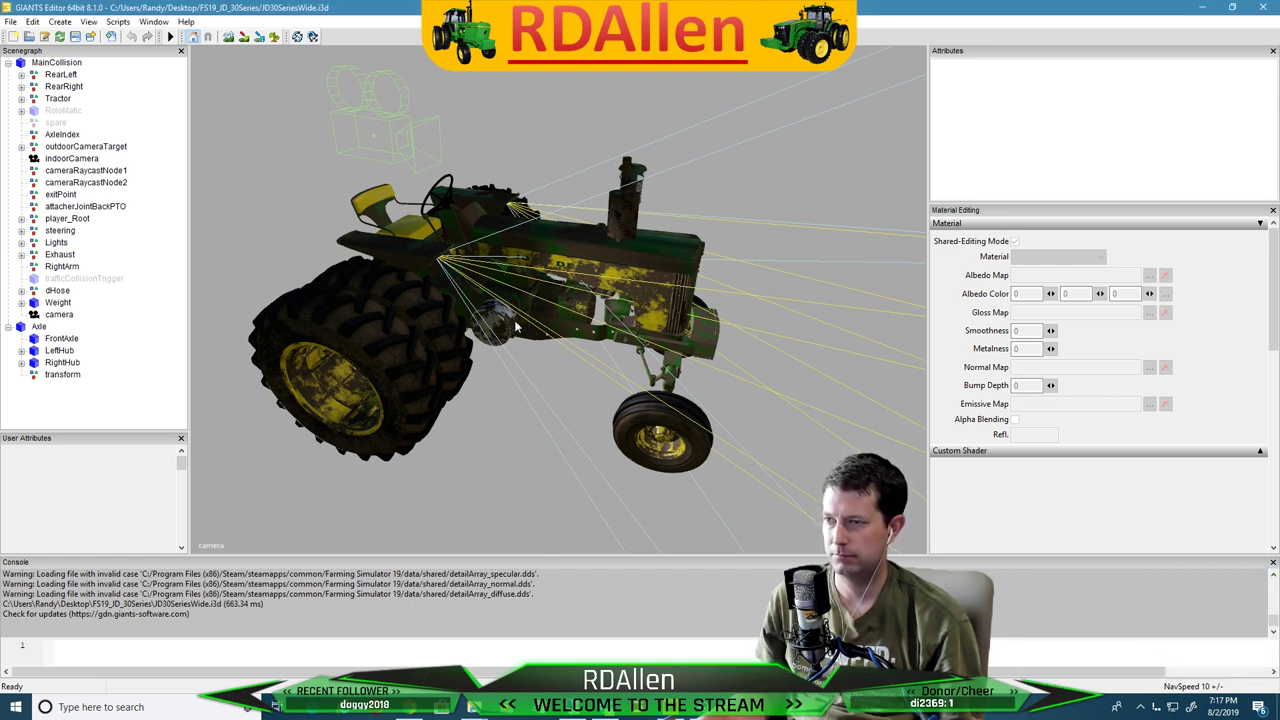
left_click_drag(515, 322, 529, 261, "alt")
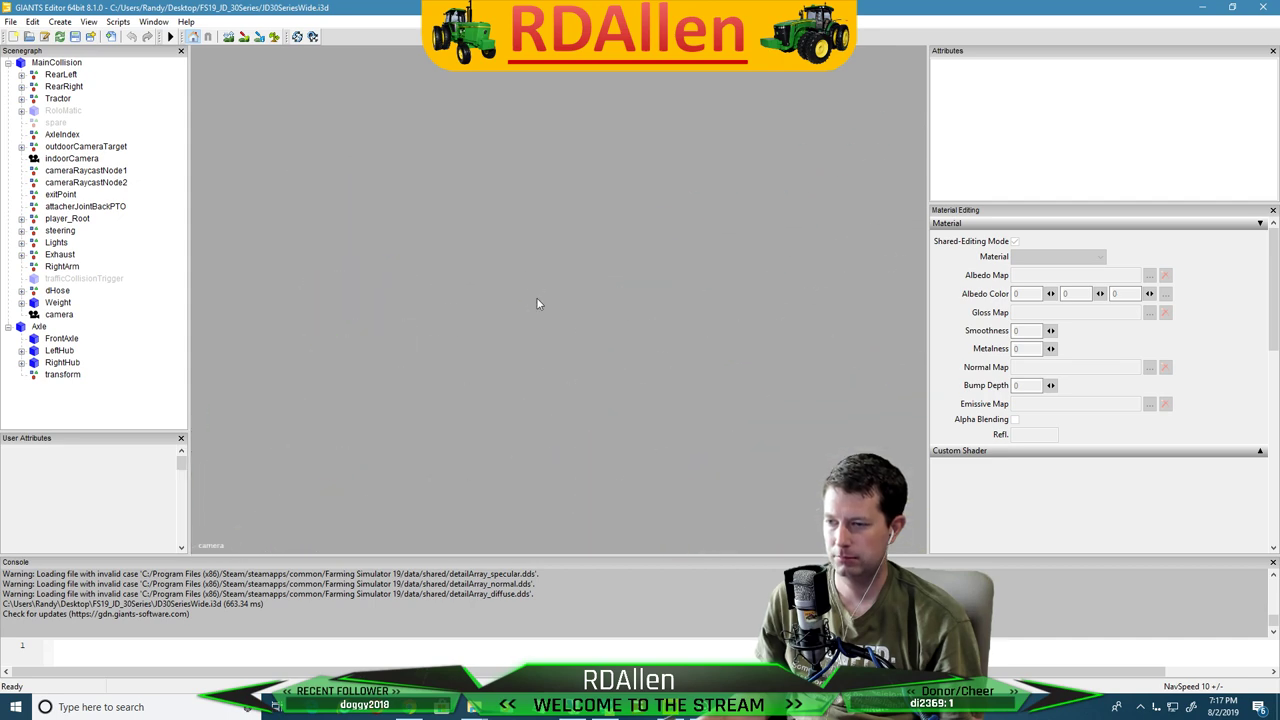
right_click_drag(536, 303, 522, 210)
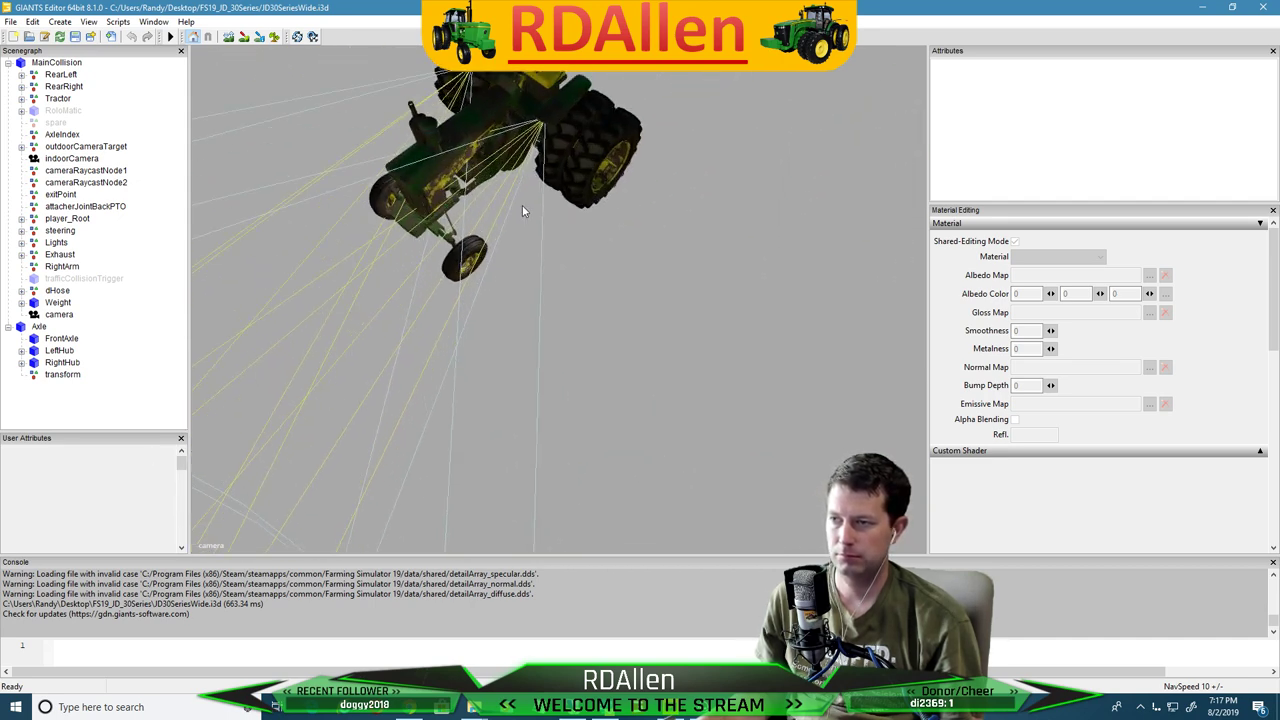
scroll(527, 215, "up", 3)
left_click_drag(527, 215, 440, 200, "alt")
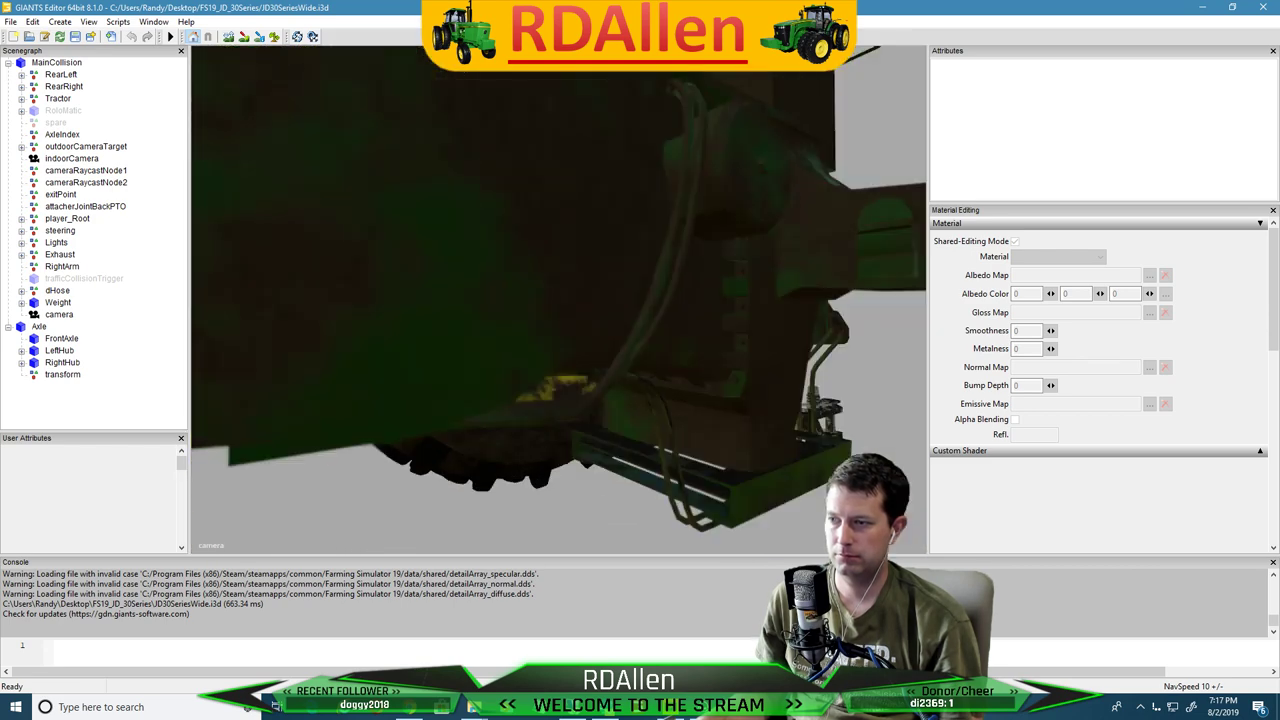
right_click_drag(475, 167, 508, 277)
scroll(508, 275, "down", 5)
left_click_drag(508, 266, 524, 312, "alt")
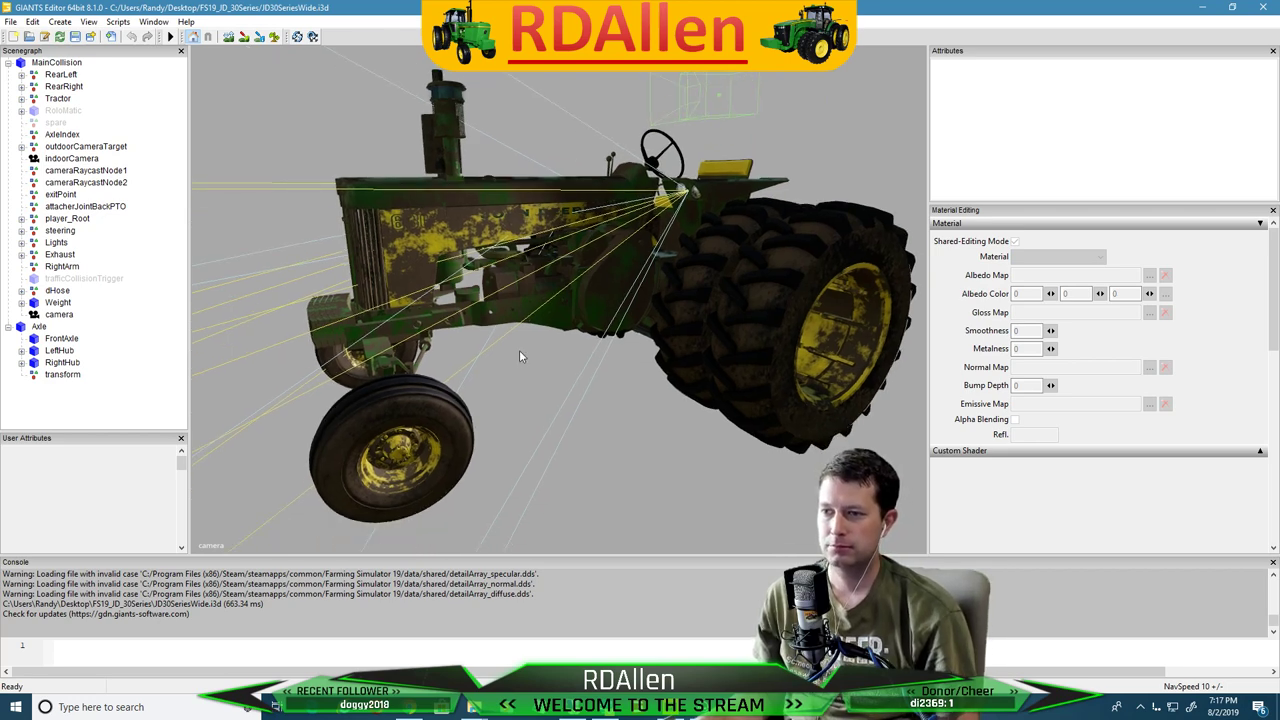
right_click_drag(519, 356, 547, 343)
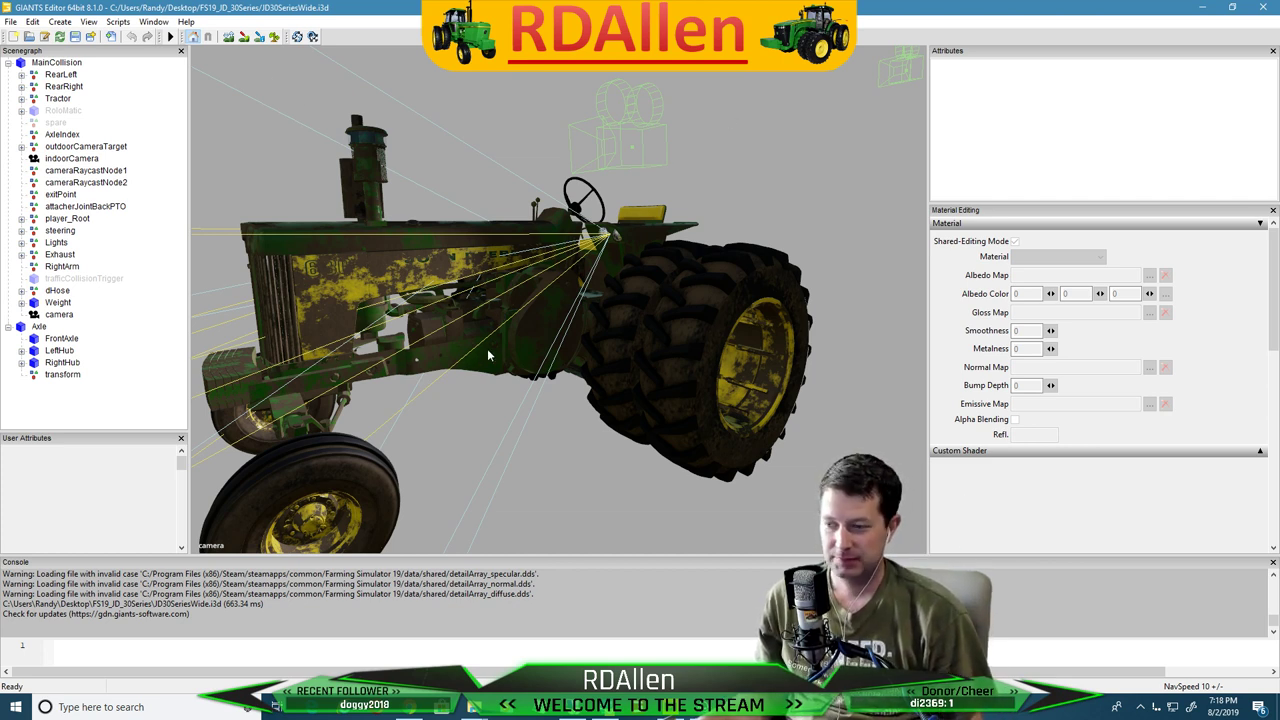
left_click(612, 712)
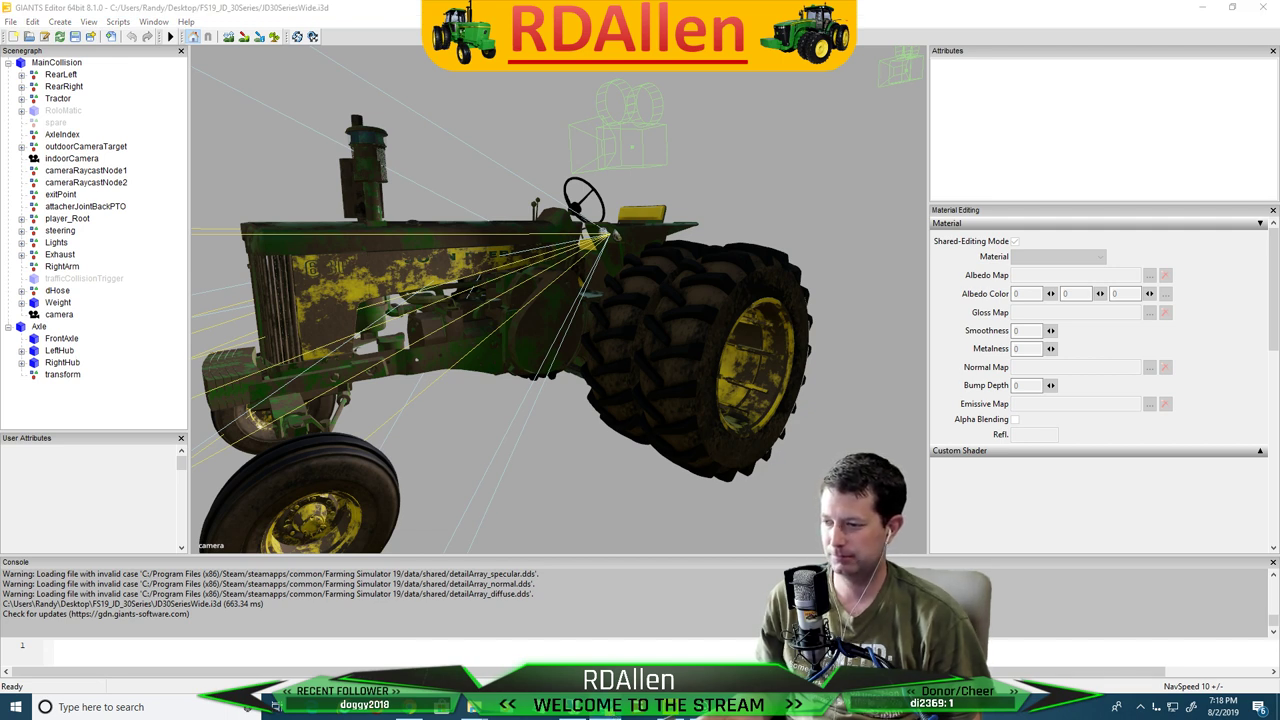
mouse_move(748, 708)
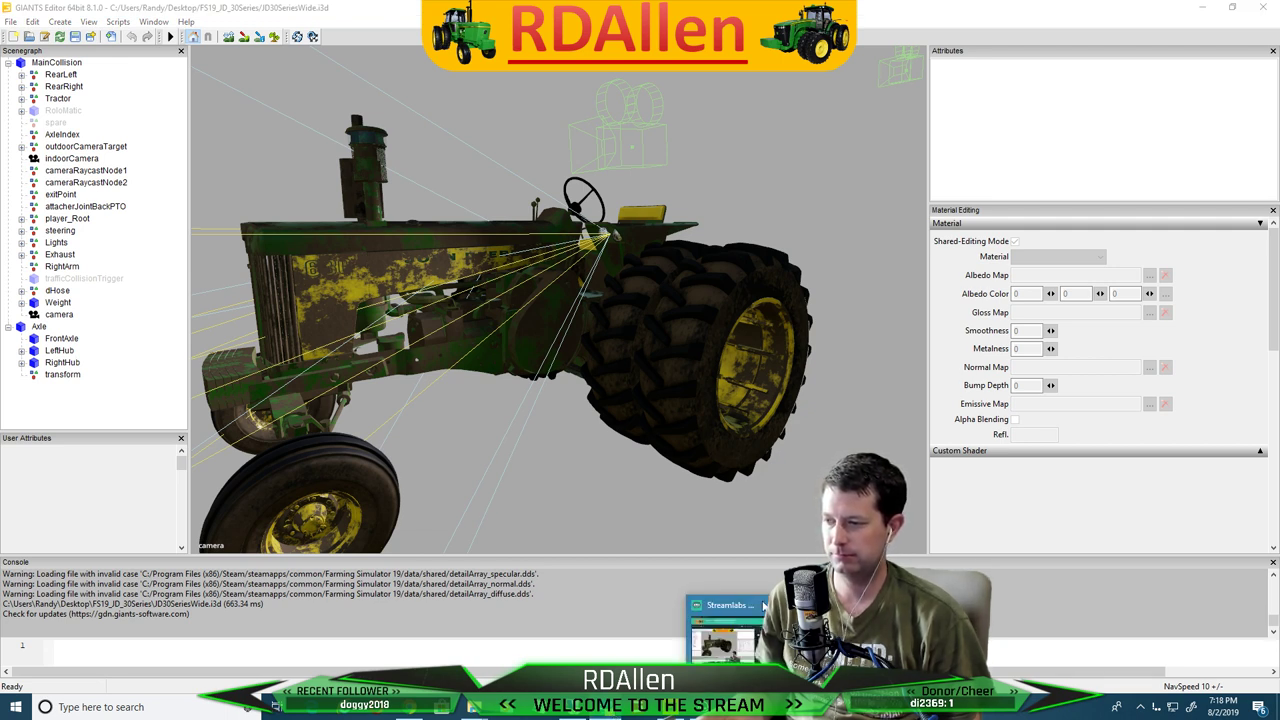
left_click(420, 10)
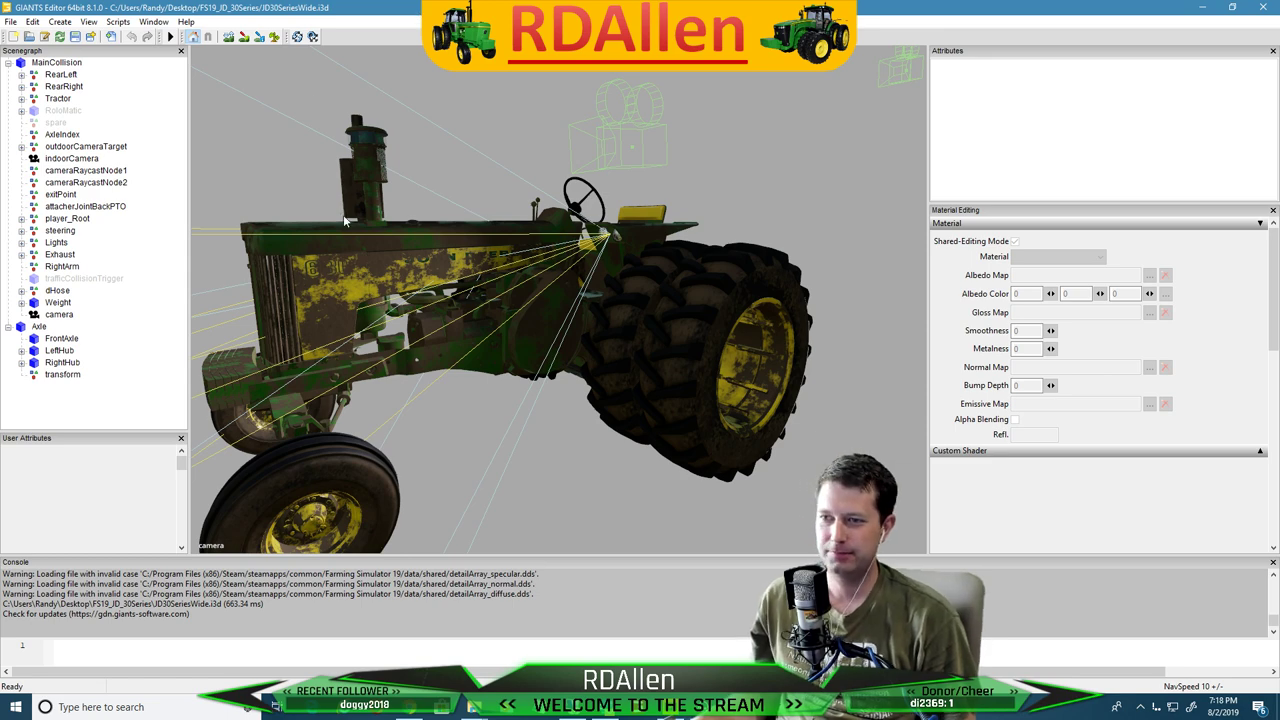
Expand the Tractor group and check the 630Panels object's albedo map, gloss map and custom shader settings
middle_click_drag(502, 170, 467, 183)
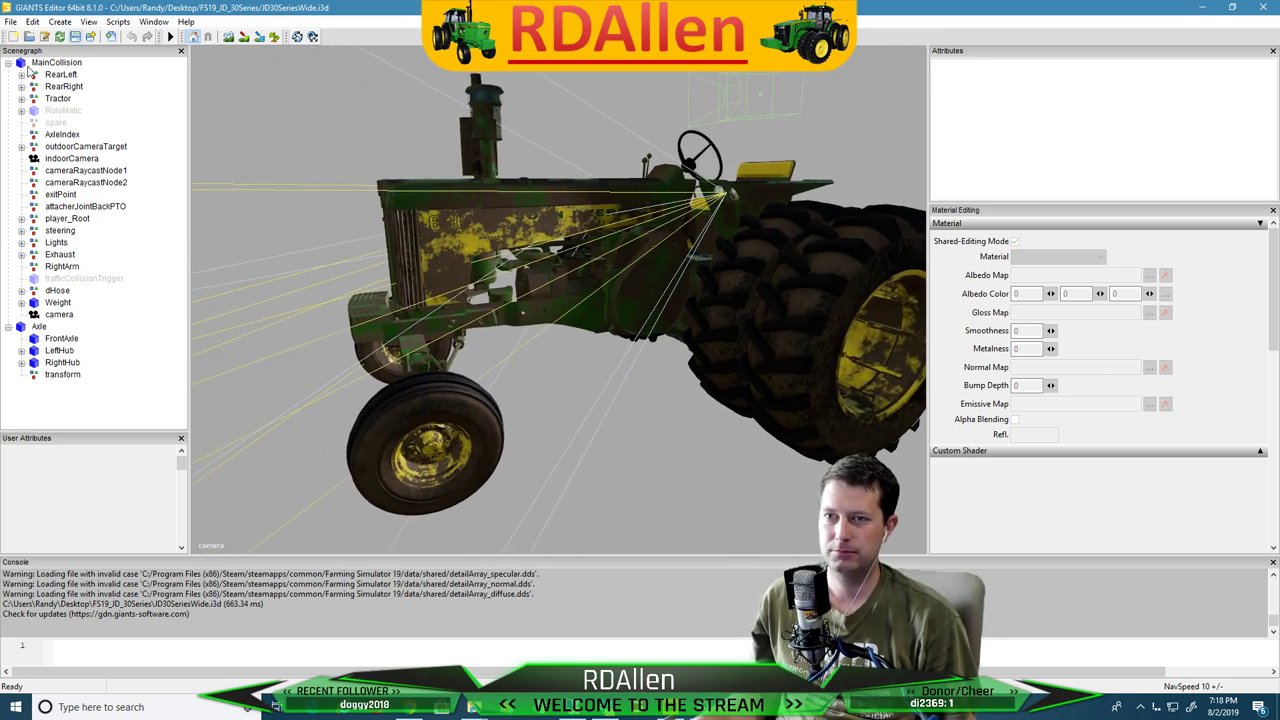
middle_click_drag(353, 129, 366, 117)
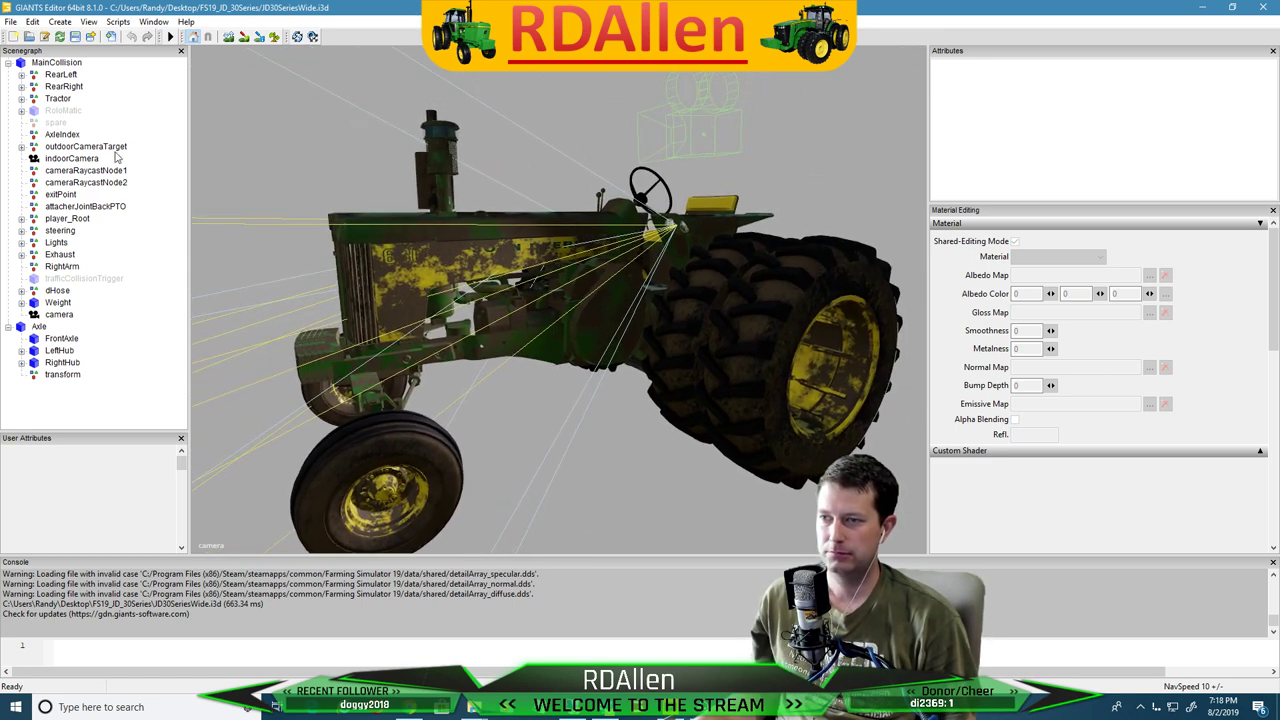
left_click(22, 99)
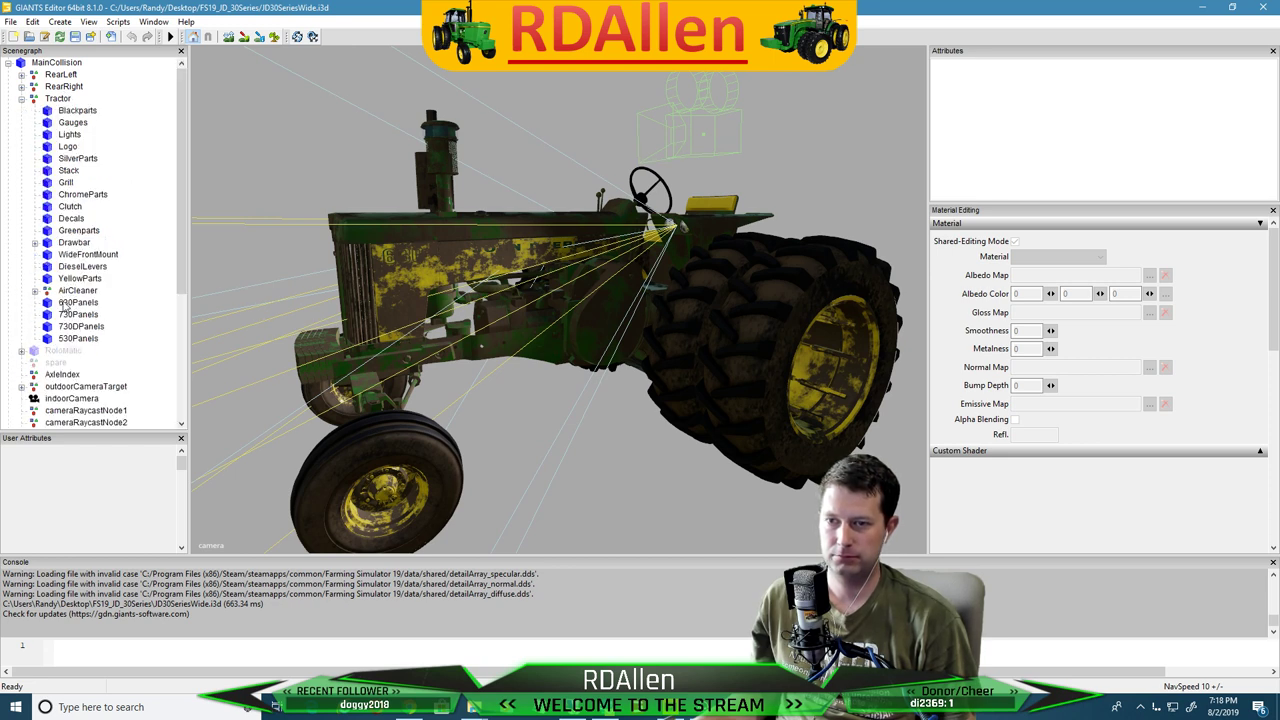
left_click(62, 303)
double_click(1057, 275)
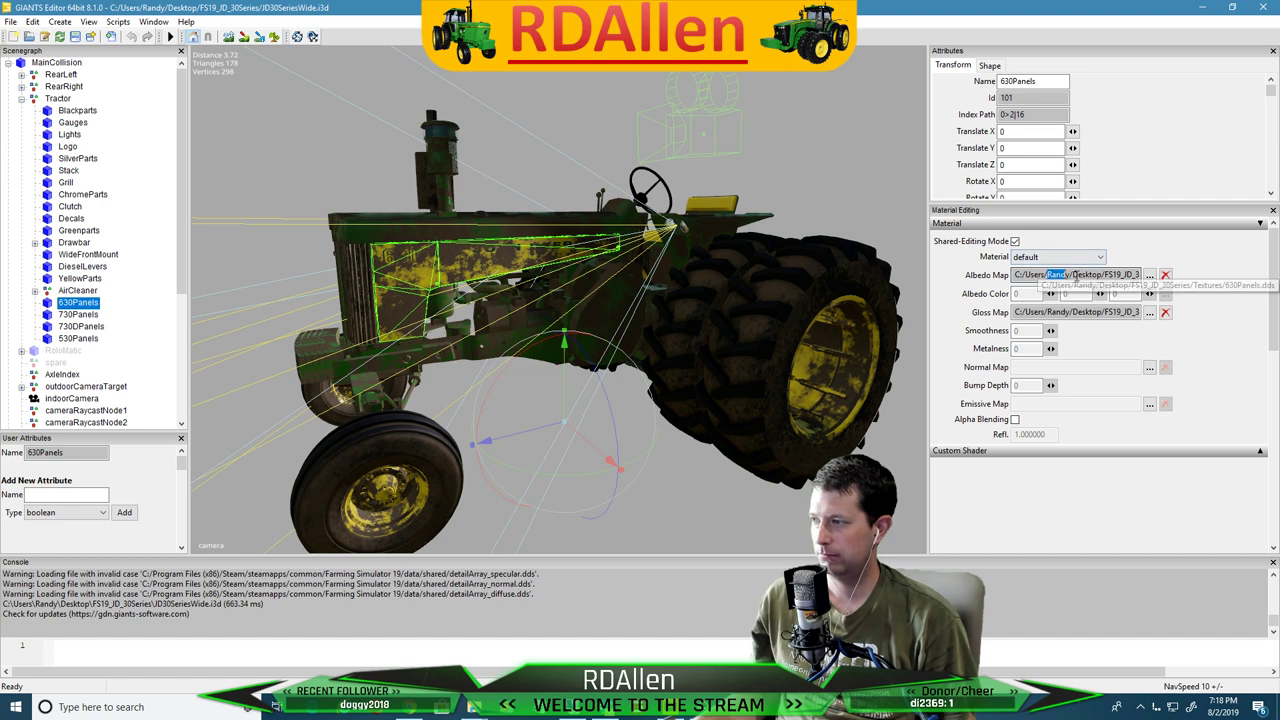
left_click_drag(1077, 275, 1127, 297)
scroll(1134, 256, "down", 4)
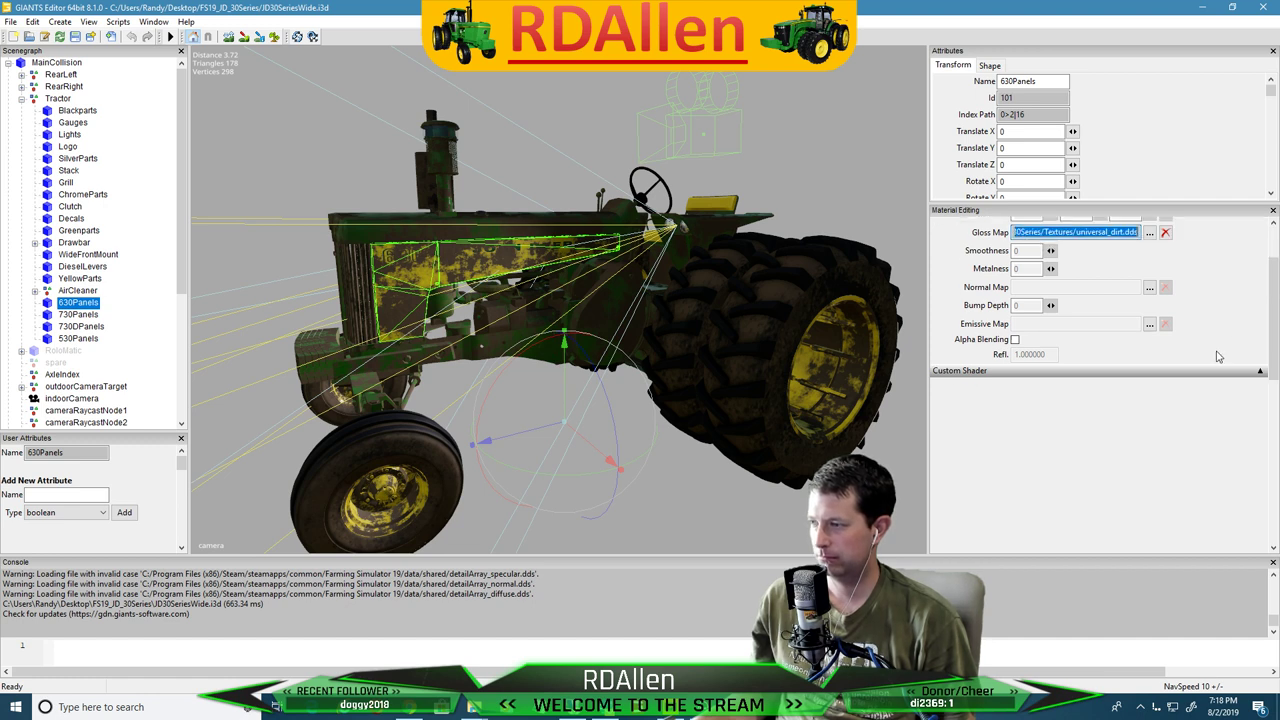
left_click(1134, 253)
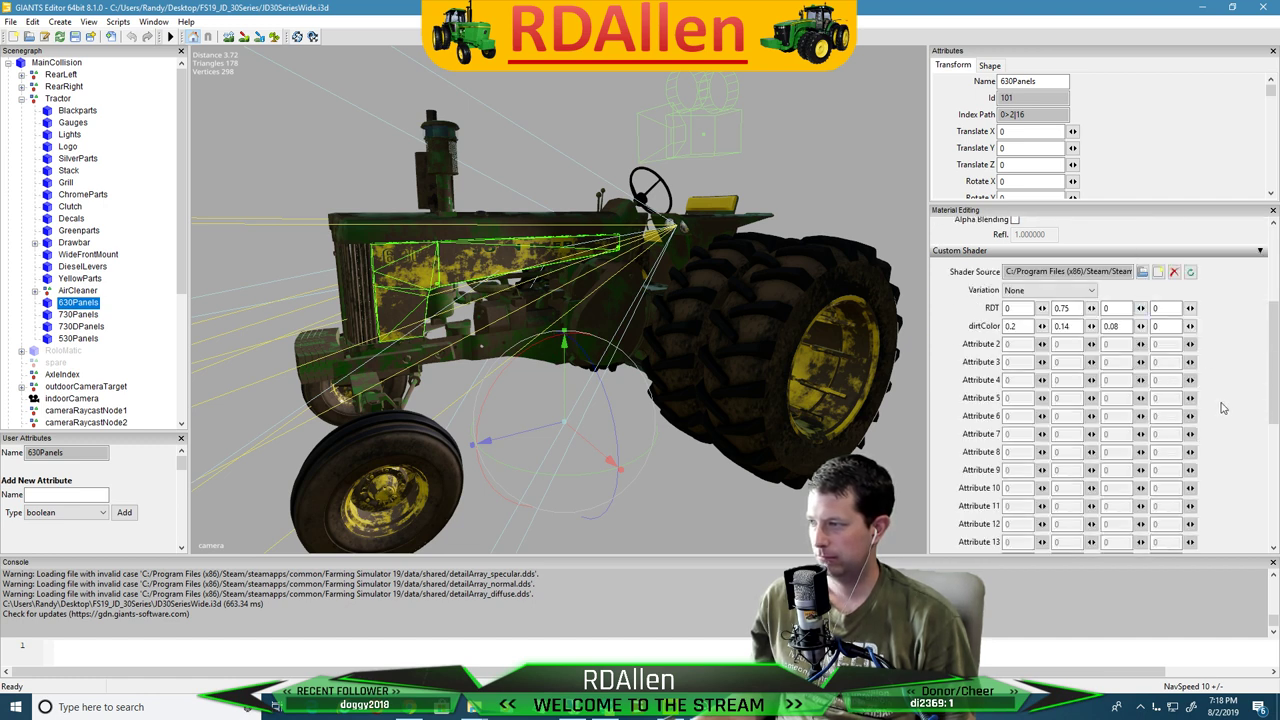
scroll(1225, 405, "up", 4)
left_click(42, 342)
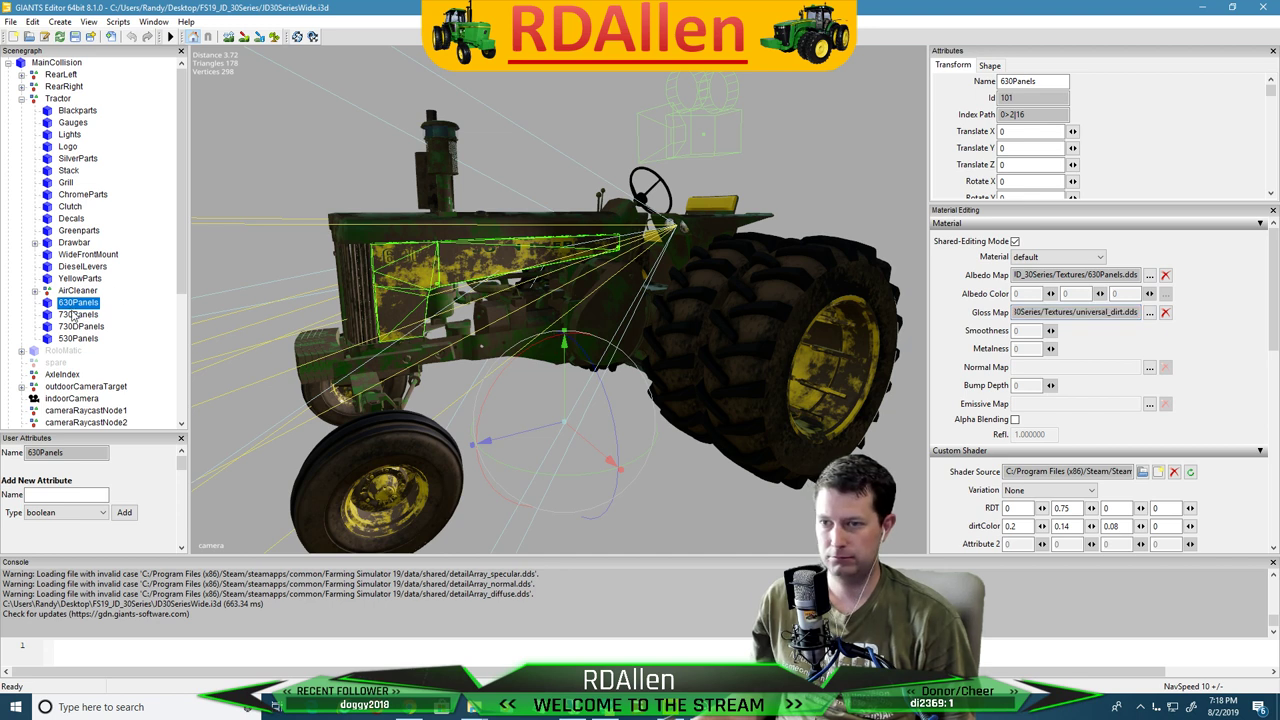
Check the 730Panels object's gloss map, albedo map and custom shader values
left_click(77, 314)
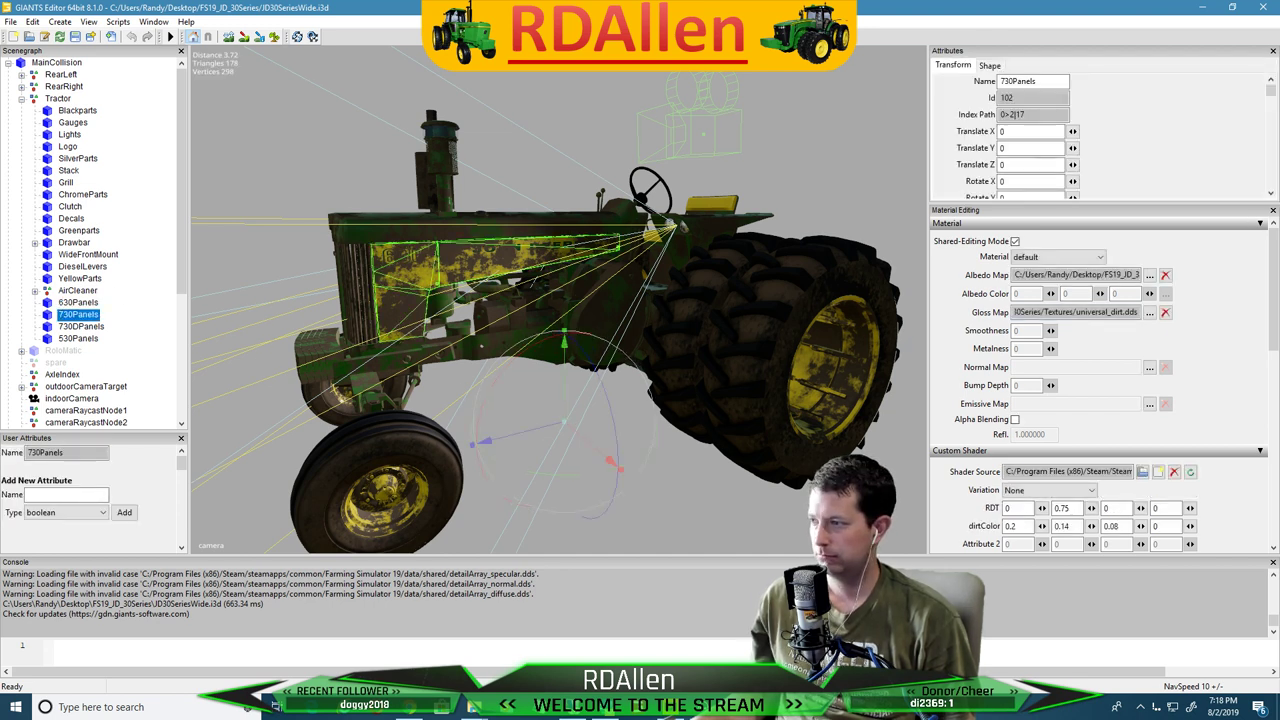
left_click_drag(1116, 314, 1229, 313)
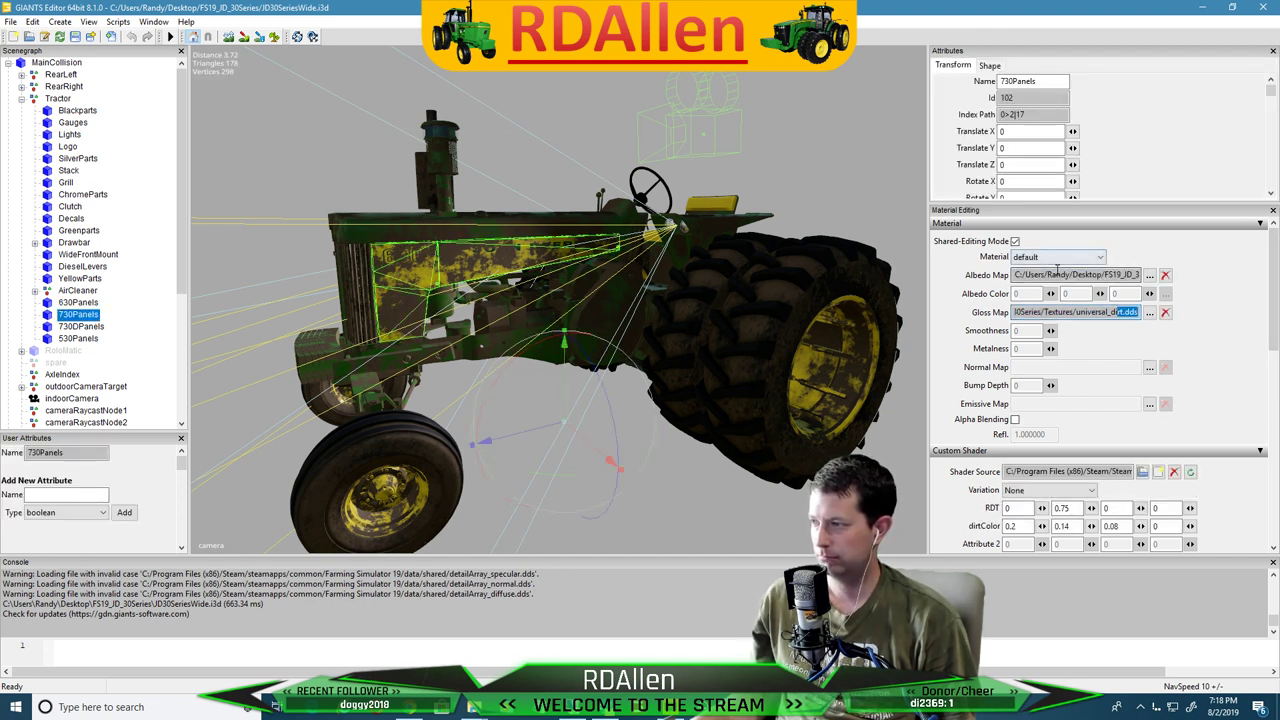
left_click_drag(1072, 273, 1185, 272)
scroll(1182, 335, "down", 3)
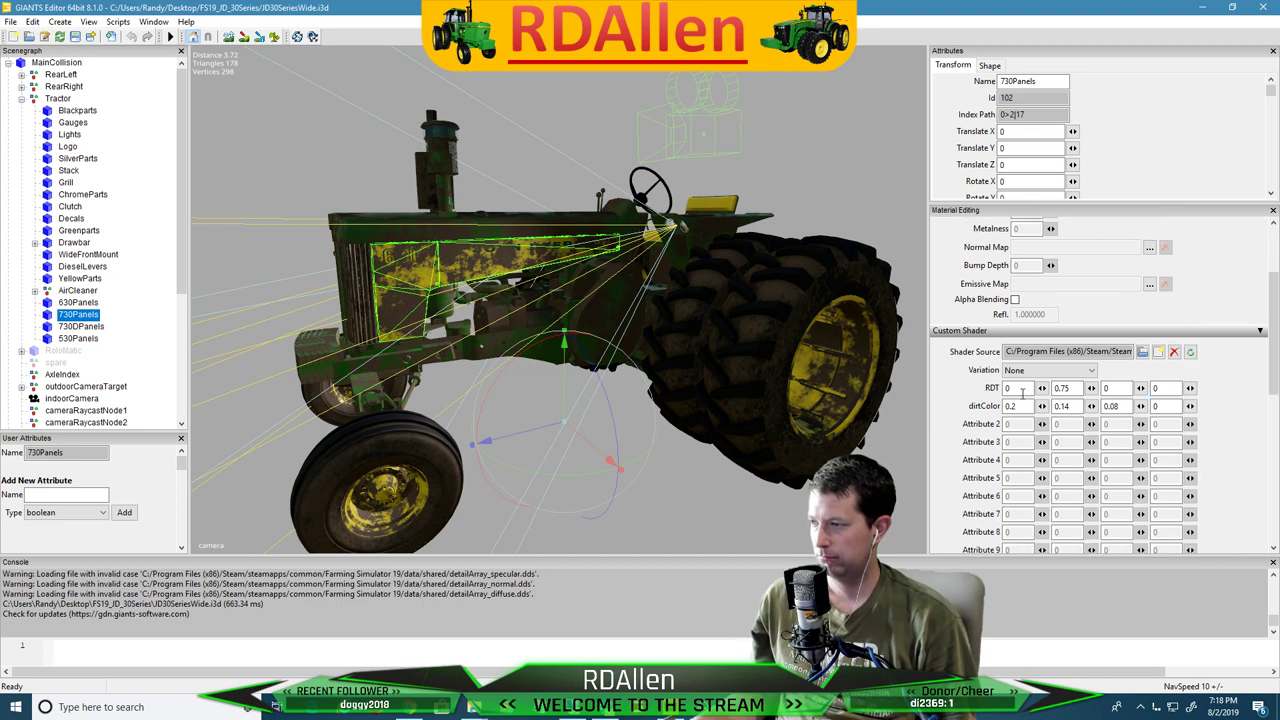
scroll(1172, 307, "up", 3)
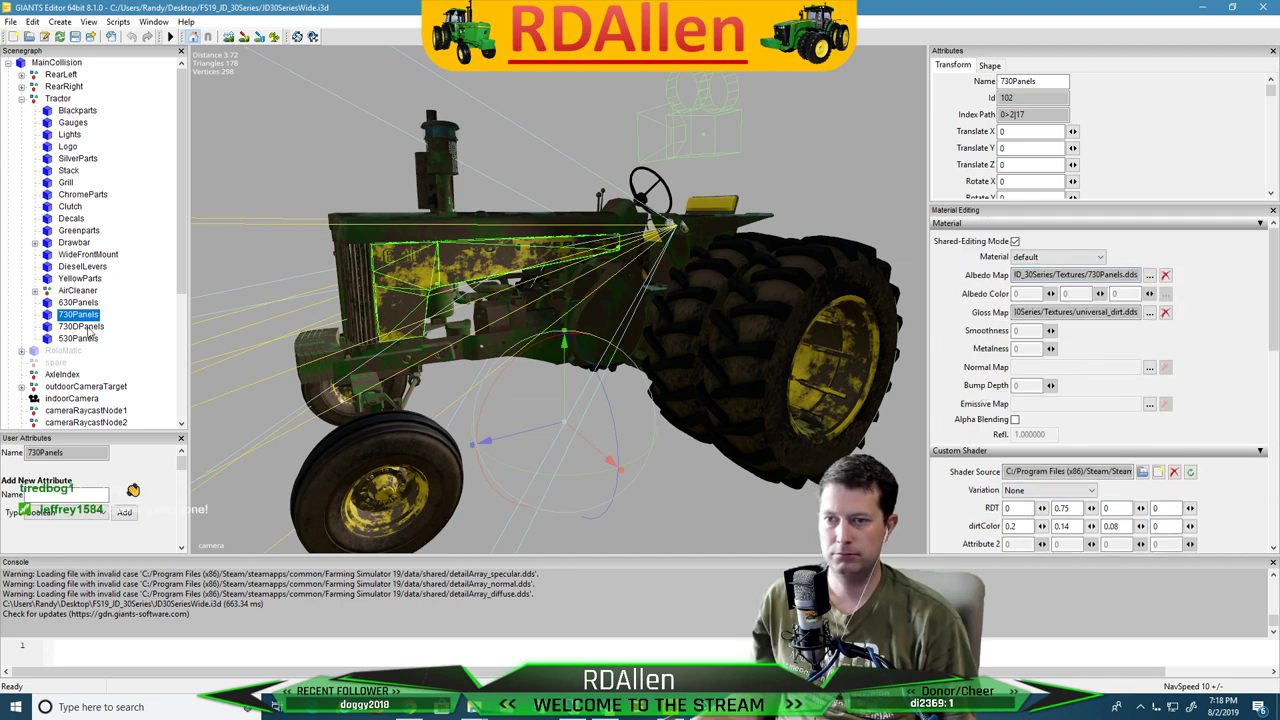
Check the 730DPanels object's albedo and gloss maps and the 530Panels object's material settings
left_click(80, 326)
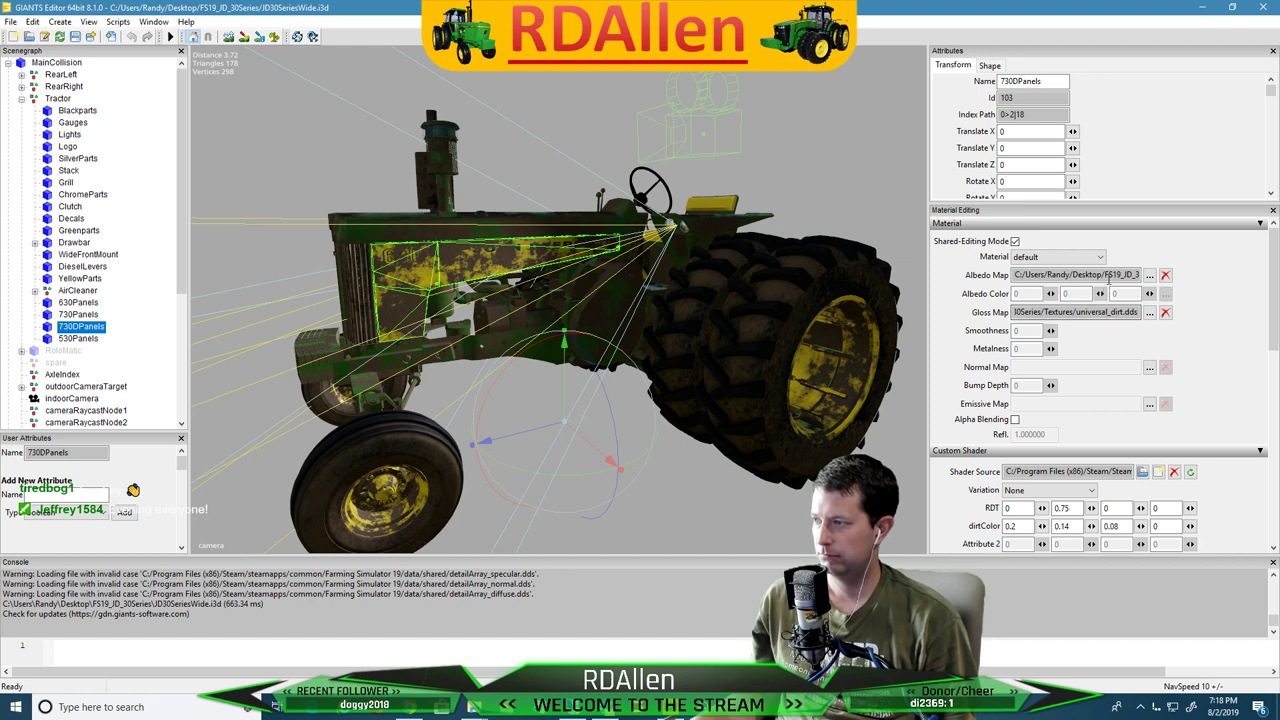
left_click_drag(1020, 274, 1219, 267)
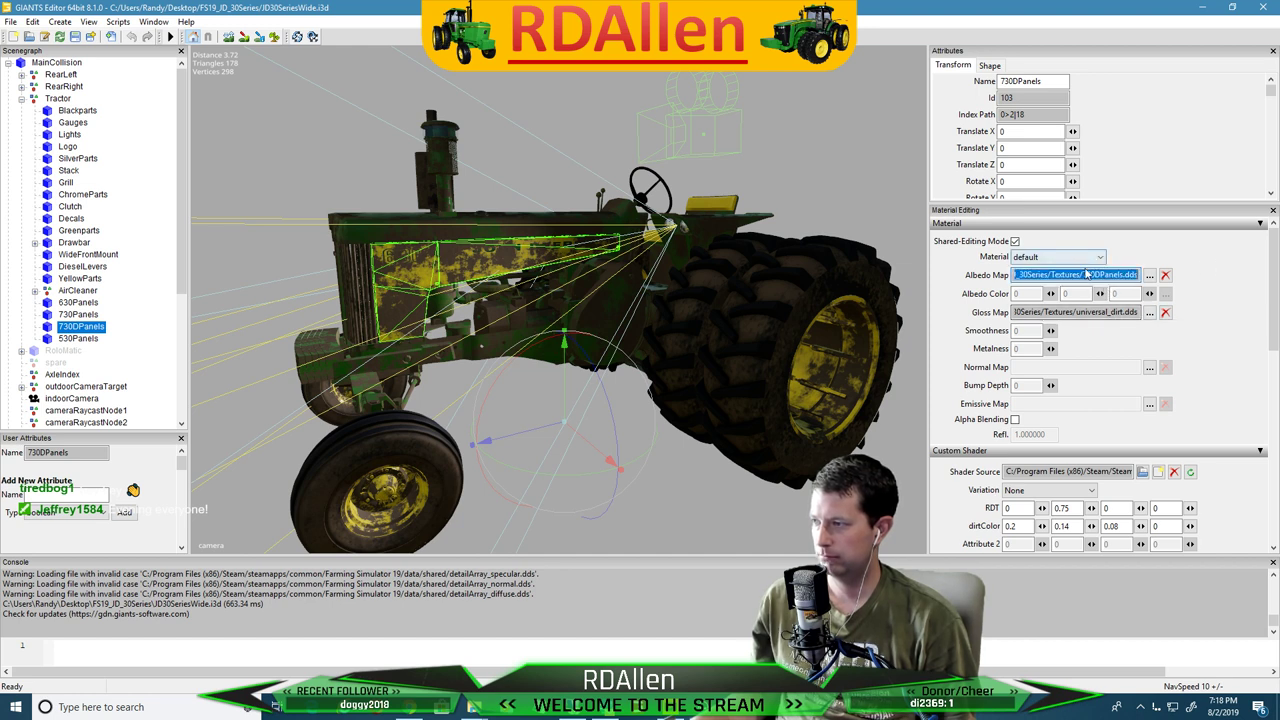
left_click(1112, 313)
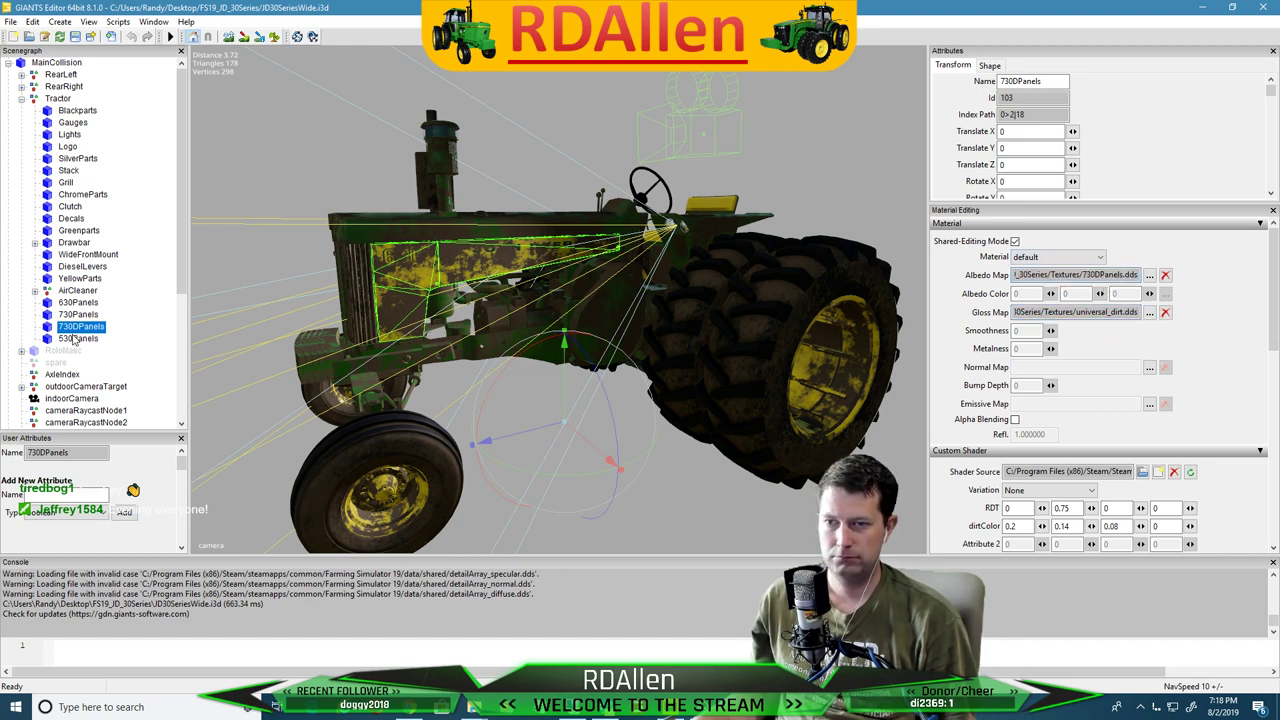
left_click(73, 337)
left_click(80, 339)
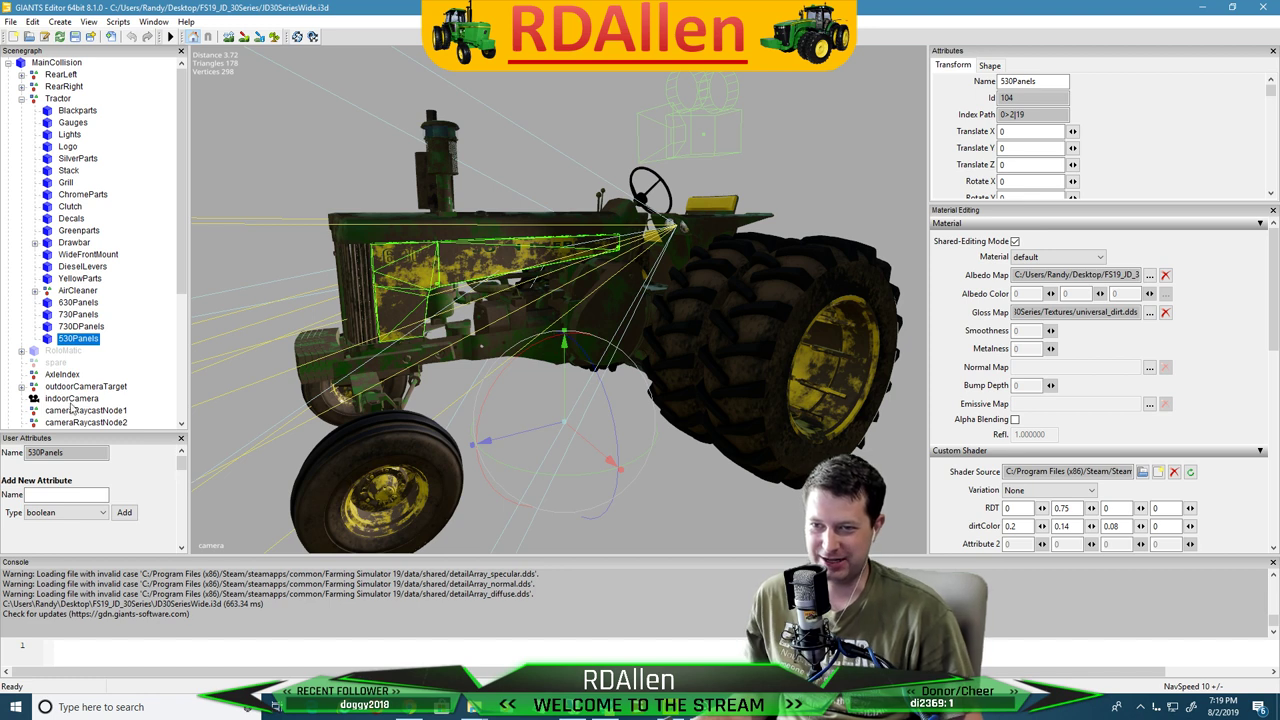
Expand the AirCleaner group, clear the selection and examine the tractor from the front and side, dismissing the mail notification
left_click(35, 290)
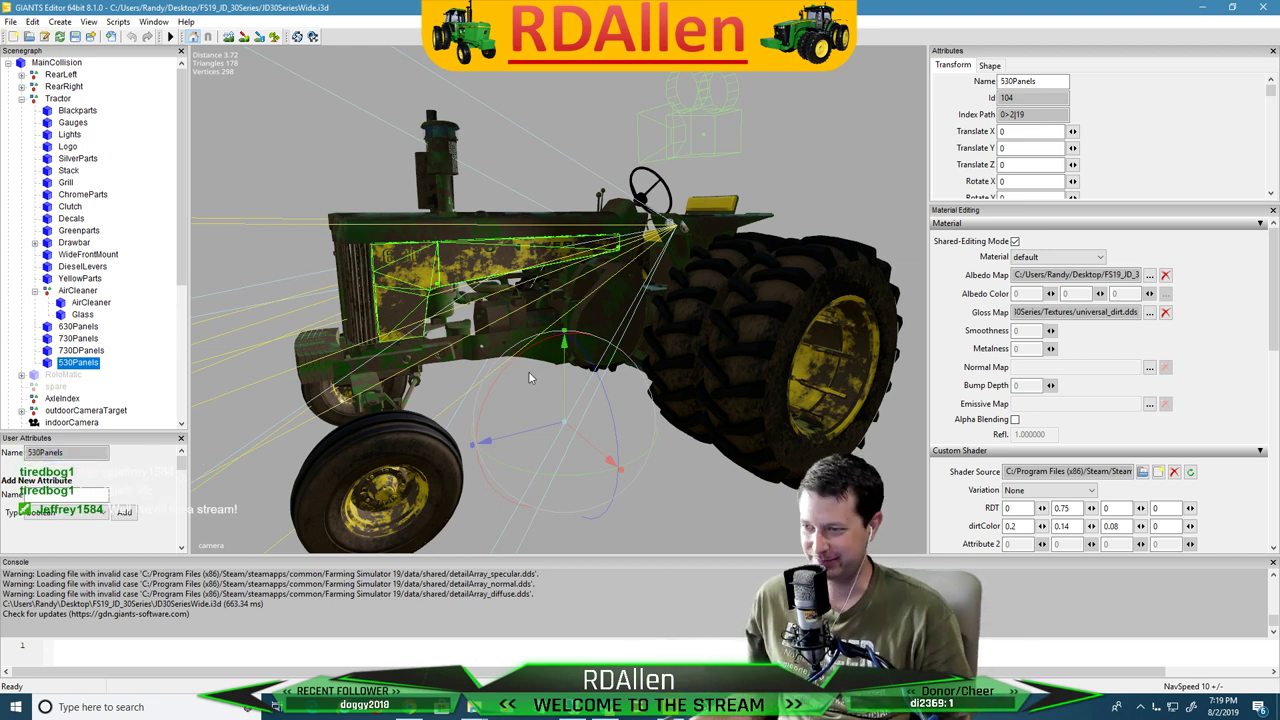
left_click(273, 112)
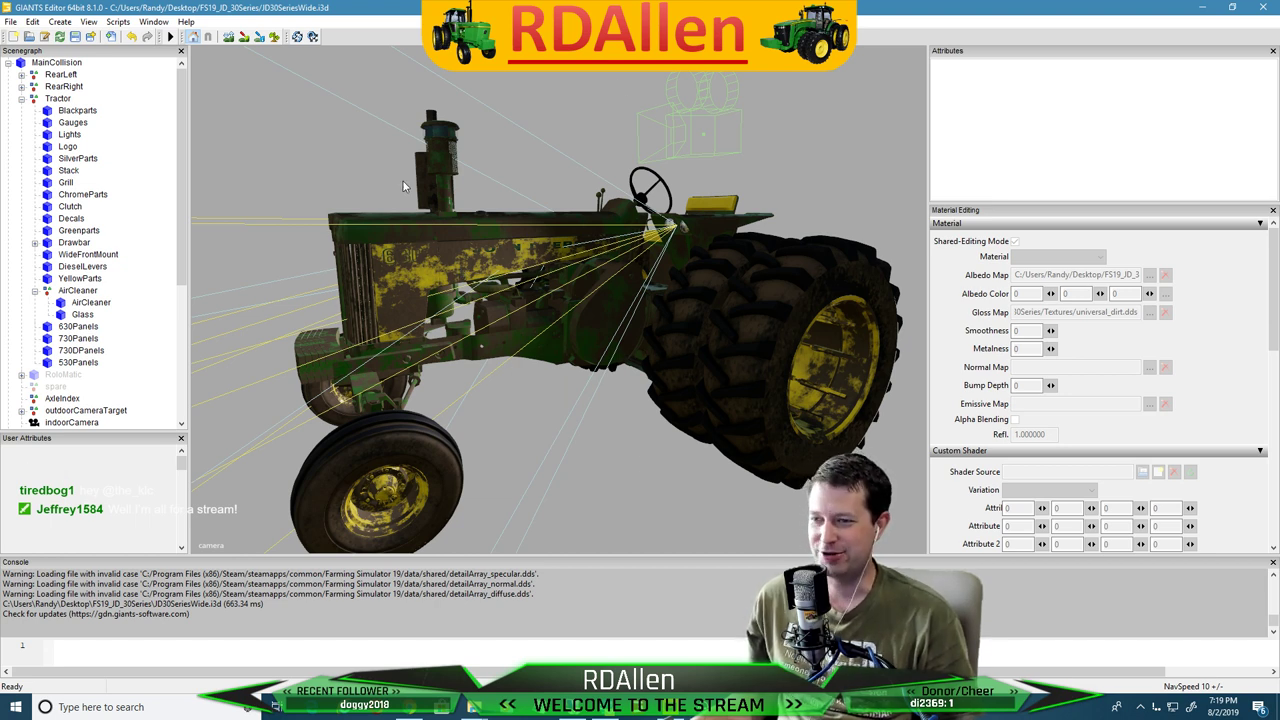
mouse_move(640, 438)
left_mouse_down("alt")
mouse_move(642, 457)
mouse_move(642, 440)
left_mouse_up("alt")
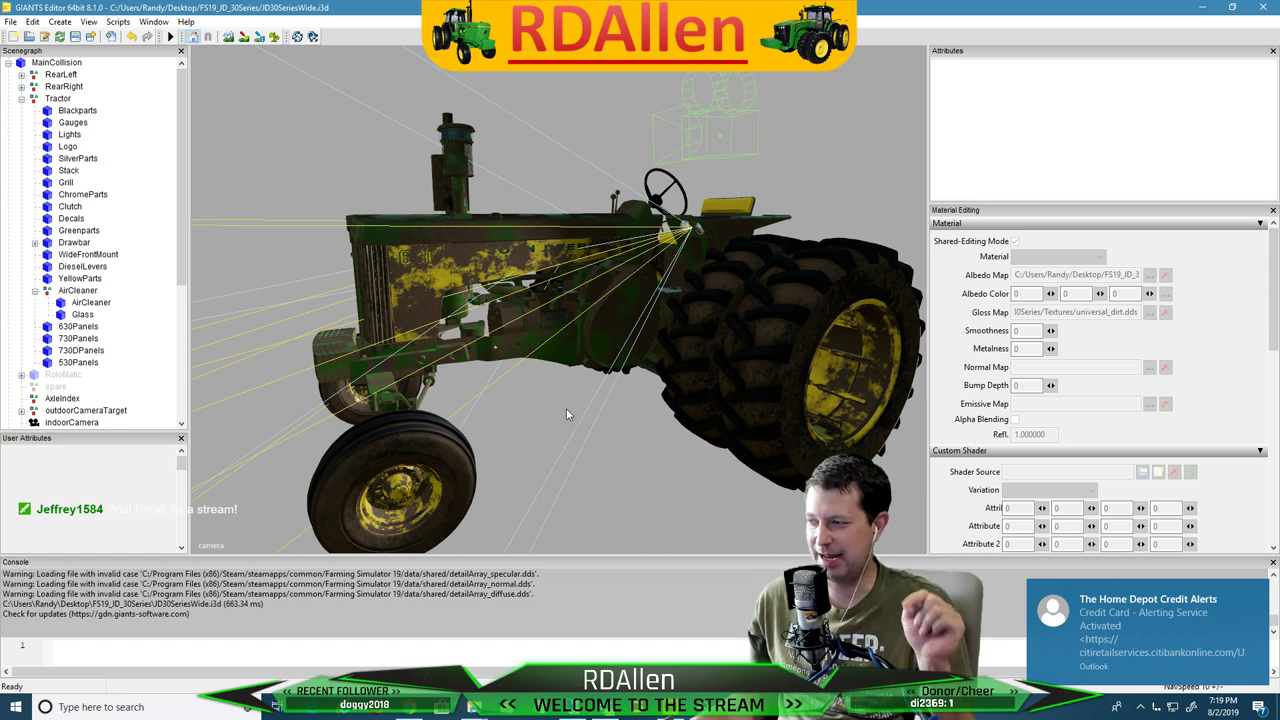
left_click(1257, 592)
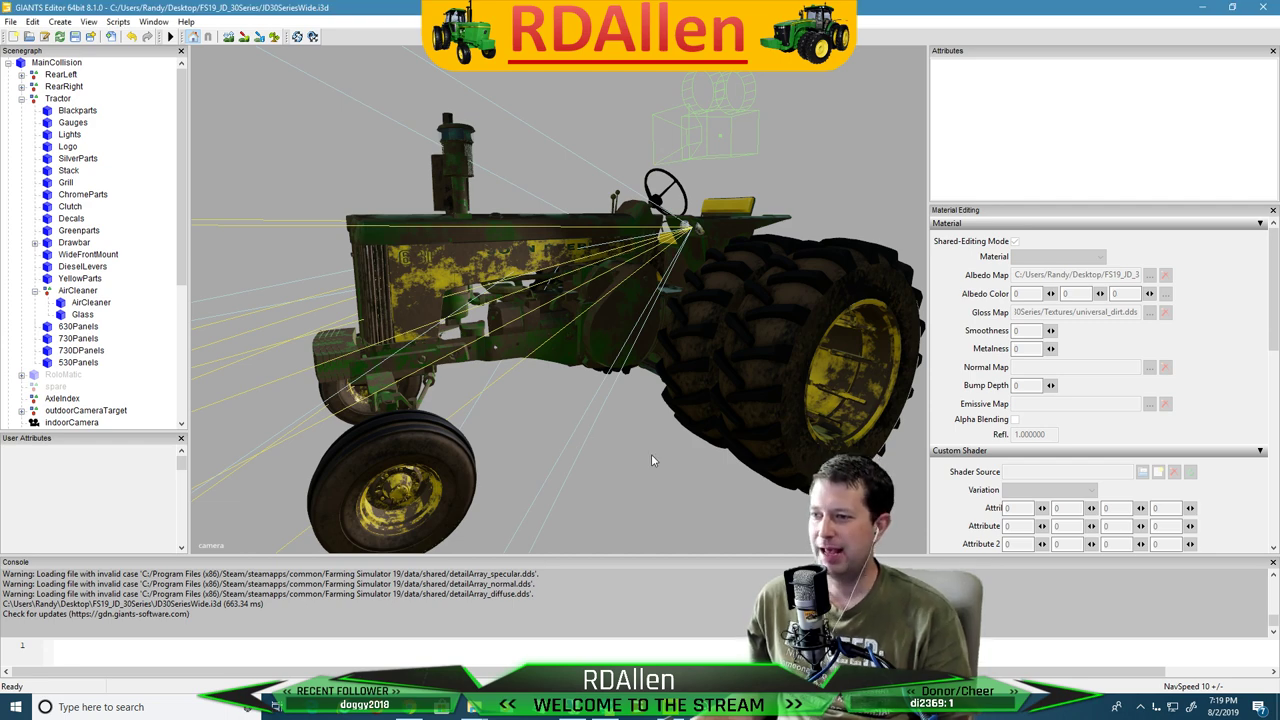
left_click_drag(651, 454, 544, 440, "alt")
scroll(544, 440, "down", 2)
scroll(466, 264, "up", 3)
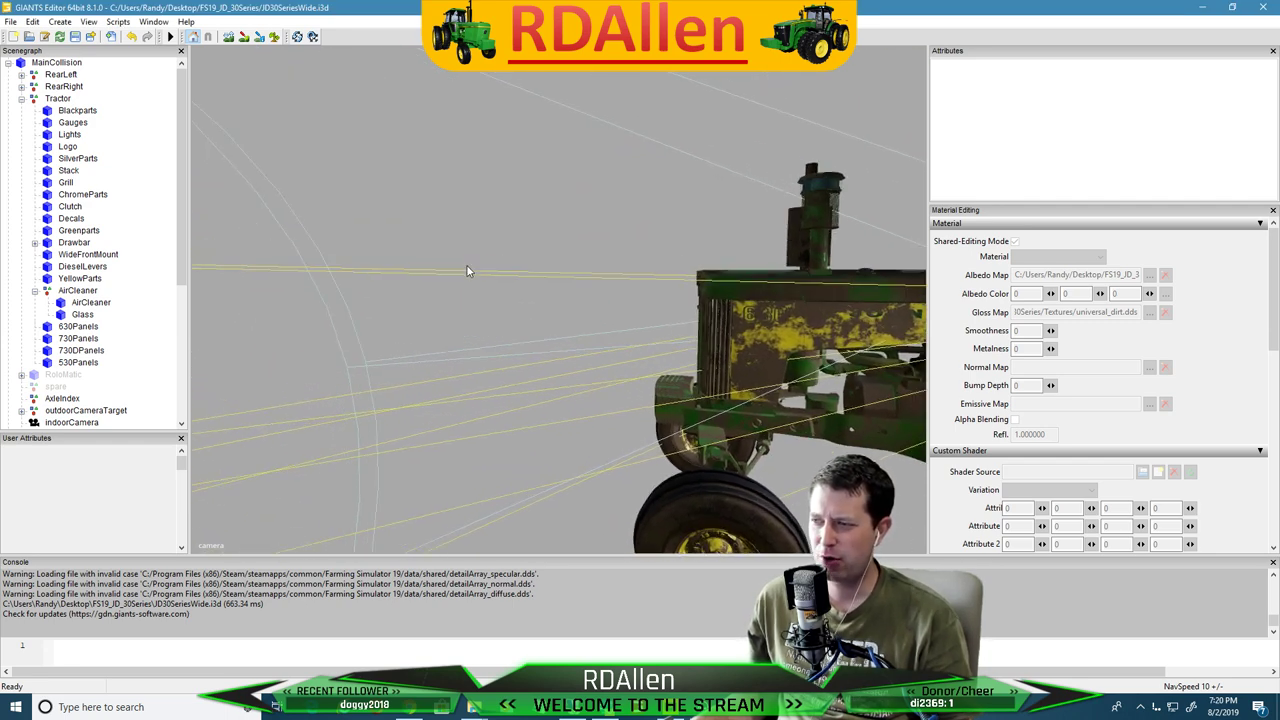
right_click_drag(466, 270, 700, 295)
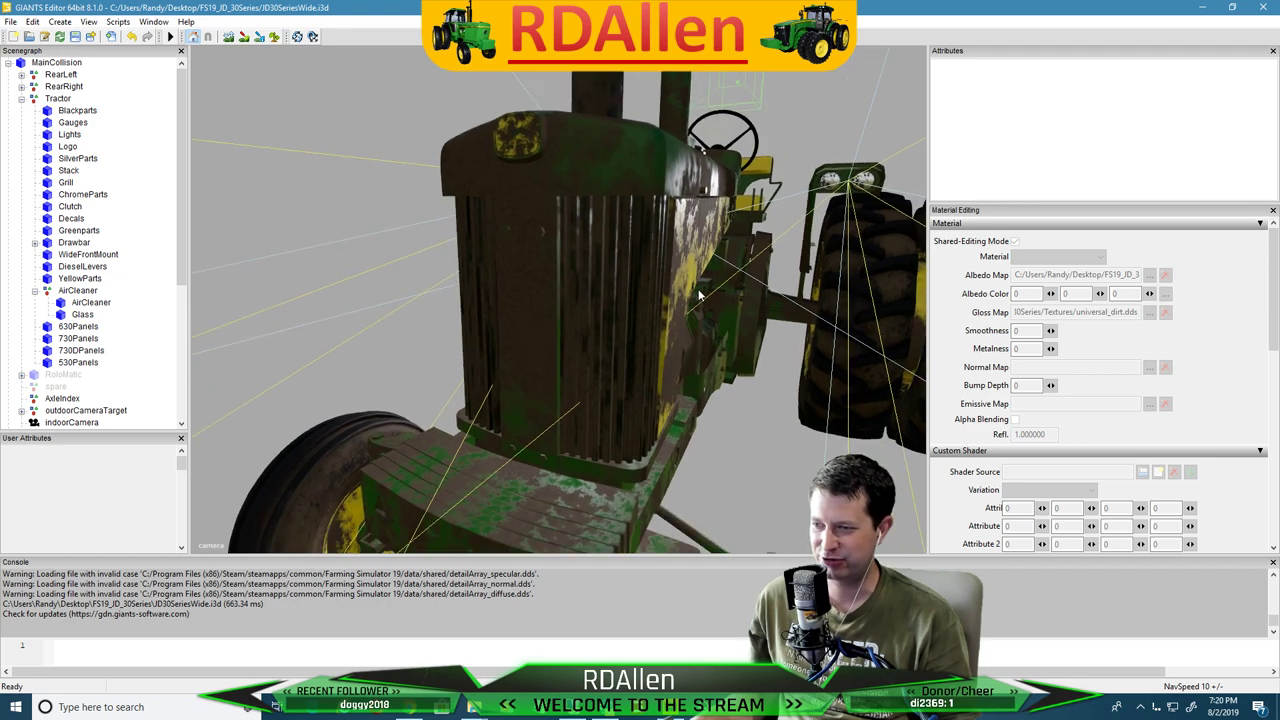
scroll(700, 295, "down", 5)
left_click_drag(700, 294, 751, 283, "alt")
scroll(748, 283, "up", 5)
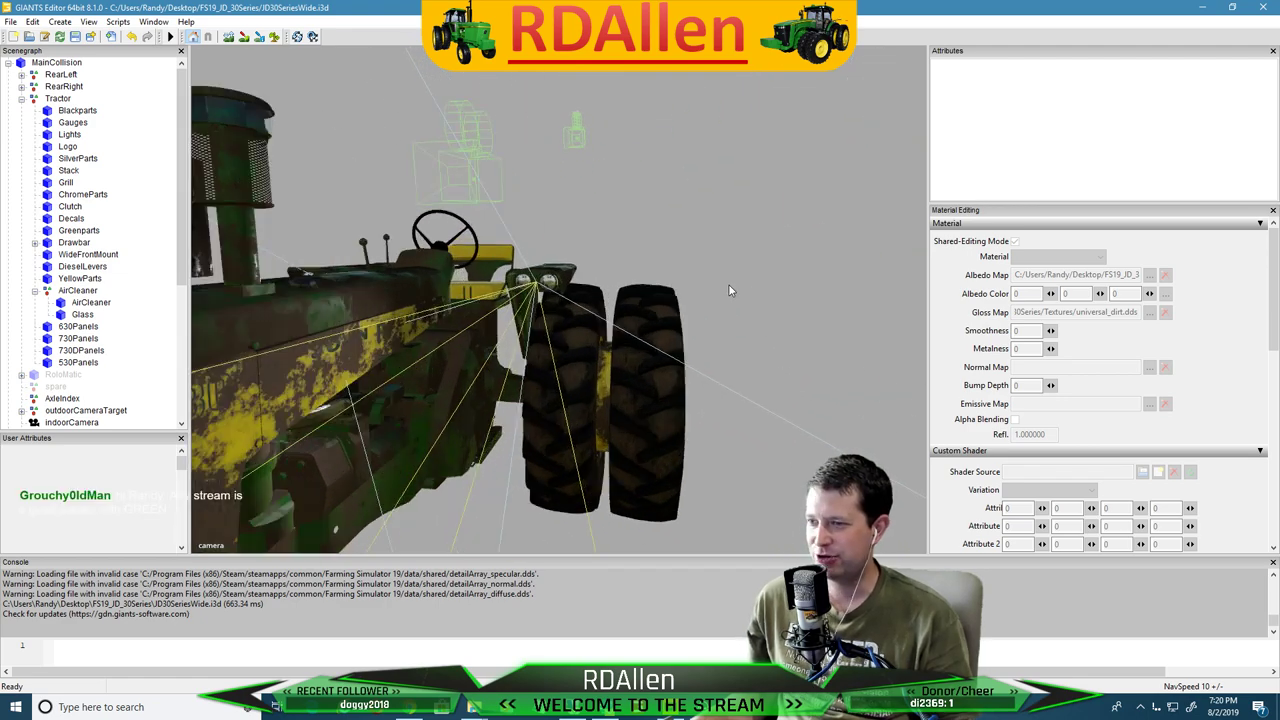
right_click_drag(729, 285, 547, 277)
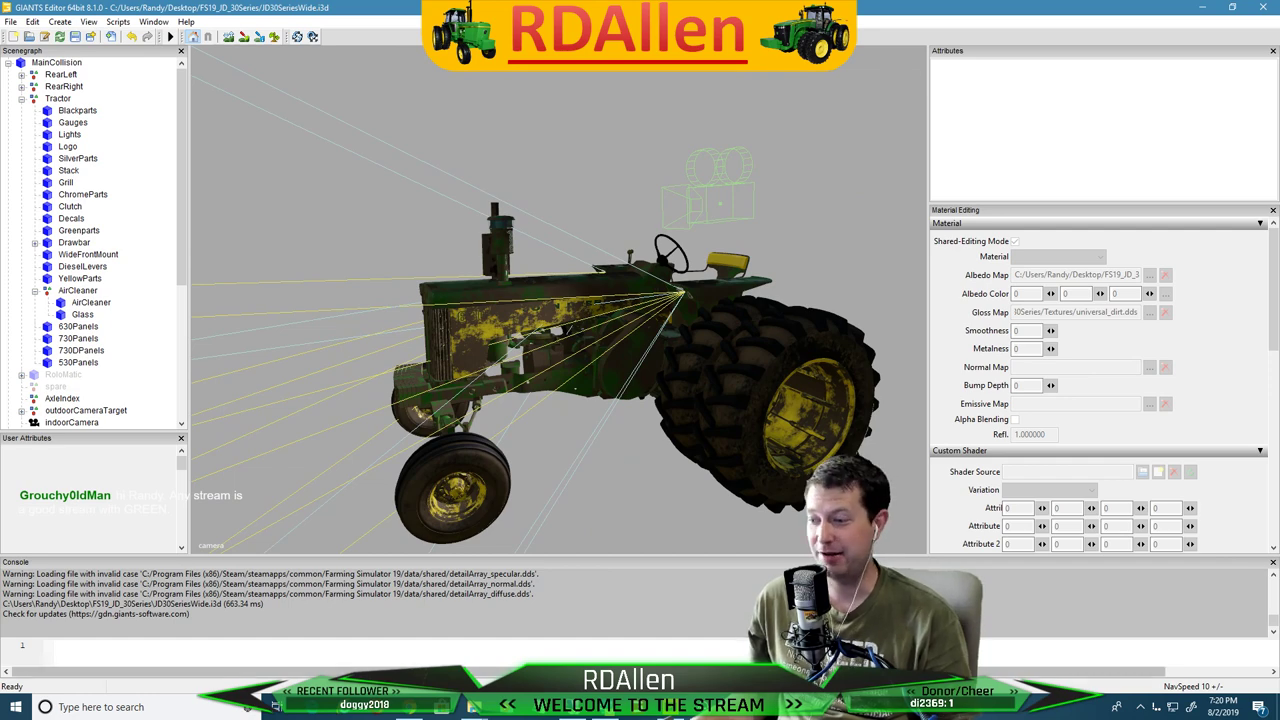
Open the JD30SeriesWide i3D file from the FS19_JD_30Series folder in Notepad++ and check its muffler material entry
mouse_move(480, 706)
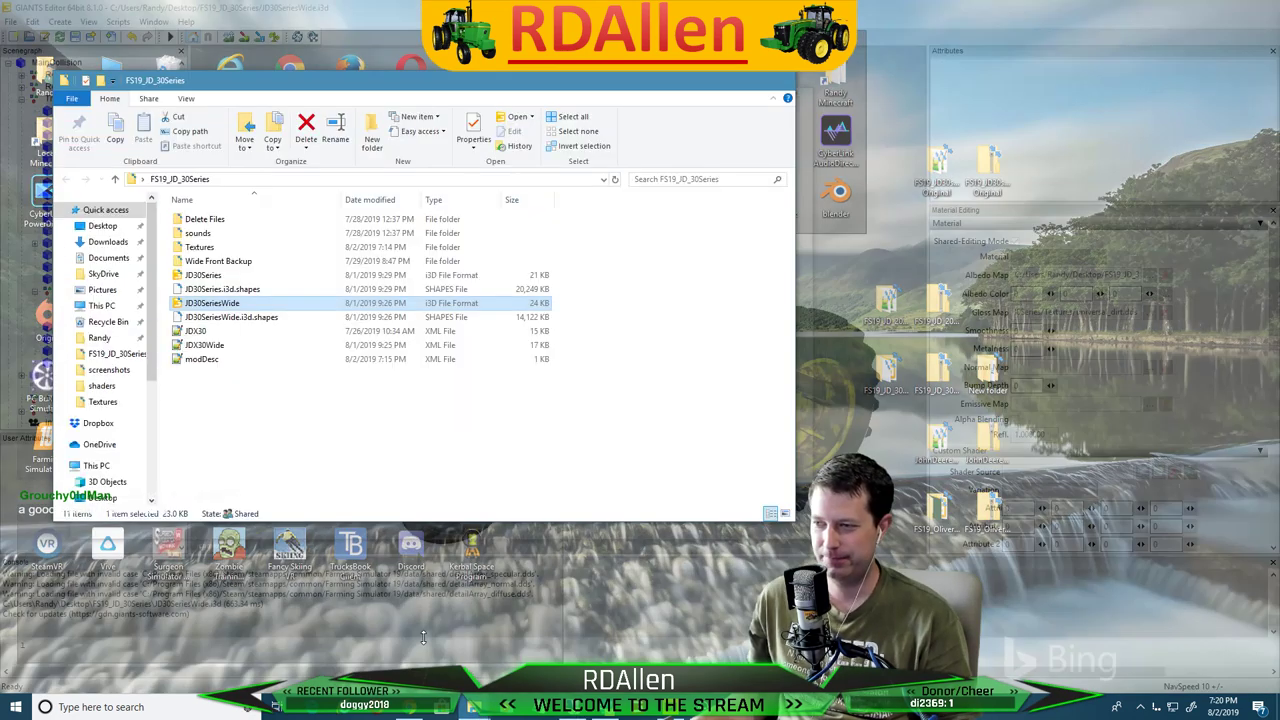
left_click(422, 637)
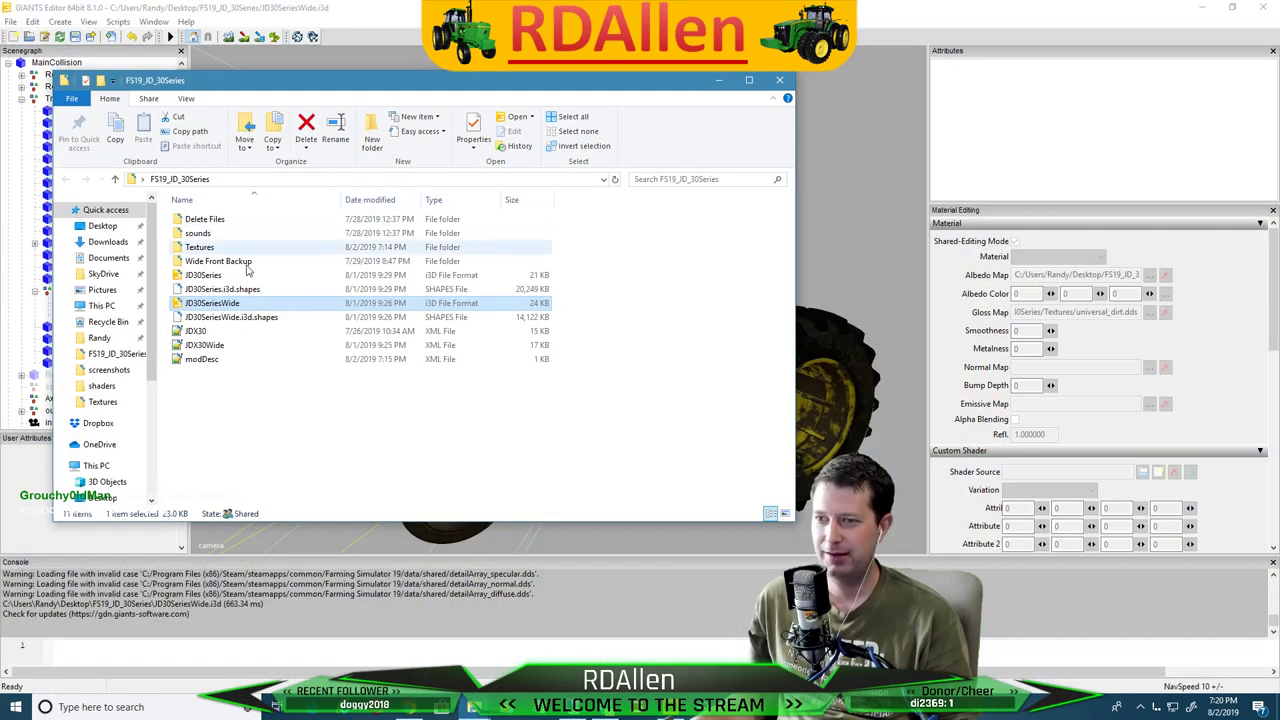
right_click(234, 303)
left_click(292, 326)
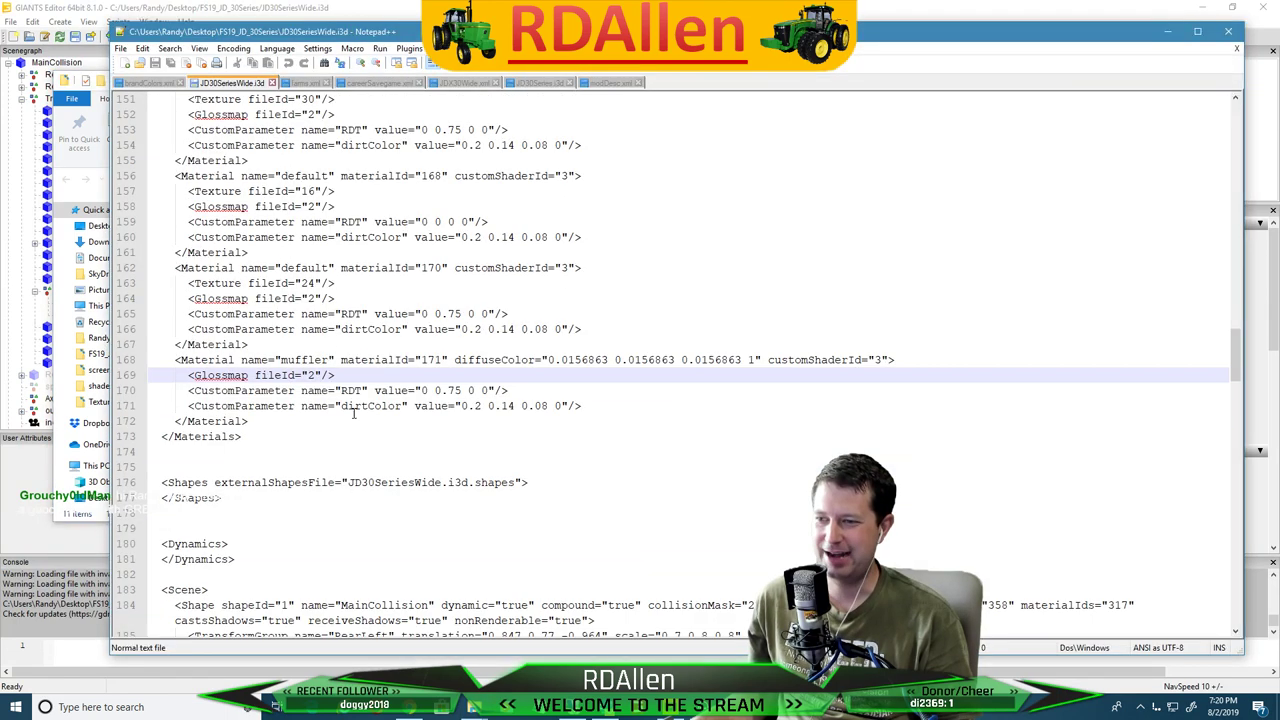
left_click(404, 359)
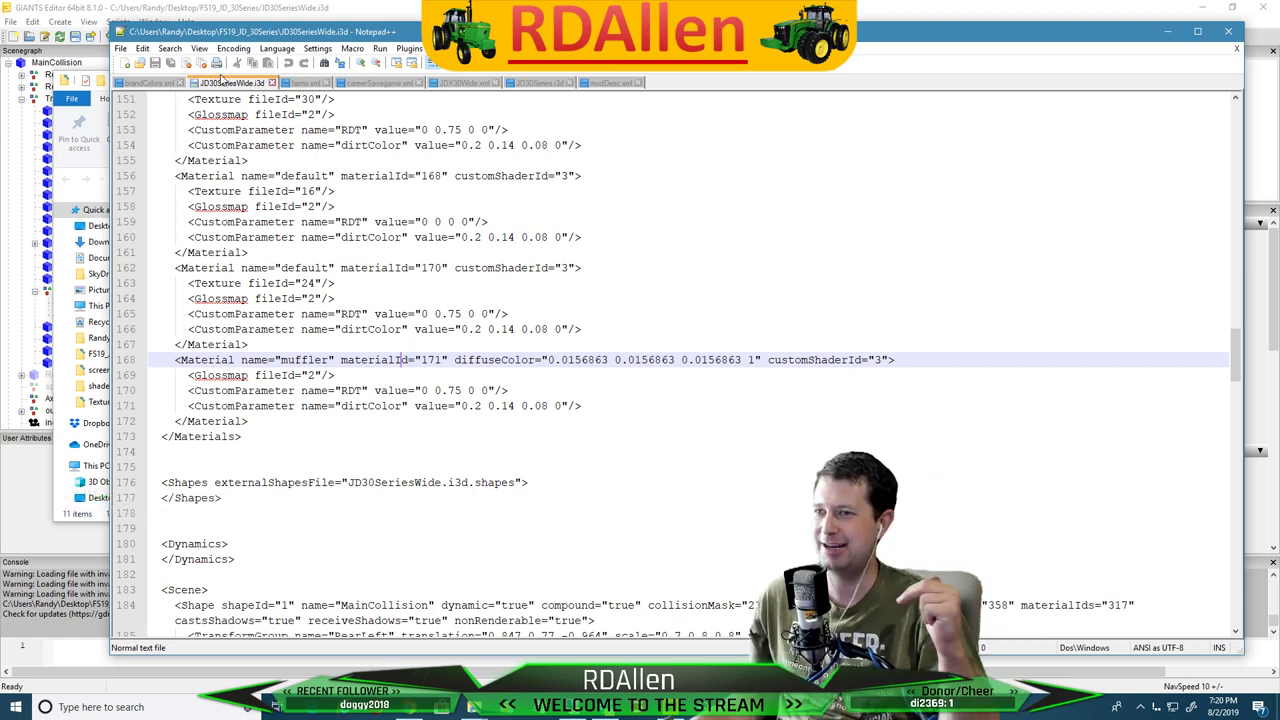
Switch back to GIANTS Editor and check the material settings of the Blackparts and Gauges objects, including the Blackparts gloss map
left_click(291, 18)
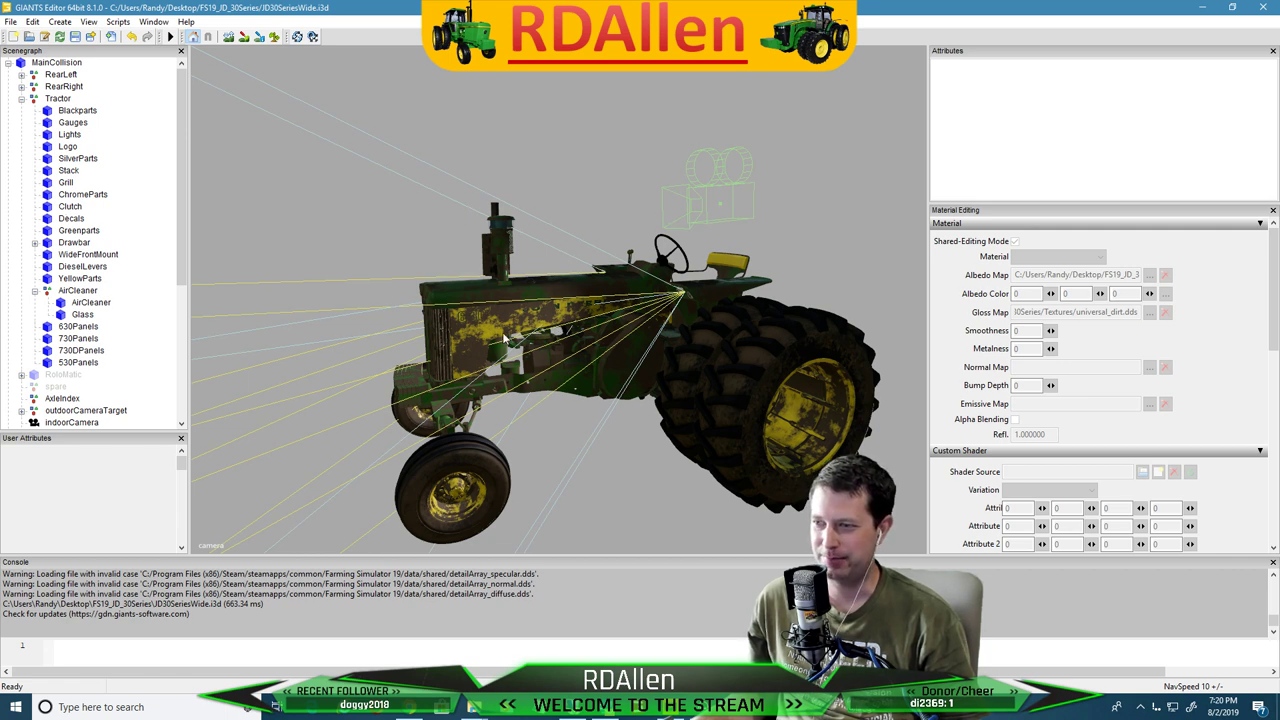
left_click(79, 111)
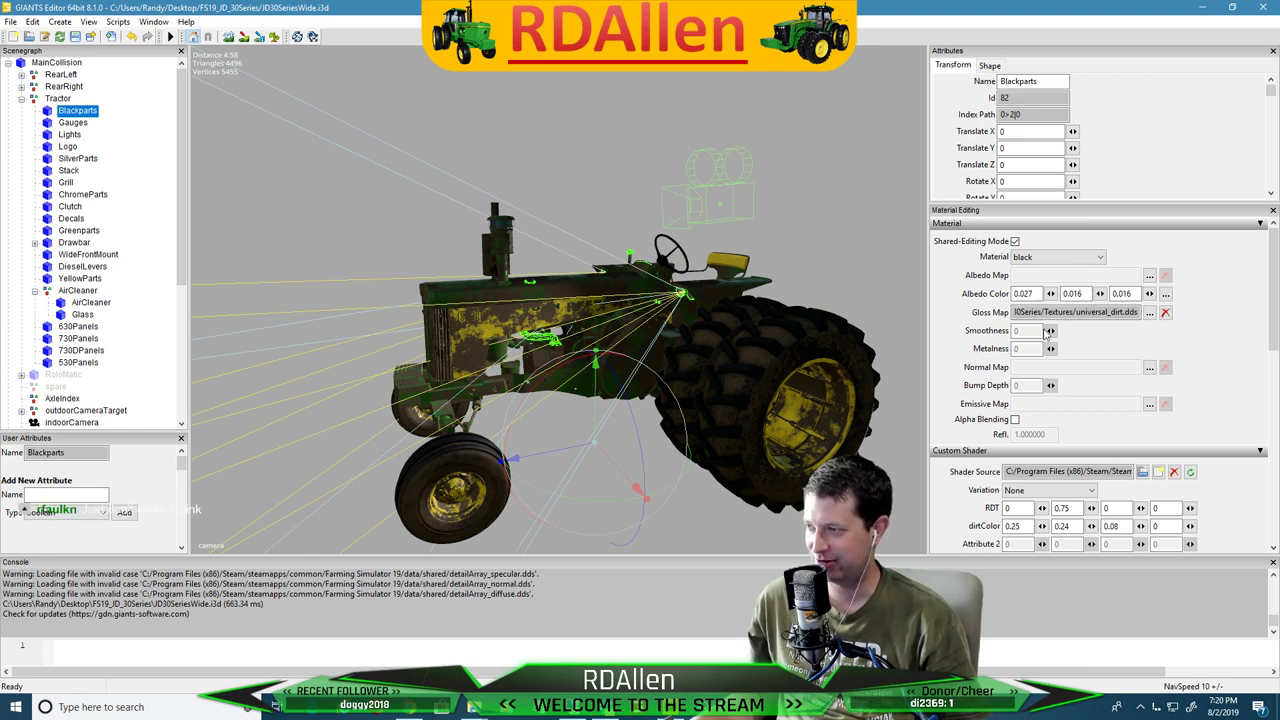
left_click_drag(1108, 312, 1131, 312)
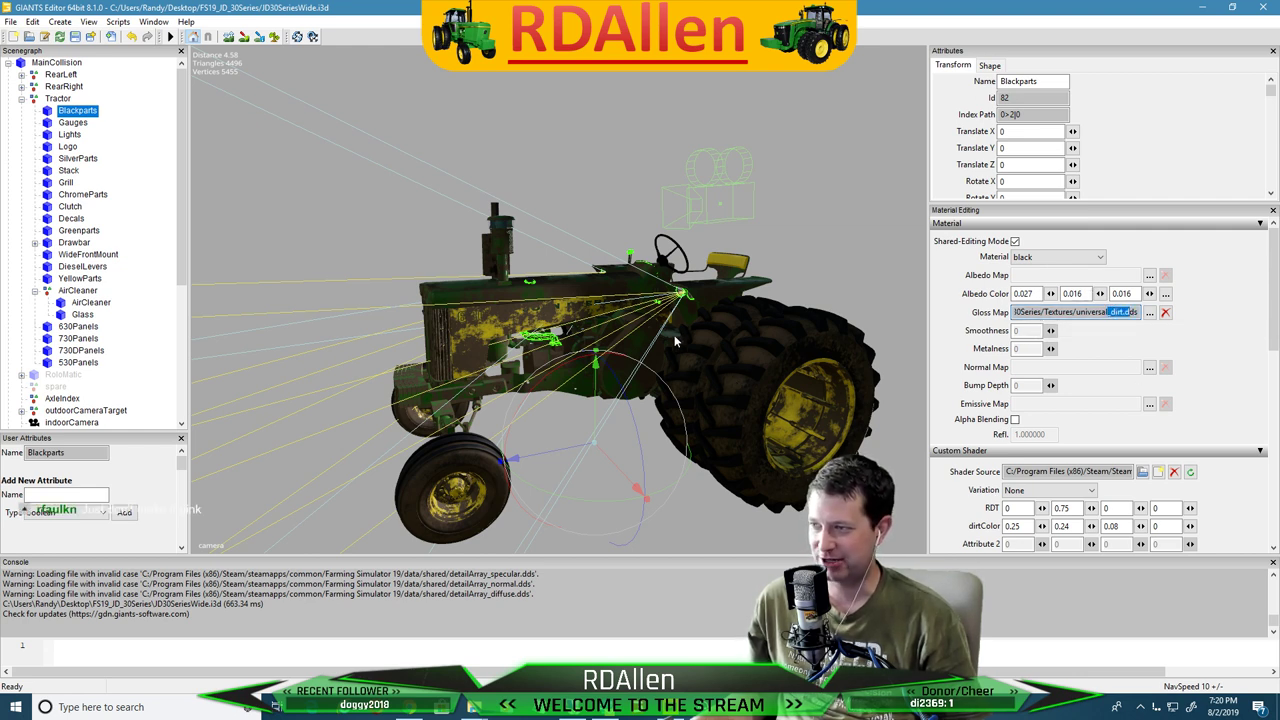
left_click(75, 111)
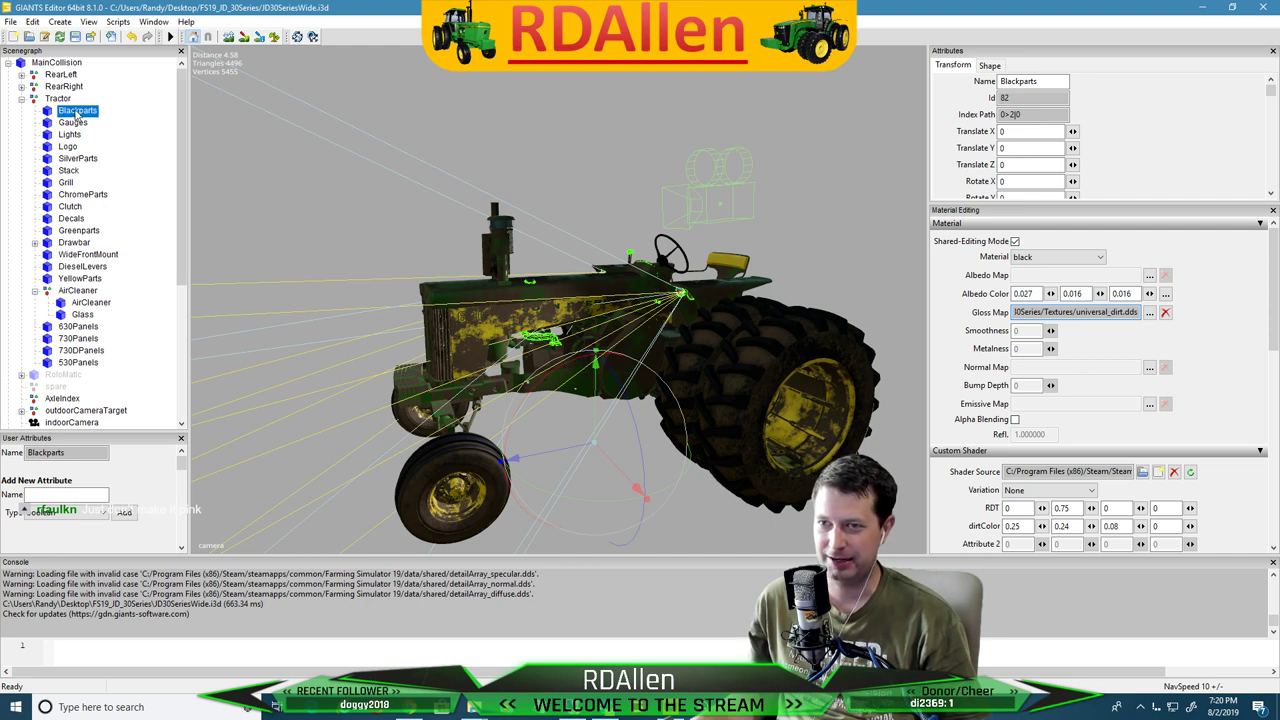
left_click(71, 123)
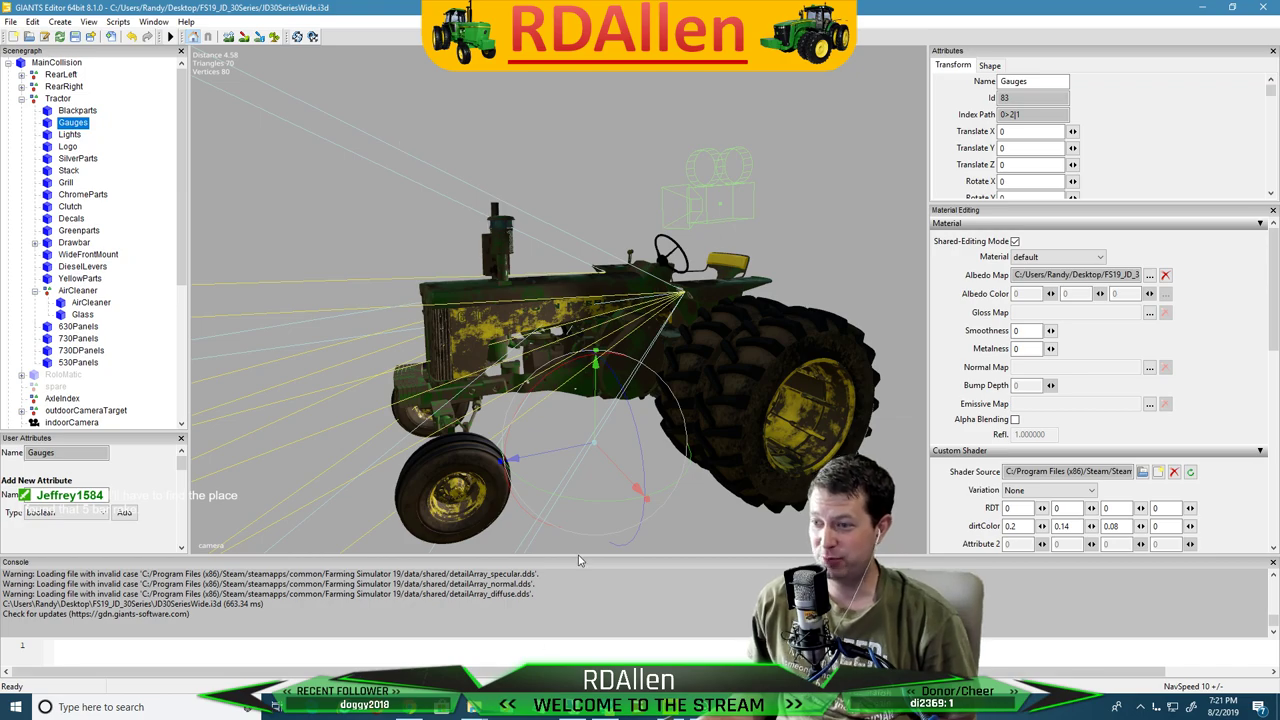
Reopen JD30SeriesWide.i3d in Notepad++ and examine the vehicleShader.xml and fs17VehicleShader.xml paths in its Files section
mouse_move(472, 707)
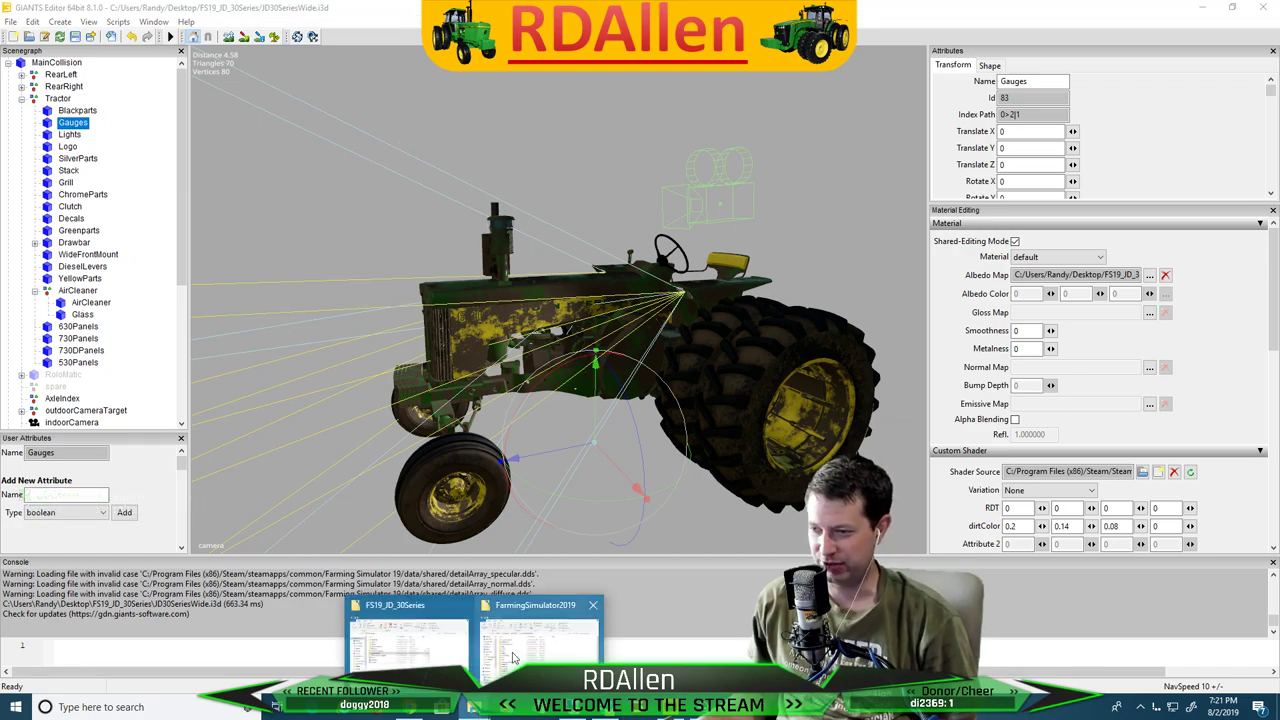
left_click(405, 640)
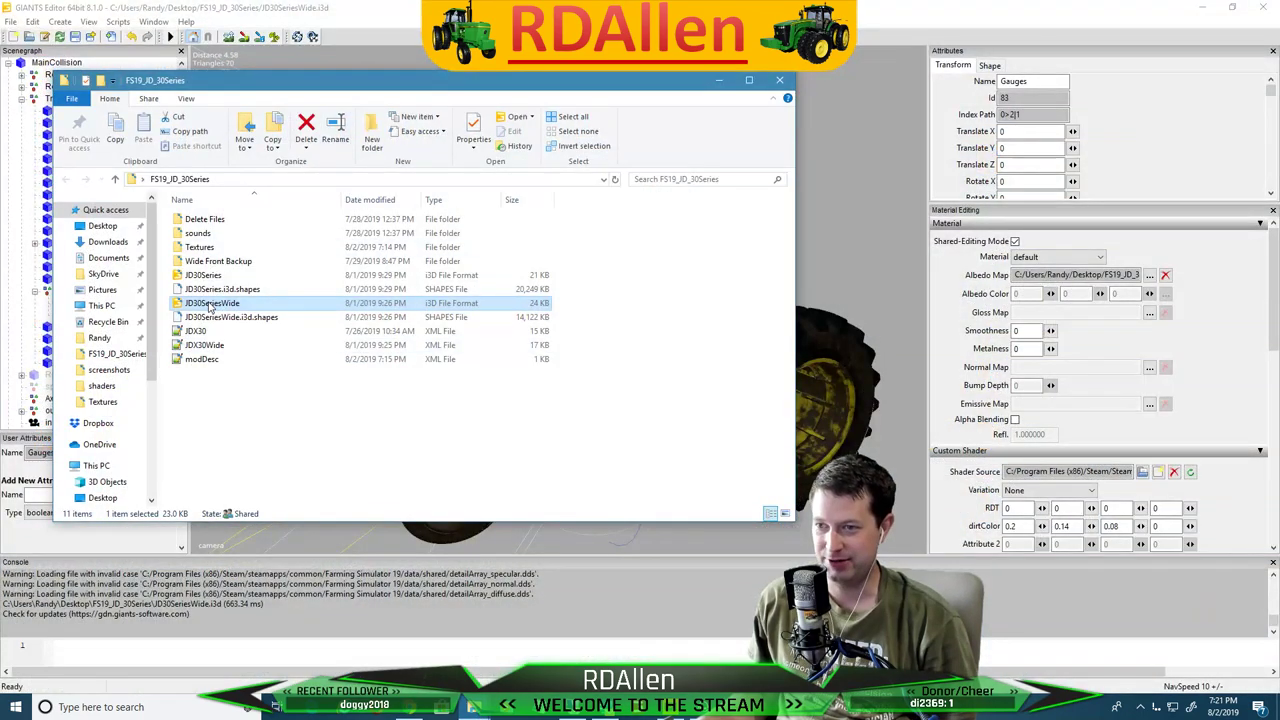
right_click(211, 303)
left_click(264, 327)
scroll(449, 280, "up", 15)
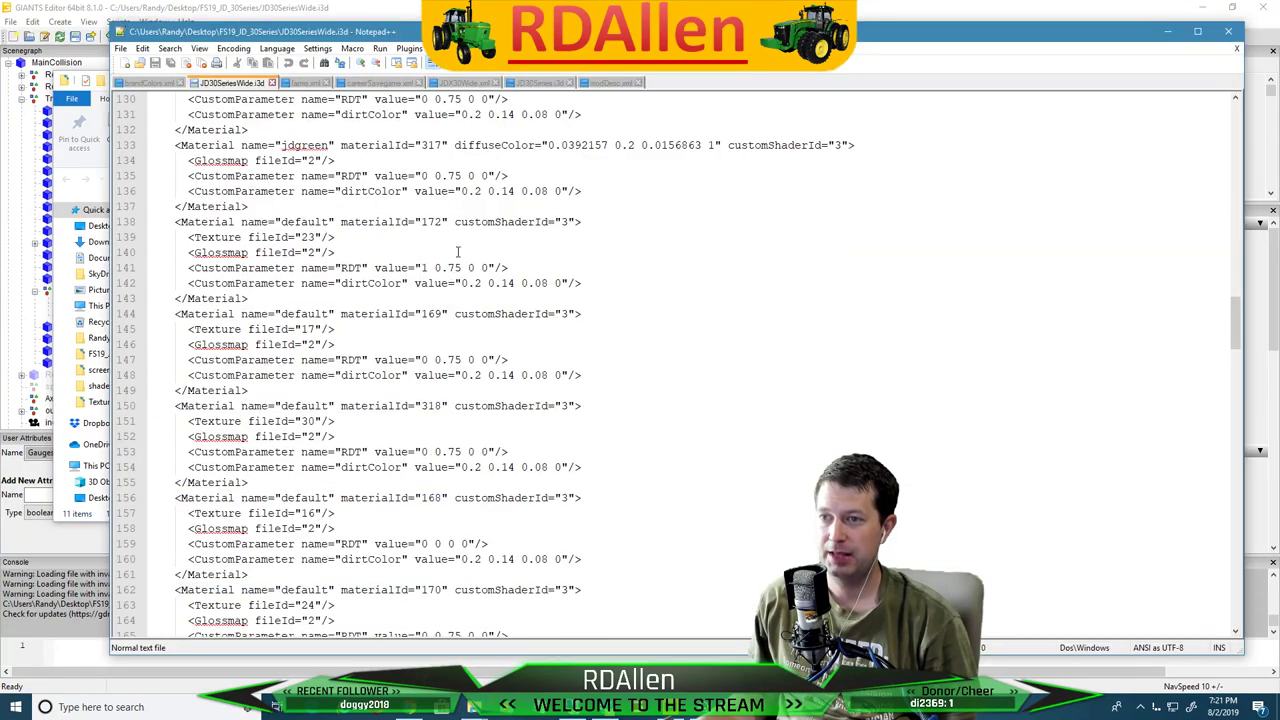
scroll(449, 282, "up", 18)
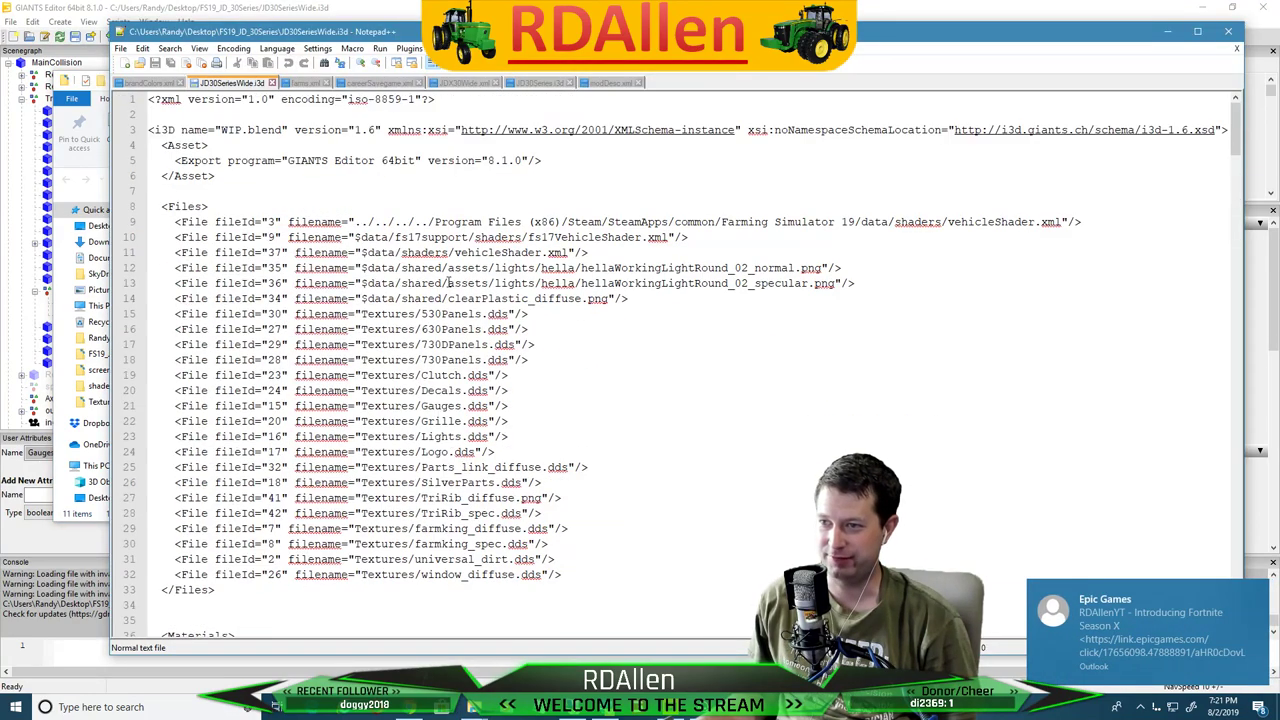
left_click(755, 222)
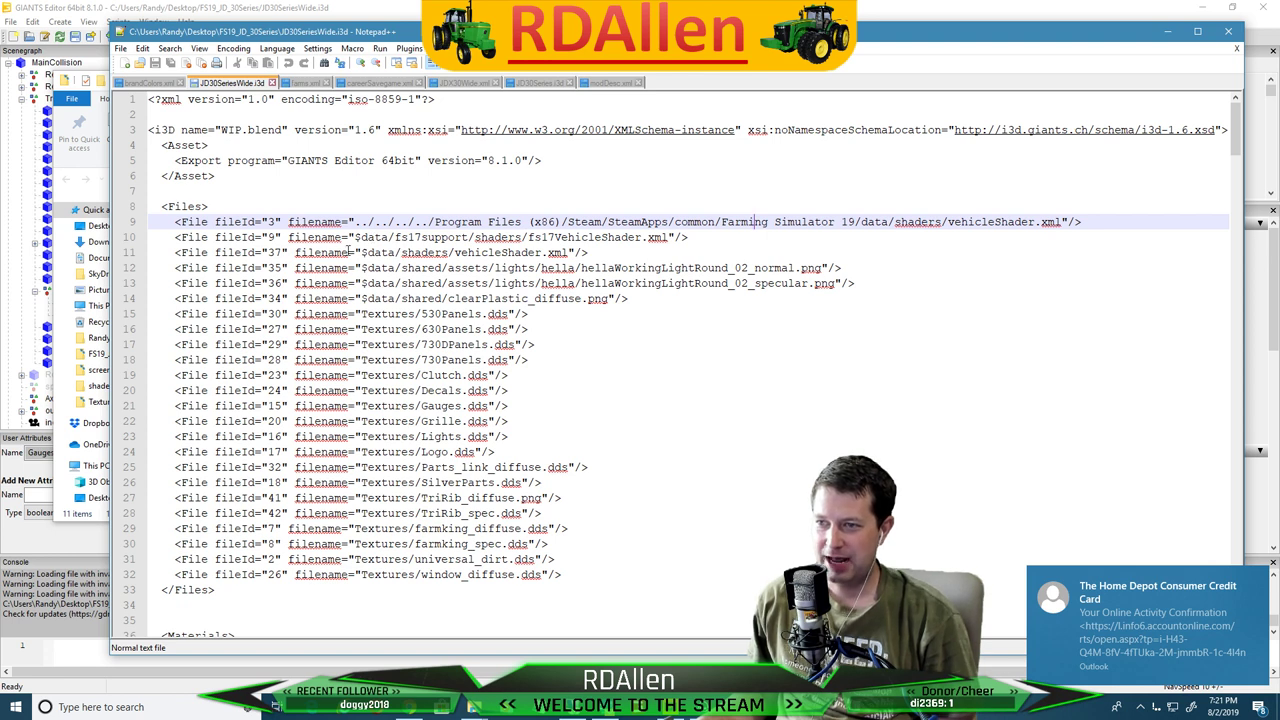
left_click_drag(362, 237, 563, 237)
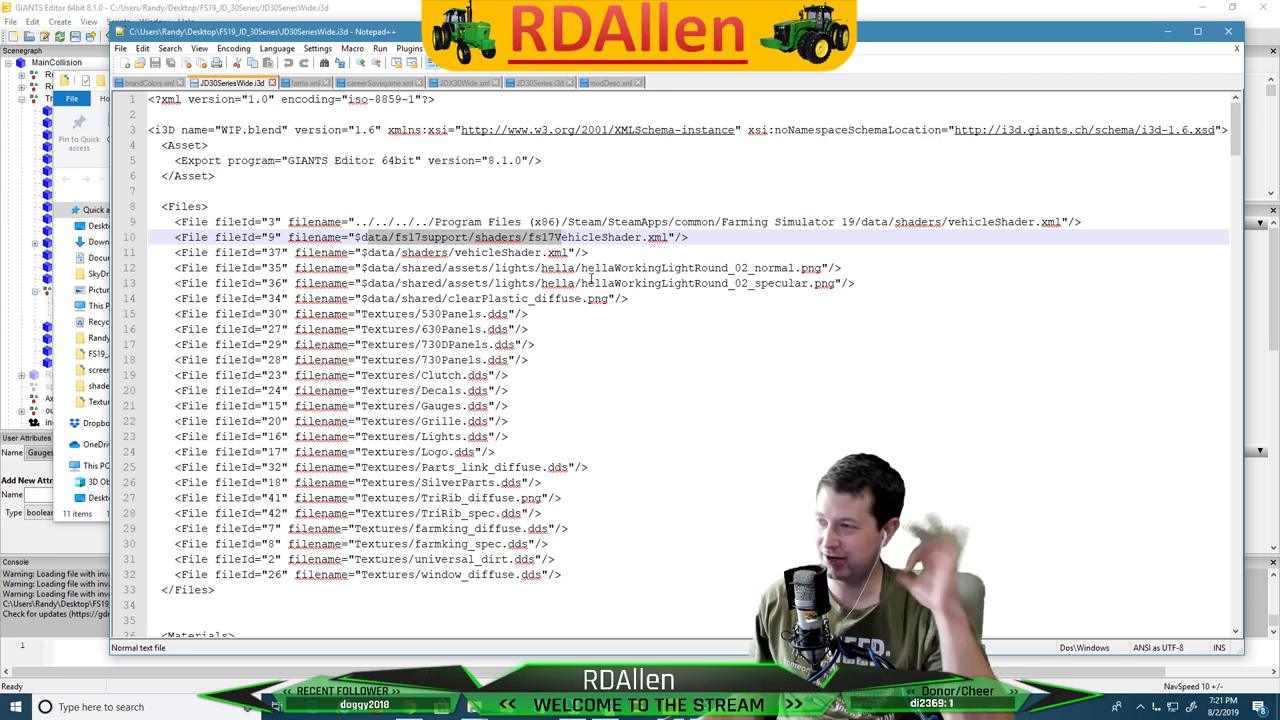
Return to GIANTS Editor and check the Gauges object's albedo map and shader source paths
left_click(179, 14)
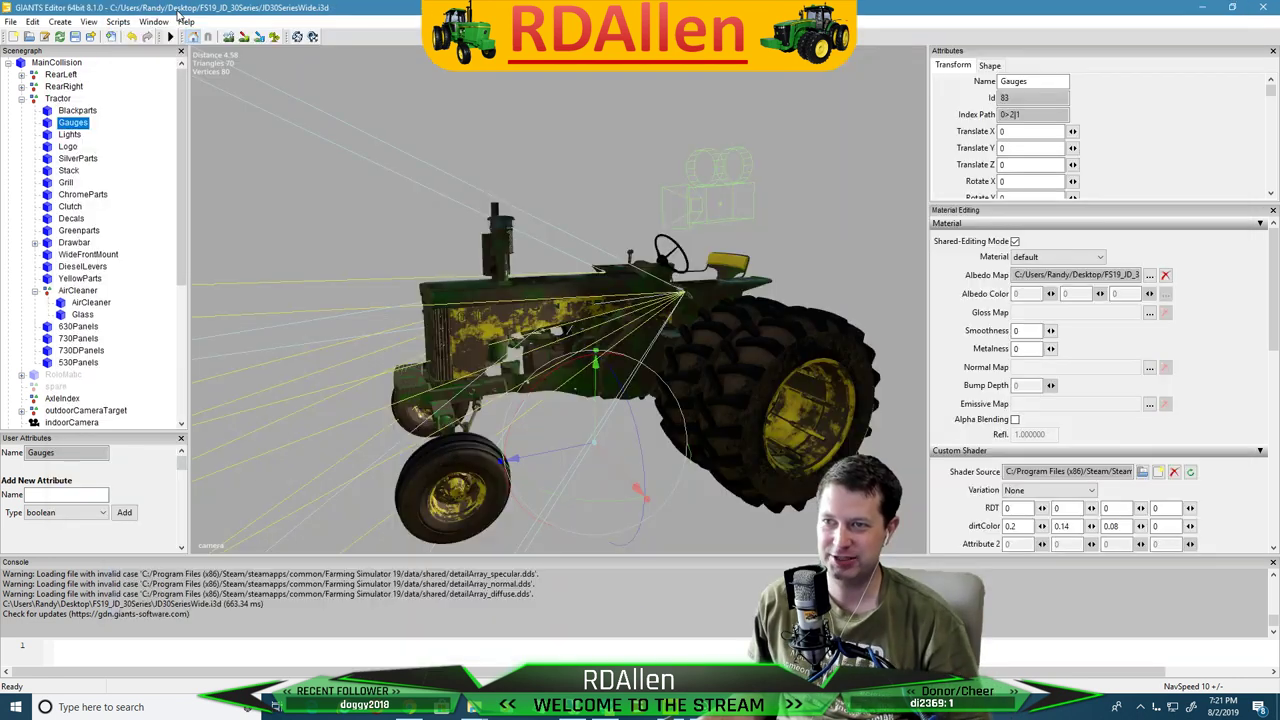
left_click_drag(1016, 275, 1149, 276)
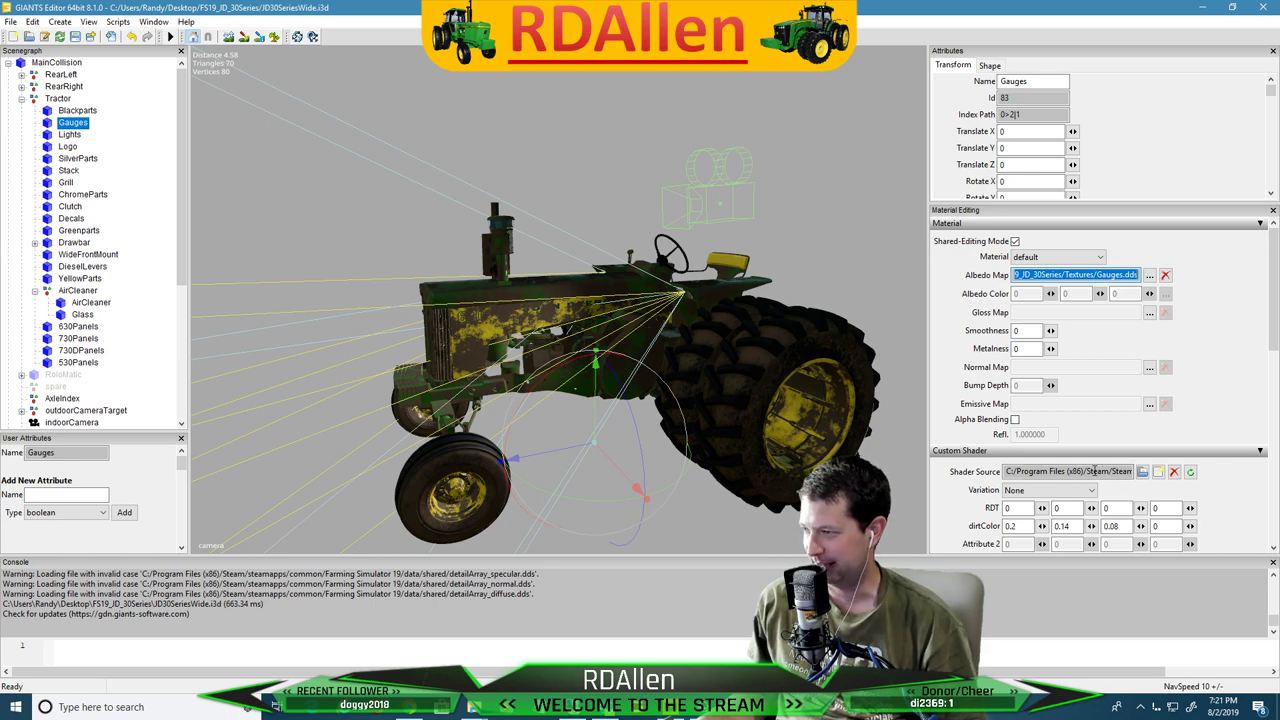
left_click_drag(1100, 471, 1170, 473)
key("Tab")
left_click(77, 110)
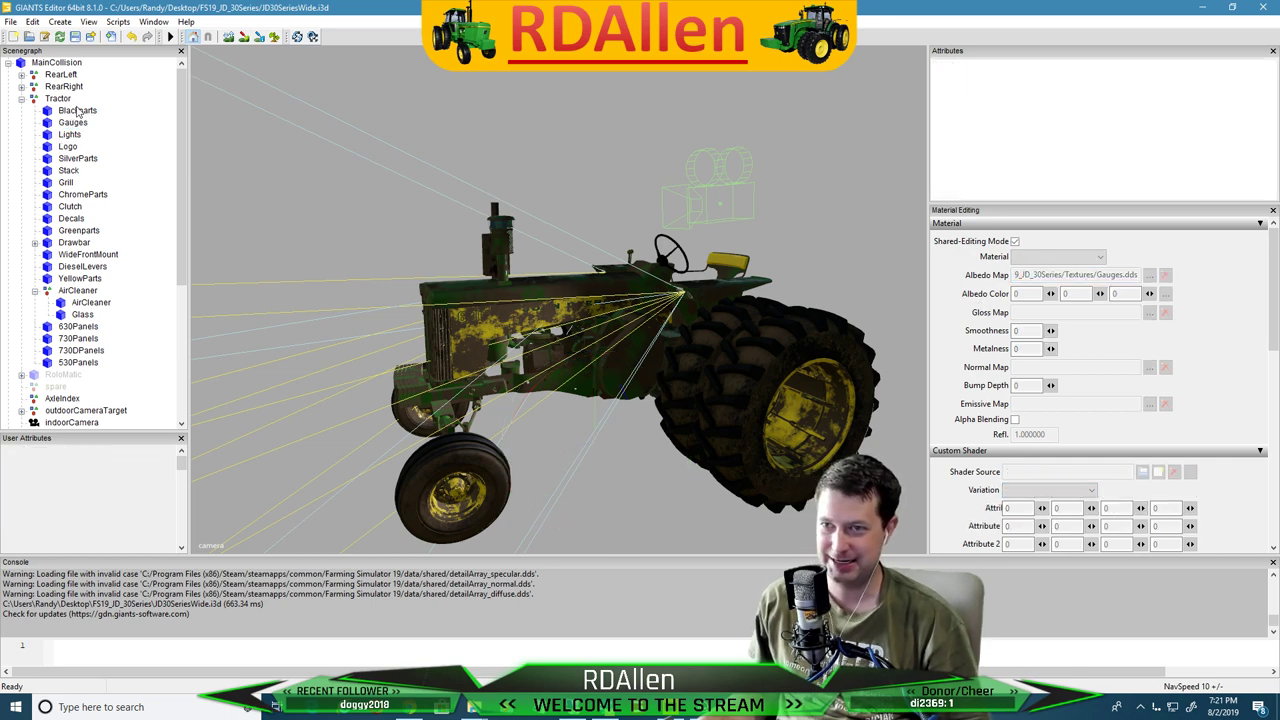
Check the shader source of MainCollision and the material and shader settings of Blackparts, Gauges and Lights
left_click(60, 64)
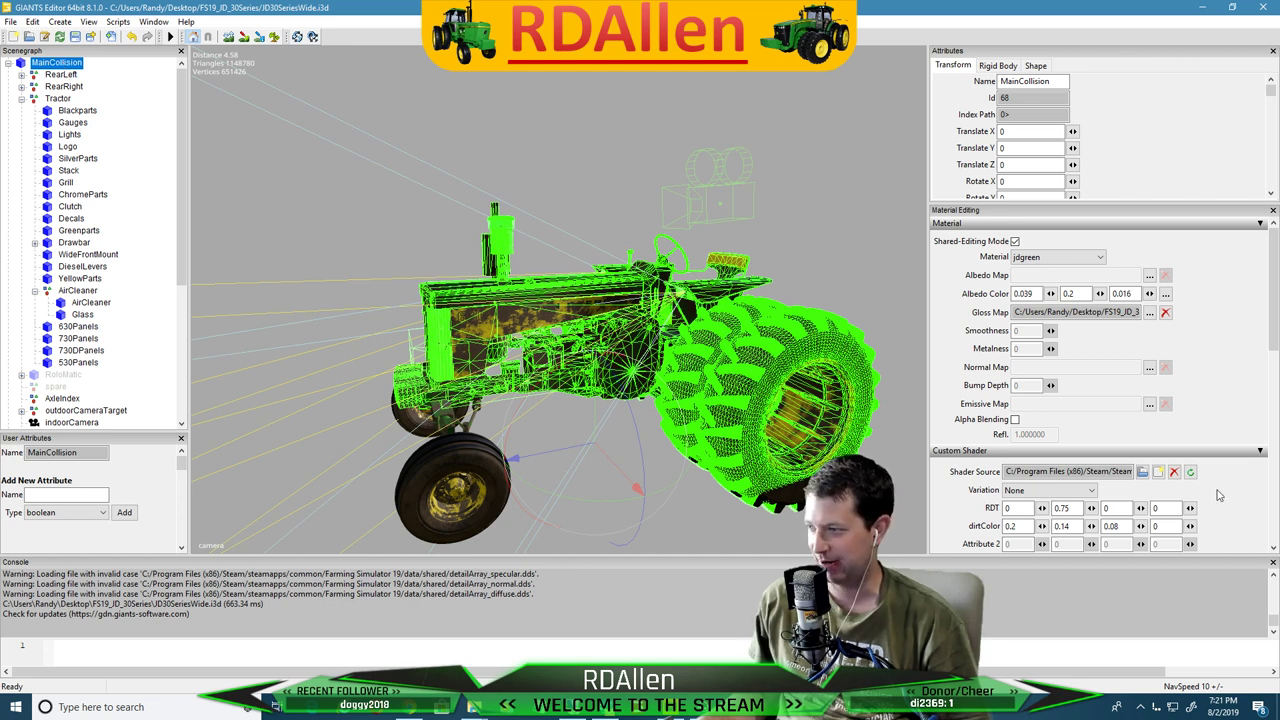
left_click_drag(1100, 471, 1207, 465)
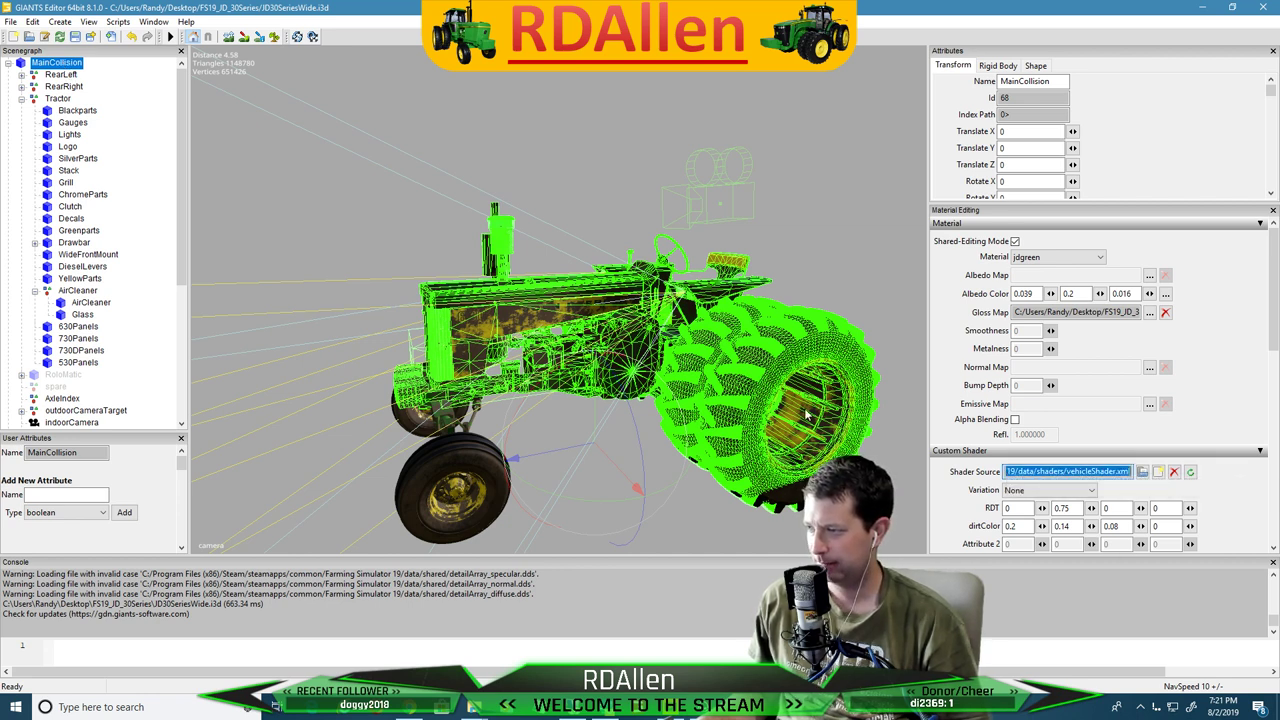
left_click(72, 110)
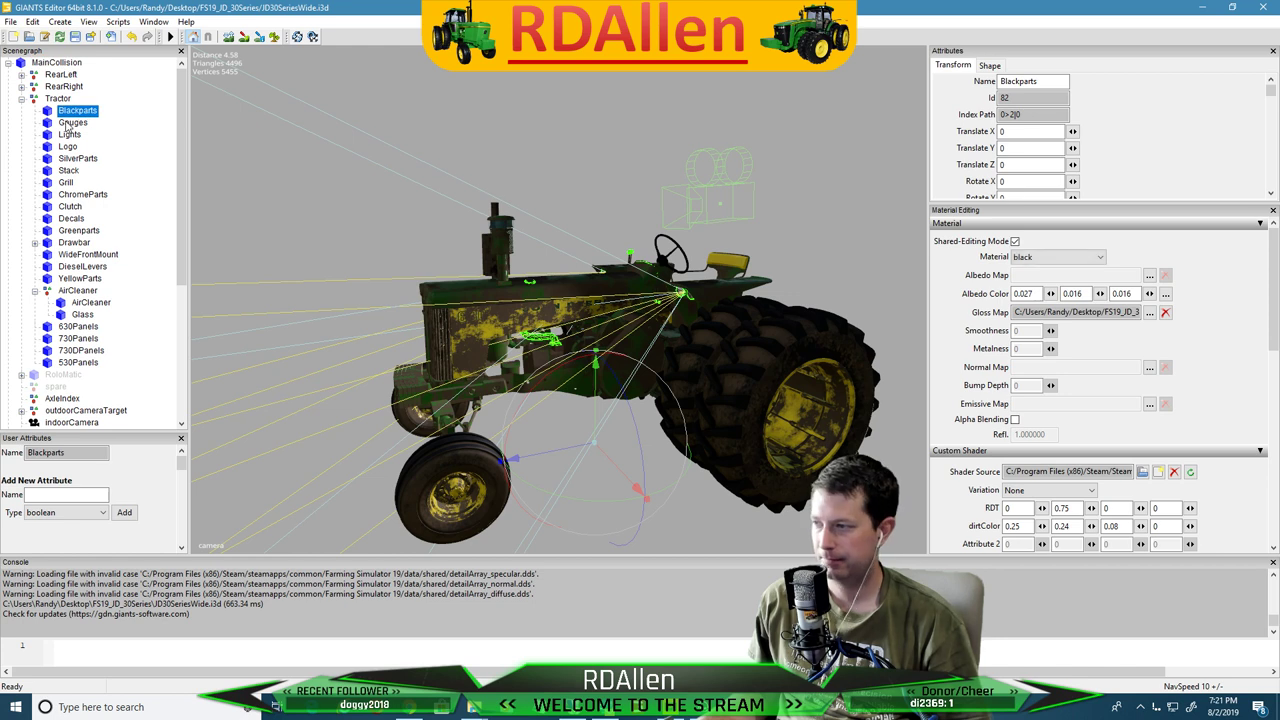
left_click(70, 122)
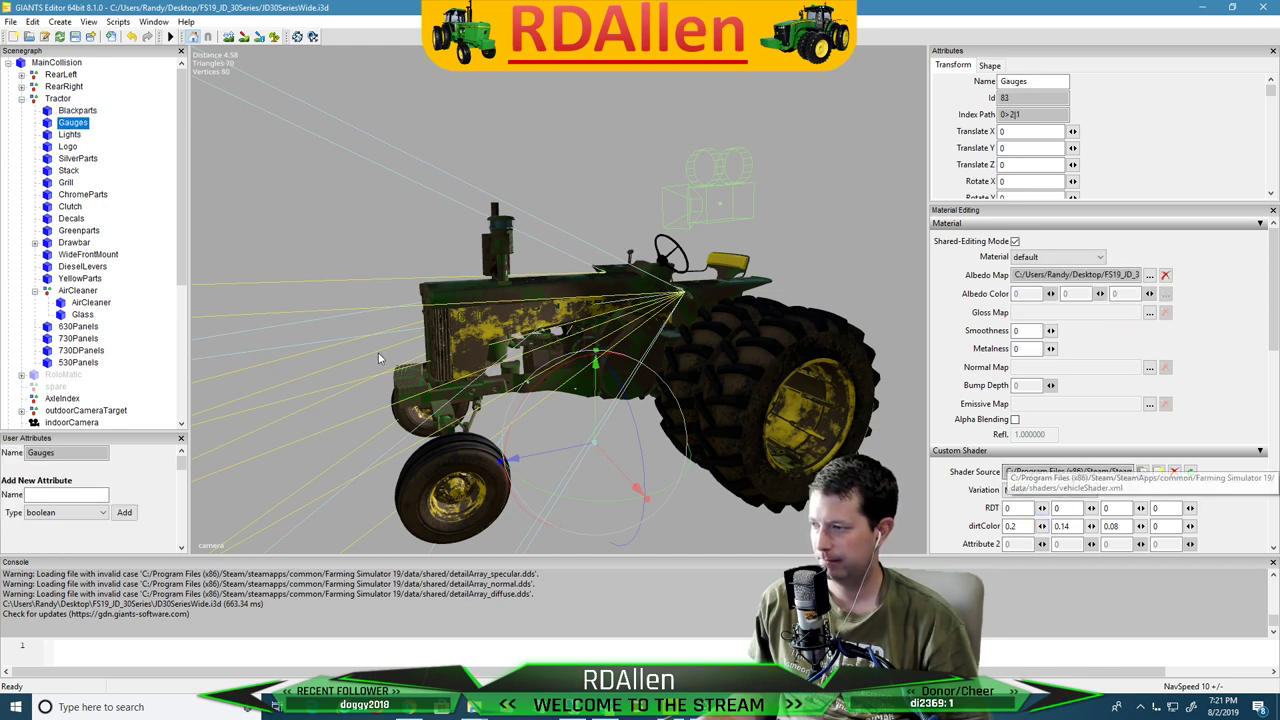
left_click(70, 134)
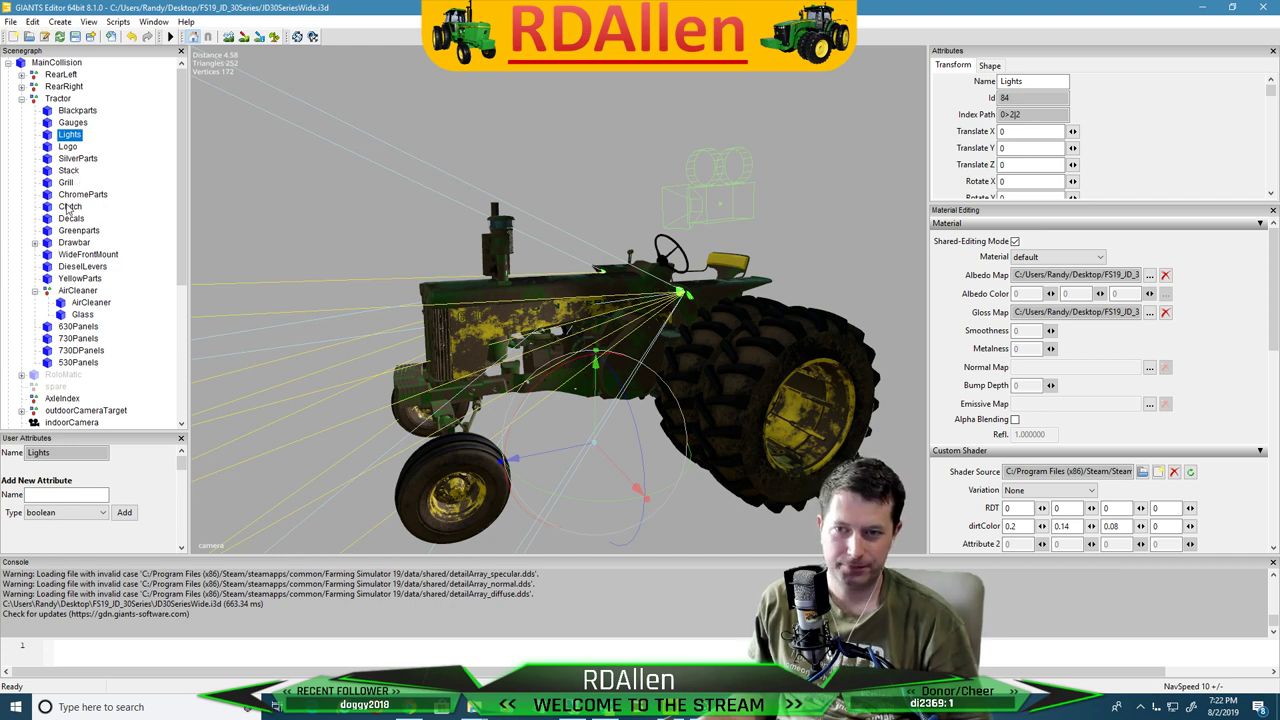
Check the material and shader settings of the Logo and SilverParts objects, including the SilverParts albedo map path
left_click(68, 147)
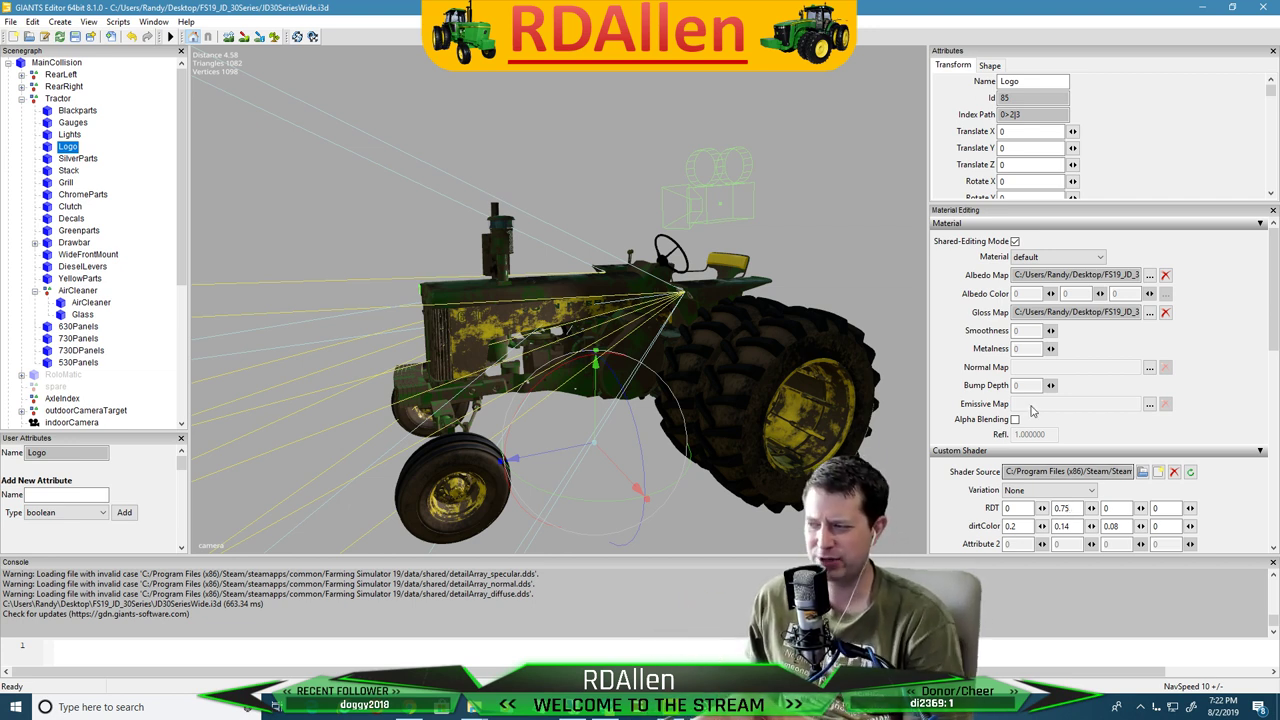
left_click(84, 160)
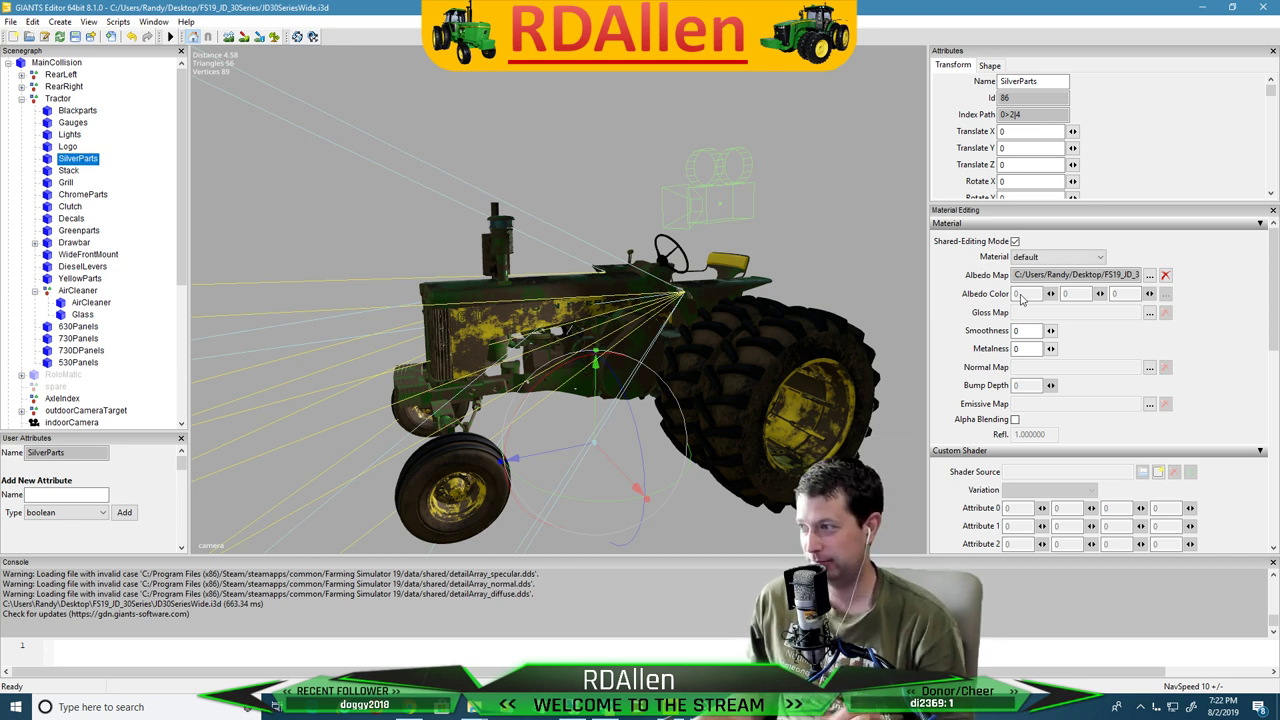
left_click_drag(1065, 276, 1245, 267)
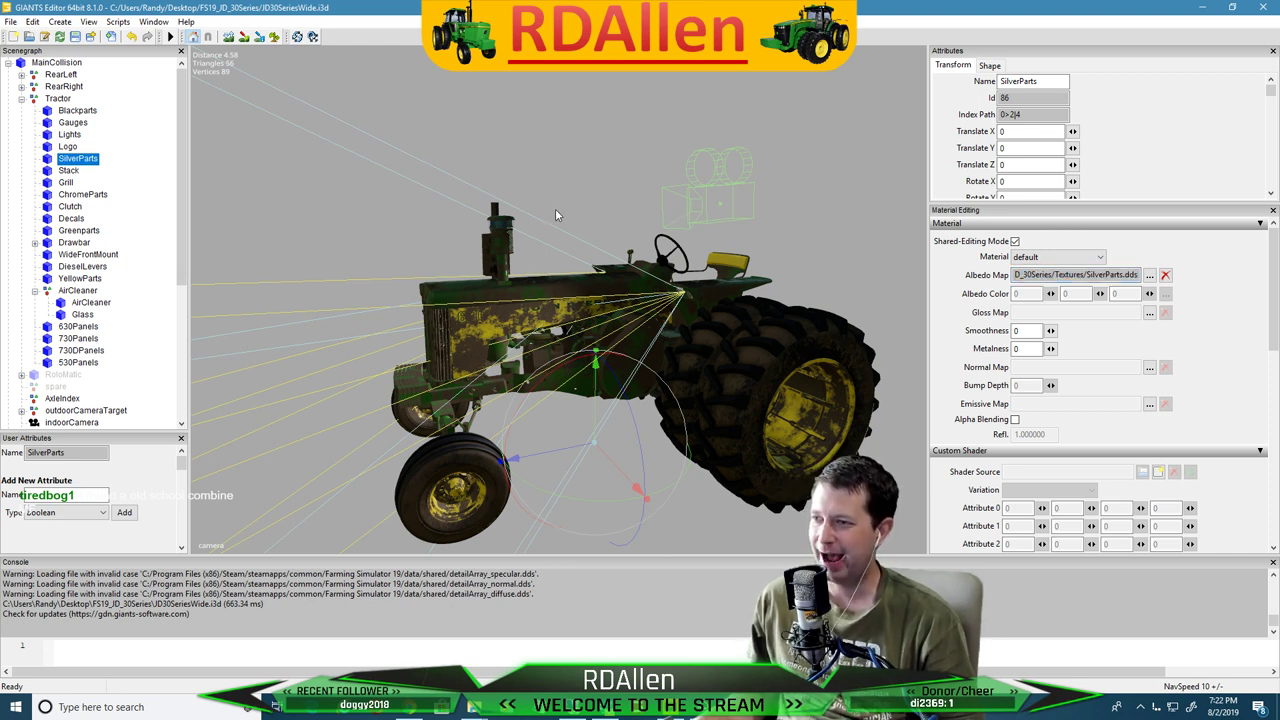
Check the material settings of the Stack and Grill objects, including the Grill's full shader source path
left_click(66, 171)
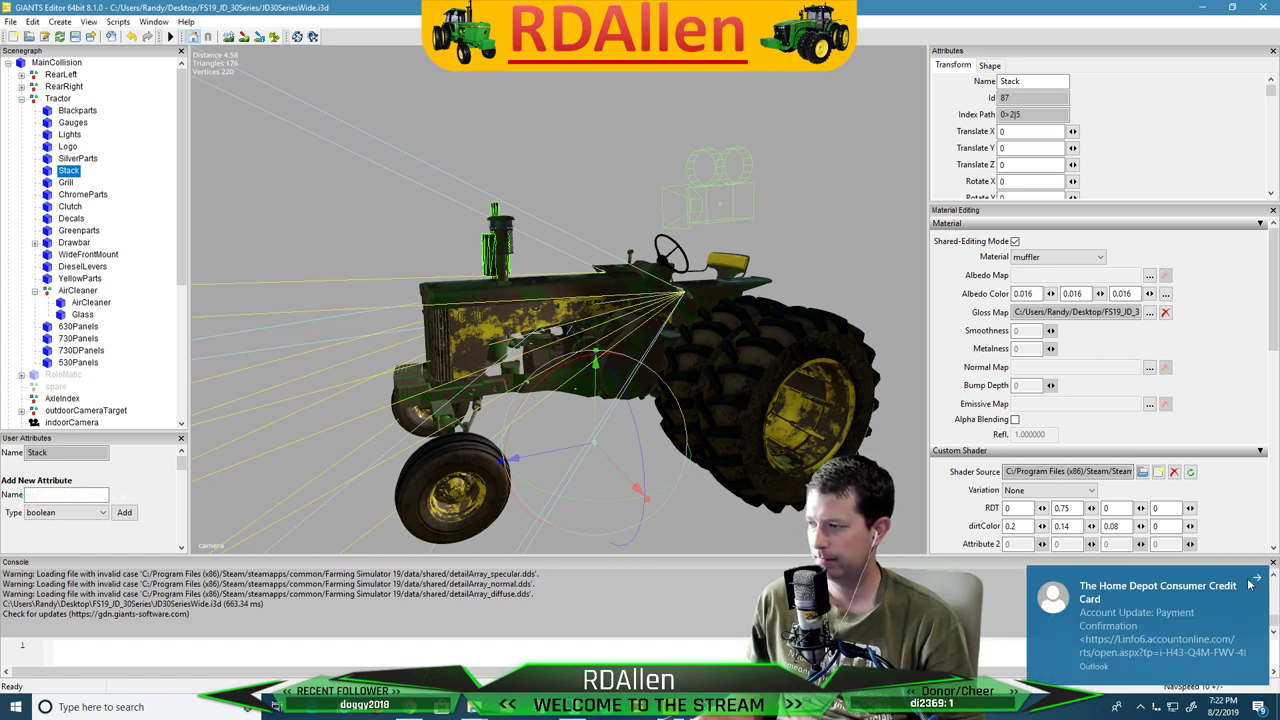
left_click(1258, 577)
left_click(66, 183)
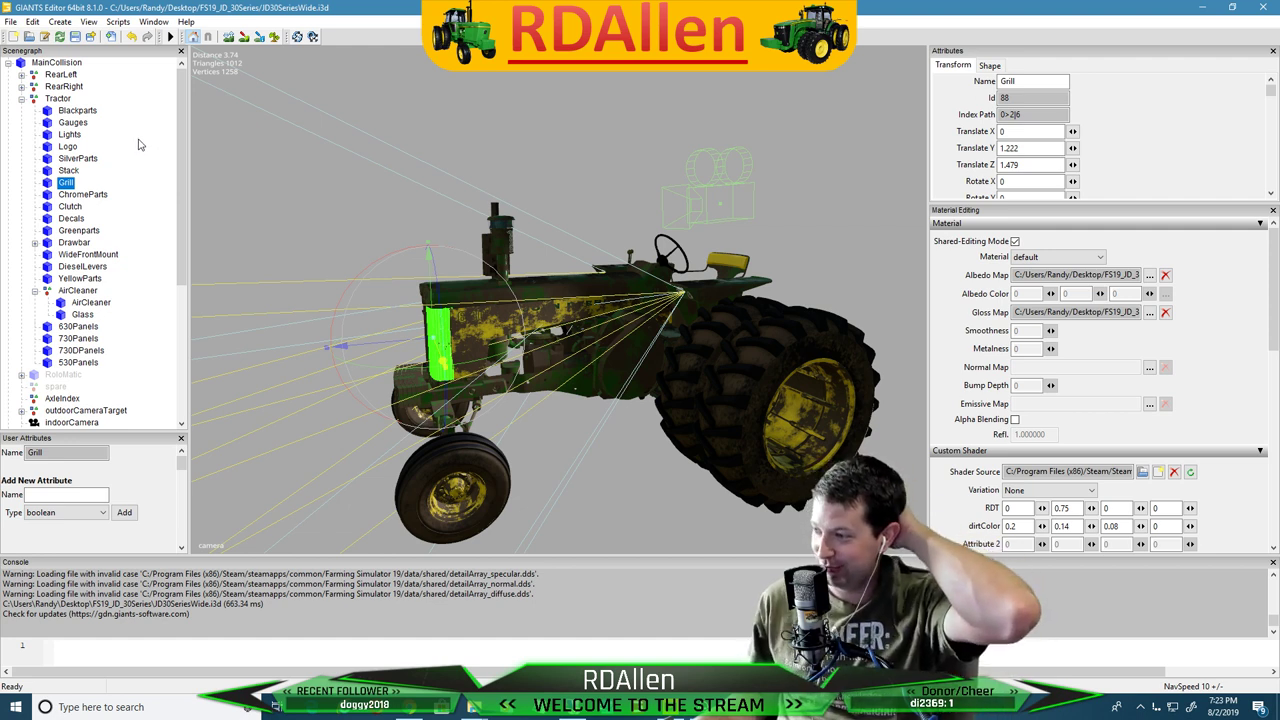
triple_click(1087, 476)
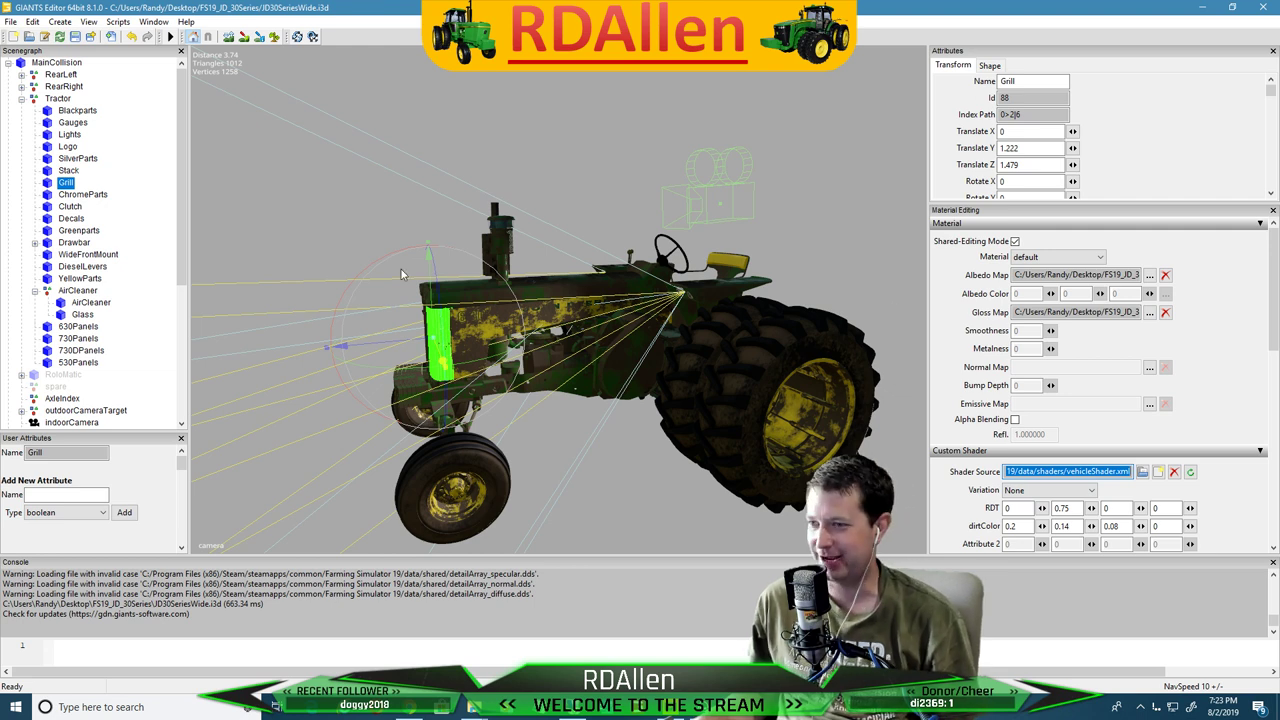
left_click(70, 172)
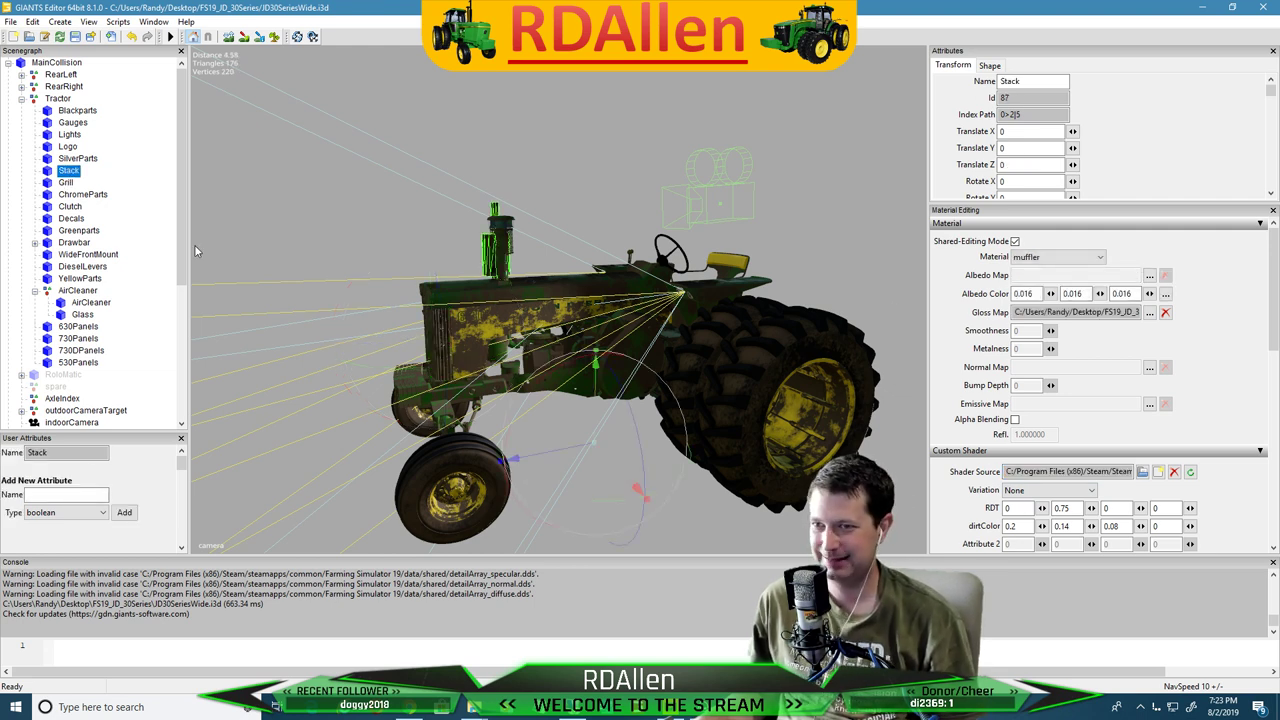
Start choosing a shader file for ChromeParts and browse to Program Files (x86)/Steam/SteamApps/common/Farming Simulator 19 on the C: drive
left_click(81, 194)
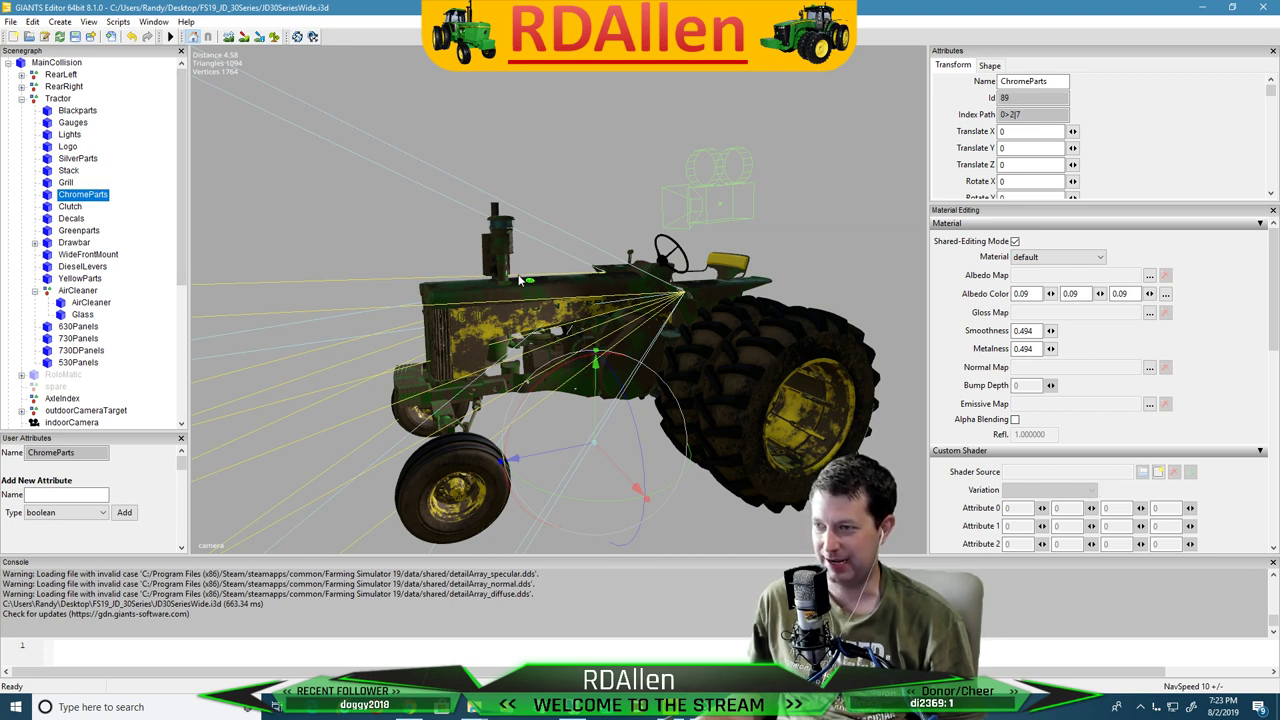
left_click(1158, 471)
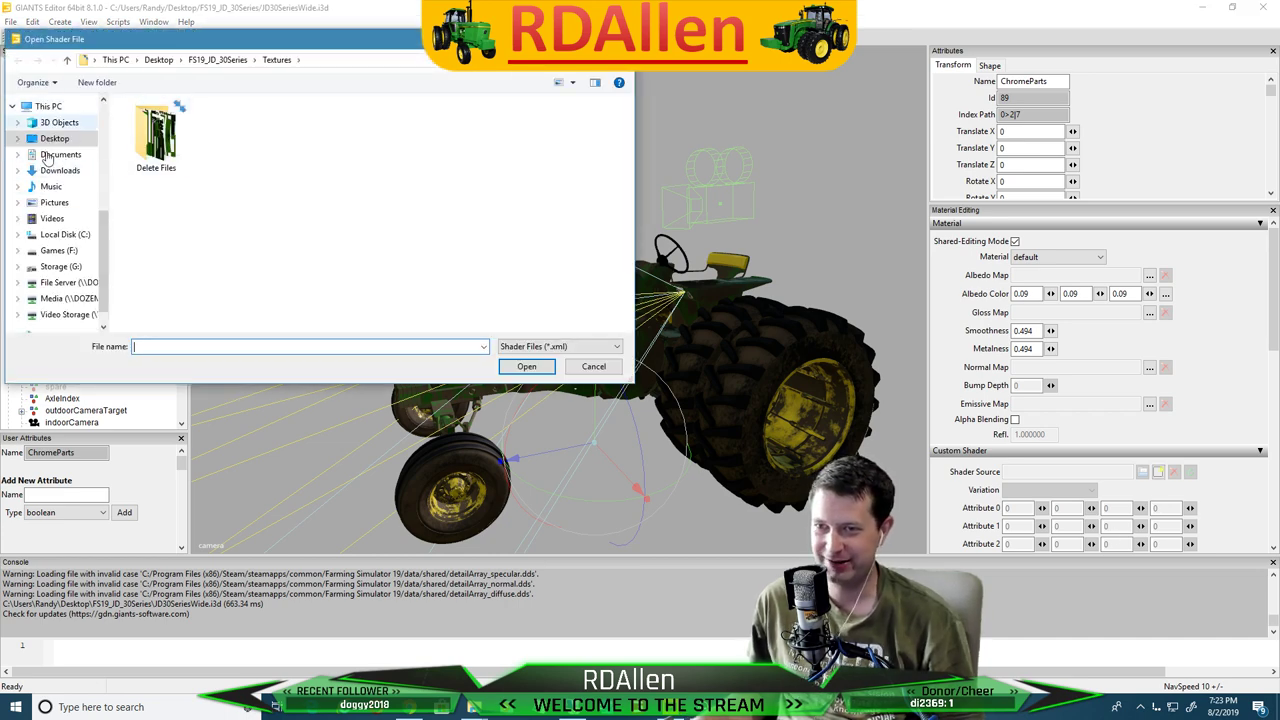
left_click(48, 106)
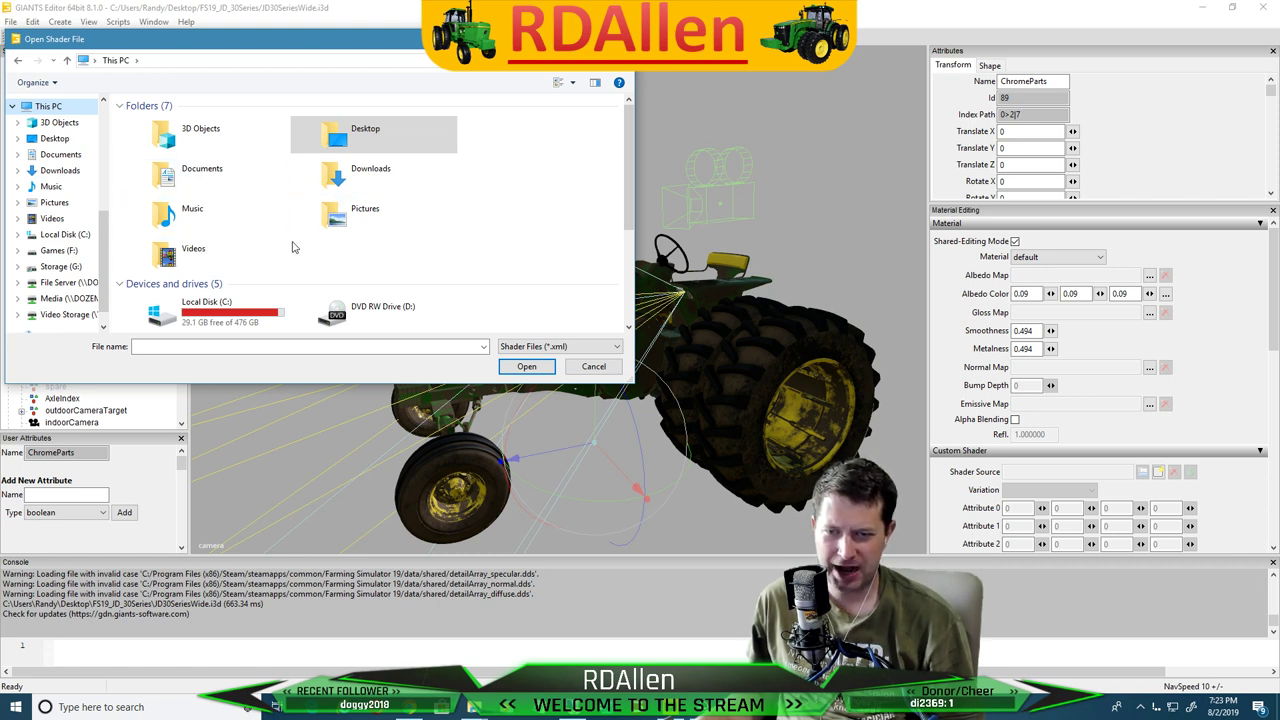
scroll(260, 250, "down", 2)
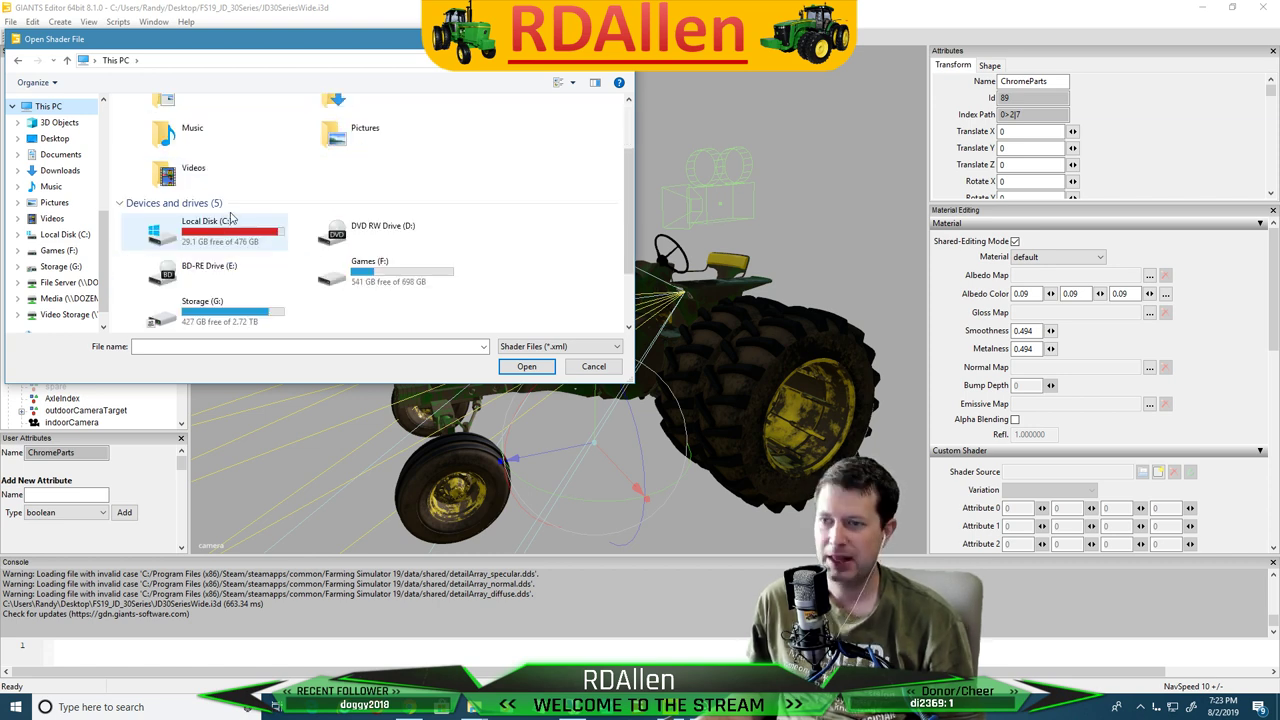
double_click(241, 244)
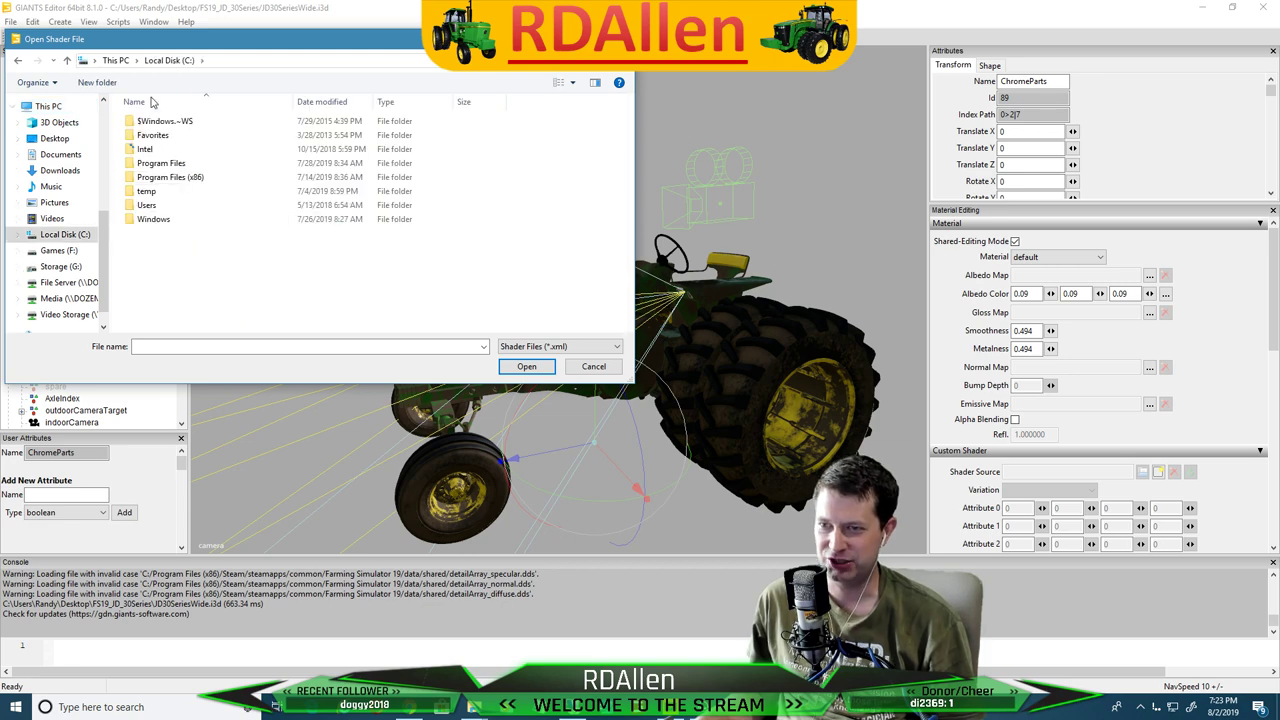
double_click(190, 176)
scroll(195, 200, "down", 15)
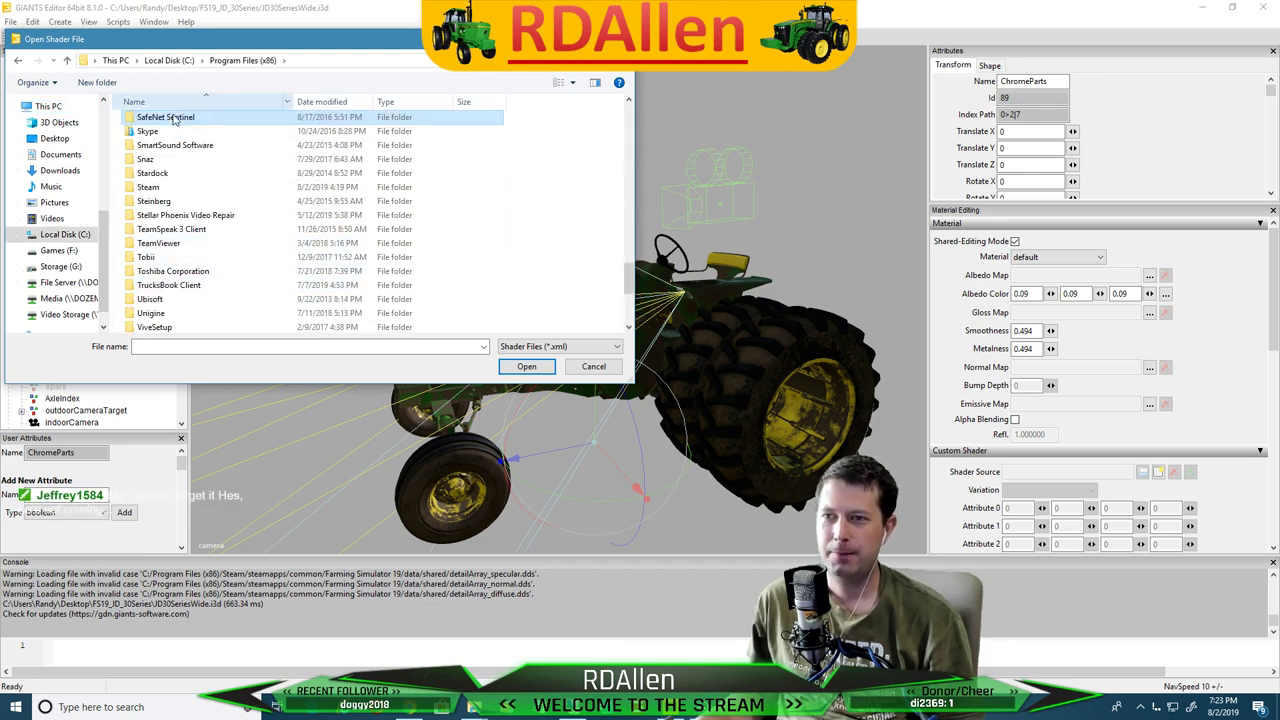
double_click(165, 187)
scroll(193, 259, "down", 5)
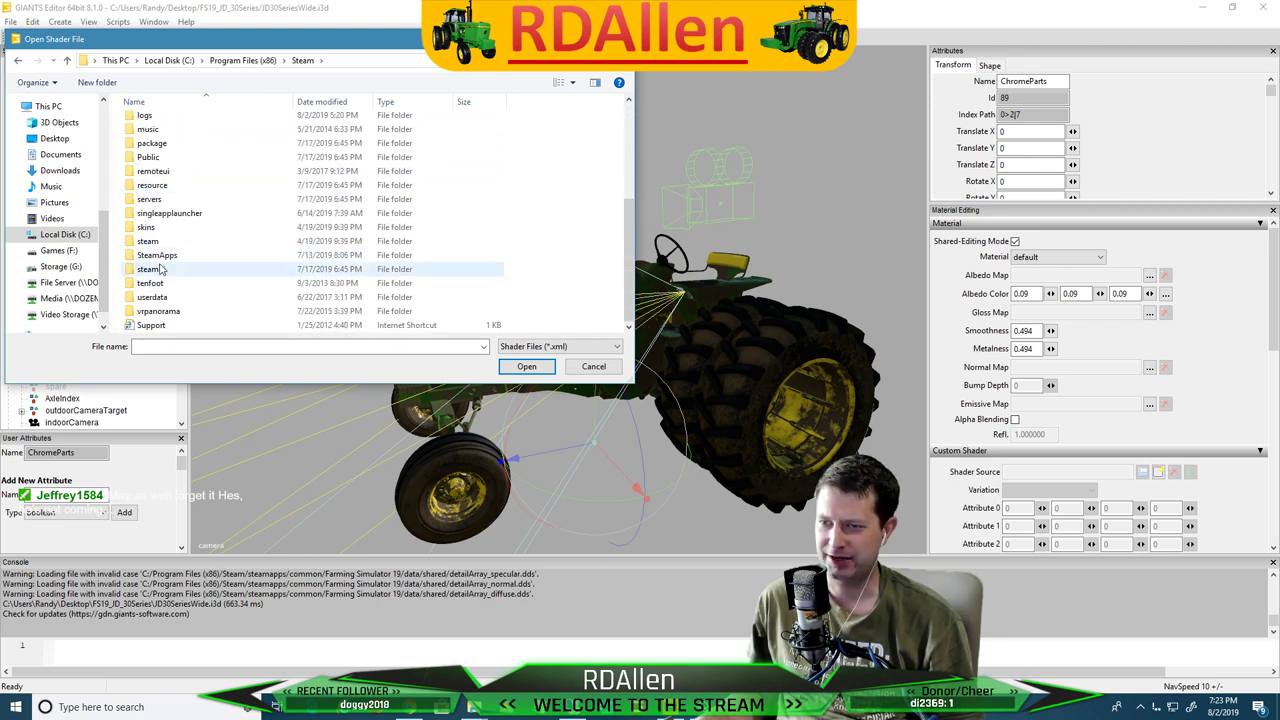
double_click(166, 257)
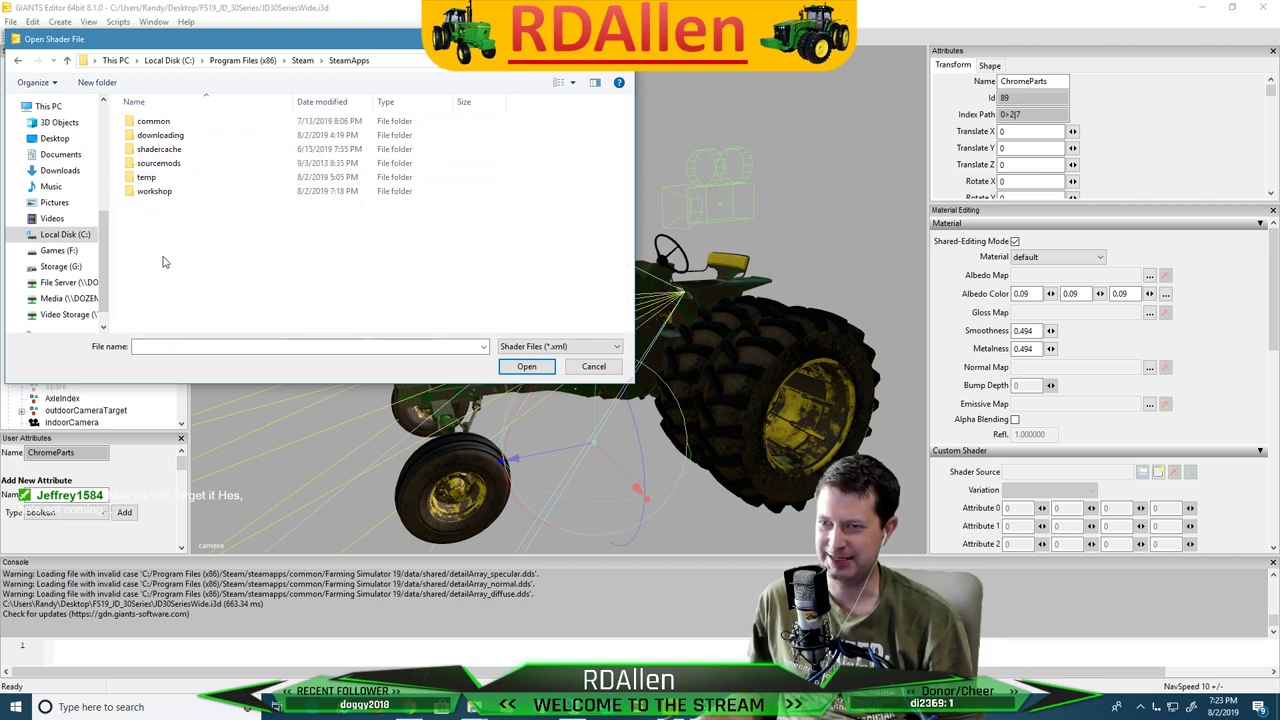
double_click(154, 124)
double_click(188, 207)
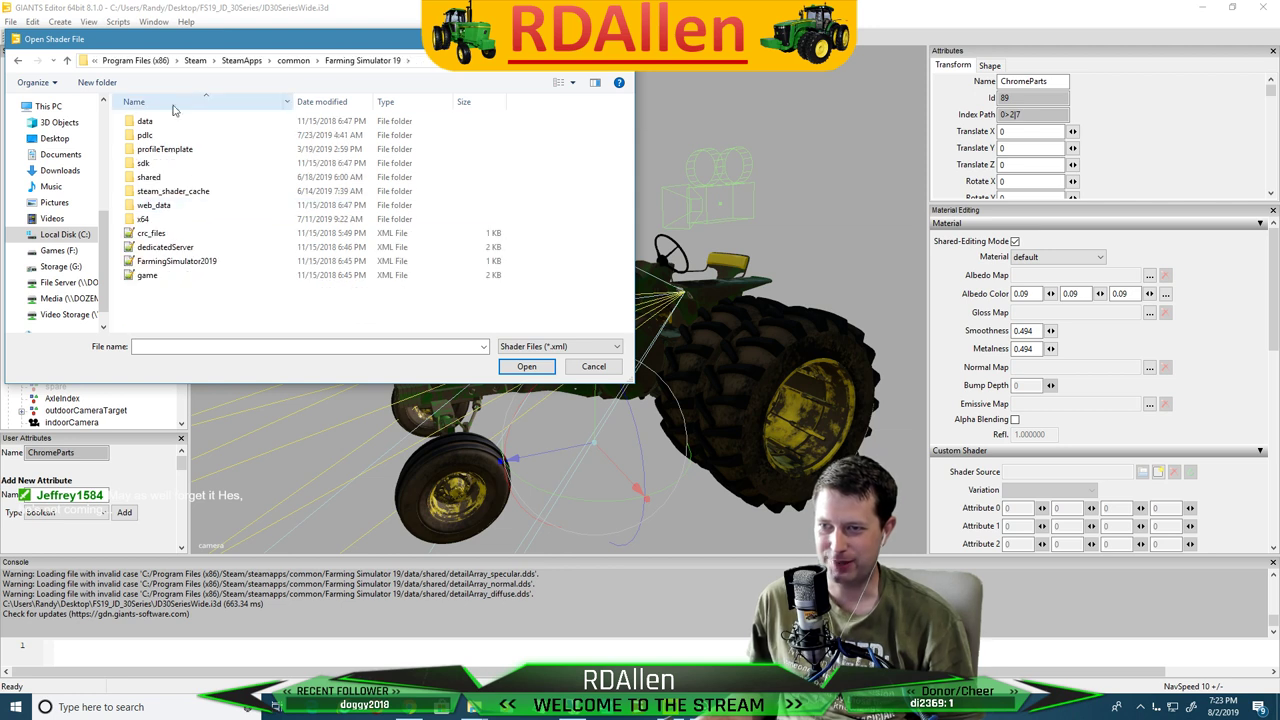
Assign vehicleShader.xml from the game's data/shaders folder as the shader source of ChromeParts
double_click(145, 121)
double_click(130, 261)
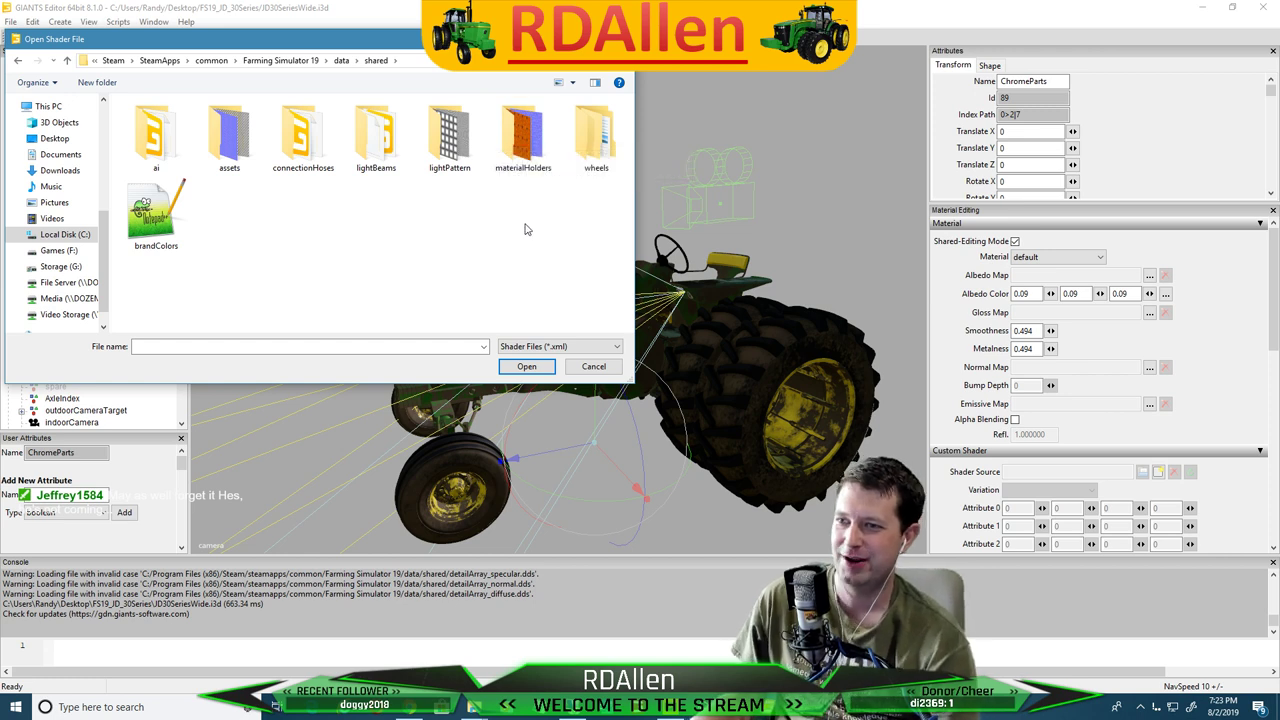
key("alt+Left")
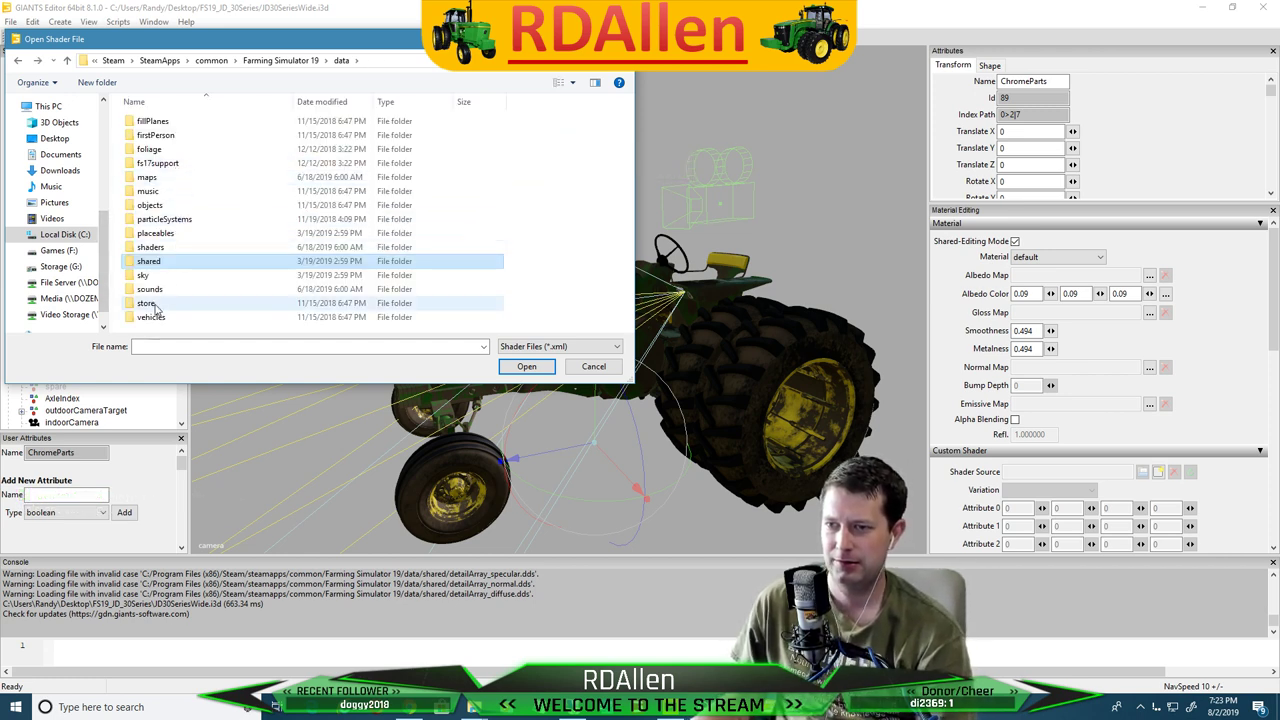
double_click(160, 249)
scroll(190, 240, "down", 15)
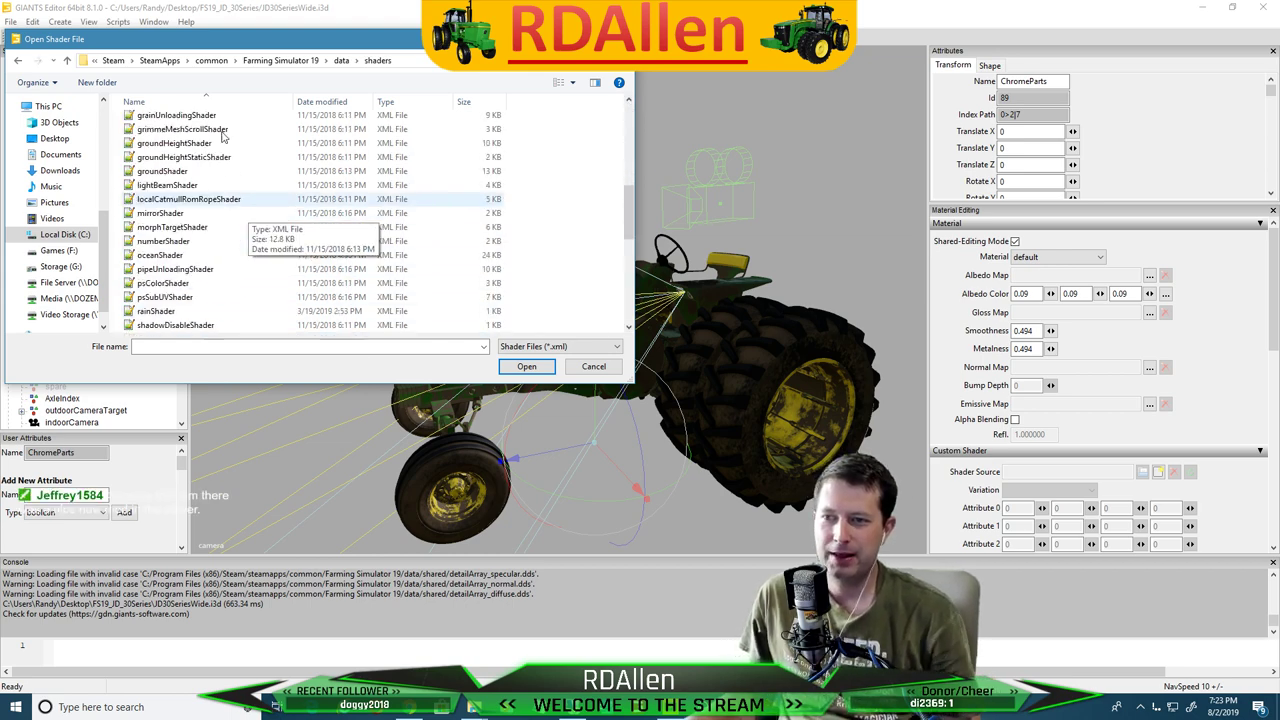
double_click(163, 255)
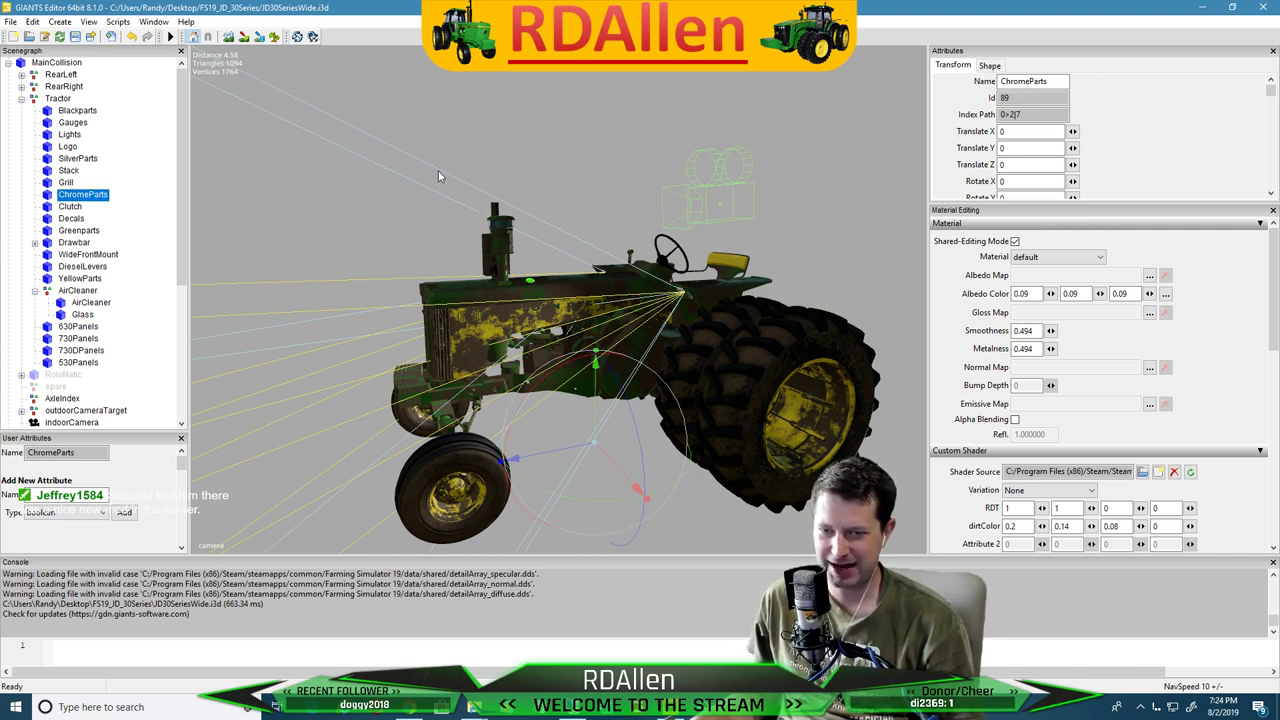
Set the first two RDT values of the ChromeParts shader to 0 and 0.75
double_click(1018, 509)
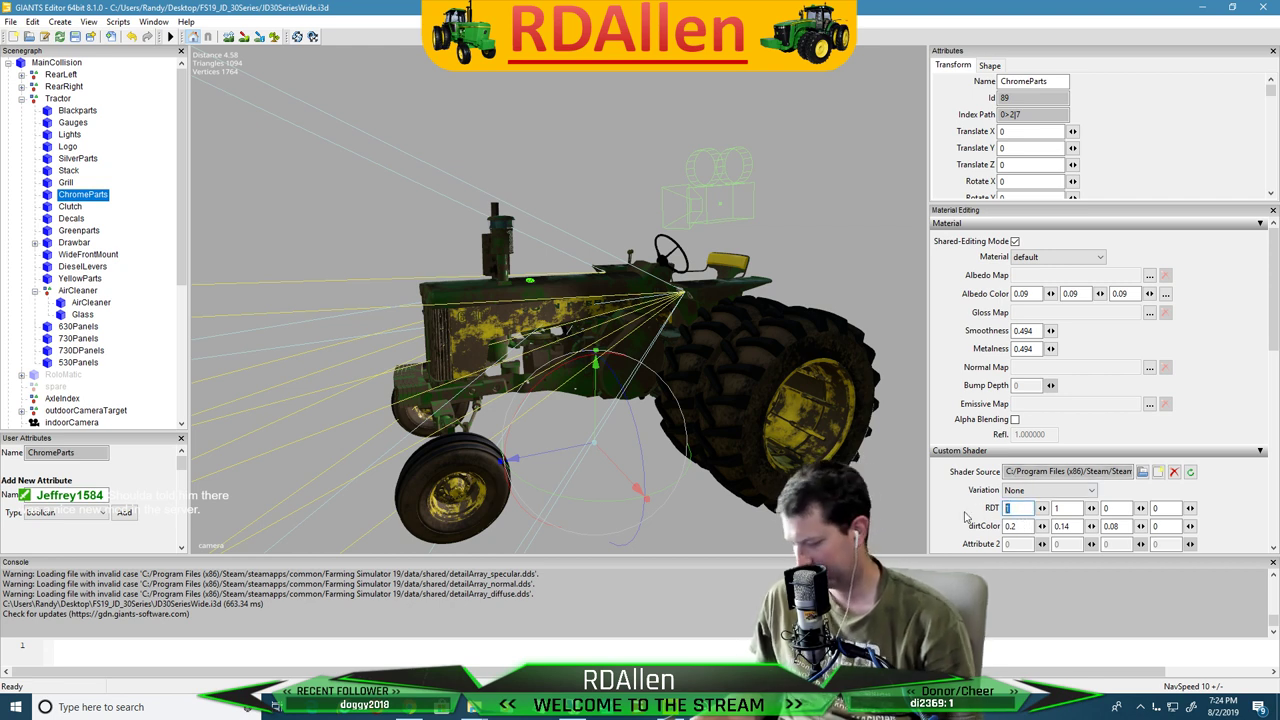
type("0")
left_click(1057, 508)
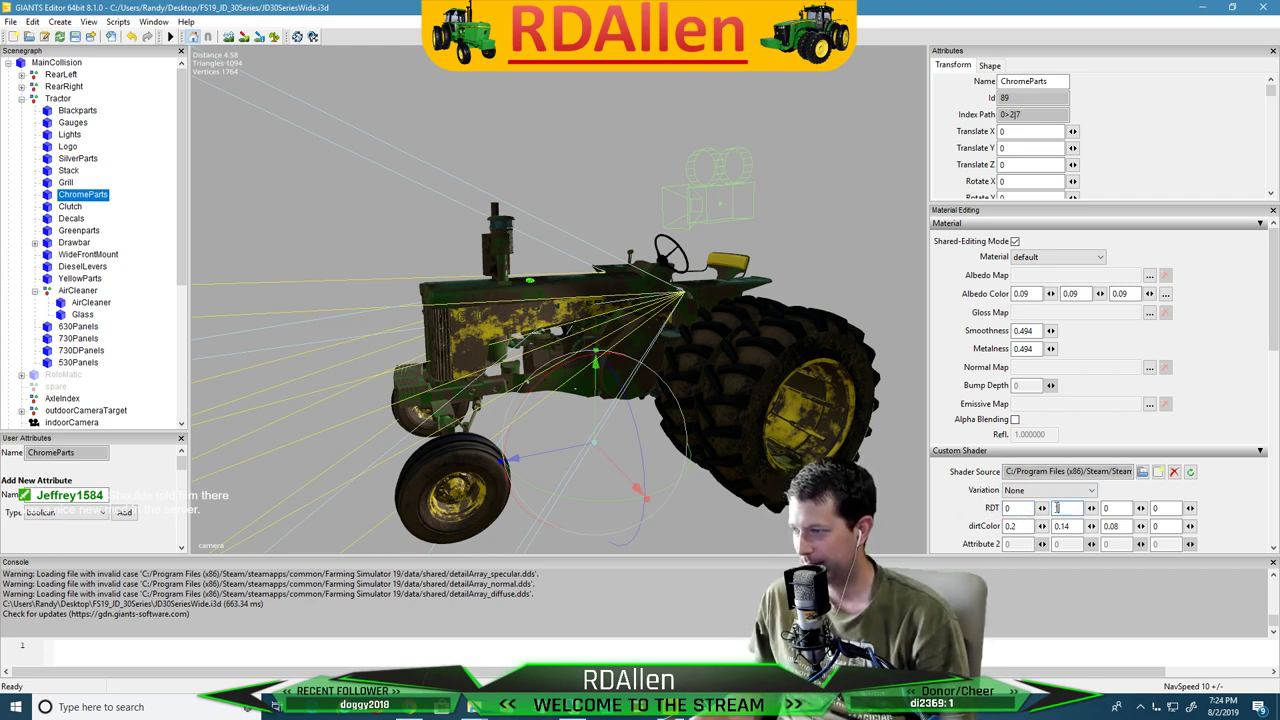
type(".75")
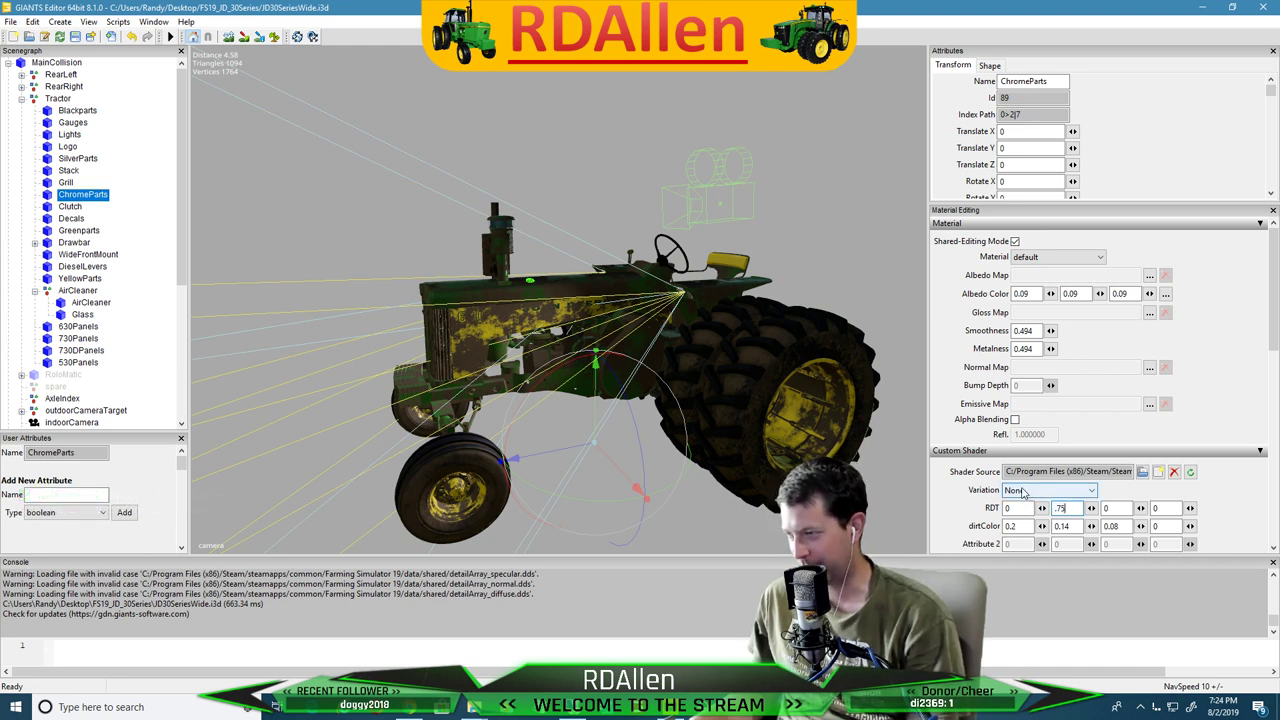
key("Return")
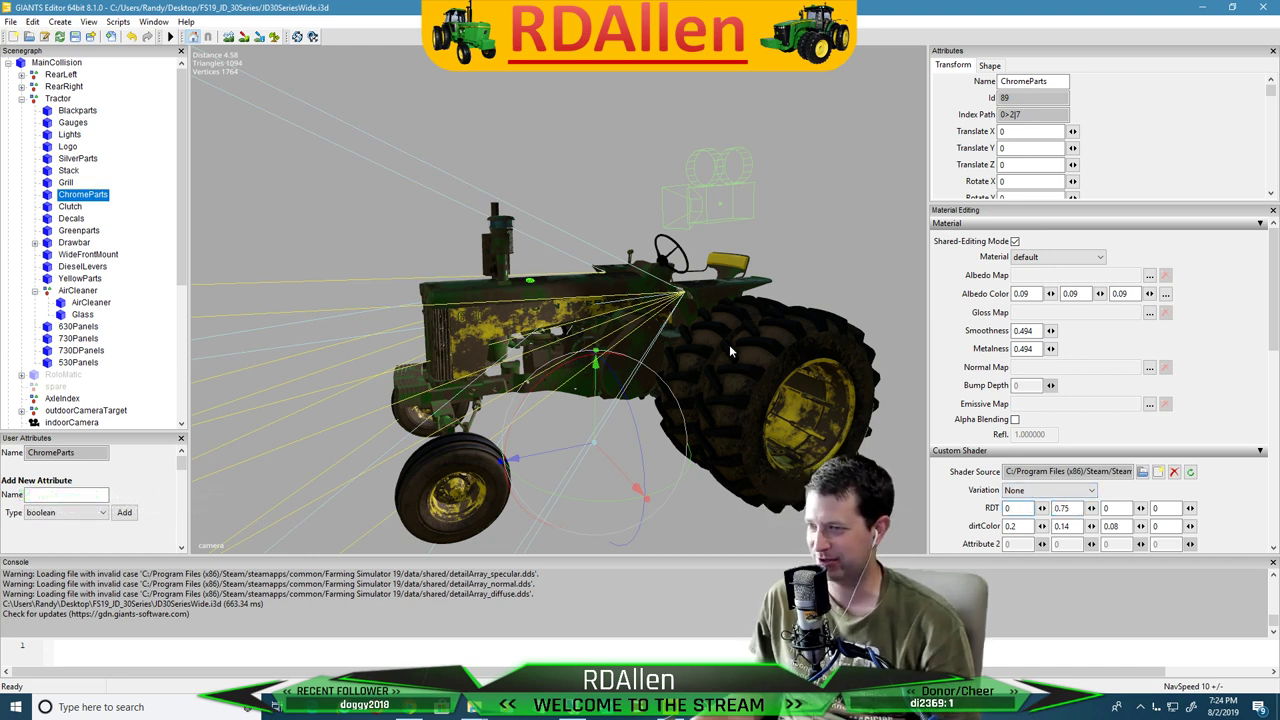
Check the Clutch object's gloss map, albedo map, shader source path and RDT values
left_click(72, 206)
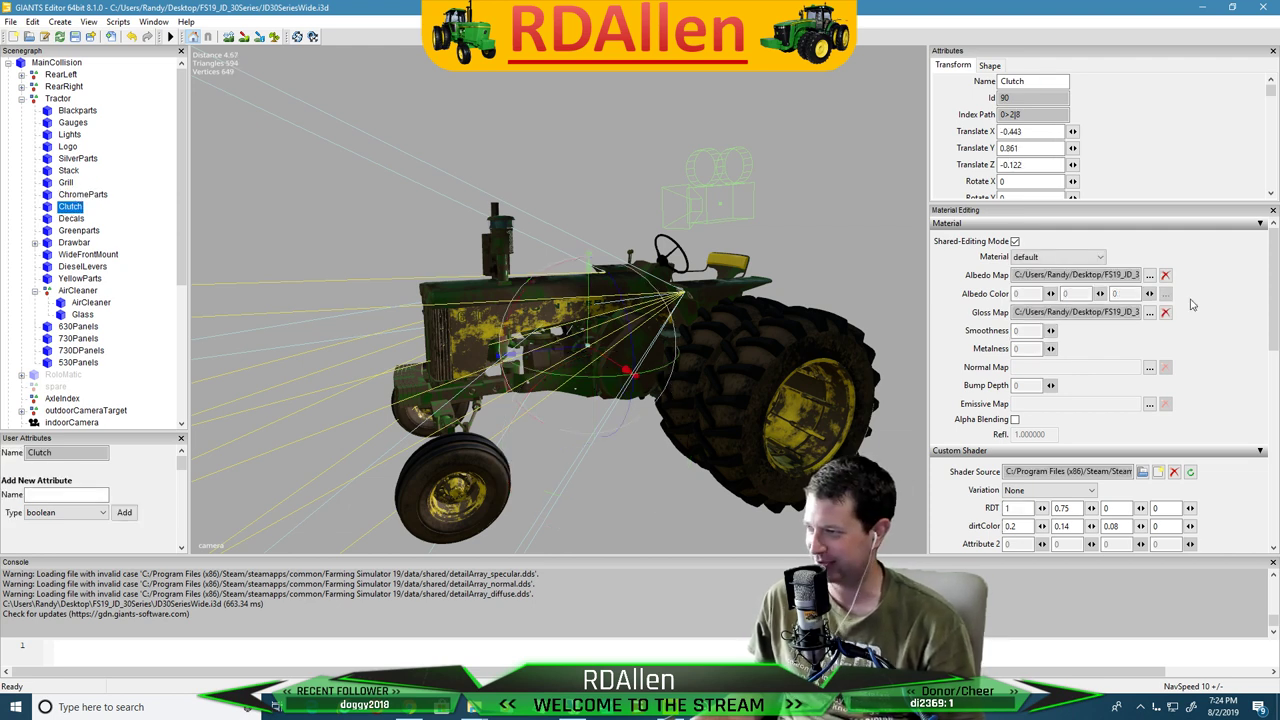
double_click(1102, 311)
double_click(1089, 275)
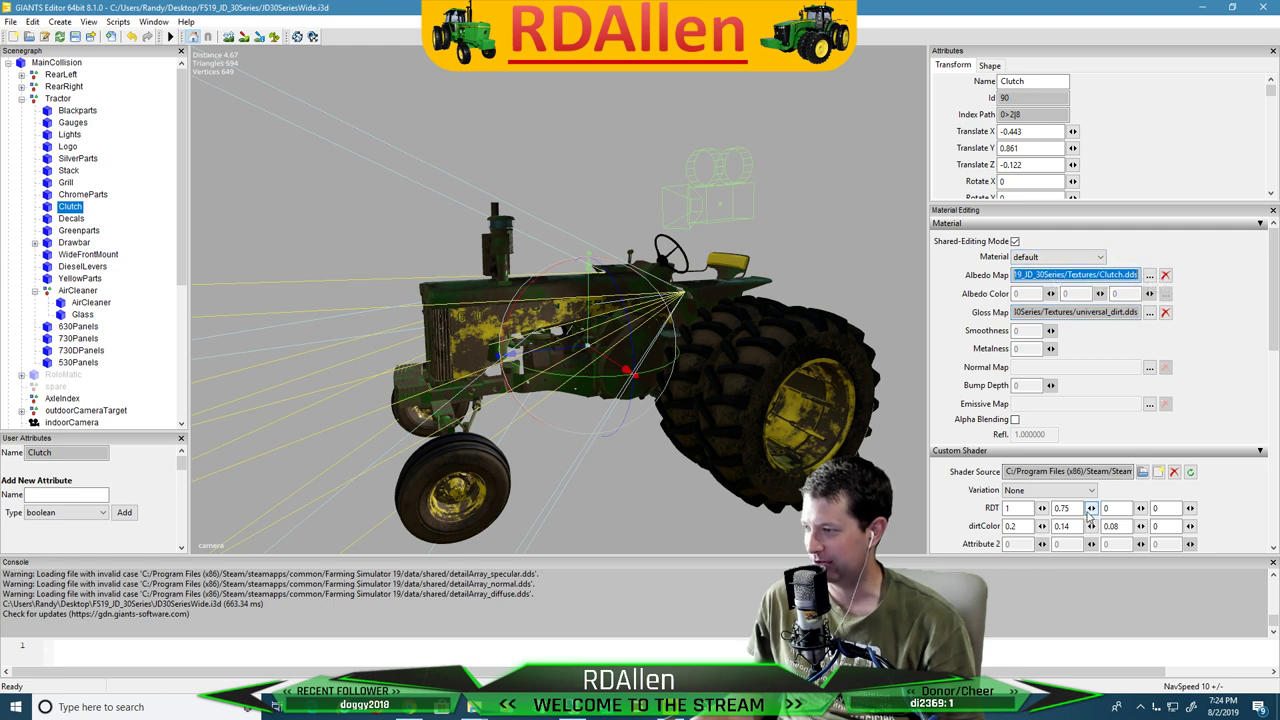
left_click(1100, 471)
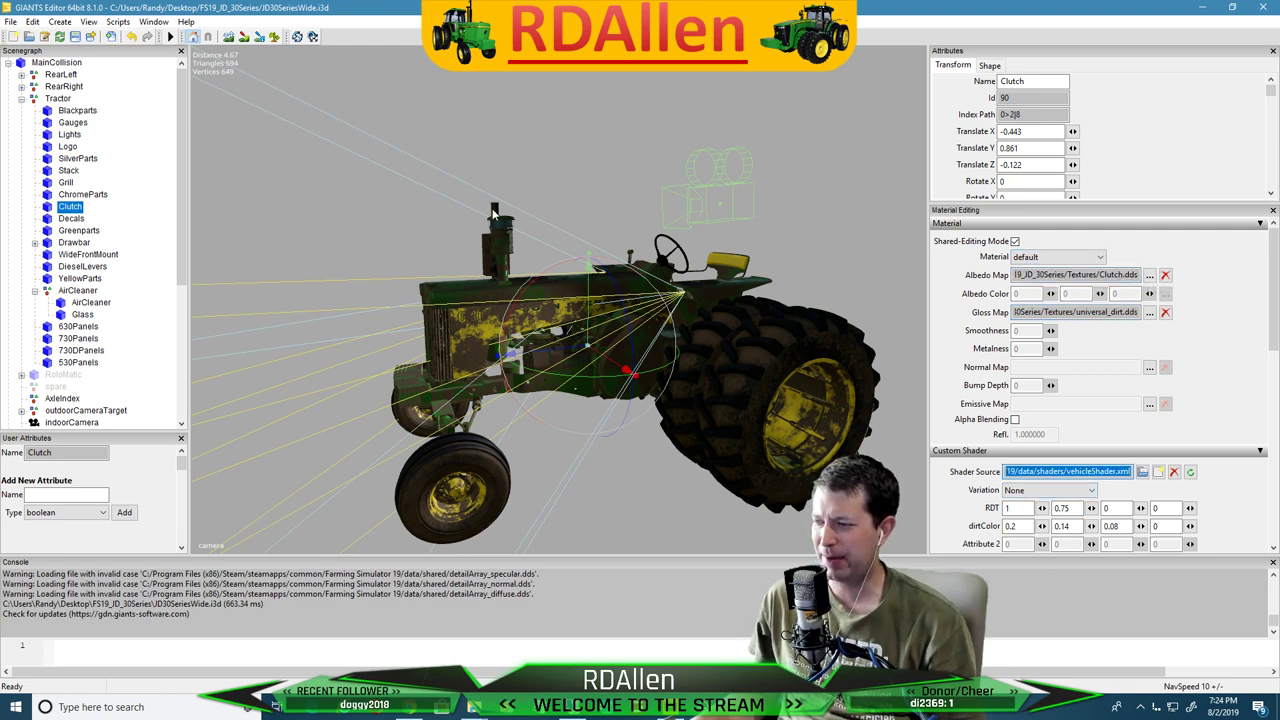
left_click(1015, 508)
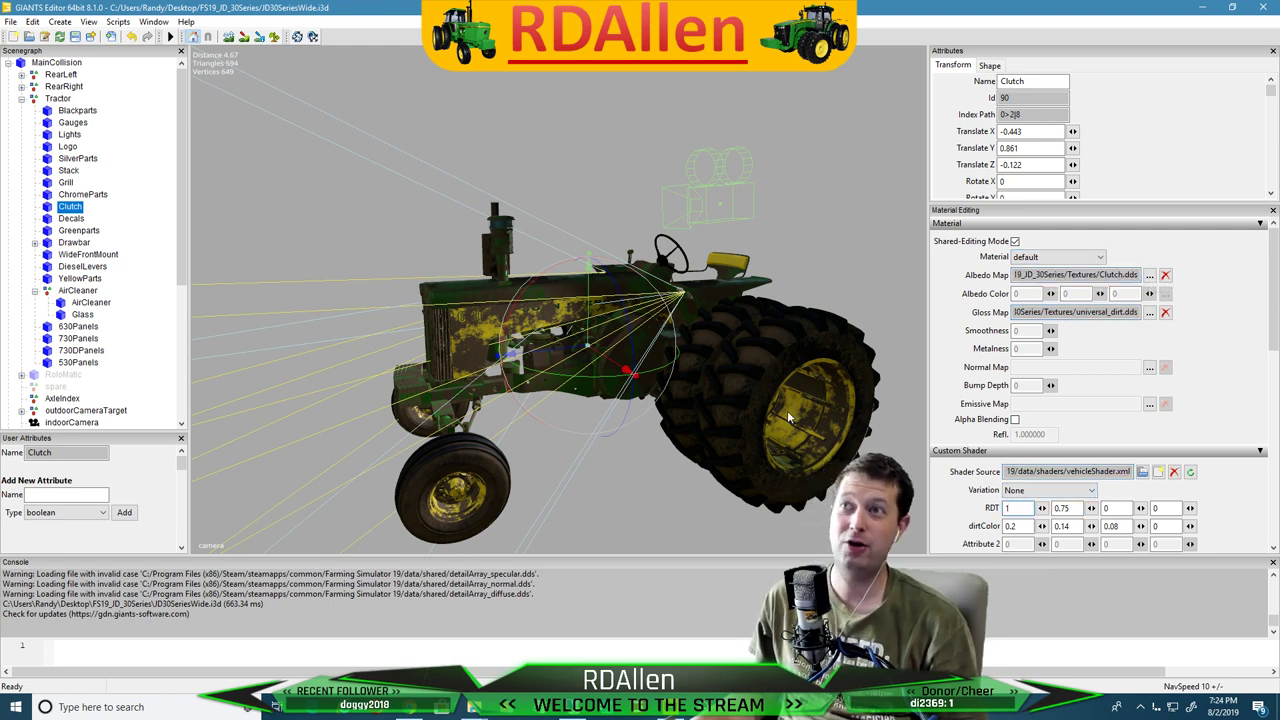
Examine the clutch on the side of the tractor up close in the 3D view
left_click(617, 166)
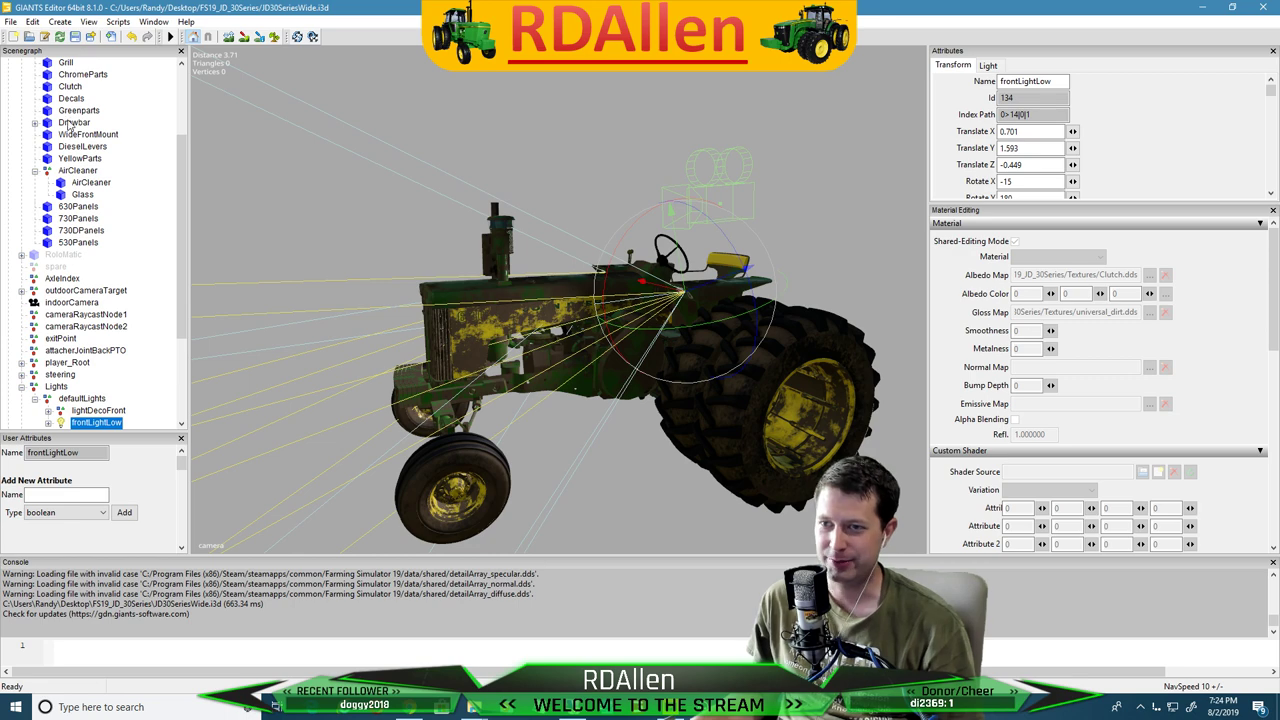
left_click(70, 86)
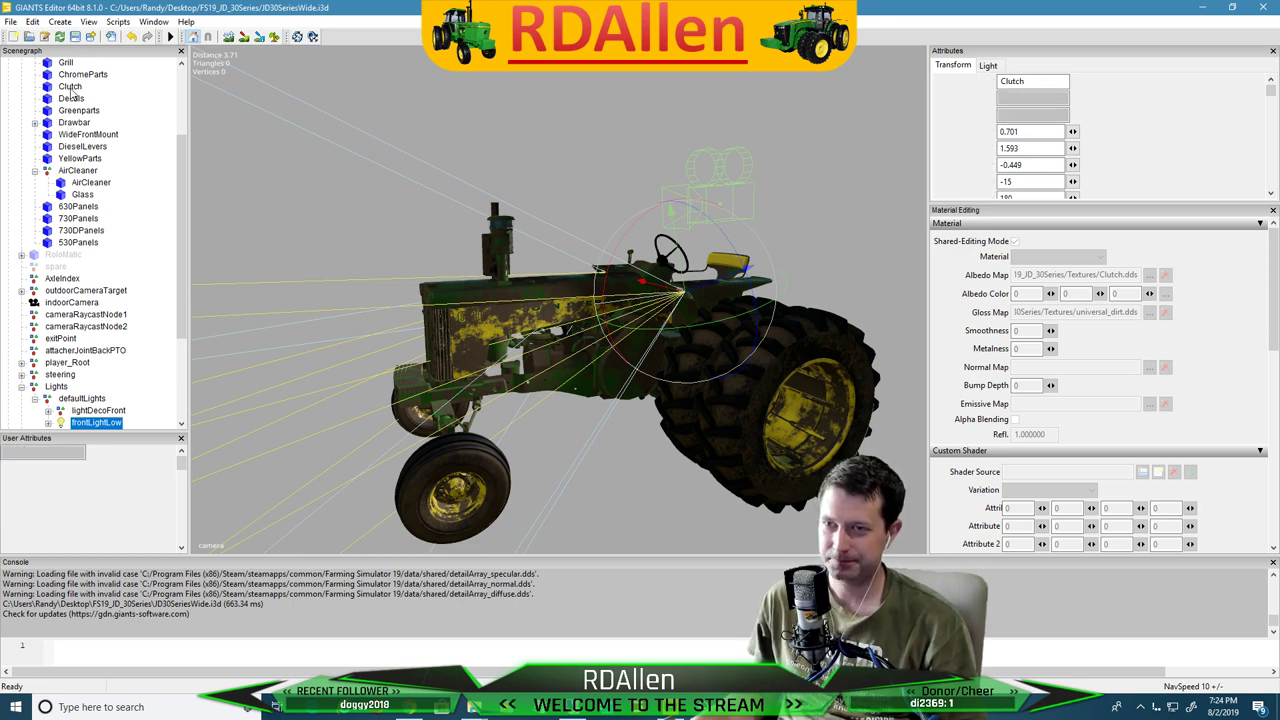
left_click(634, 155)
scroll(600, 136, "up", 8)
left_click_drag(643, 151, 529, 126, "alt")
scroll(930, 187, "down", 6)
scroll(529, 126, "up", 5)
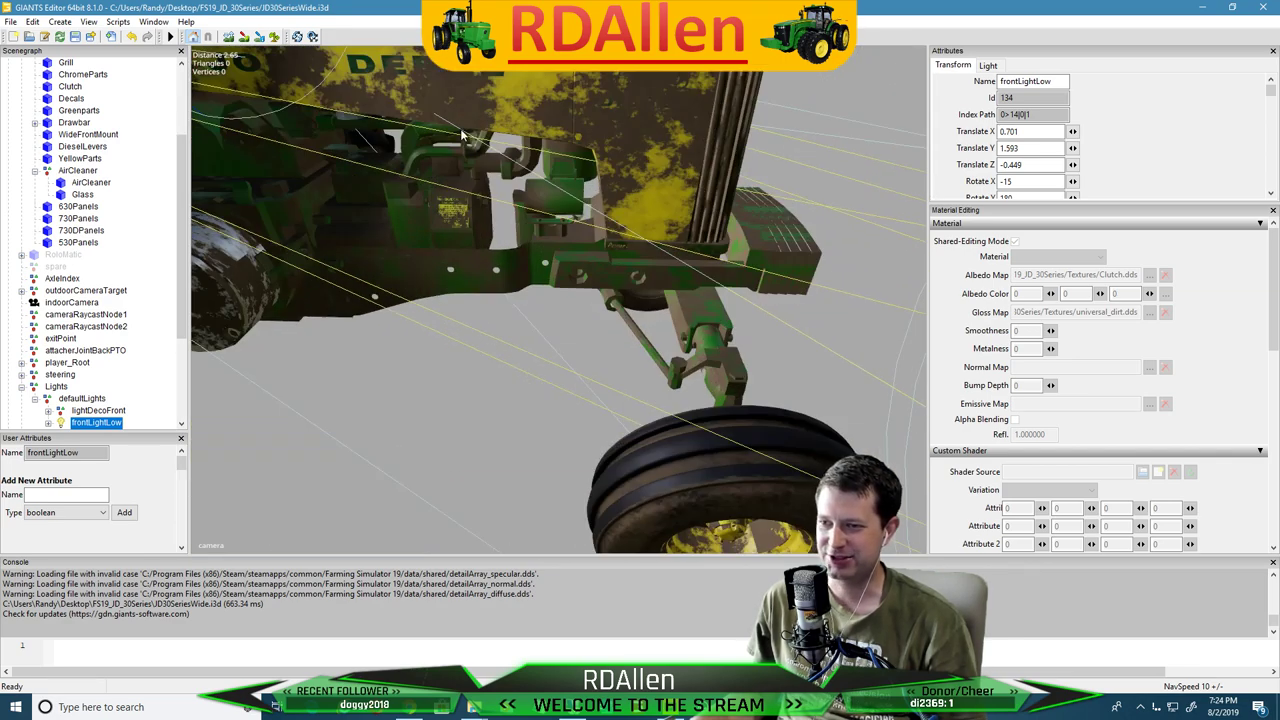
middle_click_drag(462, 135, 540, 306)
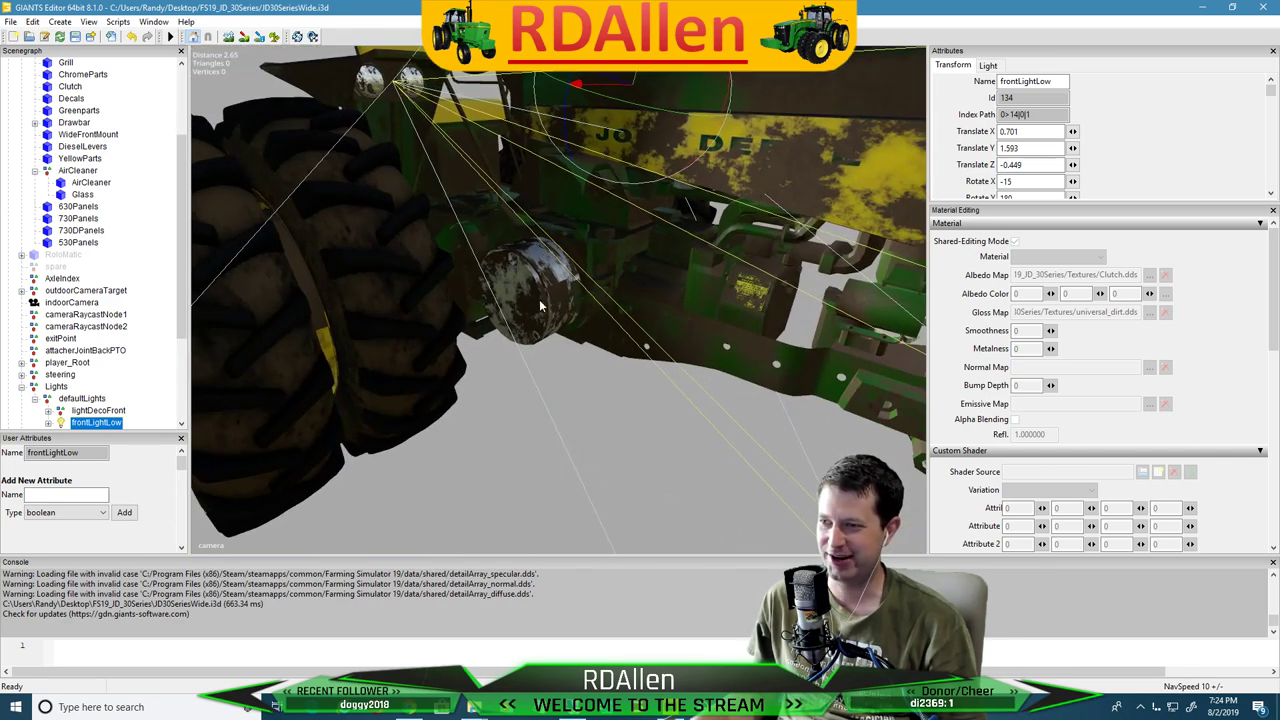
Compare the material and shader settings of the Decals, Clutch and Greenparts objects
left_click(66, 100)
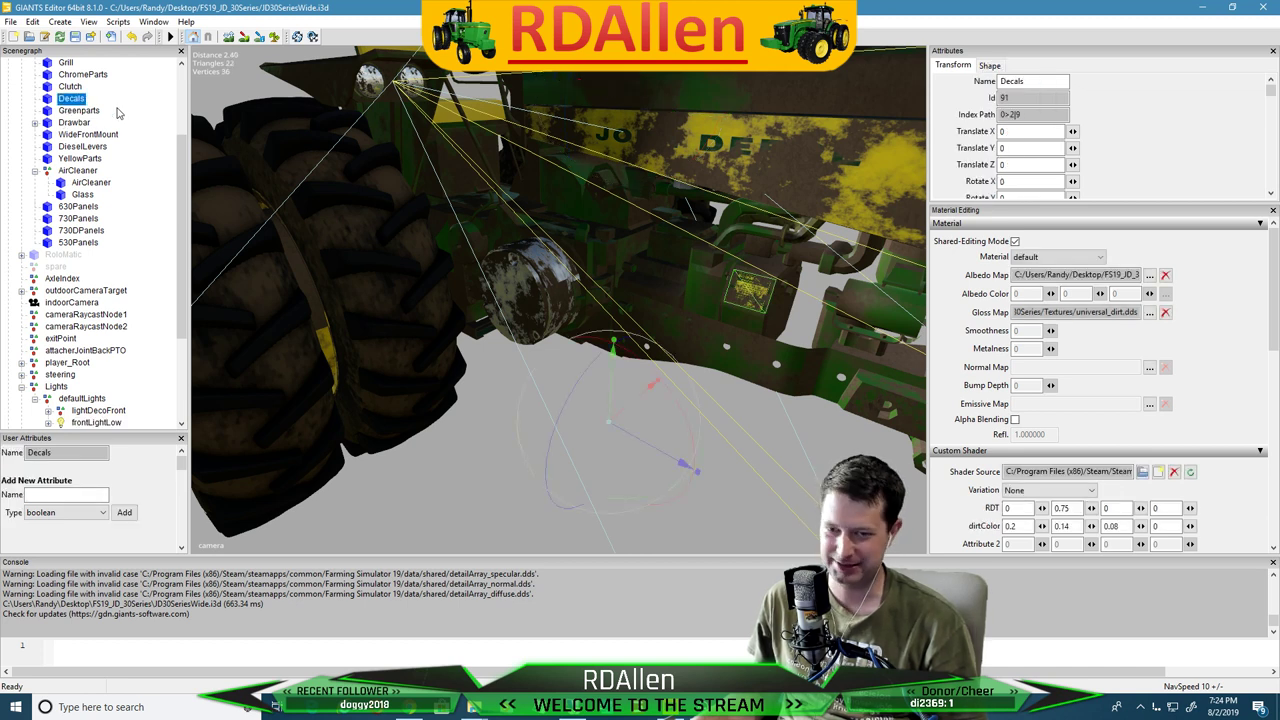
left_click(70, 87)
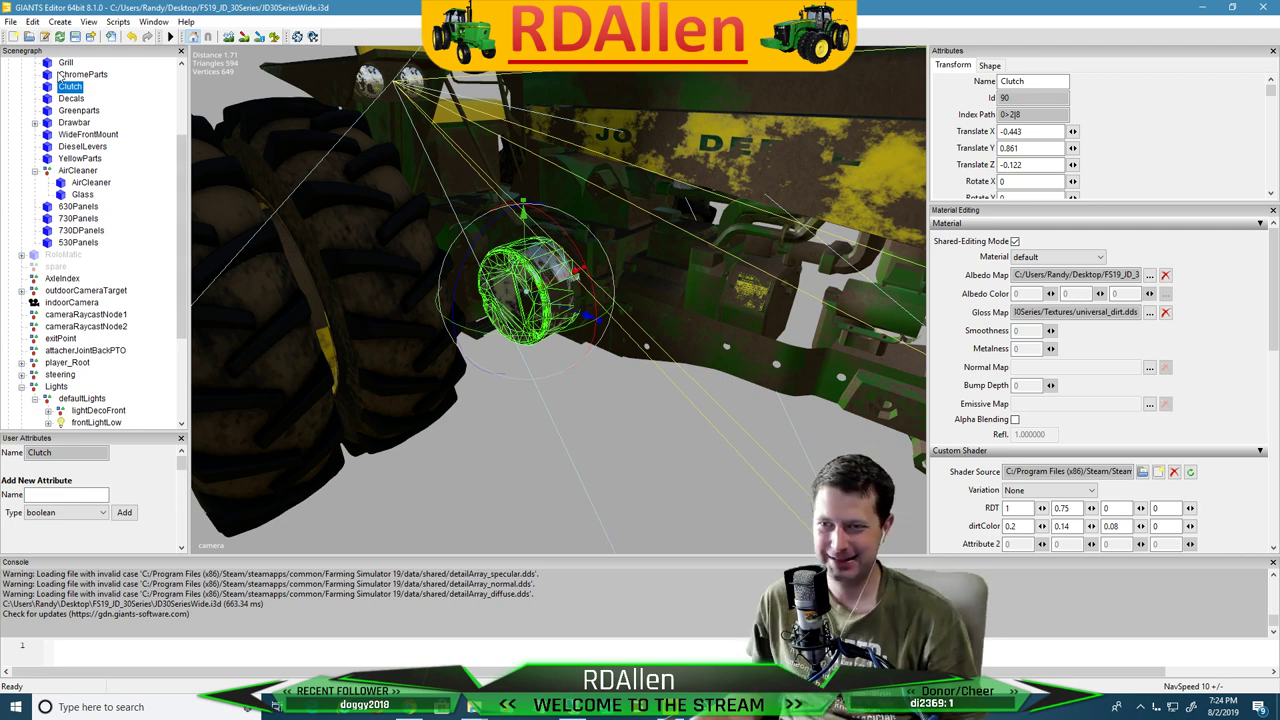
left_click(60, 113)
left_click(60, 101)
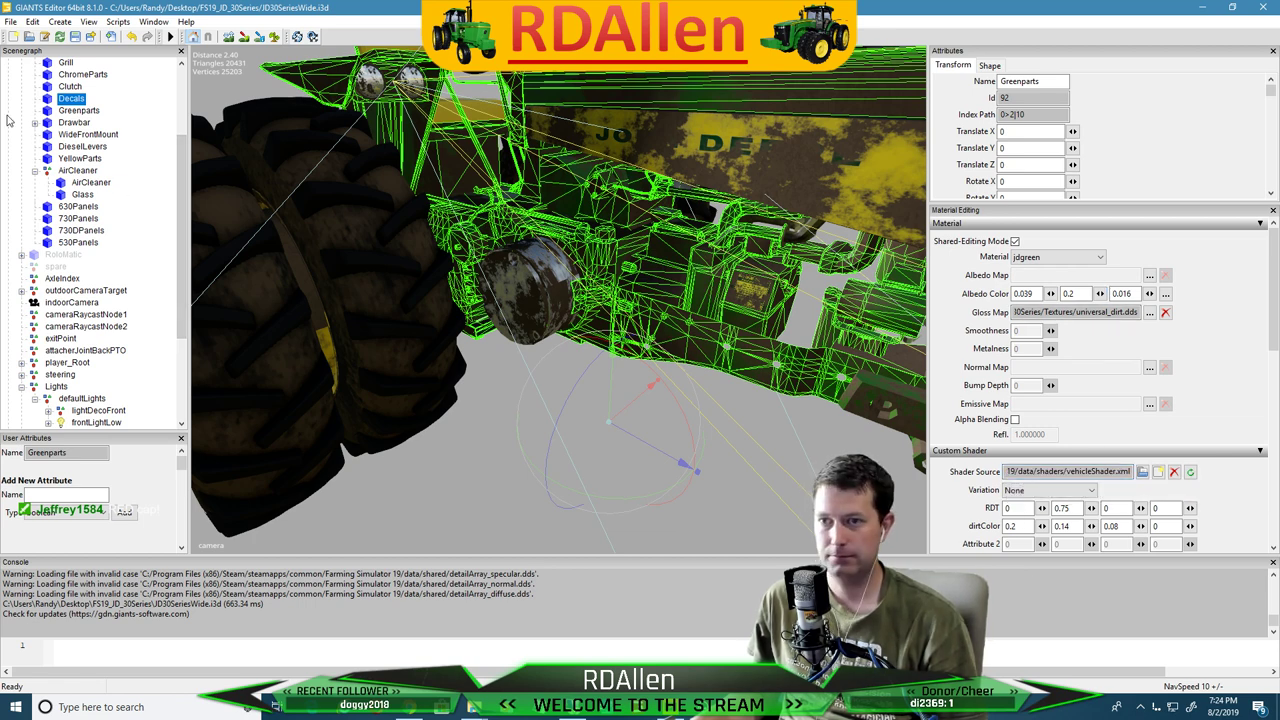
Check the material, gloss map, shader source path and RDT values of Greenparts, Drawbar, WideFrontMount, DieselLevers and YellowParts
left_click(62, 113)
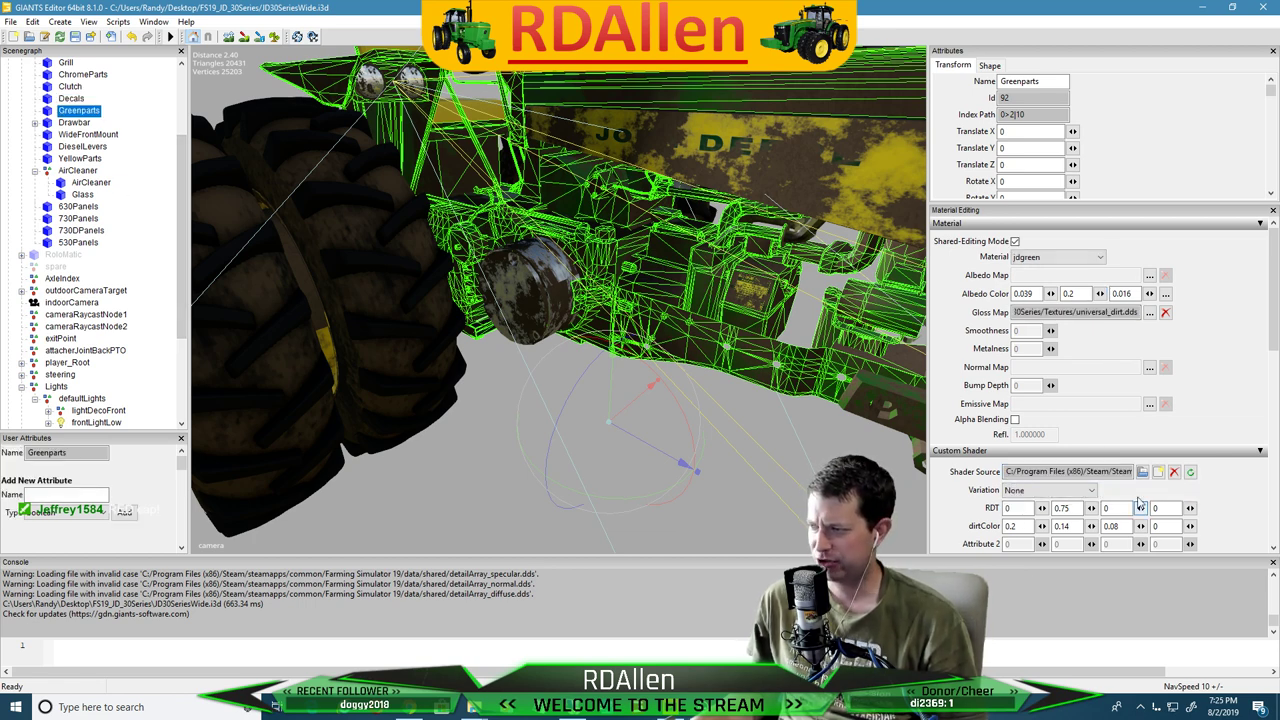
left_click_drag(1112, 470, 1195, 468)
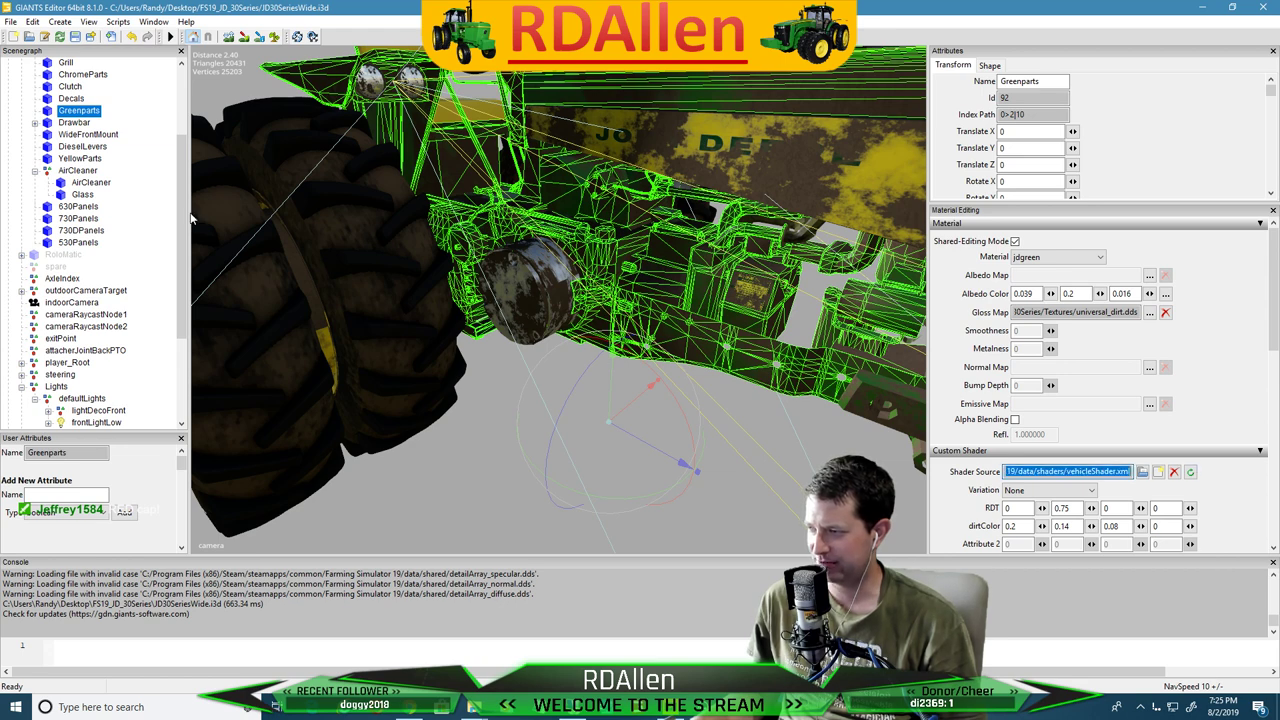
left_click(80, 124)
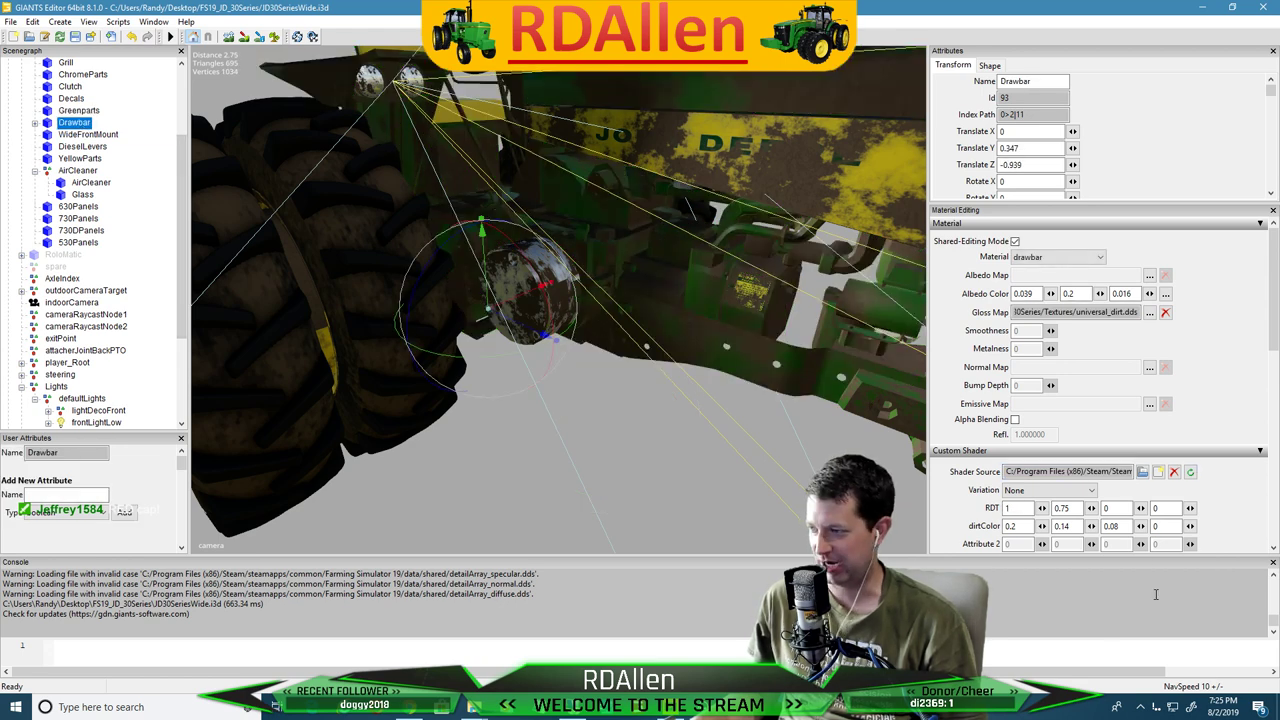
left_click(1110, 476)
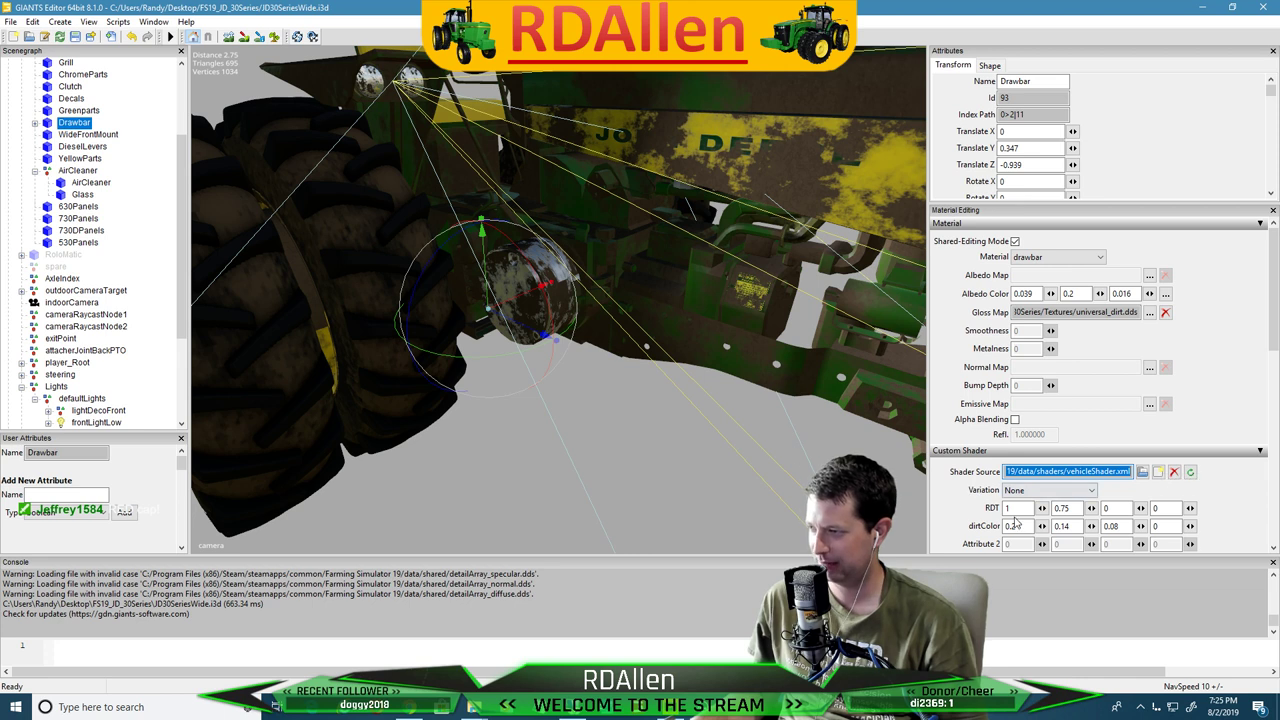
left_click(88, 134)
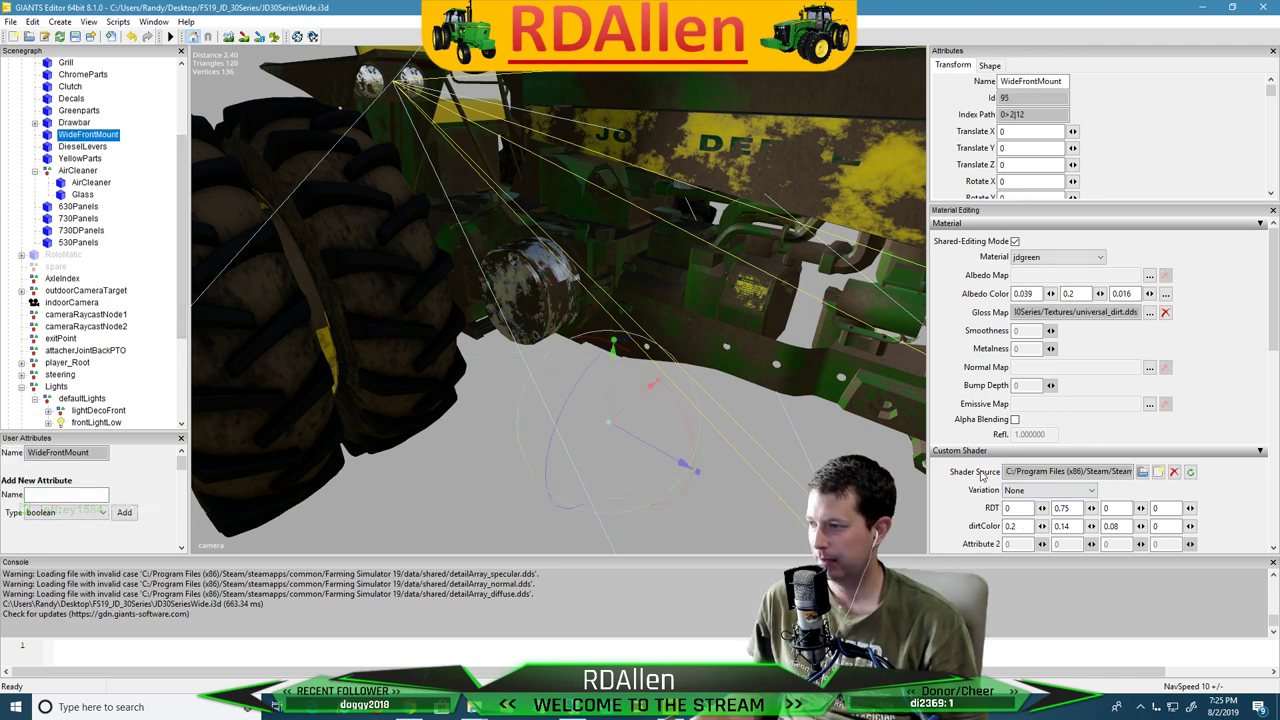
left_click(1086, 471)
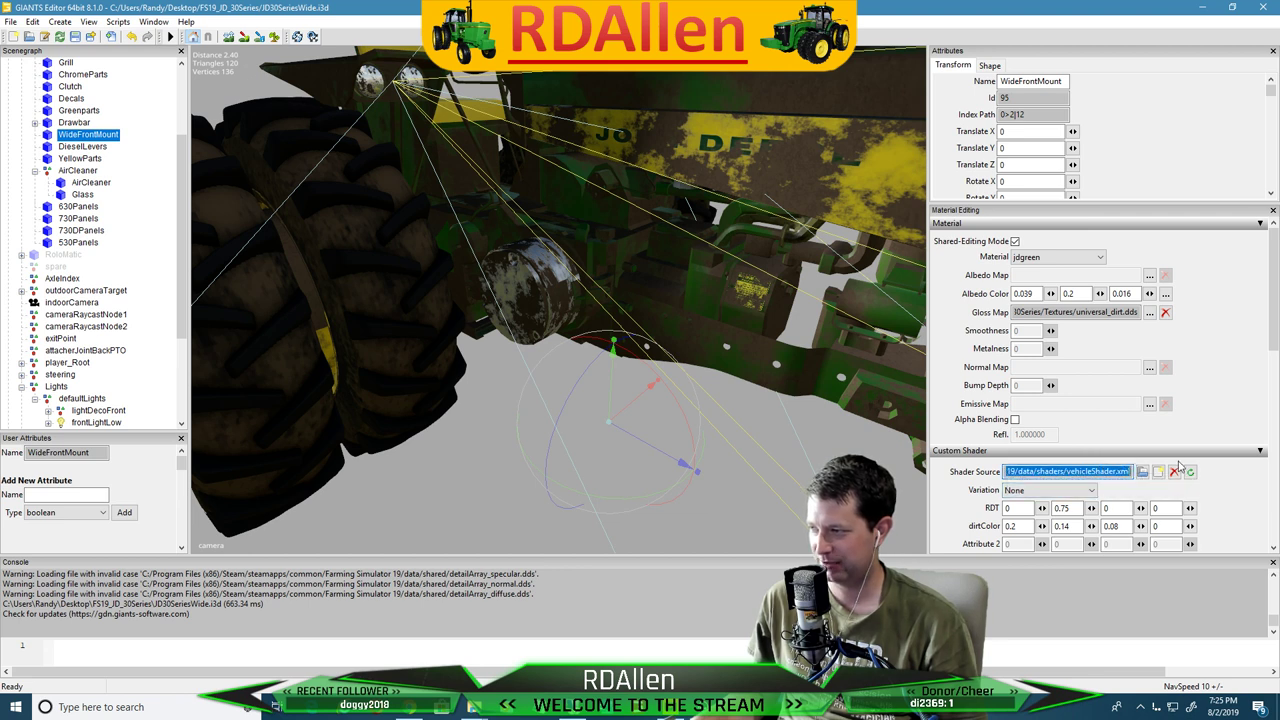
left_click(92, 148)
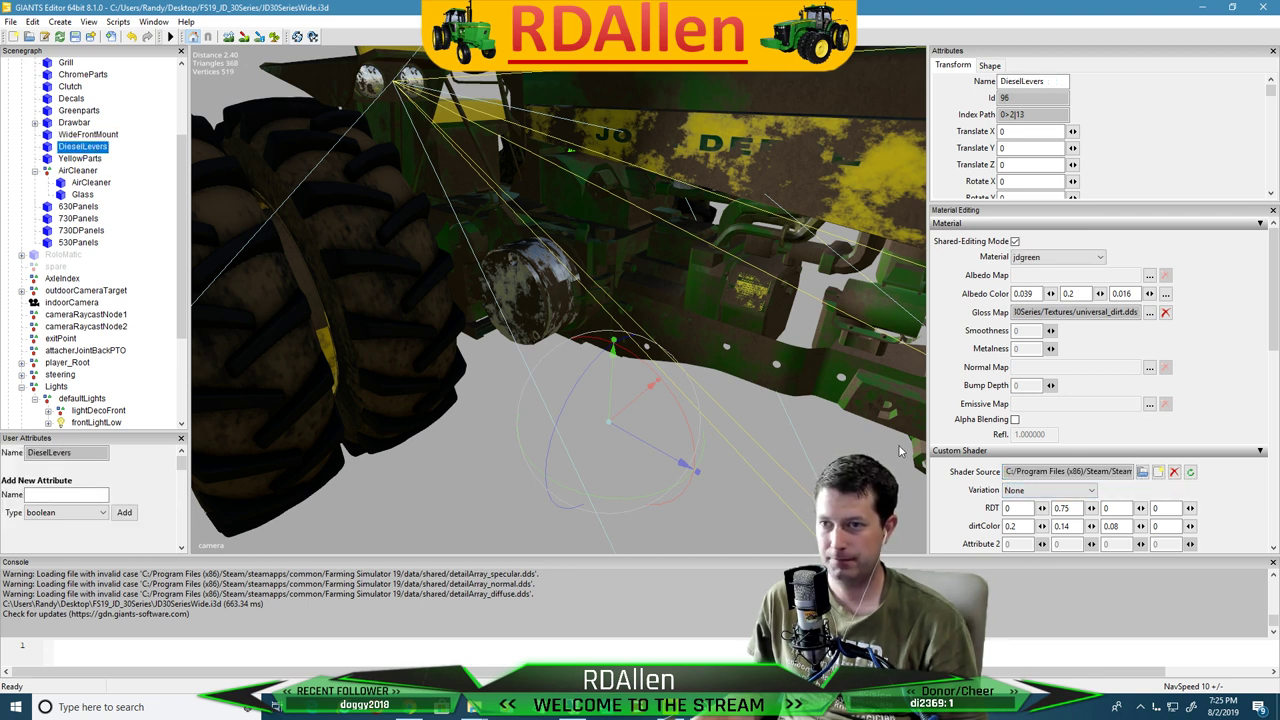
left_click(80, 160)
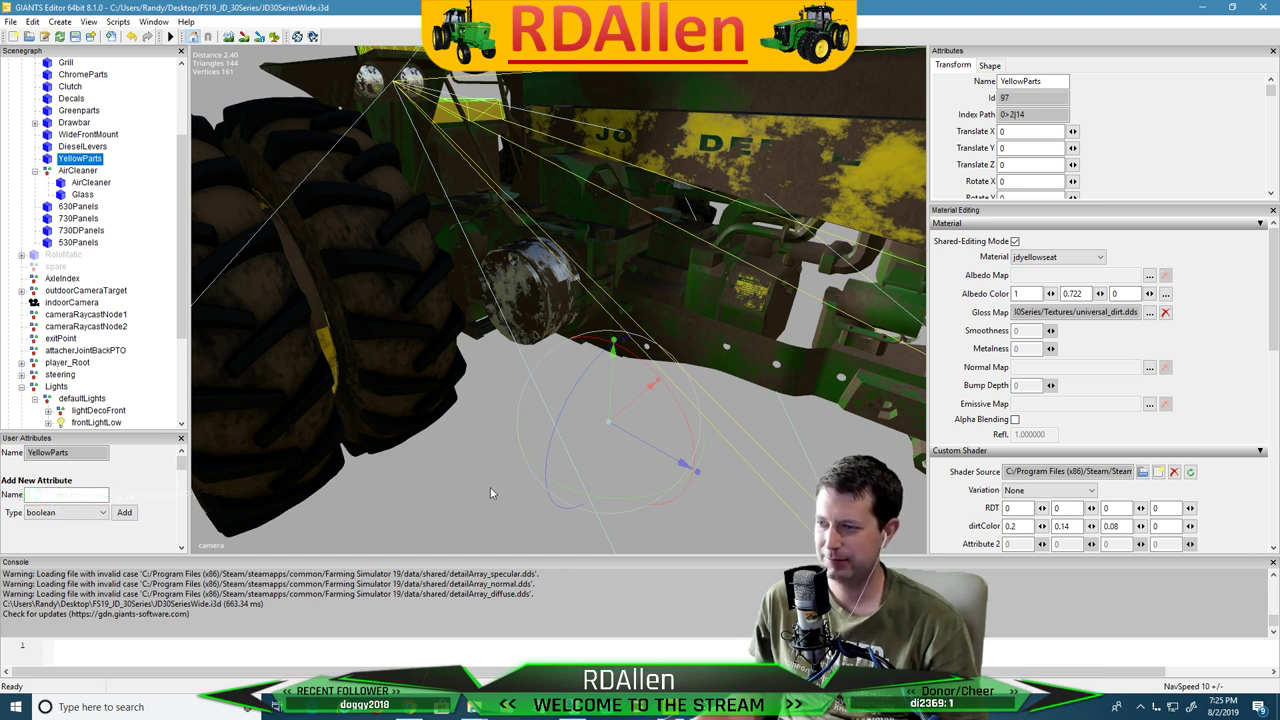
Select the ChromeParts object and review its material and shader settings
scroll(85, 139, "up", 1)
left_click(82, 110)
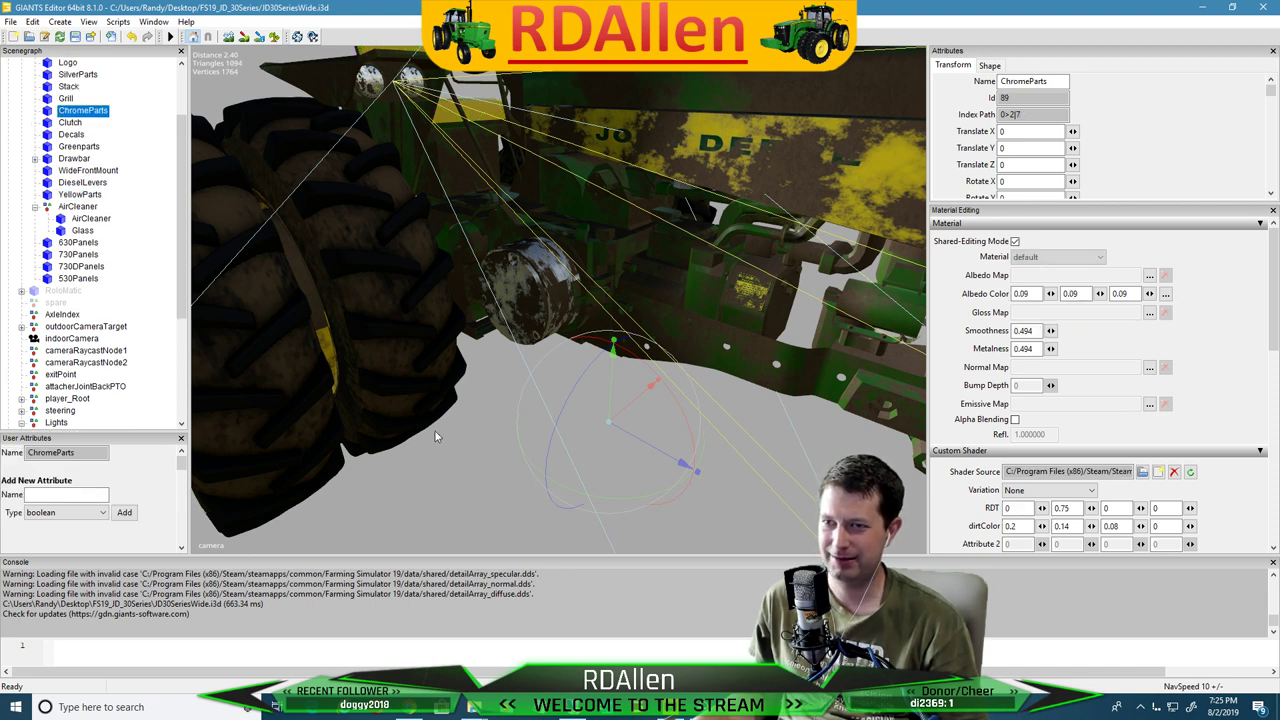
left_click(475, 472)
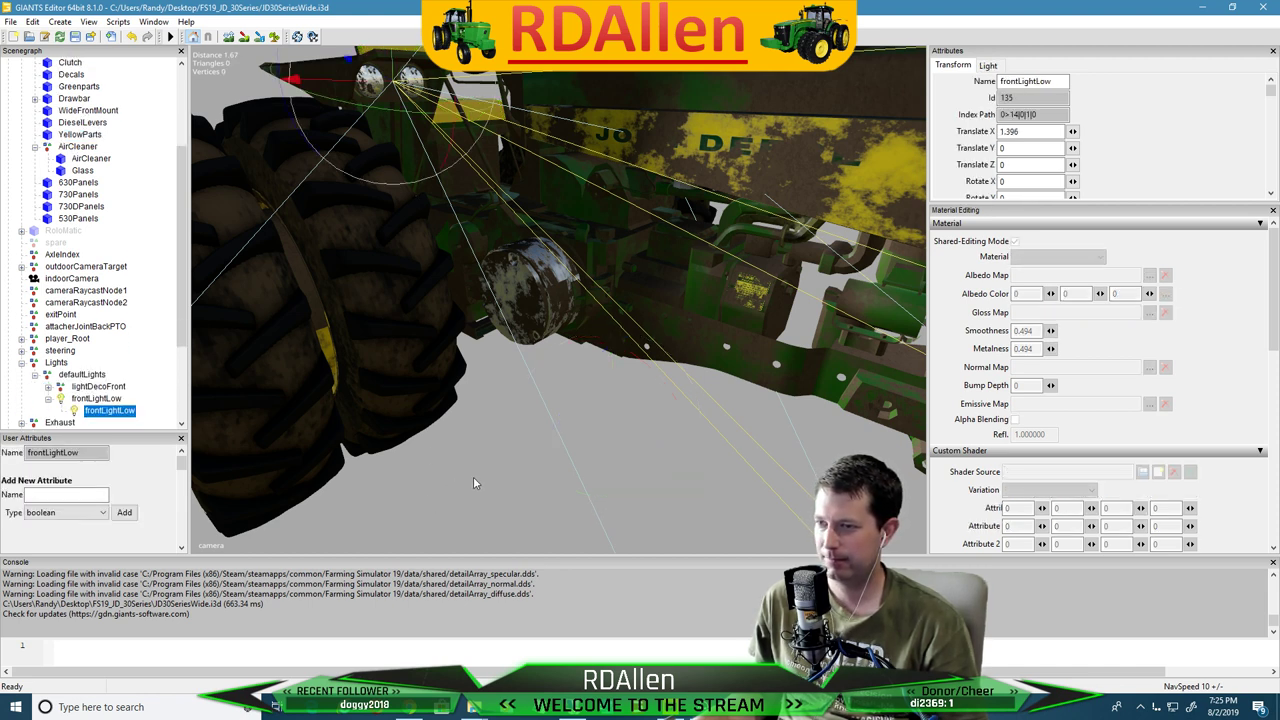
scroll(78, 112, "up", 1)
left_click(82, 87)
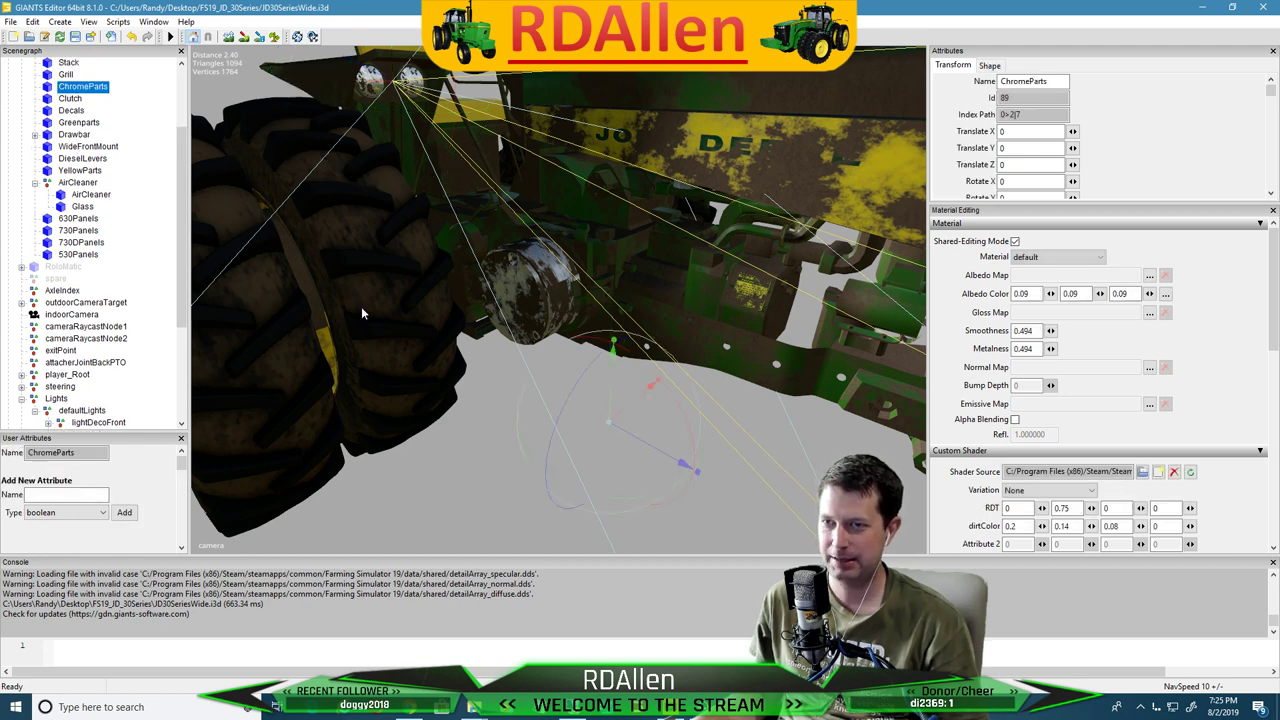
Examine the ChromeParts cap on top of the tractor's hood up close in the 3D view
middle_click_drag(361, 313, 413, 363)
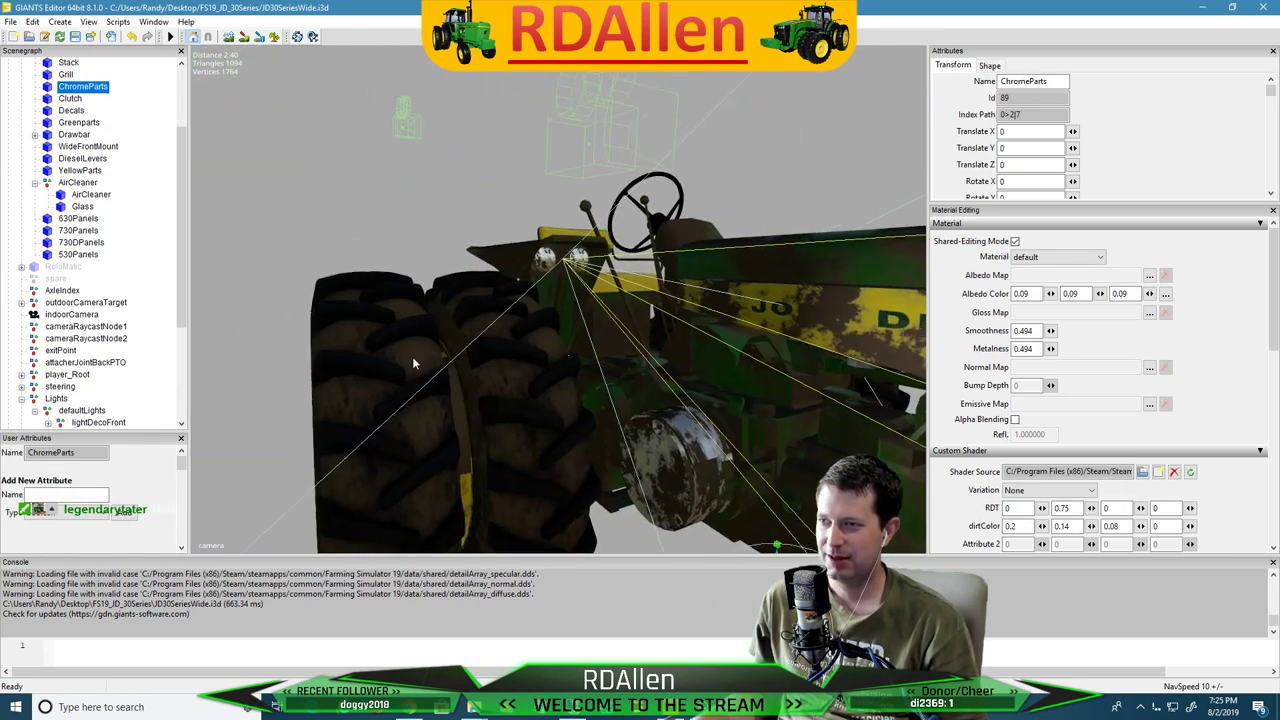
left_click_drag(413, 363, 79, 319, "alt")
left_click_drag(228, 112, 321, 85, "alt")
scroll(431, 60, "down", 3)
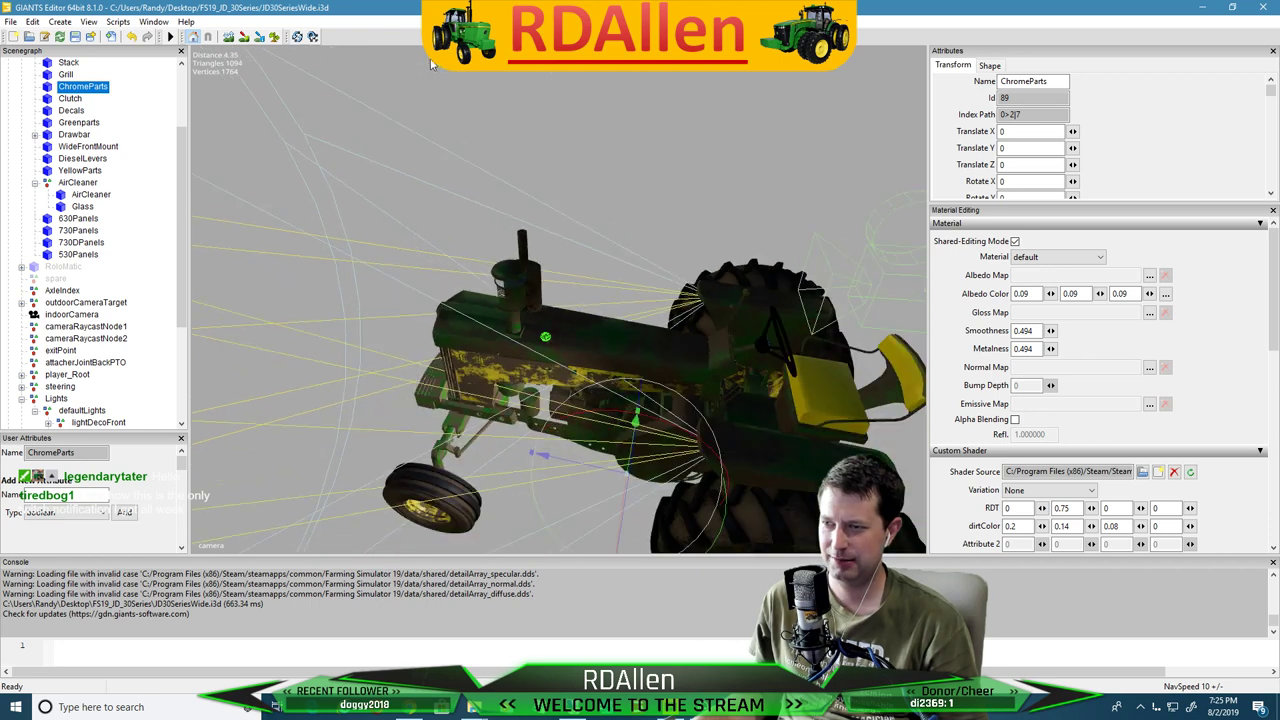
left_click_drag(431, 64, 434, 94, "alt")
scroll(408, 236, "up", 3)
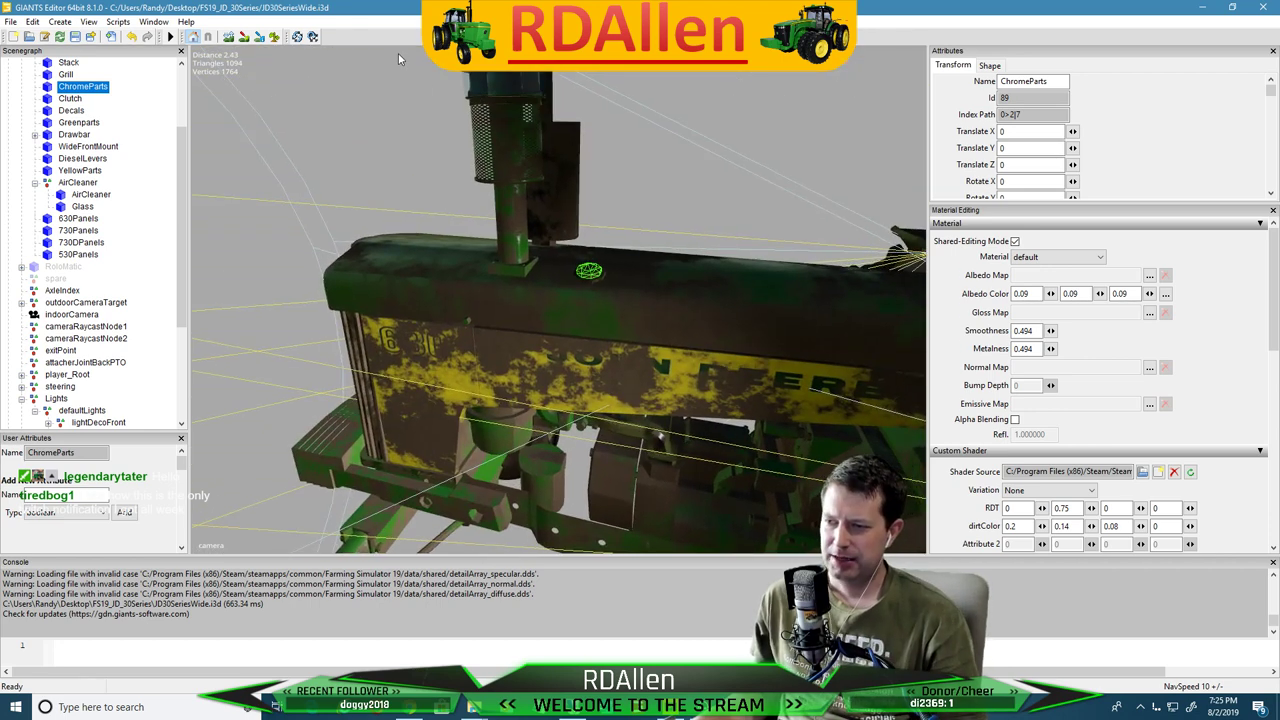
left_click_drag(422, 124, 484, 159, "alt")
scroll(484, 160, "up", 2)
middle_click_drag(498, 162, 451, 174)
scroll(451, 174, "up", 1)
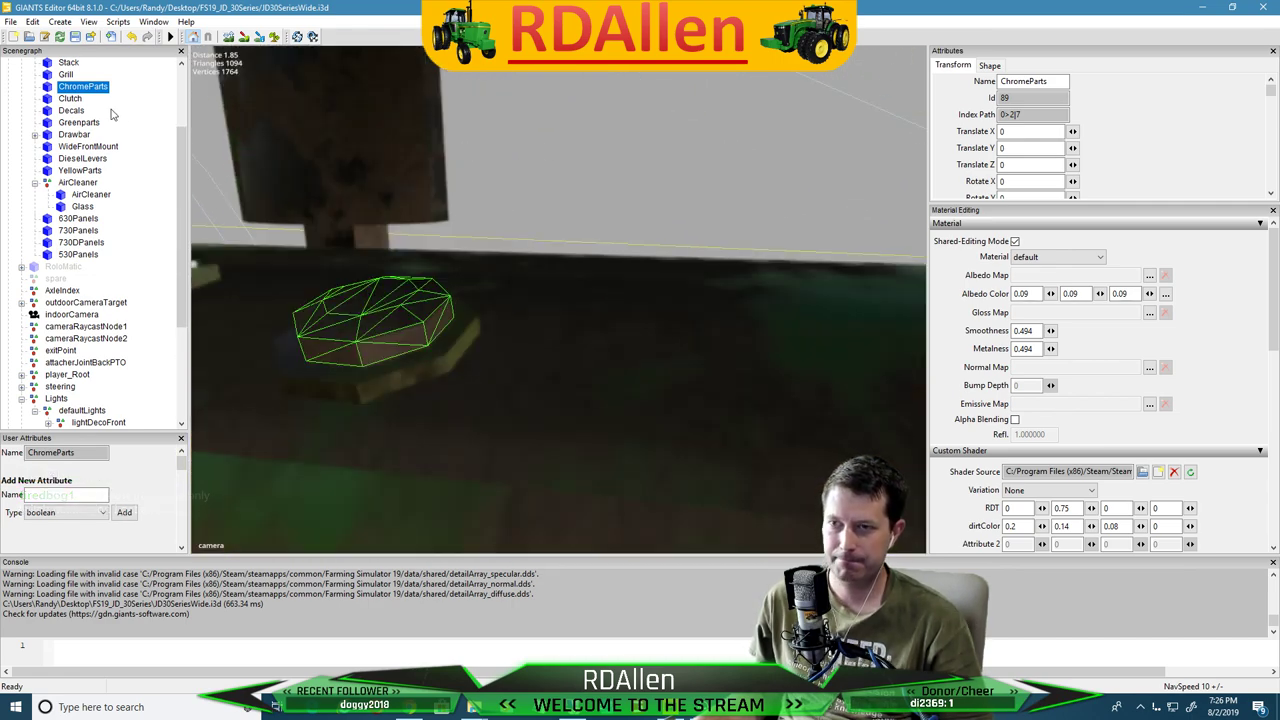
Compare the Grill's material maps with those of ChromeParts and view the hood cap among its surrounding parts
left_click(67, 76)
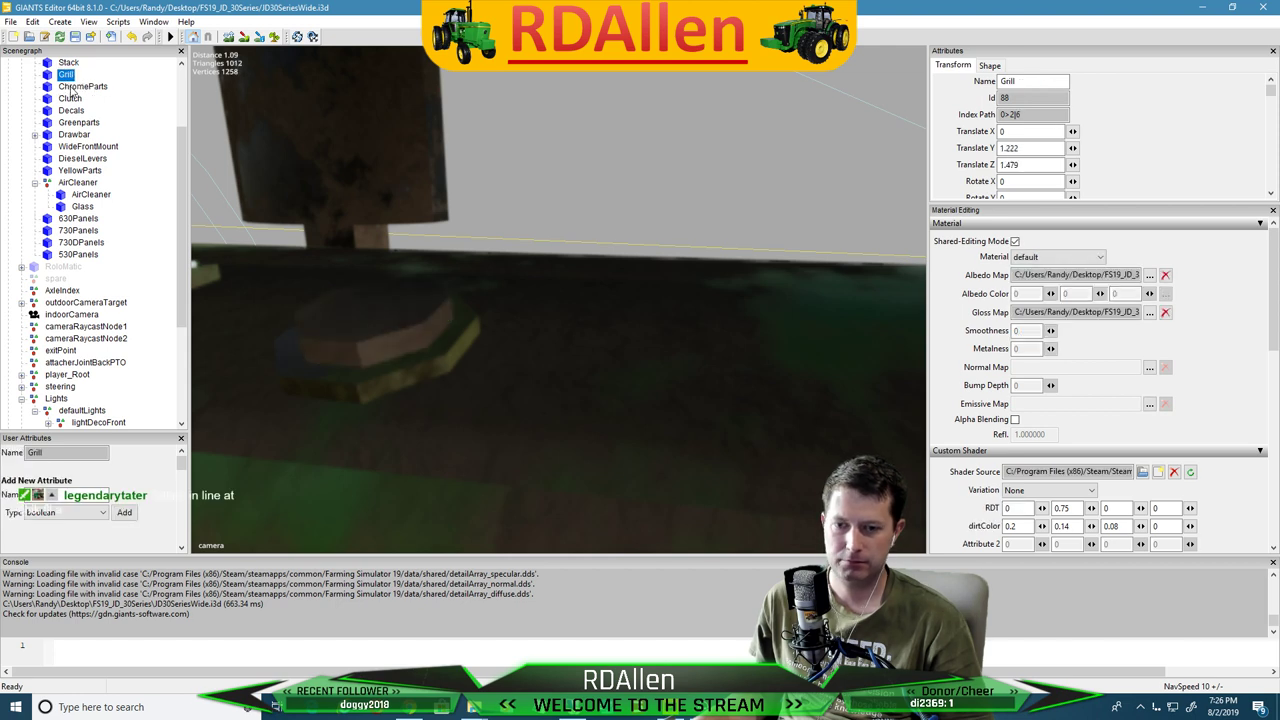
left_click(70, 88)
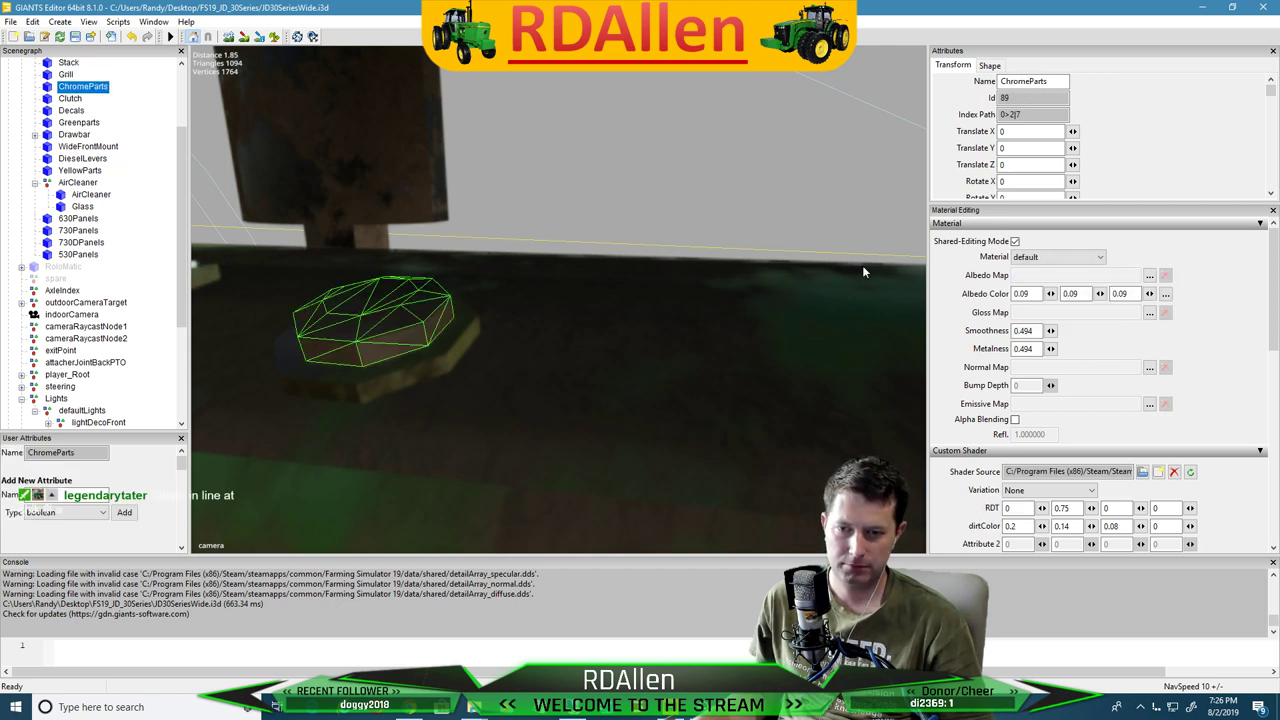
middle_click_drag(672, 172, 584, 170)
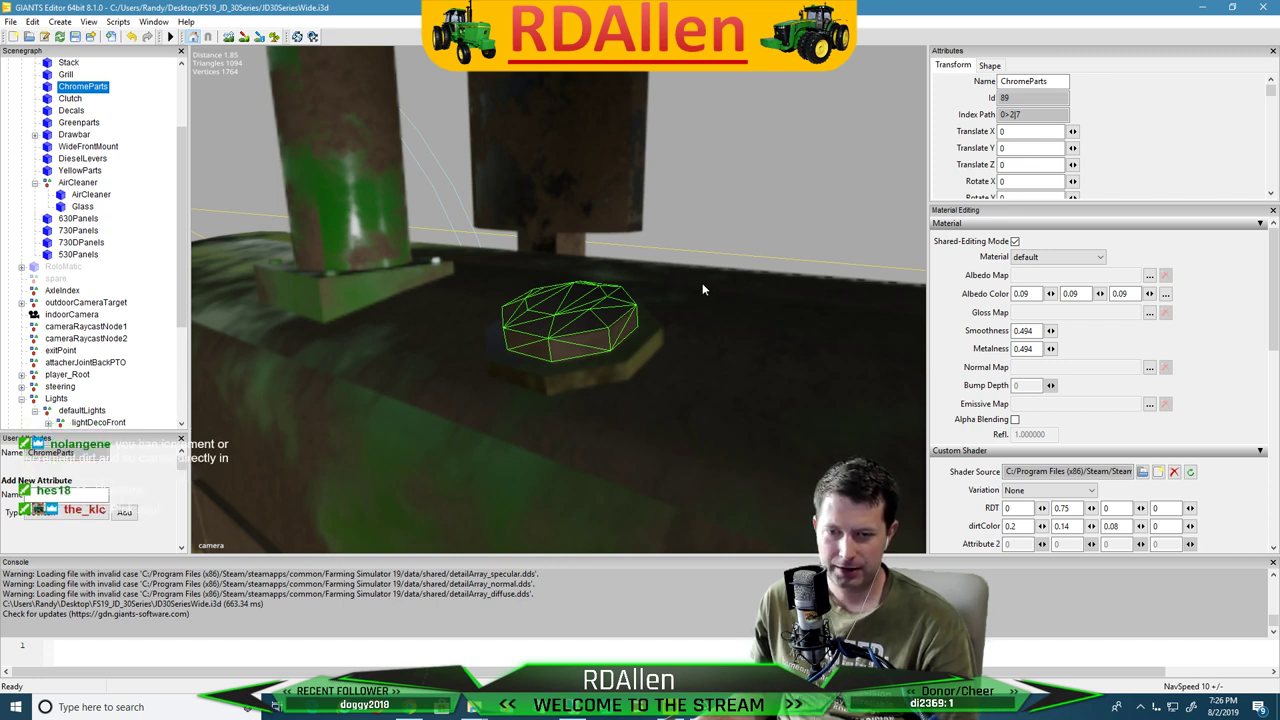
scroll(685, 280, "down", 5)
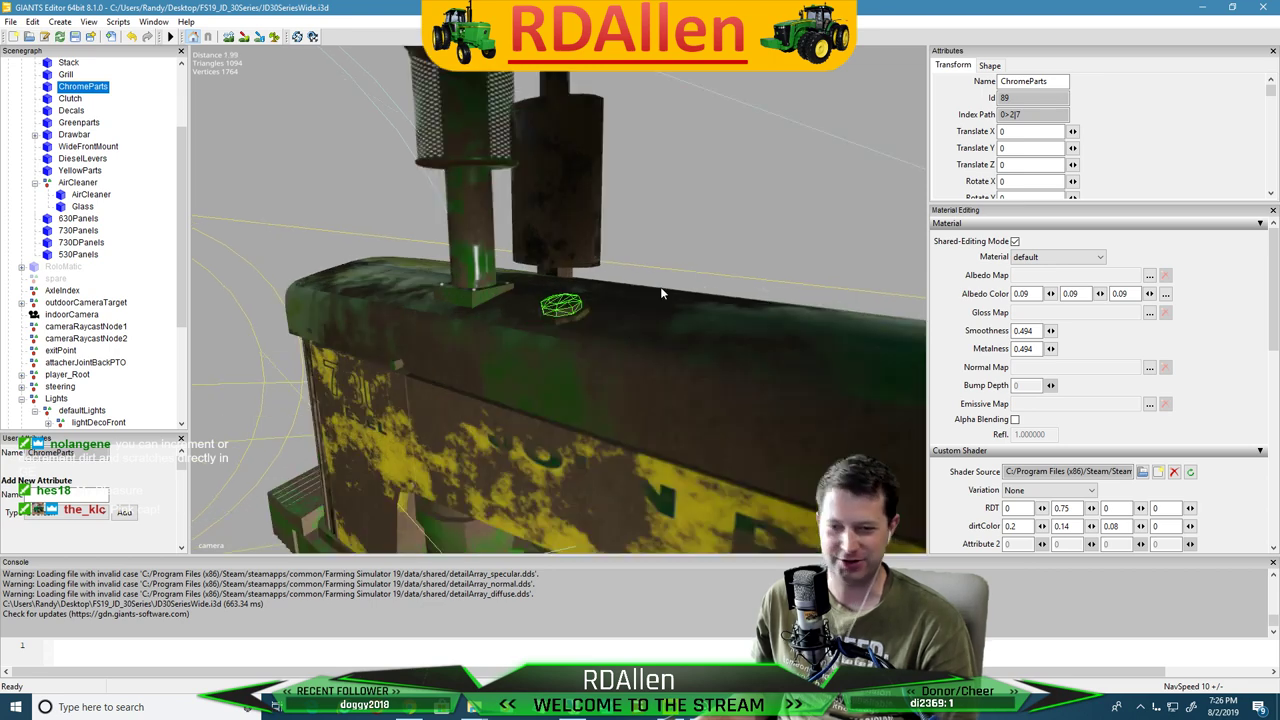
scroll(655, 289, "down", 3)
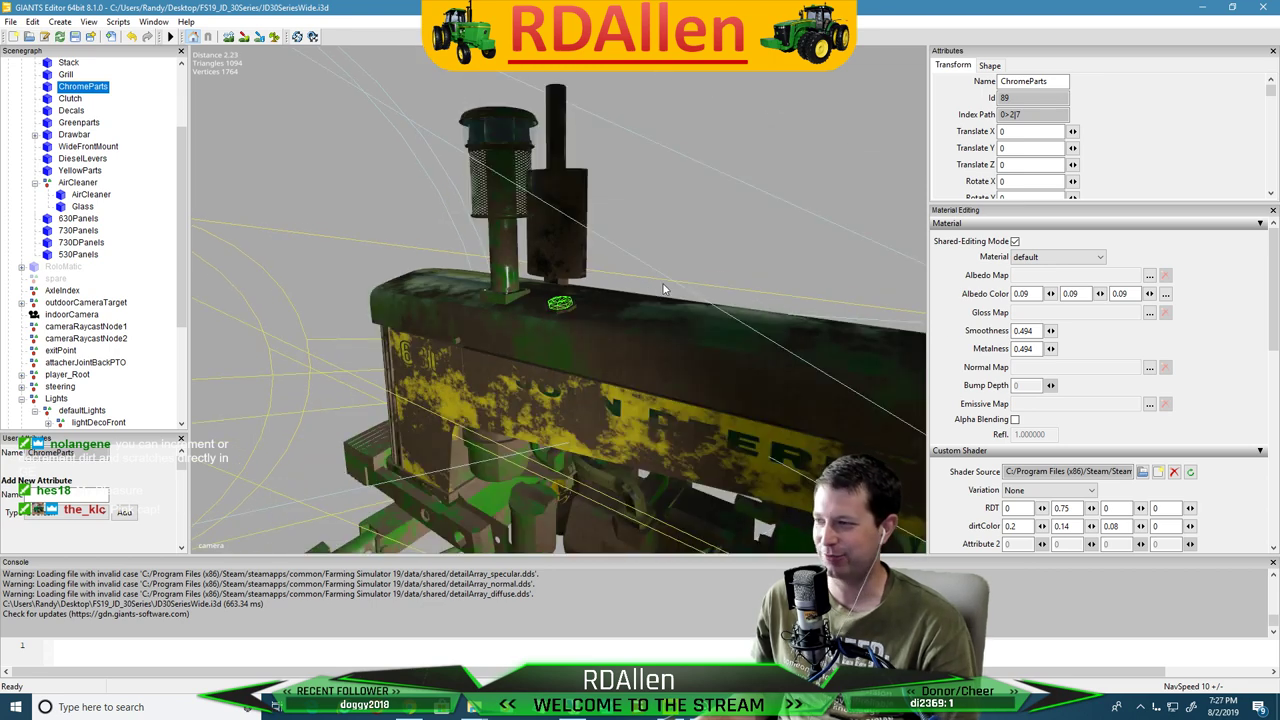
Switch to Notepad++ and display the brandColors.xml file
left_click(16, 707)
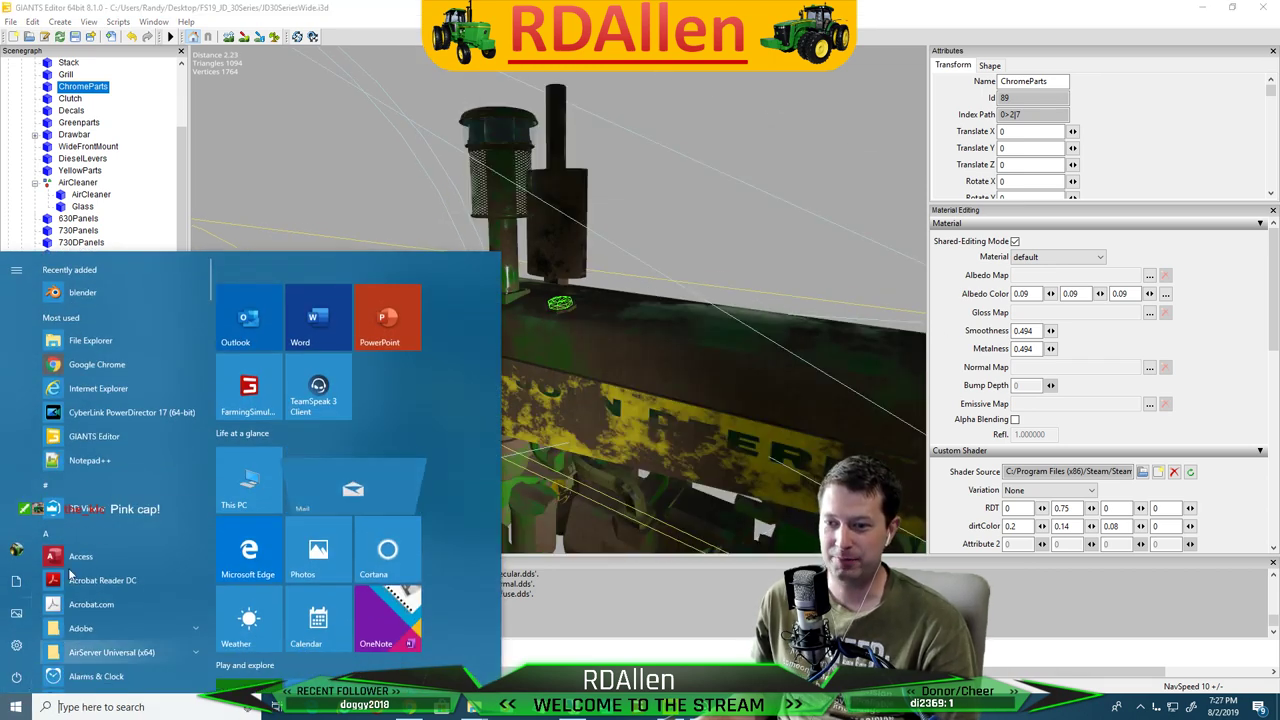
left_click(115, 457)
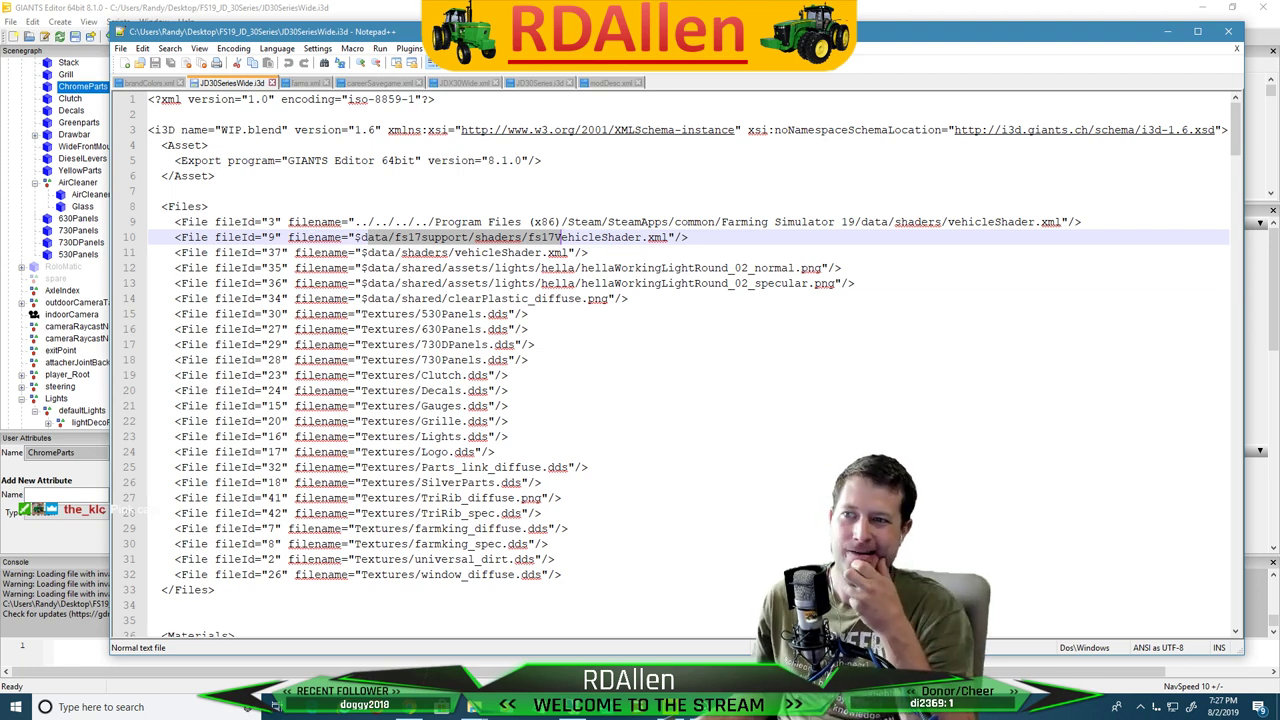
left_click(152, 84)
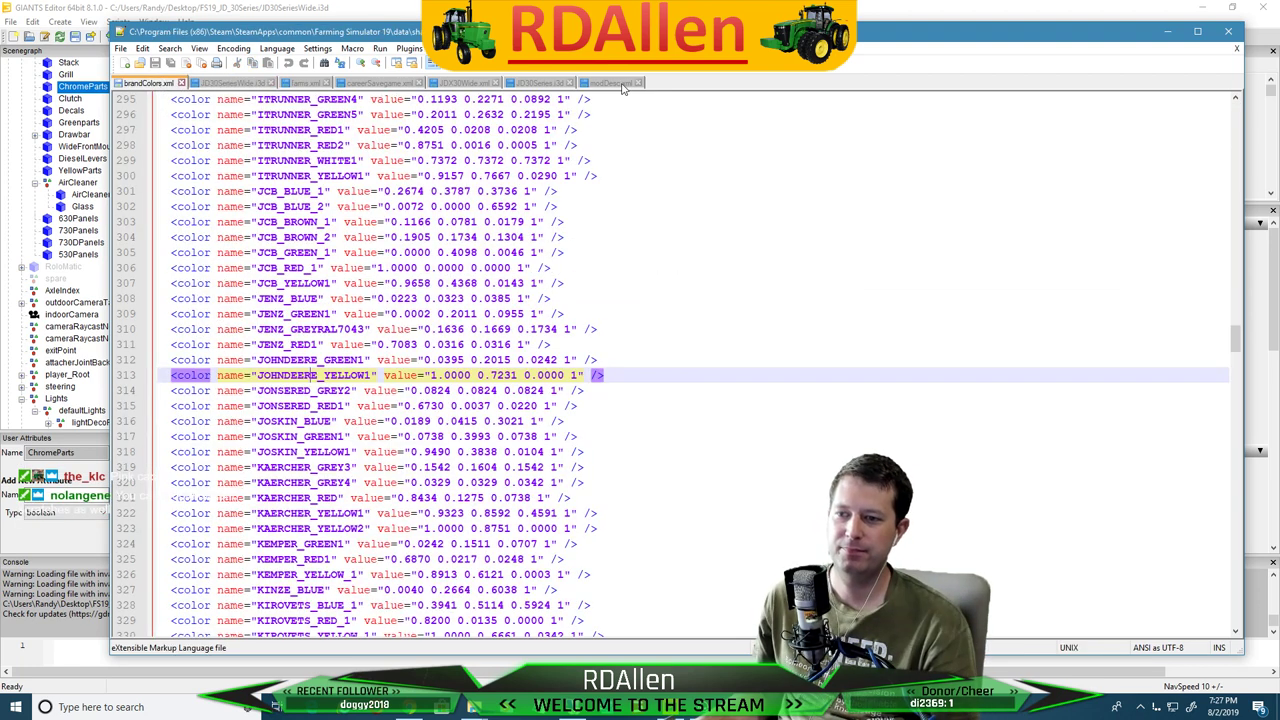
Look through the brand color list for the SHARED colors and place the cursor on the SHARED_RD1 entry
scroll(518, 391, "down", 20)
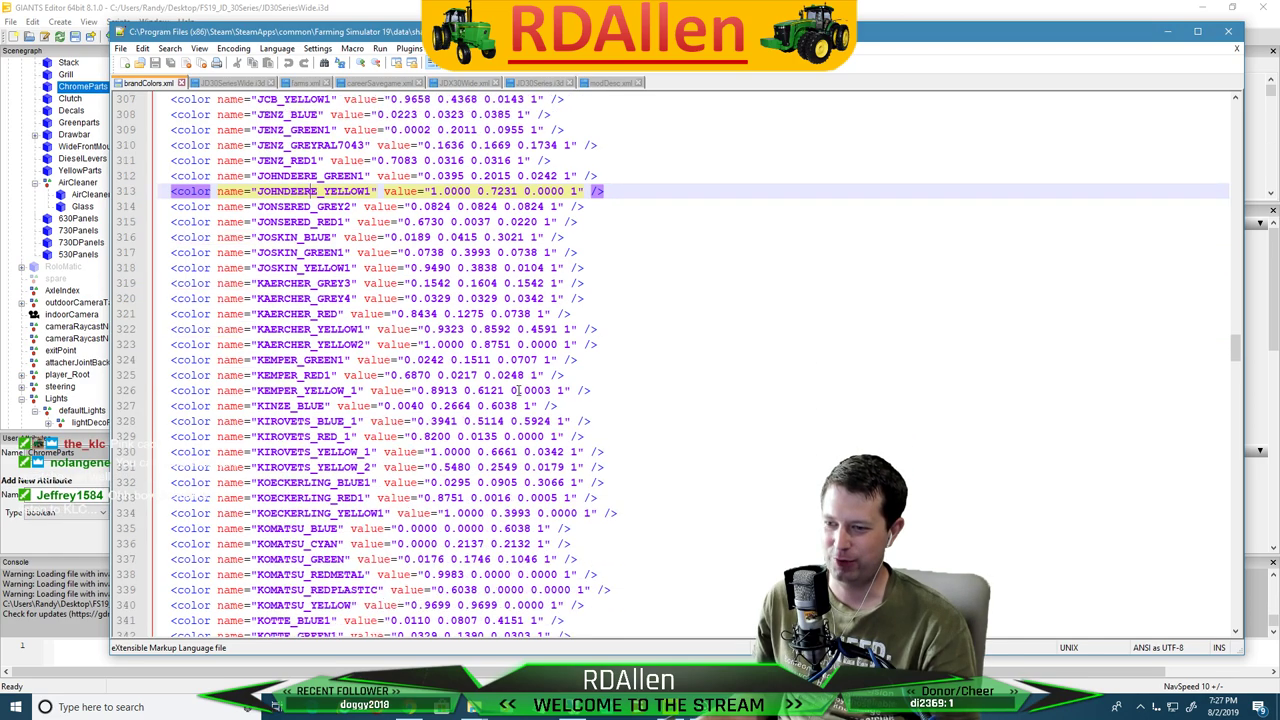
scroll(517, 369, "down", 20)
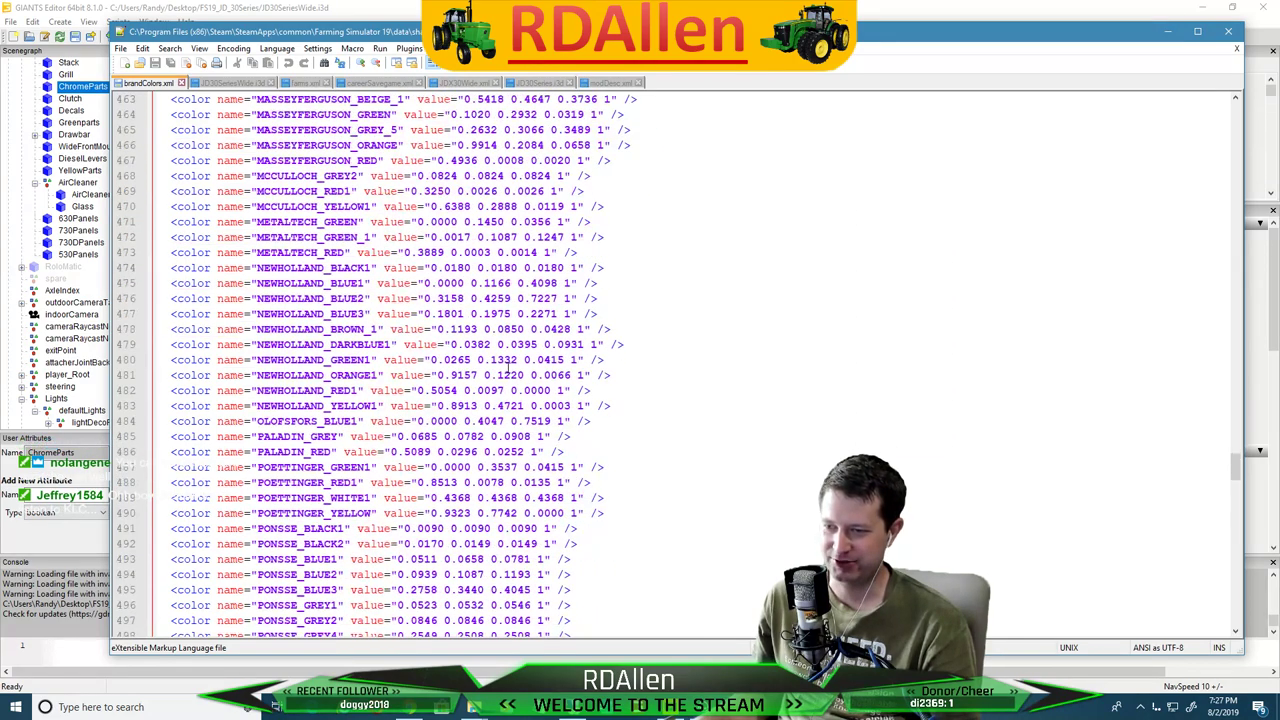
scroll(488, 318, "down", 20)
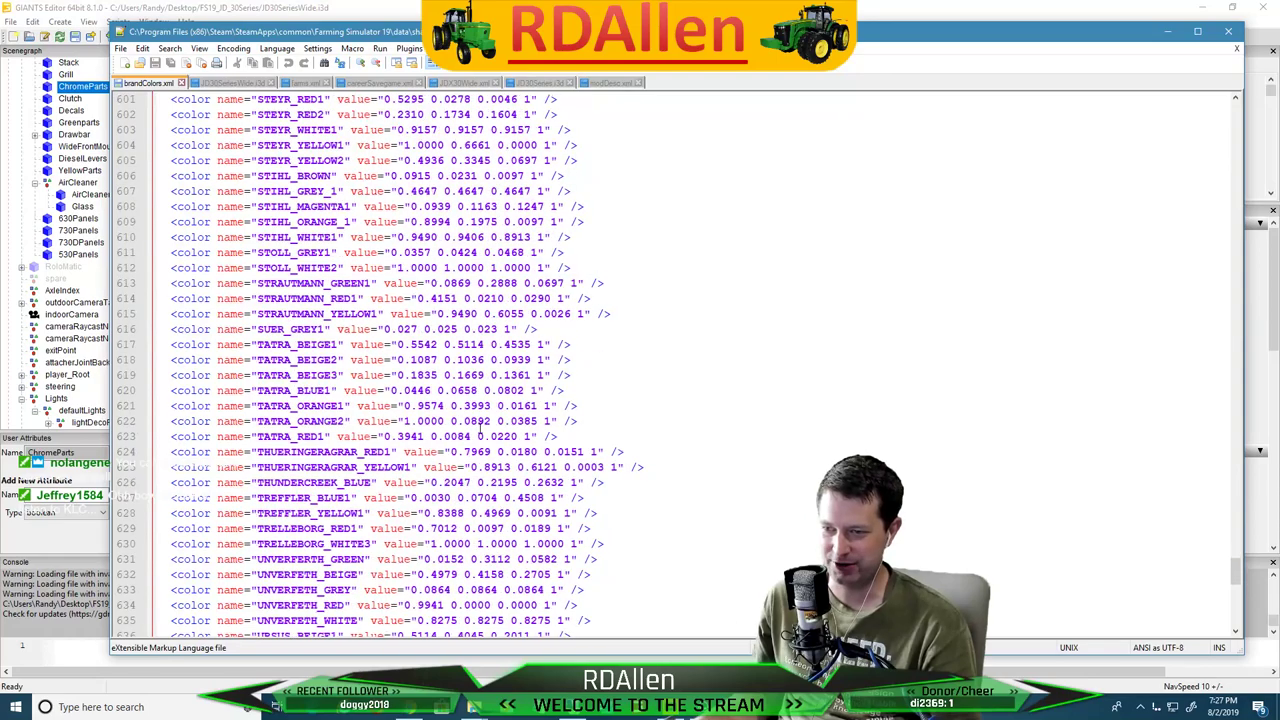
scroll(488, 436, "up", 13)
scroll(487, 436, "up", 8)
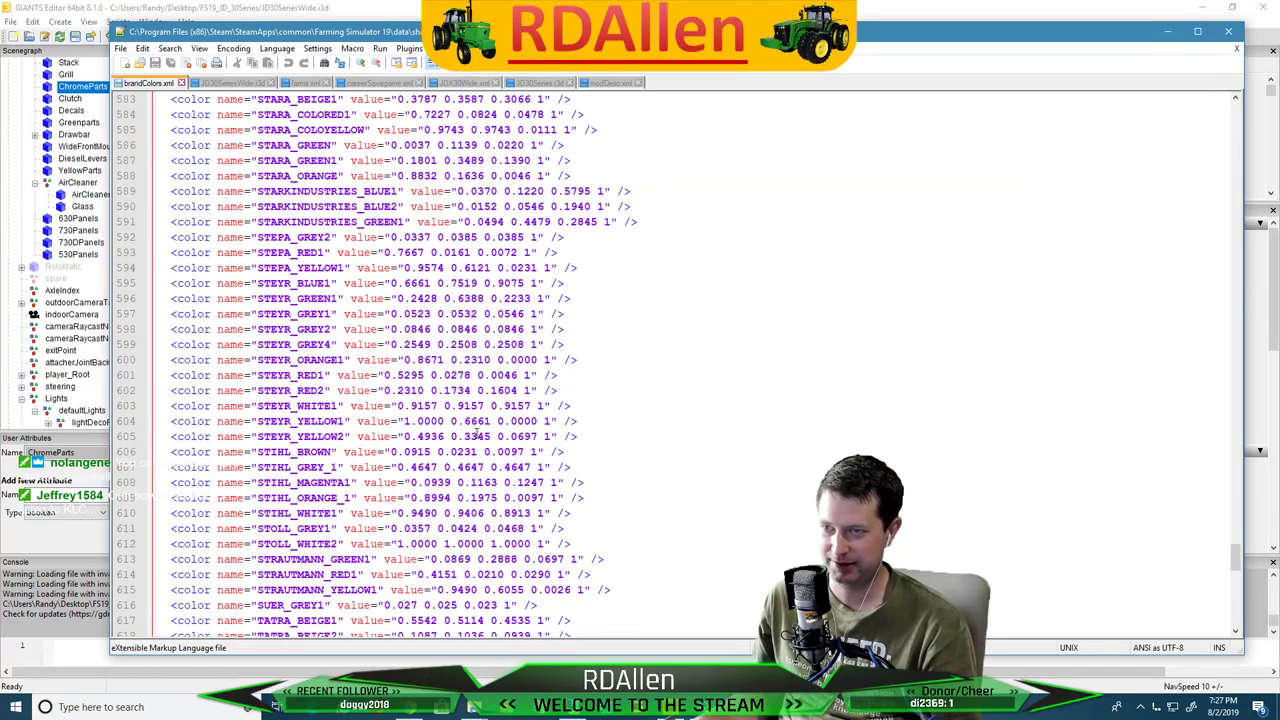
scroll(477, 436, "up", 8)
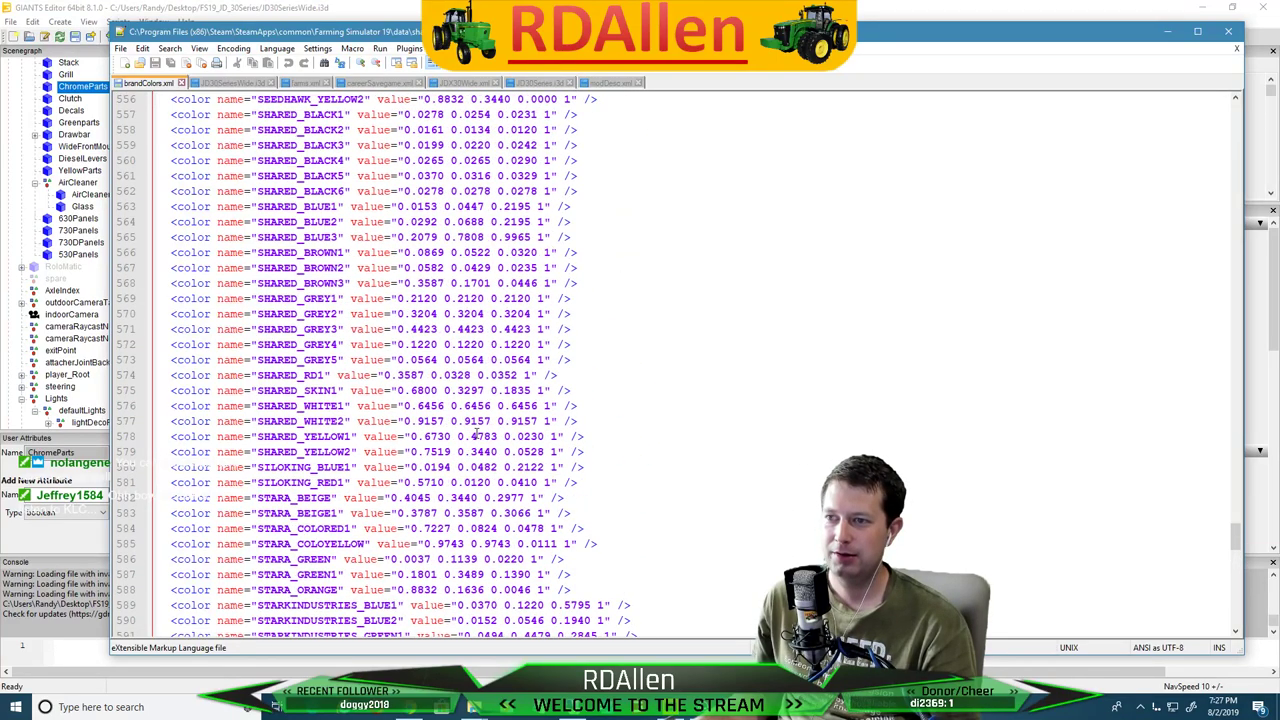
scroll(316, 270, "up", 2)
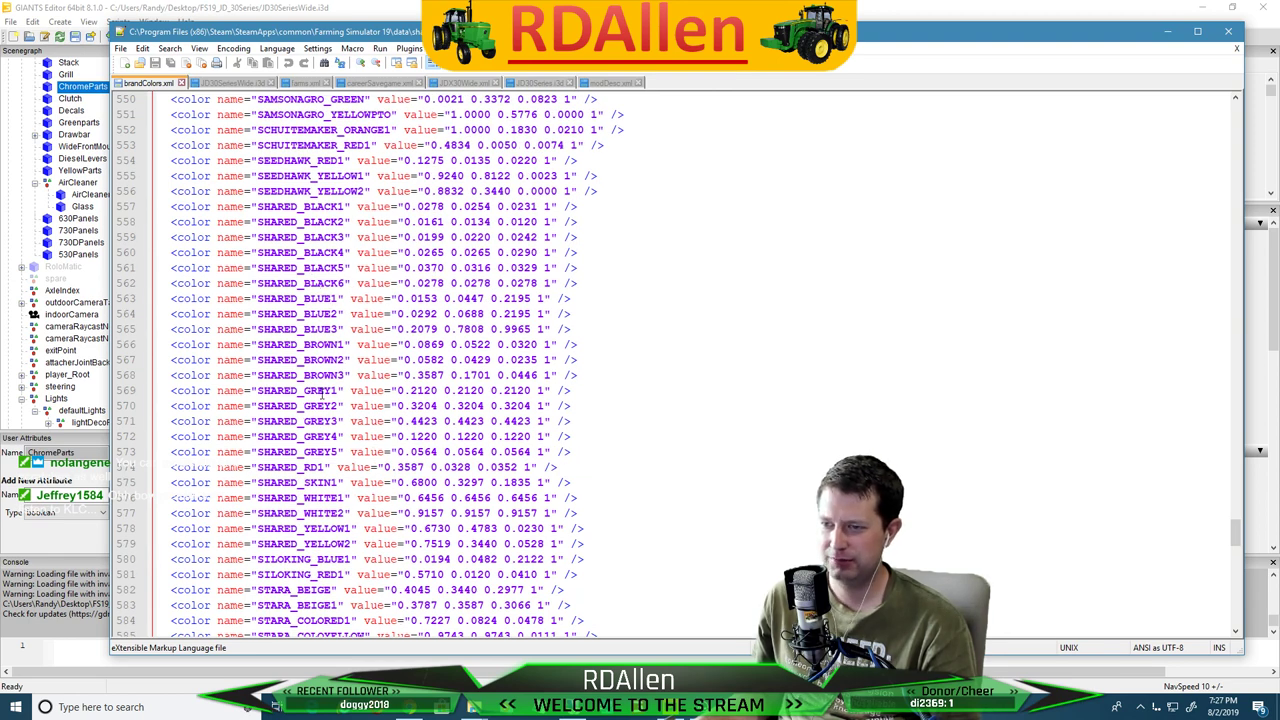
left_click(320, 466)
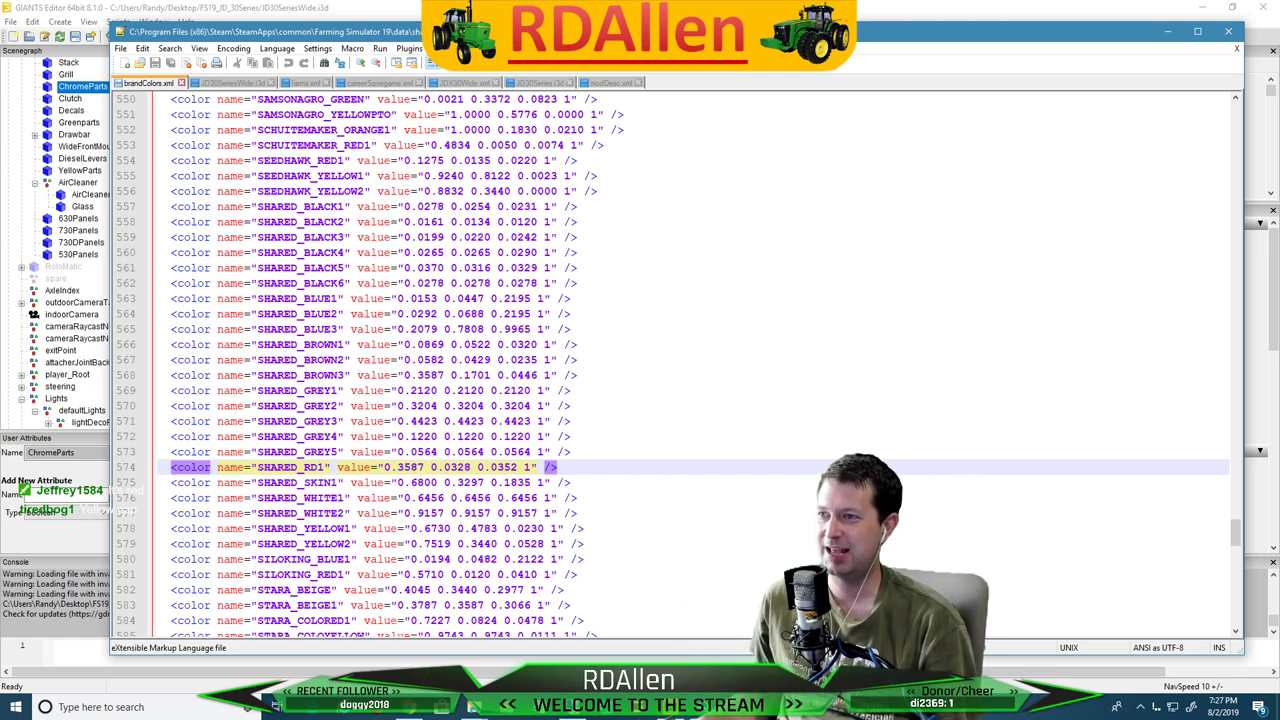
Return to GIANTS Editor and move the ChromeParts object up above the tractor to a Y translation of 1.35
left_click_drag(640, 31, 0, 27)
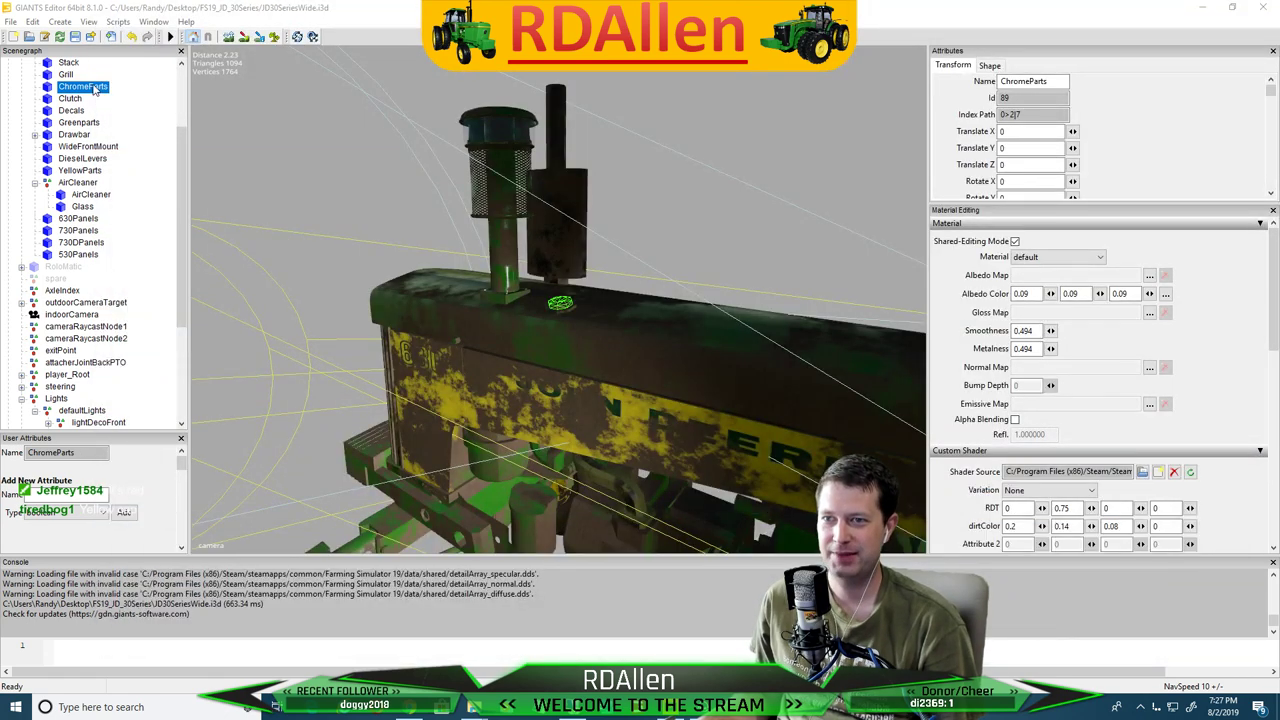
left_click_drag(651, 242, 715, 196, "alt")
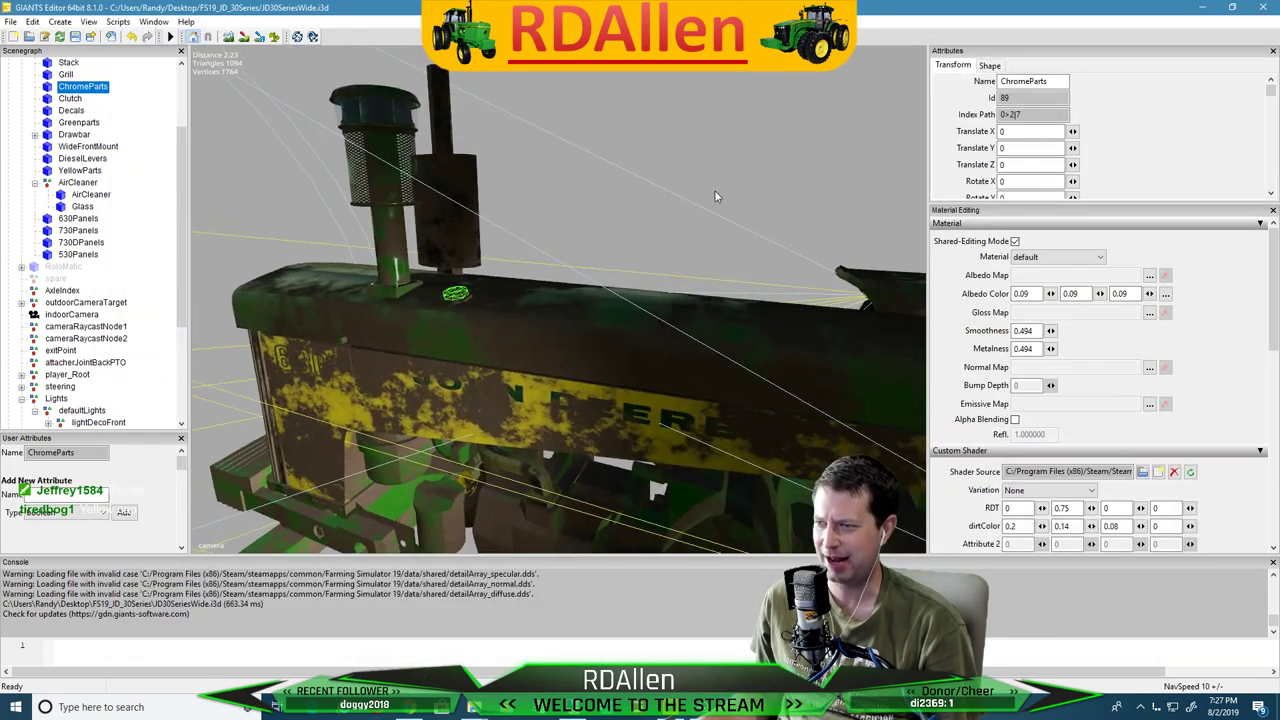
middle_click_drag(715, 196, 800, 195)
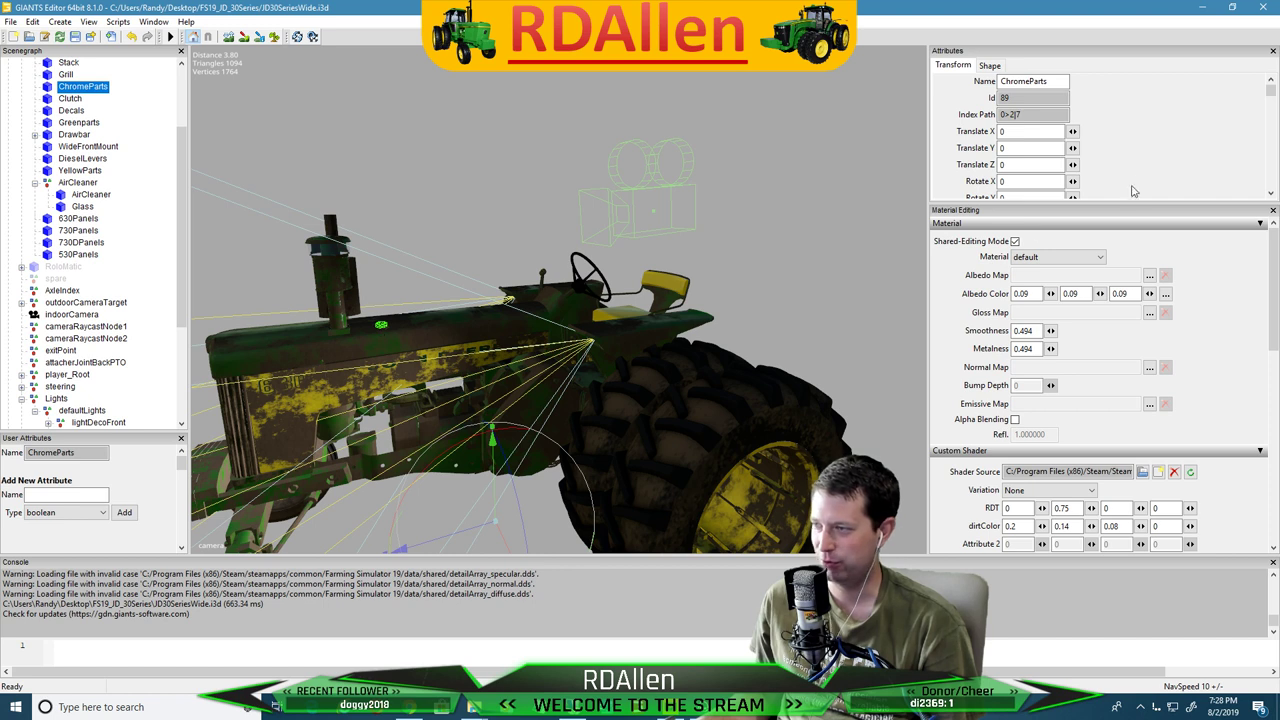
scroll(1073, 147, "down", 2)
scroll(1073, 147, "up", 1)
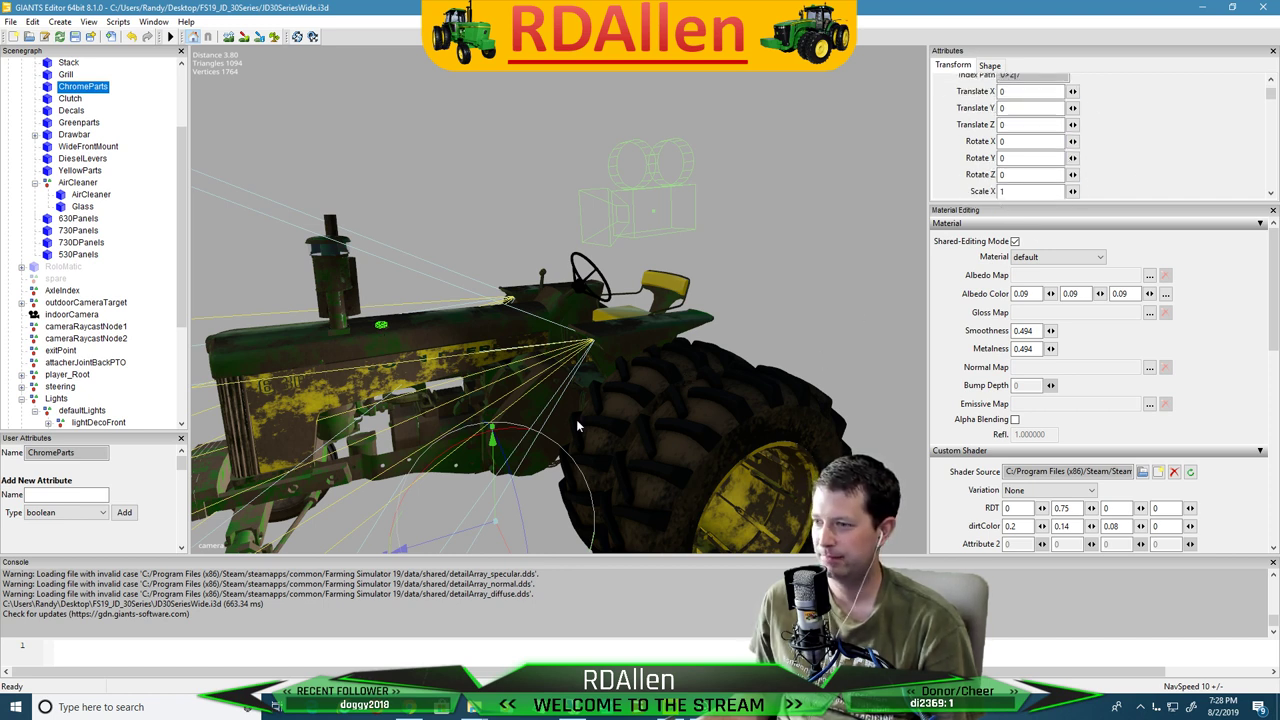
left_click_drag(493, 438, 478, 258)
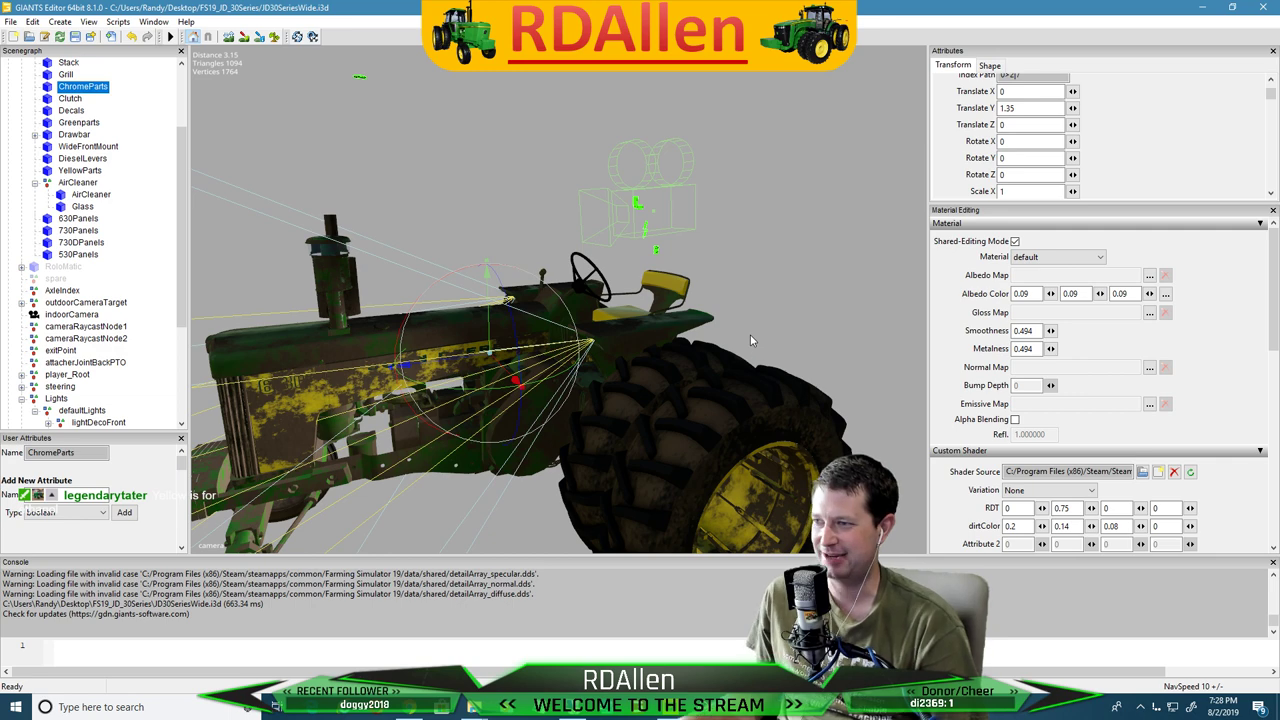
View the raised ChromeParts pieces up close and set the ChromeParts object's Y translation back to 0
left_click(755, 191)
scroll(769, 175, "up", 10)
scroll(823, 118, "down", 4)
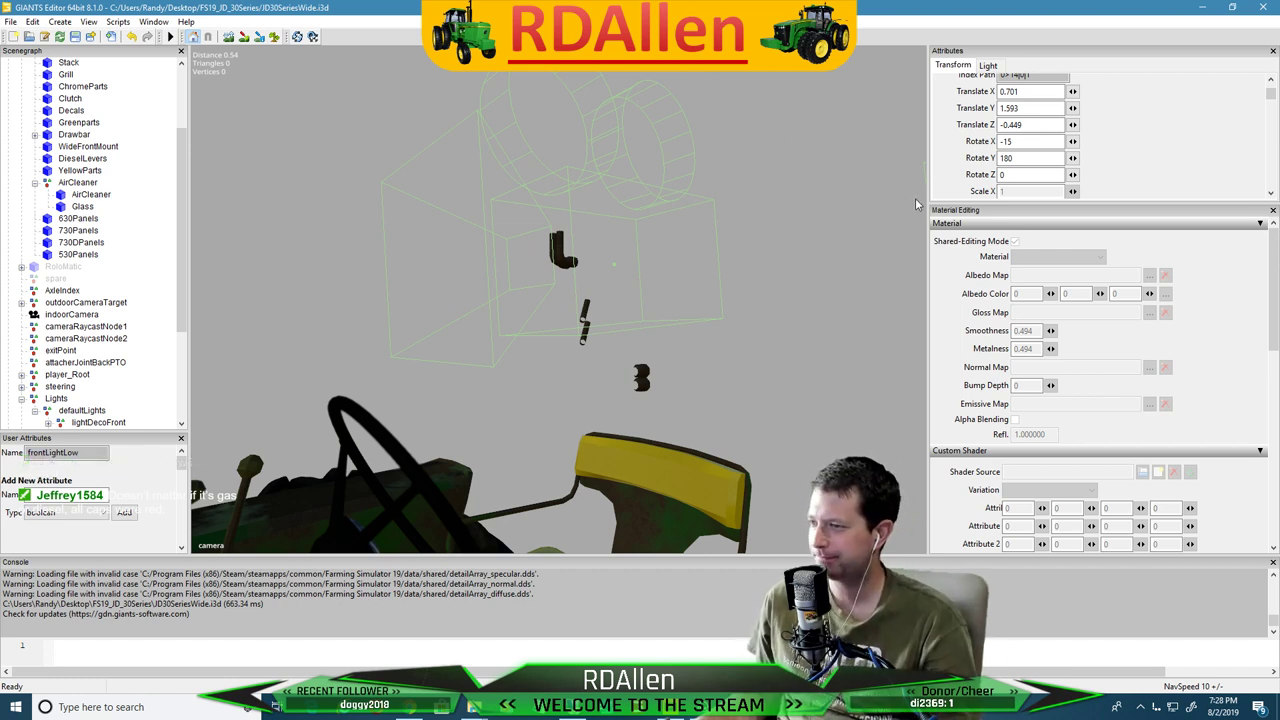
left_click(66, 88)
left_click_drag(1041, 112, 990, 114)
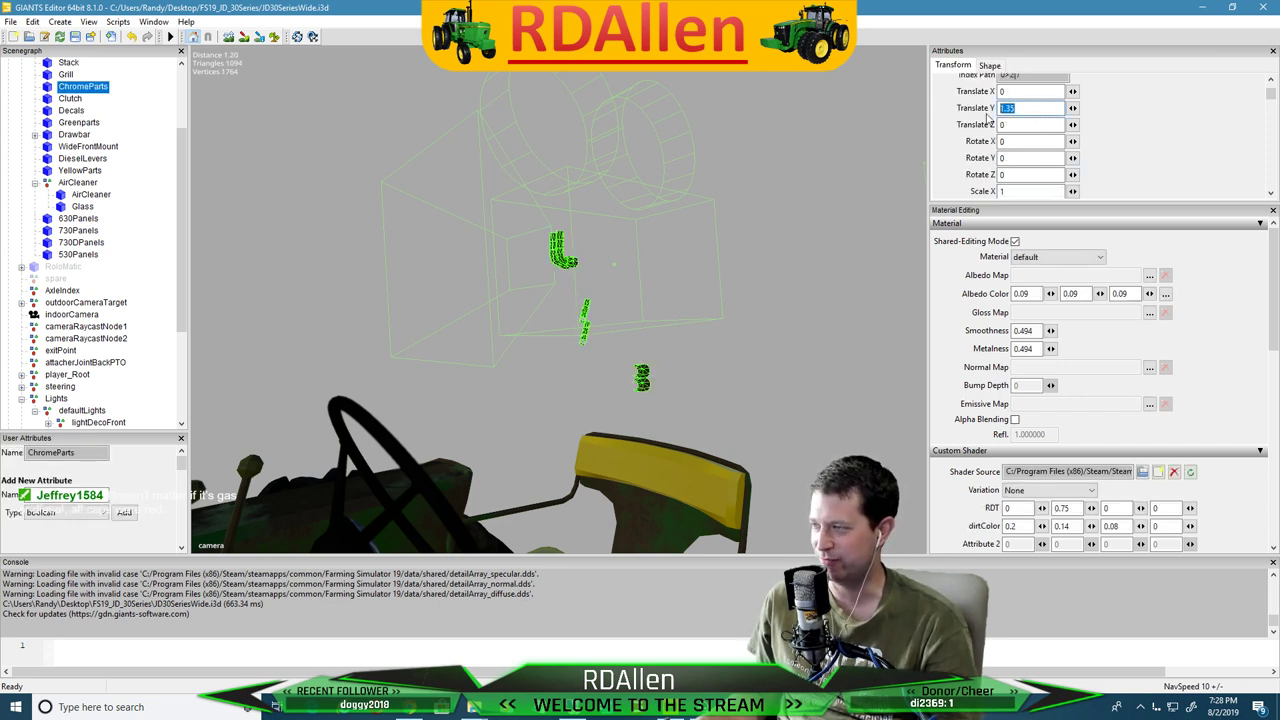
type("0")
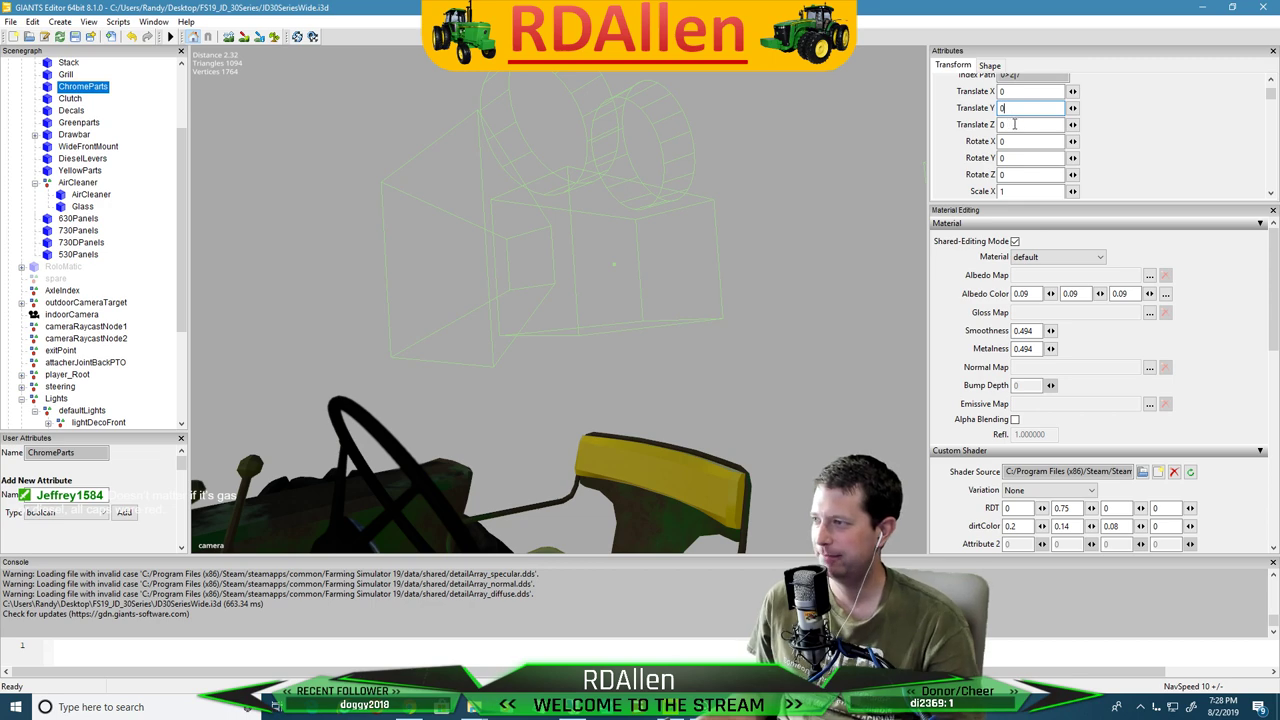
left_click(1015, 124)
scroll(385, 228, "down", 5)
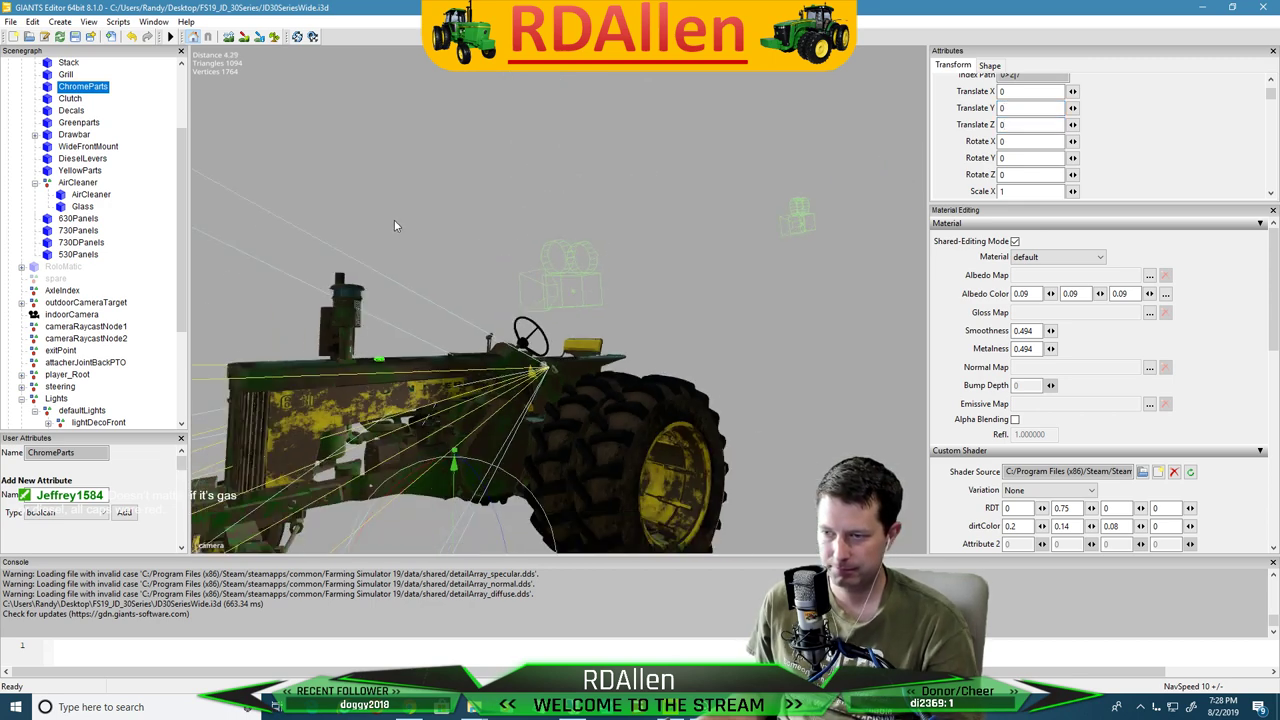
Examine where the ChromeParts pieces sit at the tractor's rear and on the hood
left_click_drag(394, 219, 302, 268, "alt")
scroll(490, 217, "up", 4)
middle_click_drag(304, 274, 415, 288)
scroll(415, 288, "down", 1)
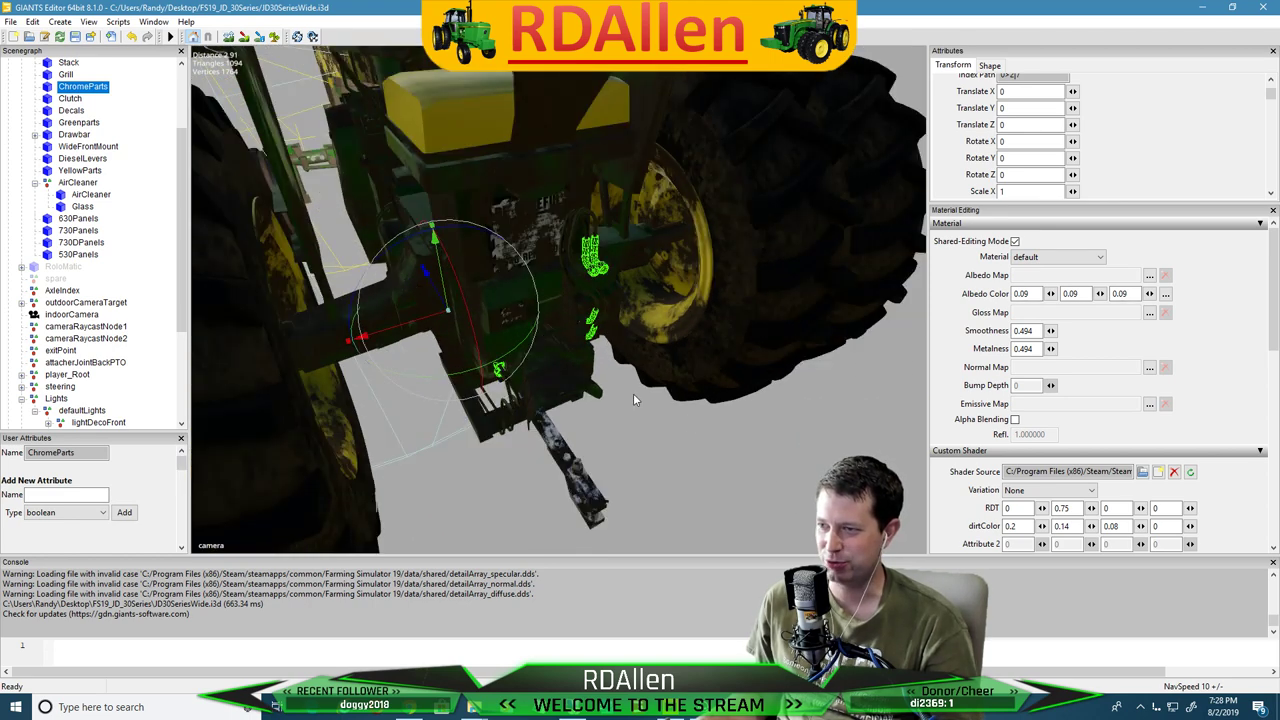
scroll(702, 430, "up", 2)
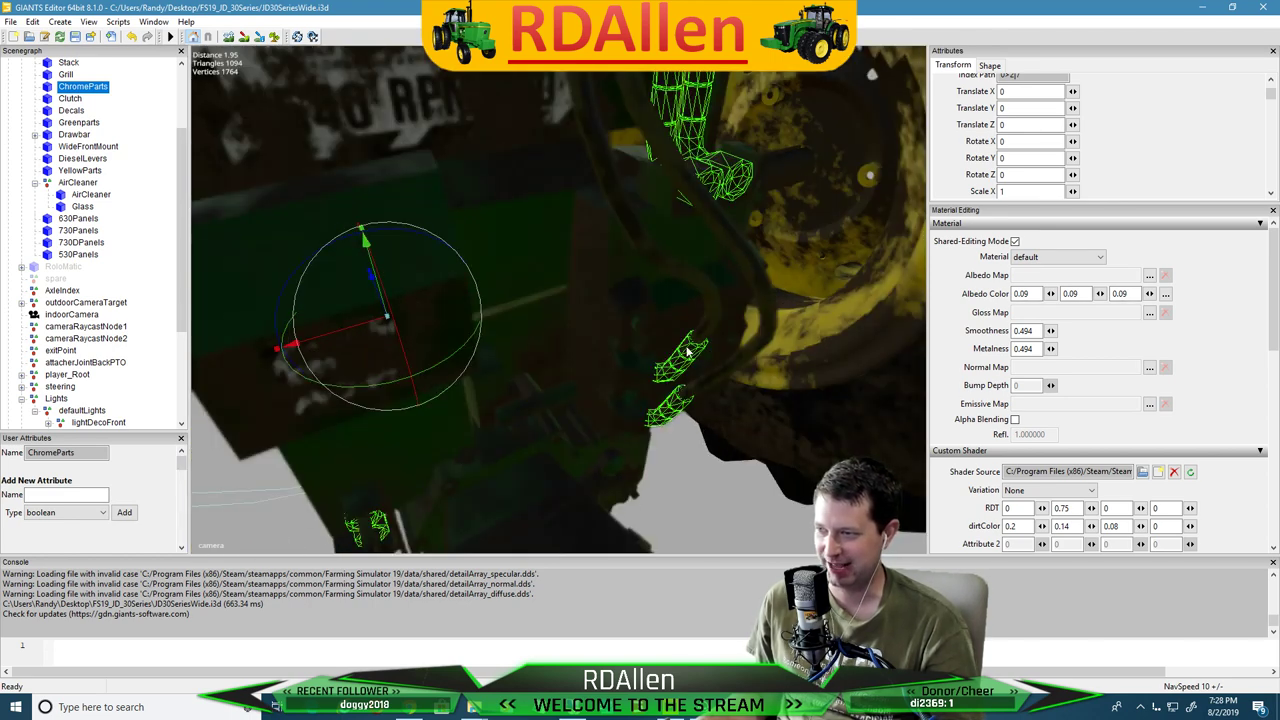
scroll(685, 328, "down", 2)
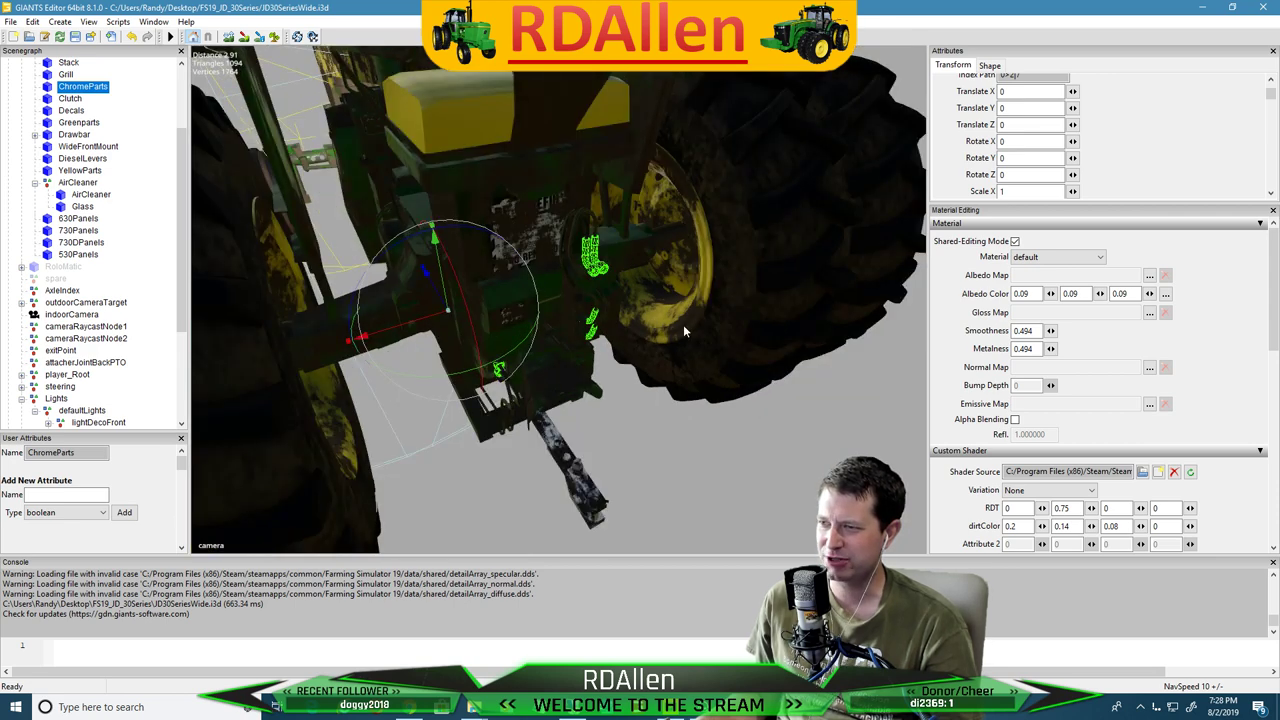
left_click_drag(685, 328, 697, 312, "alt")
scroll(697, 312, "up", 2)
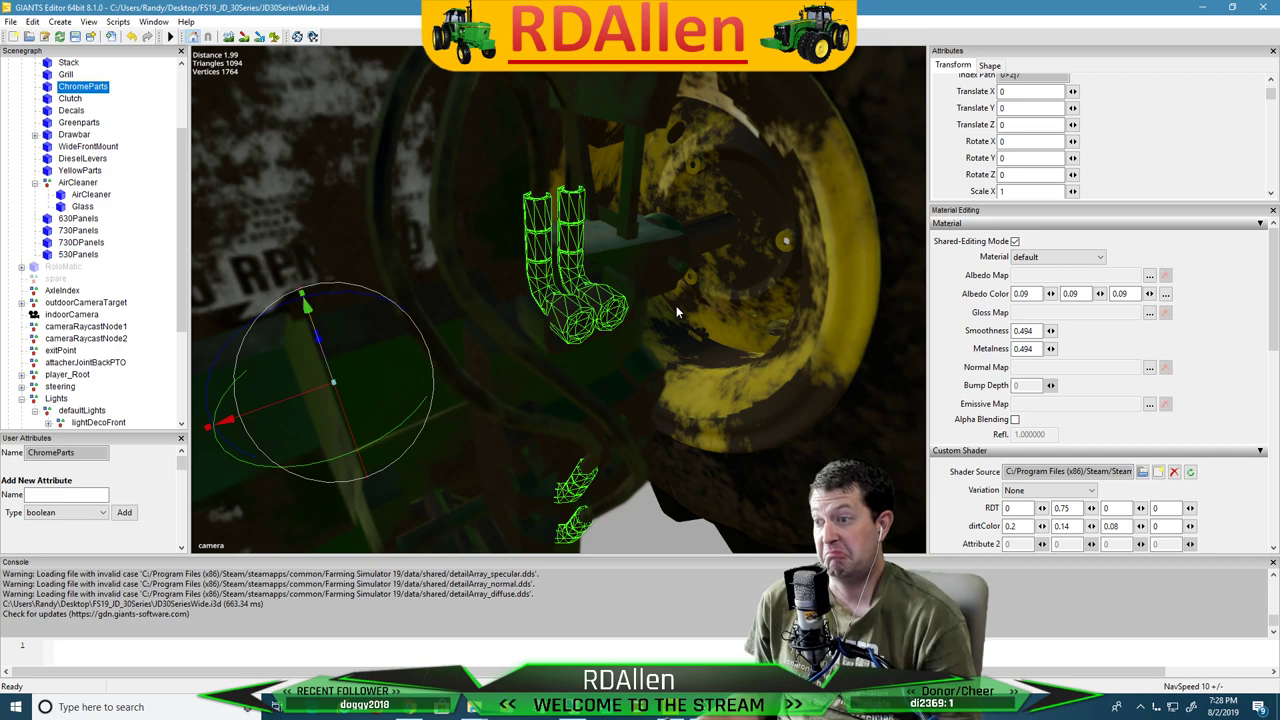
scroll(621, 284, "down", 3)
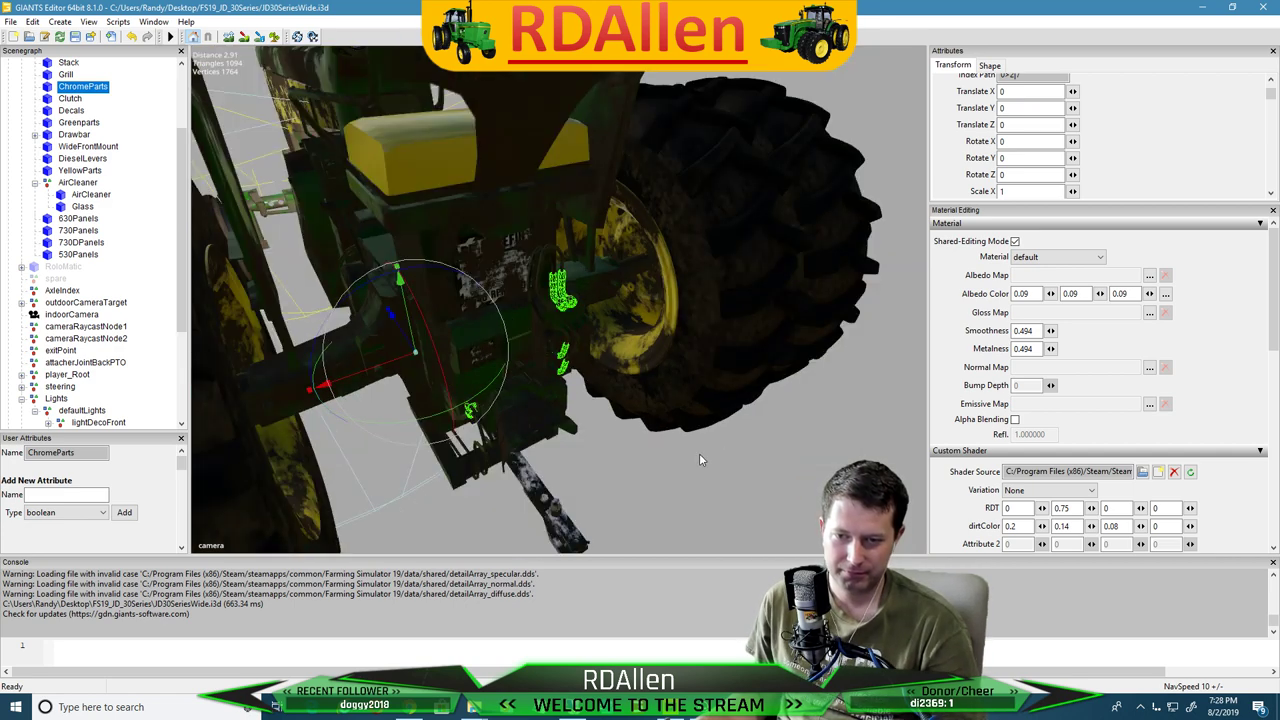
left_click_drag(700, 459, 1070, 351, "alt")
scroll(872, 394, "down", 4)
left_click_drag(872, 394, 690, 387, "alt")
scroll(692, 387, "up", 1)
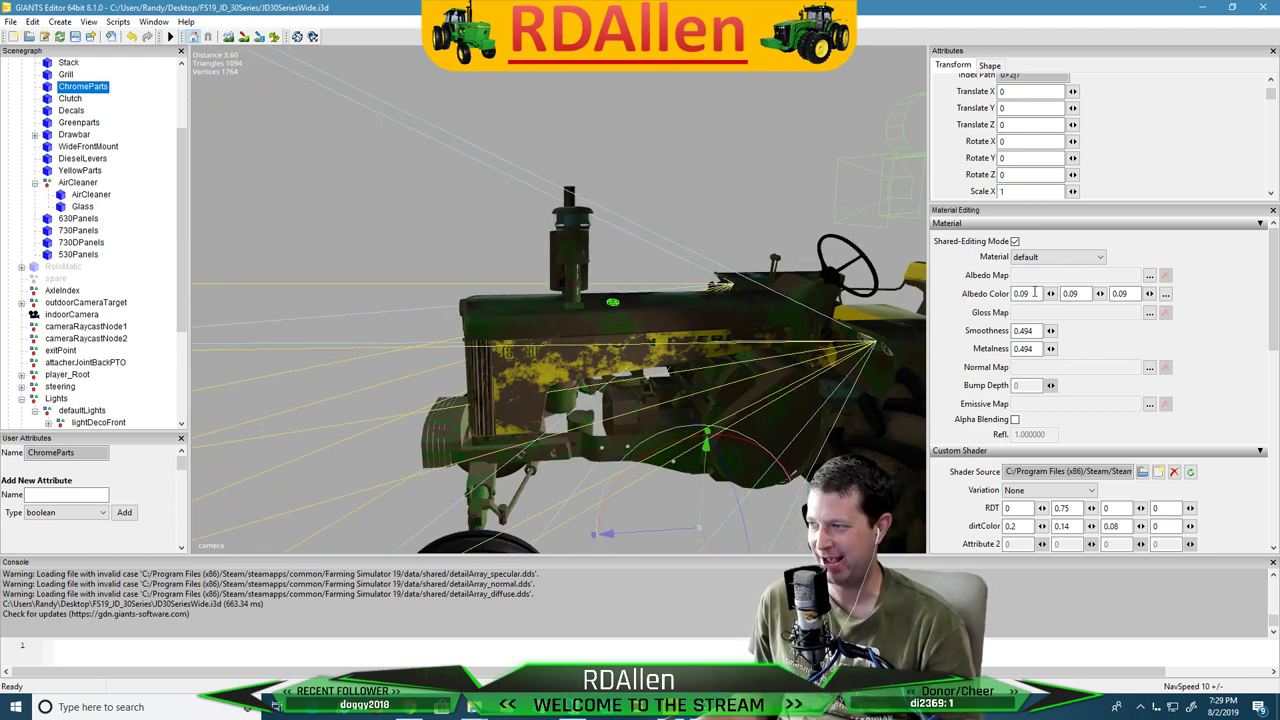
Inspect the albedo color of the ChromeParts material in the color picker and cancel the picker
left_click(1035, 293)
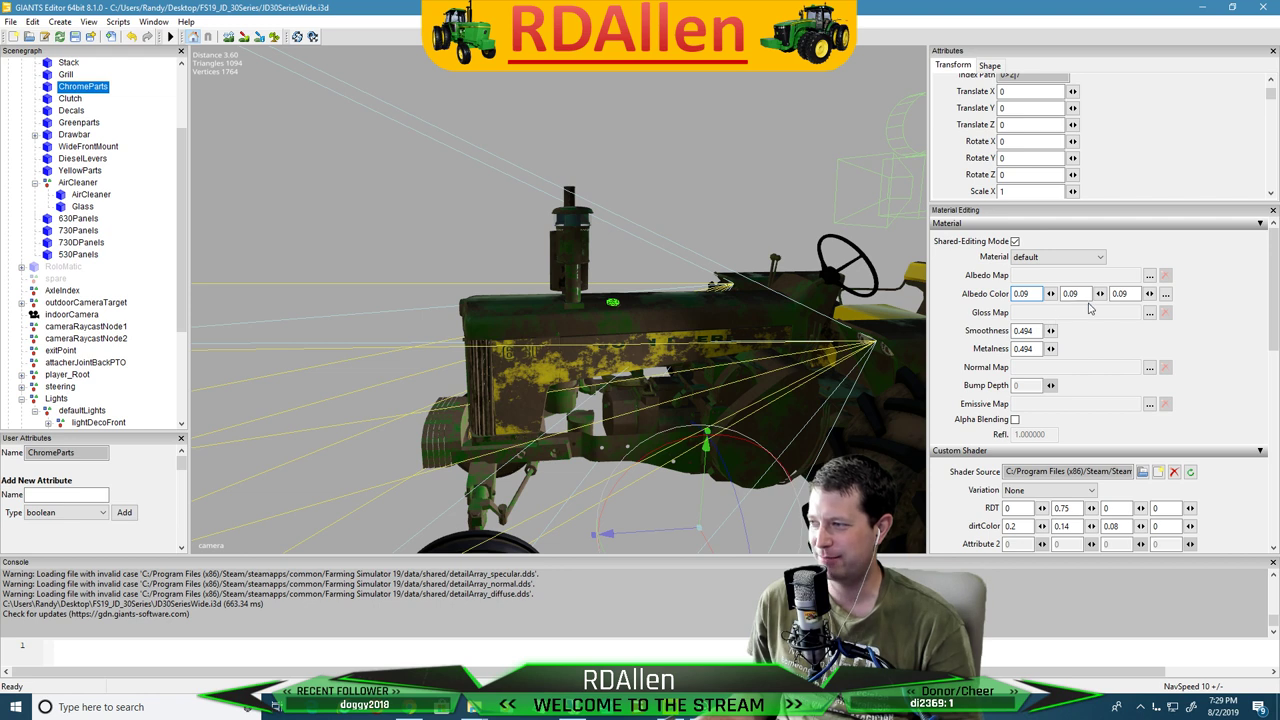
left_click(1163, 294)
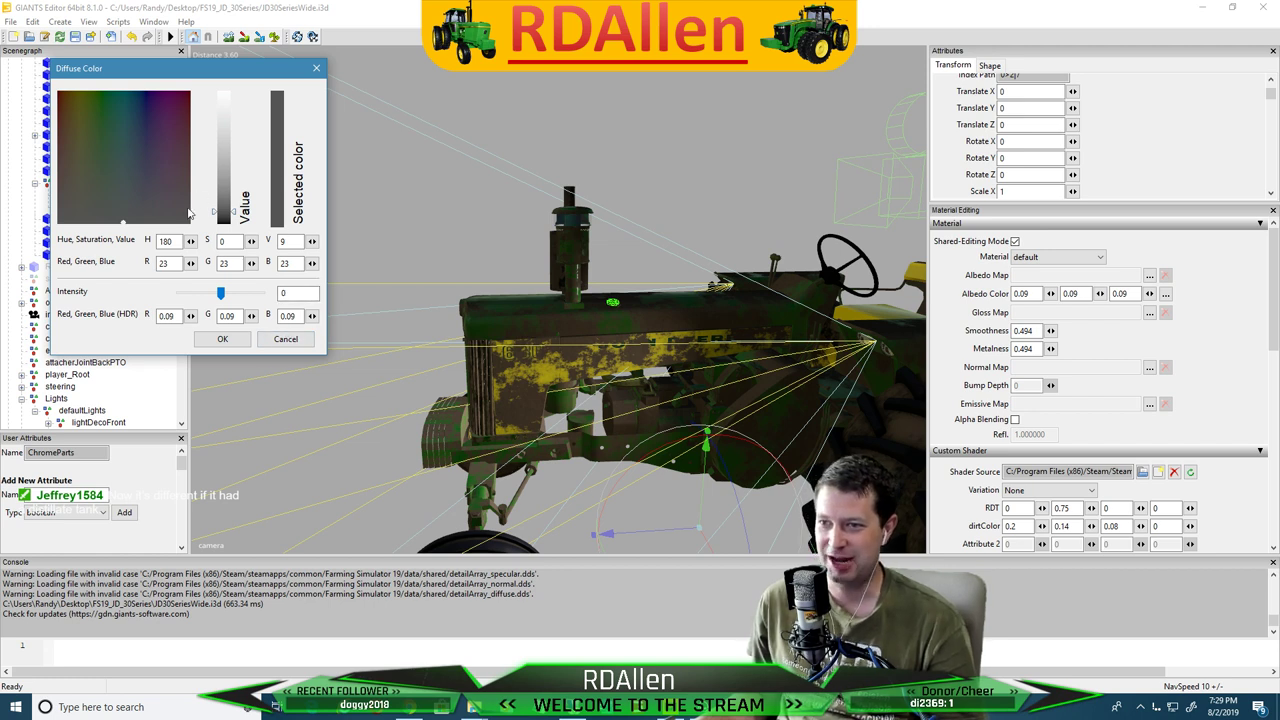
left_click(294, 343)
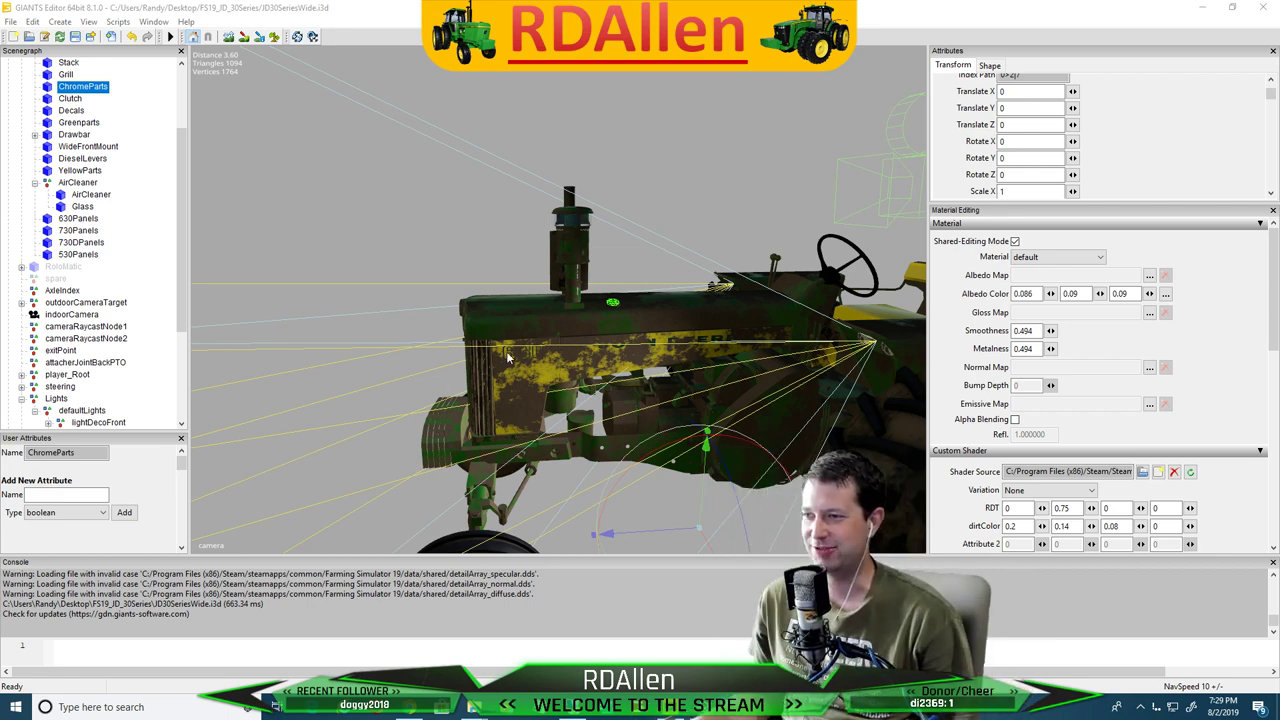
Clear the selection, look over the tractor's hood, and check which object the air cleaner stack belongs to
left_click(652, 110)
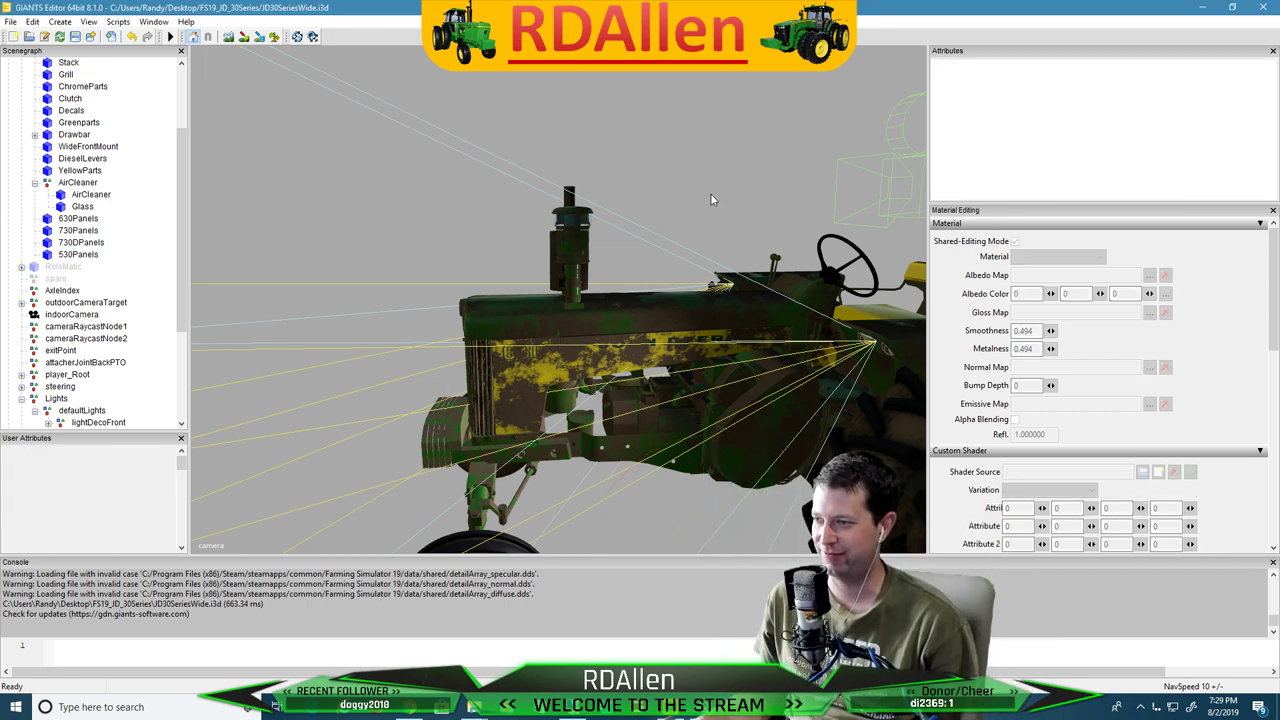
middle_click_drag(665, 94, 710, 130)
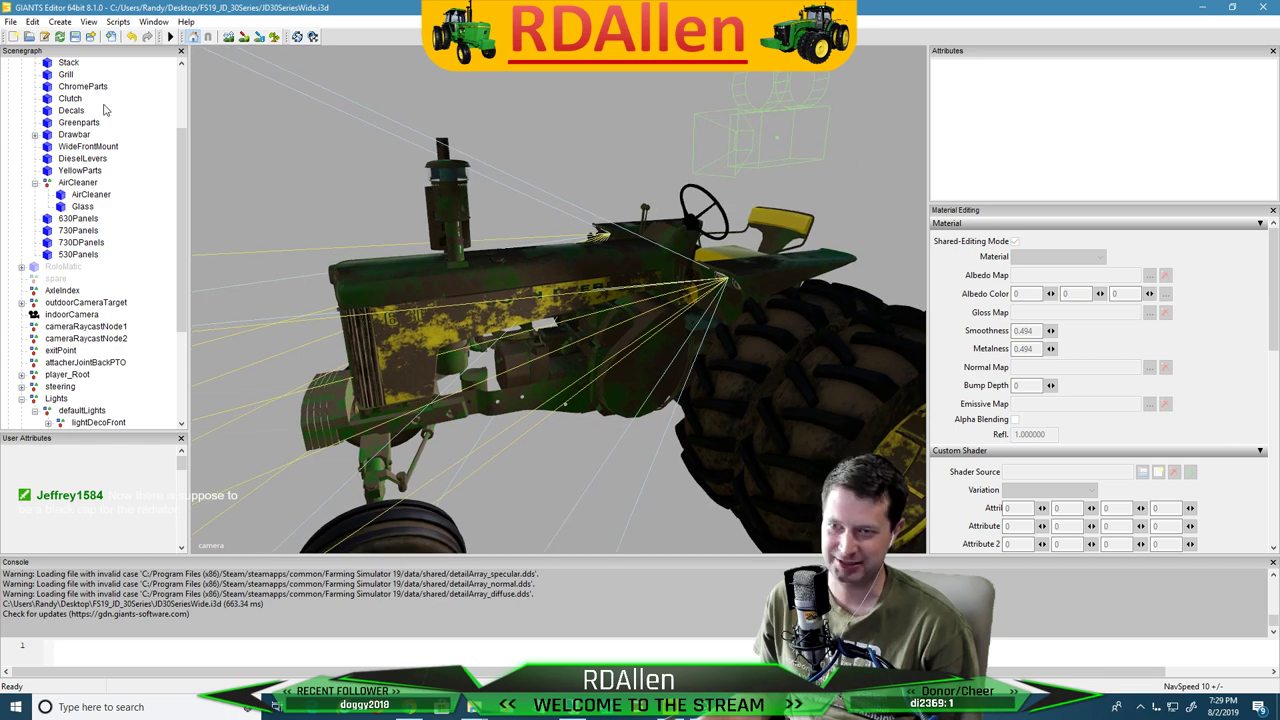
scroll(103, 236, "up", 1)
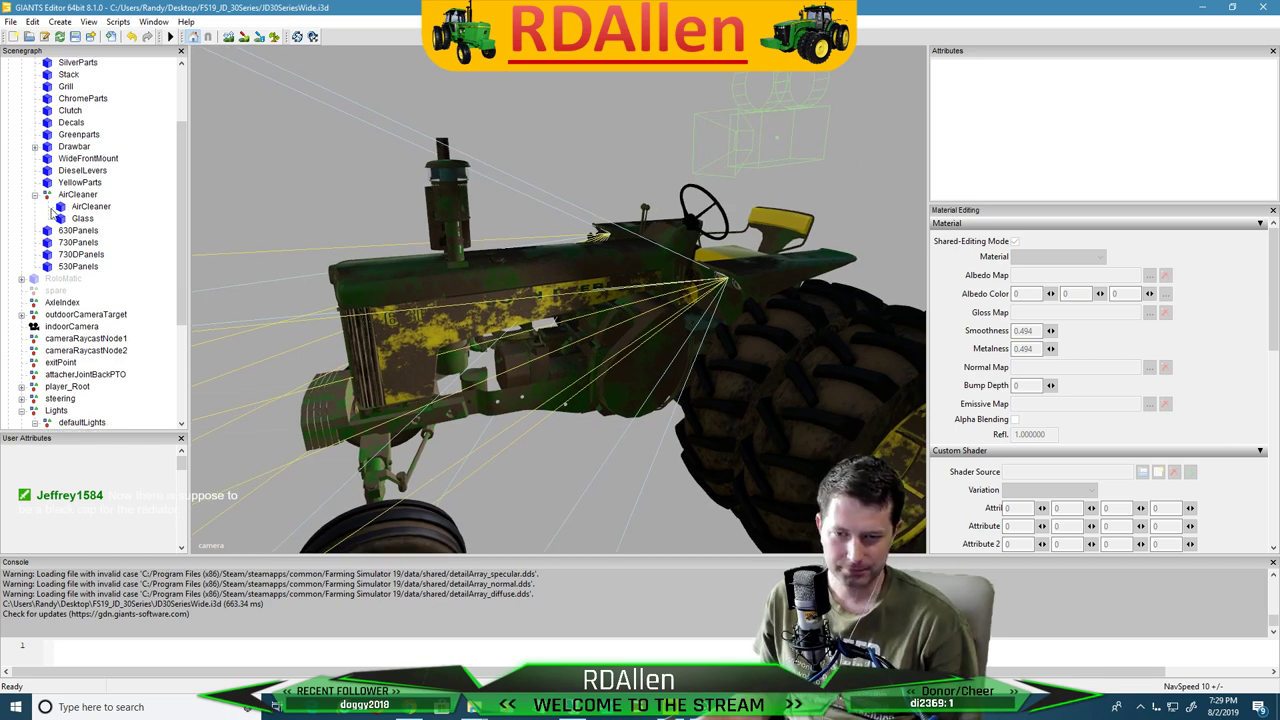
mouse_move(521, 128)
middle_mouse_down()
mouse_move(562, 109)
mouse_move(530, 100)
mouse_move(545, 105)
mouse_move(516, 131)
middle_mouse_up()
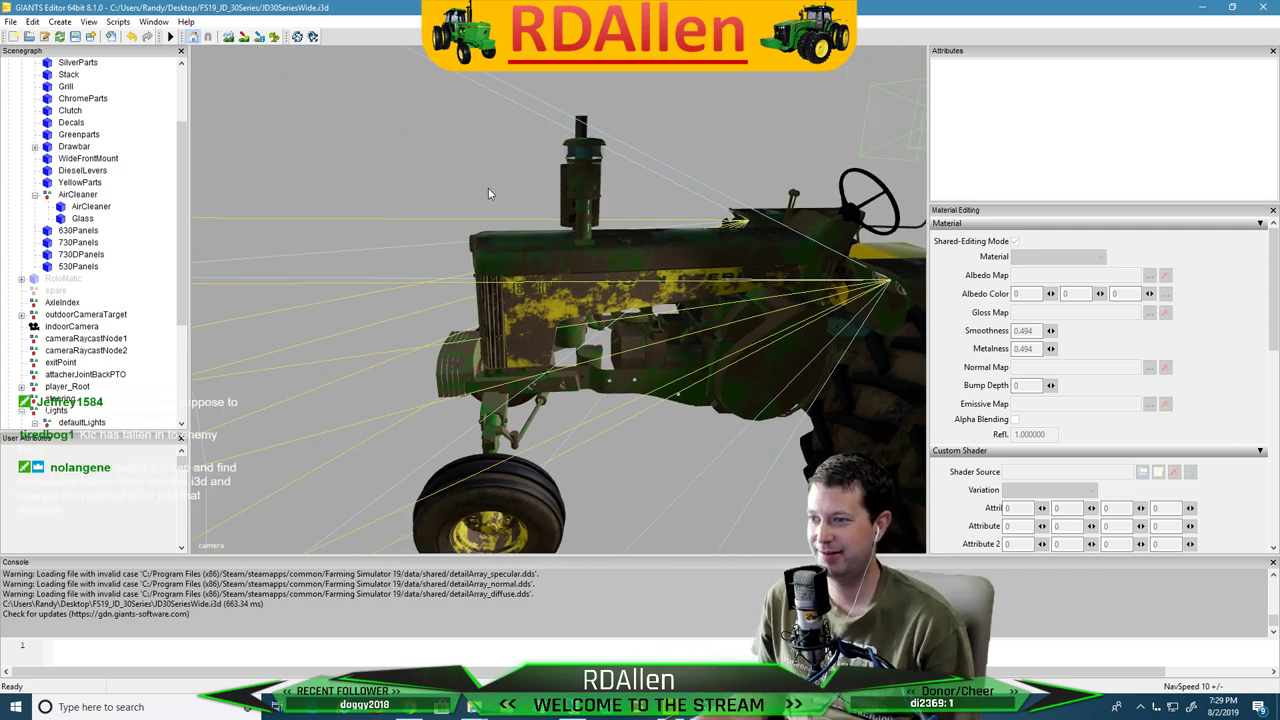
left_click(621, 235)
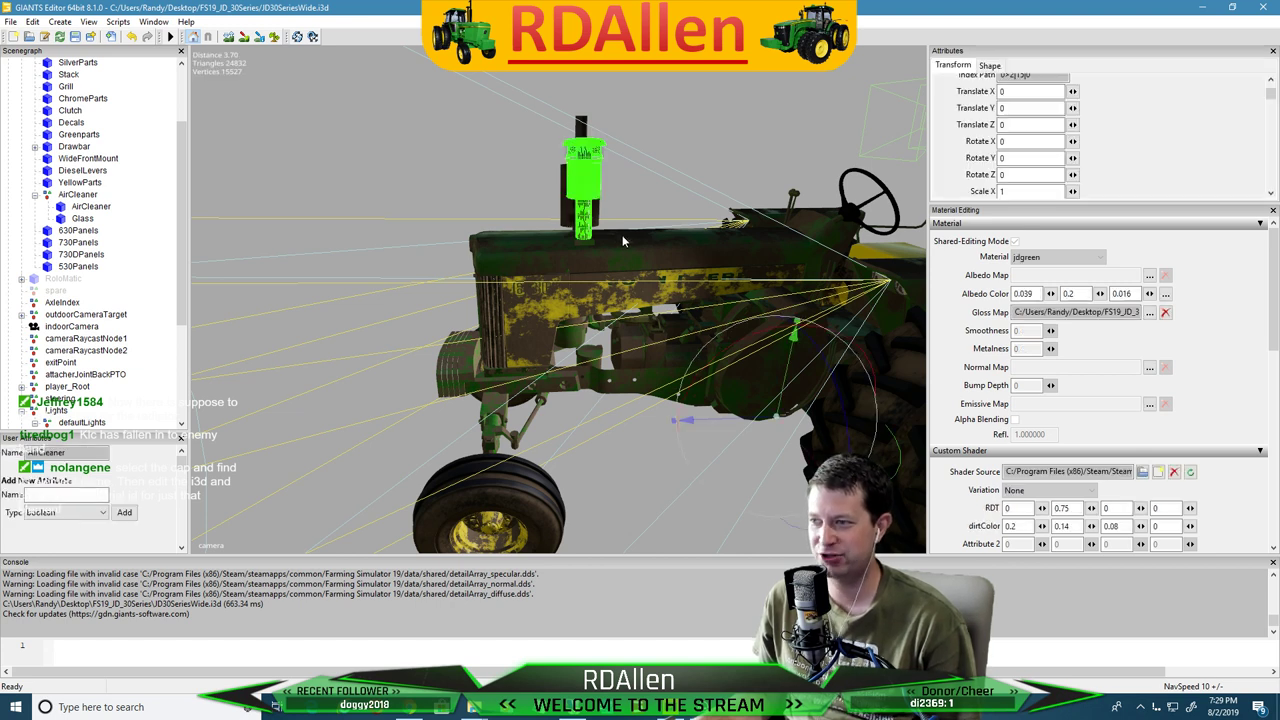
left_click(480, 151)
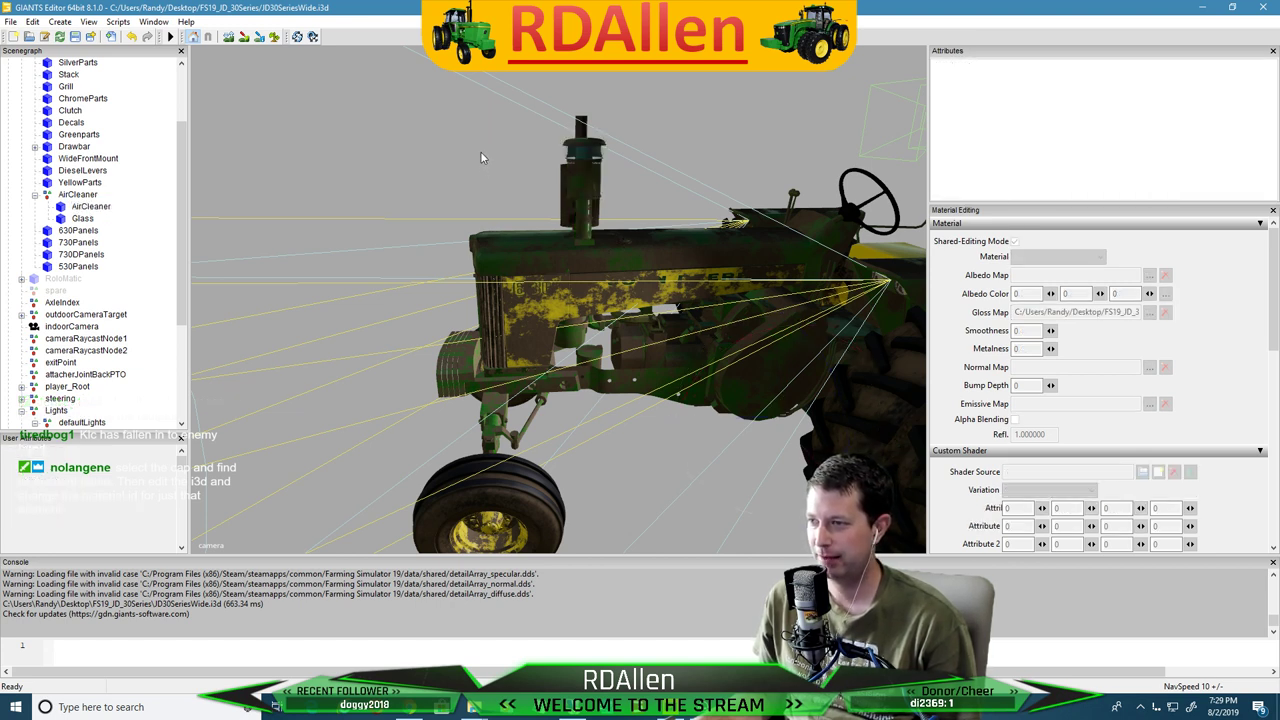
Select the ChromeParts object to locate its cap on the tractor's hood
right_click(530, 181)
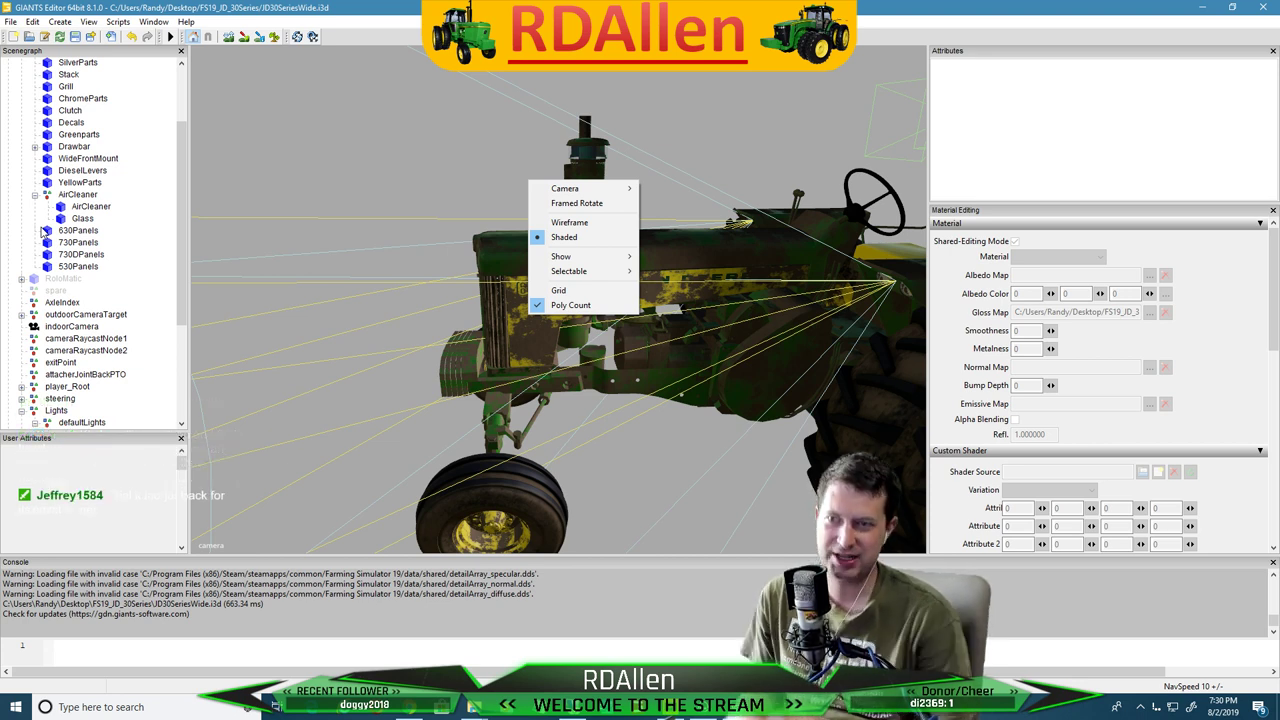
left_click(68, 110)
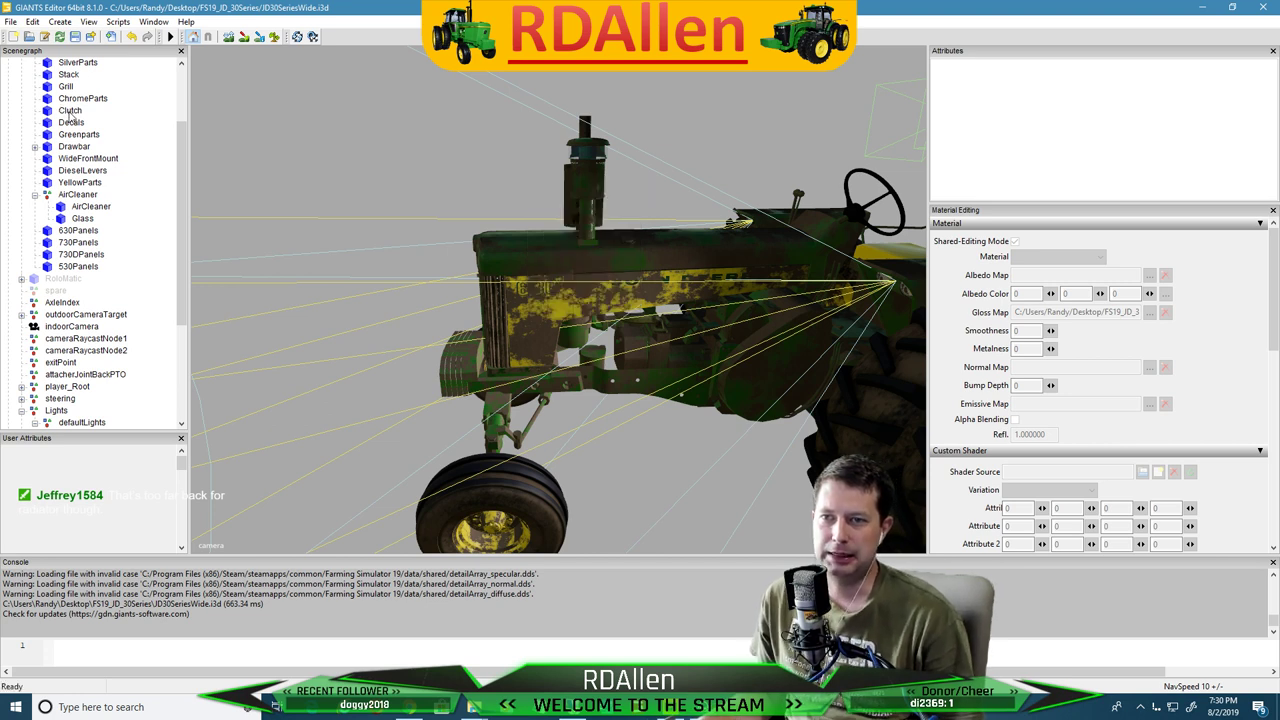
left_click(68, 99)
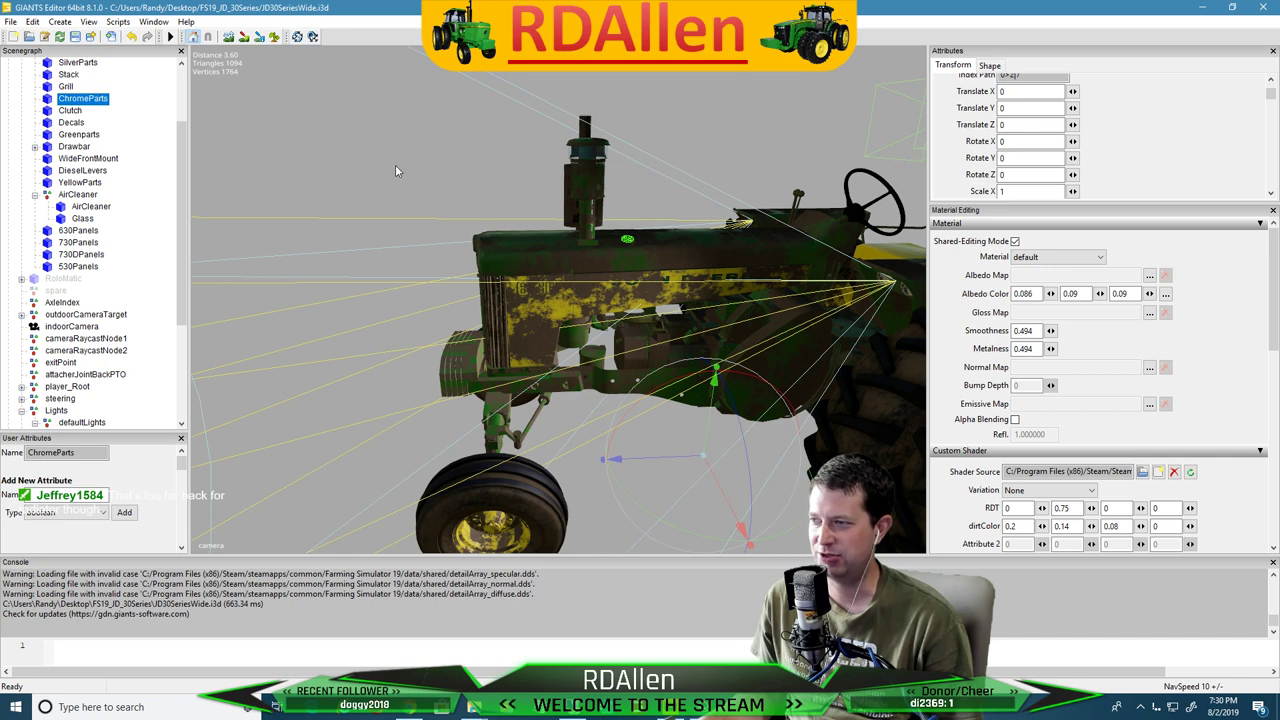
mouse_move(396, 166)
left_mouse_down("alt")
mouse_move(465, 153)
mouse_move(411, 166)
left_mouse_up("alt")
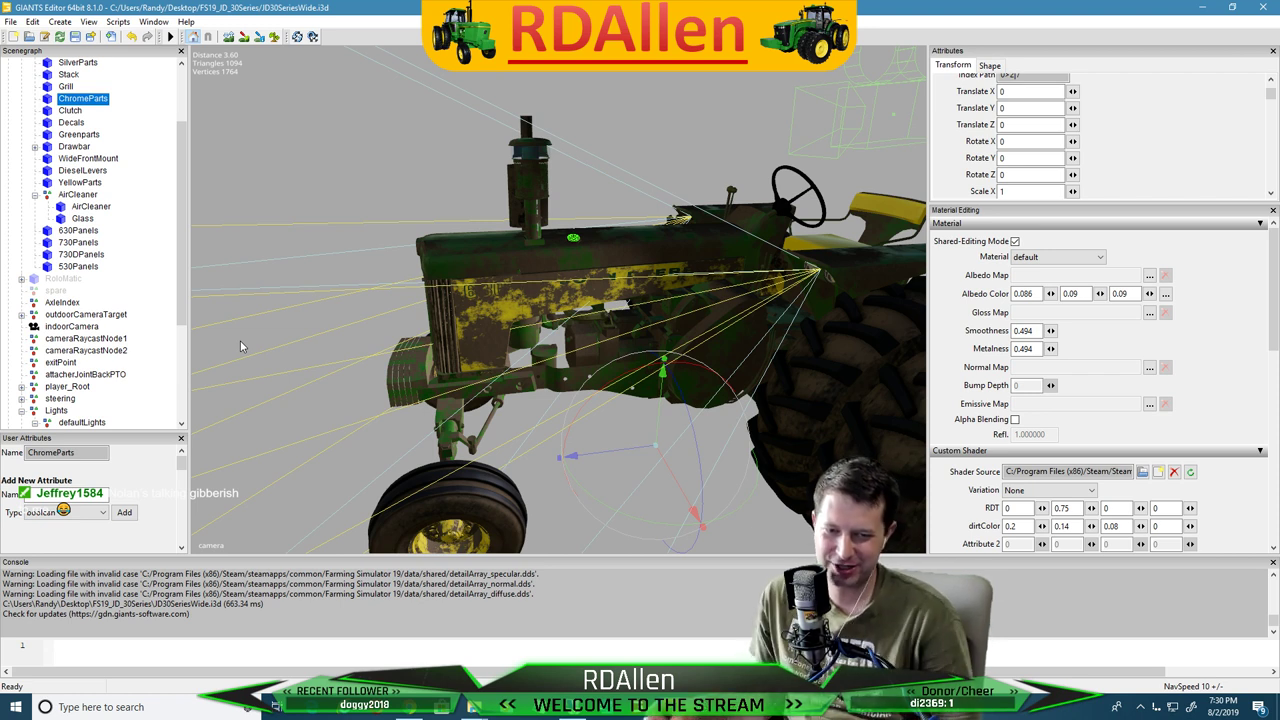
Check the shader source paths of DieselLevers and AirCleaner, and review the YellowParts and Glass materials
left_click(75, 171)
left_click_drag(1073, 473, 1209, 461)
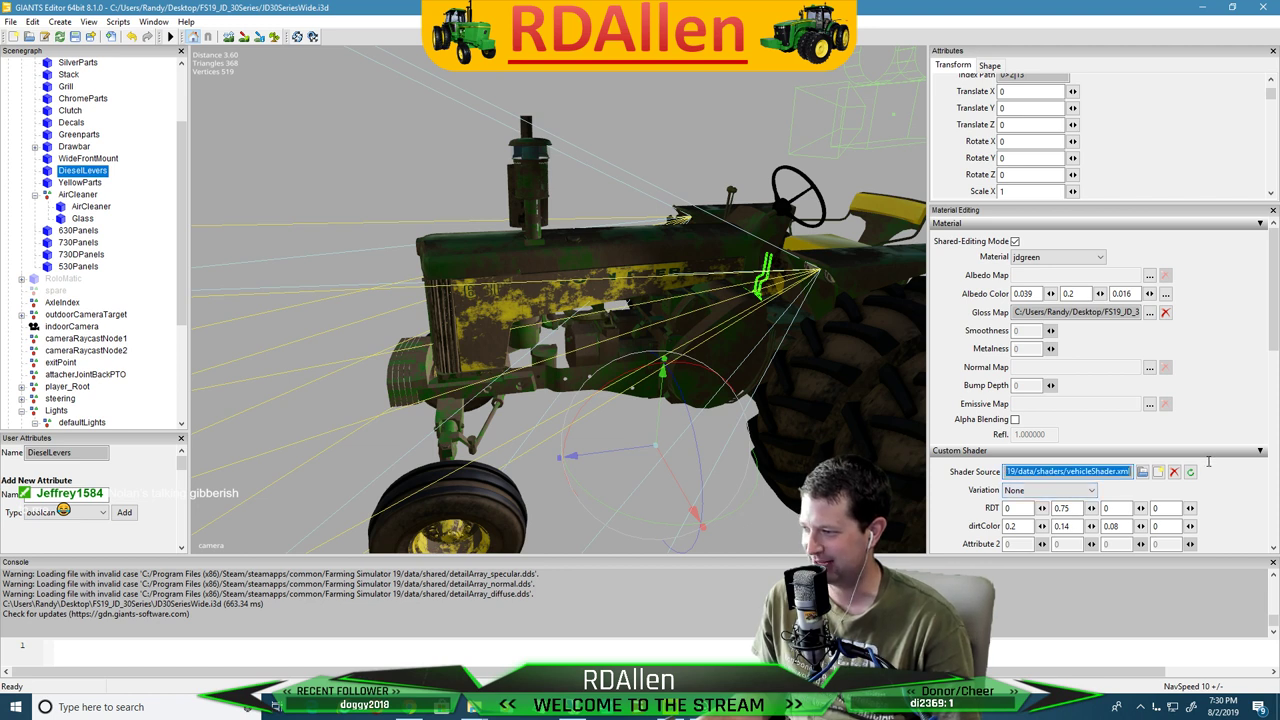
left_click(68, 183)
left_click(82, 207)
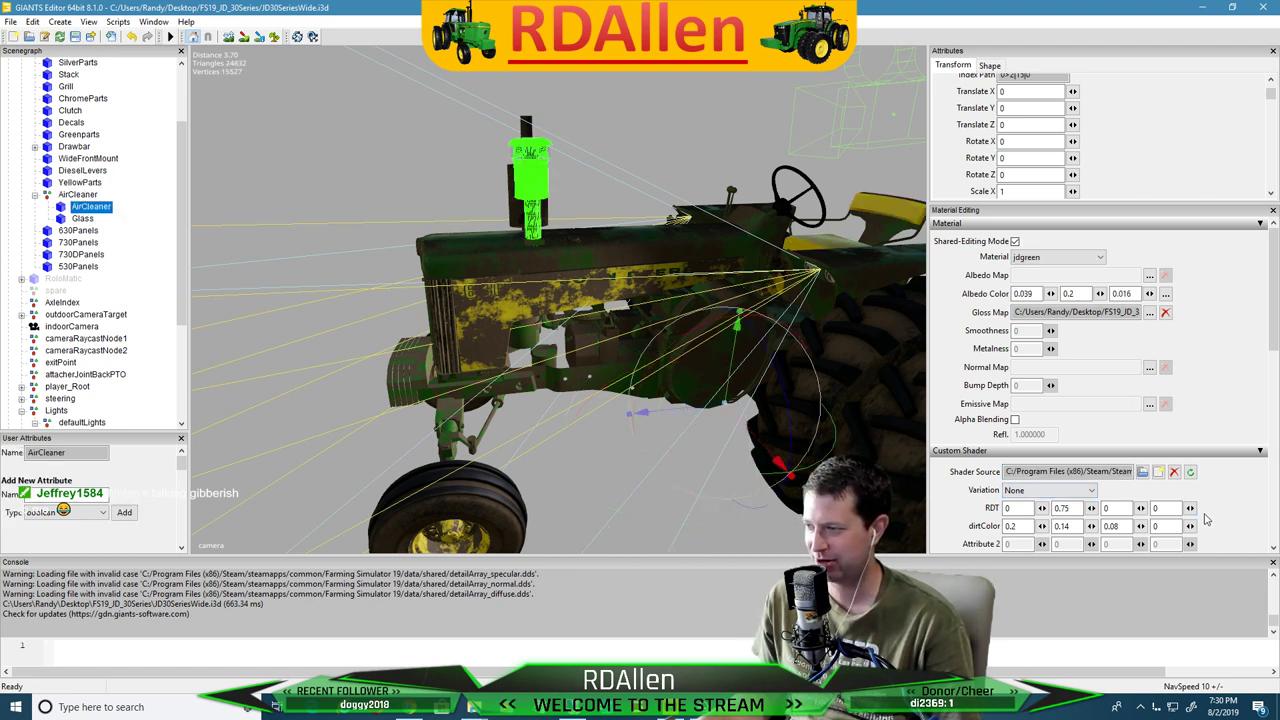
left_click_drag(1062, 471, 1221, 467)
left_click(63, 189)
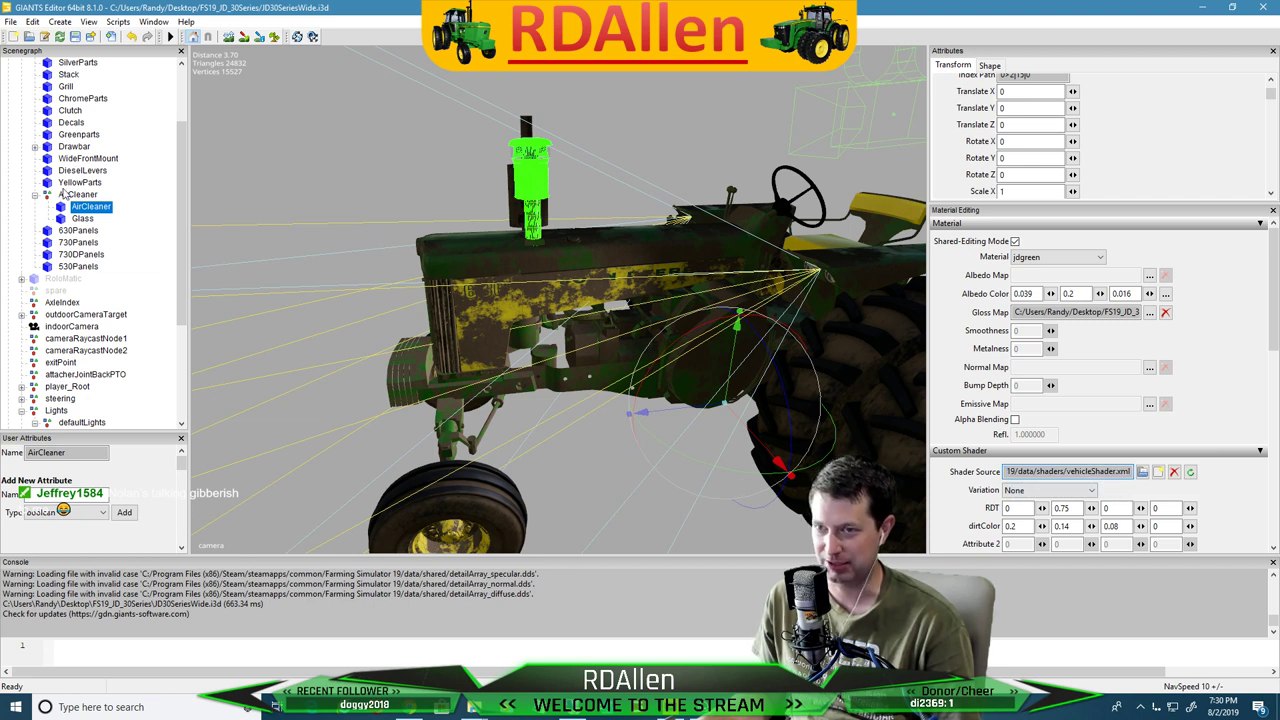
left_click(80, 219)
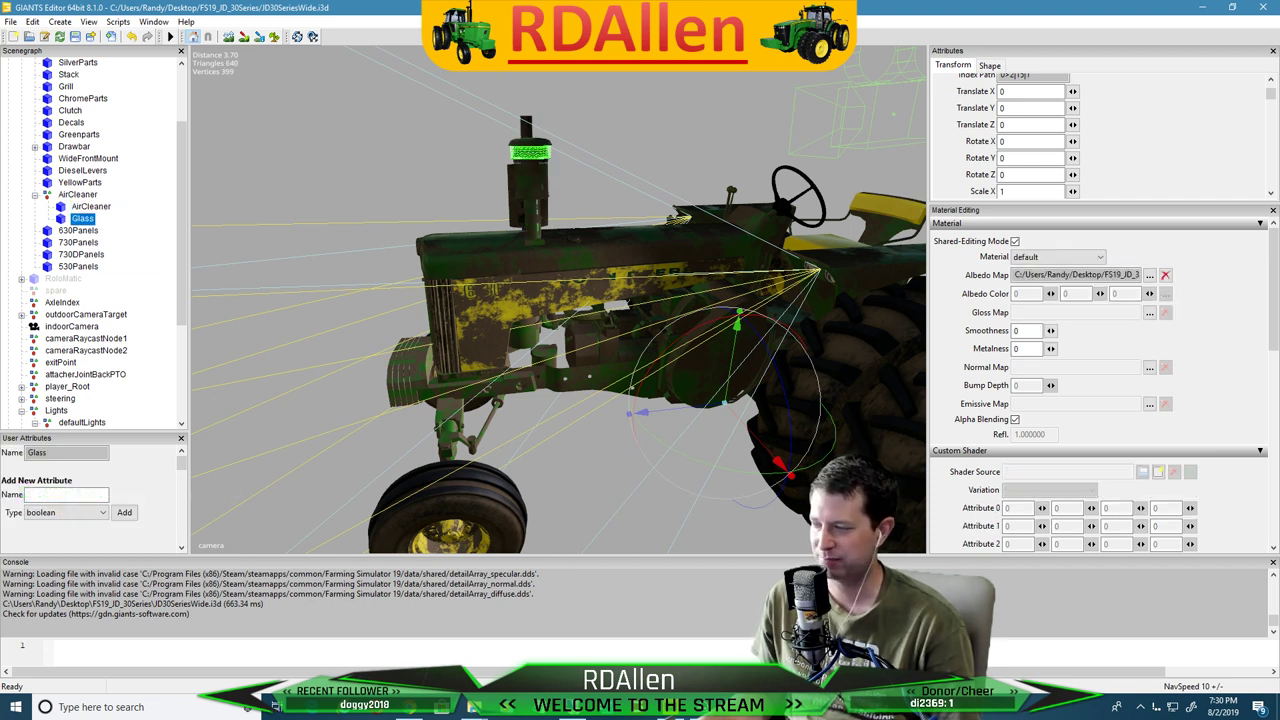
Check the shader source paths of the 630Panels and 730Panels, and review the 530Panels material
left_click(82, 231)
left_click(82, 231)
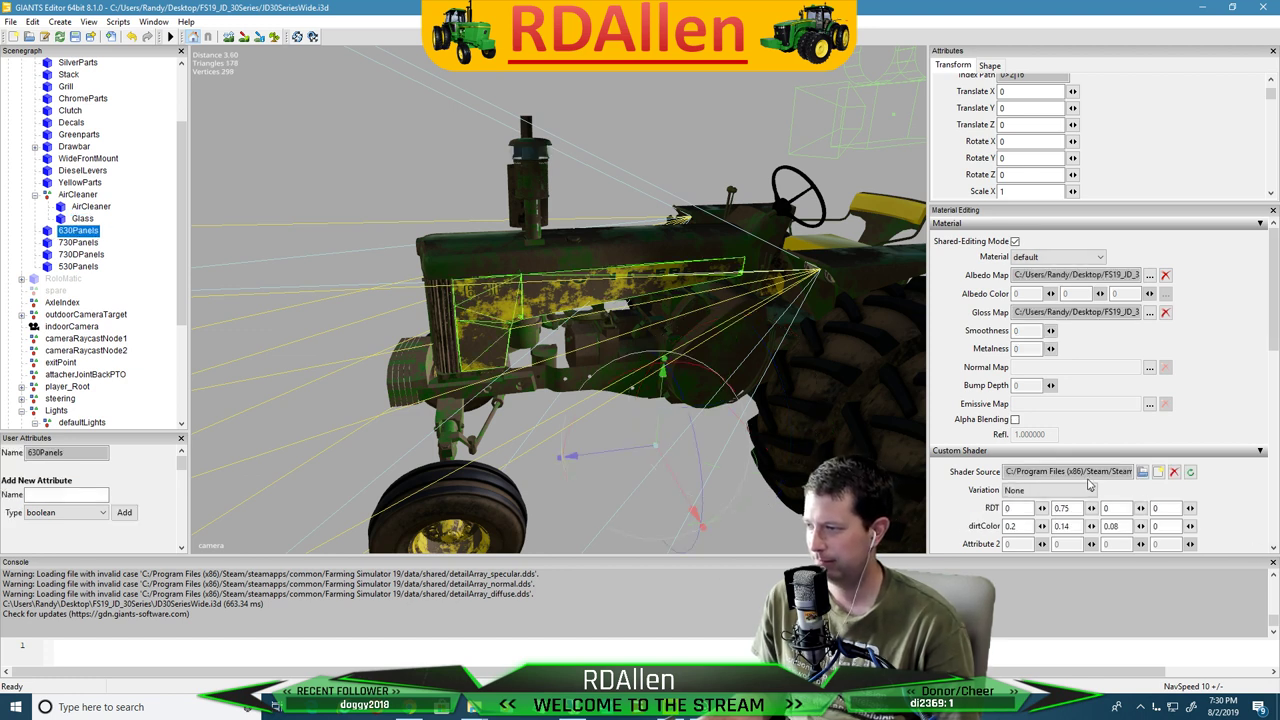
left_click_drag(1088, 473, 1163, 469)
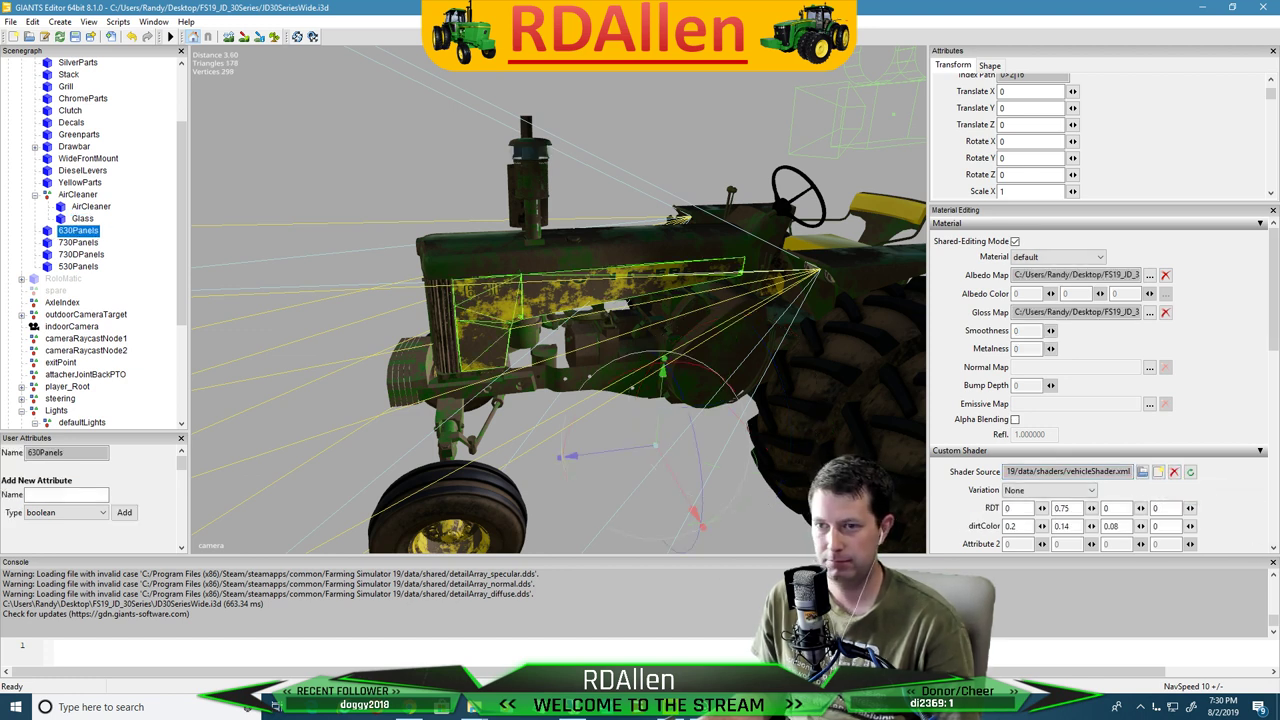
left_click(93, 243)
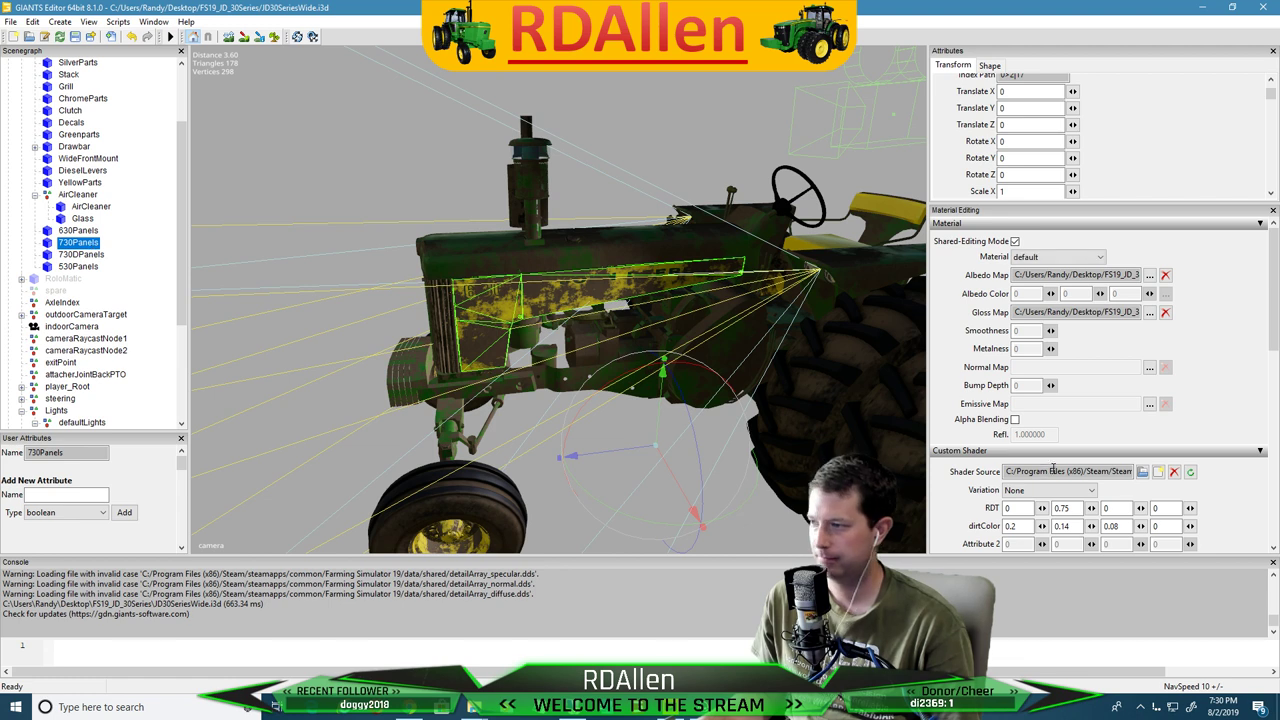
left_click_drag(1081, 473, 1190, 473)
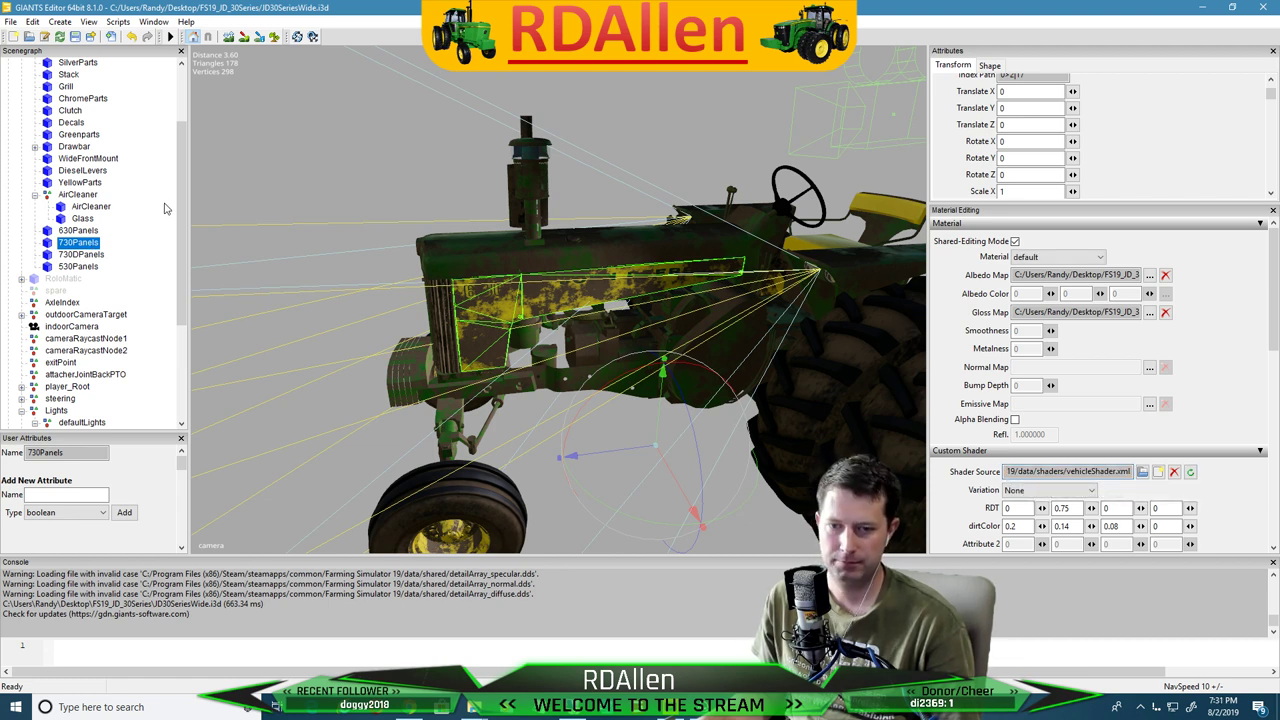
left_click(74, 267)
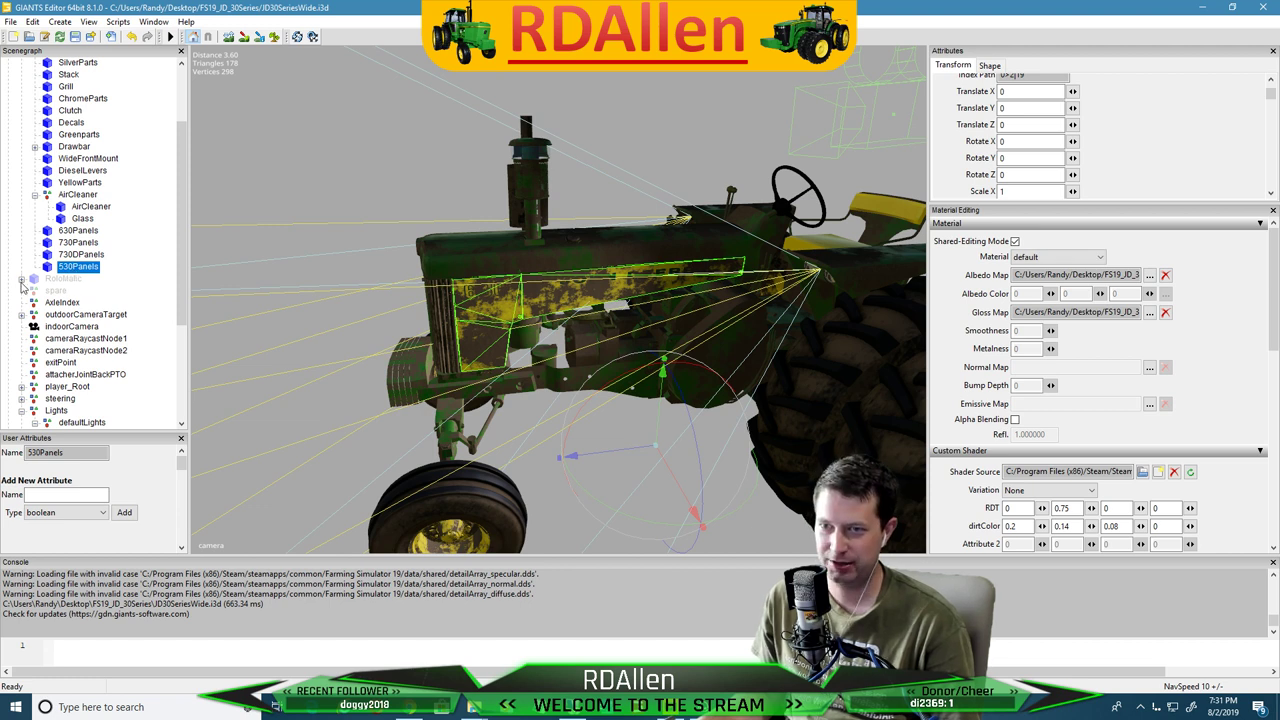
Check the full shader source path of the RoloMatic object and view its area on the tractor
left_click(44, 280)
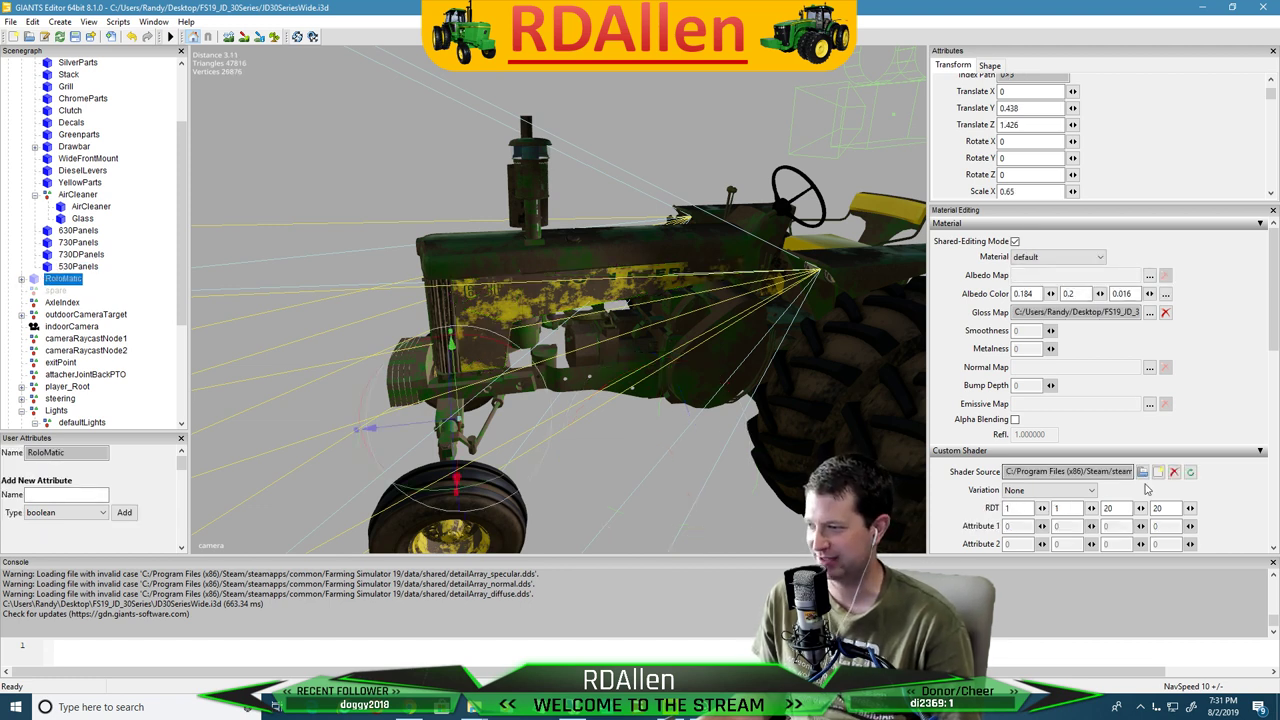
left_click(1094, 471)
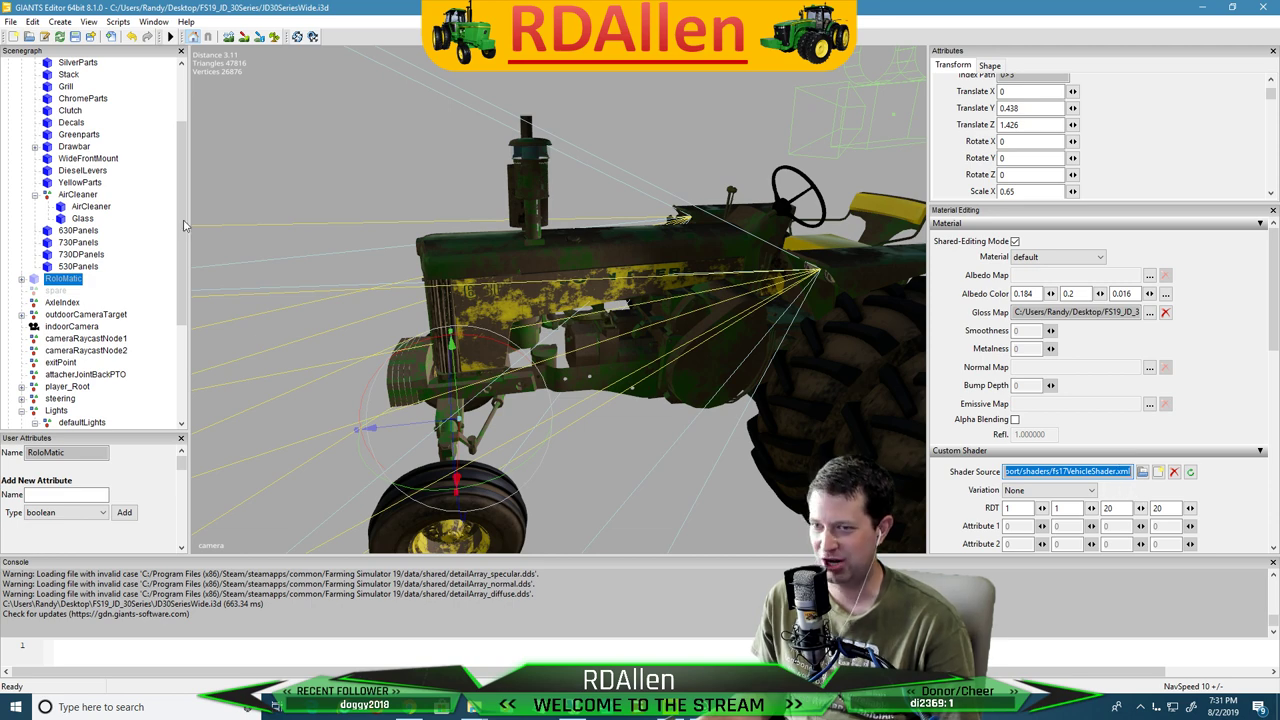
left_click(58, 284)
scroll(289, 293, "down", 3)
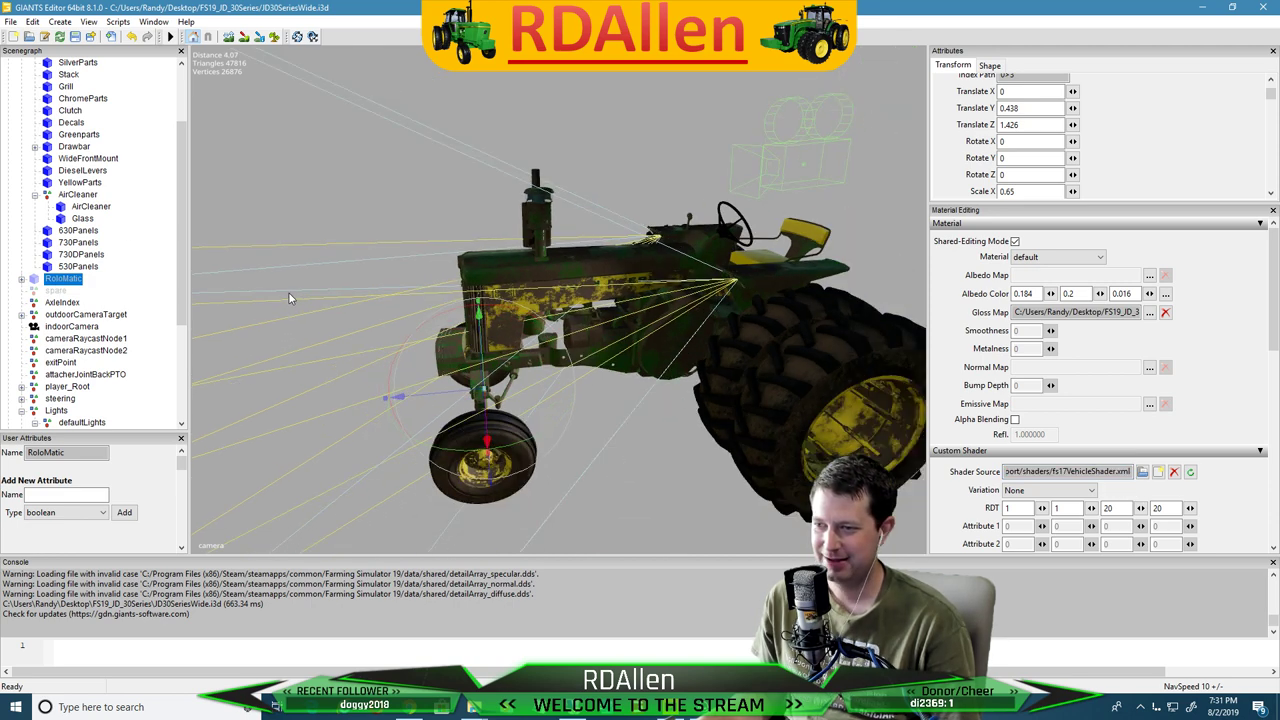
scroll(288, 288, "up", 2)
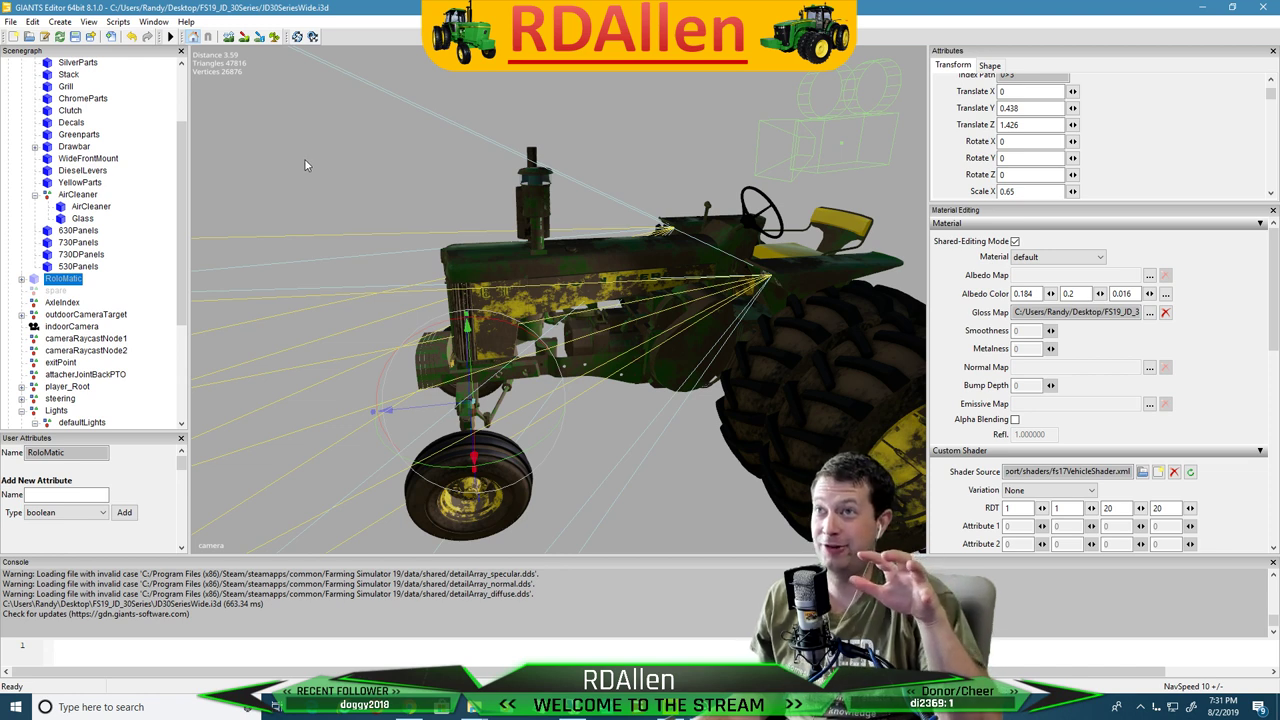
right_click(60, 283)
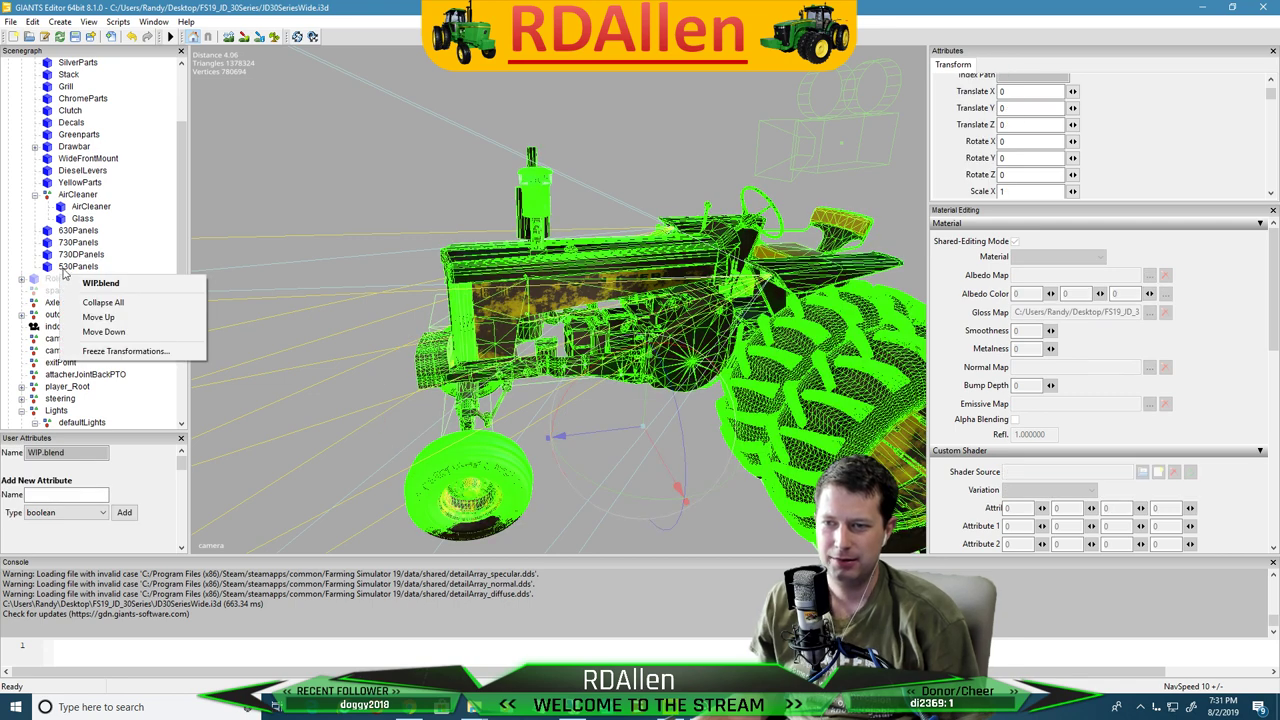
left_click(298, 120)
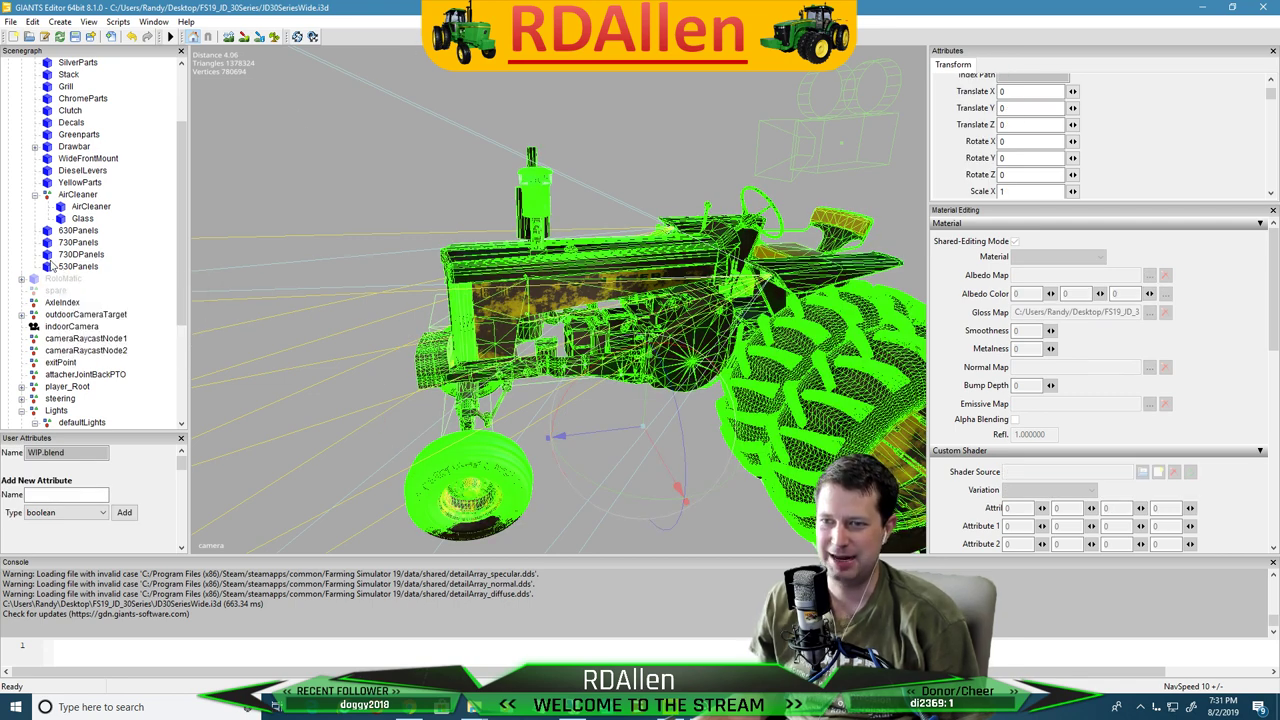
Turn on the RoloMatic object's visibility to view it on the tractor's front end, and hide it again
left_click(58, 270)
left_click(53, 281)
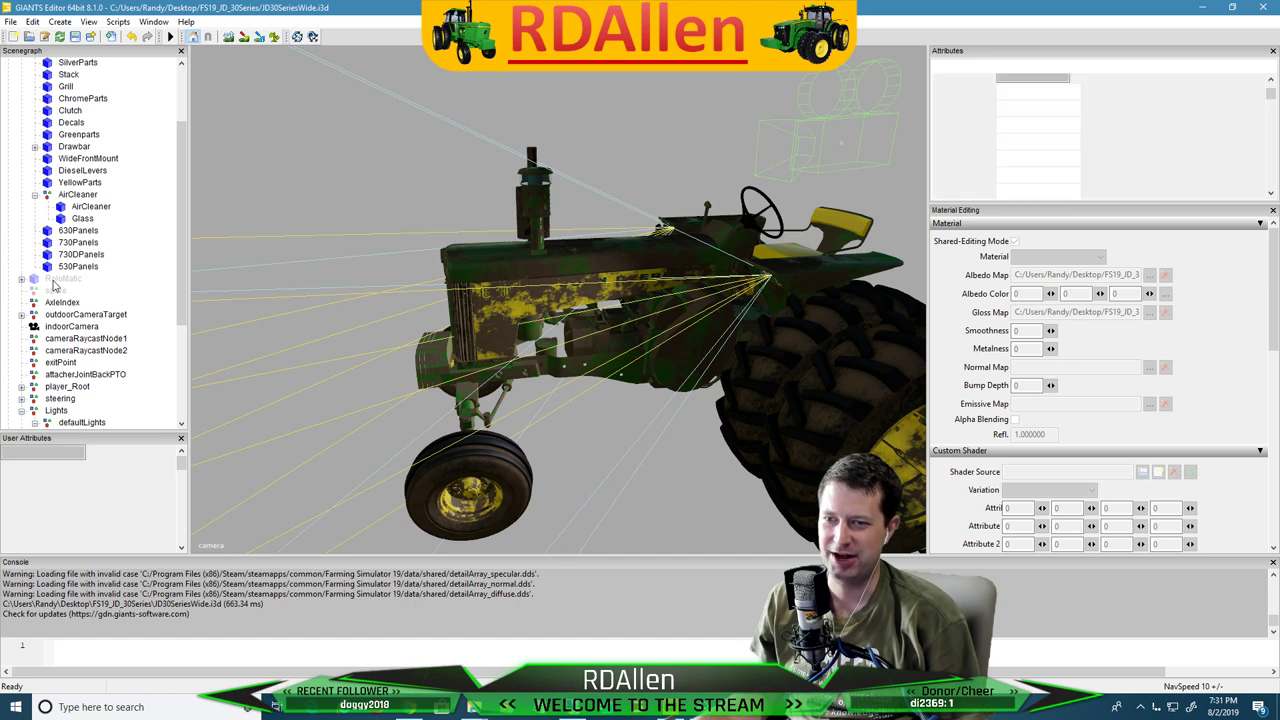
left_click(55, 282)
scroll(1070, 140, "up", 1)
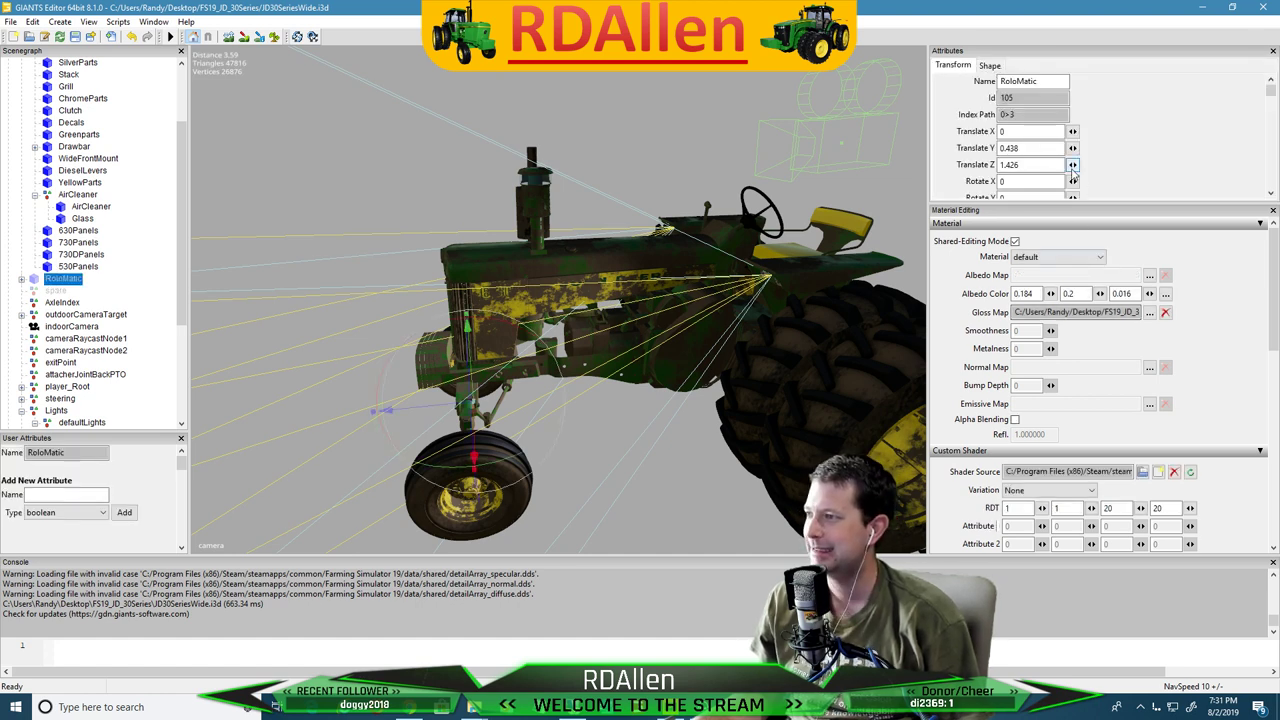
scroll(1072, 125, "down", 3)
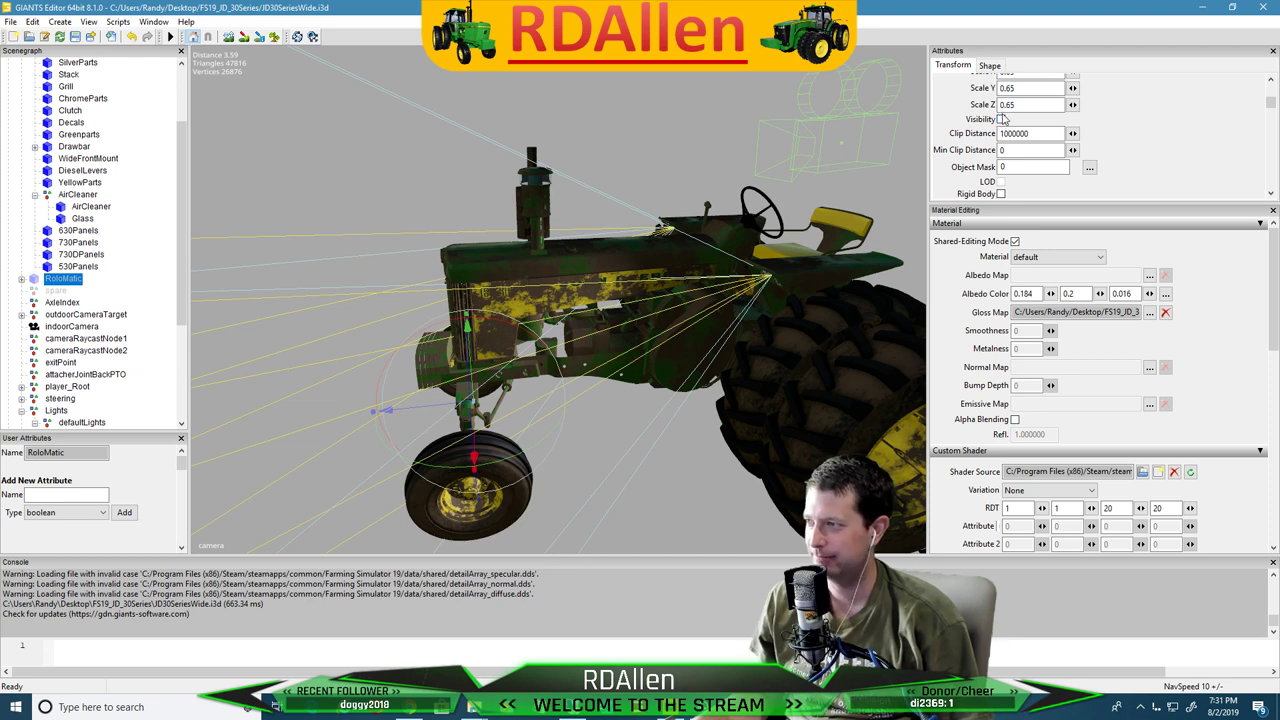
left_click(1001, 120)
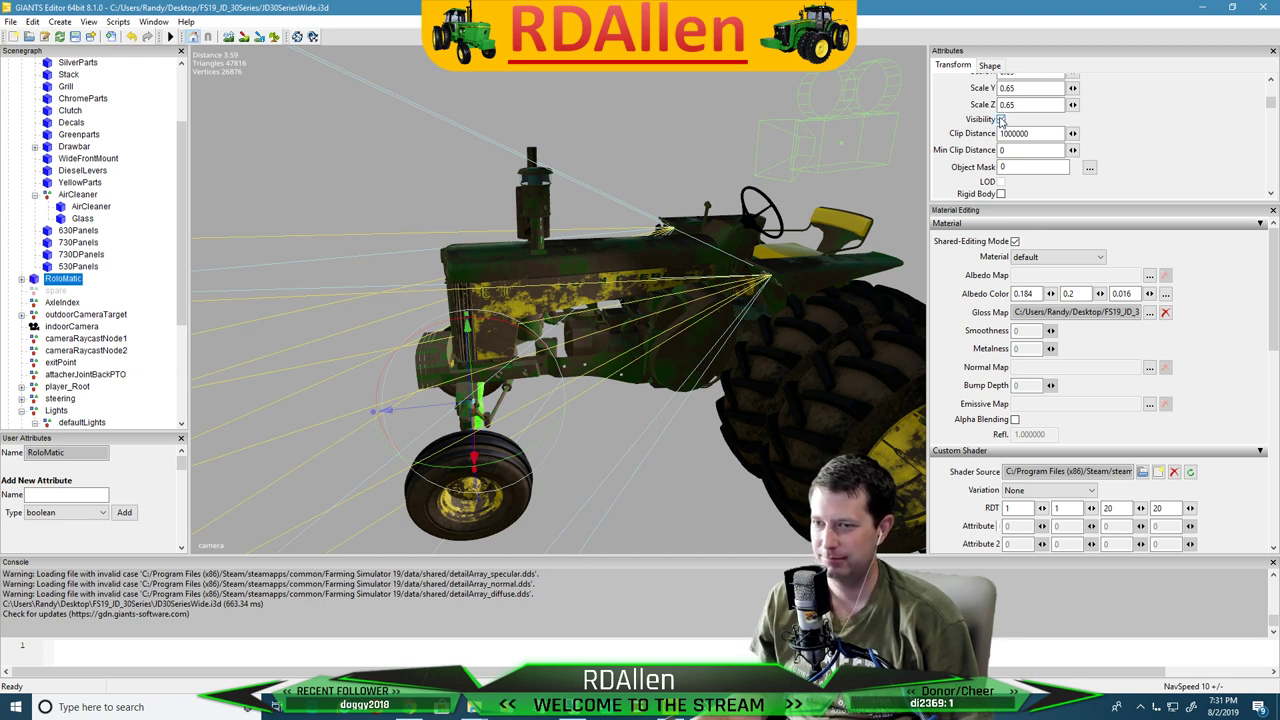
left_click(1001, 119)
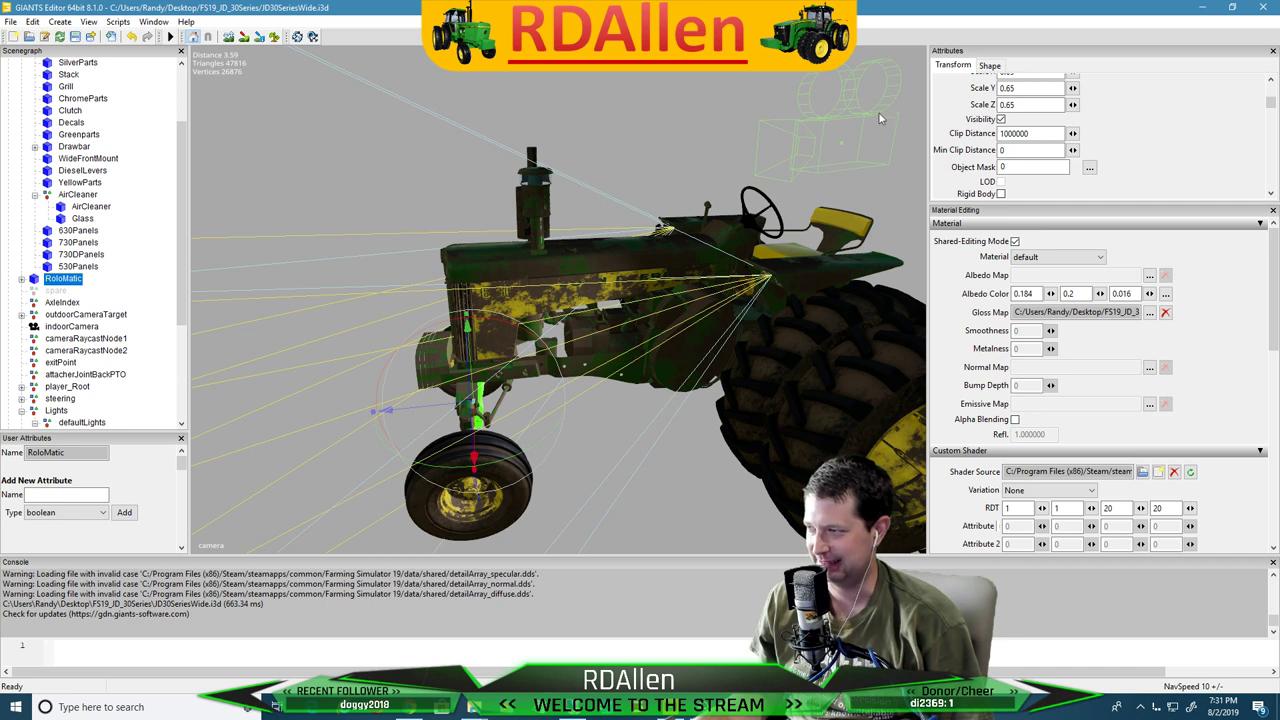
left_click(1001, 119)
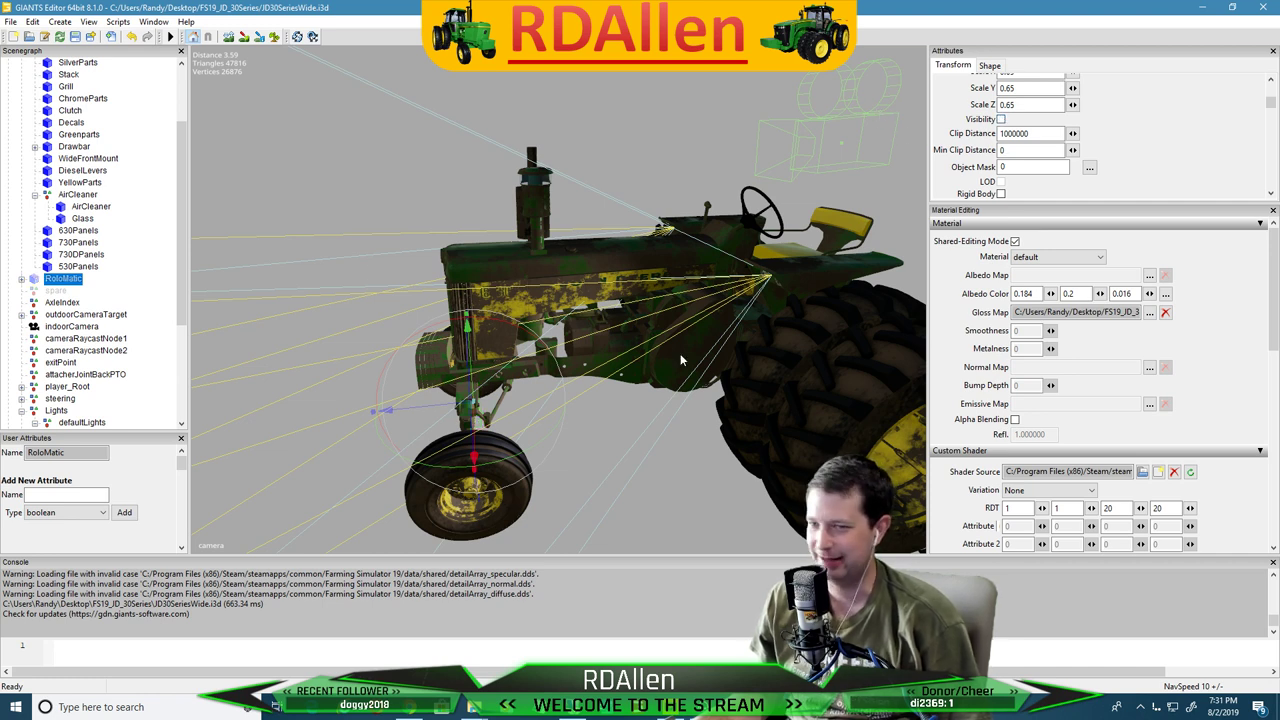
Assign vehicleShader from Farming Simulator 19's data/shaders folder as the RoloMatic material's custom shader
left_click(1158, 472)
scroll(240, 180, "down", 5)
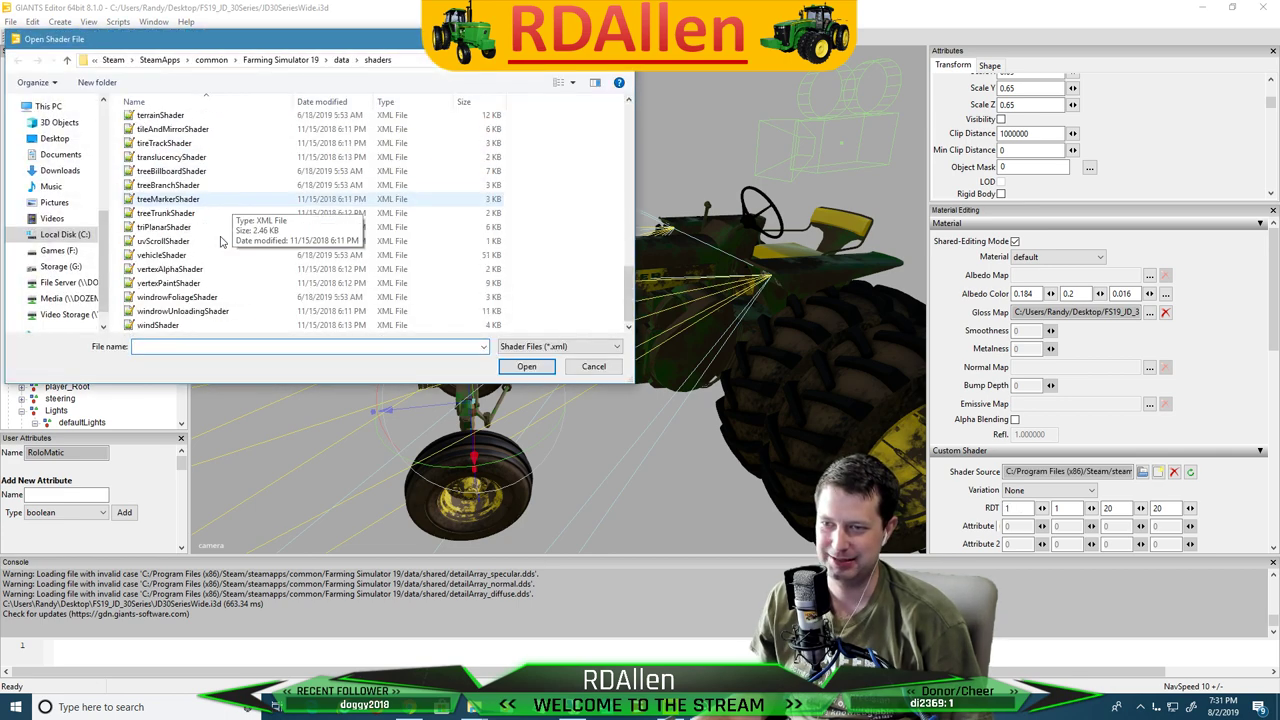
left_click(168, 283)
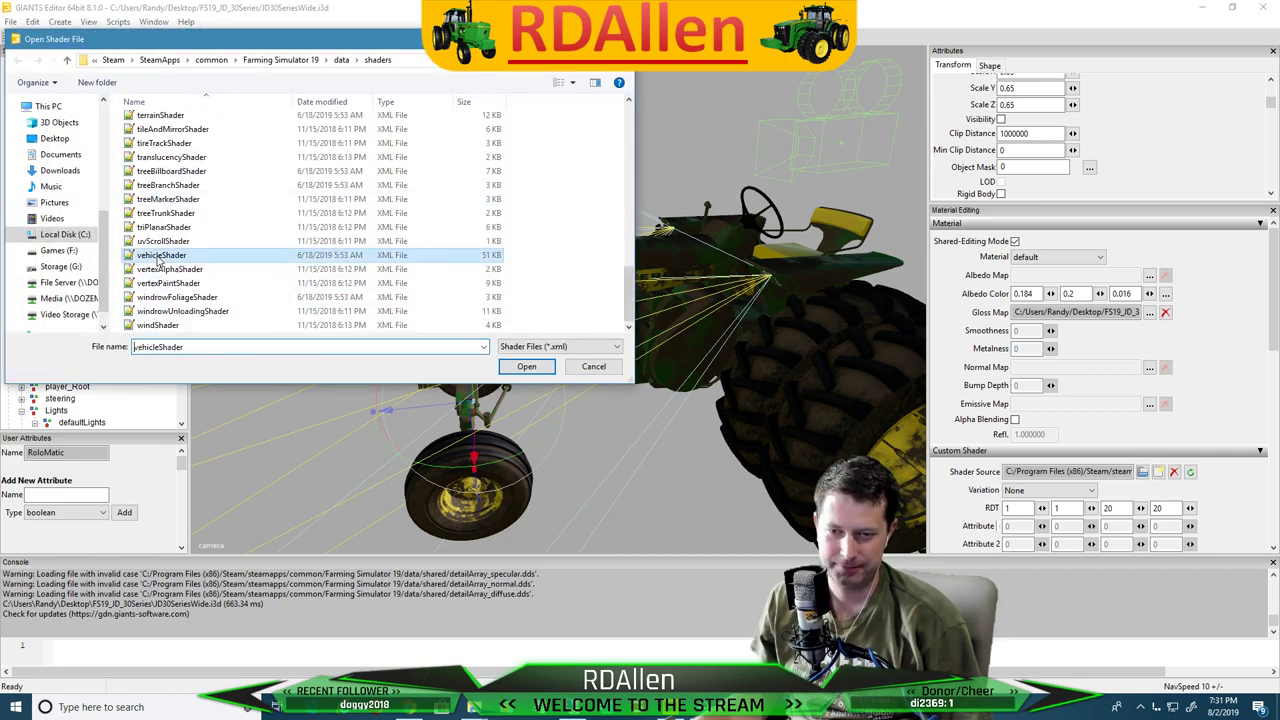
left_click(526, 366)
Set the first two RDT values of the RoloMatic shader to 0 and 0.75
left_click_drag(1025, 508, 988, 508)
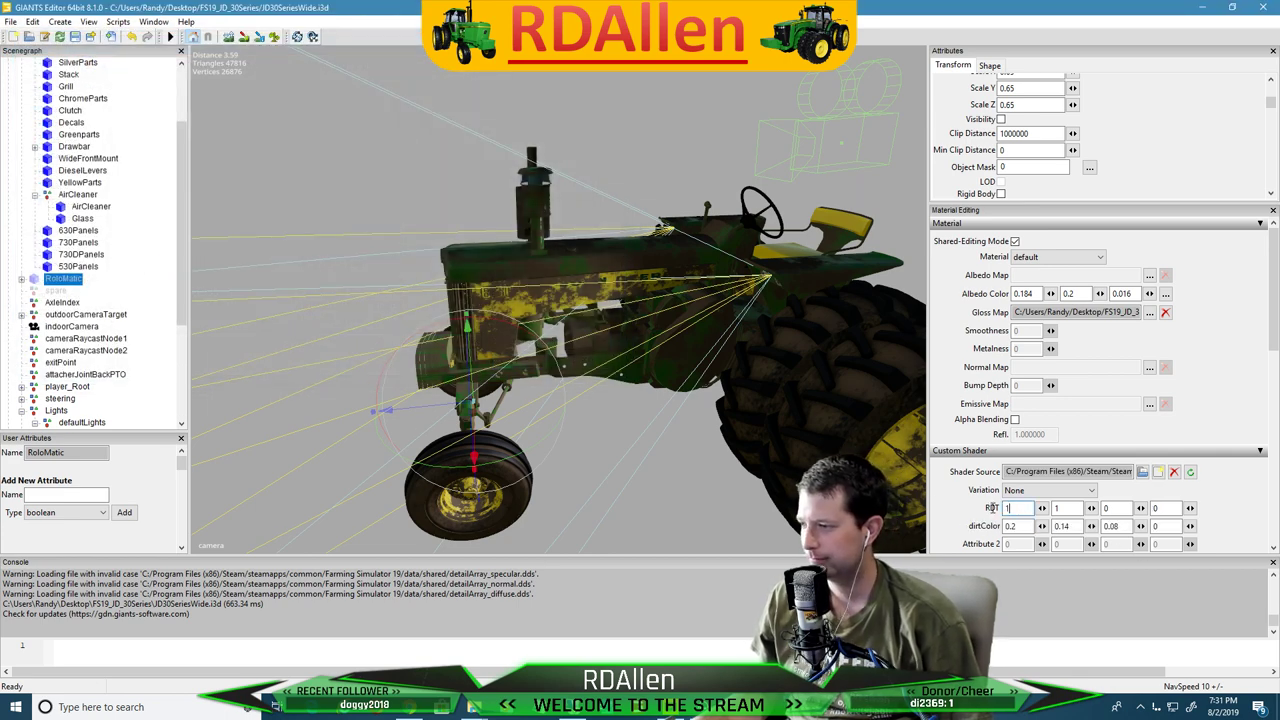
type("0")
key("Tab")
type(".7")
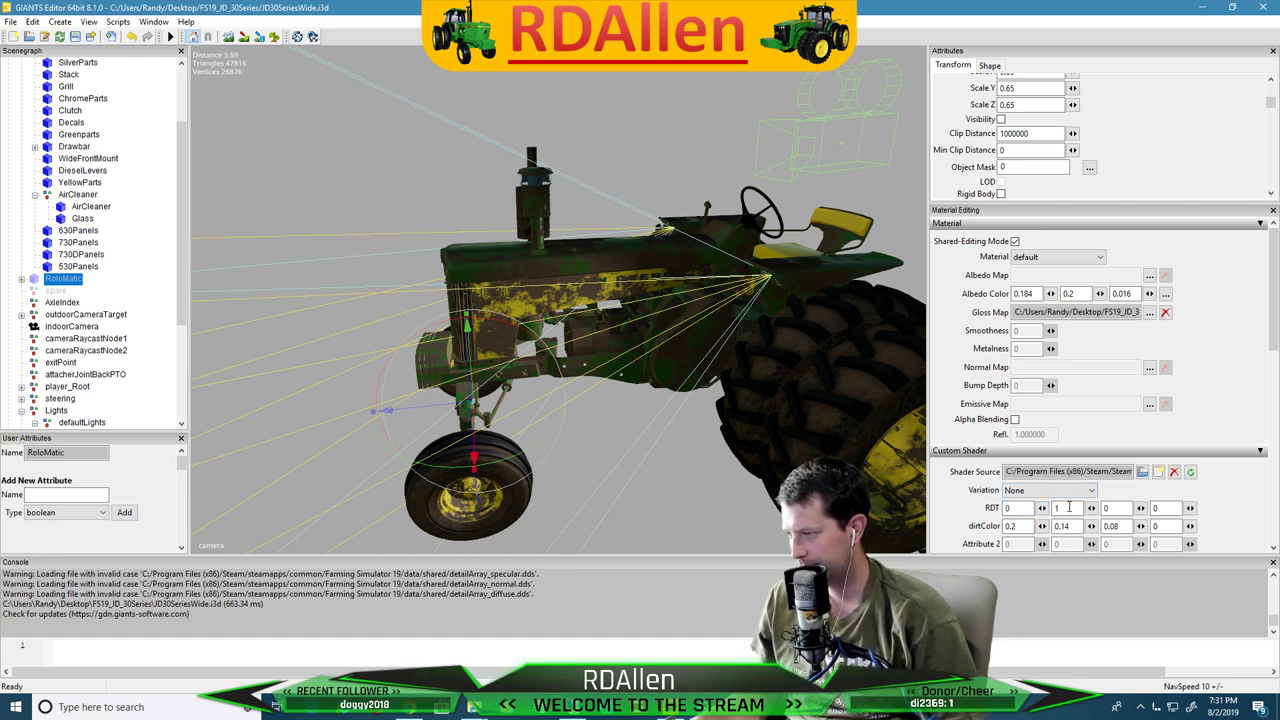
type("5")
left_click(1019, 508)
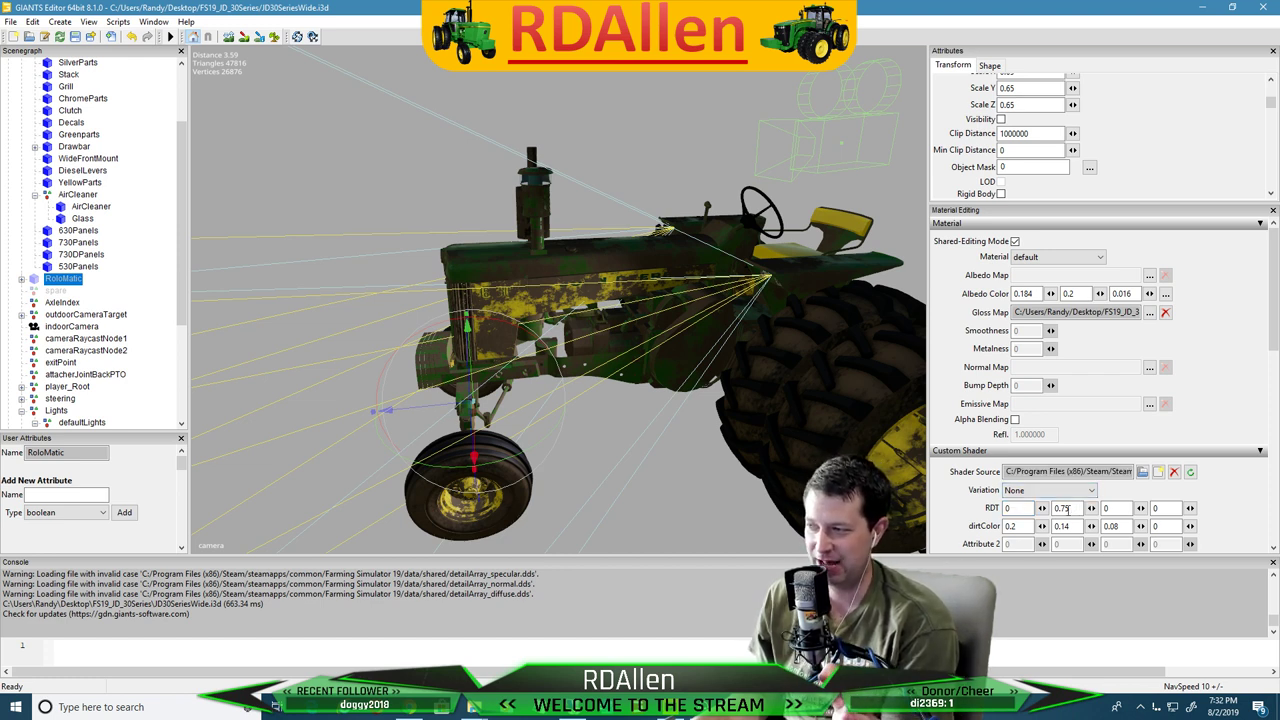
left_click_drag(1077, 508, 1054, 508)
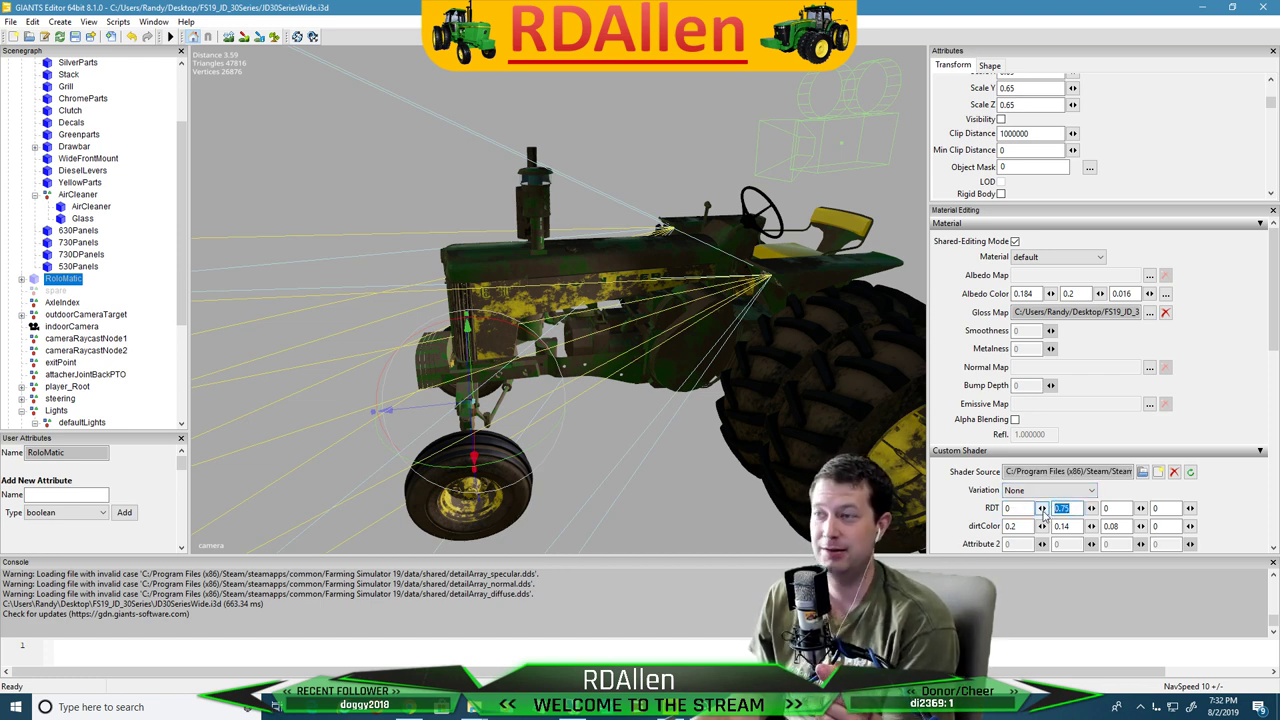
left_click(1006, 508)
left_click_drag(1005, 509, 1028, 511)
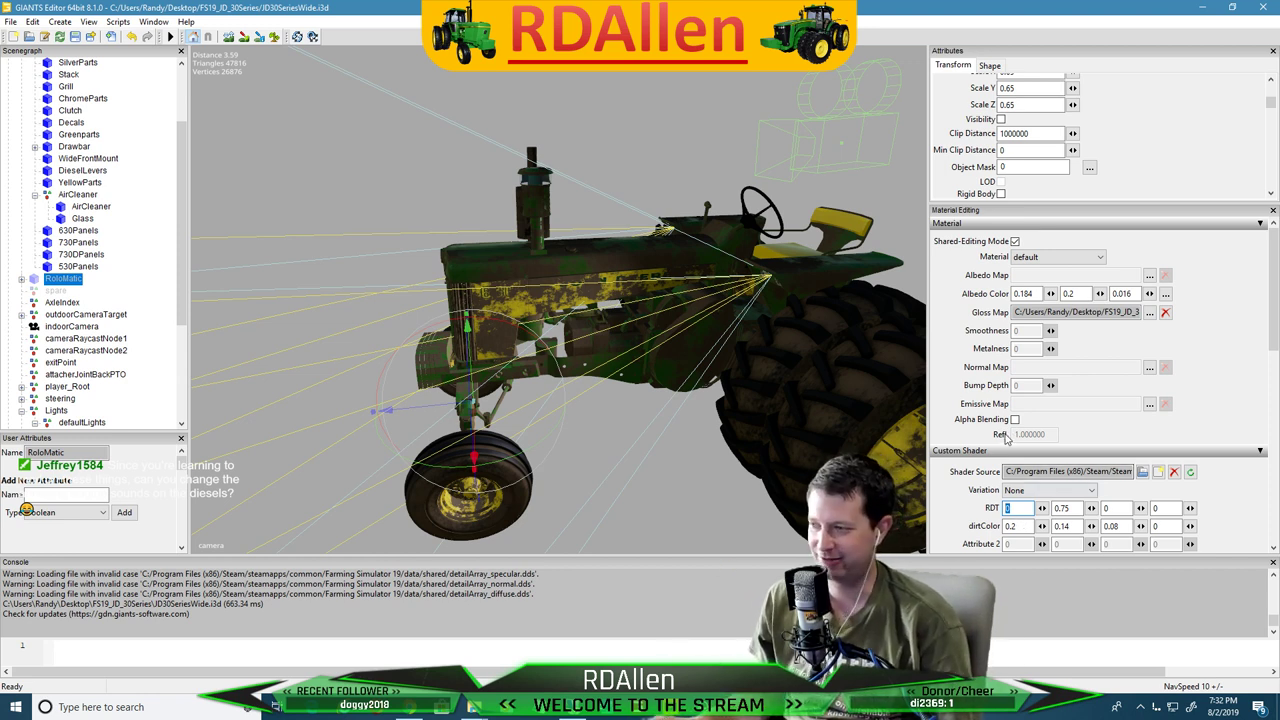
key("Return")
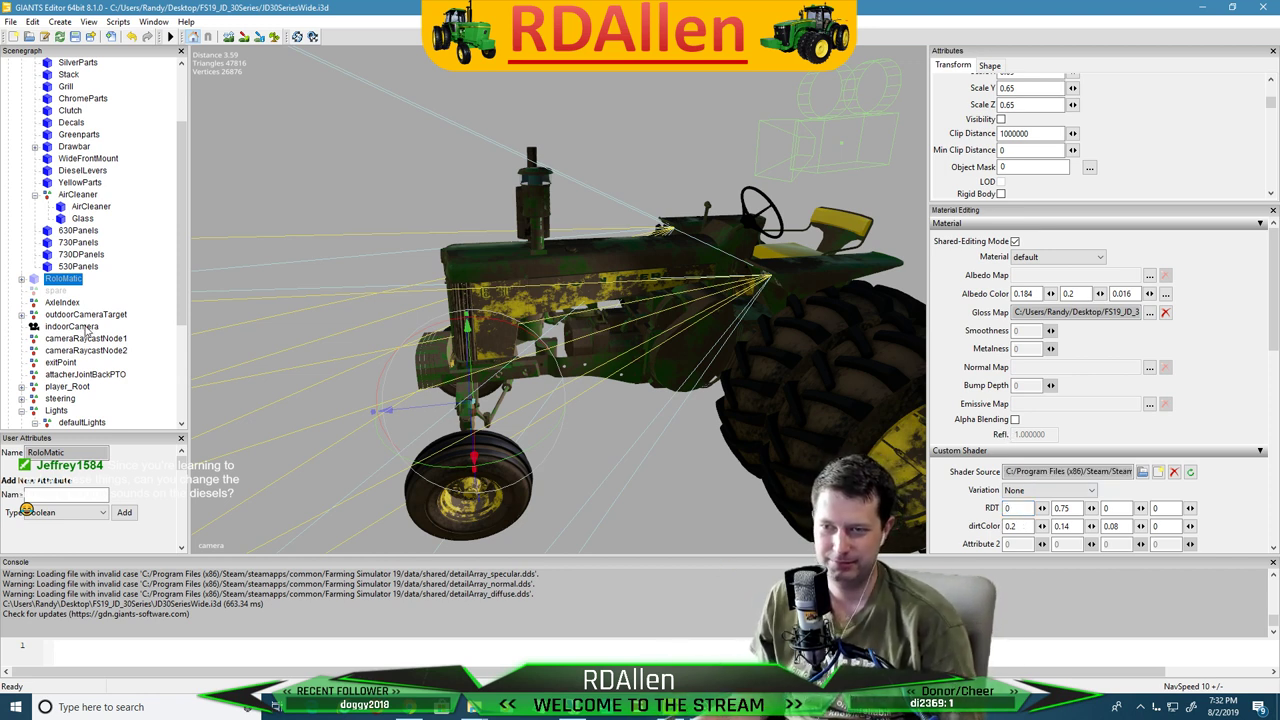
Expand the player_Root and steering groups, and check the full albedo map path of the steeringWheel's Parts material
left_click(66, 304)
scroll(72, 297, "down", 1)
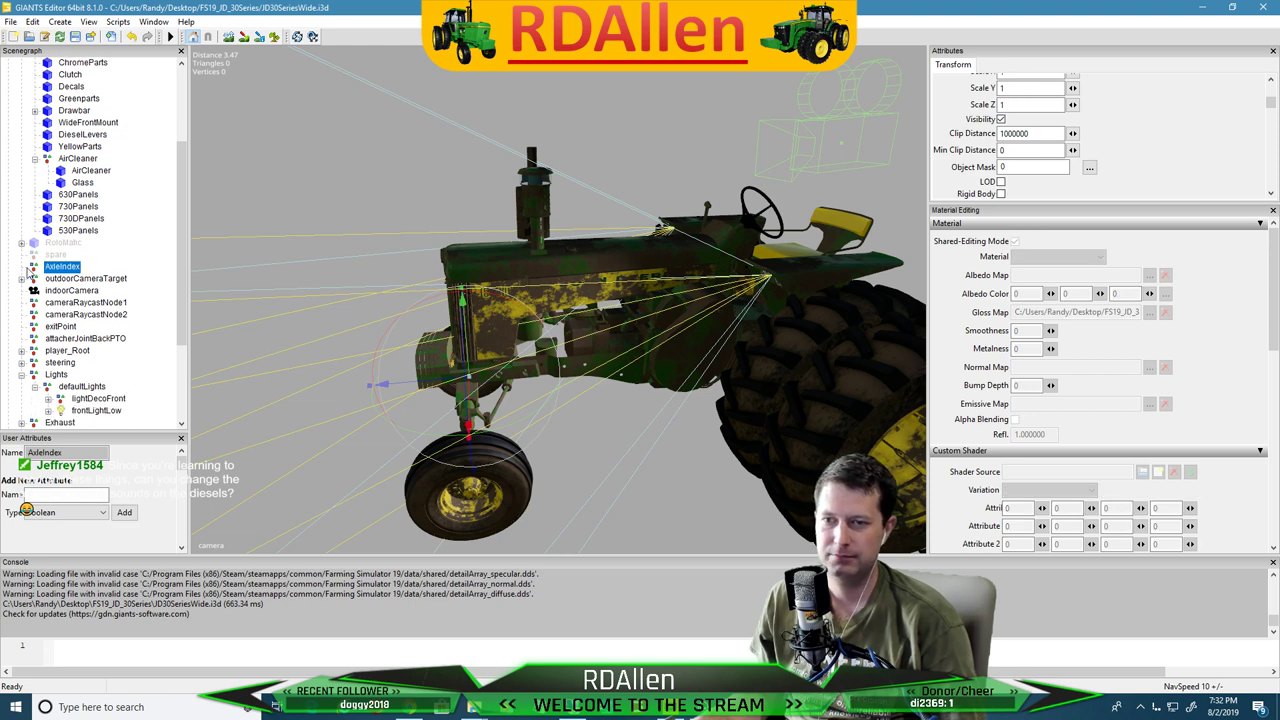
left_click(18, 279)
scroll(57, 277, "down", 1)
scroll(28, 304, "down", 1)
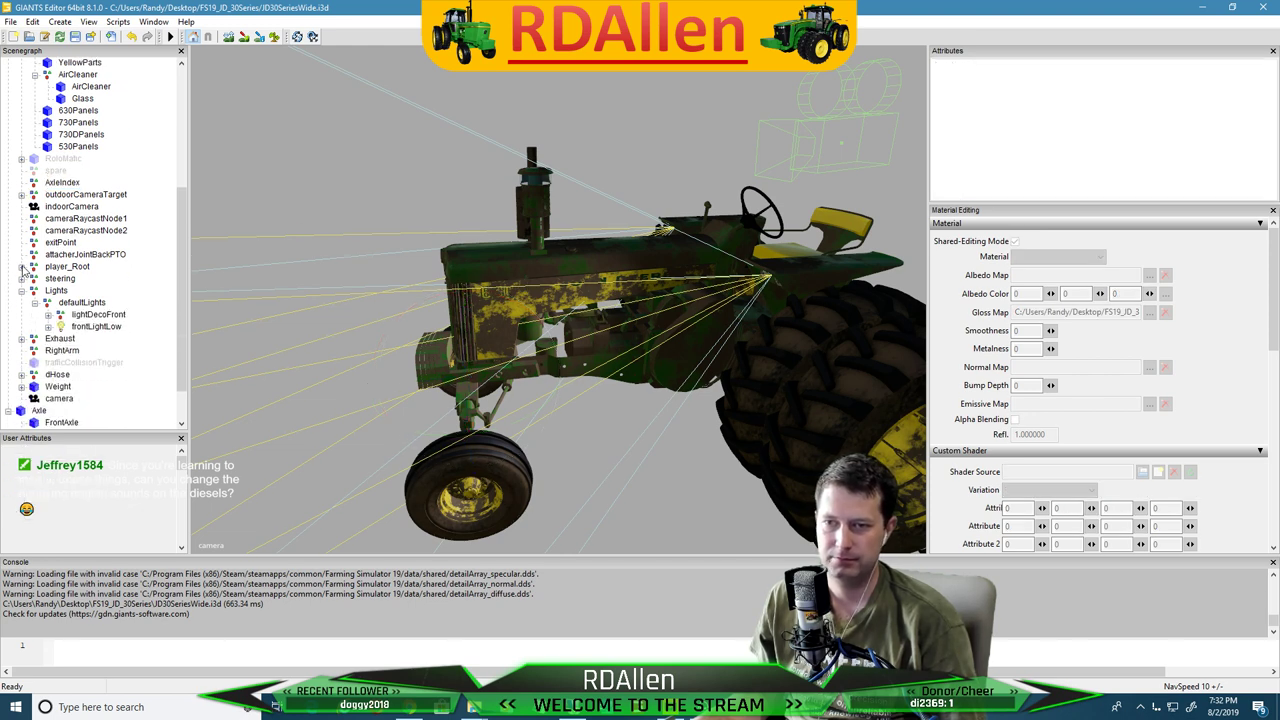
left_click(22, 267)
scroll(24, 268, "down", 2)
left_click(22, 256)
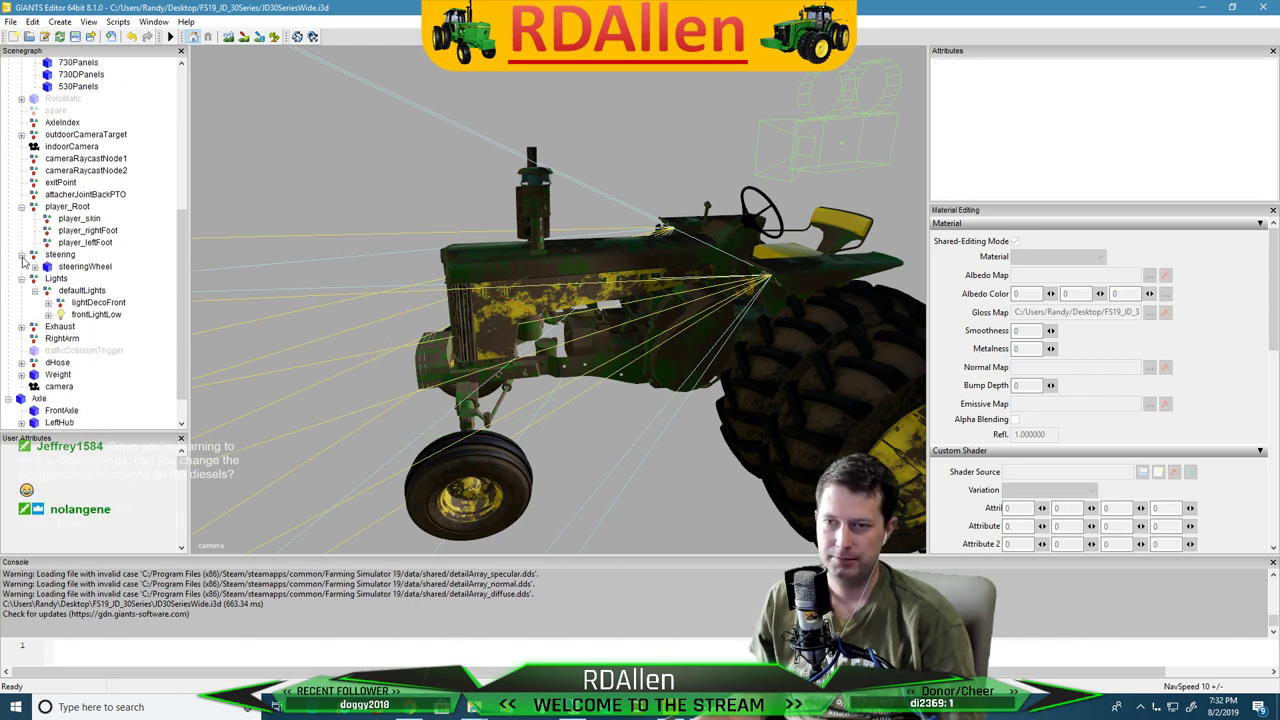
left_click(68, 268)
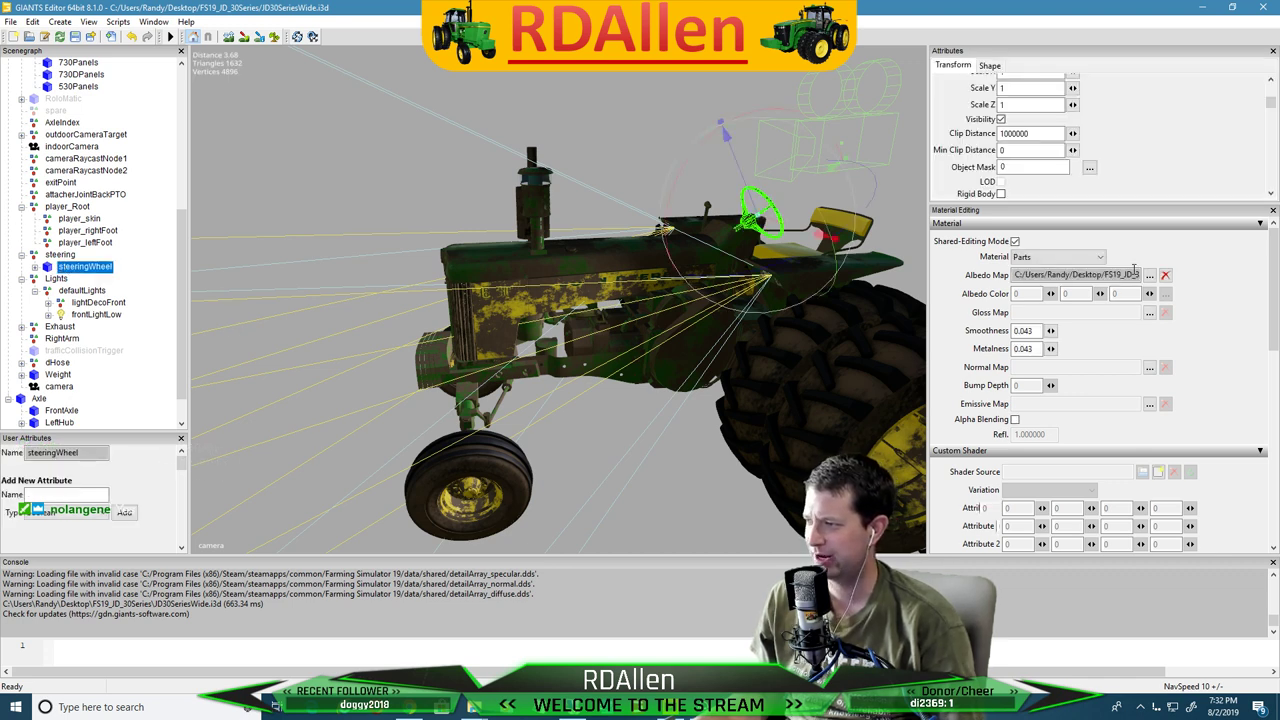
triple_click(1134, 272)
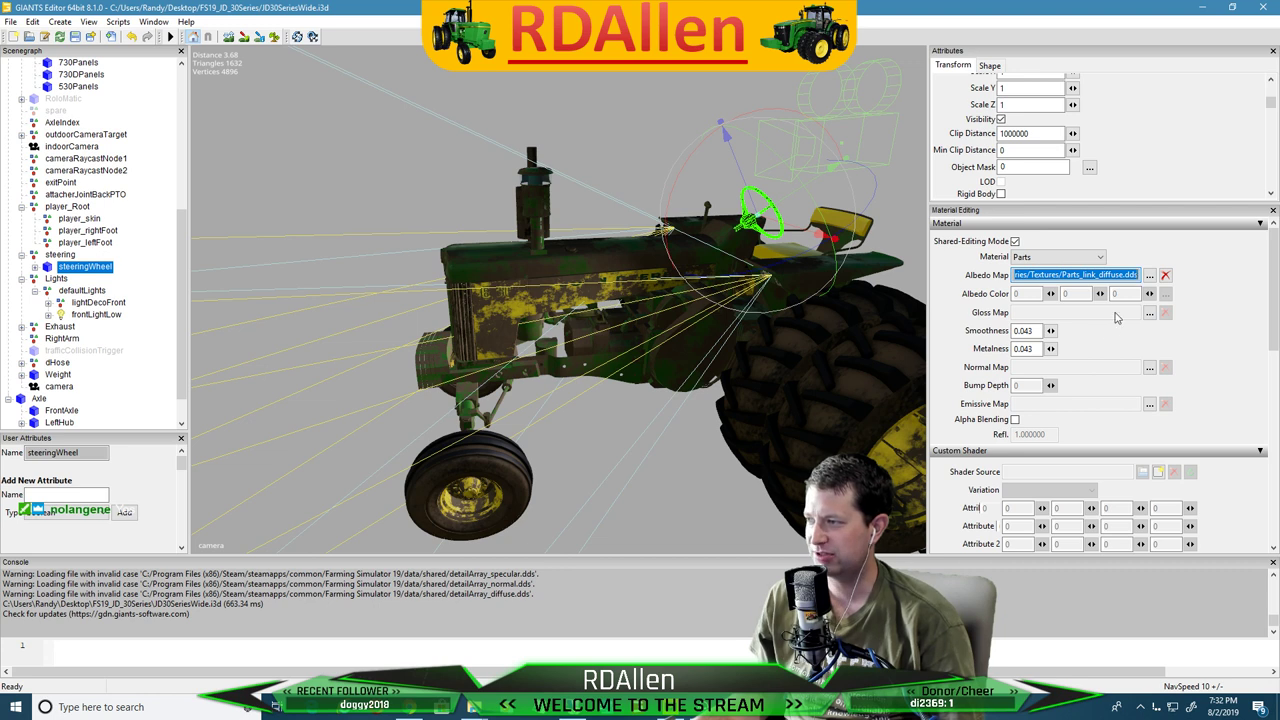
Switch to File Explorer, look up the Parts_link_diffuse texture in the mod's Textures folder, and return to GIANTS Editor
left_click(473, 706)
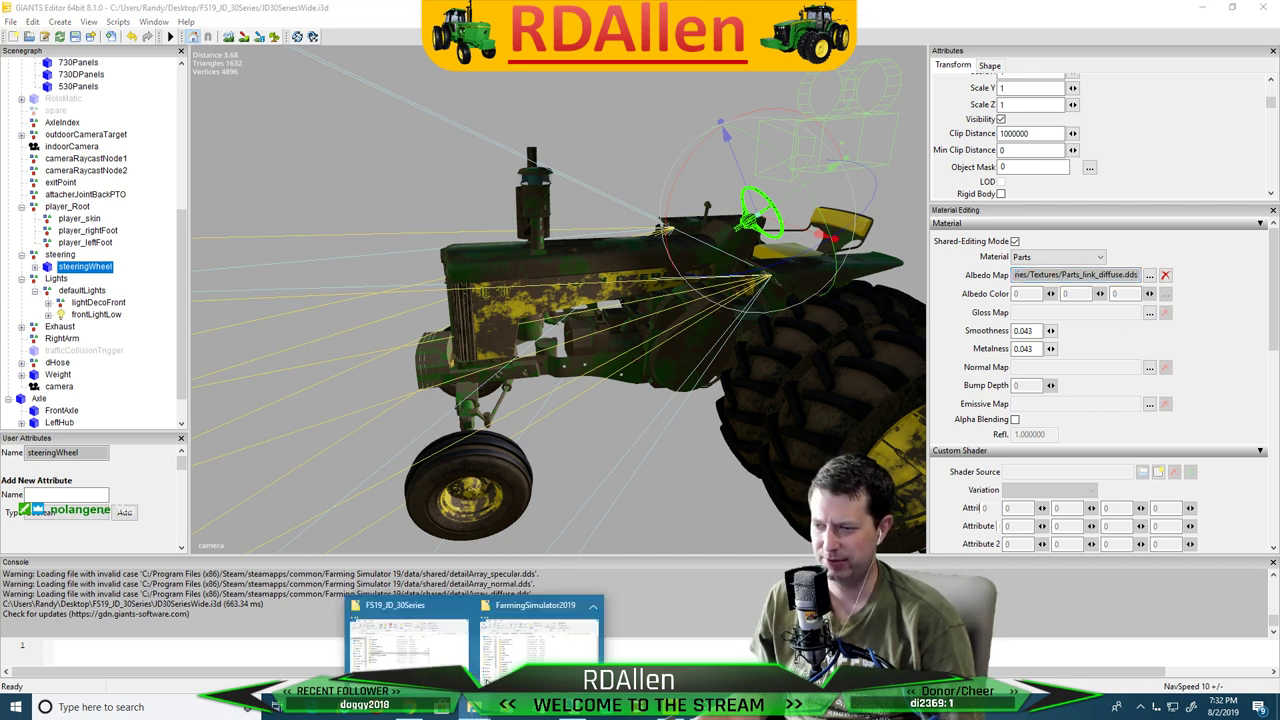
left_click(378, 660)
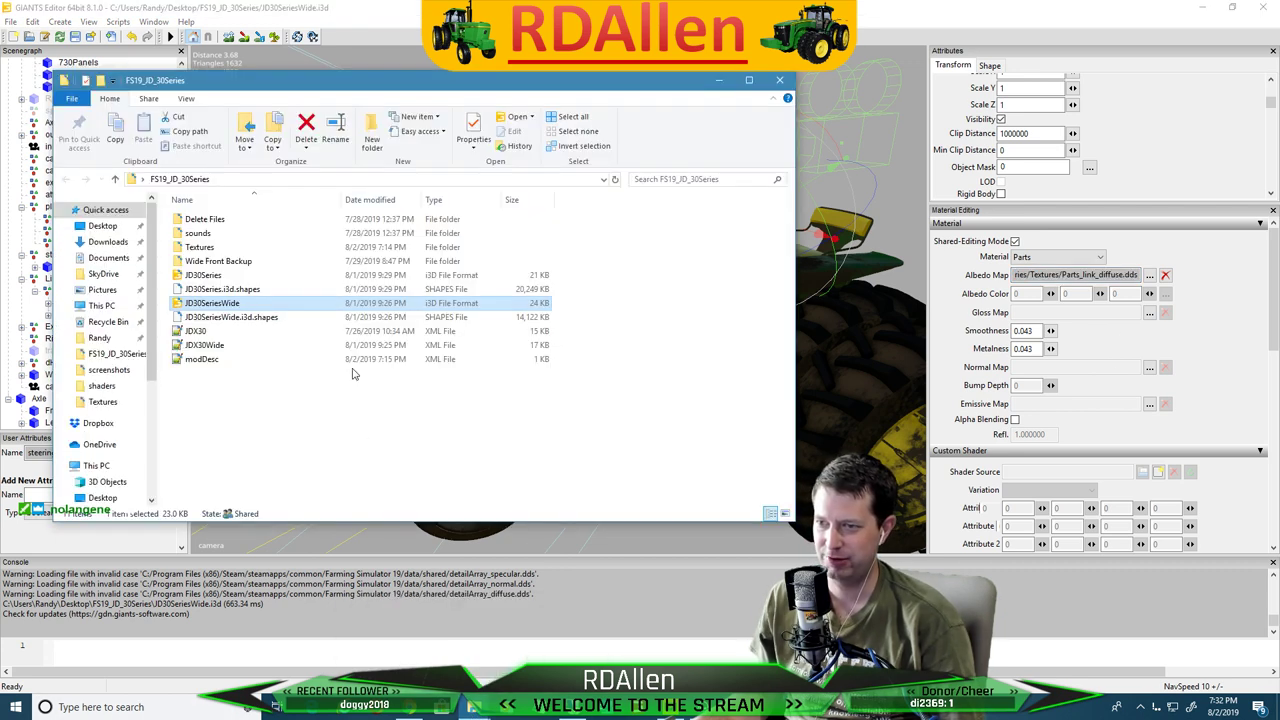
left_click(201, 248)
double_click(203, 250)
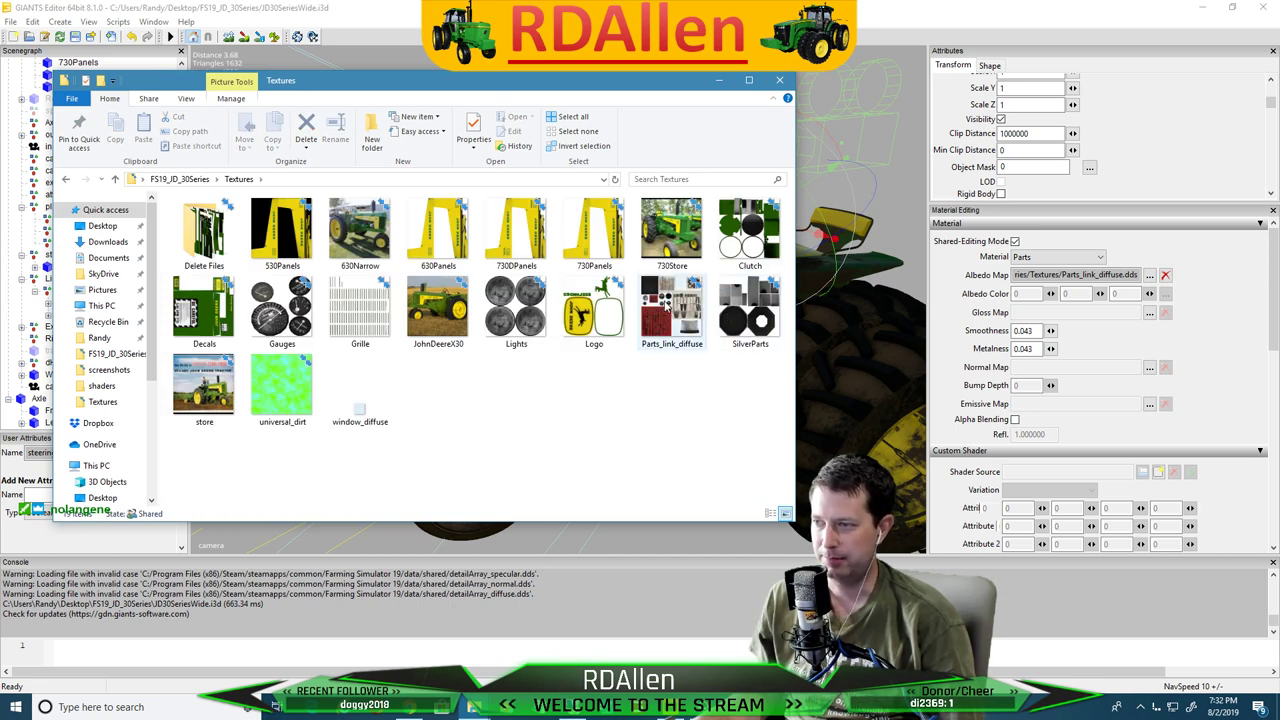
left_click(719, 80)
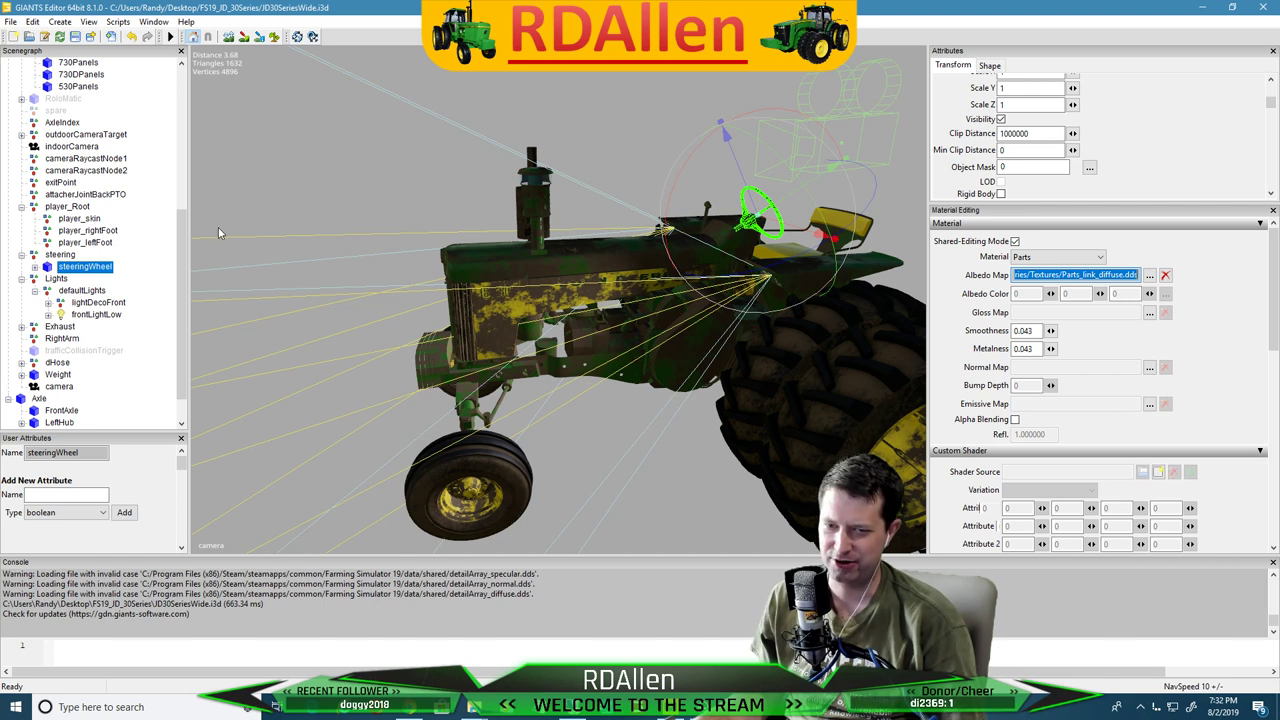
Review the materials and shader settings of the Weight and FrontAxle objects, and select LeftHub
left_click(21, 257)
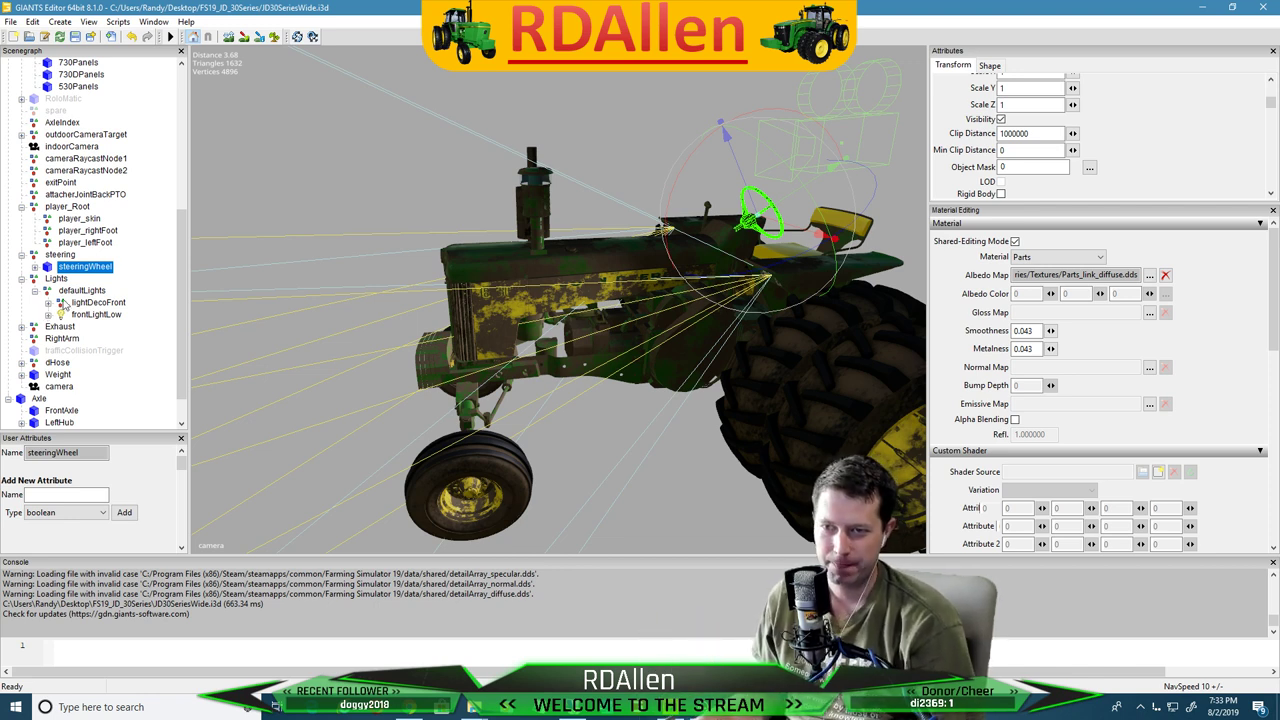
scroll(177, 299, "down", 1)
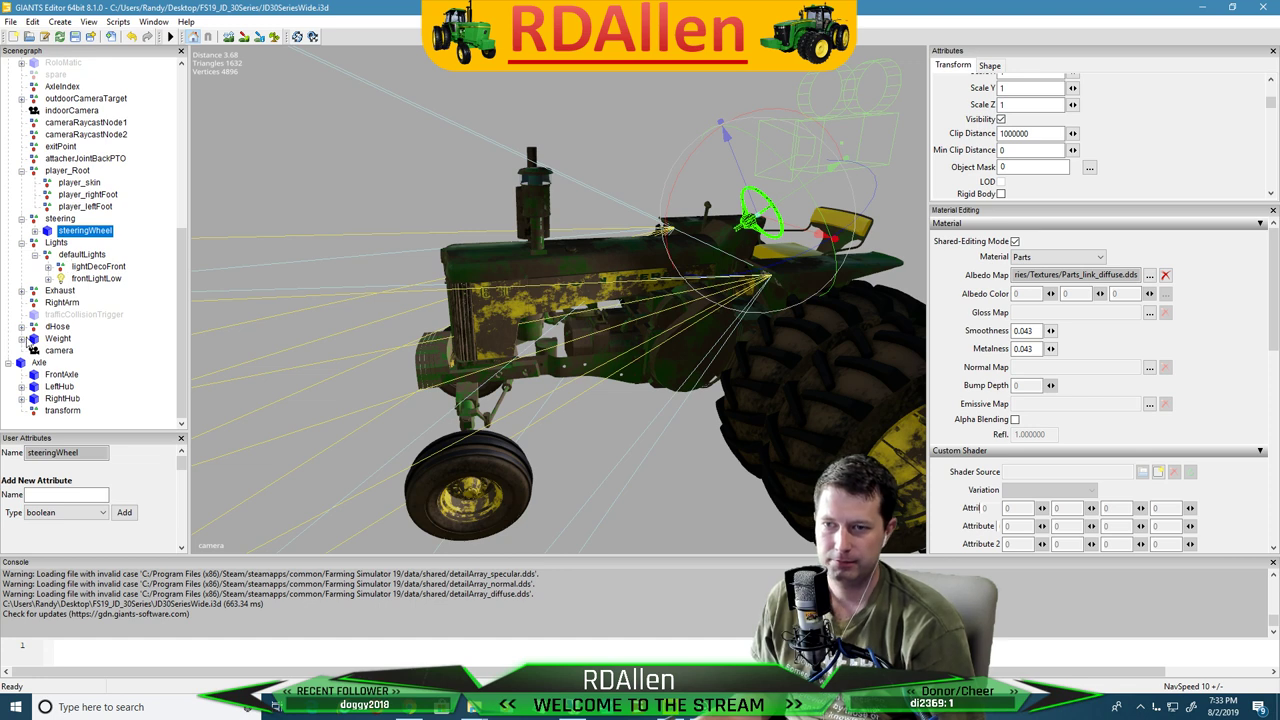
left_click(27, 342)
left_click(58, 339)
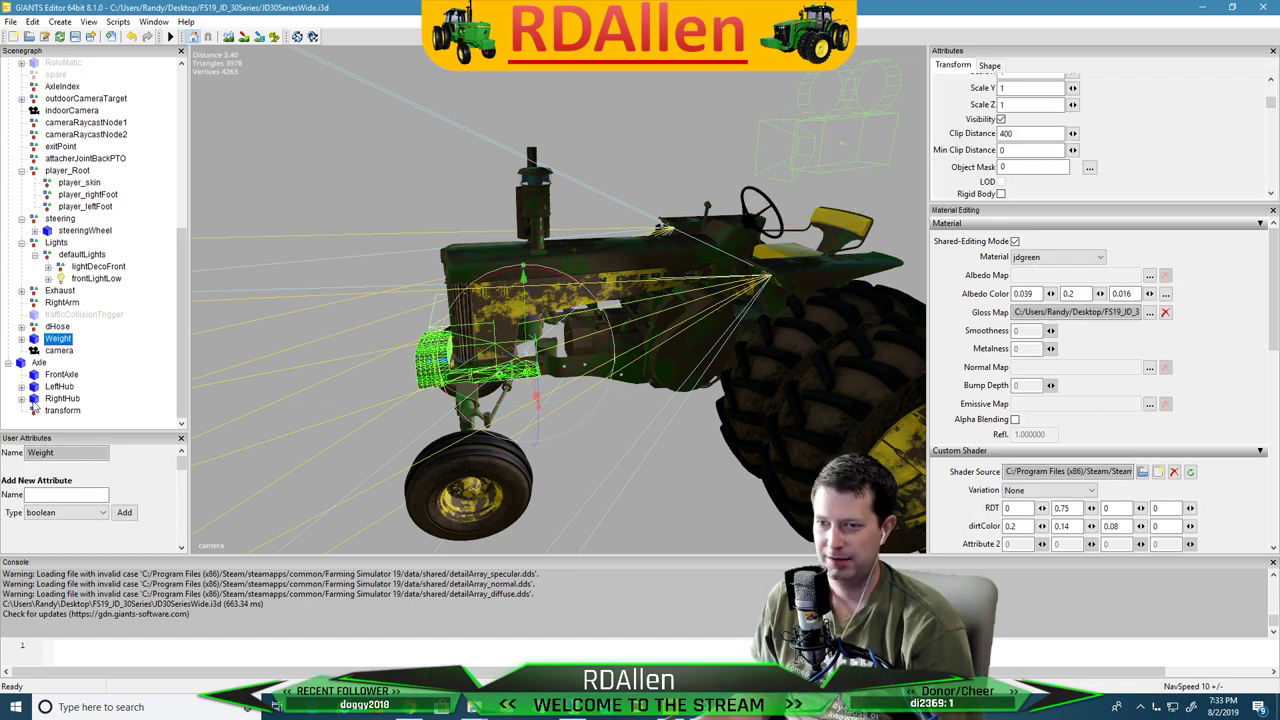
left_click(60, 375)
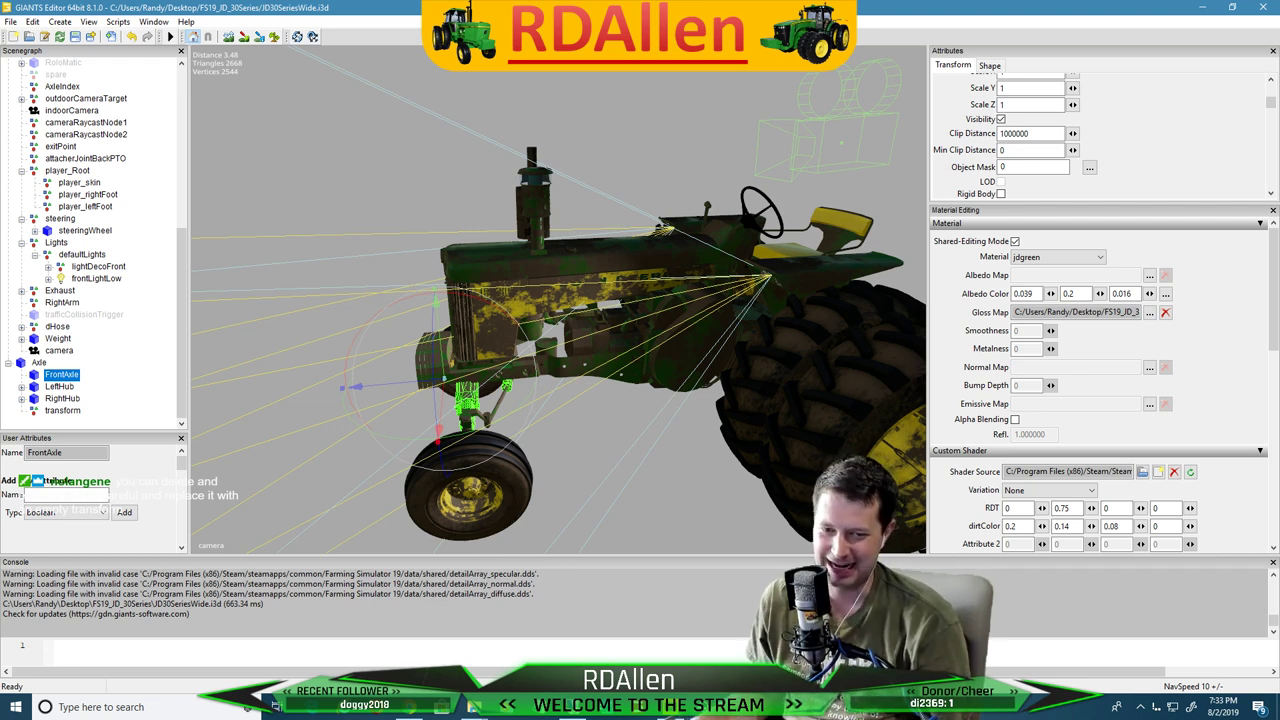
left_click(57, 387)
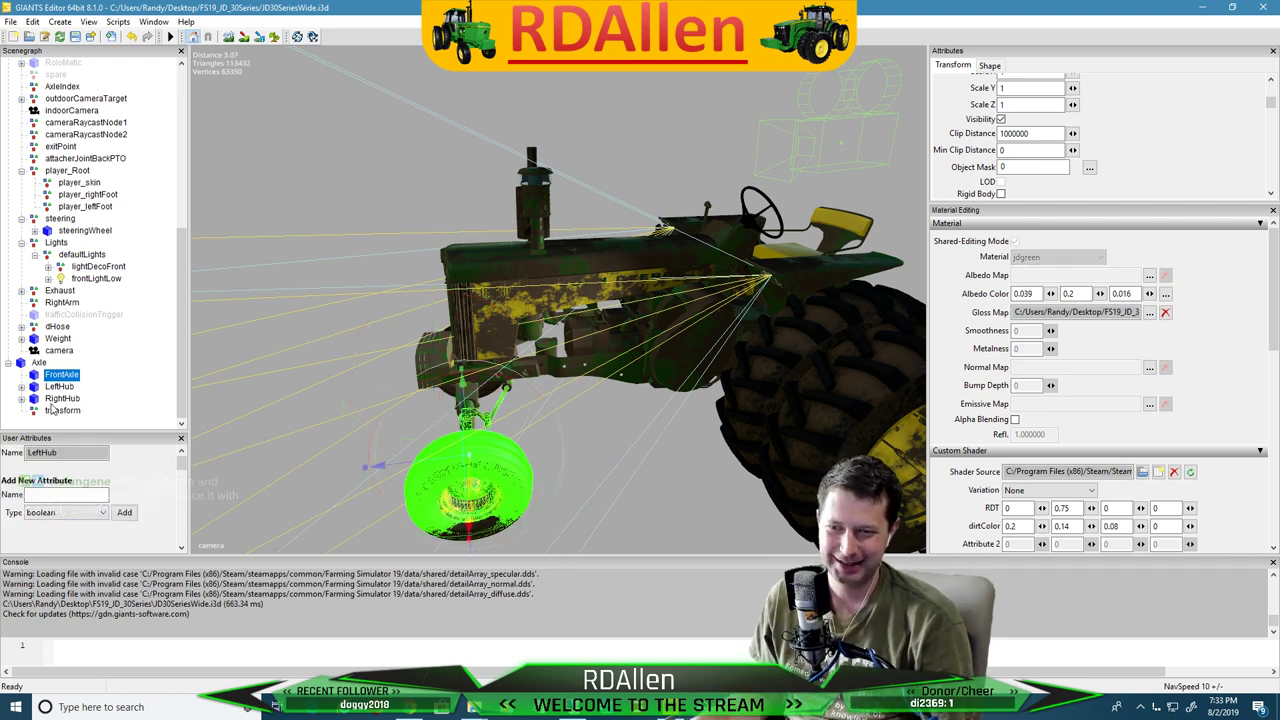
Recheck the material and shader settings of the Decals and Greenparts objects under Tractor
scroll(117, 175, "up", 7)
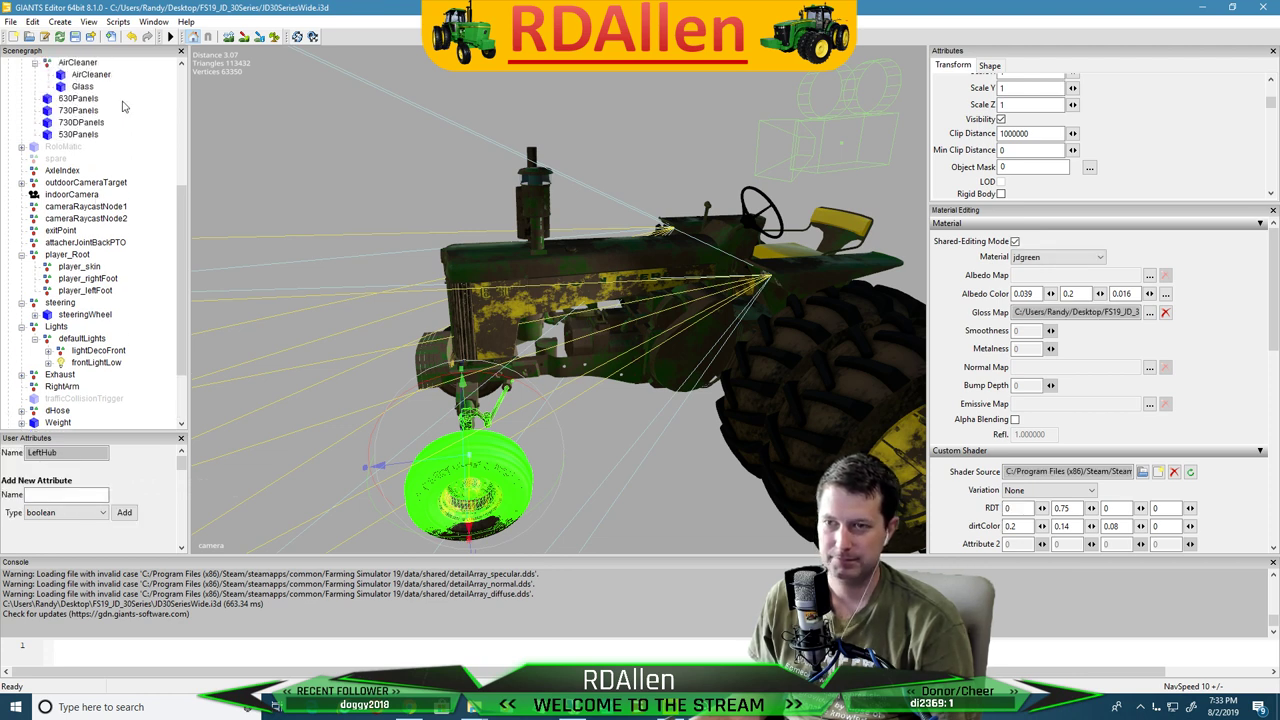
scroll(117, 175, "up", 2)
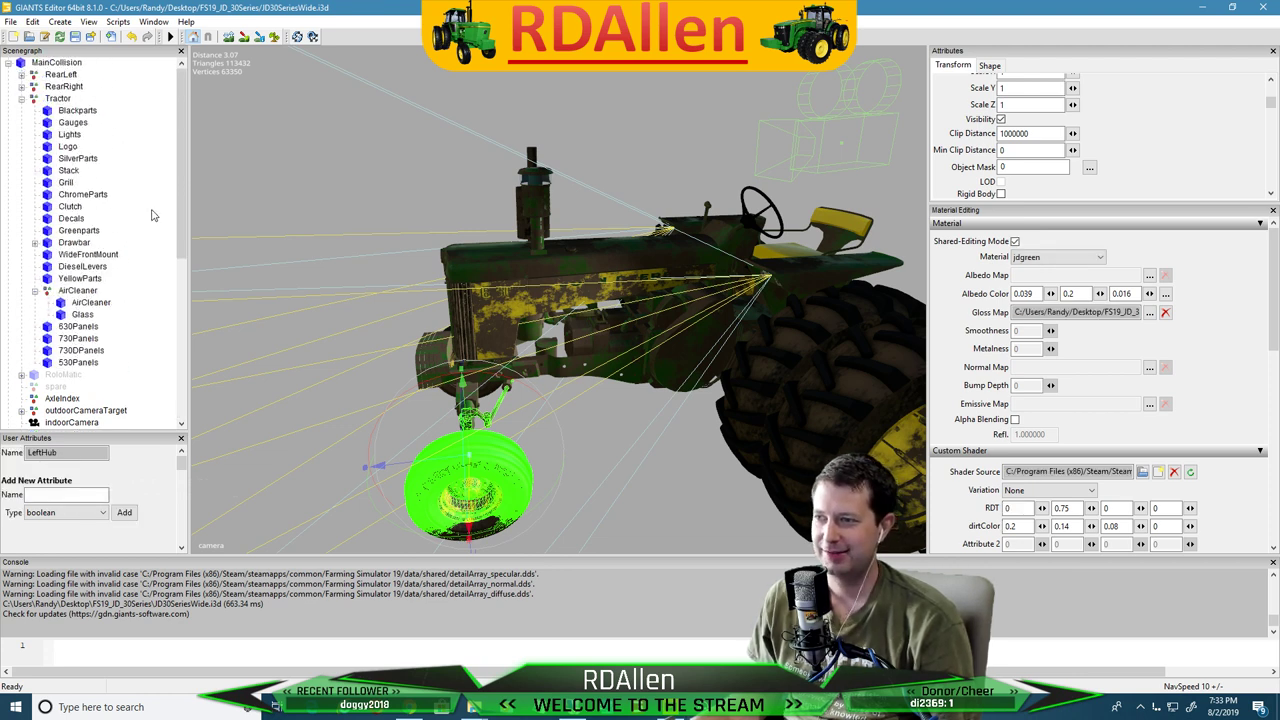
left_click(69, 219)
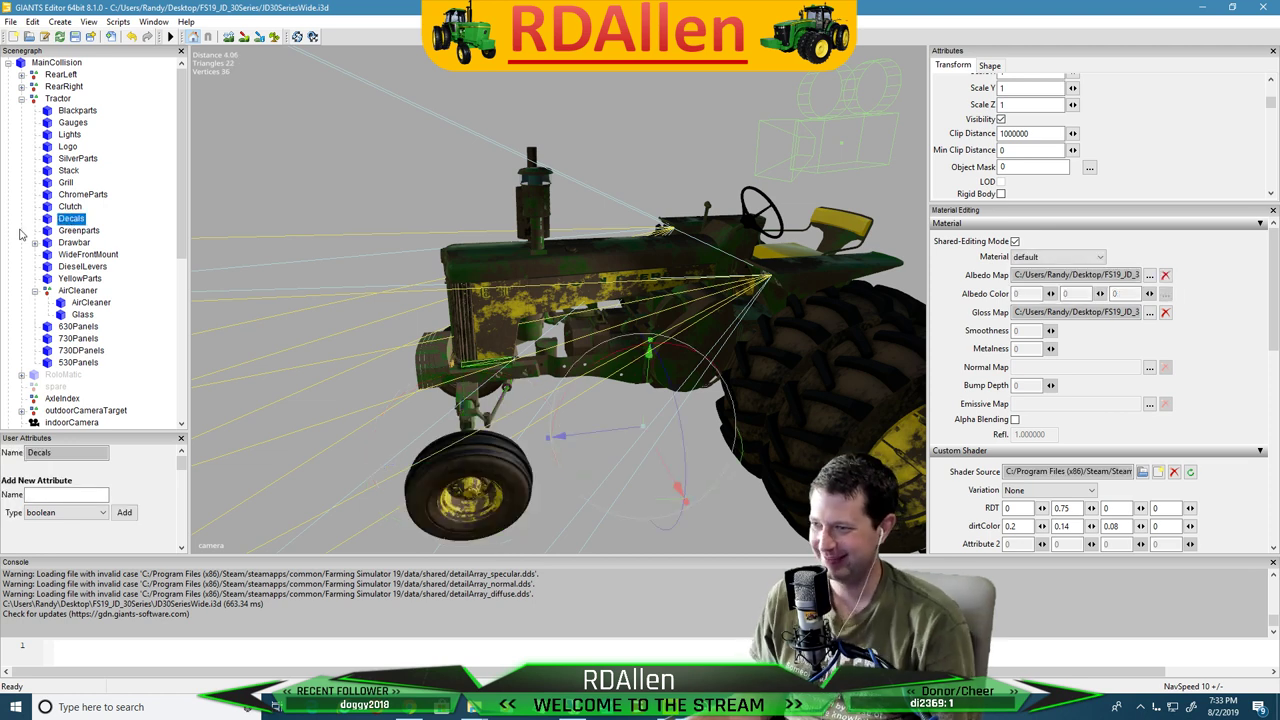
left_click(74, 231)
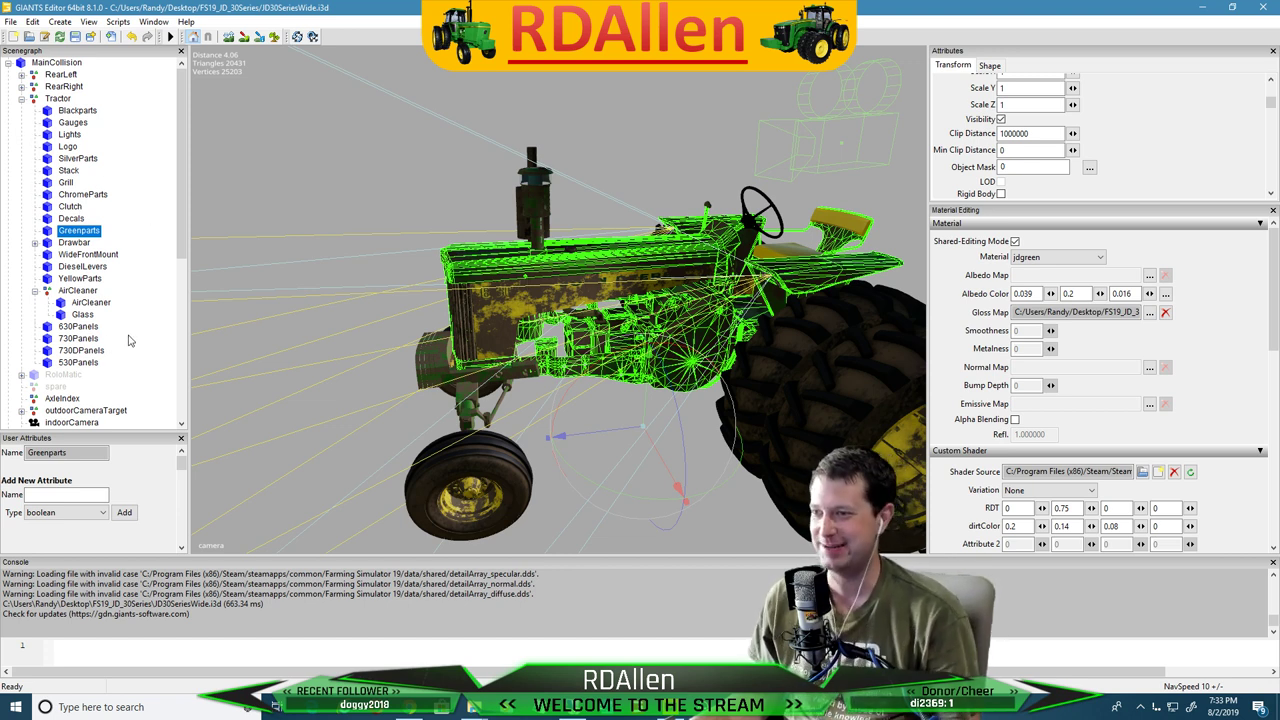
Review the ChromeParts material settings and inspect the part up close on the tractor's hood
left_click(80, 195)
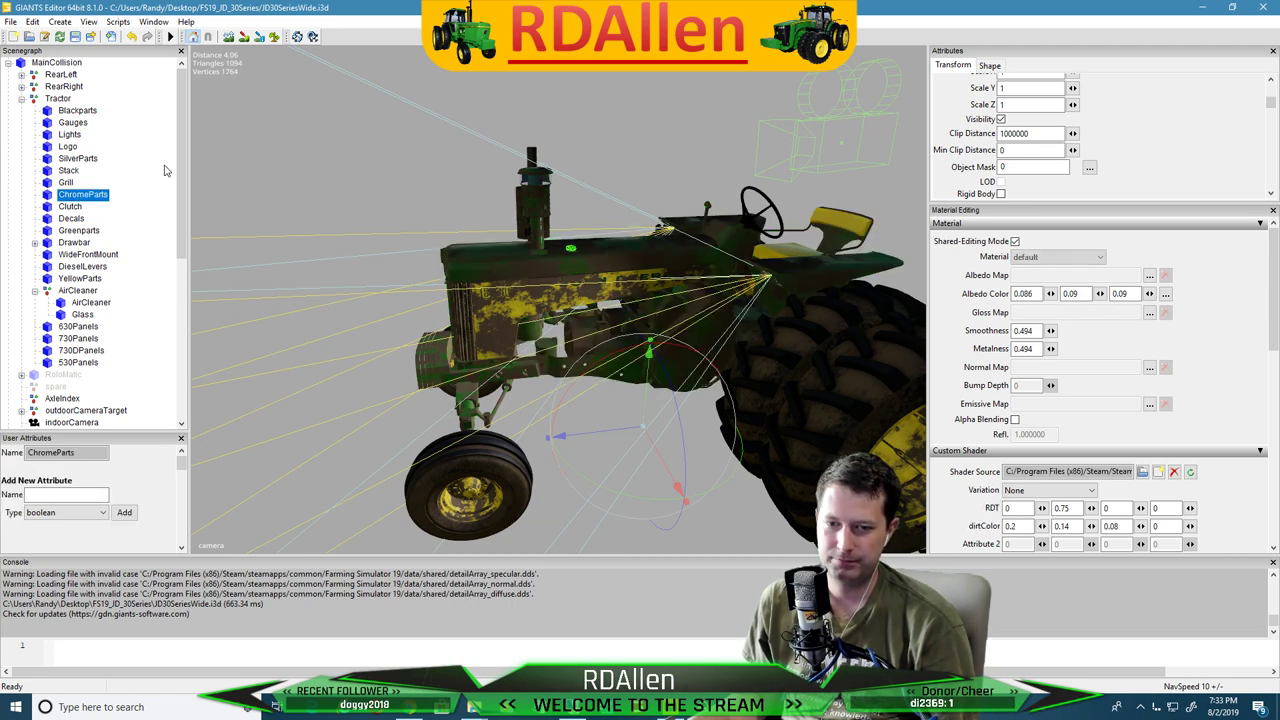
scroll(698, 122, "up", 5)
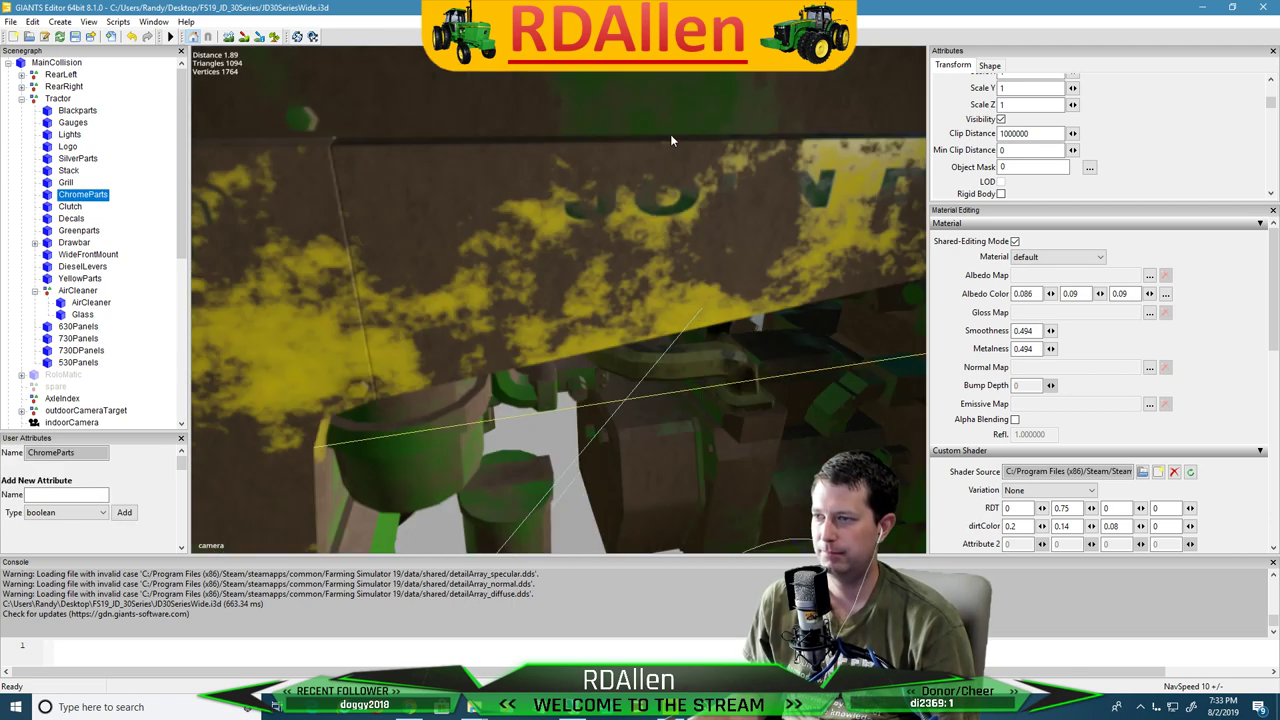
scroll(657, 129, "down", 3)
left_click_drag(655, 128, 661, 107, "alt")
scroll(661, 107, "up", 4)
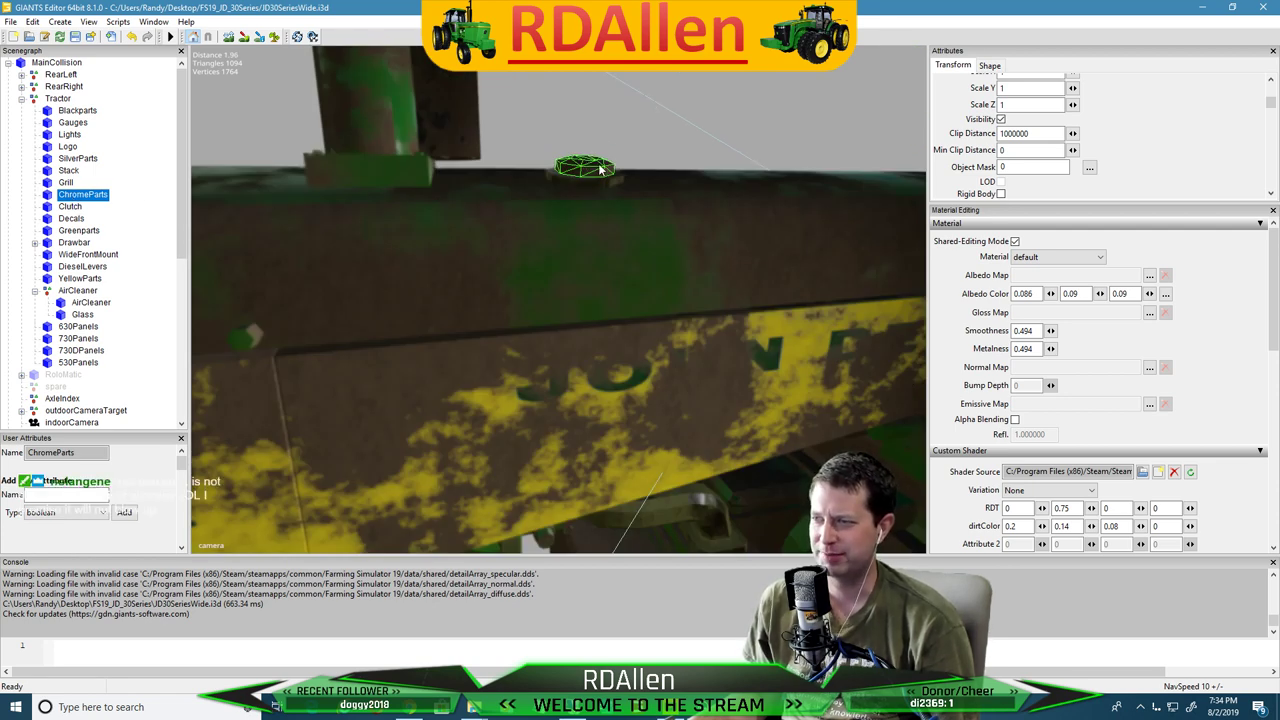
scroll(670, 224, "down", 5)
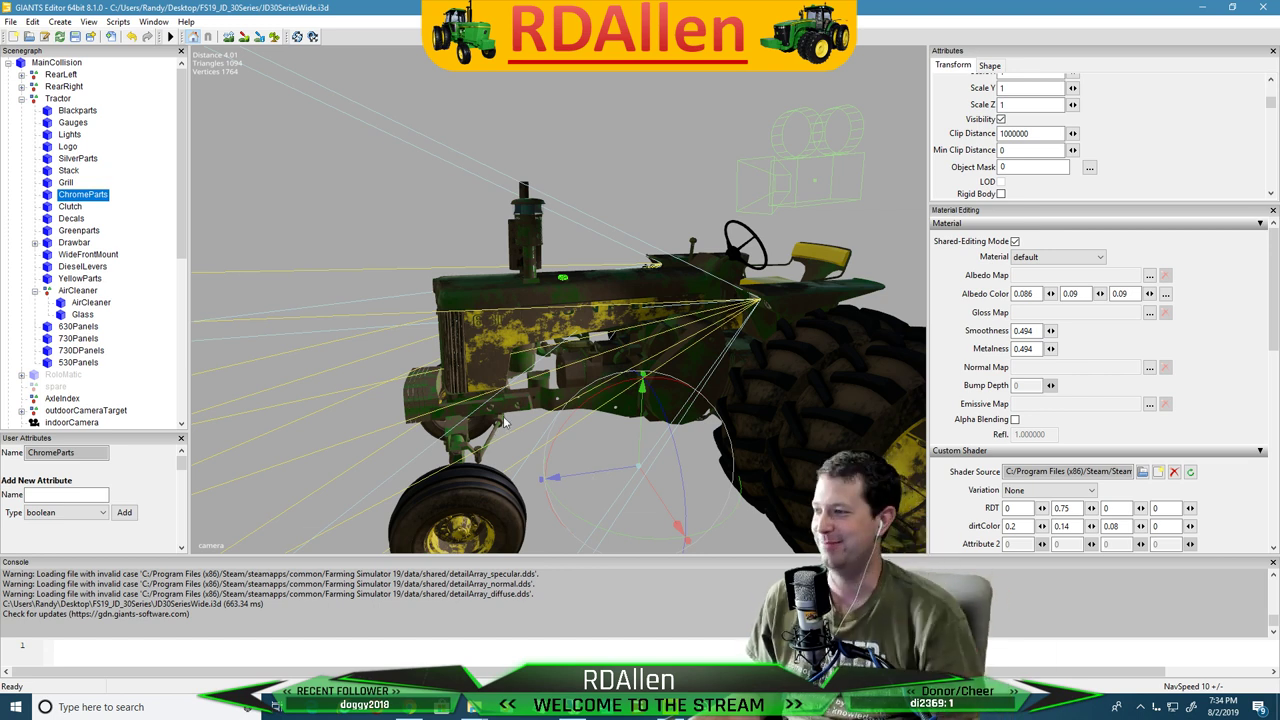
Set the first RDT value of the Greenparts shader to .5, and close the editor with the changes to JD30SeriesWide.i3d saved
left_click(78, 230)
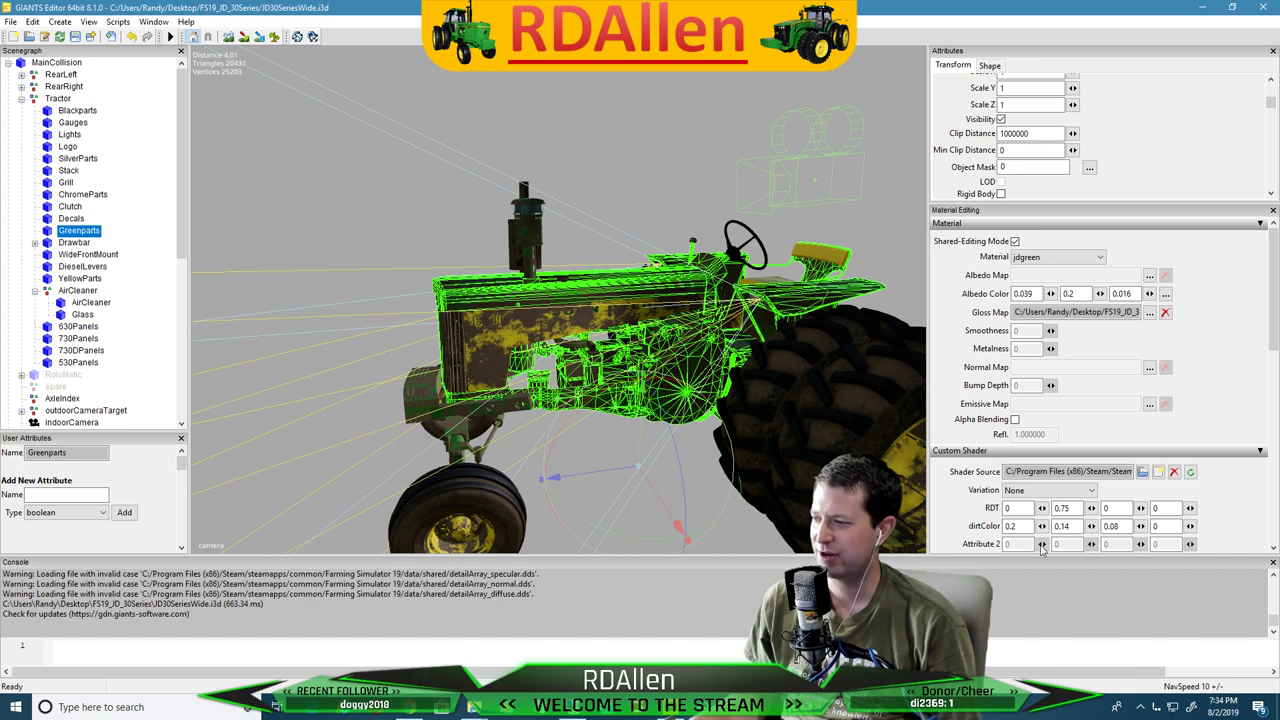
double_click(1012, 508)
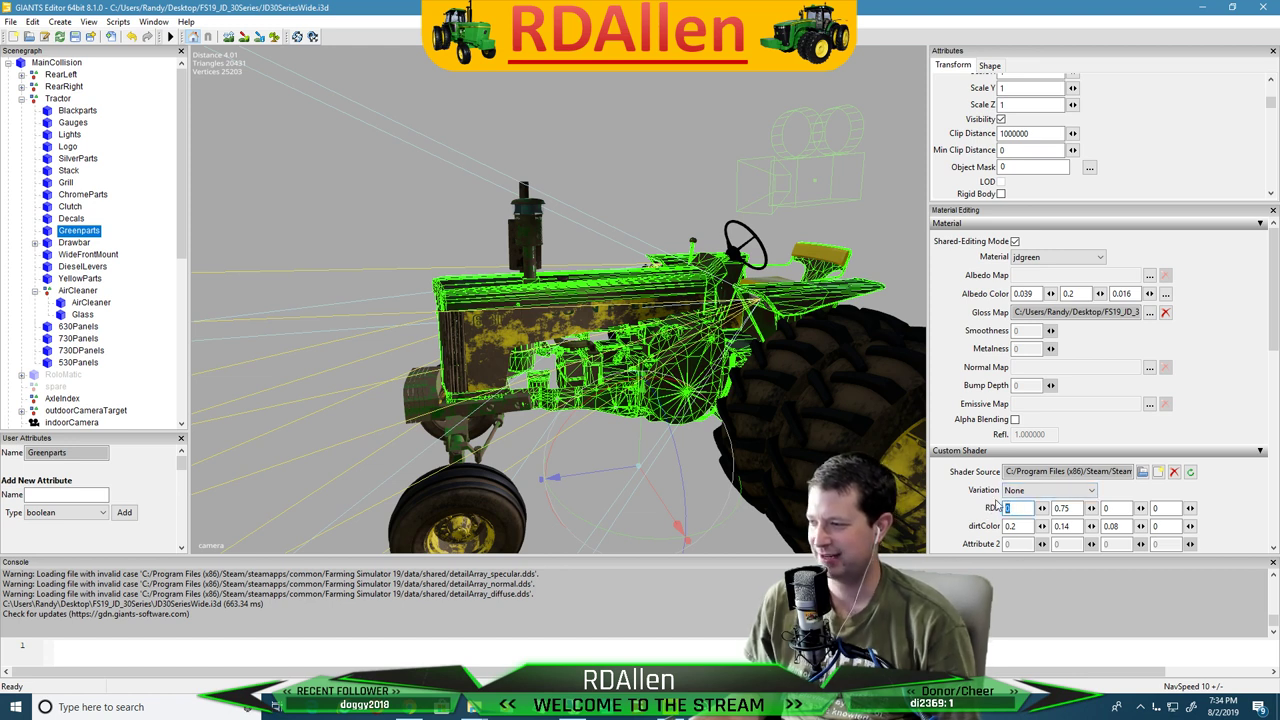
type(".5")
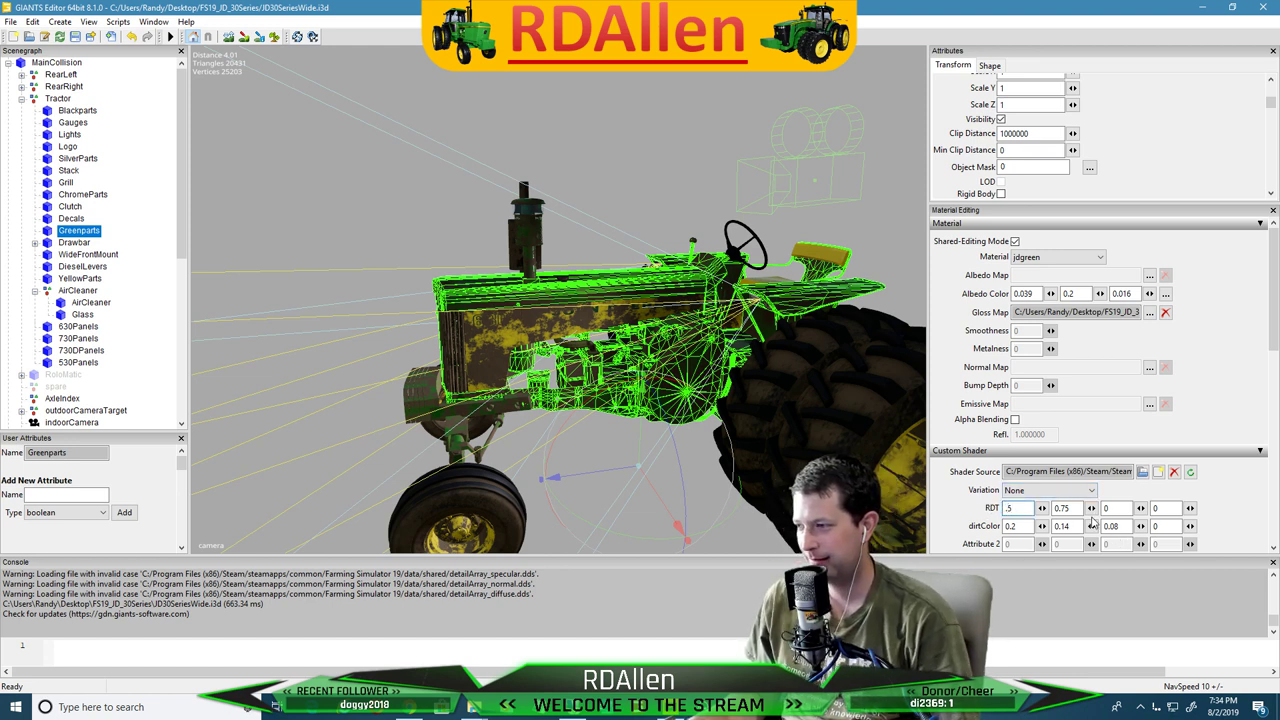
left_click(1073, 509)
left_click(277, 150)
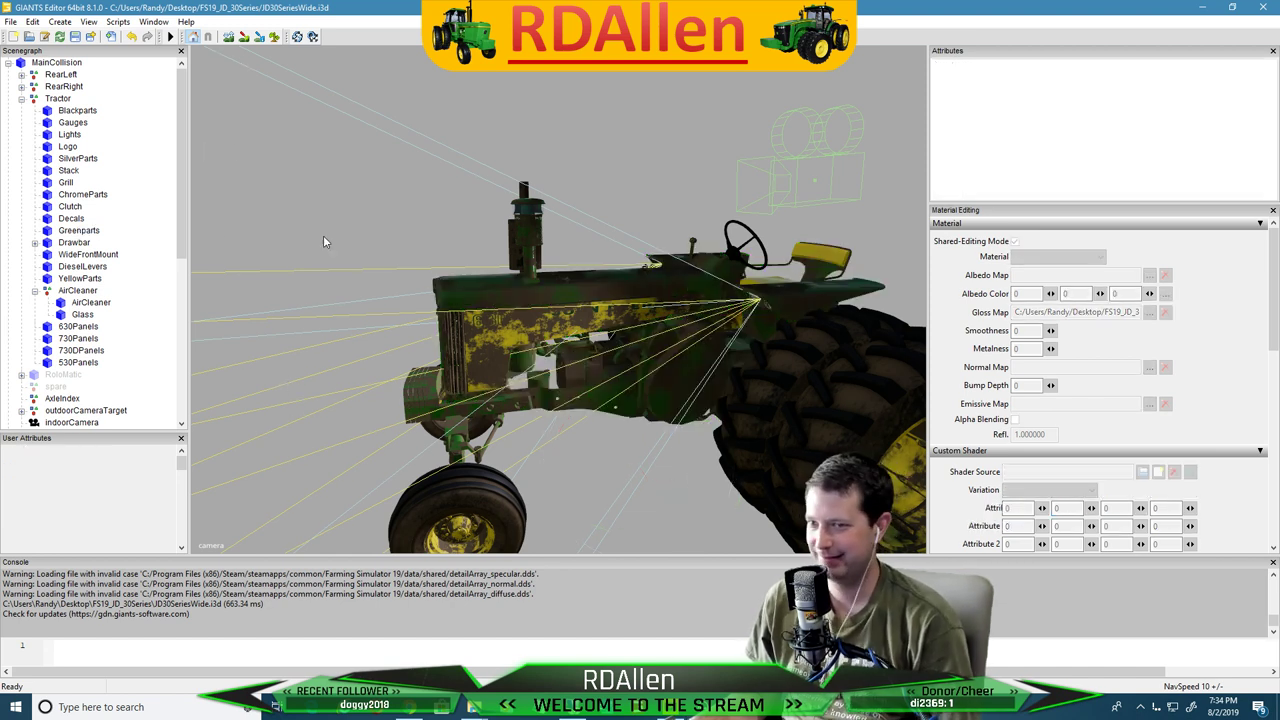
left_click(1263, 7)
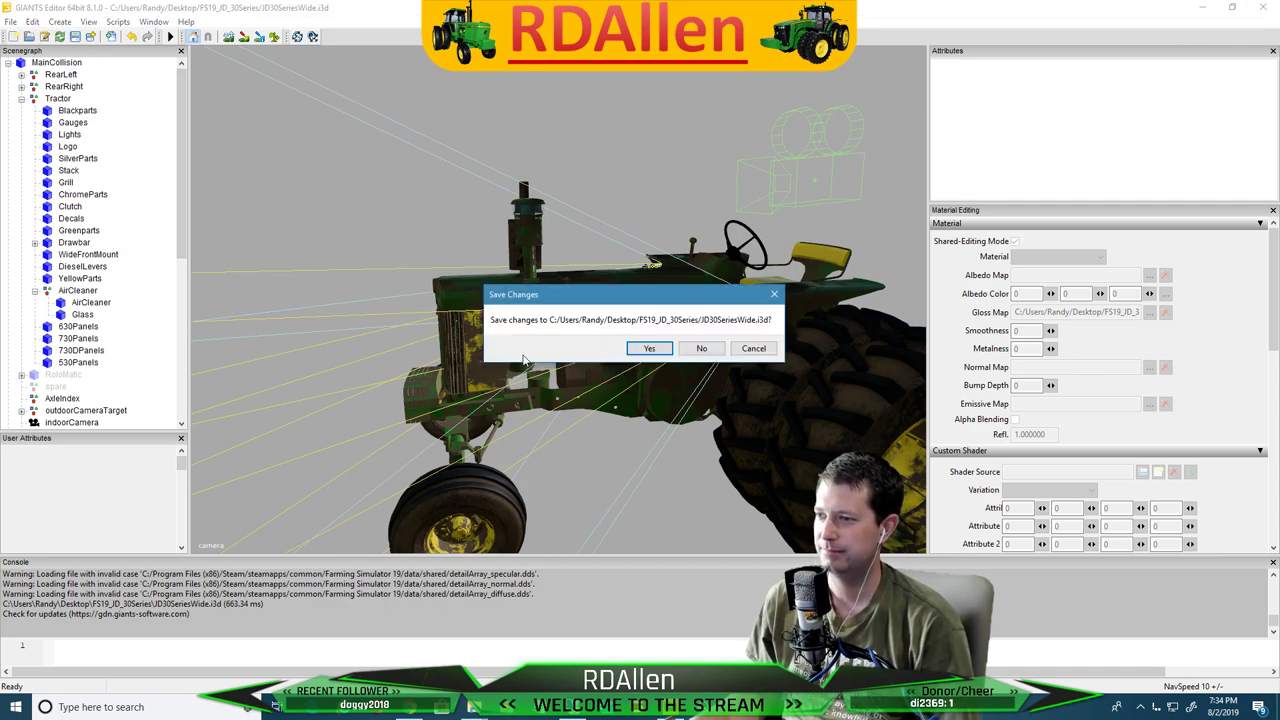
left_click(649, 350)
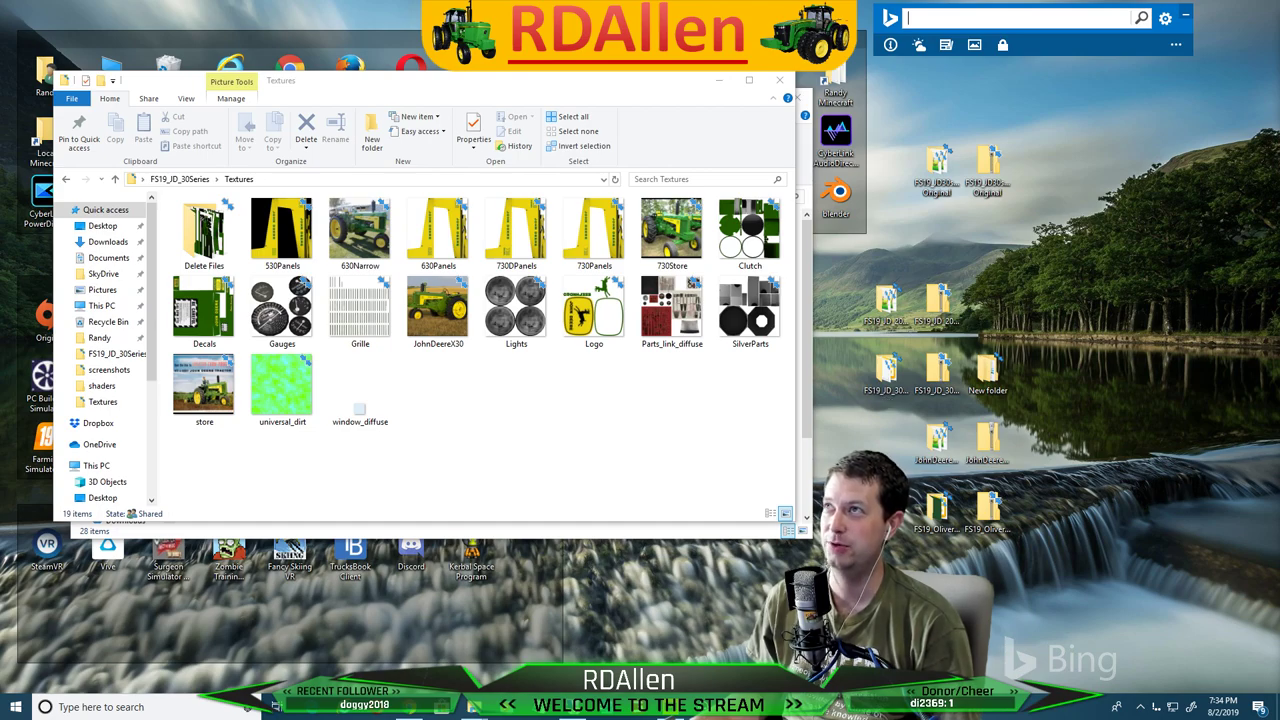
Switch to JD30SeriesWide.i3d in Notepad++ and shorten the fileId 3 path to $data/shaders/vehicleShader.xml
left_click_drag(660, 0, 596, 2)
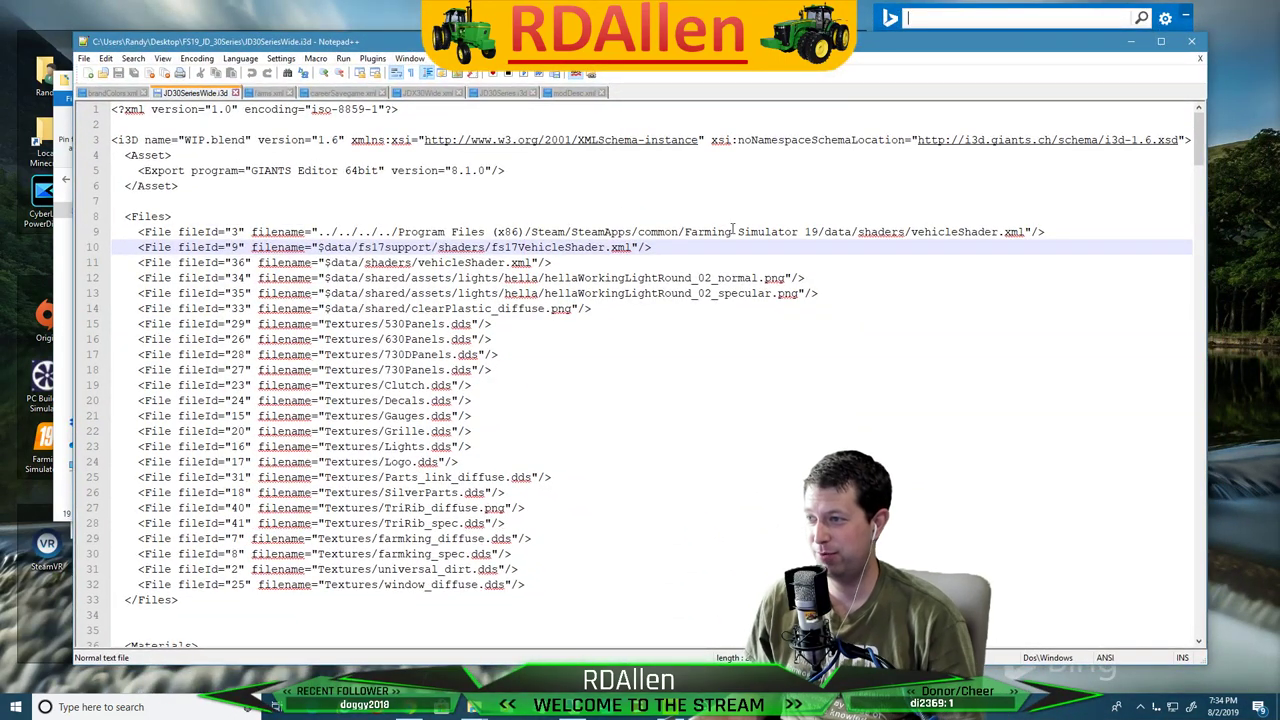
left_click_drag(912, 231, 237, 224)
left_click_drag(318, 231, 802, 231)
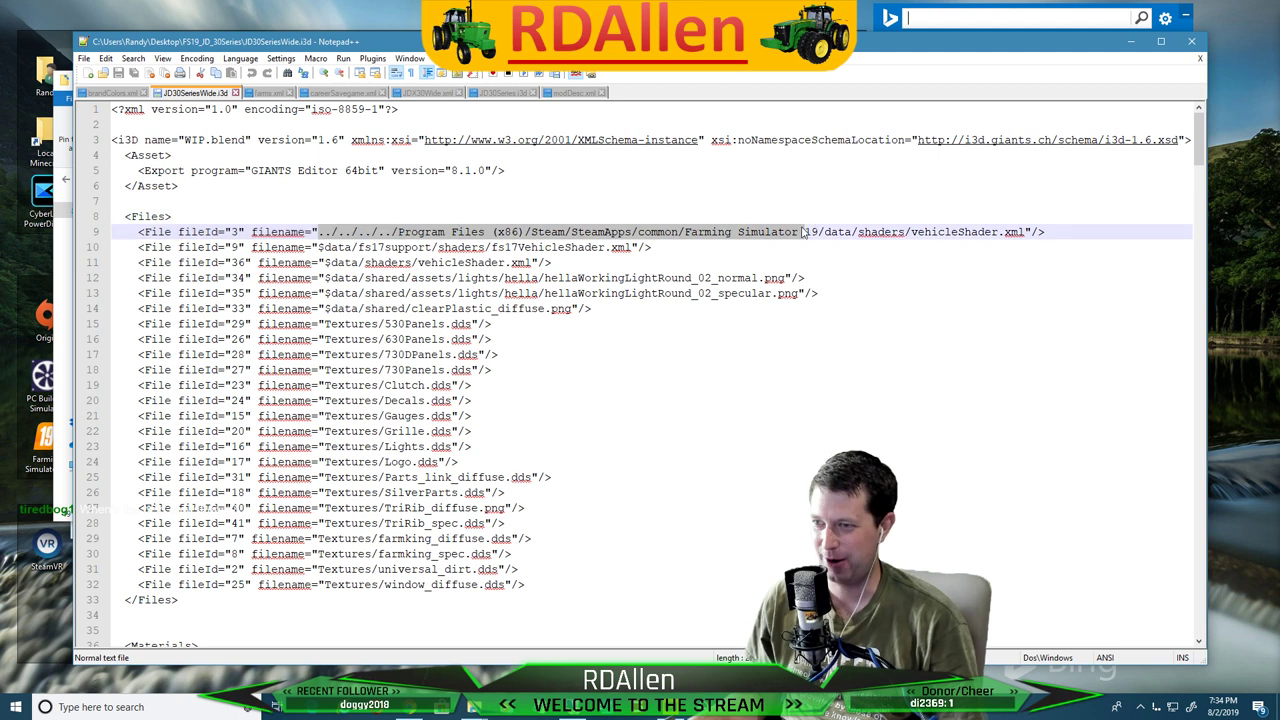
left_click(364, 309)
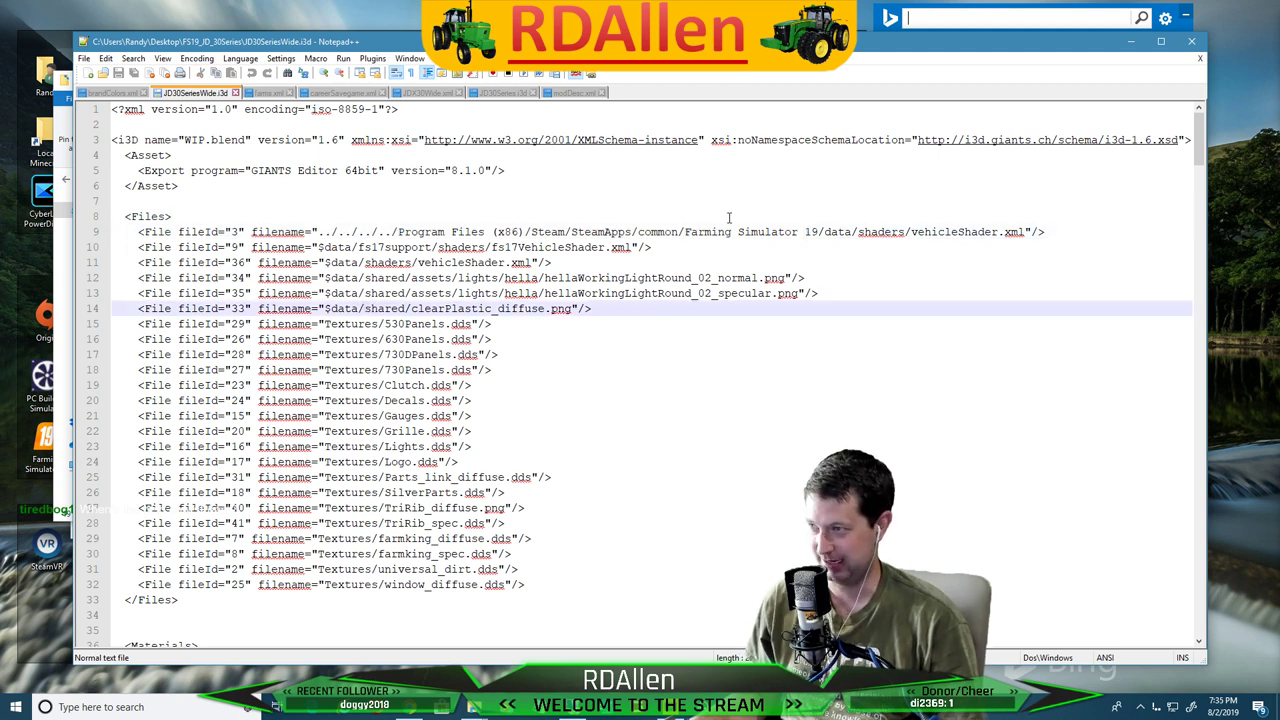
left_click_drag(825, 231, 313, 231)
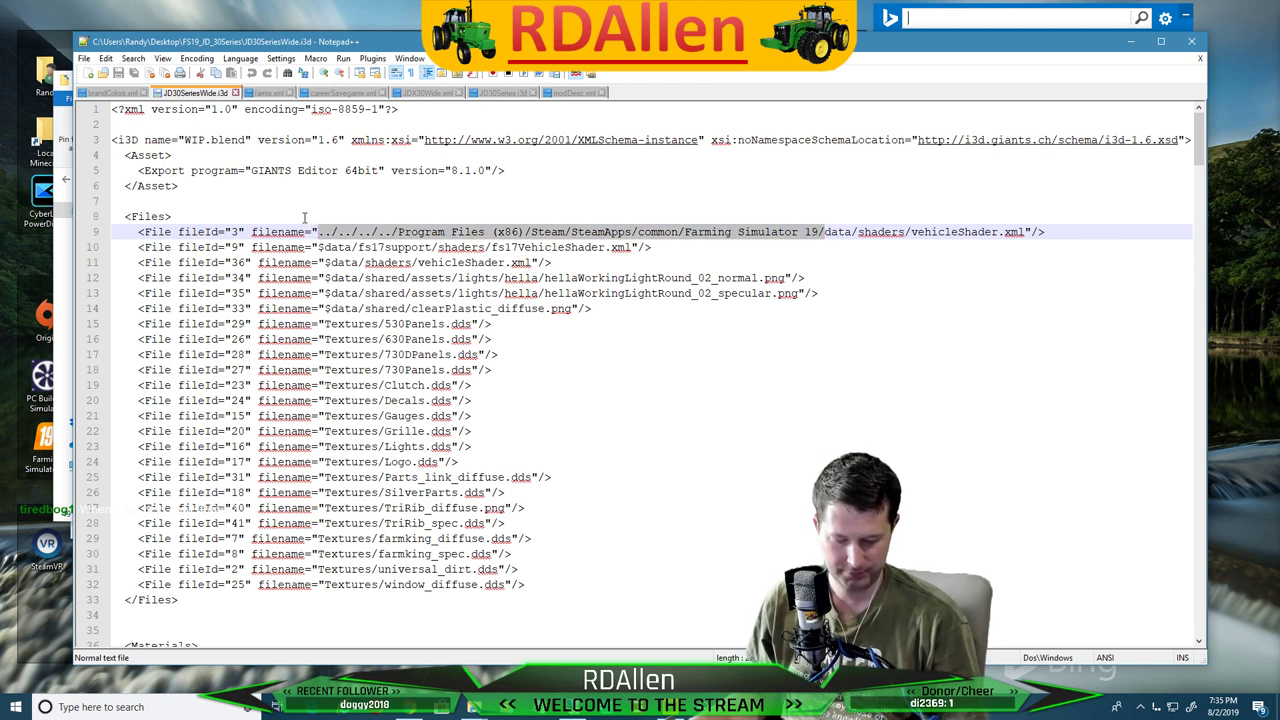
type("$")
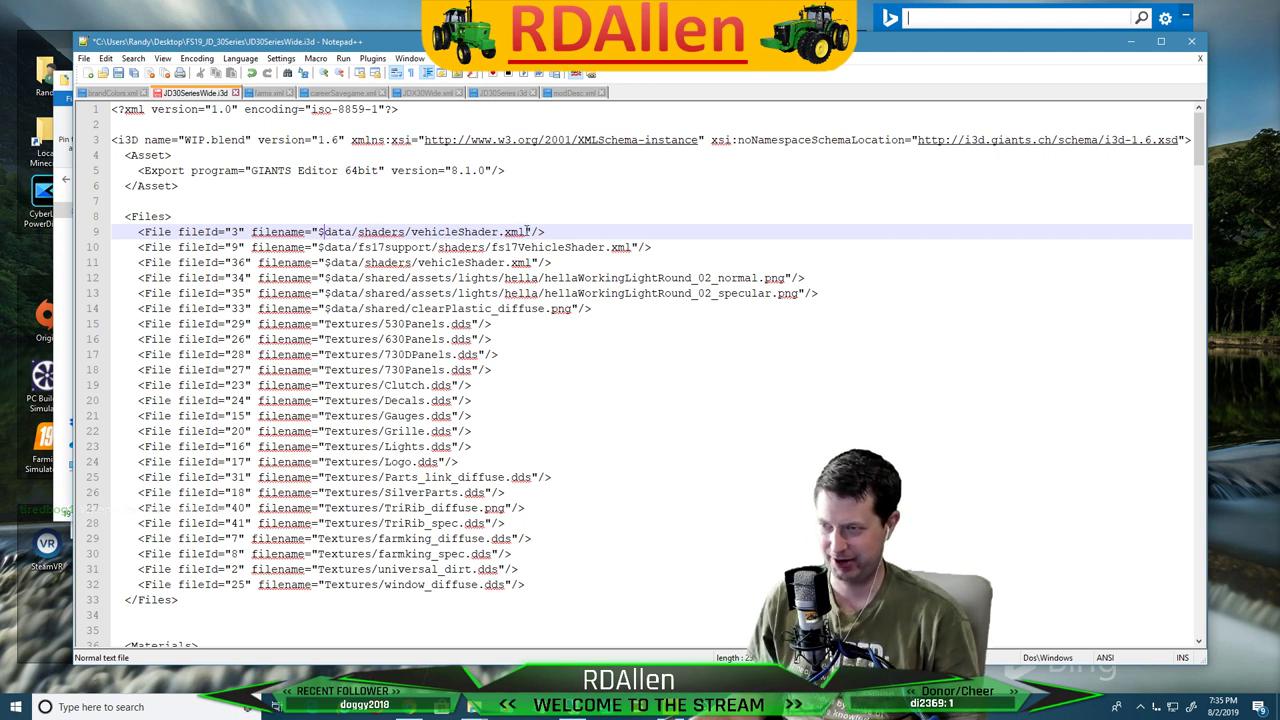
Replace the fileId 9 path with a copy of $data/shaders/vehicleShader.xml from fileId 3, and close the file with changes saved
left_click_drag(524, 231, 318, 231)
key("ctrl+c")
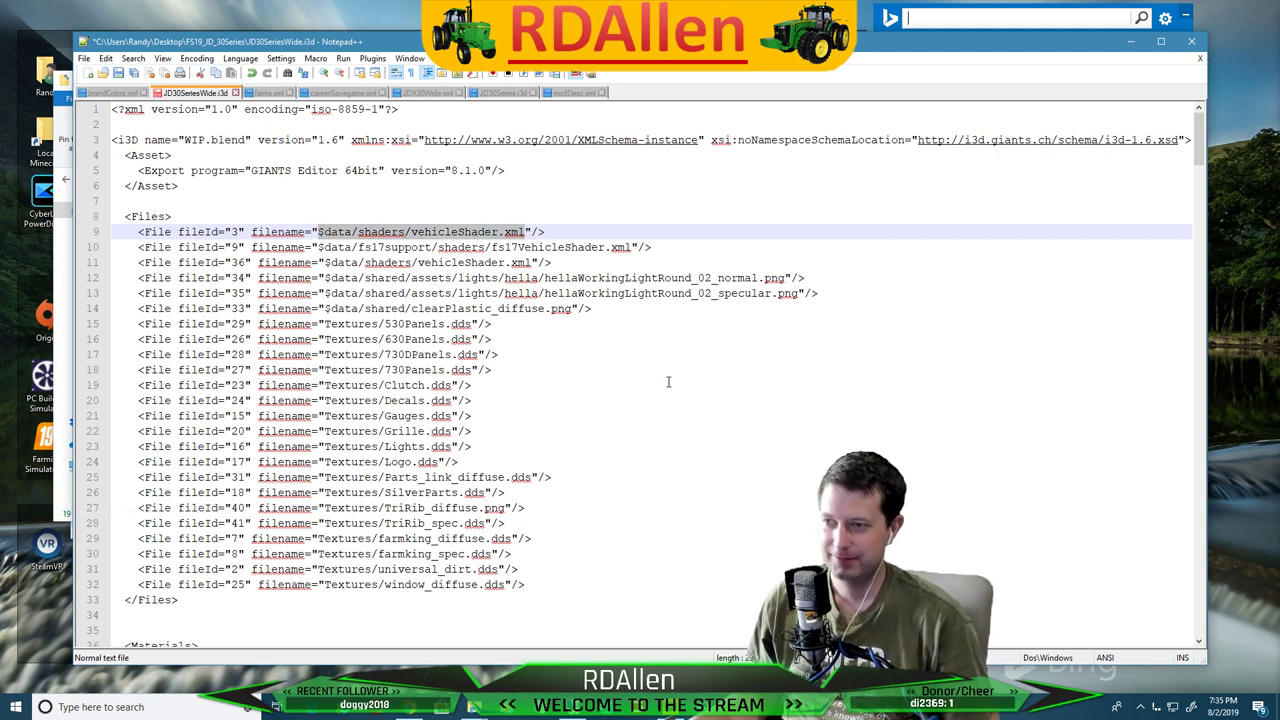
left_click_drag(631, 247, 318, 247)
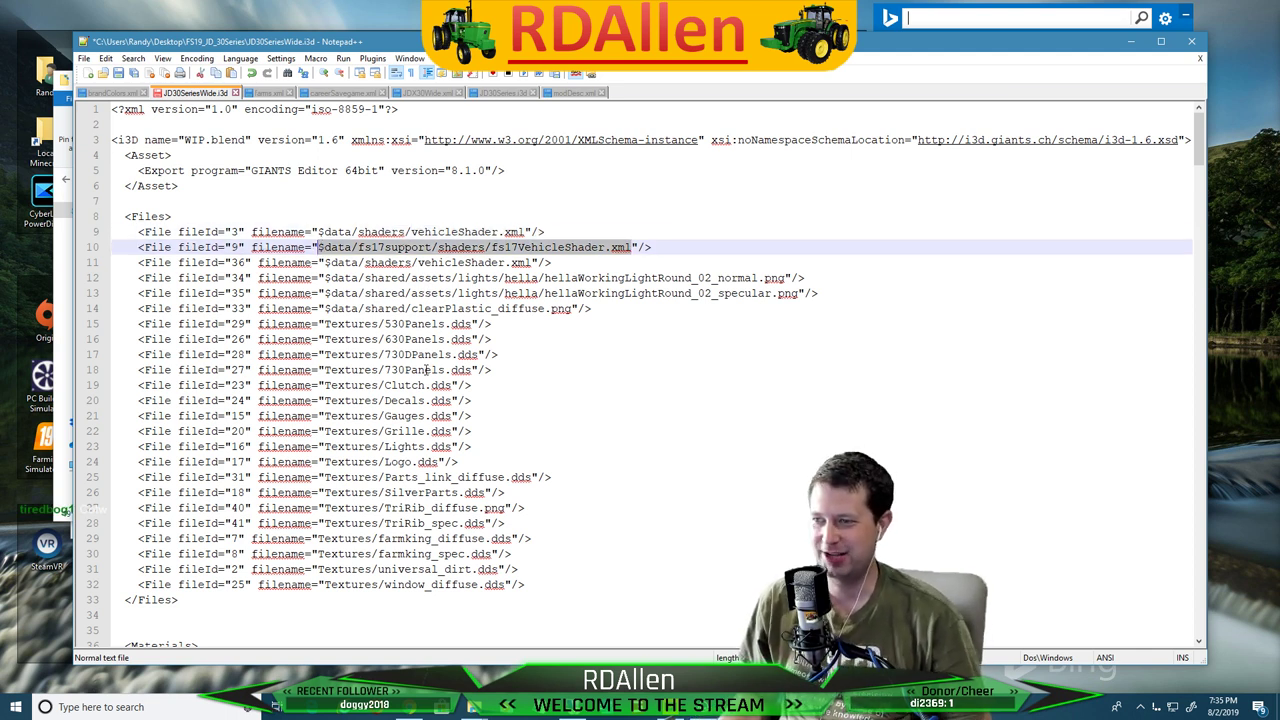
key("ctrl+v")
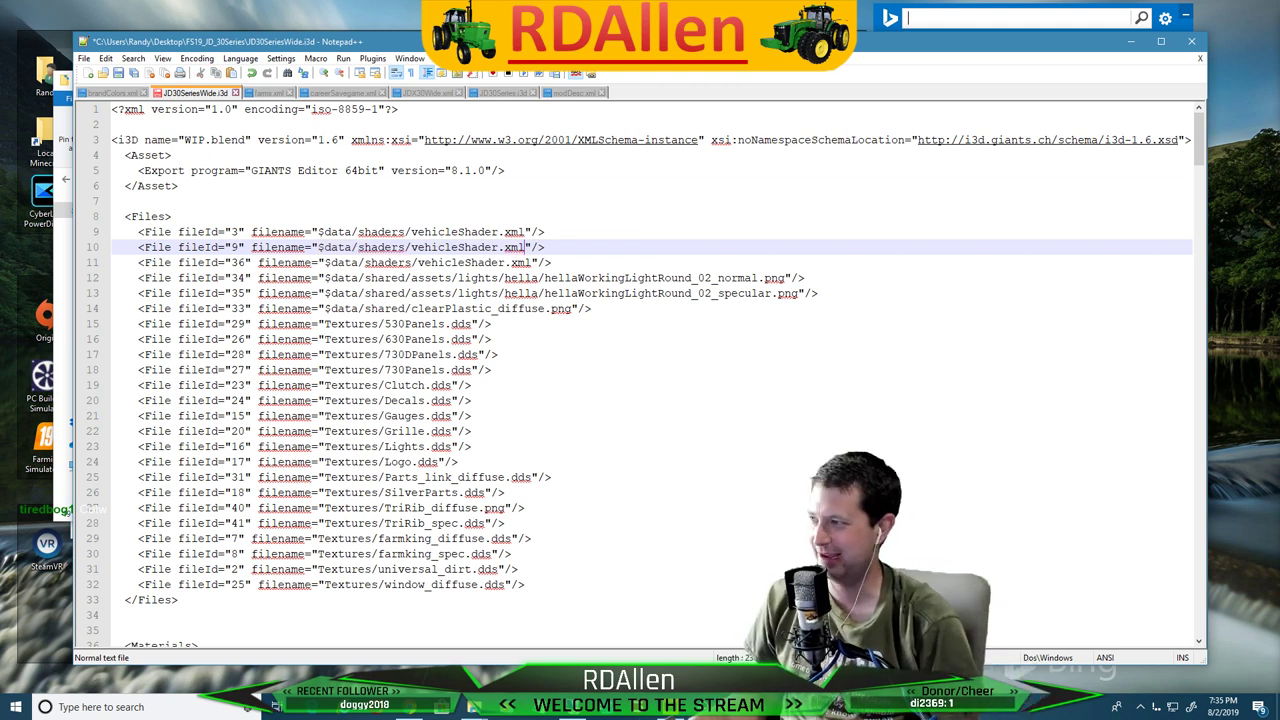
left_click(1200, 57)
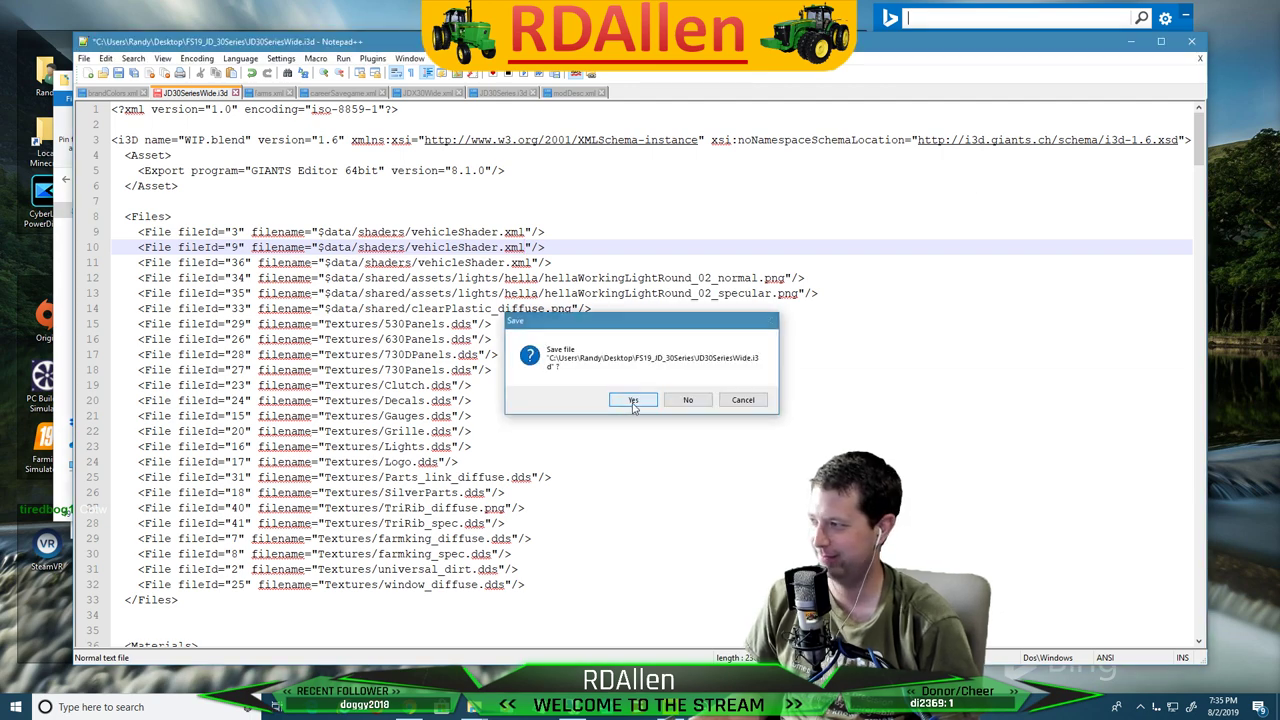
left_click(633, 401)
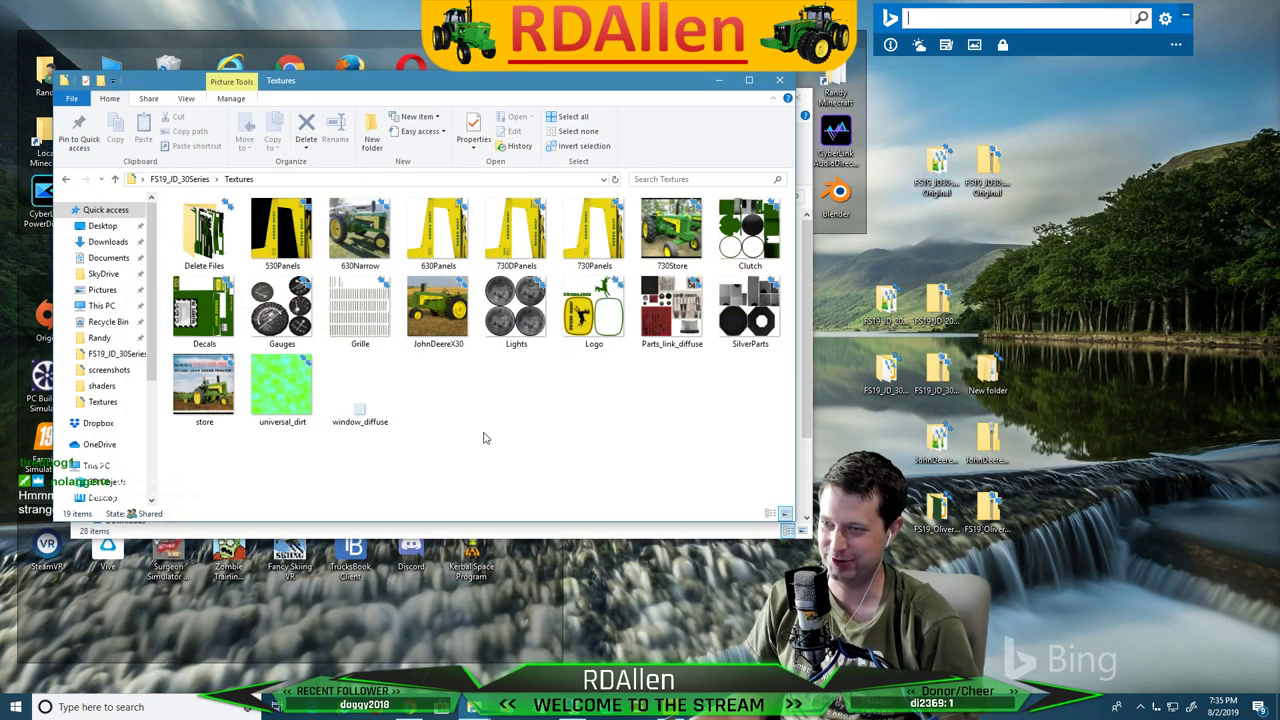
Reopen JD30SeriesWide from the FS19_JD_30Series folder in GIANTS Editor and expand the MainCollision and Tractor groups
key("BackSpace")
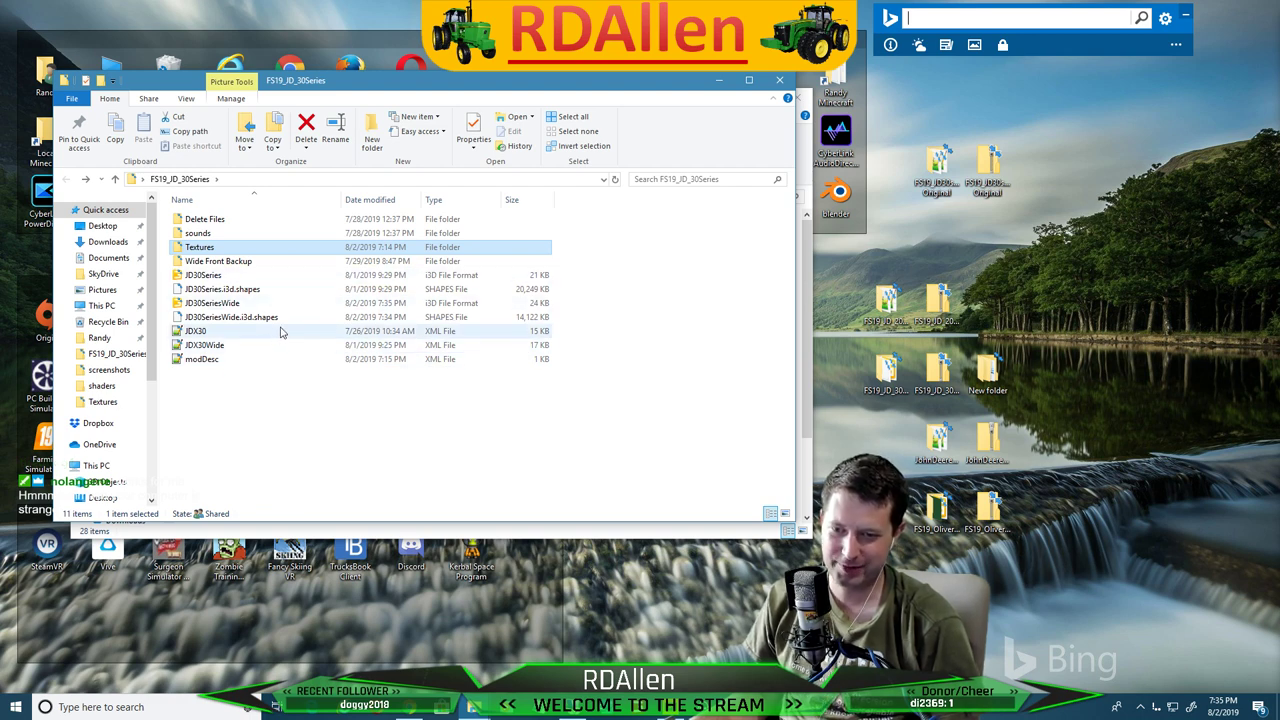
left_click(242, 303)
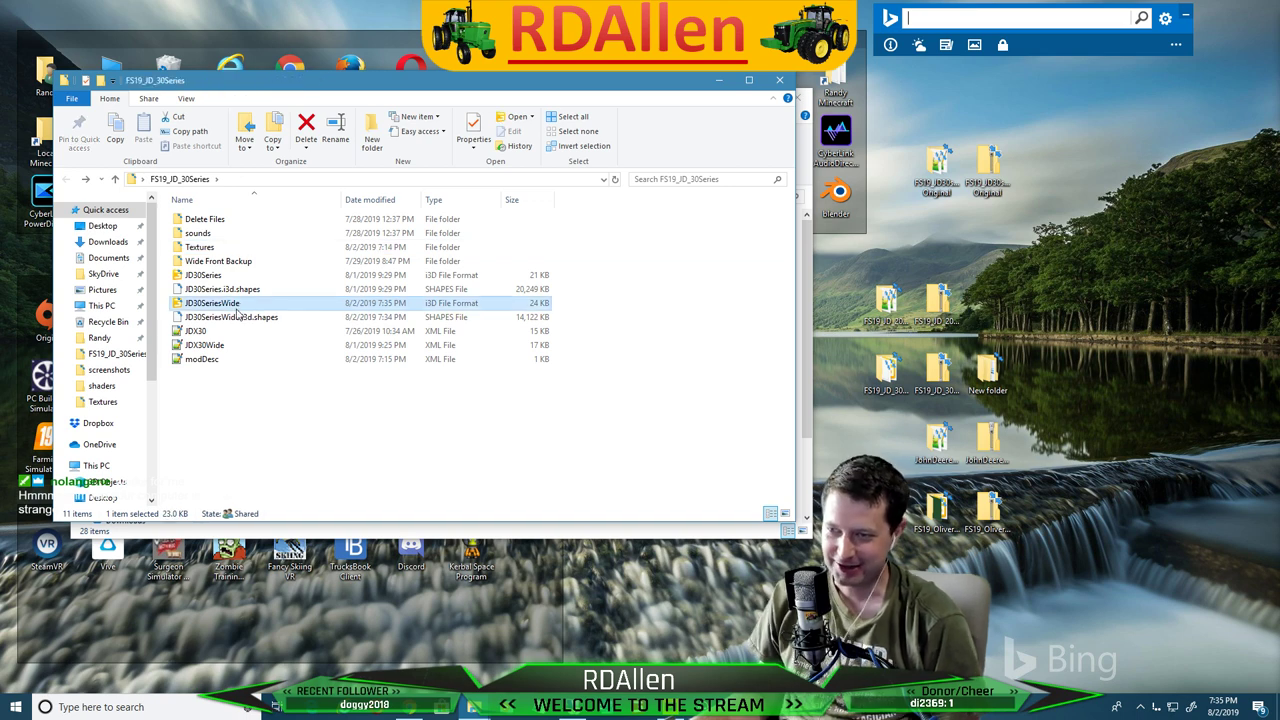
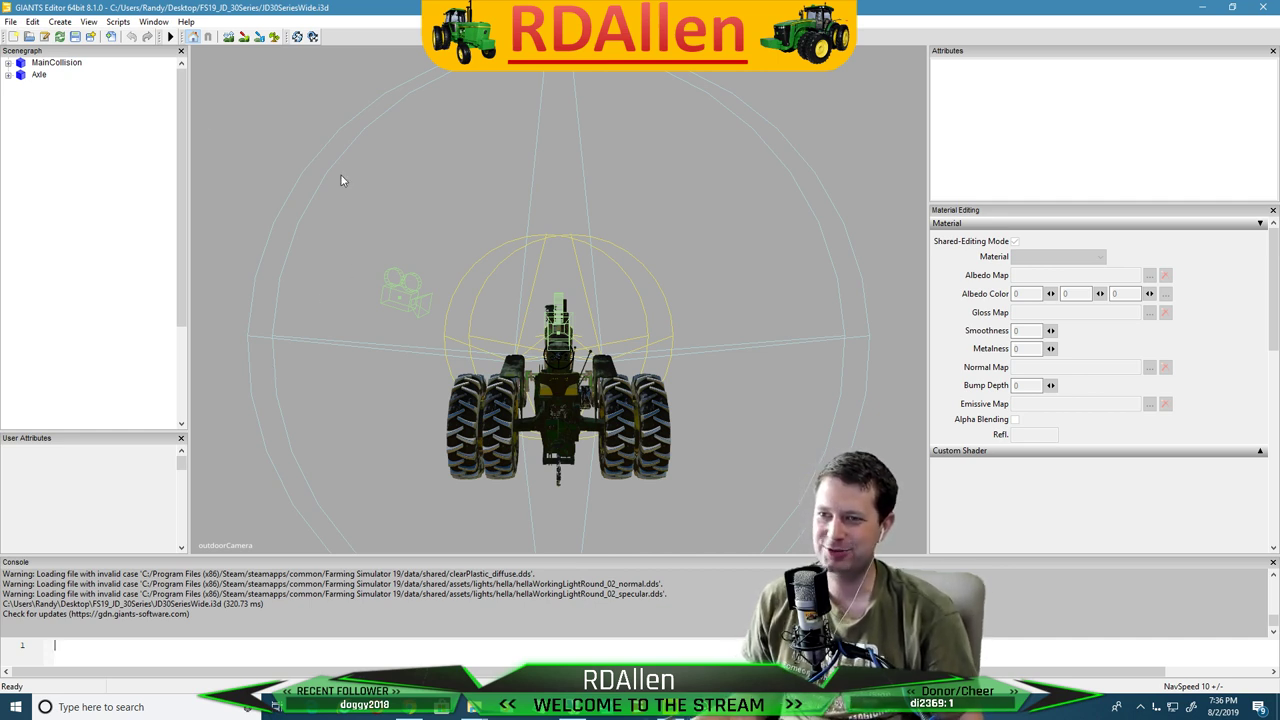
left_click(8, 62)
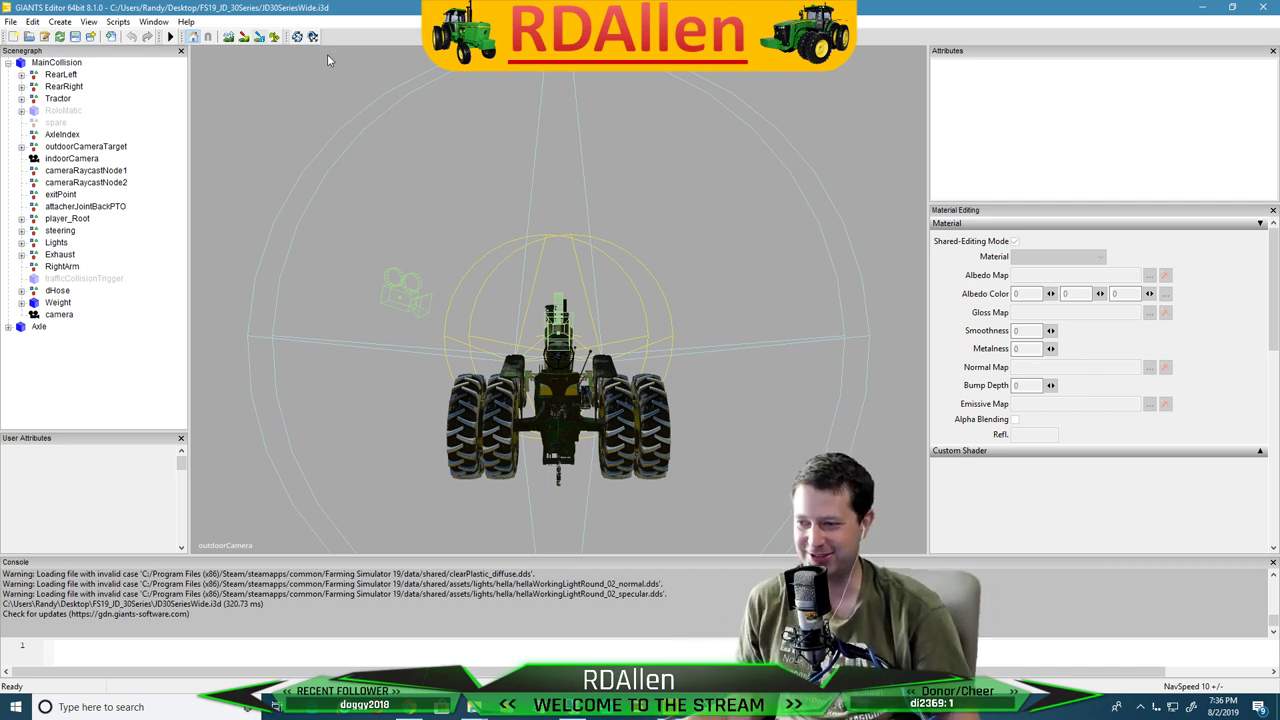
left_click(21, 98)
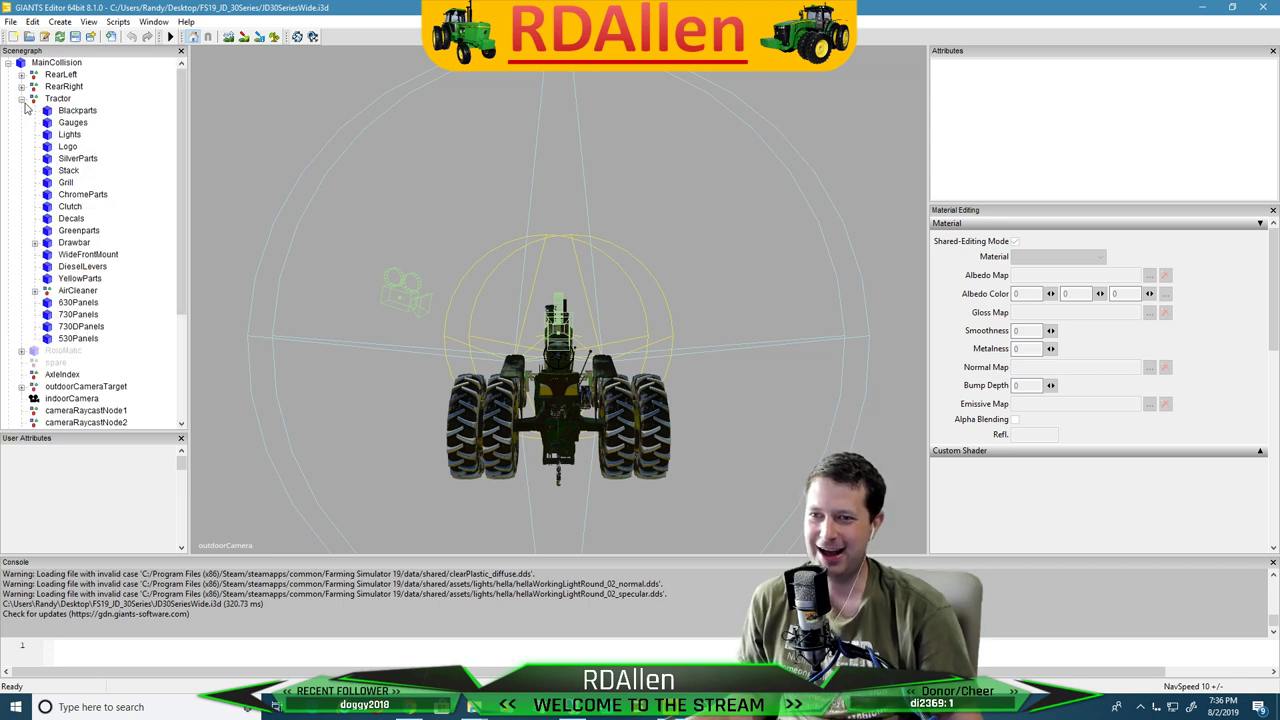
left_click_drag(445, 145, 408, 134, "alt")
scroll(408, 134, "up", 3)
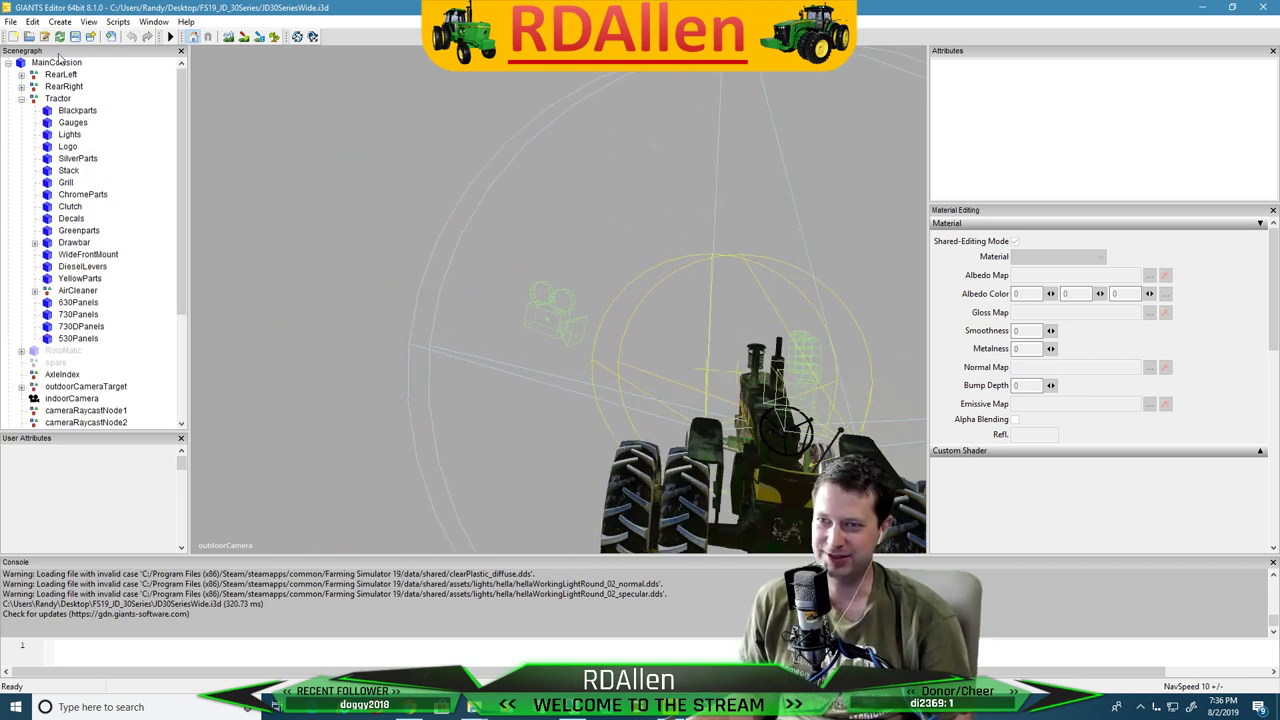
Select outdoorCamera under outdoorCameraTarget and set its translation to X 0, Y 0 and Z 8
scroll(52, 170, "down", 2)
scroll(52, 170, "down", 2)
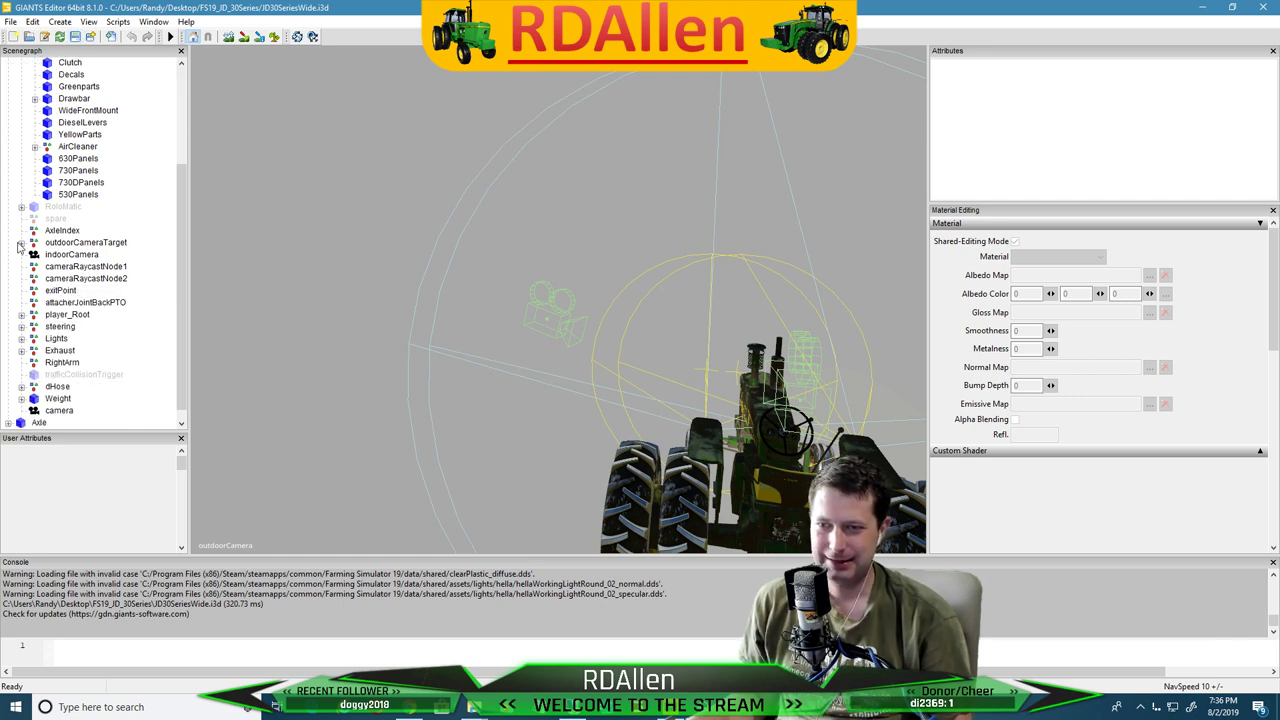
left_click(21, 243)
left_click(80, 255)
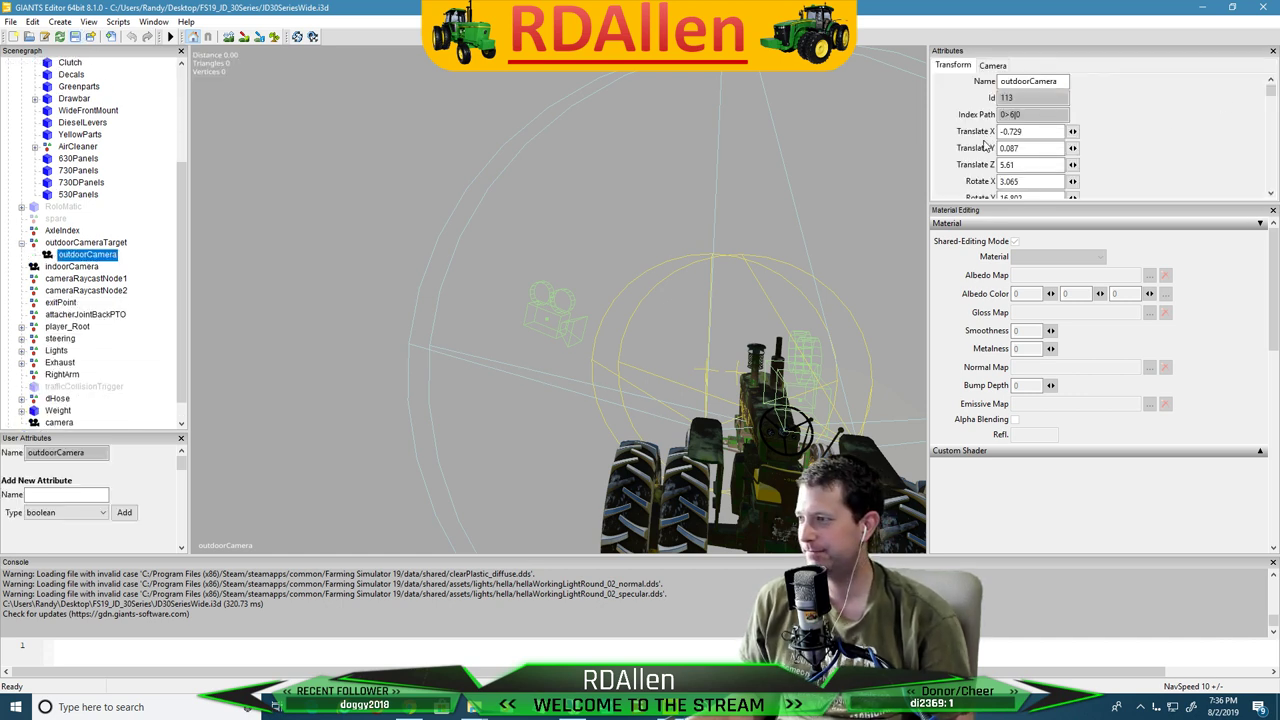
double_click(1033, 132)
type("0")
key("Return")
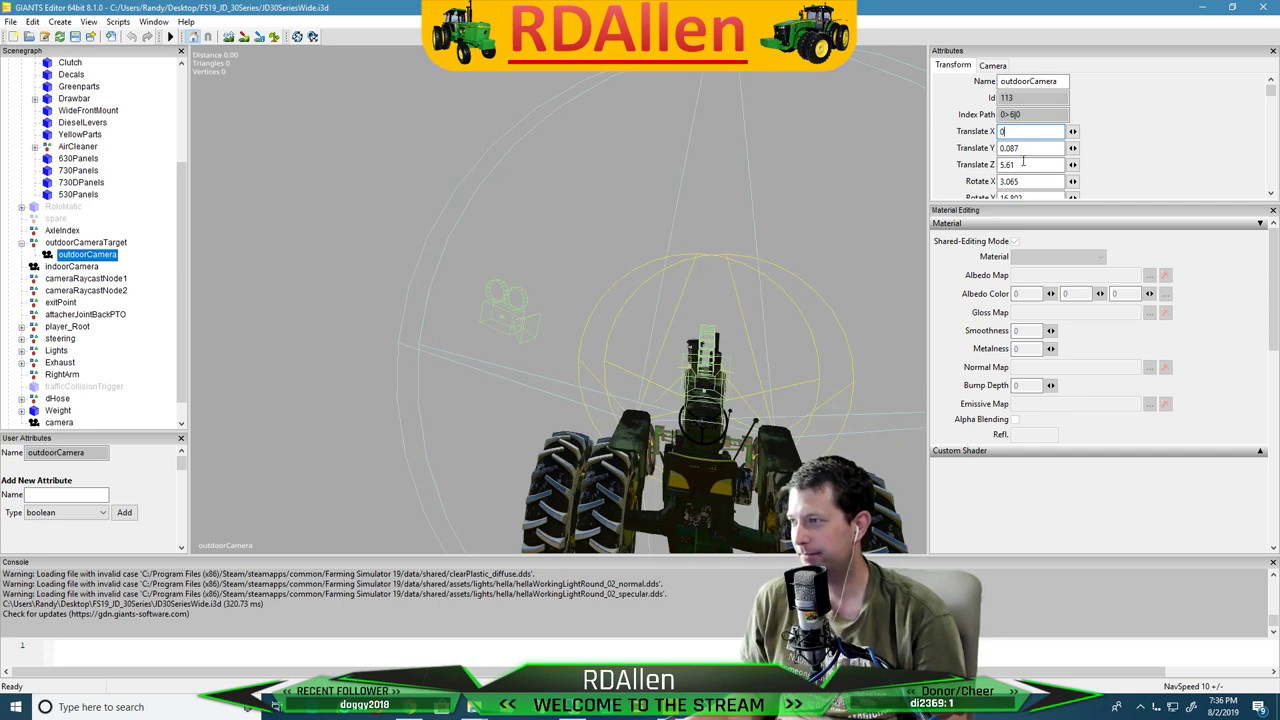
double_click(1012, 148)
type("0")
key("Return")
double_click(1022, 165)
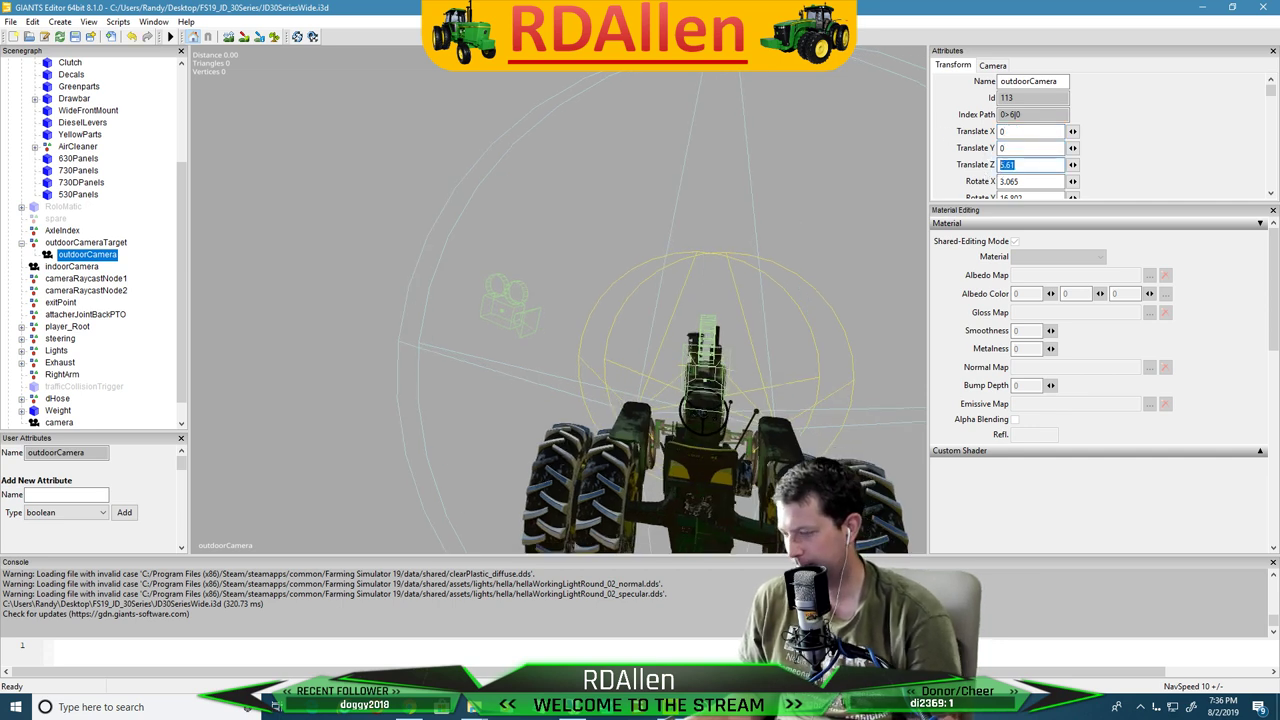
type("8")
key("Return")
Set the outdoorCamera's X, Y and Z rotation to 0
double_click(1028, 181)
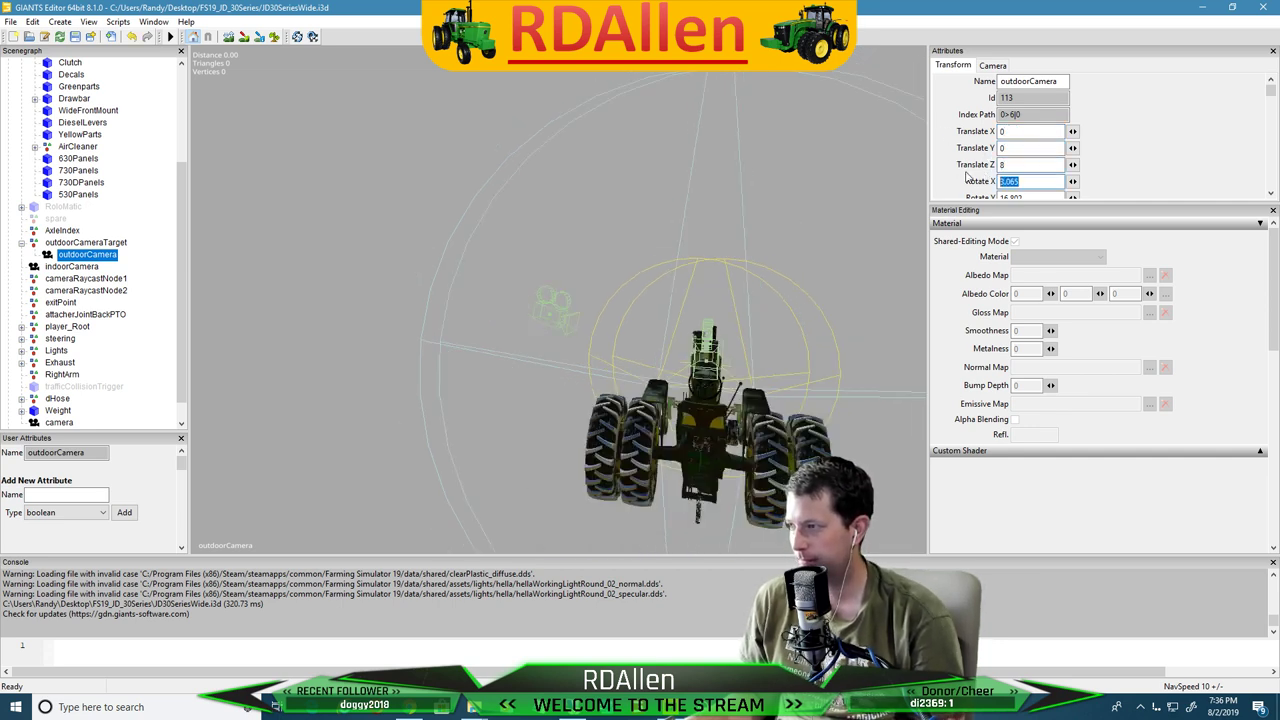
type("0")
key("Return")
scroll(1030, 150, "down", 3)
double_click(1030, 118)
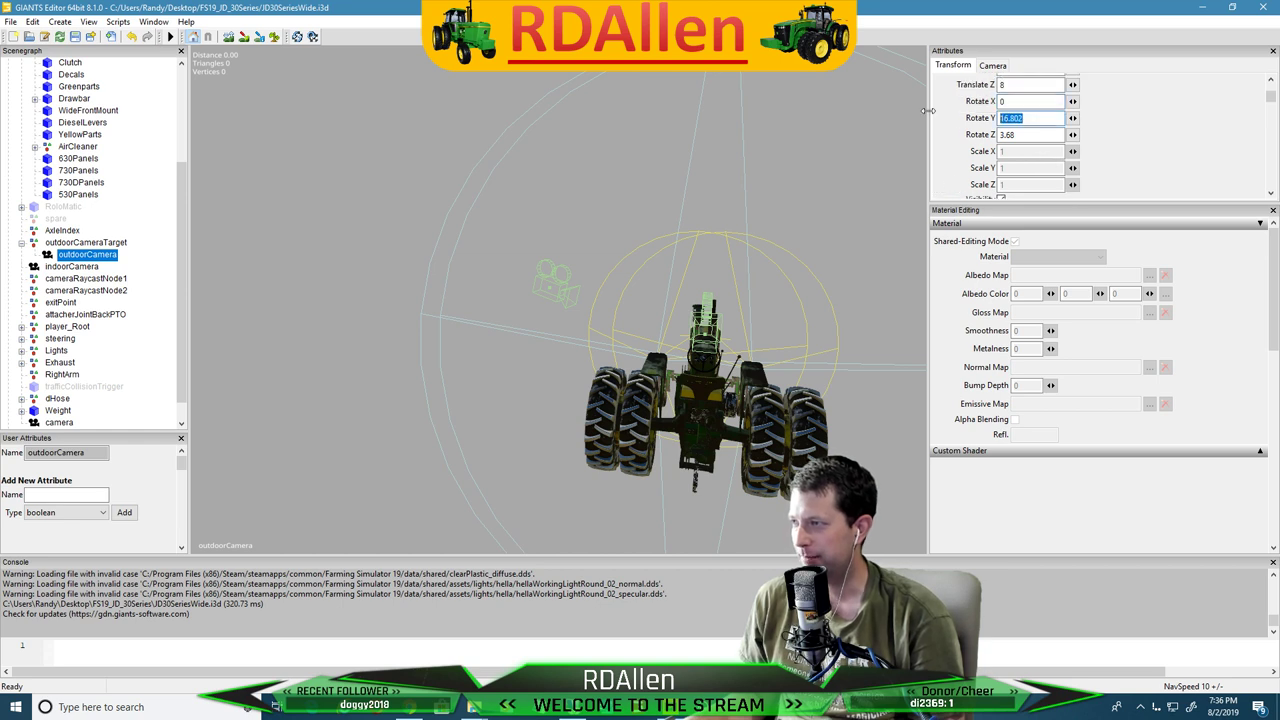
type("0")
key("Return")
double_click(1012, 134)
type("0")
key("Return")
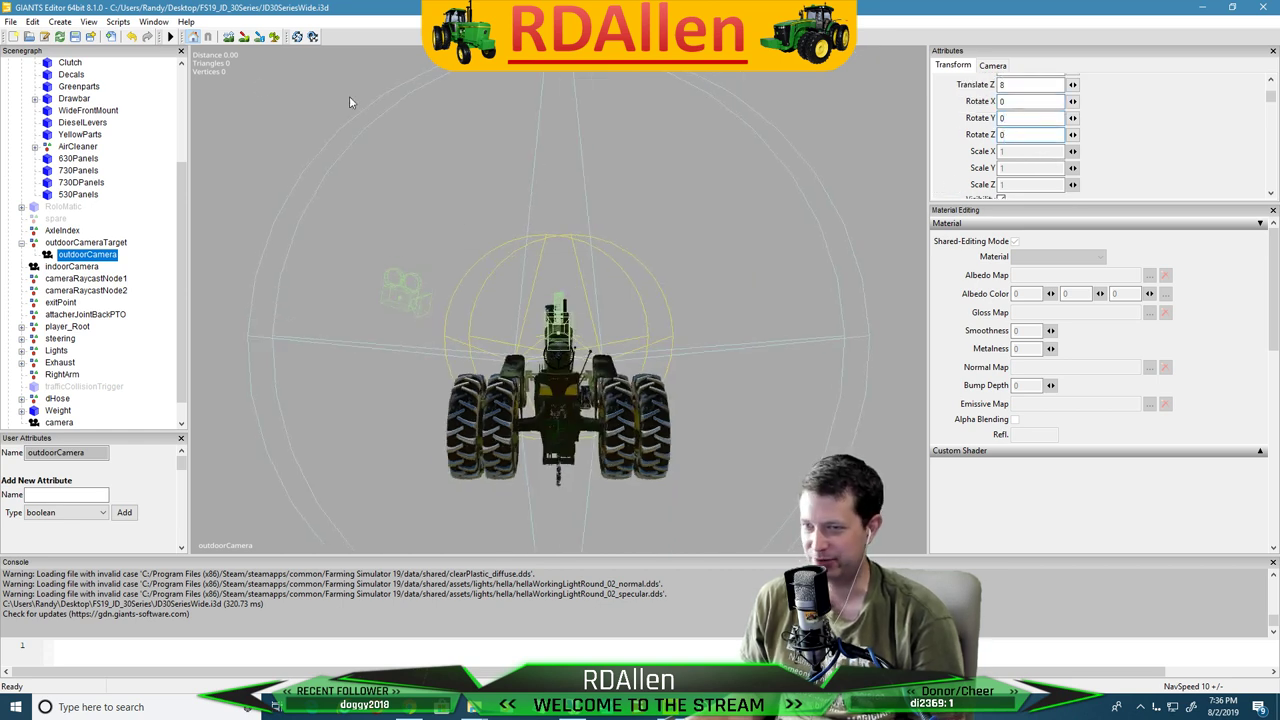
Switch the viewport to the camera named camera, and select the tractor's Stack to inspect its material
left_click(88, 21)
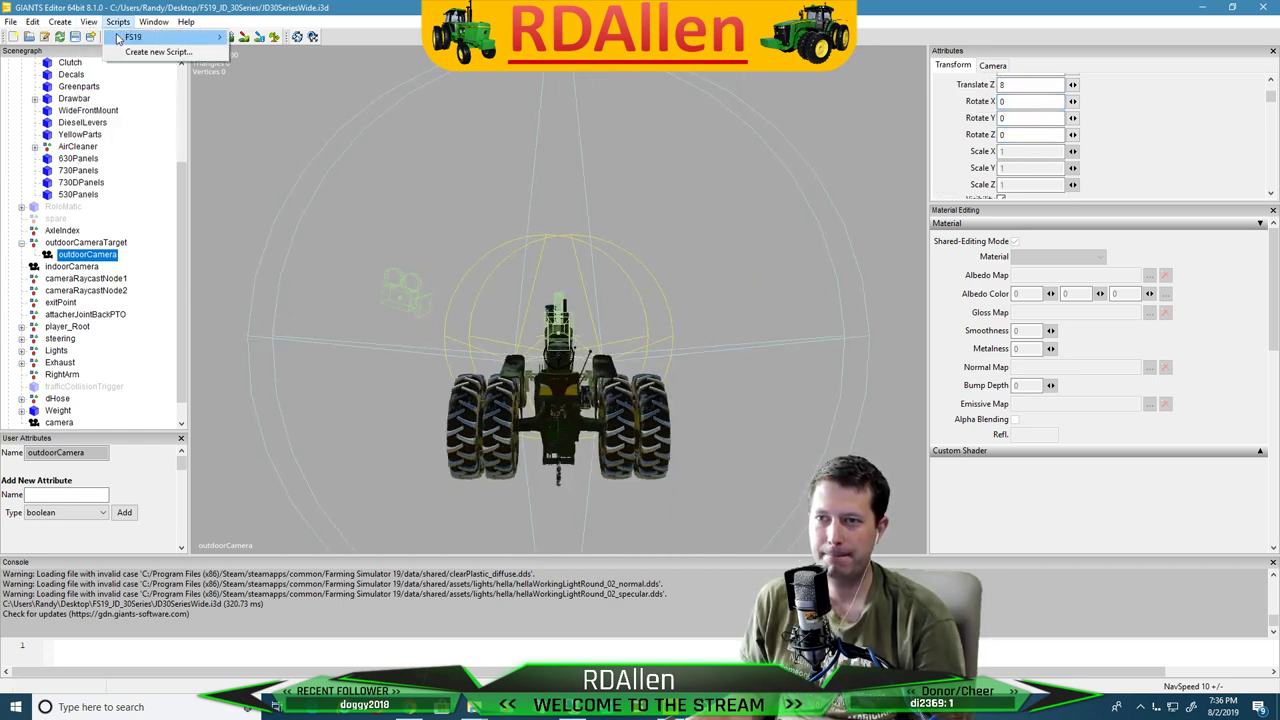
left_click(88, 21)
left_click(88, 21)
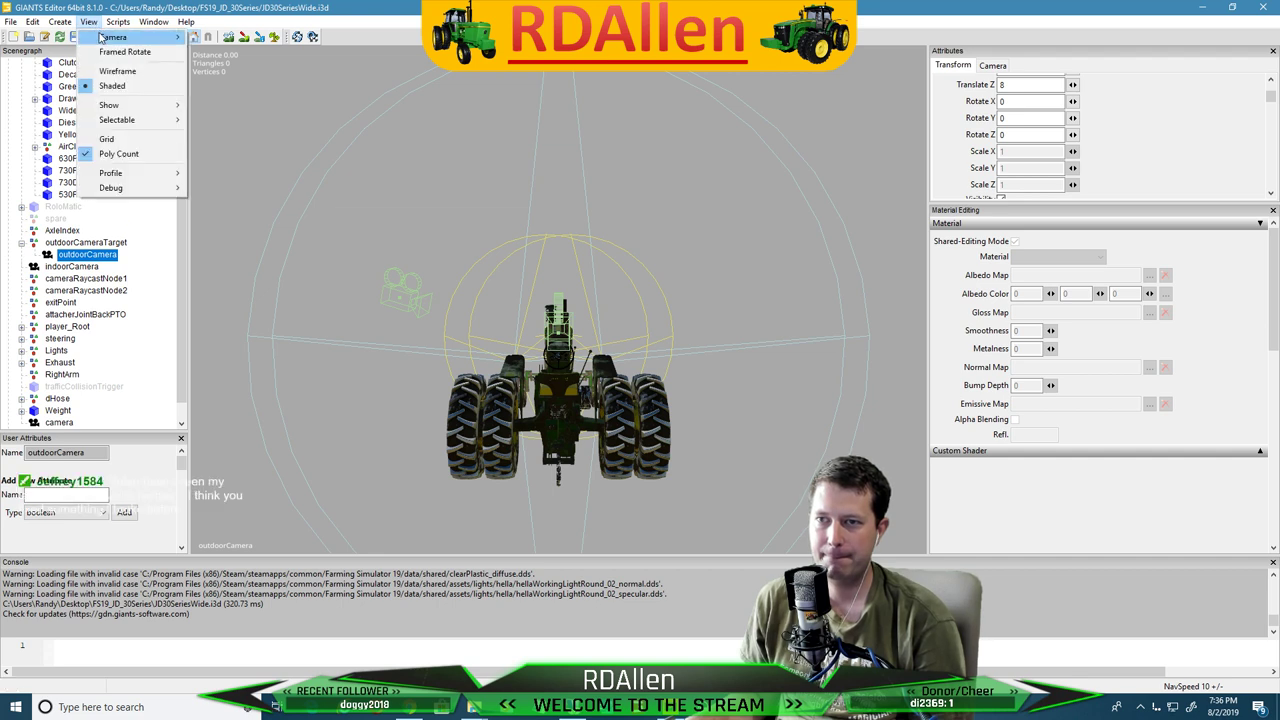
mouse_move(140, 37)
left_click(240, 67)
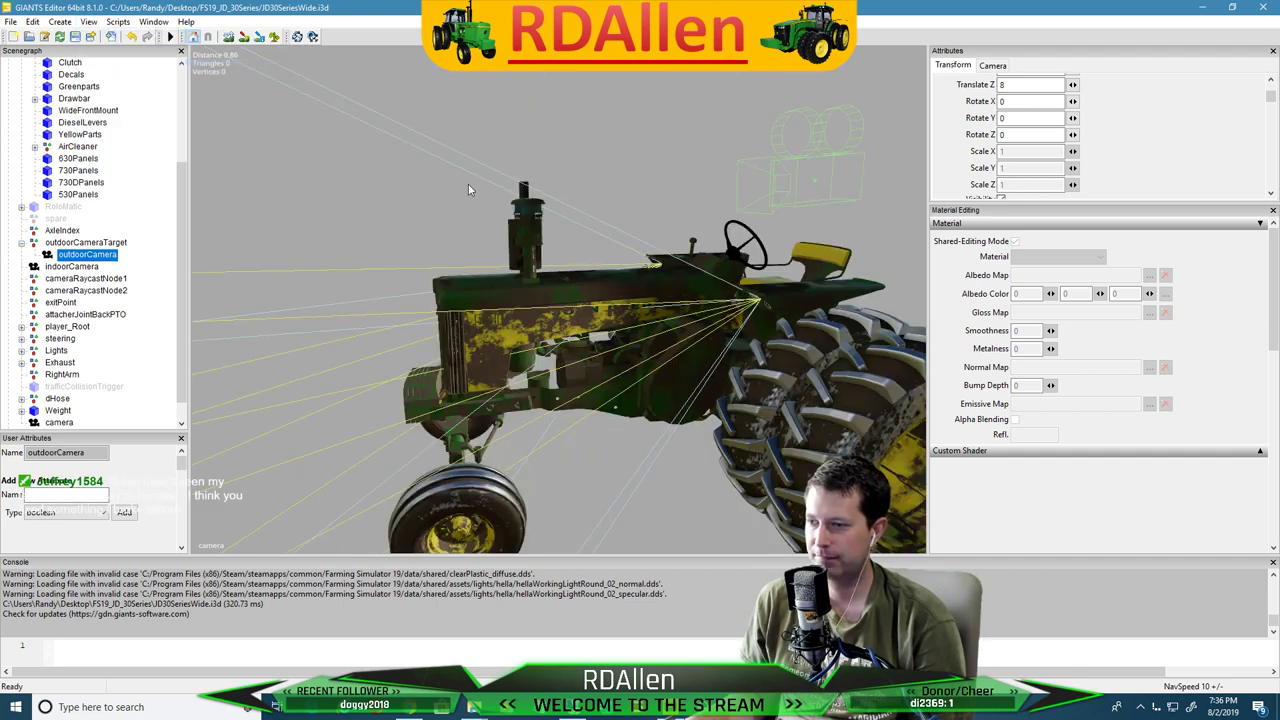
left_click(522, 190)
scroll(72, 116, "up", 2)
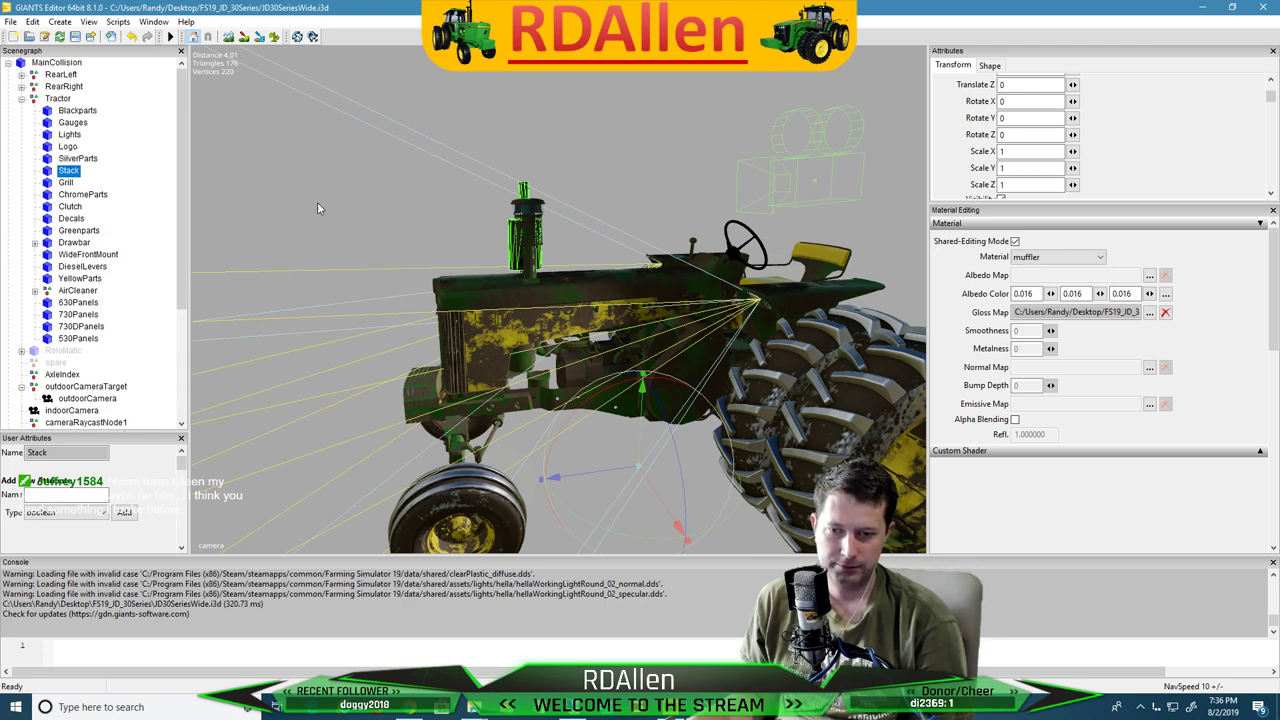
left_click(338, 174)
left_click_drag(349, 179, 416, 198, "alt")
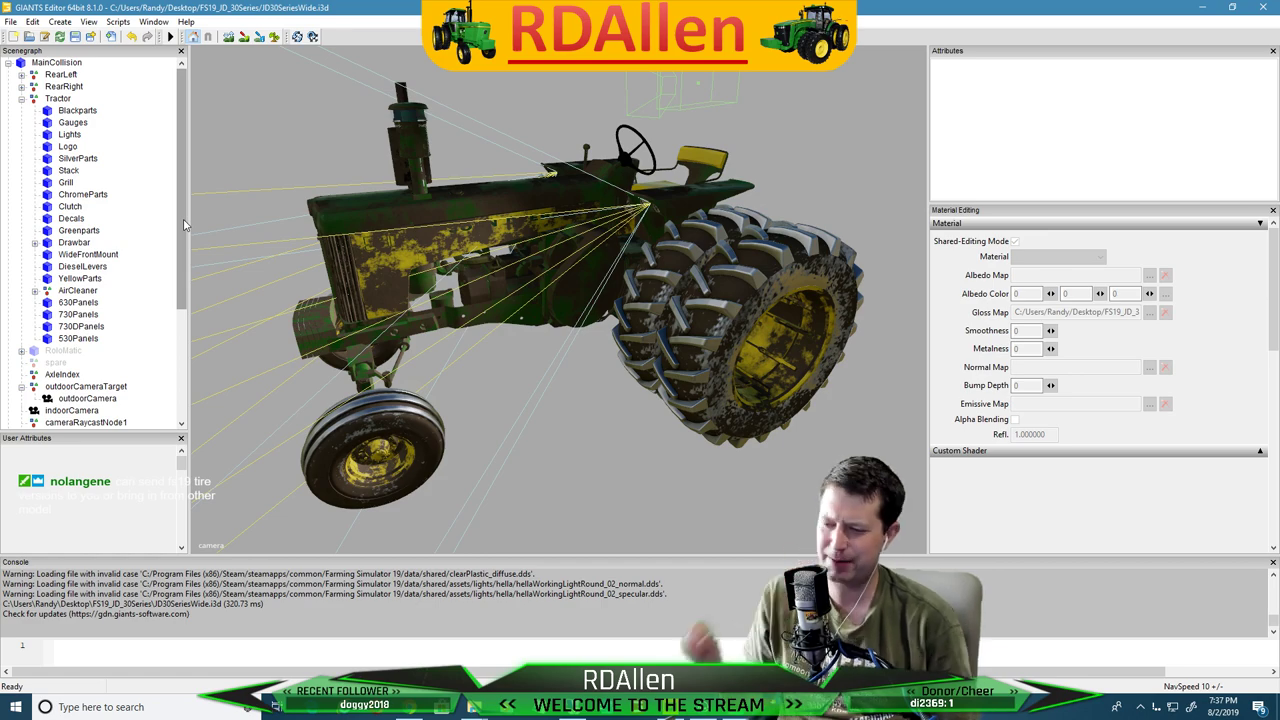
Select the TriRibLeft front tire to inspect its material and texture maps
left_click(472, 707)
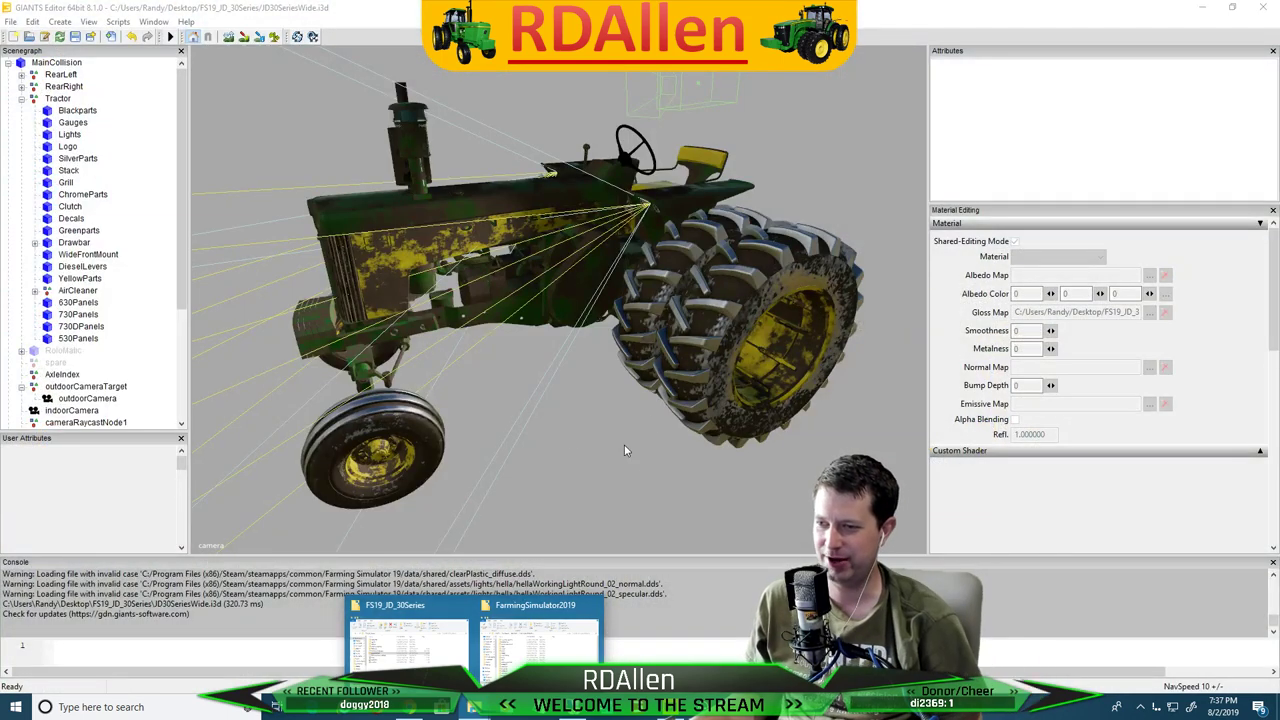
left_click_drag(593, 390, 483, 364, "alt")
scroll(469, 360, "up", 4)
right_click_drag(483, 368, 789, 392)
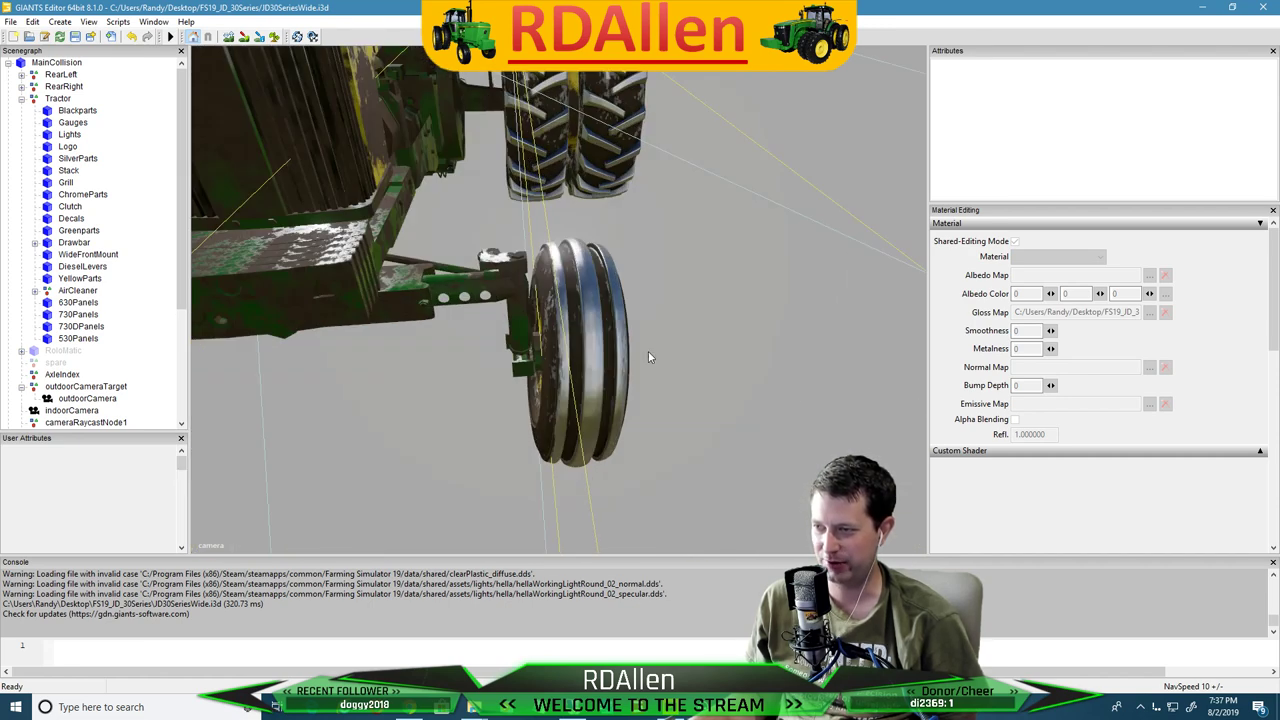
left_click(610, 344)
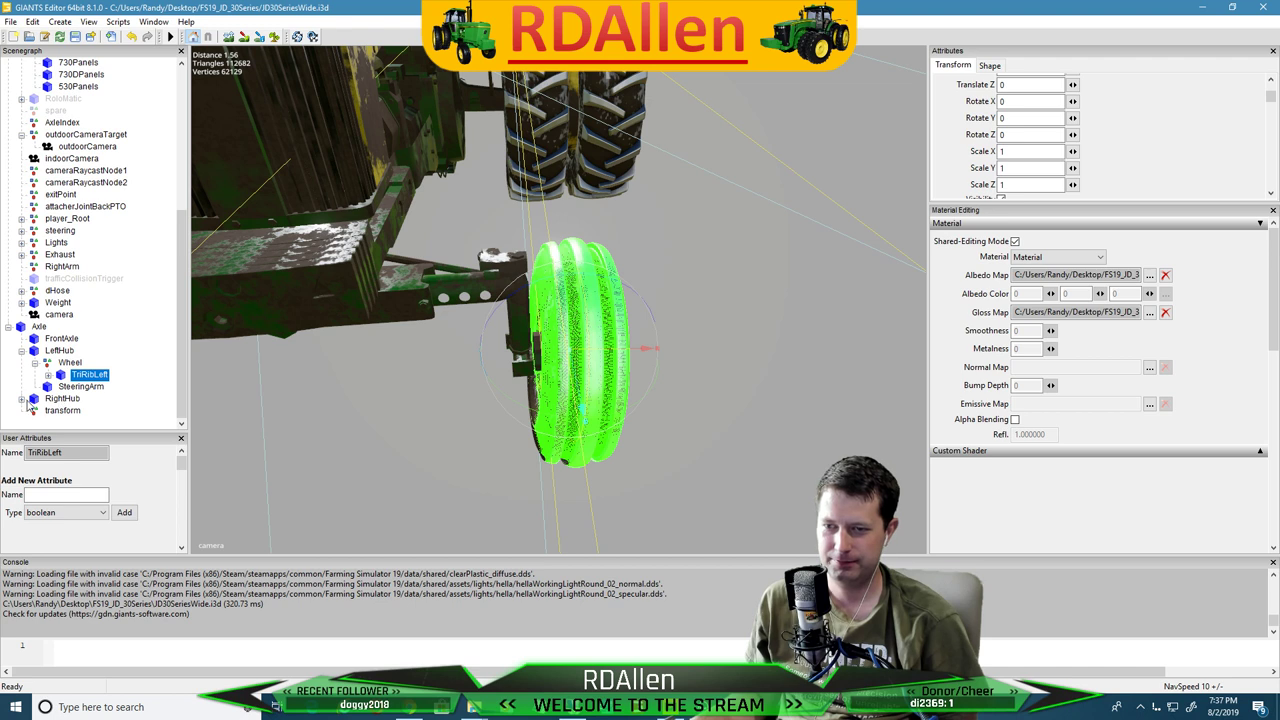
Expand RightHub and its Wheel group, and select TriRibRight to inspect the right front tire and its material
left_click(22, 399)
left_click(66, 411)
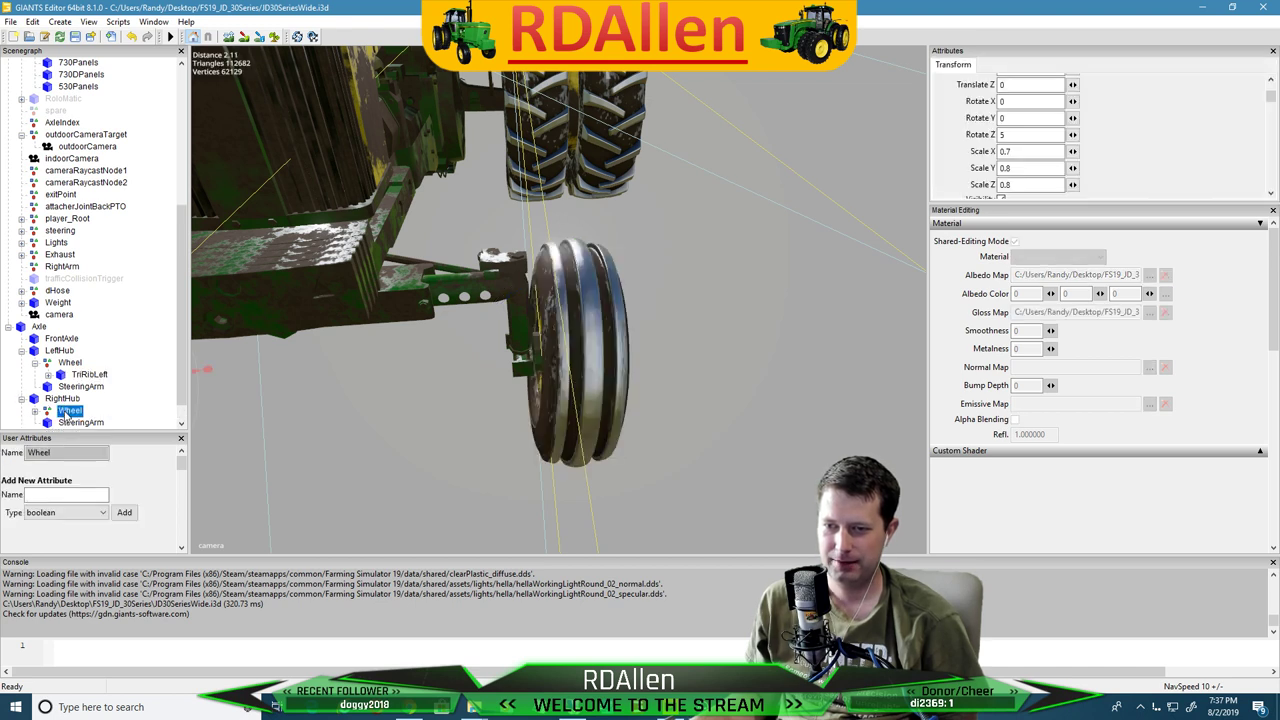
left_click(35, 387)
left_click(83, 400)
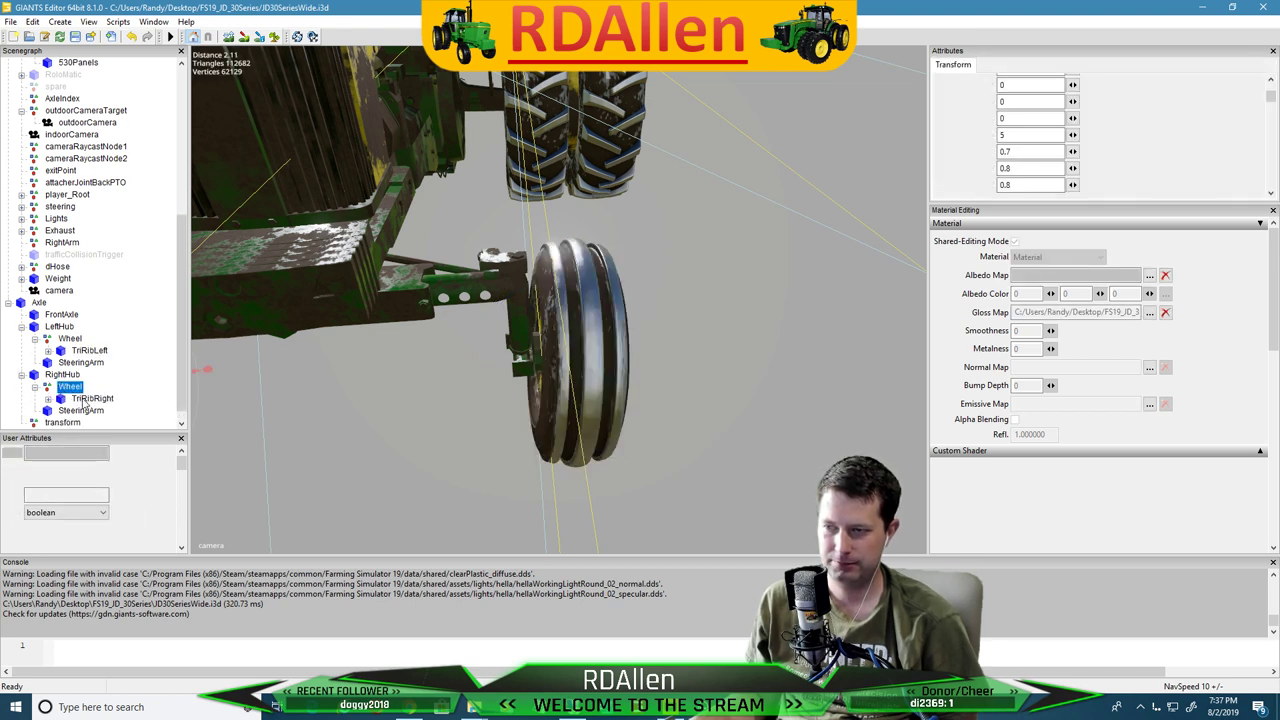
left_click(88, 398)
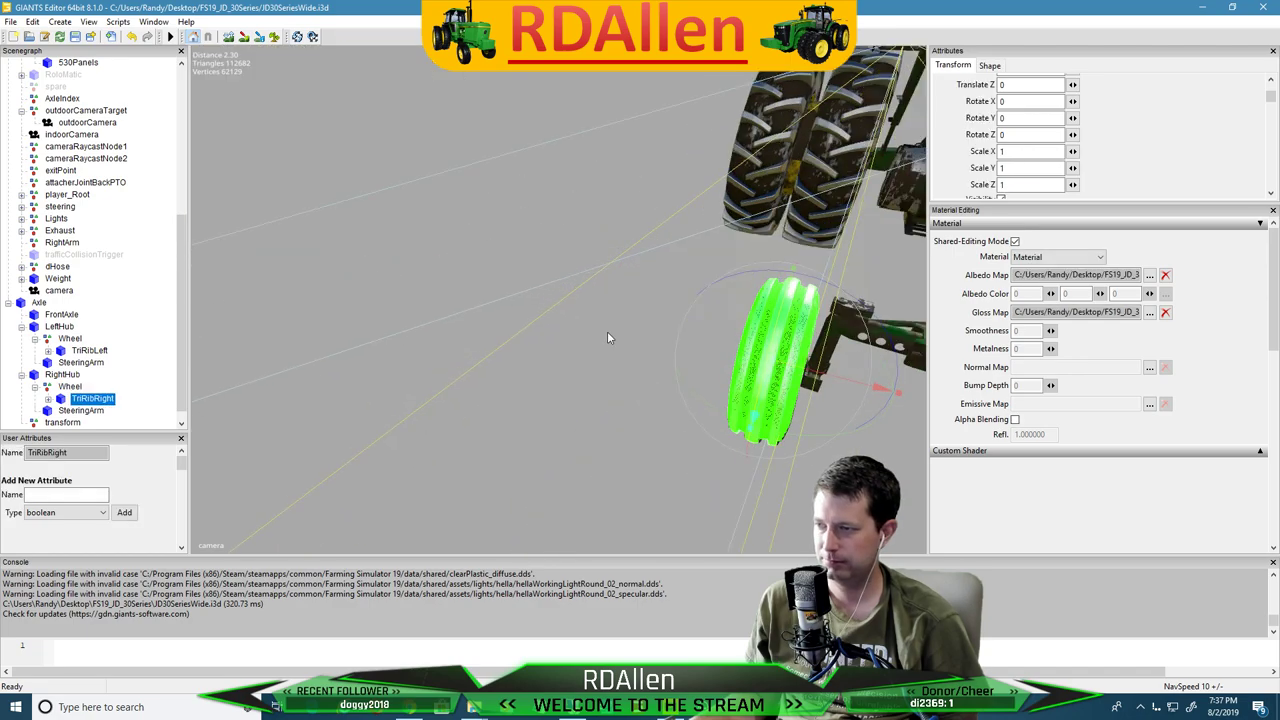
scroll(607, 331, "up", 5)
left_click_drag(681, 350, 836, 278, "alt")
scroll(497, 261, "down", 4)
scroll(496, 260, "up", 6)
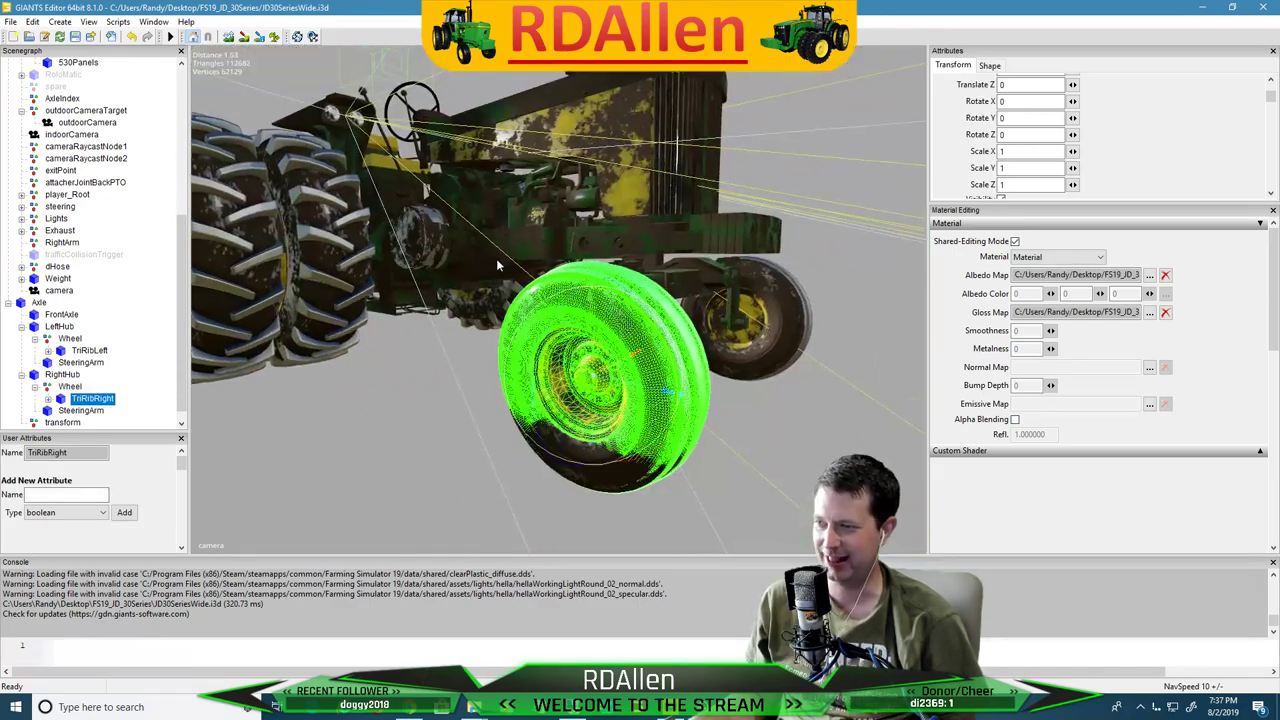
Expand RearLeft and RearRight, and select the Left and Right wheel meshes to check their materials on the rear tires
scroll(511, 259, "down", 4)
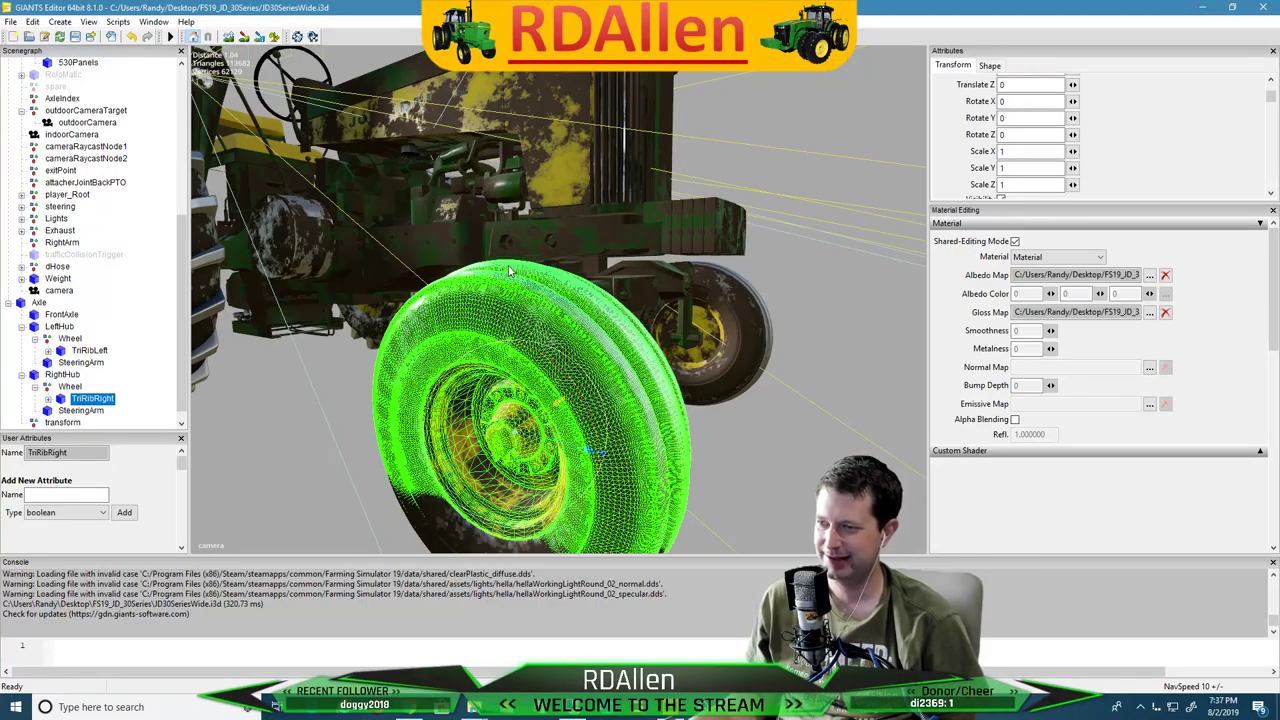
middle_click_drag(470, 275, 401, 243)
left_click(408, 208)
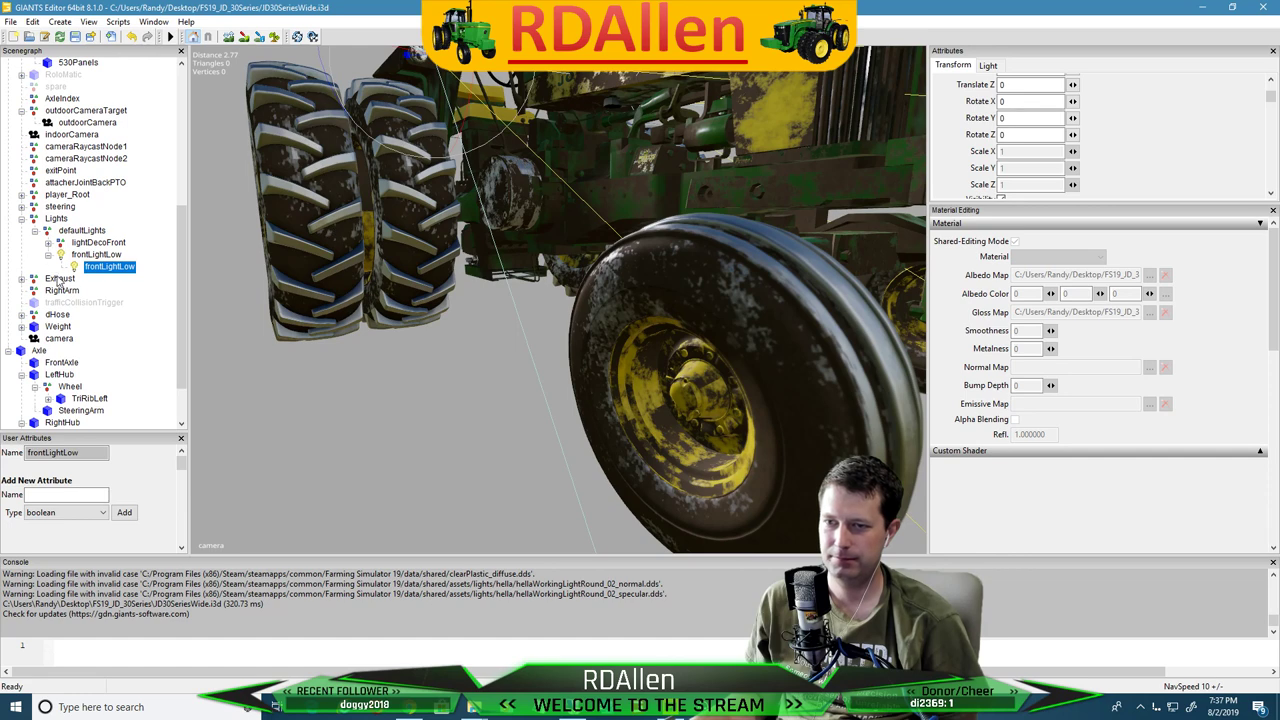
scroll(112, 312, "up", 3)
scroll(112, 312, "up", 5)
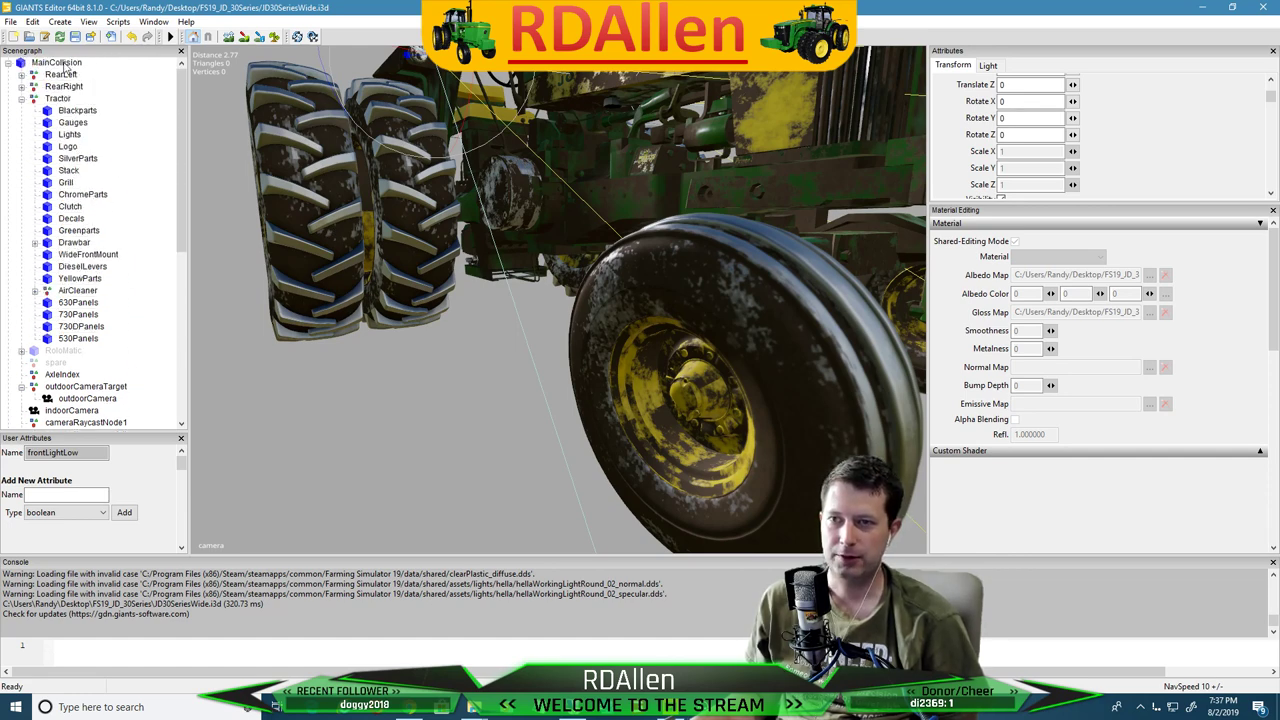
left_click(22, 75)
left_click(65, 86)
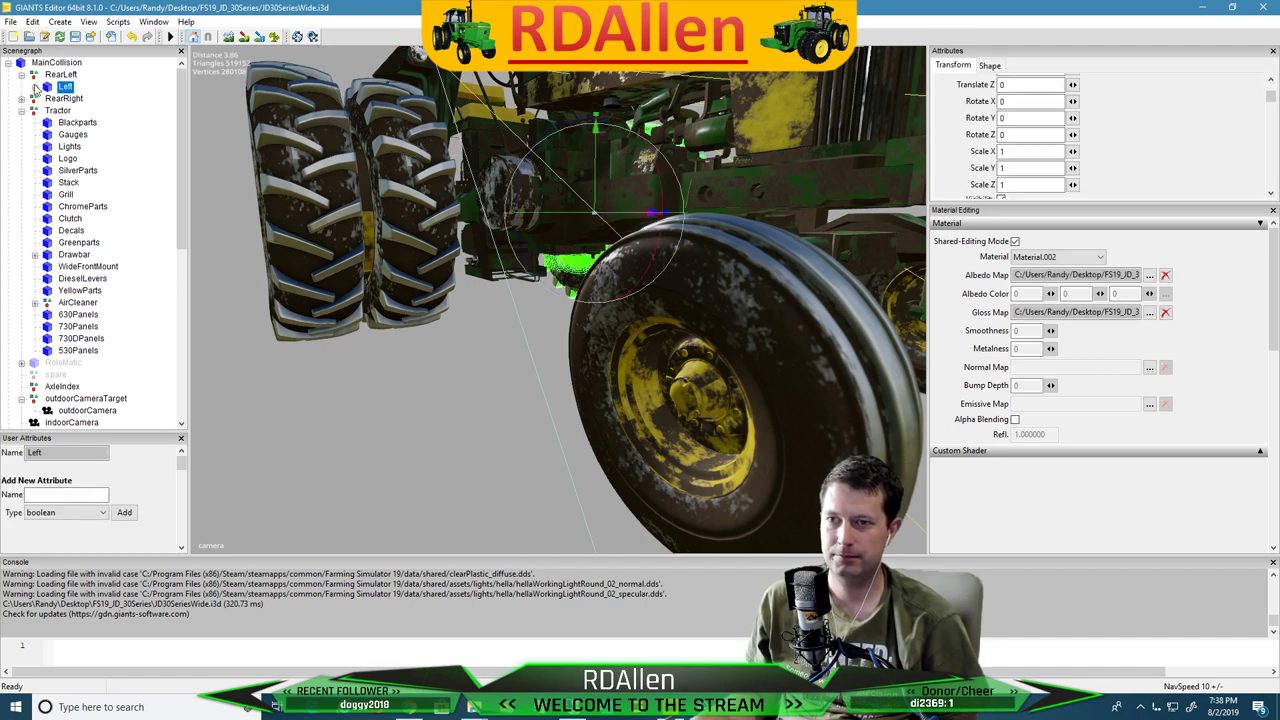
left_click(22, 98)
left_click(68, 110)
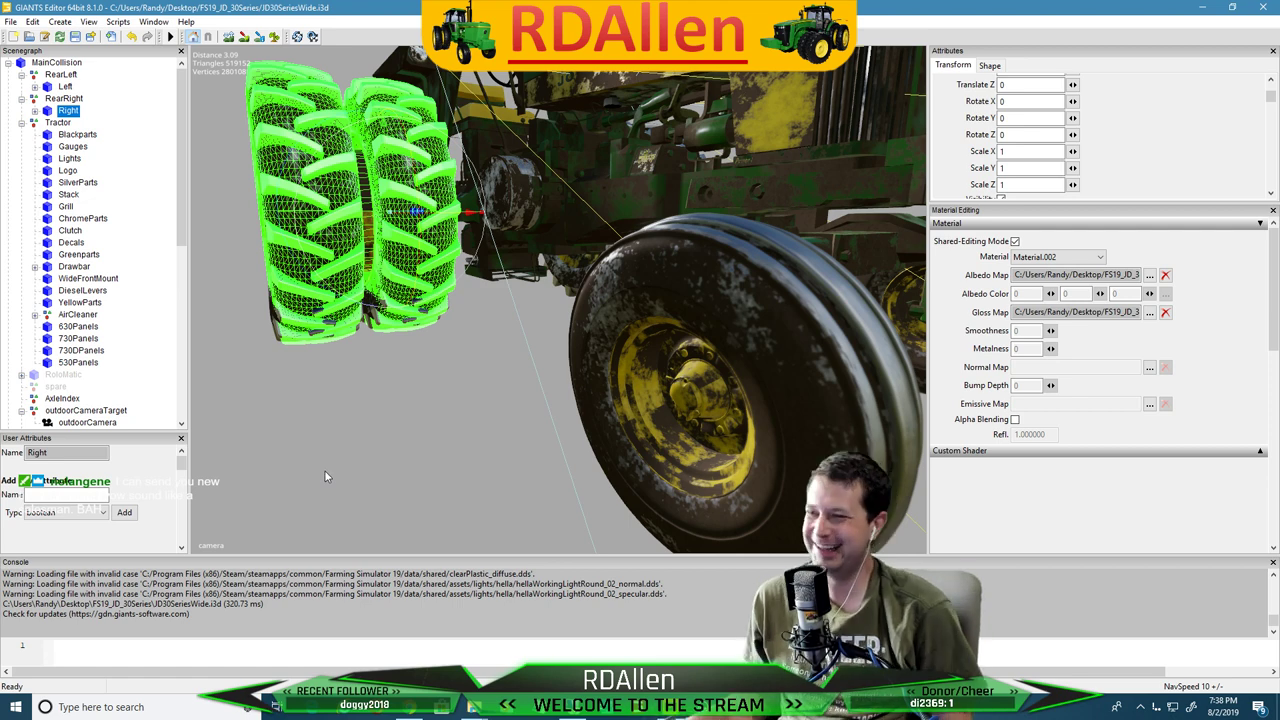
left_click(465, 470)
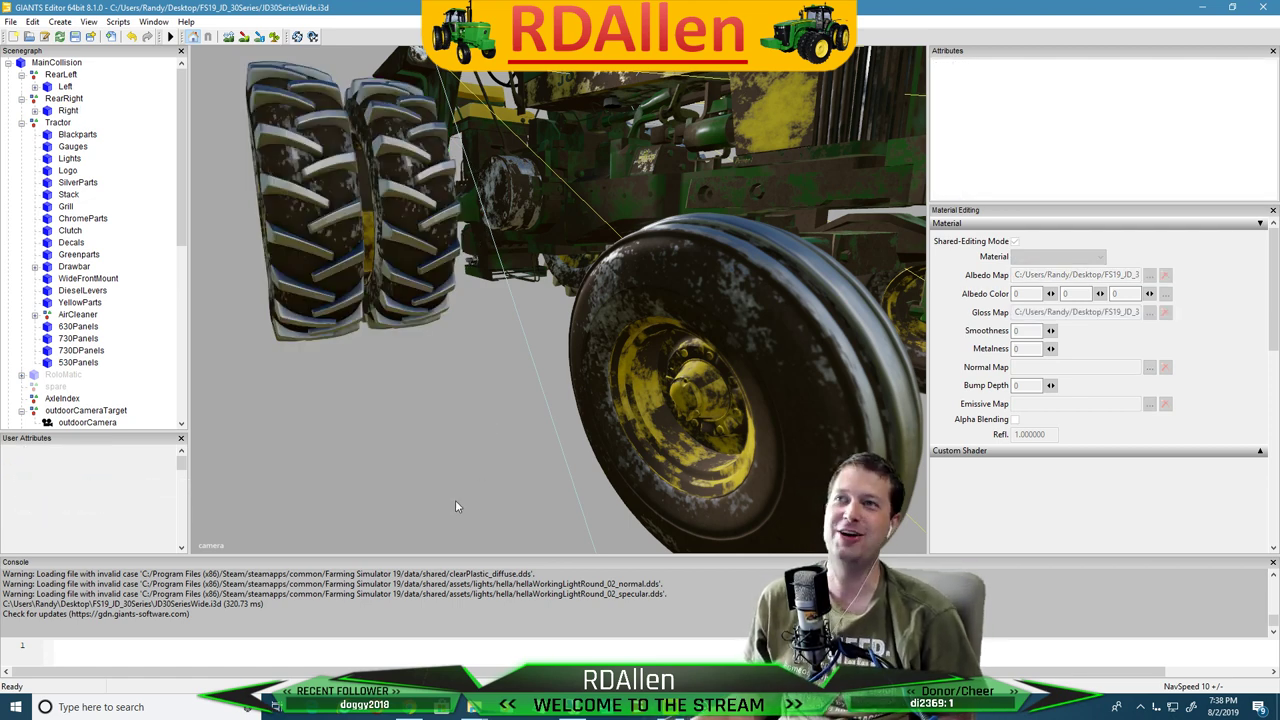
scroll(392, 530, "down", 4)
scroll(429, 474, "up", 2)
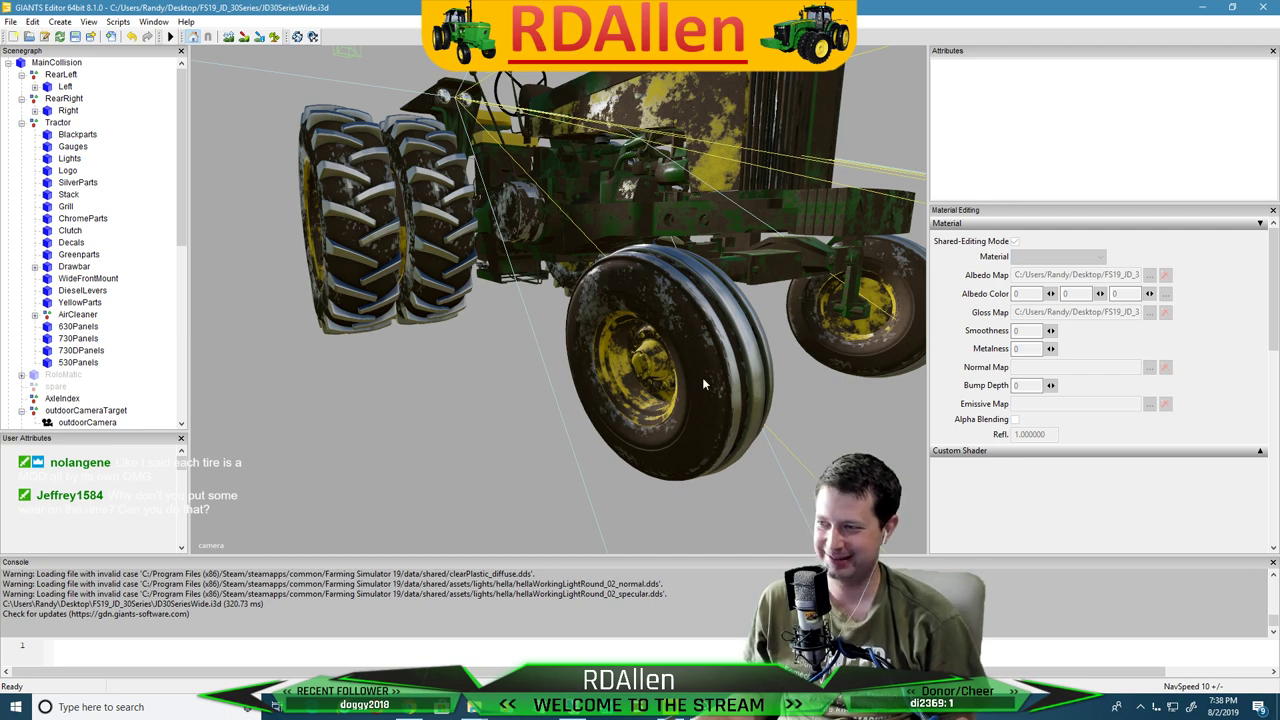
Close the editor with the changes to JD30SeriesWide.i3d saved, and reopen JD30SeriesWide from the FS19_JD_30Series folder
left_click(1262, 8)
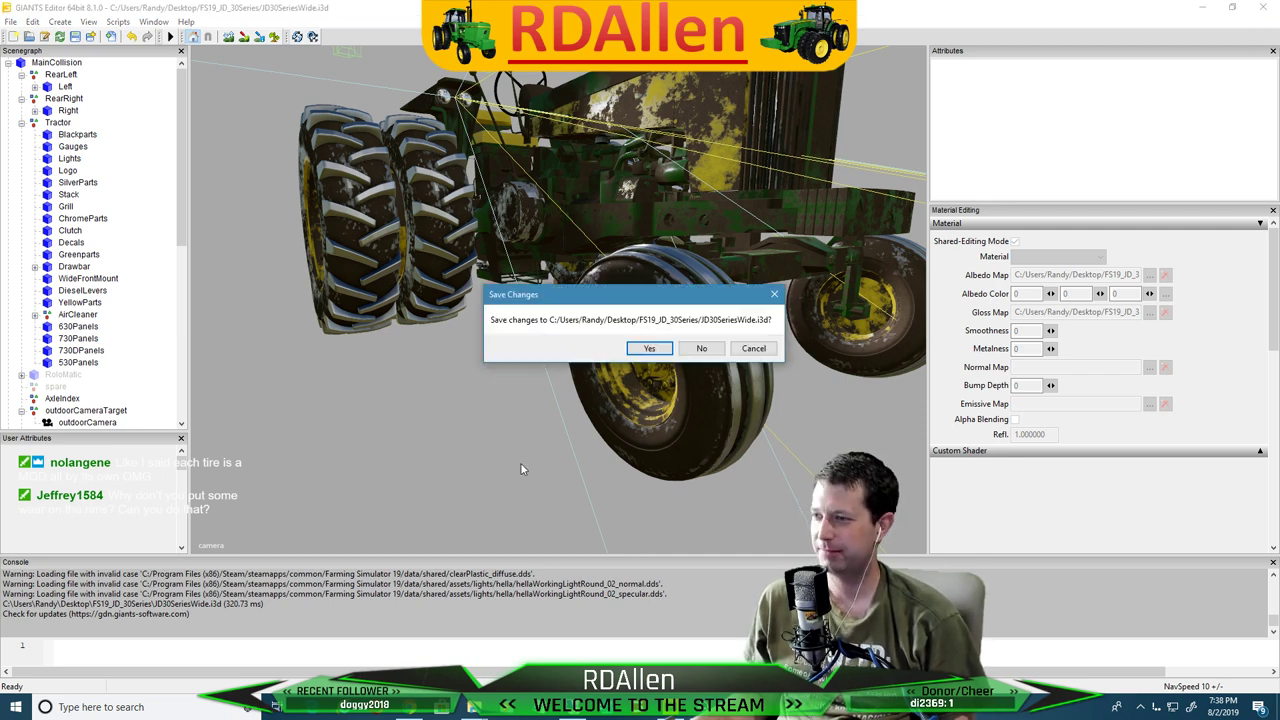
left_click(645, 349)
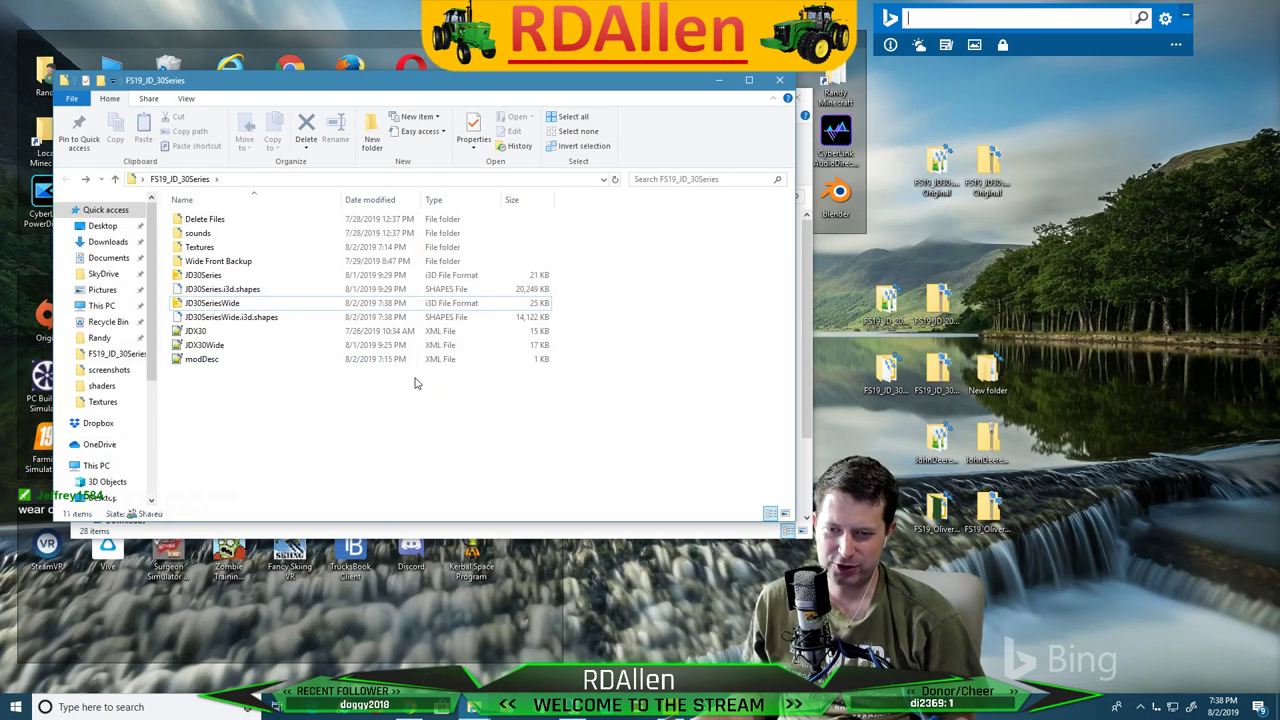
left_click(247, 303)
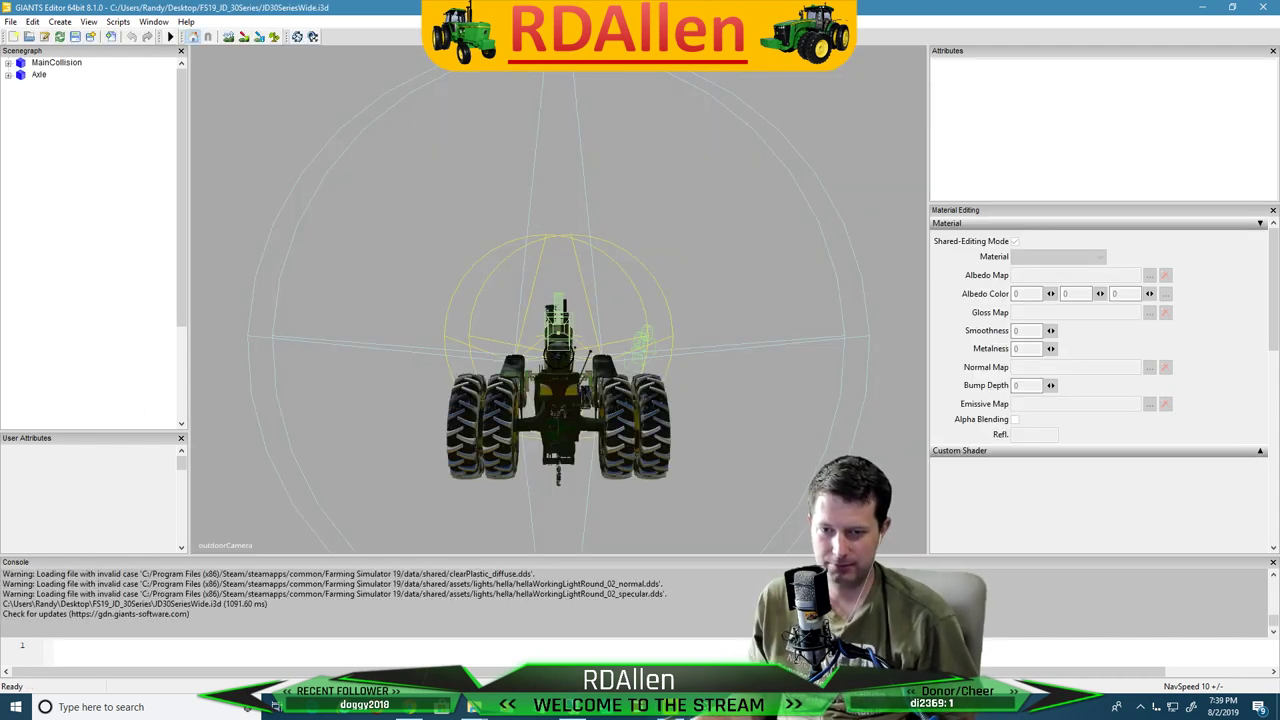
Expand MainCollision, RearLeft and Left in the scene hierarchy, and select the Rim
left_click(8, 63)
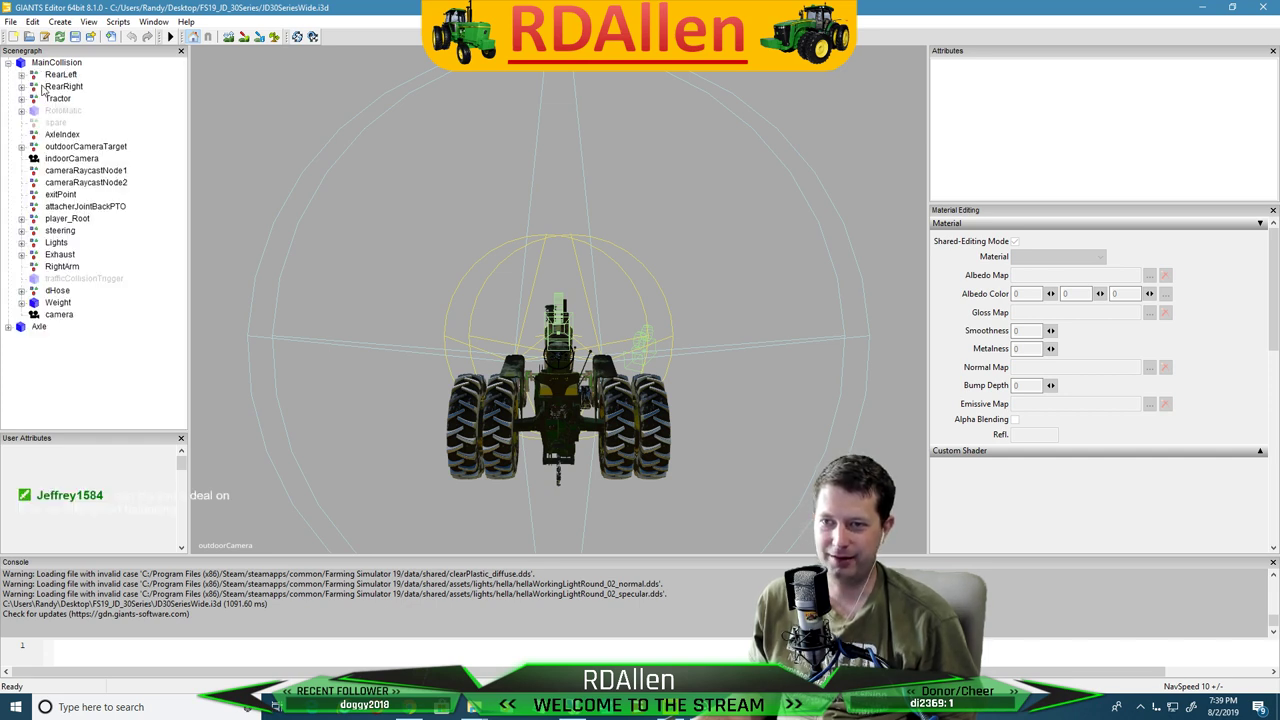
left_click(21, 75)
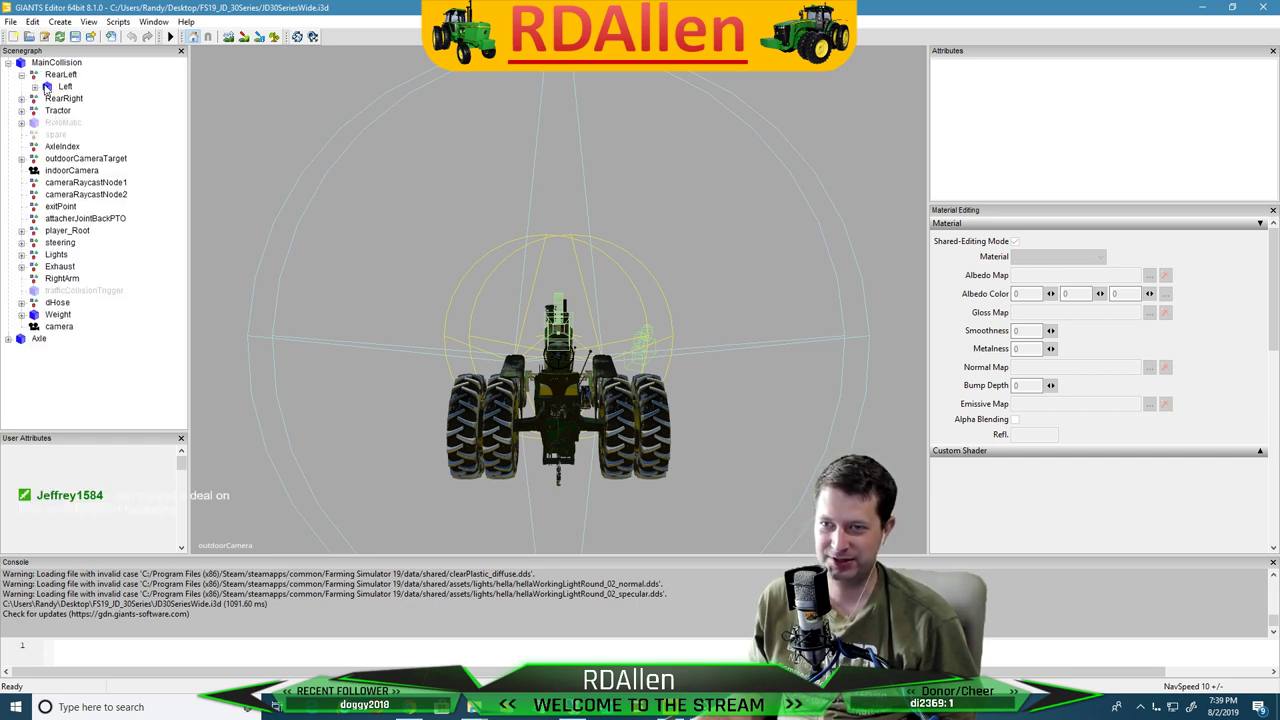
left_click(35, 87)
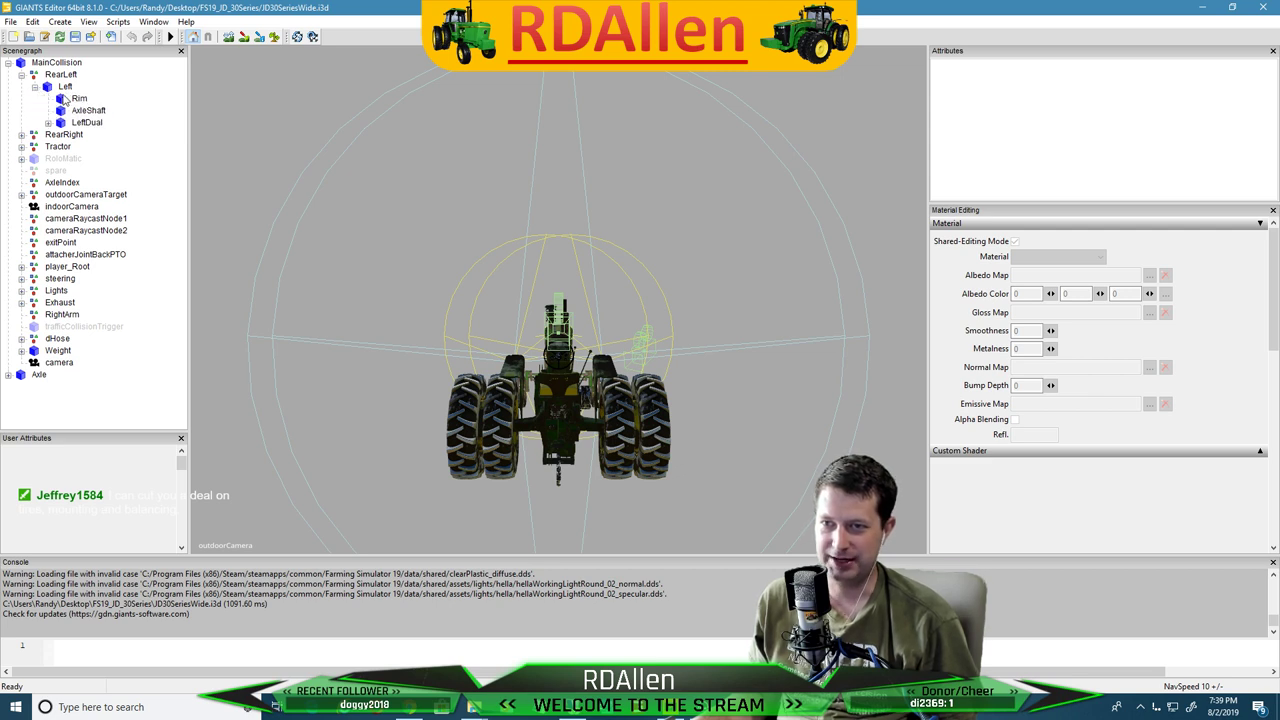
left_click(77, 99)
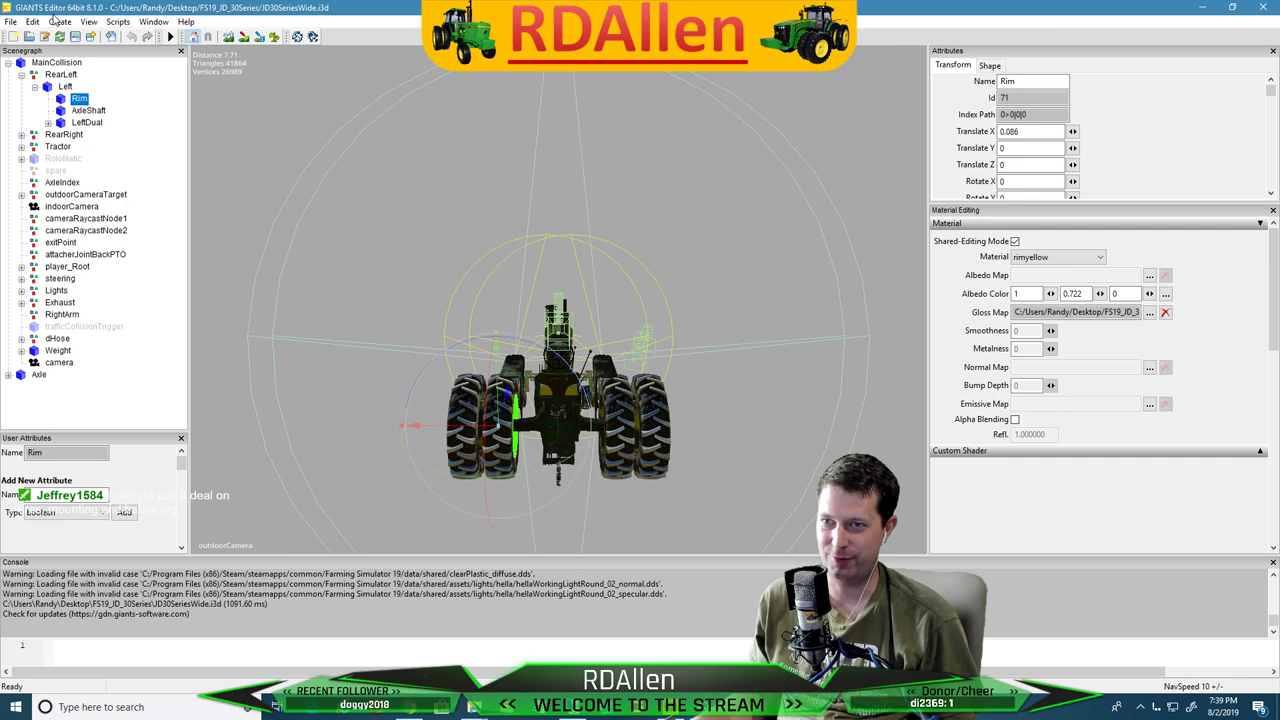
Switch the viewport to the camera named camera and frame the selected left rear Rim from the wheel's side
left_click(89, 22)
left_click(95, 24)
left_click(94, 25)
mouse_move(89, 38)
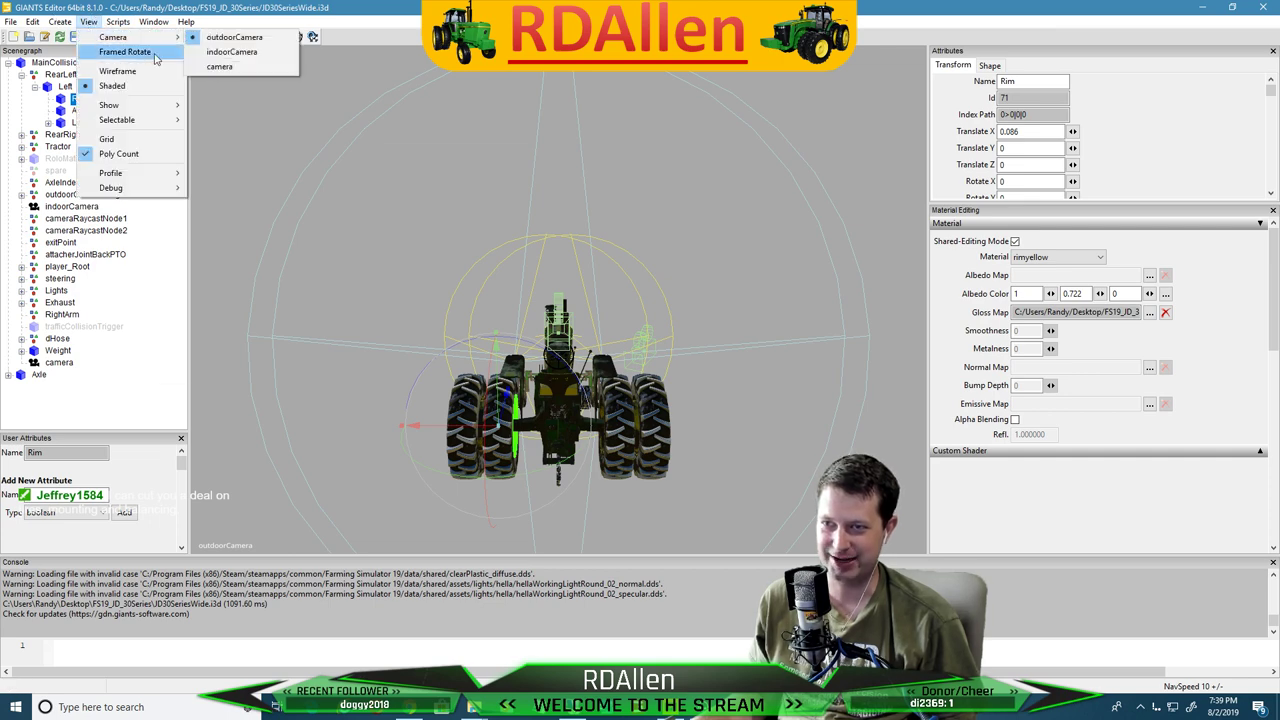
left_click(224, 67)
left_click_drag(679, 390, 721, 301, "alt")
scroll(712, 325, "up", 5)
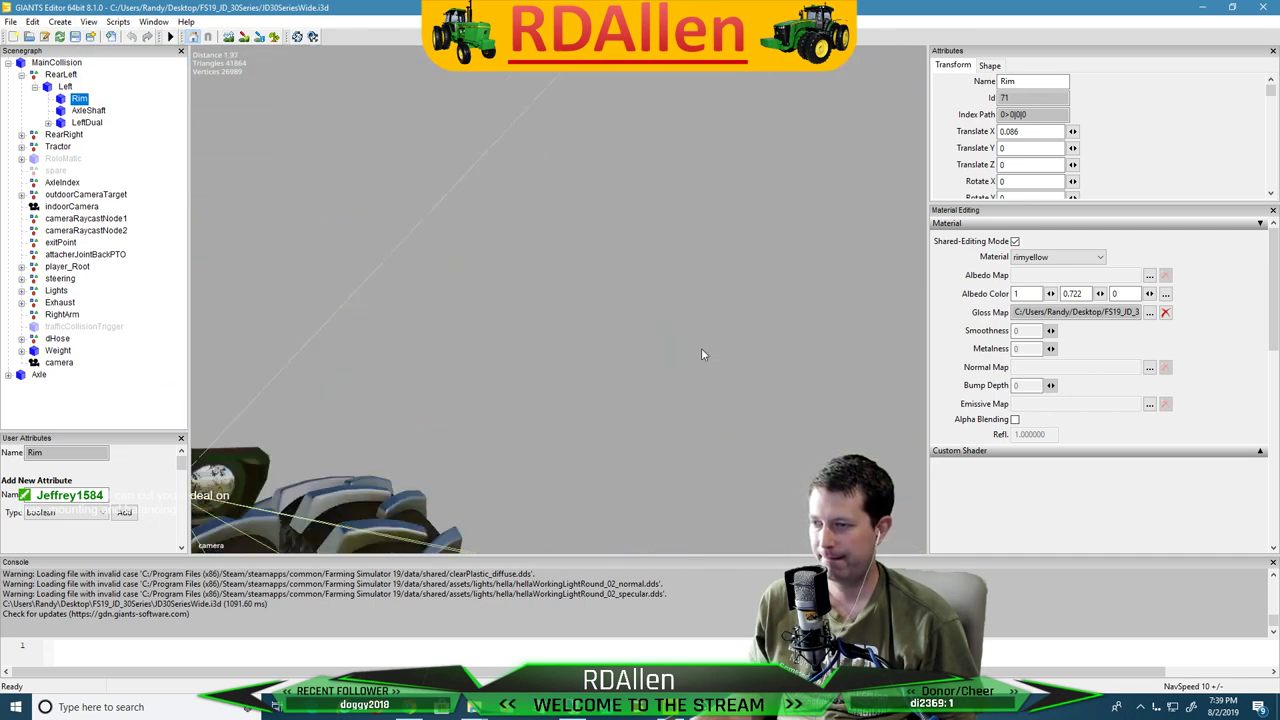
left_click_drag(702, 353, 305, 500, "alt")
middle_click_drag(307, 501, 352, 190, "alt")
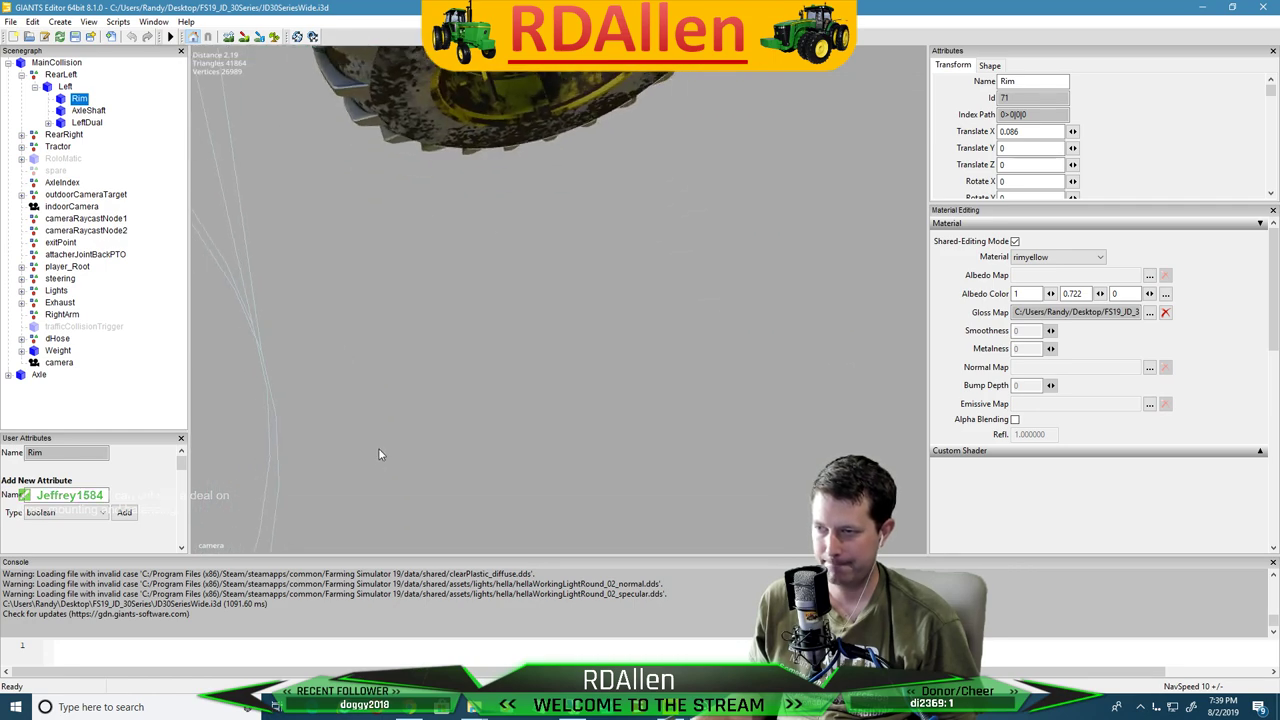
middle_click_drag(380, 451, 368, 352, "alt")
key("f")
left_click_drag(368, 352, 348, 191, "alt")
scroll(347, 190, "down", 5)
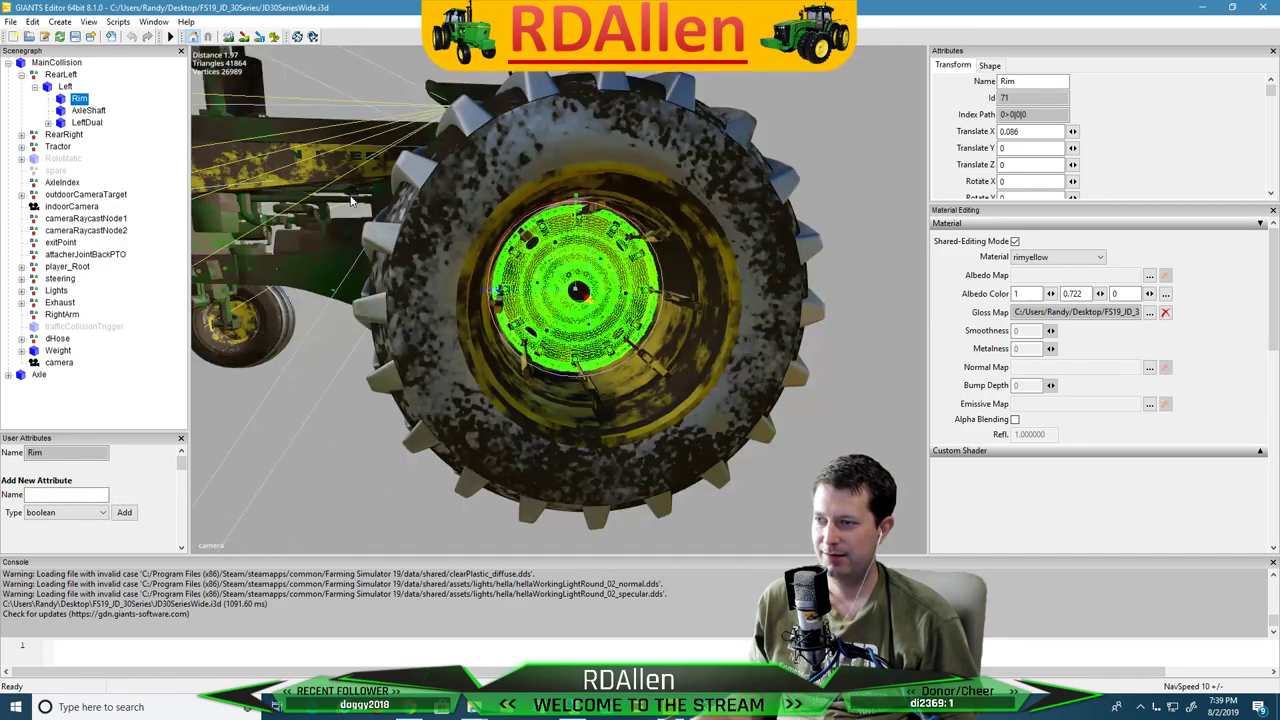
Set the first RDT value in the custom shader of the left rear Rim to 0.5
left_click(48, 123)
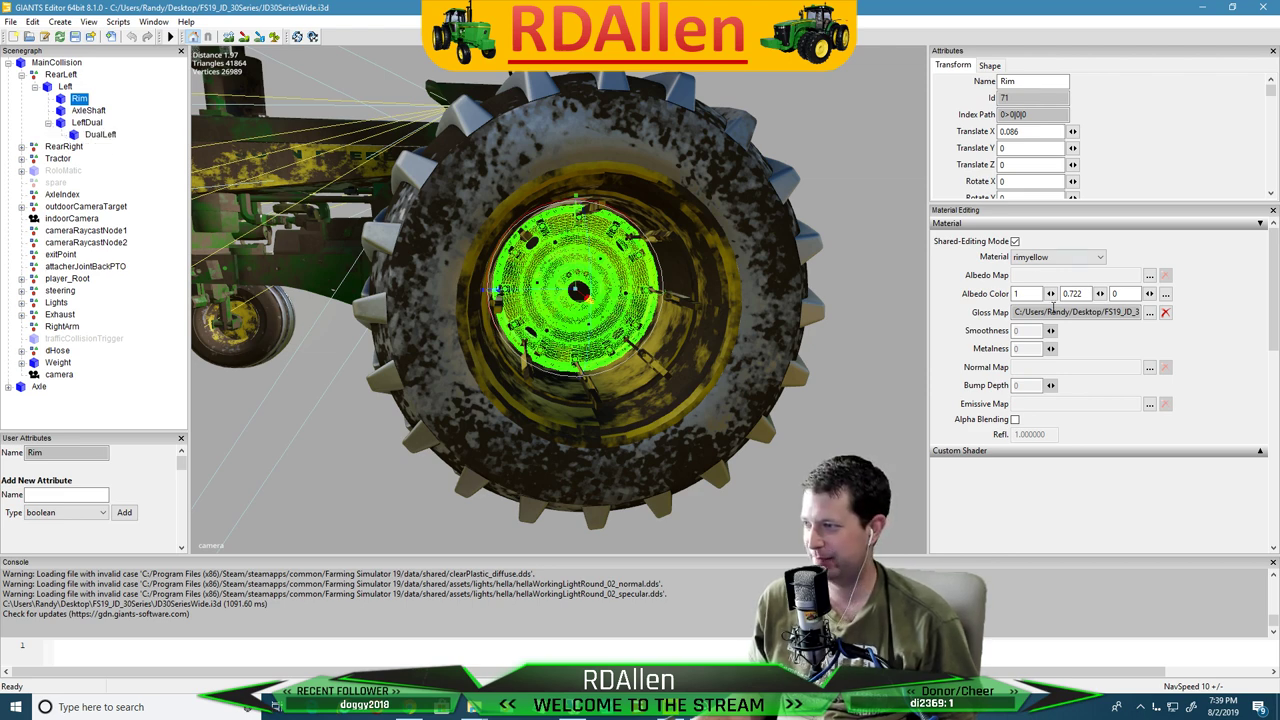
scroll(1035, 383, "down", 2)
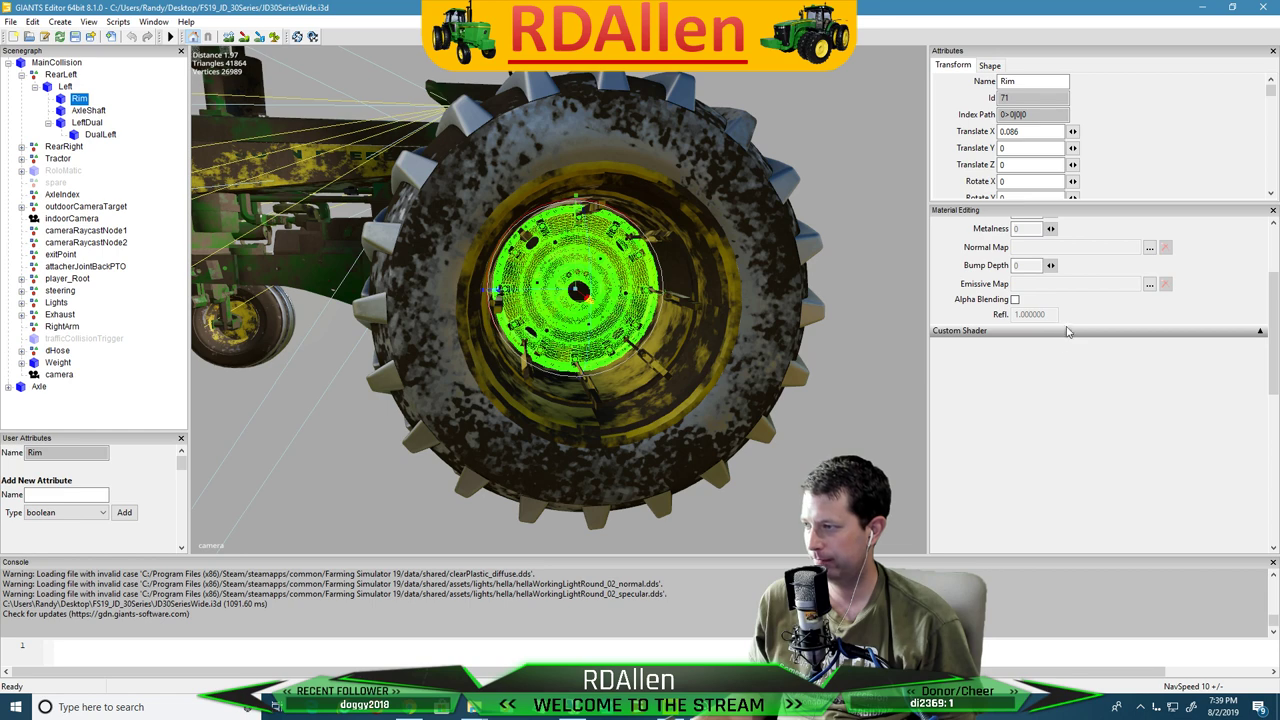
left_click(1067, 332)
left_click(1020, 388)
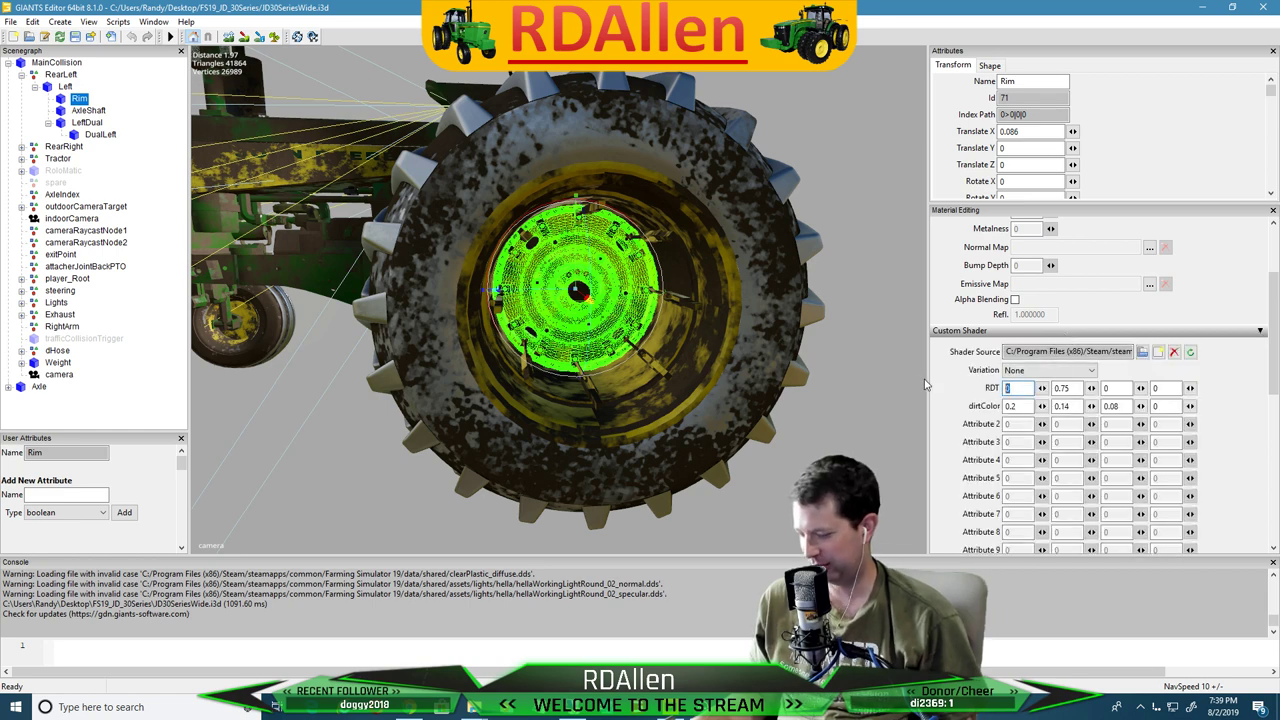
type("0.5")
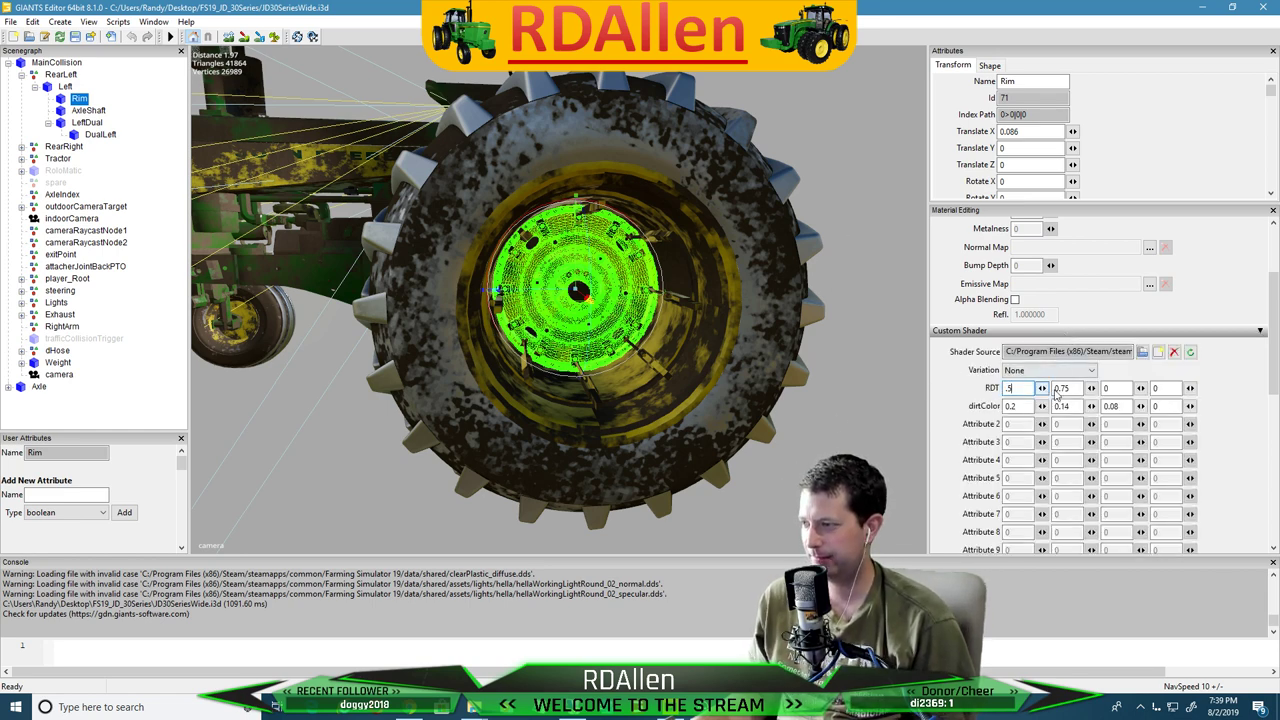
left_click(1067, 388)
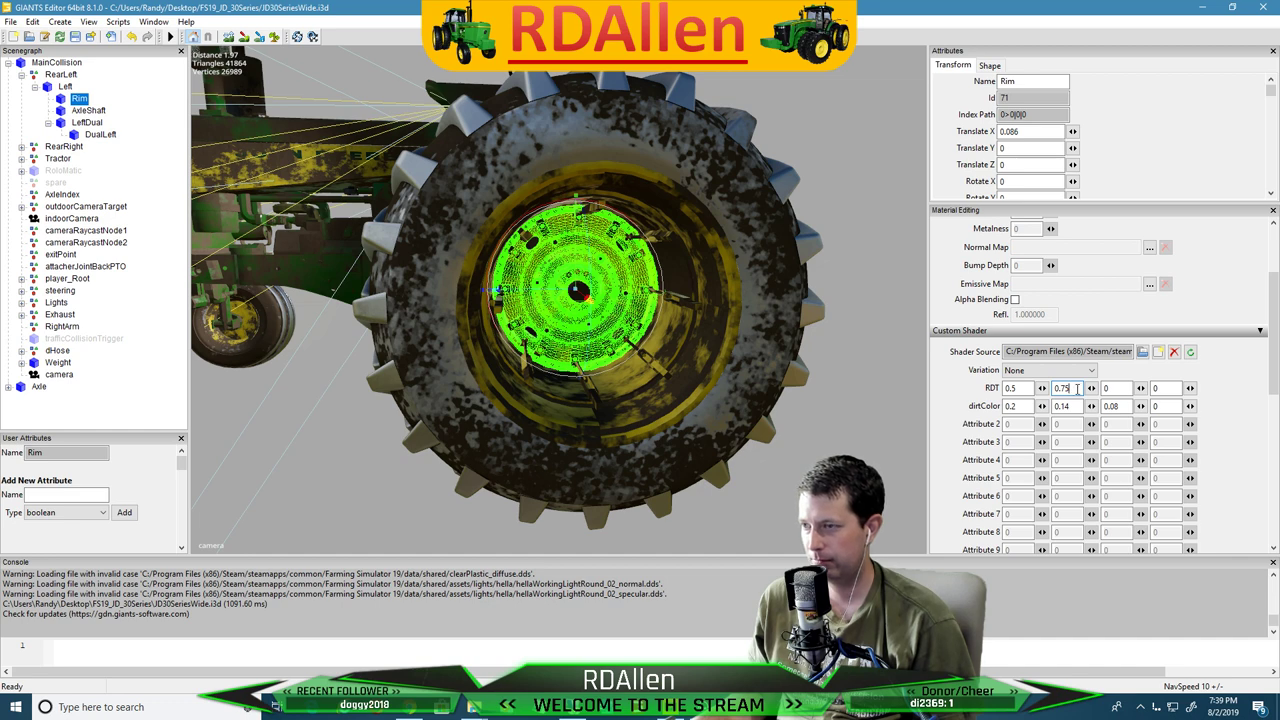
Select DualLeft and the Rim under RearRight's Right wheel to check their custom shader RDT values
left_click(100, 136)
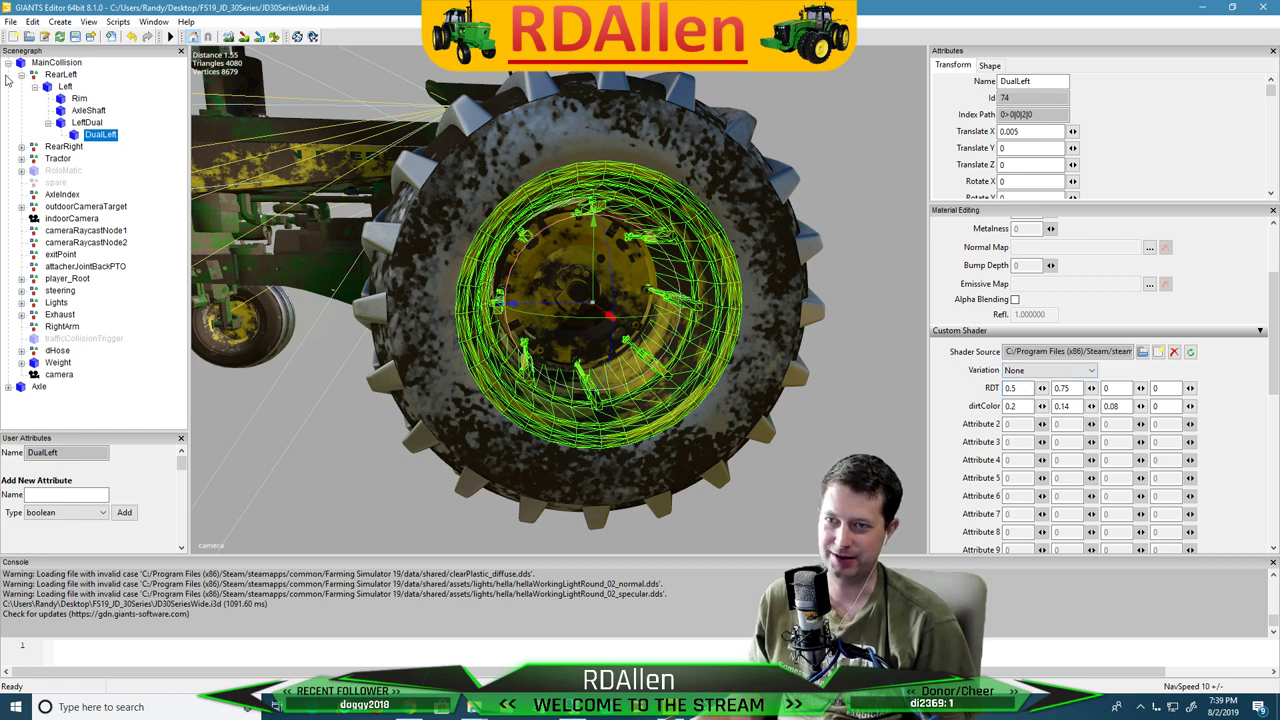
left_click(20, 146)
left_click(22, 147)
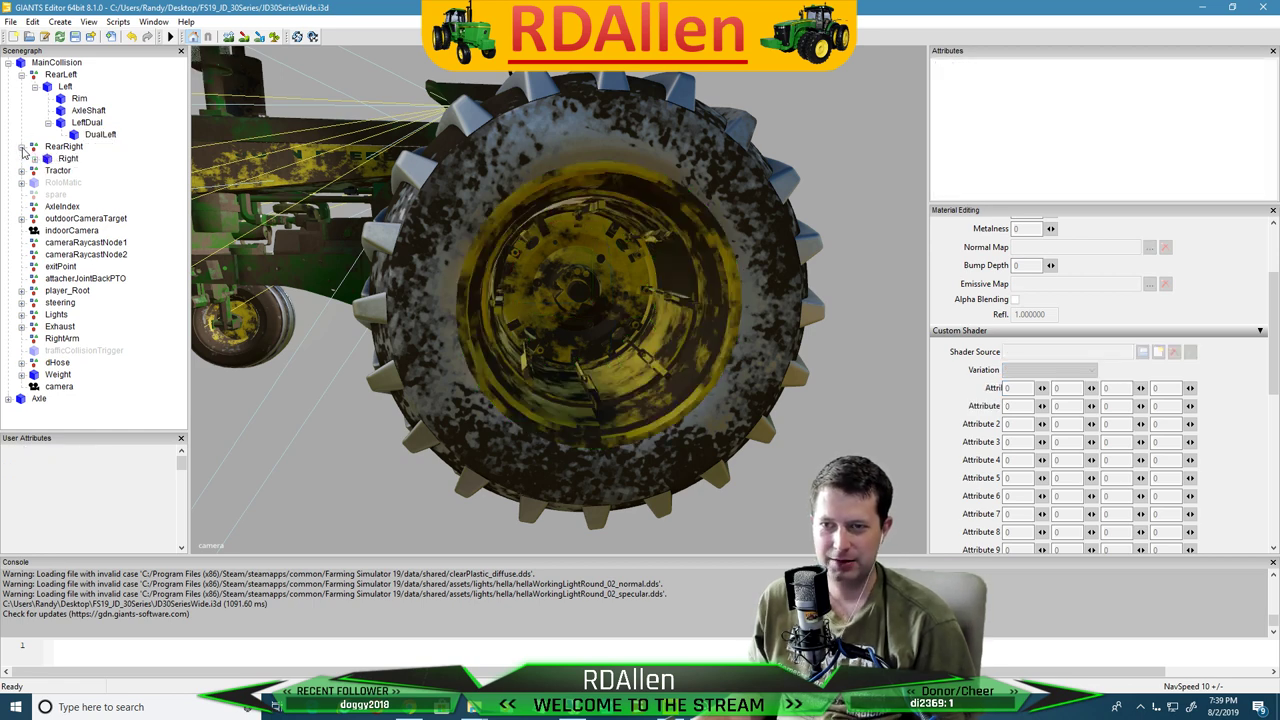
left_click(35, 158)
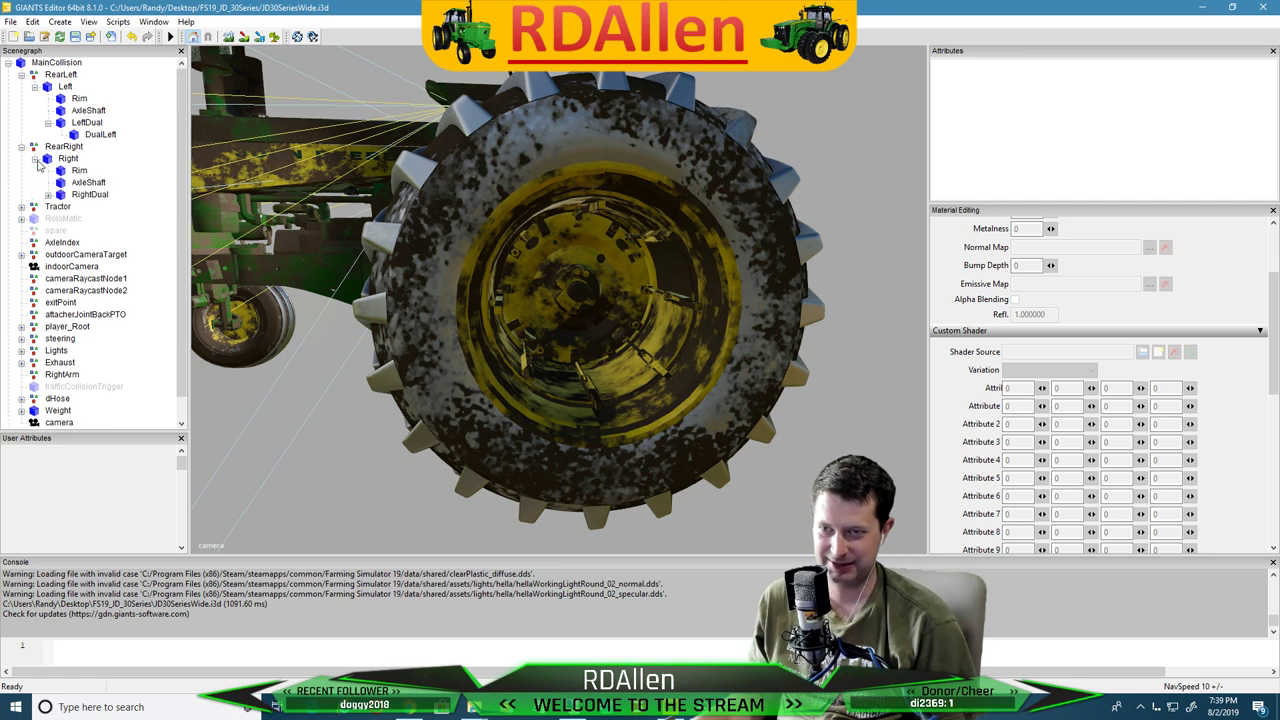
left_click(79, 170)
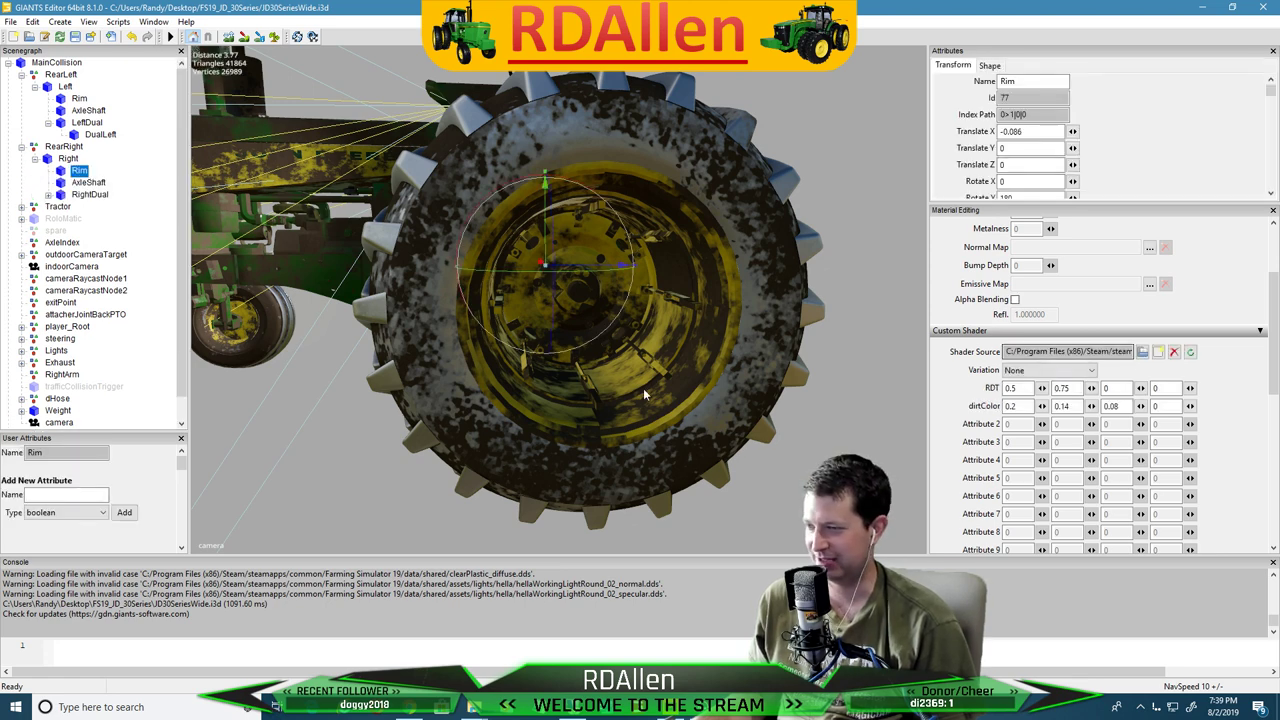
Expand Axle, LeftHub, Wheel and TriRibLeft, and check the material and custom shader values of LeftHub, TriRibLeft and FrontRim
scroll(58, 380, "down", 1)
left_click(10, 420)
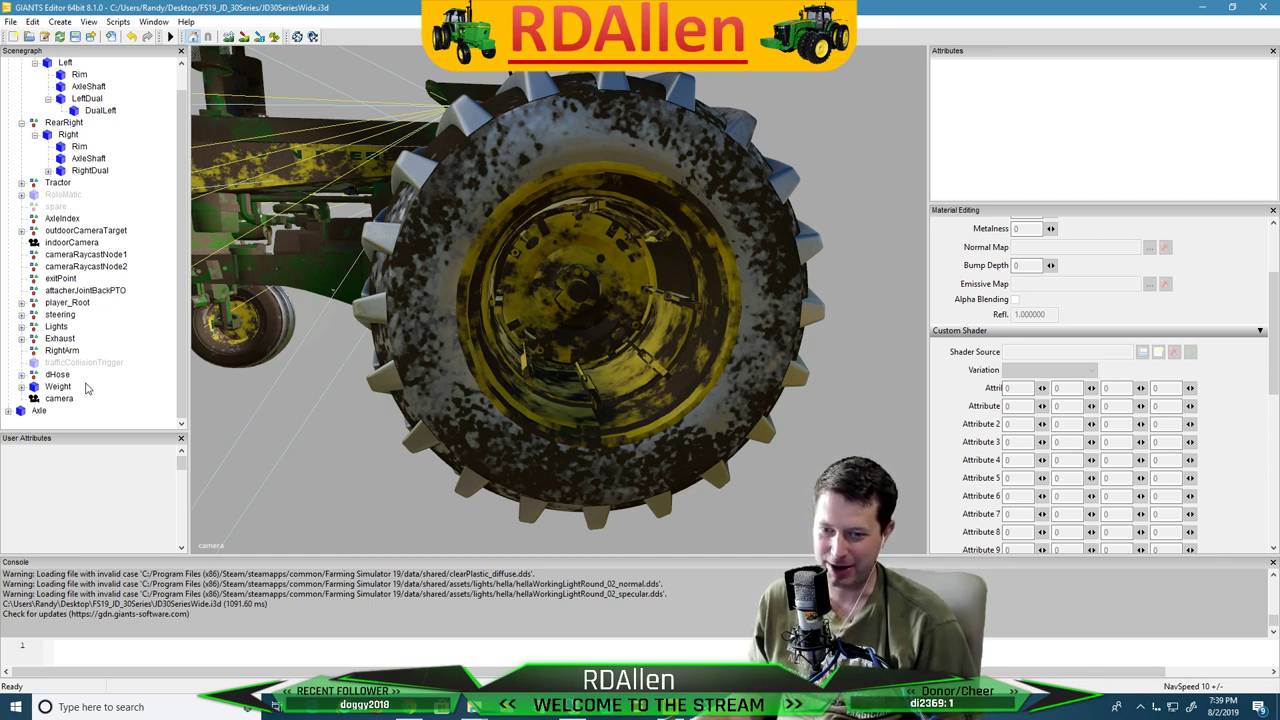
left_click(8, 411)
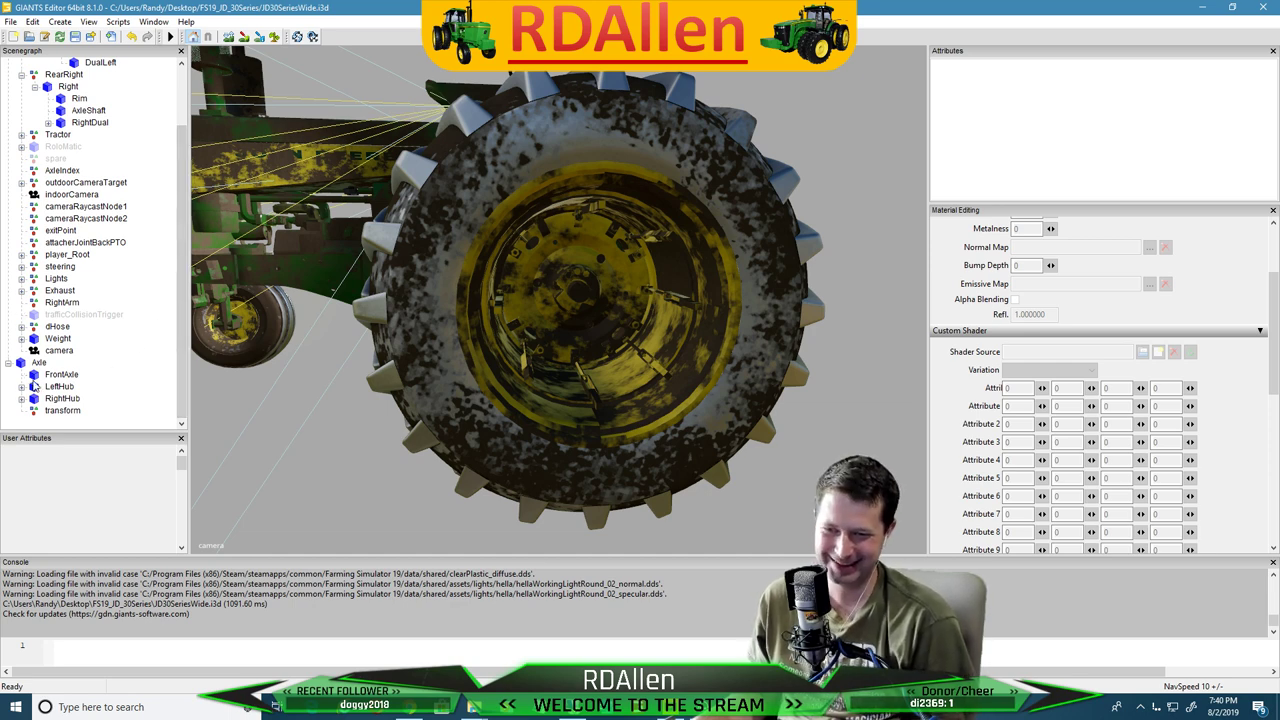
left_click(37, 389)
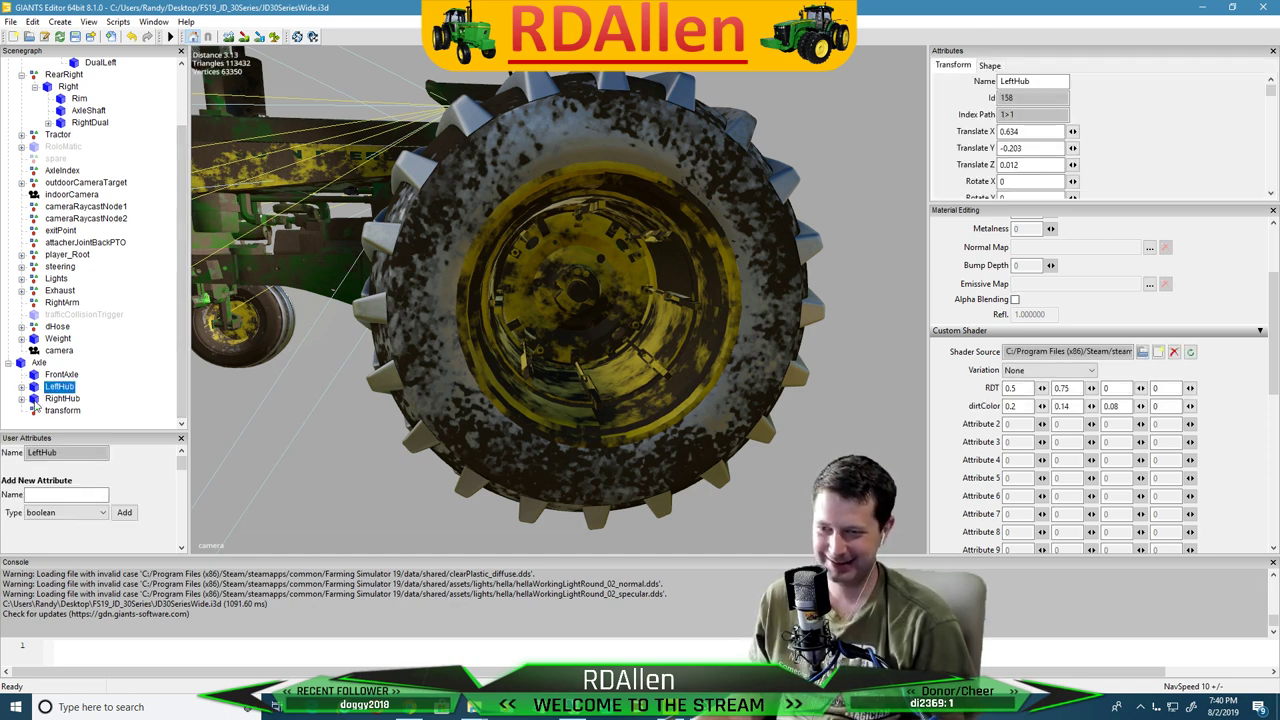
left_click(21, 386)
left_click(44, 399)
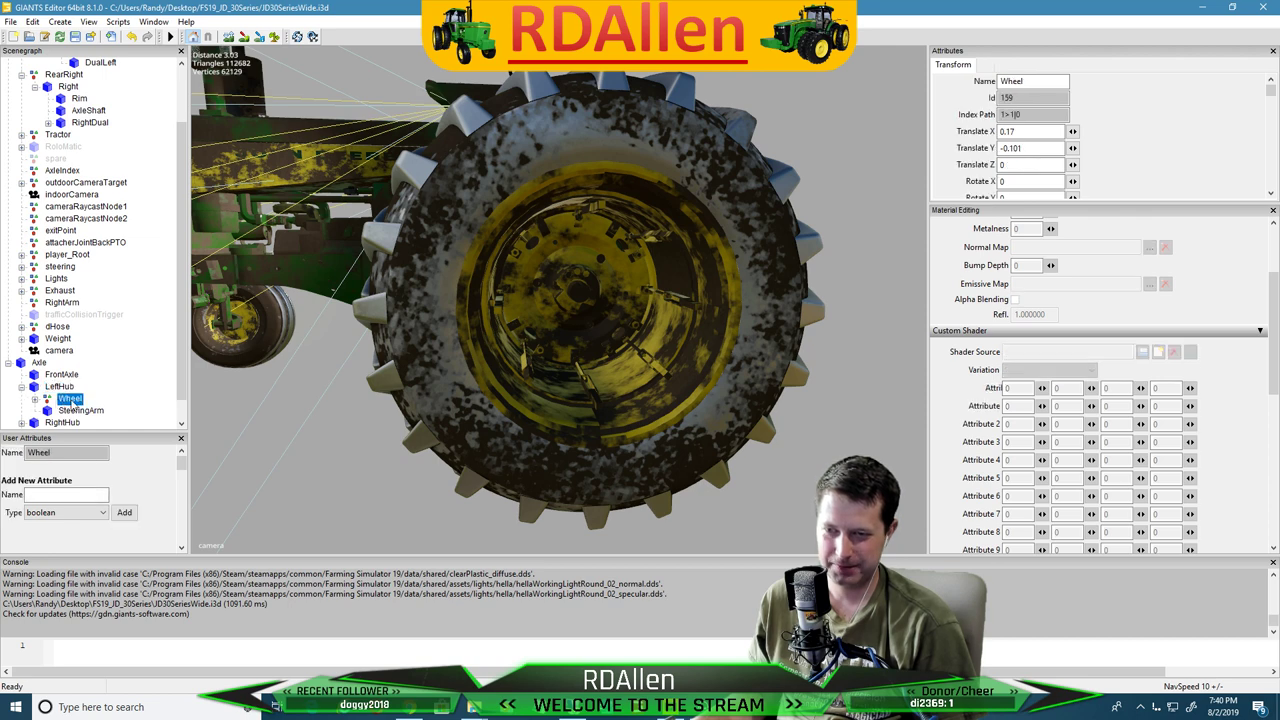
left_click(34, 399)
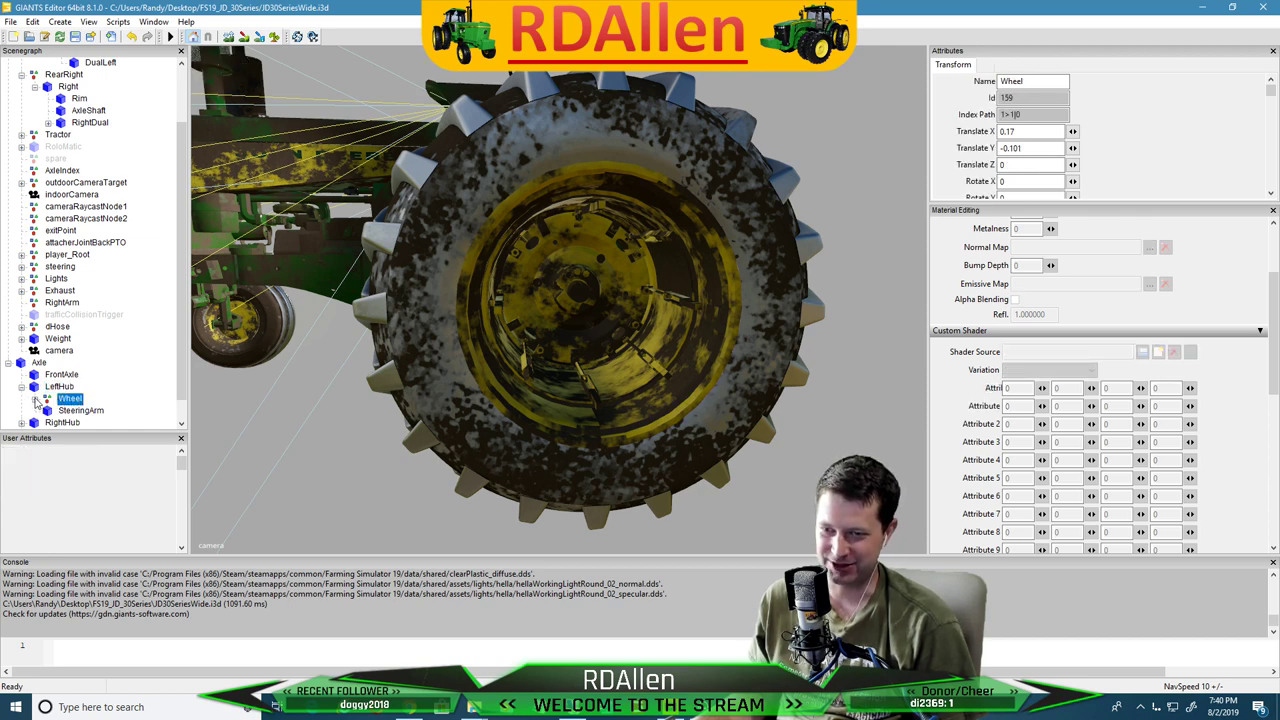
left_click(86, 411)
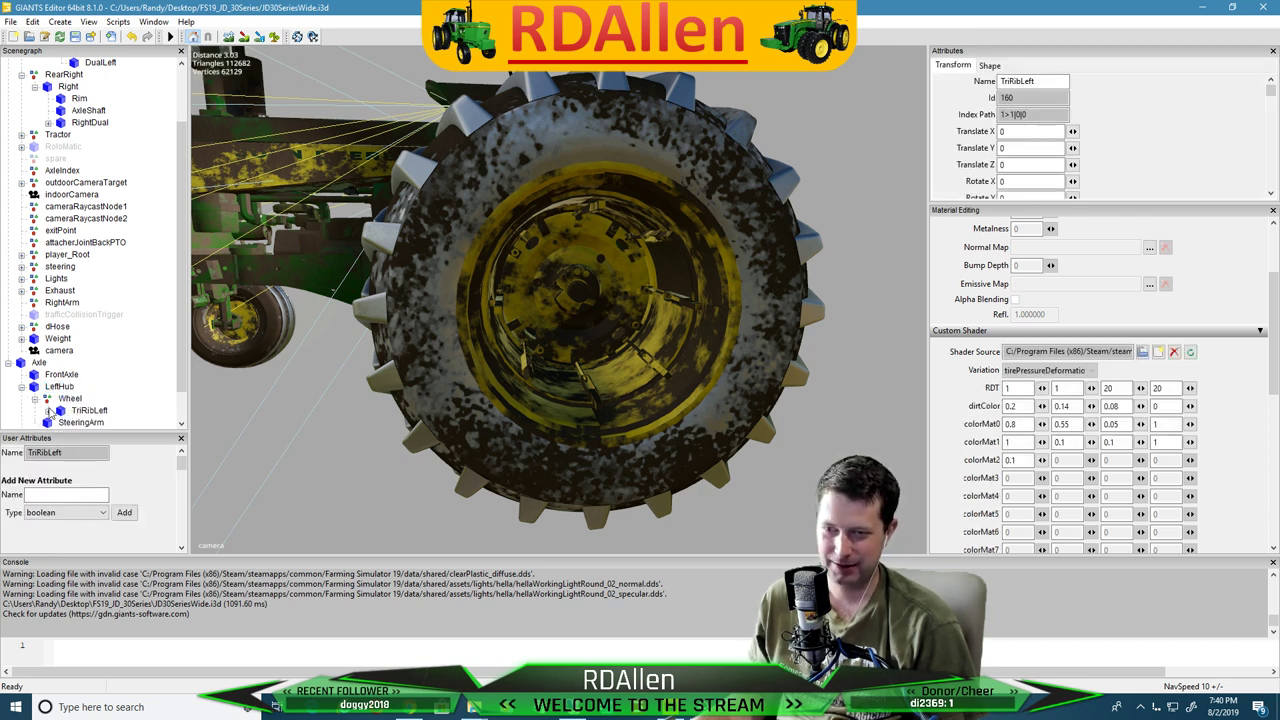
left_click(48, 411)
scroll(128, 283, "down", 2)
left_click(101, 373)
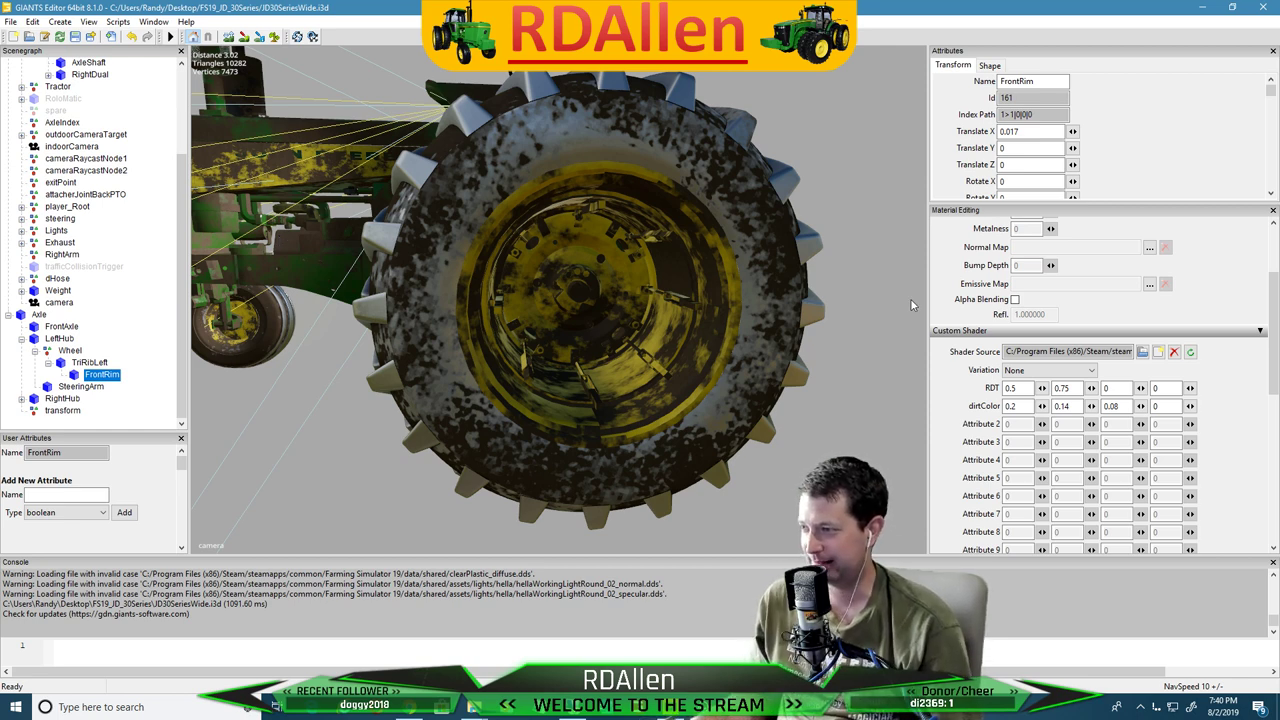
scroll(911, 392, "up", 3)
scroll(1118, 388, "up", 5)
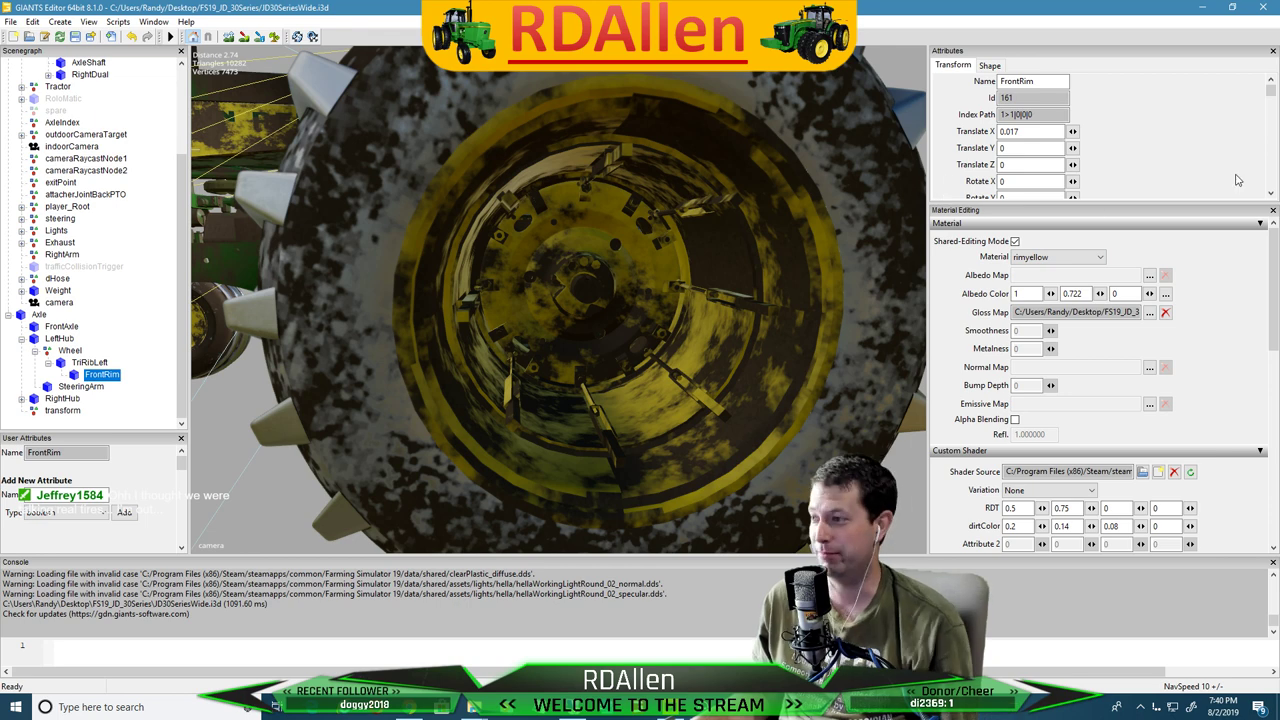
Close the editor with the changes to JD30SeriesWide.i3d saved, and pack everything in the FS19_JD_30Series folder into FS19_JD_30Series.zip
left_click(1262, 7)
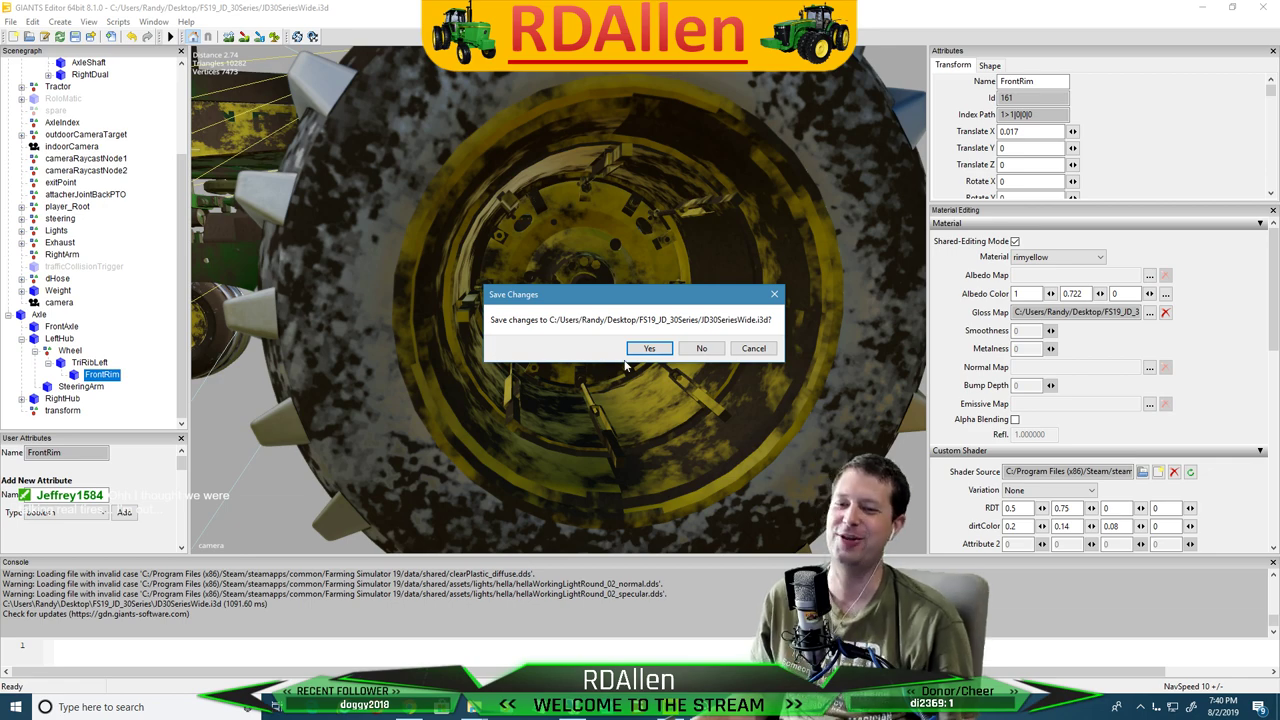
left_click(652, 348)
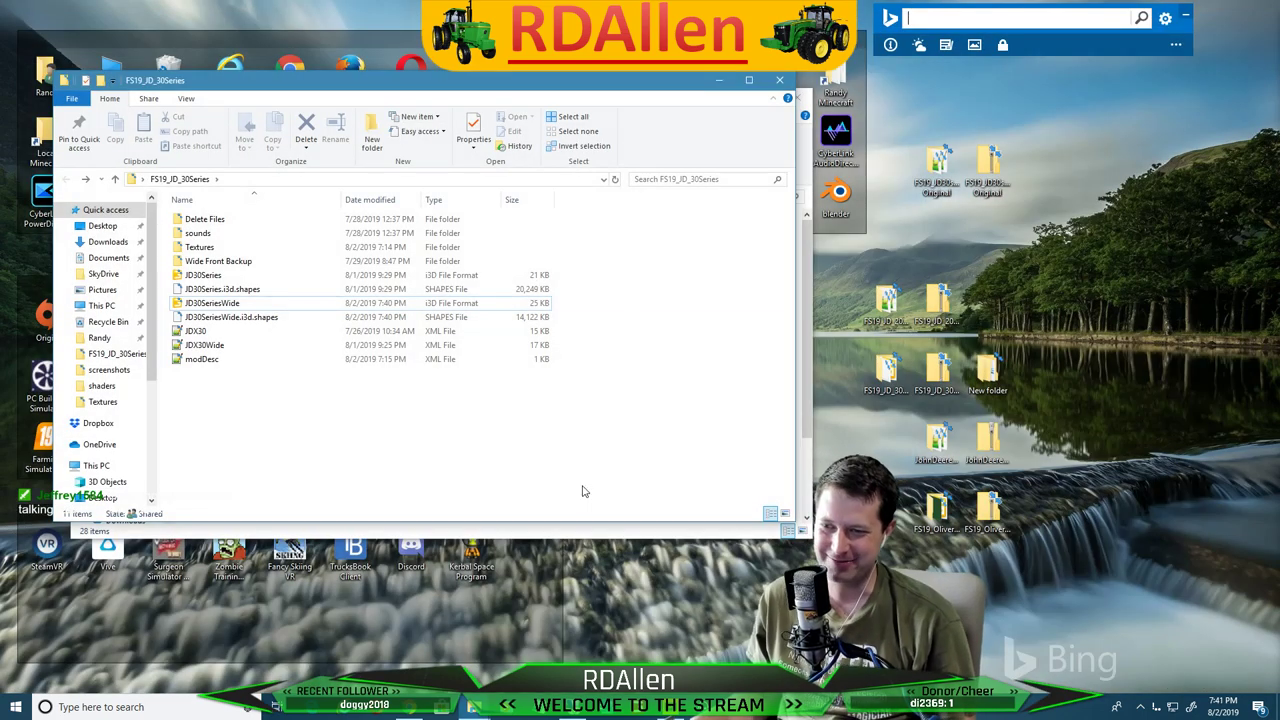
key("ctrl+a")
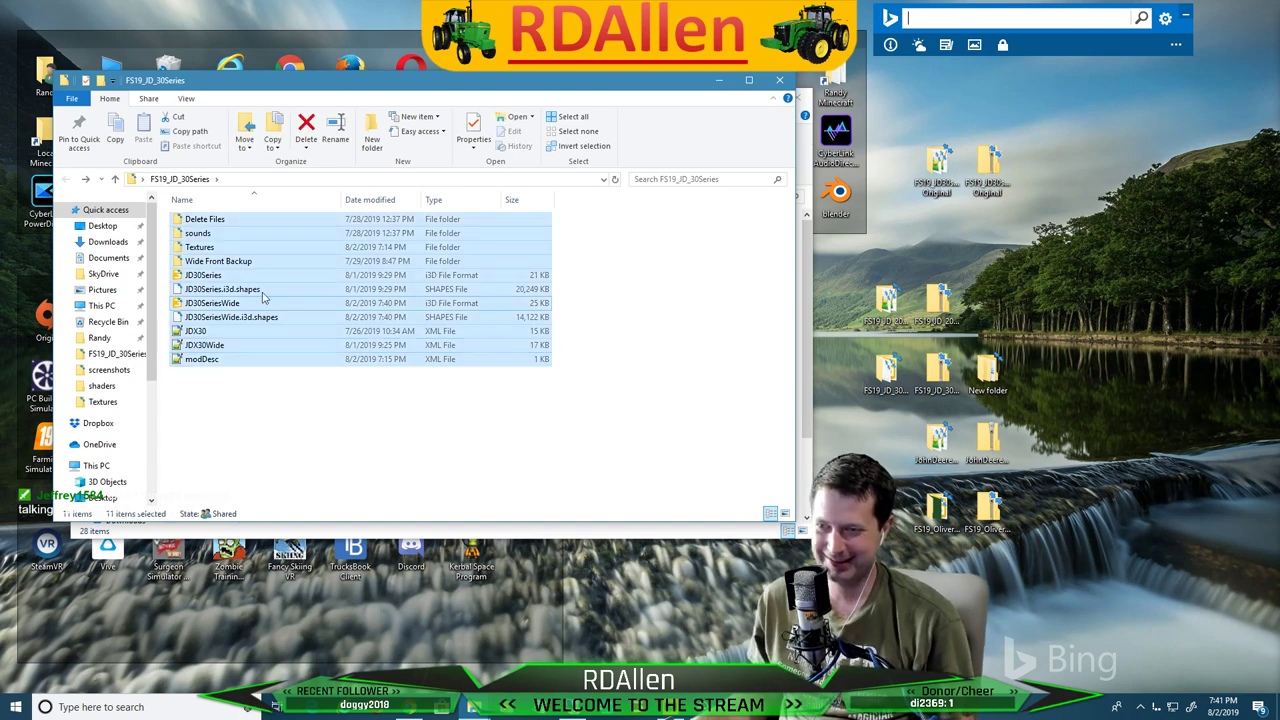
right_click(222, 228)
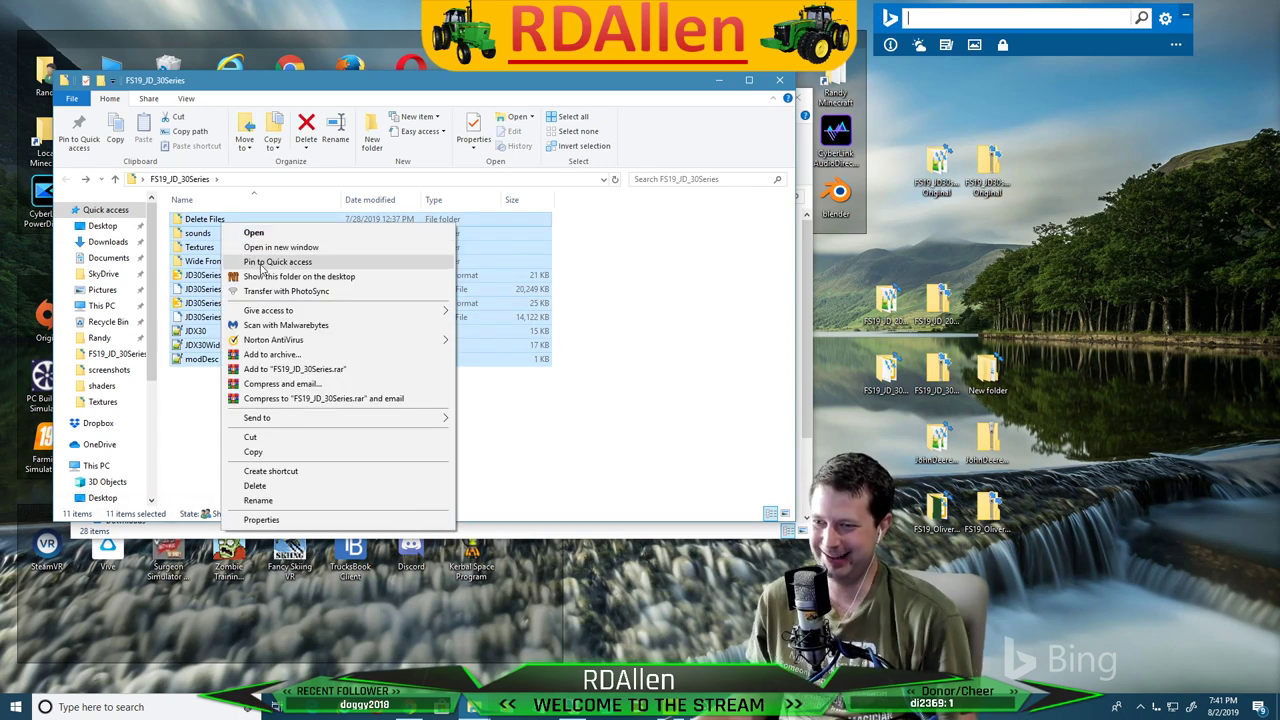
left_click(268, 355)
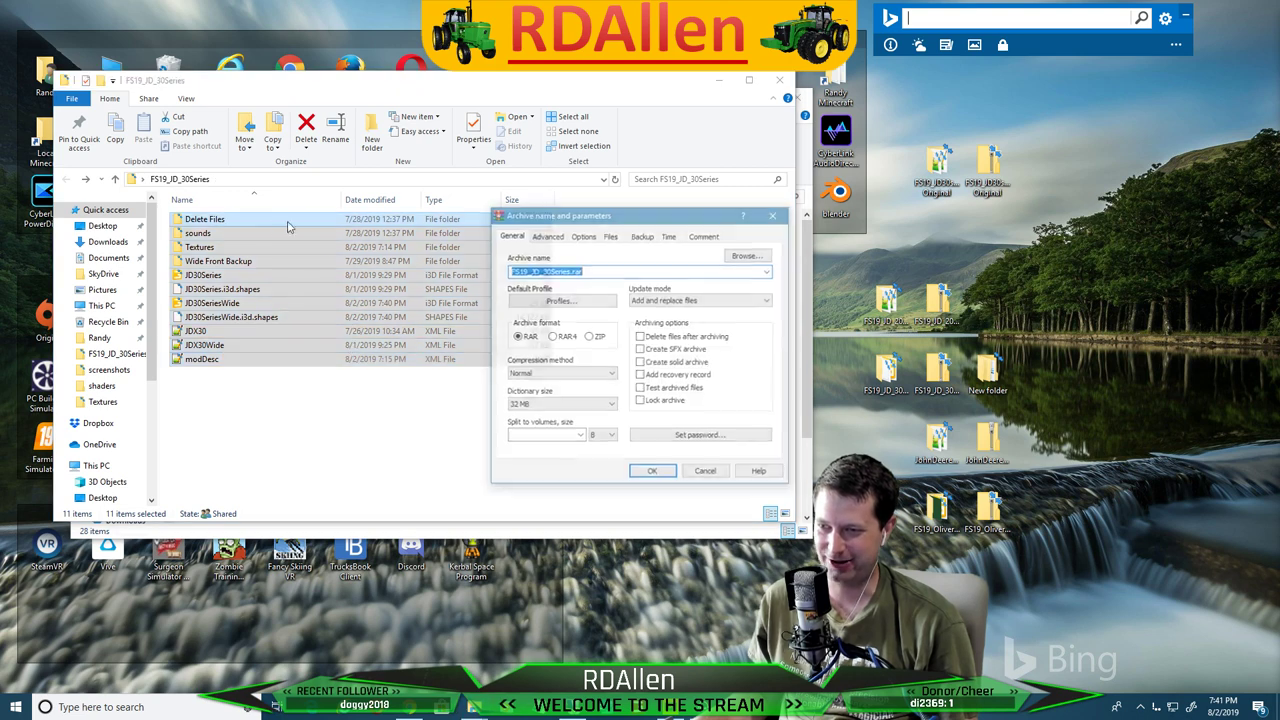
left_click(590, 337)
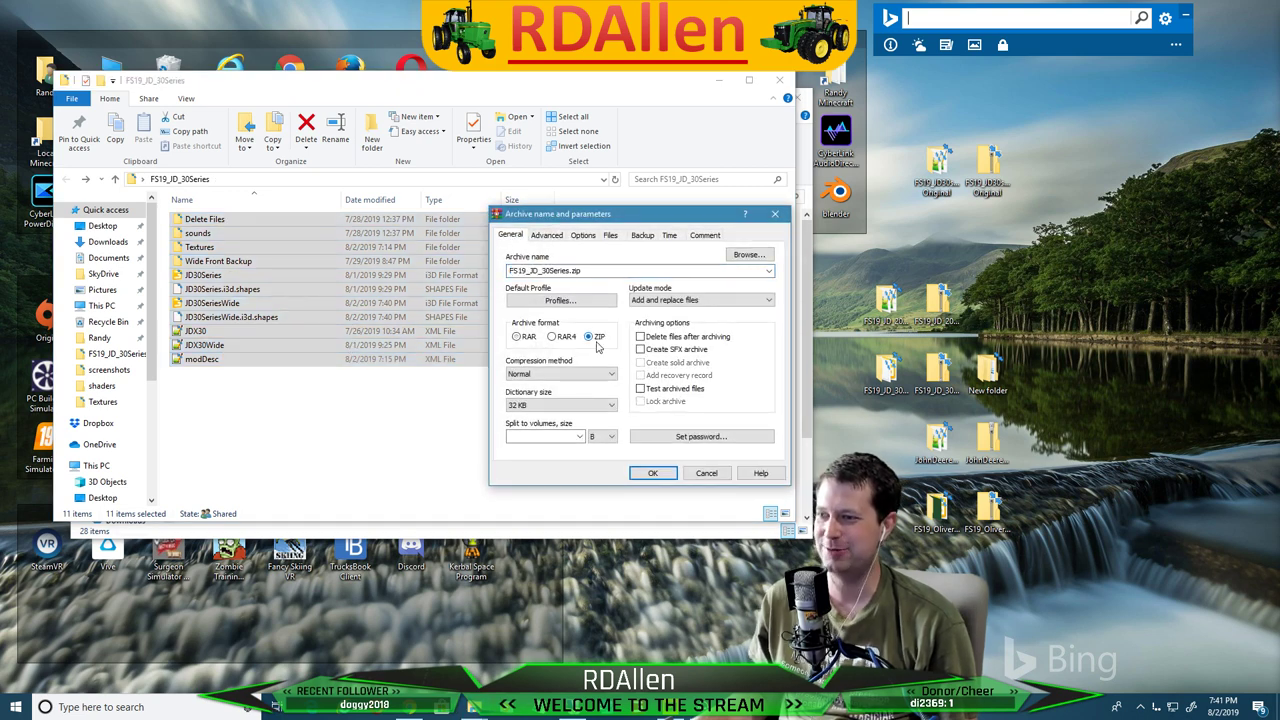
left_click(650, 476)
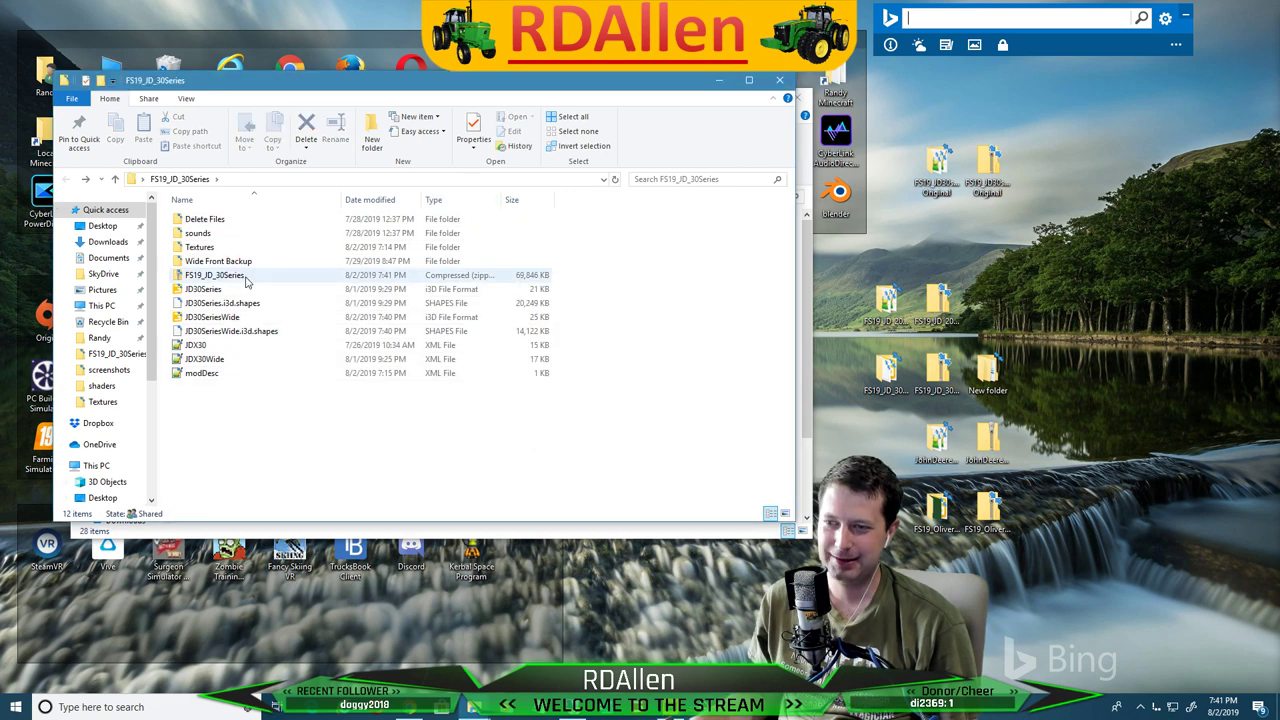
Move the new FS19_JD_30Series archive into the FarmingSimulator2019 mods folder, replacing the existing copy
left_click(351, 537)
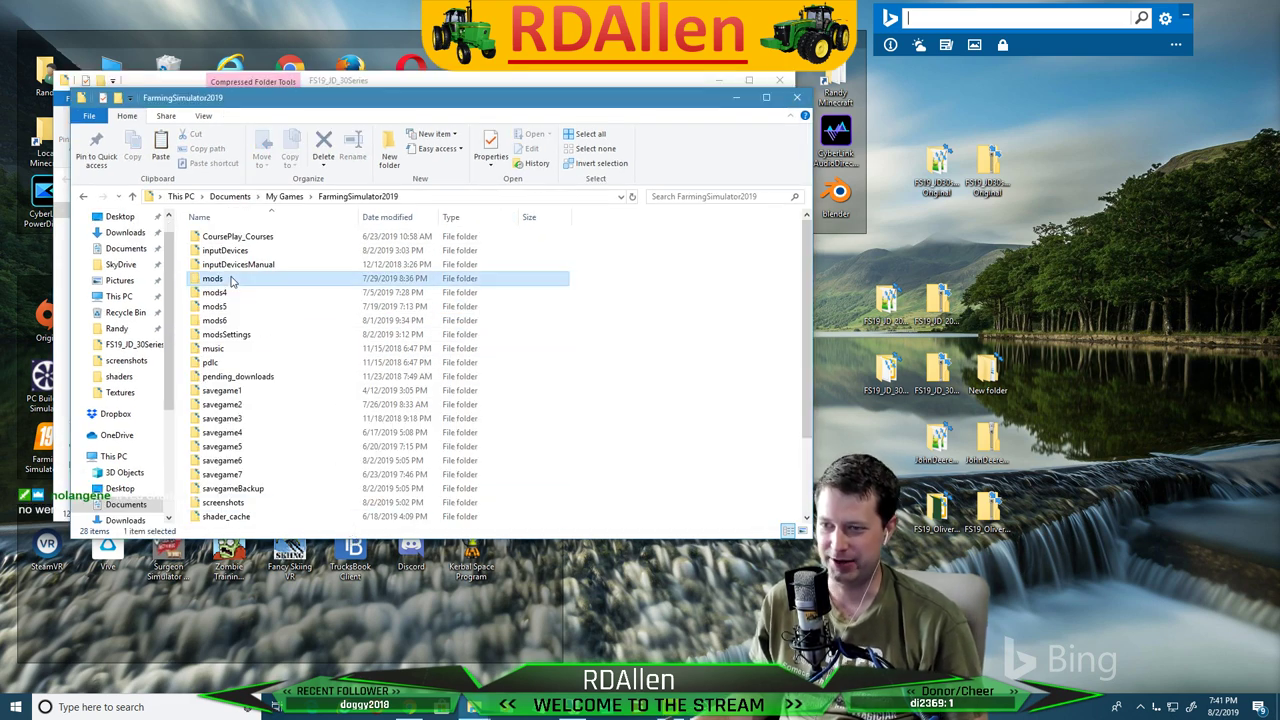
double_click(213, 278)
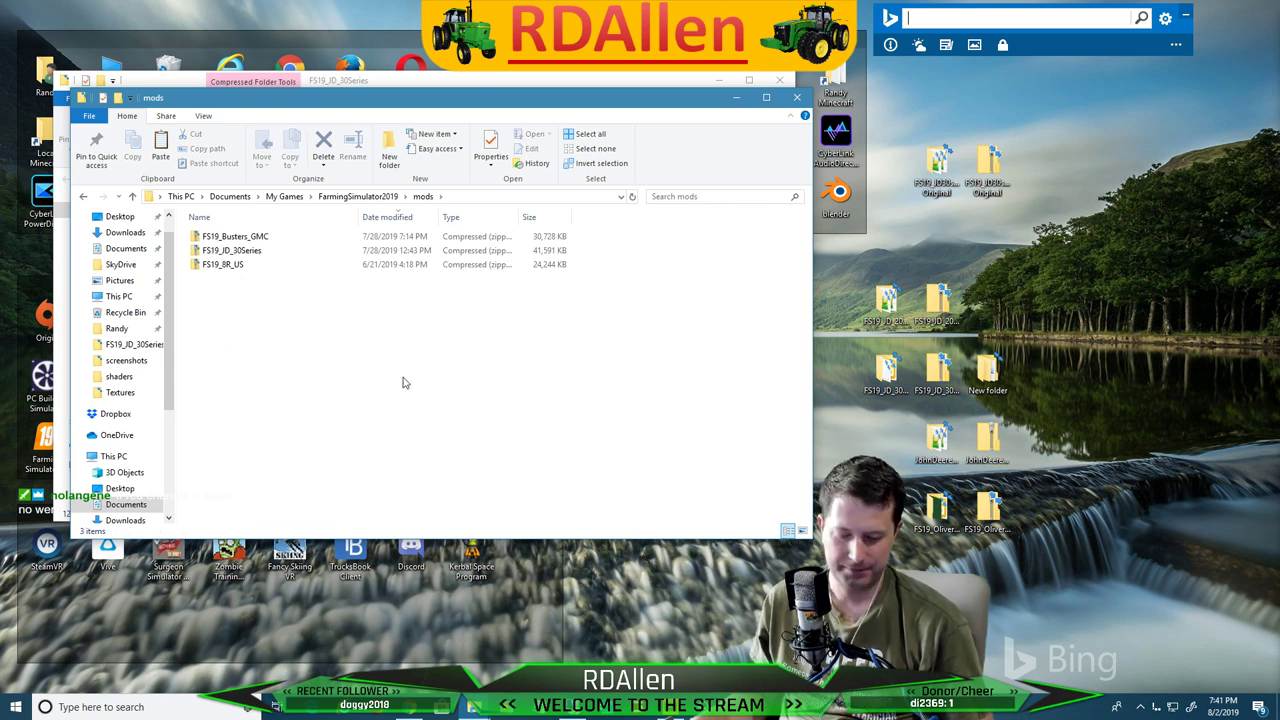
key("ctrl+v")
left_click(586, 260)
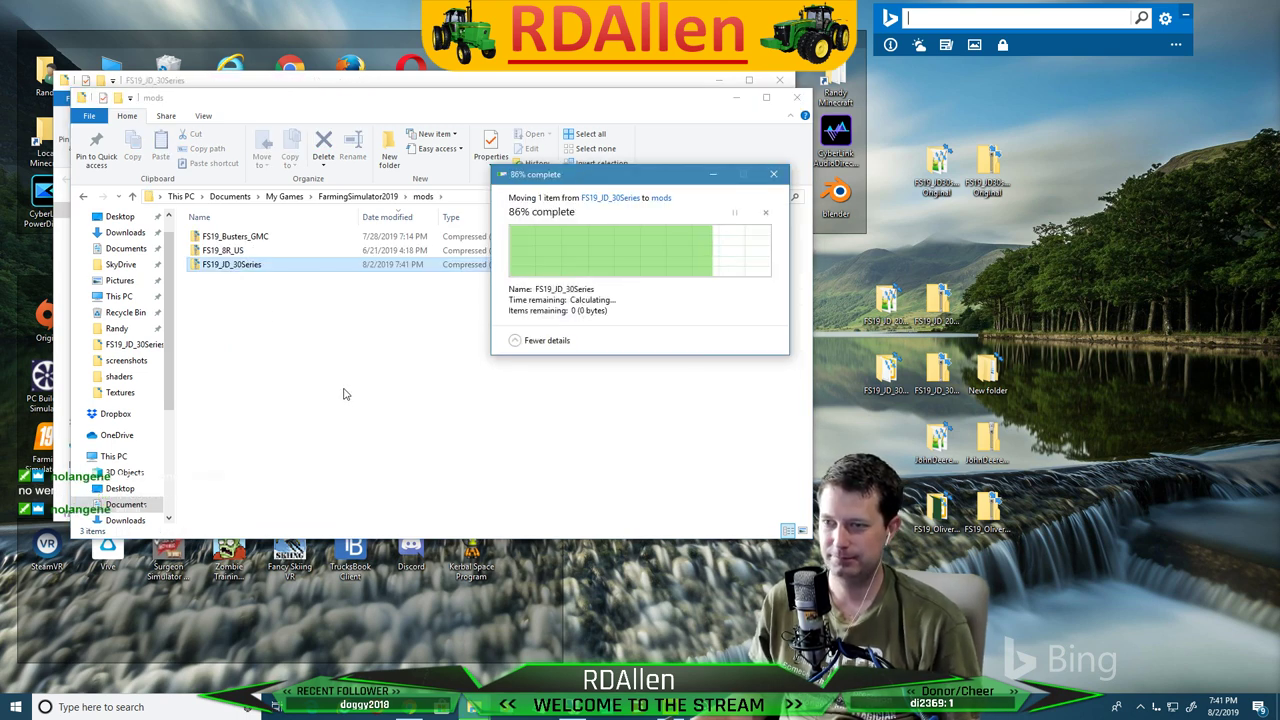
left_click(445, 466)
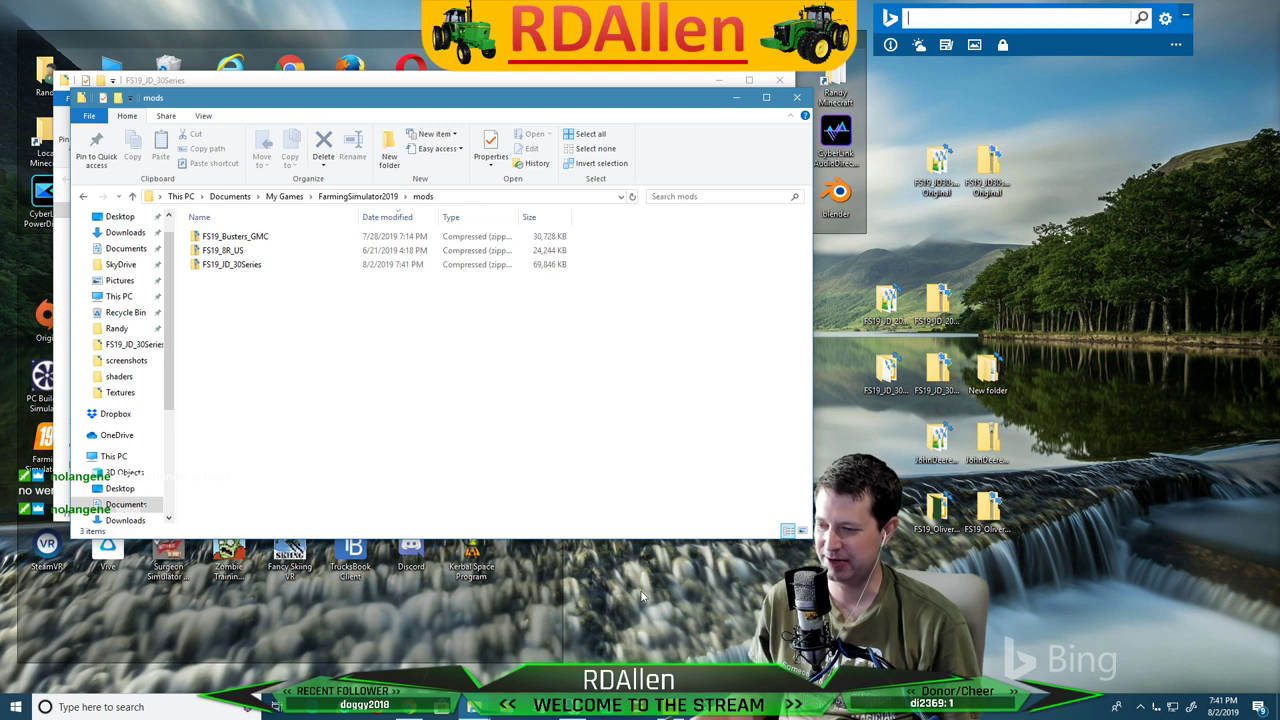
Switch to Farming Simulator 19 and start a career savegame with the John Deere X30 Series mod enabled
left_click(652, 714)
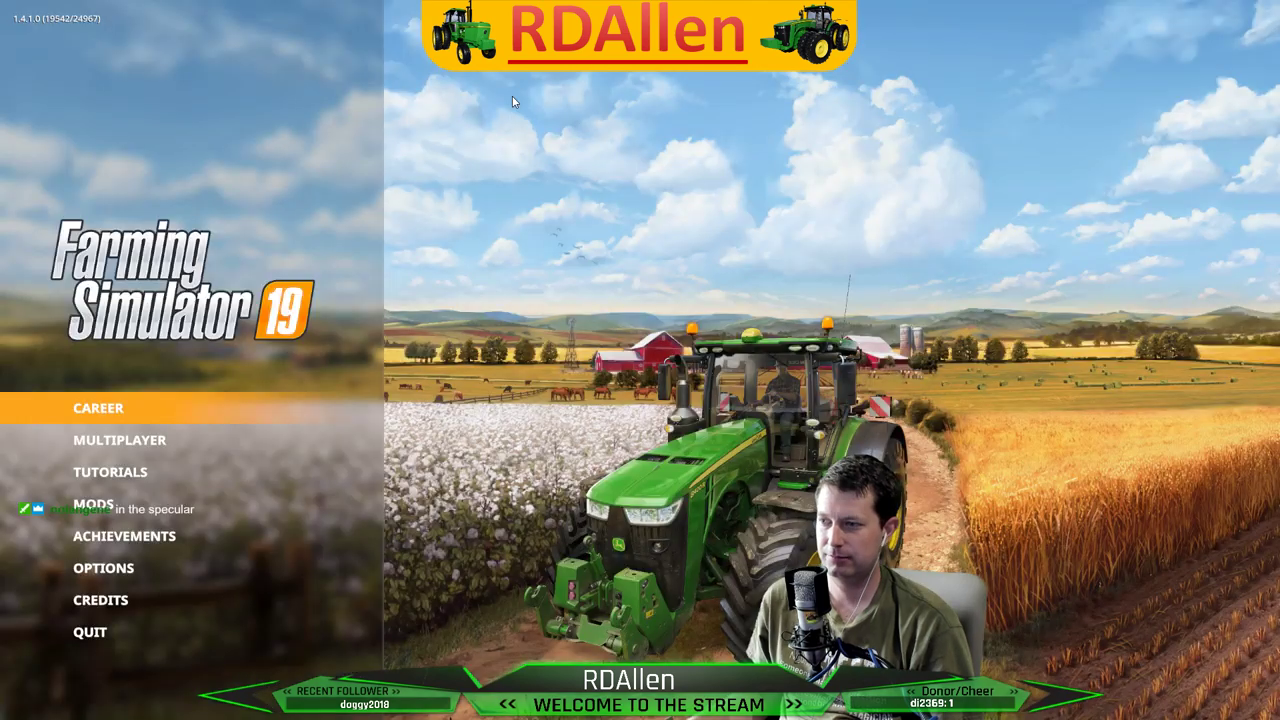
left_click(129, 414)
scroll(812, 299, "down", 6)
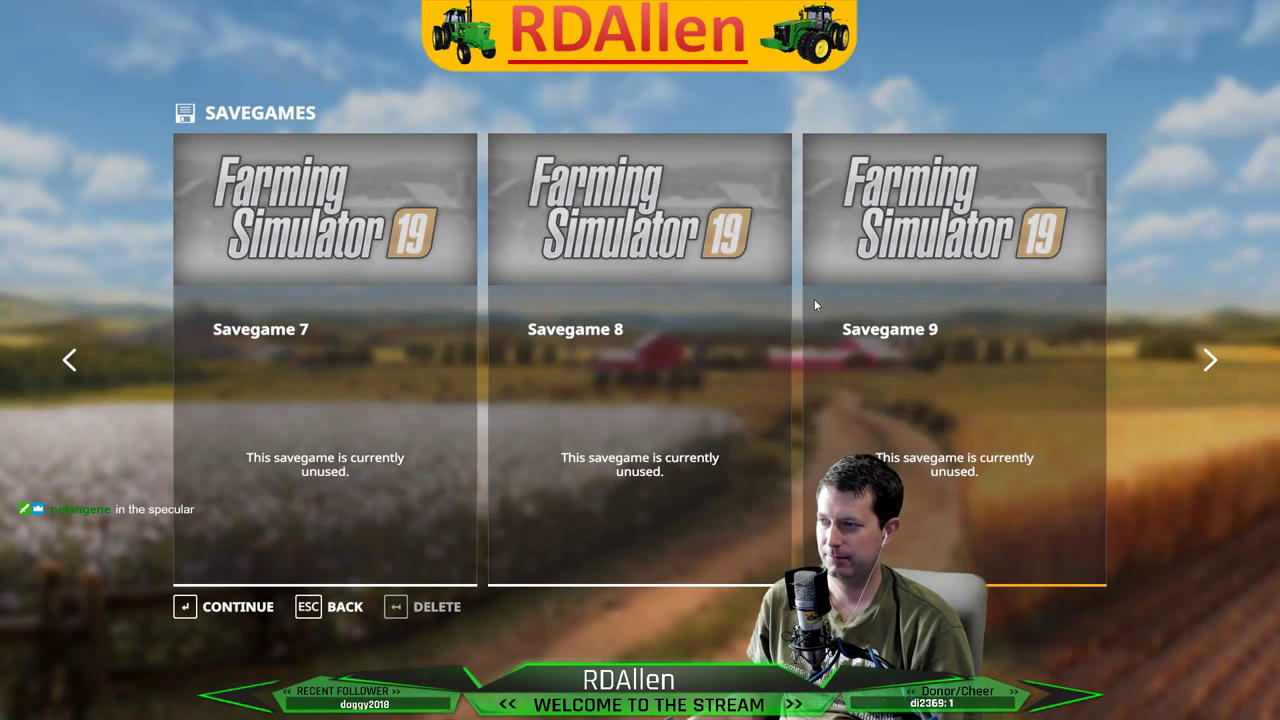
scroll(676, 326, "up", 6)
key("Return")
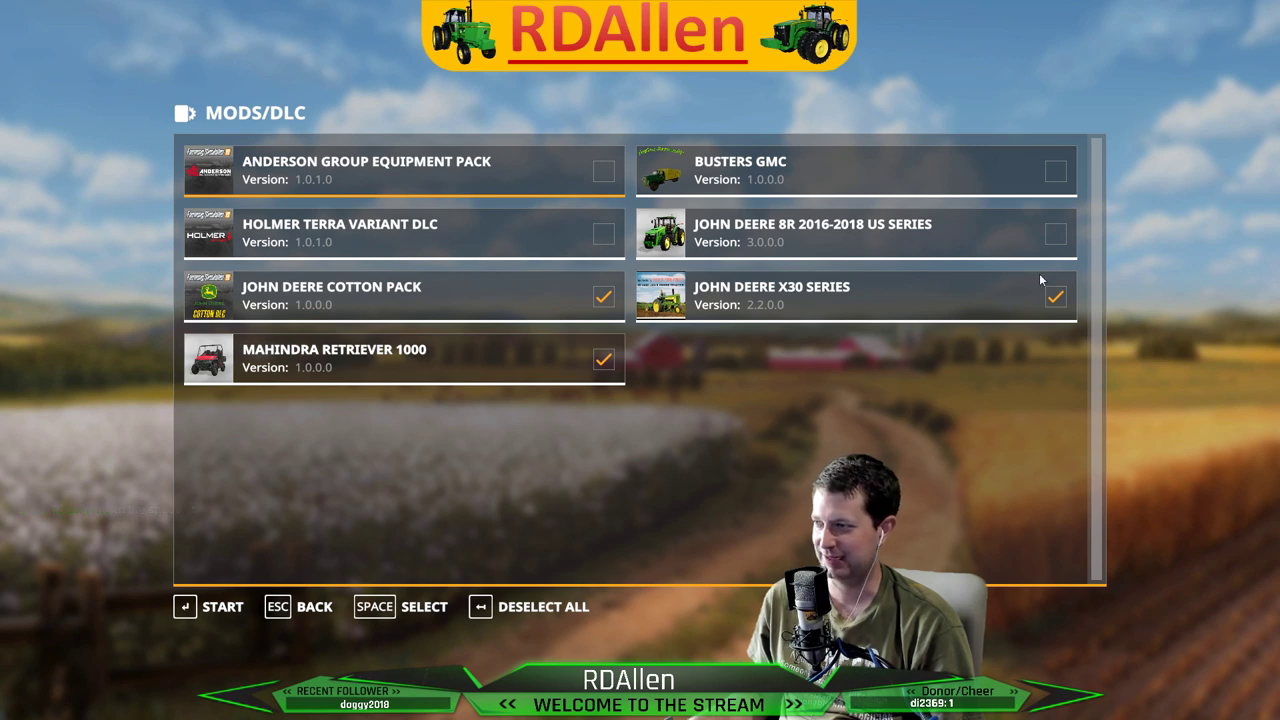
left_click(214, 612)
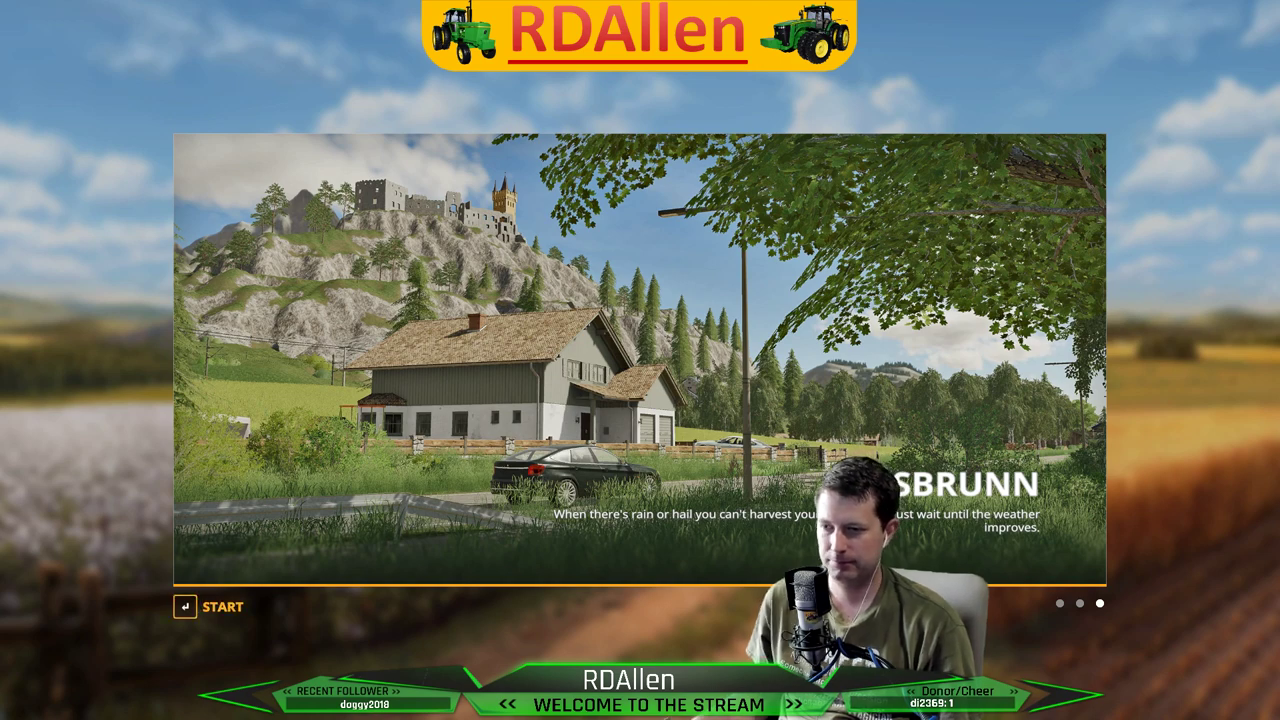
left_click(200, 608)
Open the Small Tractors category in the vehicle shop and go to the 1958 X30 Series mod tractor
key("p")
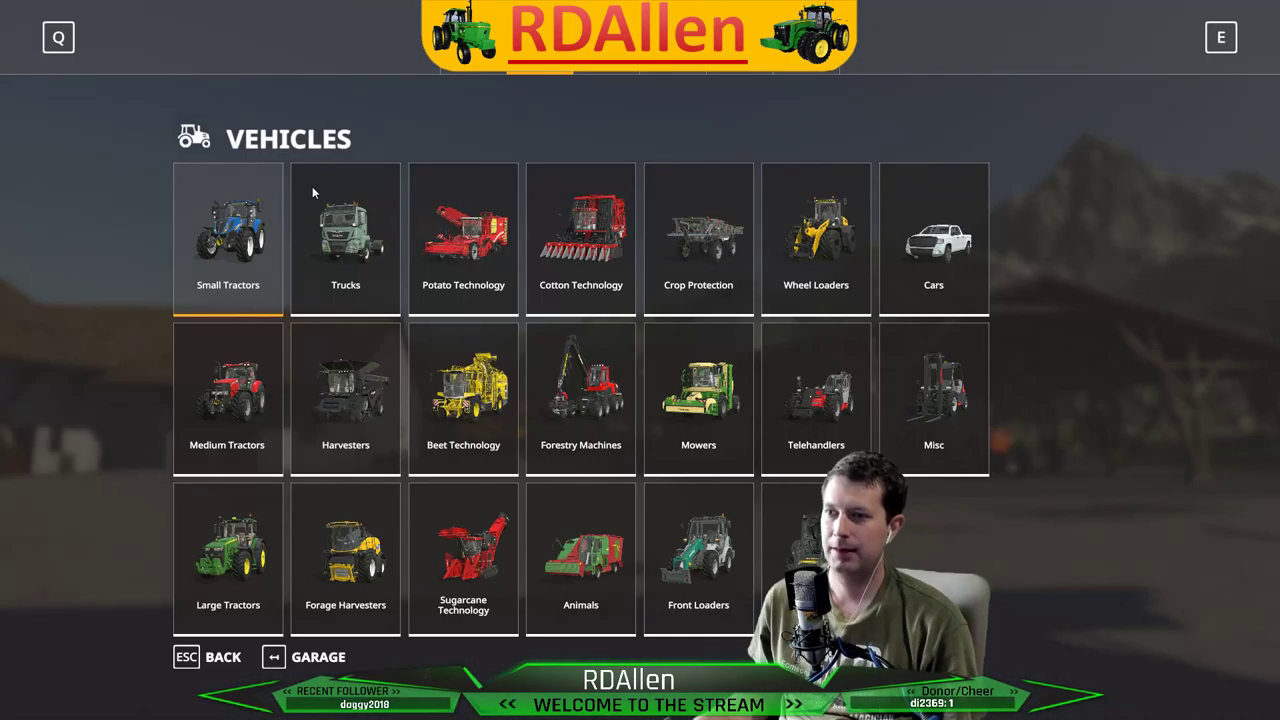
left_click(228, 235)
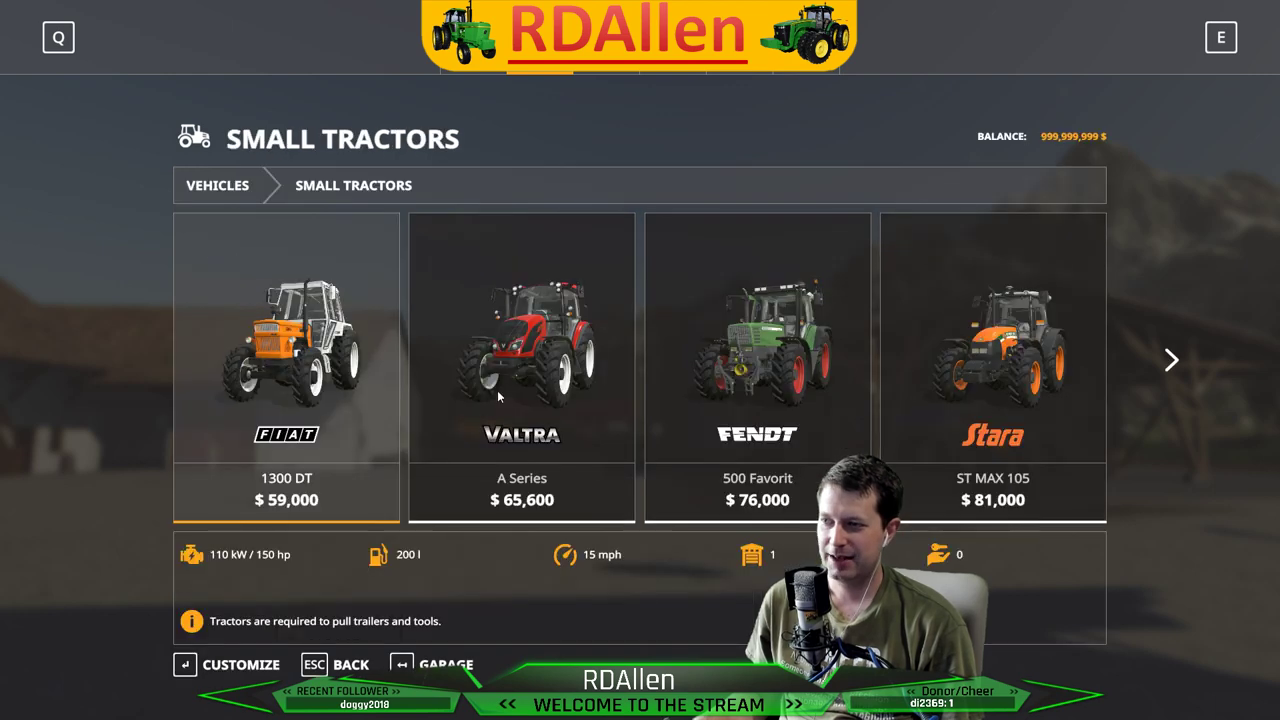
scroll(497, 390, "down", 5)
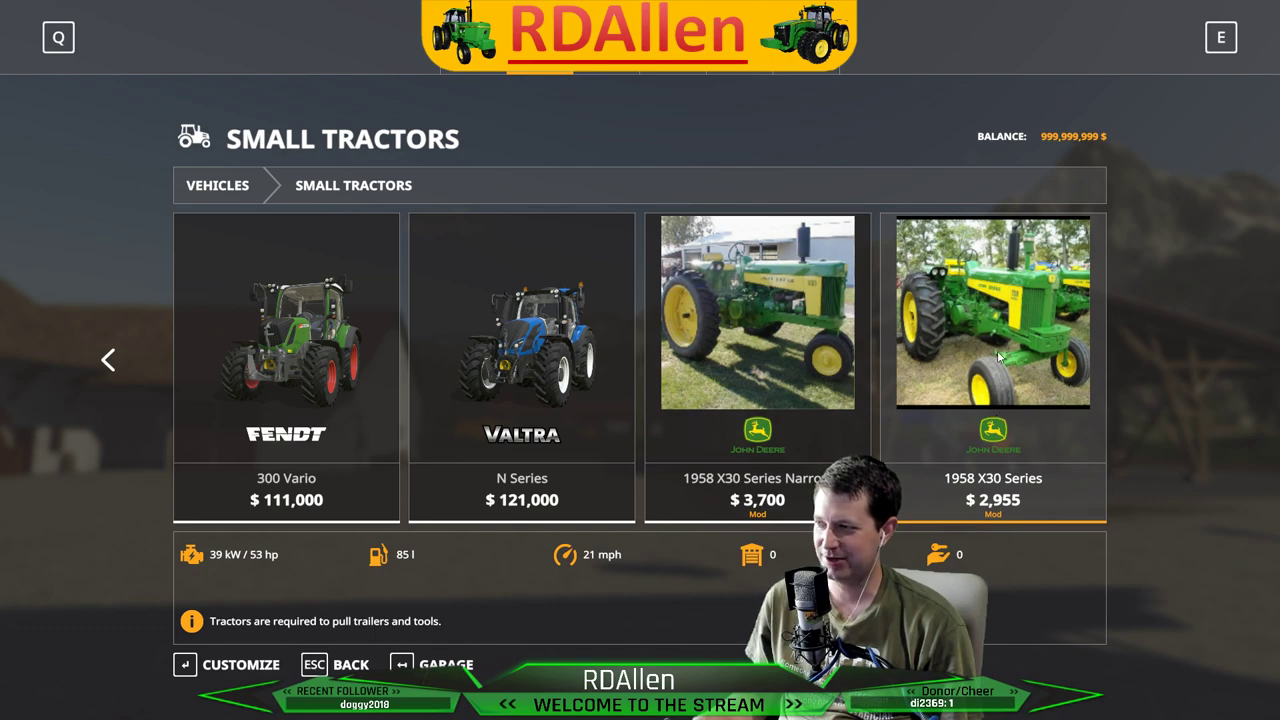
Open the 1958 X30 Series tractor's customization view and examine its body and tire materials from the front, sides and rear
left_click(998, 413)
left_click_drag(984, 276, 812, 446)
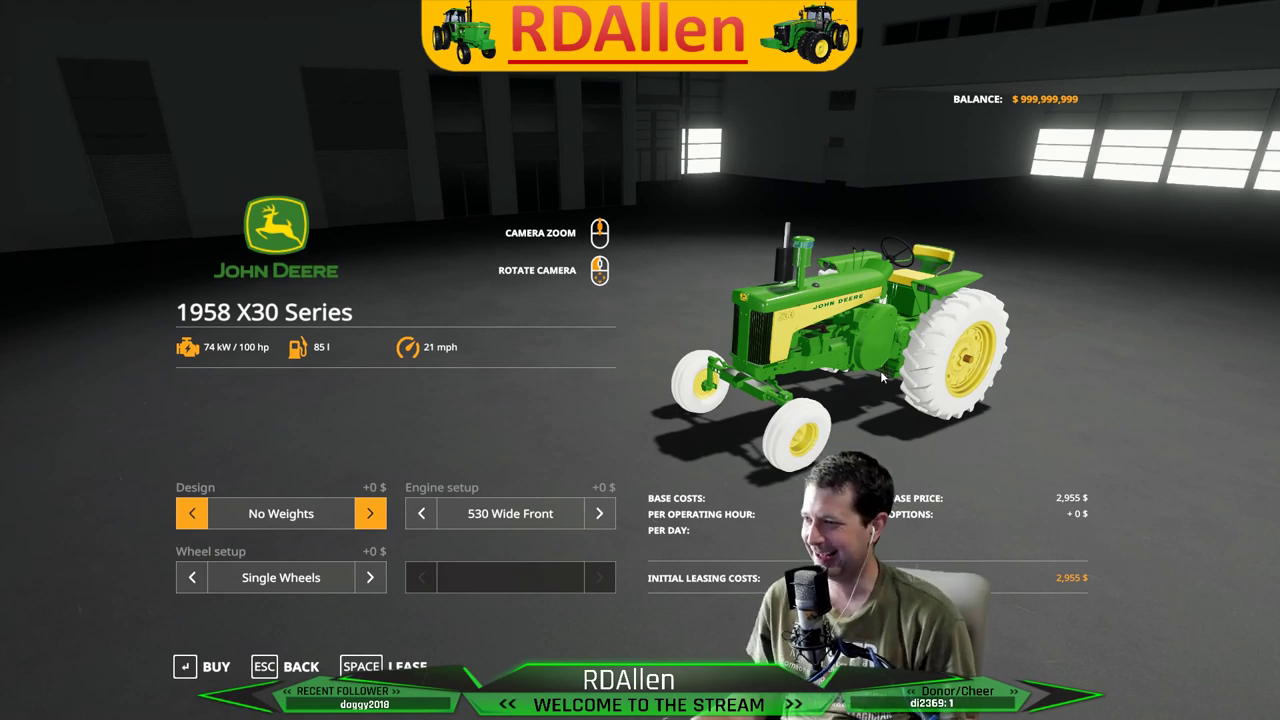
left_click_drag(828, 437, 1021, 291)
scroll(1021, 291, "up", 2)
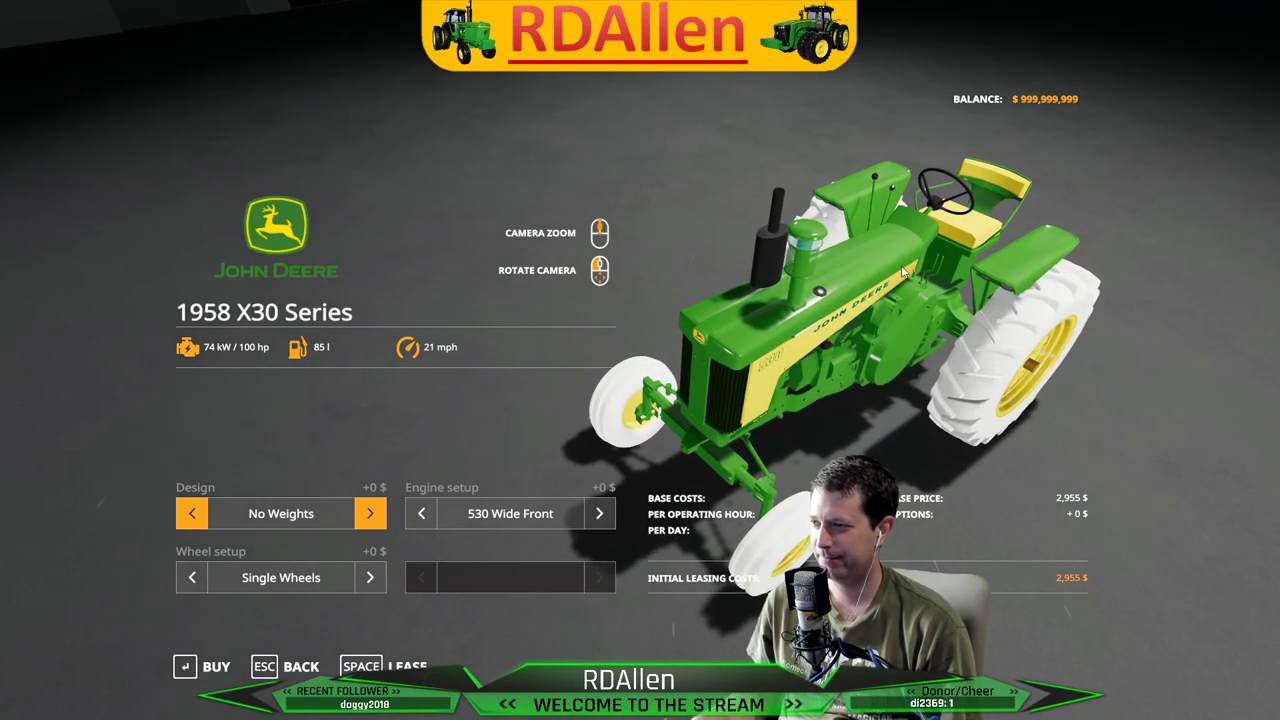
left_click_drag(817, 288, 629, 374)
left_click_drag(428, 315, 1099, 320)
left_click_drag(677, 287, 1175, 280)
left_click_drag(1050, 268, 1090, 266)
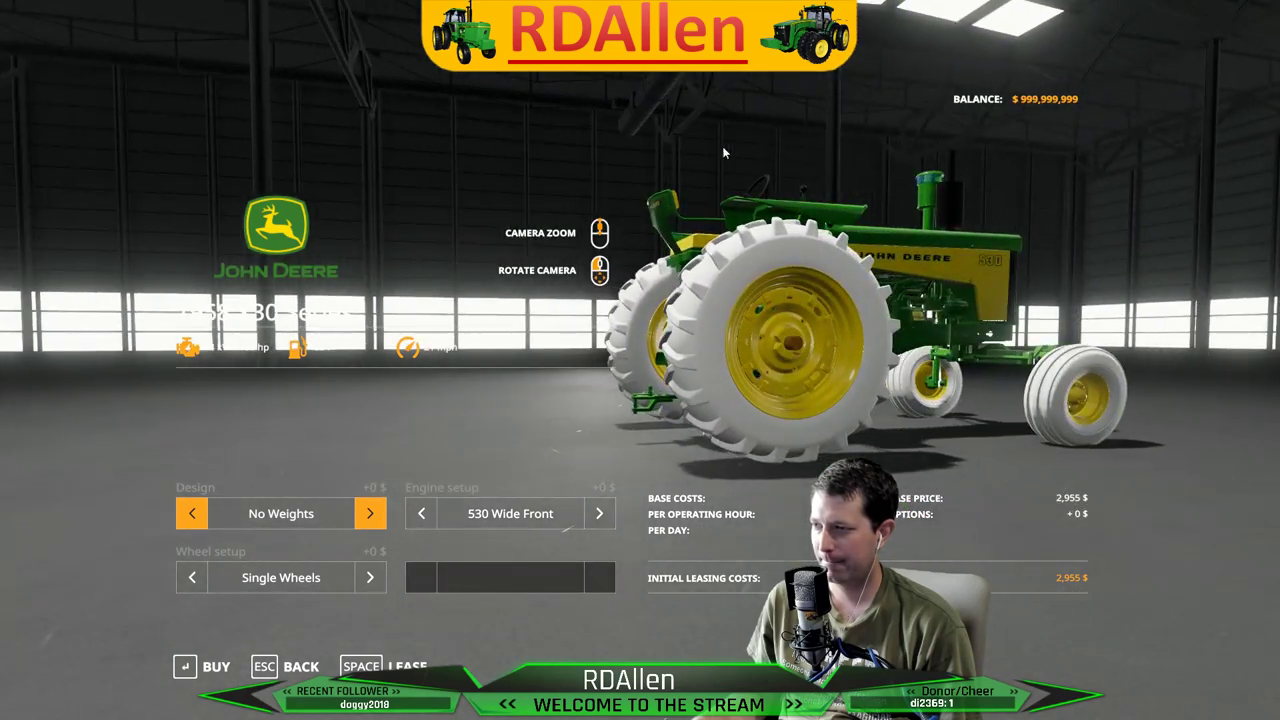
left_click_drag(724, 152, 745, 260)
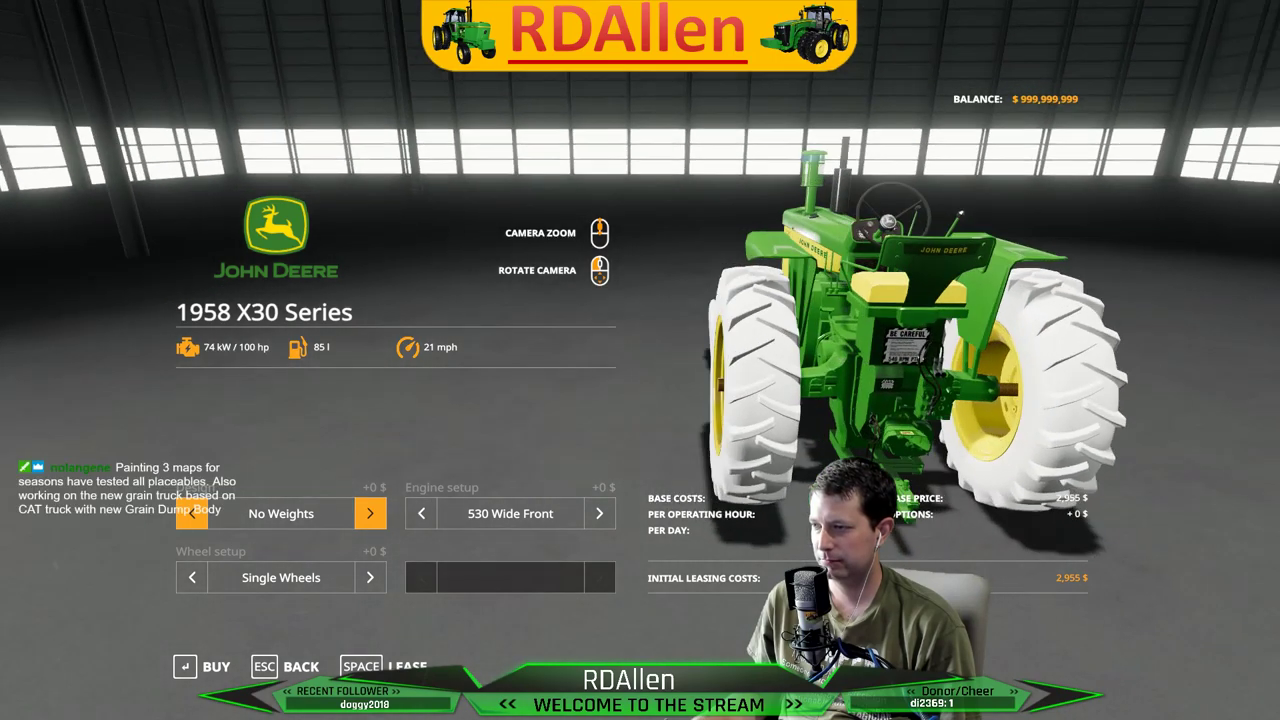
left_click_drag(960, 267, 1001, 267)
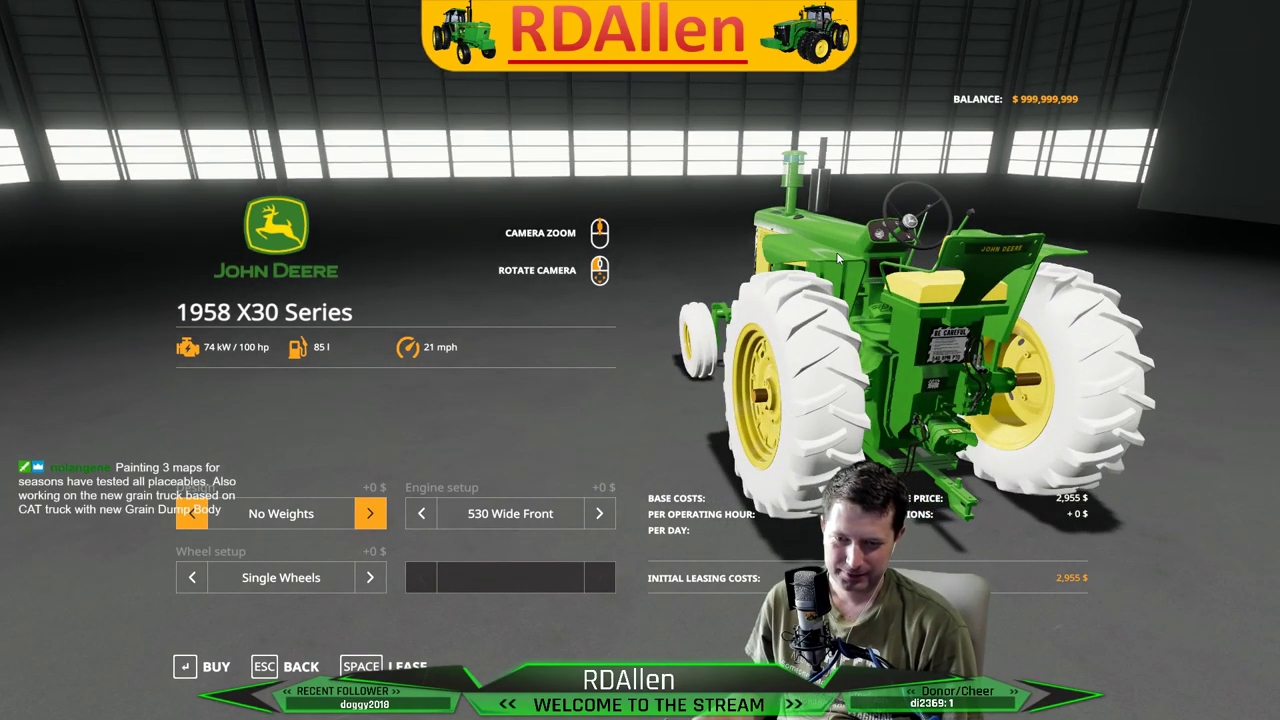
left_click_drag(657, 355, 923, 413)
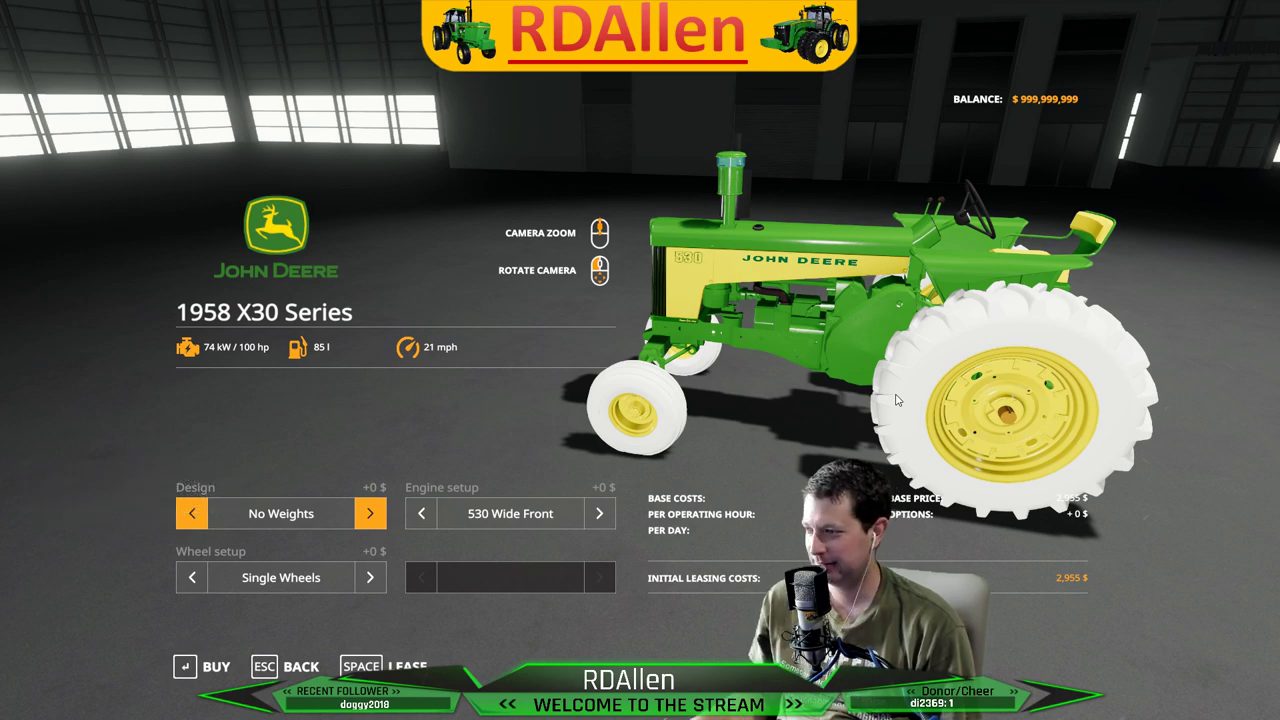
left_click_drag(880, 306, 665, 320)
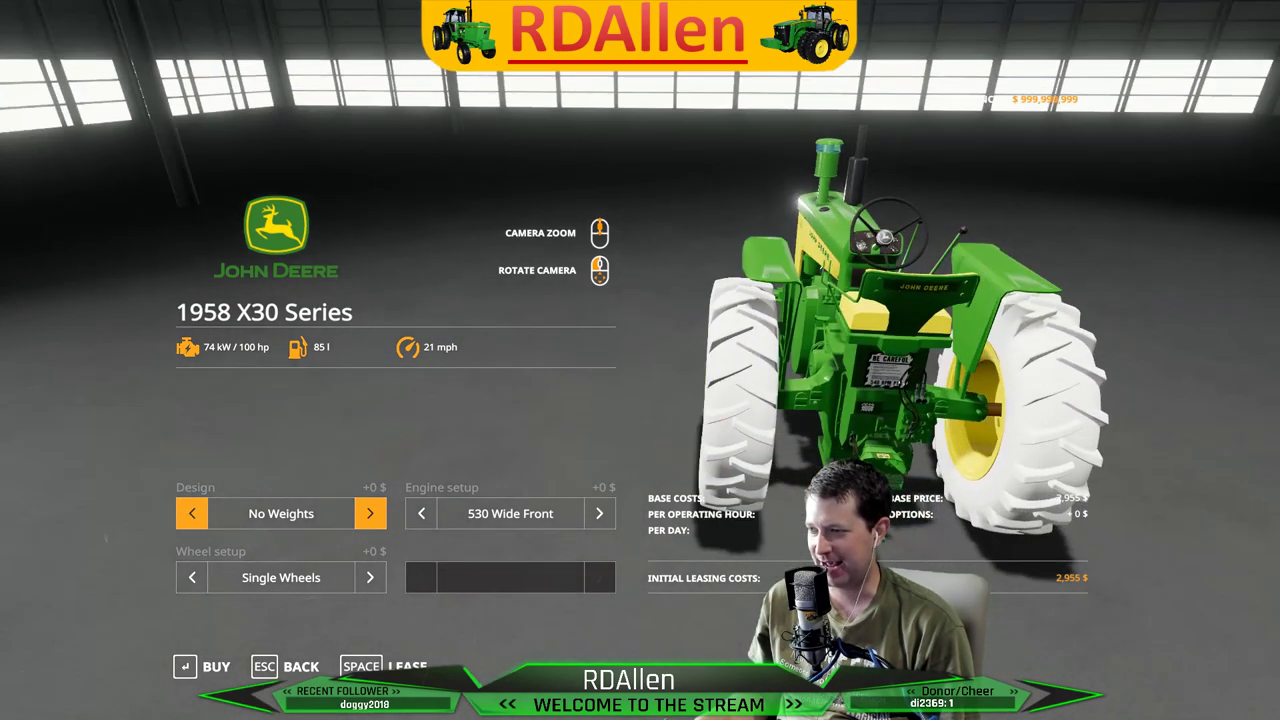
right_click_drag(687, 444, 545, 448)
left_click_drag(640, 400, 850, 382)
left_click_drag(1033, 337, 1025, 302)
right_click_drag(165, 459, 50, 462)
left_click_drag(98, 462, 102, 486)
Go through the weight options of the 1958 X30 Series and set its design to Stack Weight
left_click(194, 514)
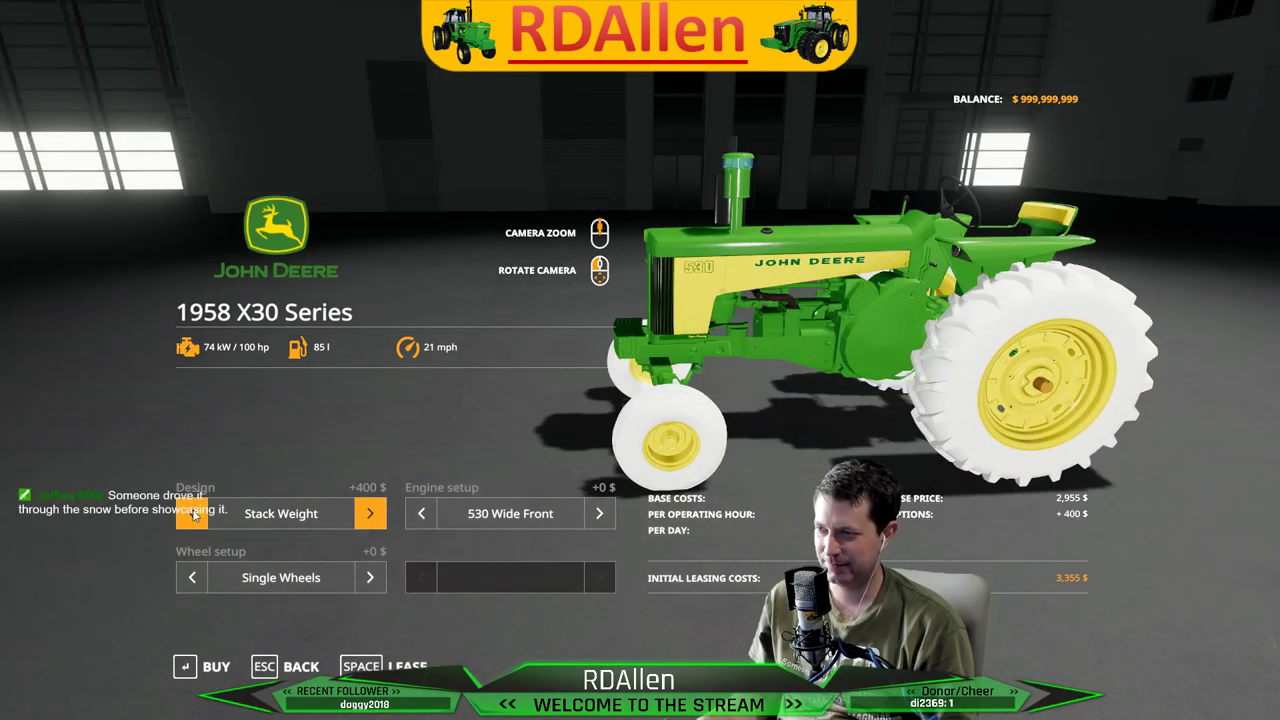
mouse_move(190, 514)
left_mouse_down()
mouse_move(184, 540)
mouse_move(178, 518)
left_mouse_up()
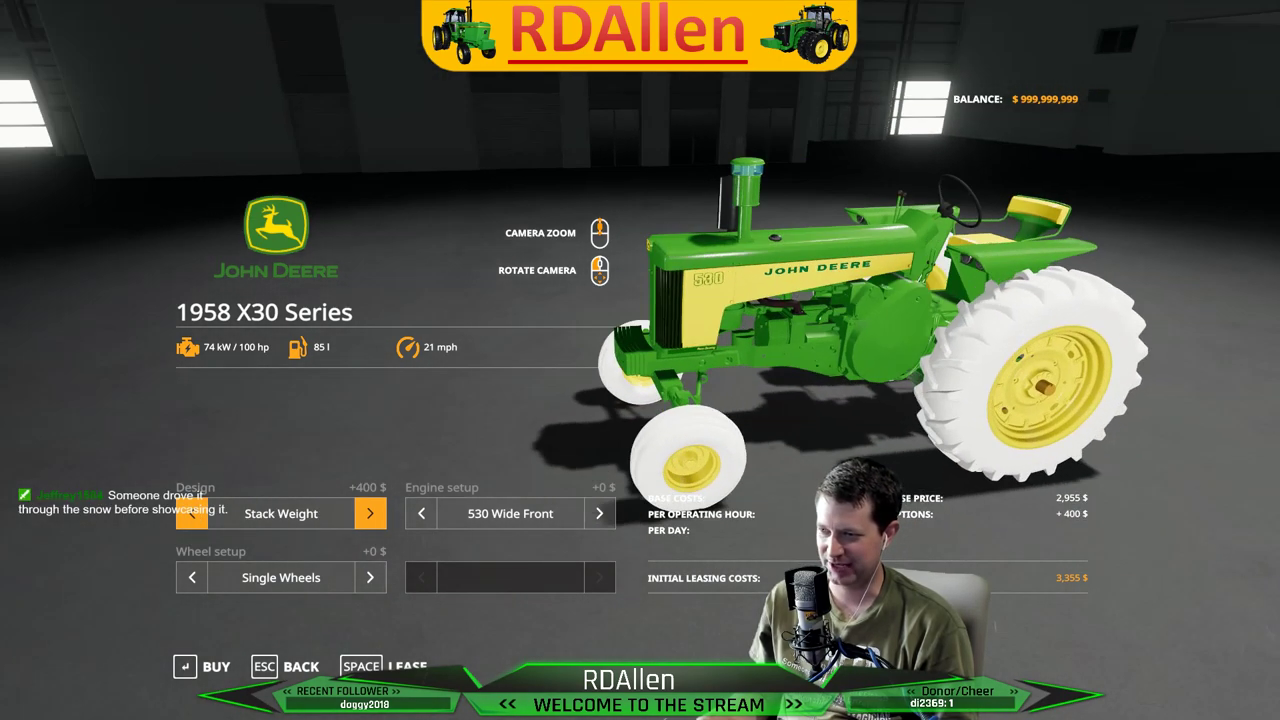
left_click(207, 518)
left_click(205, 516)
left_click(203, 514)
left_click(201, 512)
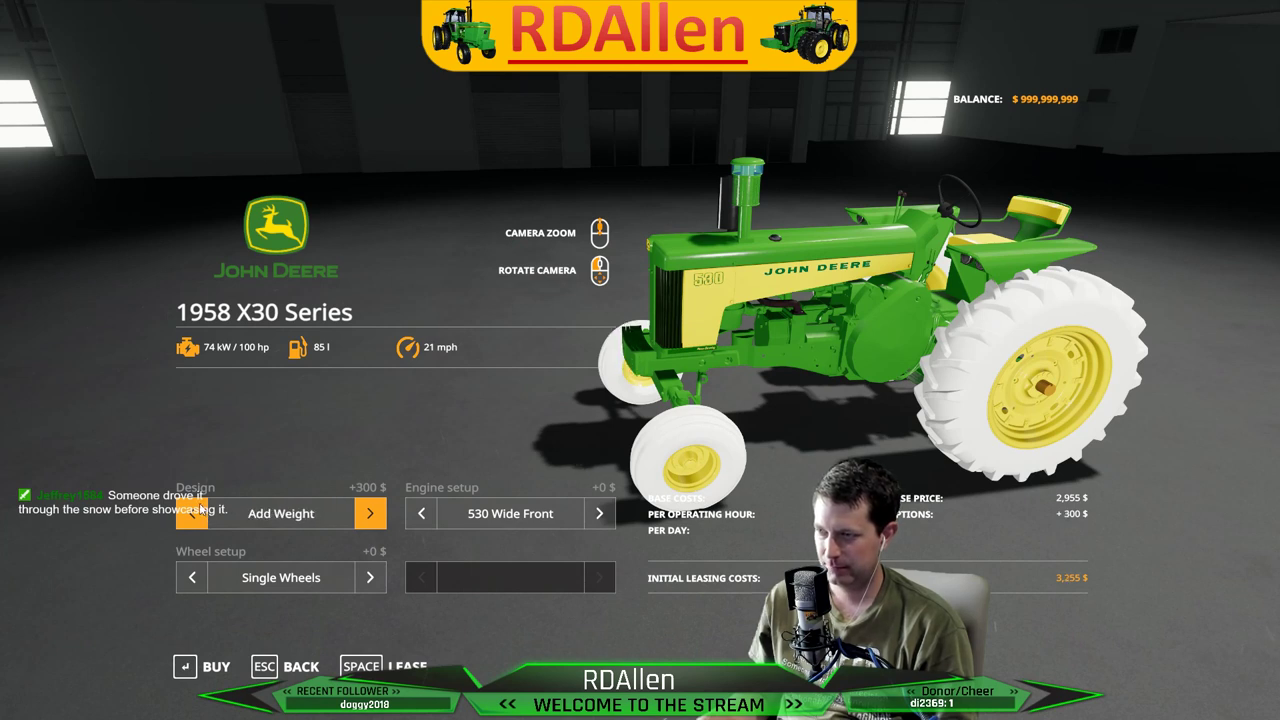
left_click(201, 511)
left_click(201, 511)
left_click(201, 511)
left_click(370, 513)
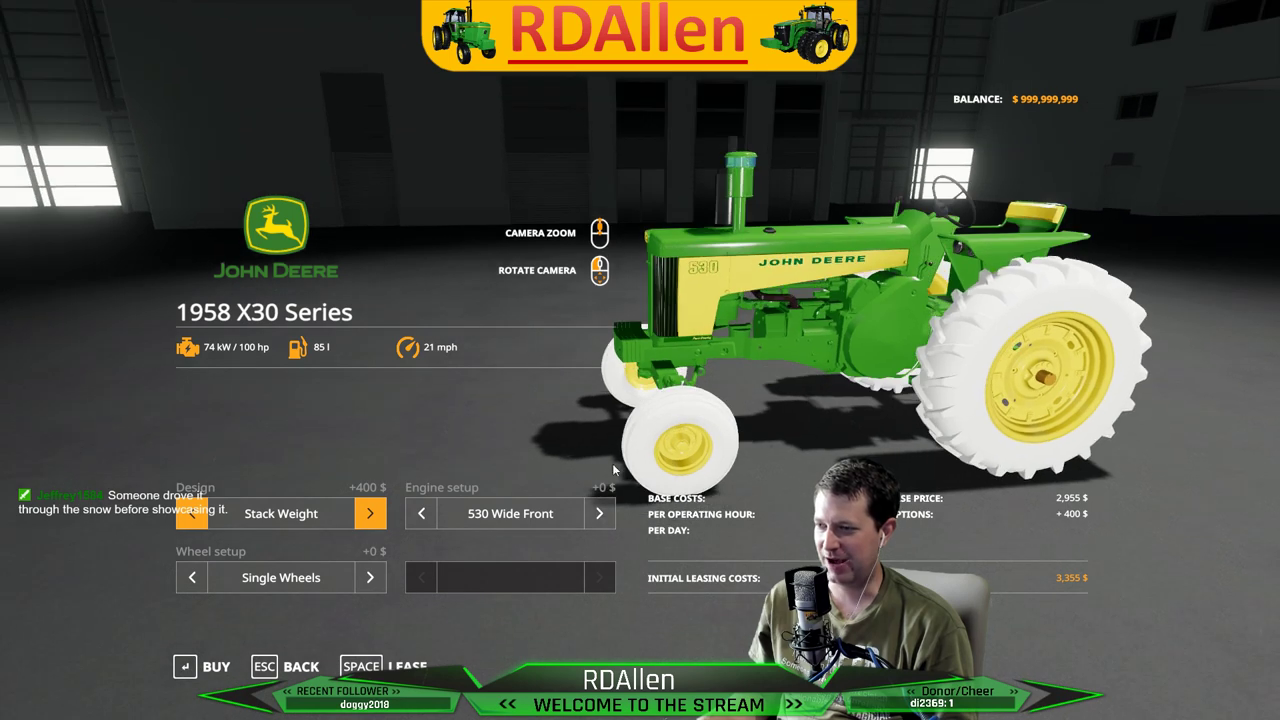
Compare the 730 engine setups on the tractor and choose 730 Diesel Wide Front
left_click(603, 513)
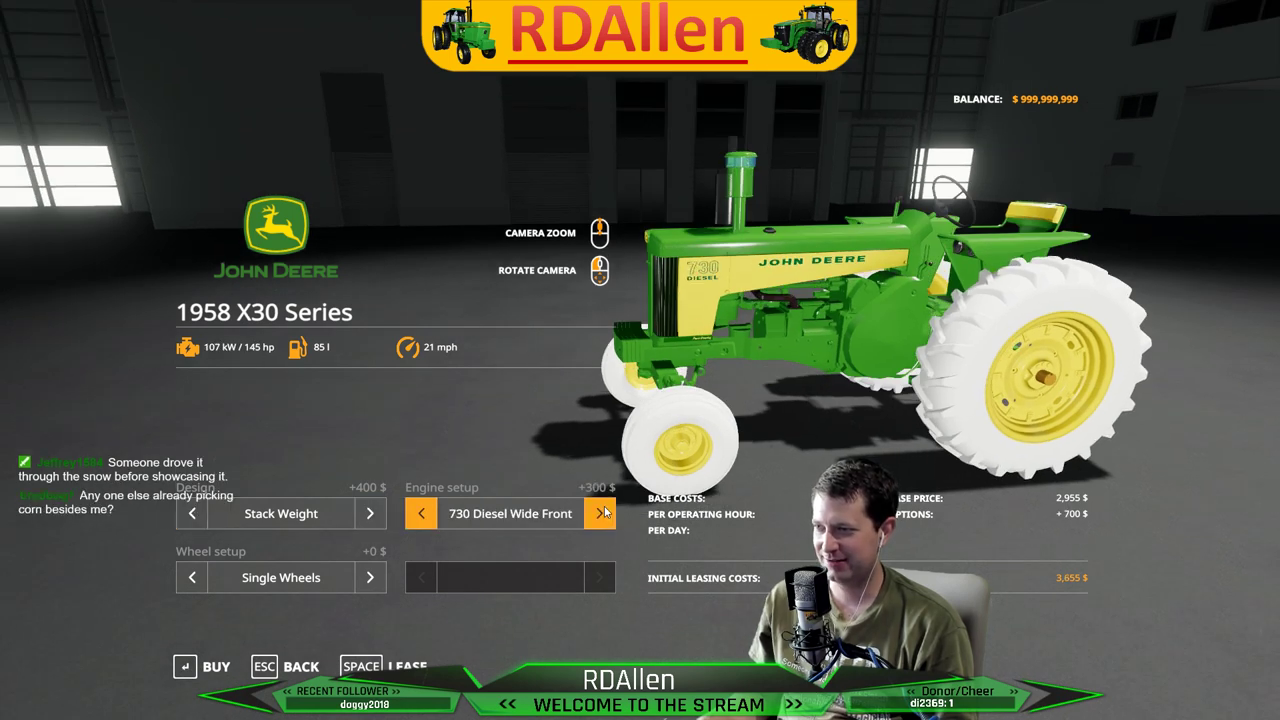
left_click(604, 512)
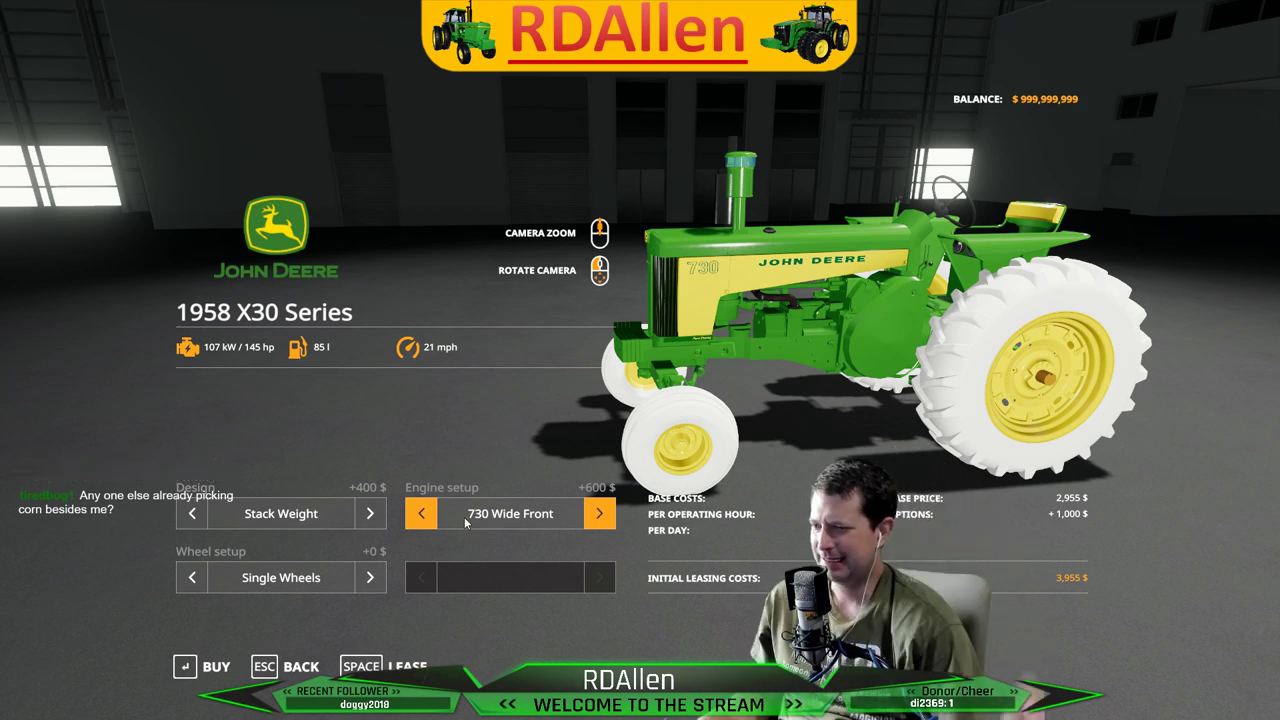
left_click(421, 514)
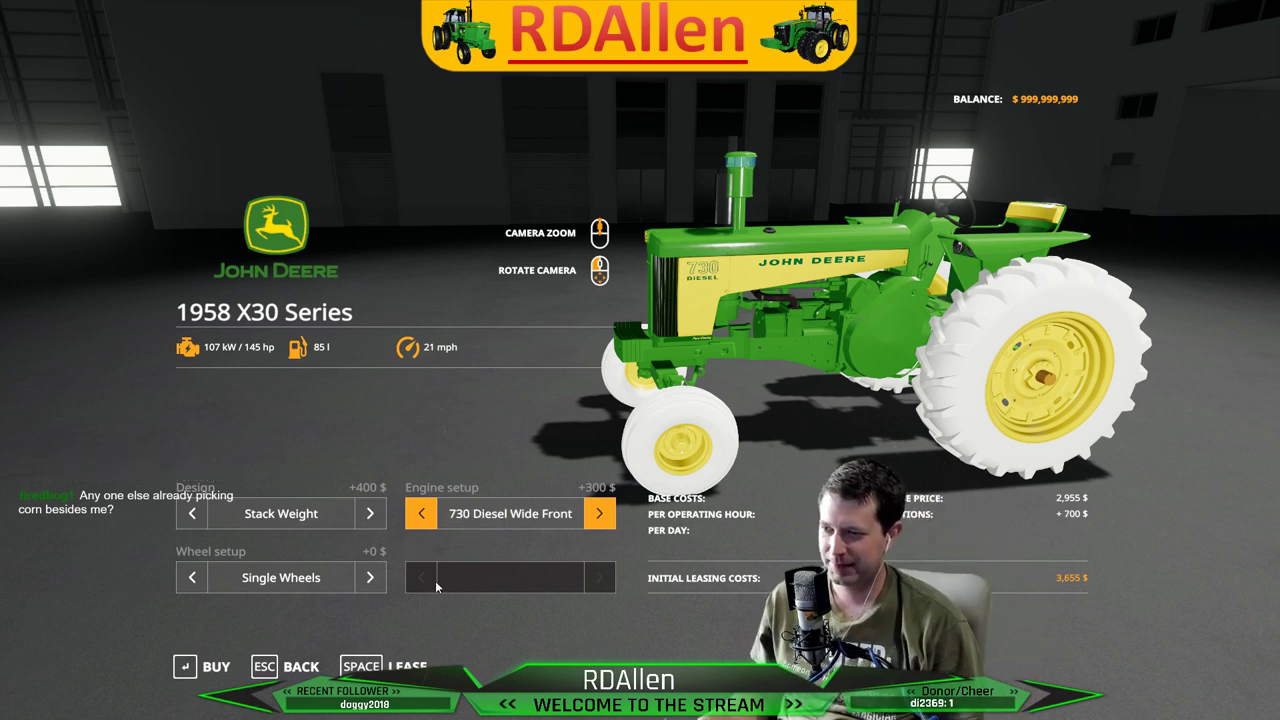
left_click(601, 514)
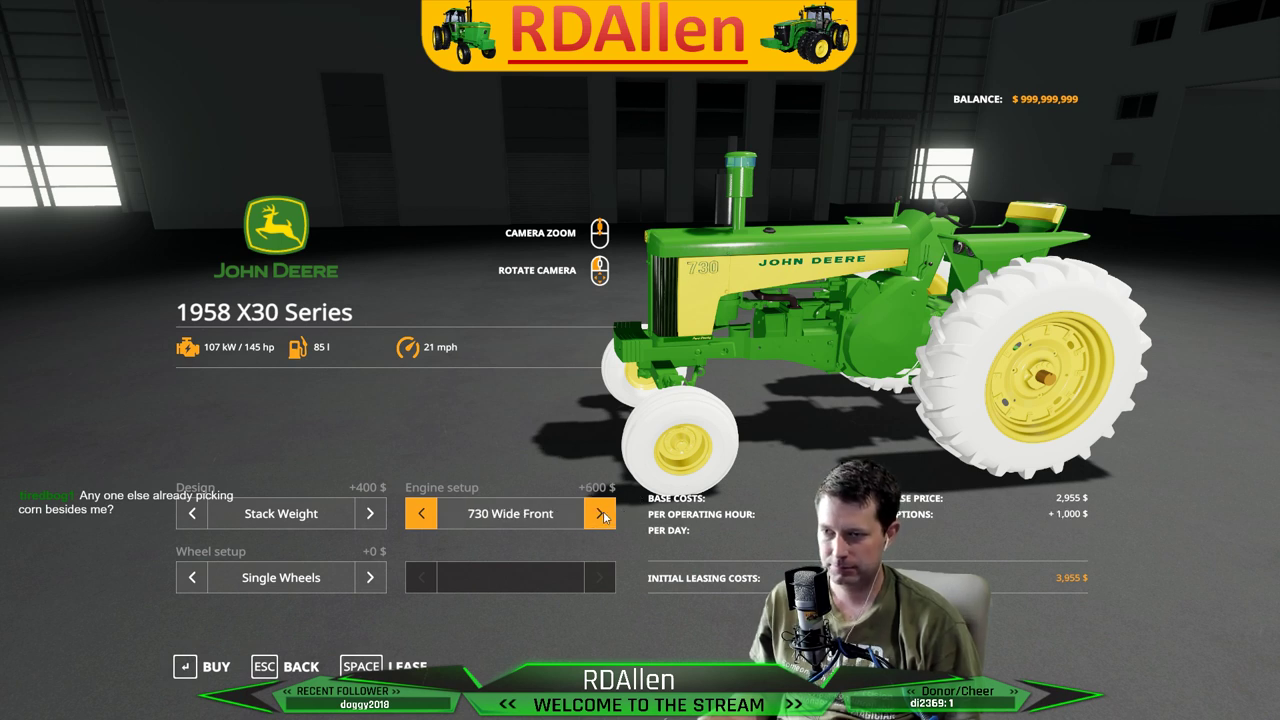
left_click(428, 518)
Set the tractor's wheel setup to Dual Wheels and check the rear duals from several angles
left_click(371, 580)
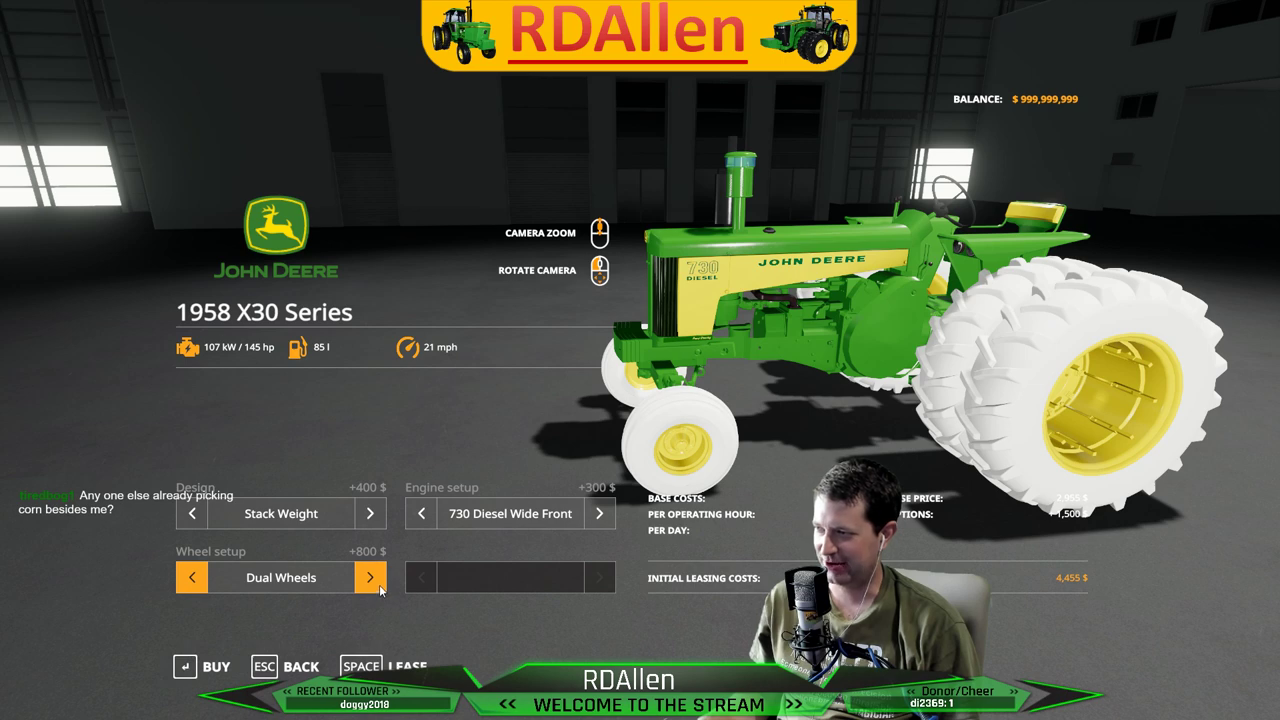
left_click(377, 588)
left_click(377, 588)
left_click_drag(1160, 215, 790, 393)
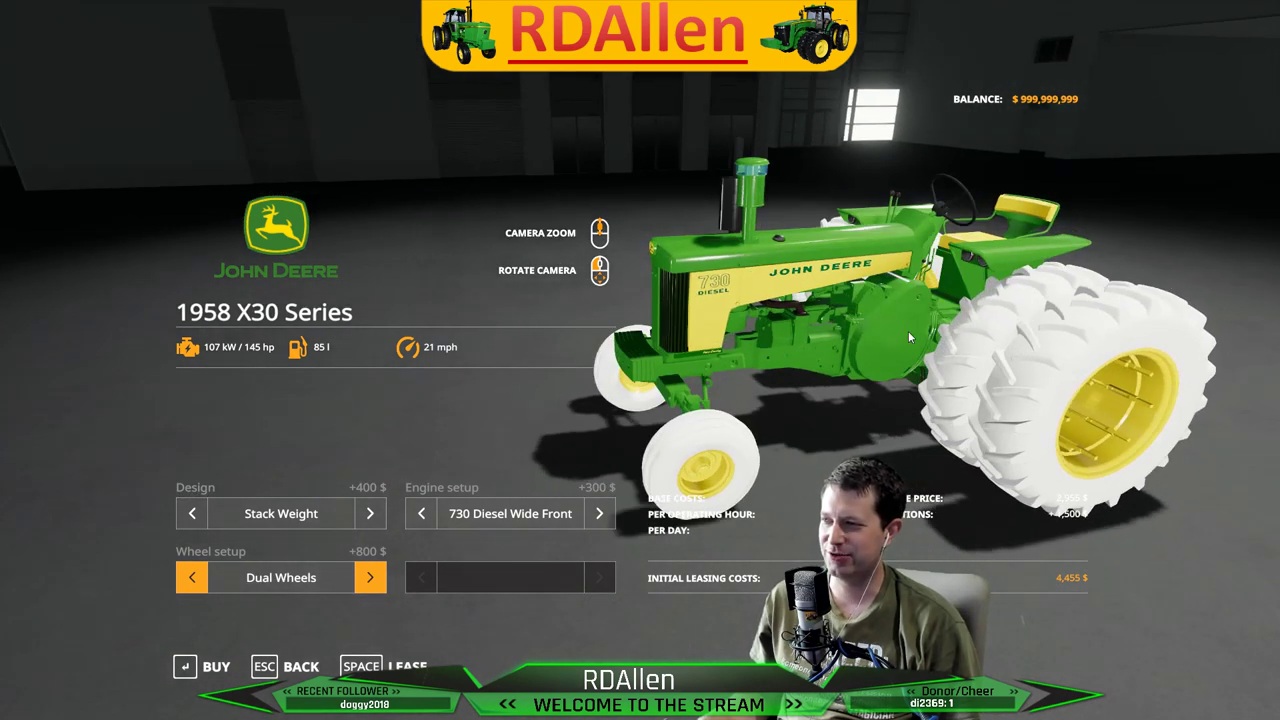
left_click(367, 580)
left_click(367, 583)
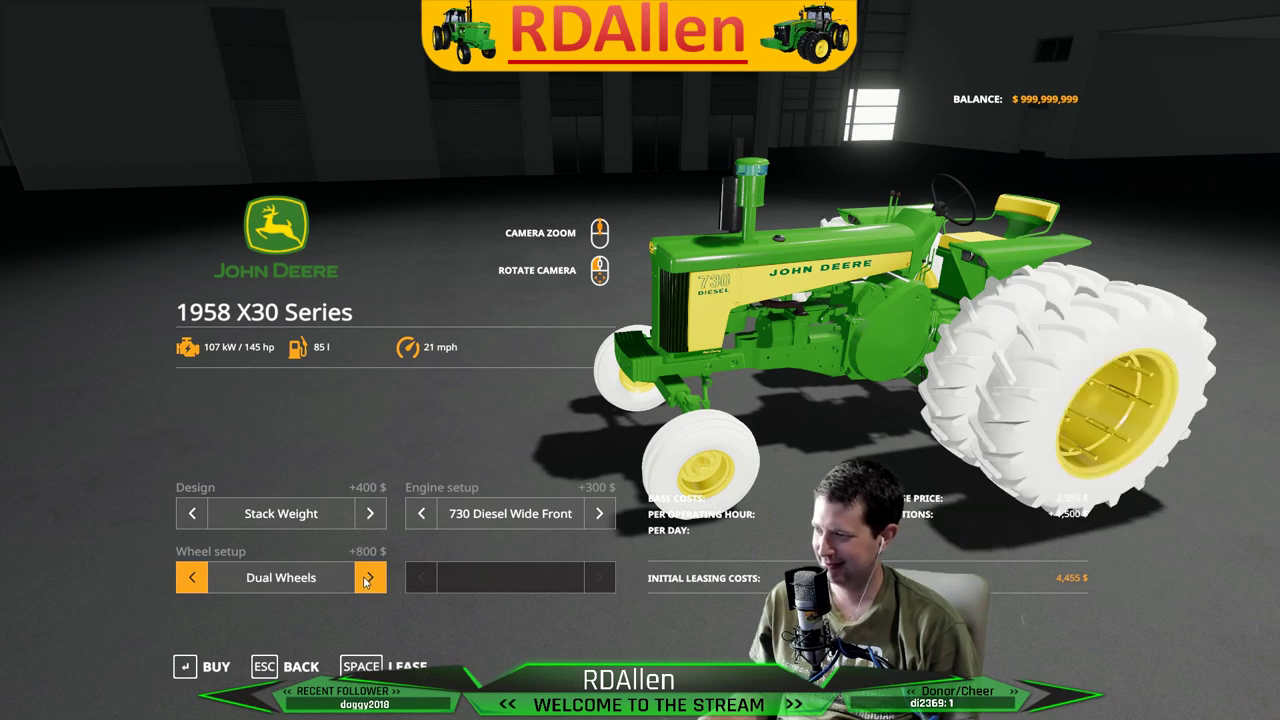
left_click(367, 583)
left_click(367, 583)
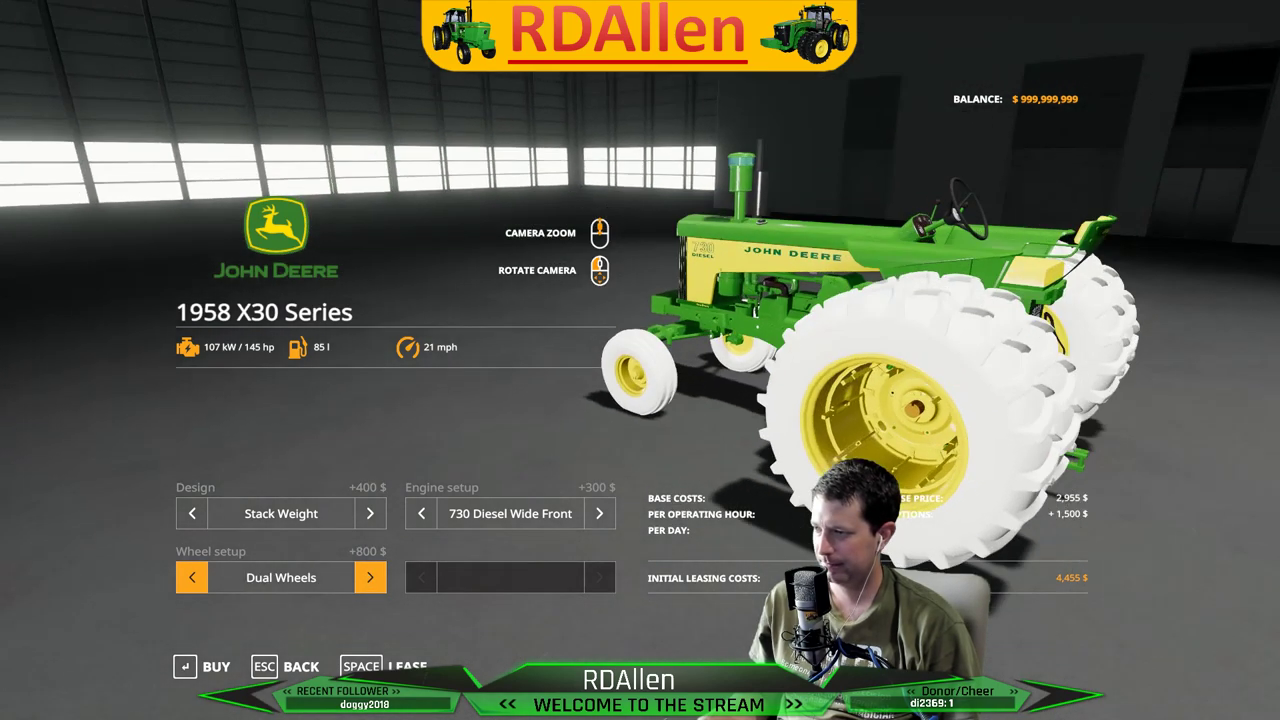
left_click(372, 583)
left_click(372, 583)
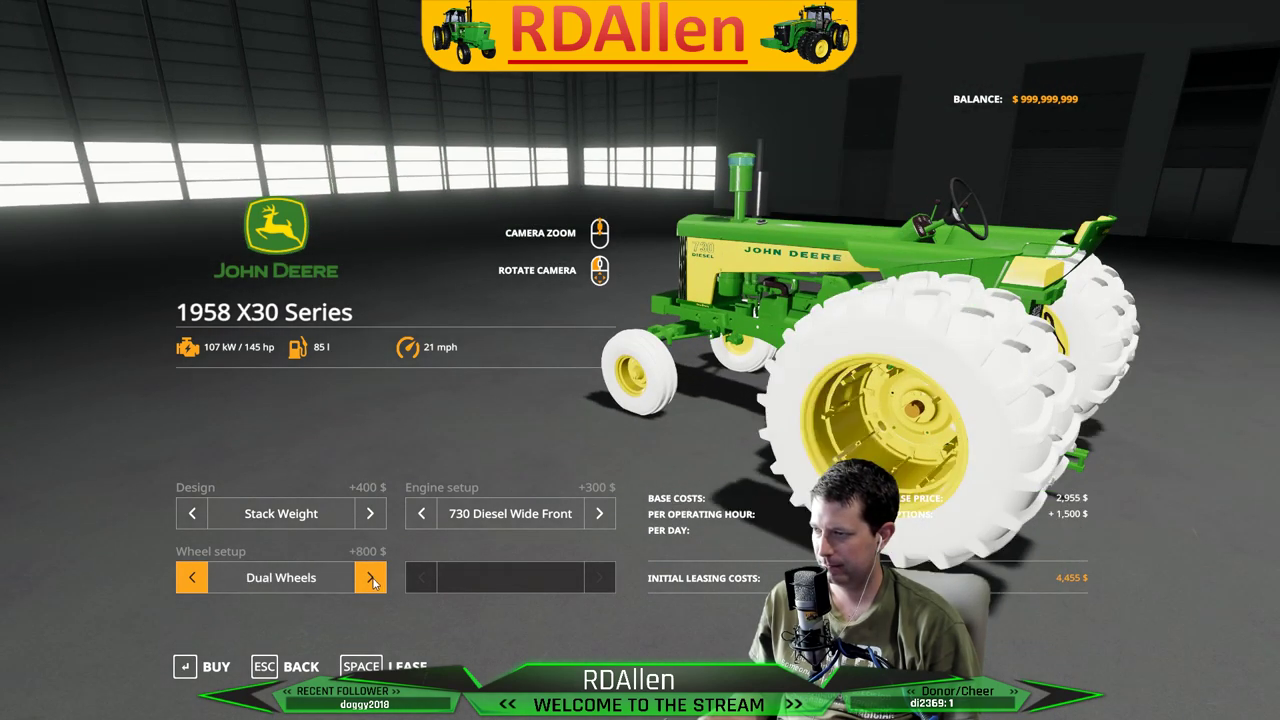
left_click(372, 583)
left_click(372, 583)
left_click_drag(943, 221, 1134, 195)
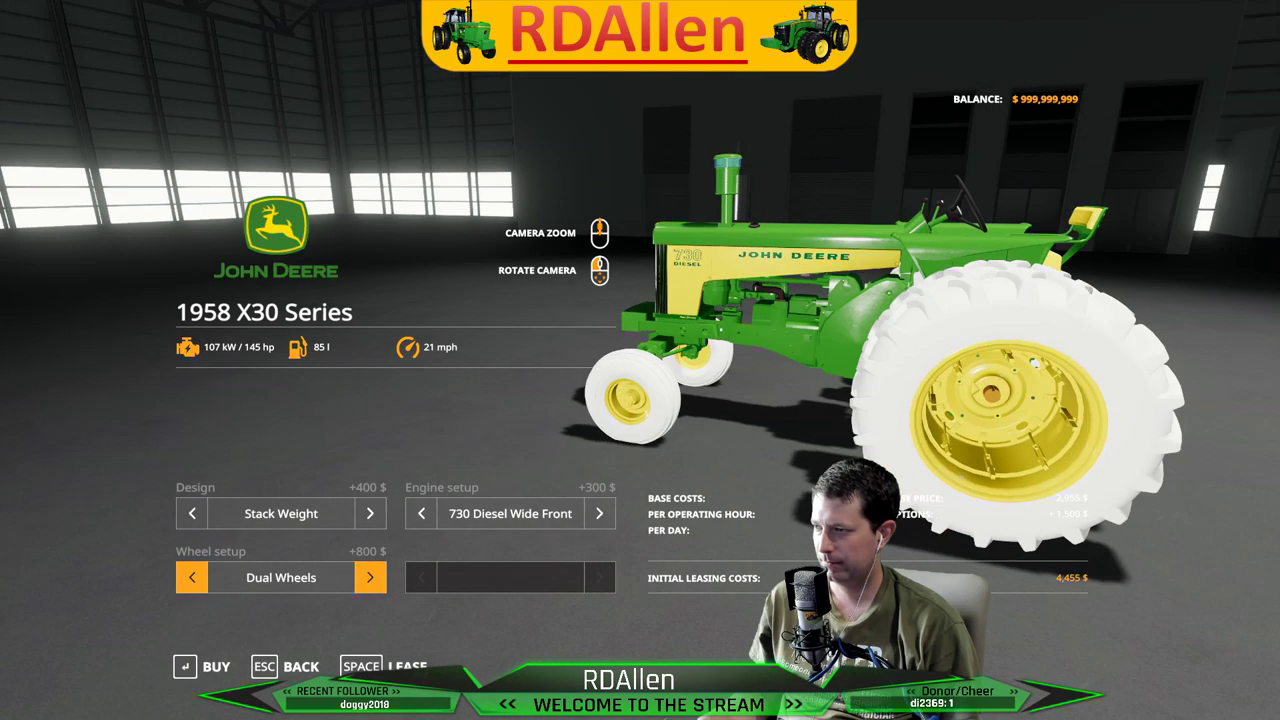
left_click_drag(883, 288, 1015, 325)
Buy the configured 1958 X30 Series tractor and return to the Small Tractors list
left_click(210, 664)
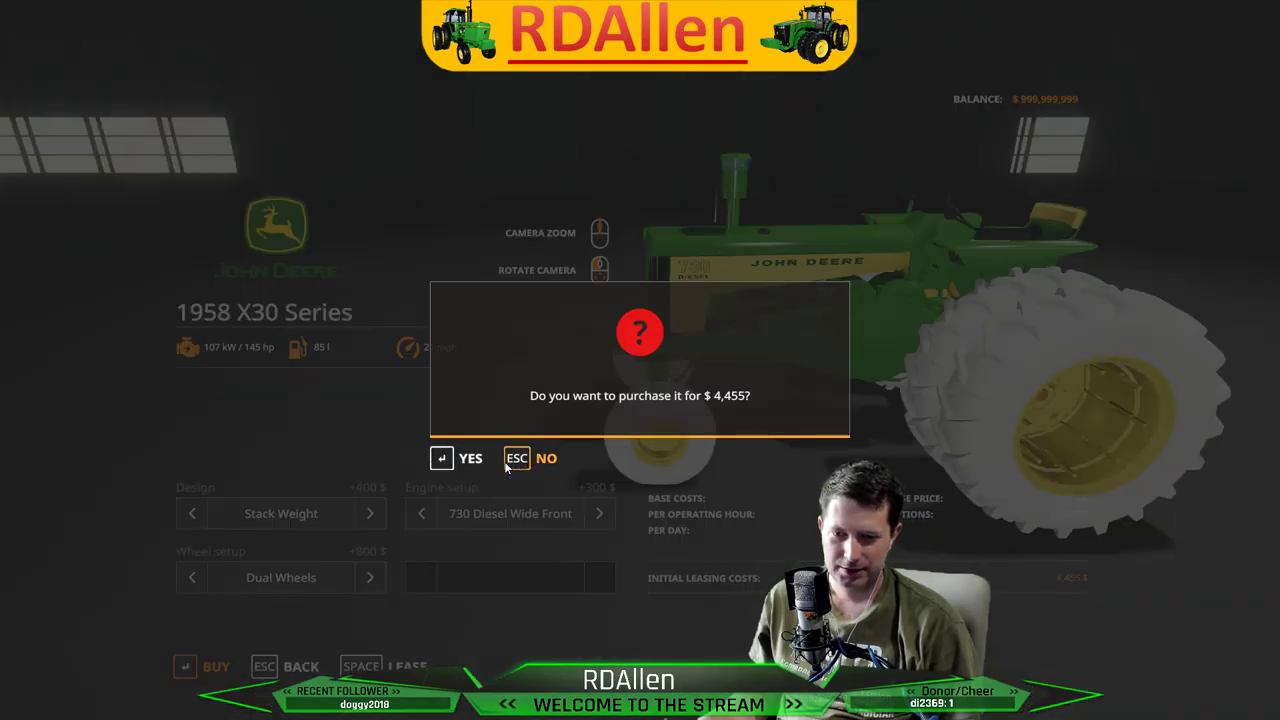
left_click(445, 459)
left_click(442, 456)
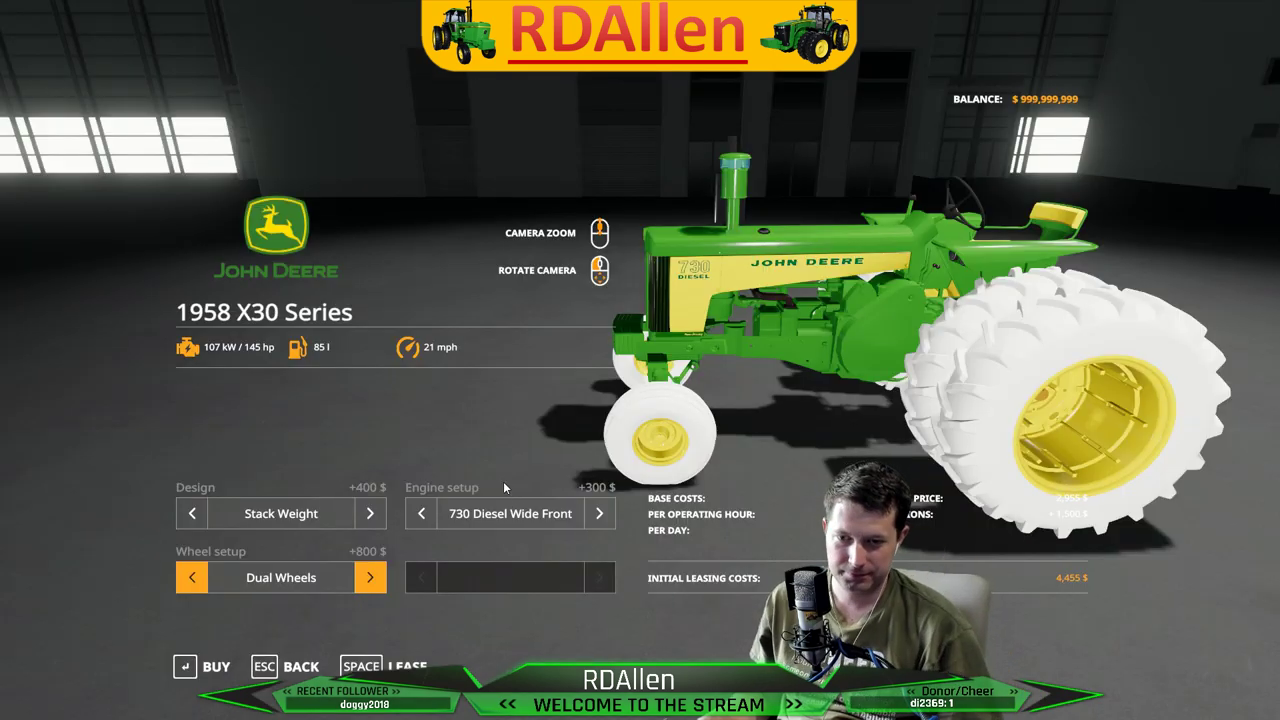
key("Escape")
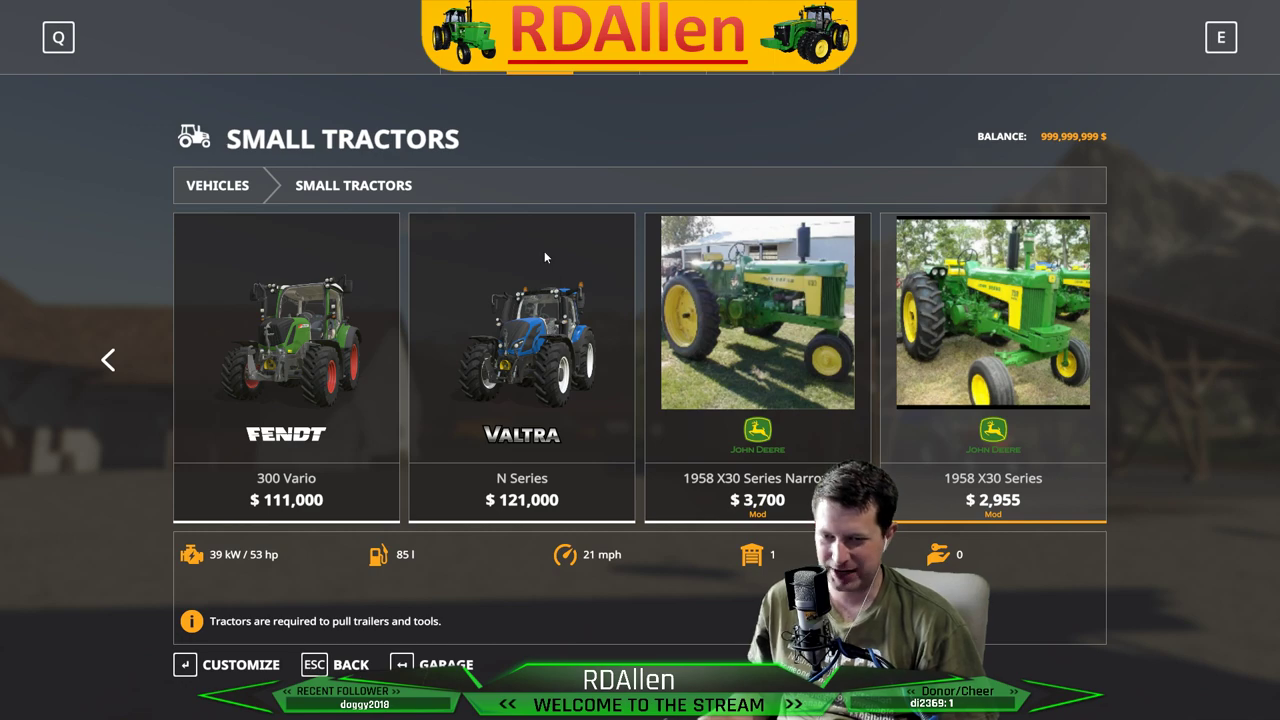
Open the 1958 X30 Series Narrow for customization, check its tires, and set its engine setup to 630 Narrow Front
left_click(737, 372)
left_click(737, 372)
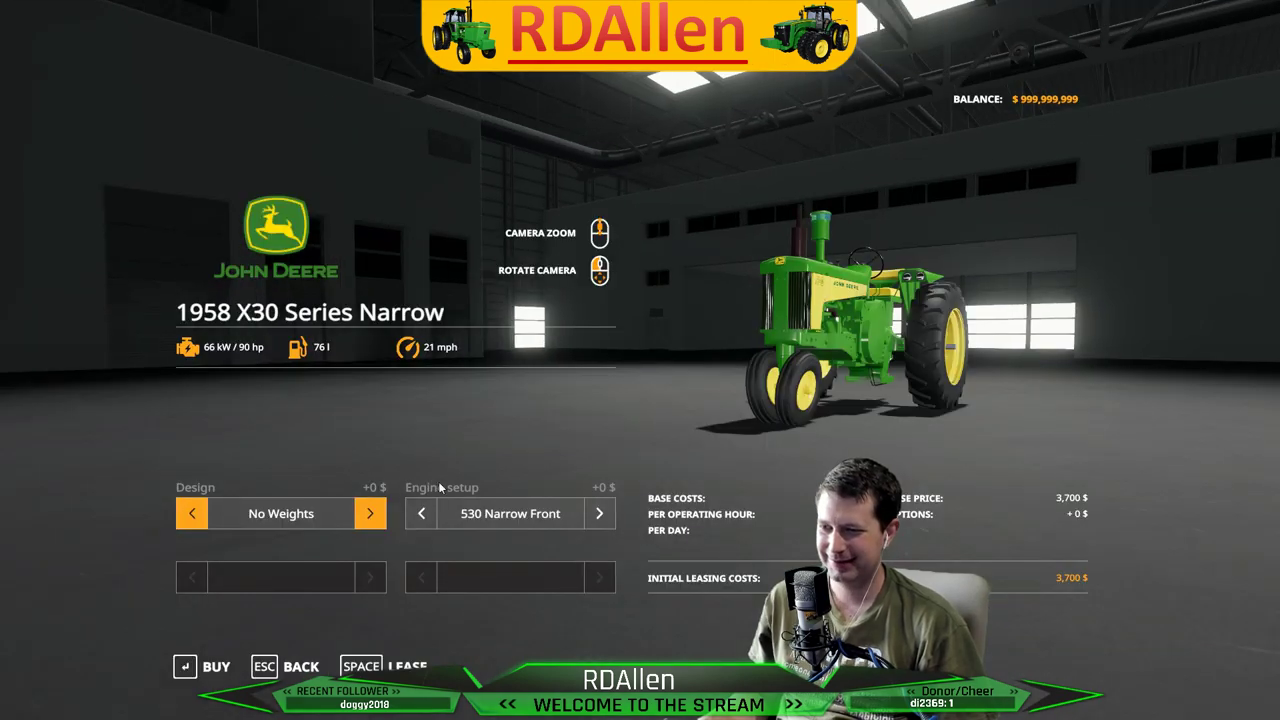
left_click_drag(761, 335, 454, 399)
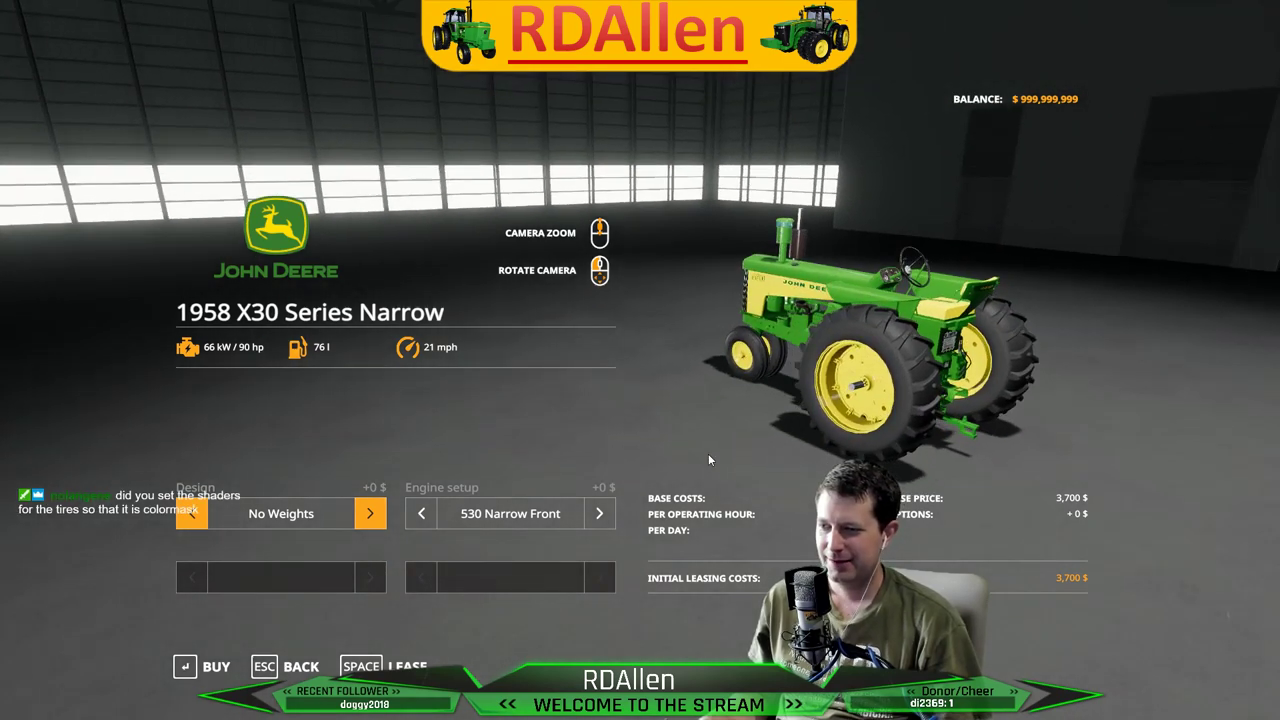
left_click(607, 513)
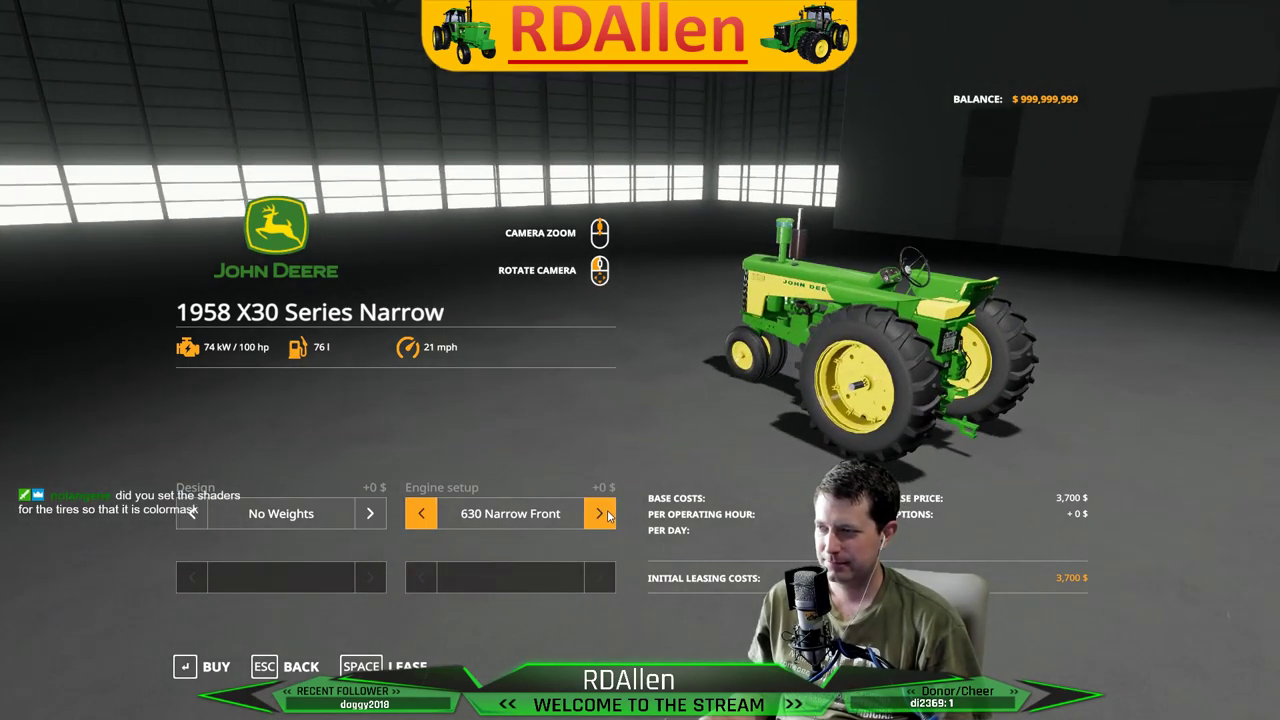
Buy the 1958 X30 Series Narrow tractor with the 630 Narrow Front setup
left_click(217, 667)
left_click(462, 457)
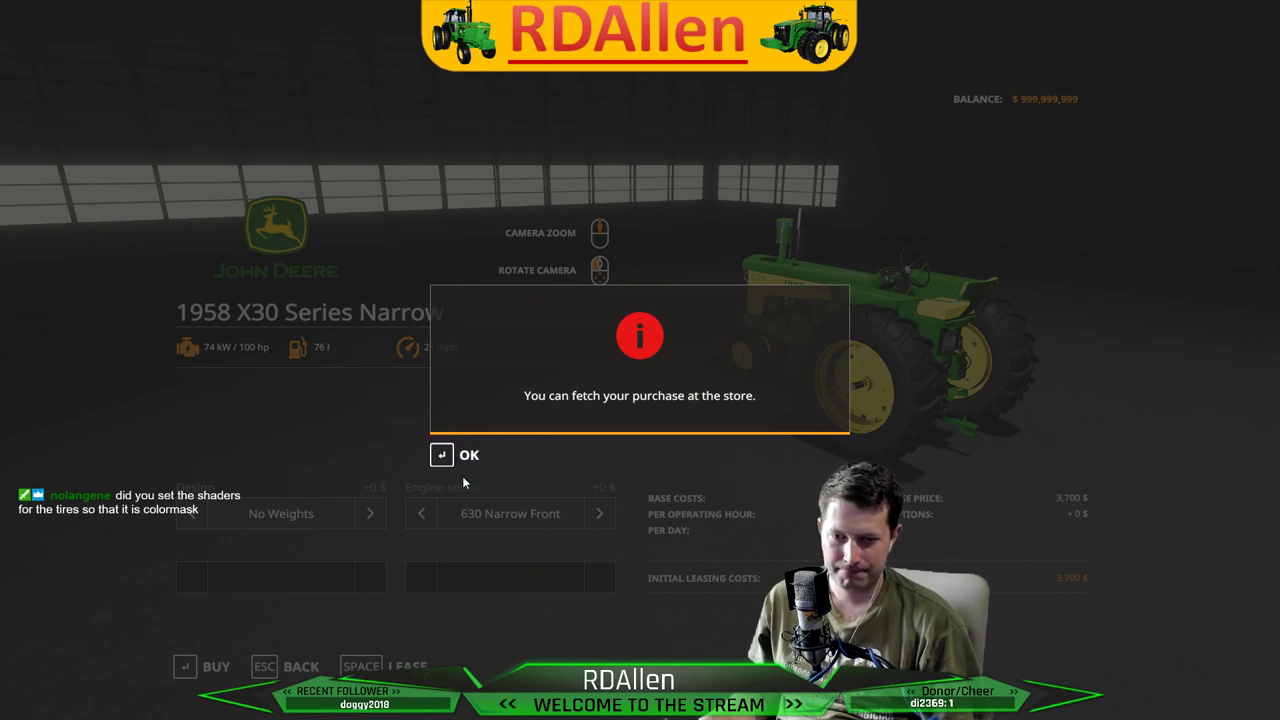
key("Return")
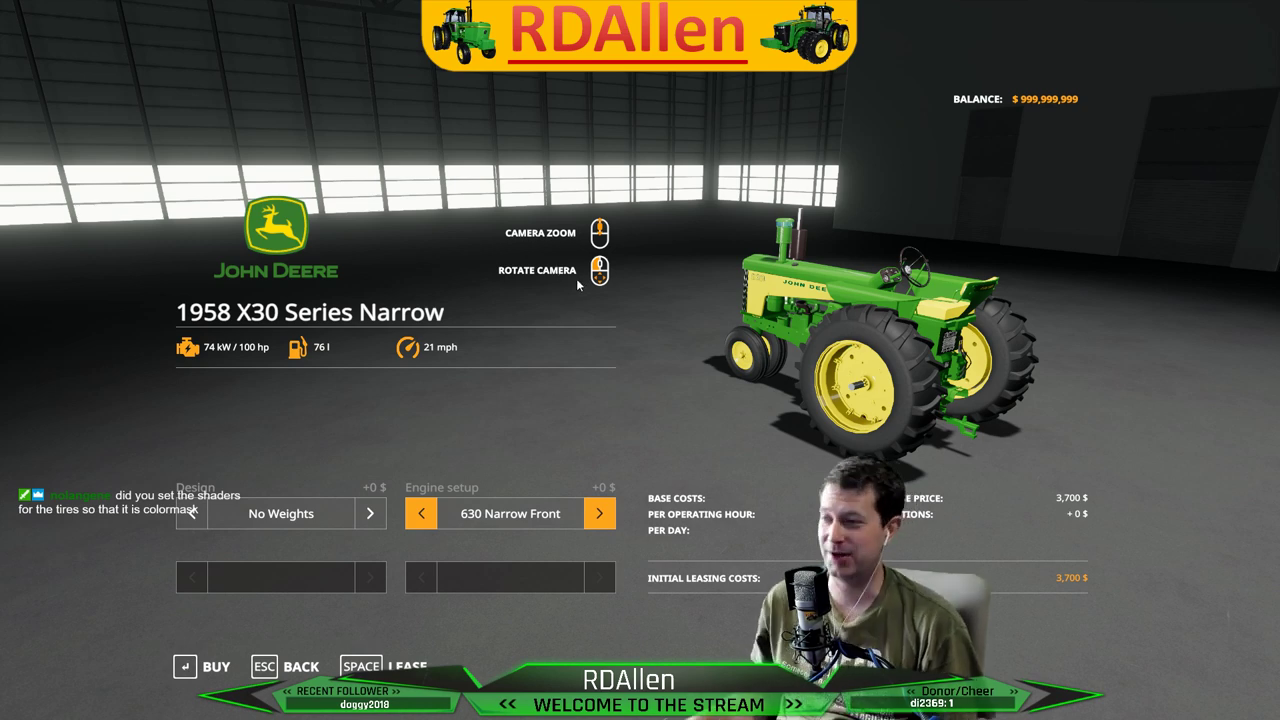
Leave the vehicle shop and switch to the purchased narrow-front tractor parked at the store
key("Escape")
key("Escape")
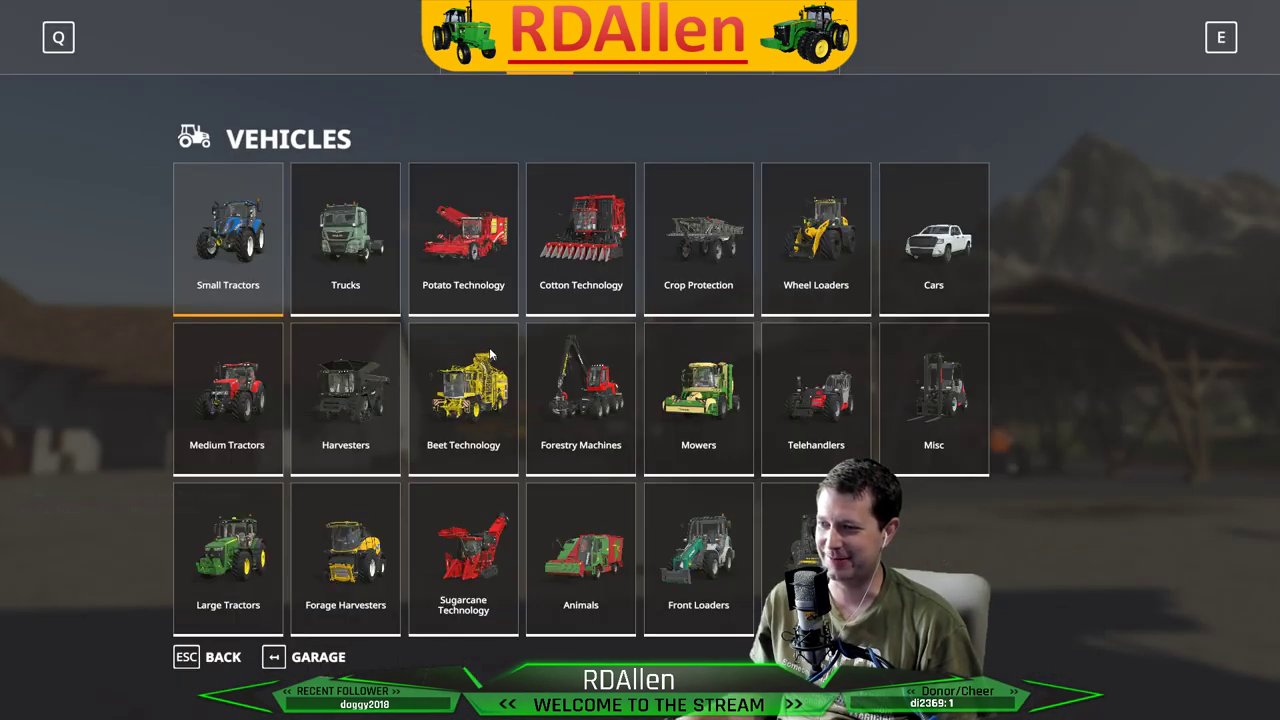
key("Escape")
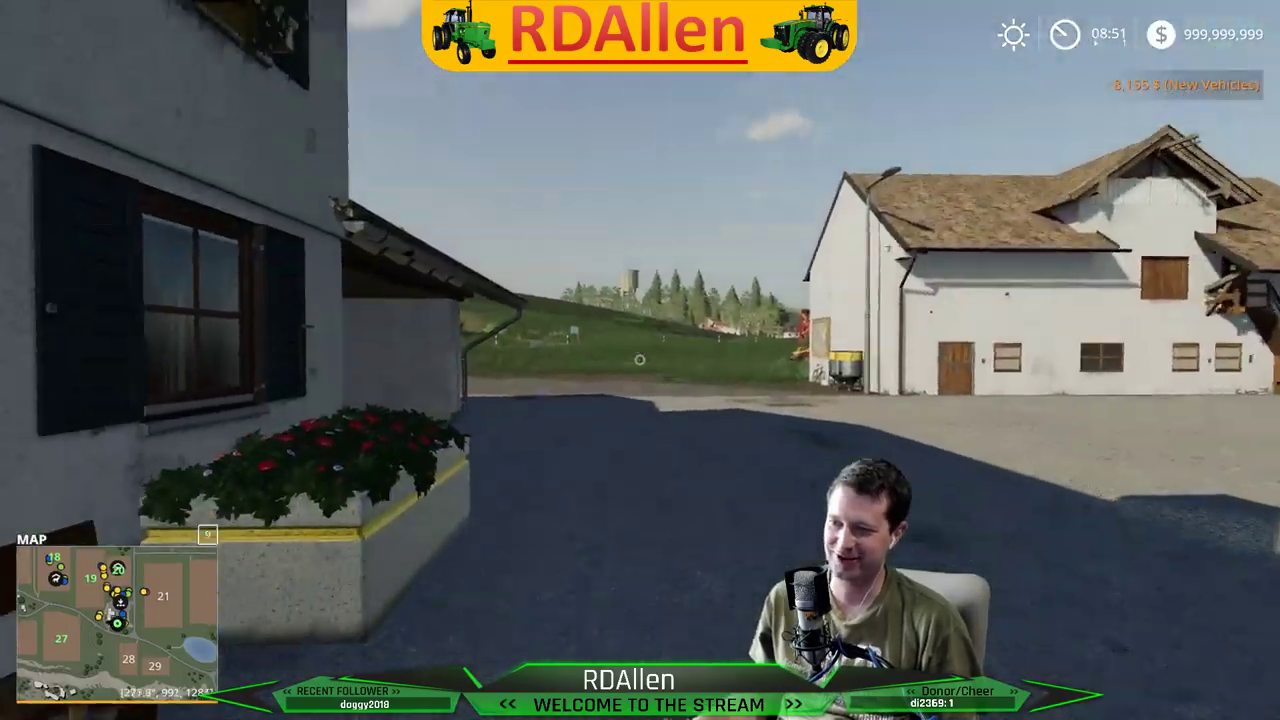
key("Tab")
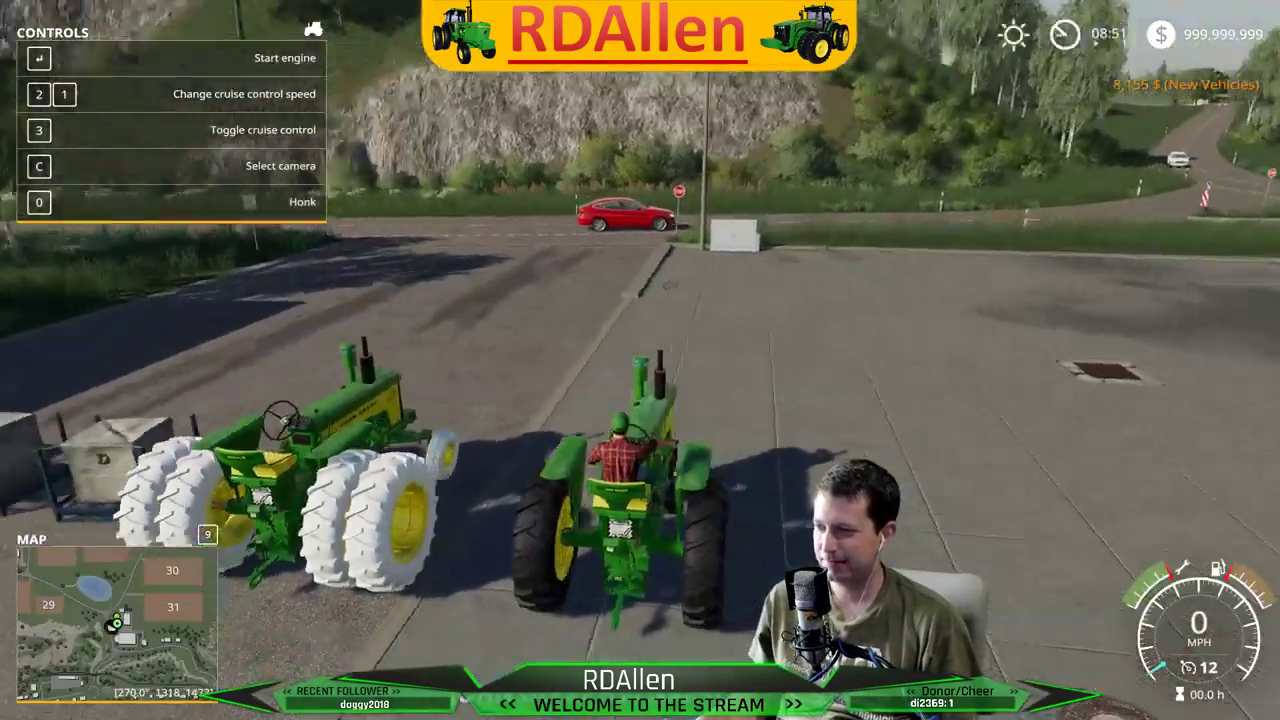
Get out and walk around the 630 and 730 Diesel tractors to examine their bodies, decals and tires up close
key("e")
key("w")
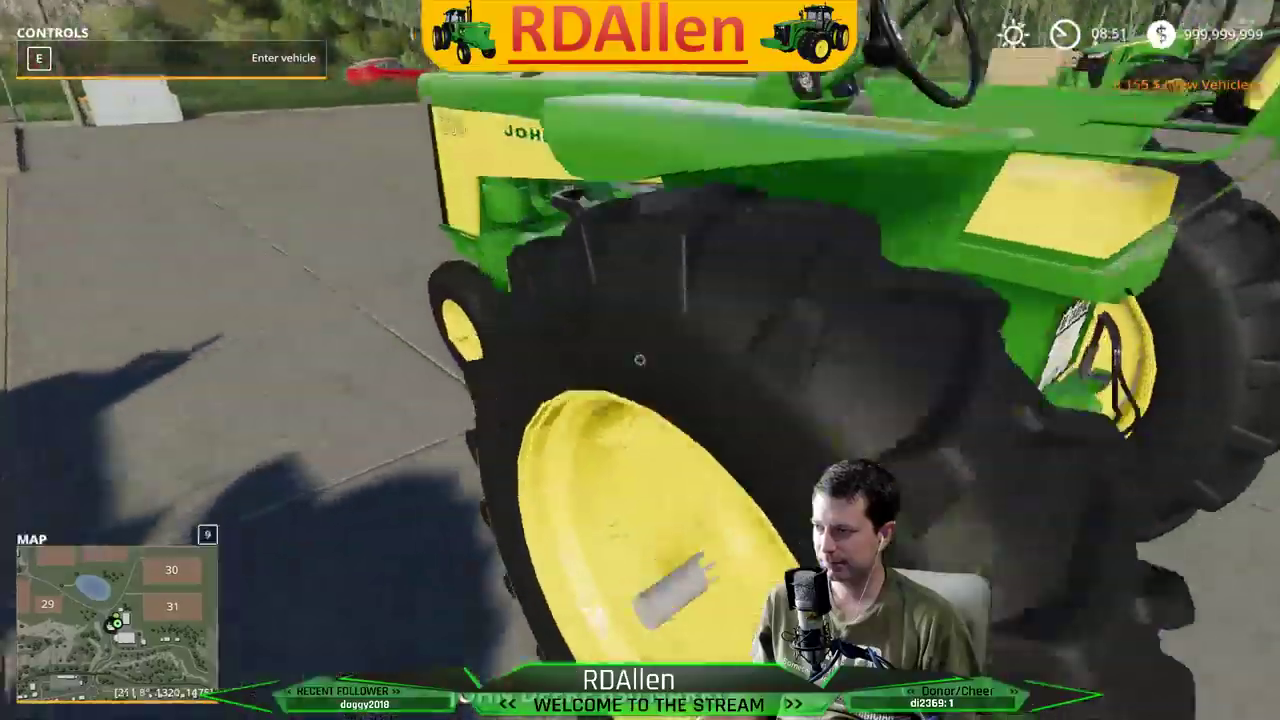
key("space")
key("w")
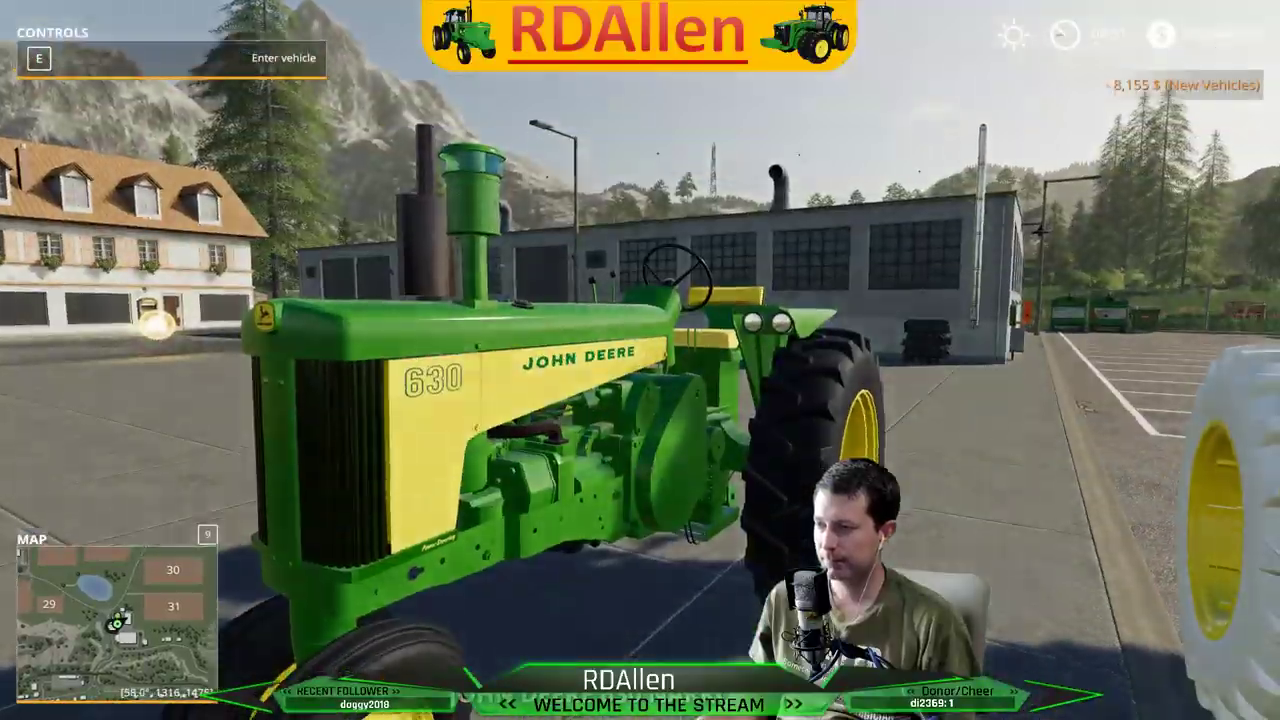
key("Tab")
key("Tab")
key("Tab")
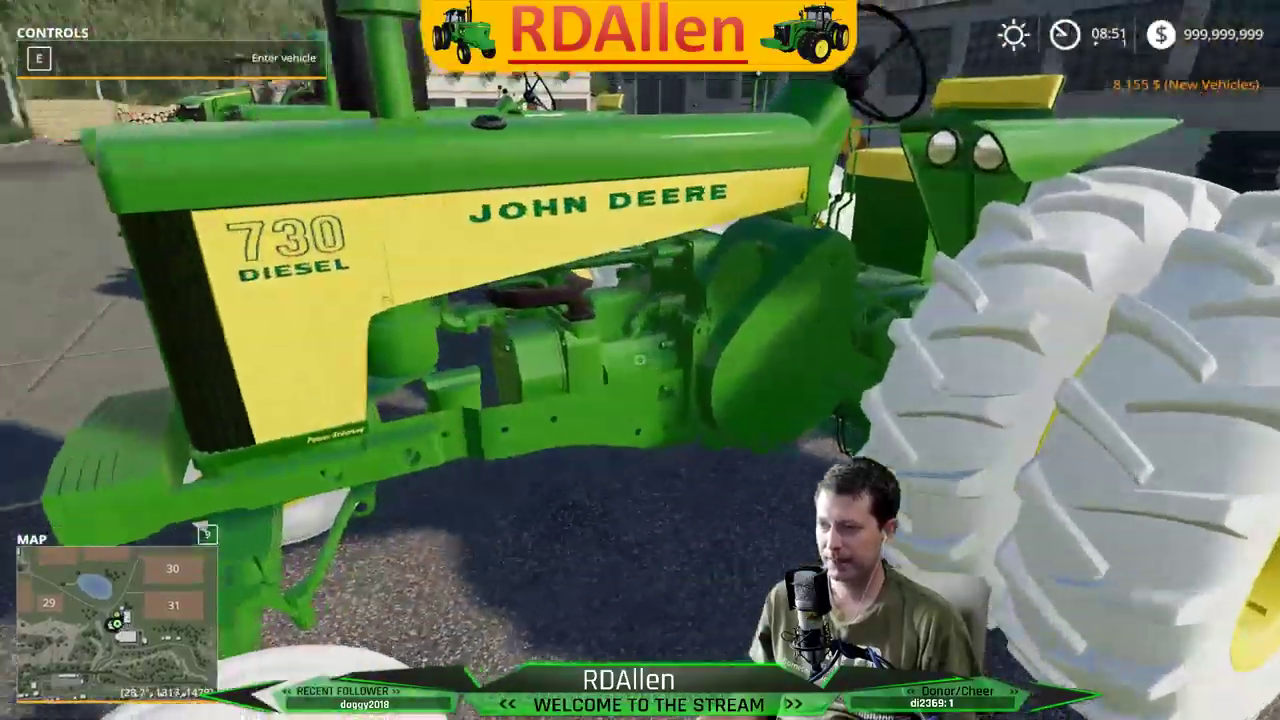
Switch to the narrow-front 630 tractor, start its engine, and drive it across the lot to the parking spaces beside the building
key("Tab")
key("Return")
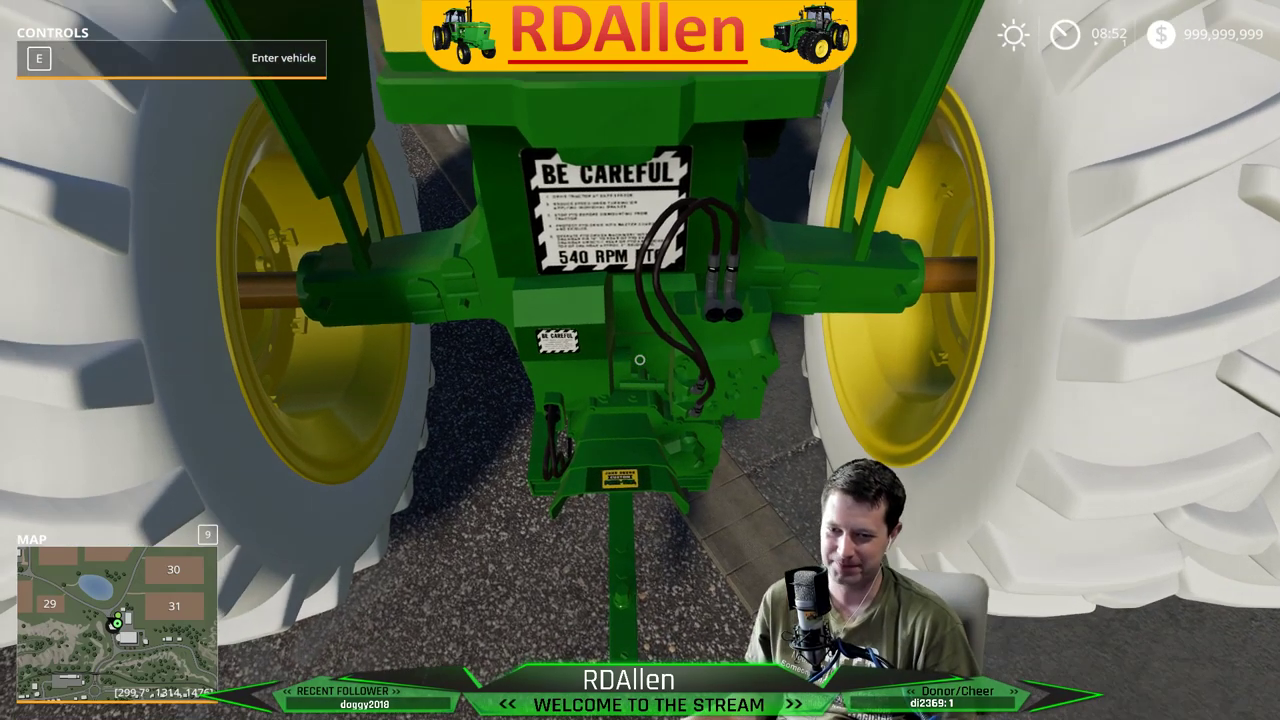
key("w")
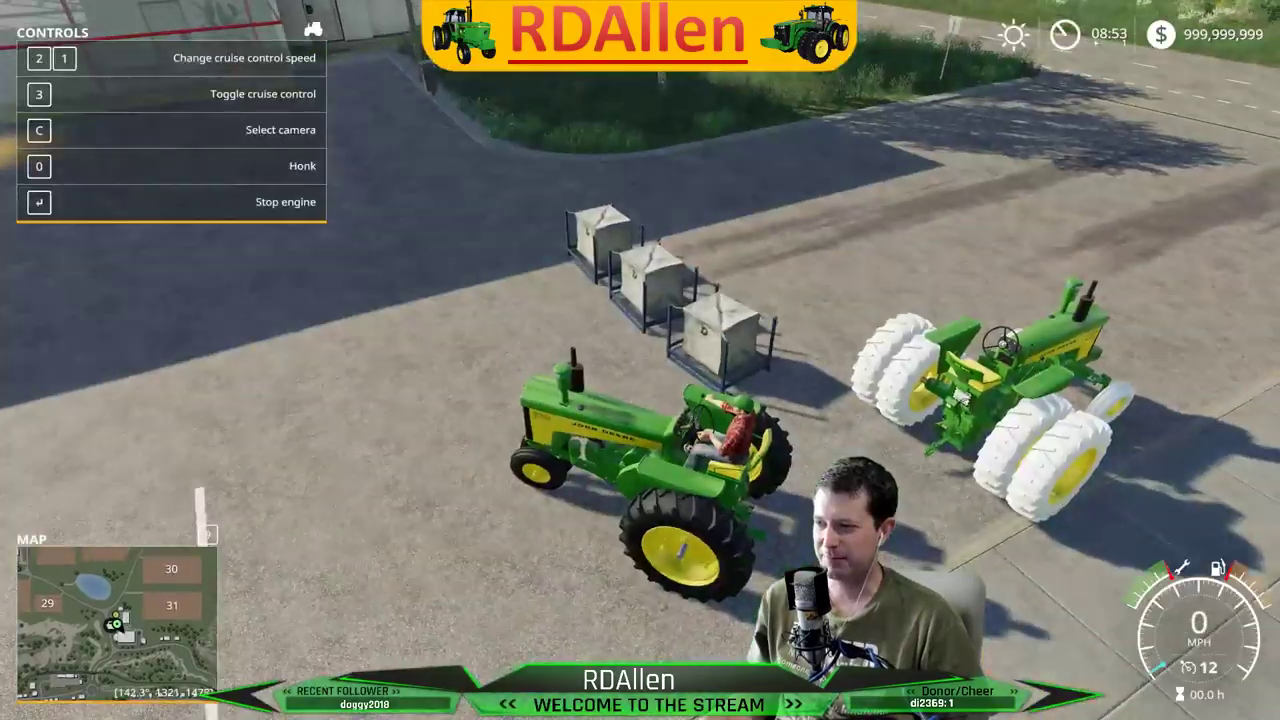
key("s")
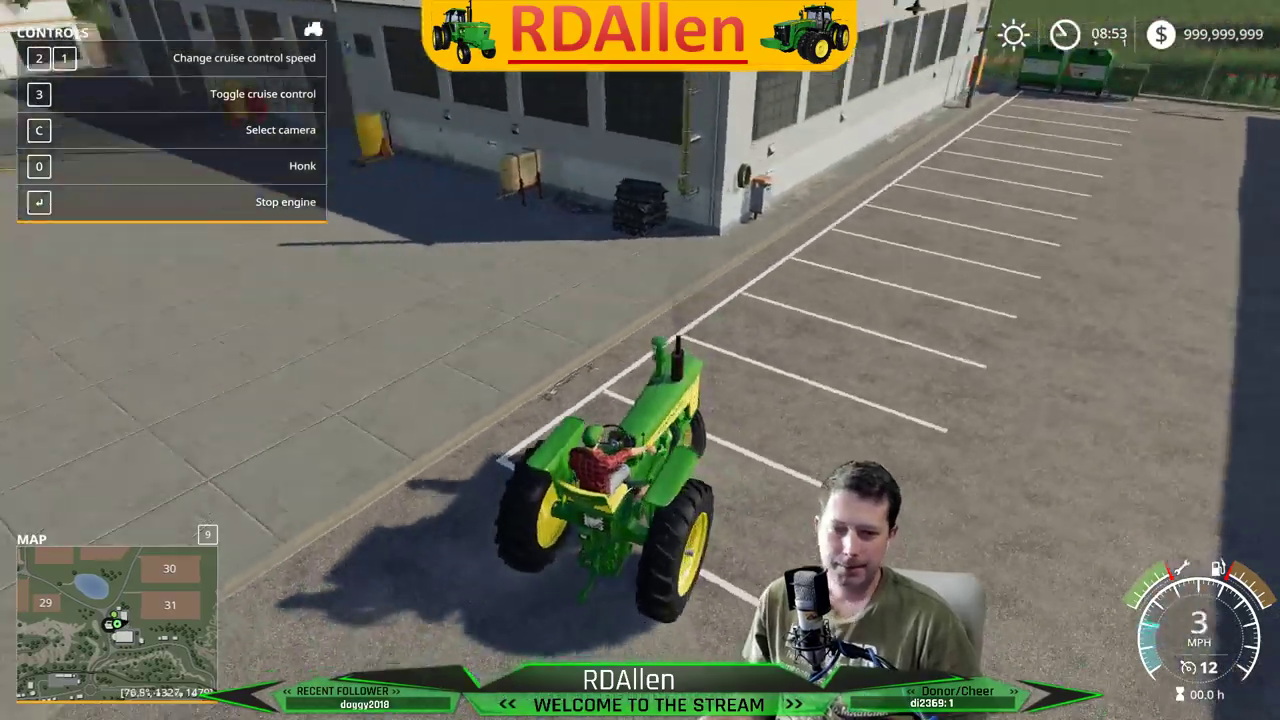
key("w")
key("a")
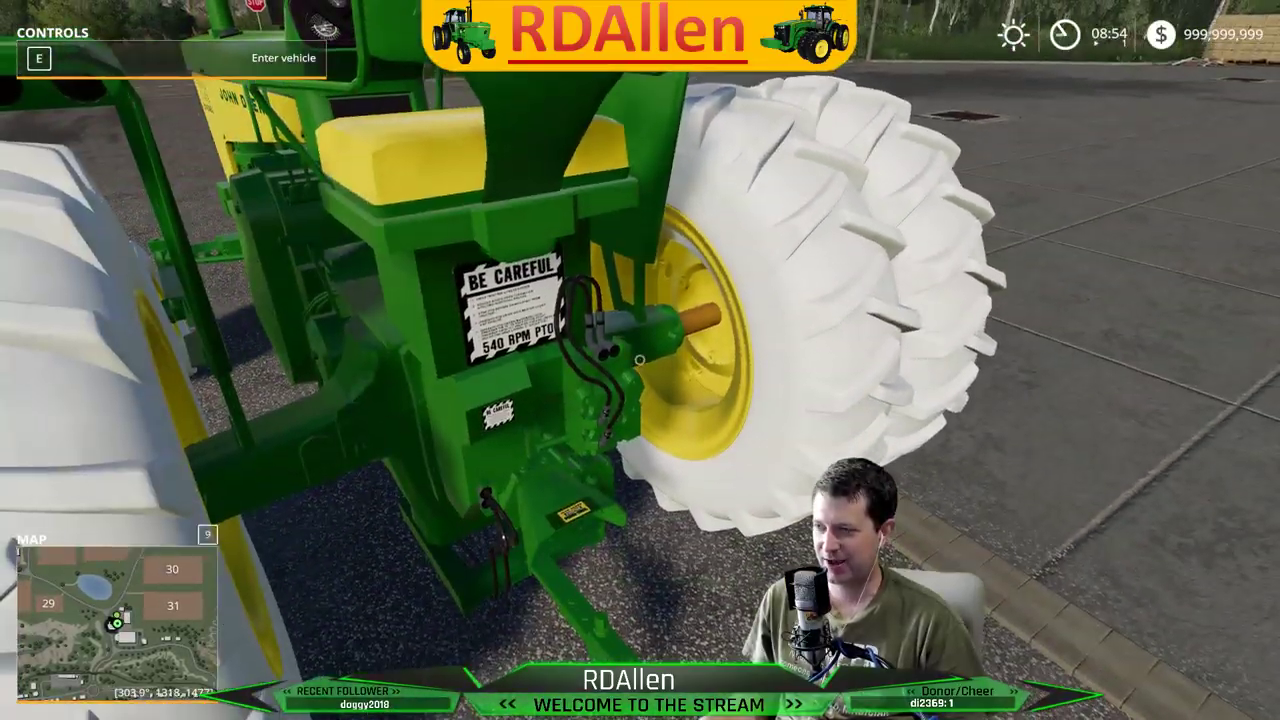
Walk between the two tractors and inspect the 730 Diesel's rear hitch, hydraulic hoses, warning decals, seat and axle
key("d")
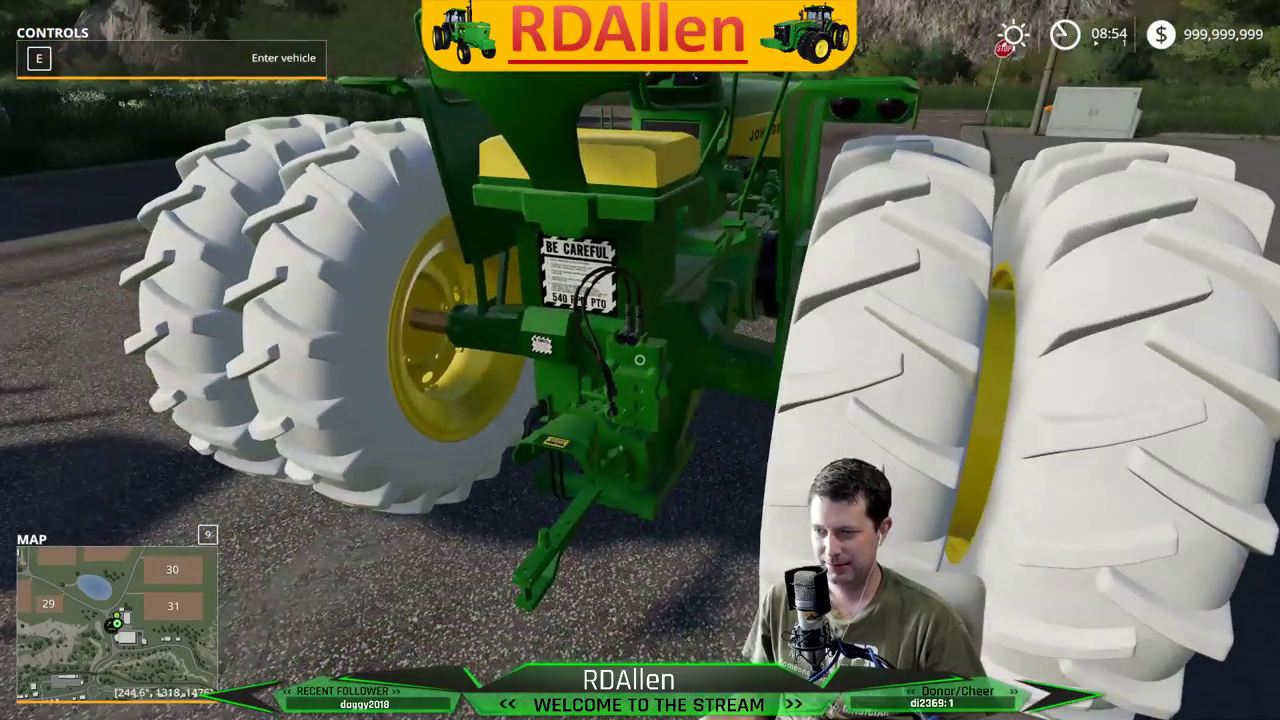
key("w")
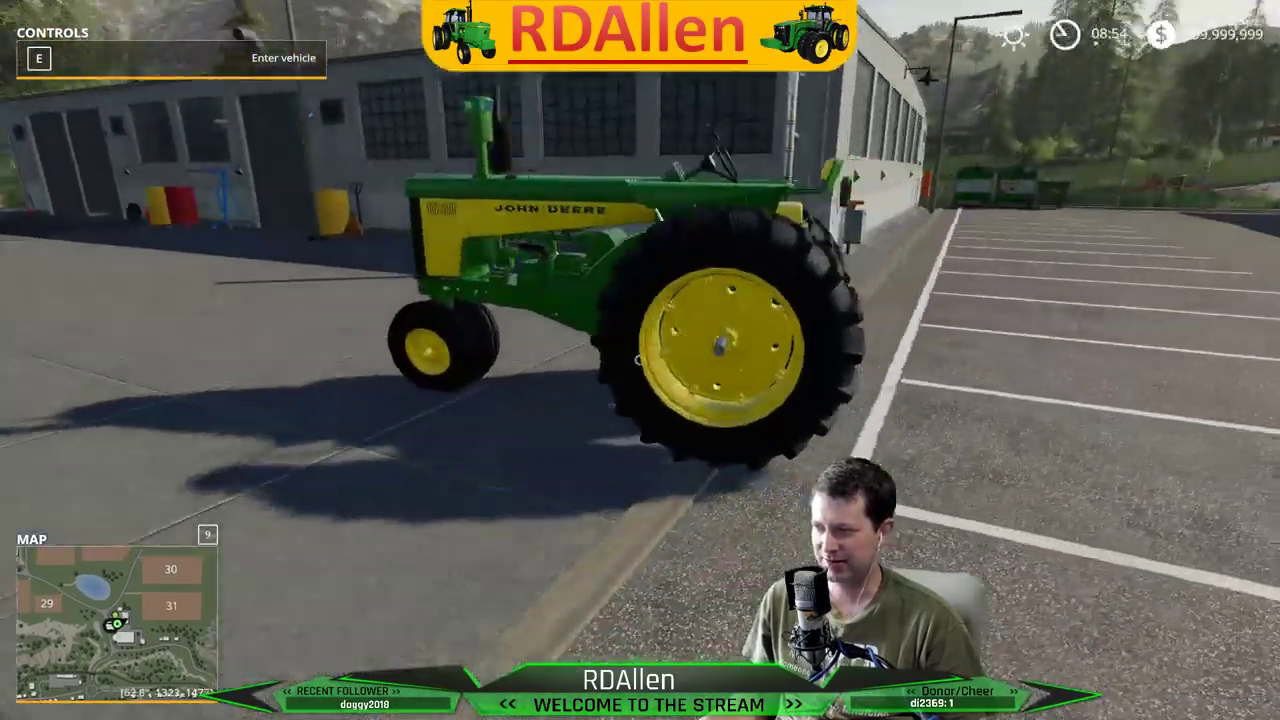
key("w")
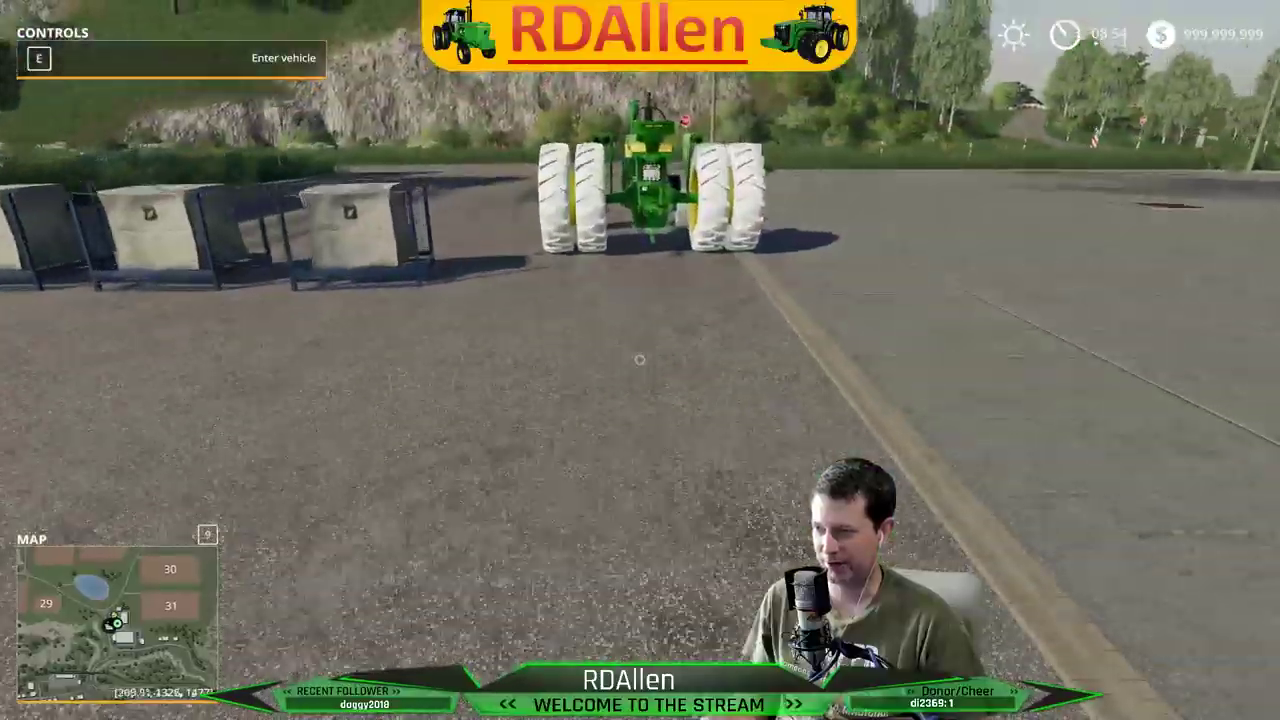
key("w")
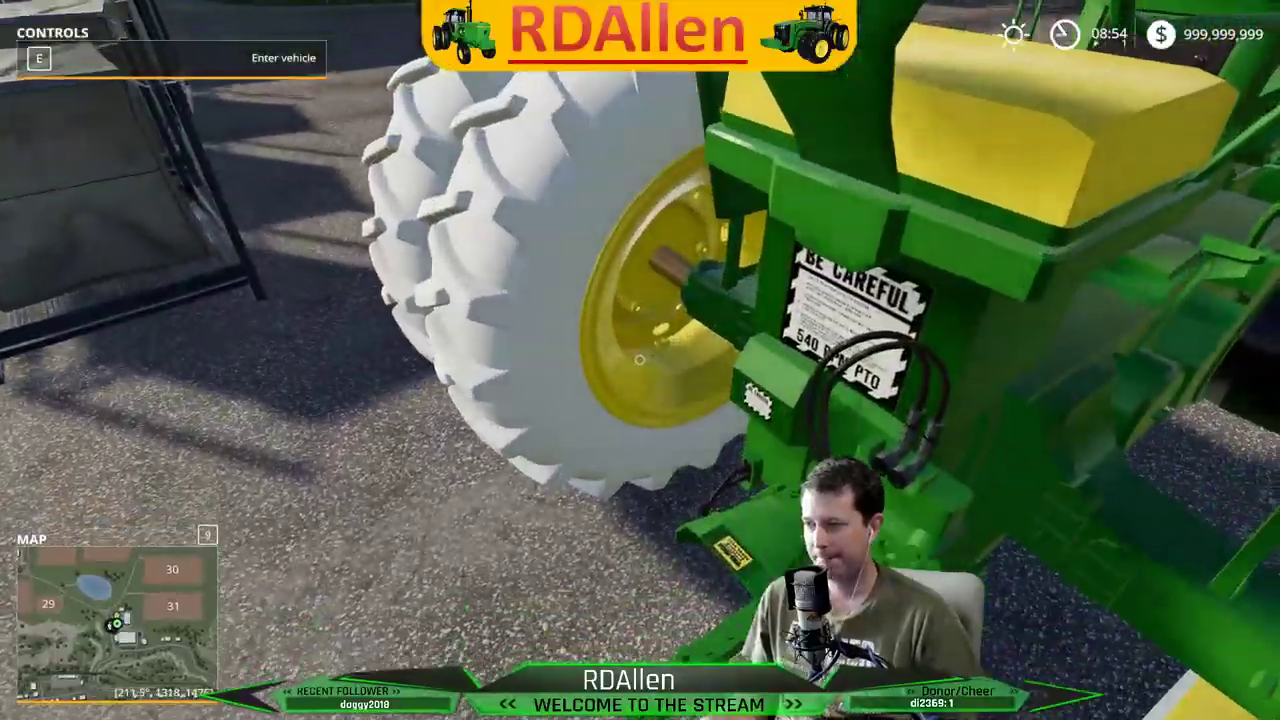
key("a")
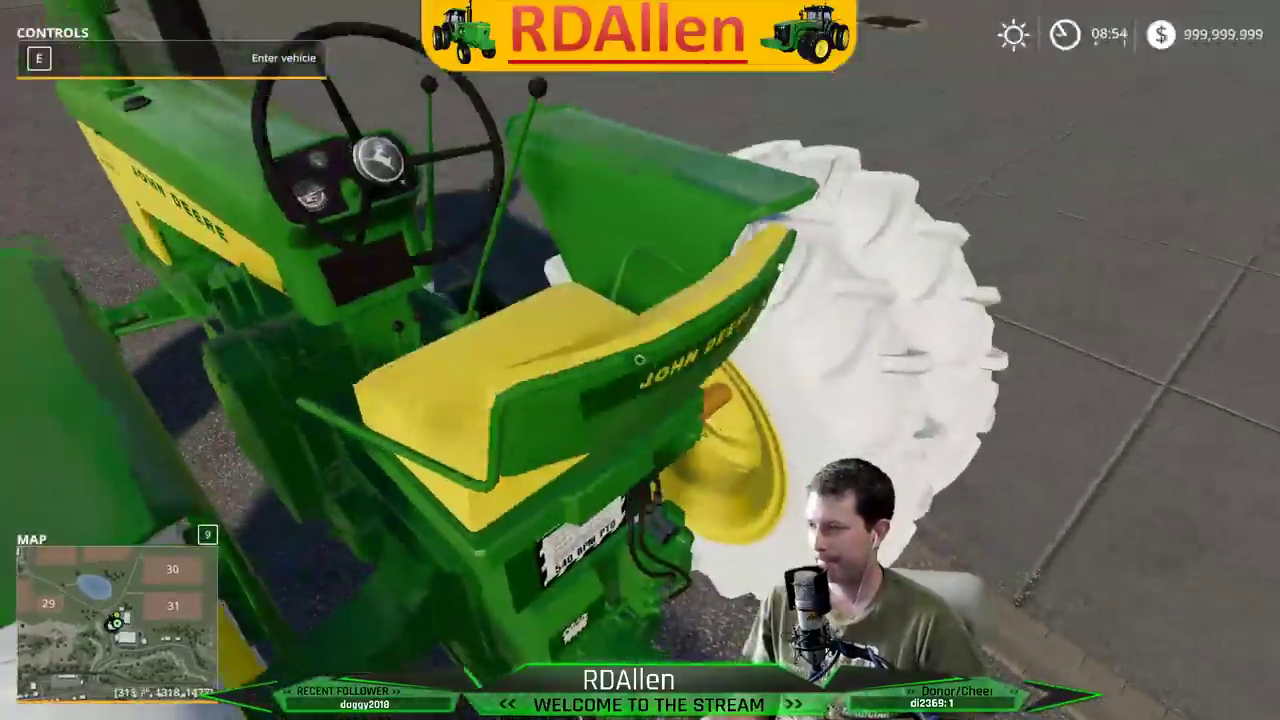
key("w")
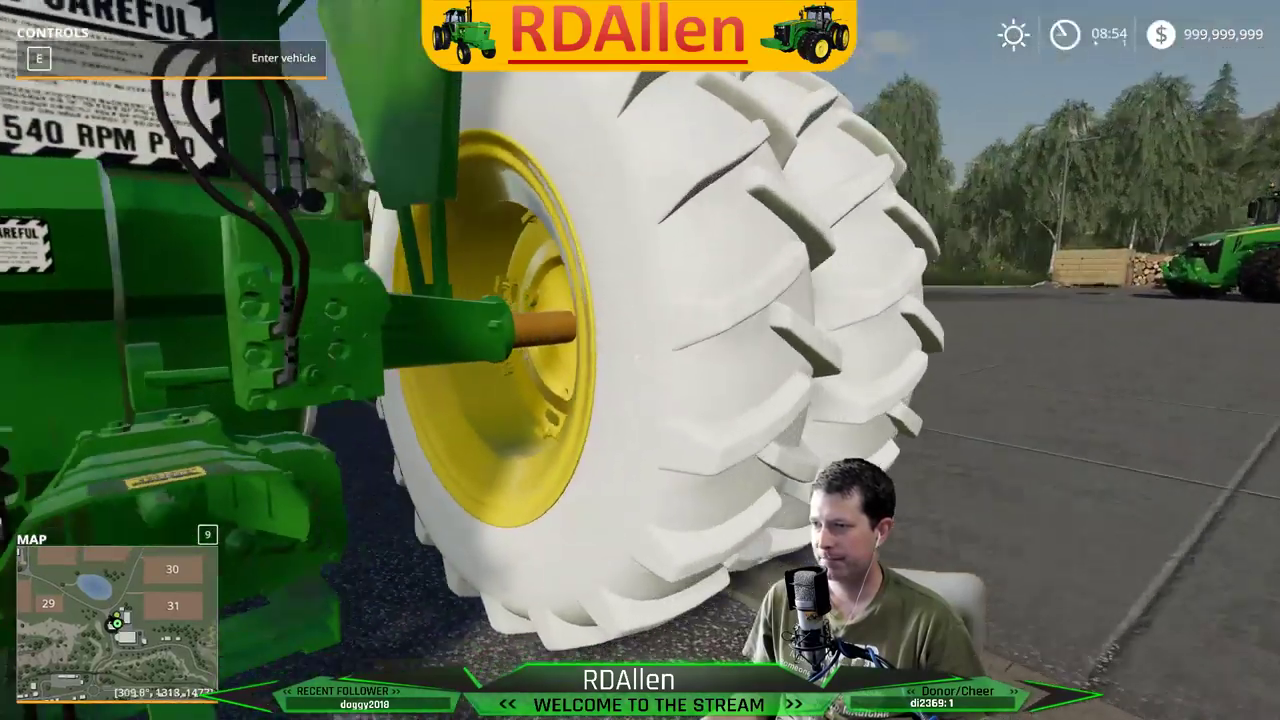
Examine the outer rear dual wheel of the 730 Diesel up close, including the inside of its rim and hub
key("d")
key("d")
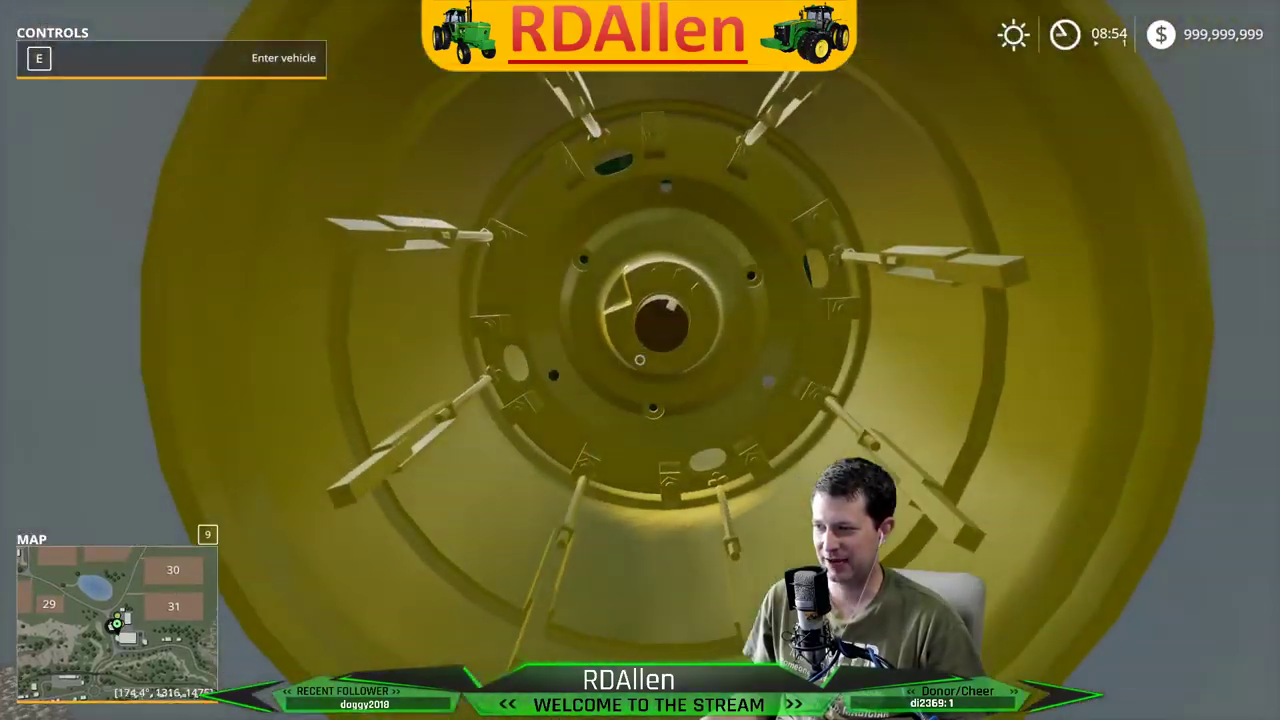
key("s")
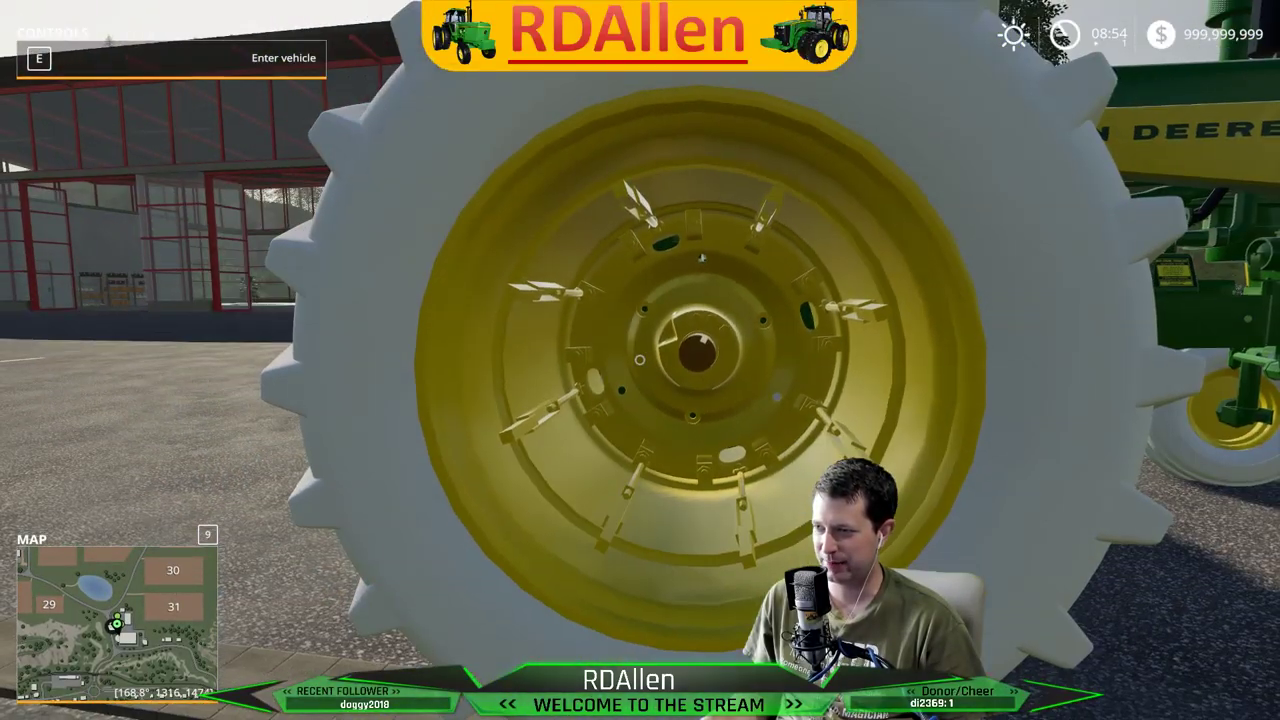
key("w")
key("s")
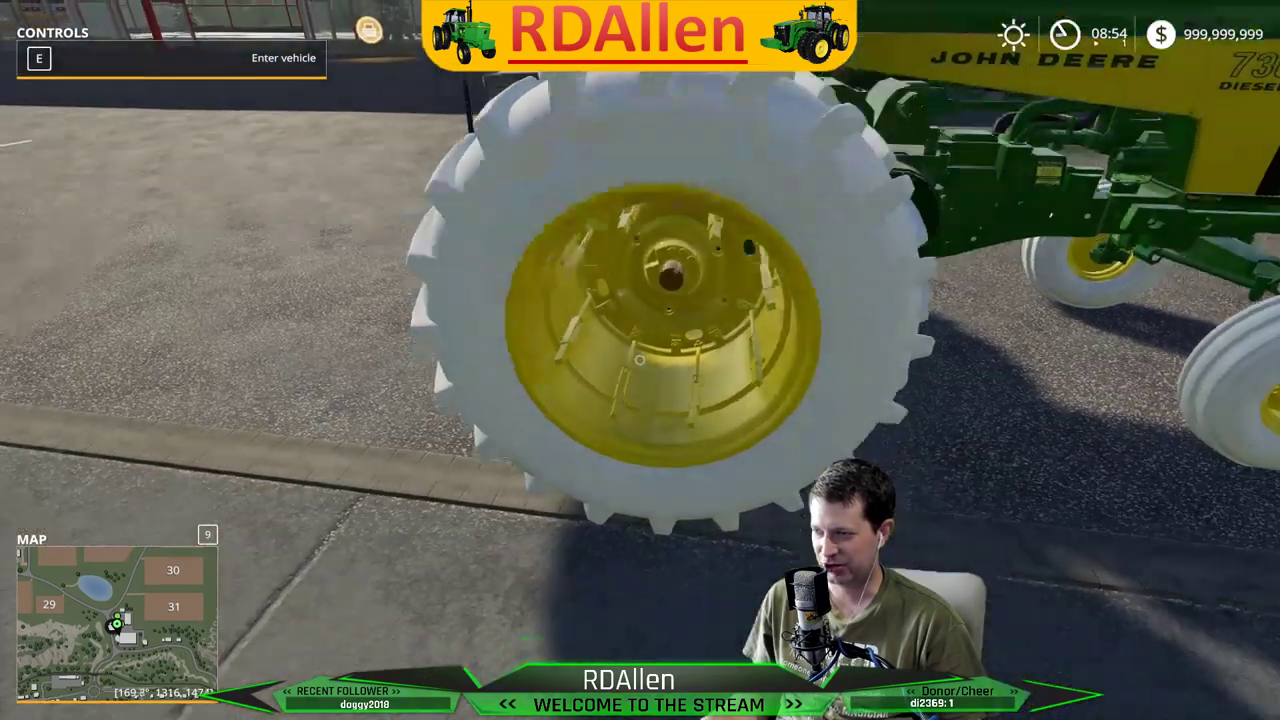
key("w")
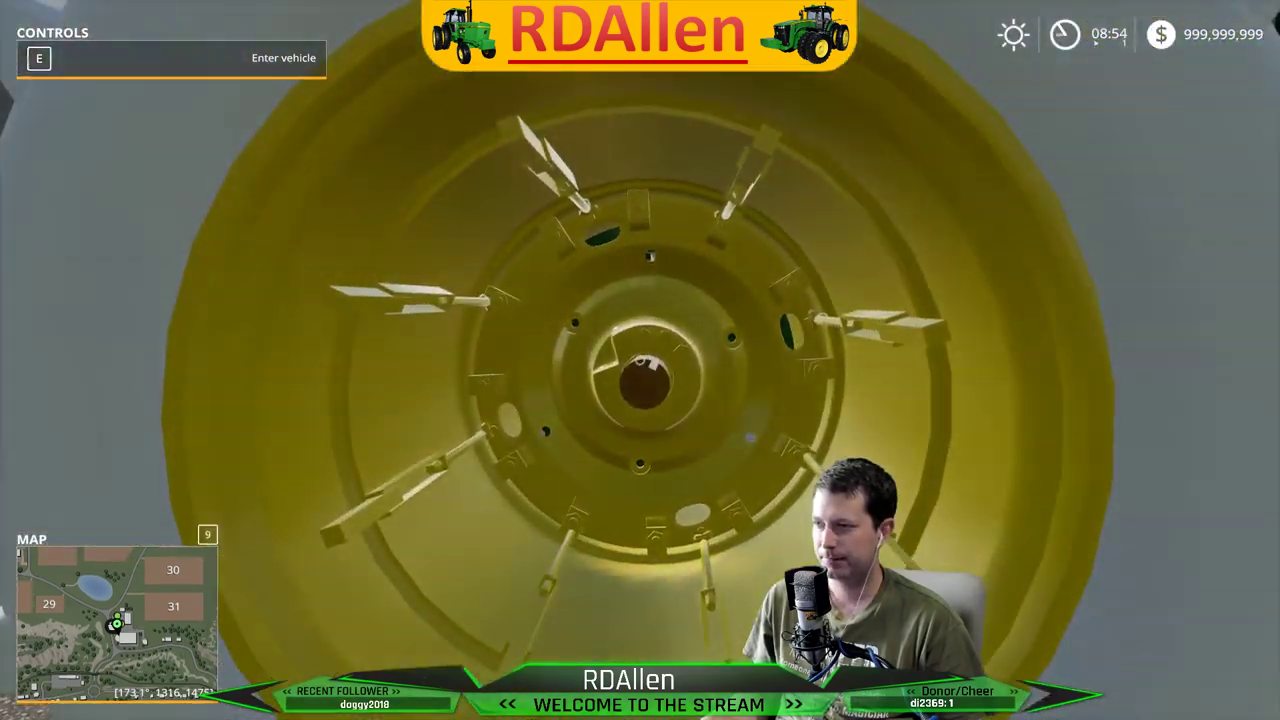
key("s")
Compare the 630's single rear wheel and rim with the outer dual wheel on the 730 Diesel
key("w")
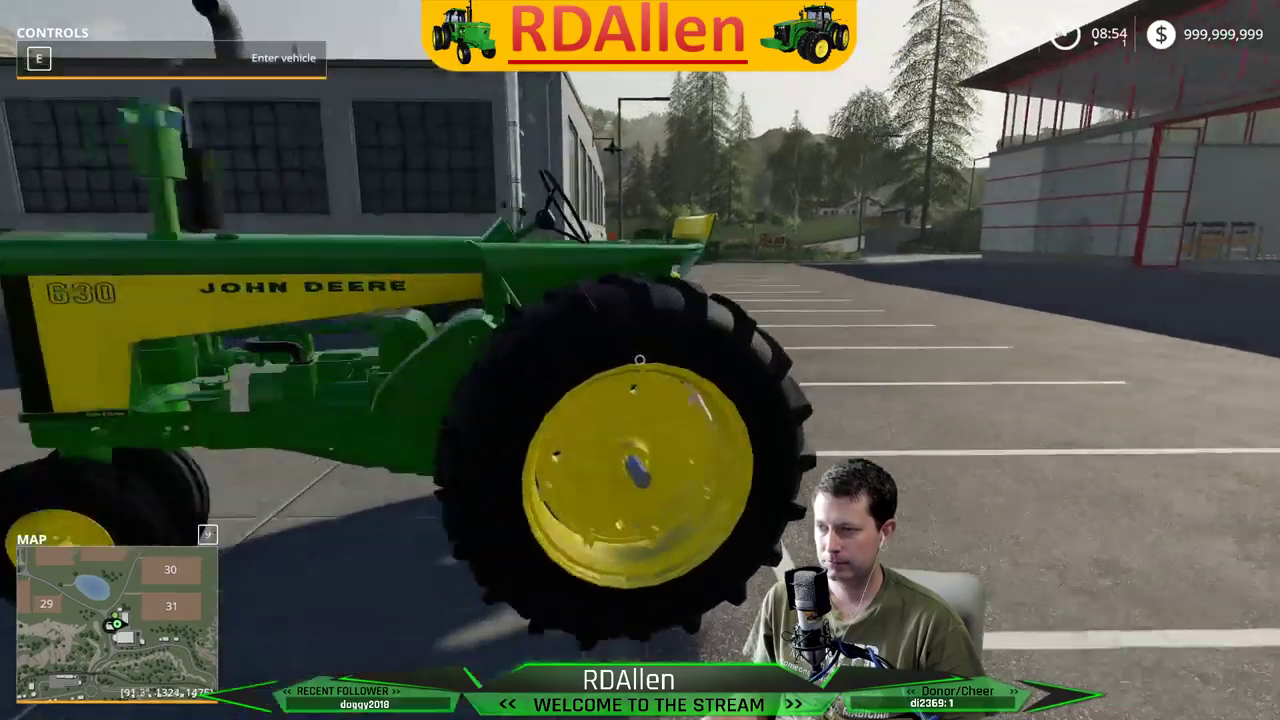
key("w")
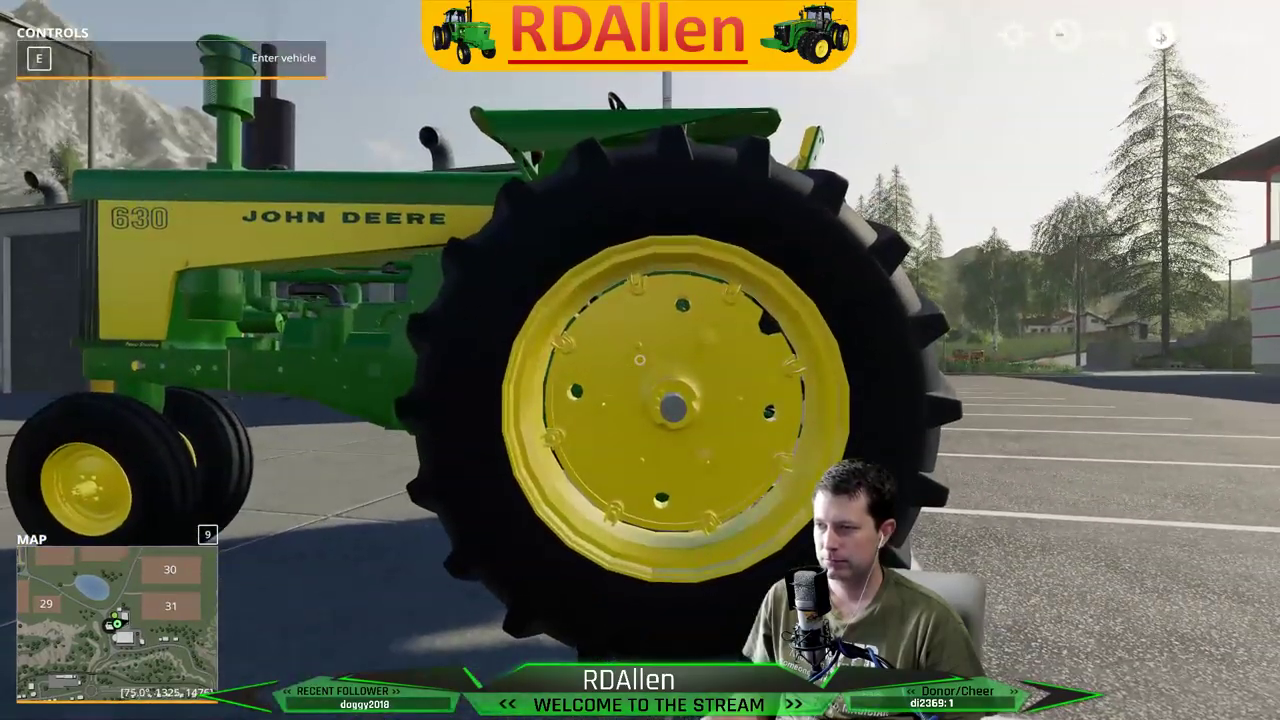
key("s")
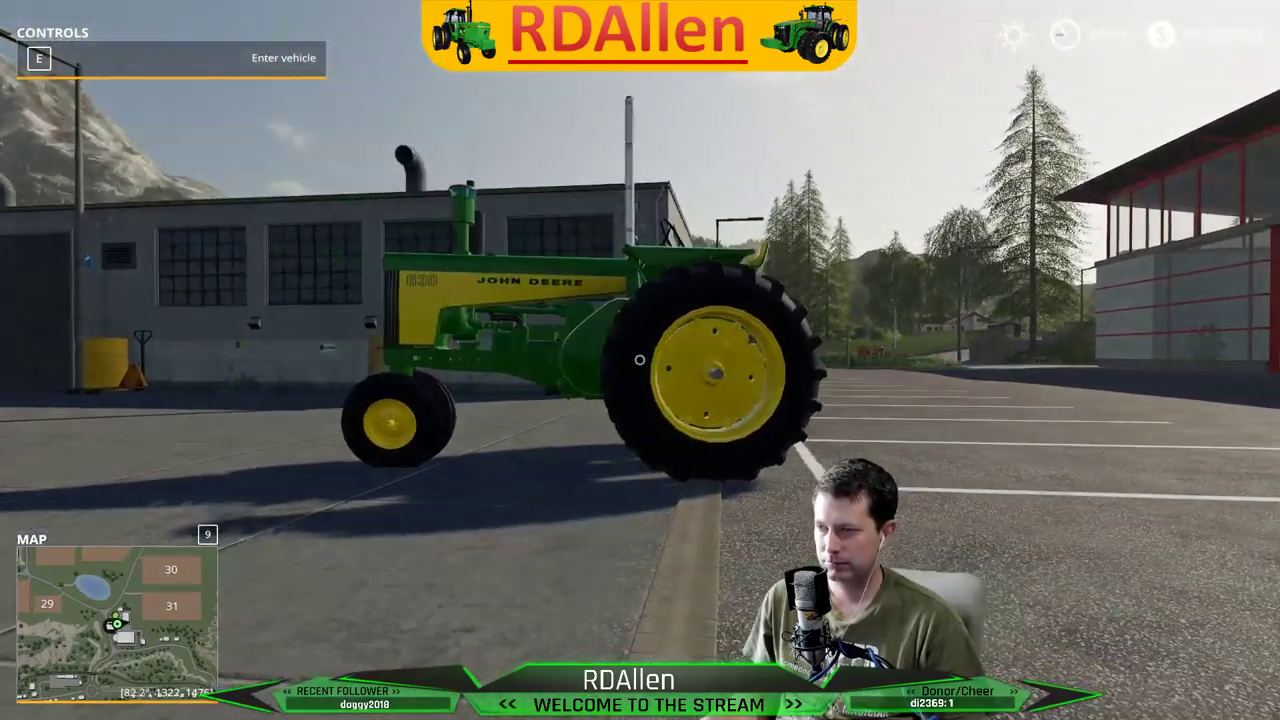
key("w")
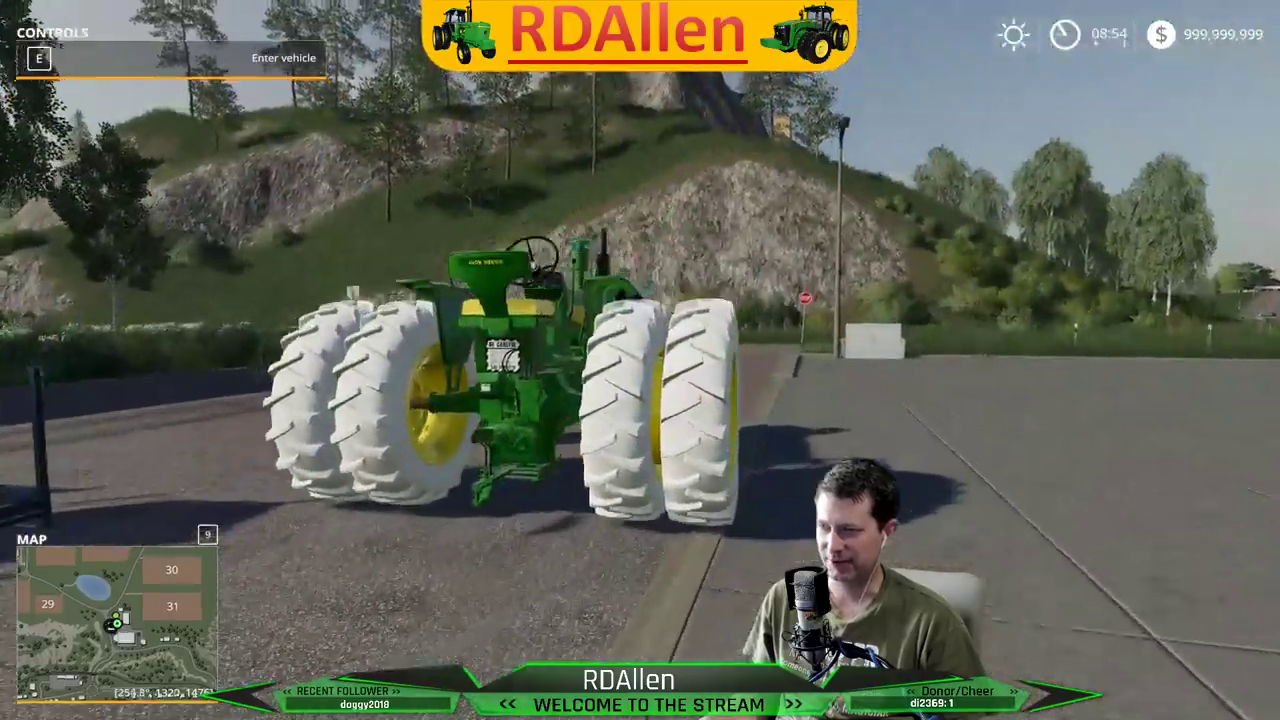
key("w")
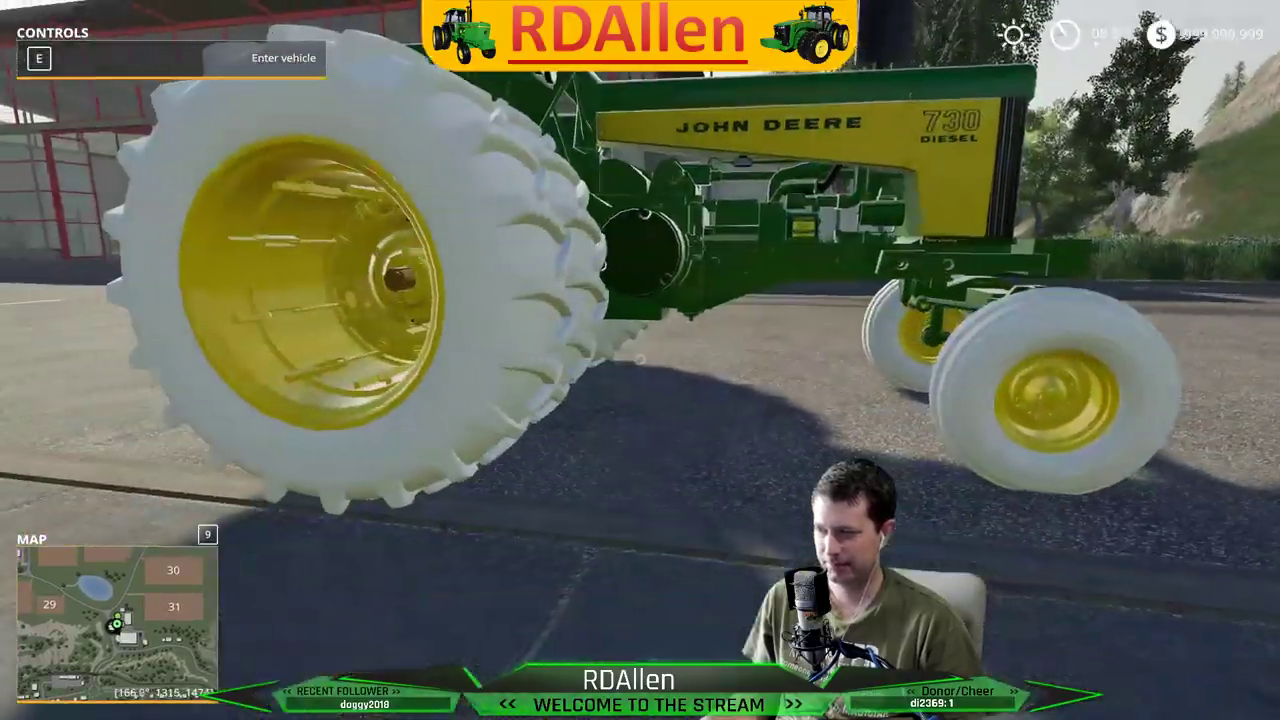
key("a")
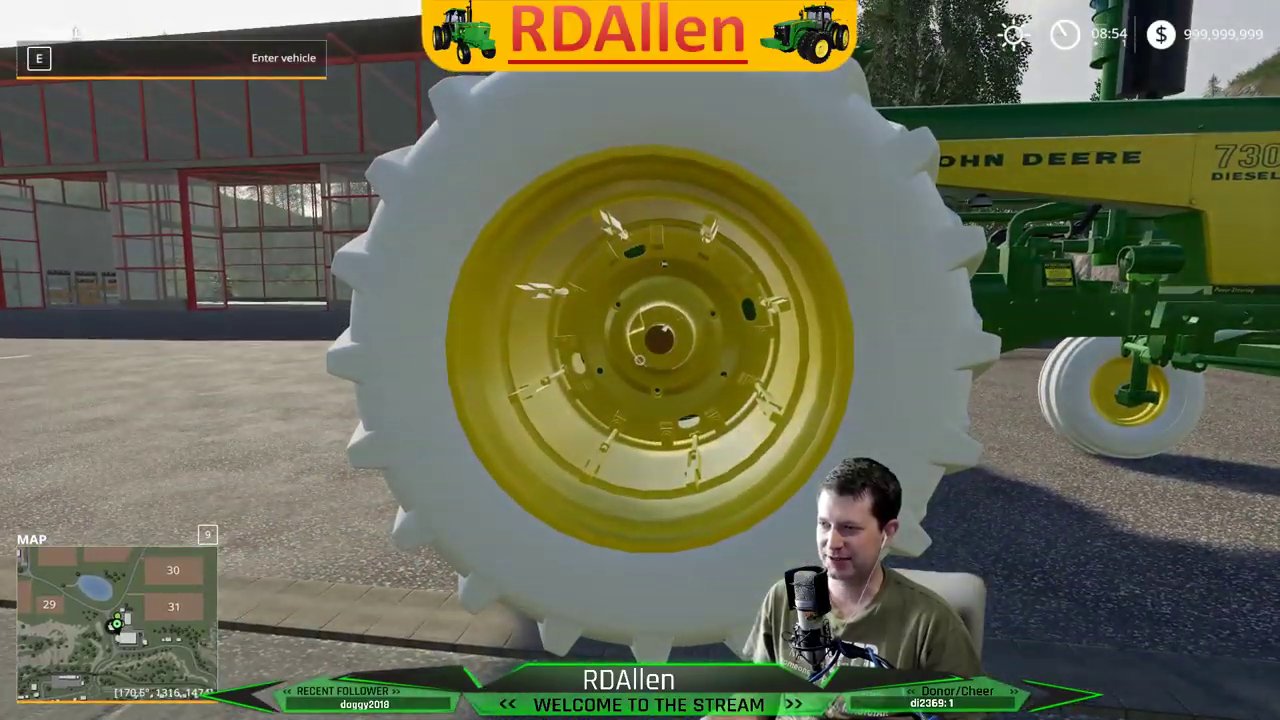
key("a")
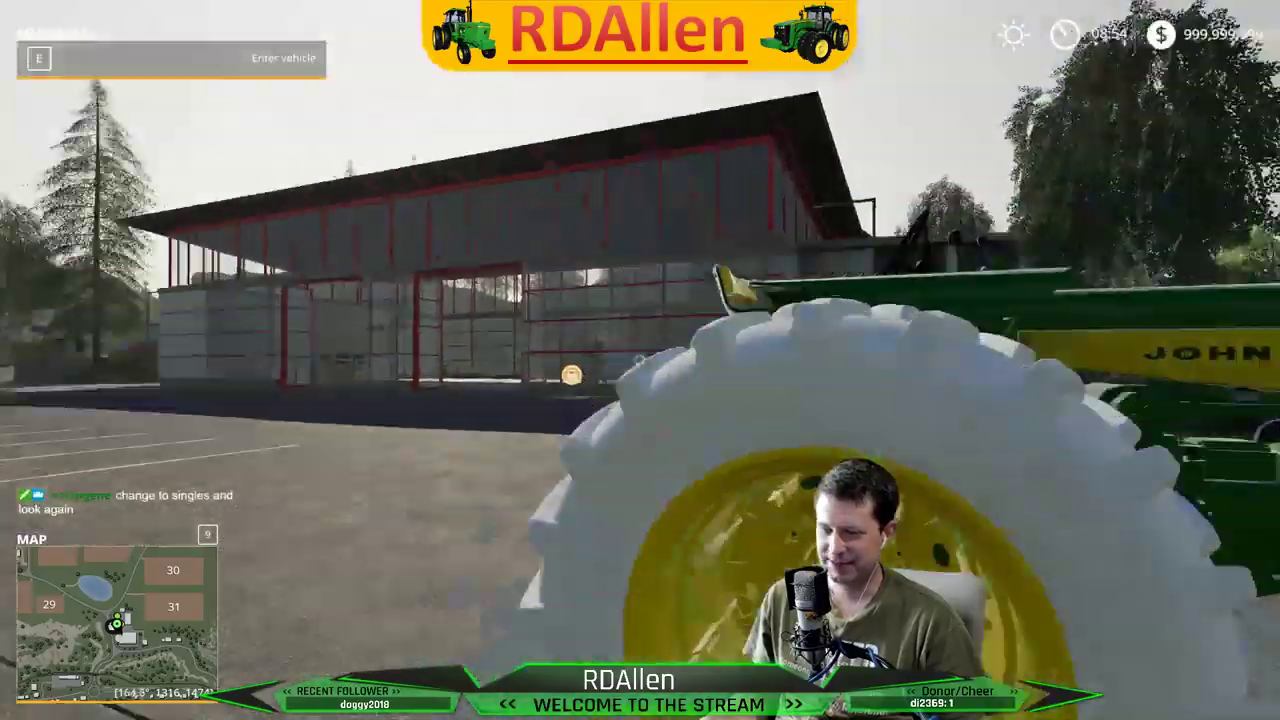
Buy the small John Deere 1958 X30 Series with the No Weights, 530 Wide Front and Single Wheels options, and return to the yard
key("w")
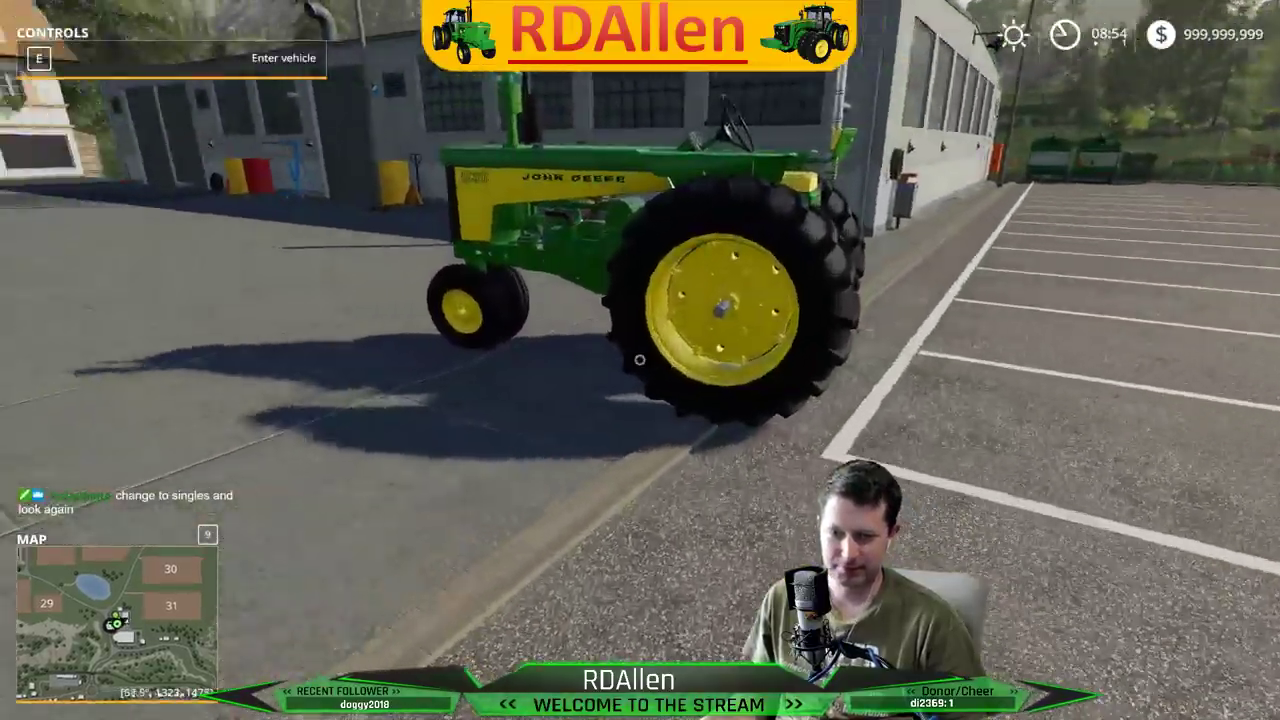
key("w")
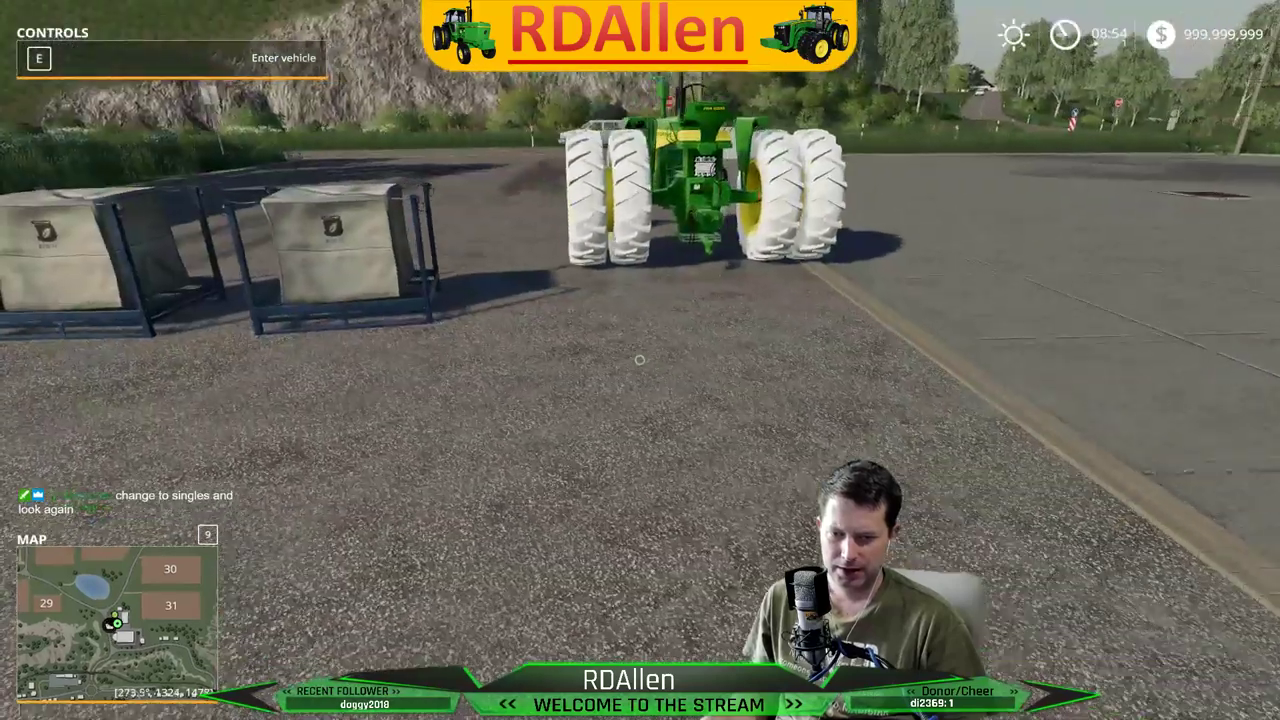
key("p")
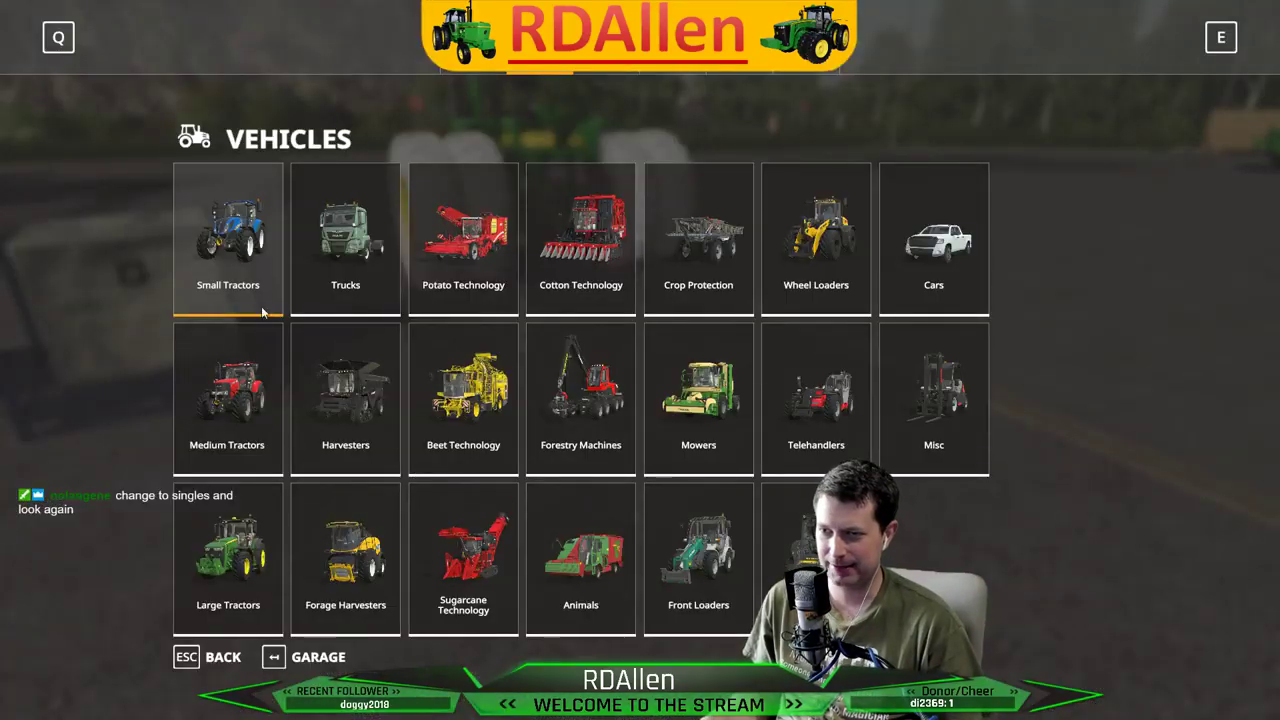
left_click(218, 272)
scroll(920, 435, "down", 5)
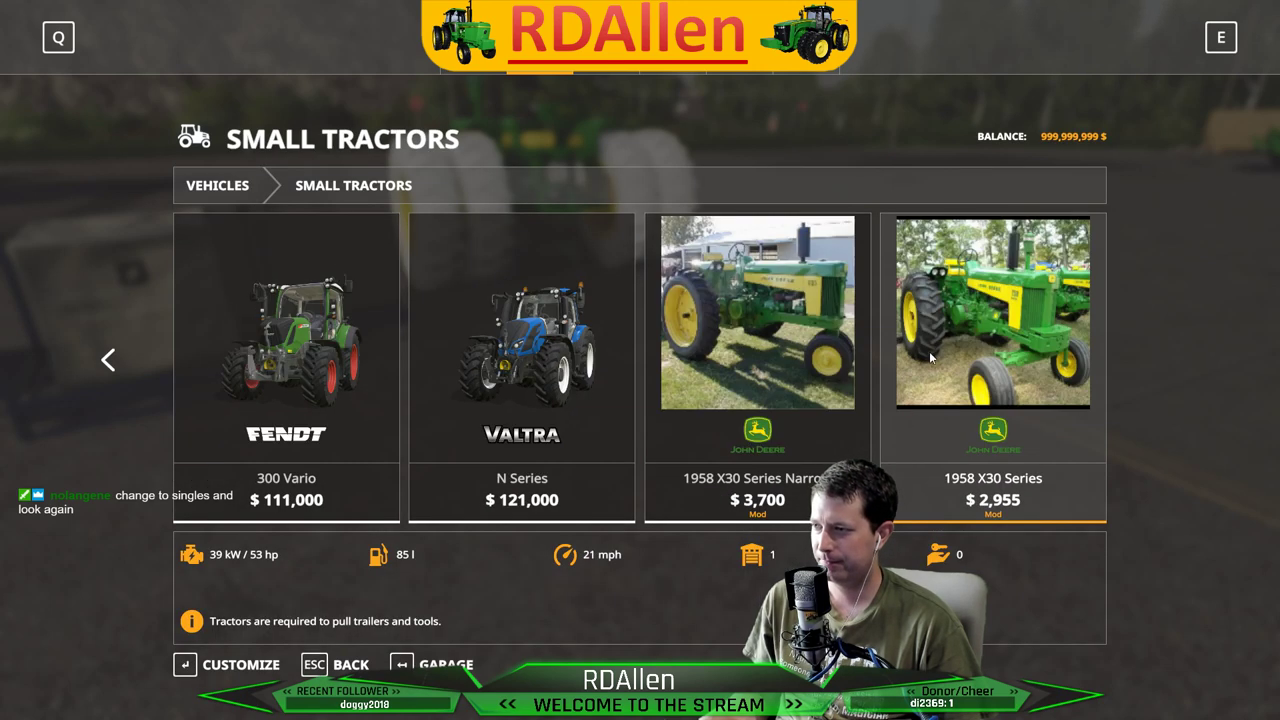
left_click(953, 285)
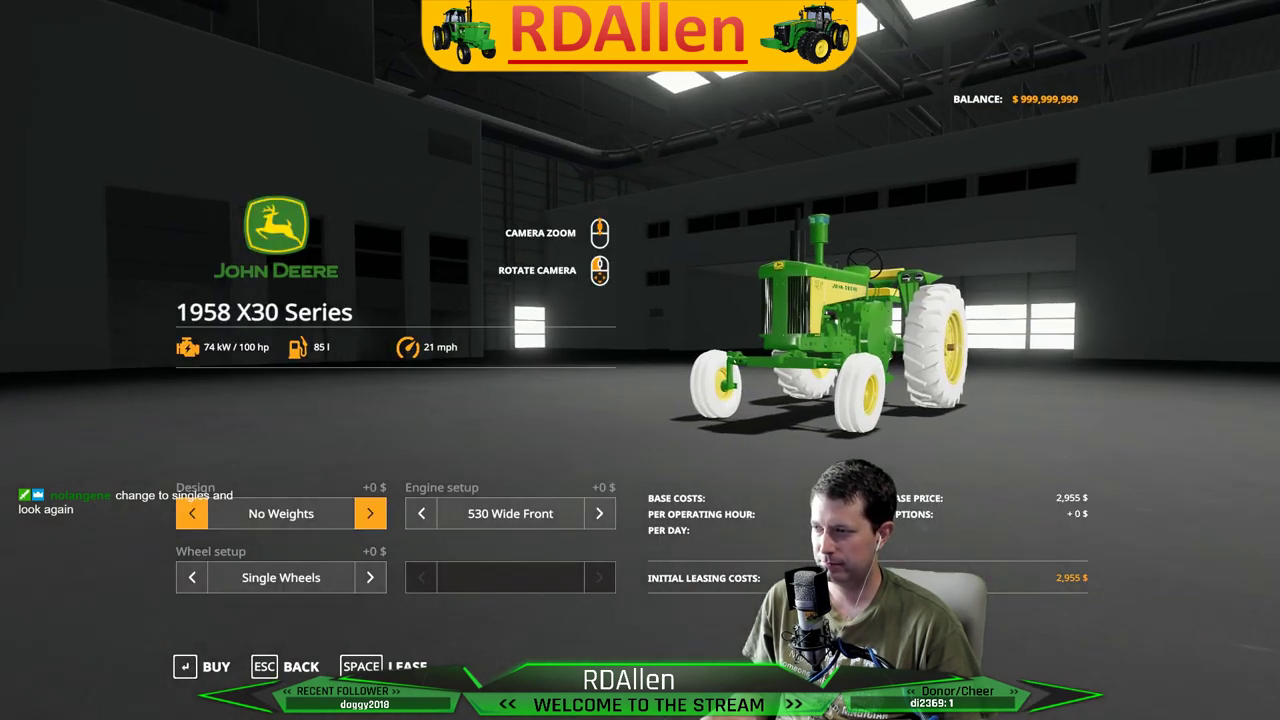
left_click(208, 670)
left_click(445, 458)
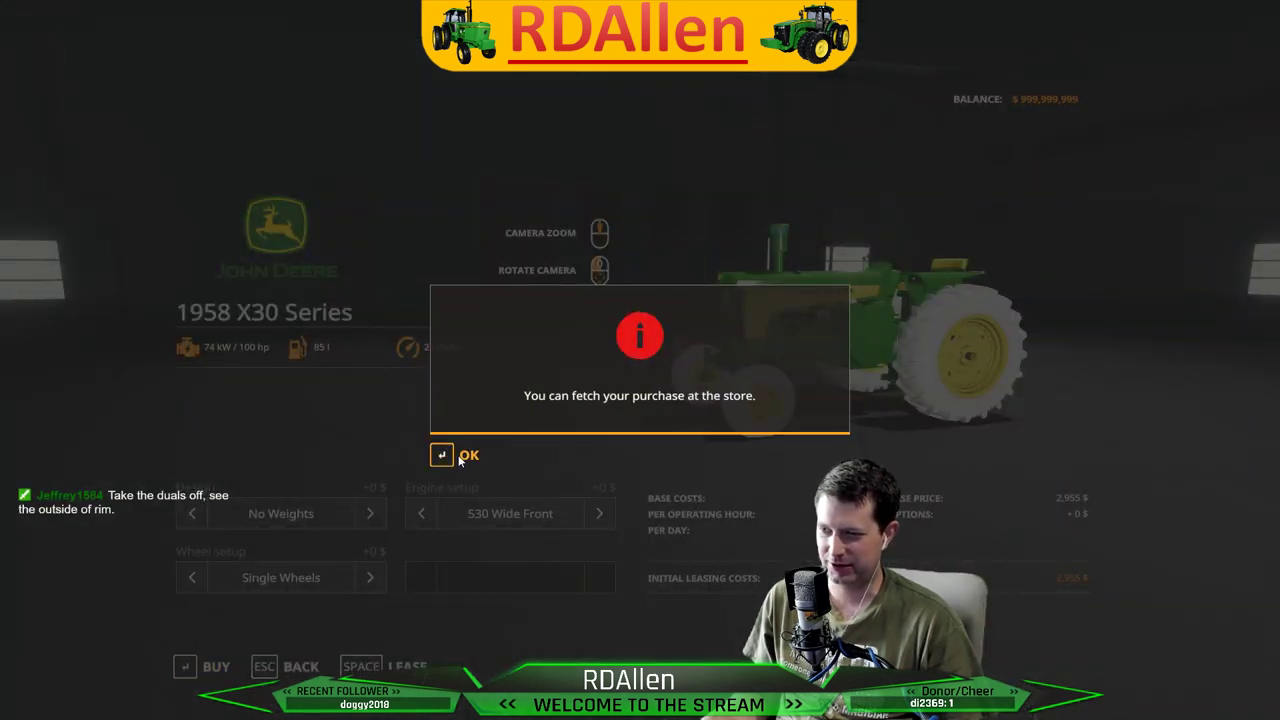
left_click(445, 455)
key("Escape")
key("Escape")
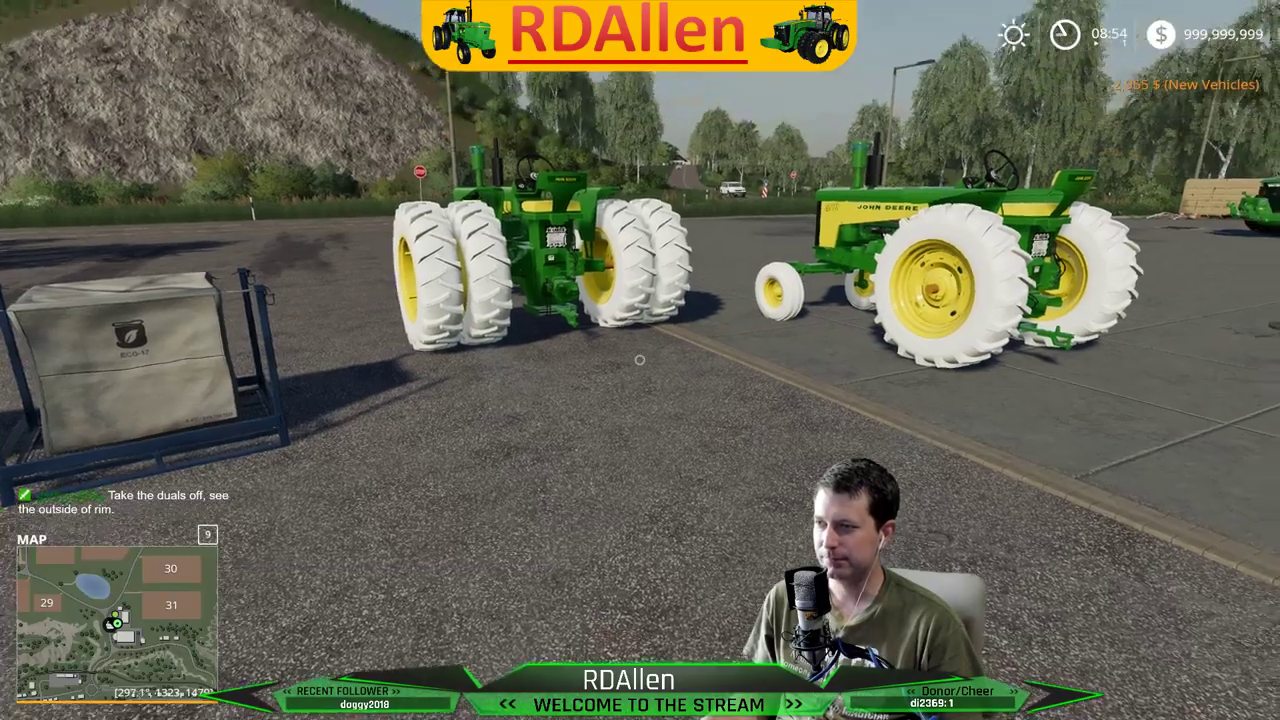
Walk up to the newly bought single-wheel 530 and inspect its rear axle and inner wheel rims
key("w")
key("w")
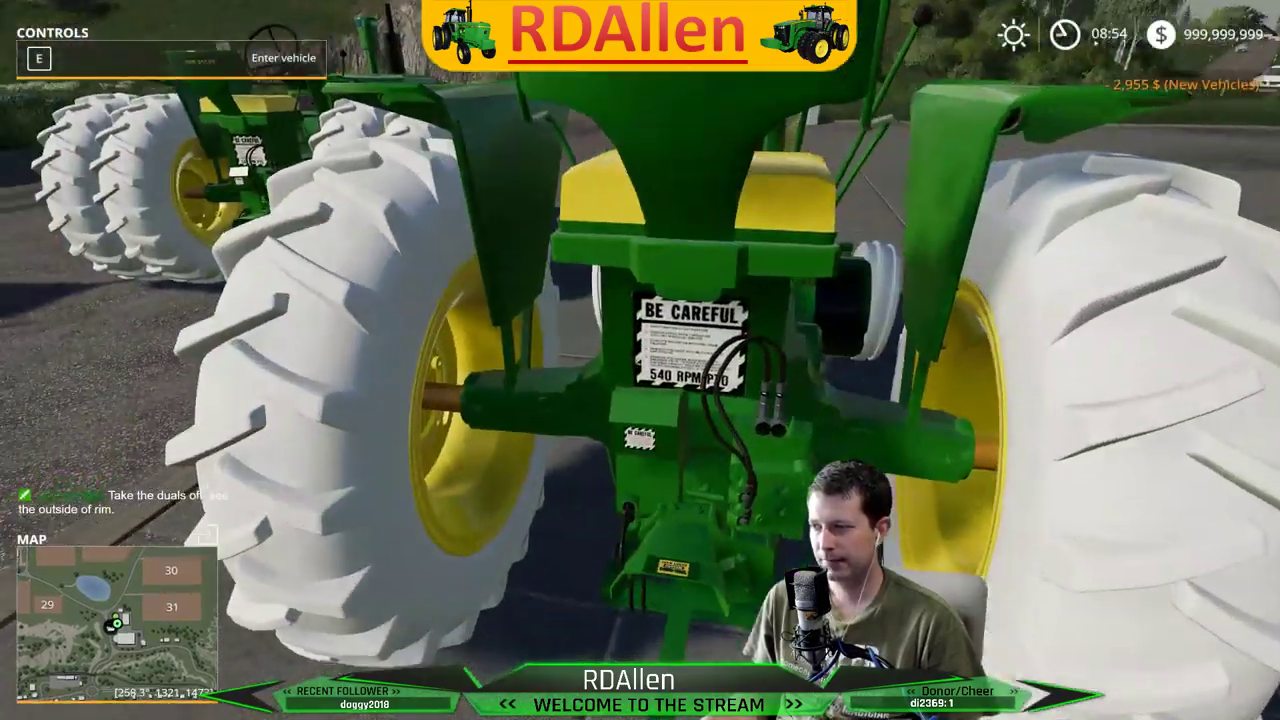
key("a")
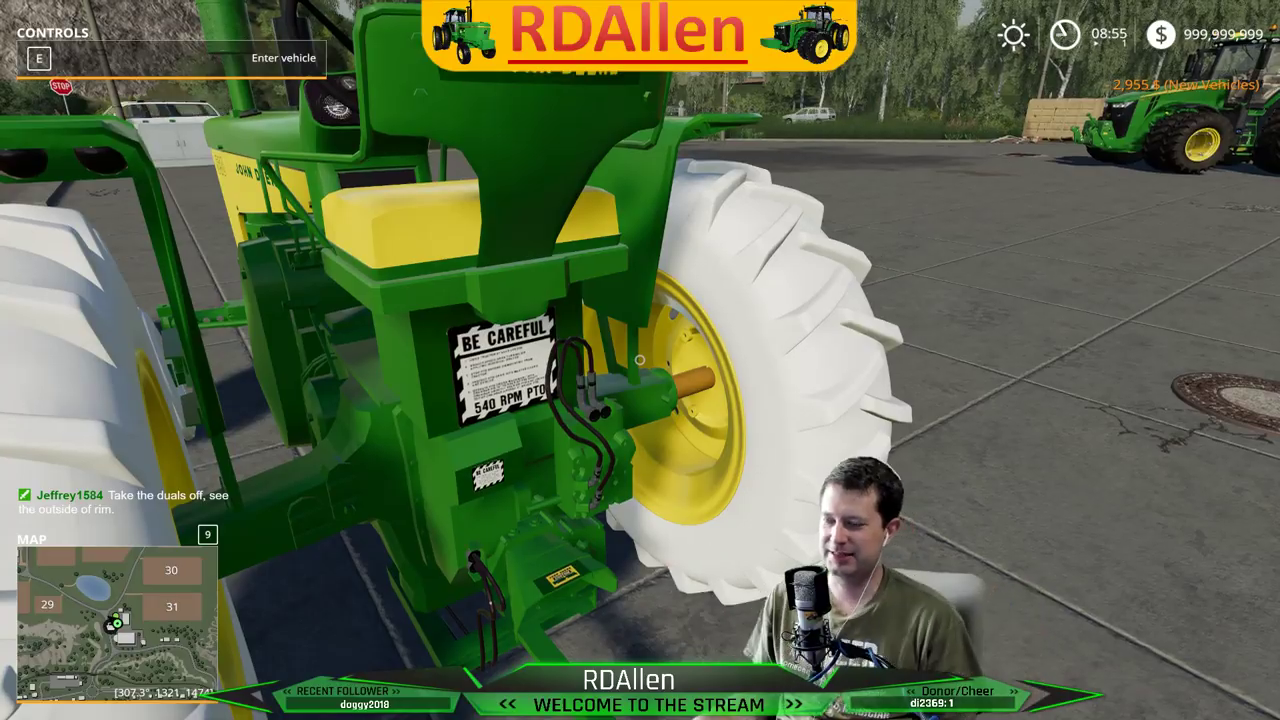
Enter the black-tired 630, turn it around, and back it up beside the white-tired single-wheel 530
key("e")
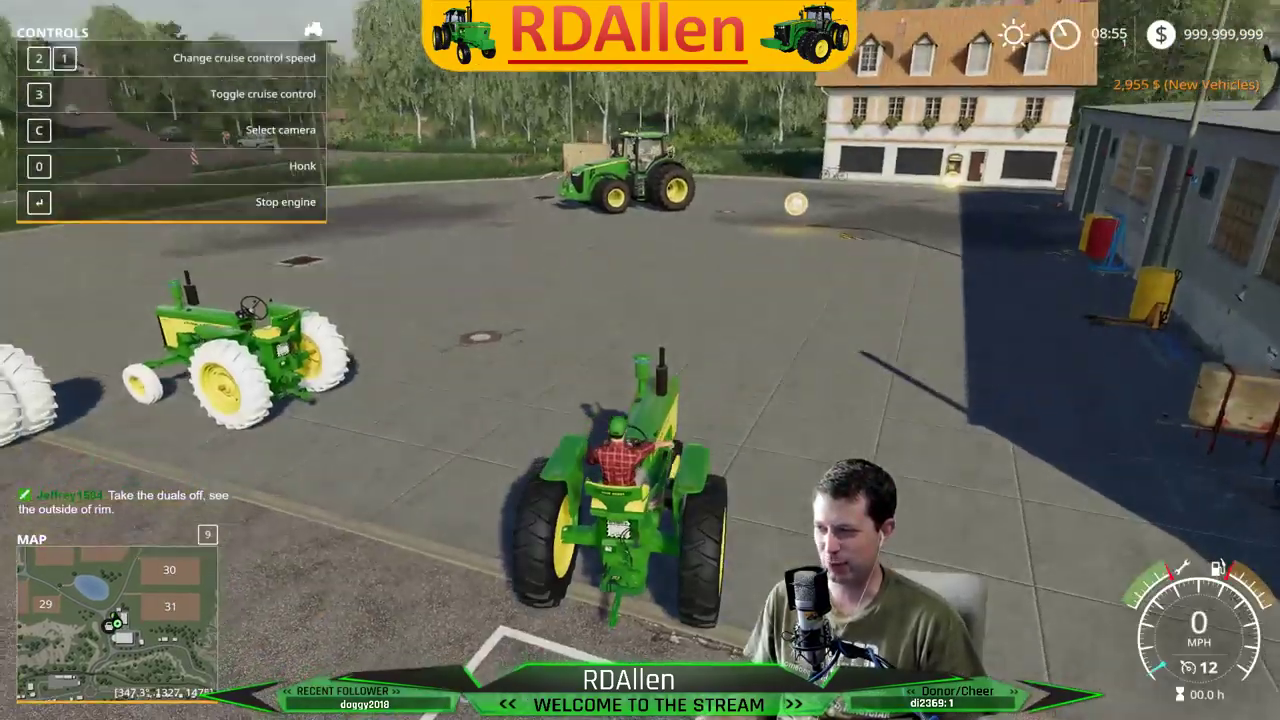
key("w")
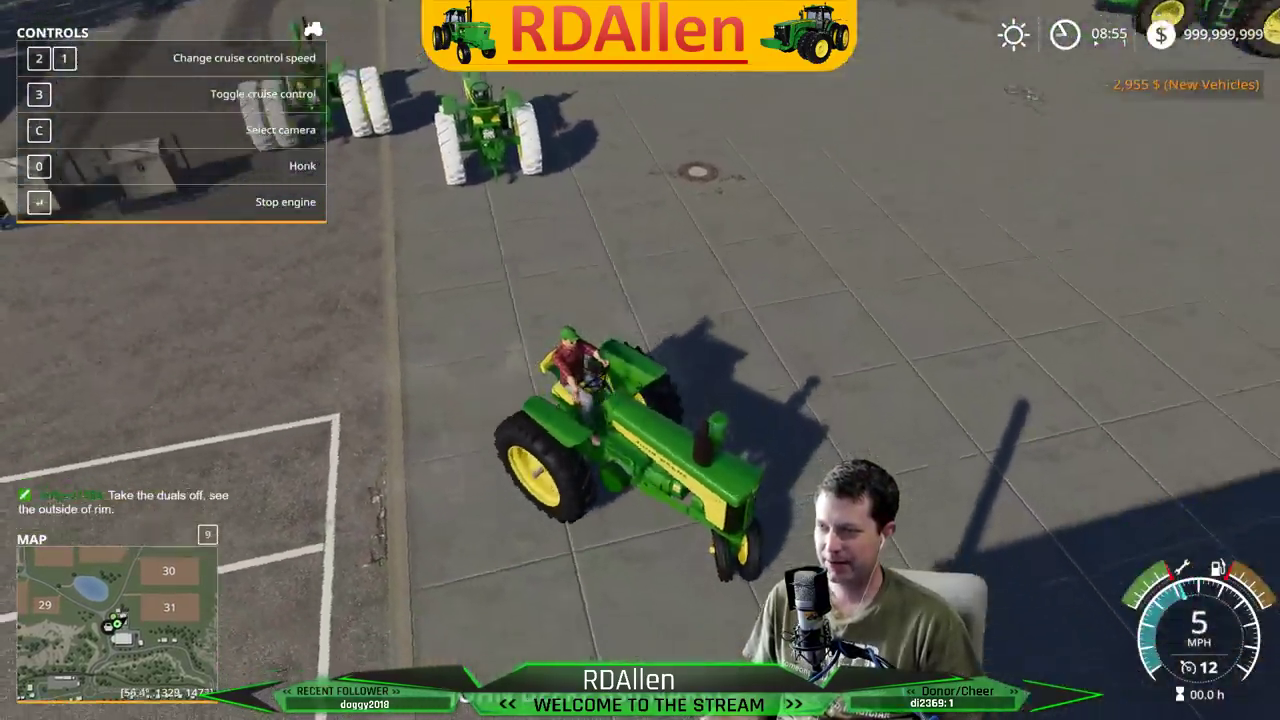
key("s")
key("a")
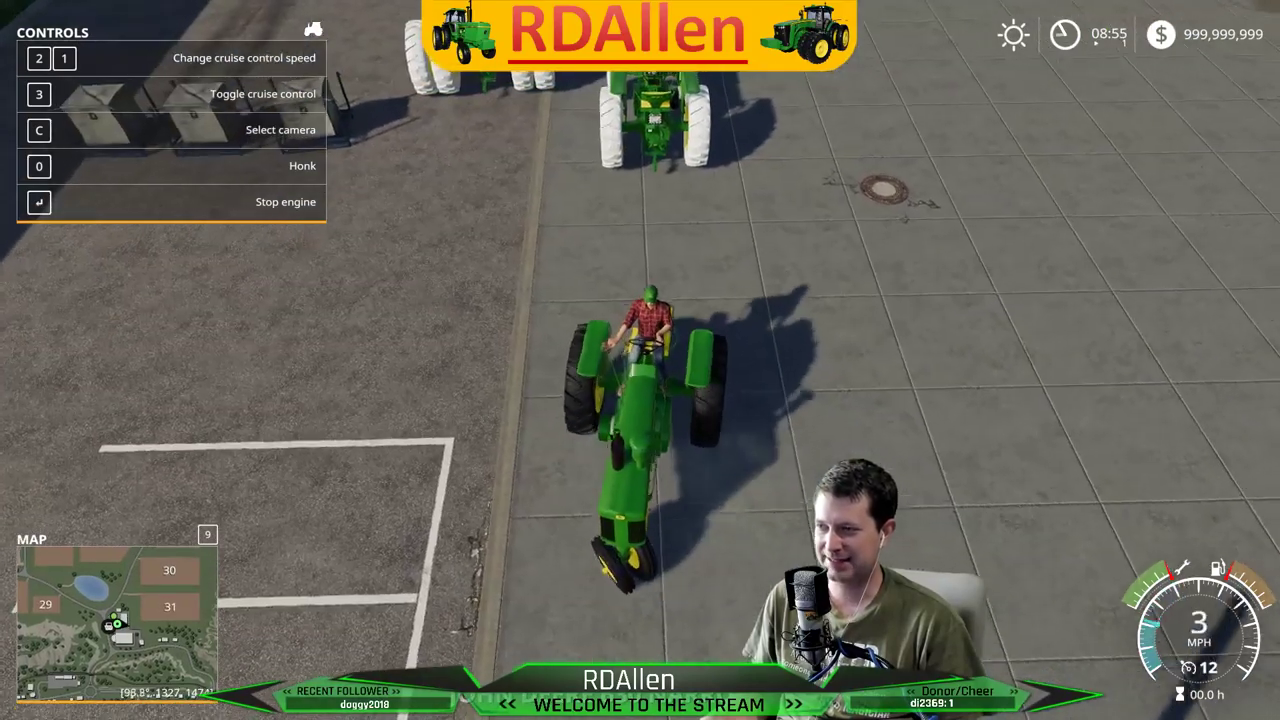
key("s")
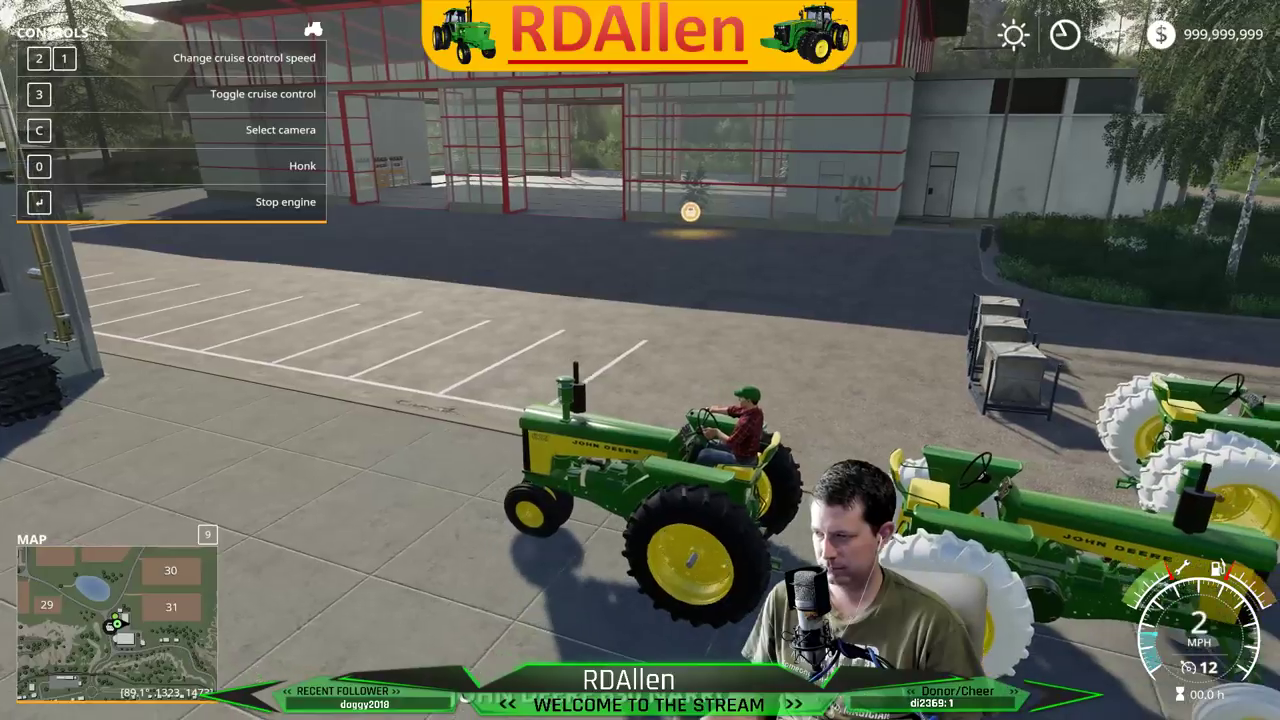
Get out of the 630 and walk around both tractors to compare their rear wheels from each side
key("e")
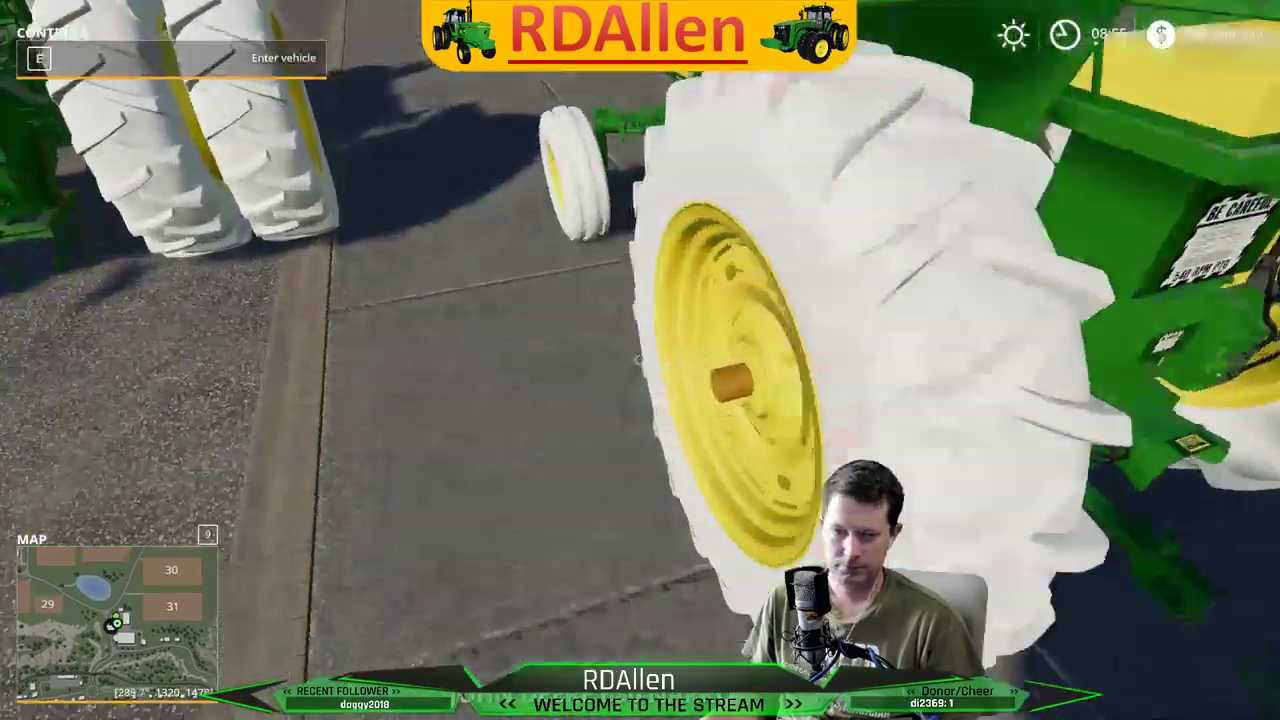
key("w")
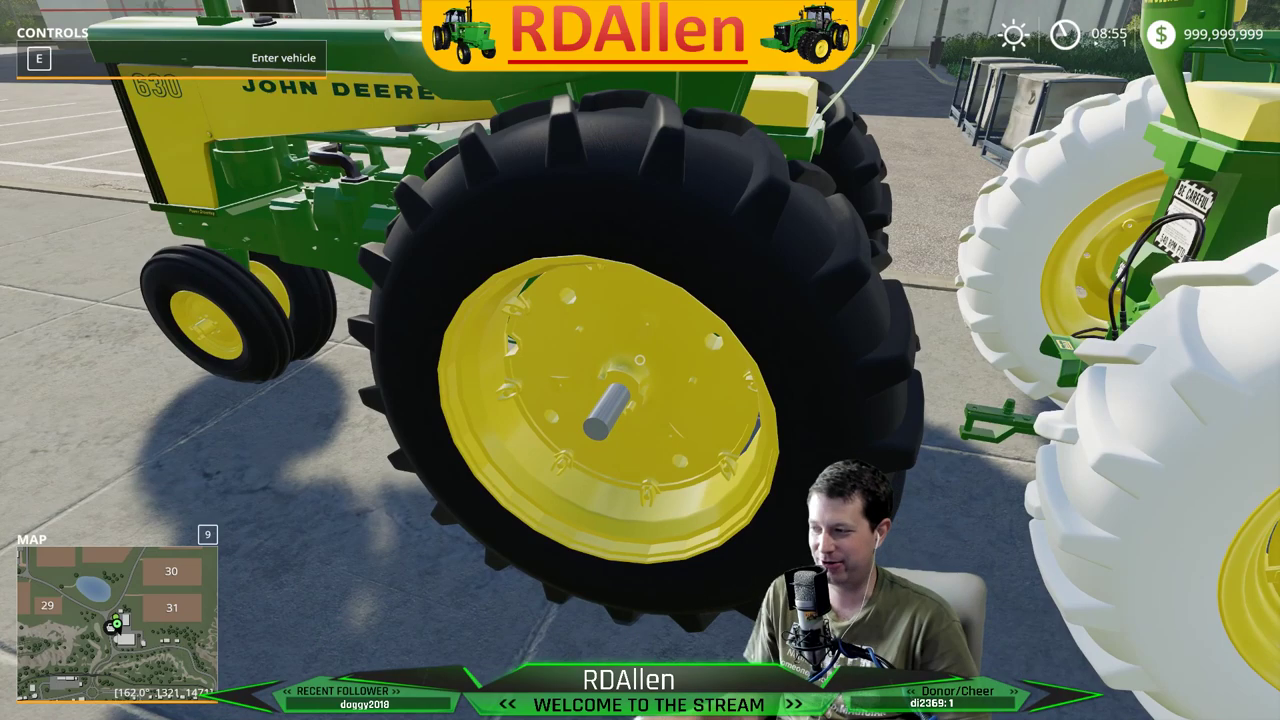
key("d")
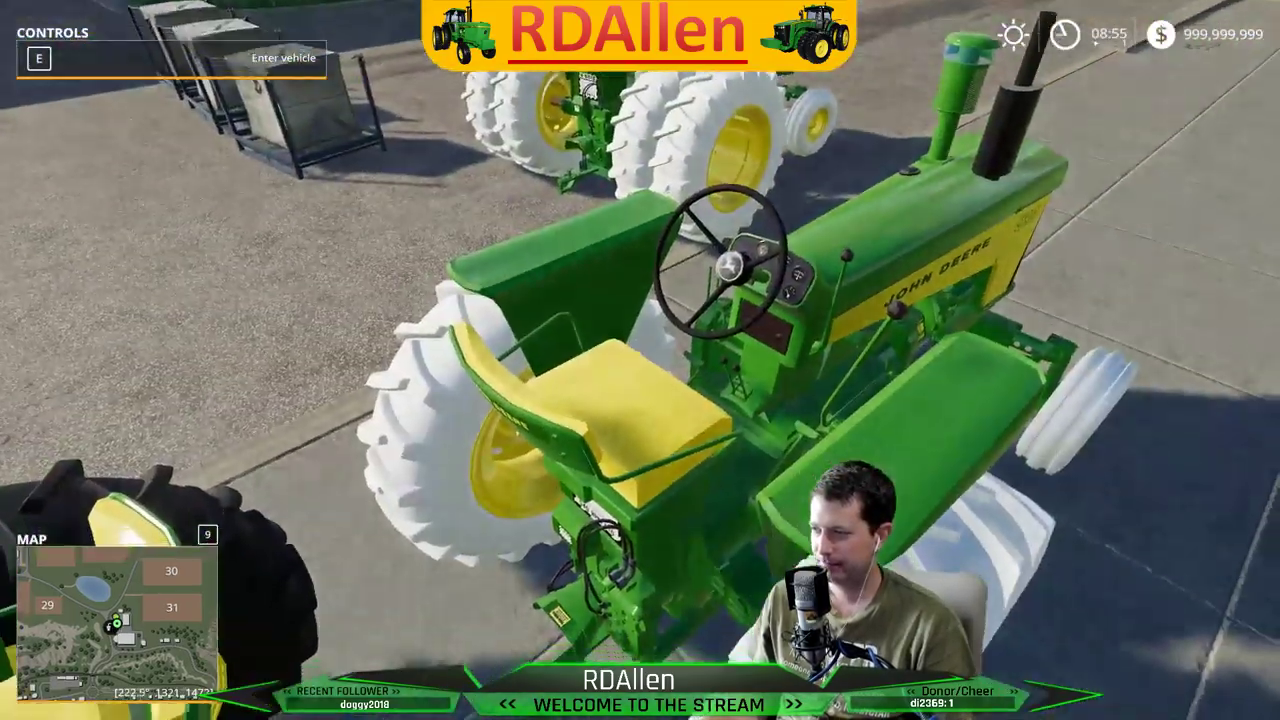
key("w")
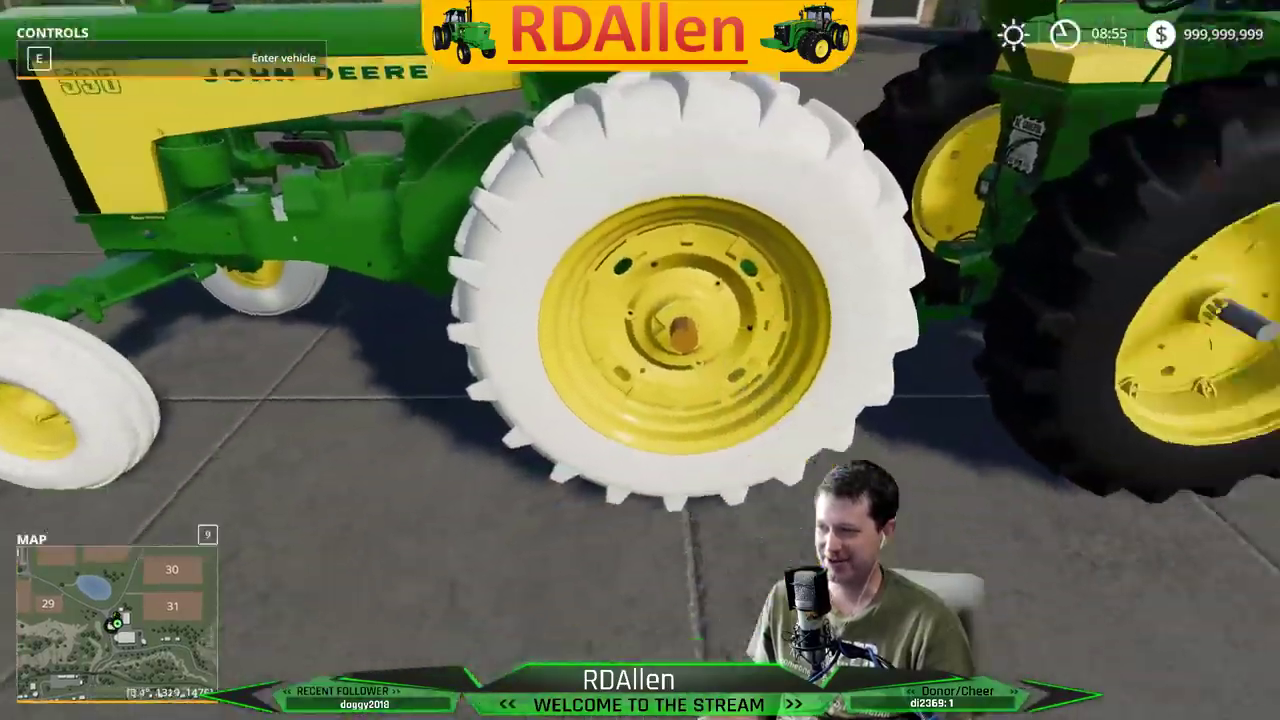
key("w")
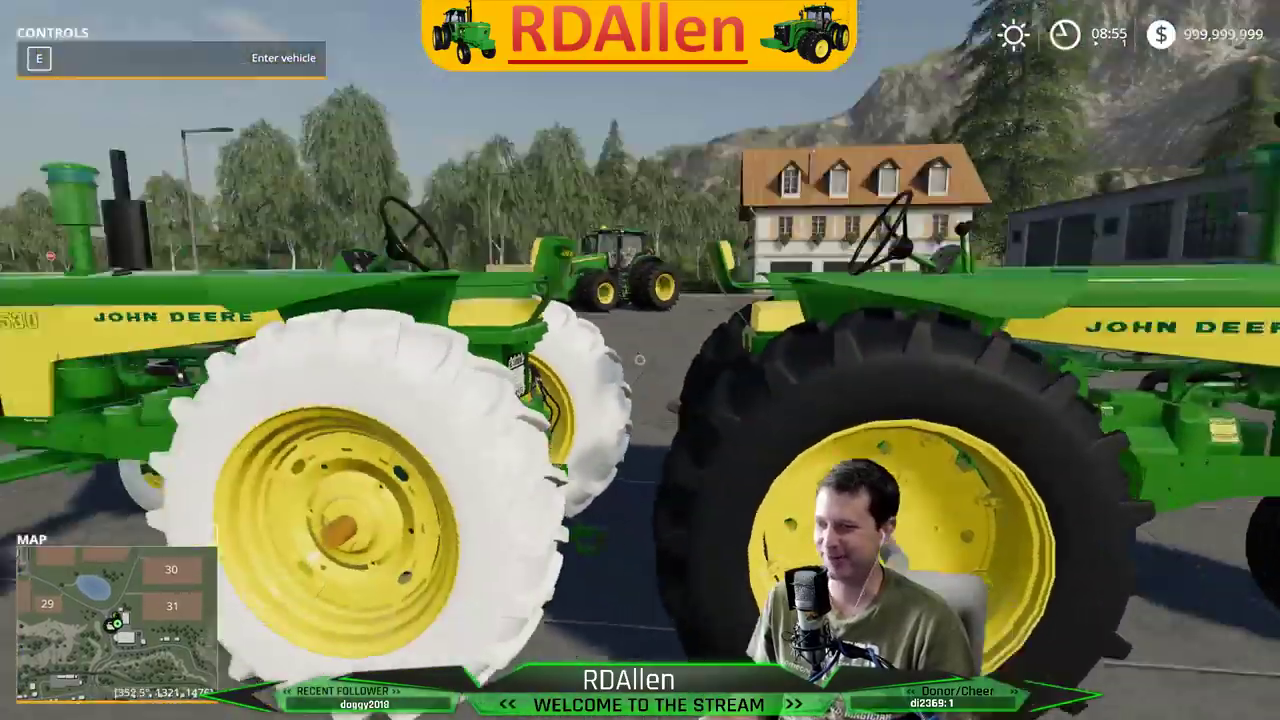
key("w")
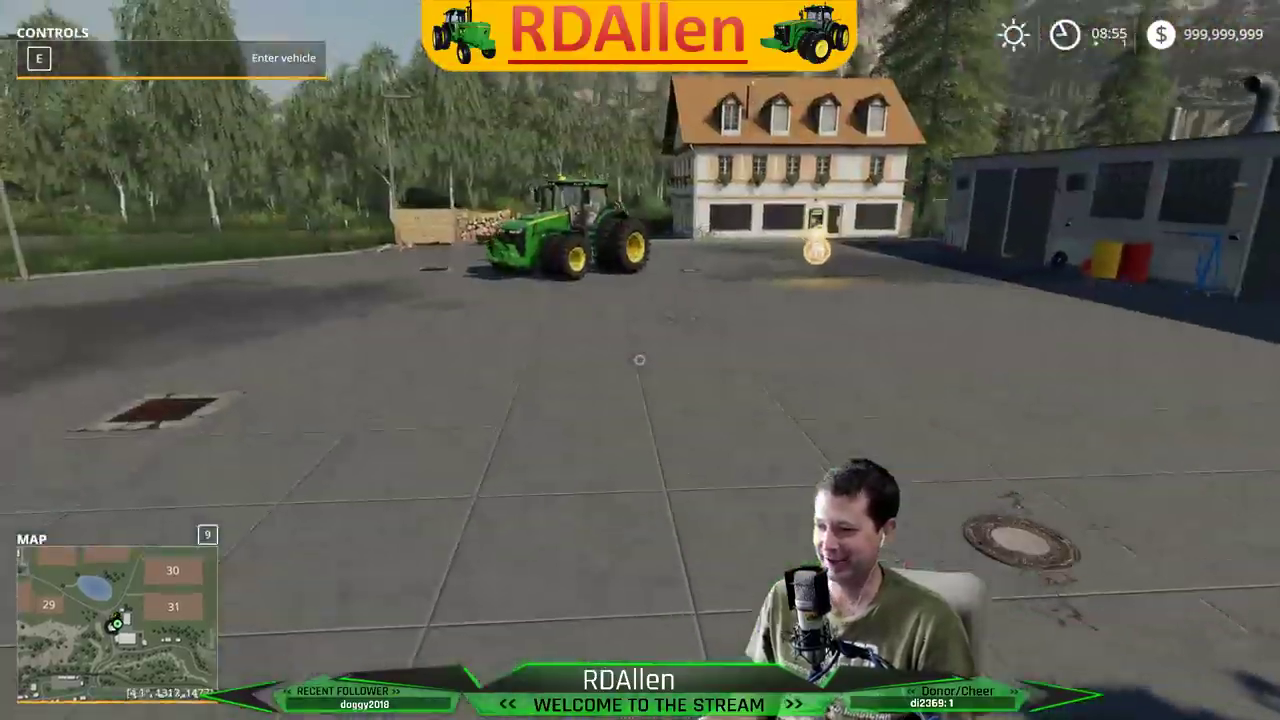
key("w")
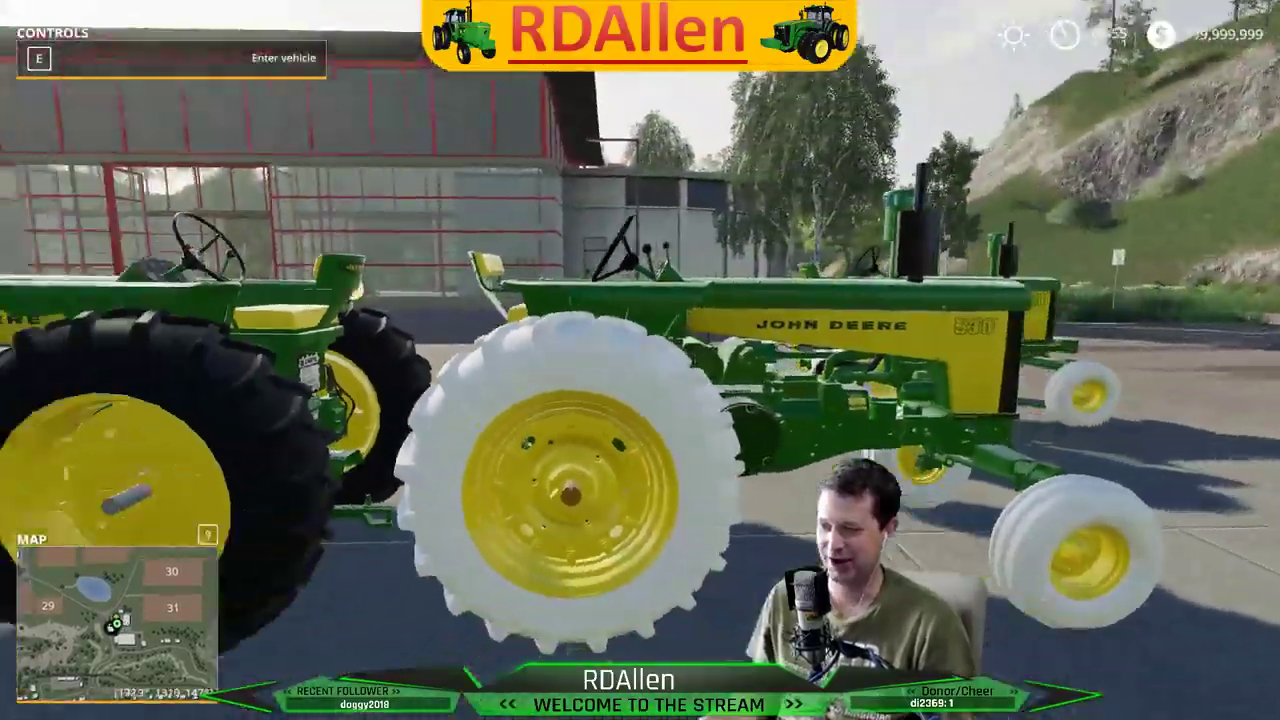
Examine the 630's black rear wheel, rim and axle end up close against the neighboring 530's wheel
key("w")
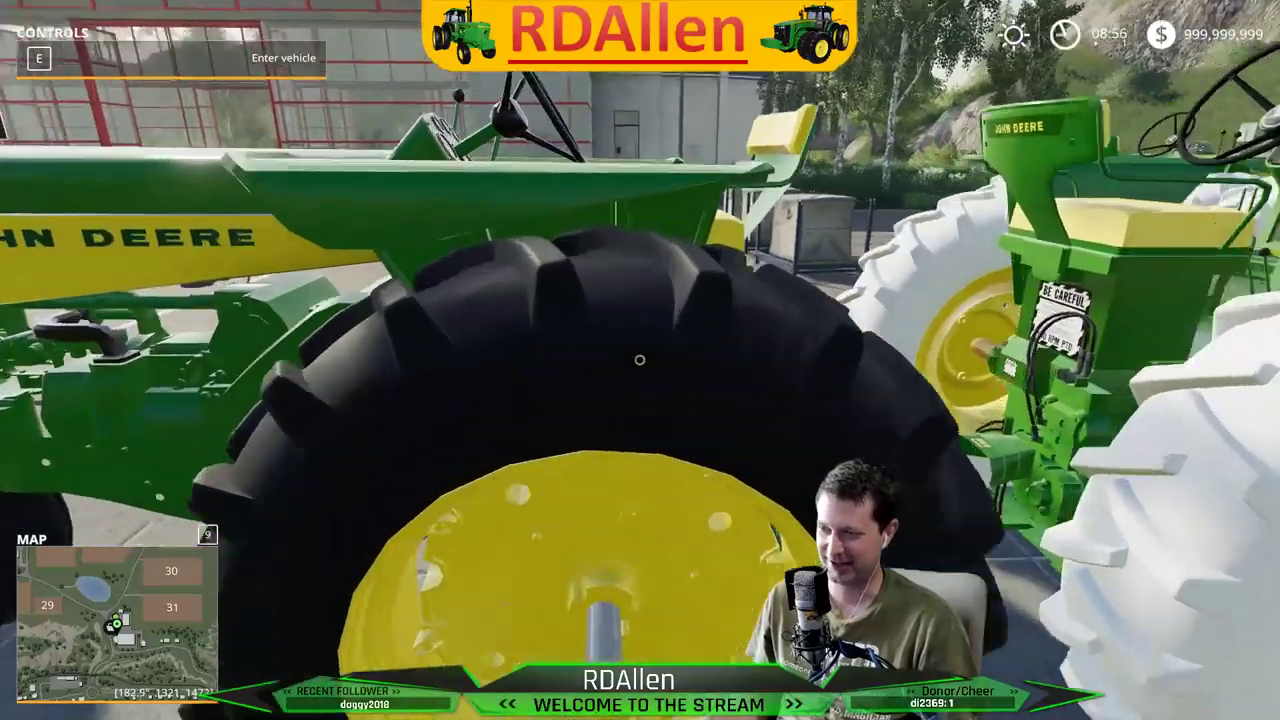
key("s")
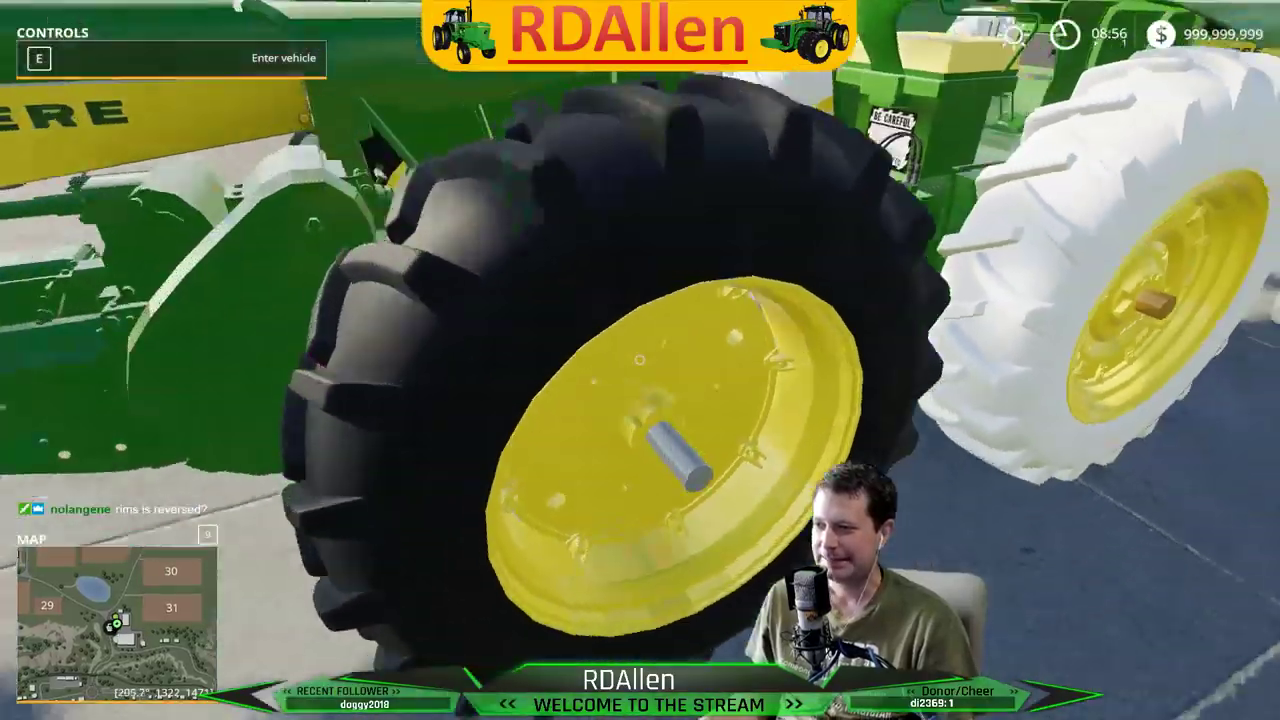
key("space")
key("w")
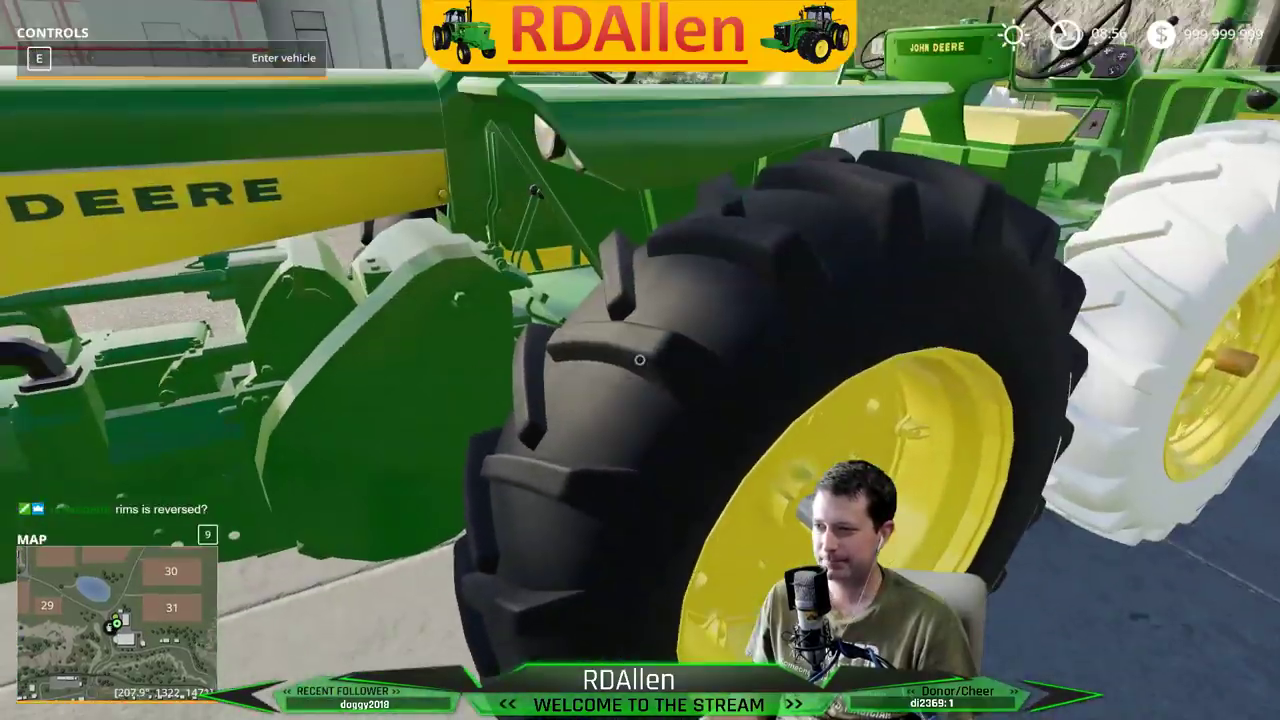
key("d")
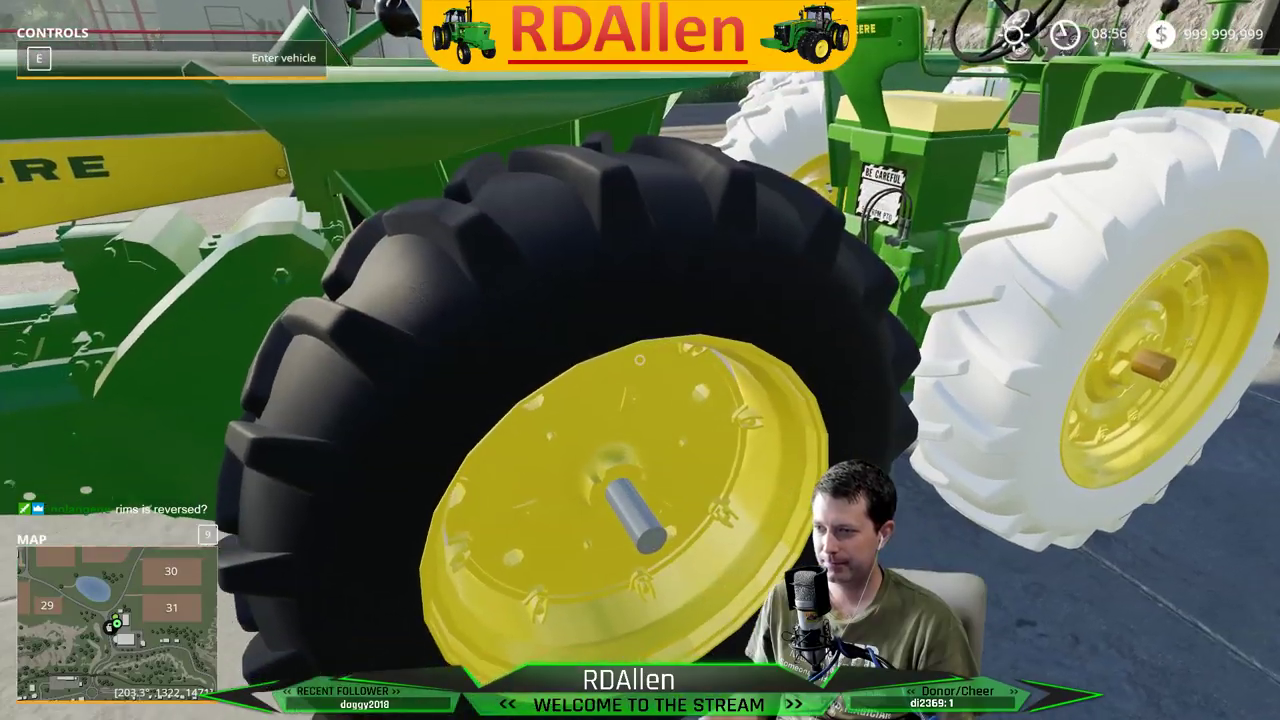
Enter the 630, pull it forward away from the 530, and get out again
key("e")
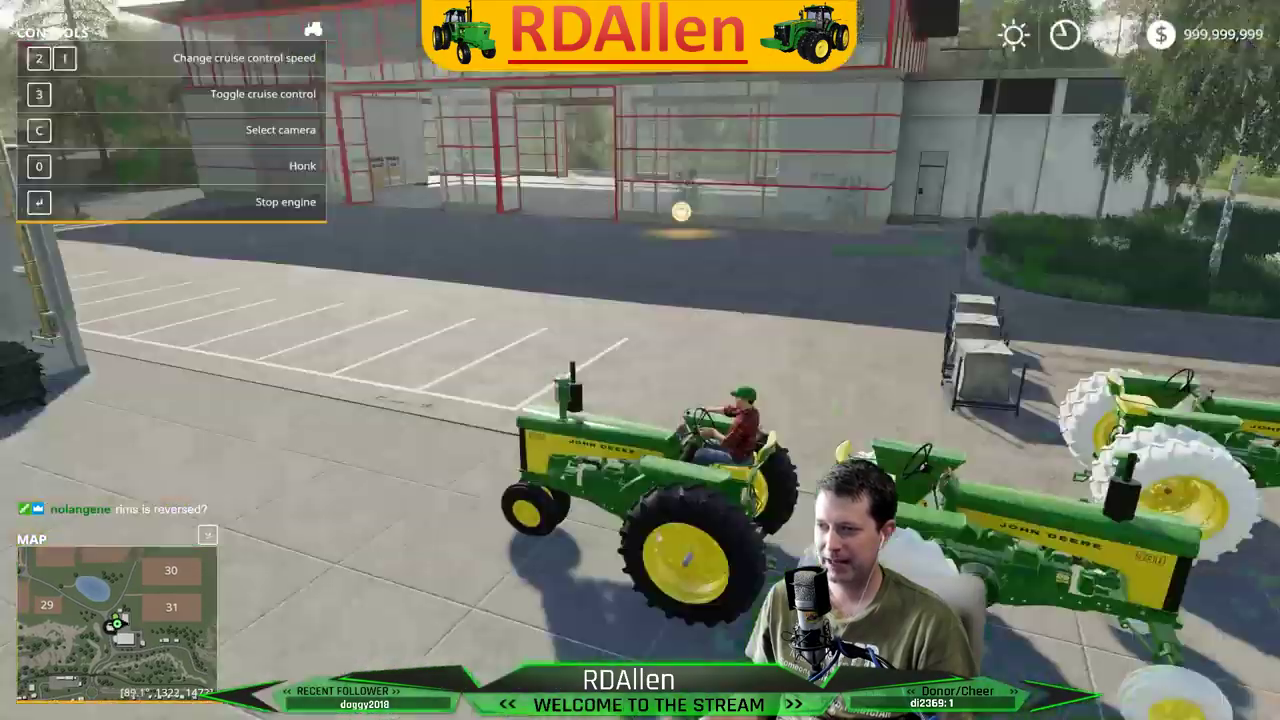
key("w")
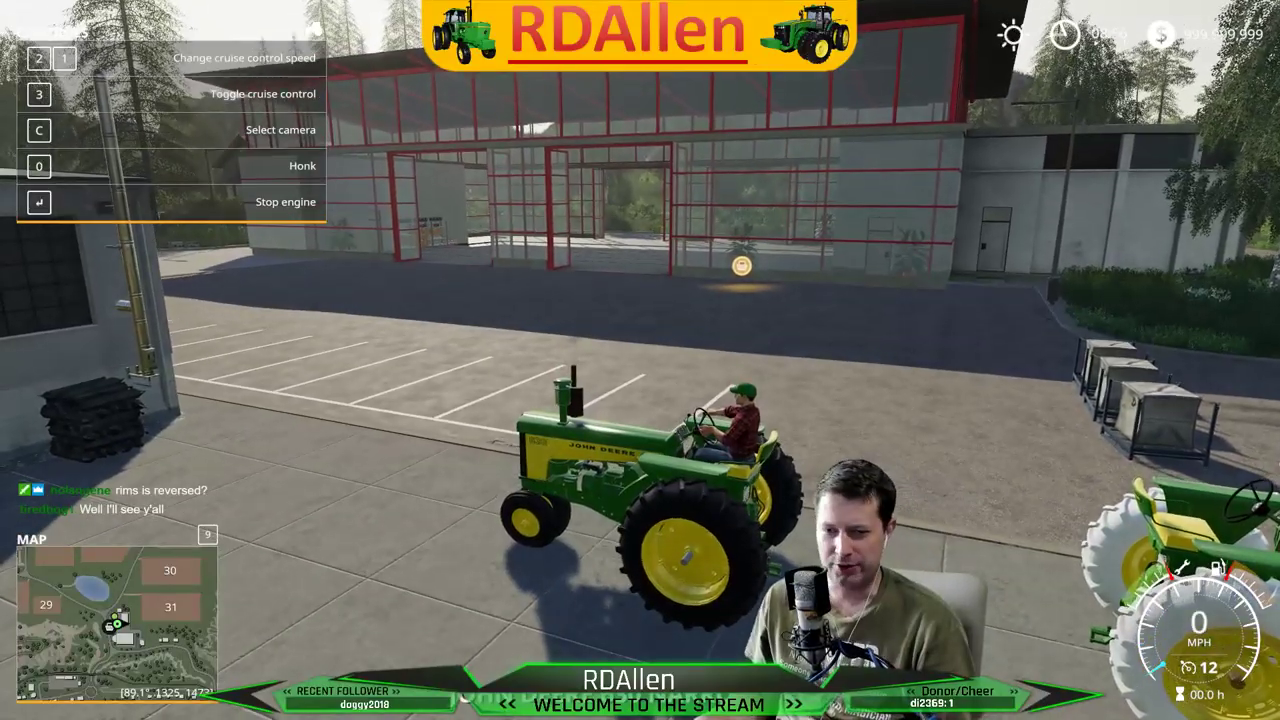
key("e")
Inspect the 630's rear axle and inner rims, and compare its outer hub with the 530's rear hub
key("a")
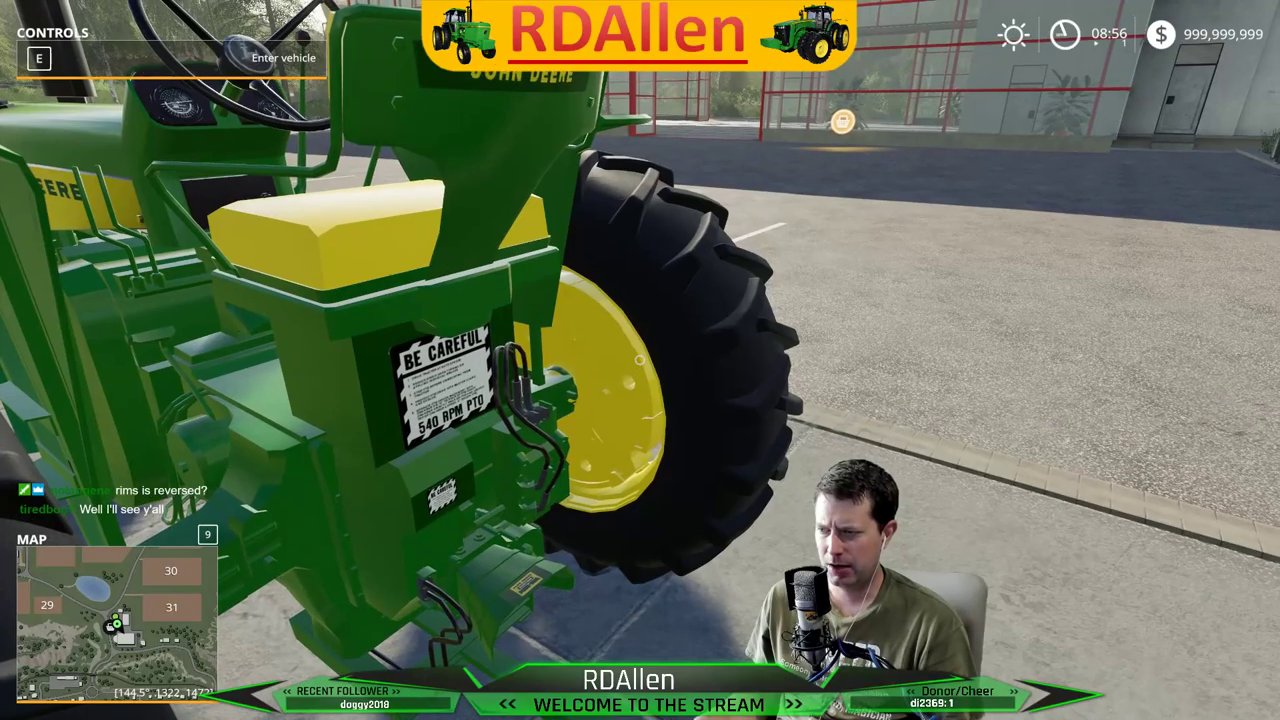
key("d")
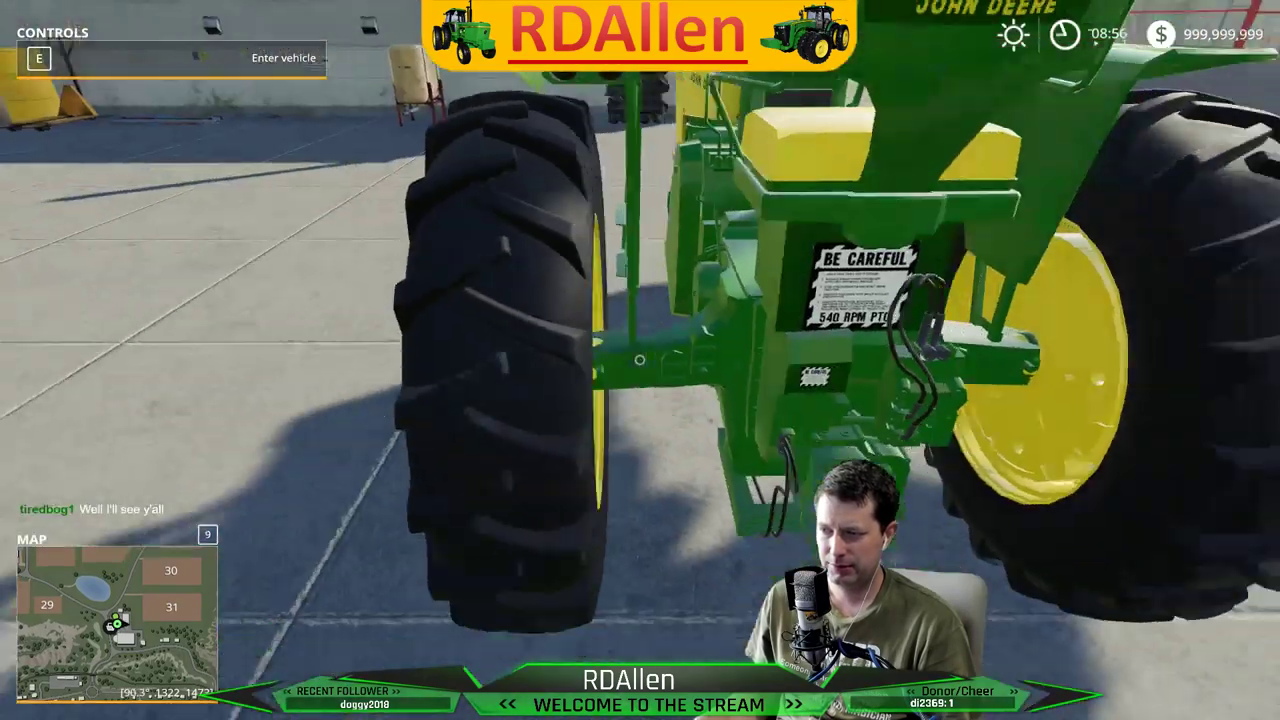
key("w")
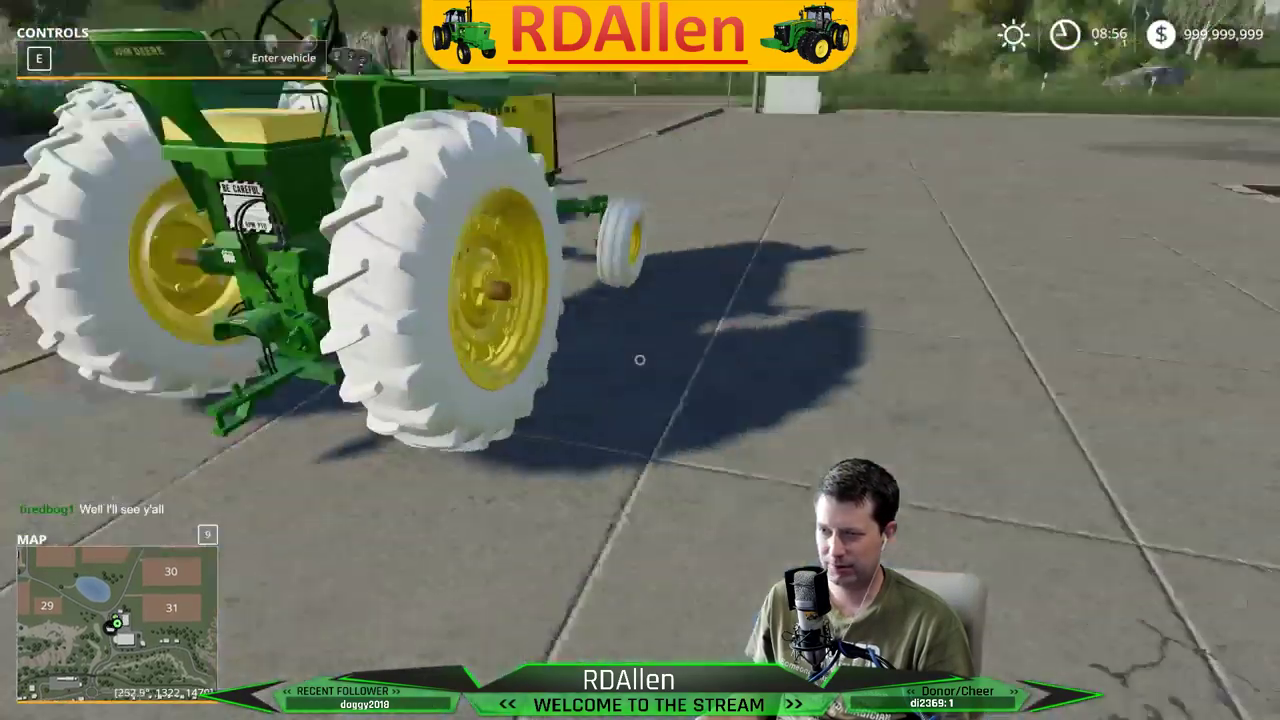
key("a")
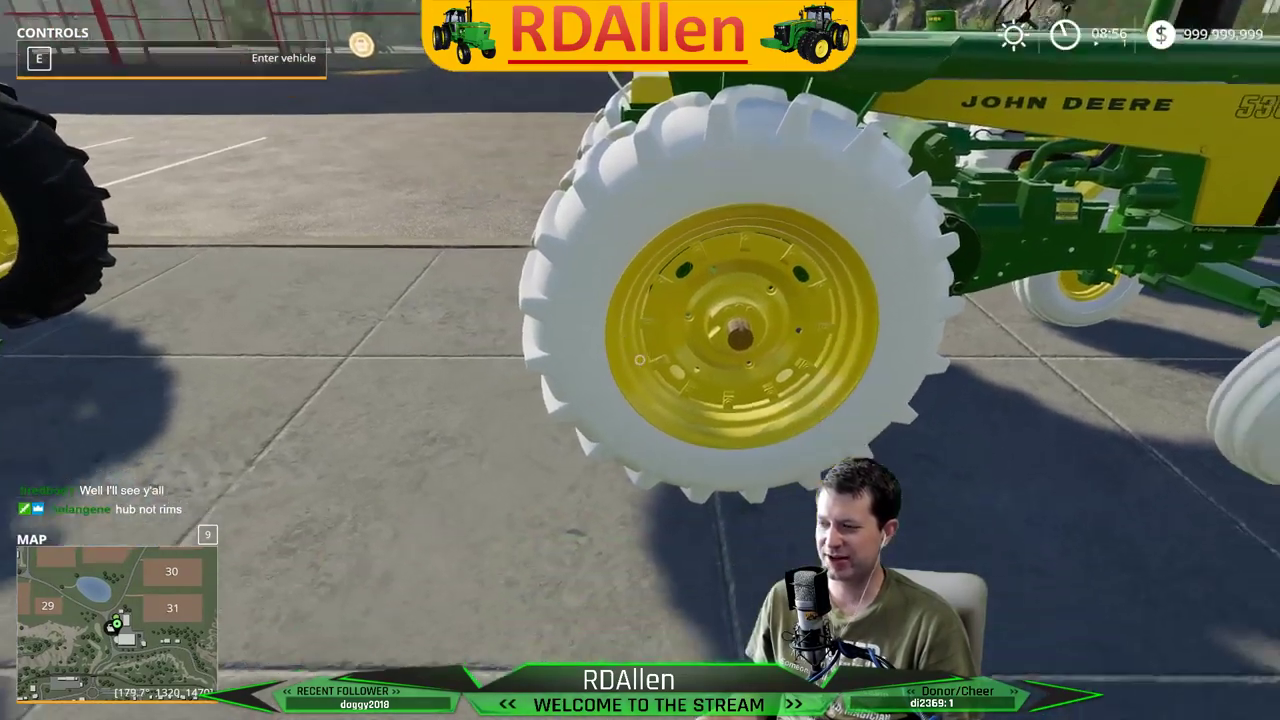
key("d")
key("w")
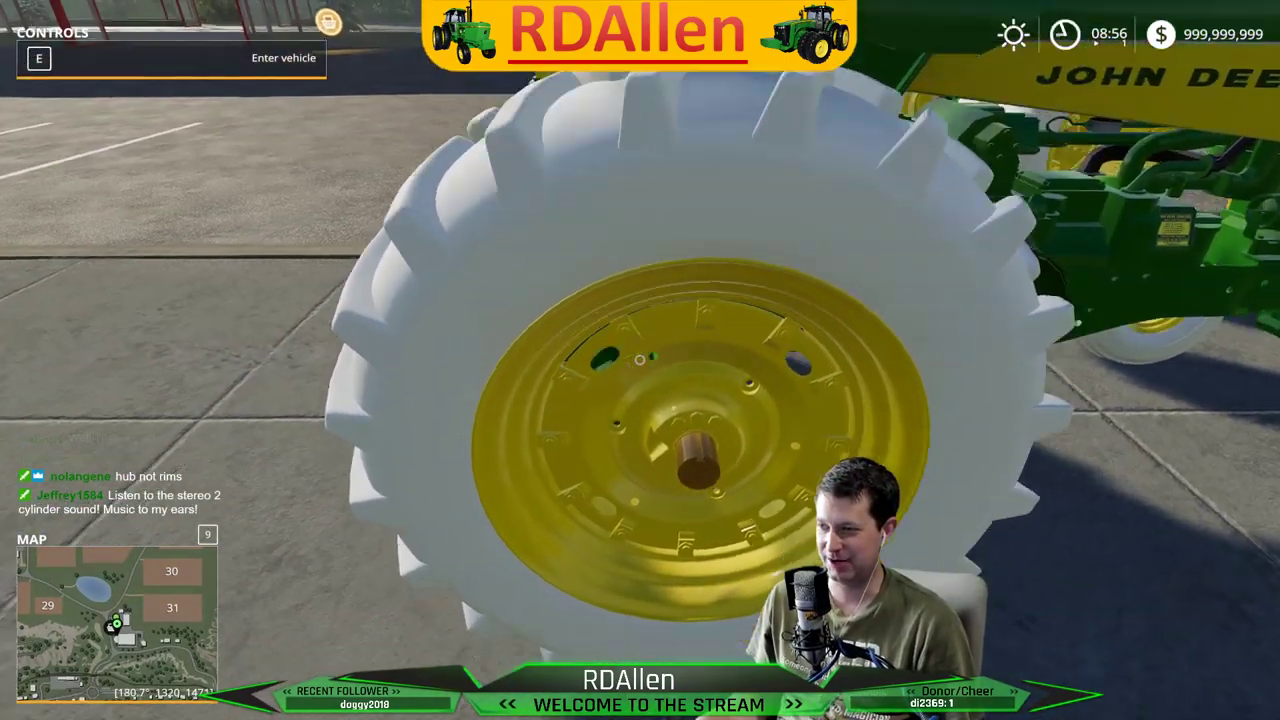
key("ctrl")
key("s")
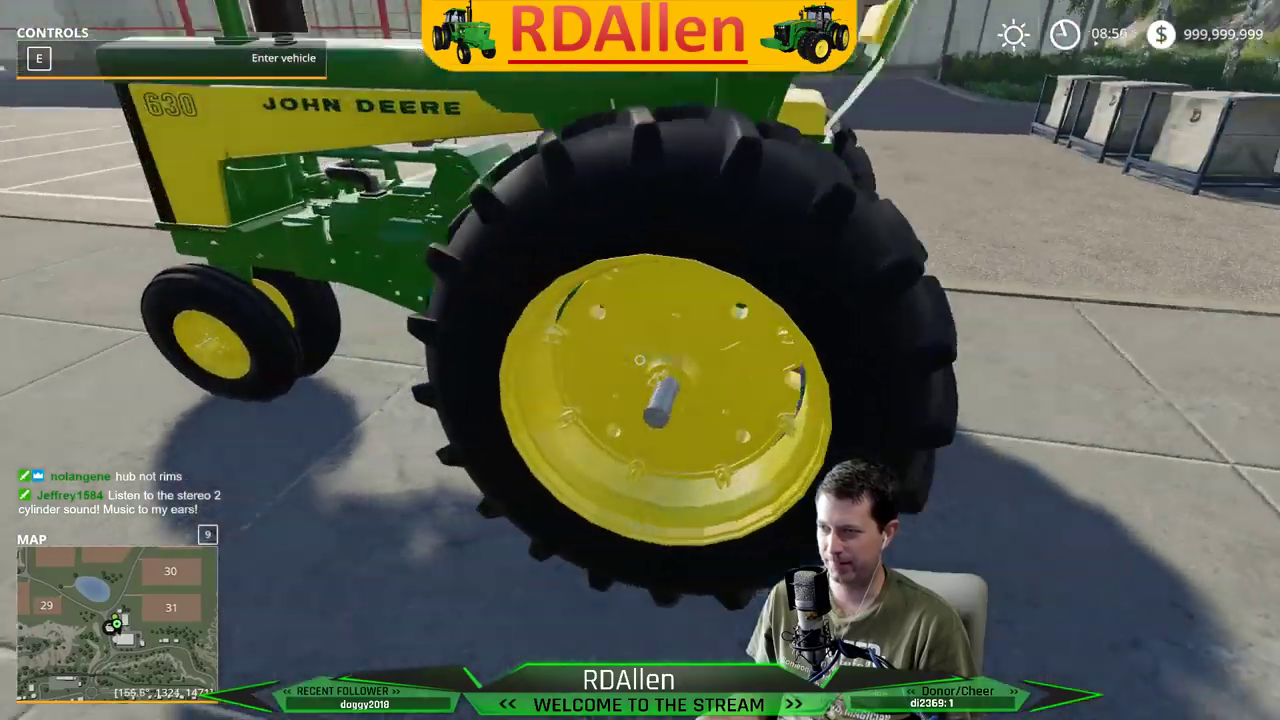
Move the 630 back so its rear wheel sits right next to the 530's, check the alignment on foot, and re-enter it
key("e")
key("w")
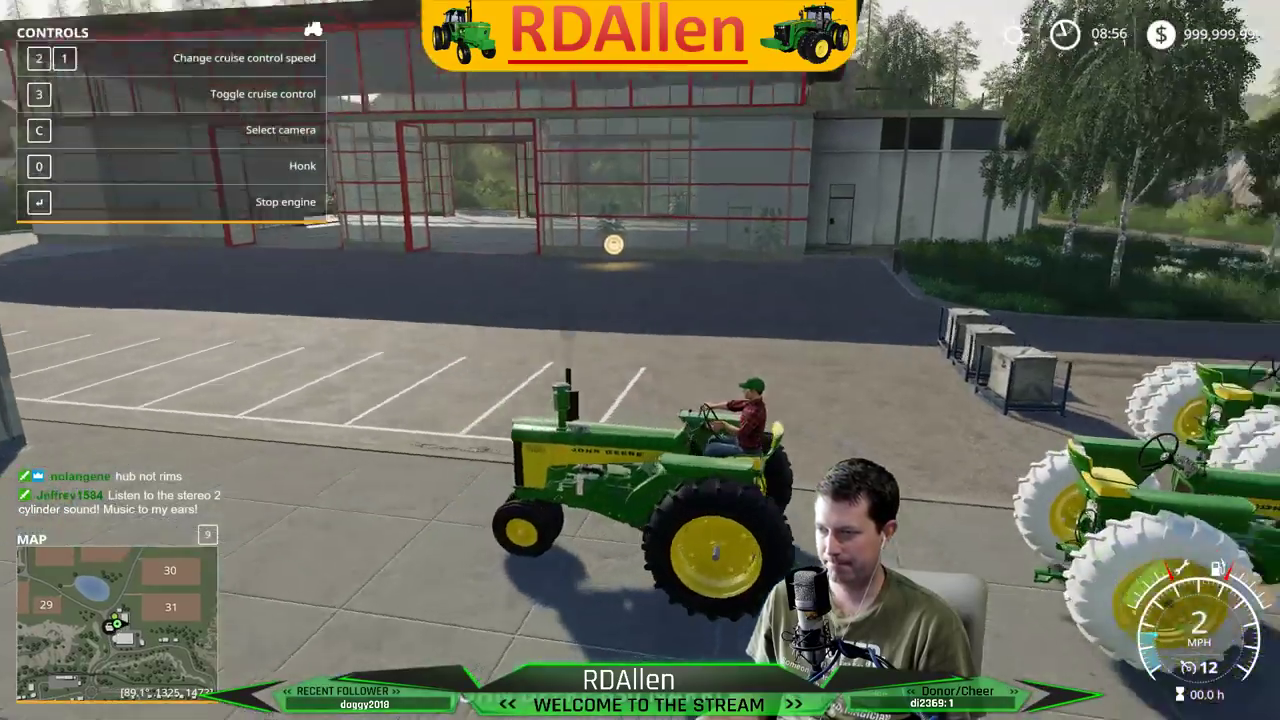
key("e")
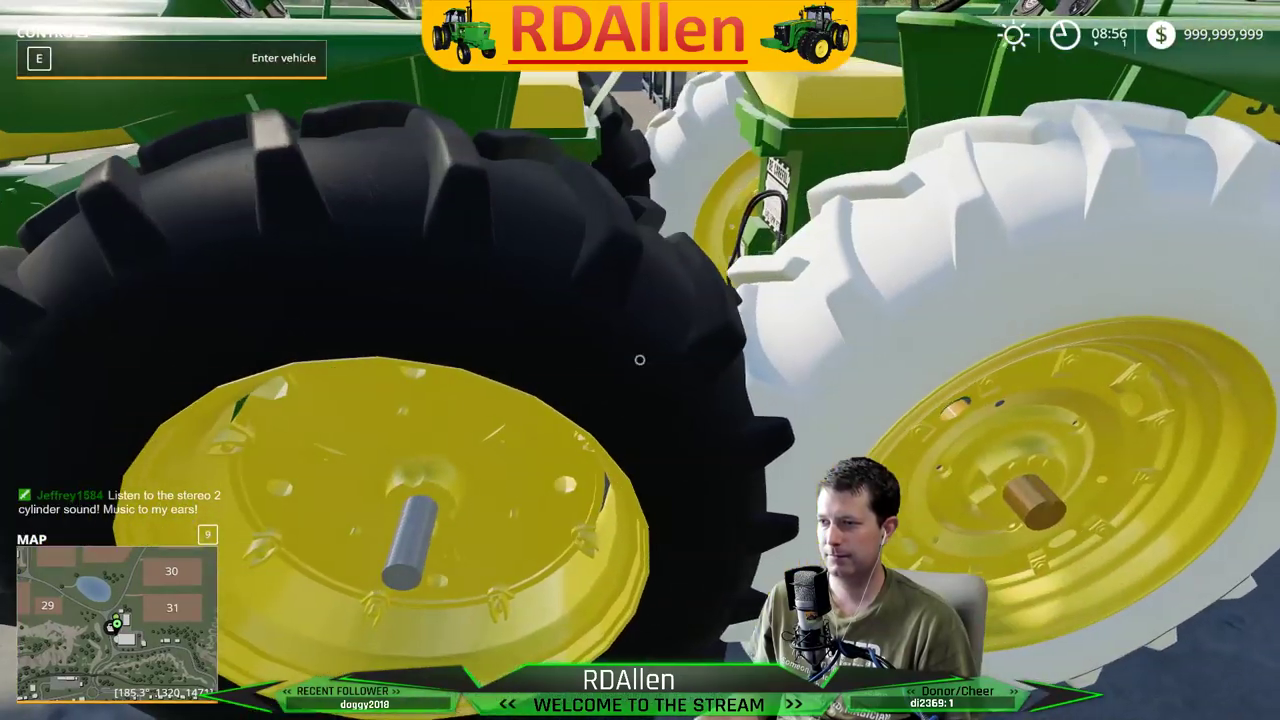
key("e")
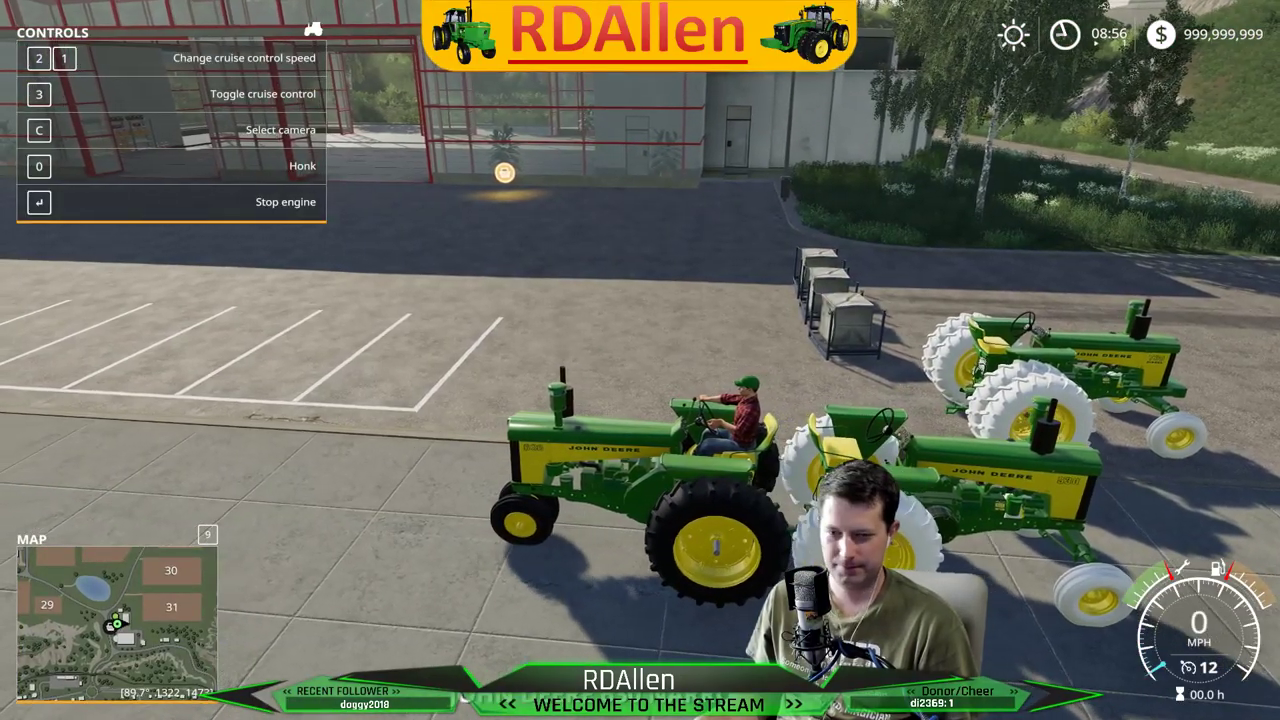
Get out of the 630 and inspect the neighboring 530's rear rim and hub beside the 630's rear wheel
key("e")
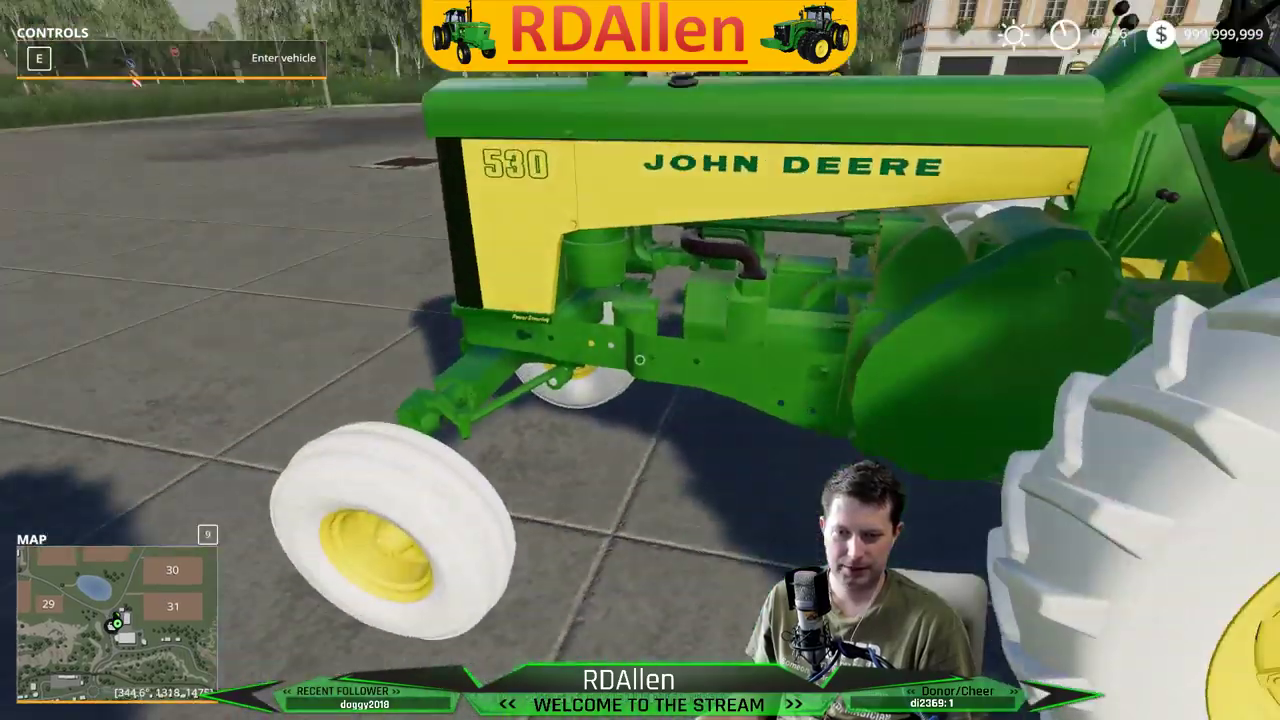
key("s")
key("space")
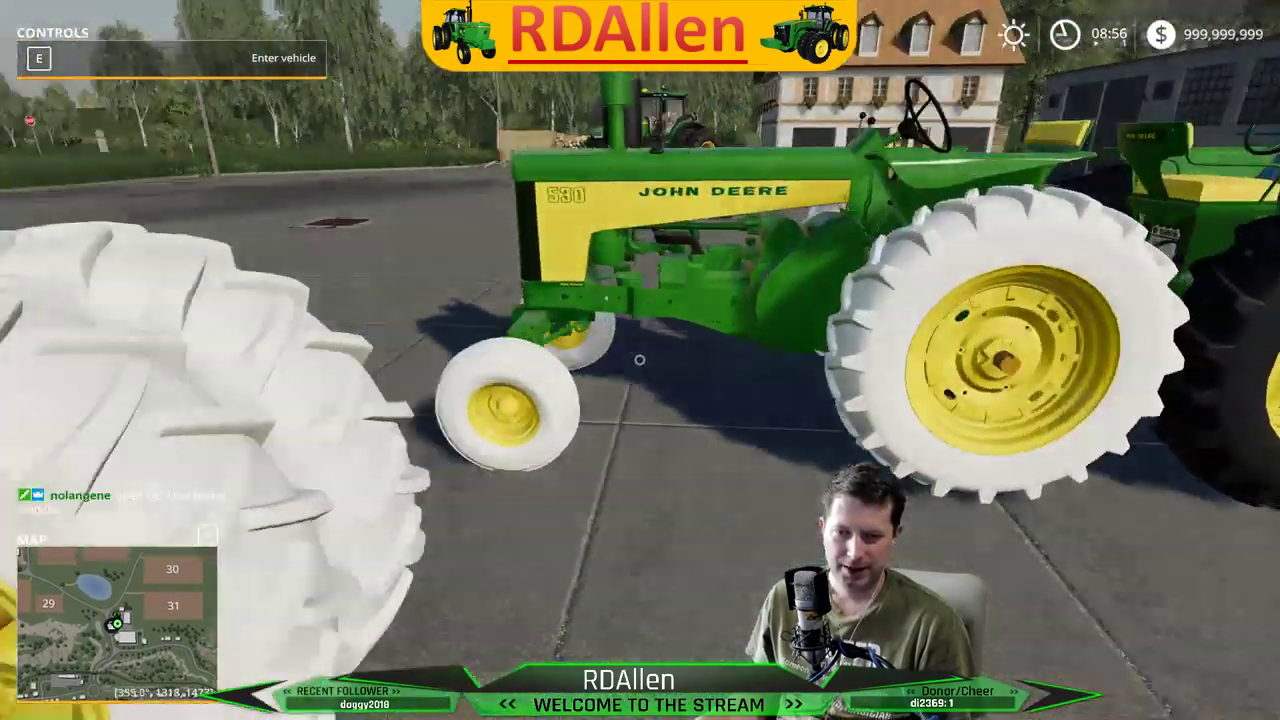
key("w")
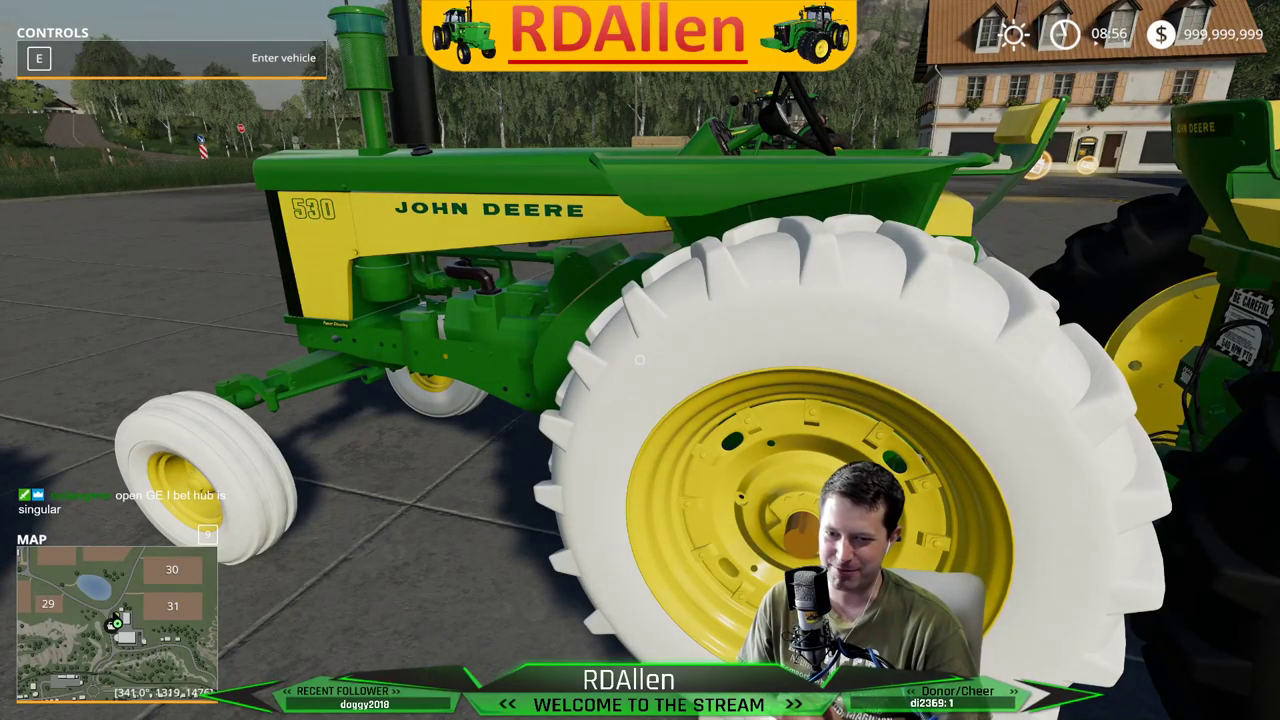
key("d")
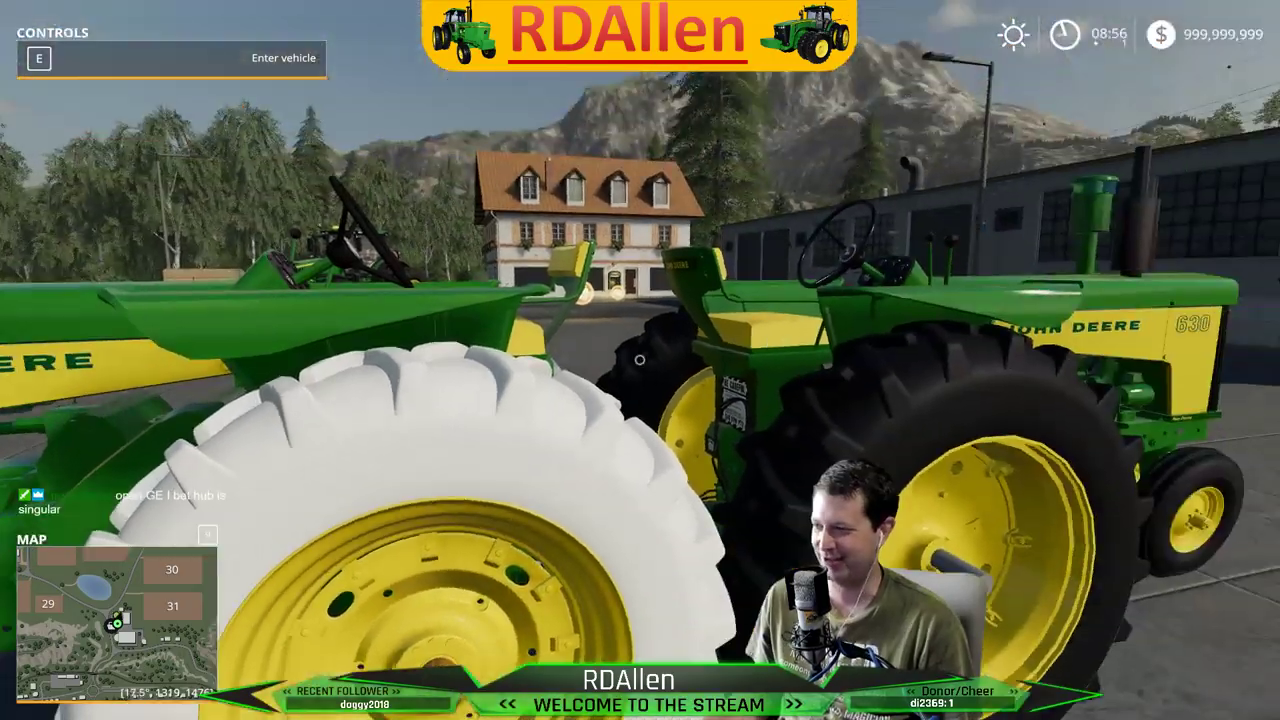
Enter the 630 again and drive it forward in a turn away from the parked 530
key("e")
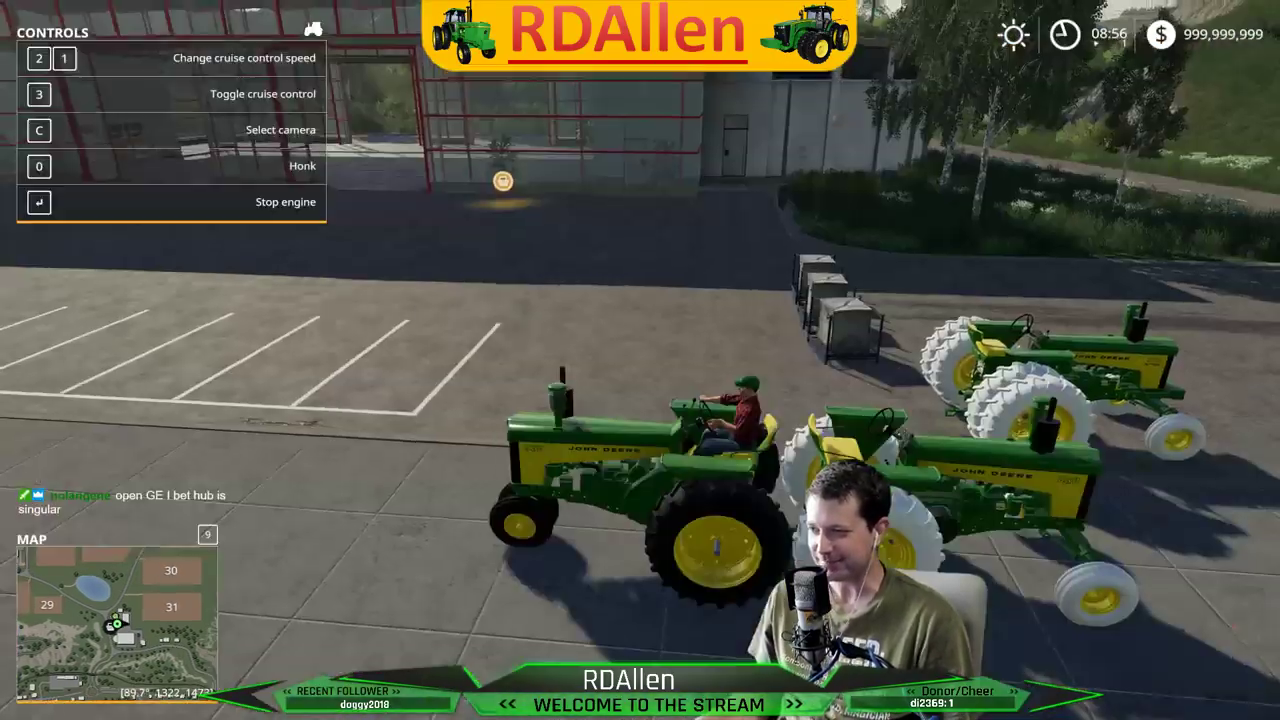
key("w")
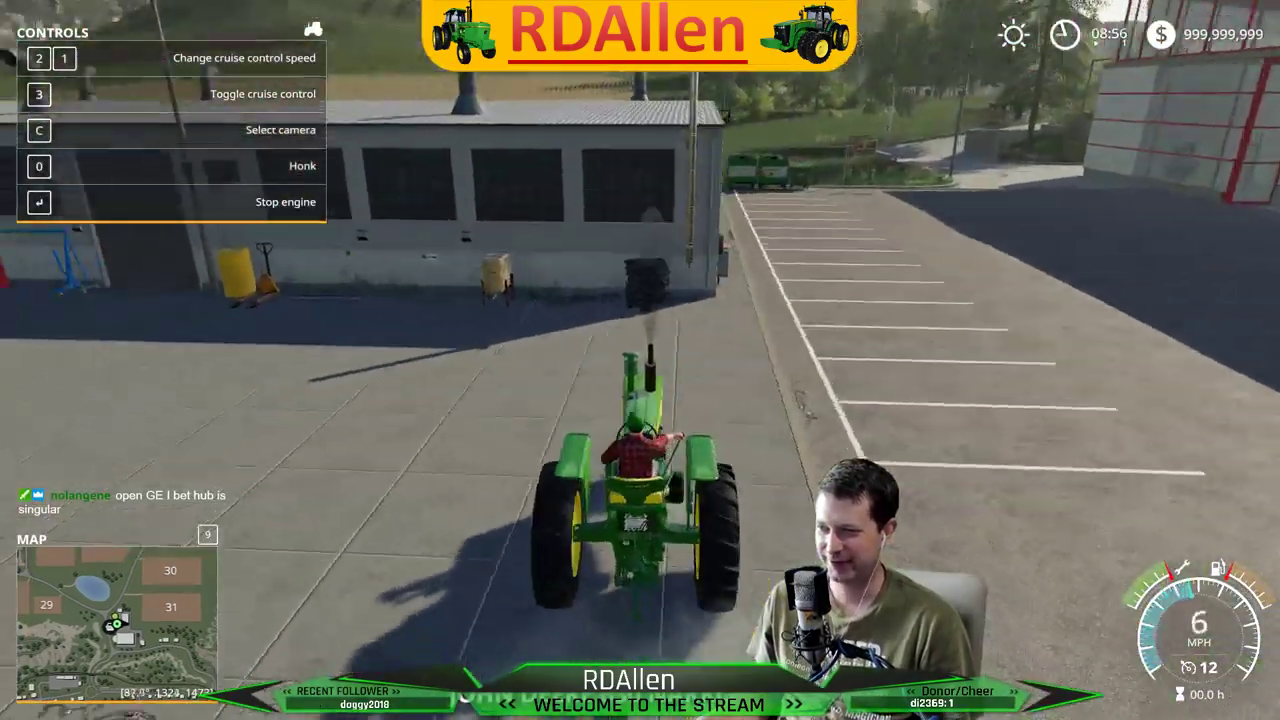
key("w")
key("a")
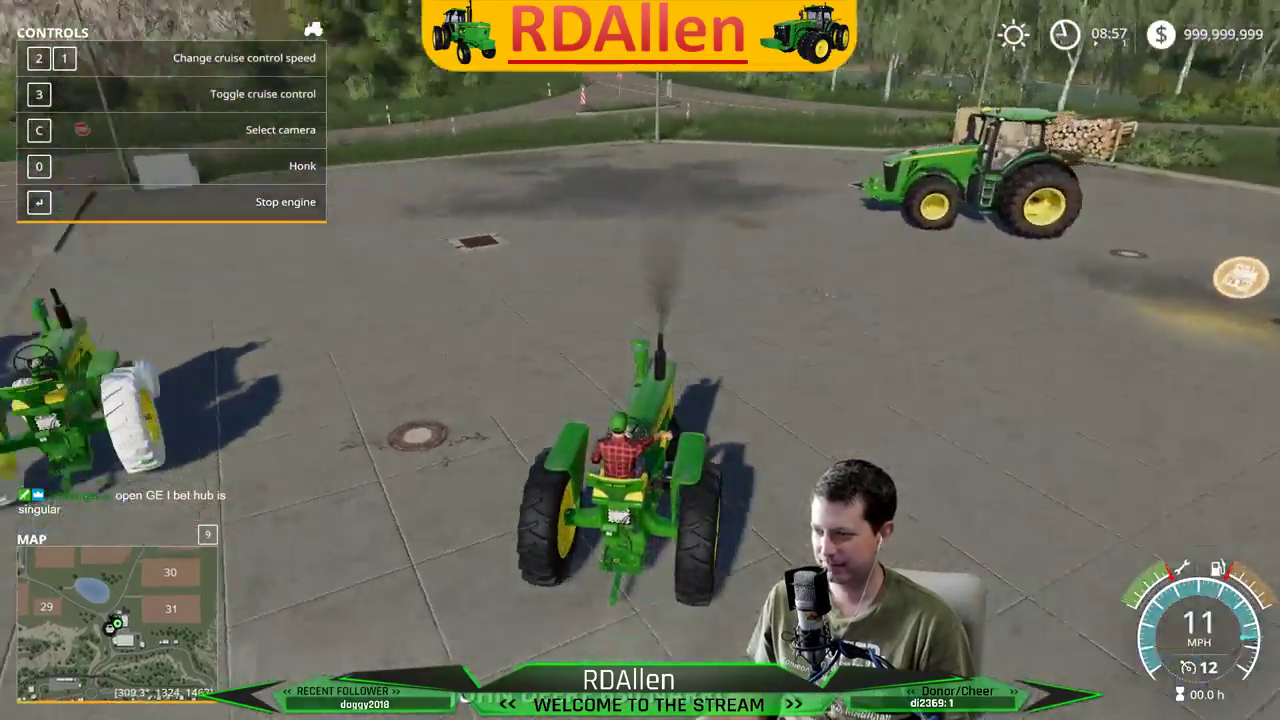
key("w")
key("a")
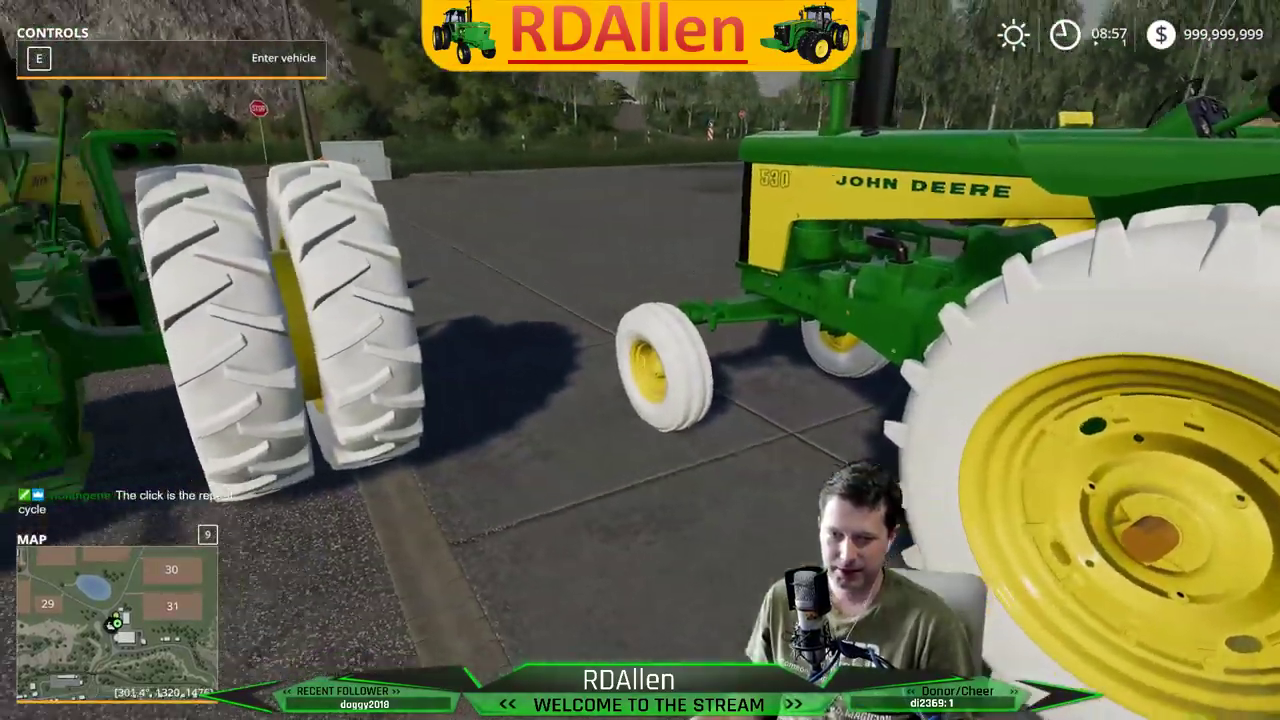
Walk around the dual-wheeled 730 Diesel and compare its rear duals with the 530's single rear wheel
key("s")
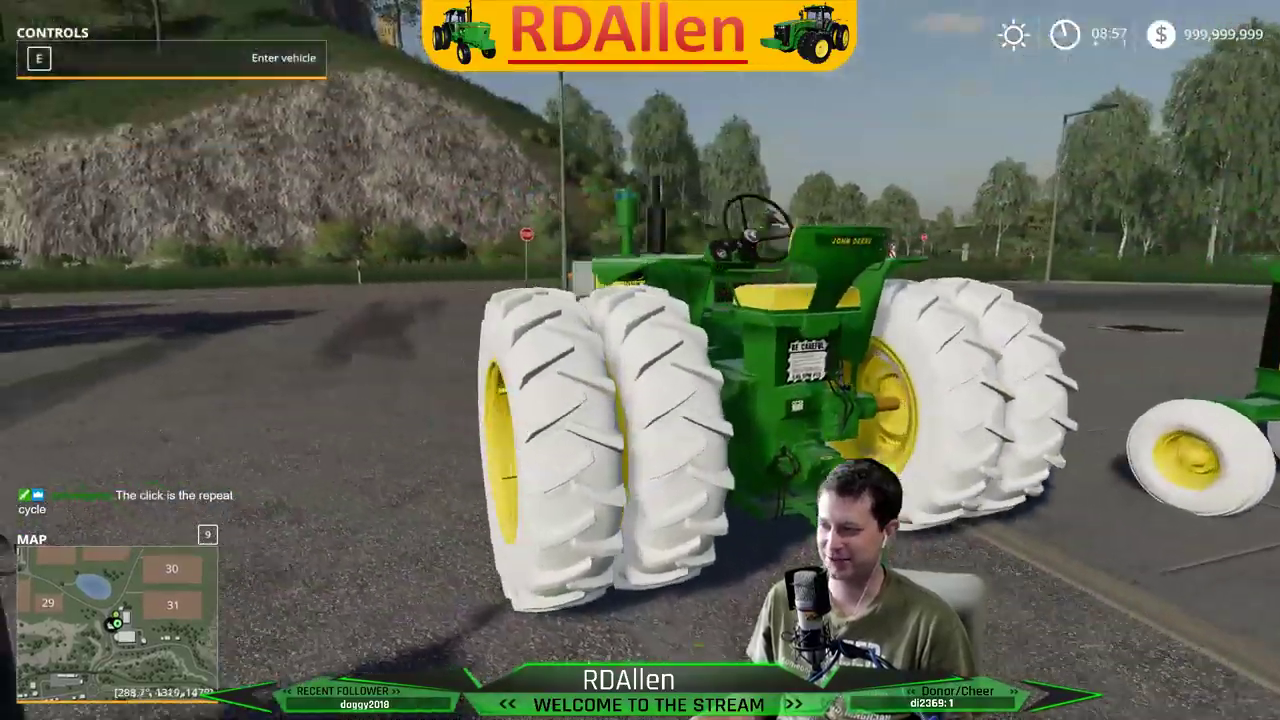
key("a")
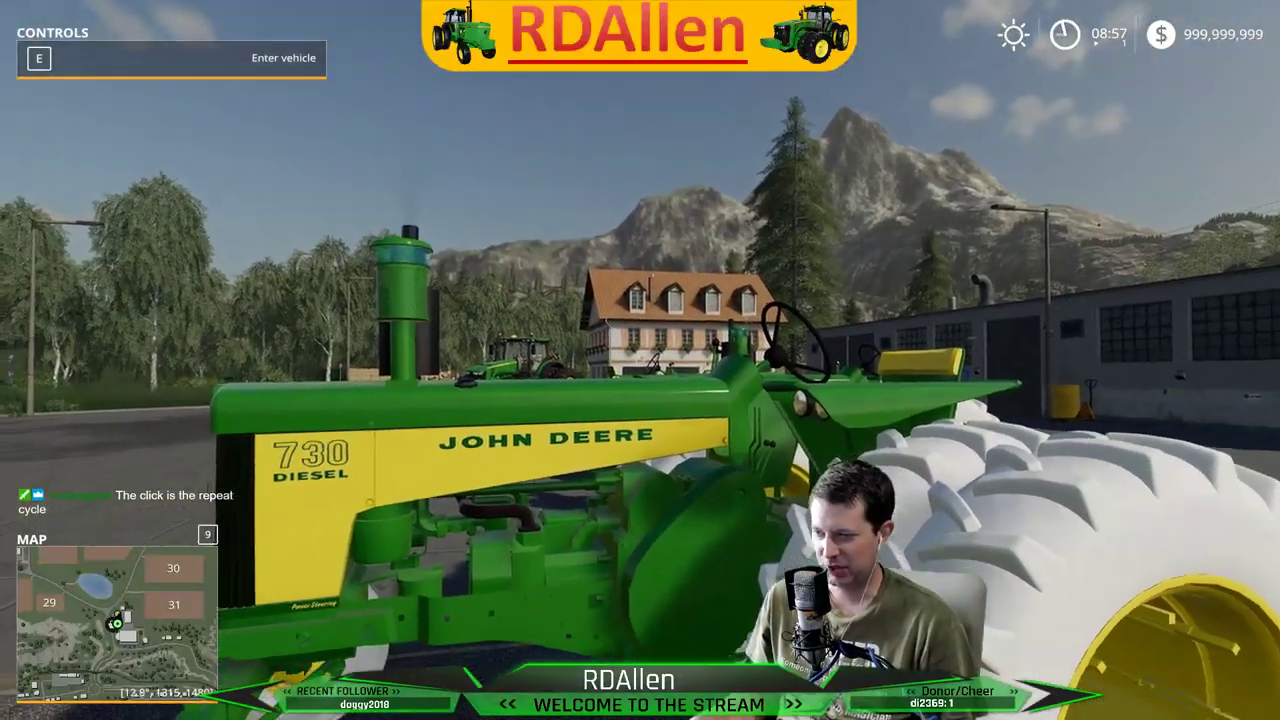
key("w")
key("w")
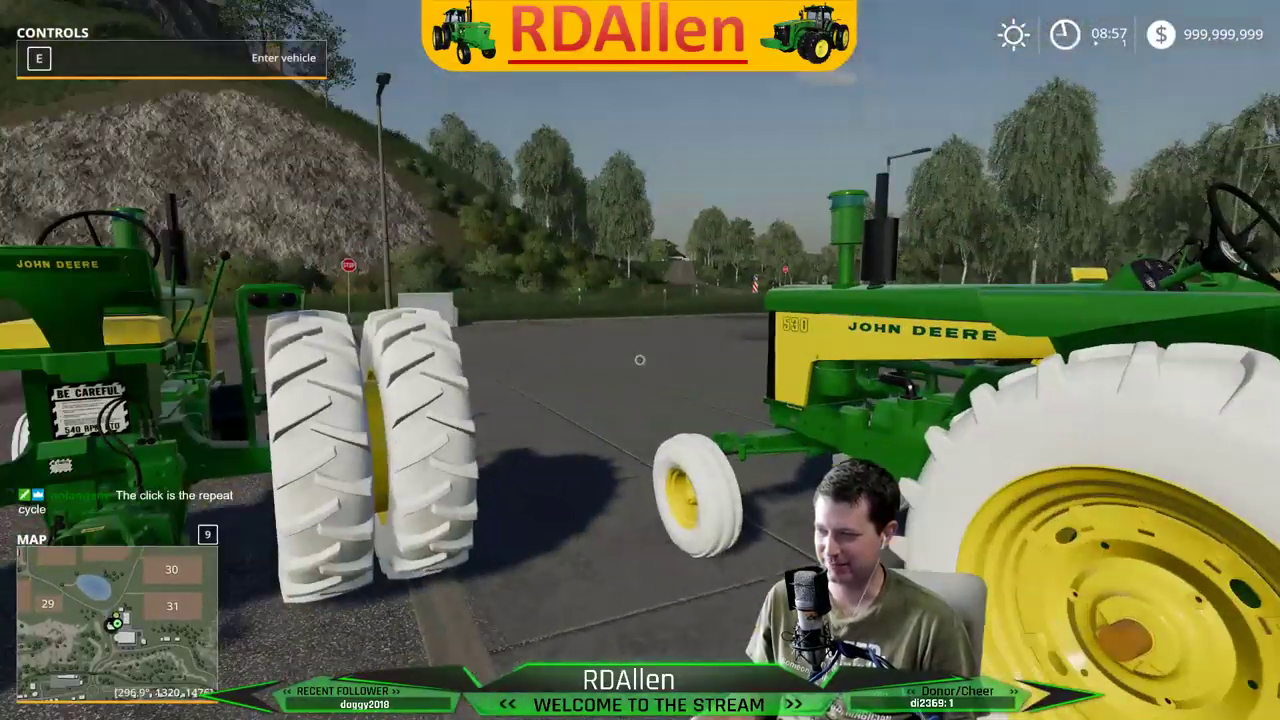
Pause the game, switch to the FS19_JD_30Series folder, and open the JD30SeriesWide i3D file in GIANTS Editor
key("Escape")
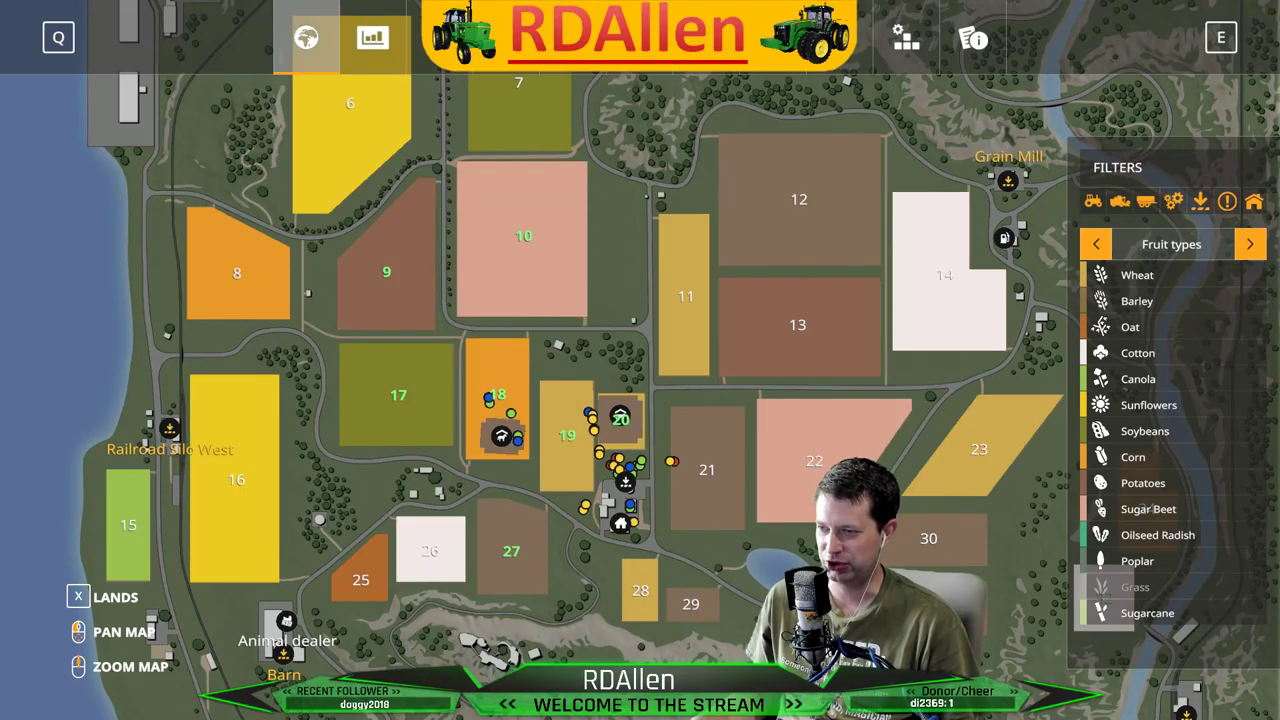
key("alt+Tab")
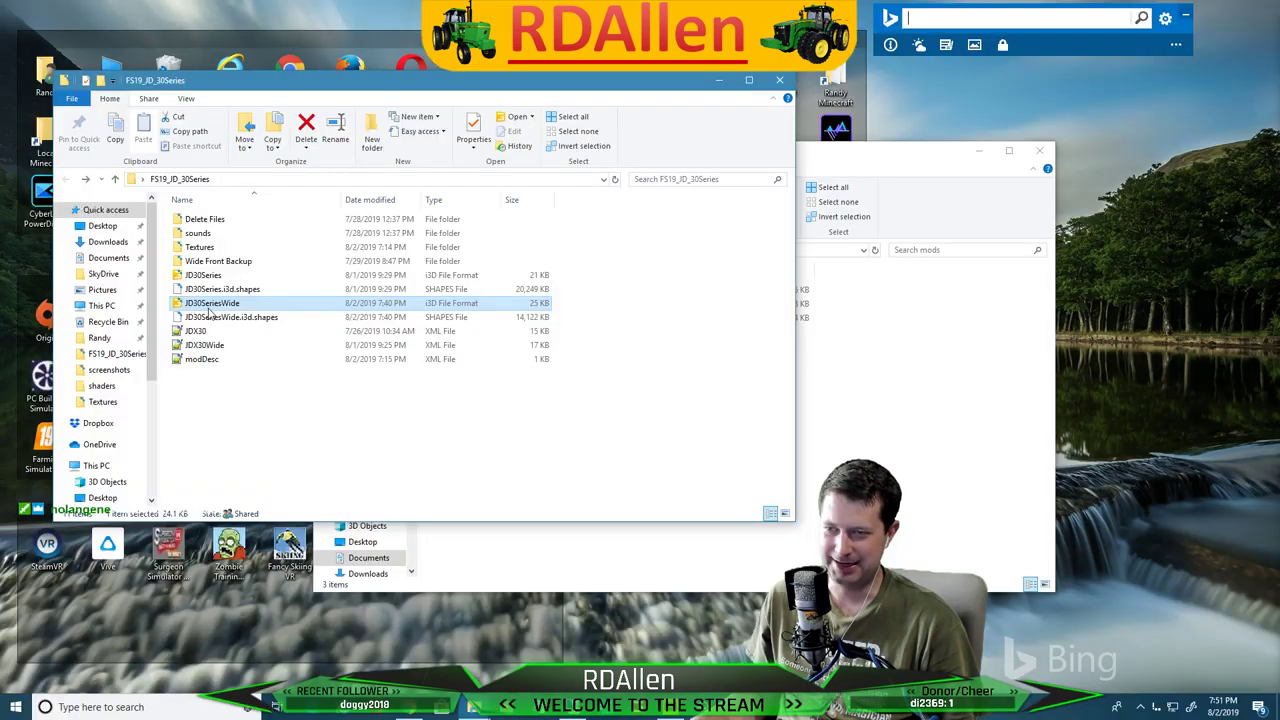
left_click(203, 275)
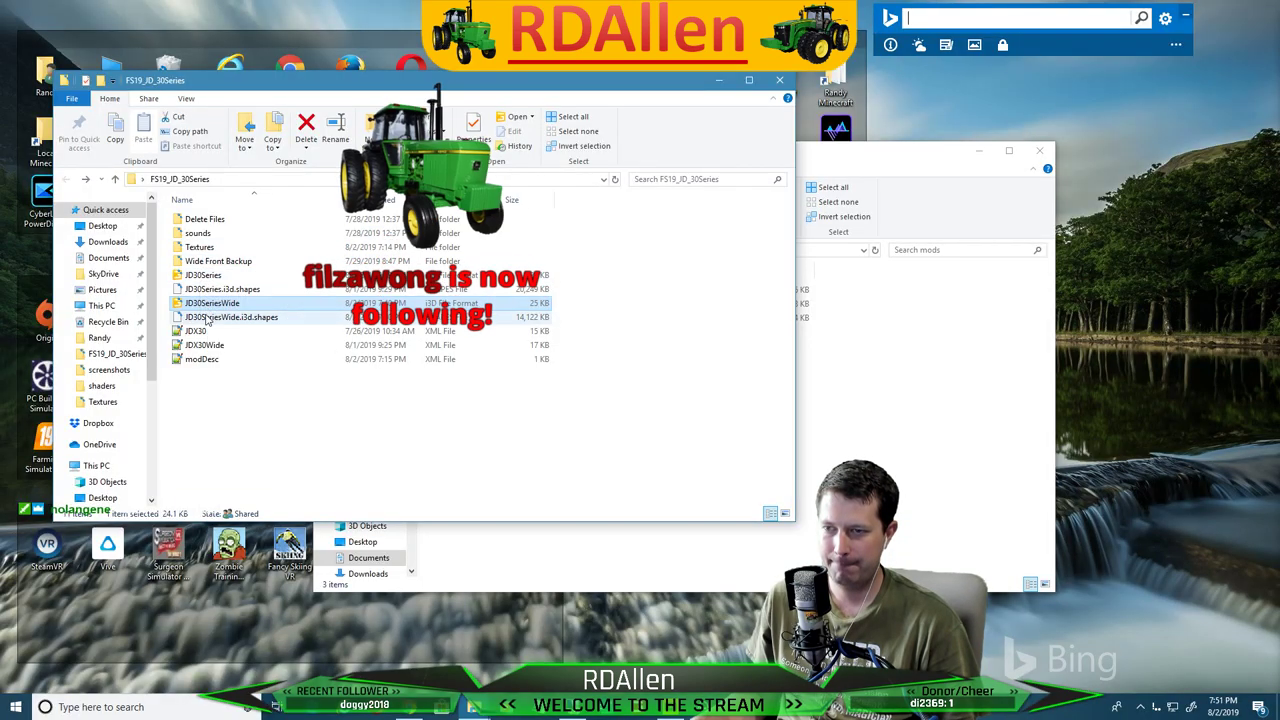
left_click(210, 303)
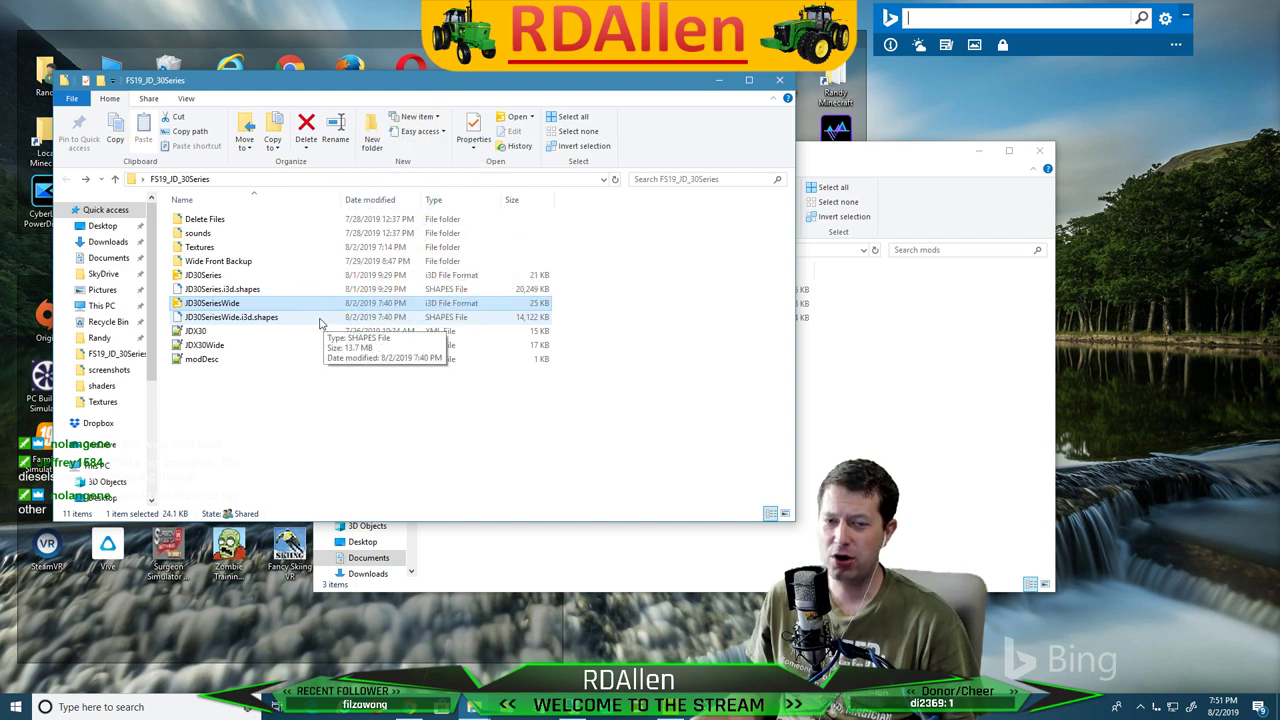
key("Return")
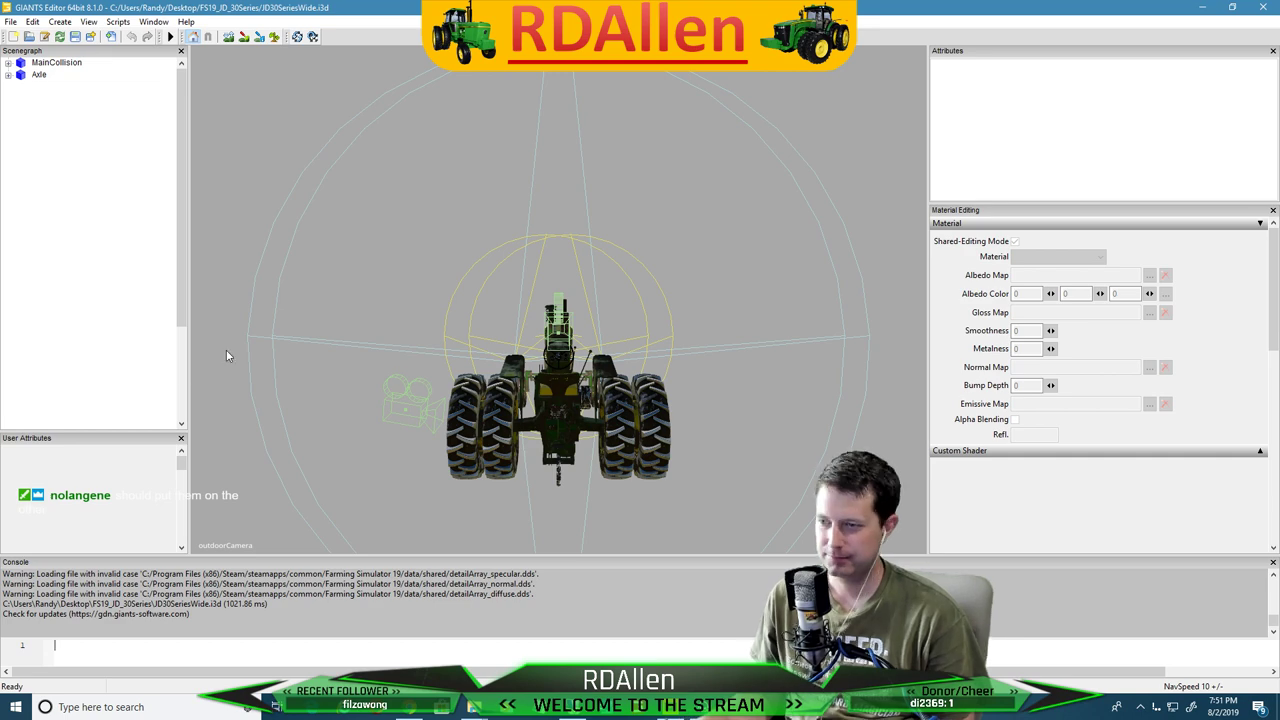
Change the viewport to the model's camera view and examine the left rear dual wheel's rim and hub close up
left_click(88, 21)
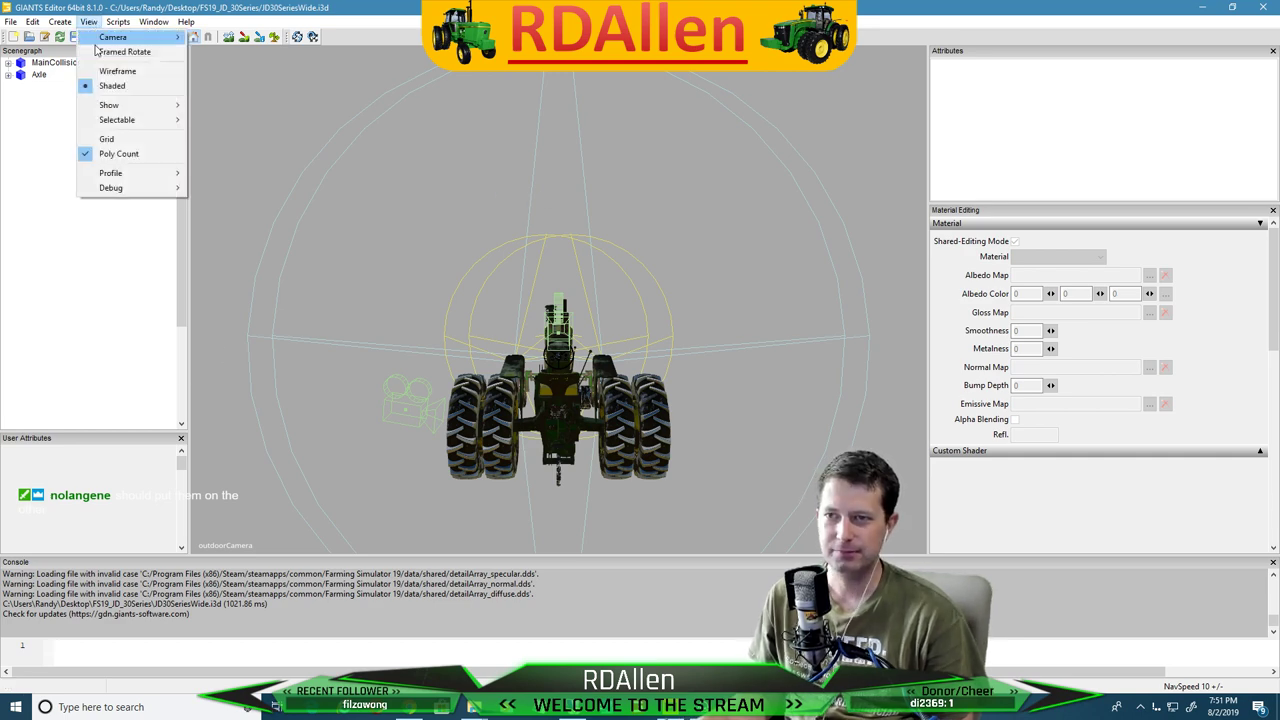
mouse_move(120, 40)
left_click(219, 66)
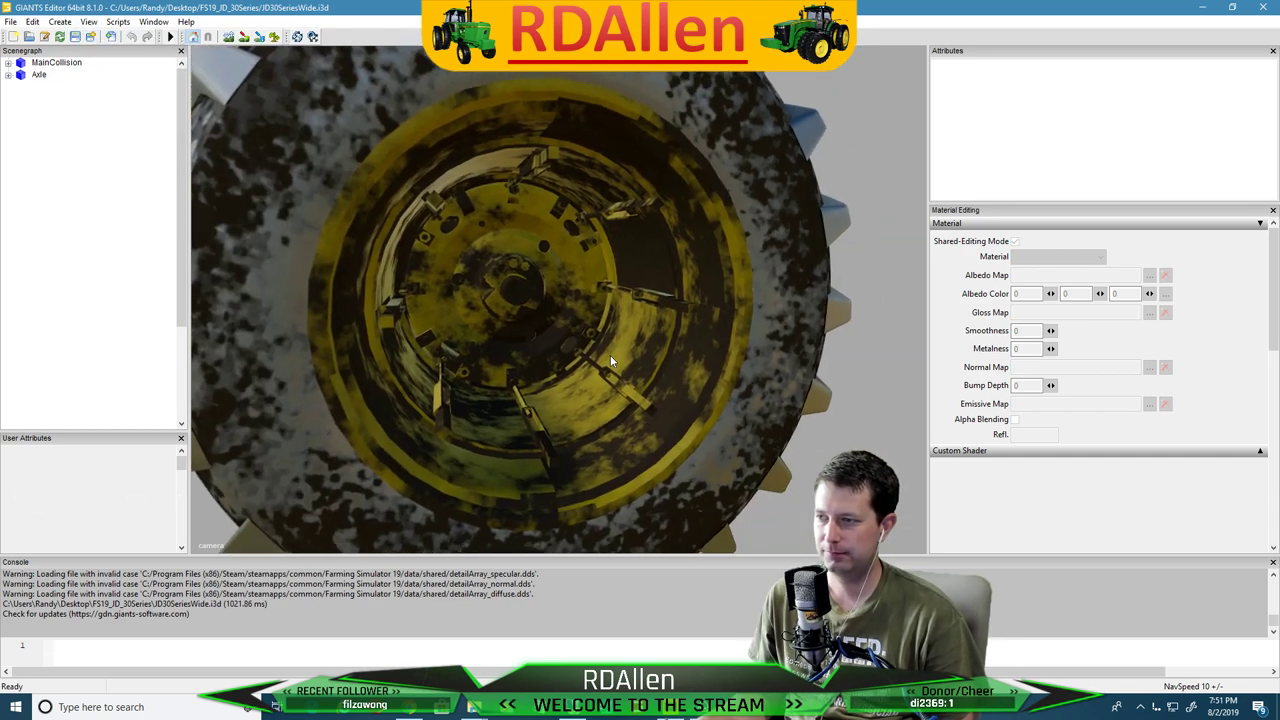
left_click_drag(611, 356, 612, 352, "alt")
scroll(610, 349, "up", 4)
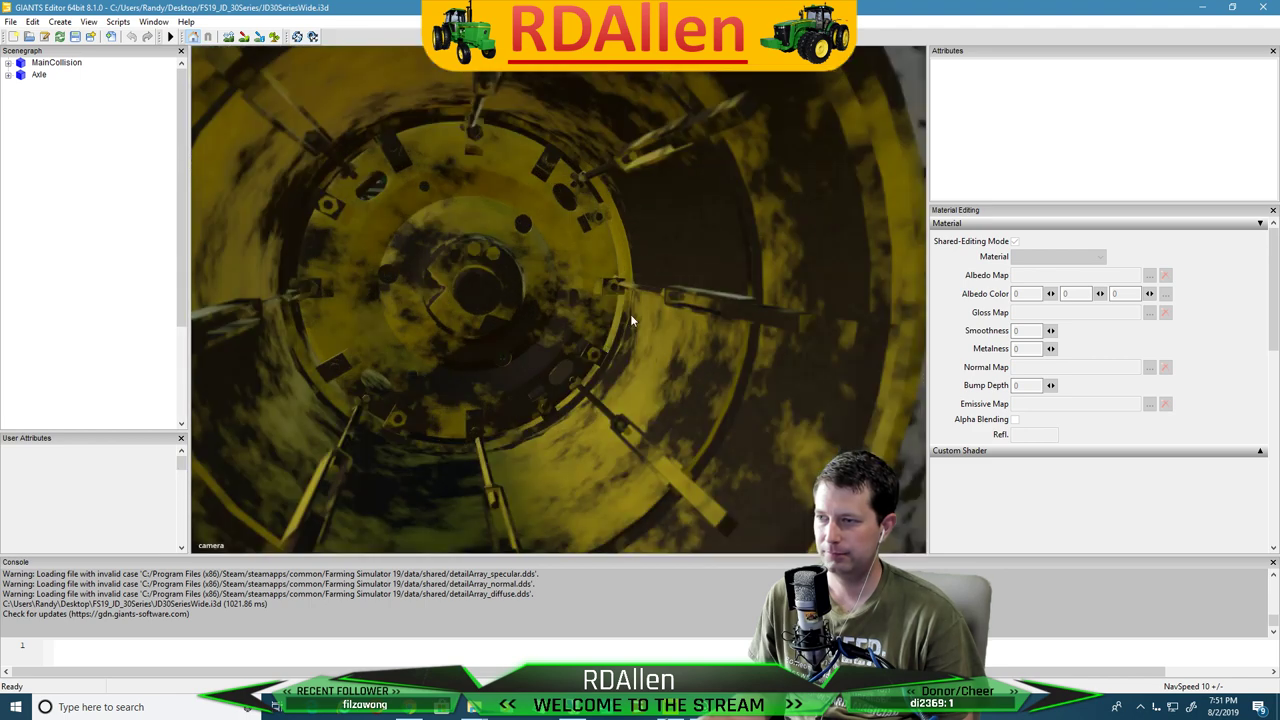
Find the LeftDual object under RearLeft in MainCollision and turn off its visibility
left_click(569, 293)
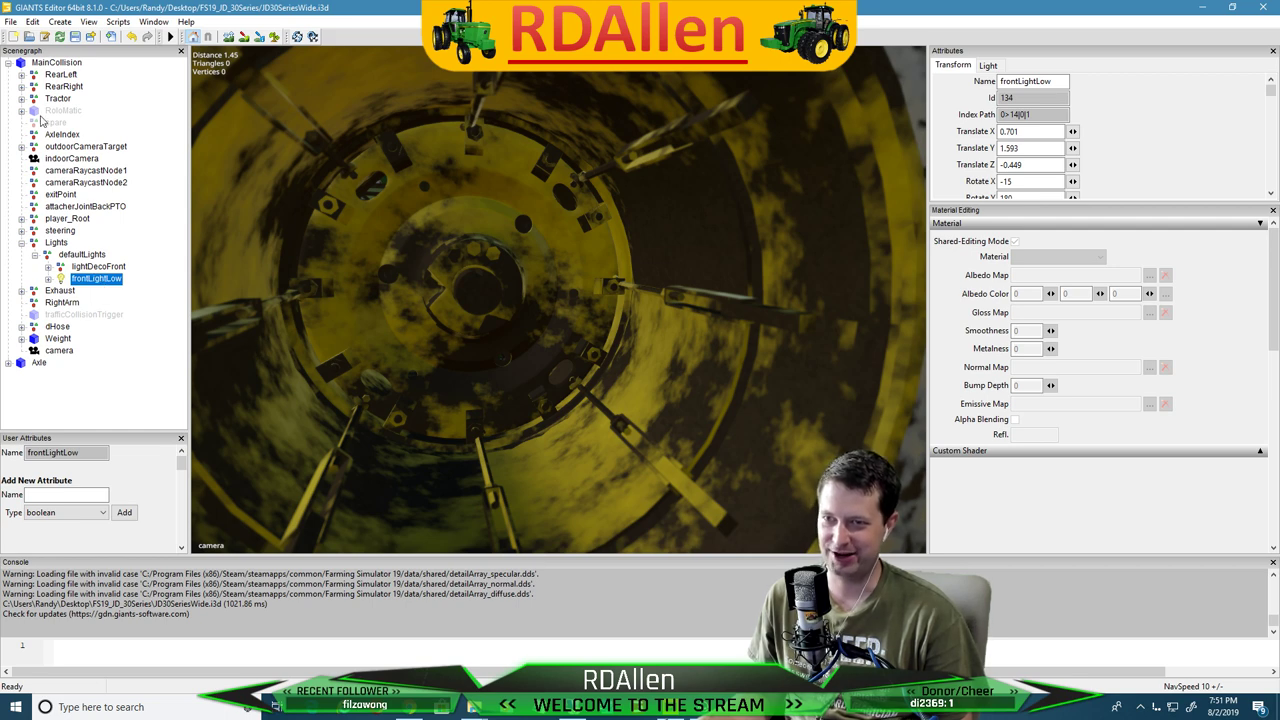
left_click(21, 75)
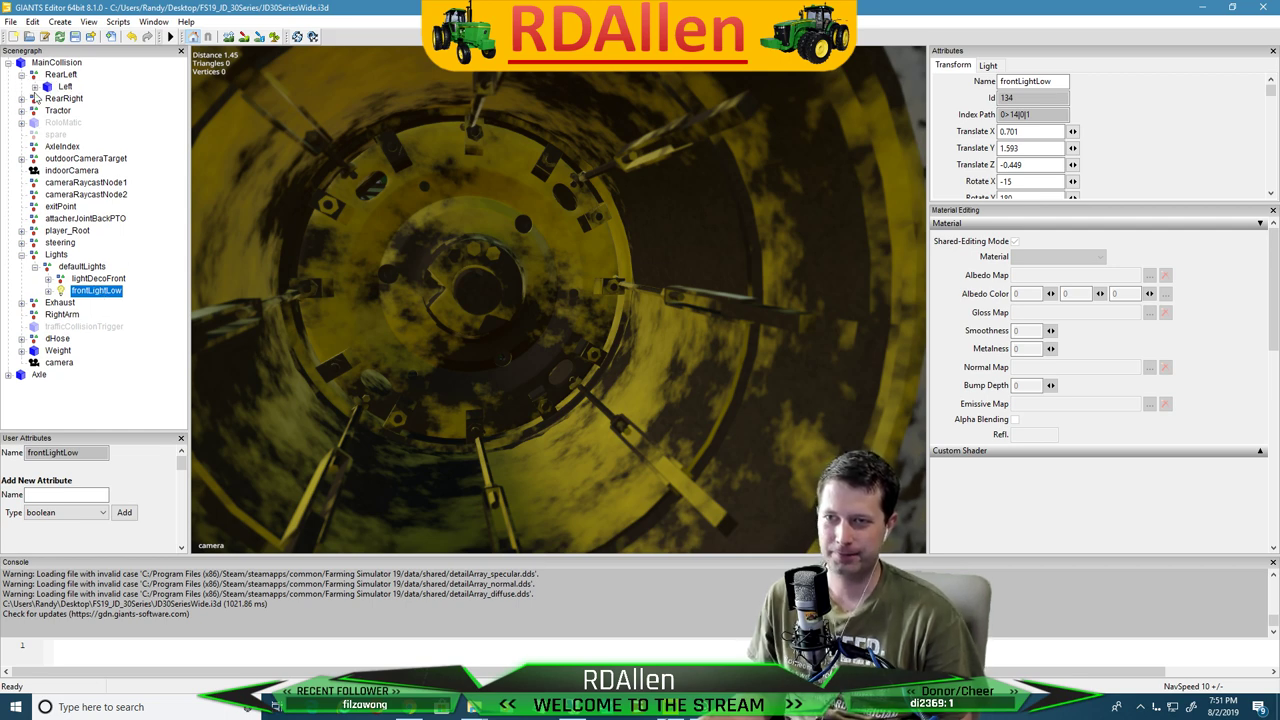
left_click(34, 87)
left_click(64, 100)
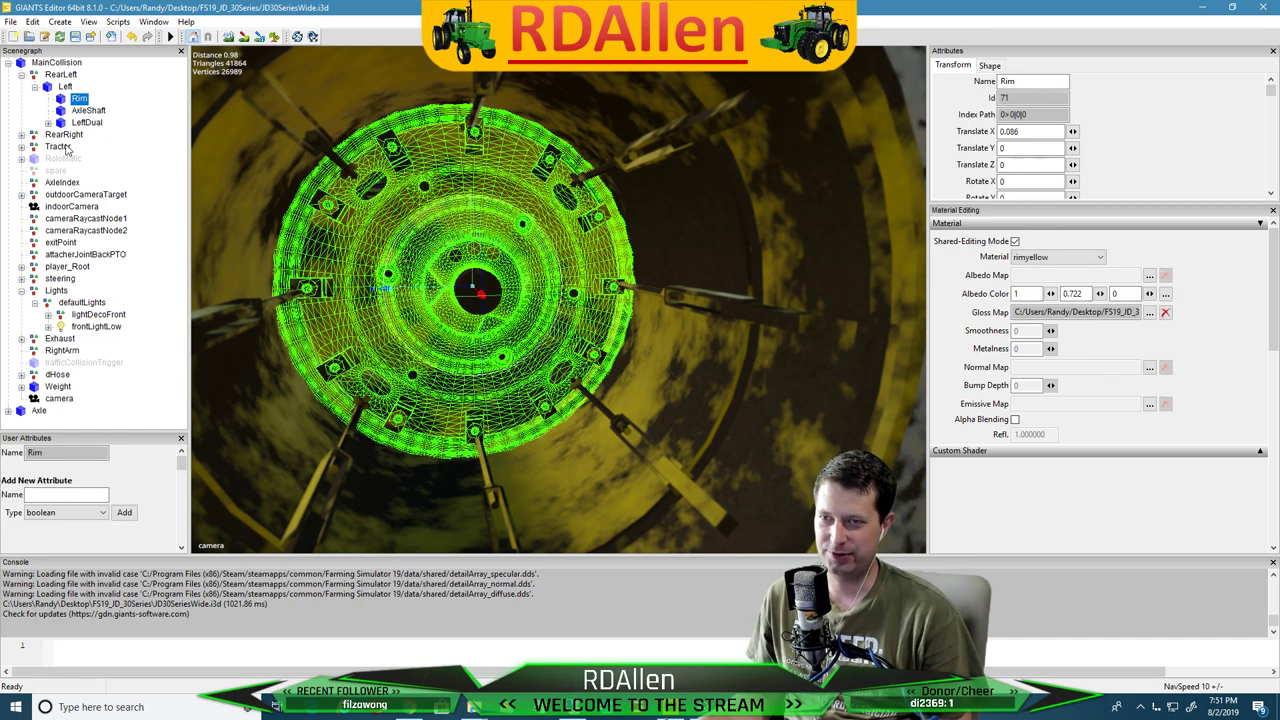
left_click(87, 122)
key("f")
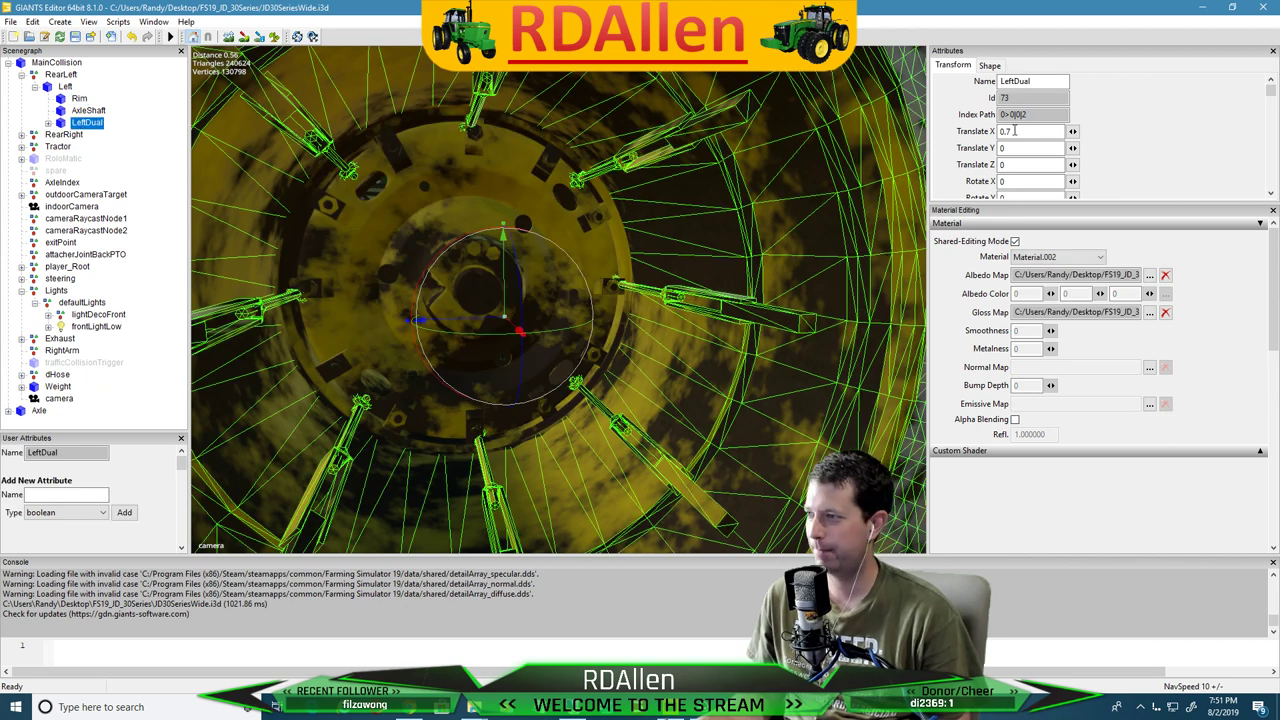
scroll(1015, 170, "down", 3)
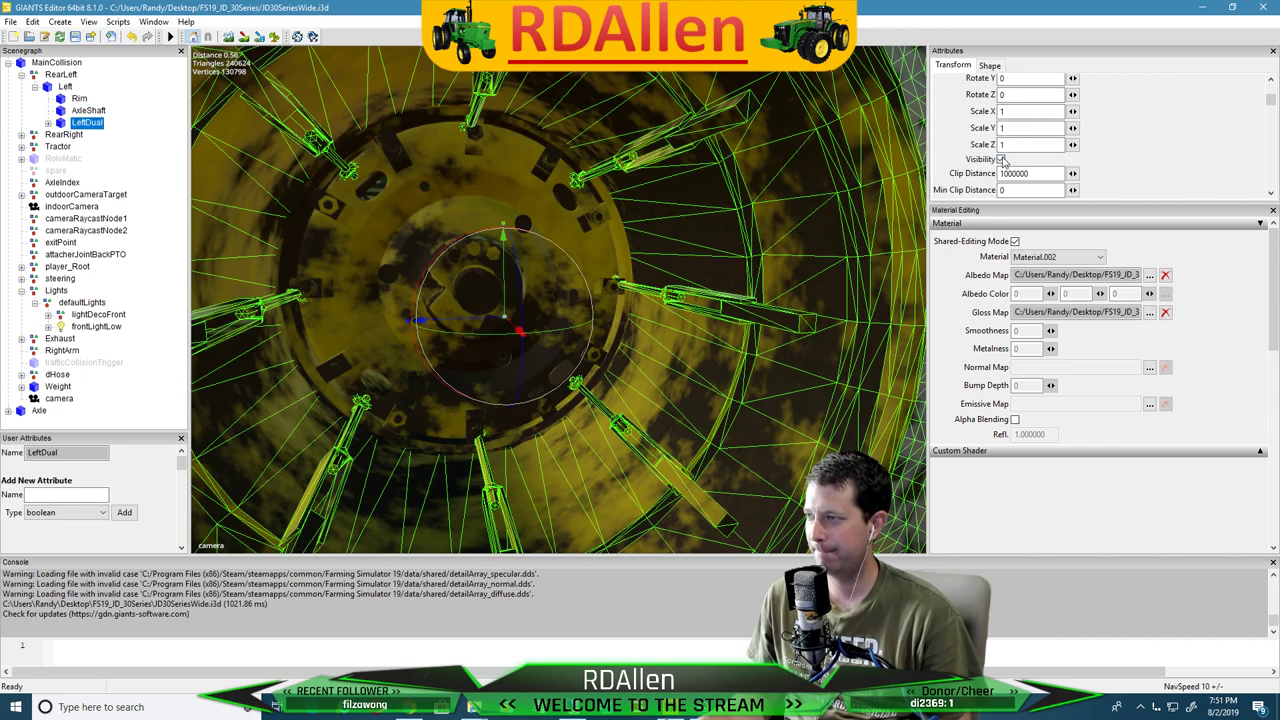
left_click(1001, 159)
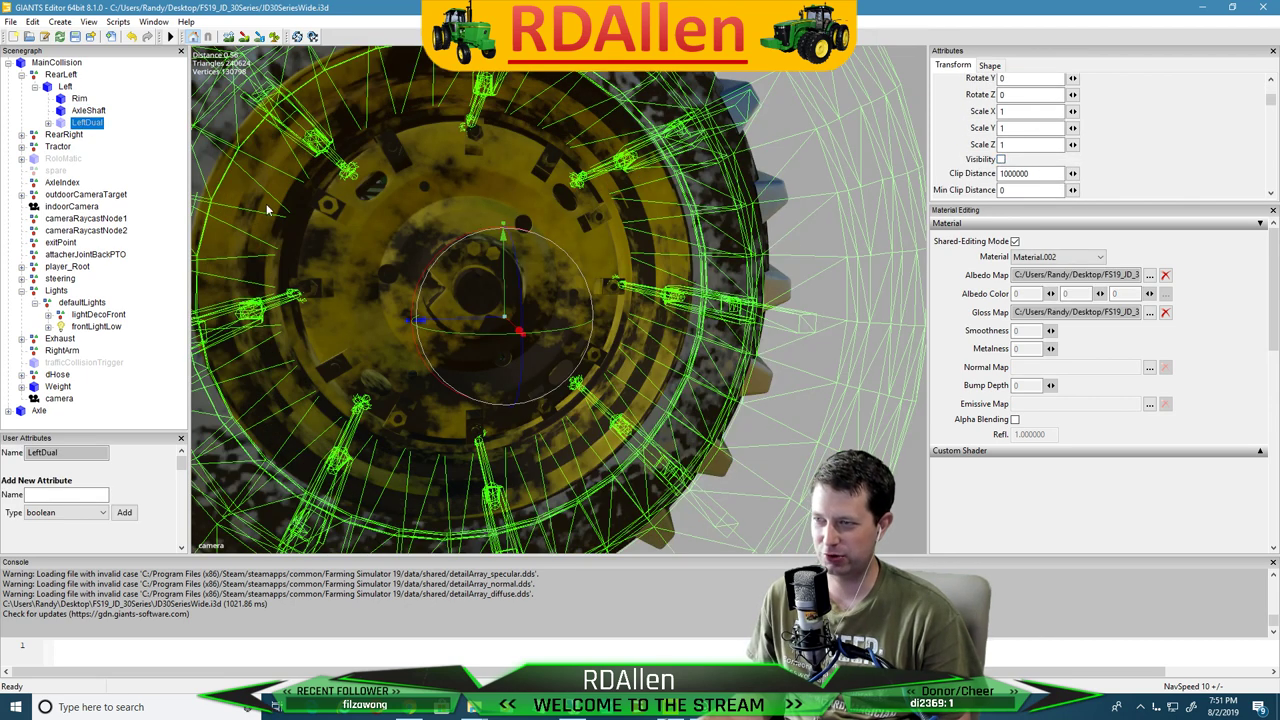
Select the left rear Rim and LeftDual objects in turn to compare their meshes
left_click(81, 108)
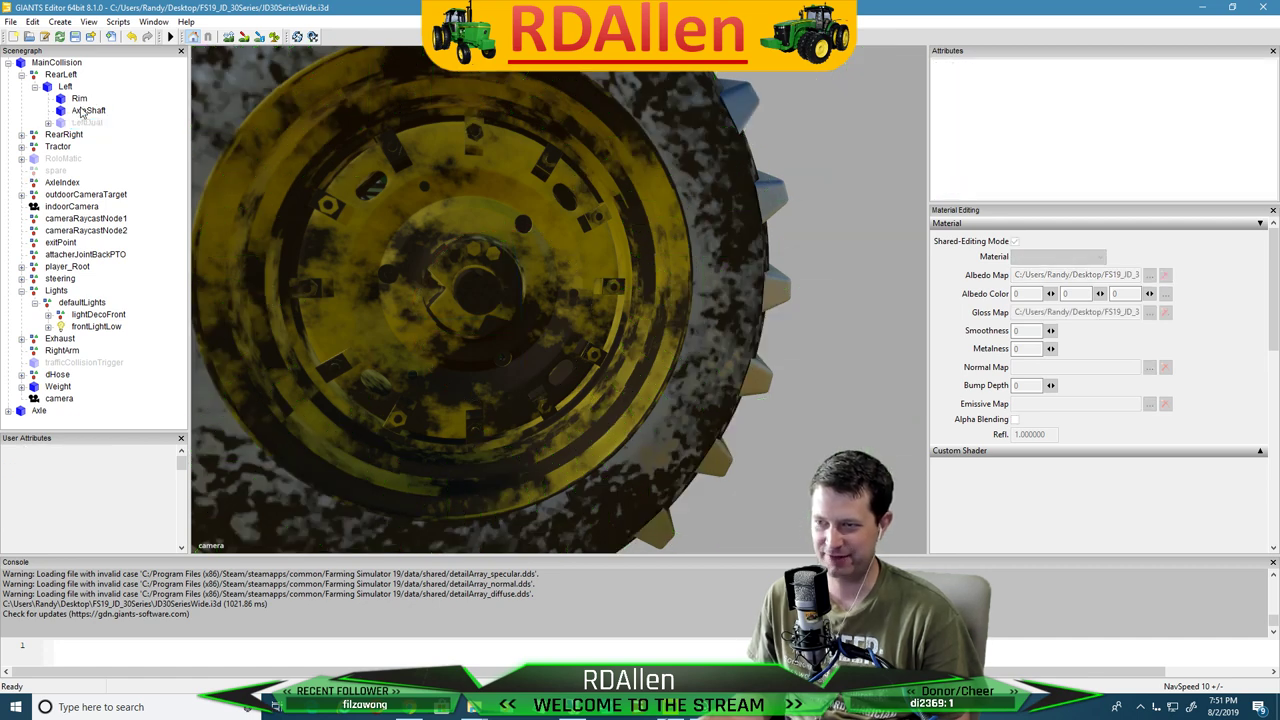
left_click(79, 98)
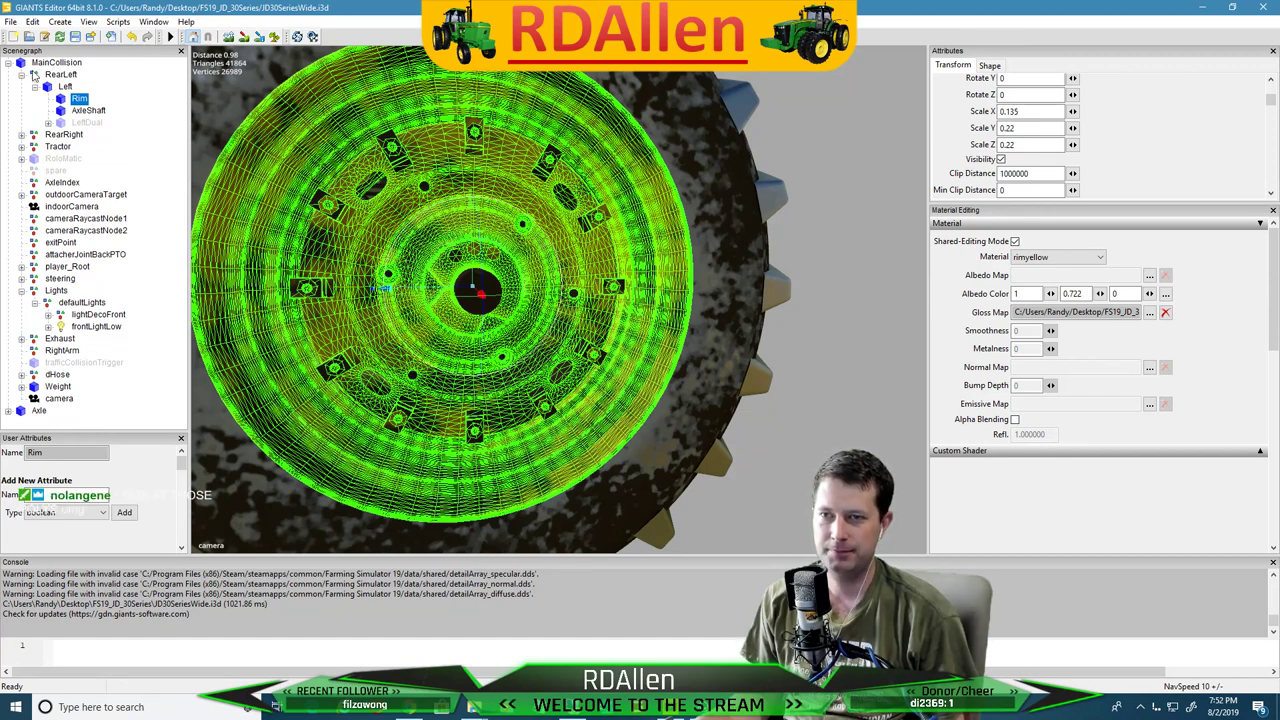
left_click(82, 122)
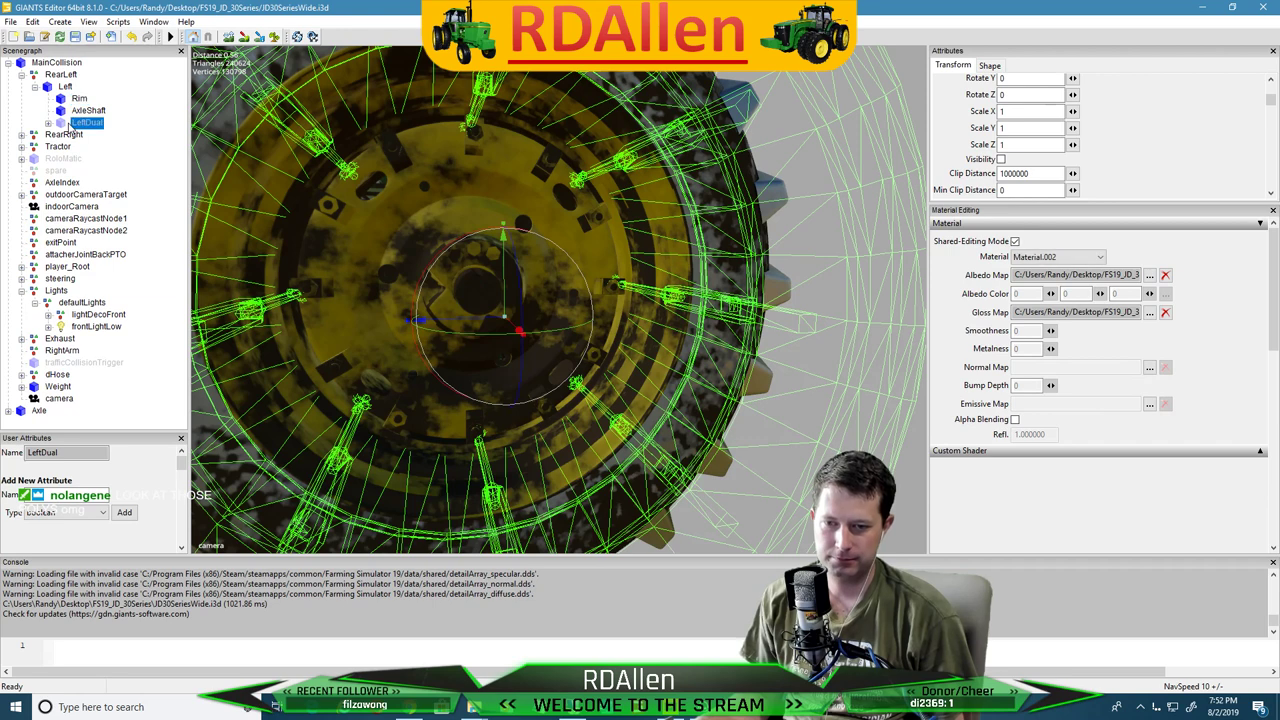
left_click(72, 99)
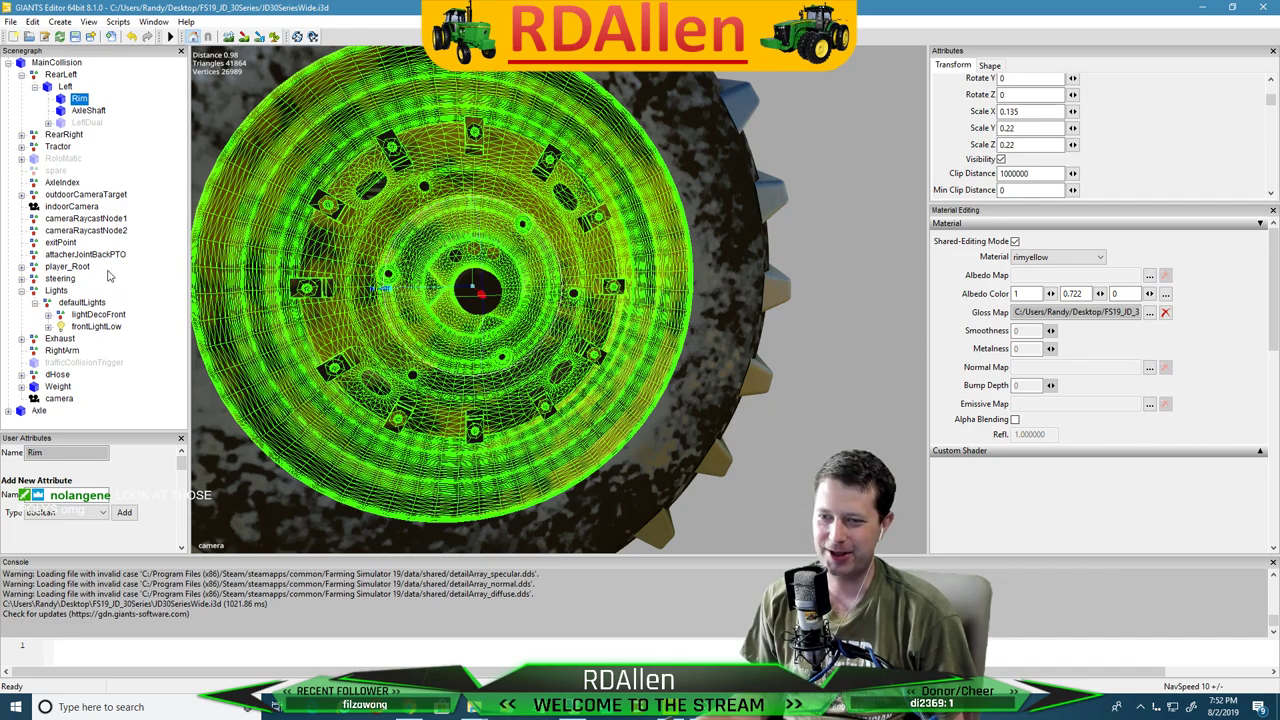
Move to the left front wheel and select its FrontRim object under Axle, LeftHub, Wheel and TriRibLeft
left_click_drag(919, 260, 649, 260, "alt")
scroll(650, 264, "up", 5)
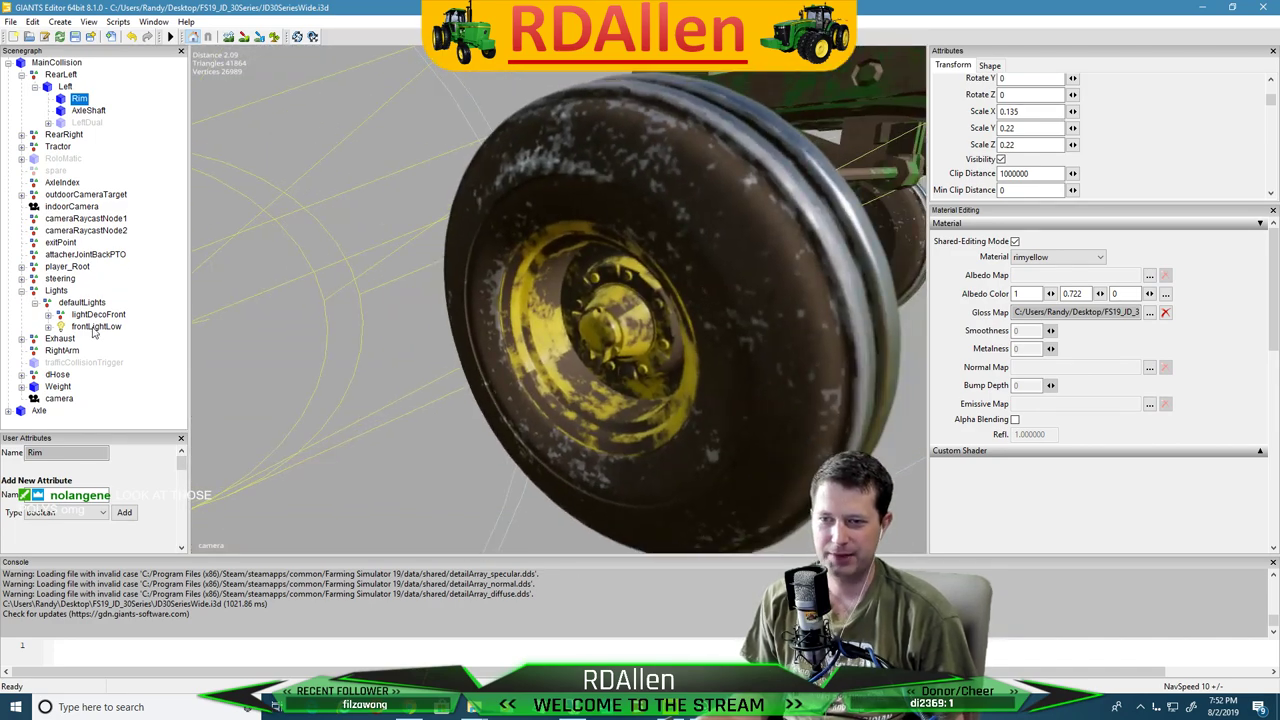
left_click(18, 414)
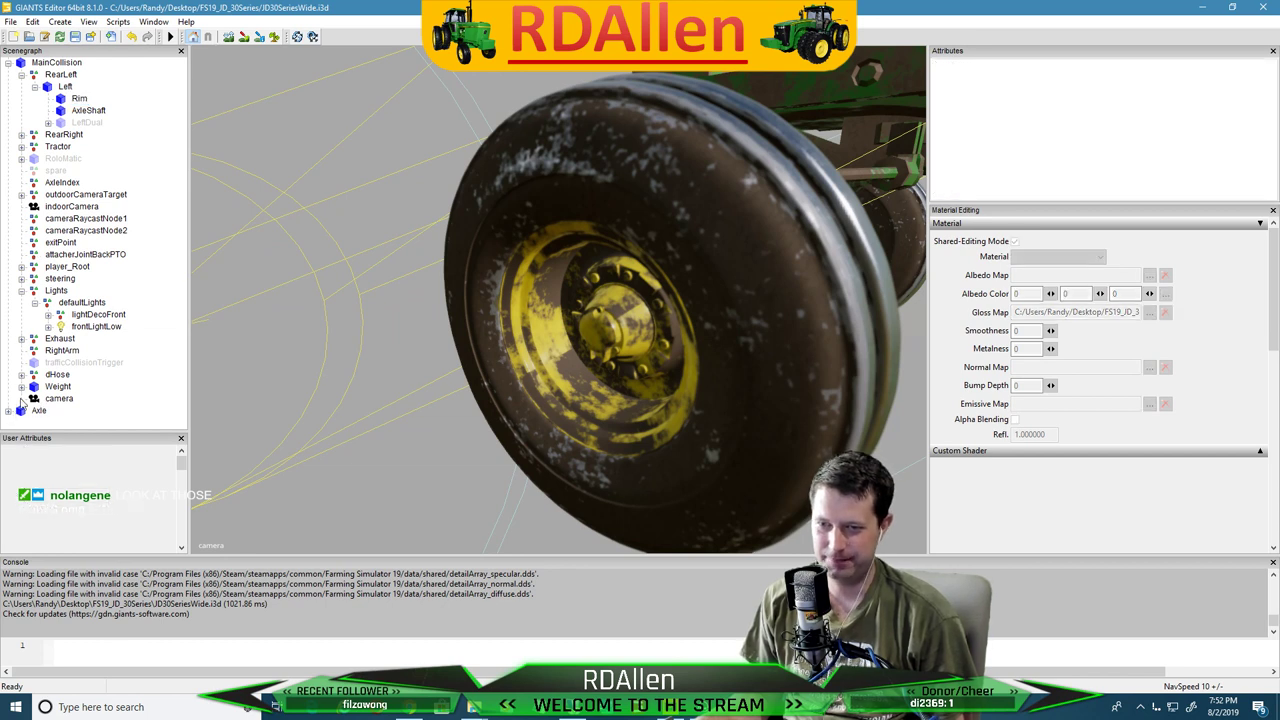
left_click(9, 411)
left_click(50, 375)
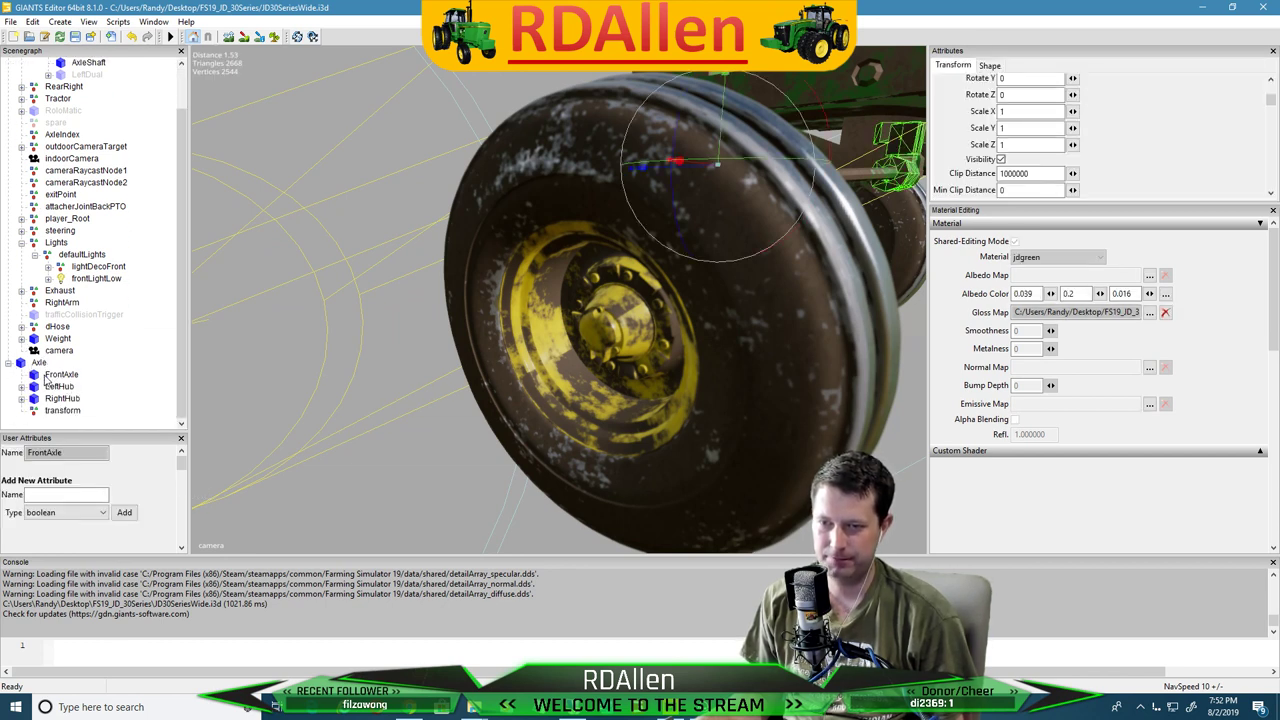
left_click(21, 386)
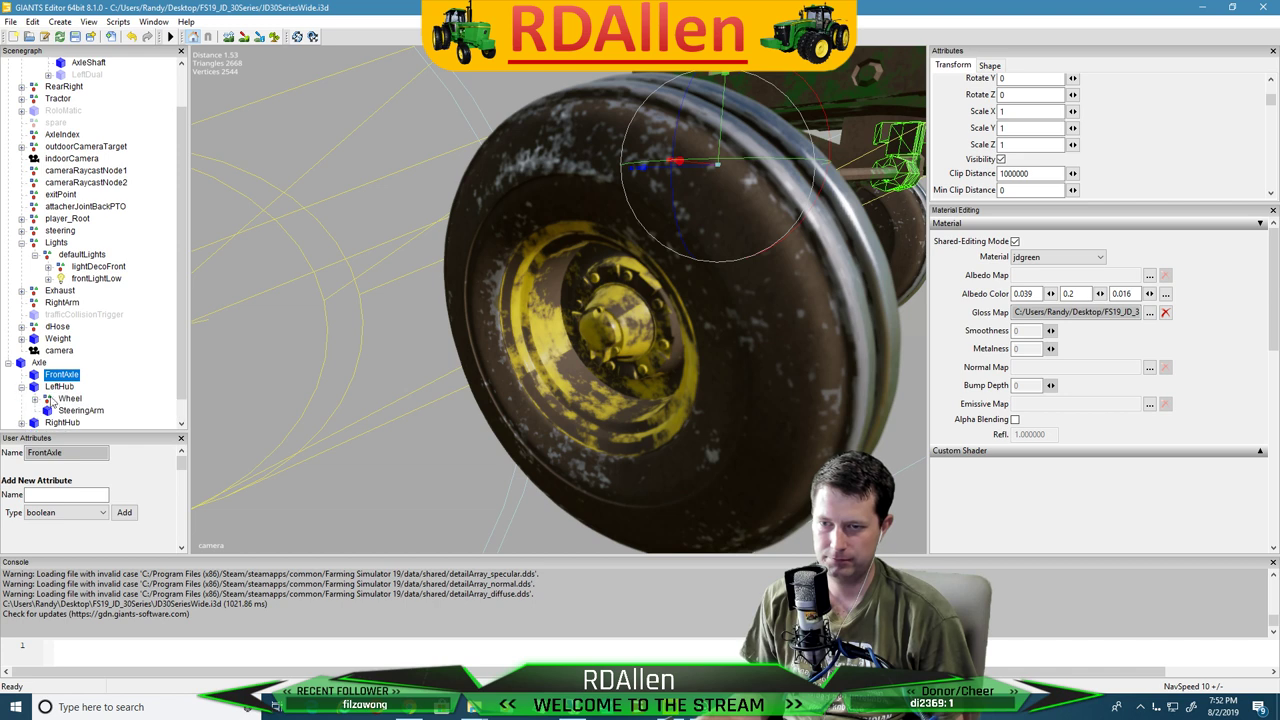
left_click(34, 403)
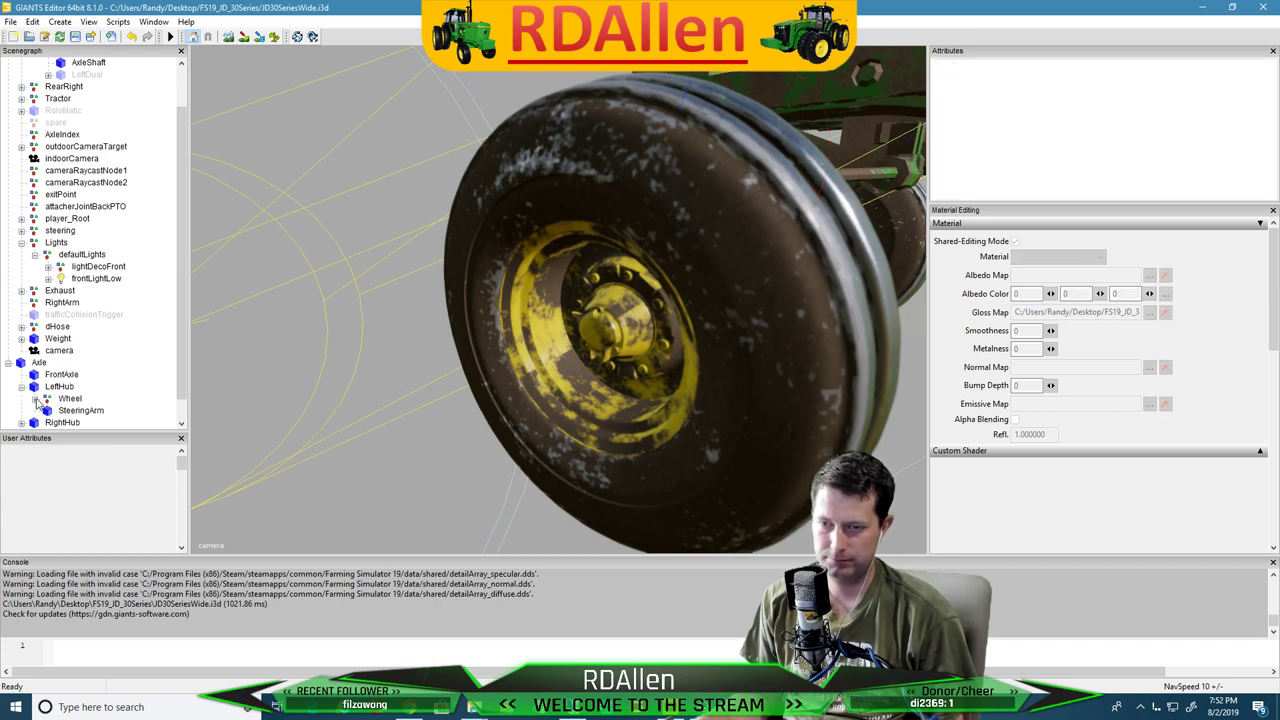
left_click(36, 398)
scroll(55, 395, "down", 1)
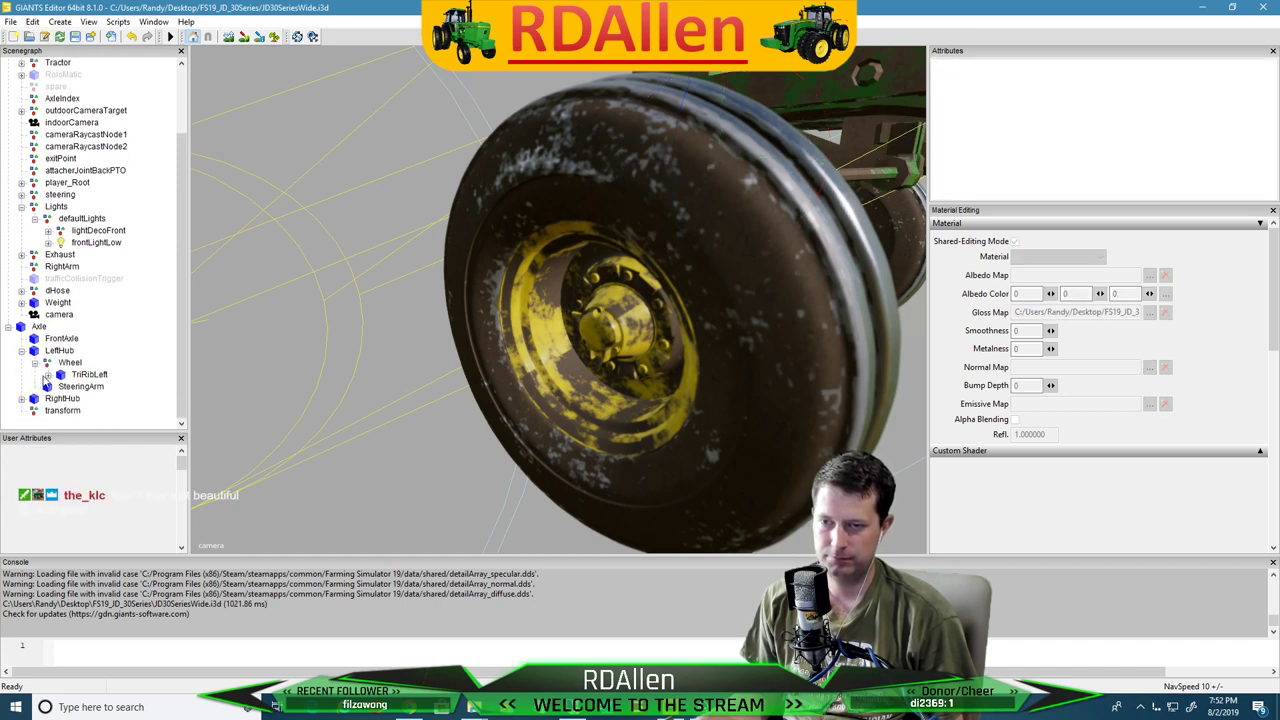
left_click(48, 375)
left_click(92, 388)
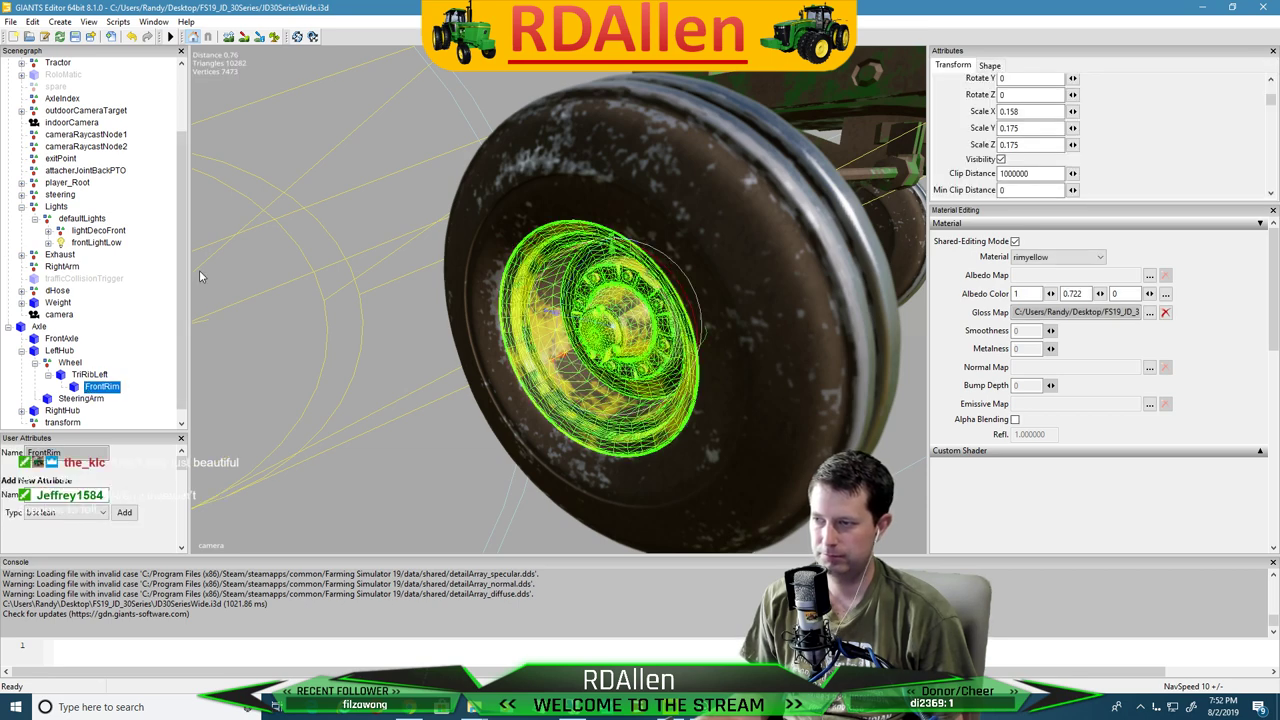
Examine the wireframe of the front rim and the complete left front Wheel group close up
scroll(418, 257, "up", 3)
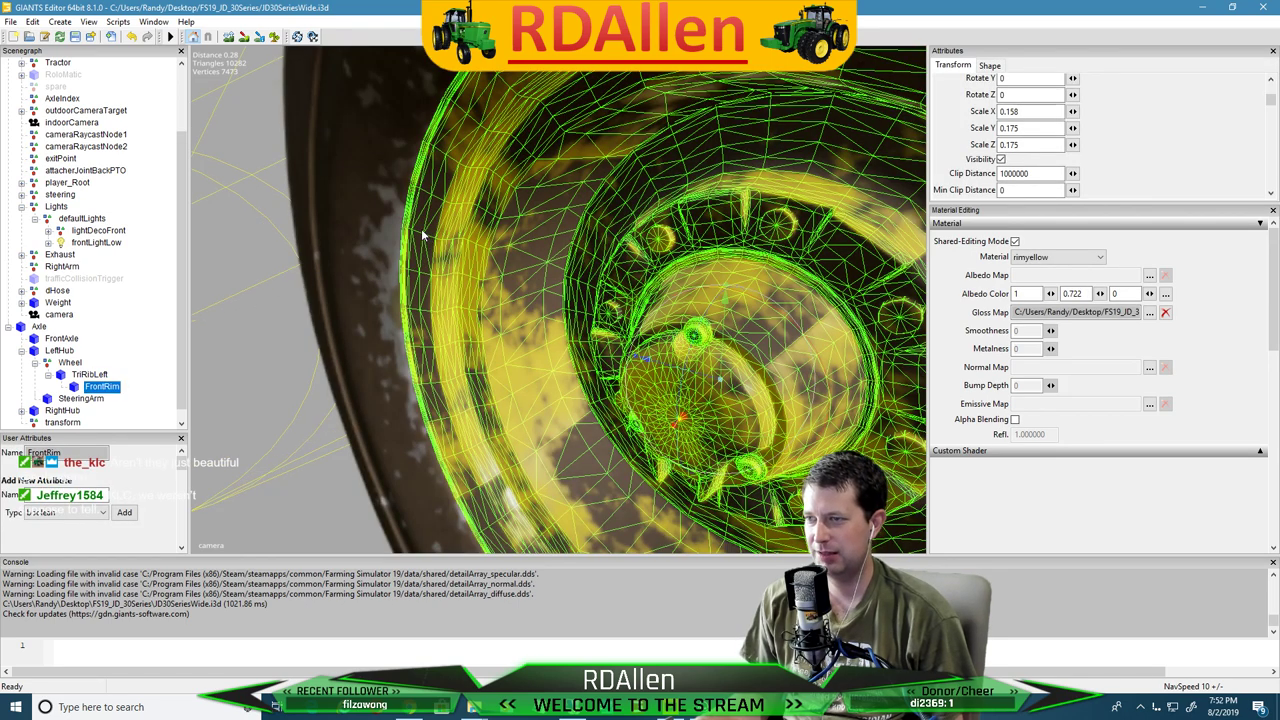
scroll(421, 228, "down", 3)
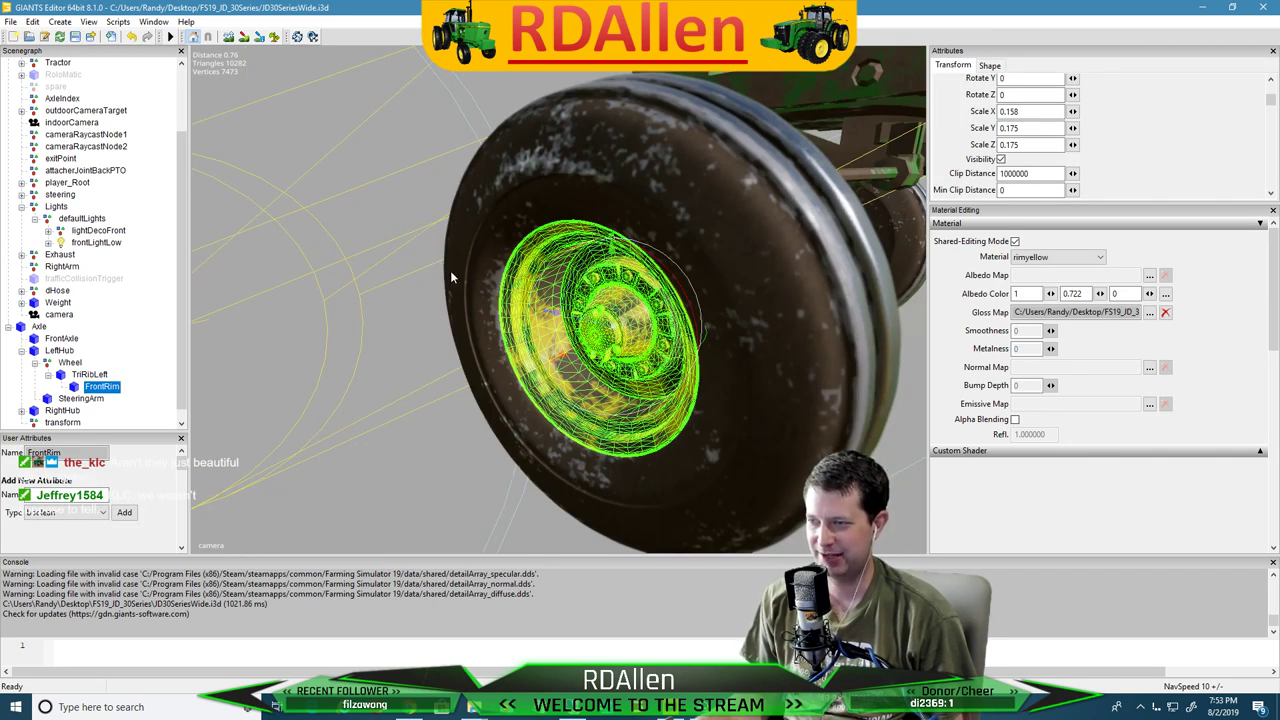
scroll(484, 296, "up", 3)
scroll(483, 295, "down", 3)
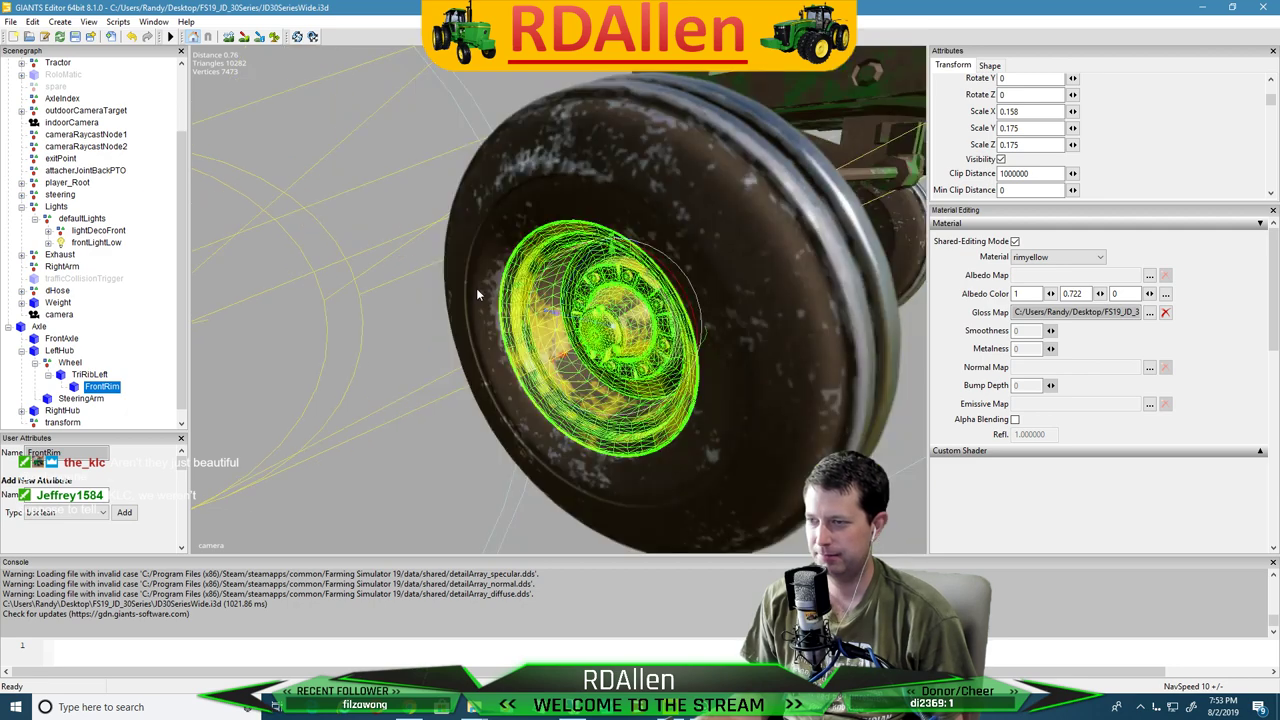
left_click(69, 363)
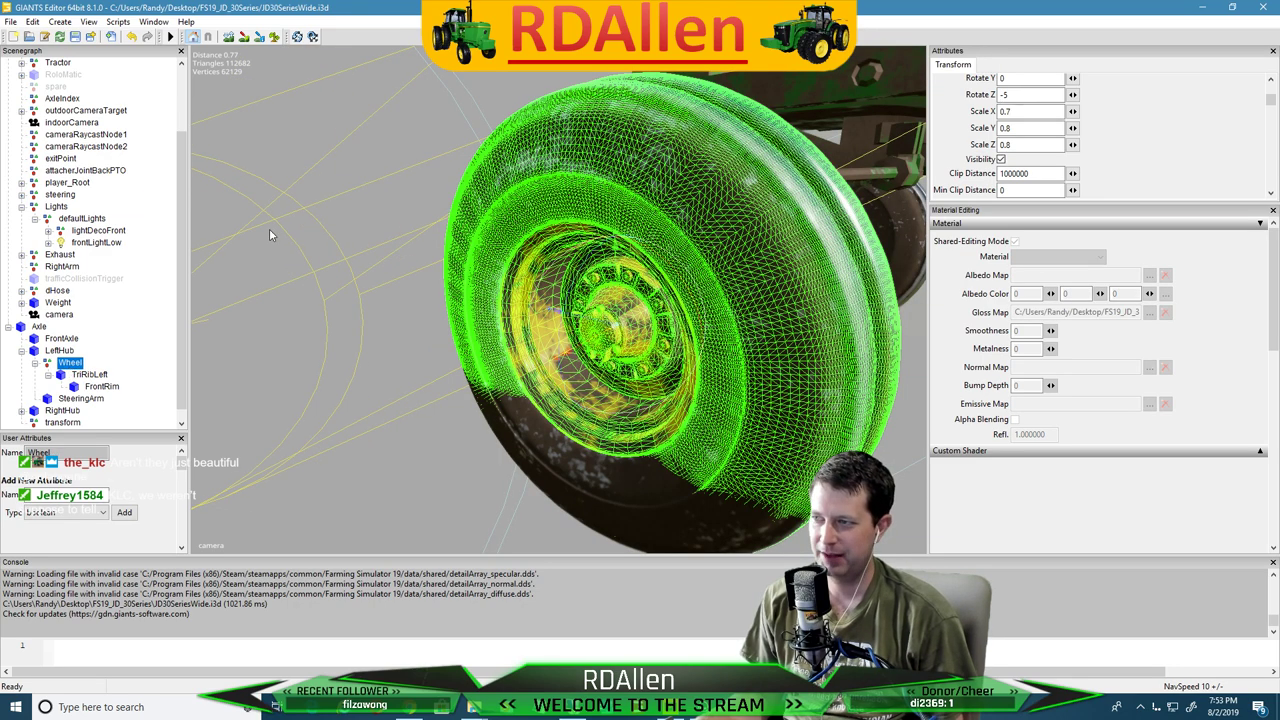
scroll(310, 217, "down", 3)
scroll(310, 216, "up", 4)
scroll(311, 213, "up", 2)
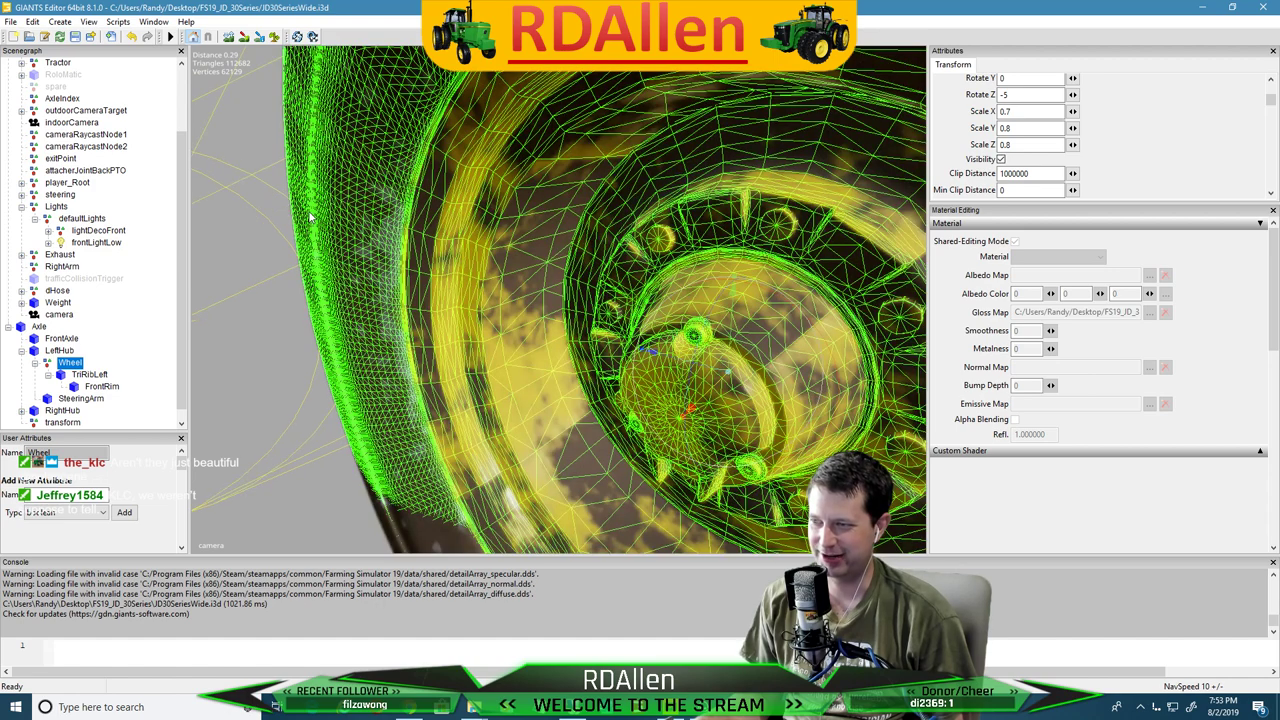
scroll(310, 214, "down", 5)
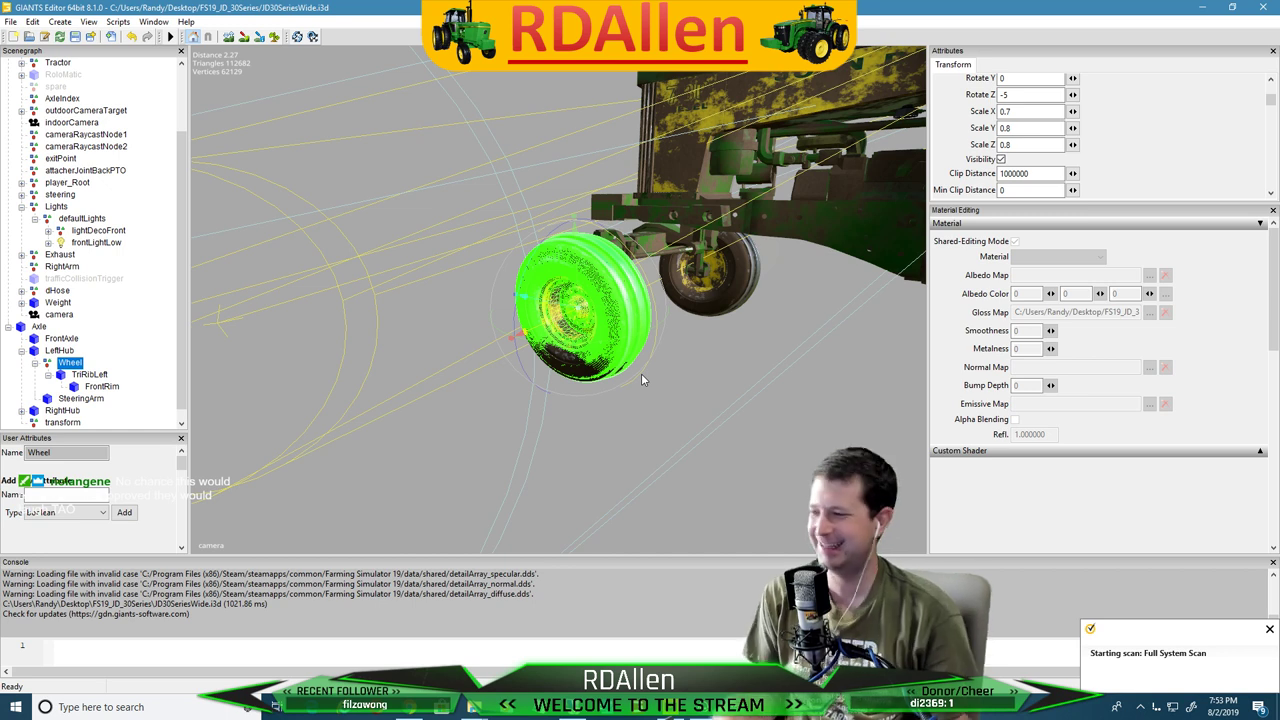
Select the left rear Rim, AxleShaft and complete Left wheel in turn to compare their meshes
scroll(110, 224, "up", 3)
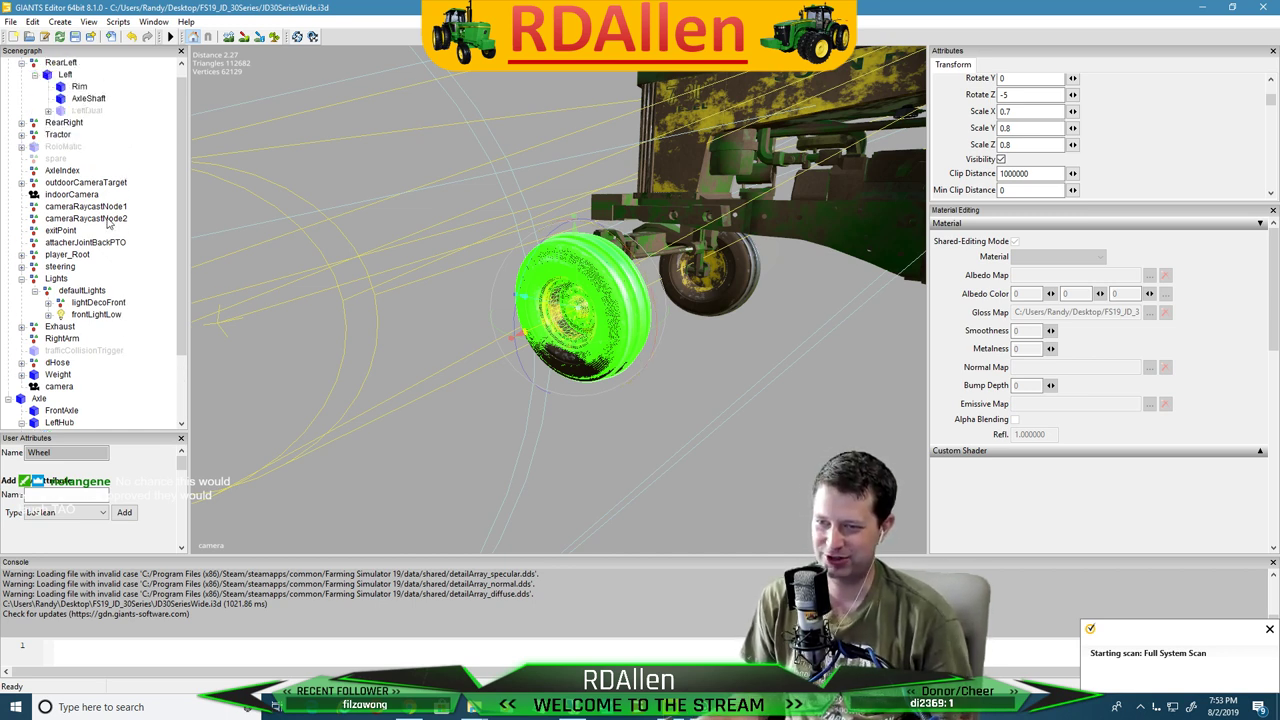
scroll(110, 224, "up", 1)
left_click(78, 99)
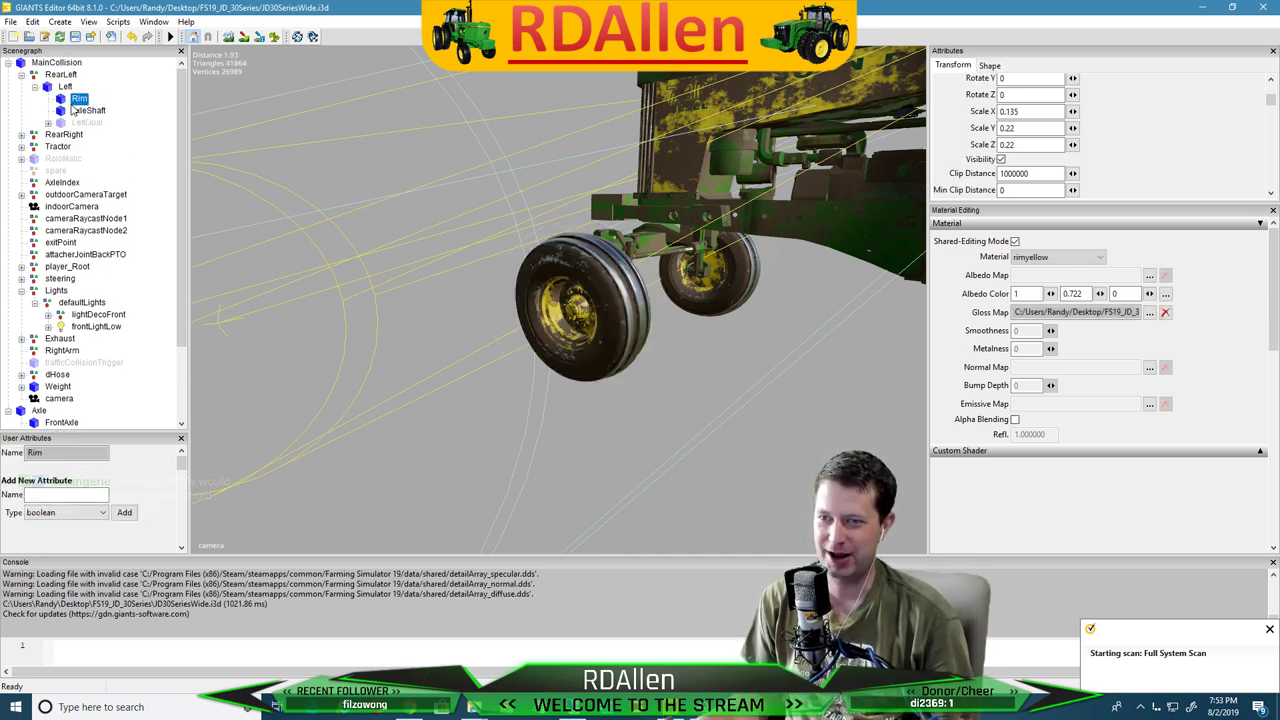
left_click(82, 111)
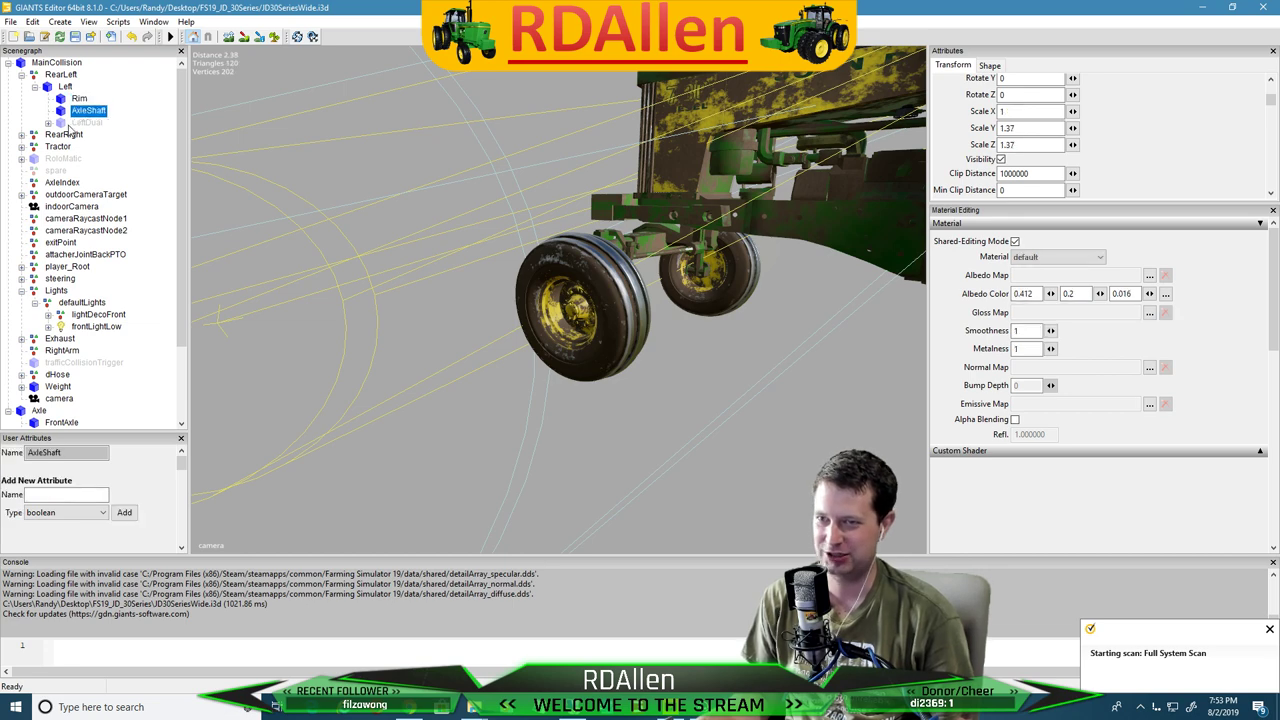
left_click(62, 99)
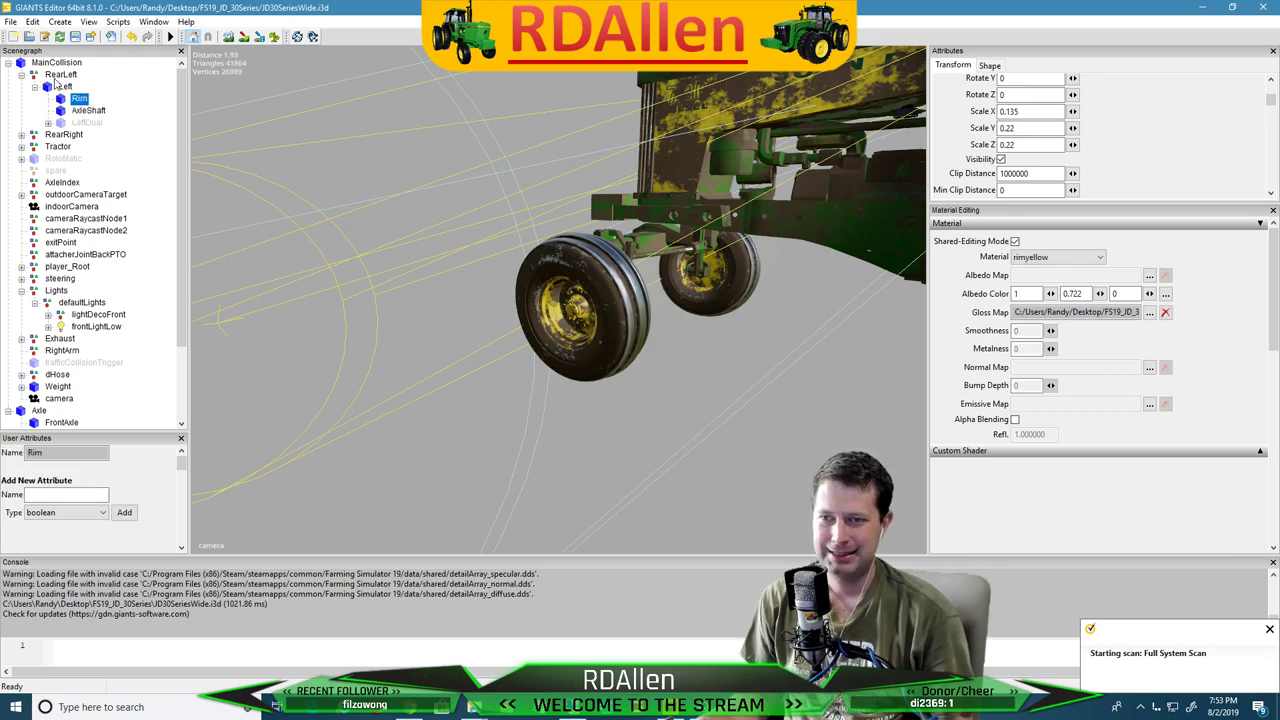
left_click(62, 88)
left_click_drag(436, 328, 639, 290, "alt")
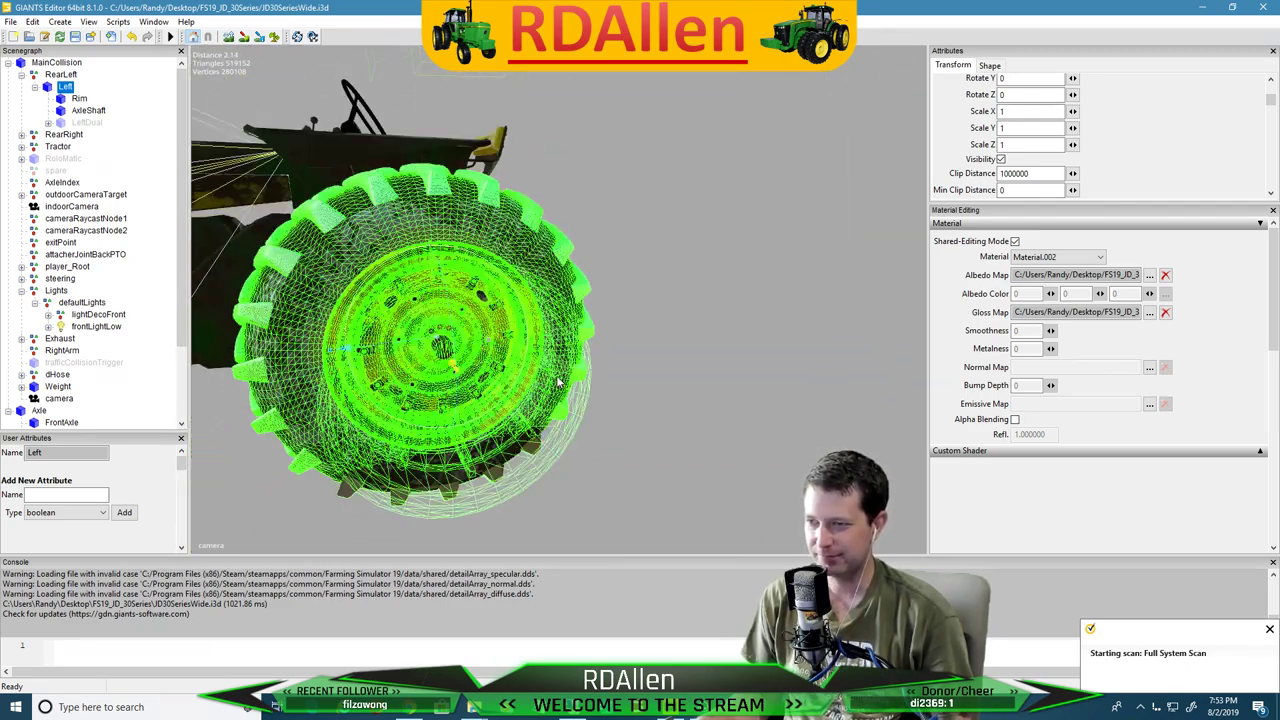
middle_click_drag(646, 291, 590, 269)
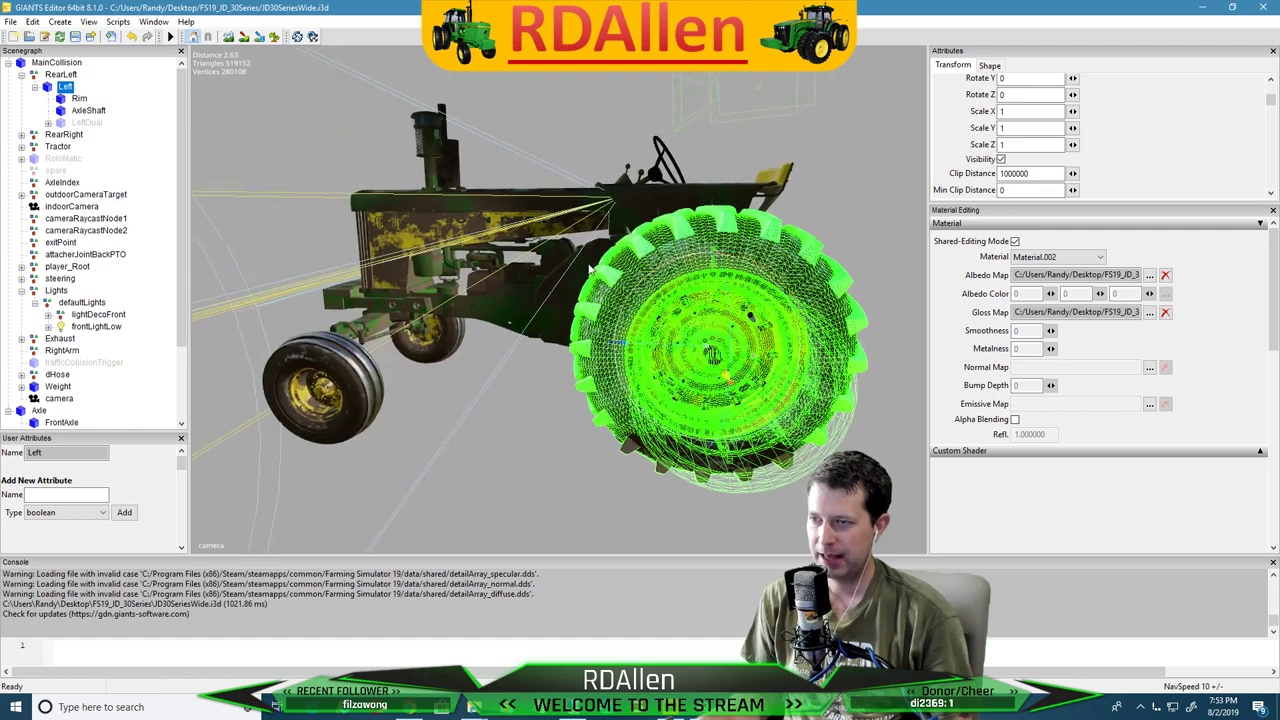
Expand the Tractor group and examine the air cleaner and exhaust stack wireframes, checking the Blackparts object too
left_click(22, 147)
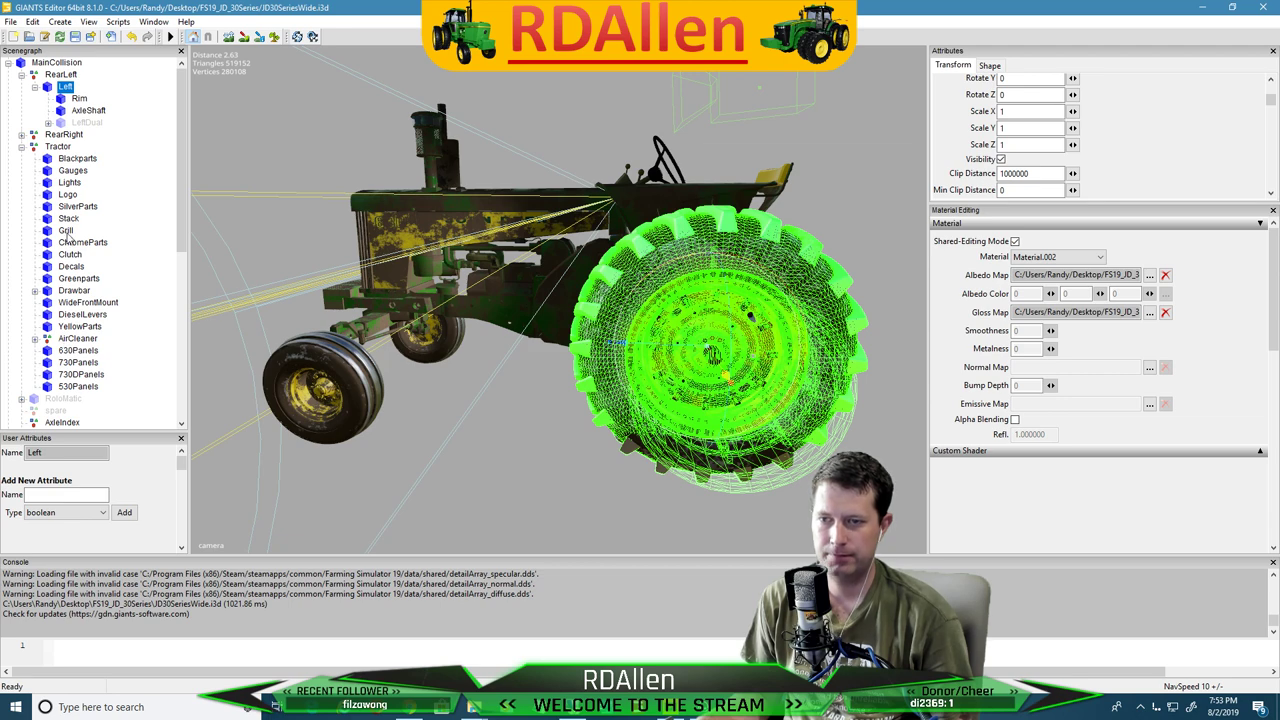
left_click(57, 146)
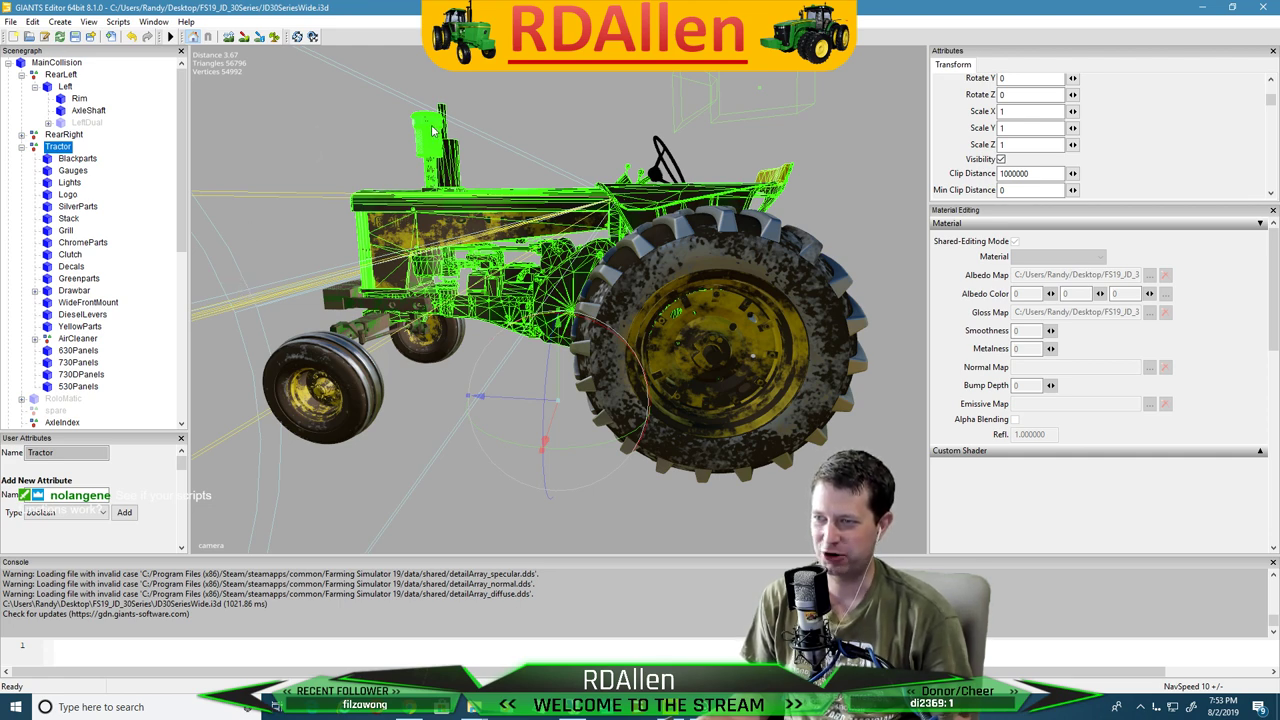
scroll(432, 130, "up", 6)
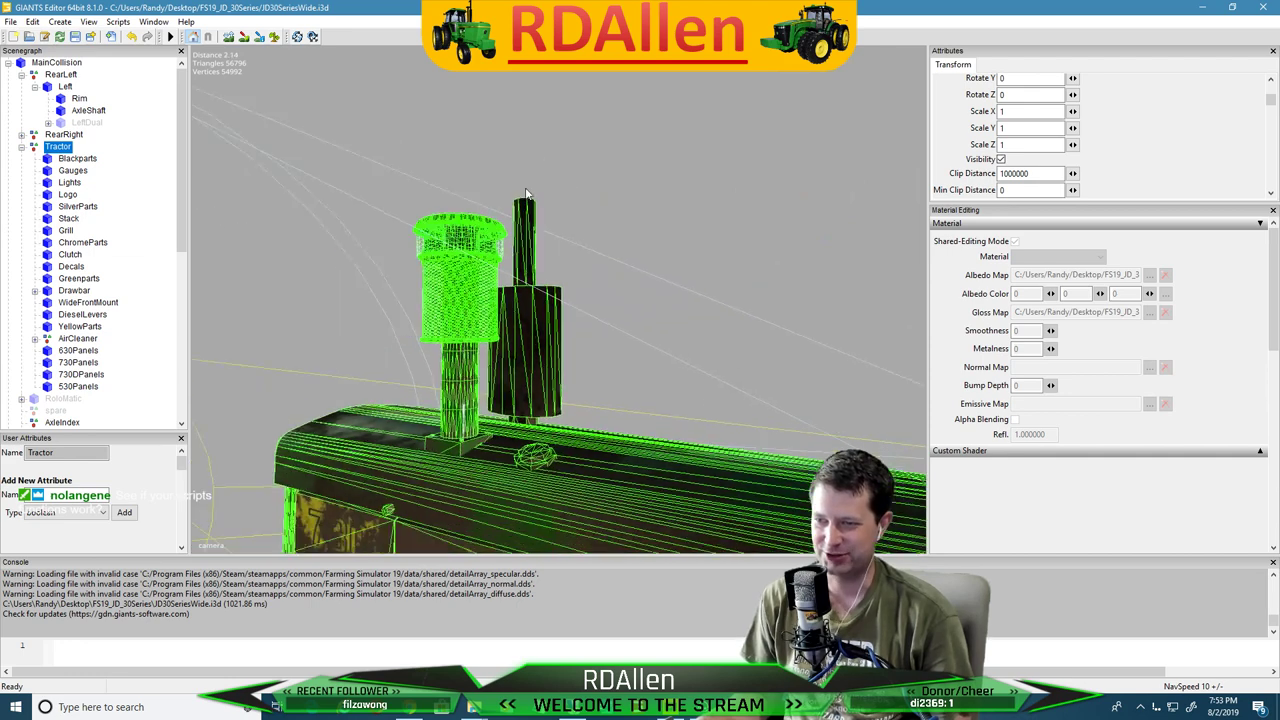
scroll(520, 192, "up", 3)
scroll(511, 192, "down", 2)
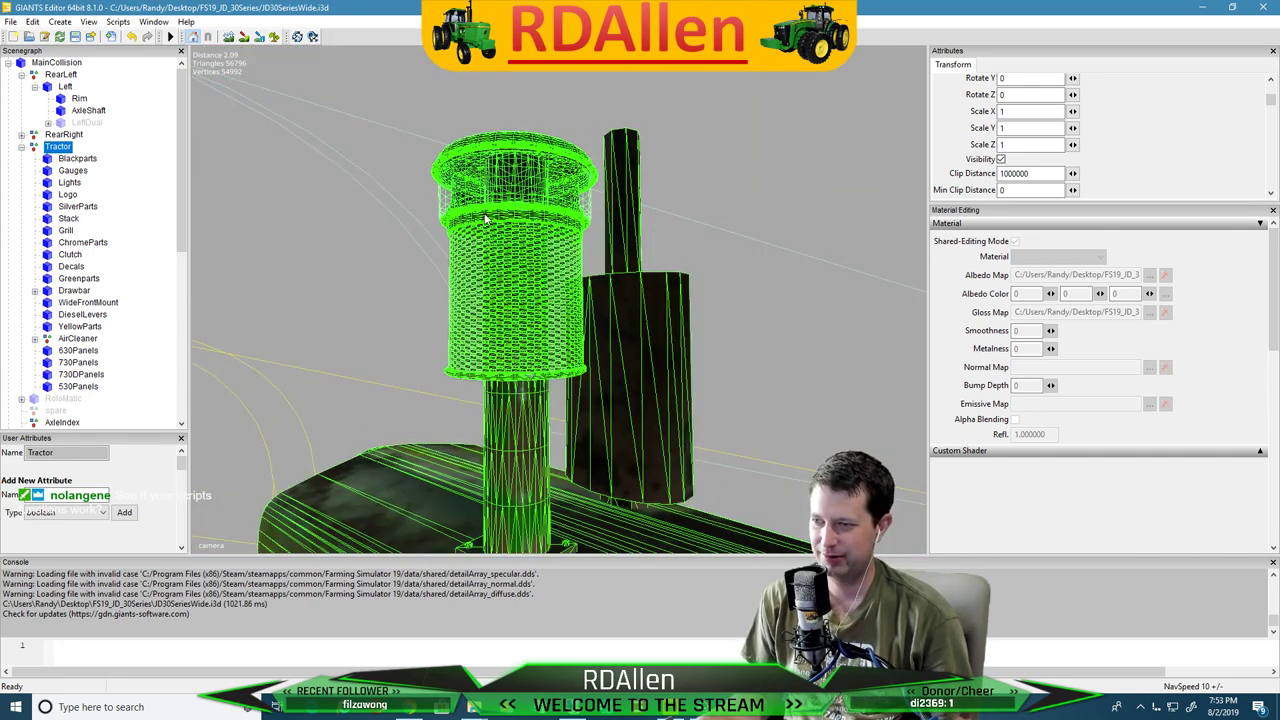
left_click(77, 159)
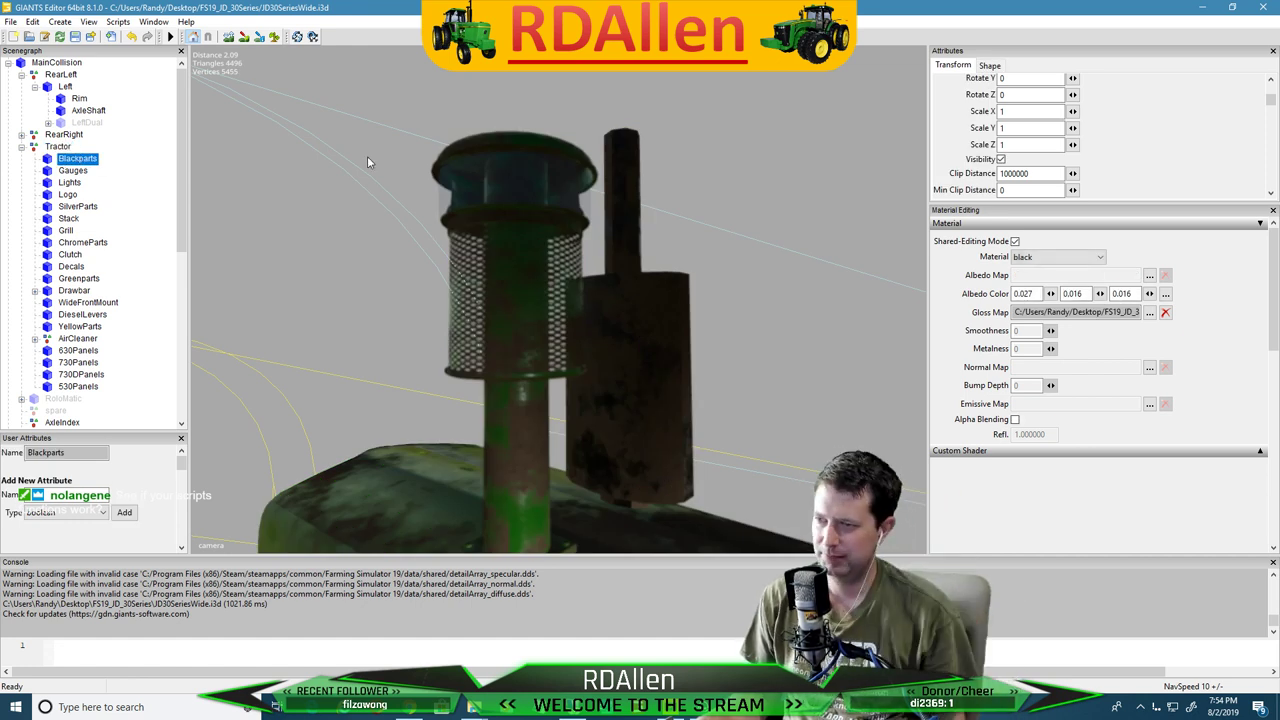
left_click(55, 147)
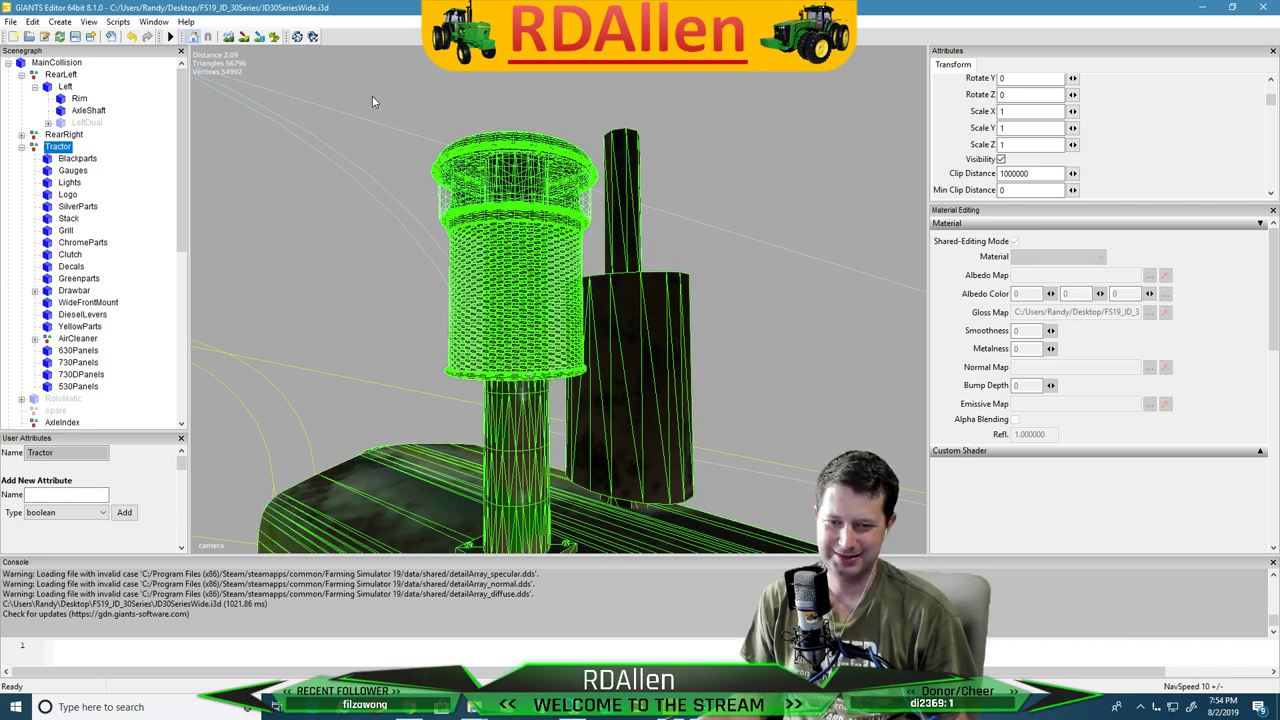
scroll(340, 102, "down", 10)
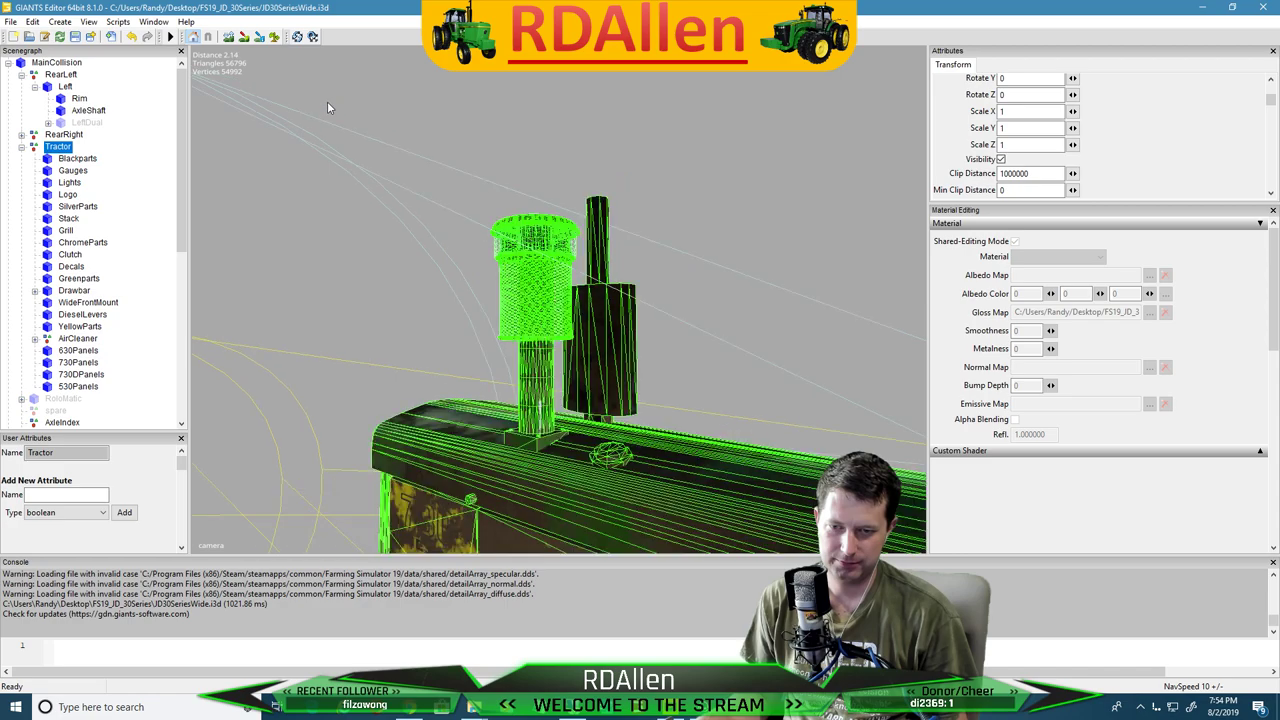
Examine the Tractor group's body and engine wireframe from several angles around the model
left_click_drag(410, 190, 441, 242, "alt")
scroll(441, 242, "up", 6)
middle_click_drag(441, 242, 614, 256)
scroll(594, 253, "up", 2)
scroll(594, 253, "down", 5)
left_click_drag(594, 253, 577, 337, "alt")
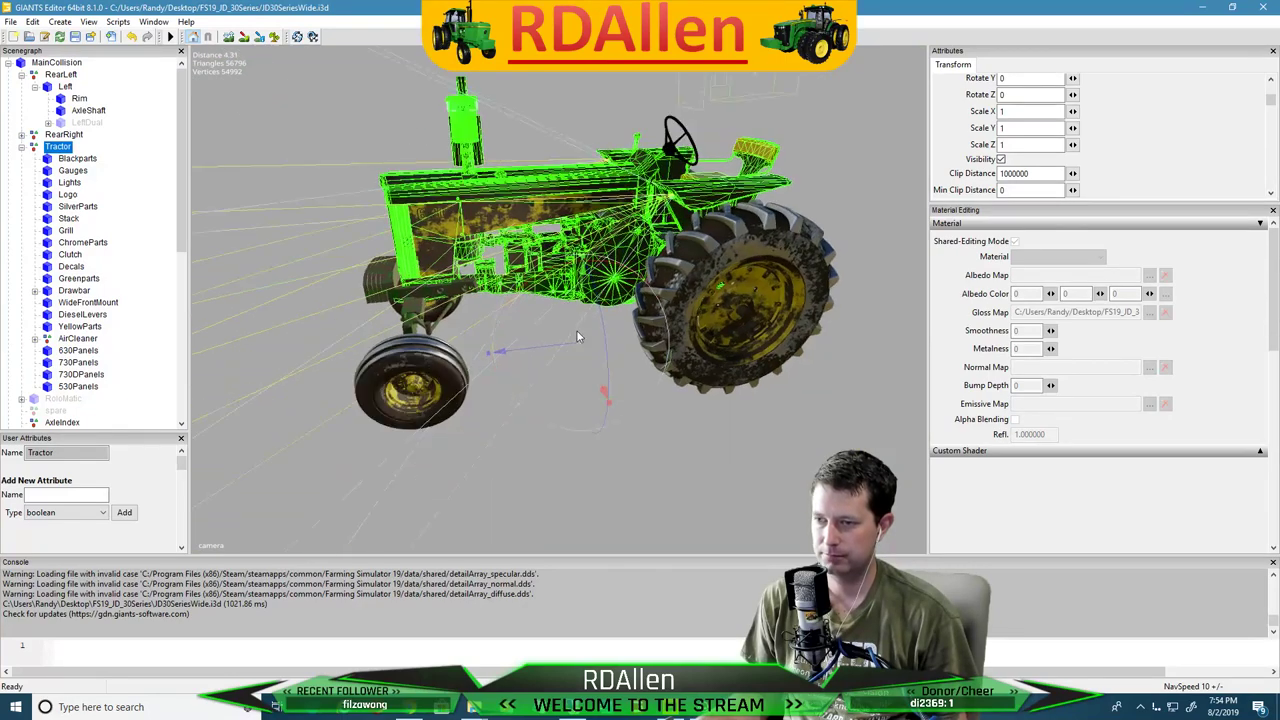
middle_click_drag(577, 337, 571, 349, "alt")
scroll(571, 349, "up", 5)
left_click_drag(571, 349, 612, 200, "alt")
middle_click_drag(612, 200, 598, 208)
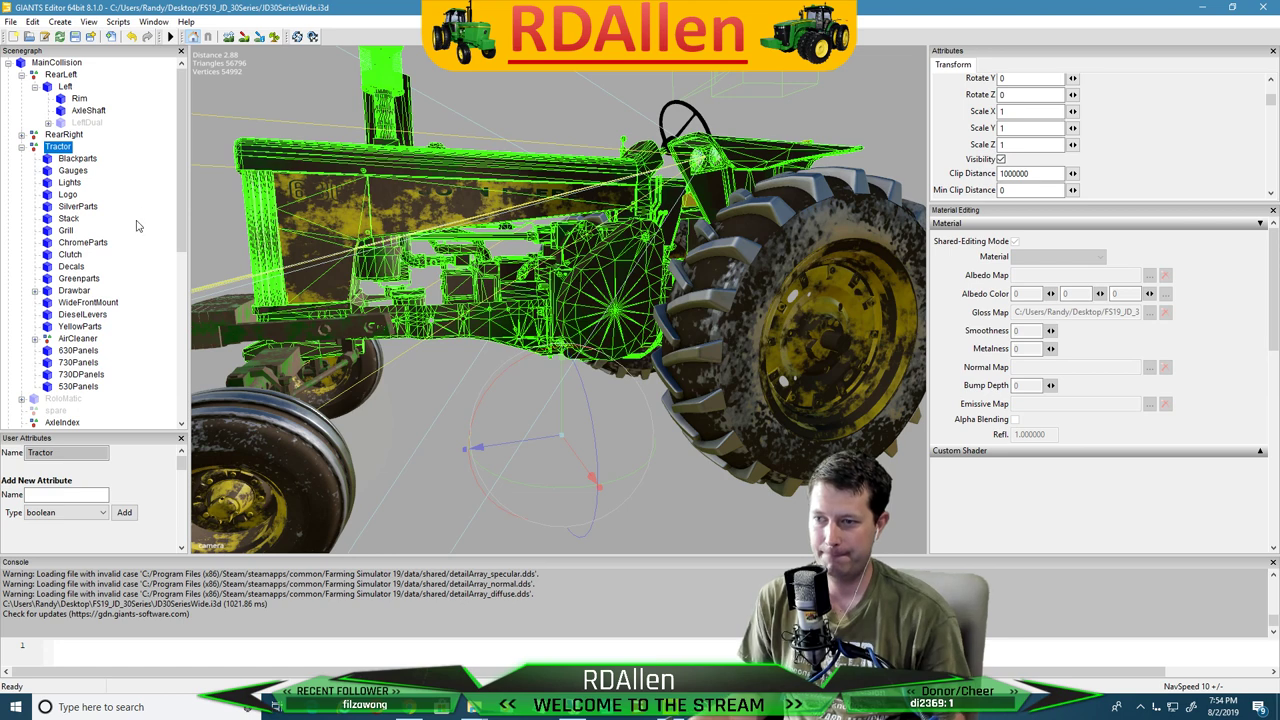
Find the LeftDual object under the left rear wheel and turn its visibility back on
scroll(55, 248, "down", 6)
scroll(55, 248, "down", 3)
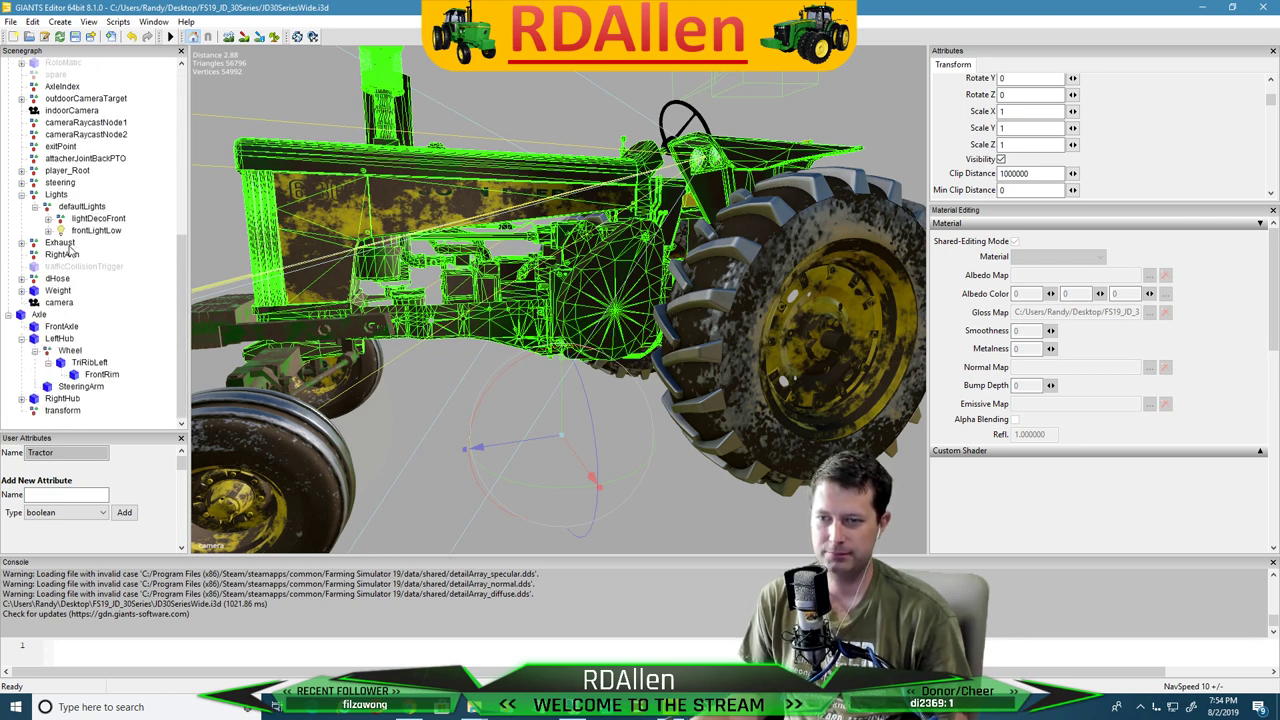
scroll(18, 250, "up", 8)
scroll(50, 130, "up", 1)
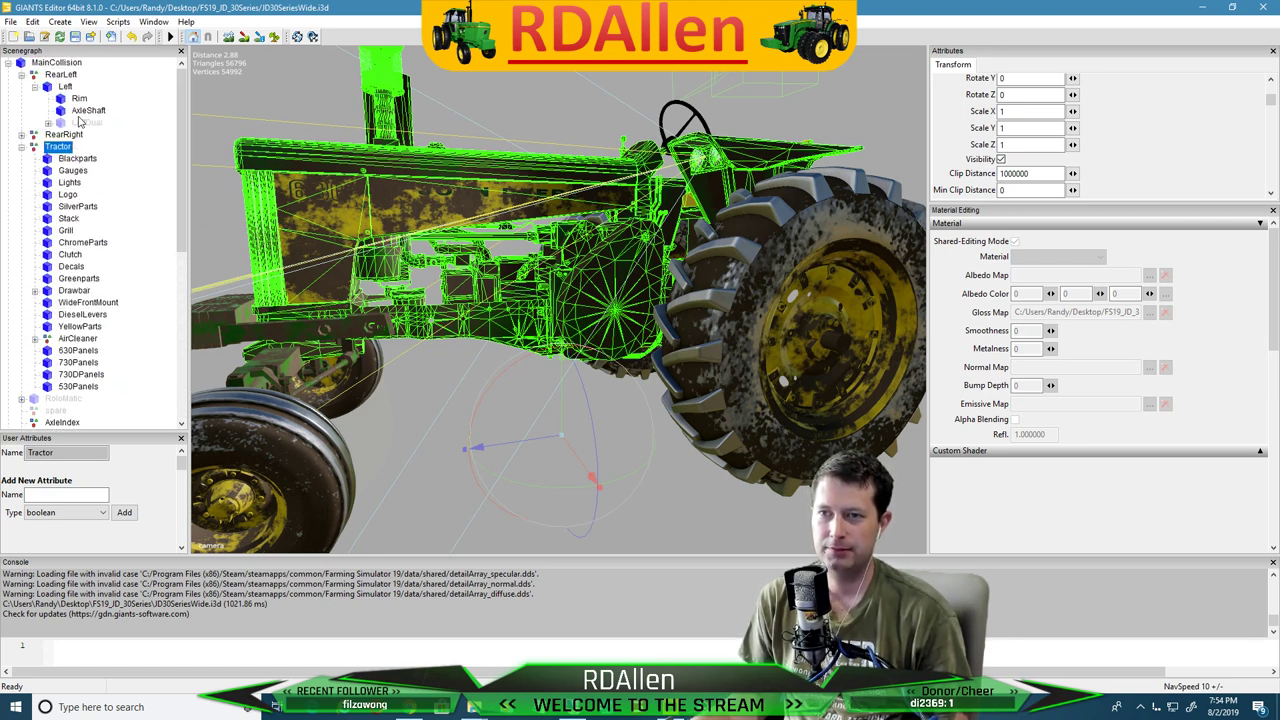
left_click(72, 99)
left_click(65, 87)
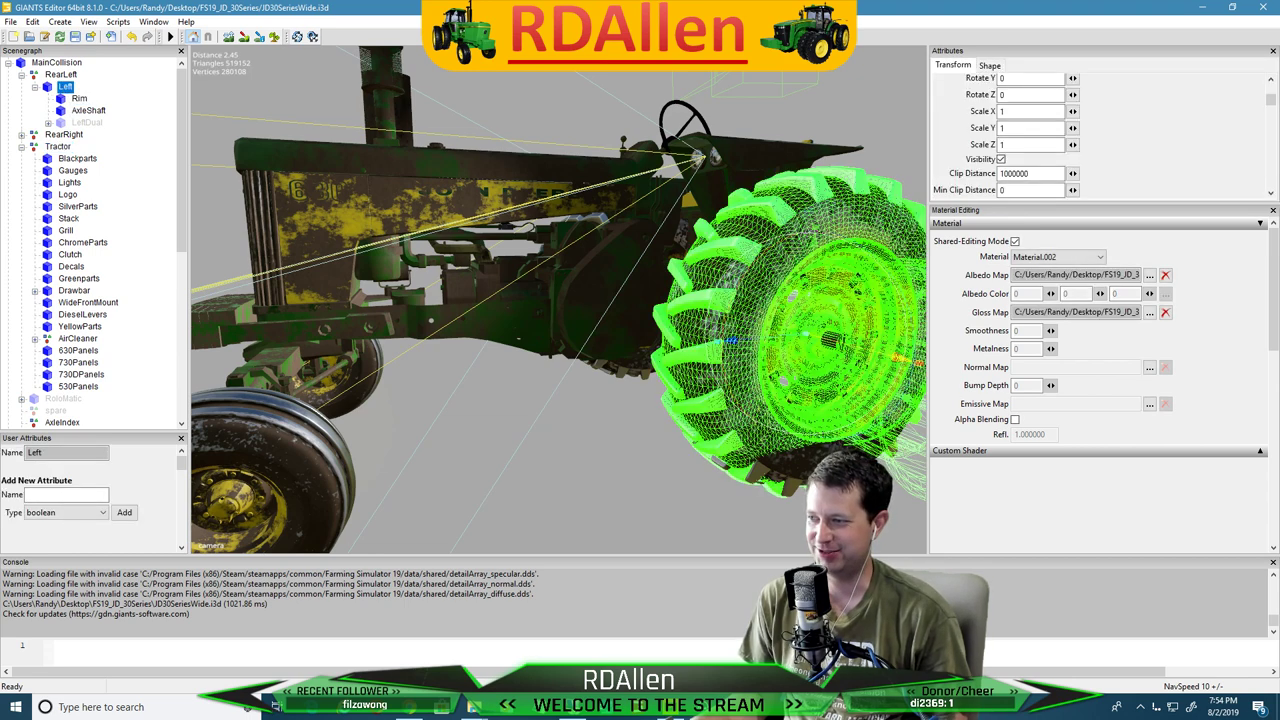
left_click(87, 122)
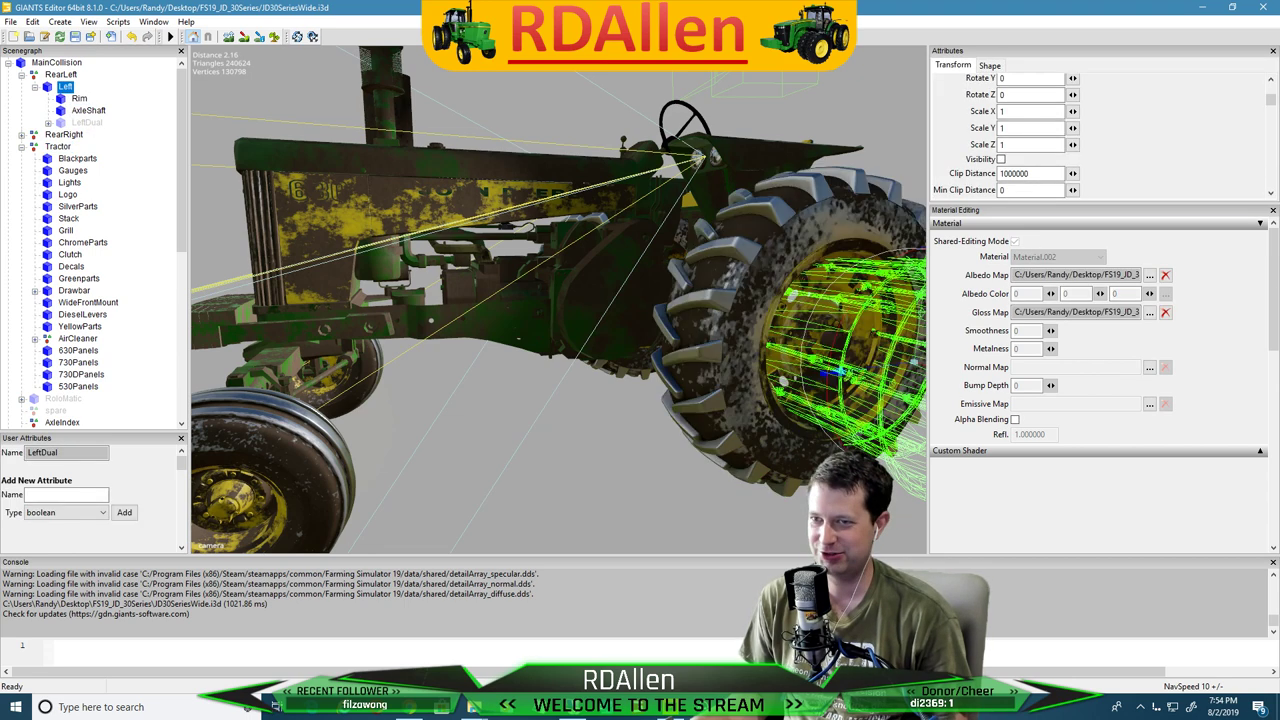
left_click(1001, 159)
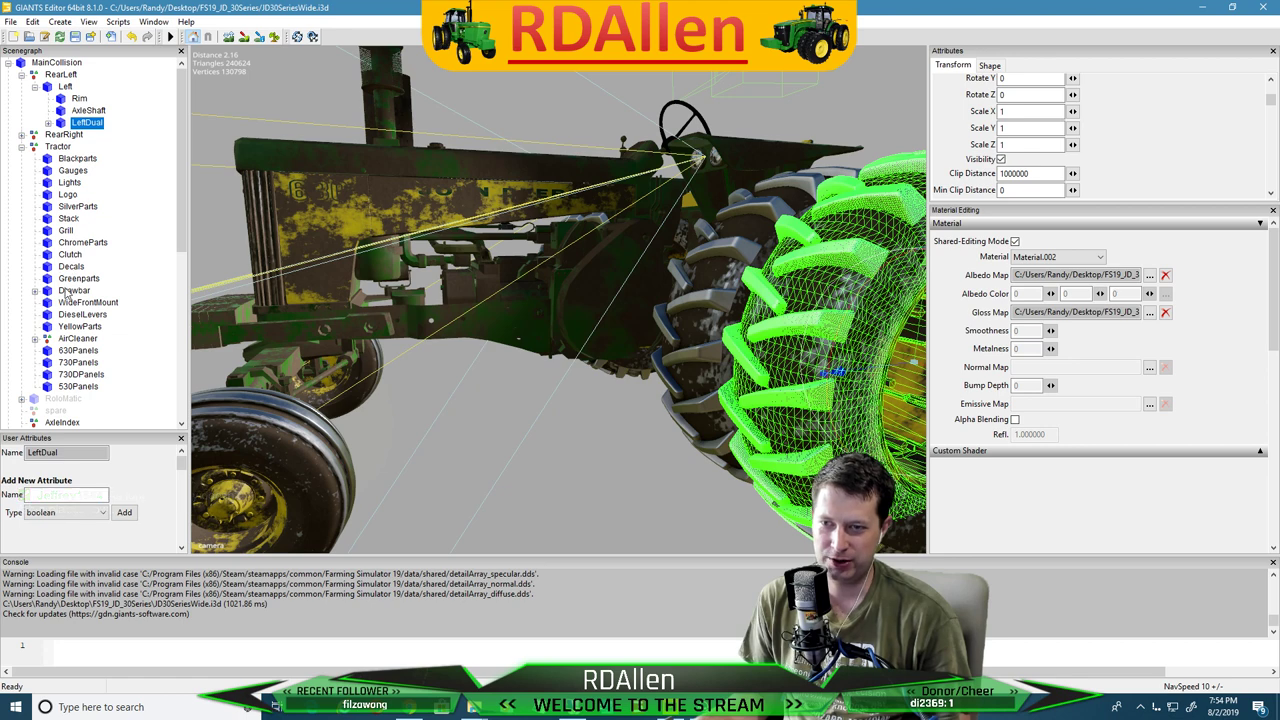
Select the AirCleaner object on the tractor and check the texture path of its gloss map
left_click(390, 78)
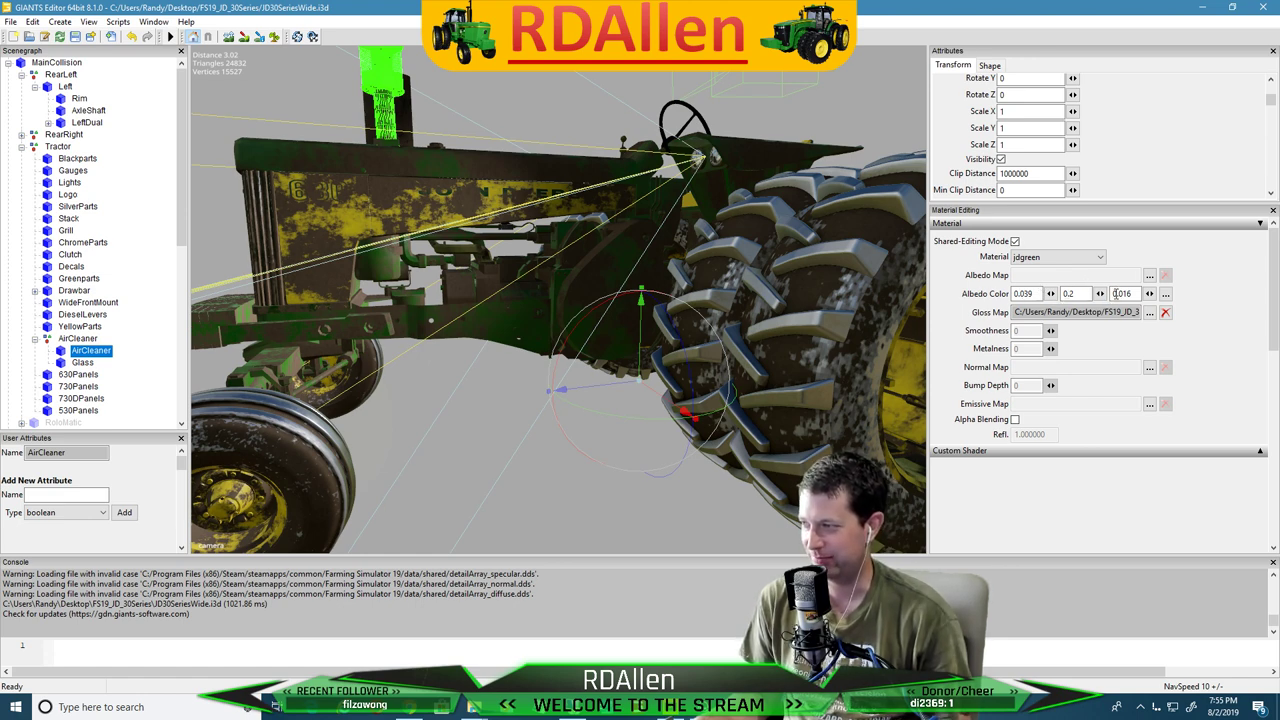
left_click_drag(1109, 311, 1253, 310)
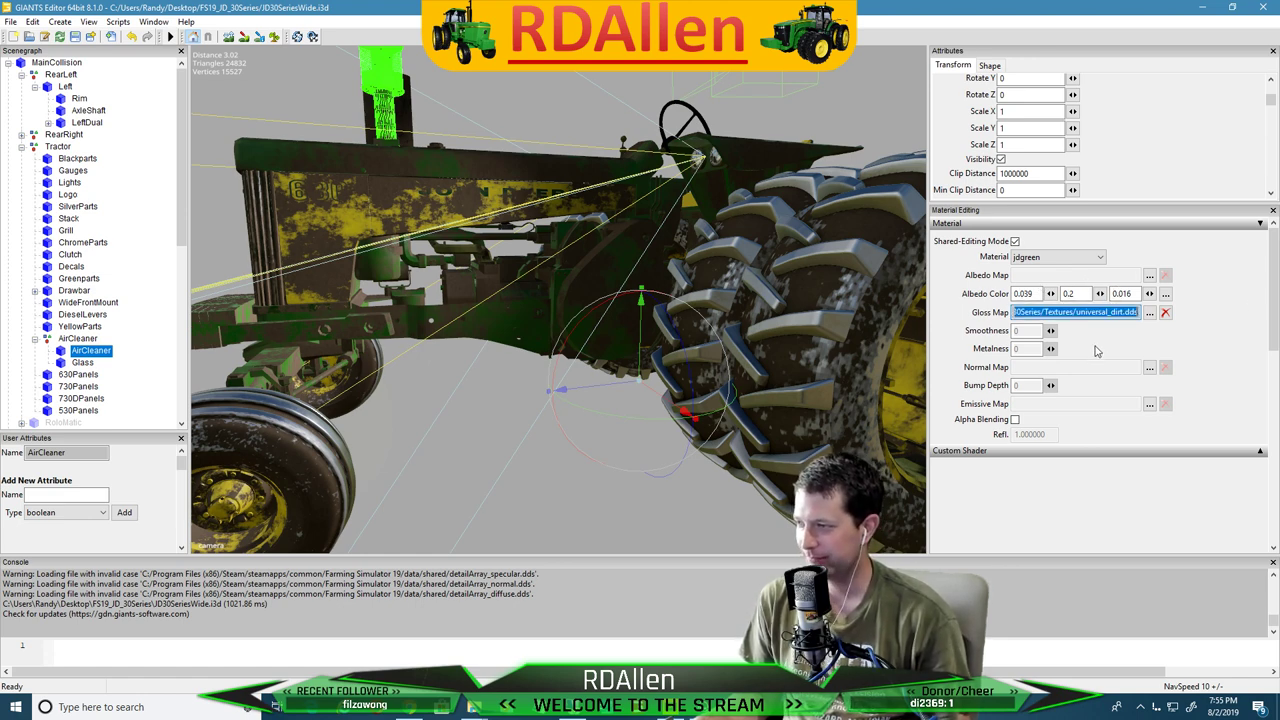
Check the AirCleaner material's custom shader values and examine the dirt texture on the 630 side panel and engine up close
scroll(1096, 350, "down", 3)
left_click(1063, 252)
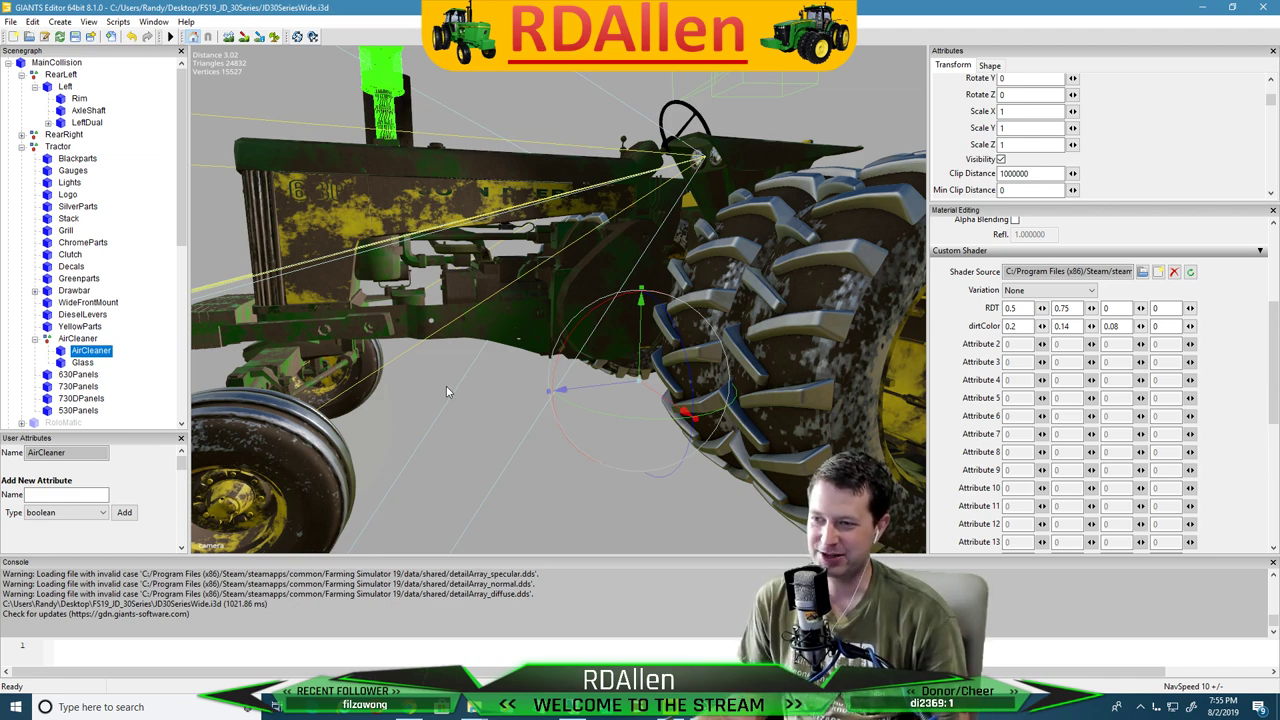
left_click_drag(446, 386, 396, 340, "alt")
right_click_drag(396, 340, 475, 360, "alt")
left_click_drag(475, 360, 453, 422, "alt")
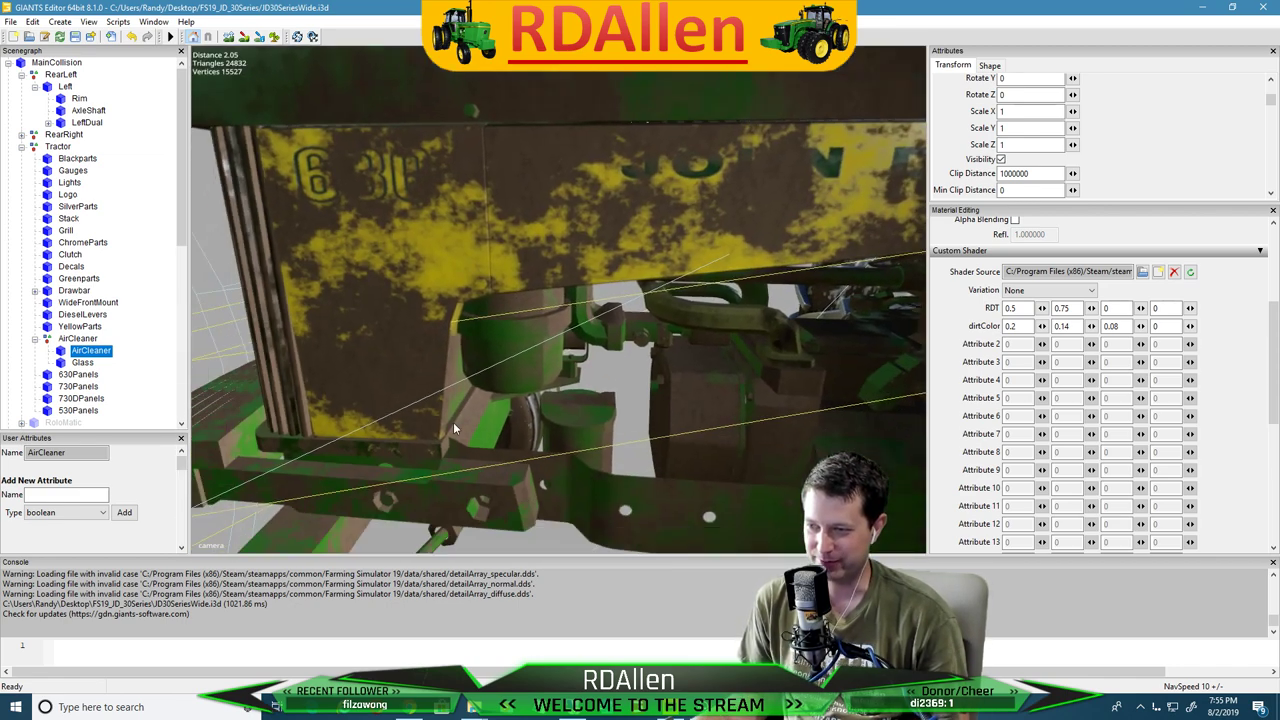
scroll(455, 432, "up", 2)
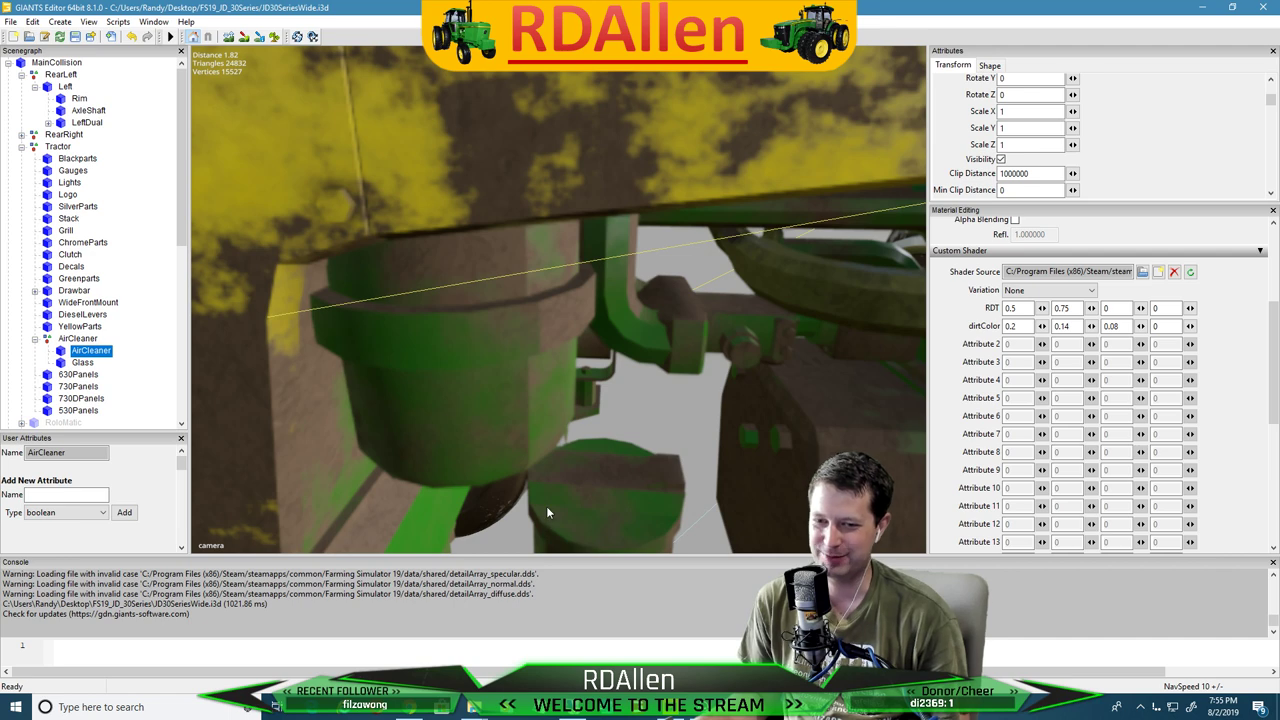
middle_click_drag(500, 345, 481, 297)
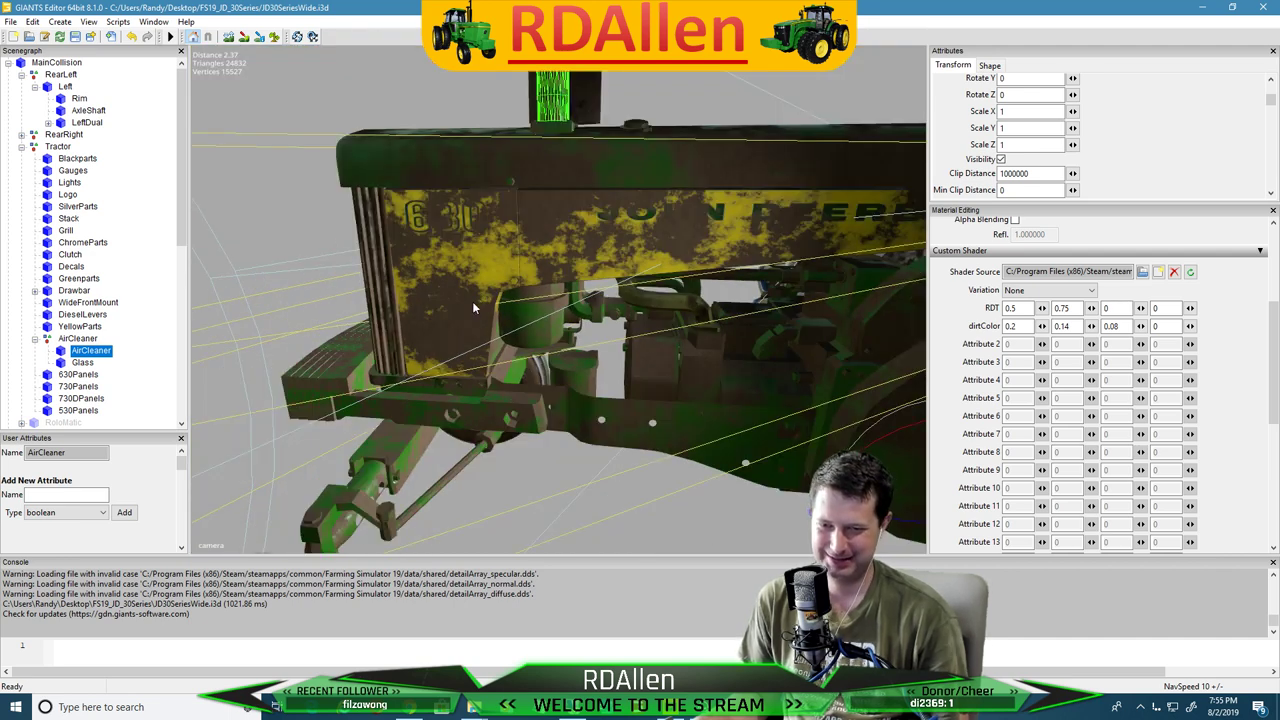
scroll(472, 305, "down", 5)
left_click_drag(472, 303, 563, 336, "alt")
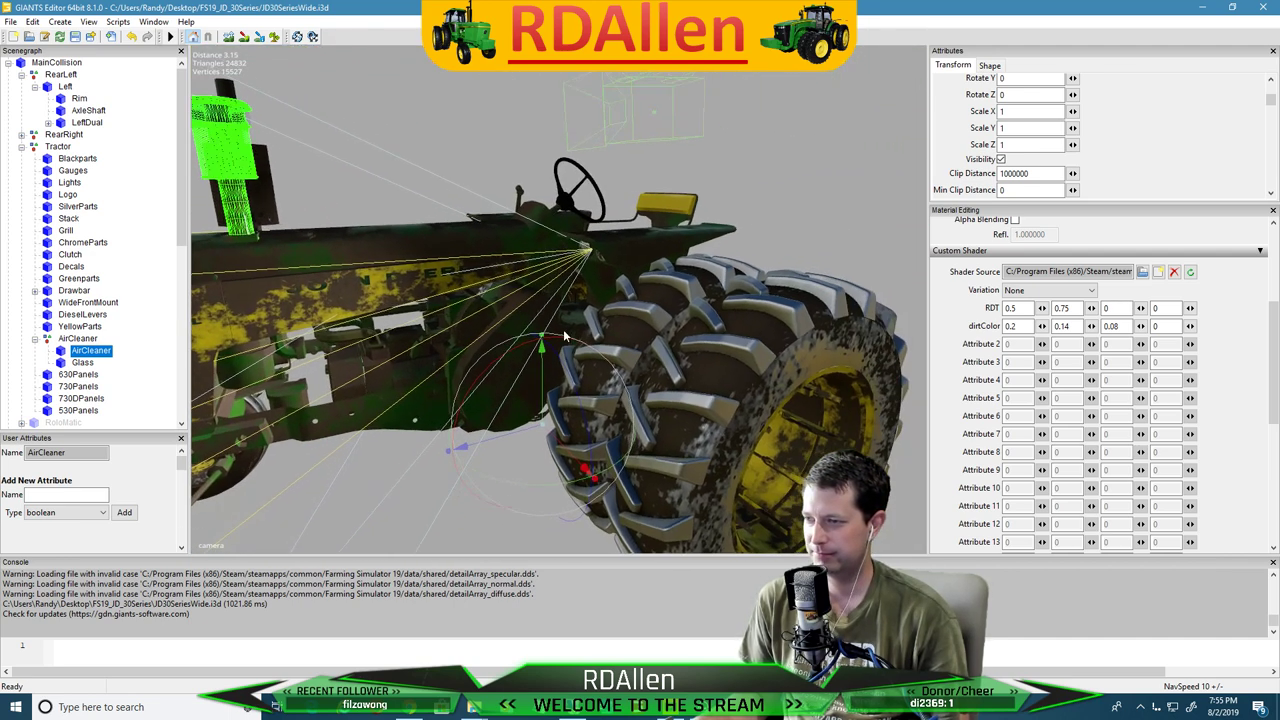
Select the Left tire under RearLeft and check the texture paths of its albedo and gloss maps
left_click(60, 90)
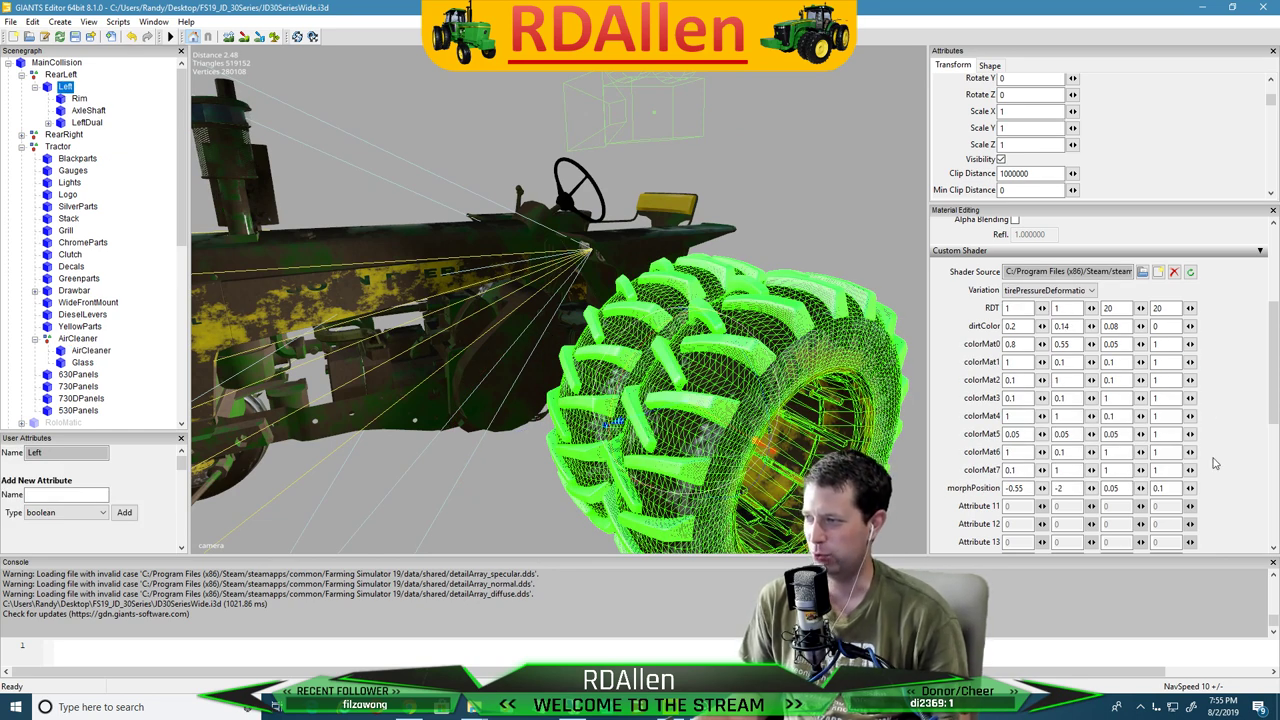
scroll(1216, 464, "up", 3)
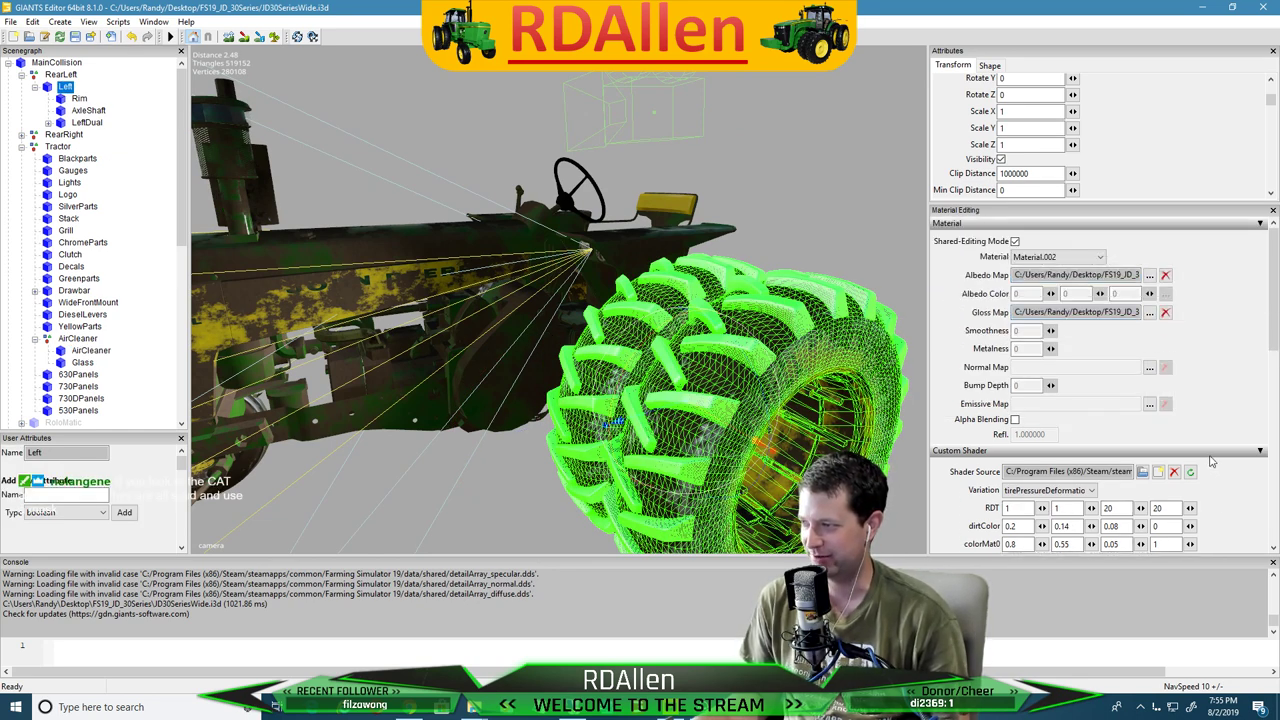
left_click(1076, 275)
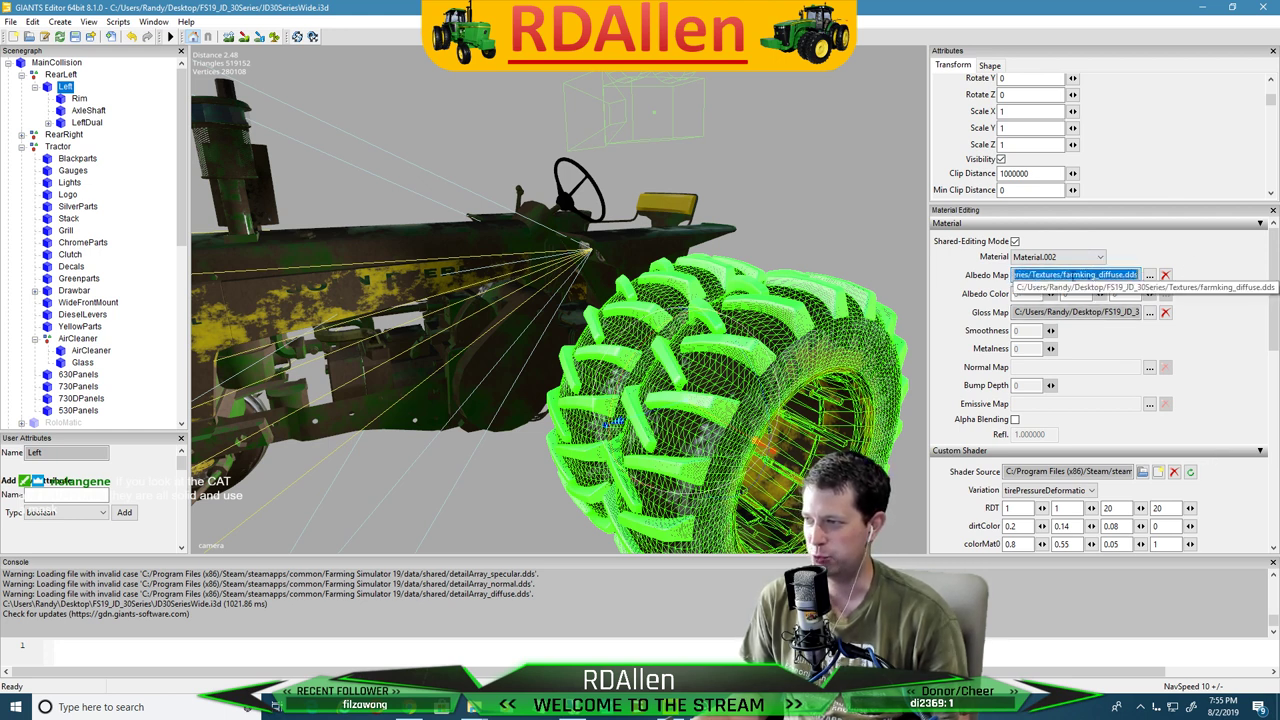
left_click(1076, 312)
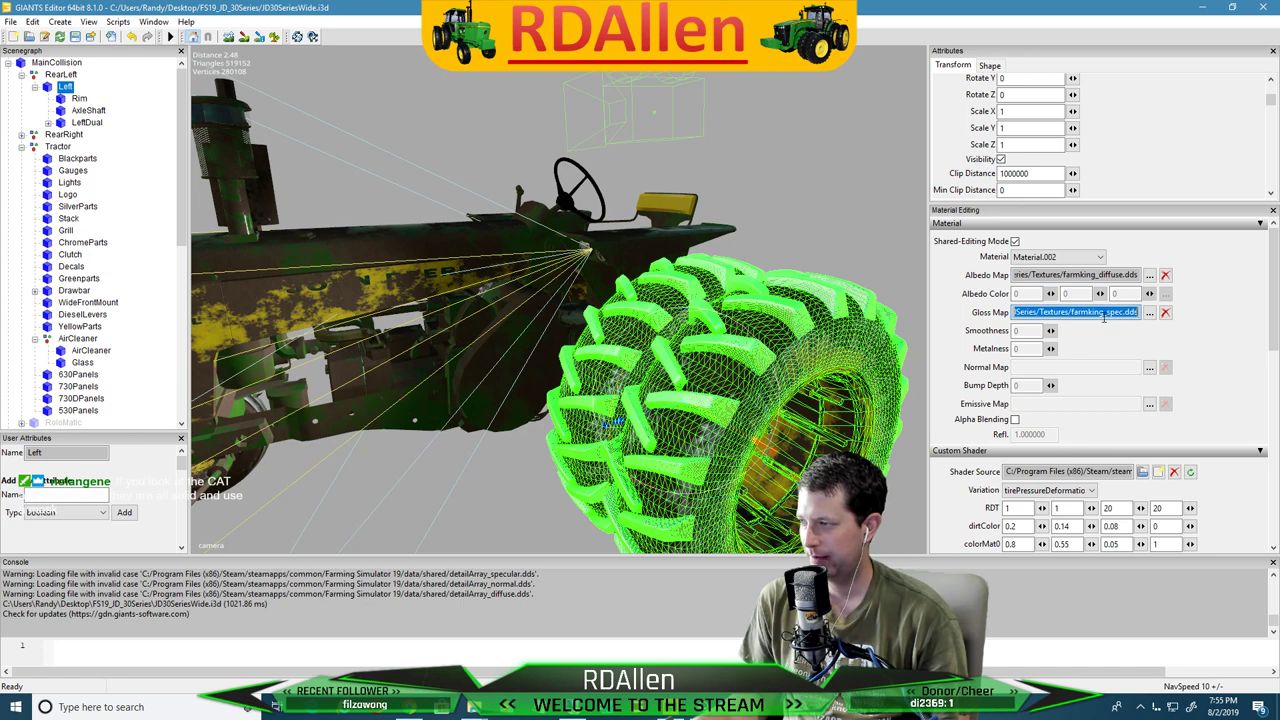
Set the custom shader variation of the rear left tire's material to None and deselect the tire
scroll(1076, 368, "down", 3)
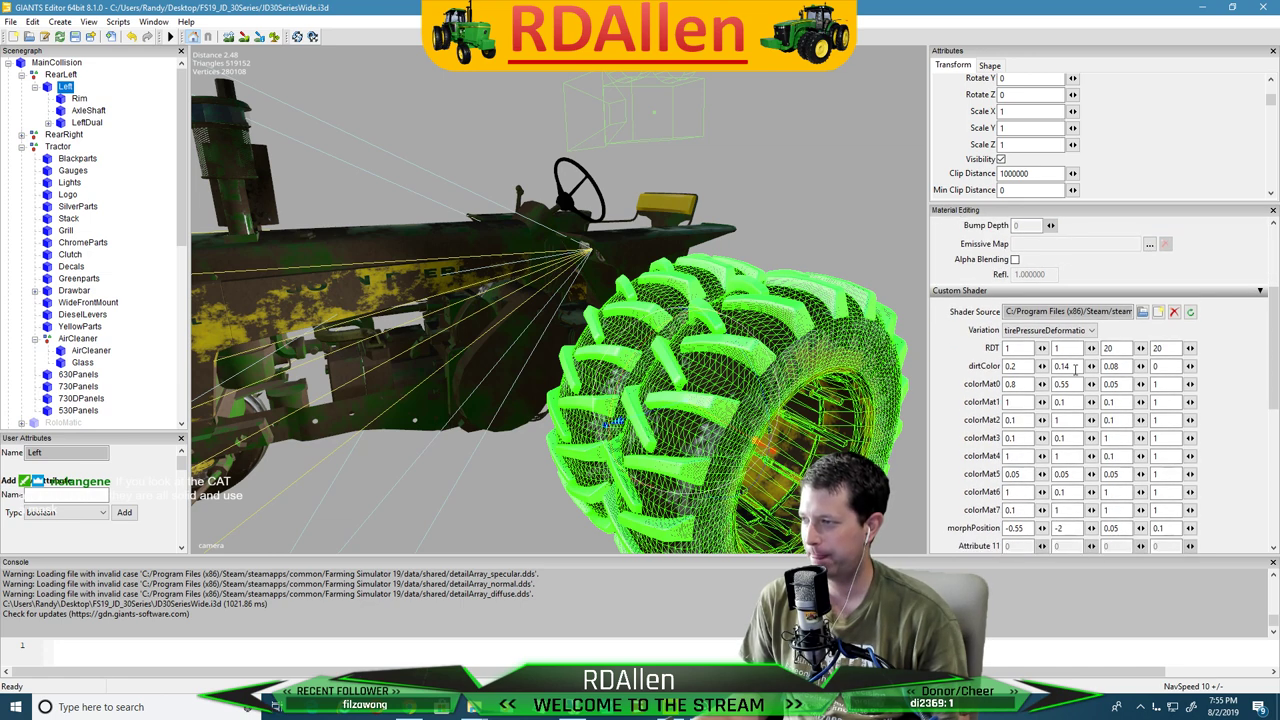
left_click(1043, 333)
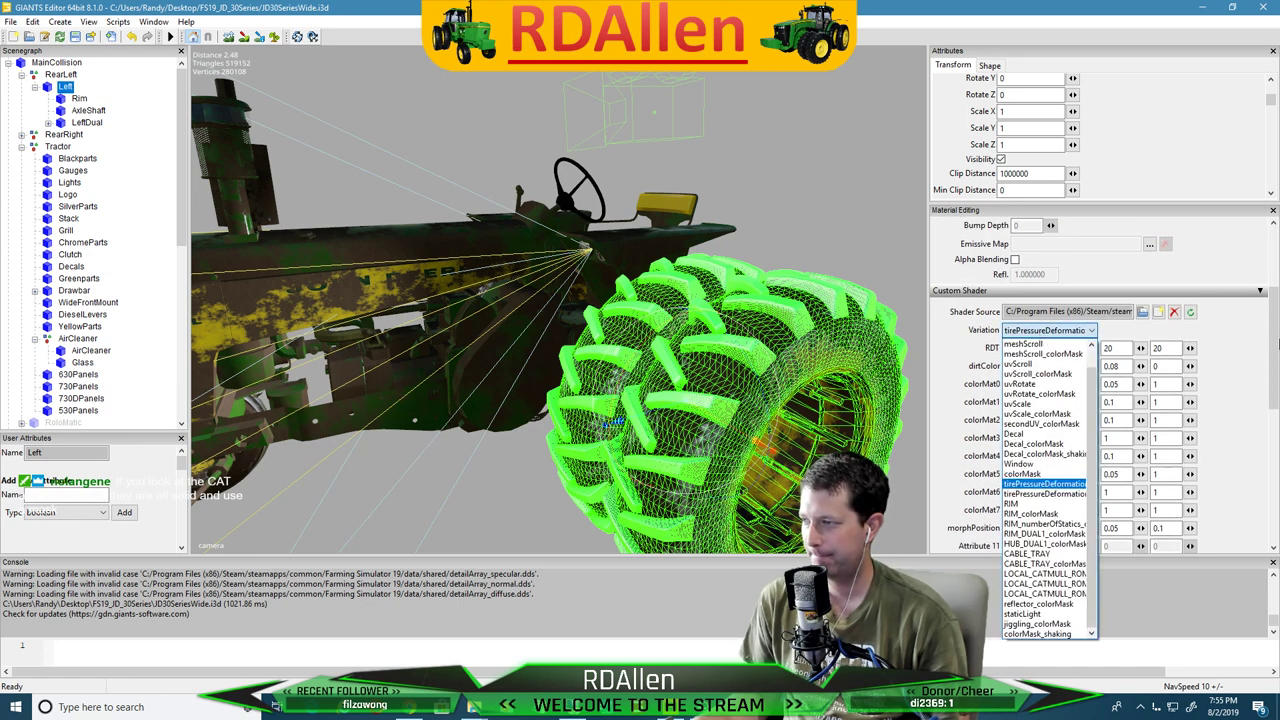
left_click(1243, 337)
left_click(1064, 333)
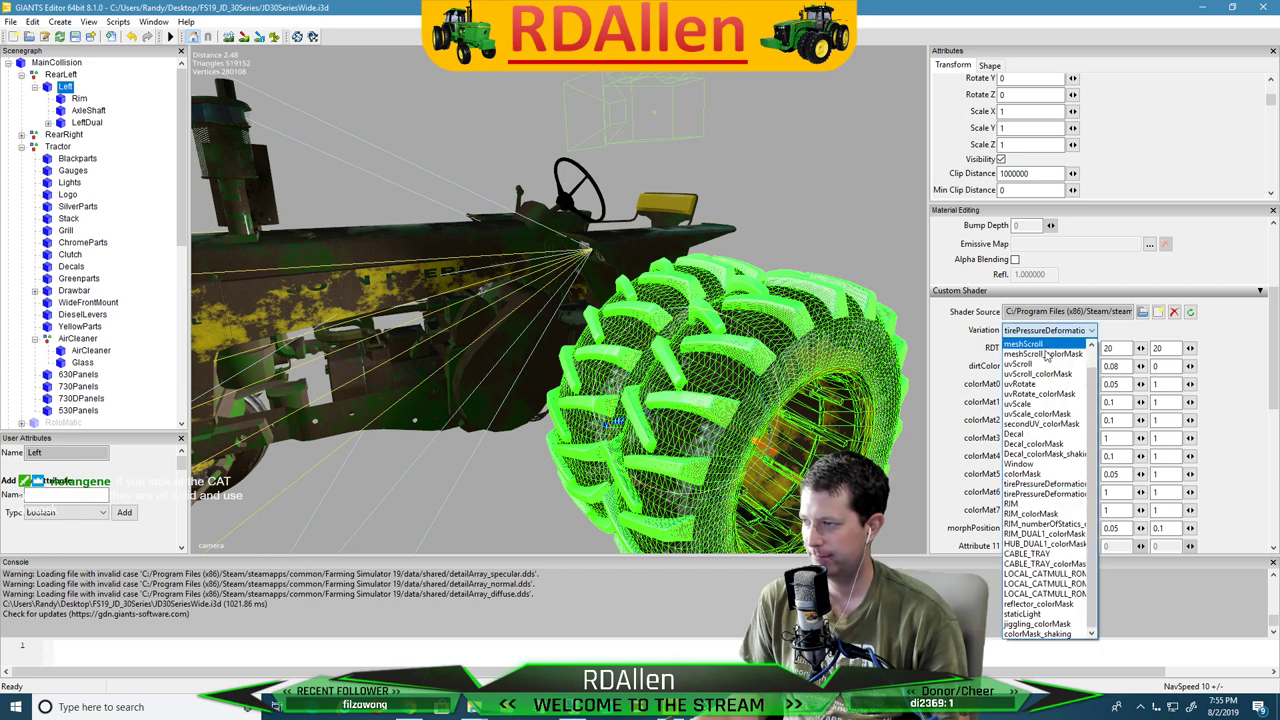
scroll(1040, 366, "up", 1)
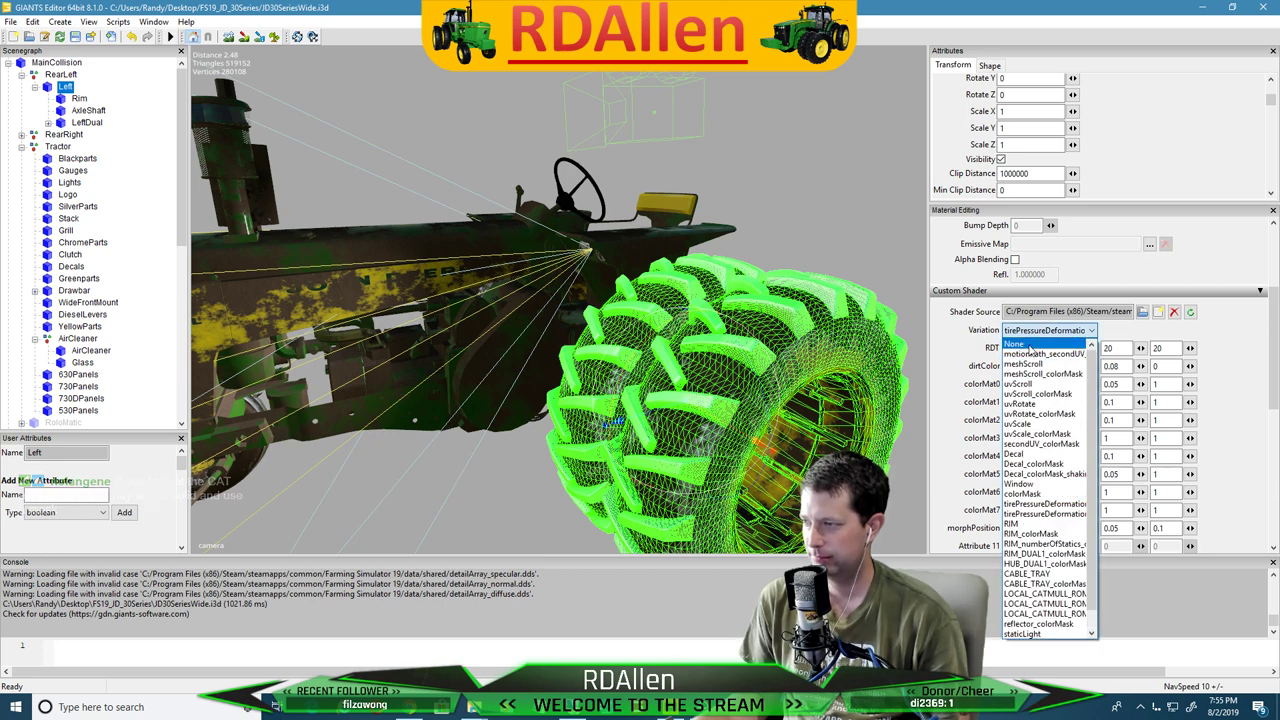
left_click(1029, 346)
left_click(832, 171)
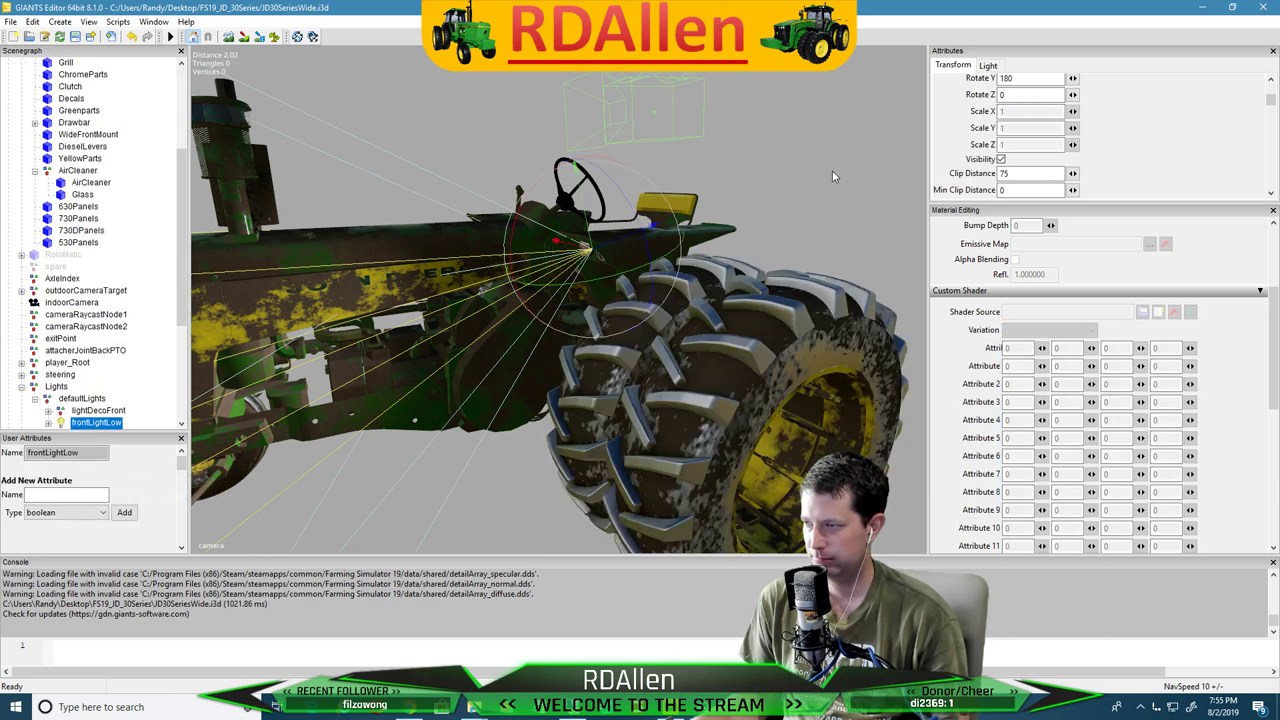
Set the first RDT value of the Left rear tire's shader to 0 and view the whole tractor
scroll(50, 120, "up", 5)
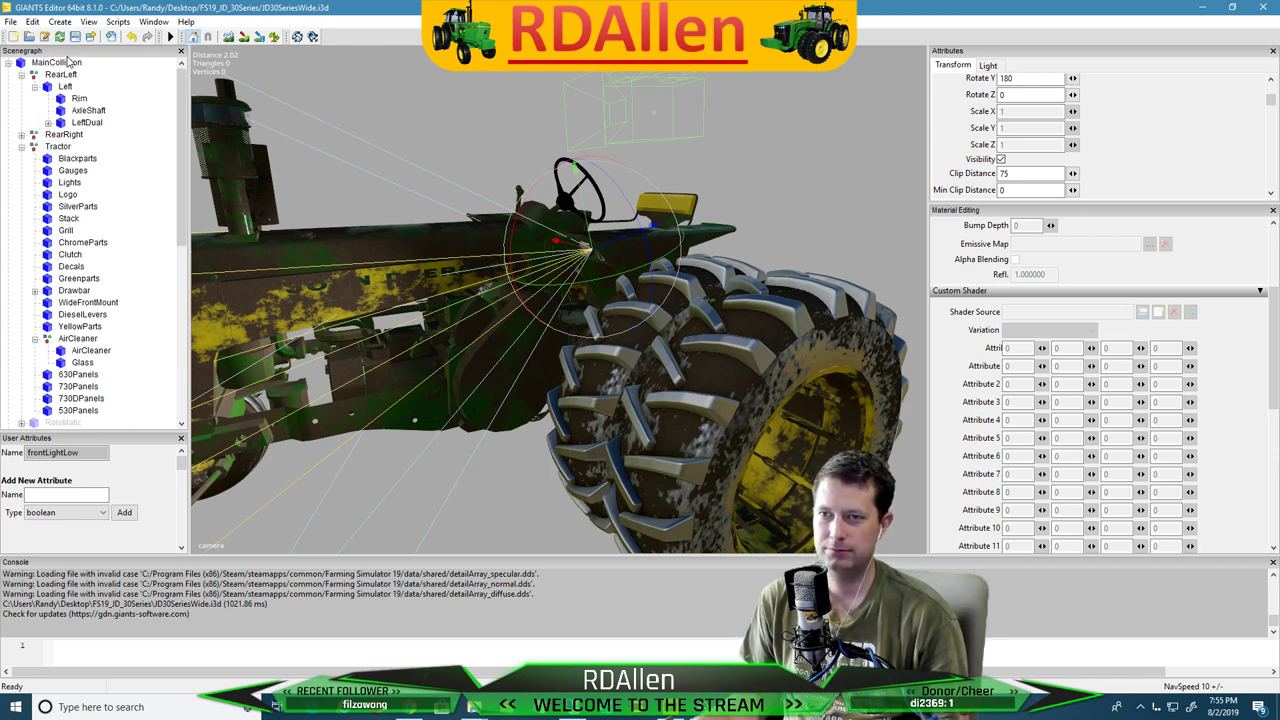
left_click(66, 87)
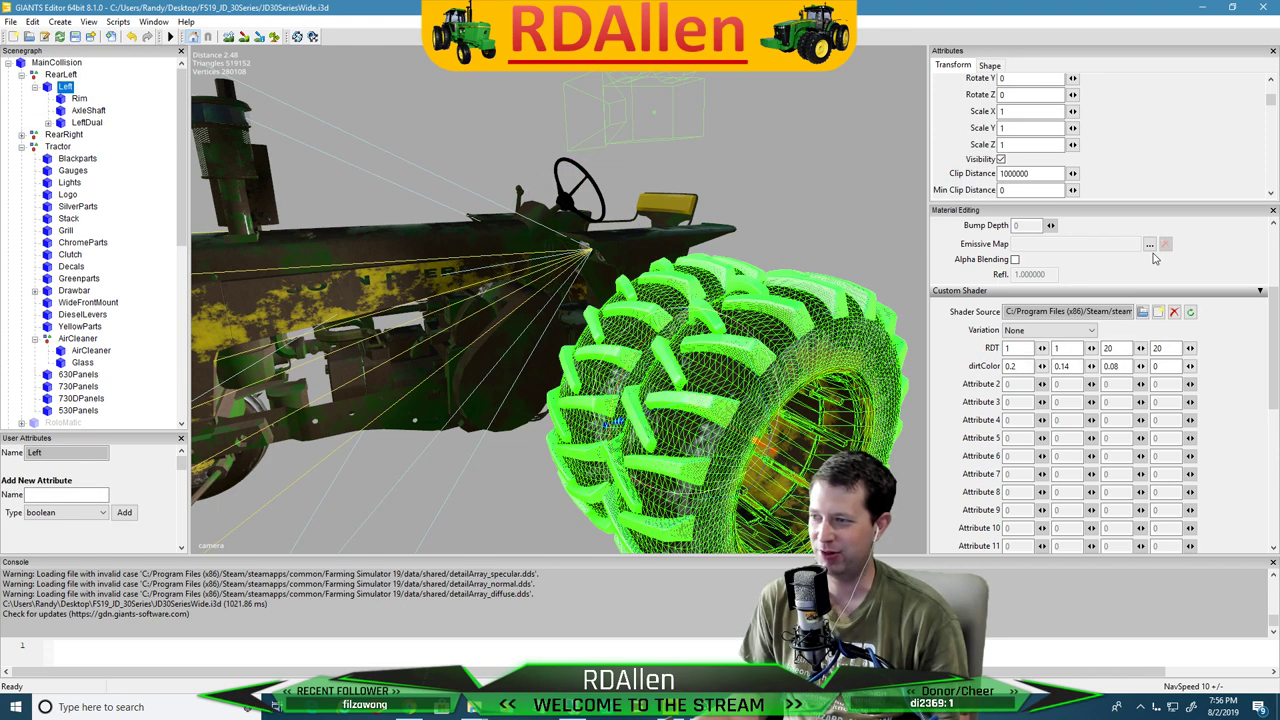
left_click(1020, 347)
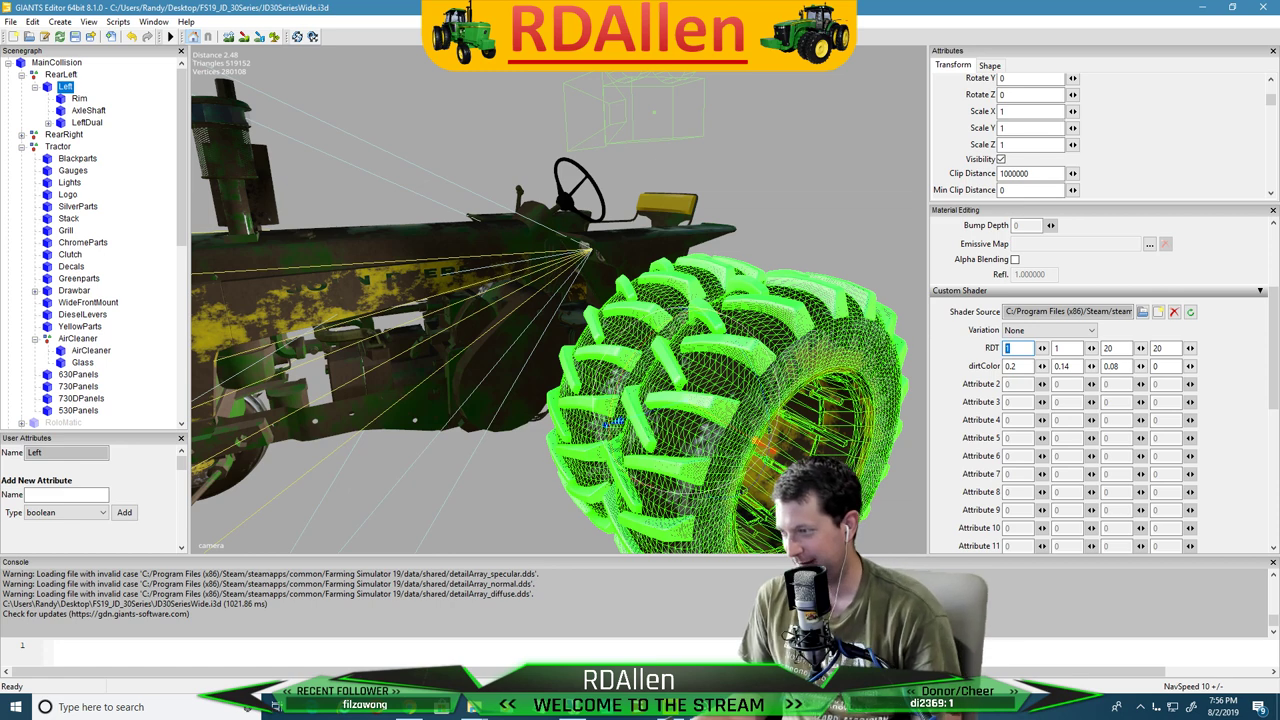
type("0")
left_click(1062, 348)
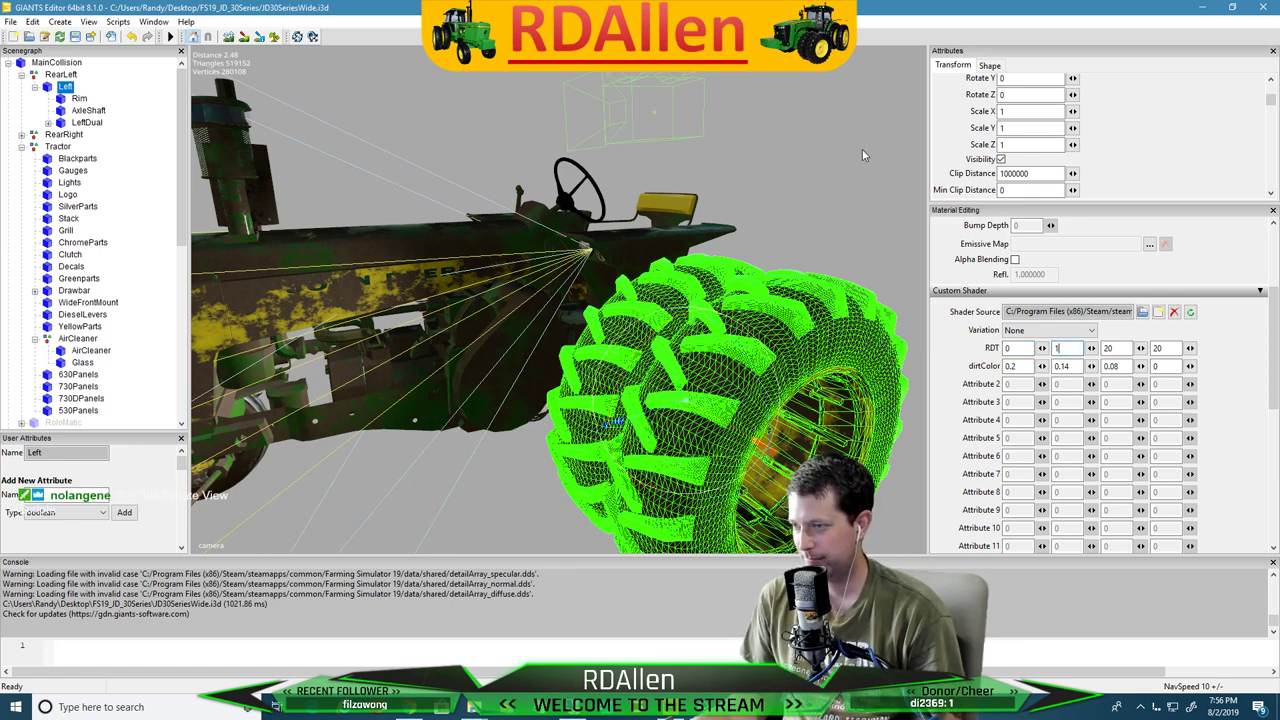
left_click(862, 149)
scroll(860, 147, "down", 1)
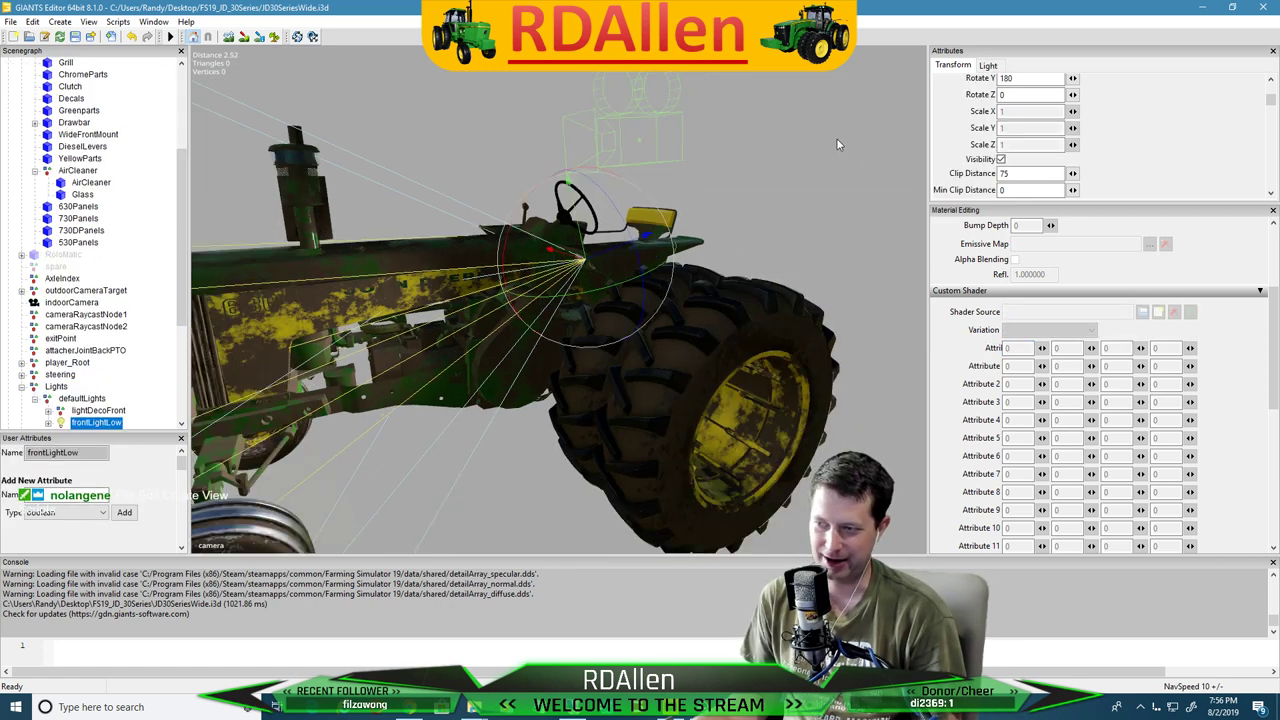
scroll(808, 112, "down", 2)
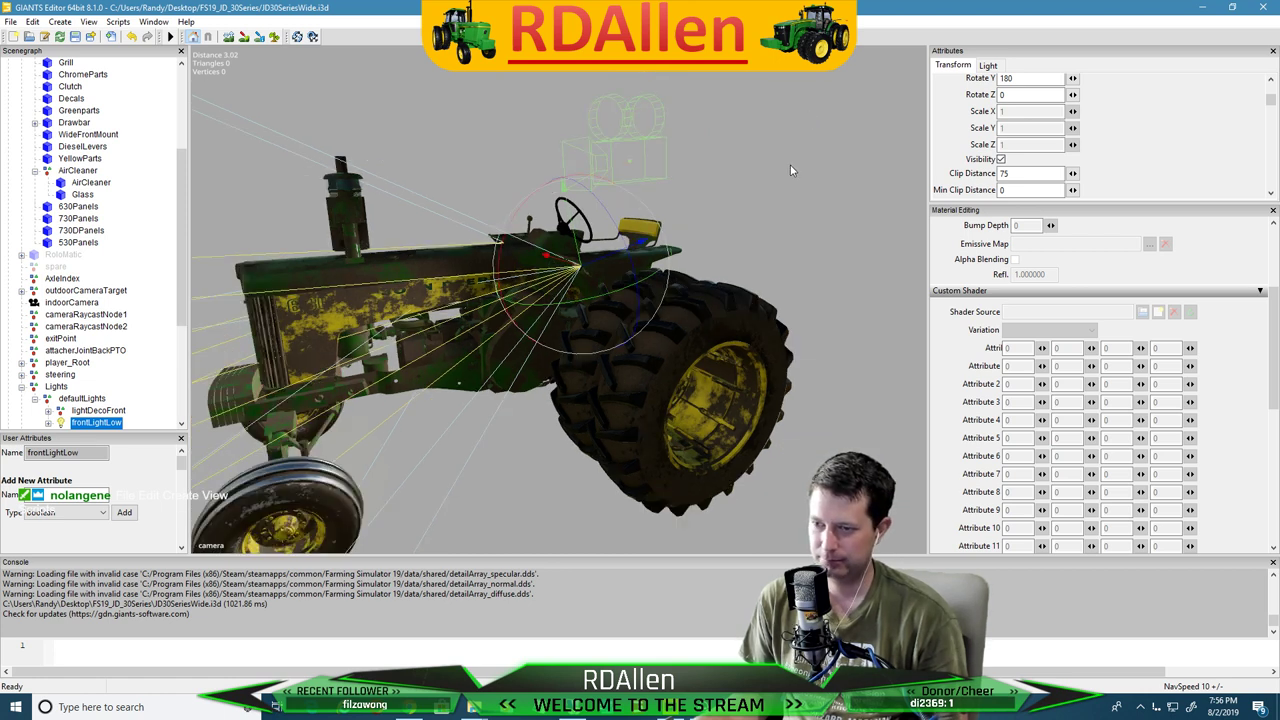
Set the TriRibLeft front tire's shader variation to None and its first RDT value to 0
scroll(125, 212, "down", 5)
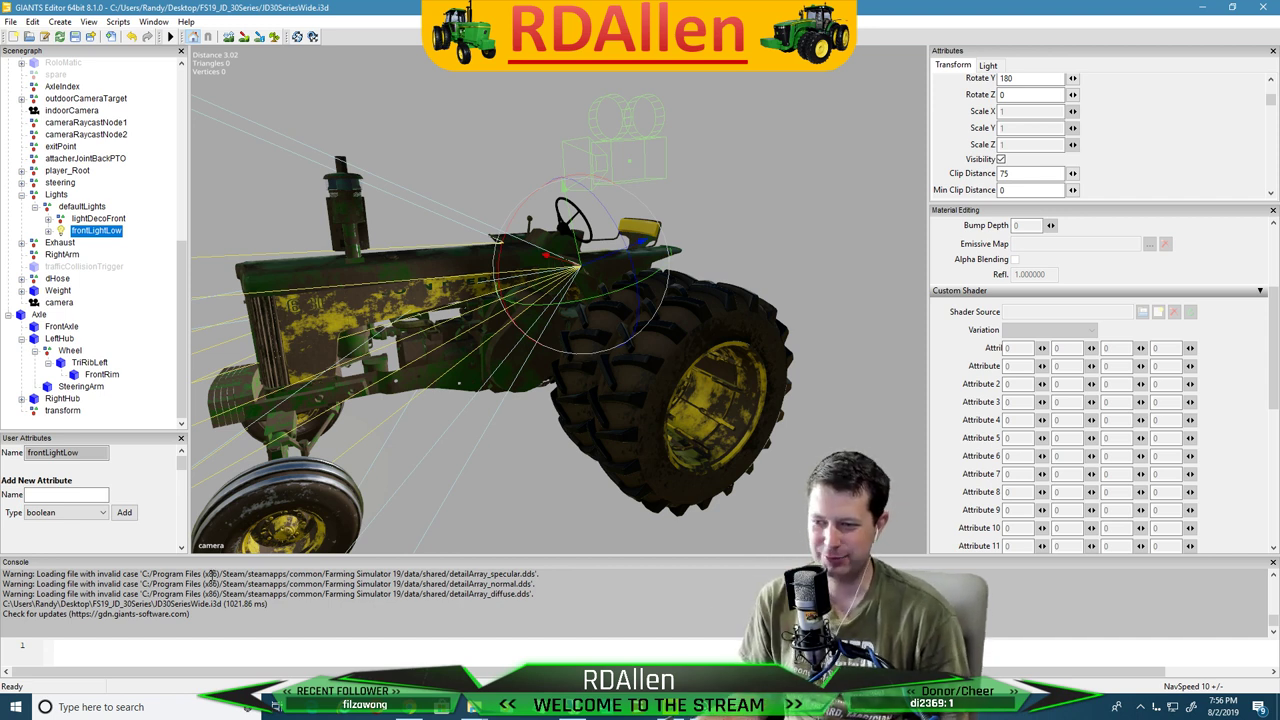
left_click(292, 494)
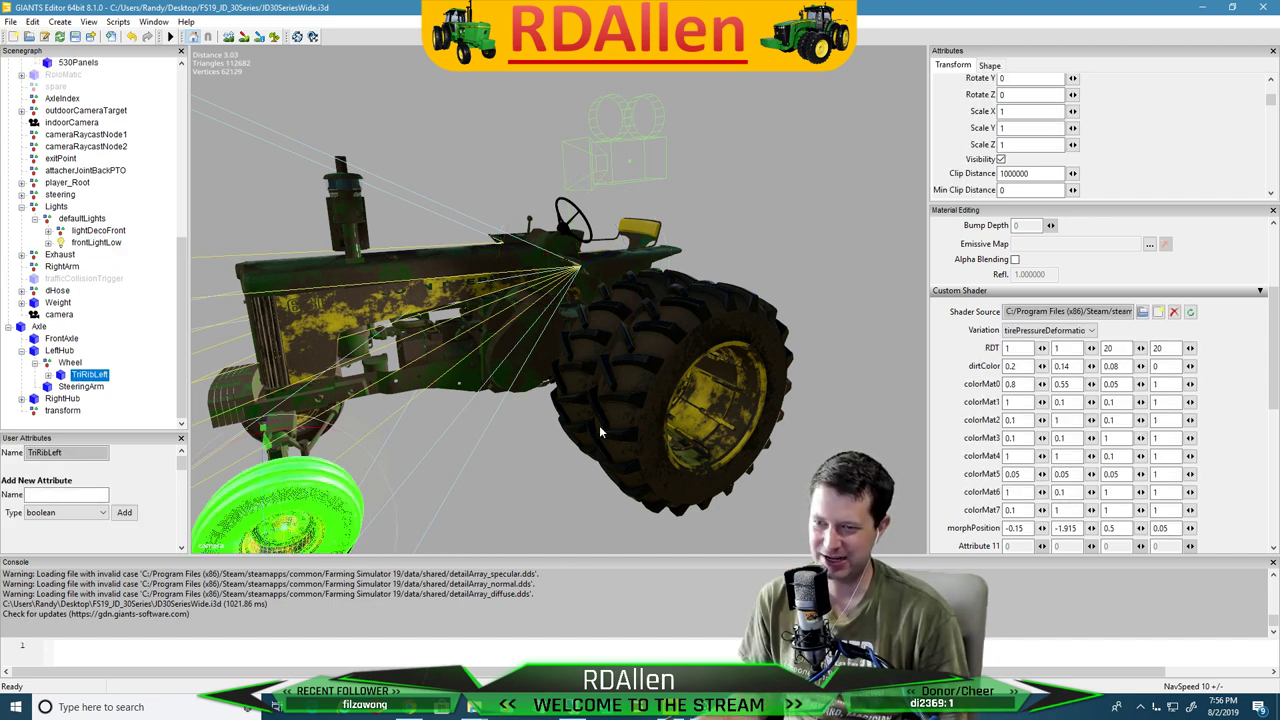
left_click(1040, 330)
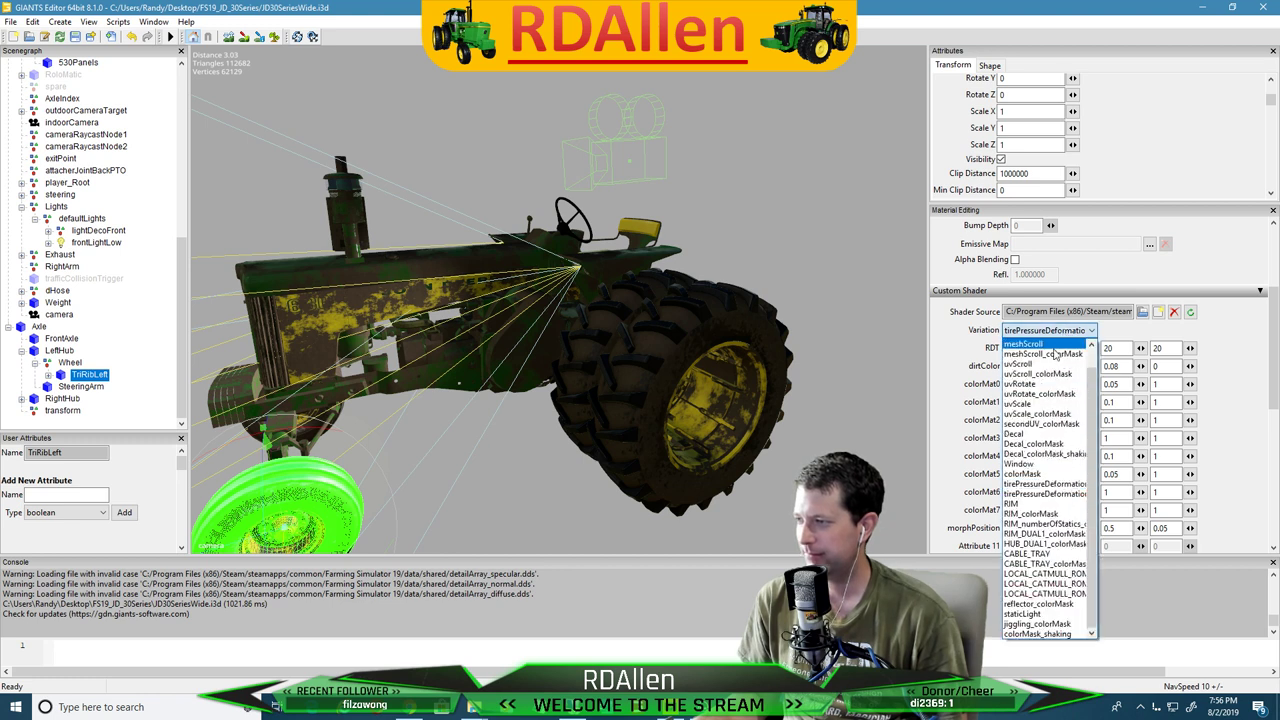
left_click(1030, 346)
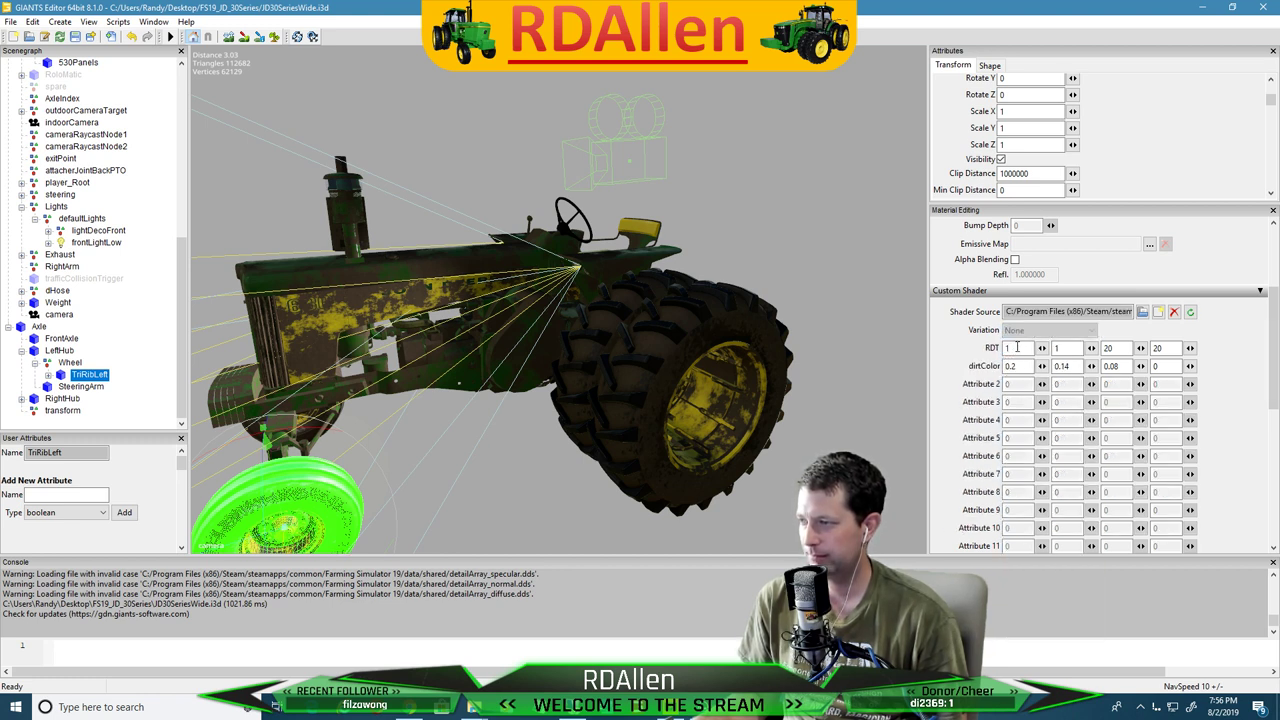
type("0")
key("Tab")
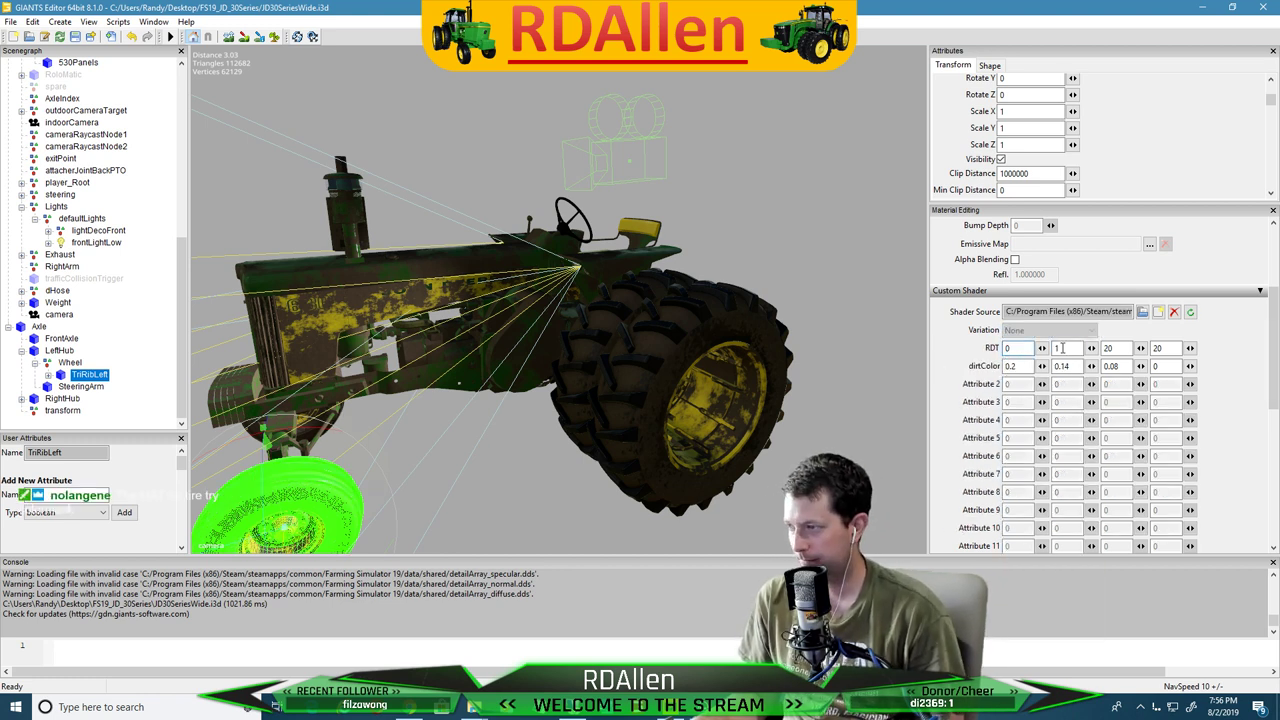
left_click(451, 106)
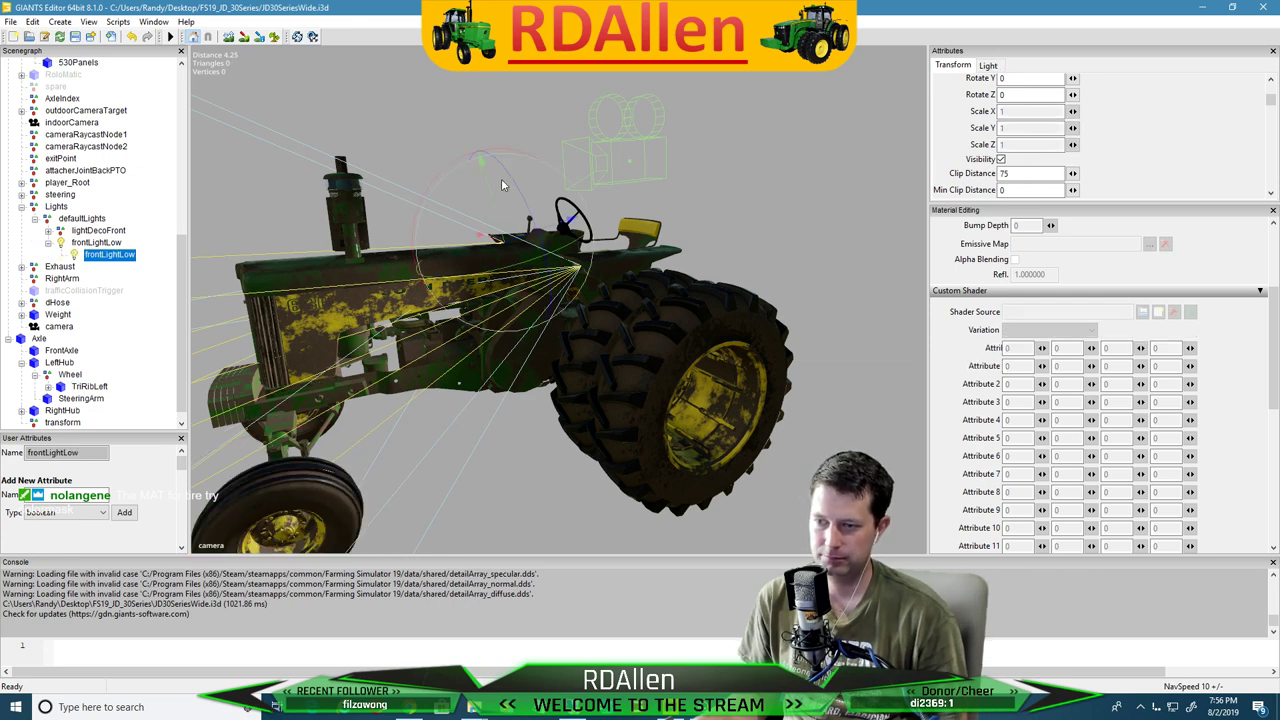
left_click_drag(803, 143, 760, 170, "alt")
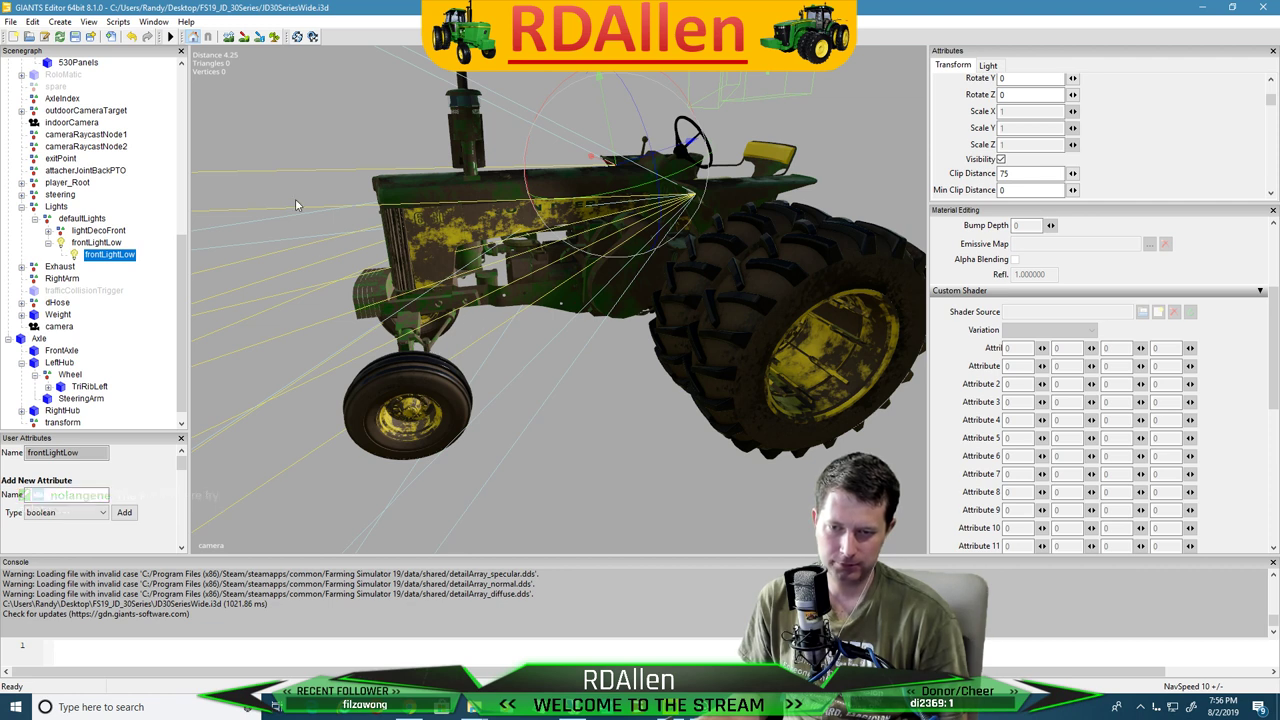
Save the tractor scene file with the changed tire shaders
left_click(11, 22)
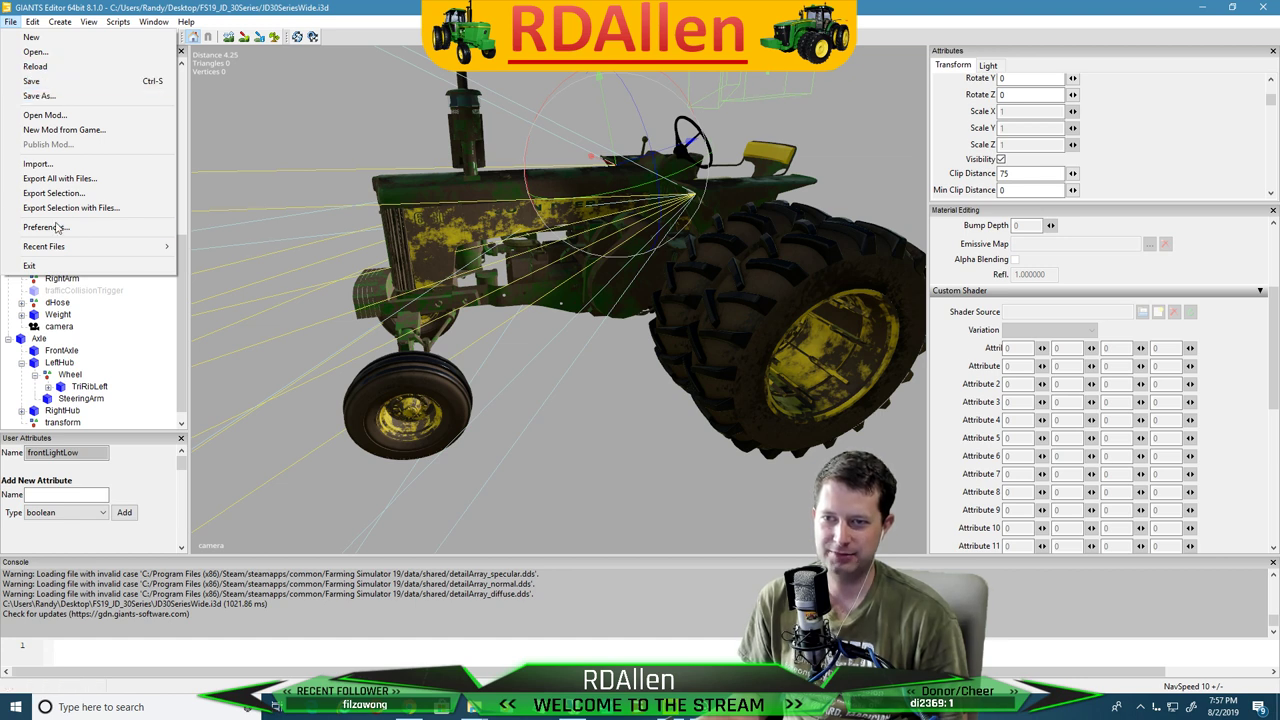
mouse_move(32, 21)
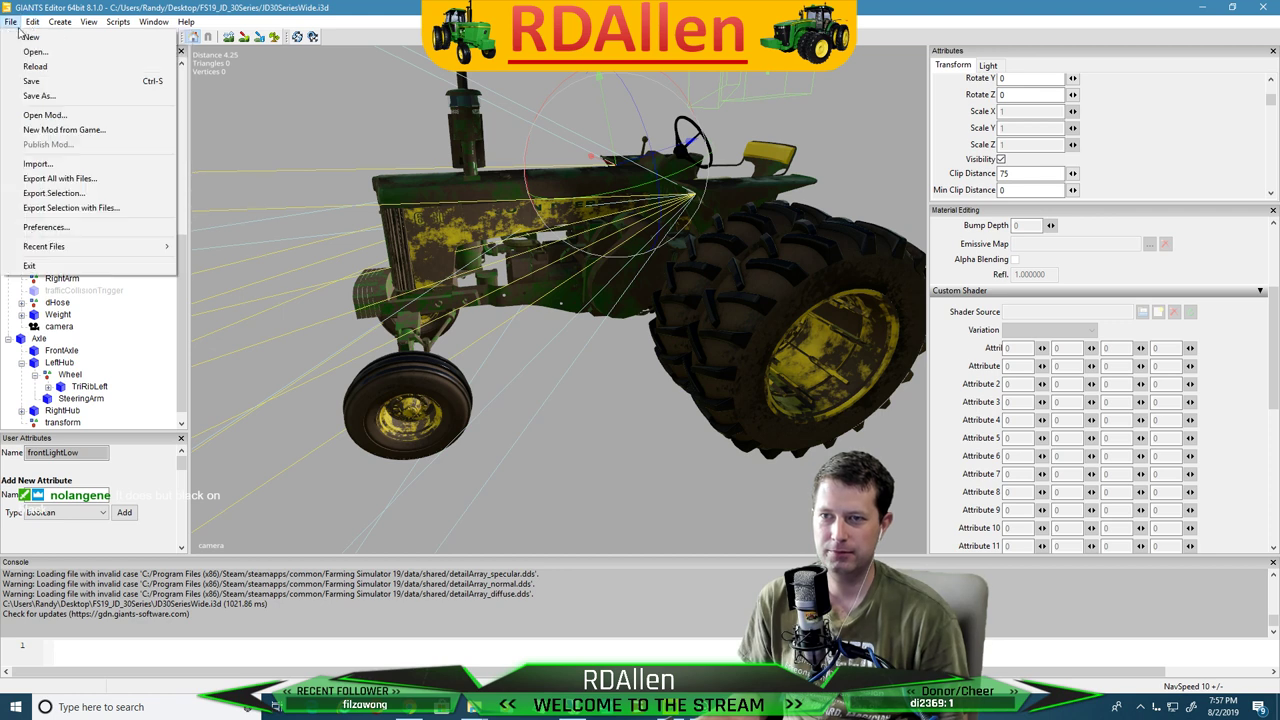
left_click(154, 22)
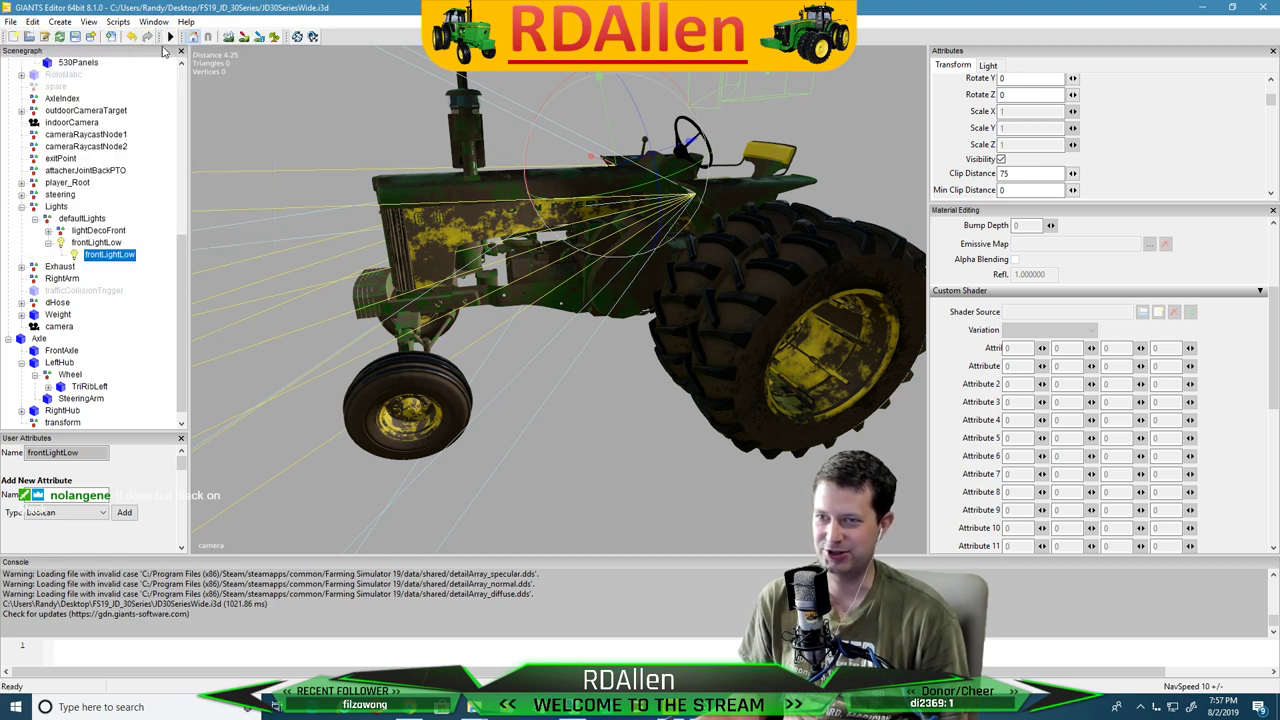
left_click(74, 37)
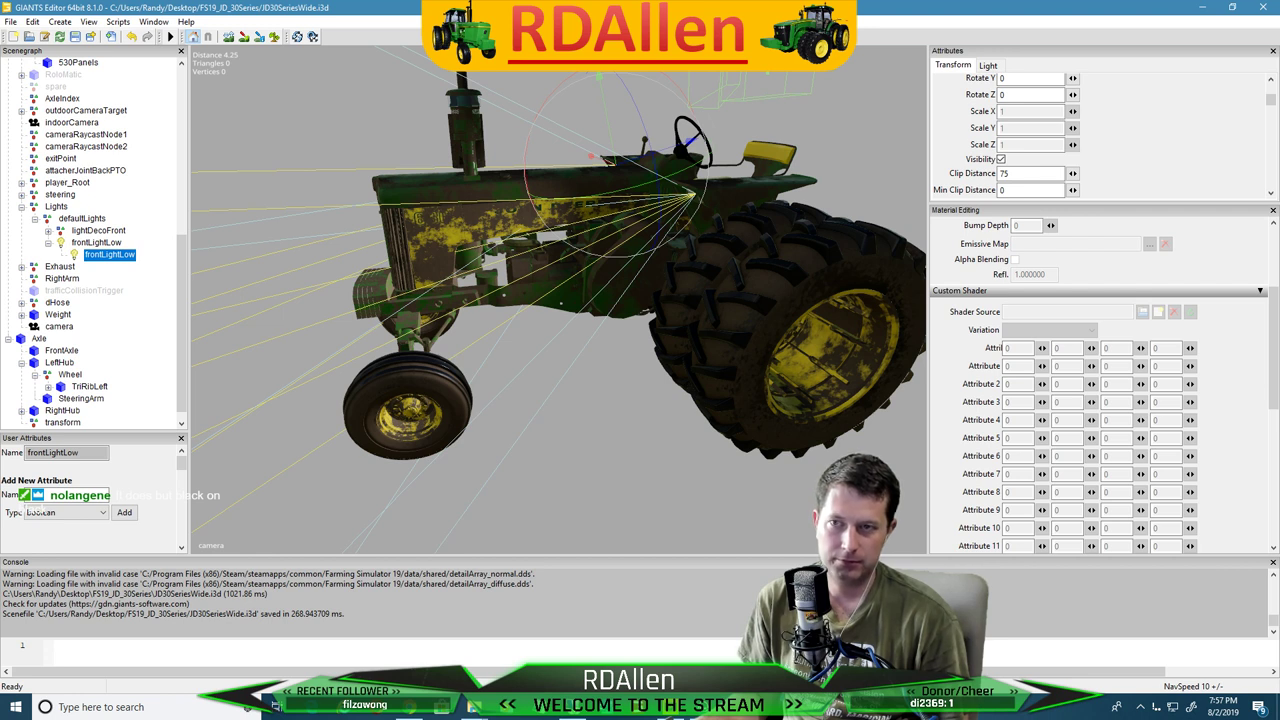
Try to run the FS19 vehicle script Toggle Dirt on the tractor
left_click(117, 22)
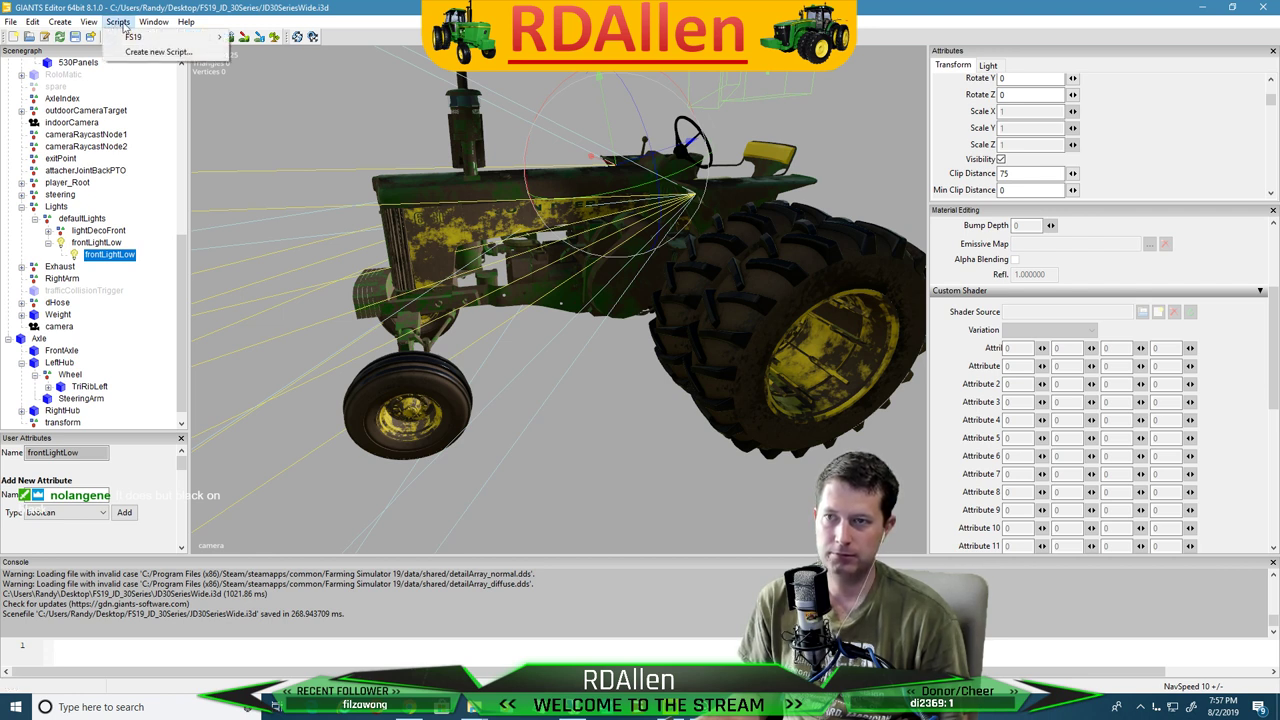
mouse_move(140, 37)
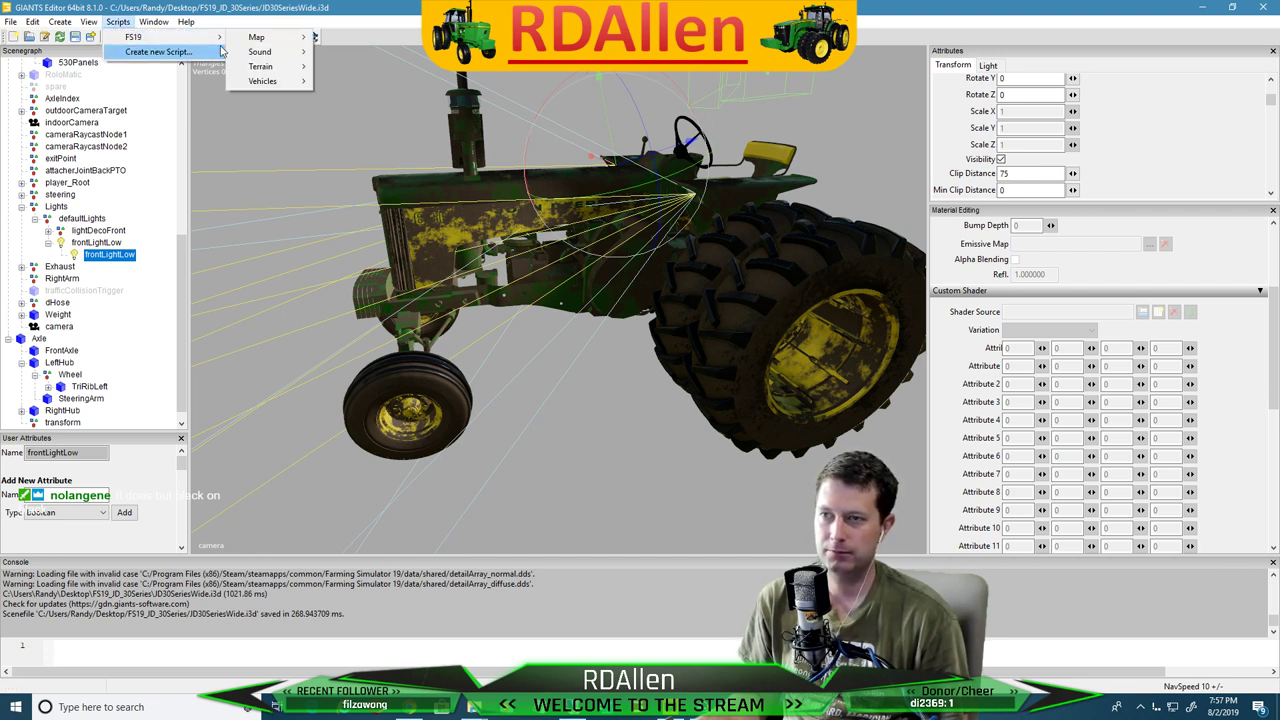
mouse_move(259, 83)
mouse_move(350, 84)
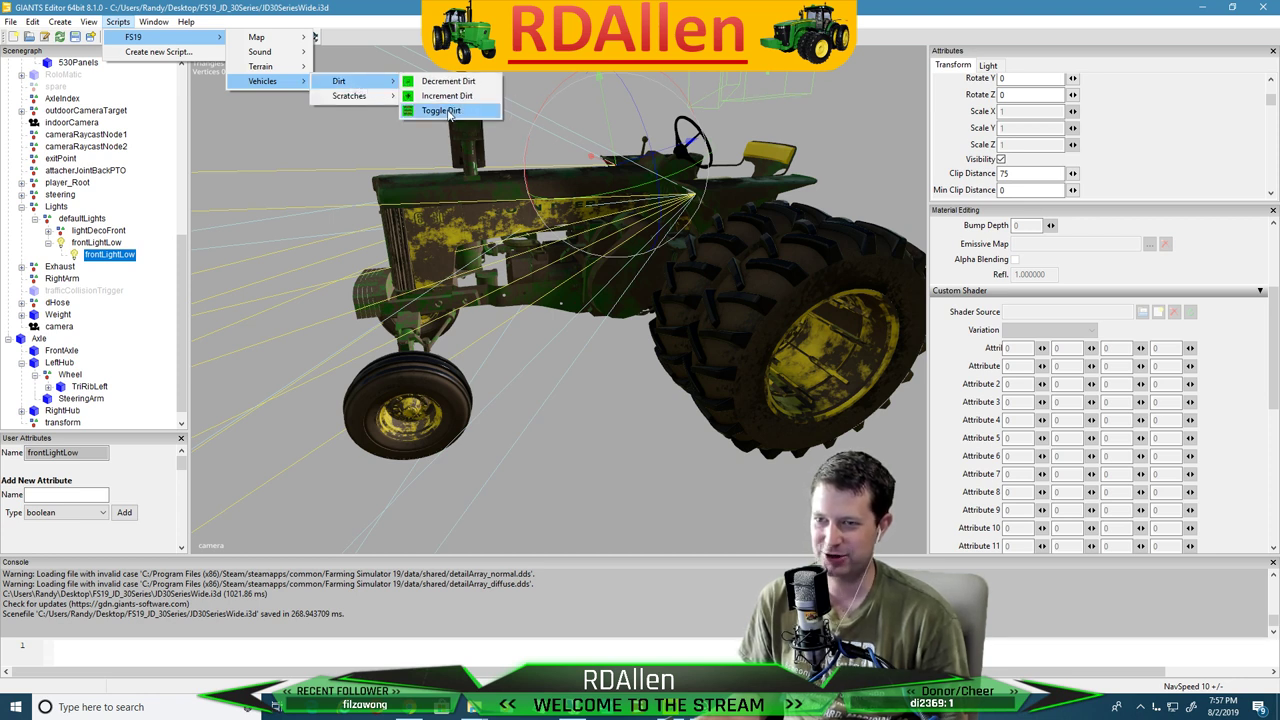
left_click(443, 111)
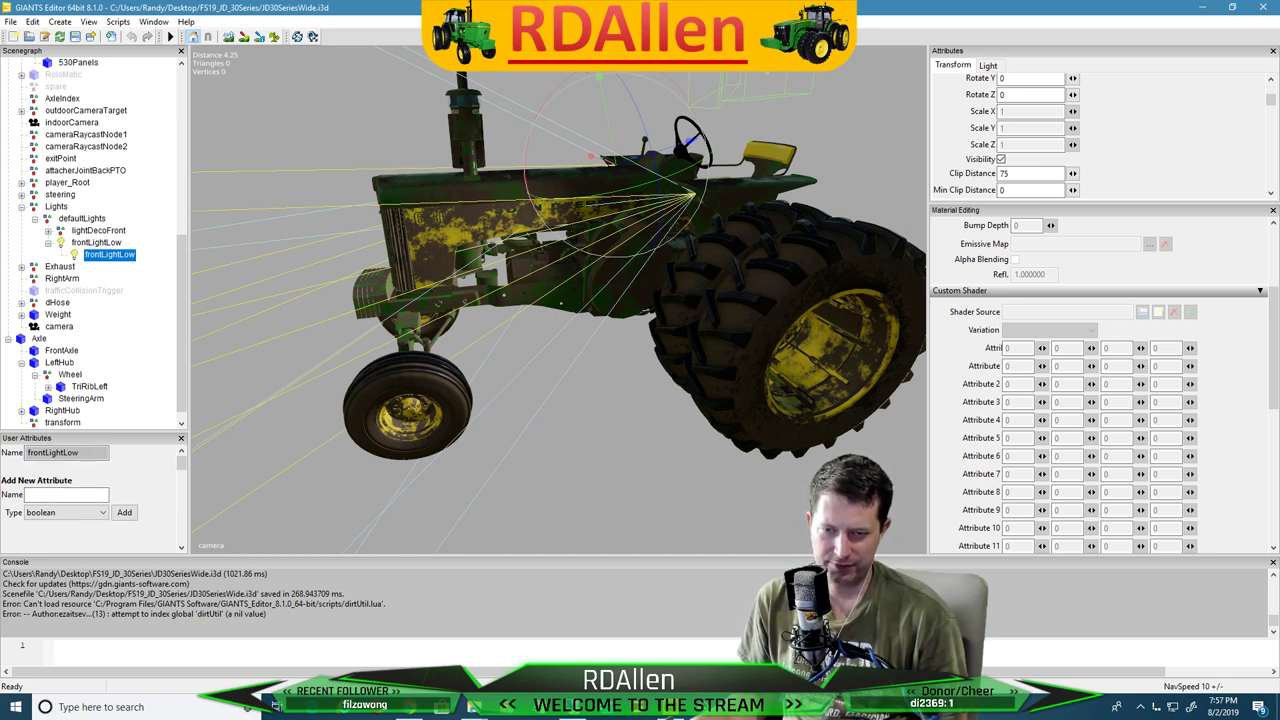
Set the shader variation of the Left rear tire to colorMask and view the deselected tractor
scroll(86, 67, "up", 5)
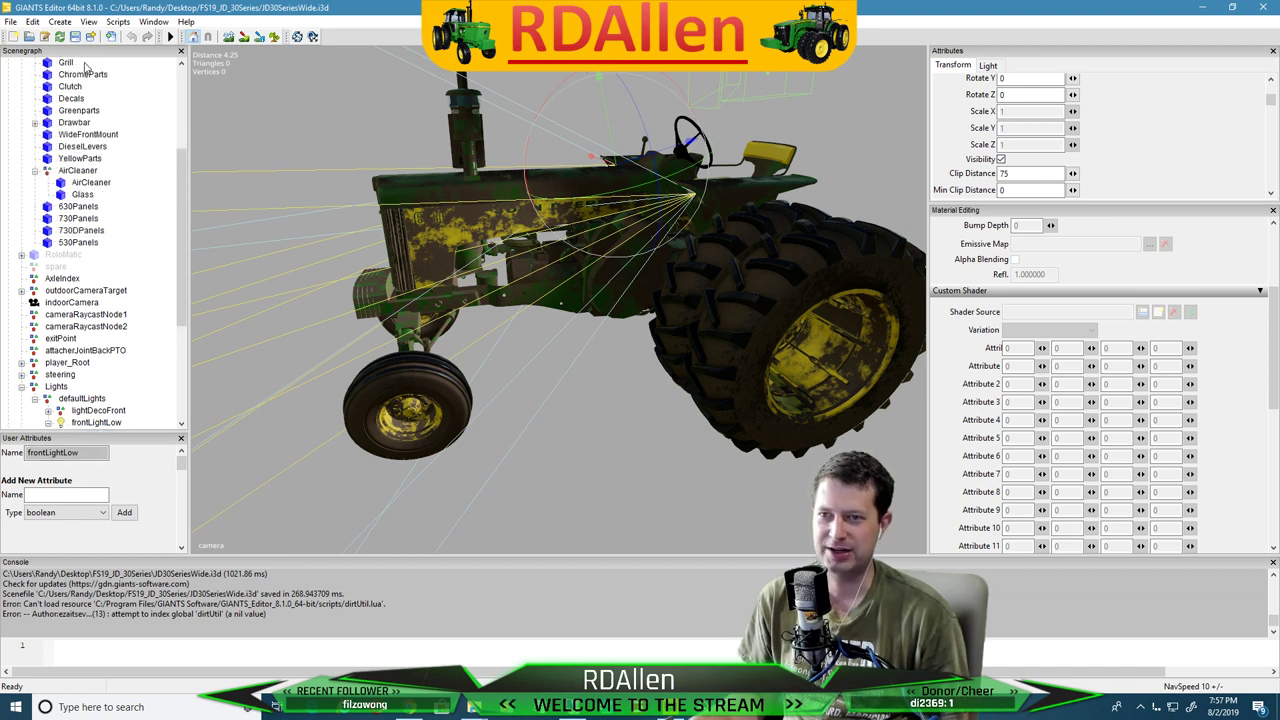
scroll(86, 67, "up", 5)
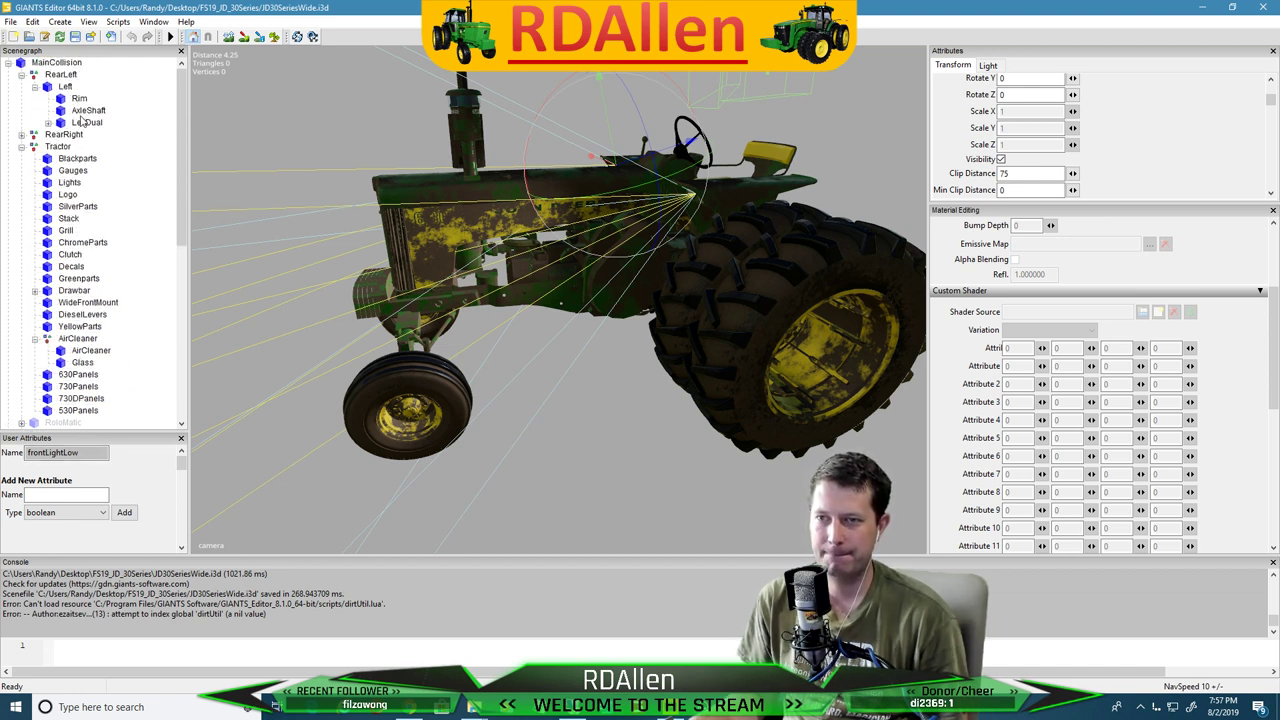
left_click(65, 87)
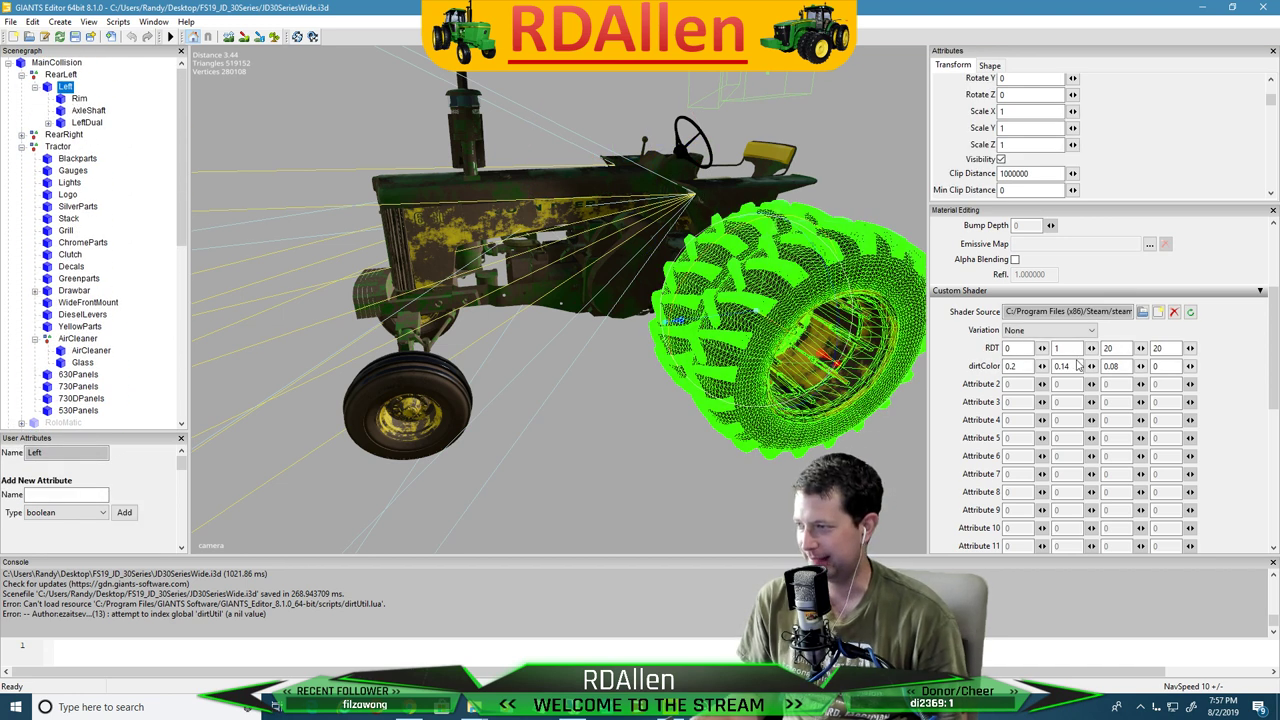
left_click(1050, 330)
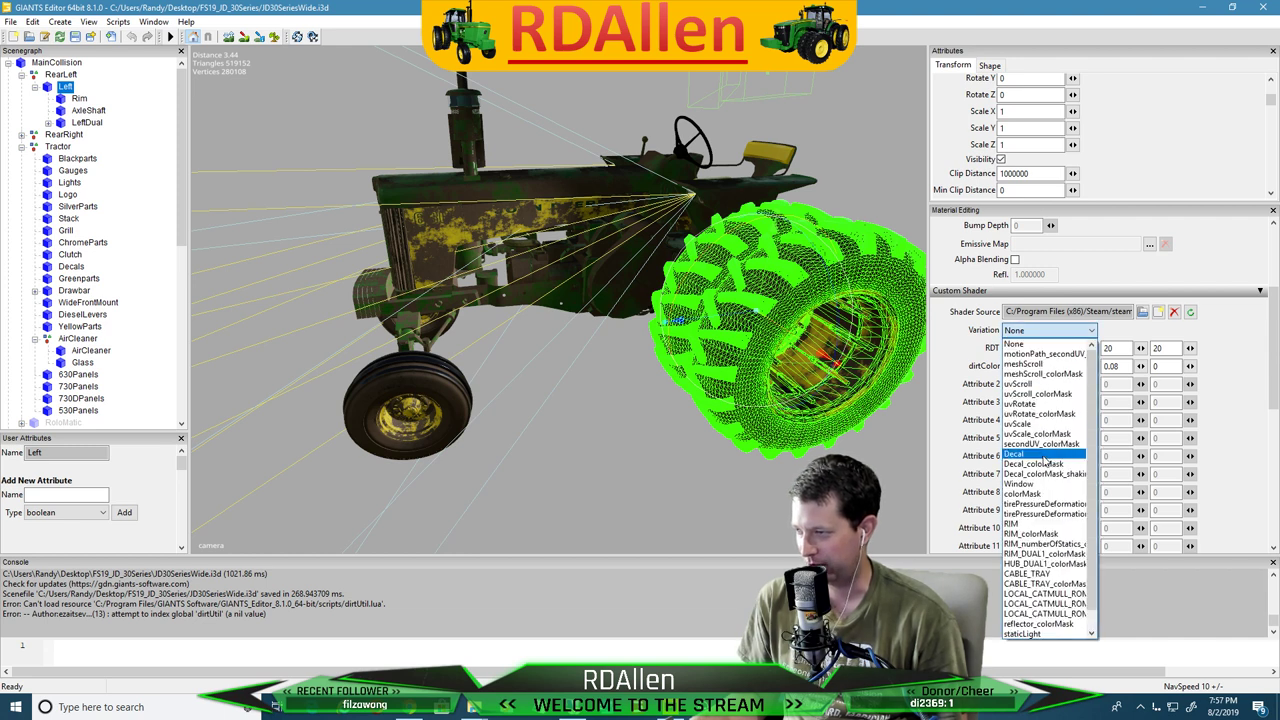
left_click(1040, 494)
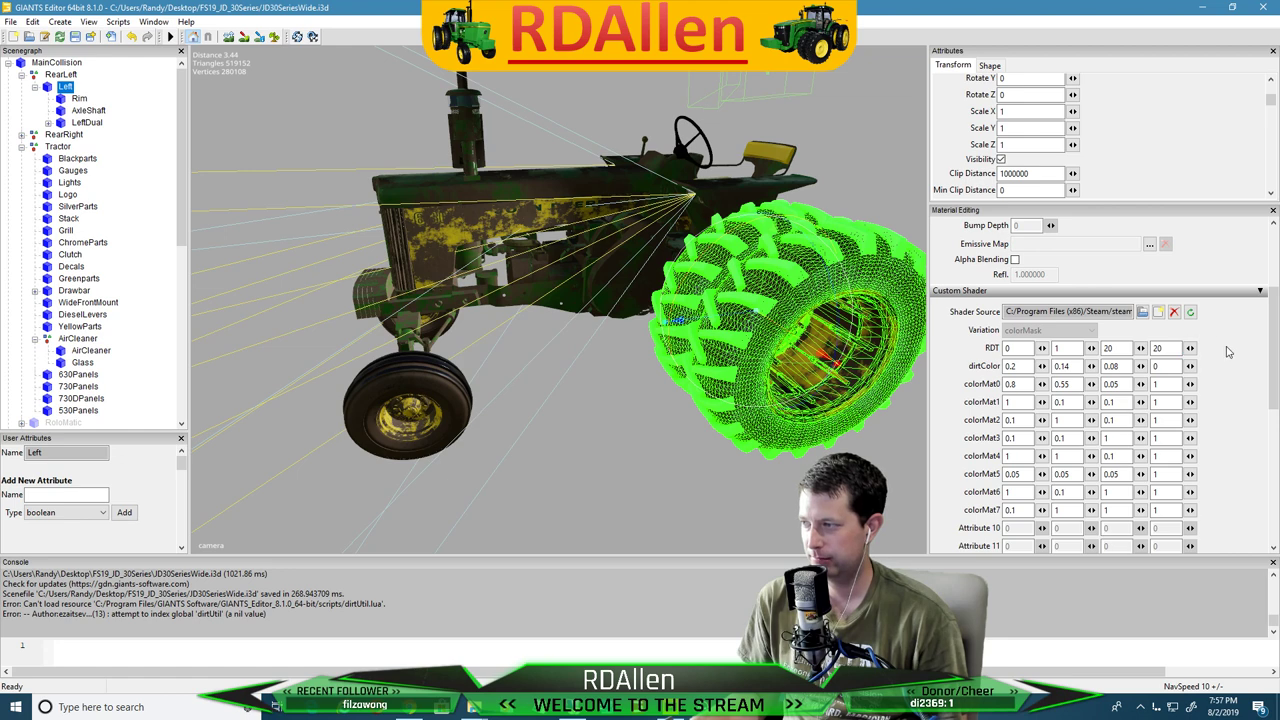
scroll(1221, 357, "down", 3)
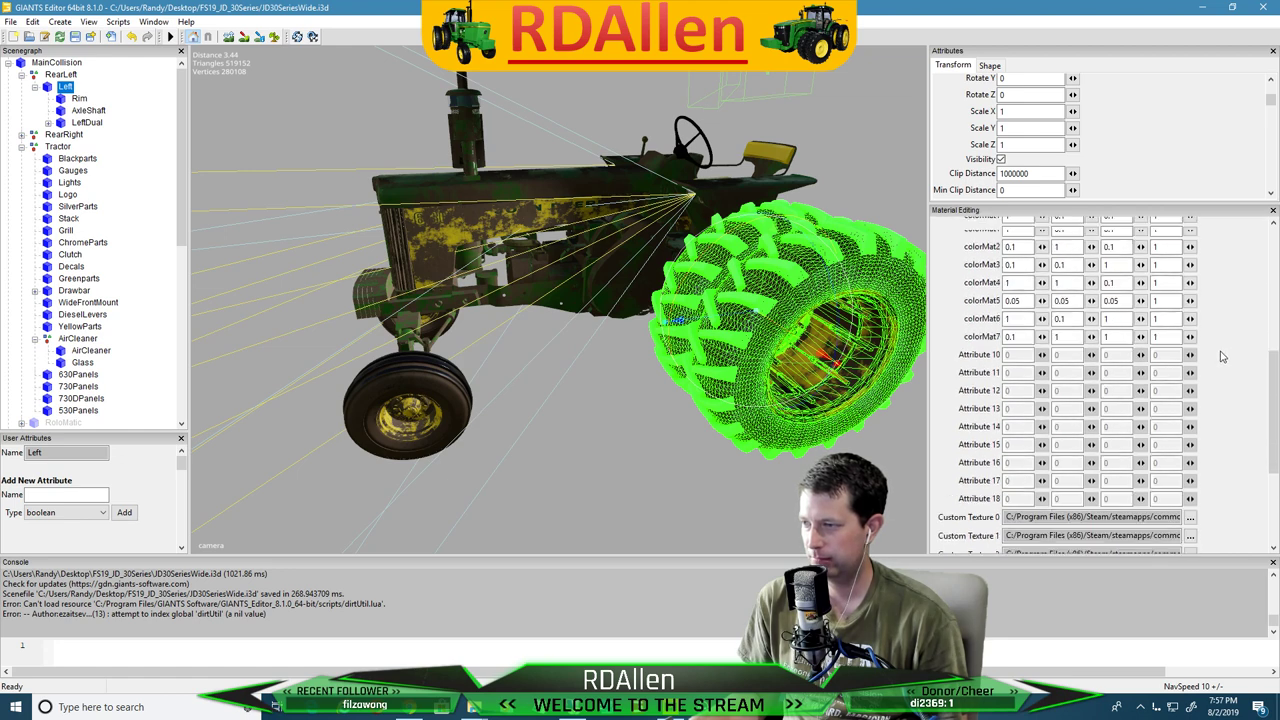
scroll(1220, 357, "up", 3)
left_click(728, 495)
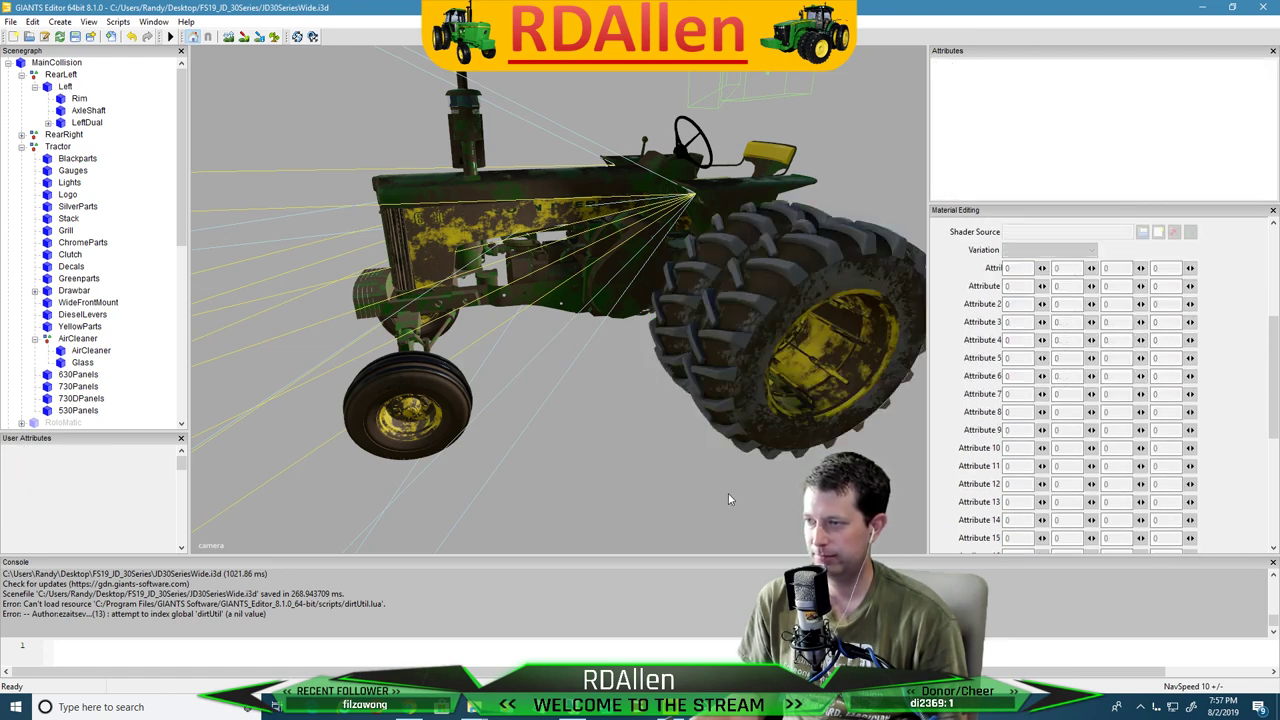
Reselect the Left rear tire and review its RDT, dirtColor and colorMat shader attributes
left_click(65, 87)
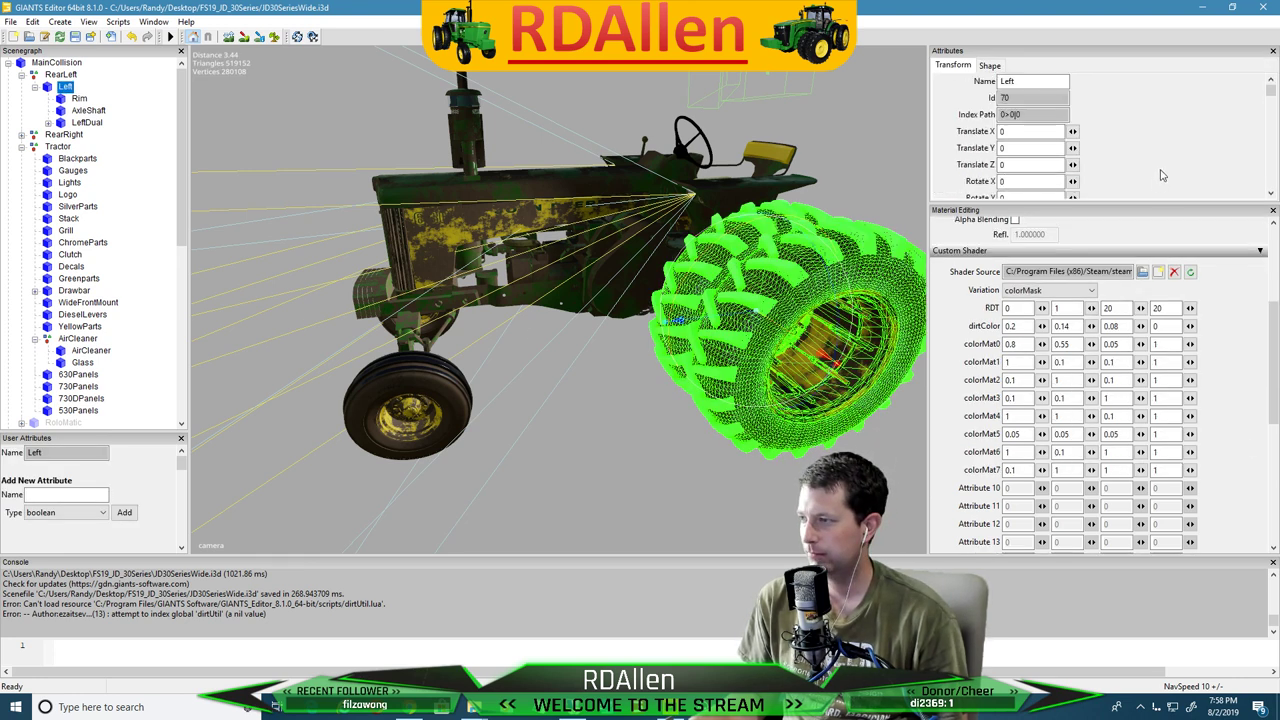
scroll(1160, 235, "up", 3)
scroll(1100, 410, "down", 4)
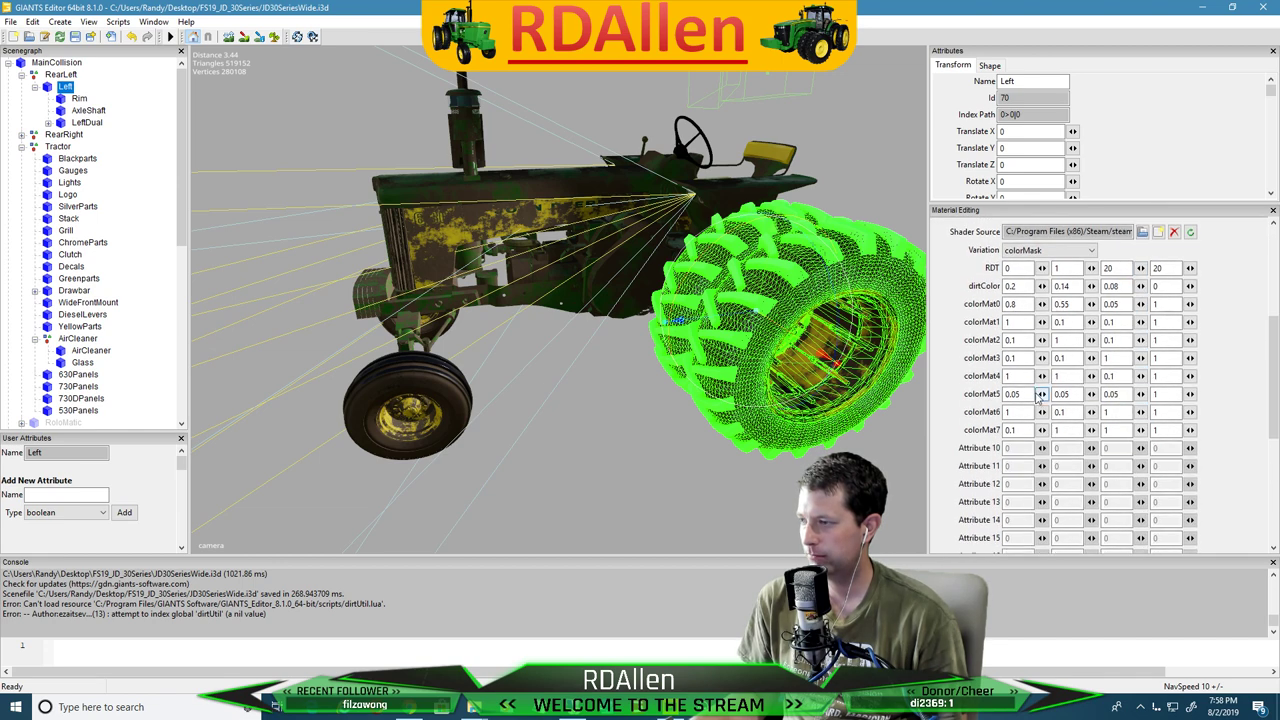
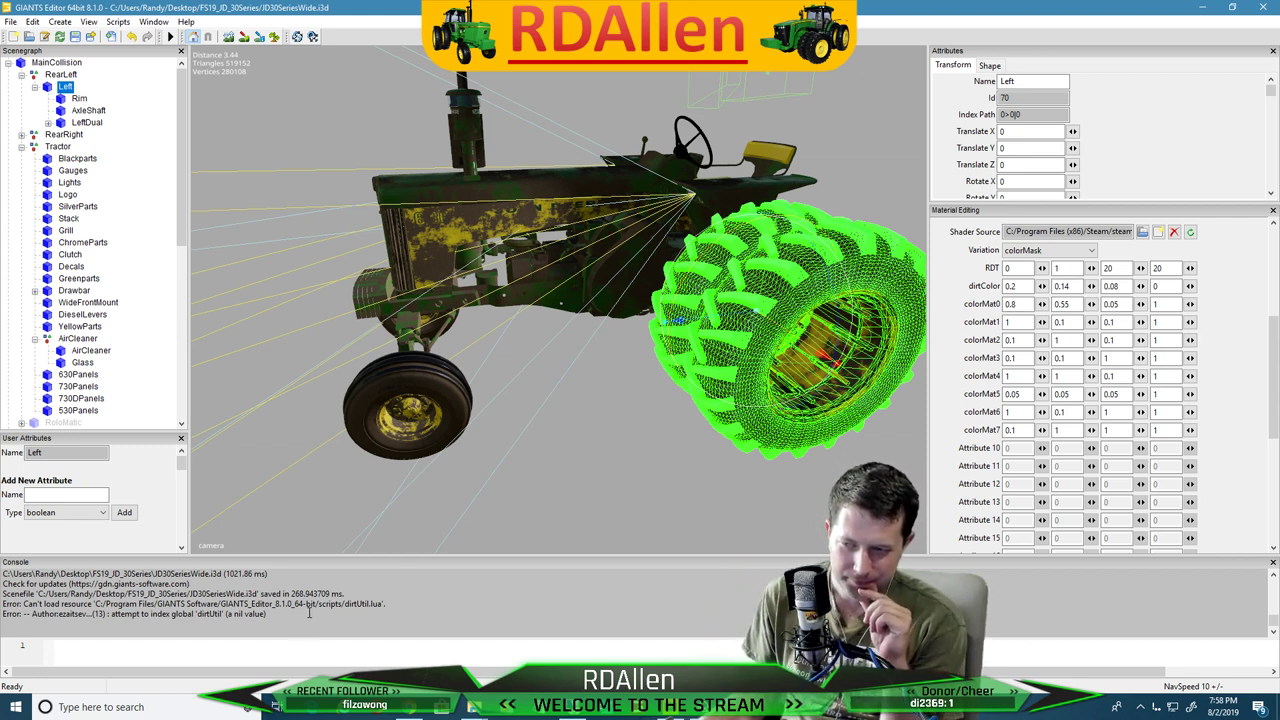
Examine the console errors about the missing dirtUtil.lua resource and the path they refer to
left_click_drag(312, 604, 395, 609)
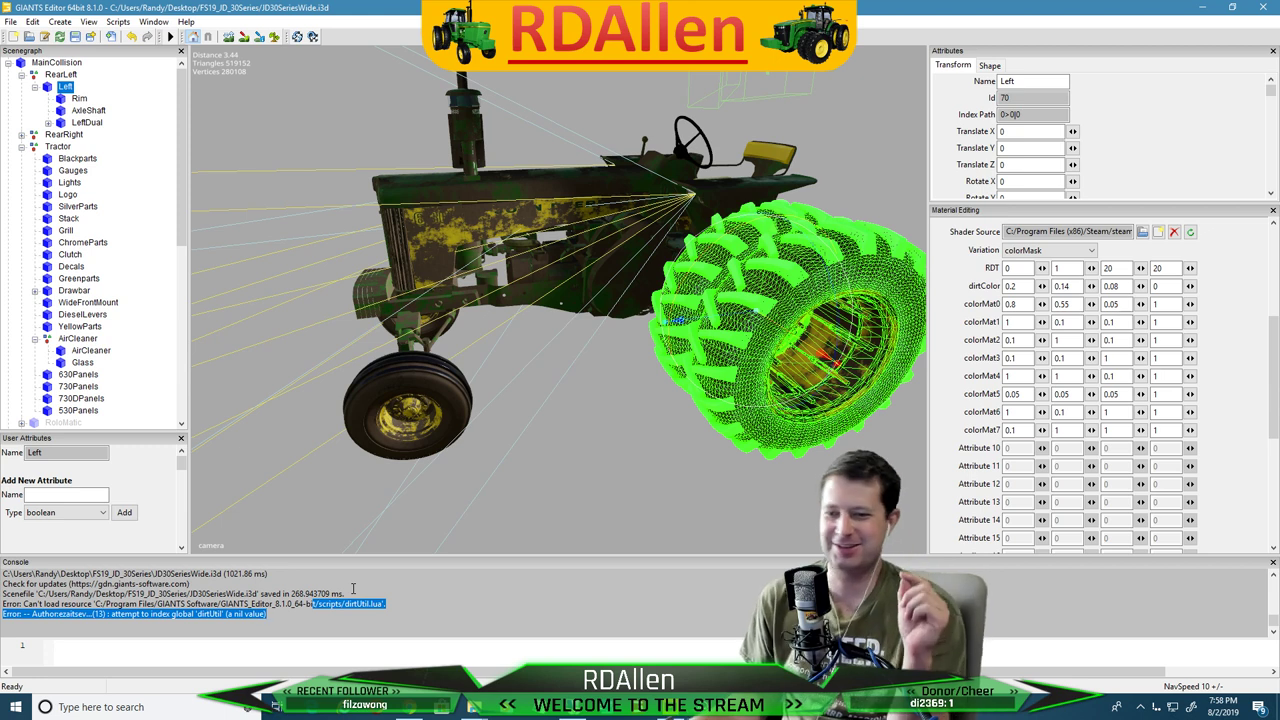
left_click(191, 595)
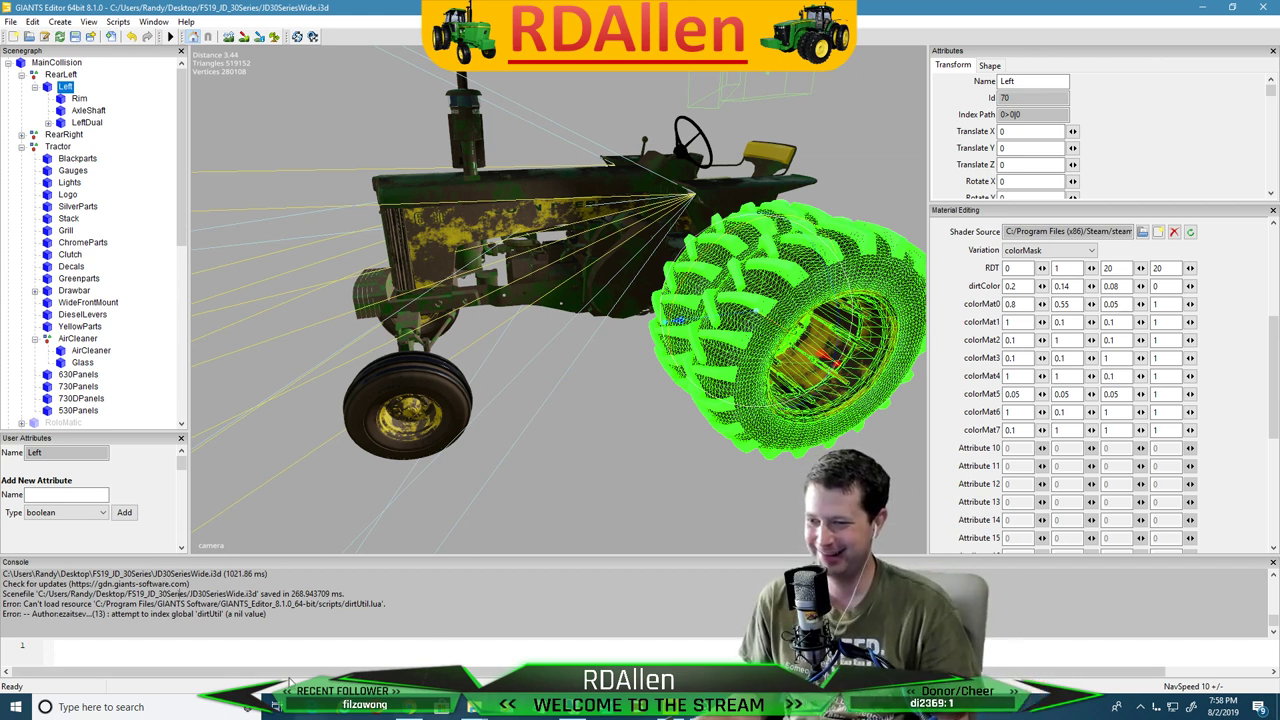
left_click_drag(271, 606, 389, 604)
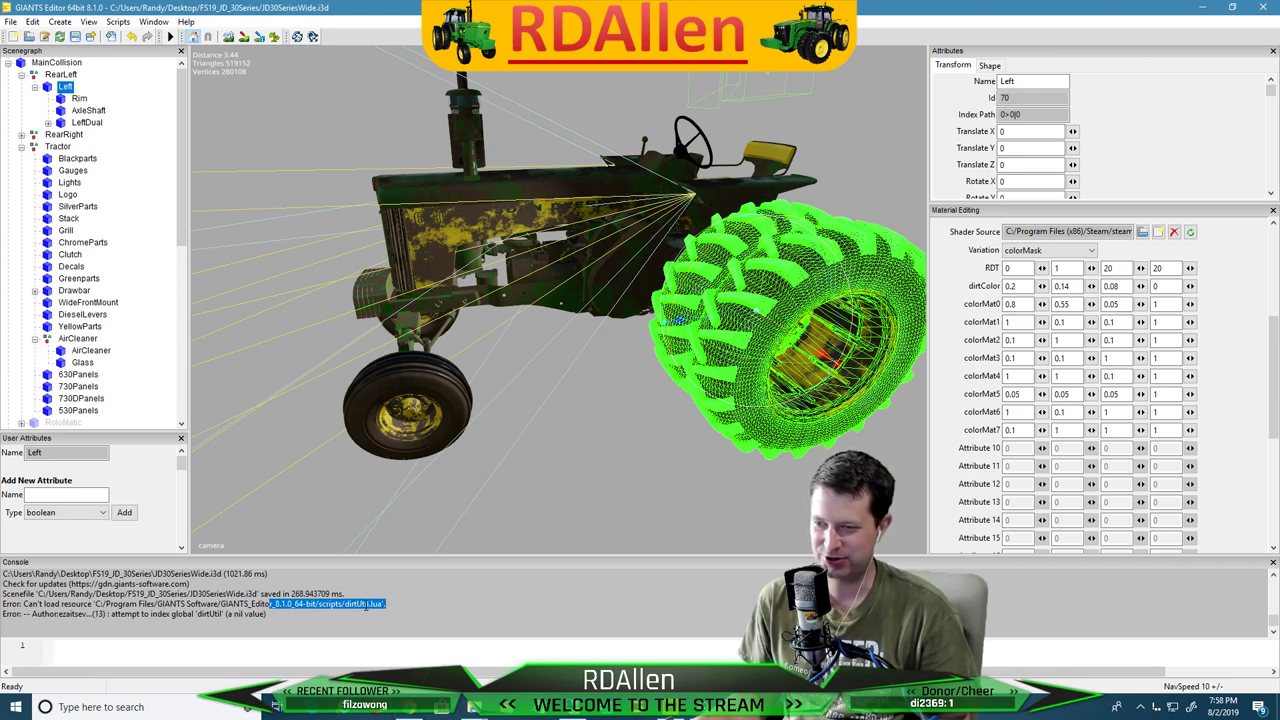
Copy the C:/Program Files/GIANTS Software/GIANTS_Editor_8.1.0_64-bit/scripts path from the console error and open that folder in File Explorer
mouse_move(472, 706)
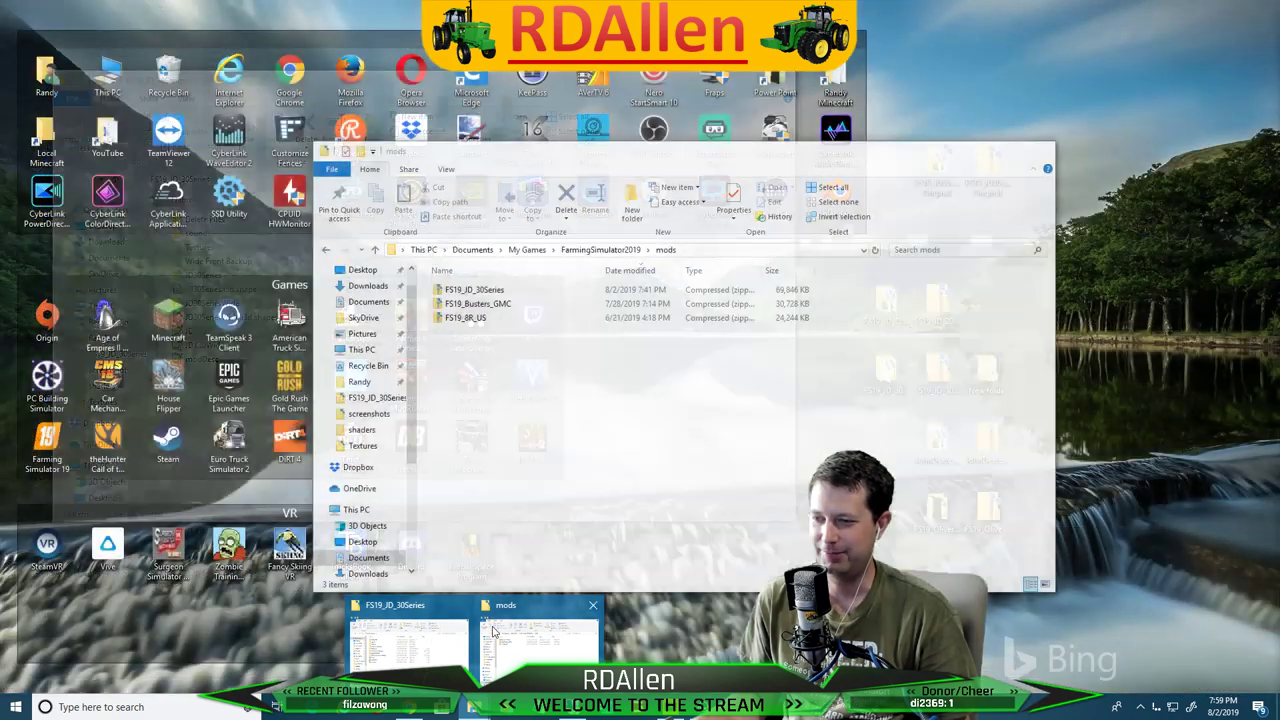
left_click(493, 630)
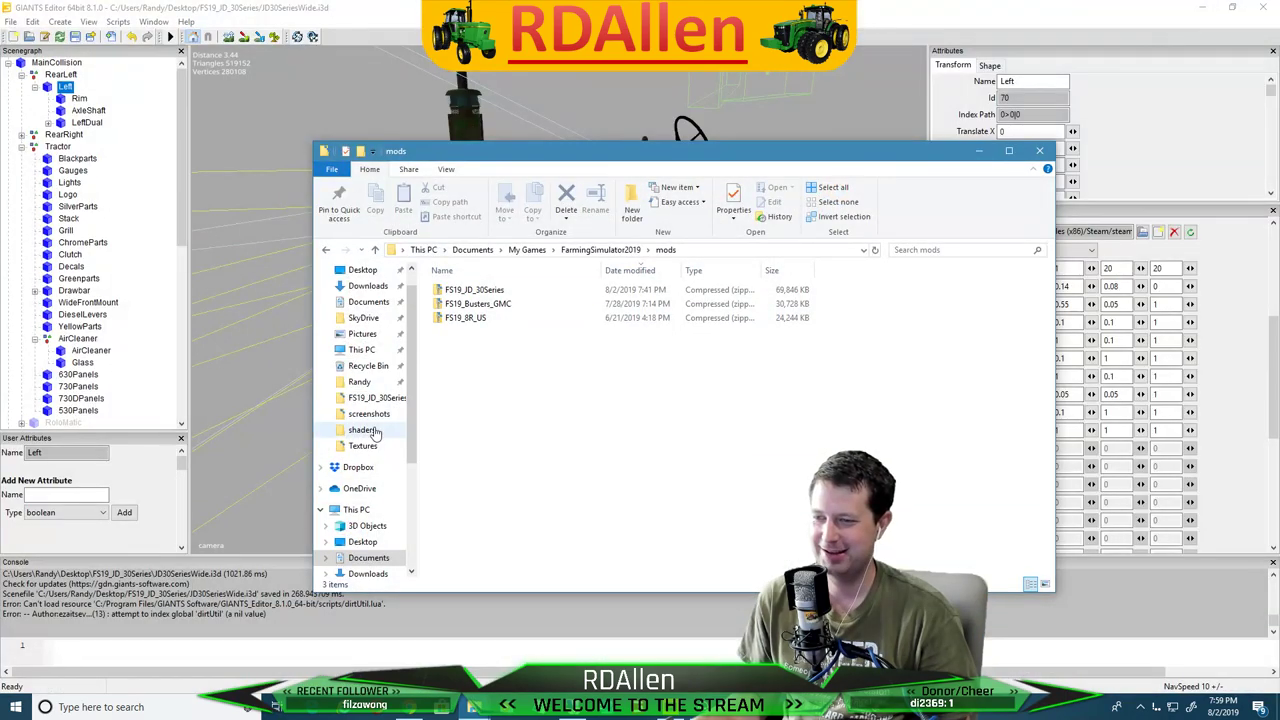
scroll(368, 418, "down", 2)
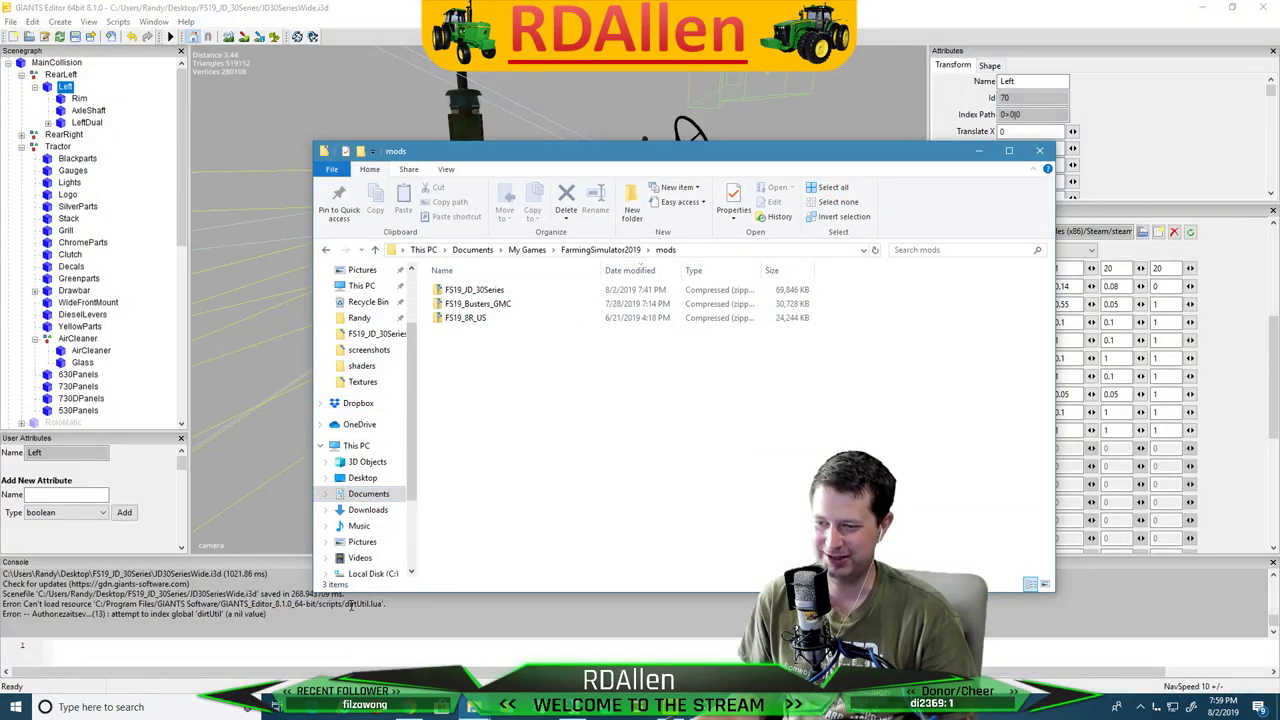
left_click_drag(343, 605, 96, 606)
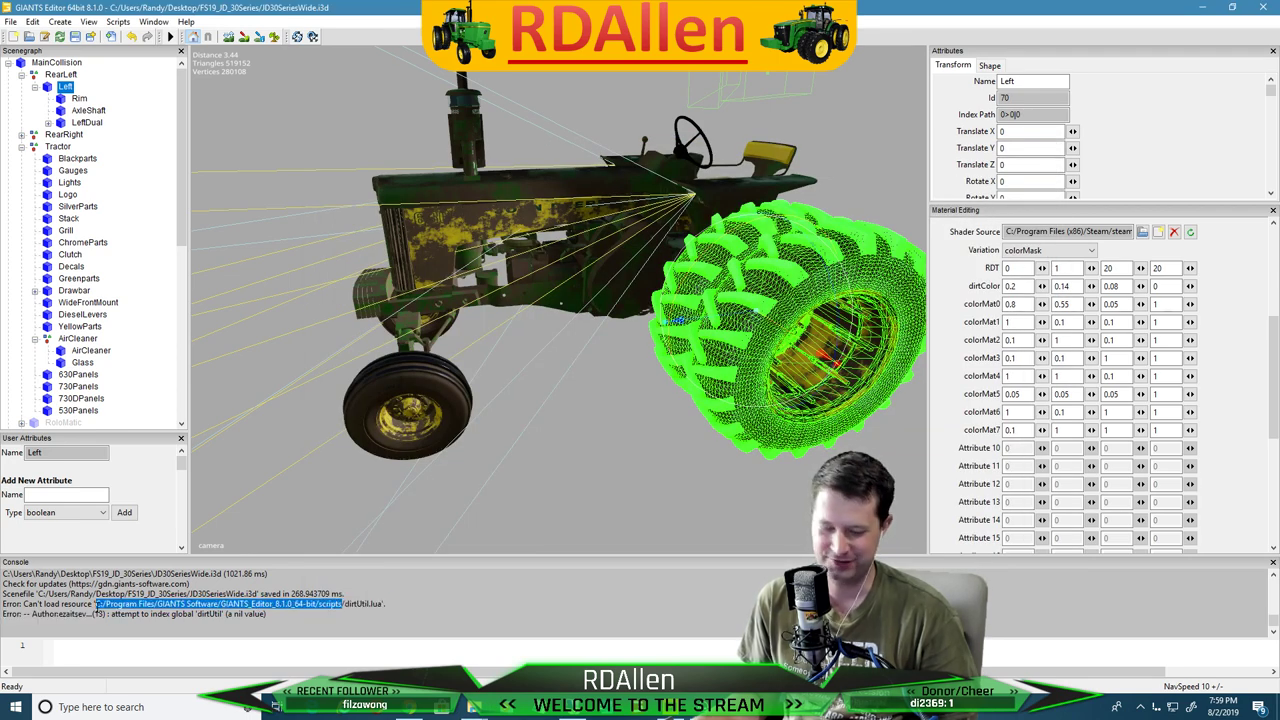
mouse_move(472, 707)
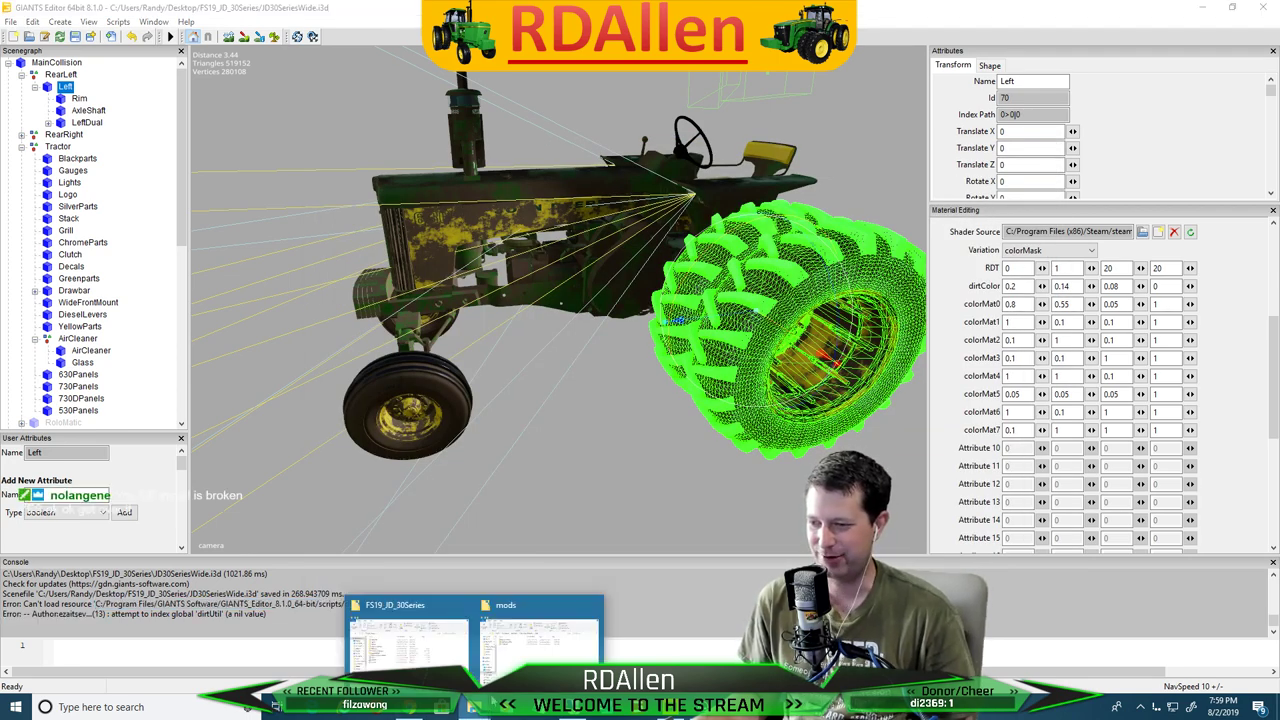
left_click(540, 640)
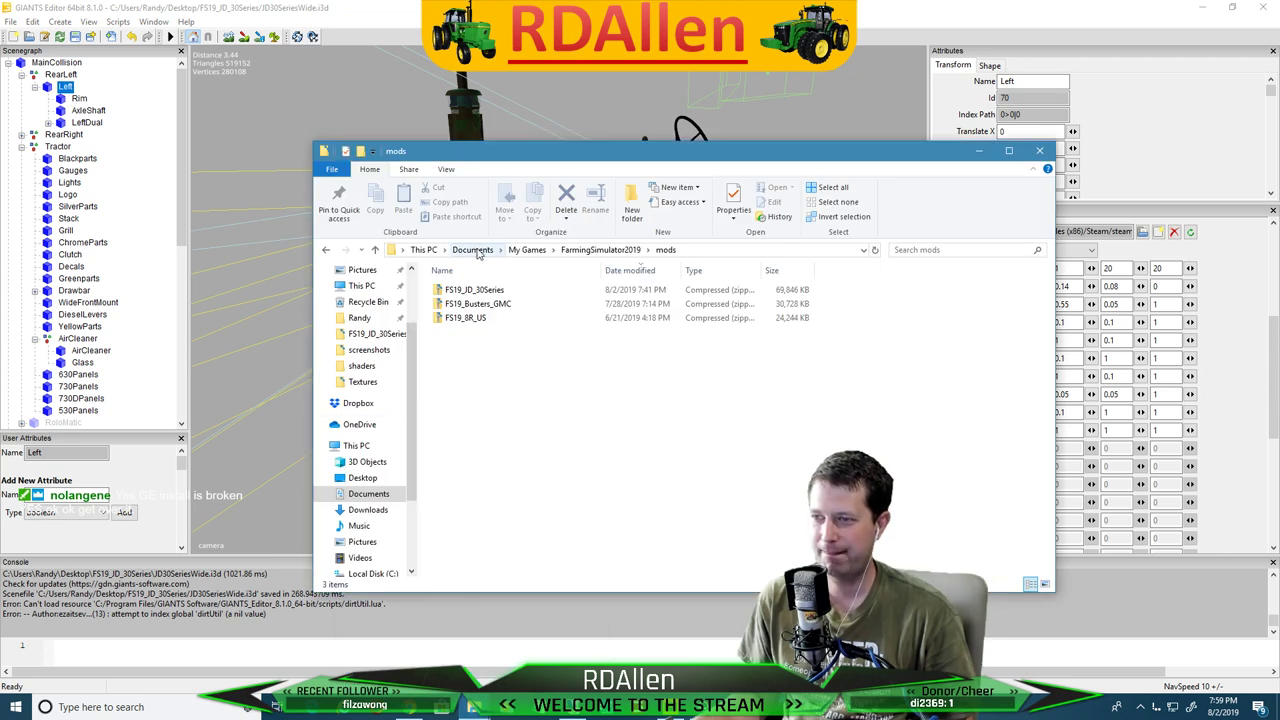
left_click(472, 250)
left_click(648, 250)
type("C:/Program Files/GIANTS Software/GIANTS_Editor_8.1.0_64-bit/scripts")
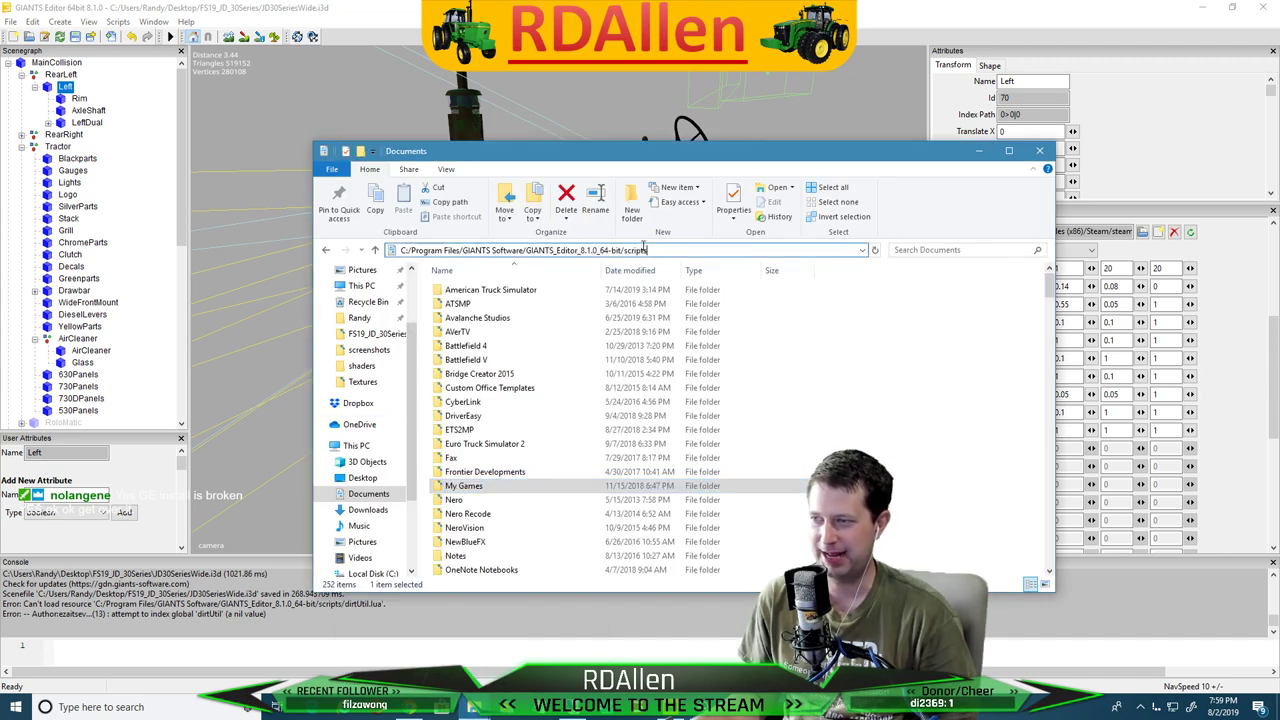
key("Return")
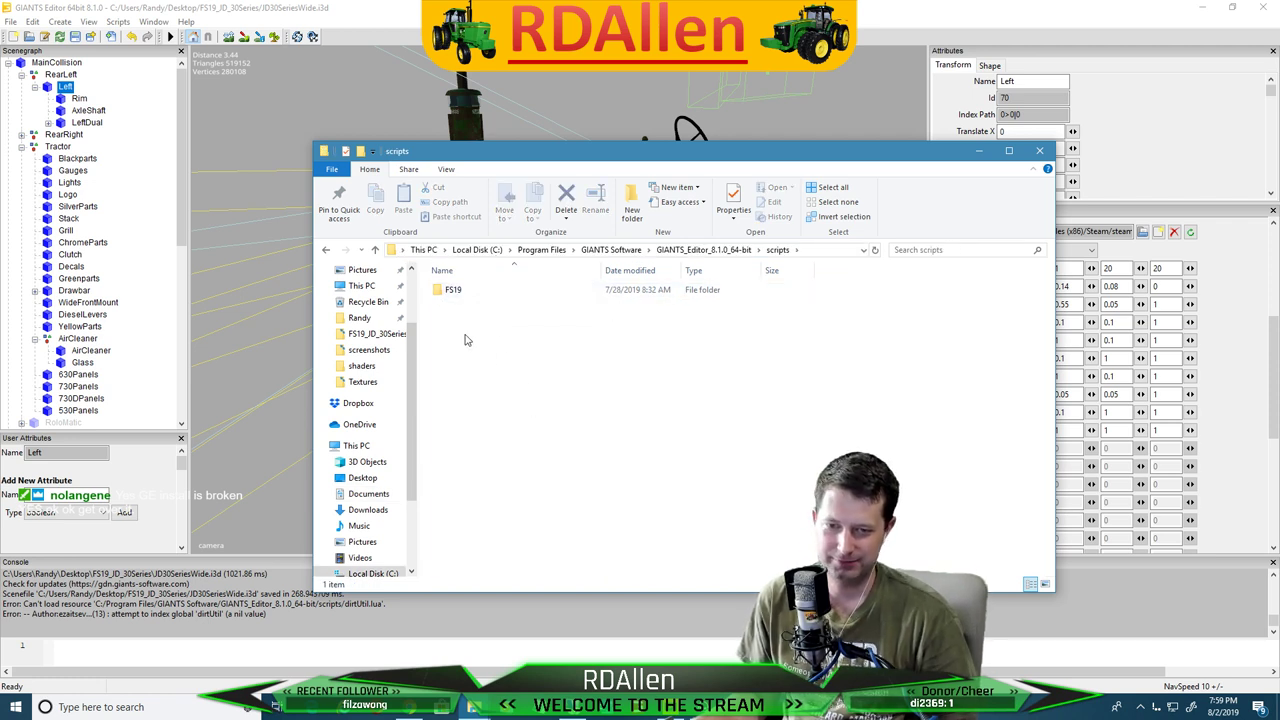
Move dirtUtil.lua from the FS19 subfolder up into the scripts folder, granting administrator permission
double_click(450, 290)
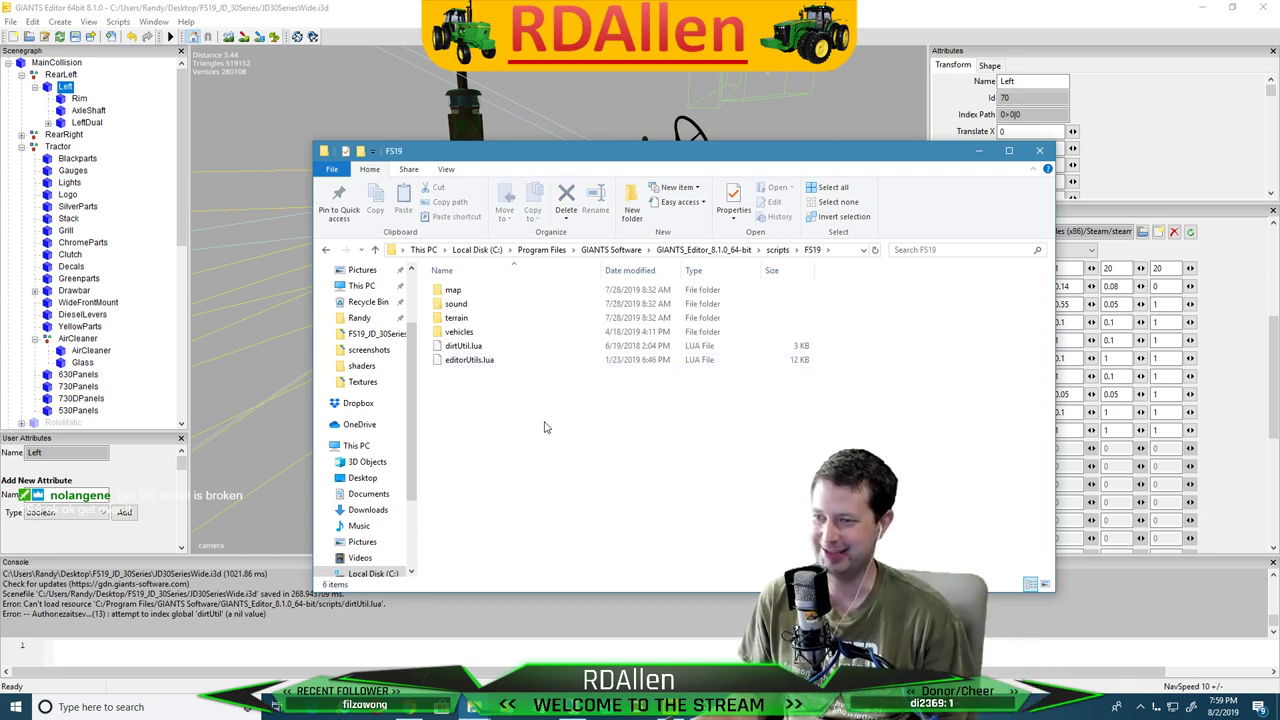
left_click_drag(544, 427, 425, 345)
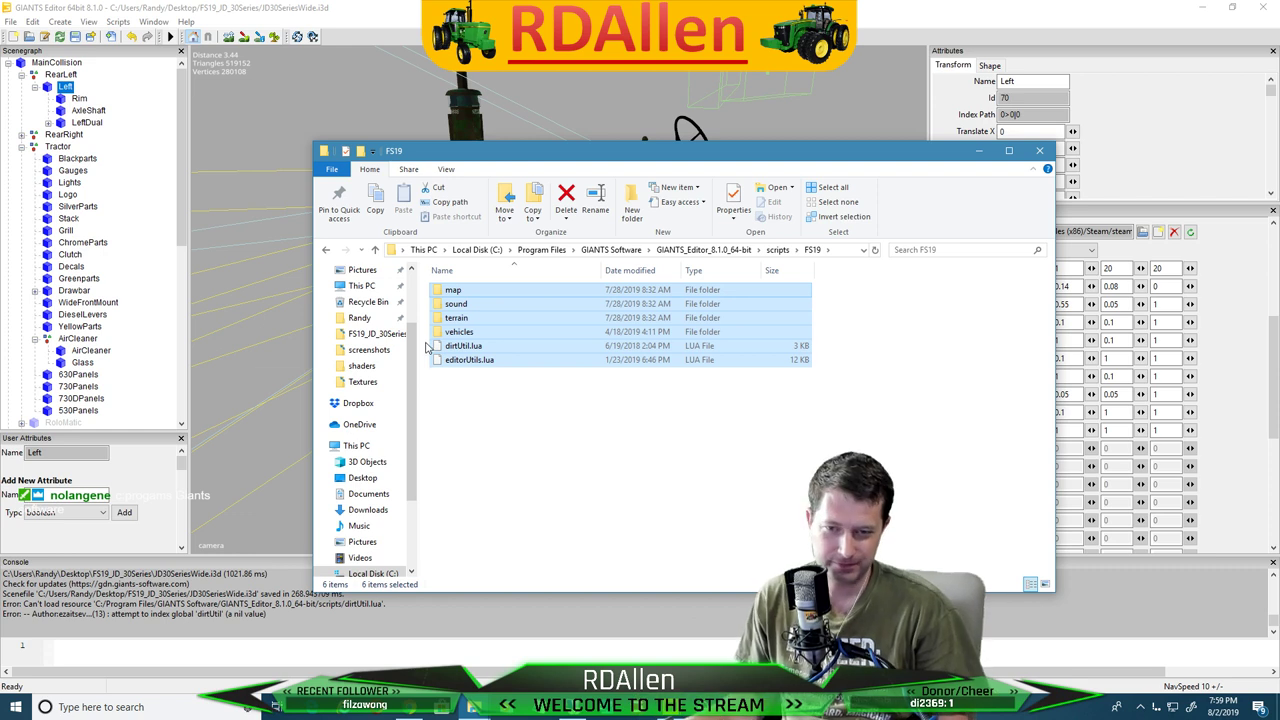
left_click(571, 480)
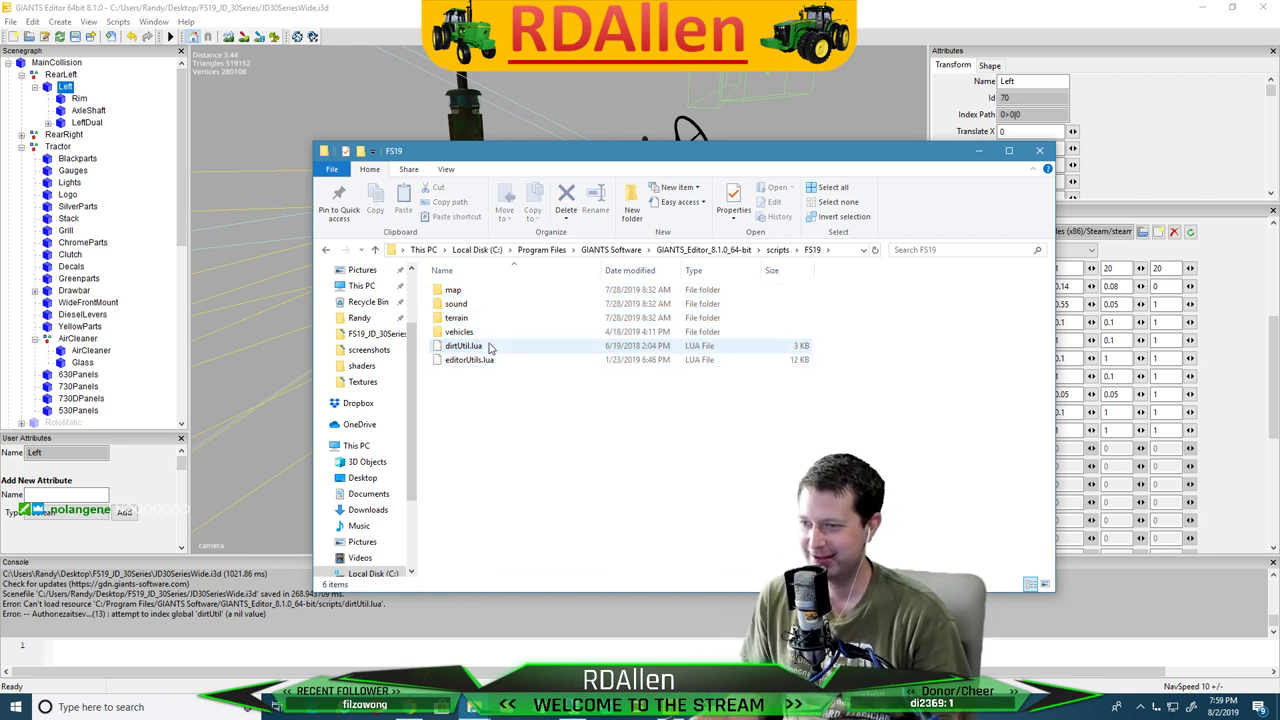
left_click(450, 345)
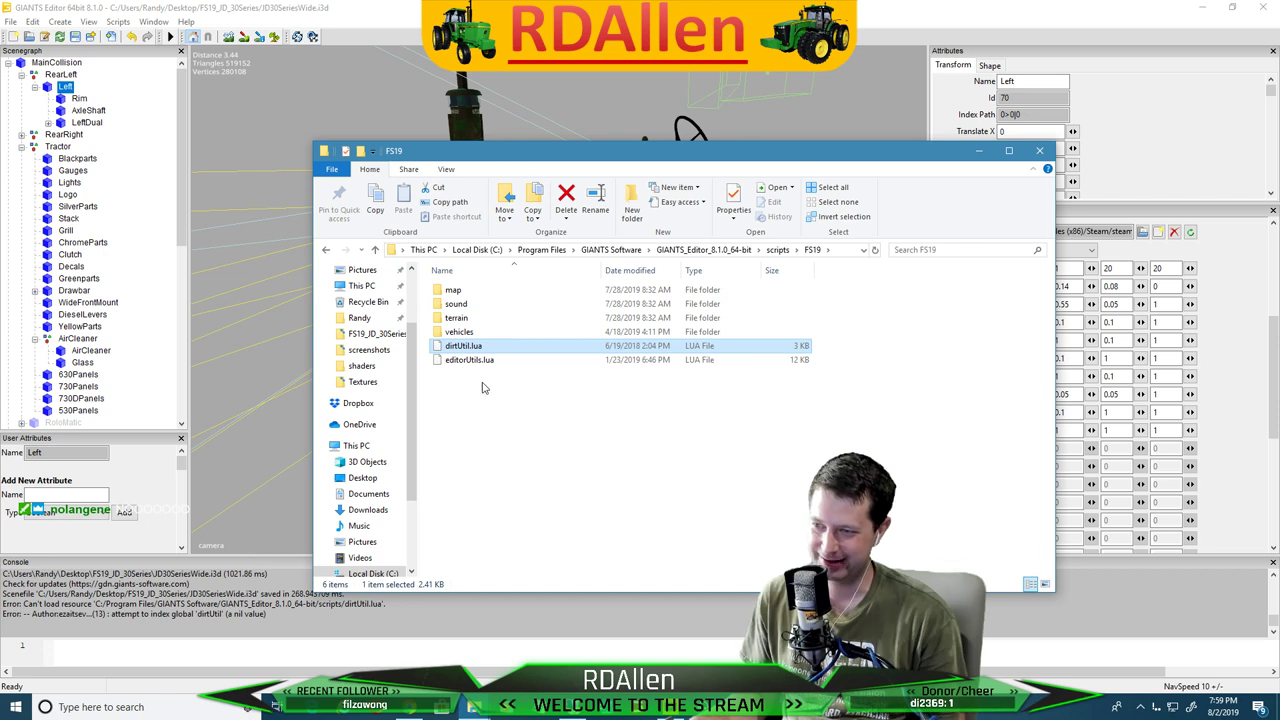
key("ctrl+x")
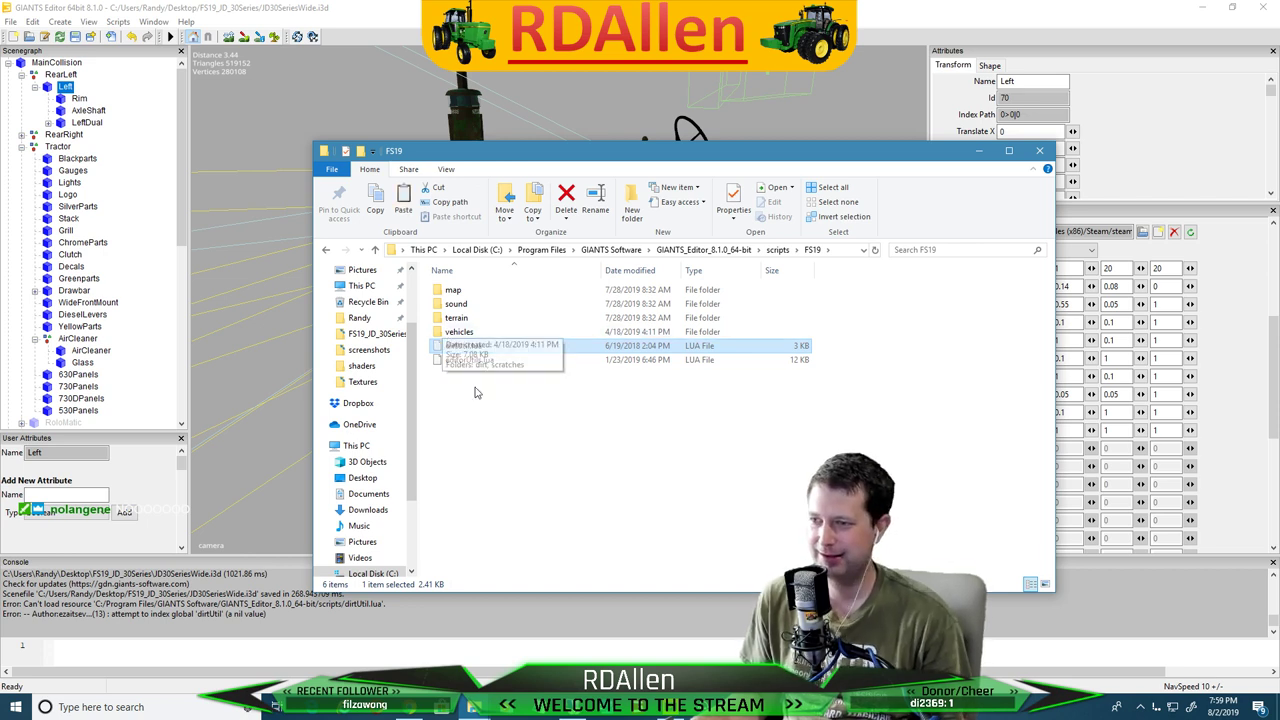
key("alt+Left")
key("ctrl+v")
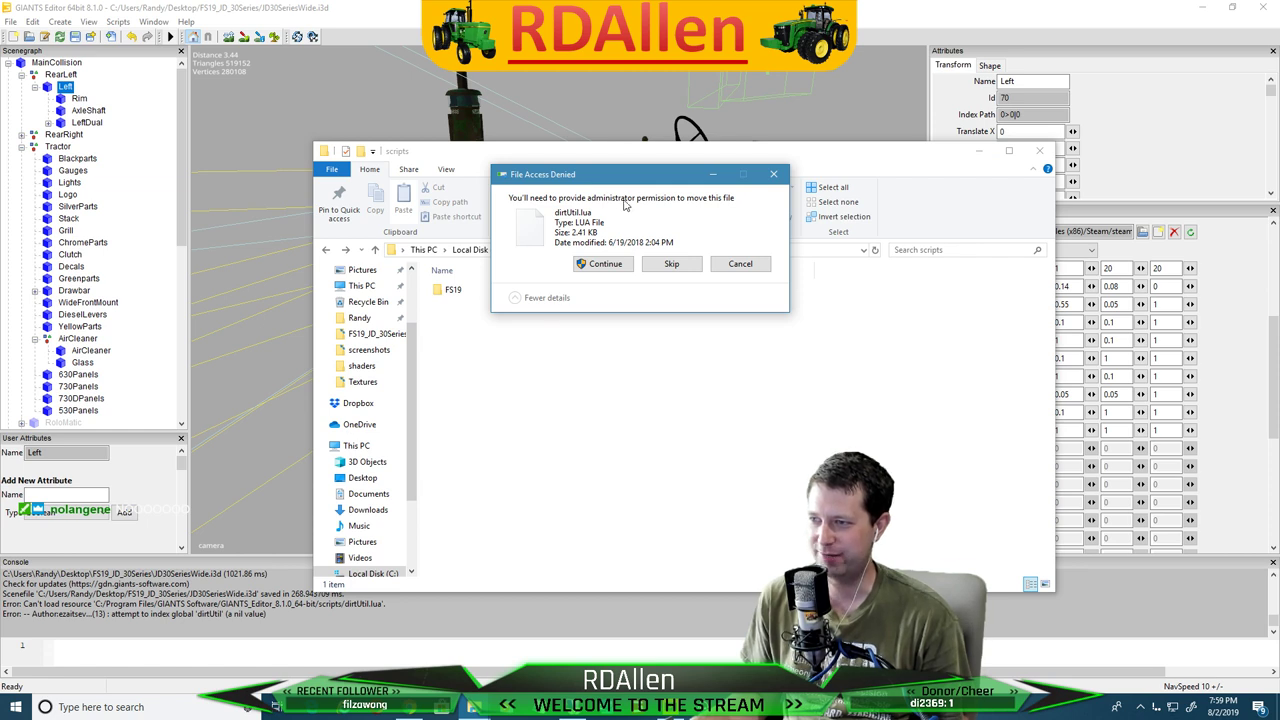
left_click(603, 264)
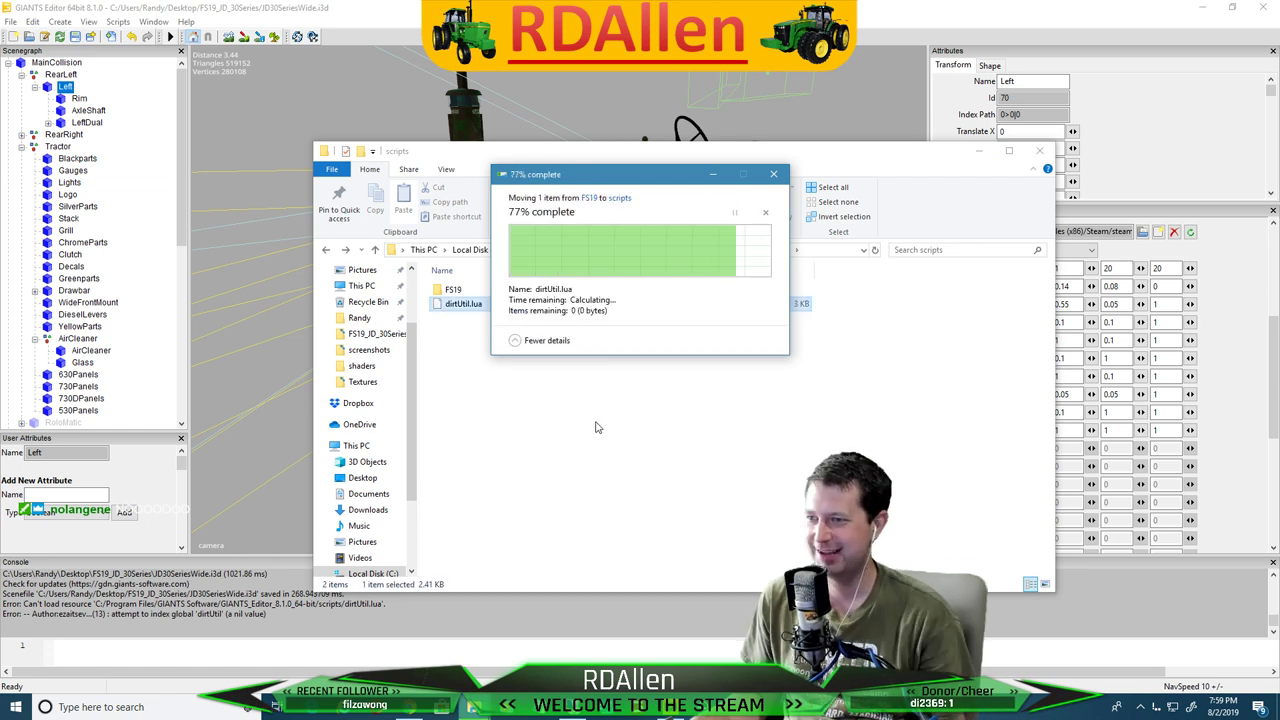
left_click(504, 370)
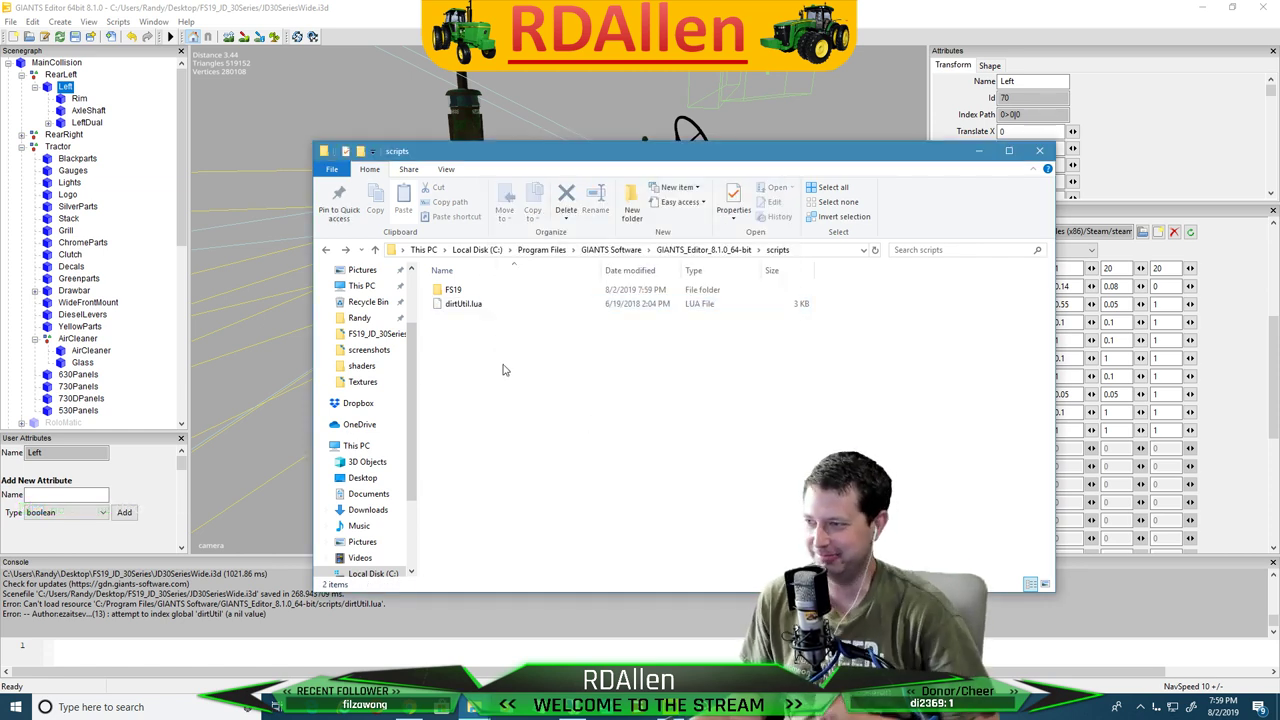
left_click(385, 34)
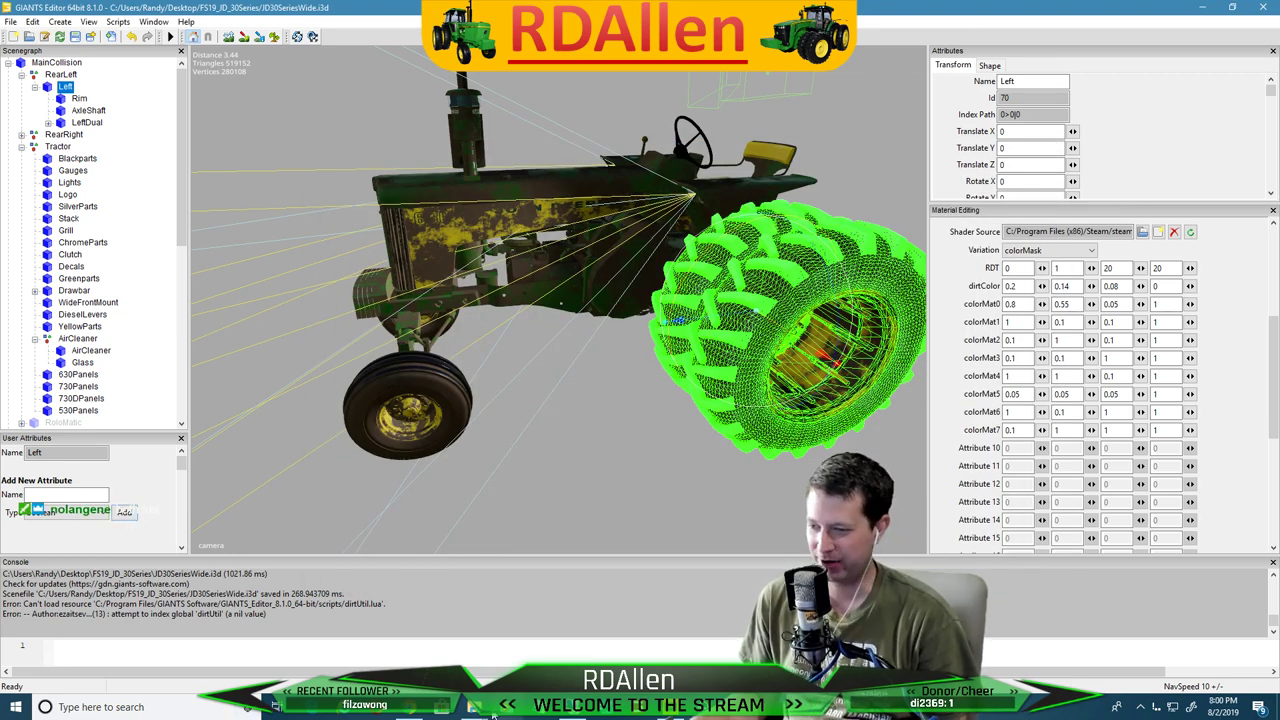
mouse_move(470, 707)
left_click(521, 640)
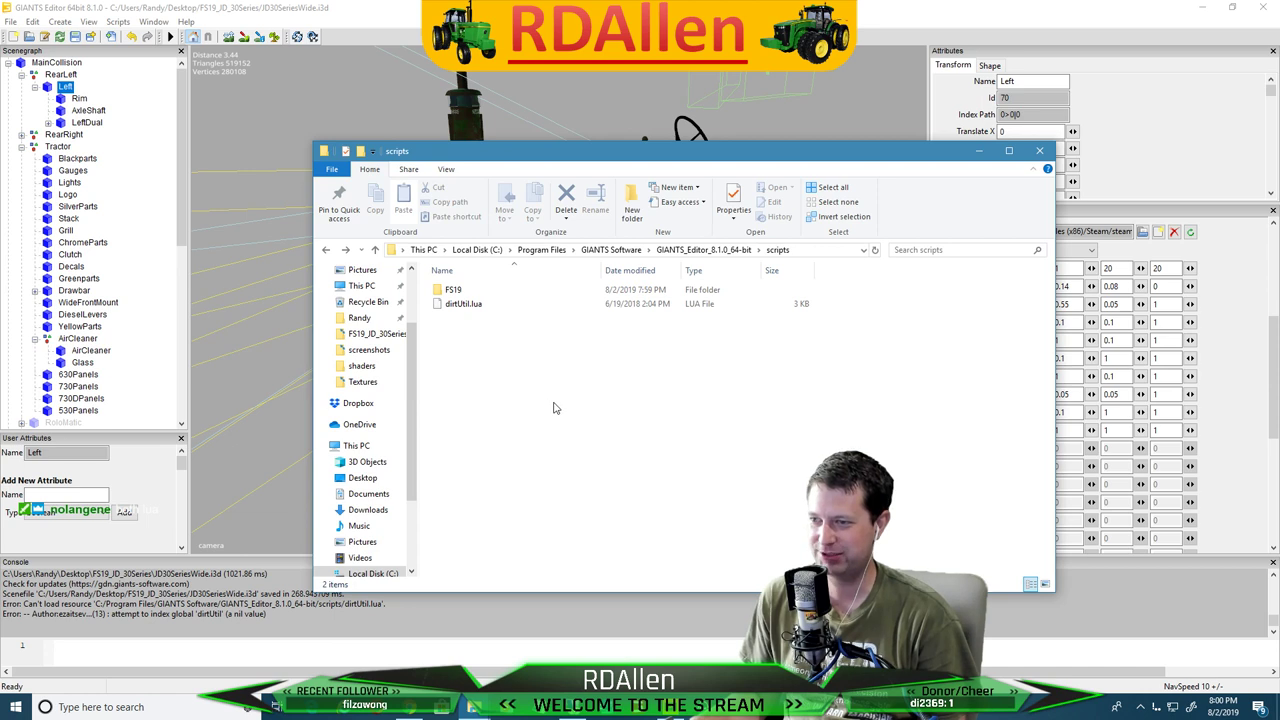
left_click(368, 493)
left_click(463, 485)
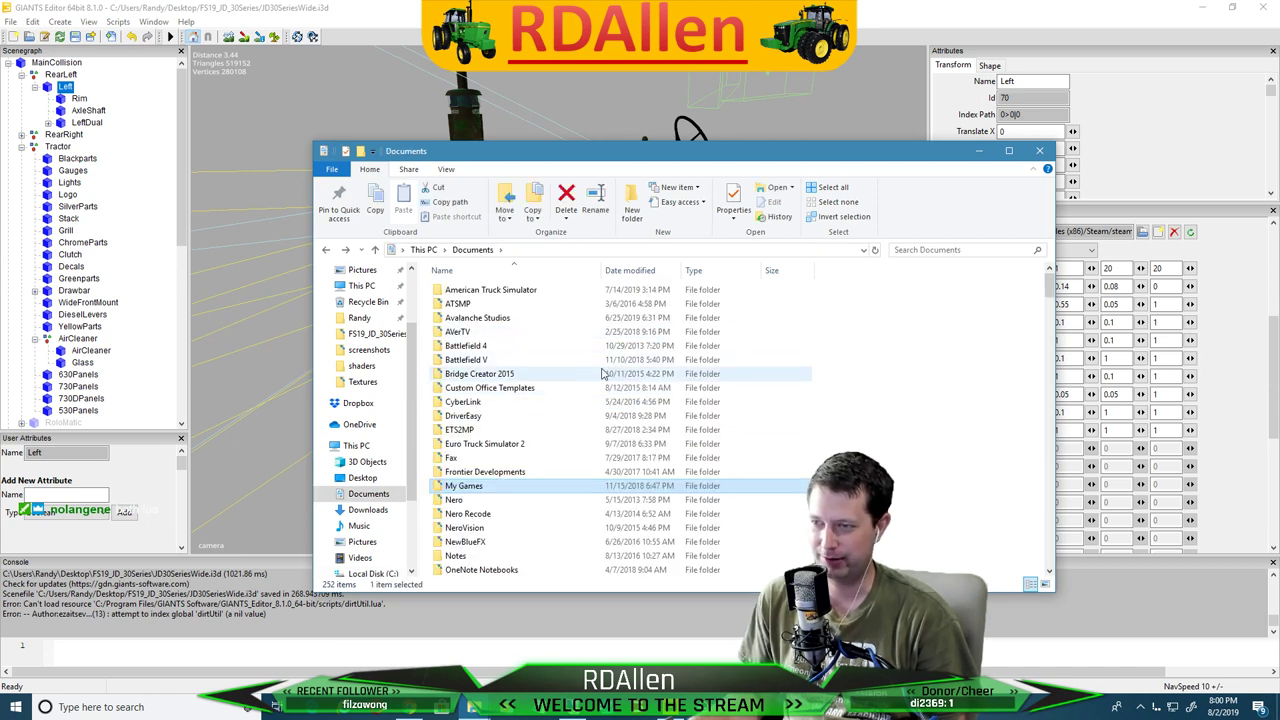
key("alt+Left")
Move editorUtils.lua from the FS19 subfolder up into the scripts folder, granting administrator permission
key("alt+Left")
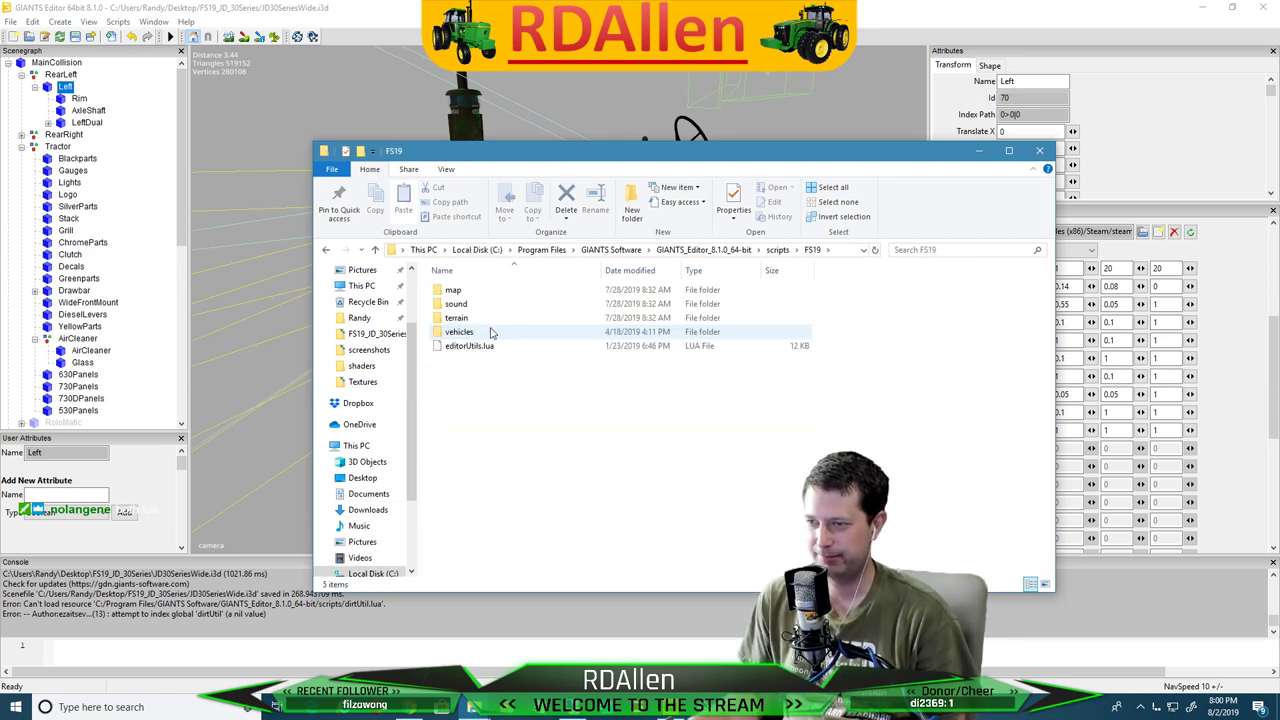
left_click(472, 345)
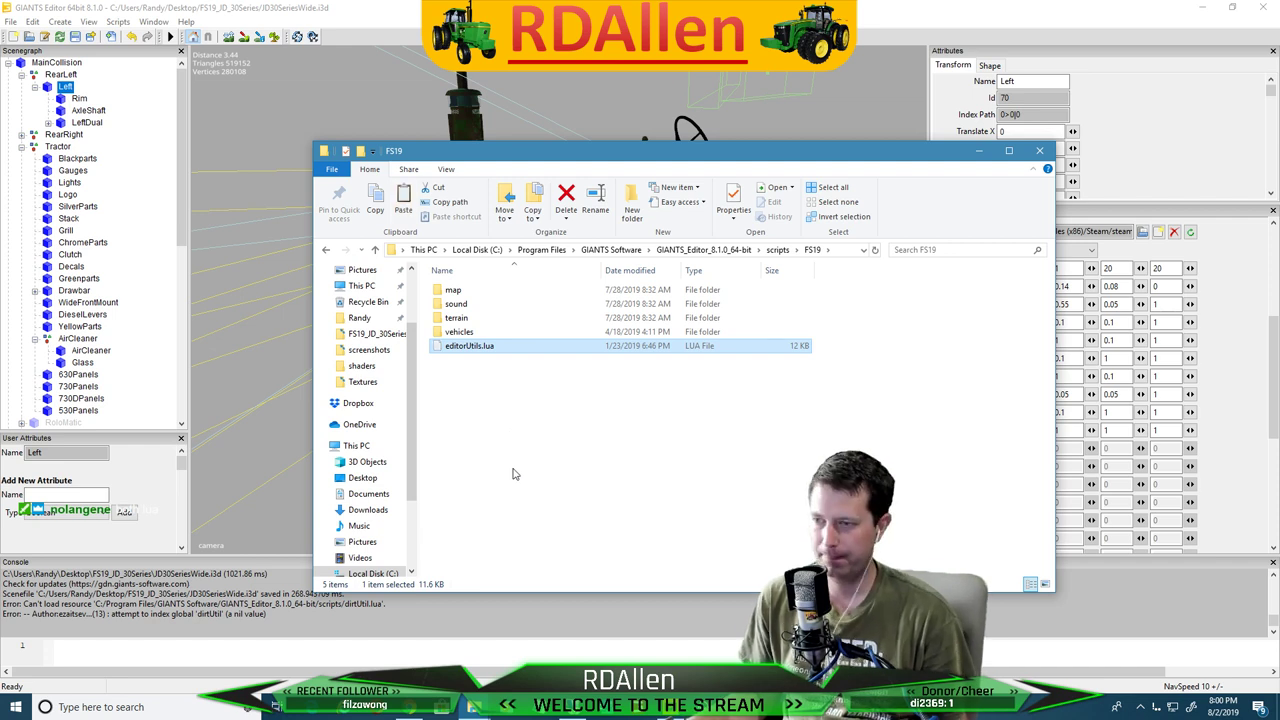
key("alt+Left")
key("ctrl+v")
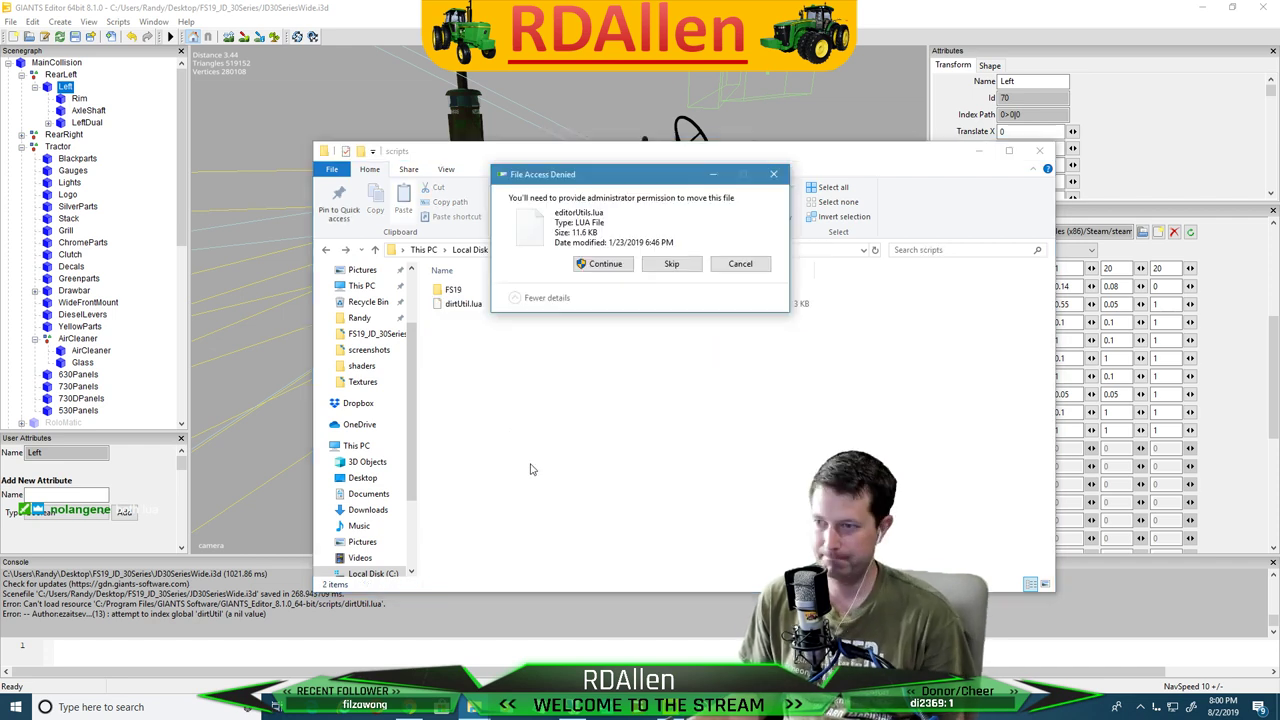
left_click(605, 264)
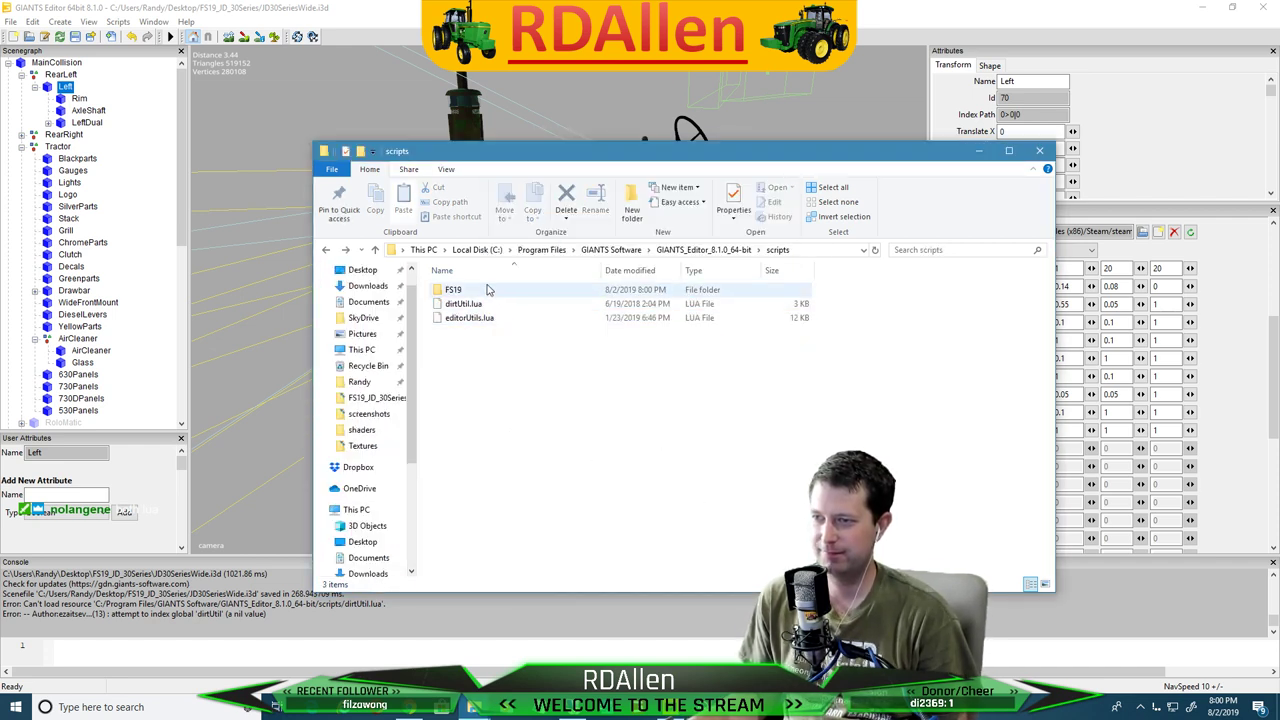
Look through the FS19 script subfolders, checking terrain and the dirt and scratches folders inside vehicles
double_click(487, 289)
left_click(465, 320)
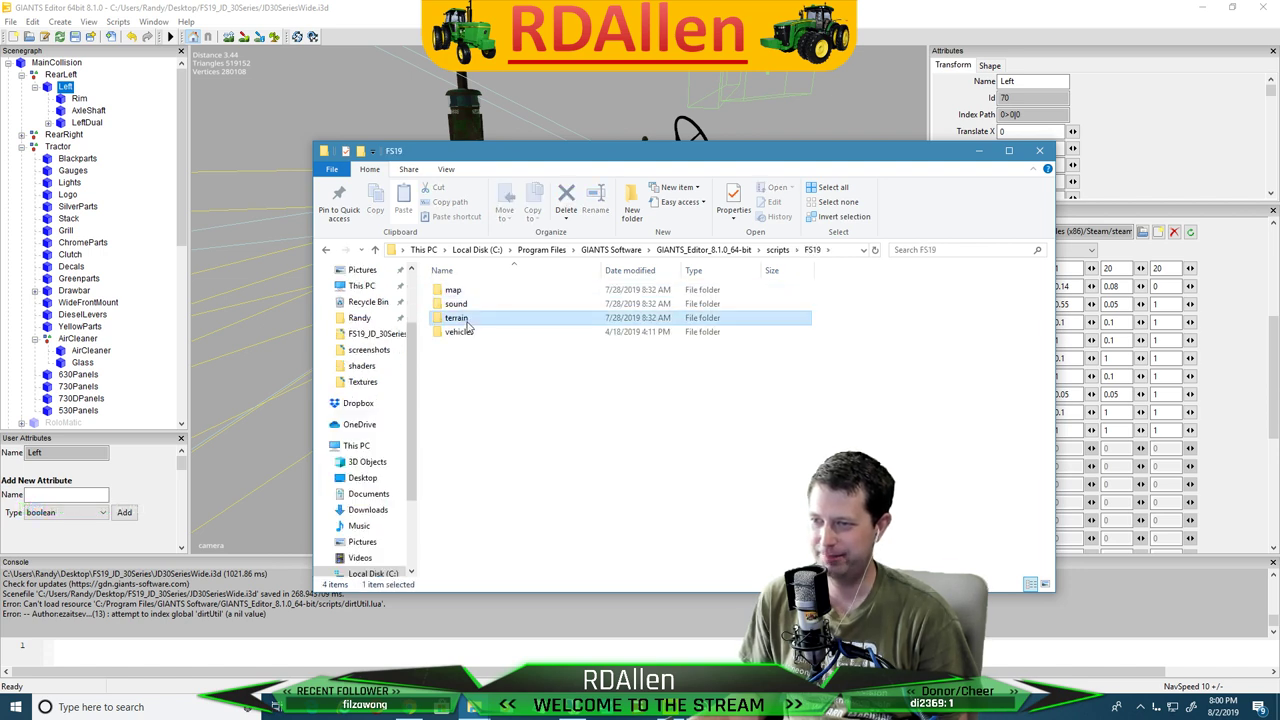
double_click(460, 319)
key("BackSpace")
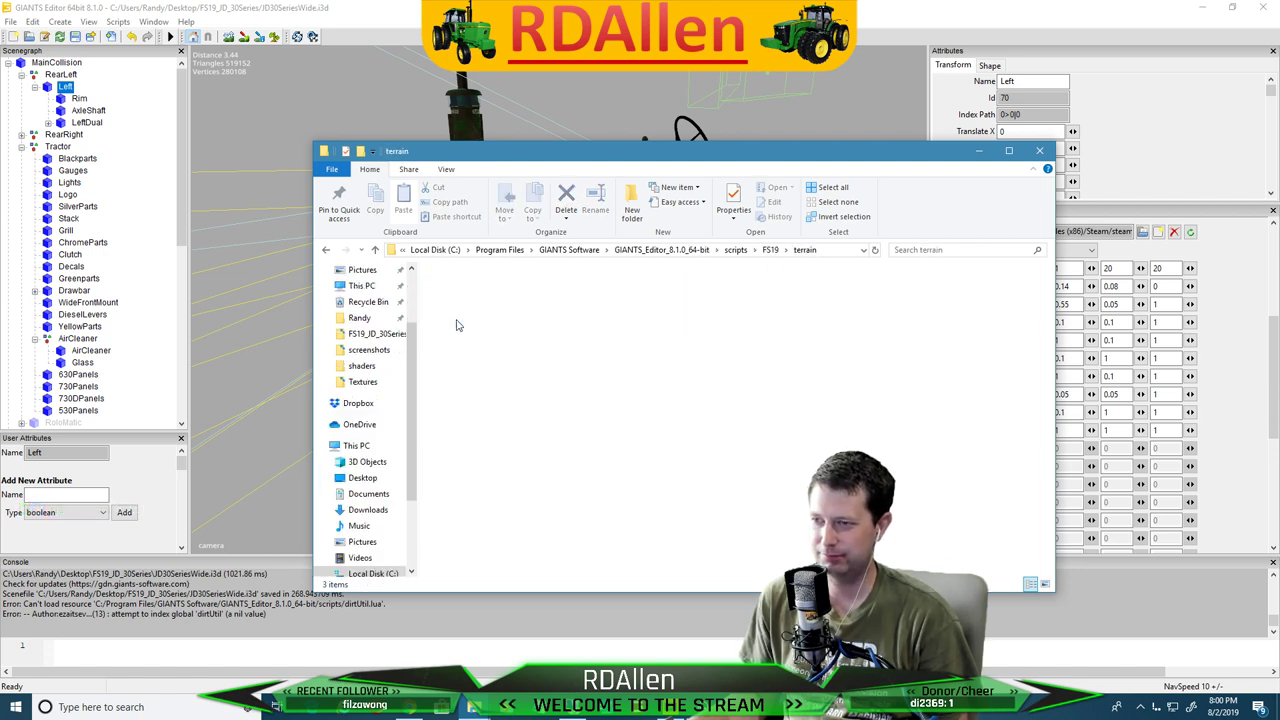
double_click(465, 331)
double_click(462, 291)
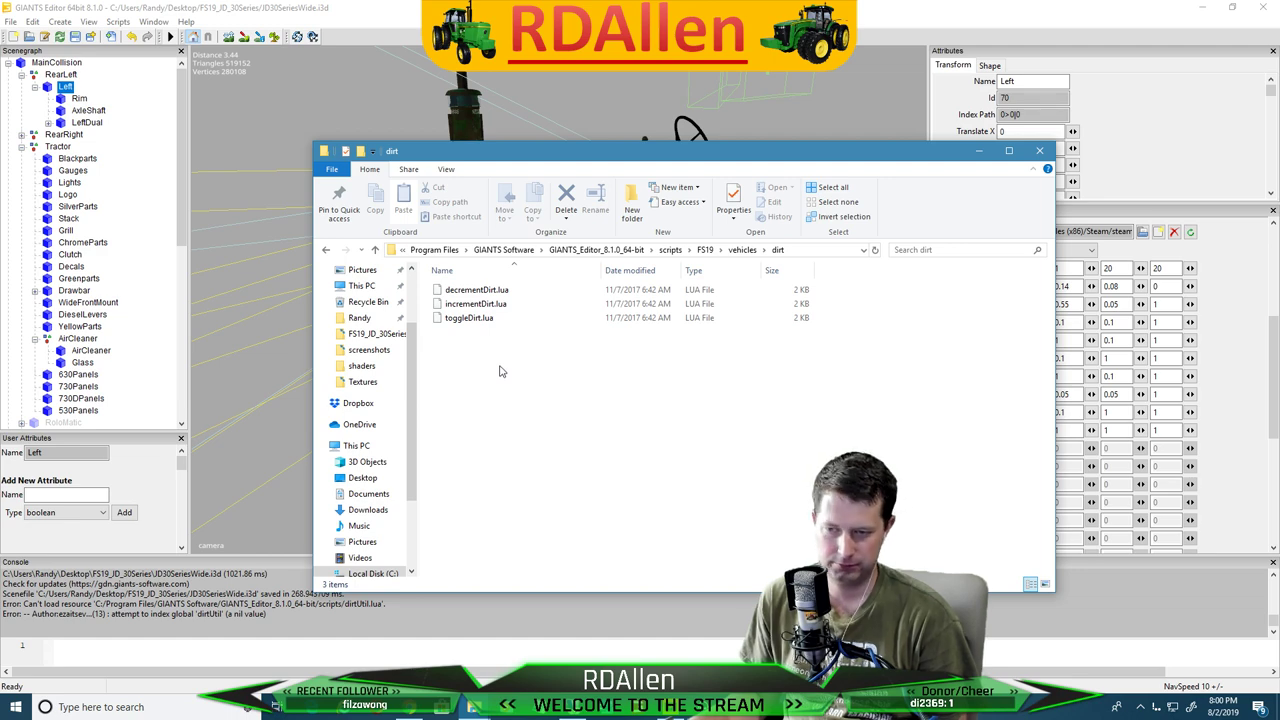
key("BackSpace")
left_click(462, 305)
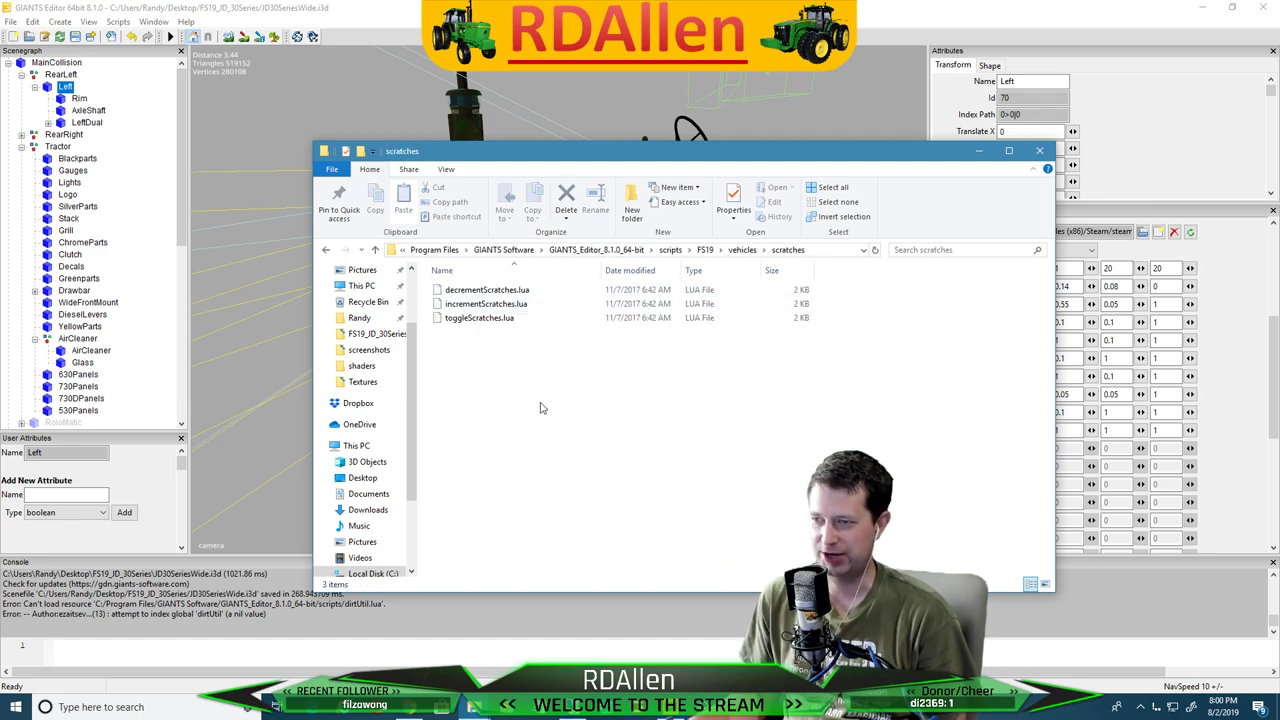
Return to GIANTS Editor and run the FS19 vehicle script Toggle Dirt on the tractor
left_click(176, 13)
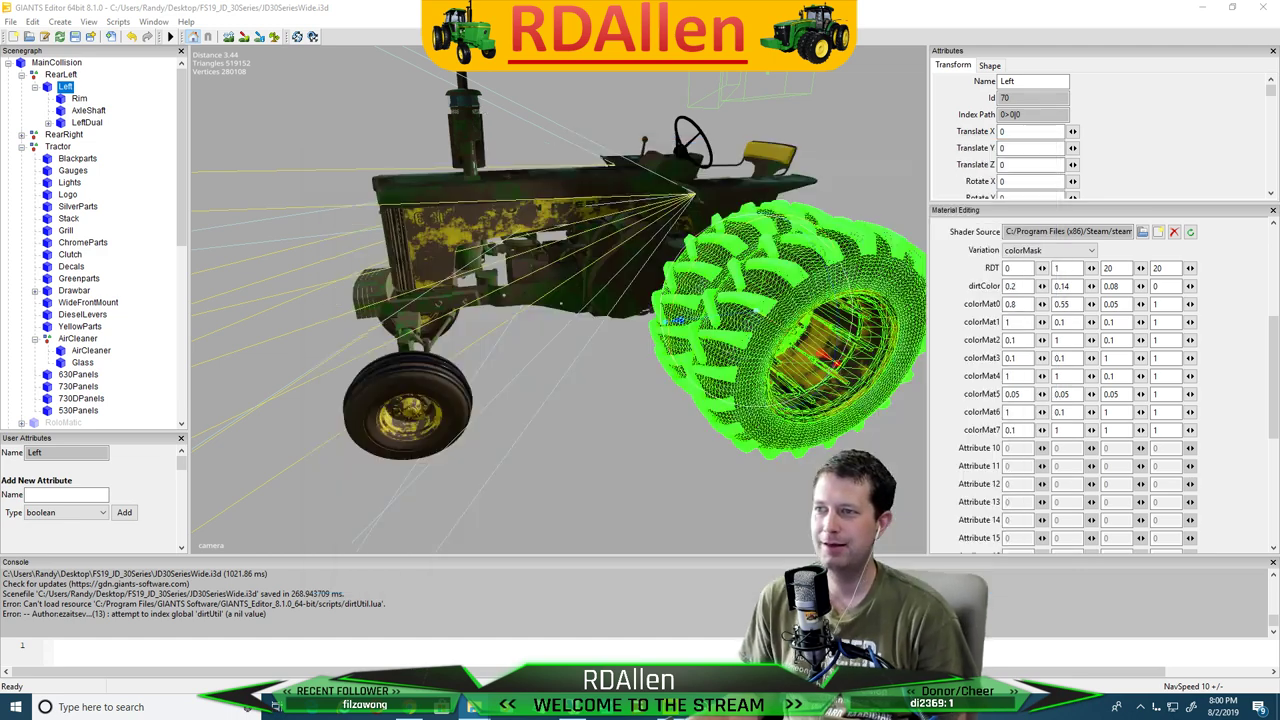
left_click(117, 21)
mouse_move(140, 37)
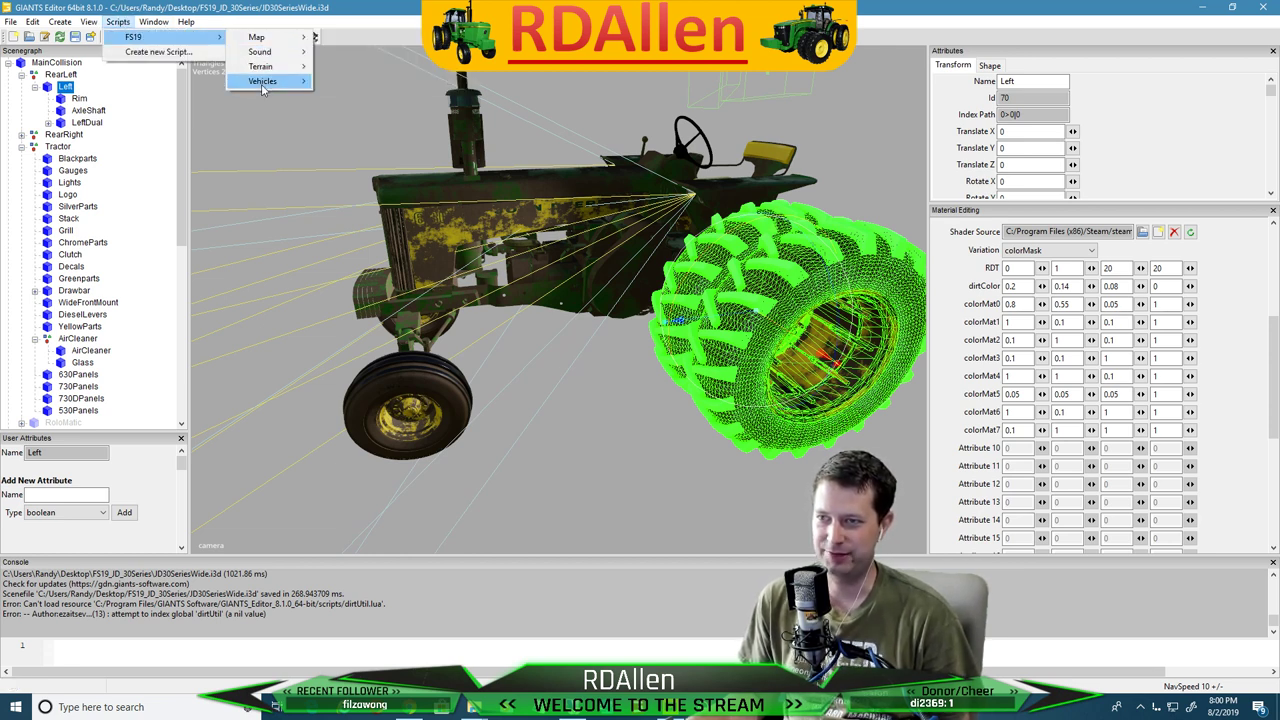
mouse_move(265, 81)
mouse_move(345, 81)
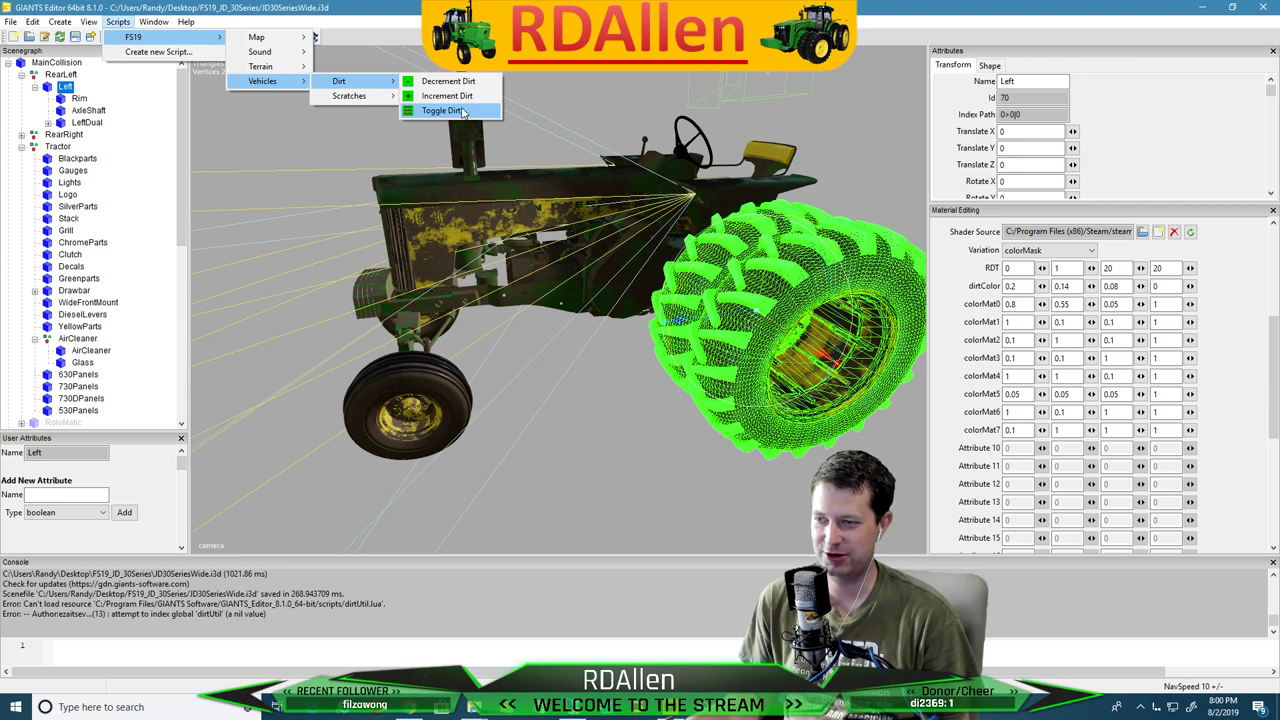
left_click(462, 111)
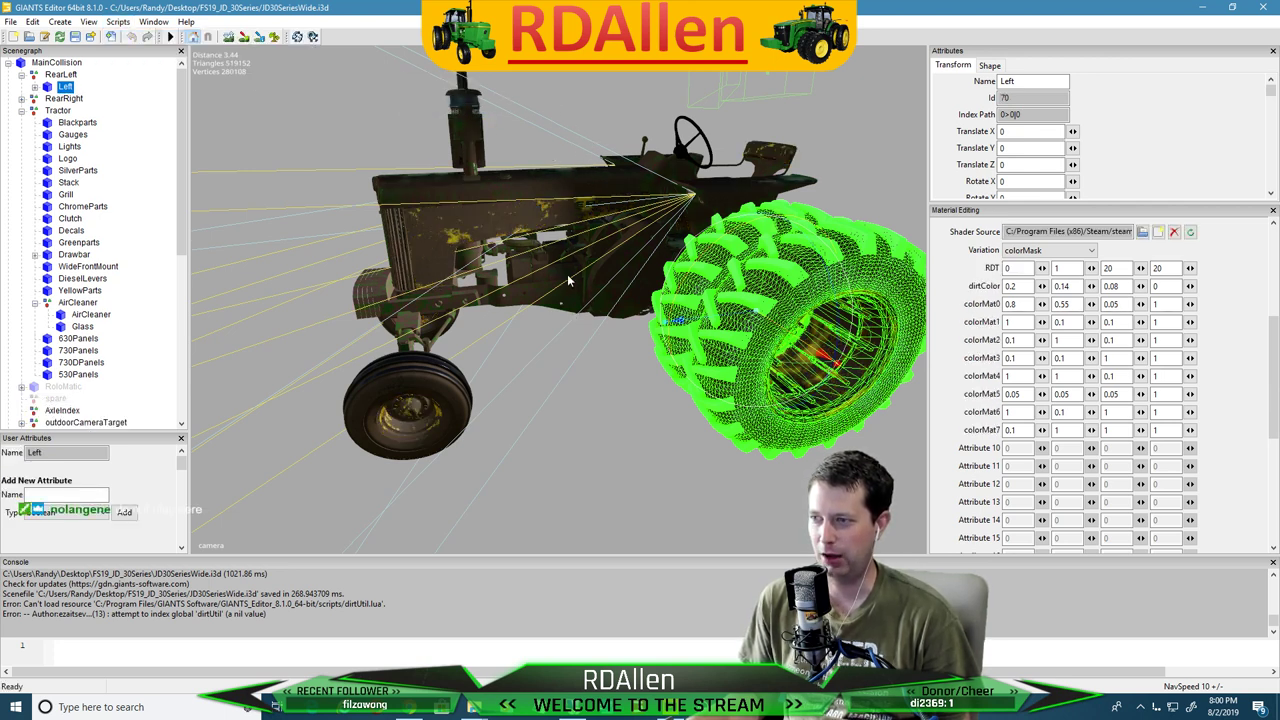
Run the Toggle Dirt script a second time and deselect the Left rear tire
left_click(118, 22)
mouse_move(165, 37)
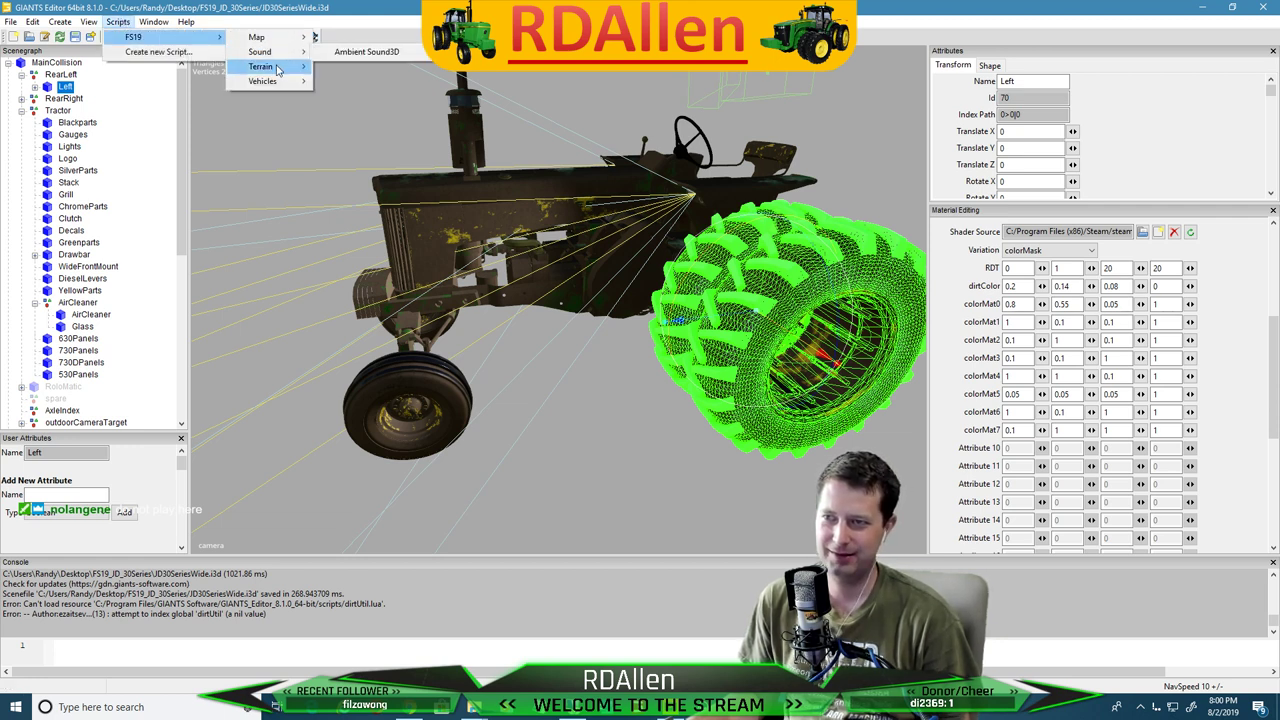
mouse_move(274, 88)
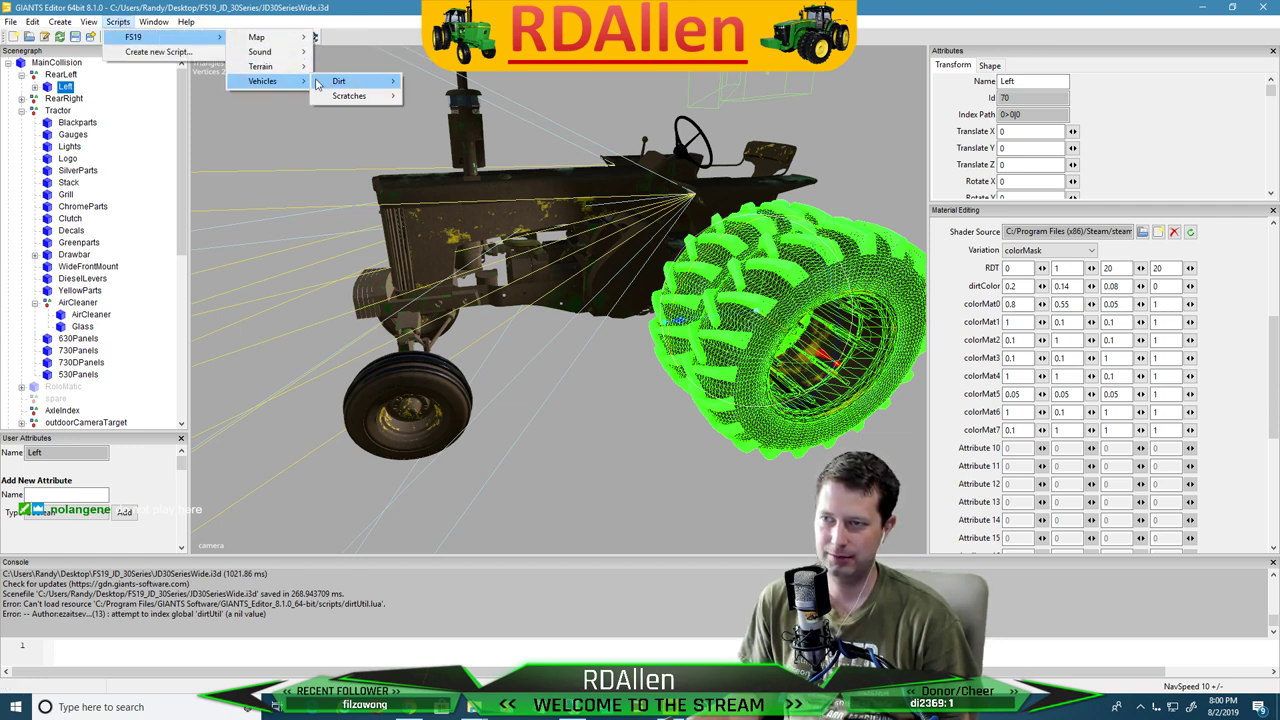
mouse_move(348, 87)
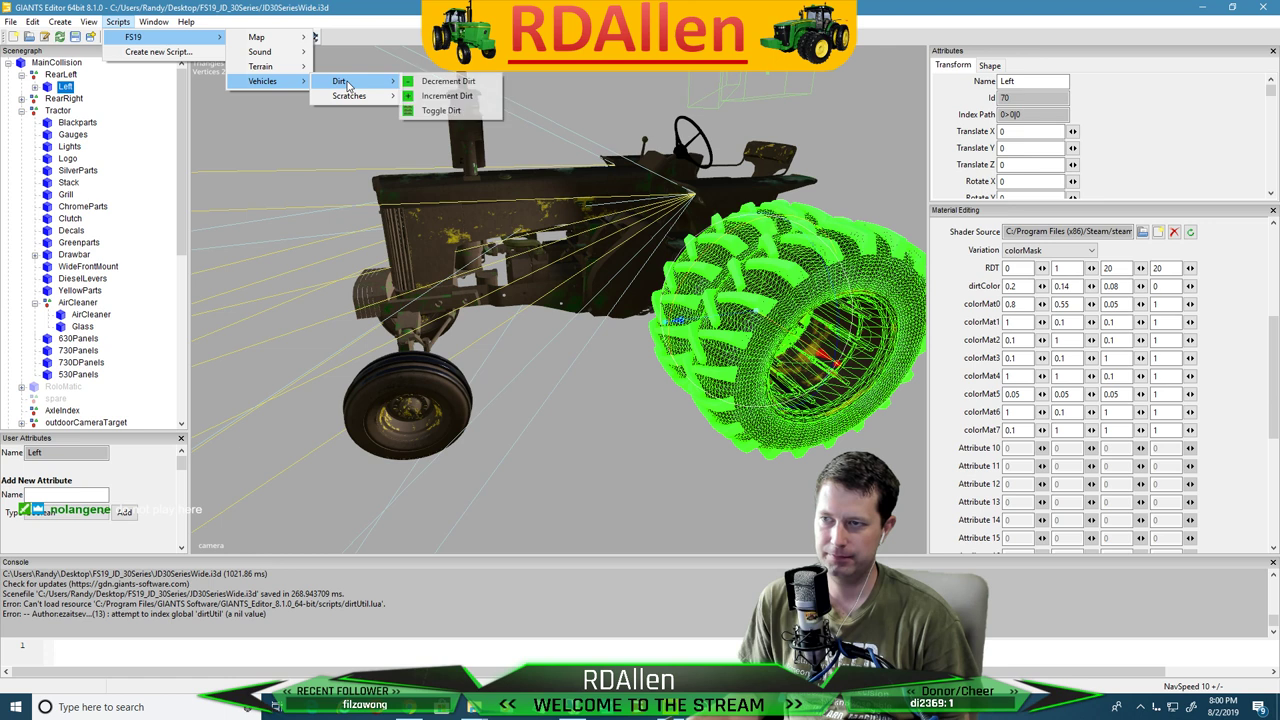
left_click(436, 111)
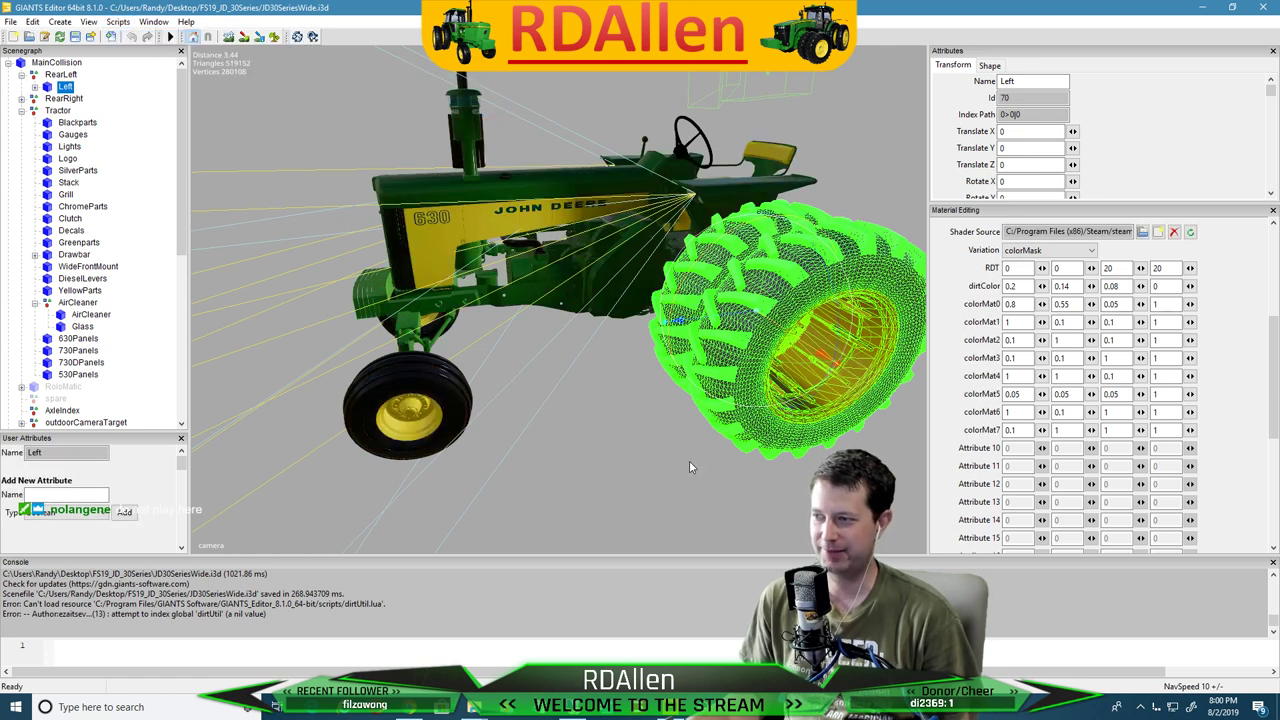
left_click(670, 464)
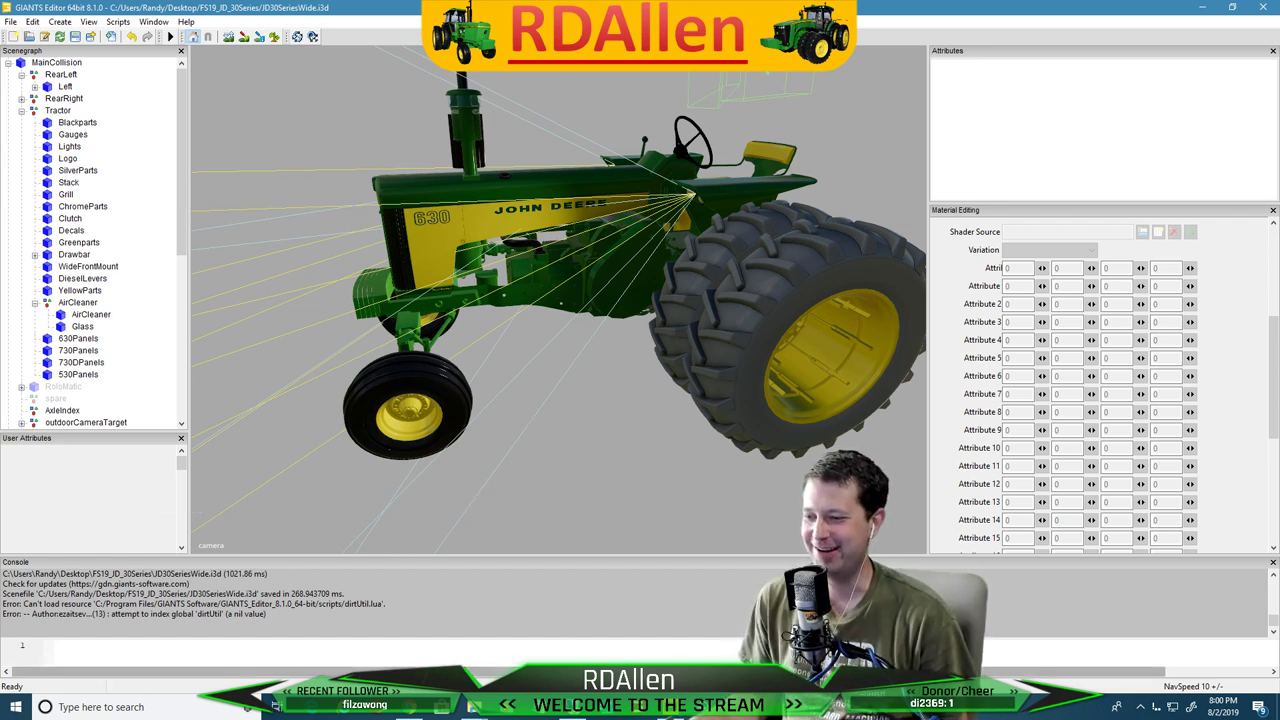
Bring up the File Explorer window showing the scratches folder and close it
mouse_move(475, 706)
left_click(537, 645)
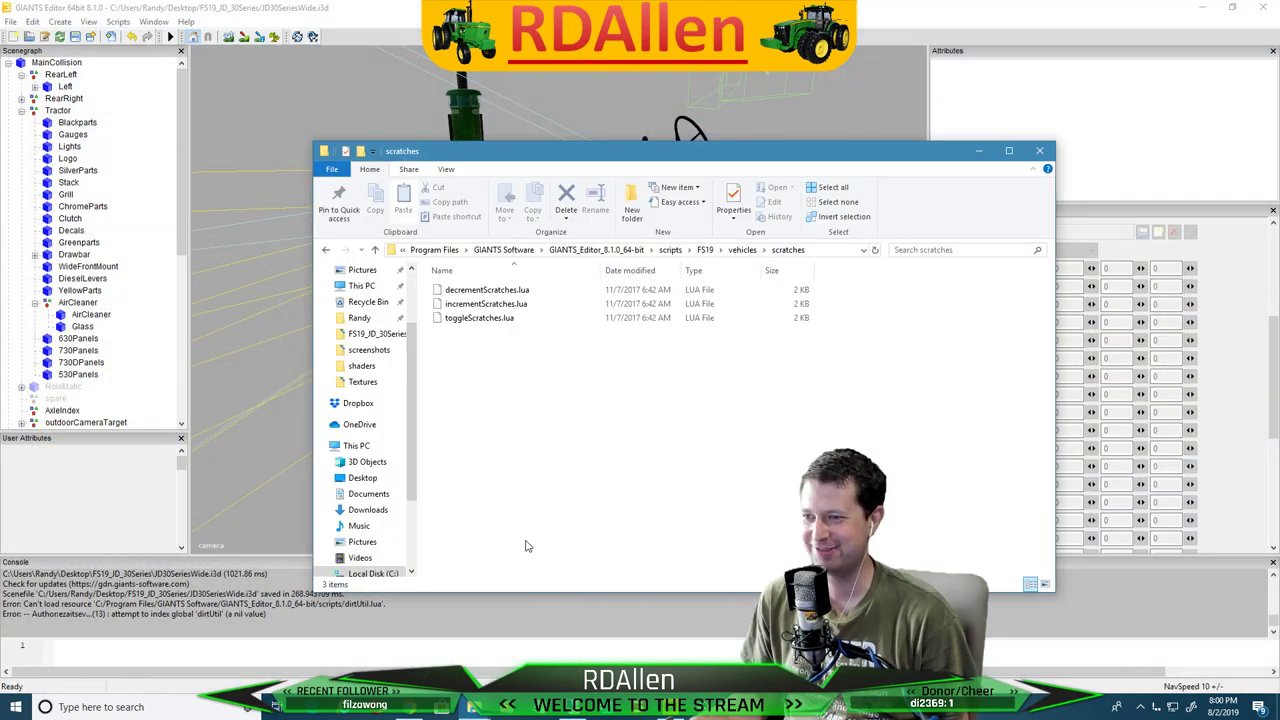
left_click(1041, 150)
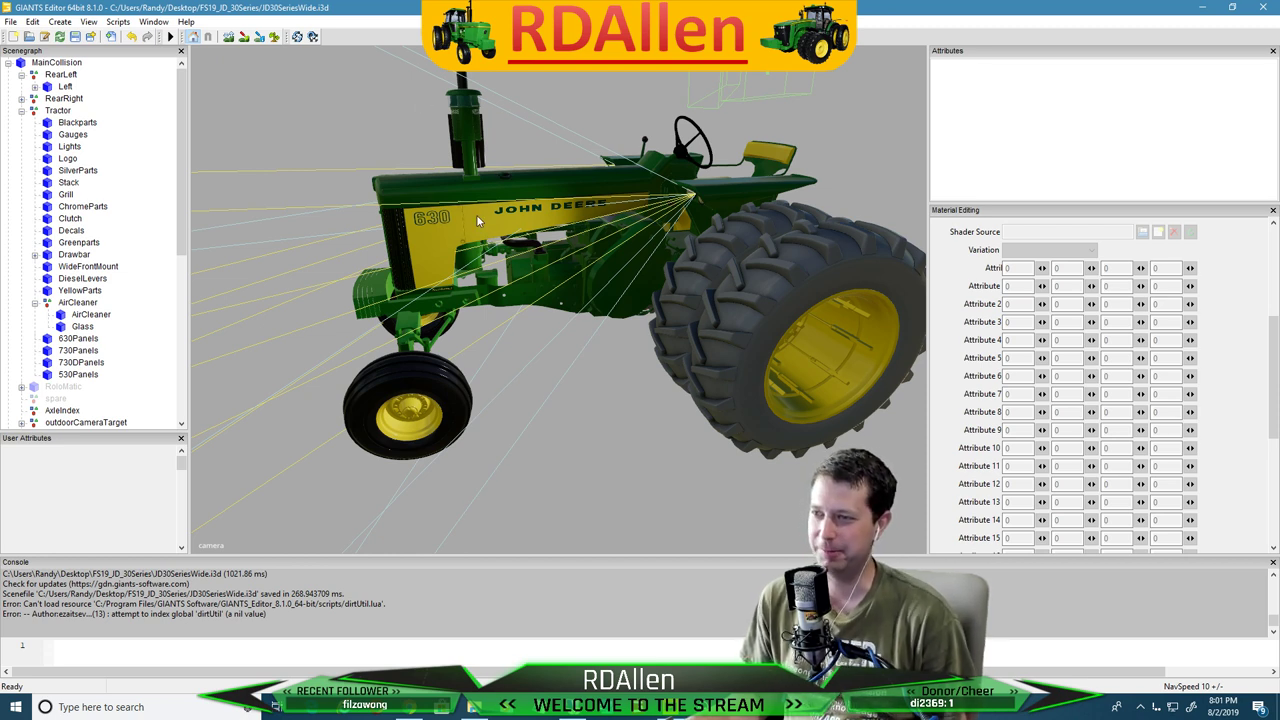
Run the FS19 vehicle script Toggle Scratches on the tractor twice in succession
left_click(125, 24)
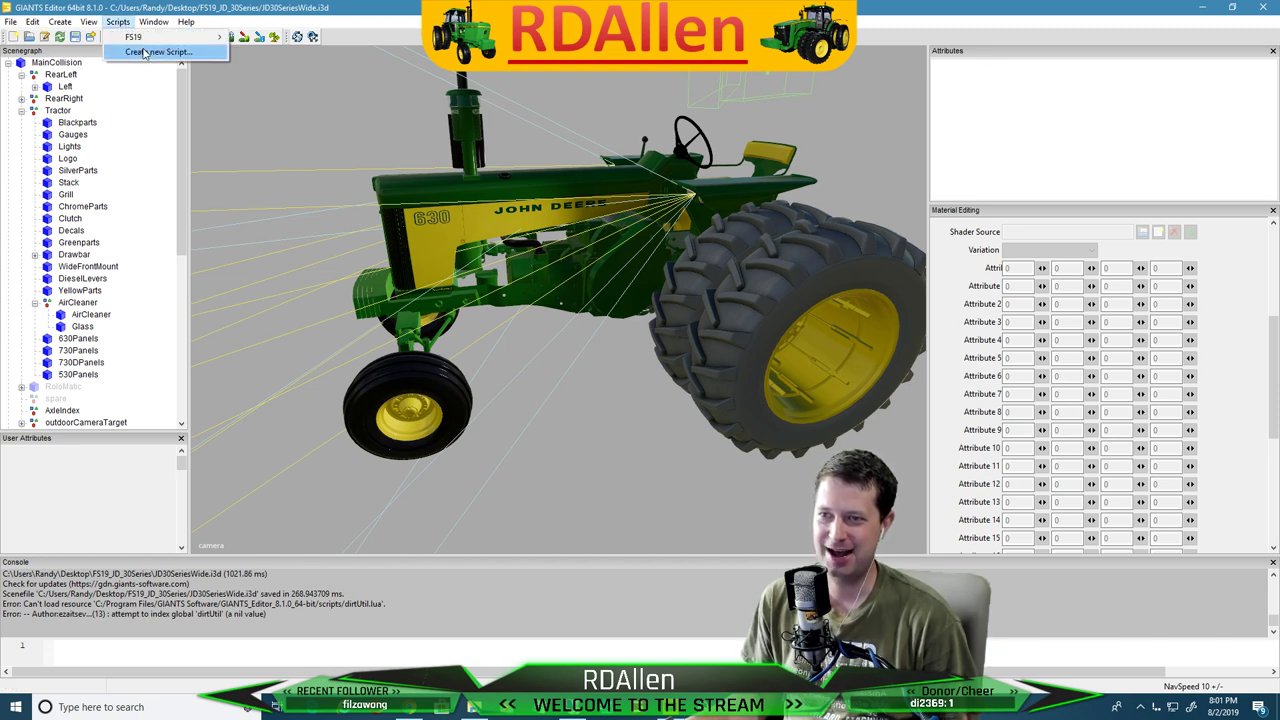
mouse_move(160, 37)
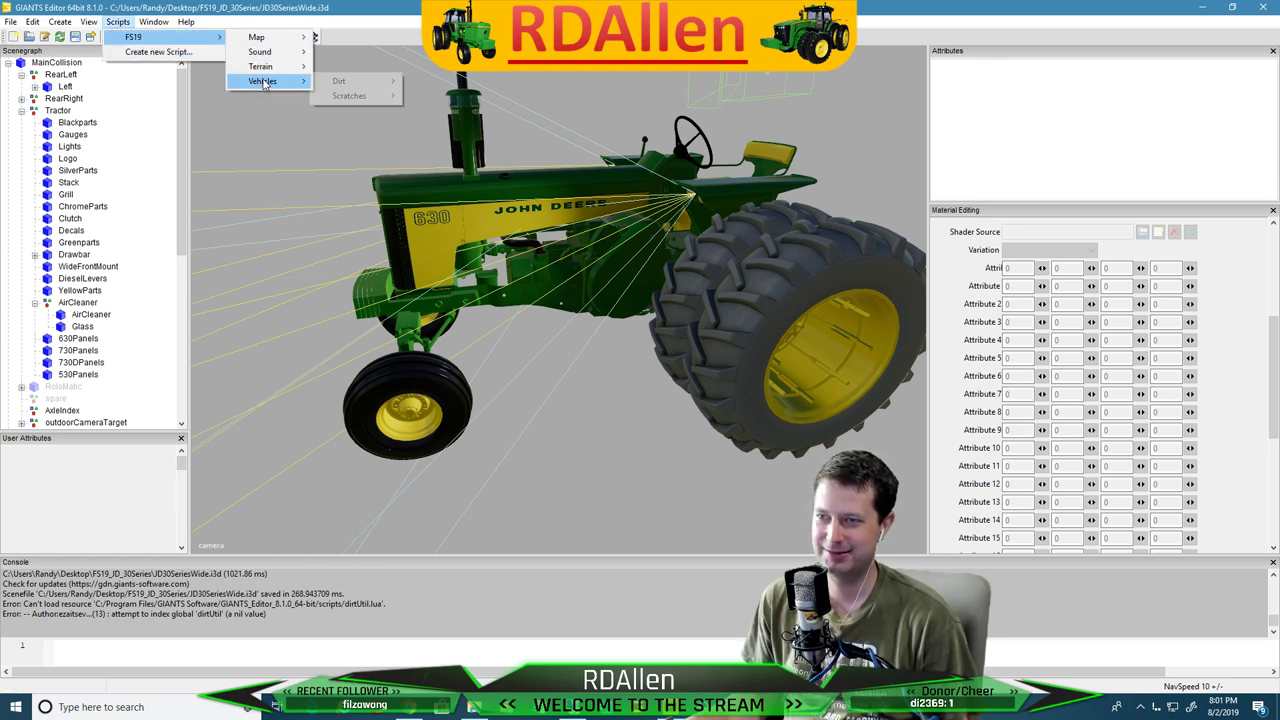
mouse_move(262, 81)
mouse_move(343, 95)
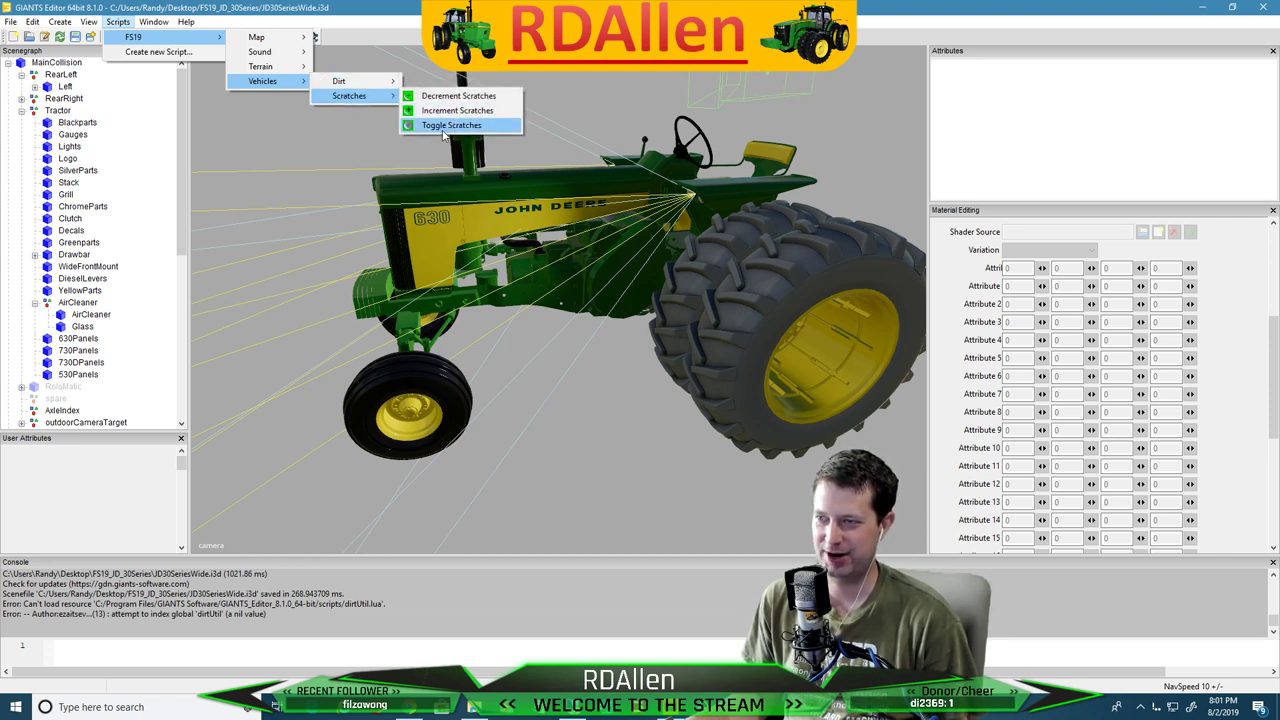
left_click(444, 126)
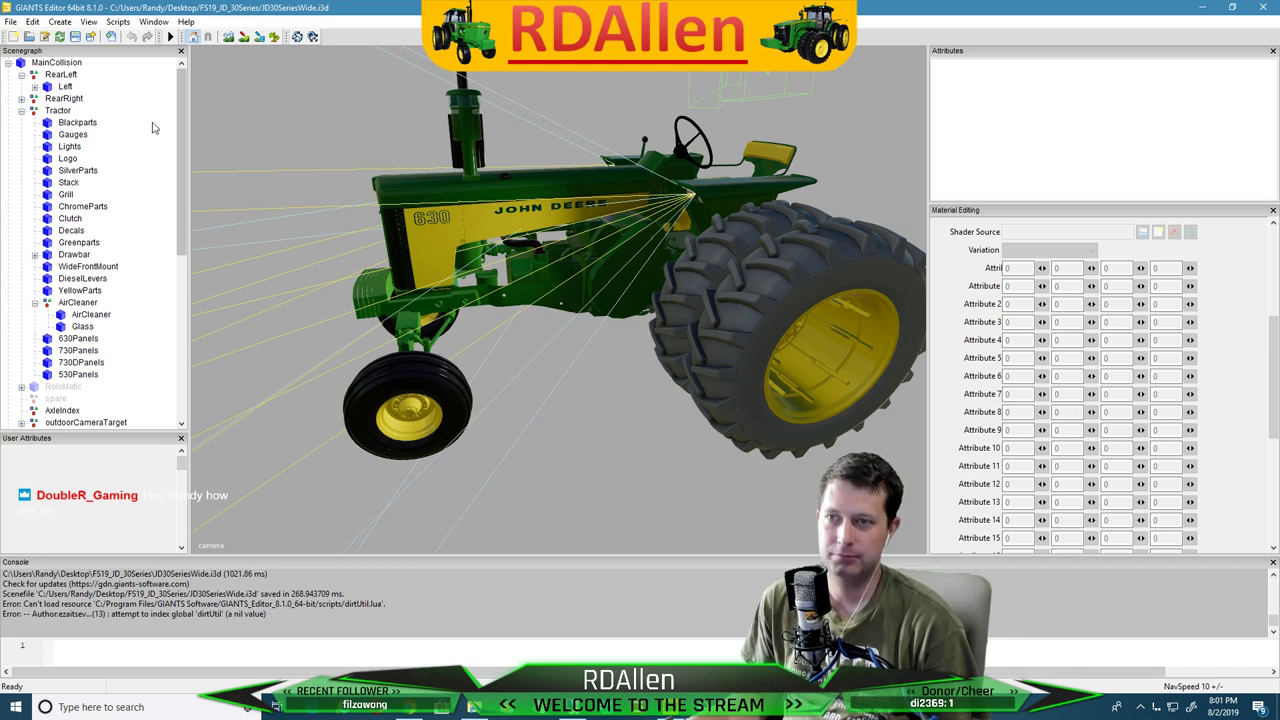
left_click(118, 21)
mouse_move(138, 37)
mouse_move(254, 82)
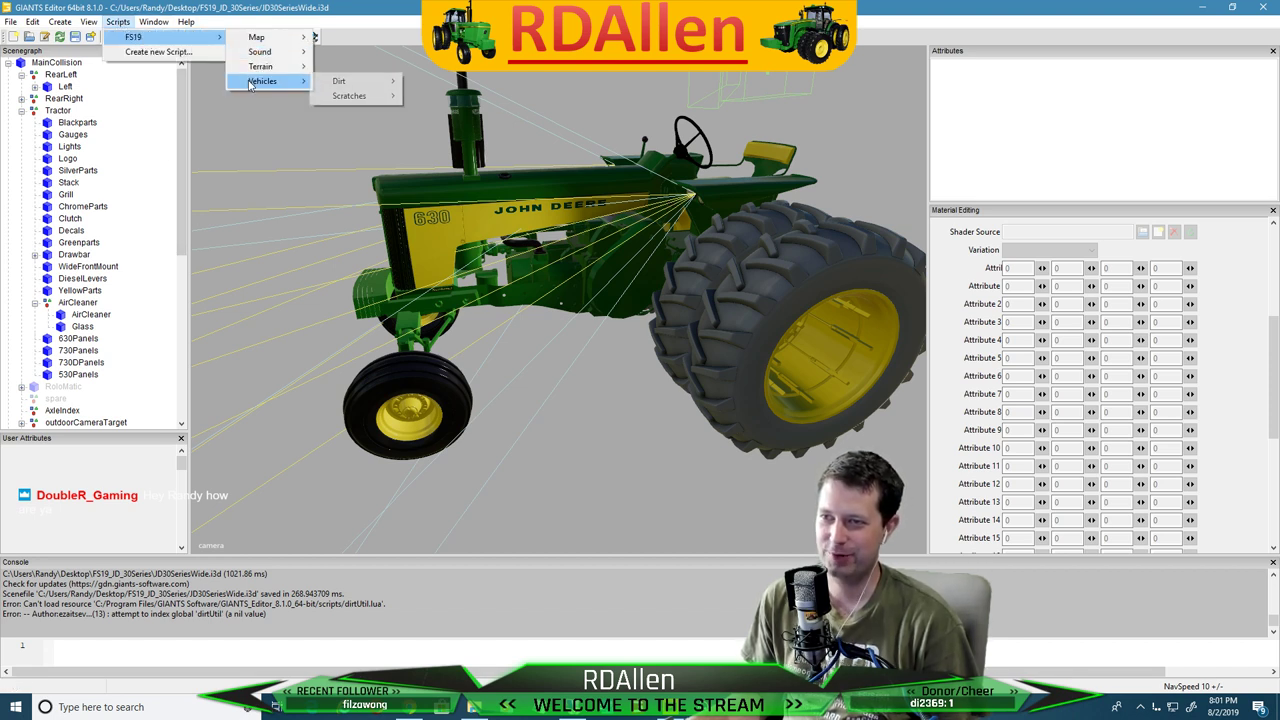
mouse_move(336, 82)
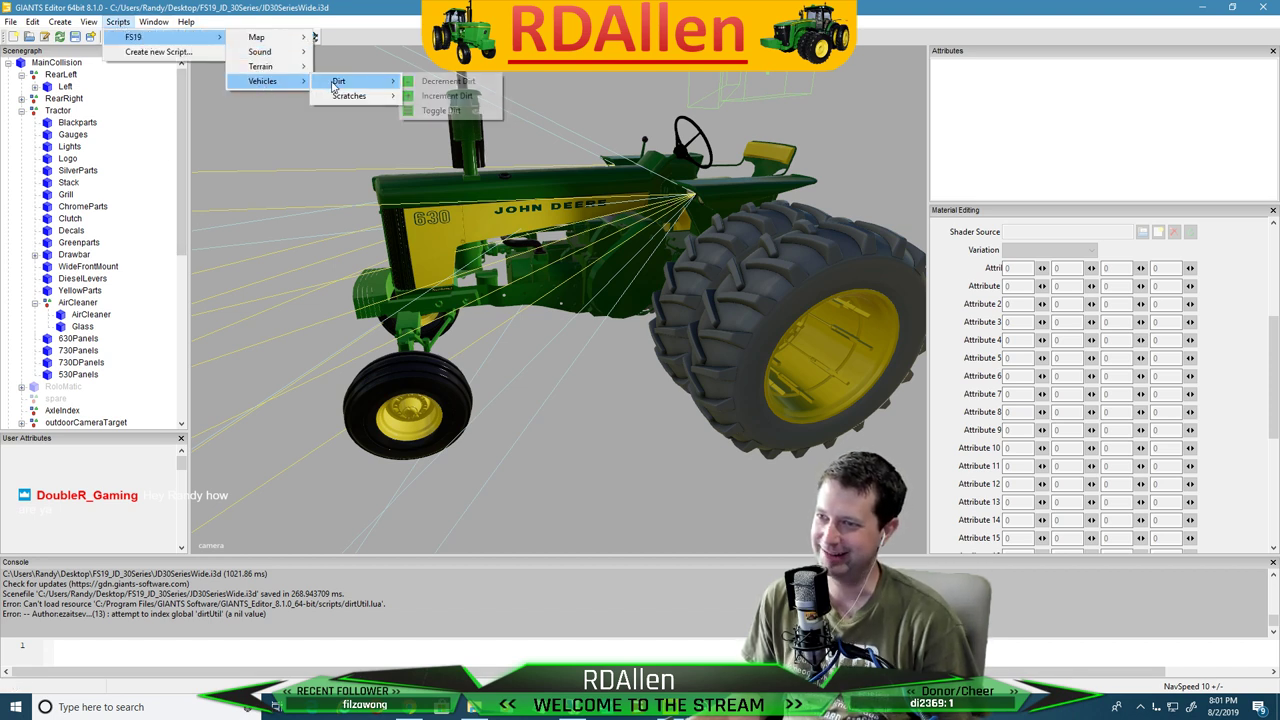
left_click(448, 126)
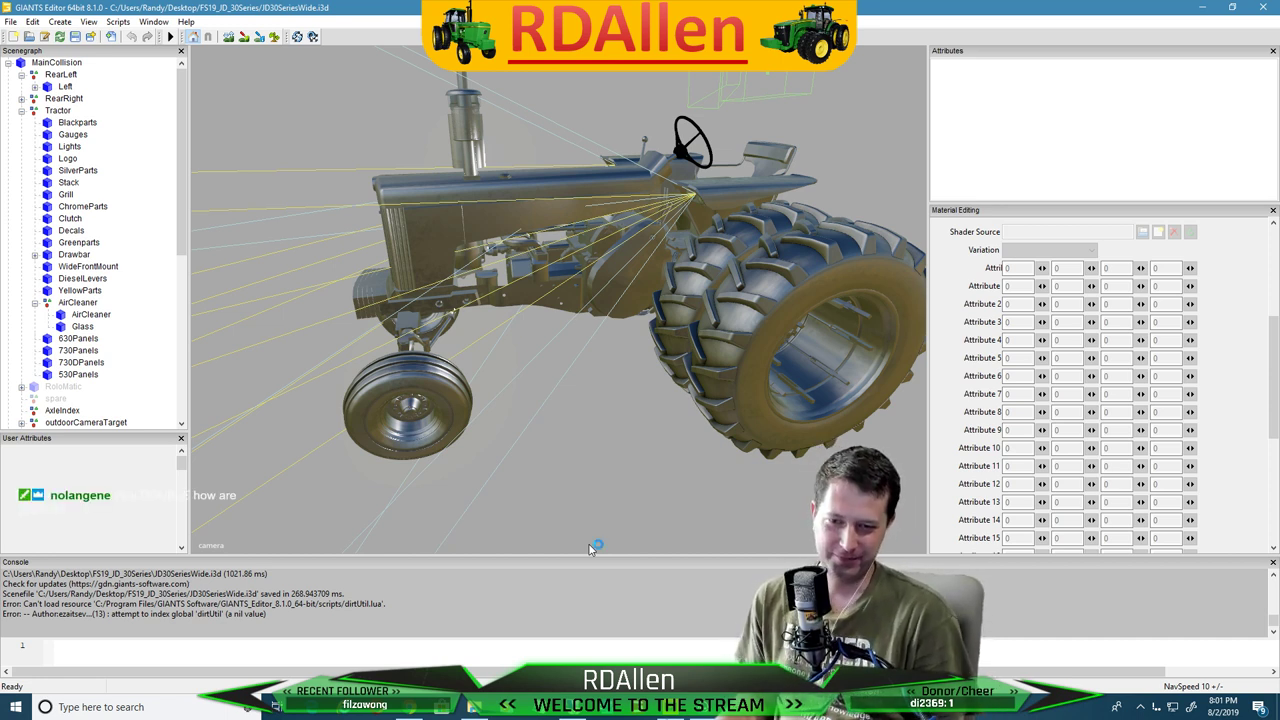
Close GIANTS Editor without saving the changes and reopen the JD30SeriesWide i3d file from the FS19_JD_30Series folder
mouse_move(560, 717)
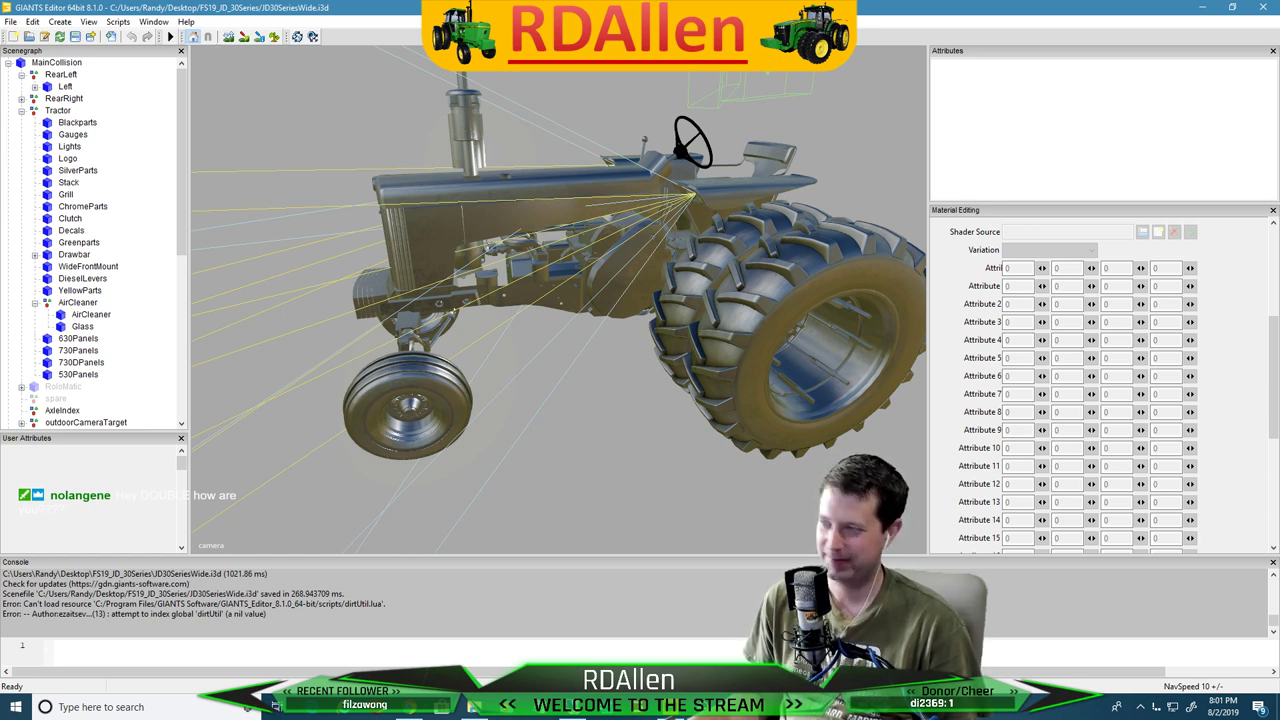
left_click(1260, 7)
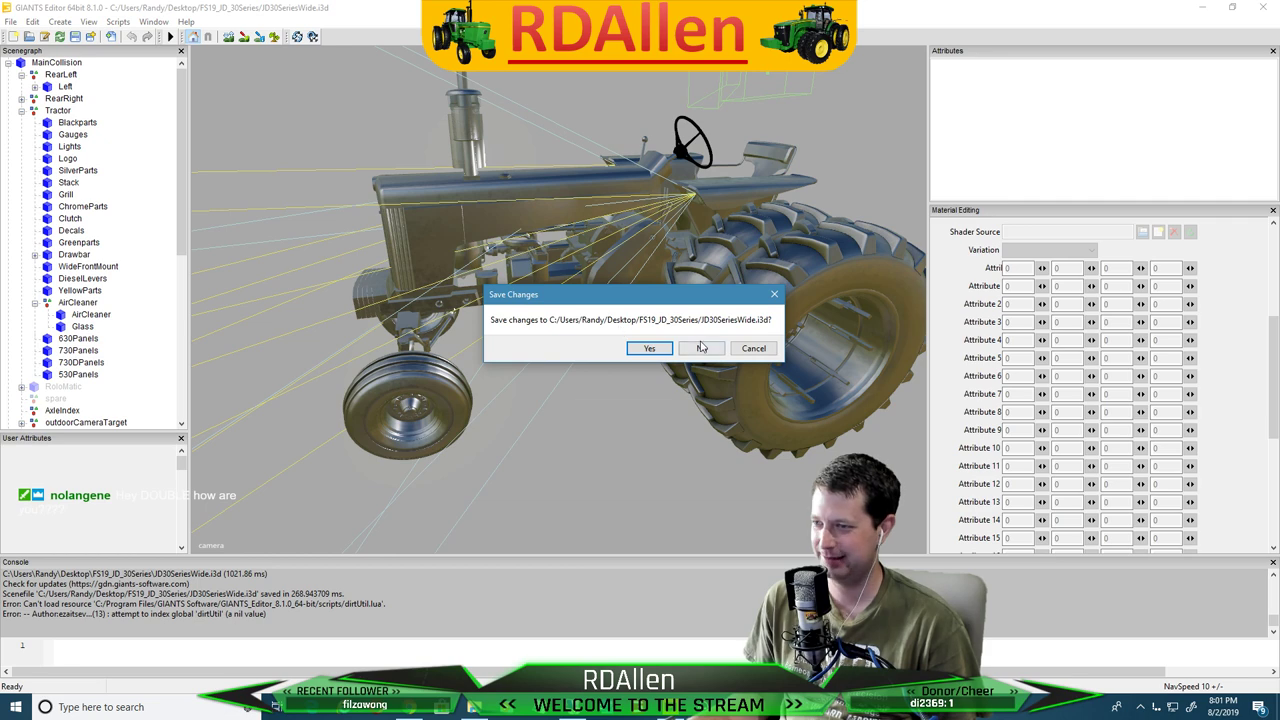
left_click(702, 347)
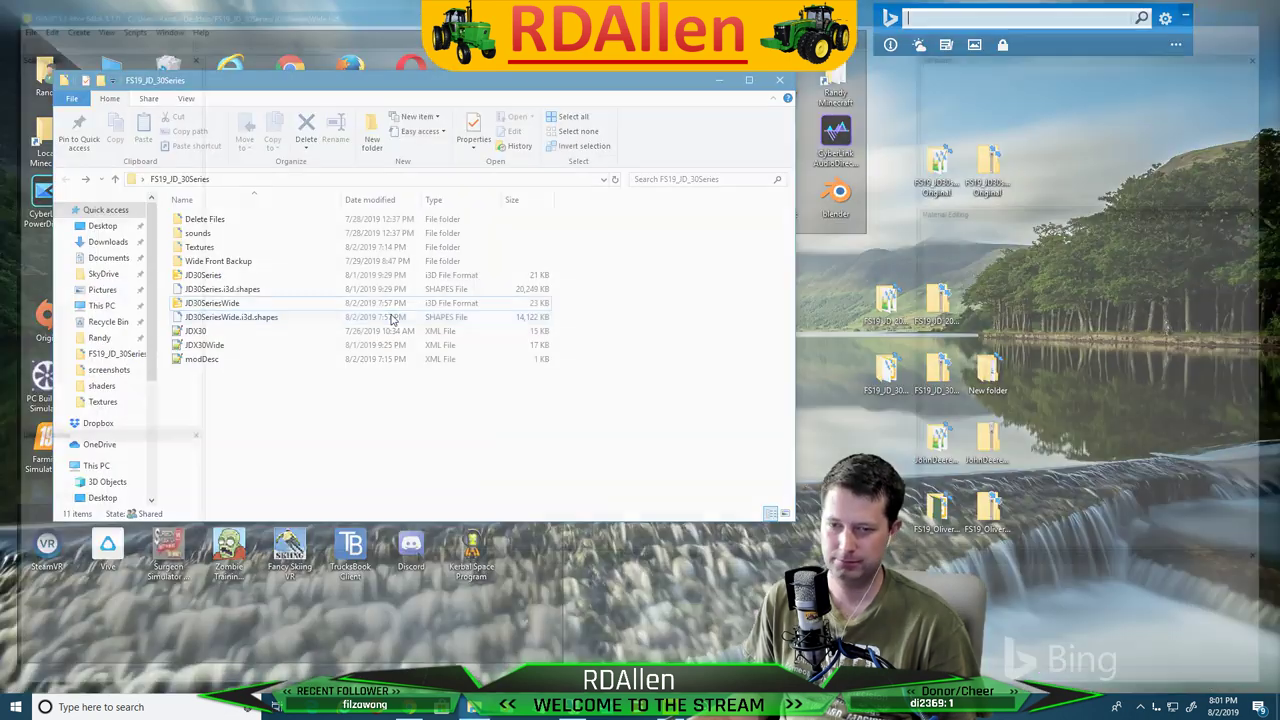
left_click(224, 306)
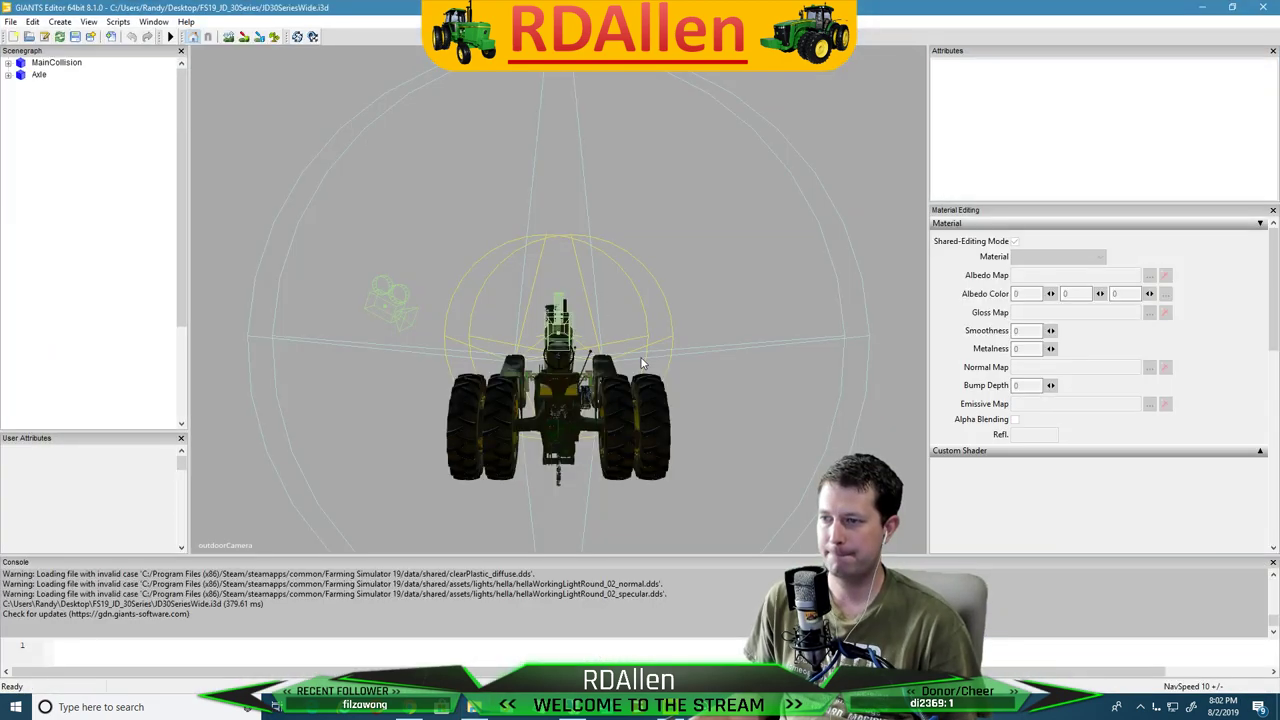
Switch the viewport from the outdoor camera to the default camera and bring the rear dual tires into view
left_click(89, 21)
mouse_move(150, 37)
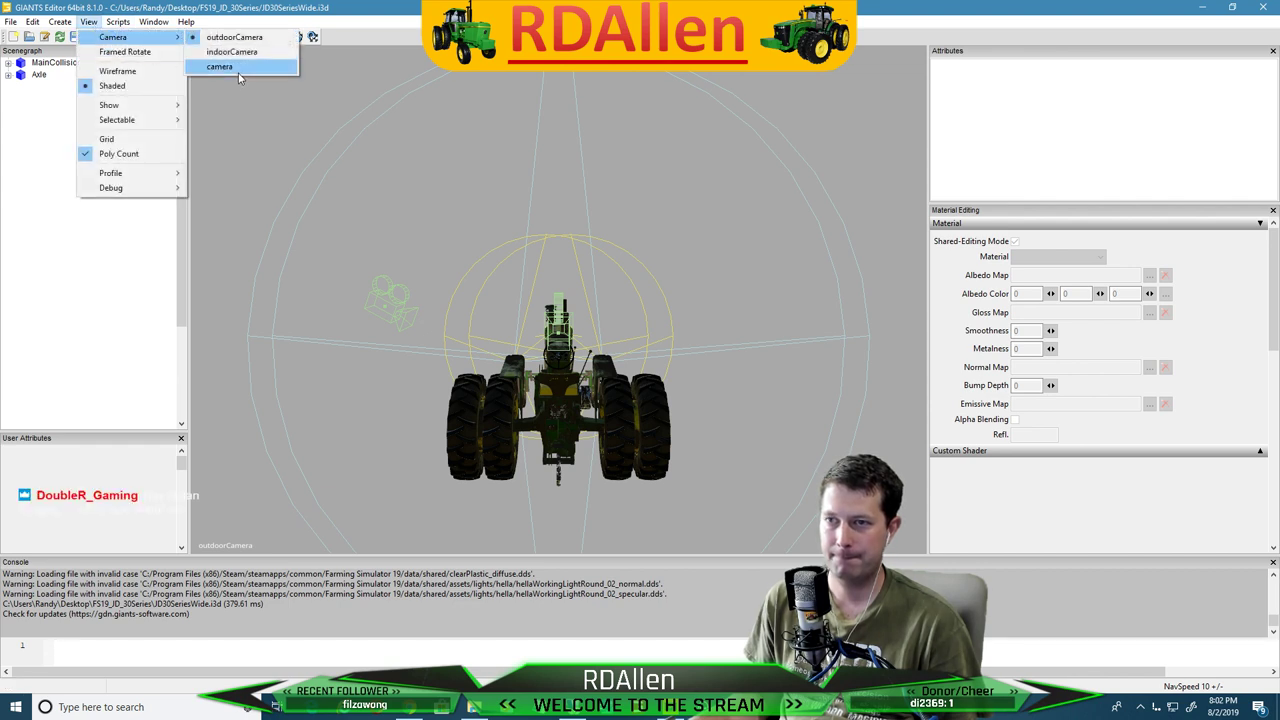
left_click(239, 67)
left_click_drag(575, 302, 624, 305, "alt")
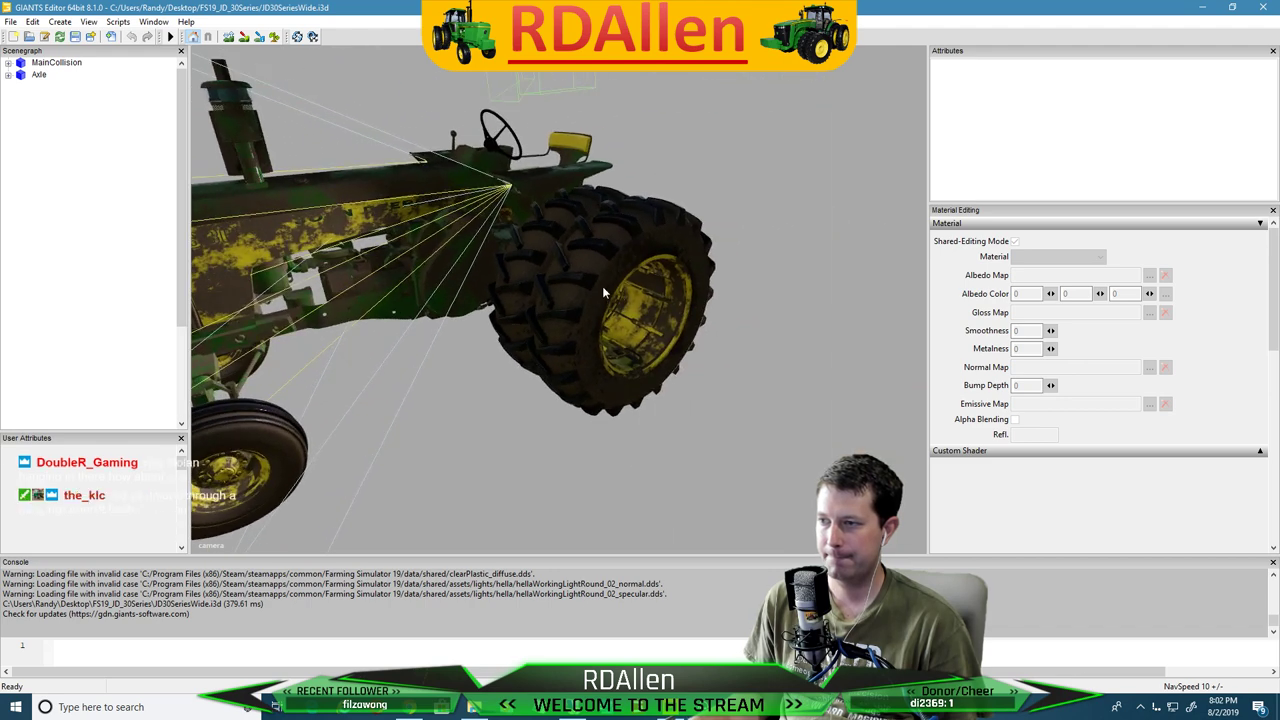
Select the Left wheel mesh under MainCollision's RearLeft group in the scenegraph and expand its child nodes
left_click(602, 286)
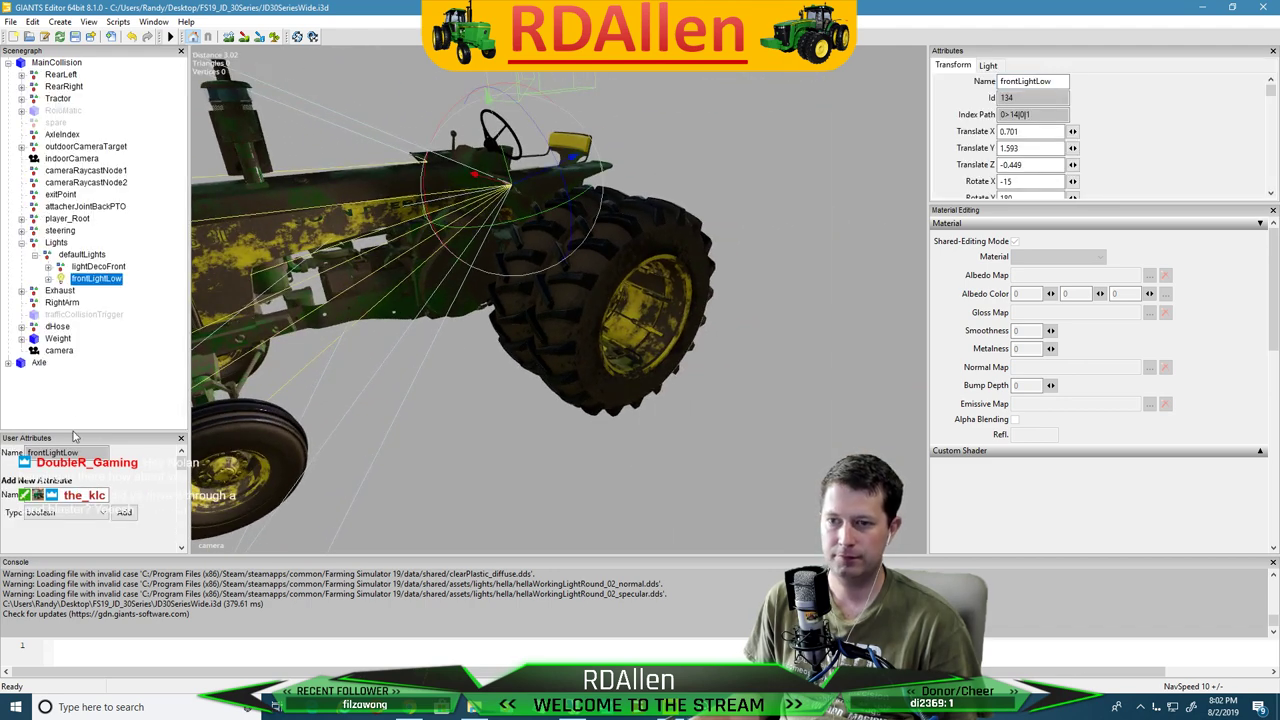
left_click(24, 80)
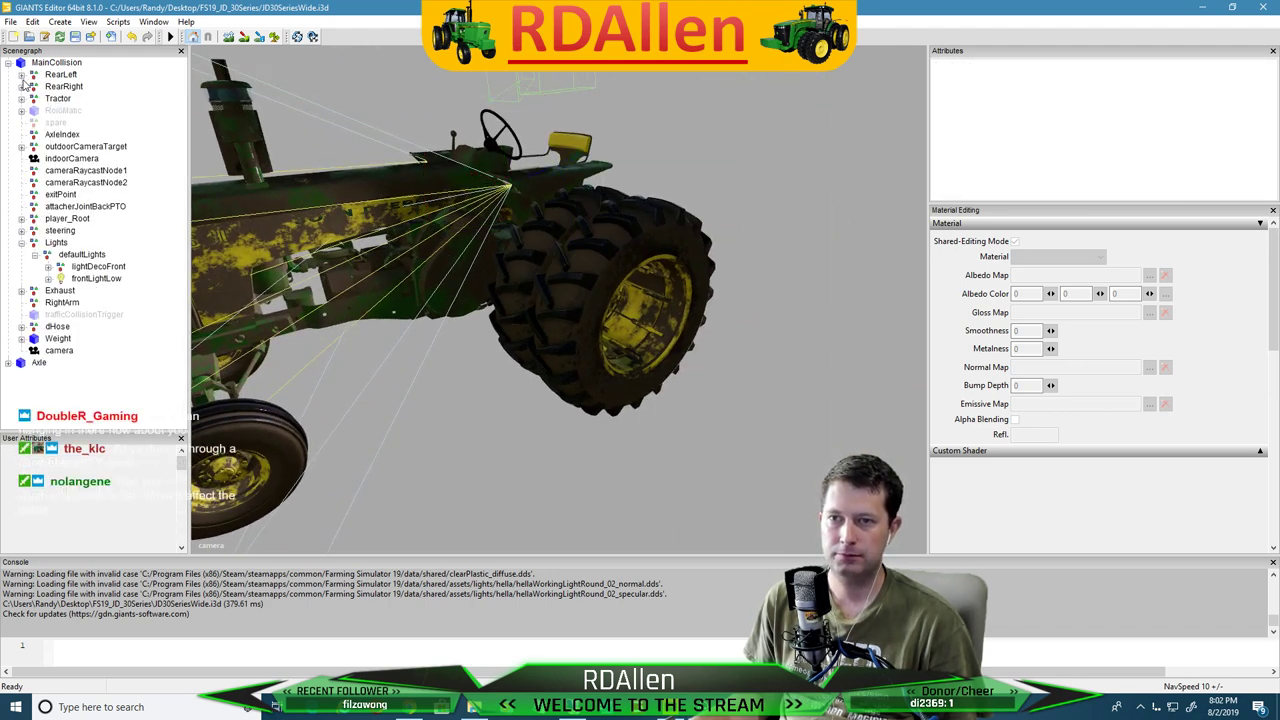
left_click(21, 74)
left_click(52, 88)
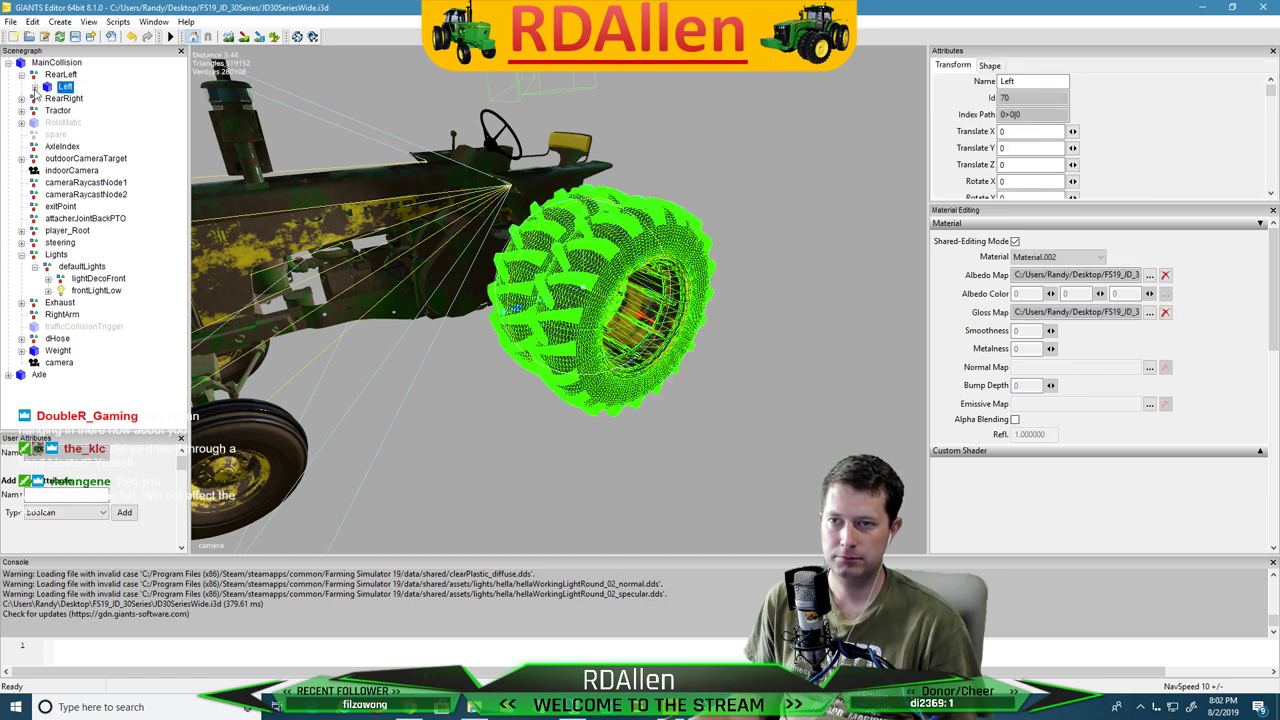
left_click(35, 88)
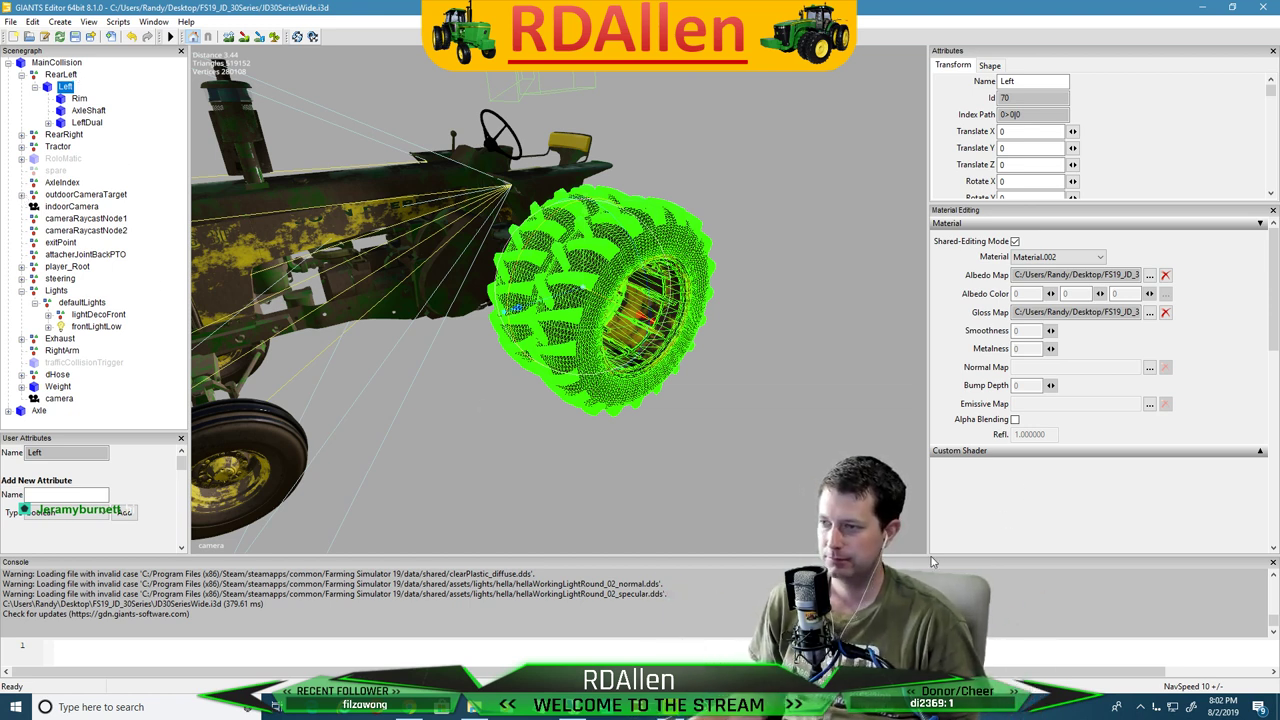
Examine the custom shader source, variation, RDT and dirtColor values of the left rear tire's material, and clear the selection
scroll(1166, 313, "down", 1)
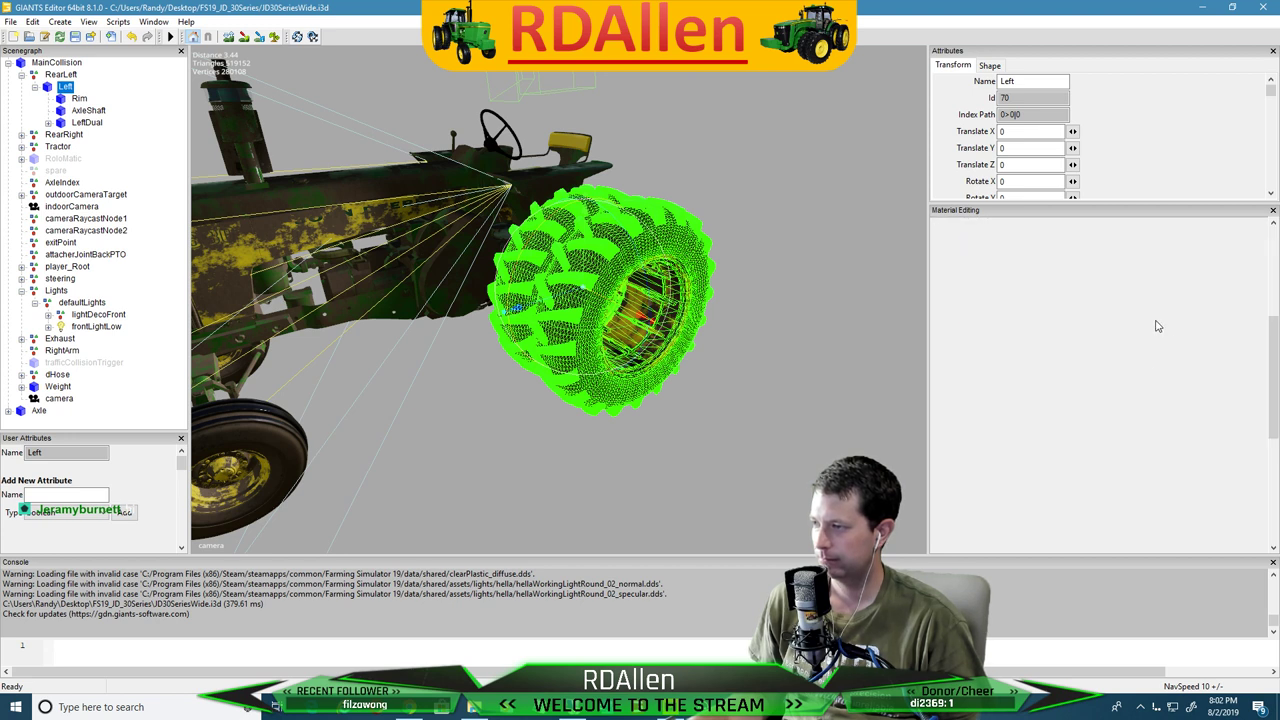
left_click(1078, 411)
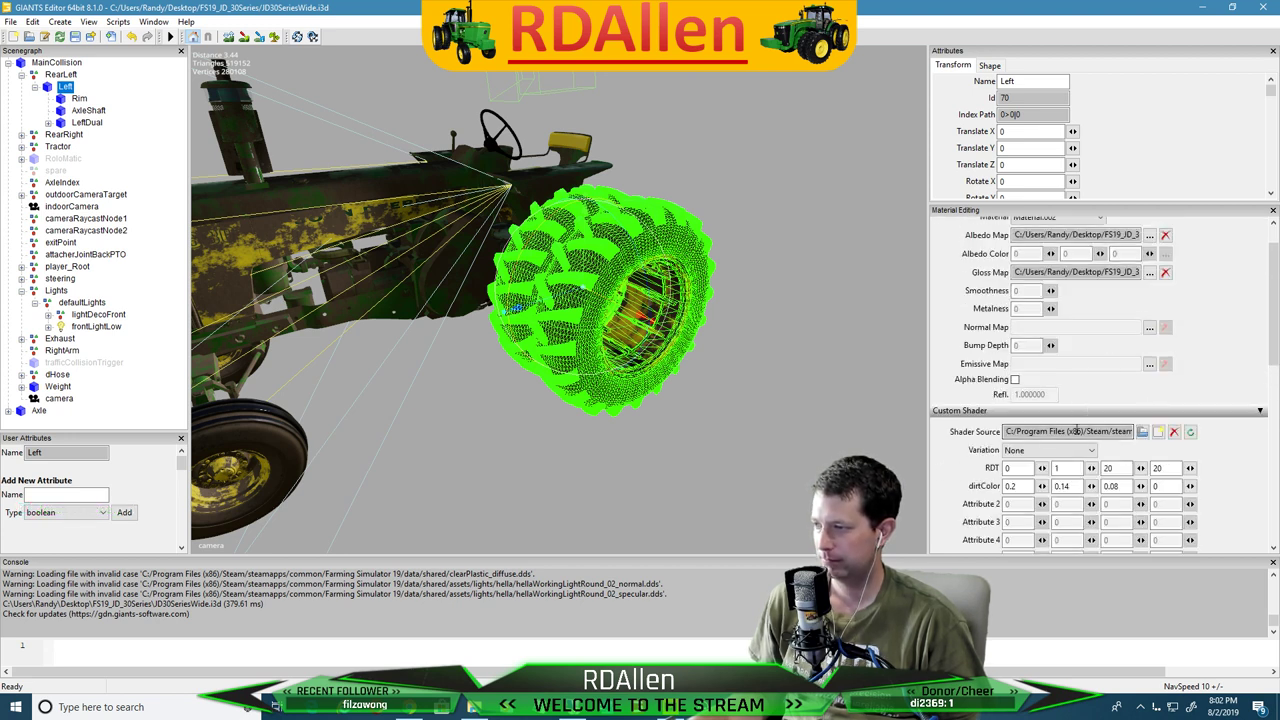
scroll(1078, 411, "down", 2)
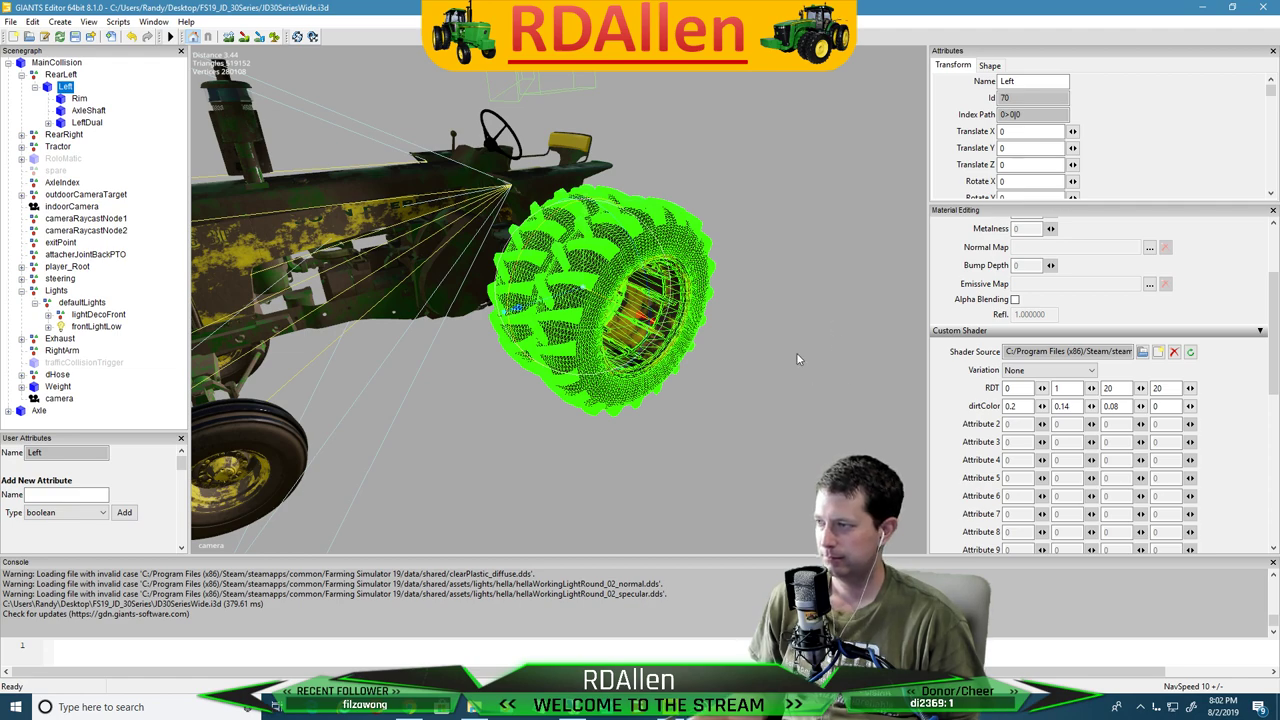
scroll(800, 354, "up", 5)
scroll(972, 348, "up", 1)
scroll(900, 338, "down", 4)
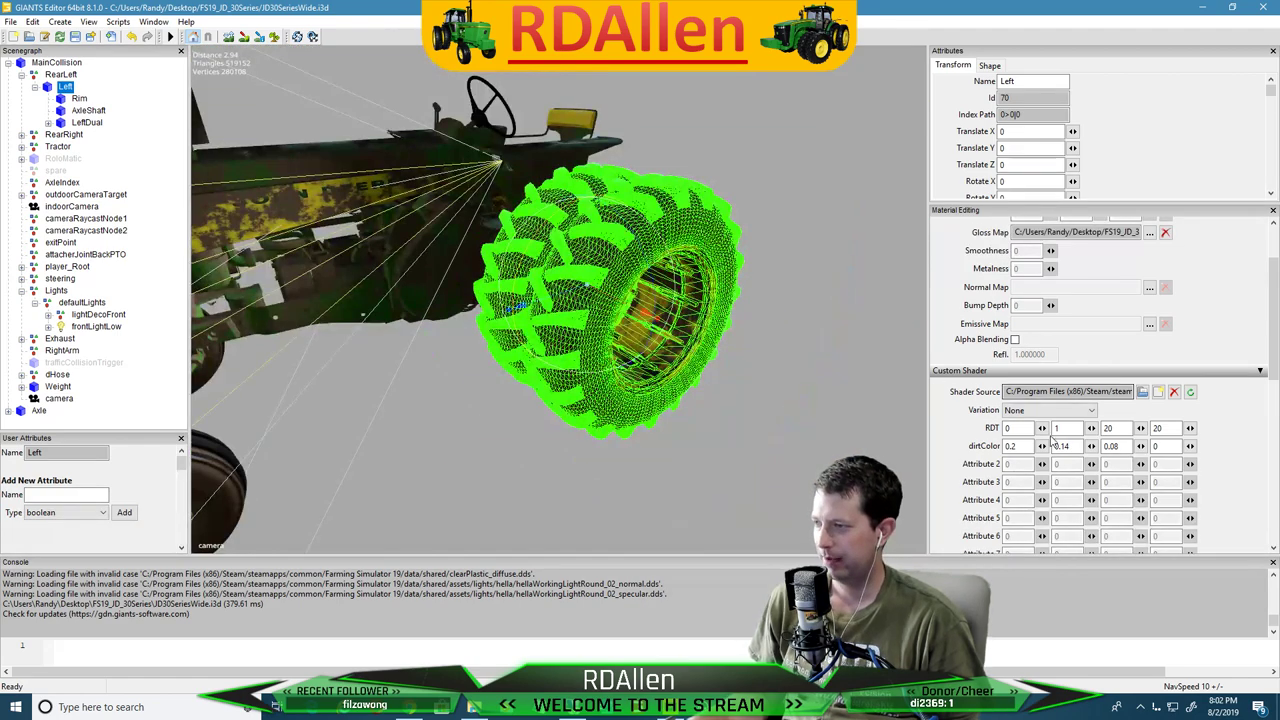
scroll(1050, 440, "up", 2)
left_click(775, 336)
scroll(800, 340, "down", 2)
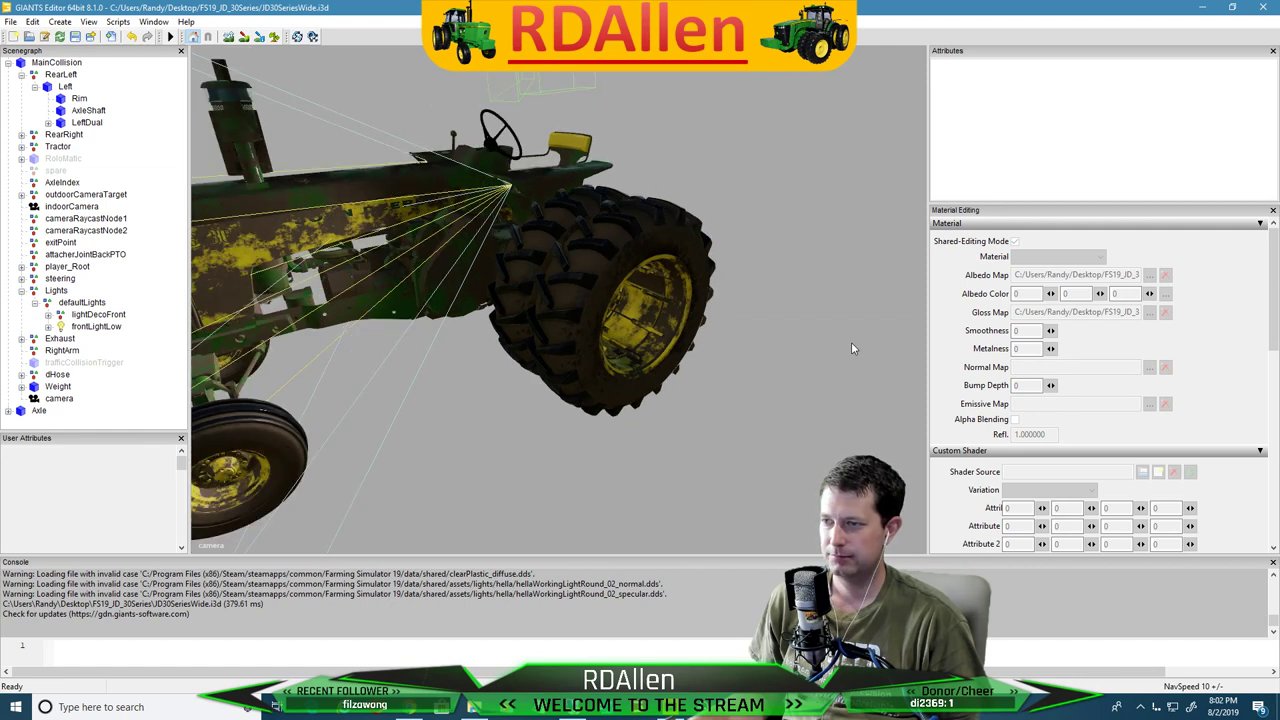
left_click(570, 266)
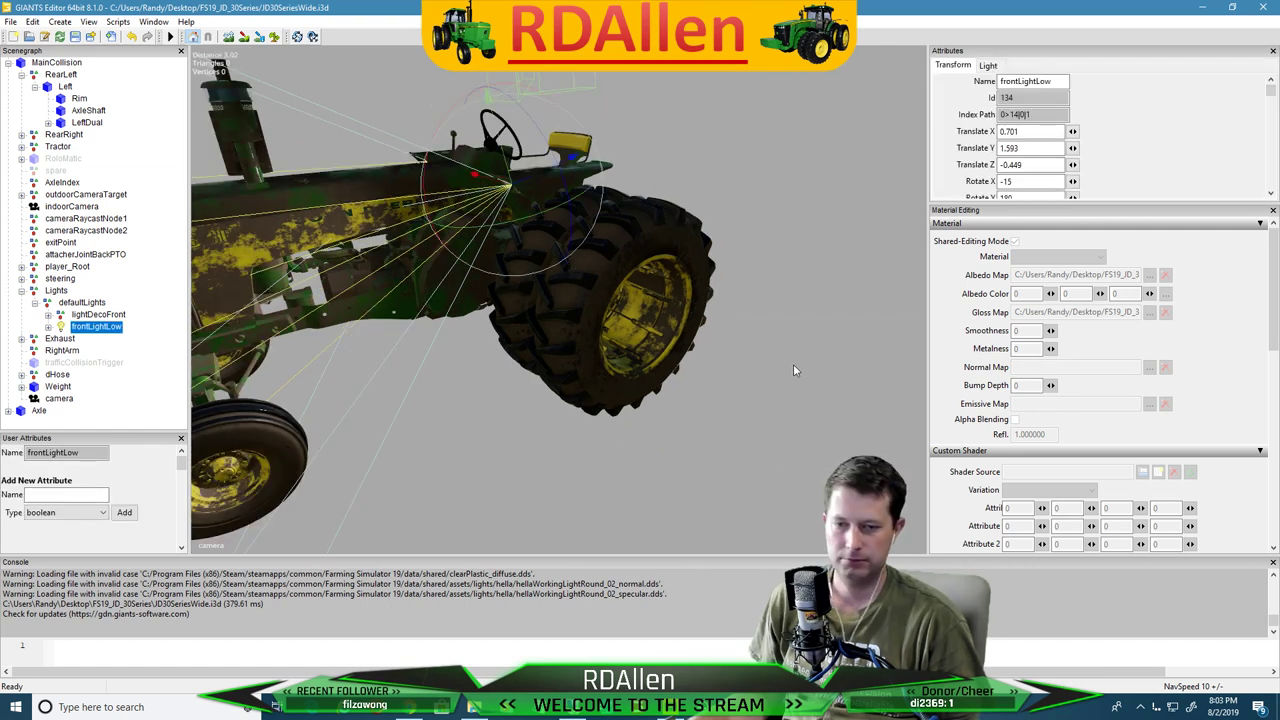
left_click(731, 421)
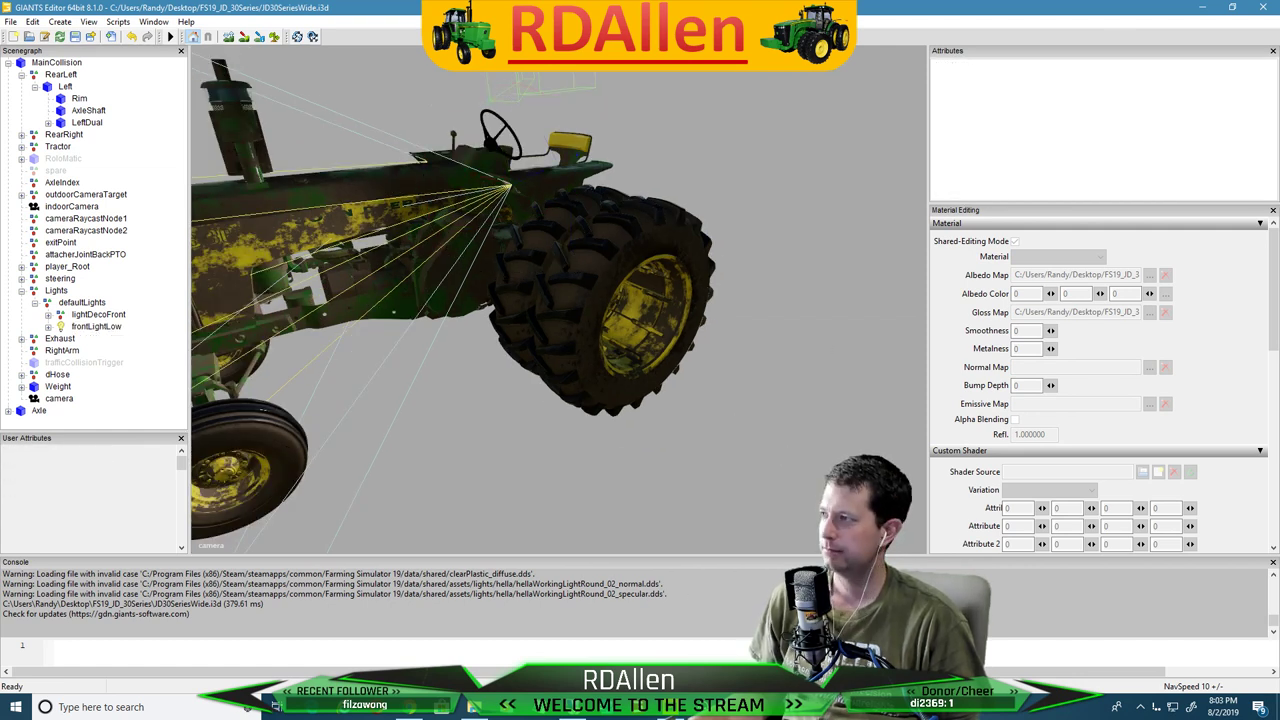
Close GIANTS Editor and save the changes to the JD30SeriesWide i3d file
scroll(624, 191, "down", 3)
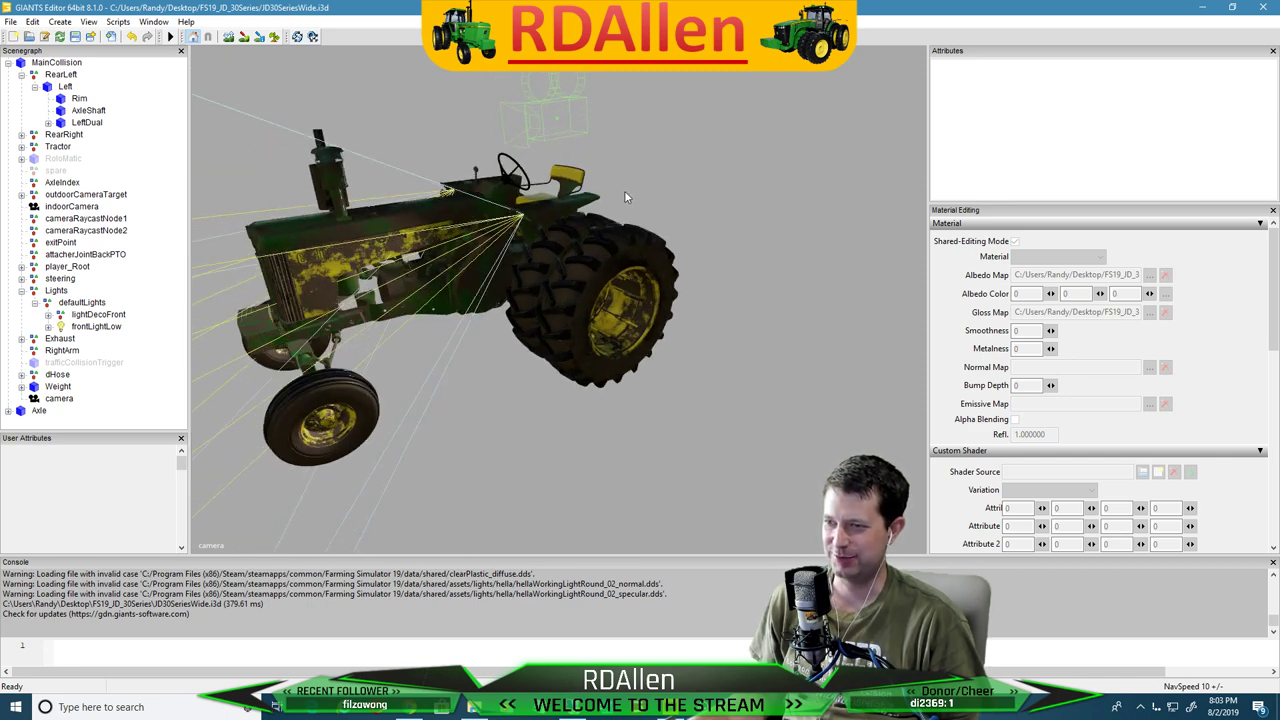
left_click(1252, 7)
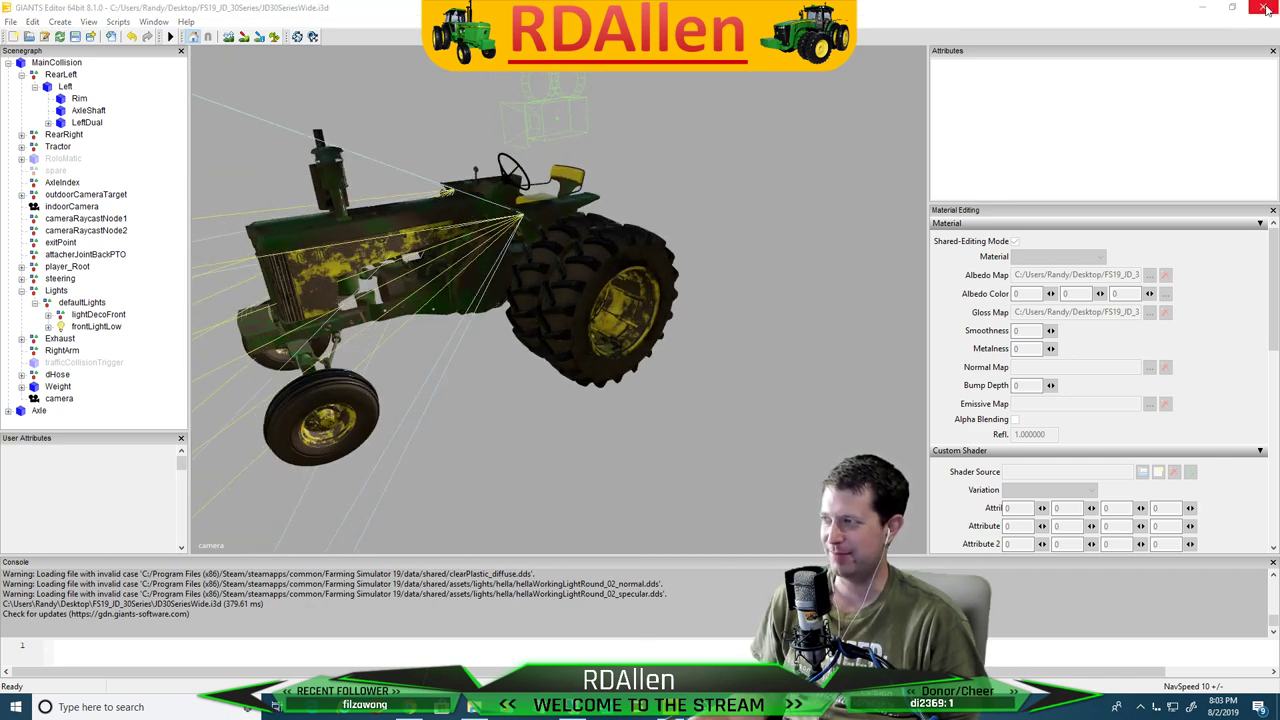
left_click(650, 348)
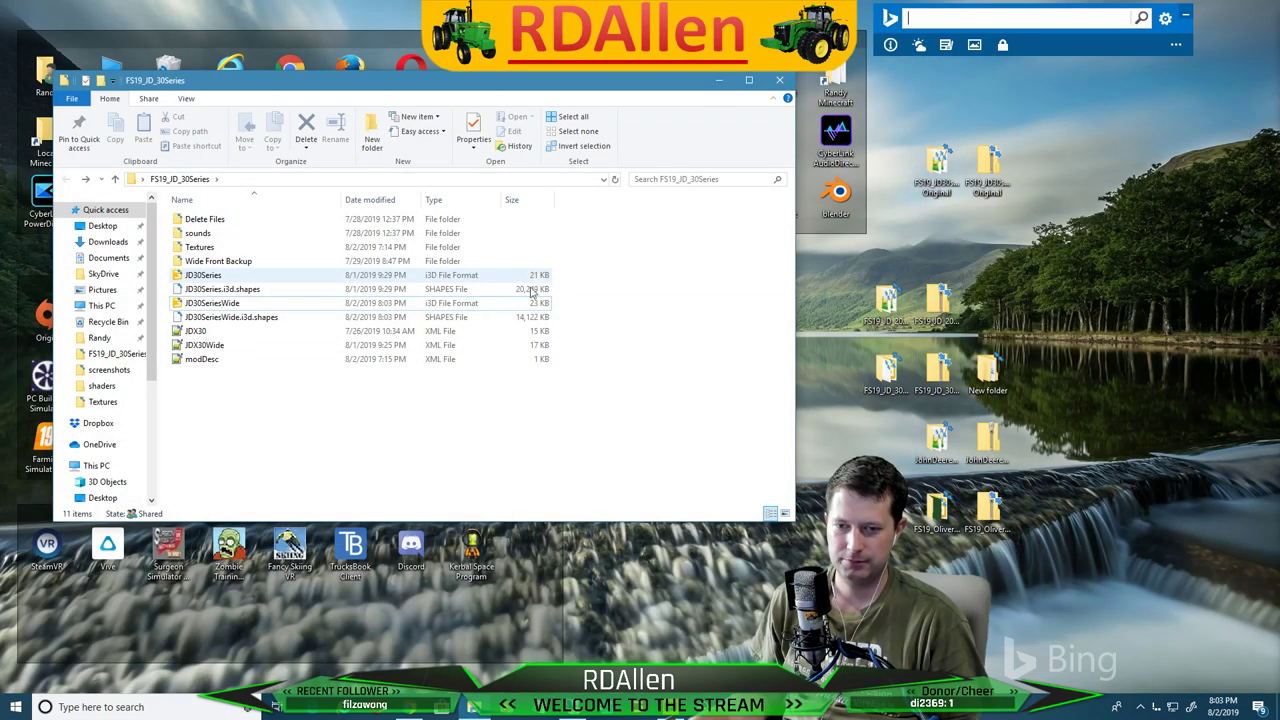
Compress all files and folders in FS19_JD_30Series into a ZIP-format archive named FS19_JD_30Series
left_click(229, 304)
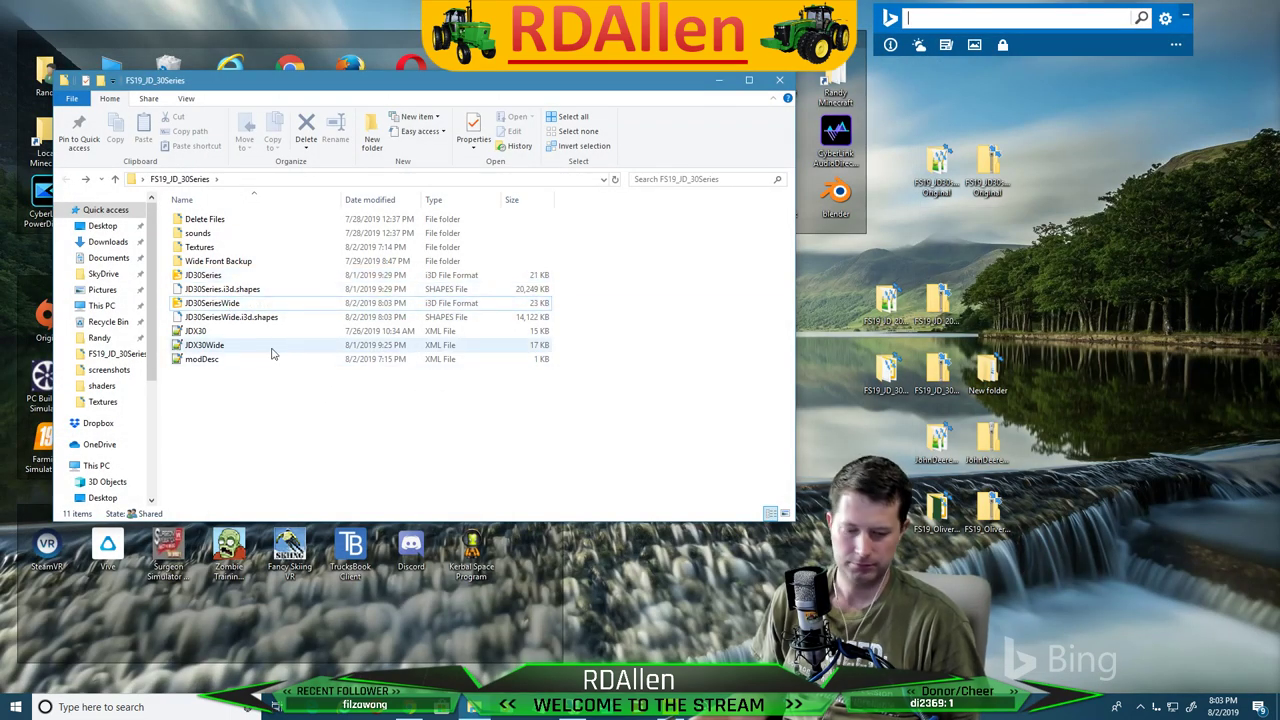
key("ctrl+a")
right_click(185, 222)
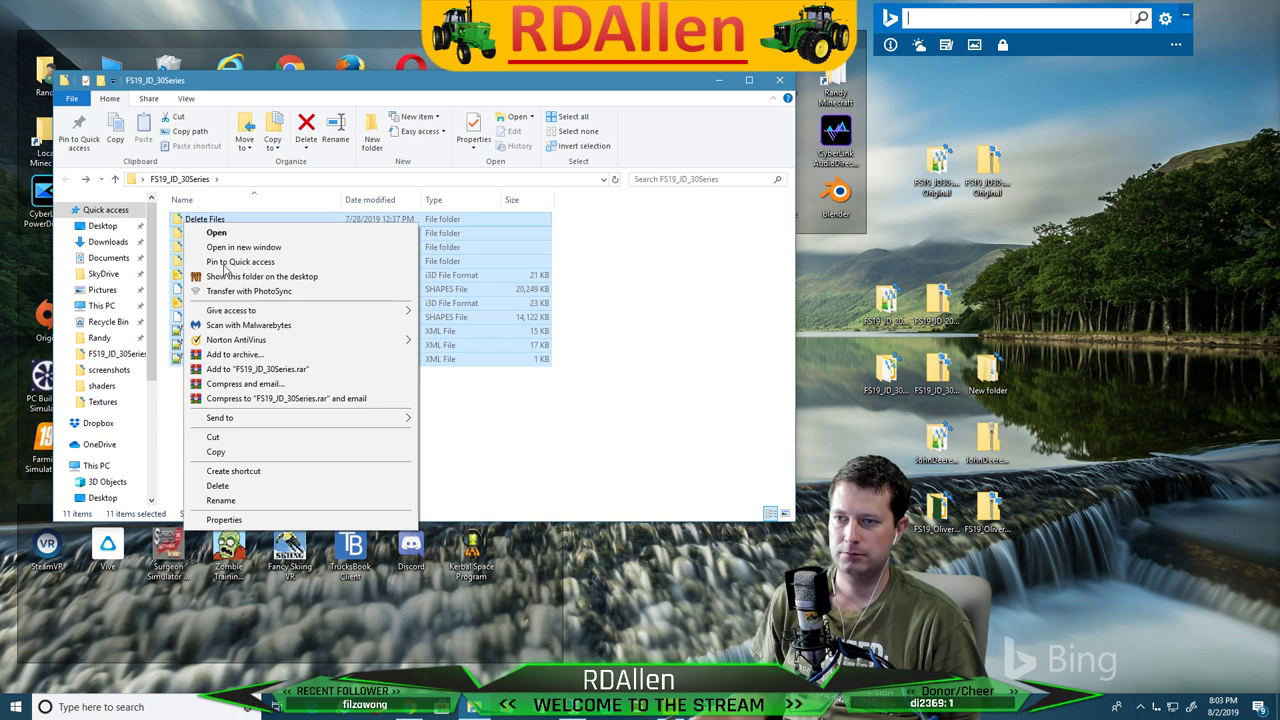
left_click(244, 356)
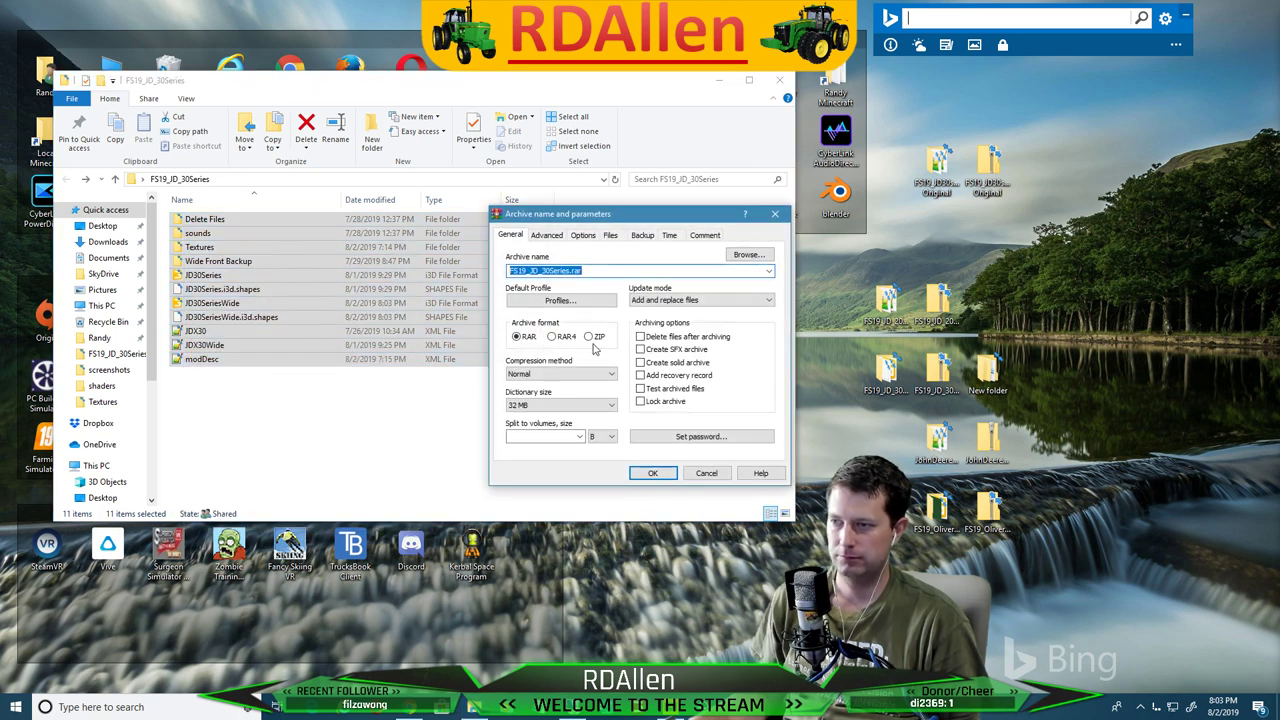
left_click(589, 336)
left_click(651, 474)
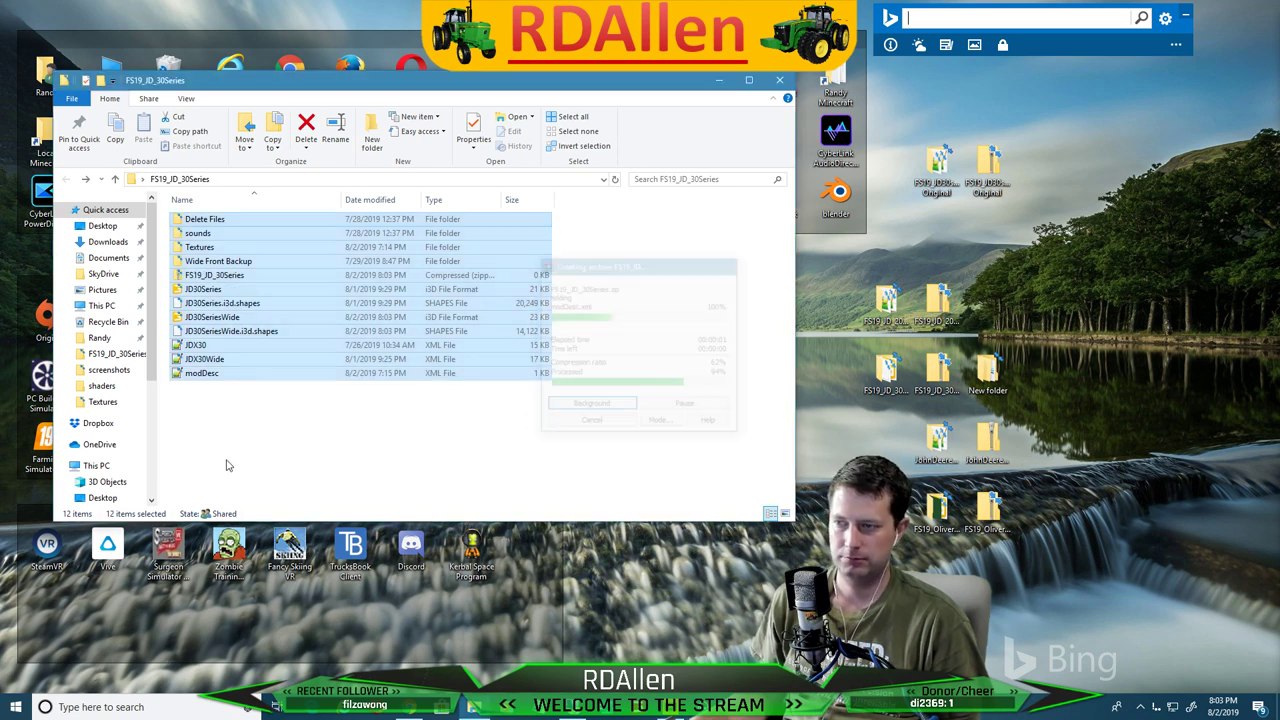
Cut the FS19_JD_30Series zip archive from the mod's working folder
left_click(224, 420)
left_click(420, 275)
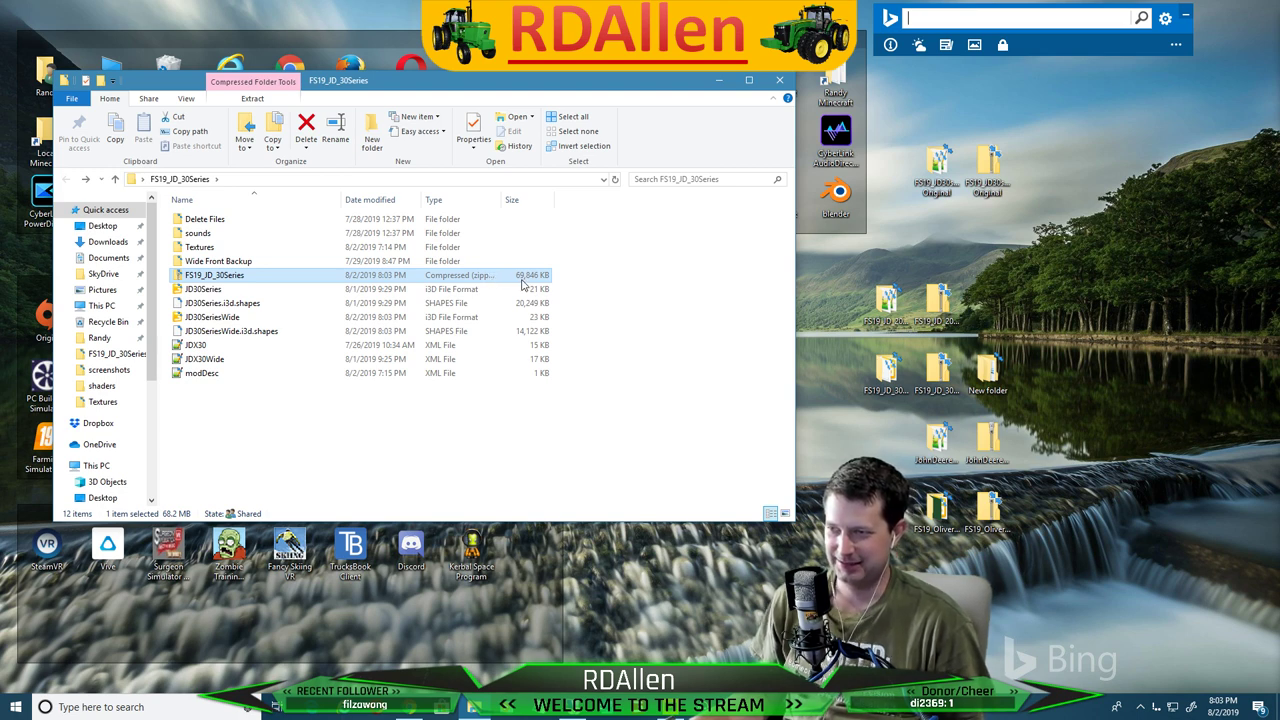
key("ctrl+x")
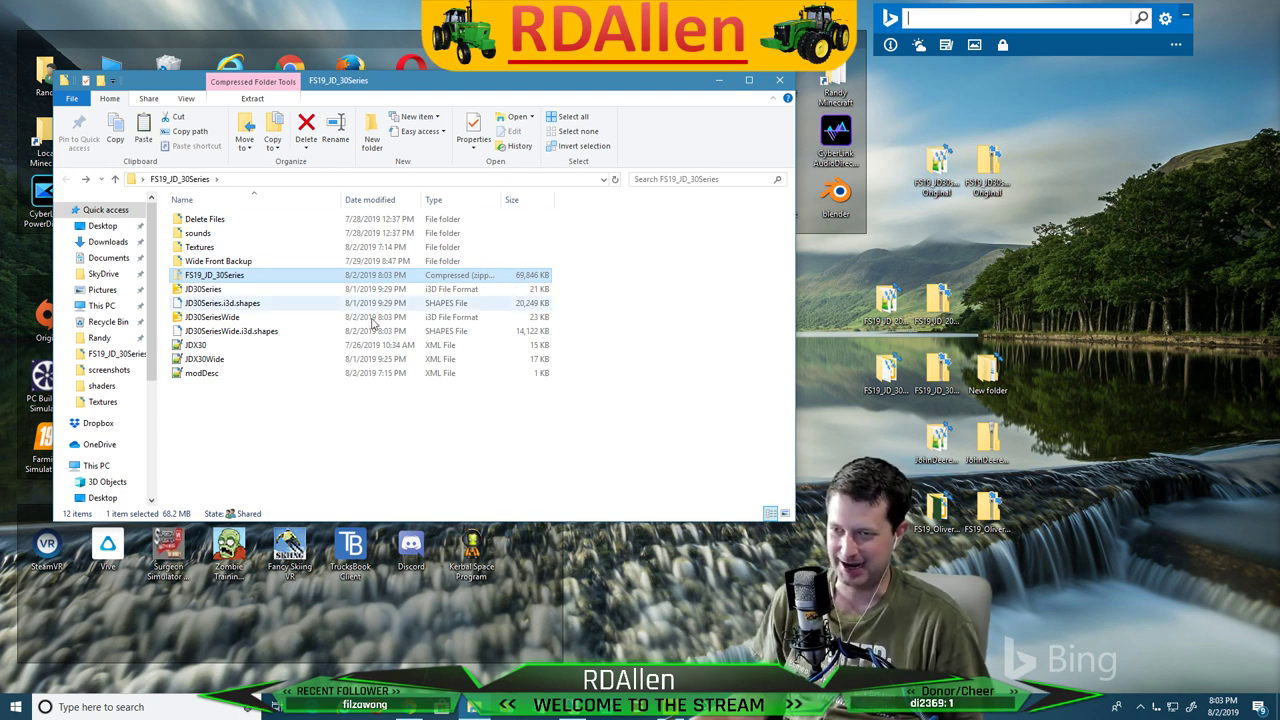
Paste the cut archive into Documents > My Games > FarmingSimulator2019 > mods using a second File Explorer window, replacing the existing copy
left_click(478, 711)
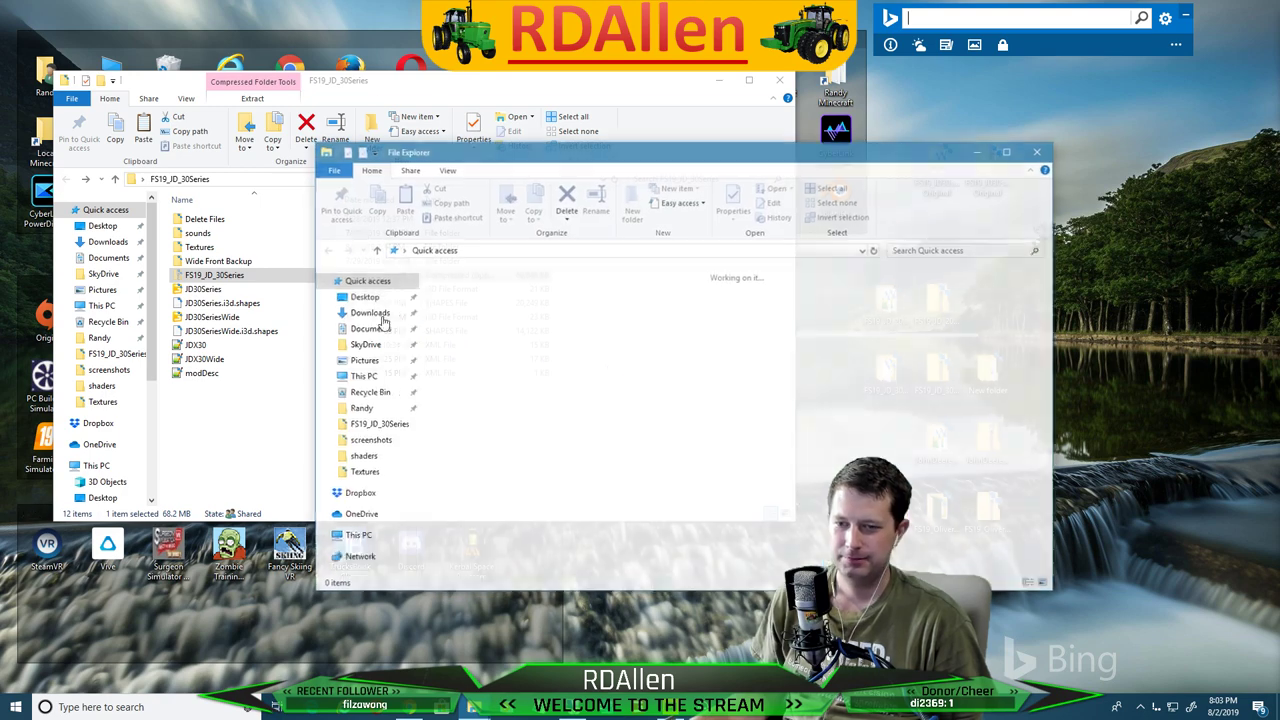
double_click(775, 303)
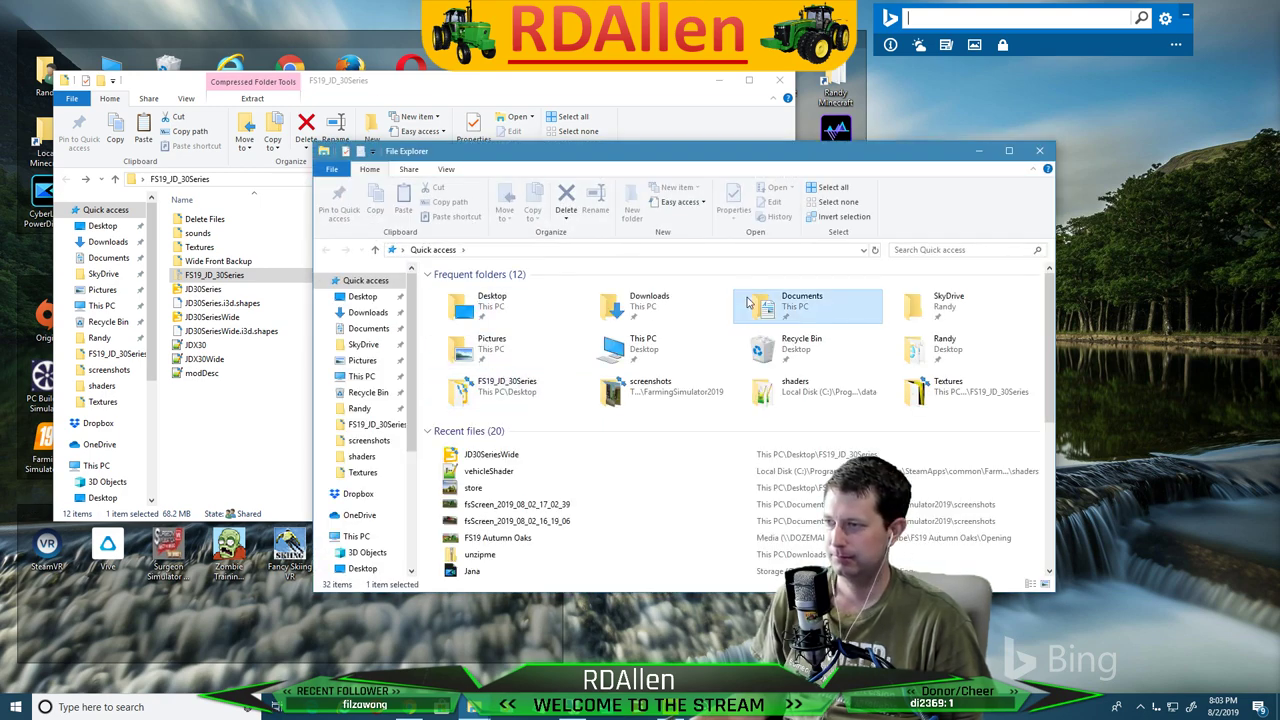
left_click(481, 485)
double_click(479, 485)
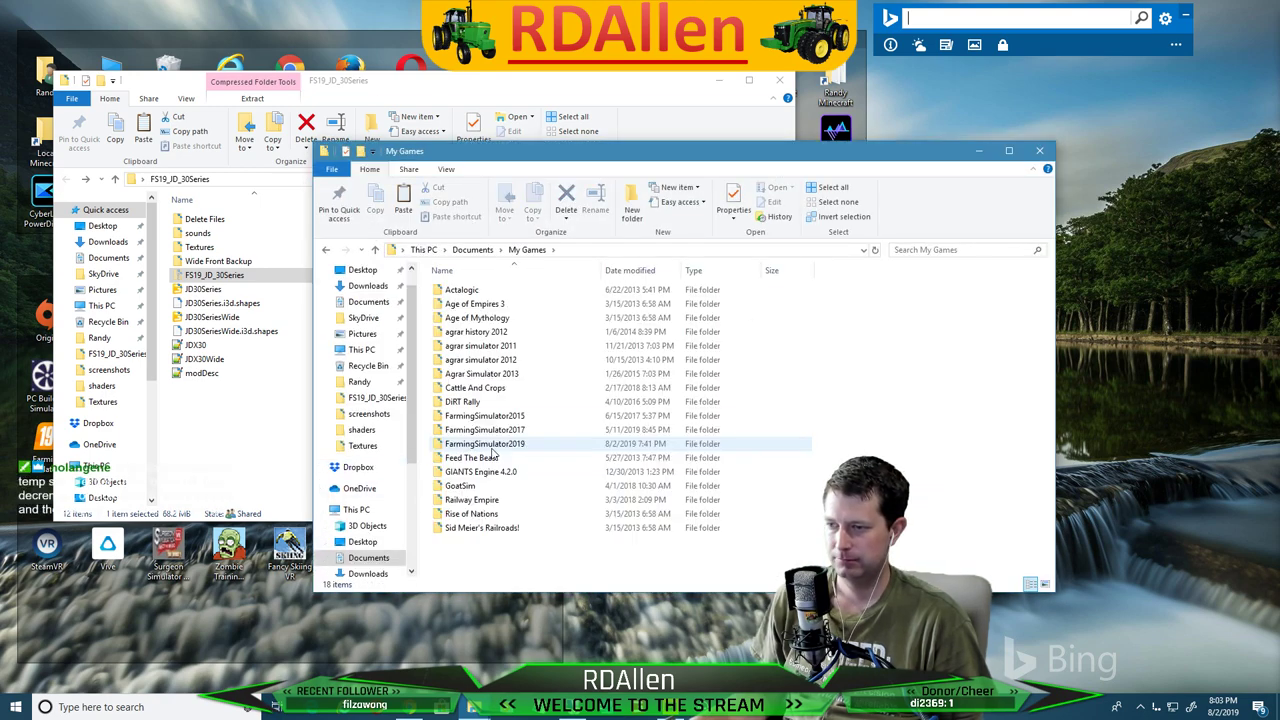
left_click(488, 446)
left_click(488, 446)
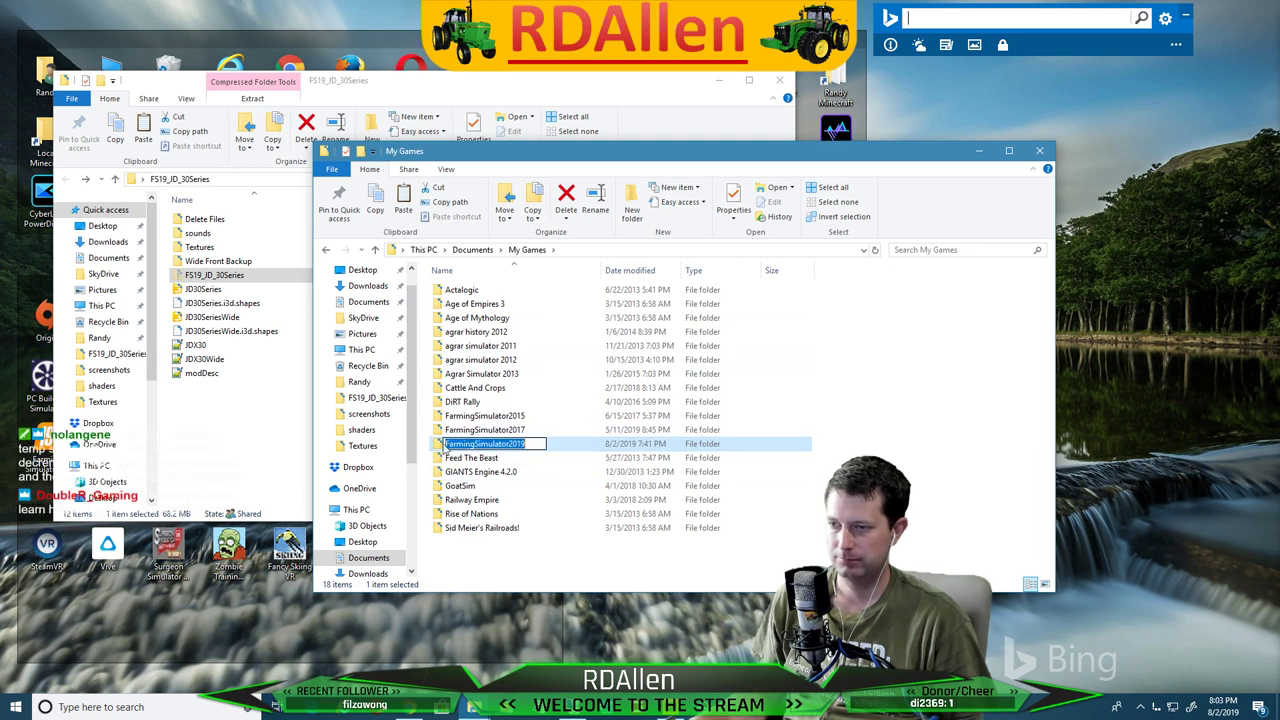
double_click(446, 446)
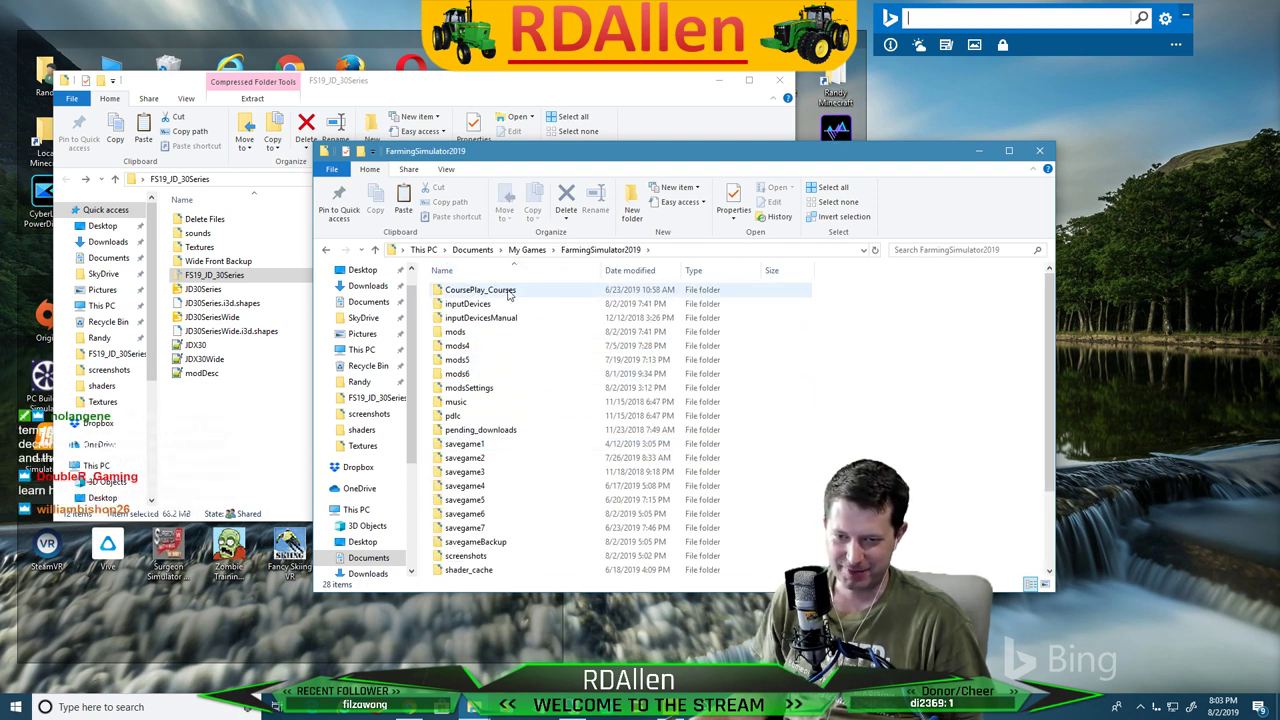
left_click(462, 345)
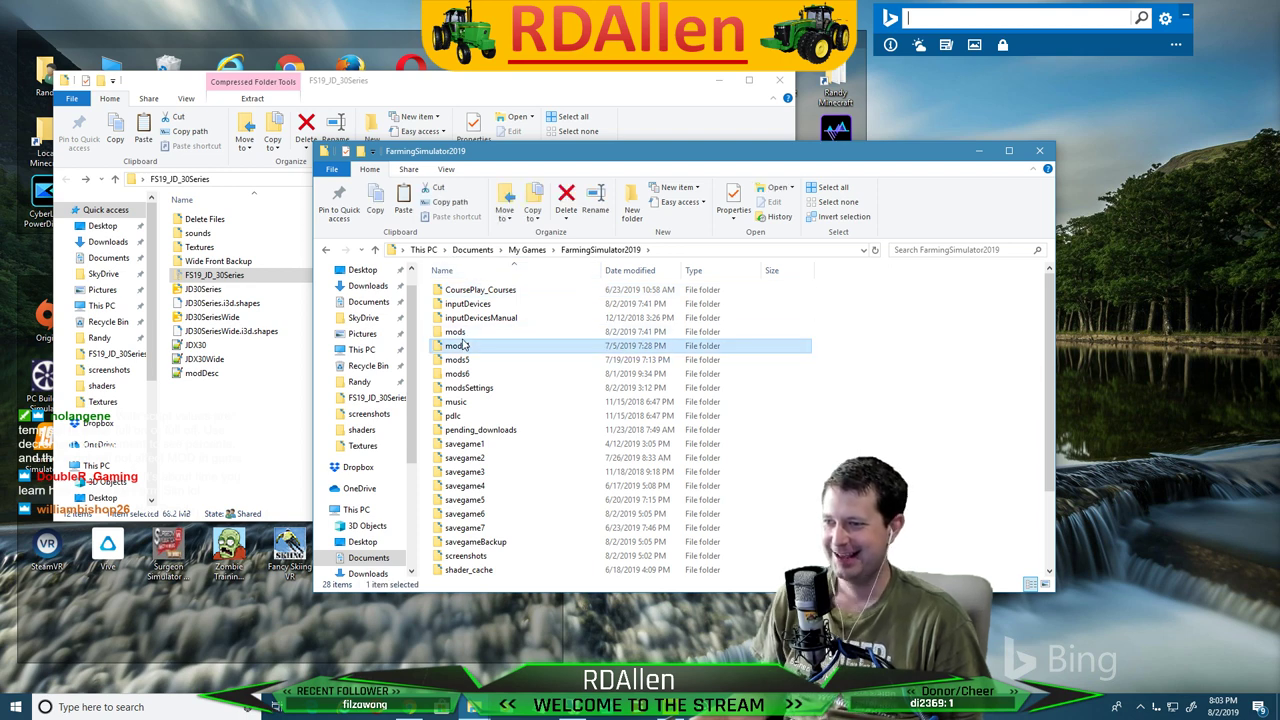
double_click(458, 332)
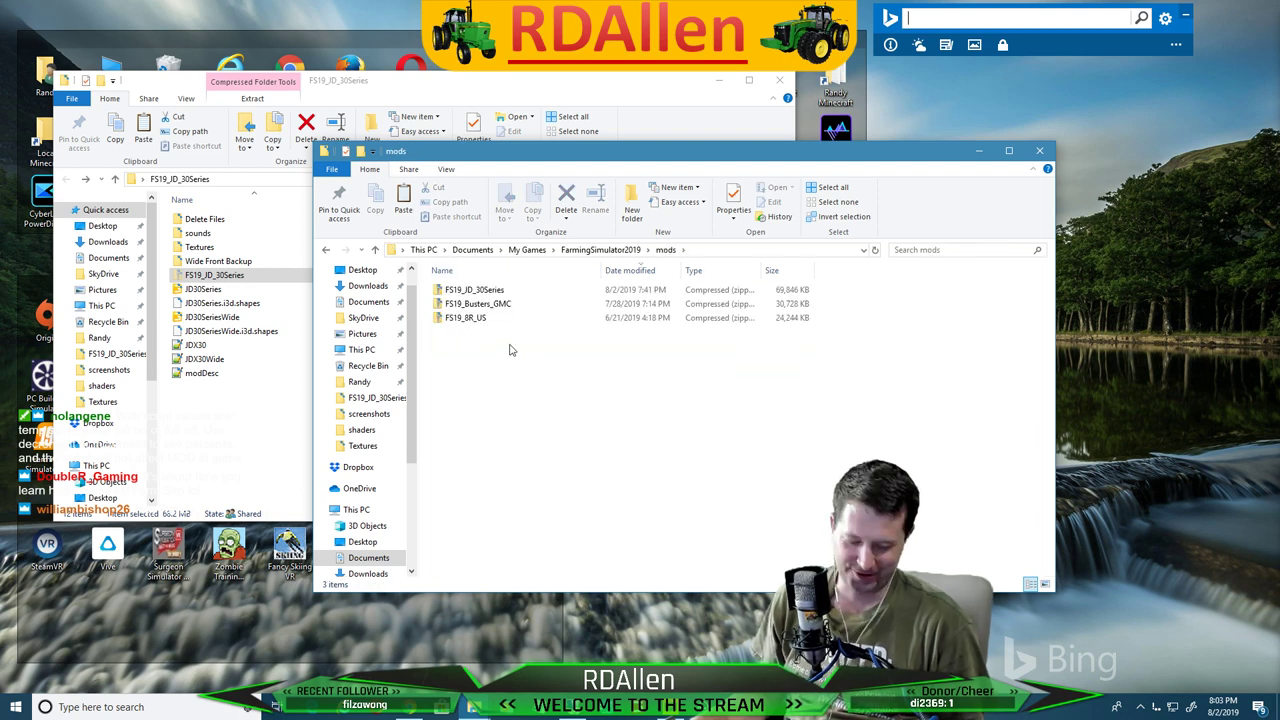
key("ctrl+v")
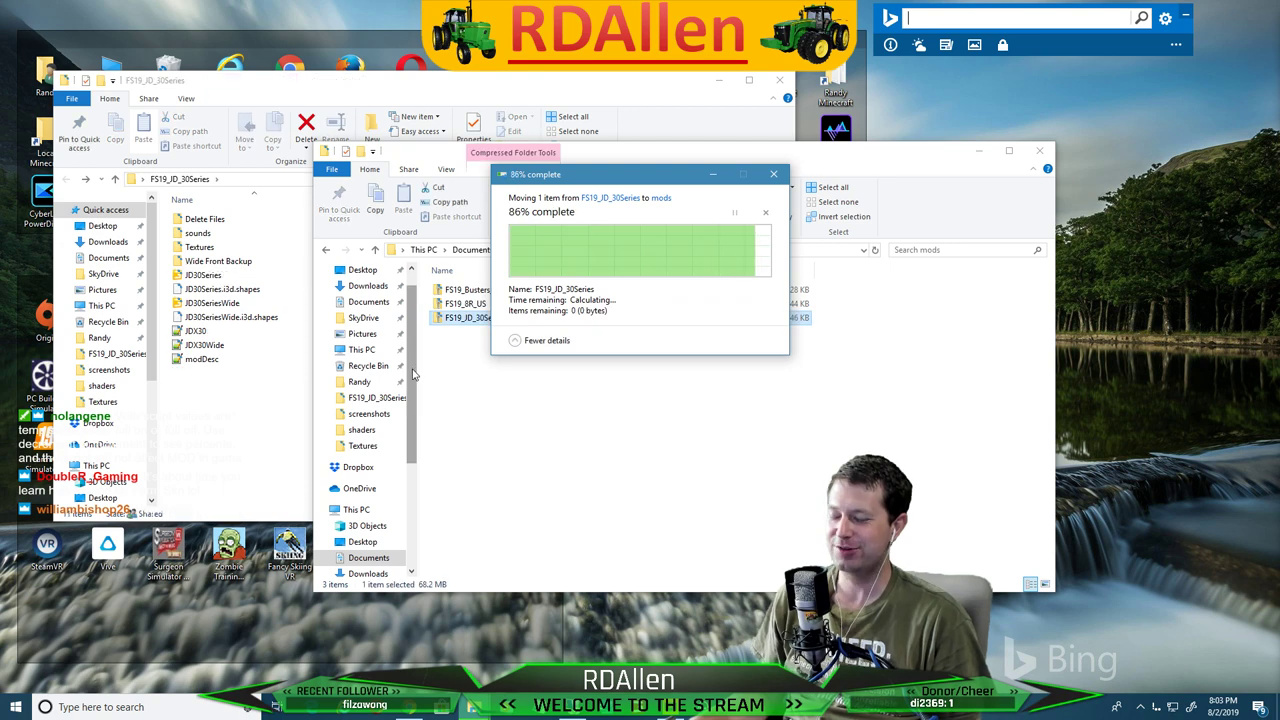
Switch to Farming Simulator 19 and start the saved career game with the John Deere X30 Series mod enabled
left_click(648, 716)
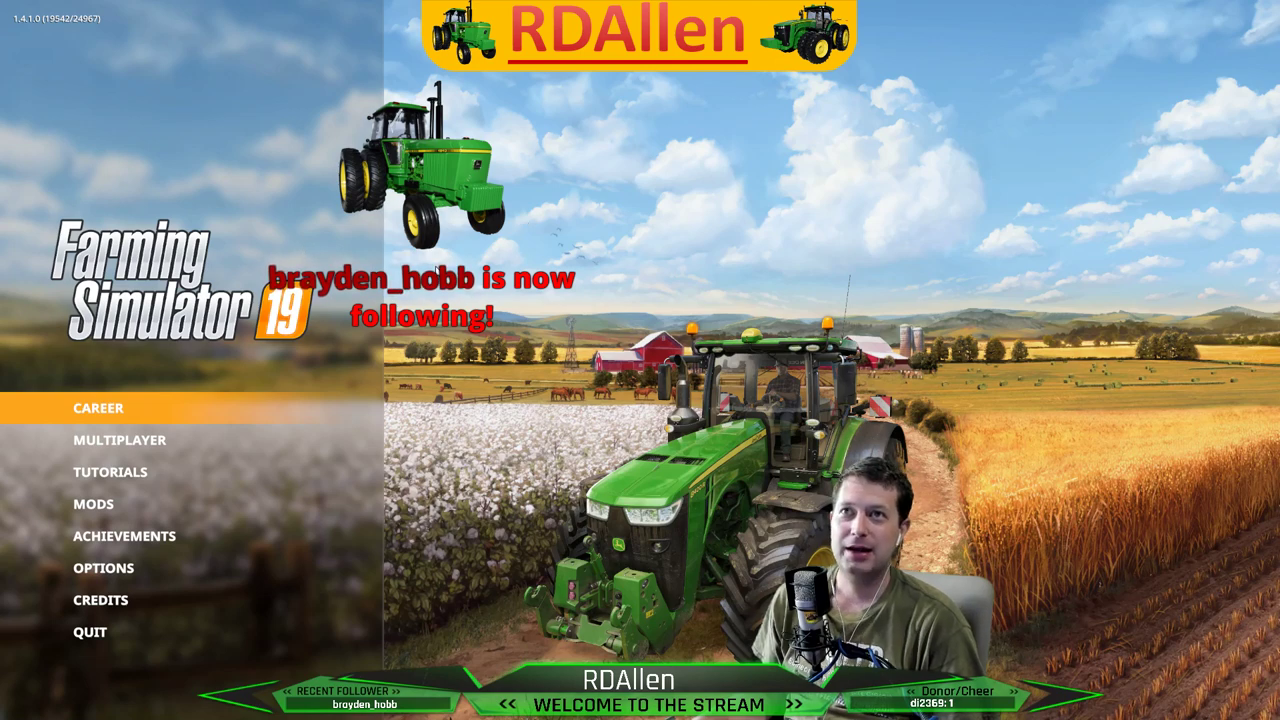
left_click(177, 414)
double_click(688, 386)
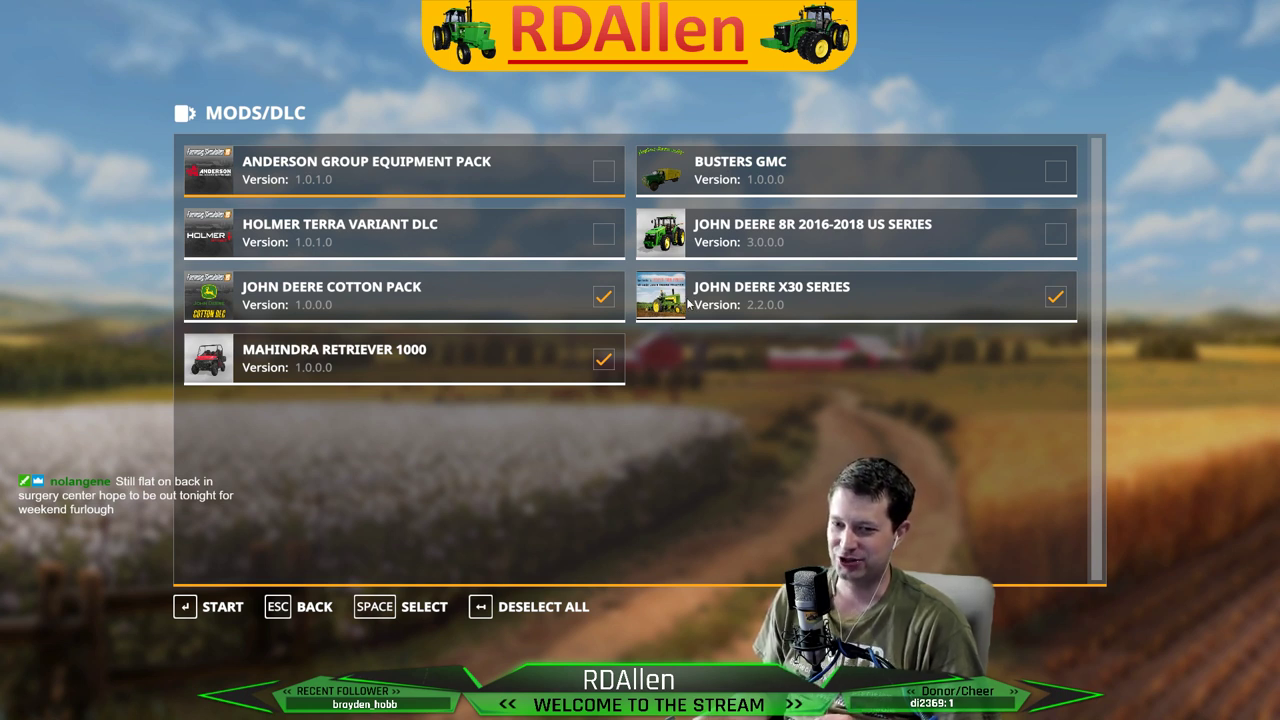
left_click(215, 606)
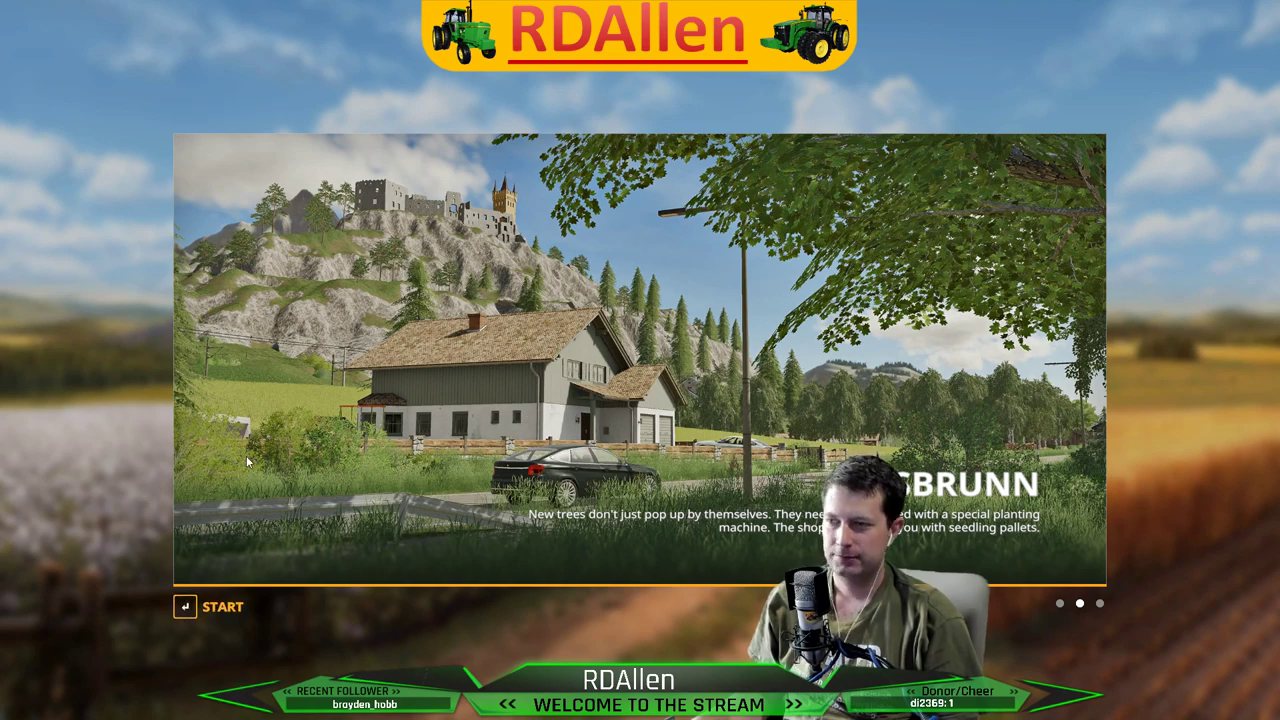
key("Return")
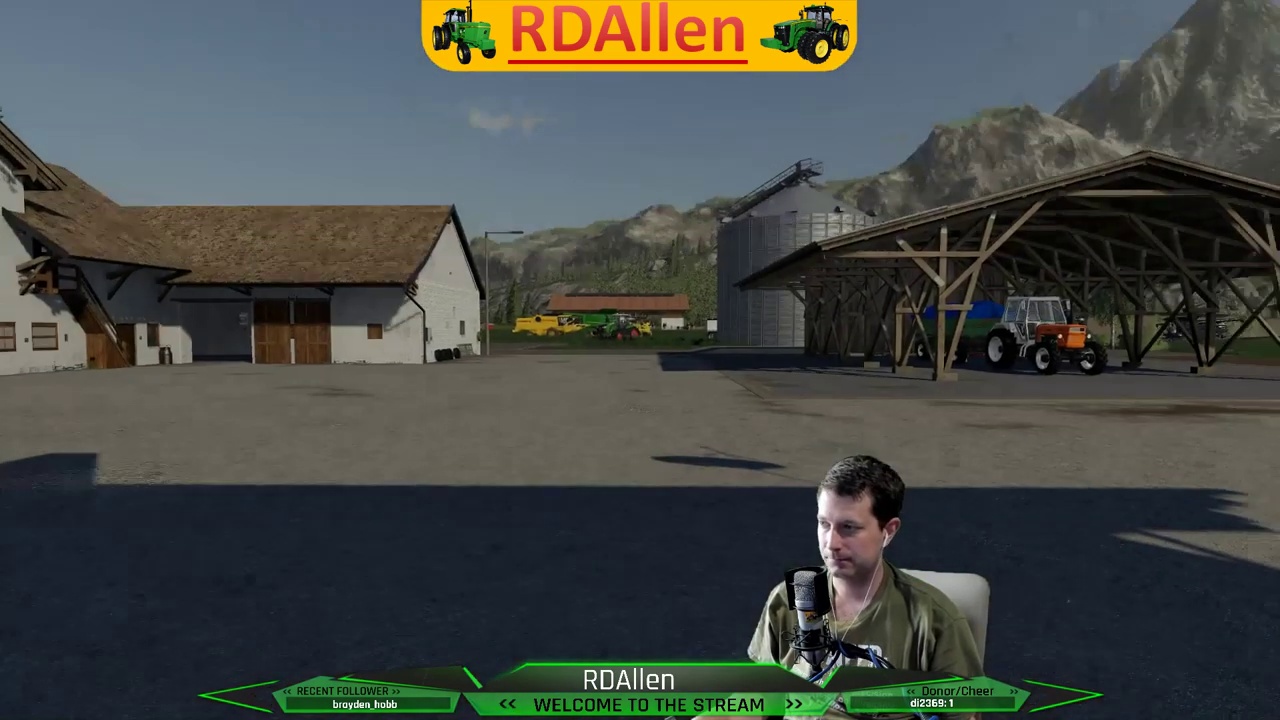
Switch to the Mahindra vehicle, open the shop's Small Tractors category and browse to the 1958 X30 Series tractor
key("Tab")
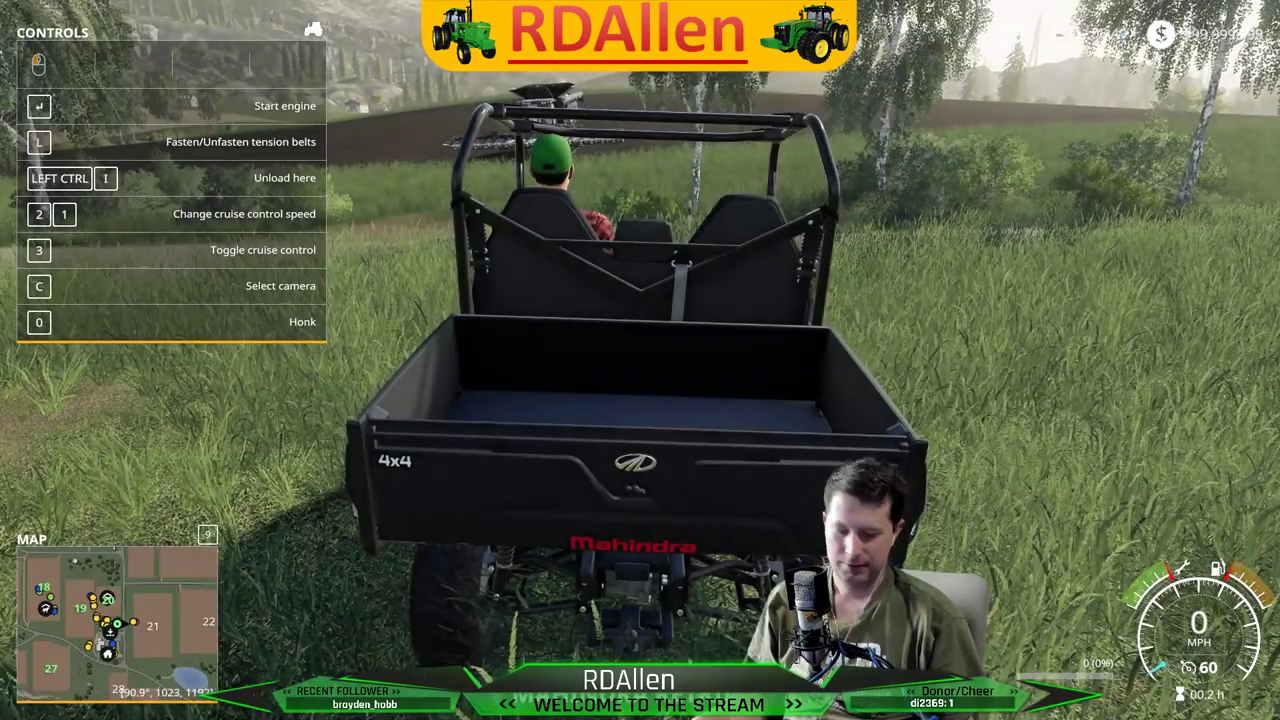
key("p")
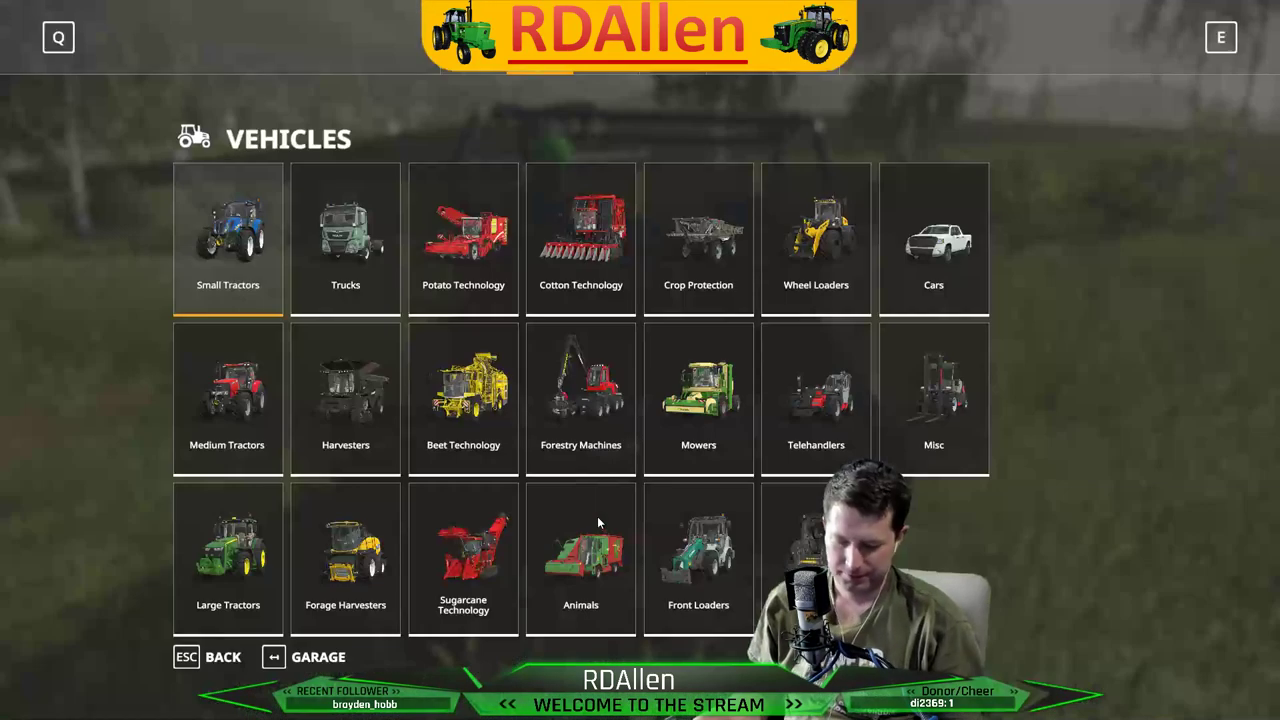
left_click(182, 213)
scroll(691, 333, "down", 5)
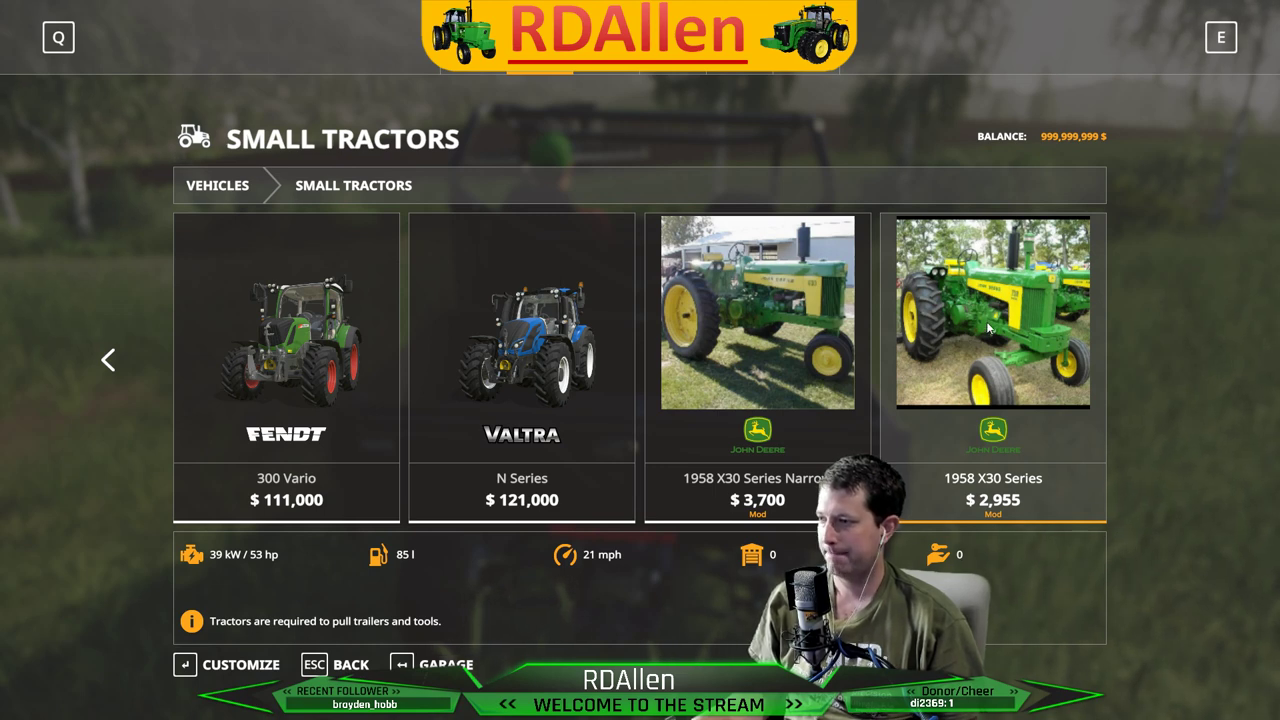
Purchase the 1958 X30 Series with No Weights, the 530 Wide Front engine setup and Single Wheels after inspecting it from different angles
left_click(988, 328)
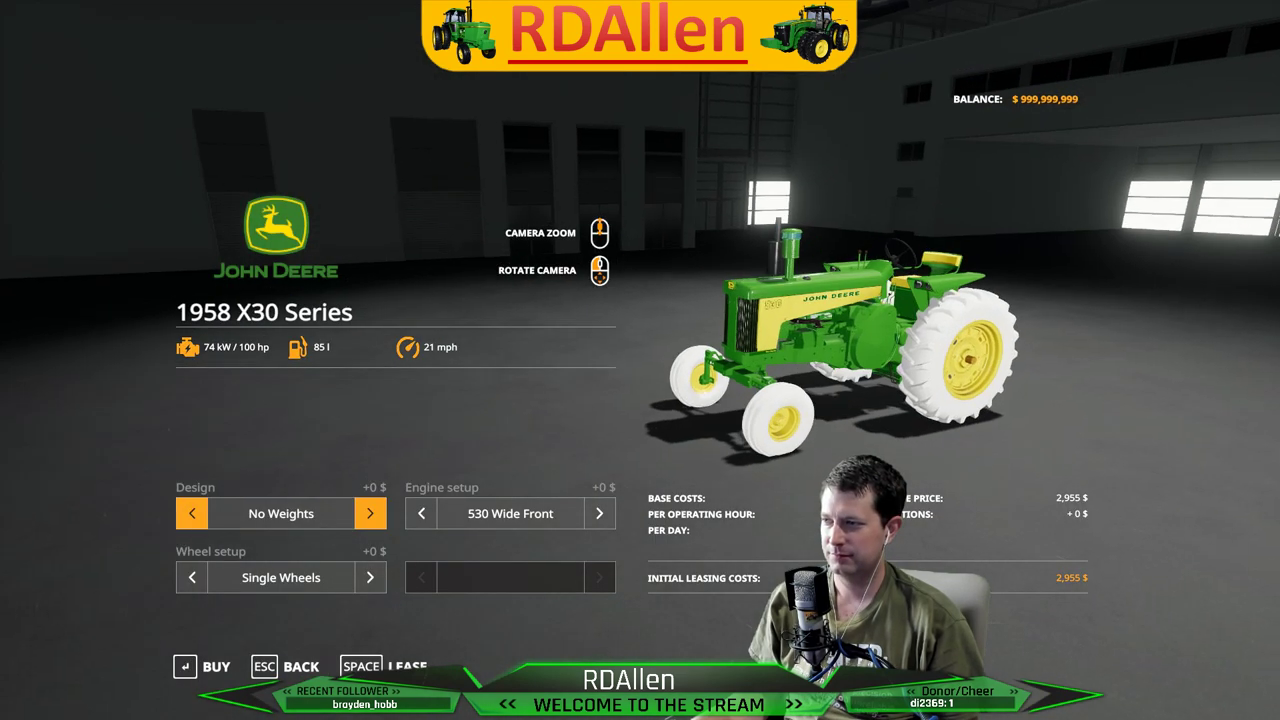
left_click_drag(988, 328, 984, 285)
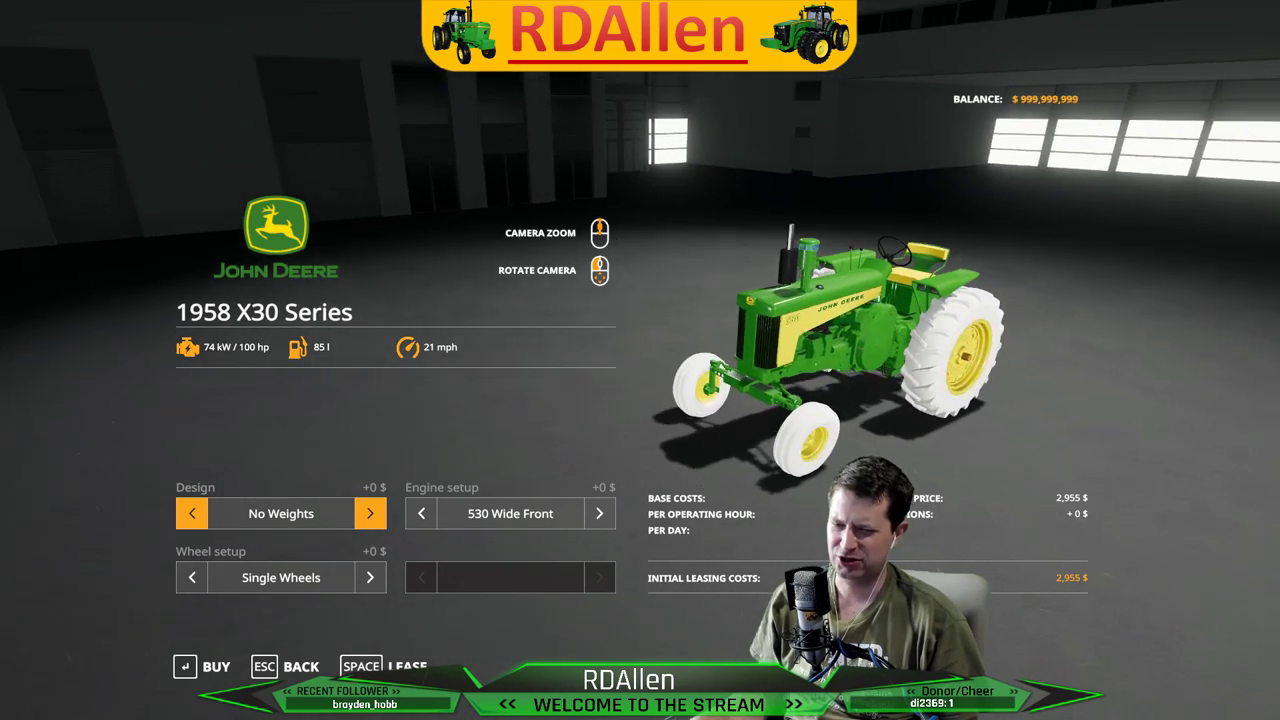
left_click_drag(658, 478, 640, 448)
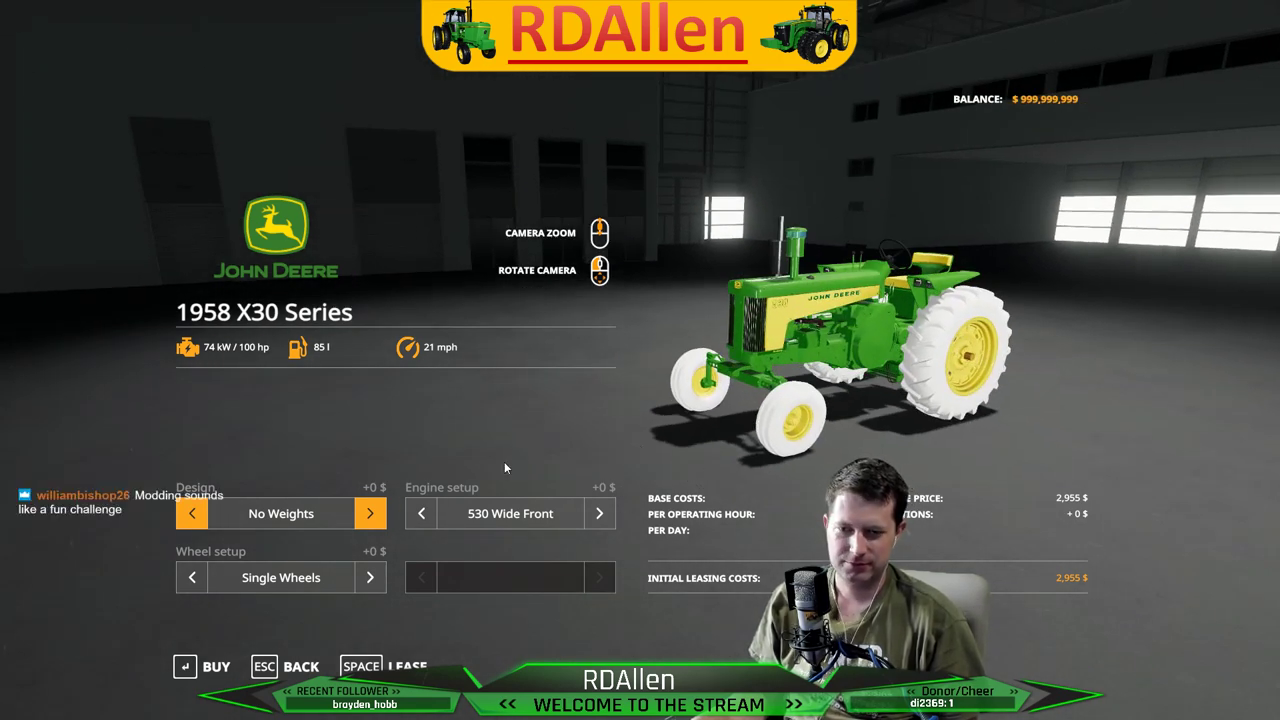
left_click(205, 660)
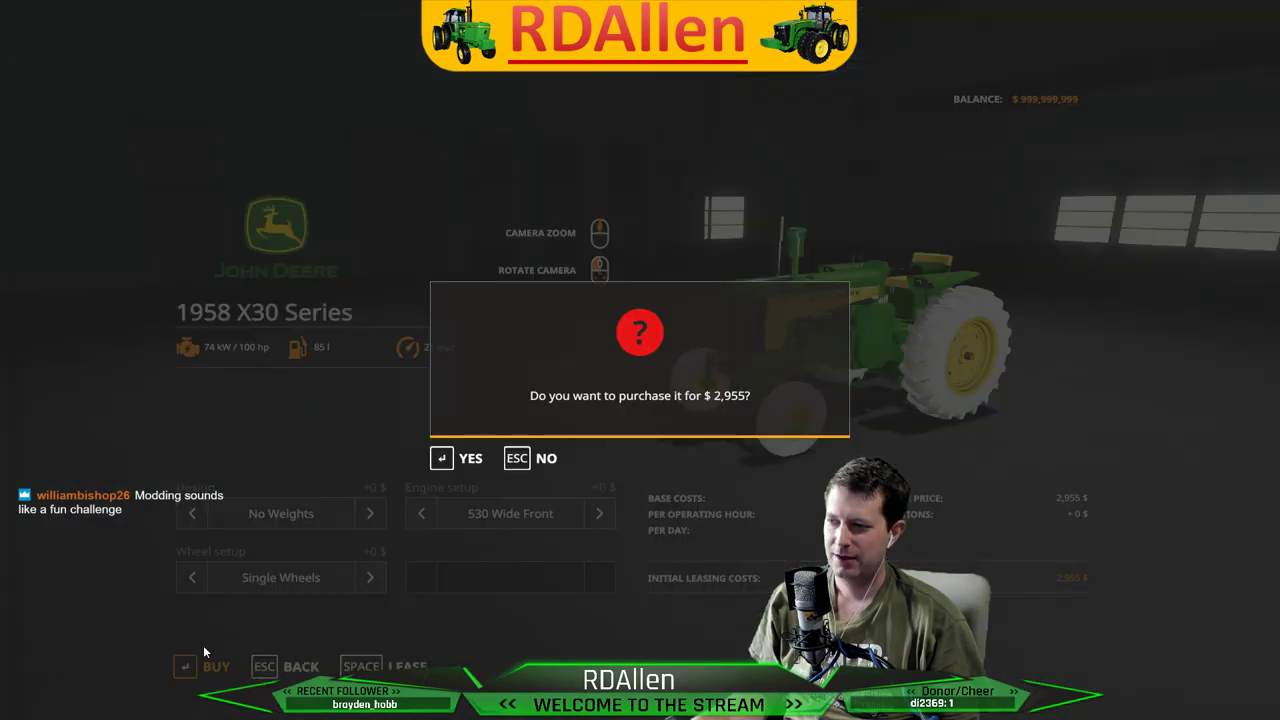
left_click(441, 459)
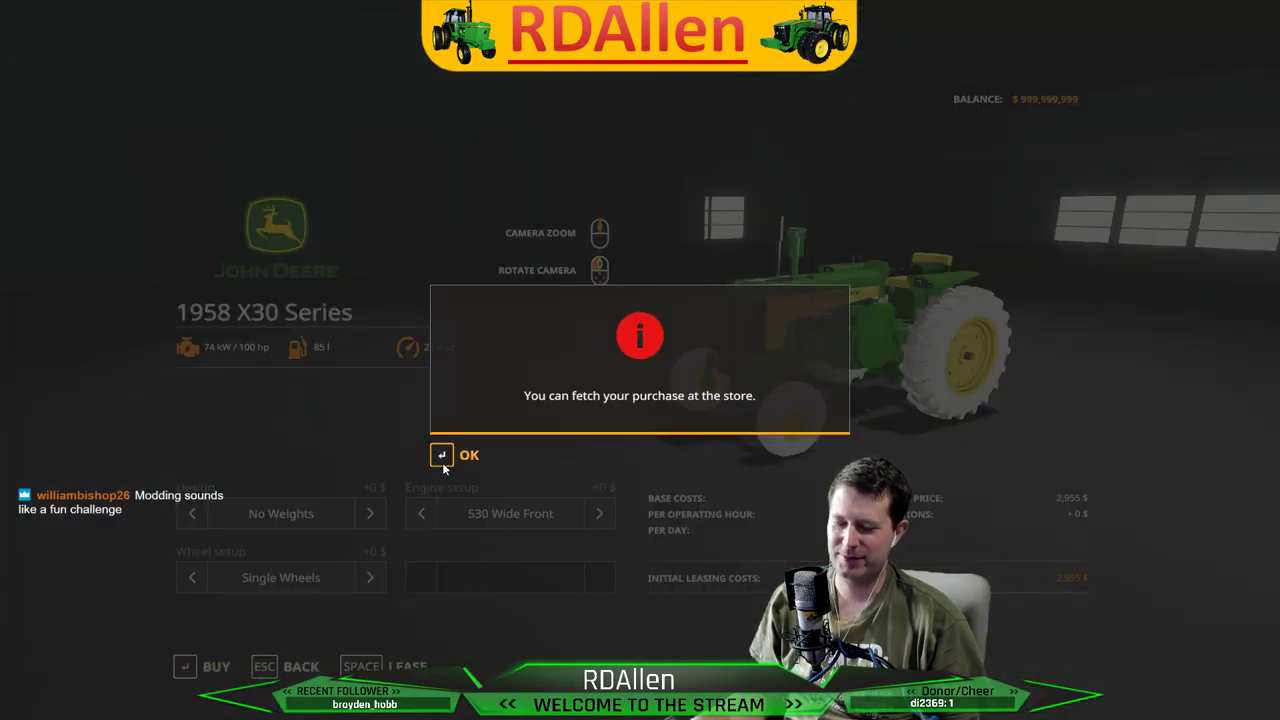
left_click(442, 459)
Leave the shop and switch to the newly purchased John Deere tractor at the store
key("Escape")
key("Escape")
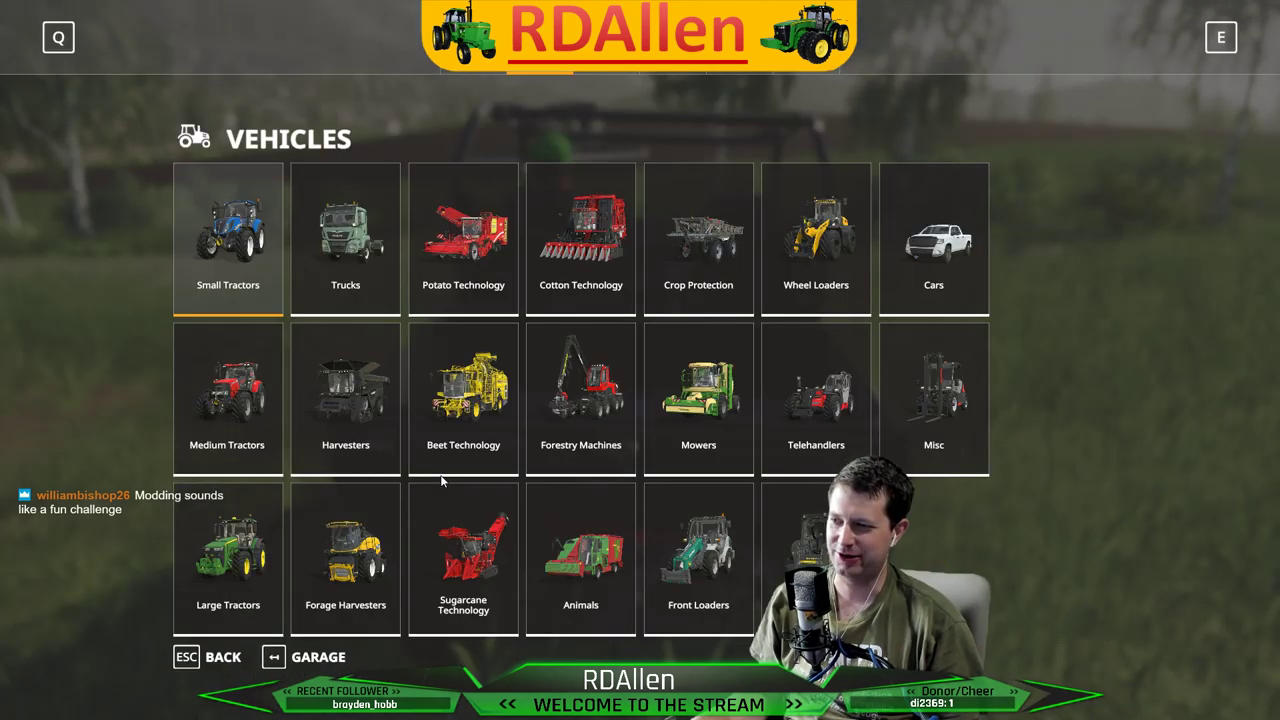
key("Escape")
key("Tab")
key("Tab")
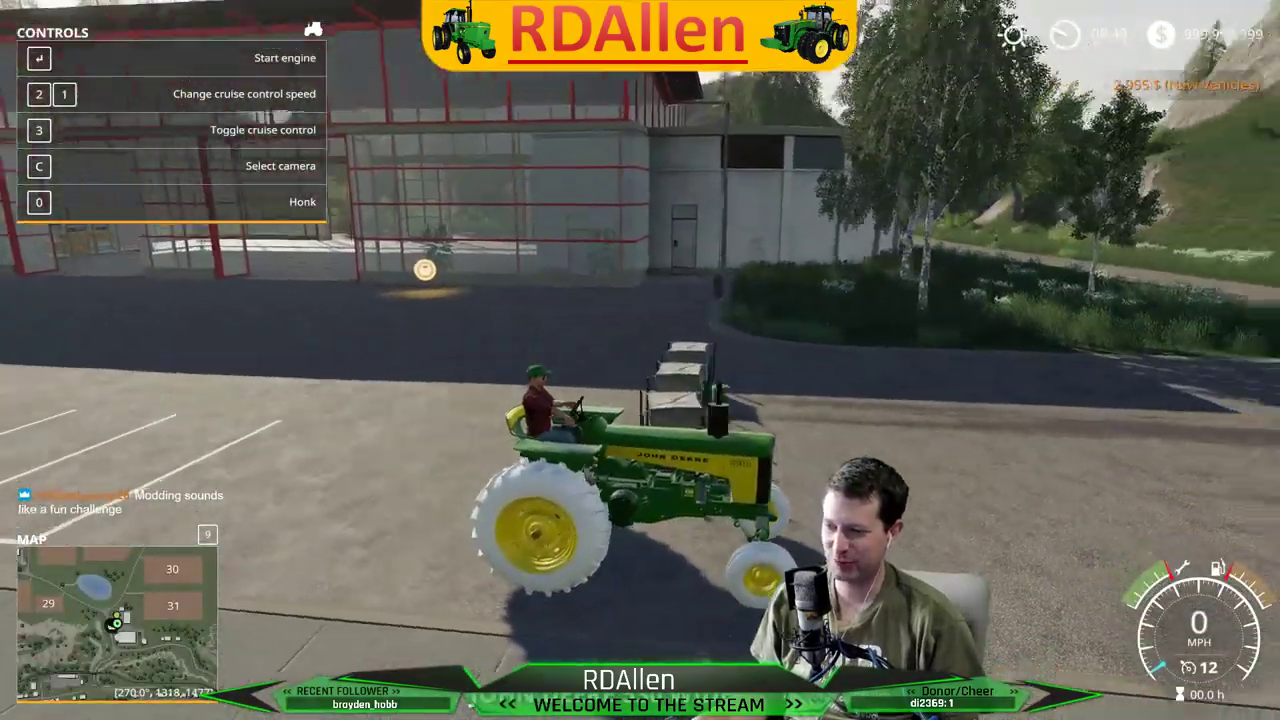
Examine the developer console for the mod's texture-loading messages and walk around the tractor to inspect its front and rear tires
key("grave")
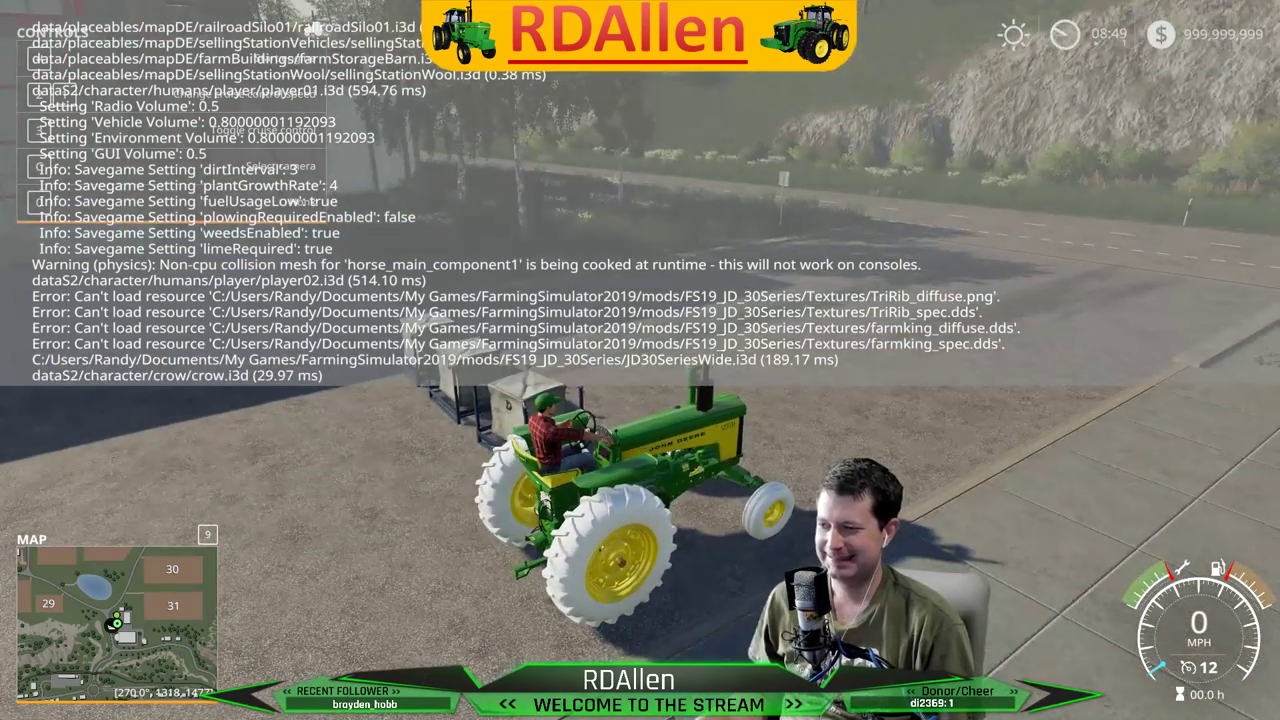
key("e")
key("grave")
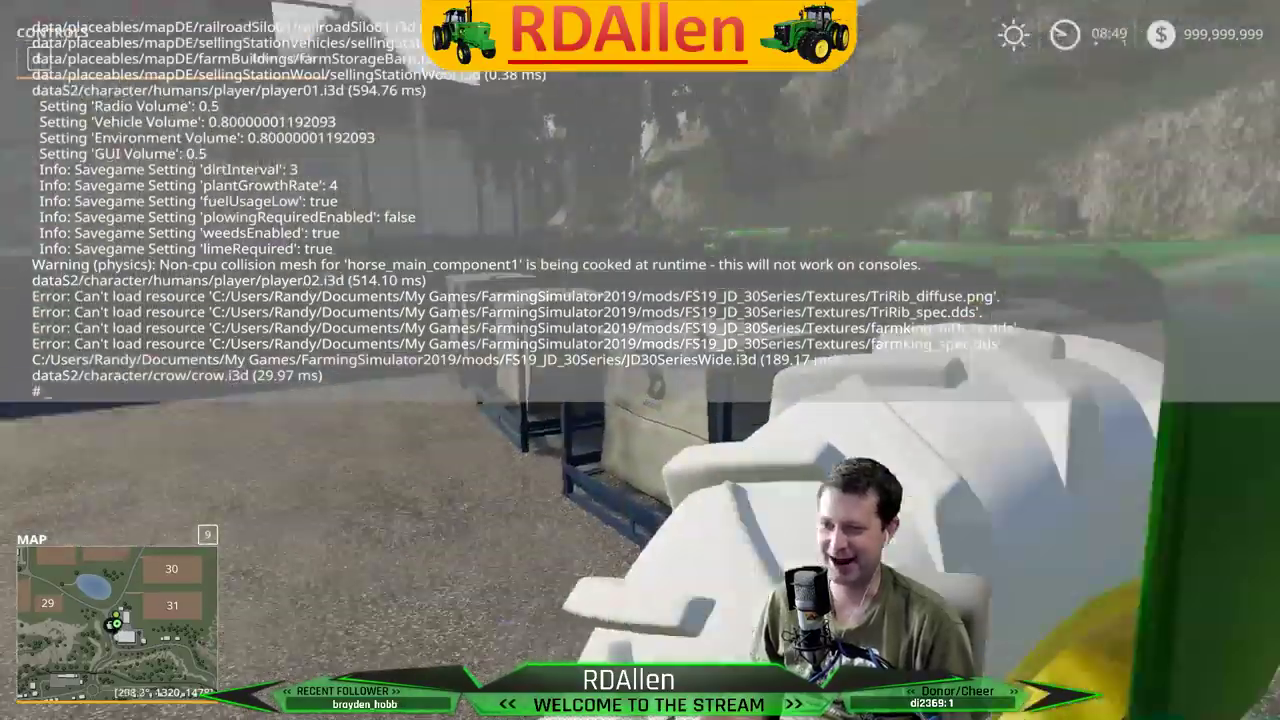
key("grave")
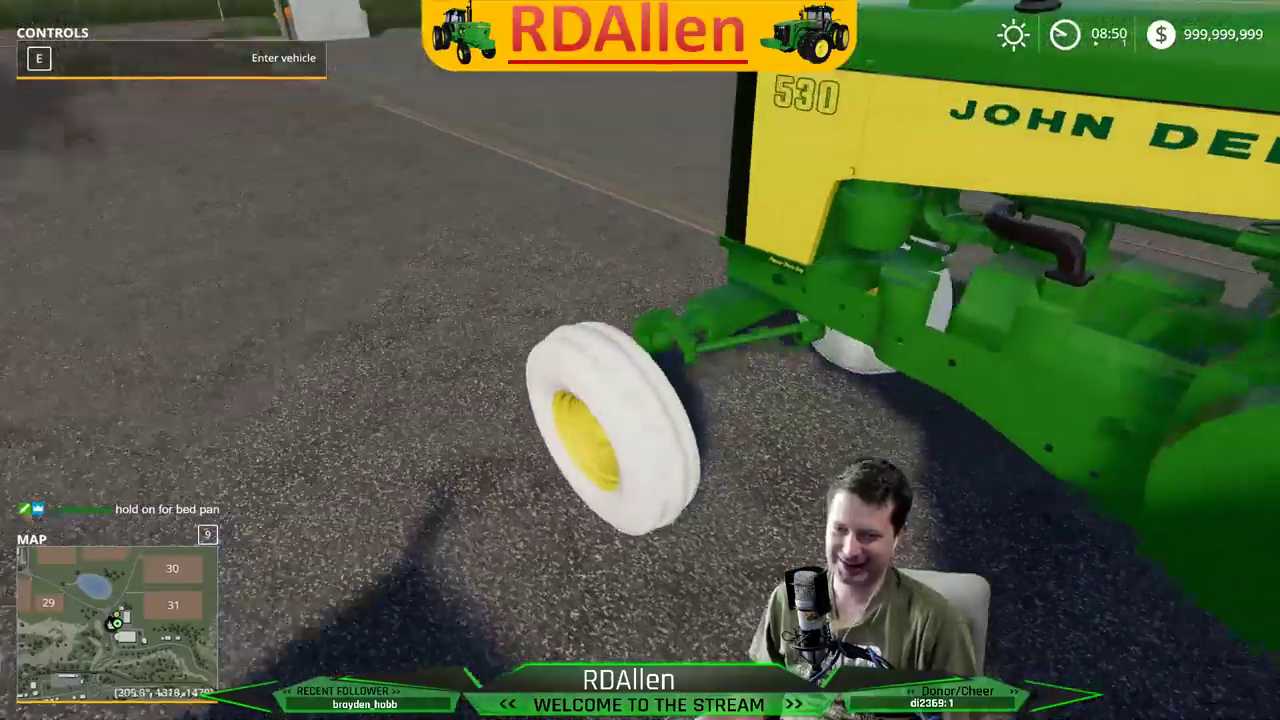
key("w")
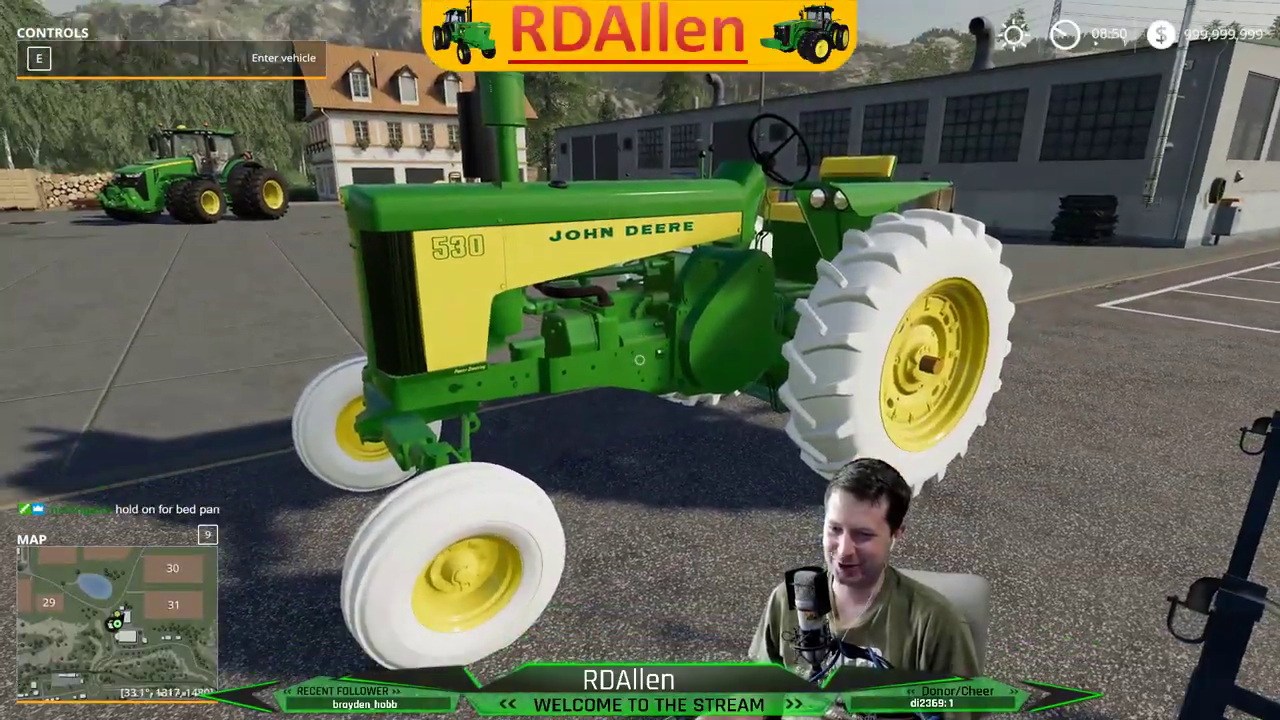
key("grave")
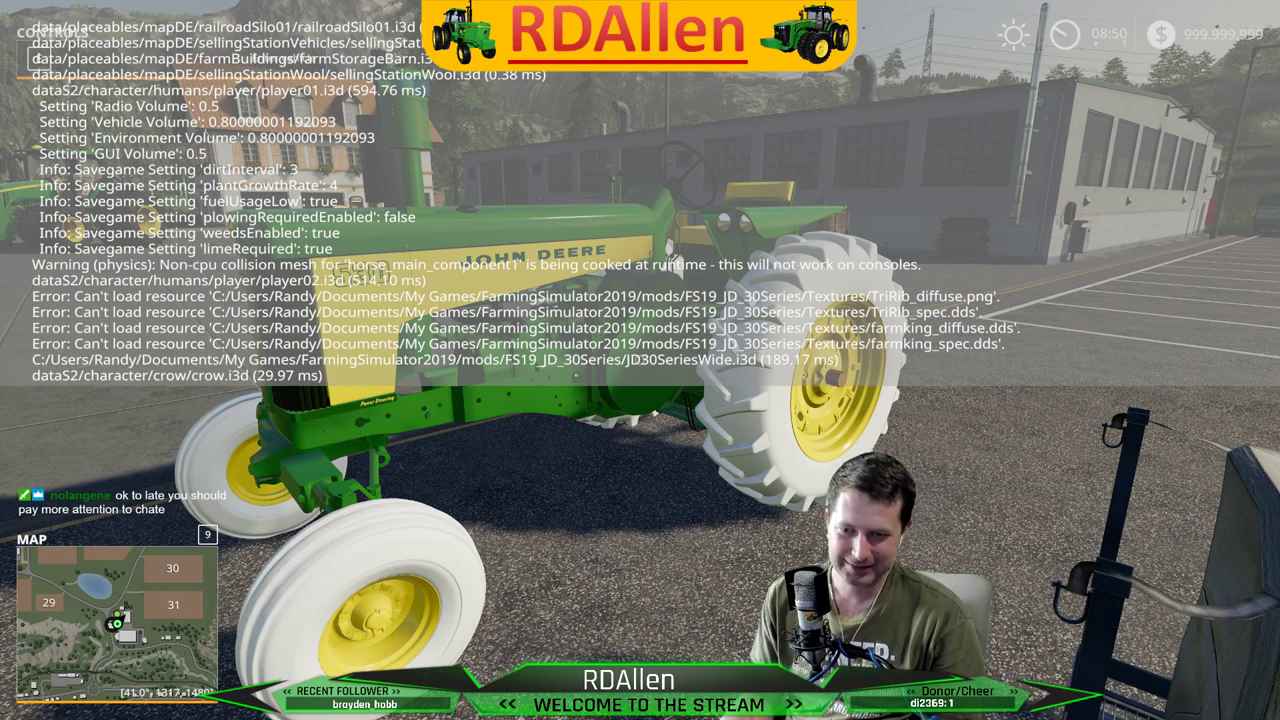
key("w")
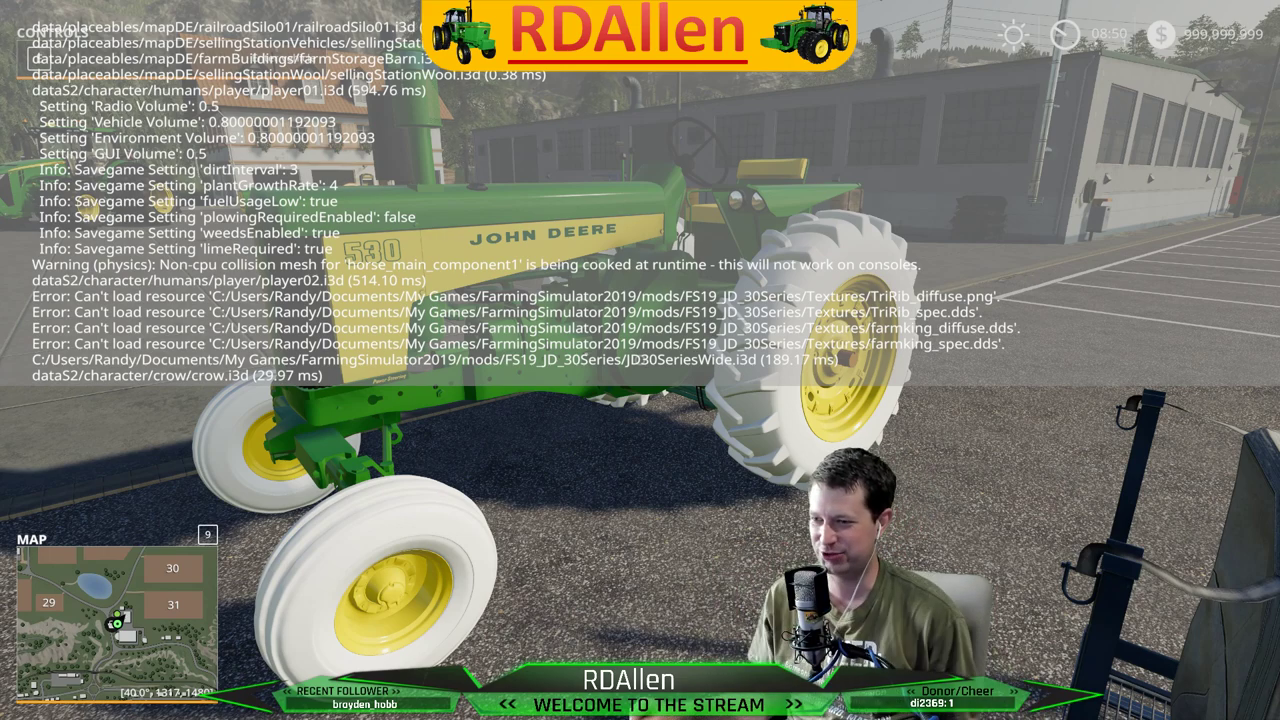
key("w")
key("w")
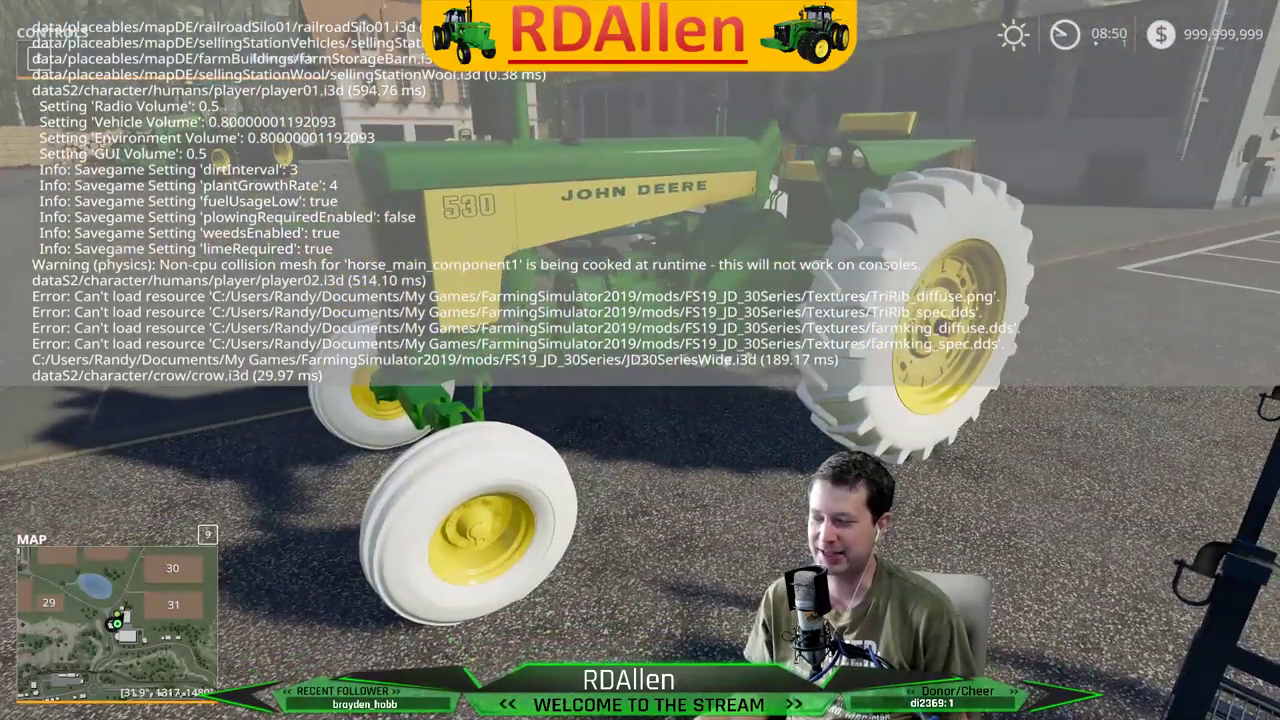
key("w")
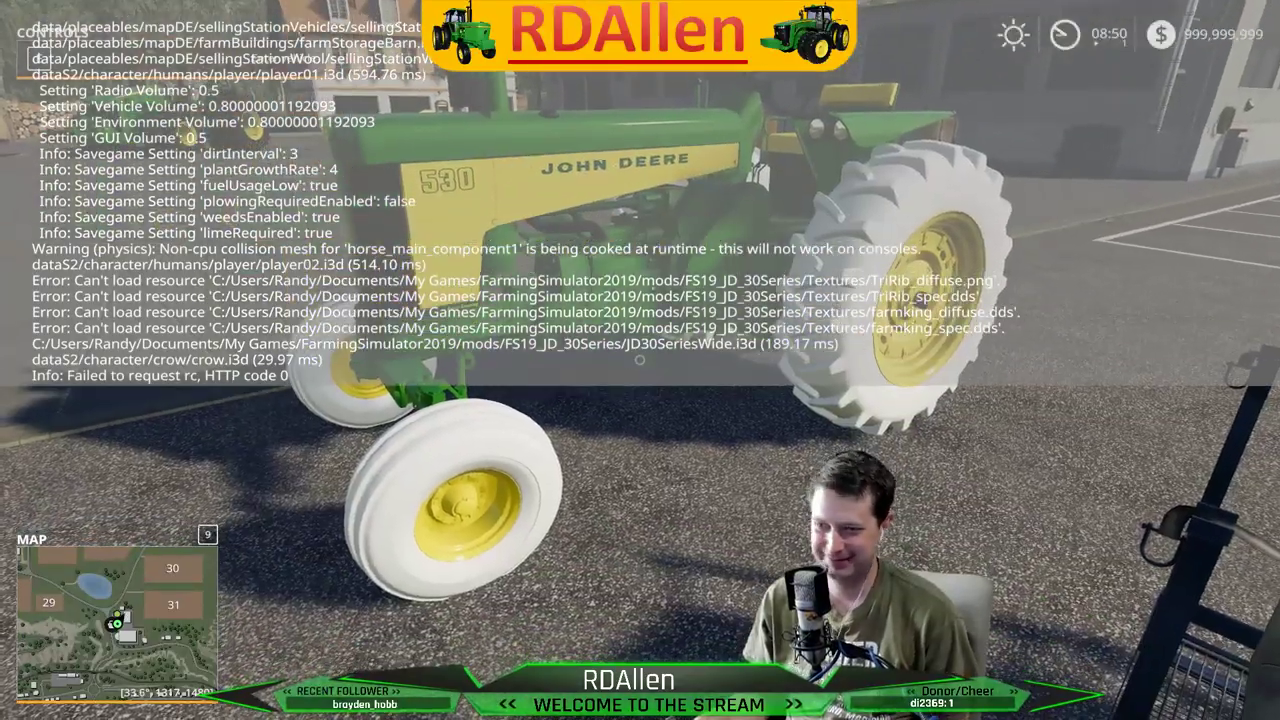
key("s")
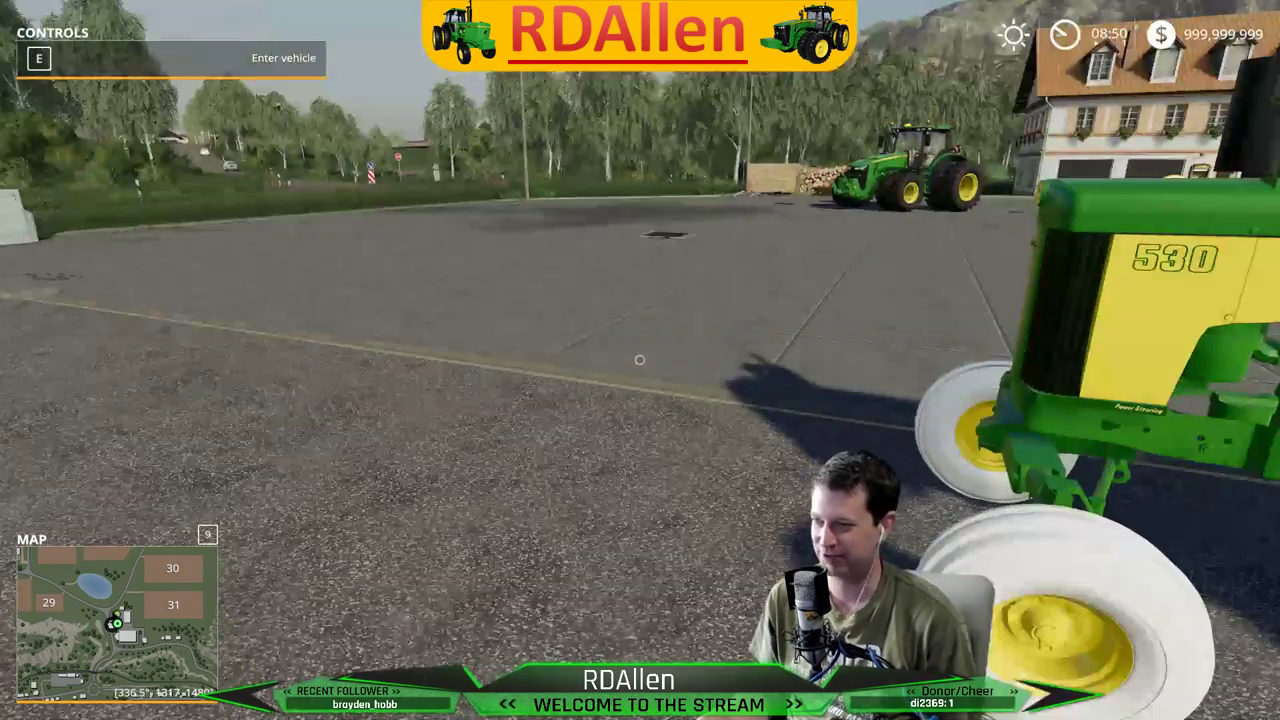
Get into the John Deere 530, drive it around the store's yard and bring it to a stop
key("e")
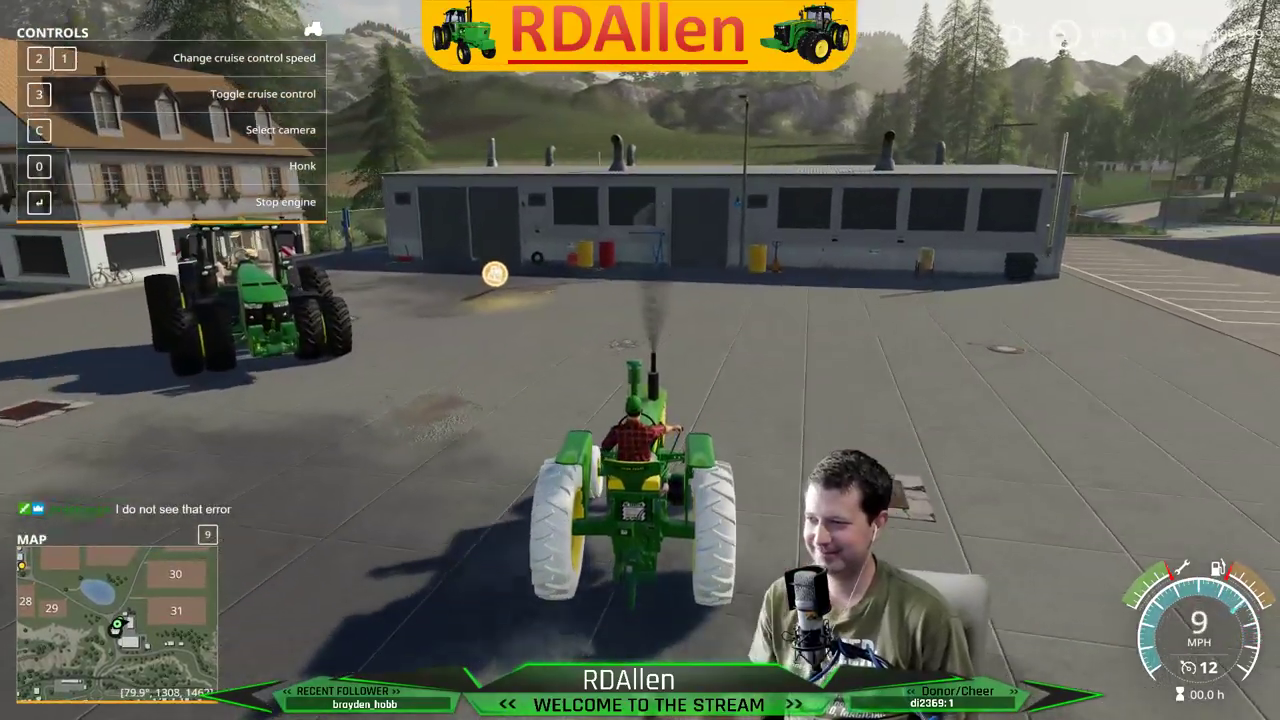
key("d")
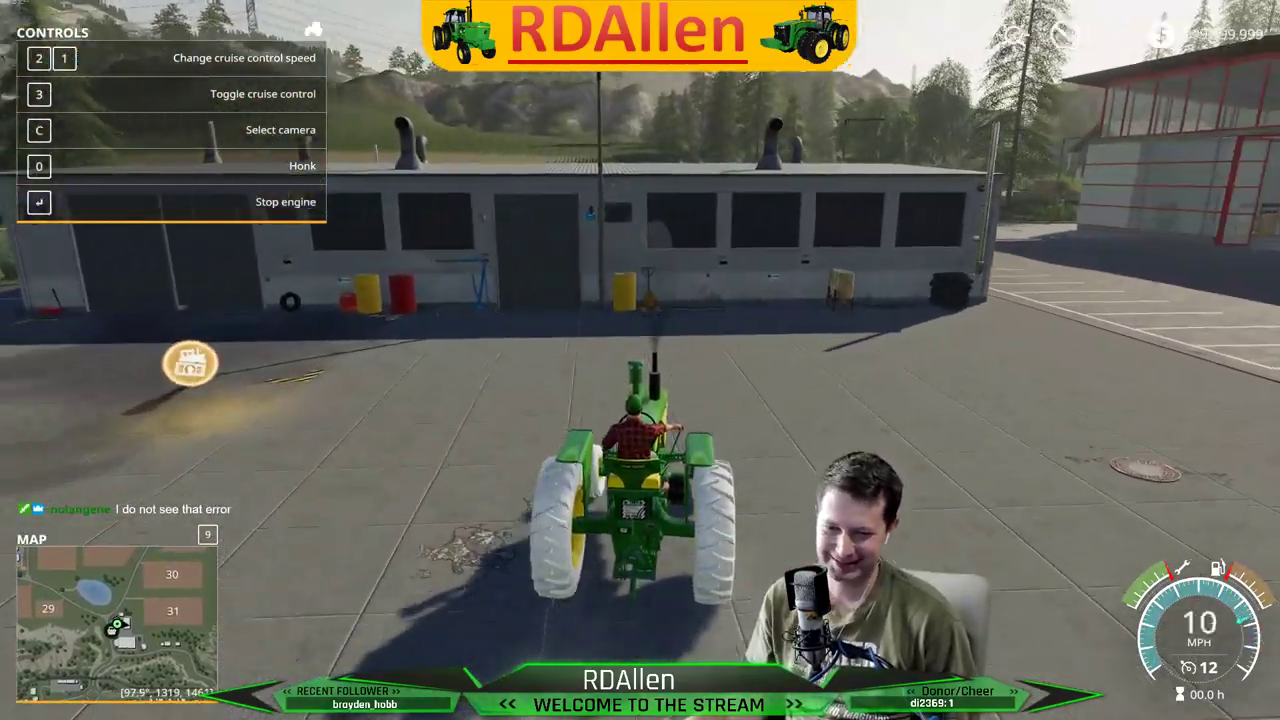
key("d")
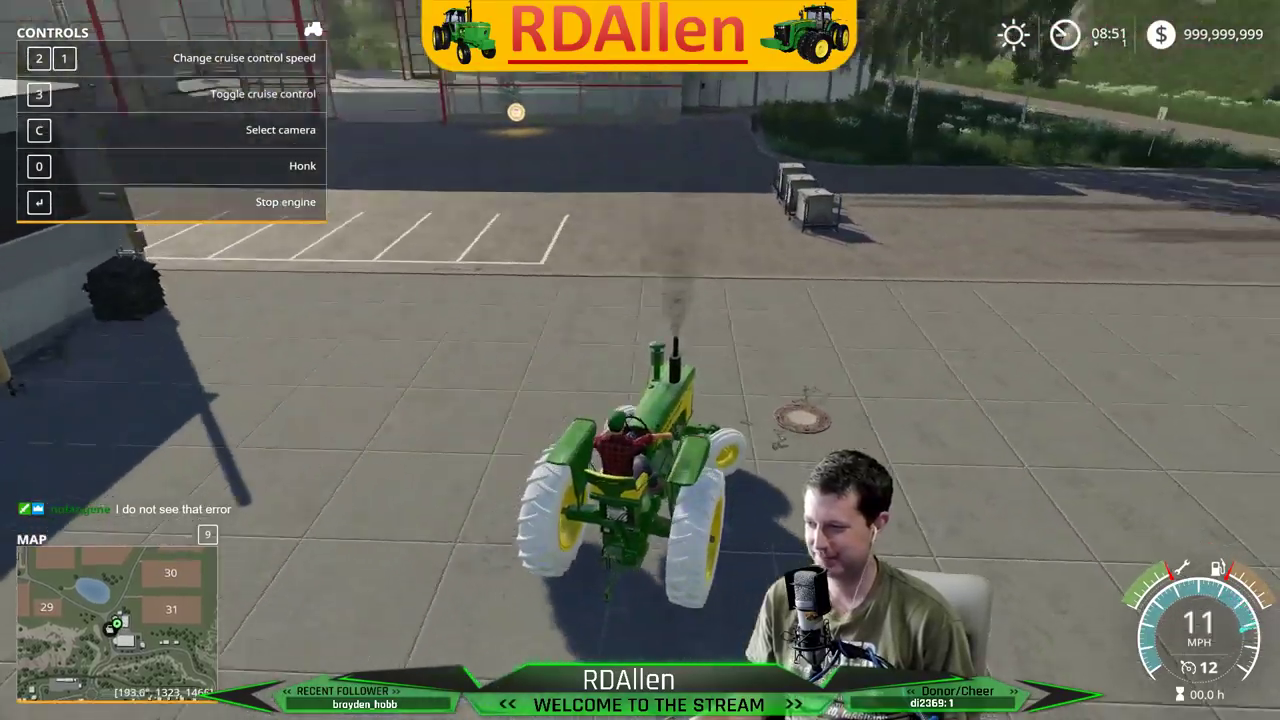
key("w")
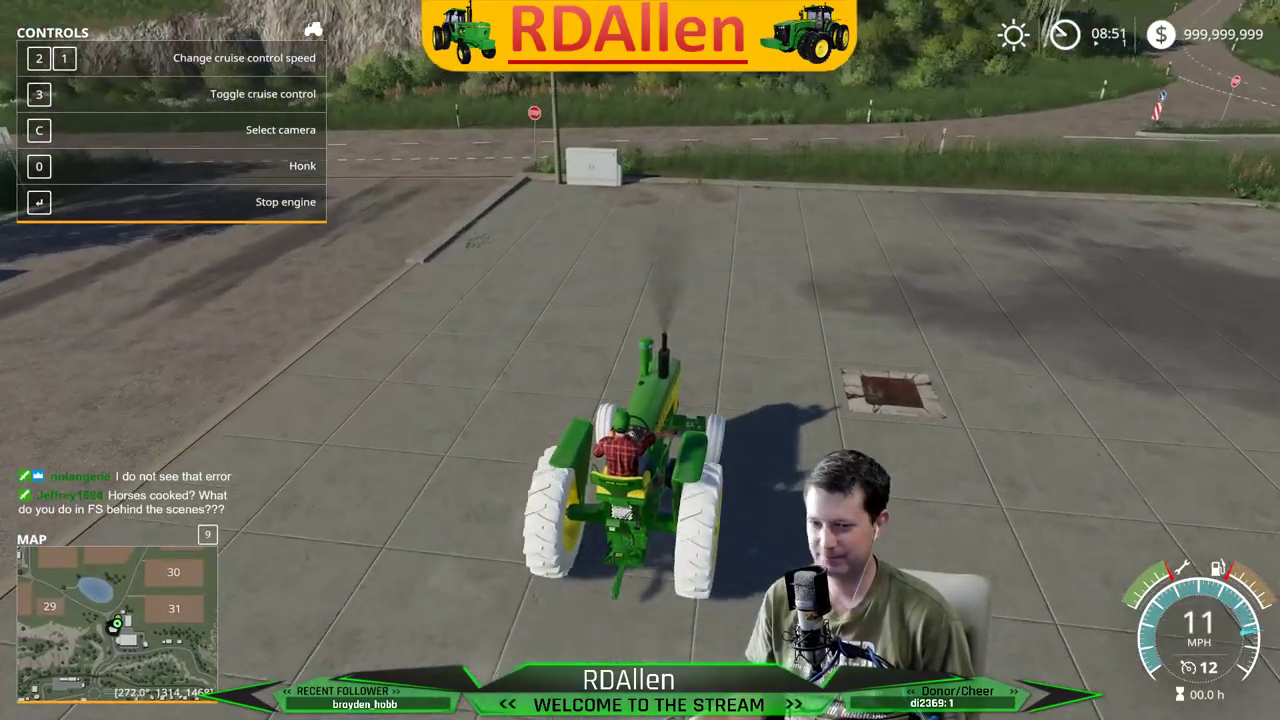
key("s")
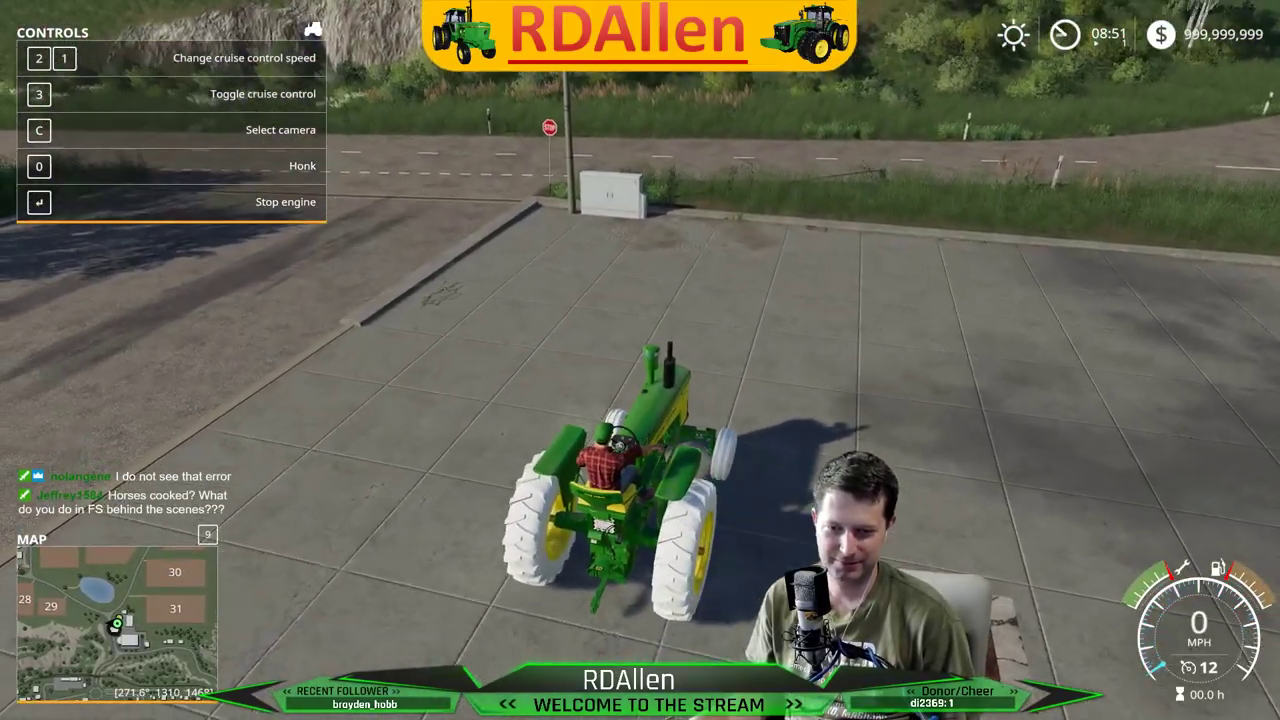
Recheck the console log, get out of the tractor and inspect the rear tire tread from behind
key("grave")
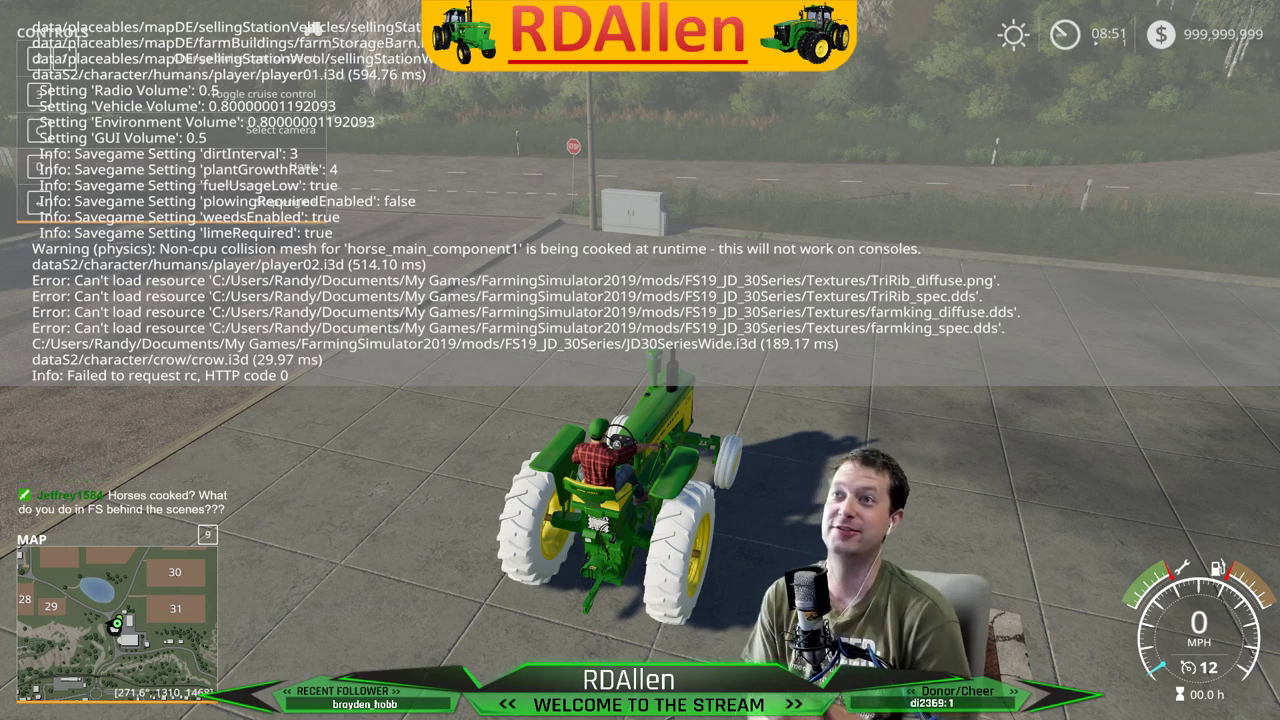
key("grave")
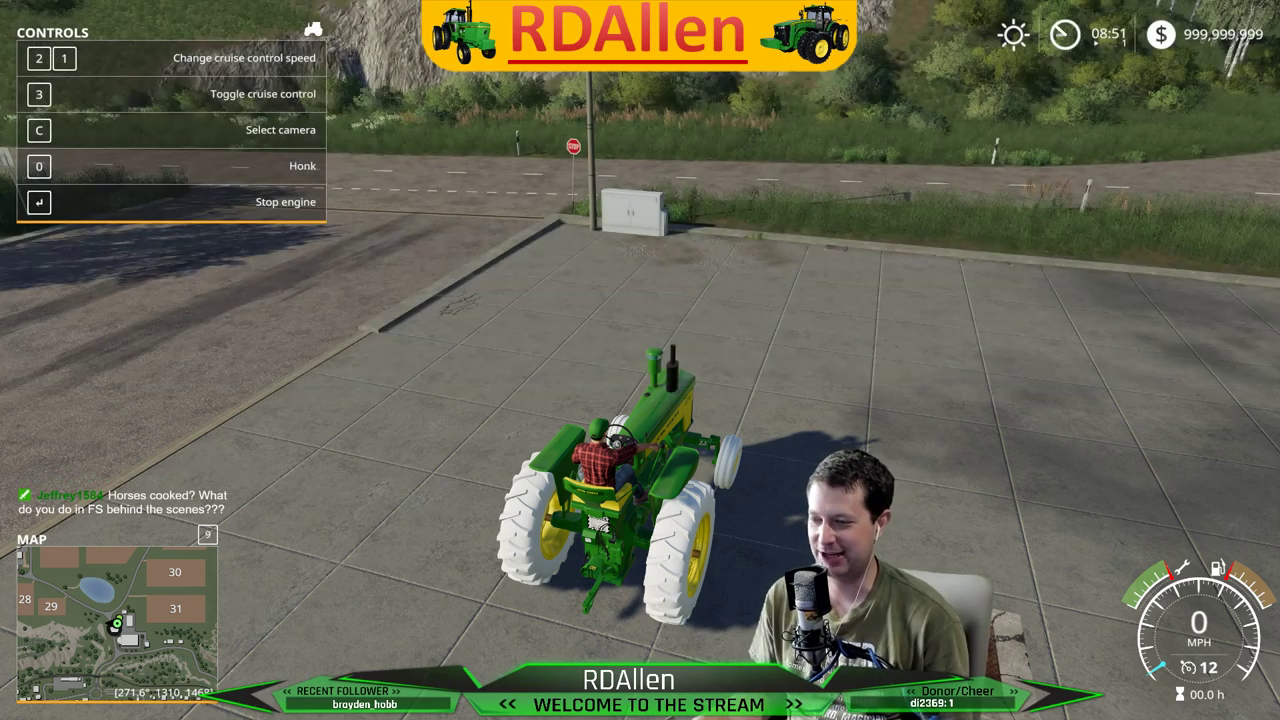
key("e")
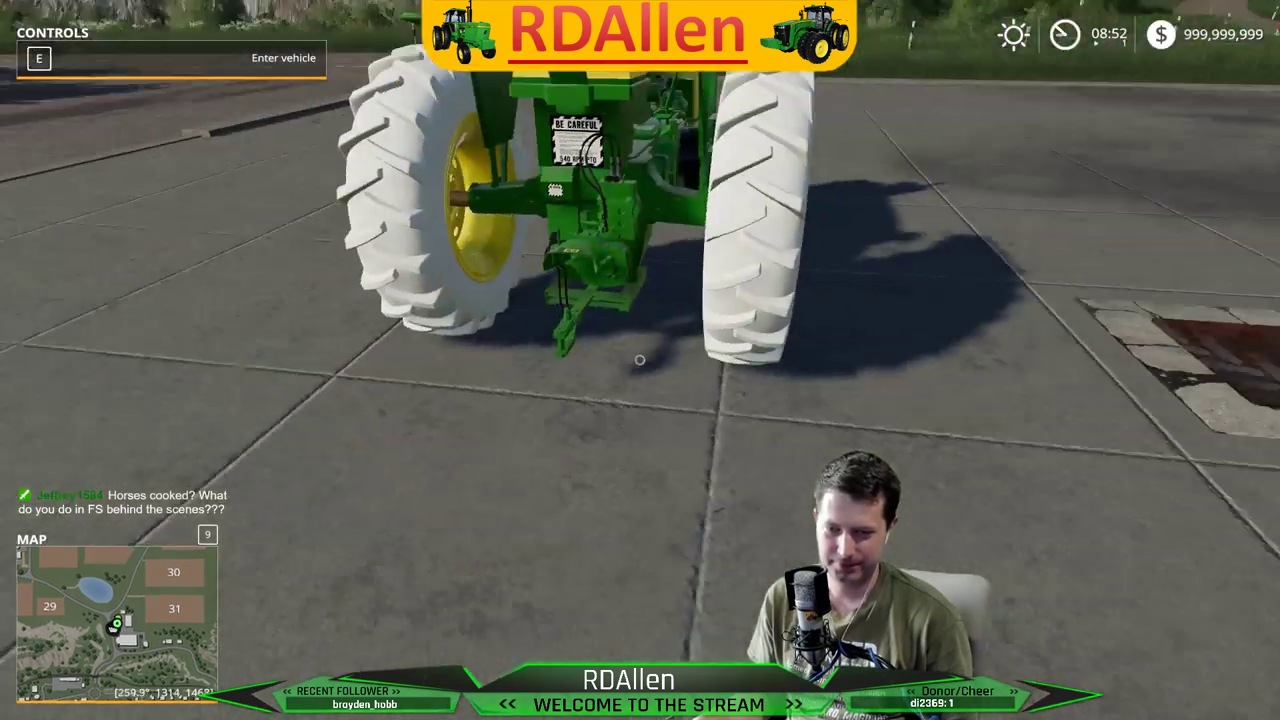
key("a")
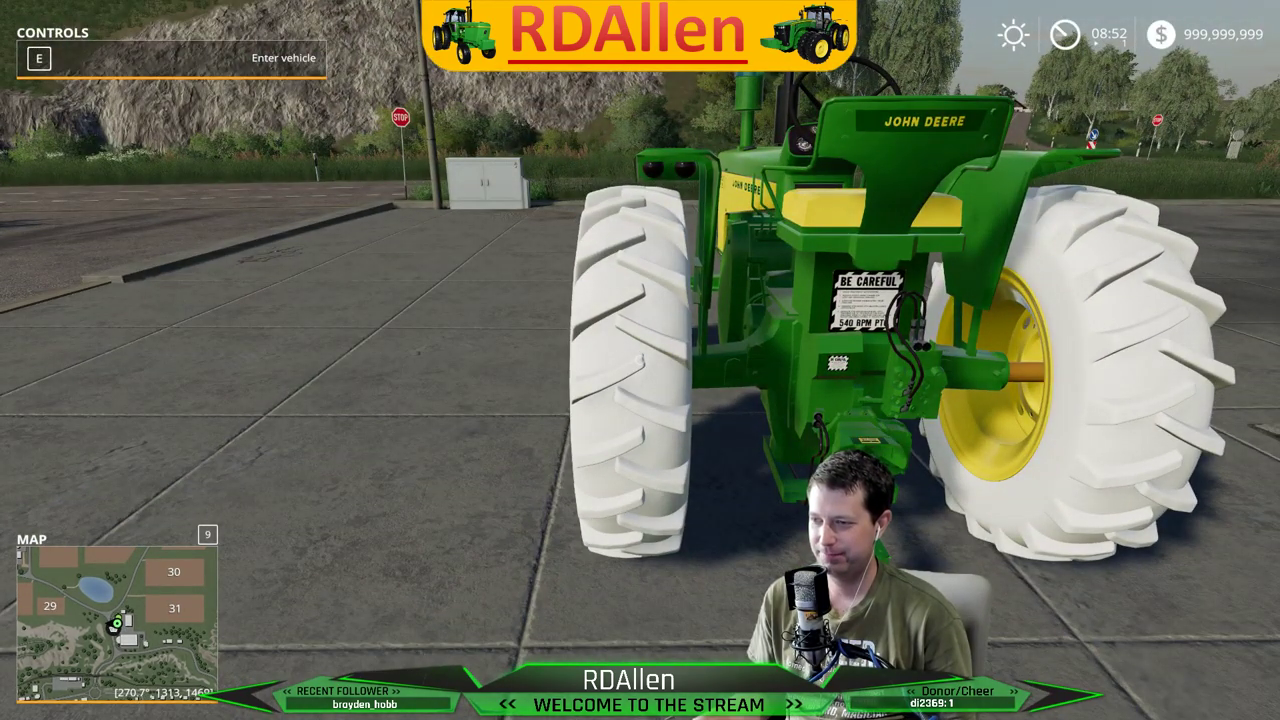
Switch to File Explorer and delete the Wide Front Backup folder from the FS19_JD_30Series folder
key("alt+Tab")
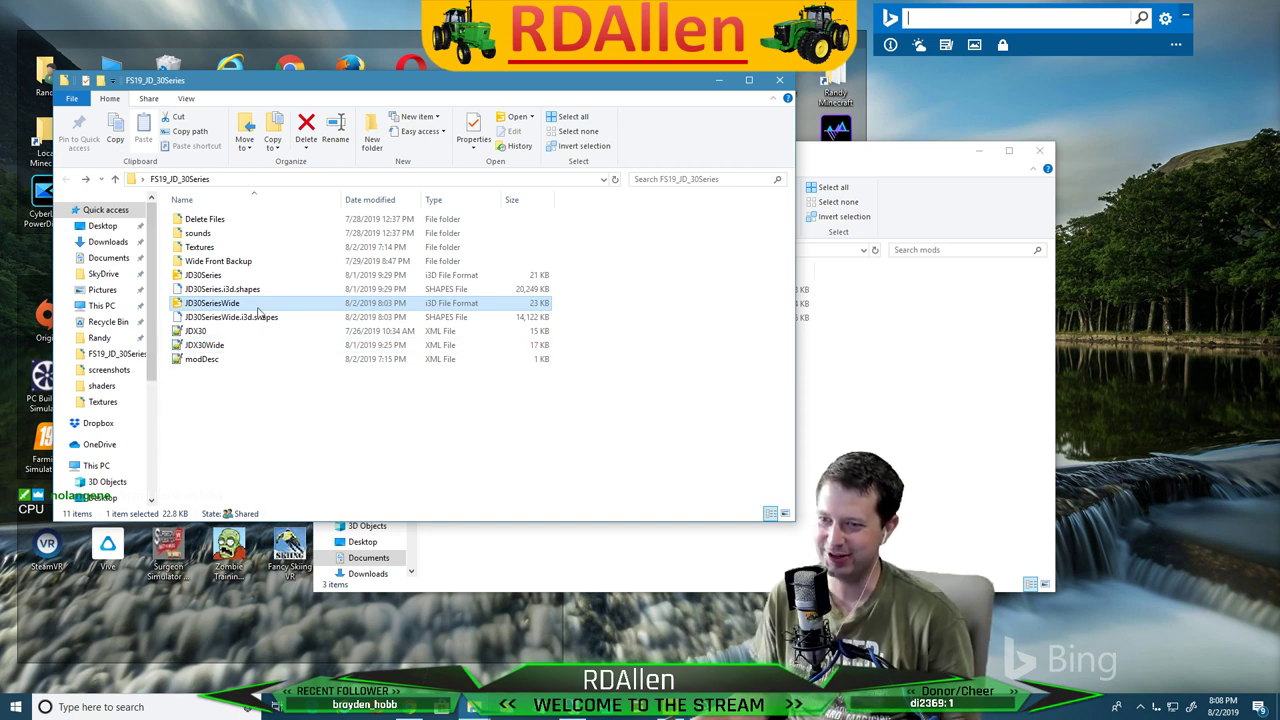
left_click(197, 275)
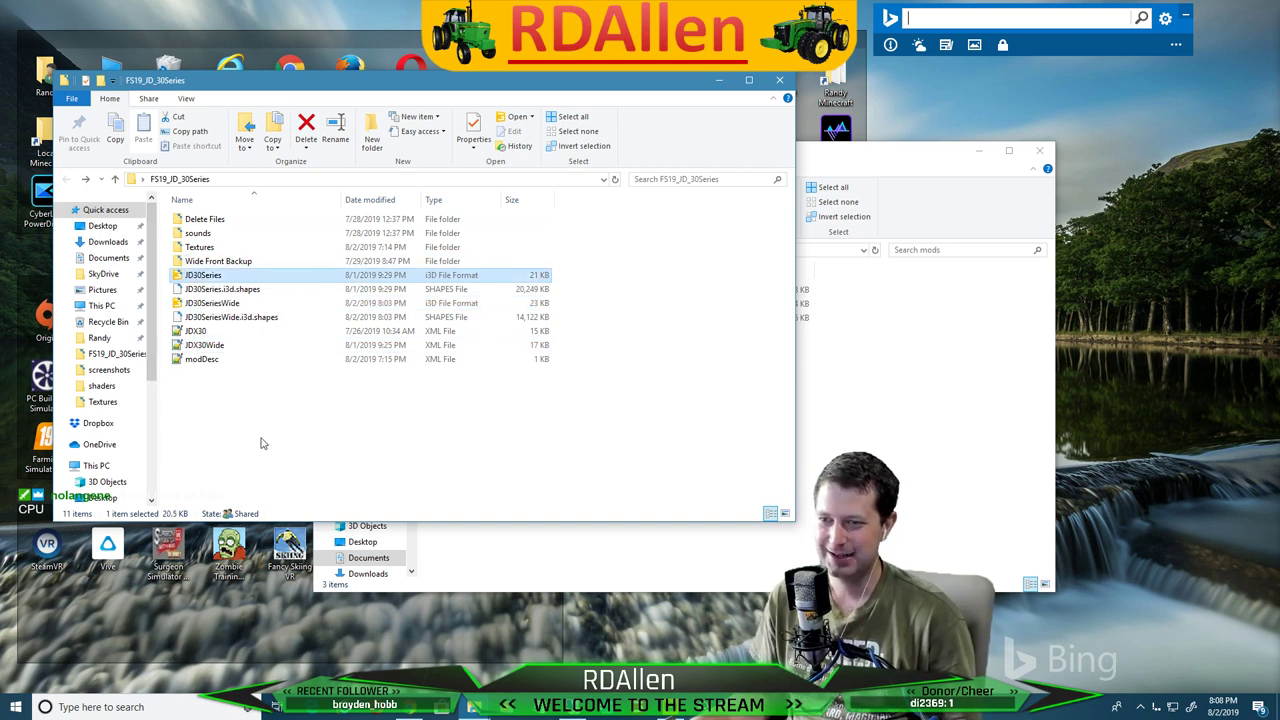
left_click(211, 277)
left_click(179, 280)
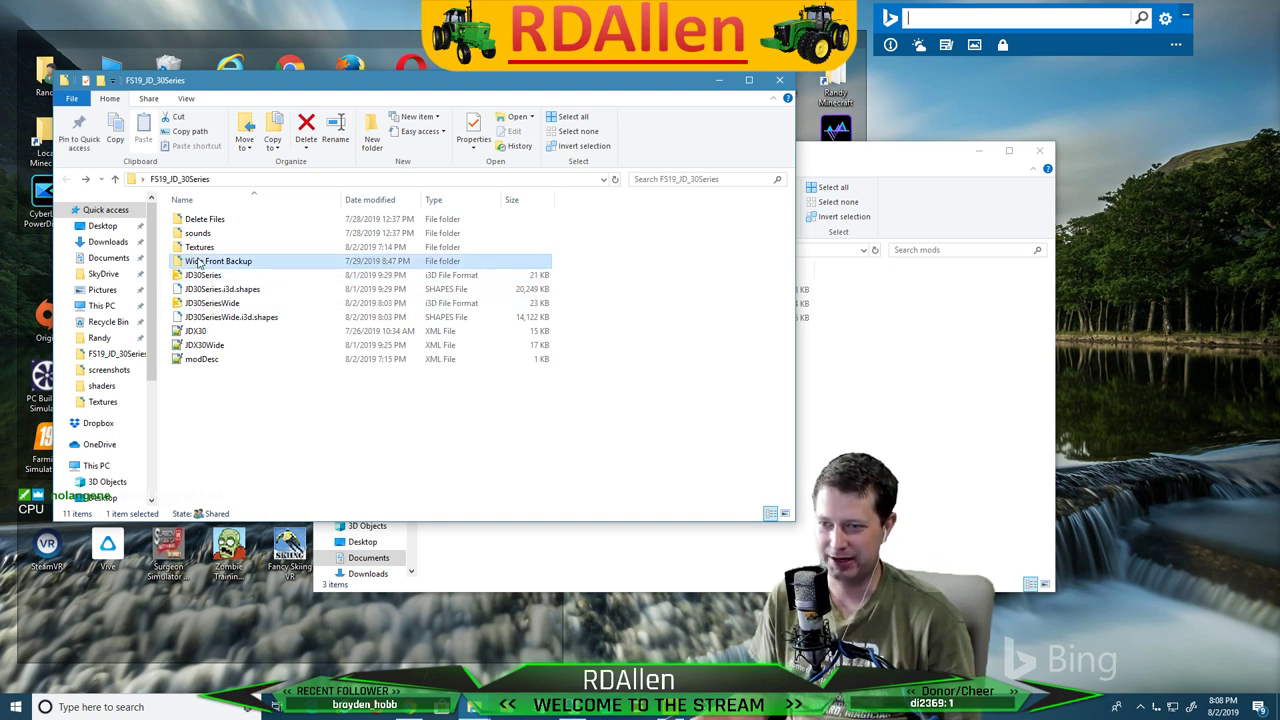
double_click(190, 262)
key("BackSpace")
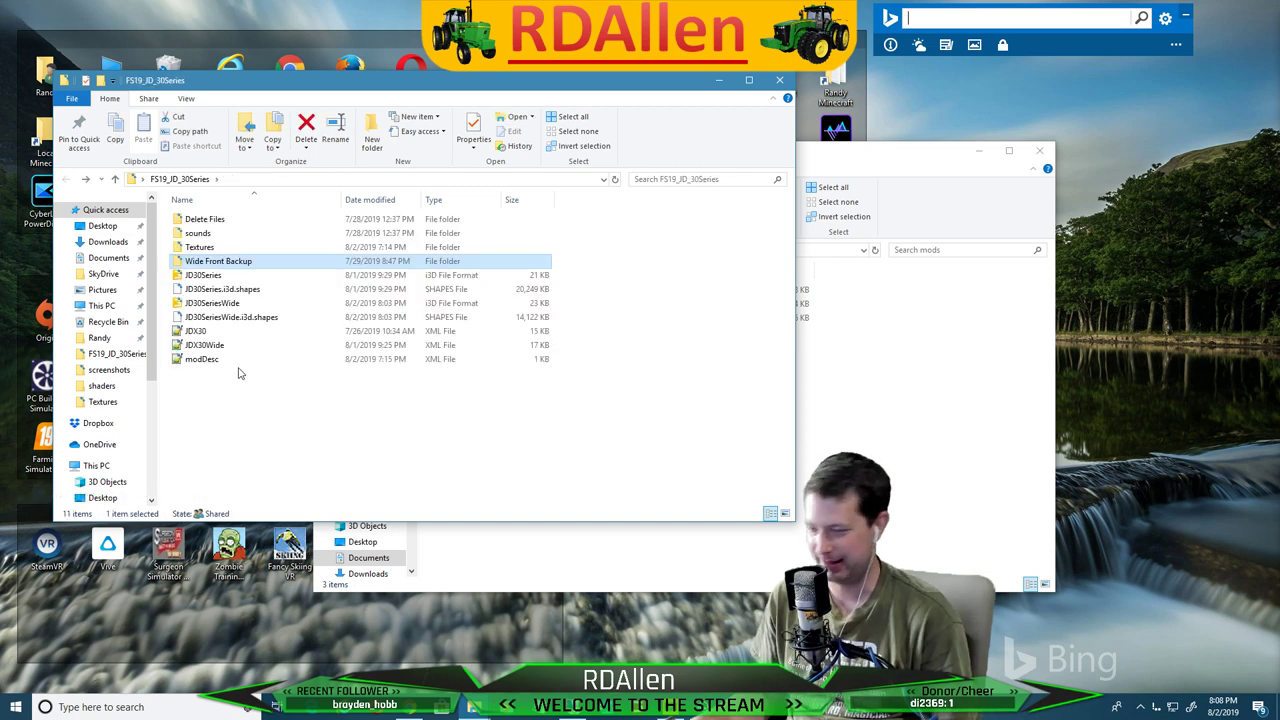
key("Delete")
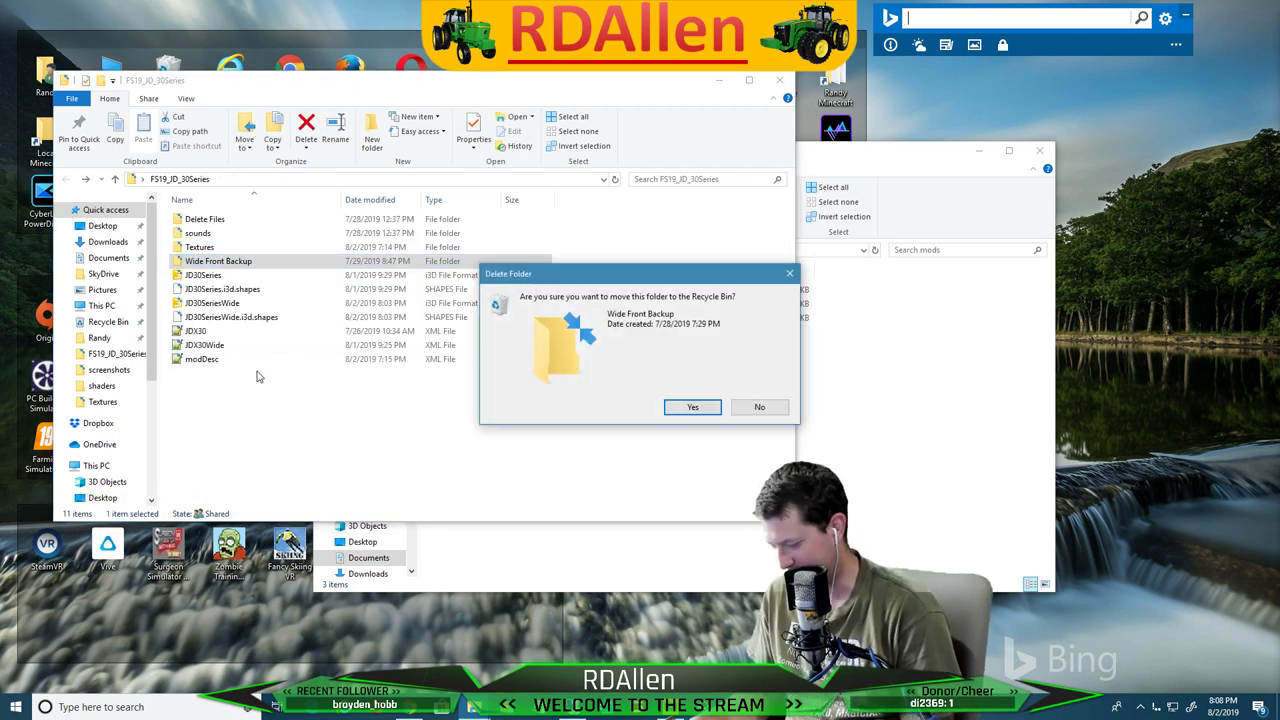
key("Return")
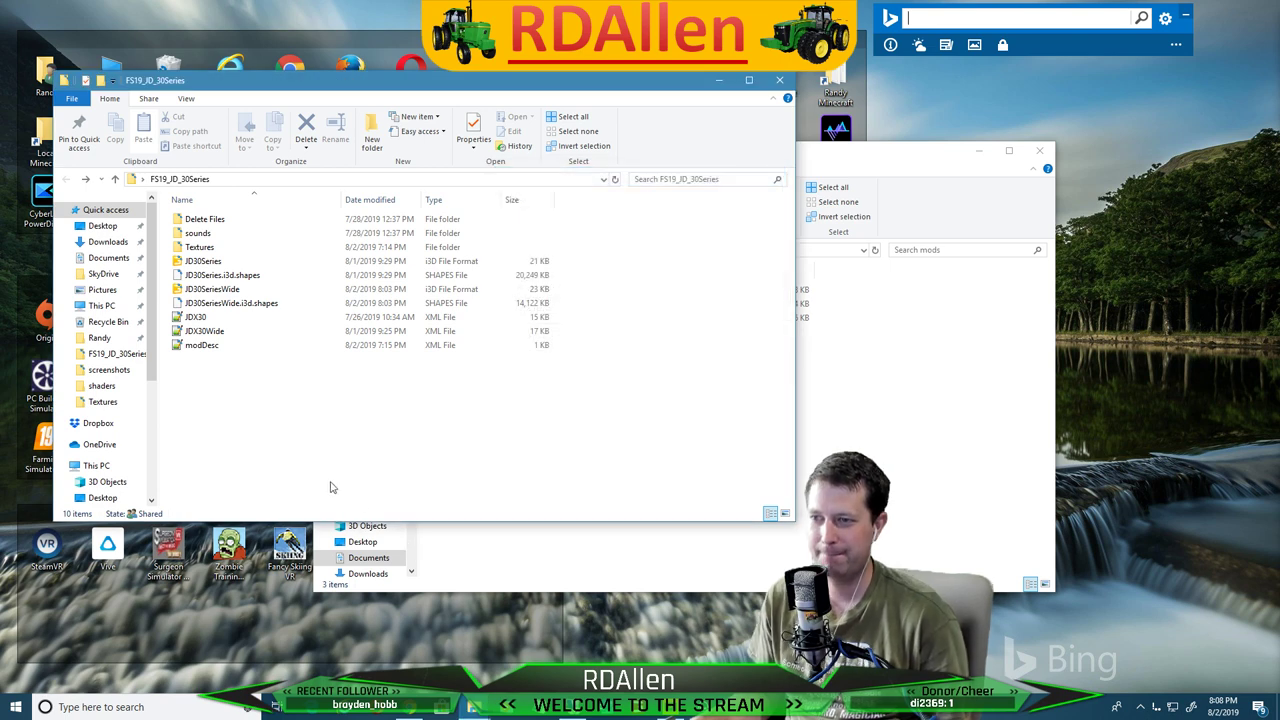
Open Steam, view the Farming Simulator 19 page in the game library and close the Steam window
left_click(957, 420)
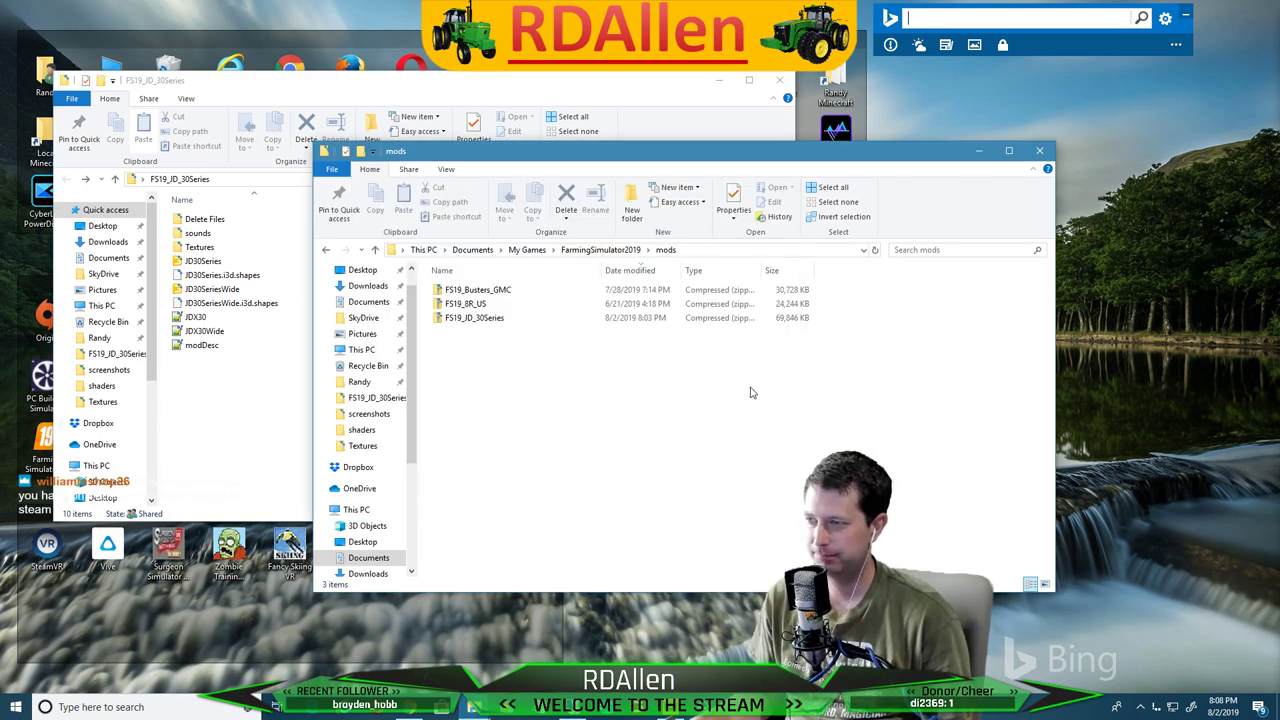
left_click(311, 408)
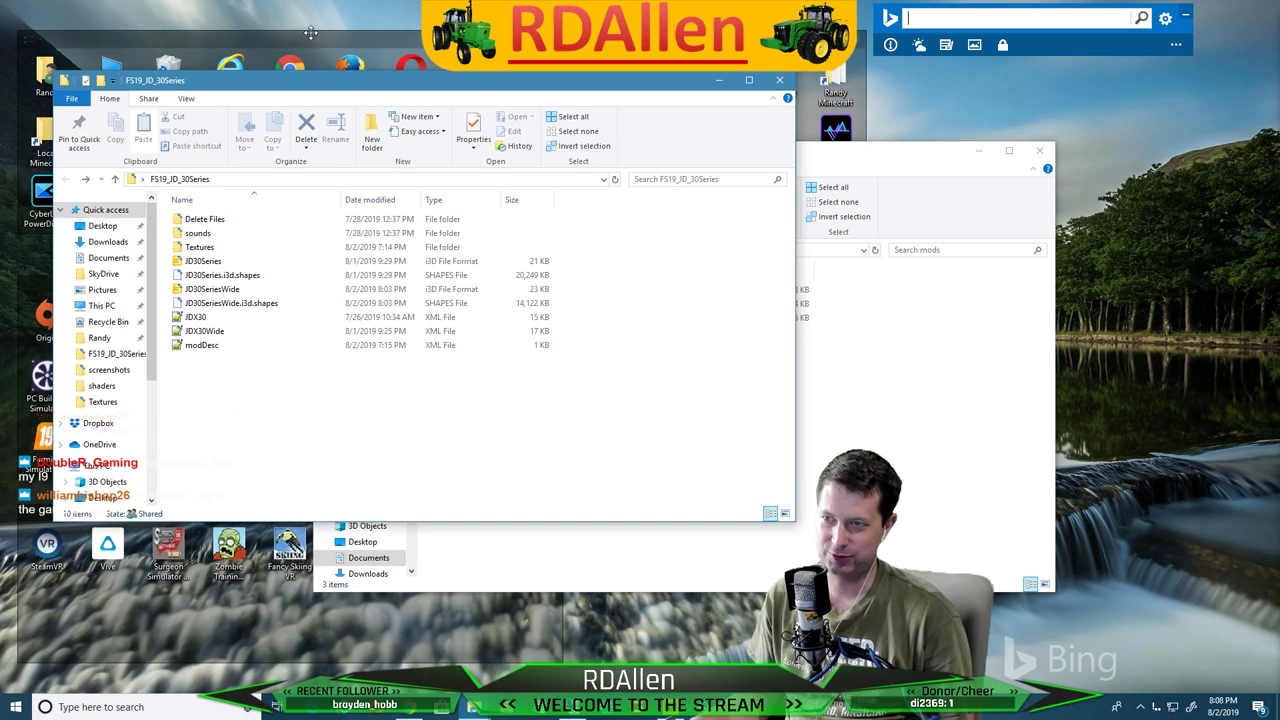
left_click_drag(300, 82, 590, 110)
double_click(167, 445)
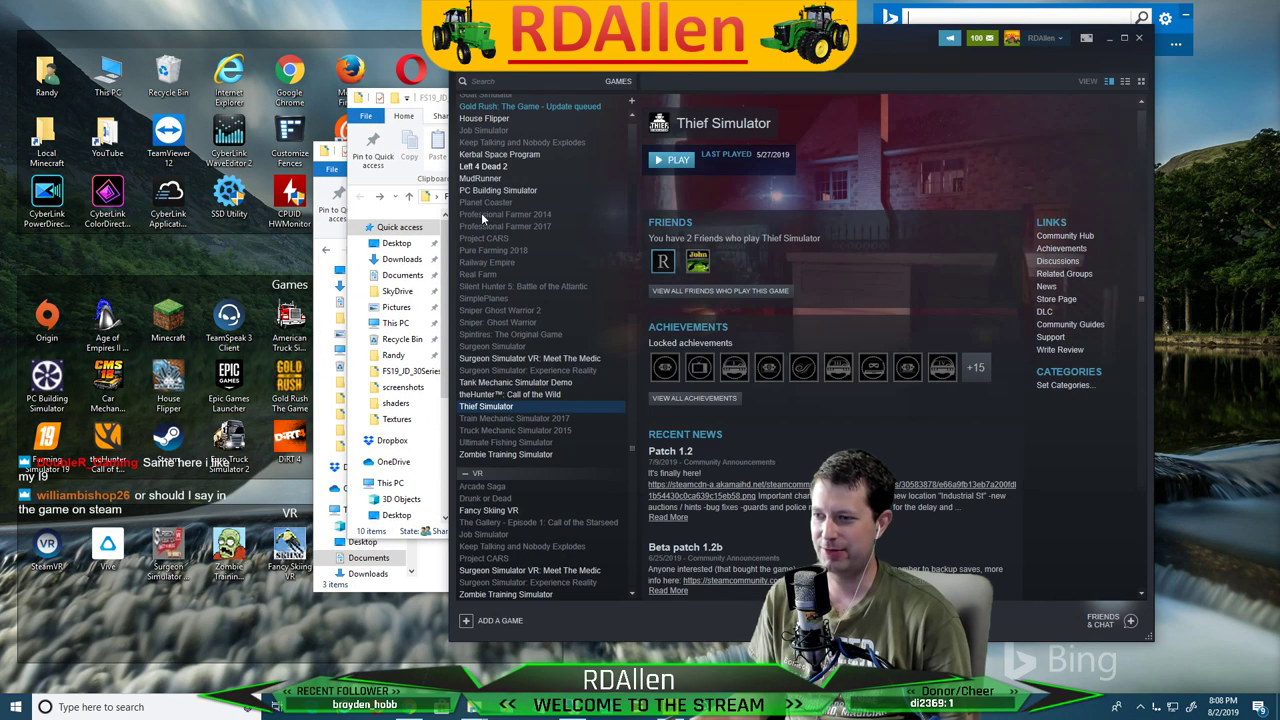
scroll(500, 333, "up", 5)
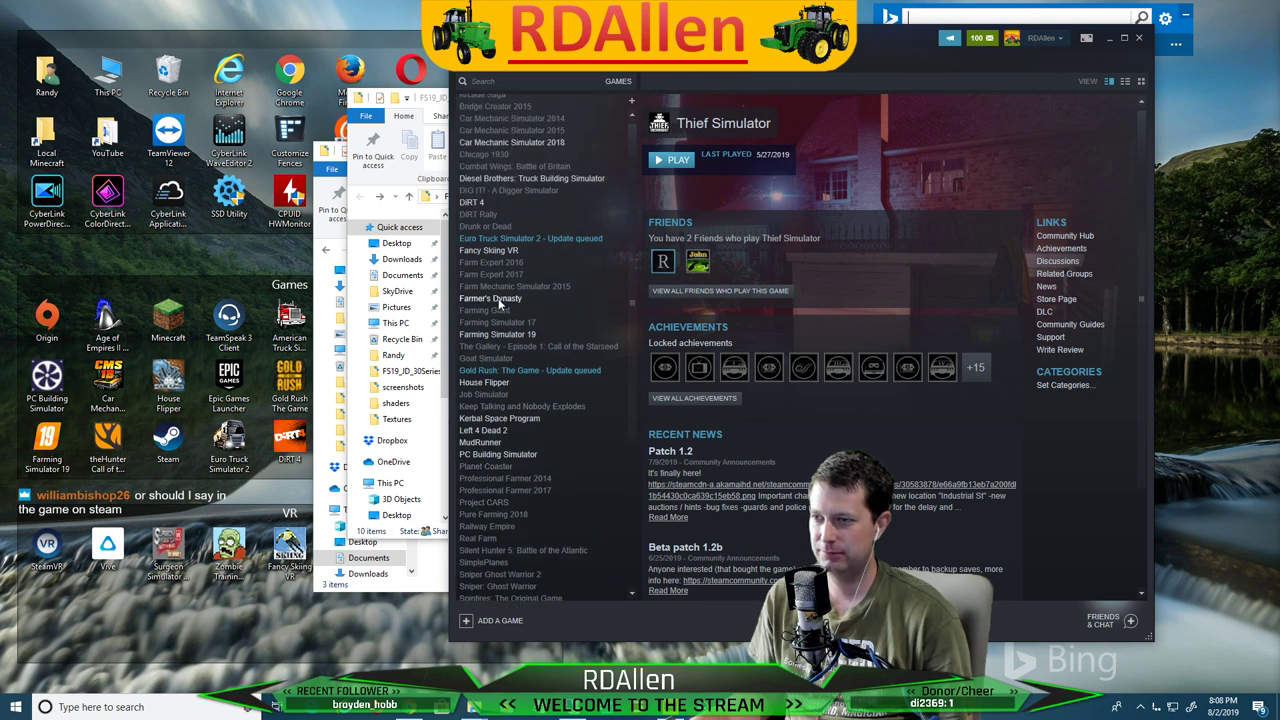
left_click(495, 298)
left_click(500, 335)
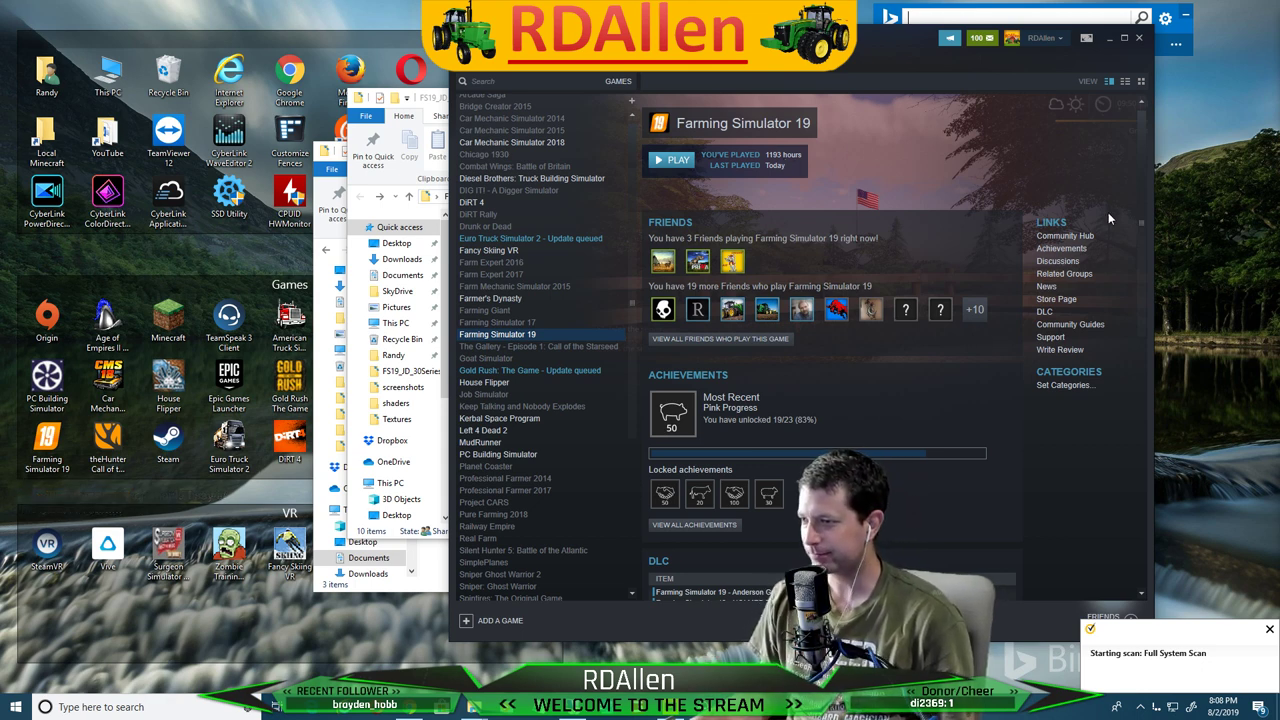
mouse_move(686, 422)
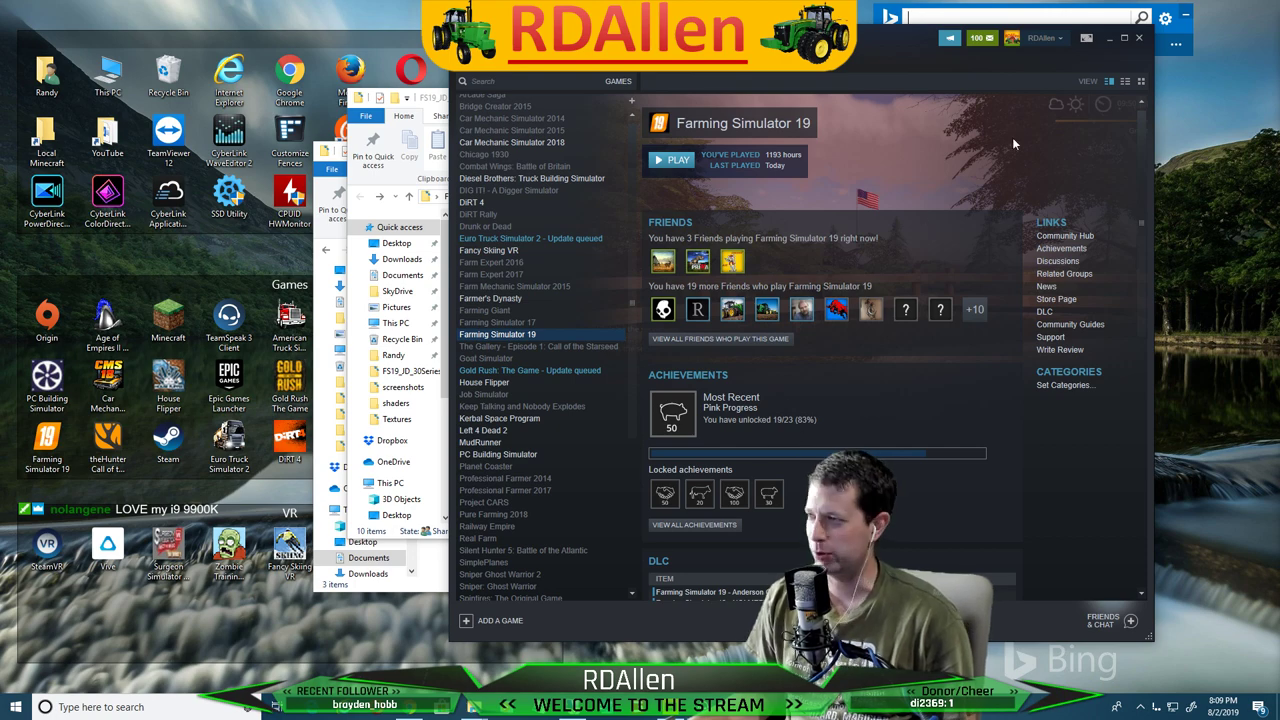
left_click(1139, 38)
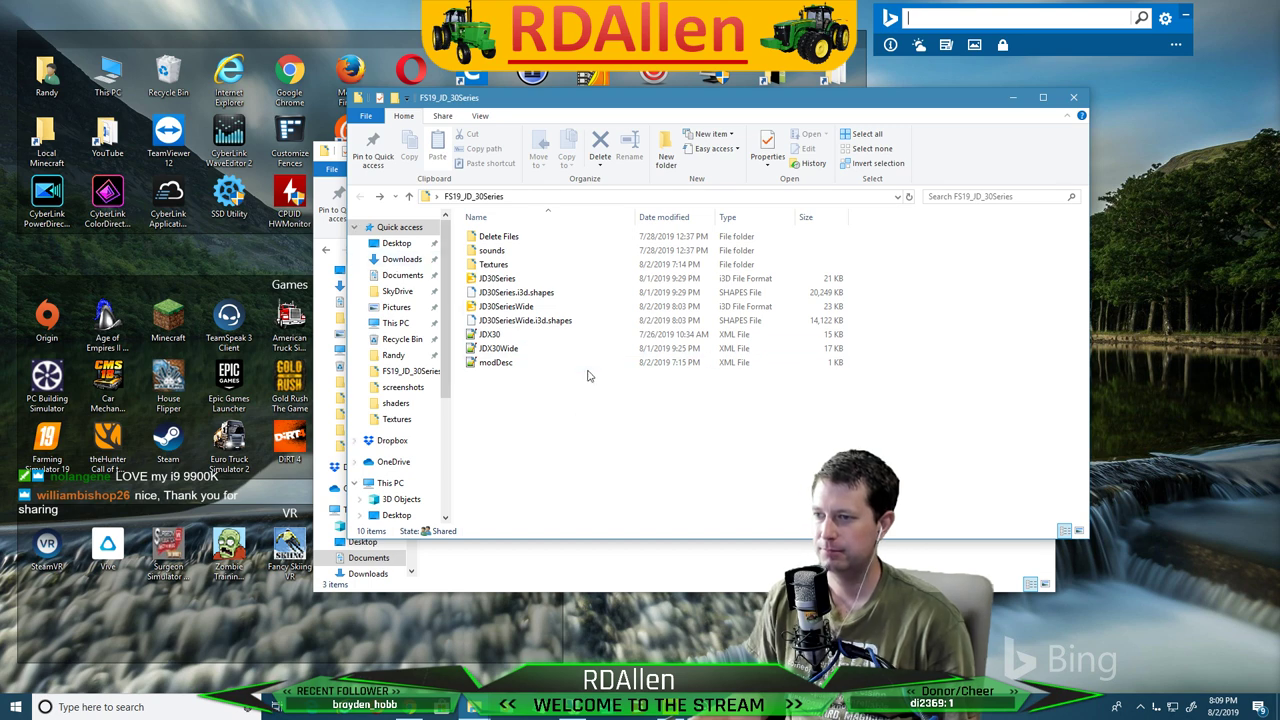
Reopen Steam, examine Farming Simulator 19's achievements and DLC list, and return to the FS19_JD_30Series folder
left_click(506, 309)
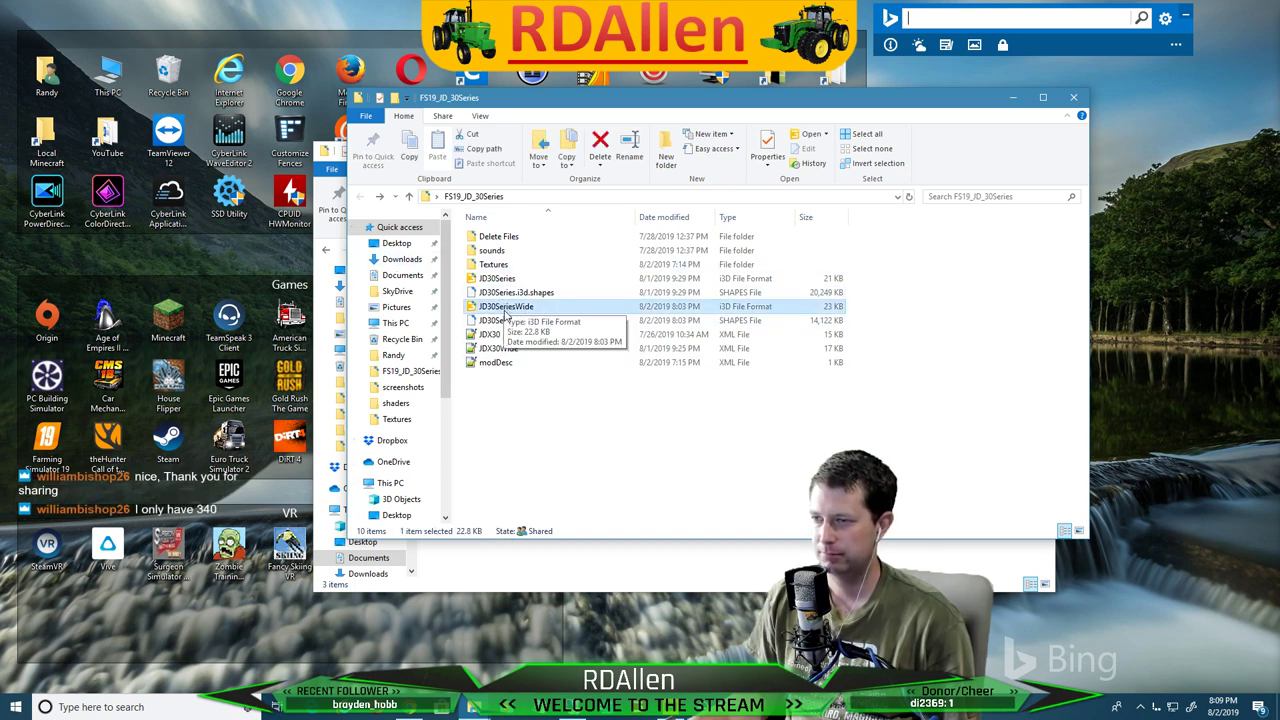
left_click(485, 281)
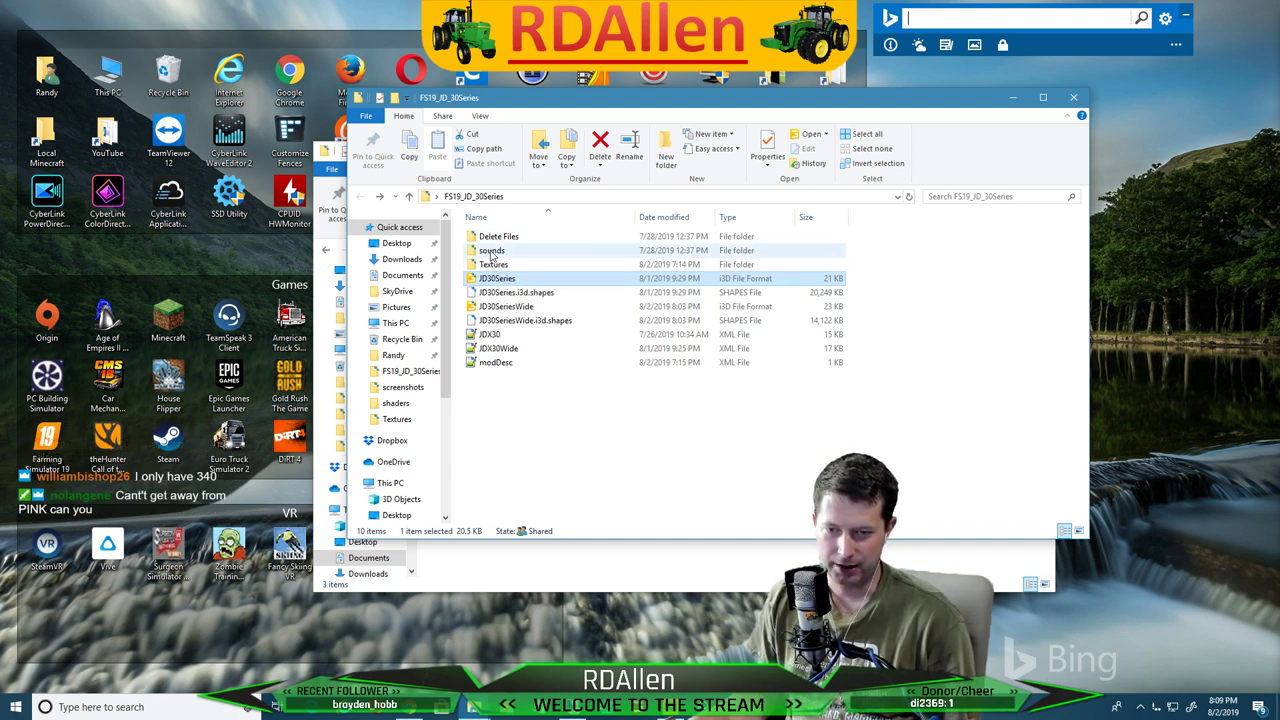
left_click(168, 440)
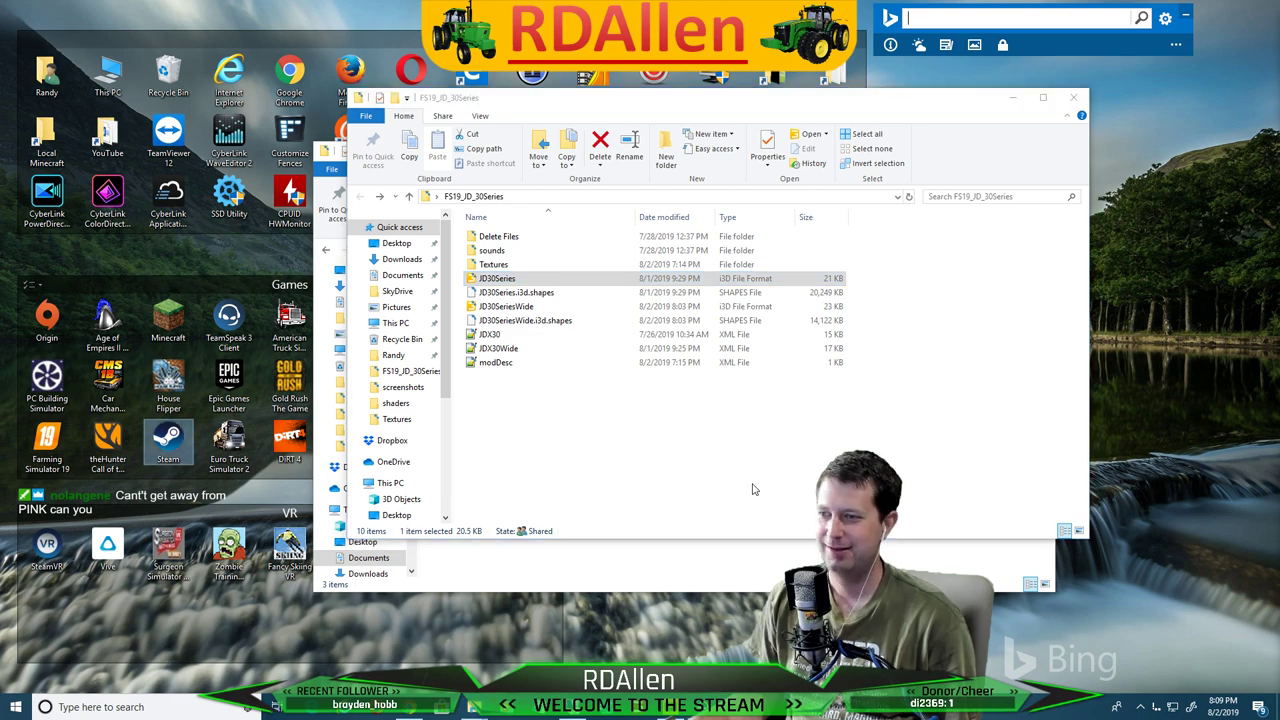
scroll(758, 364, "down", 5)
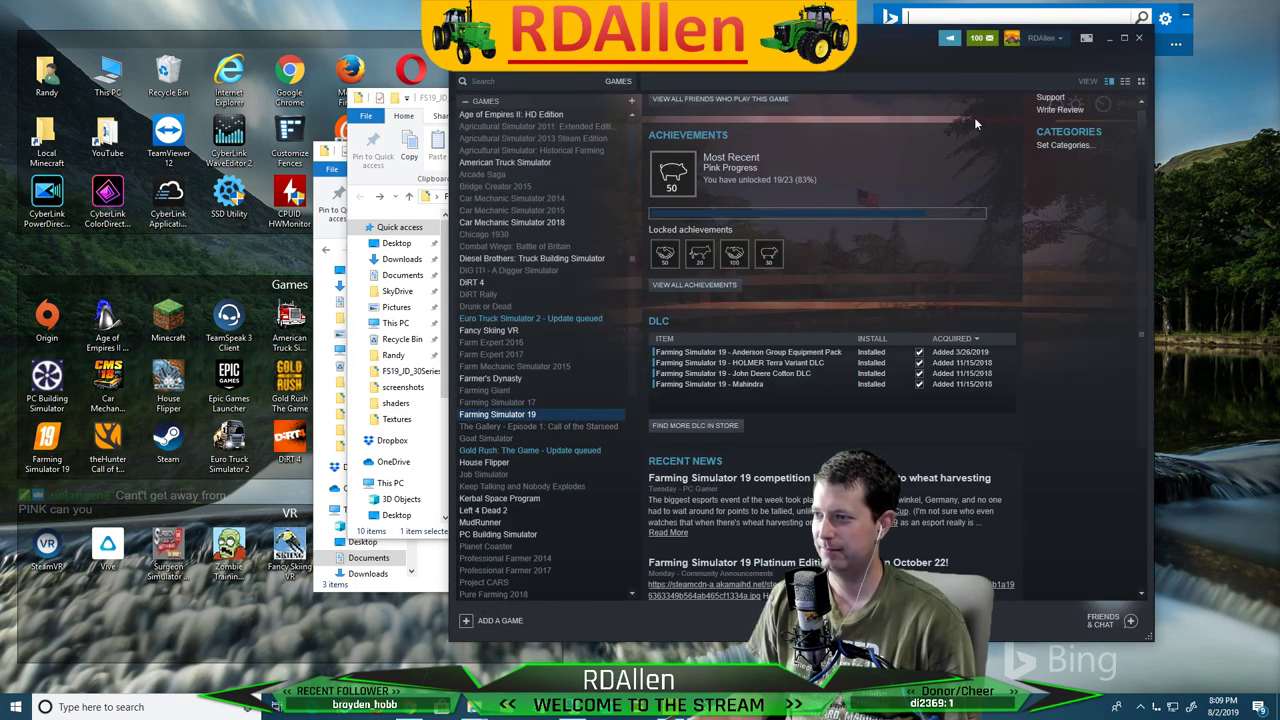
left_click(1138, 39)
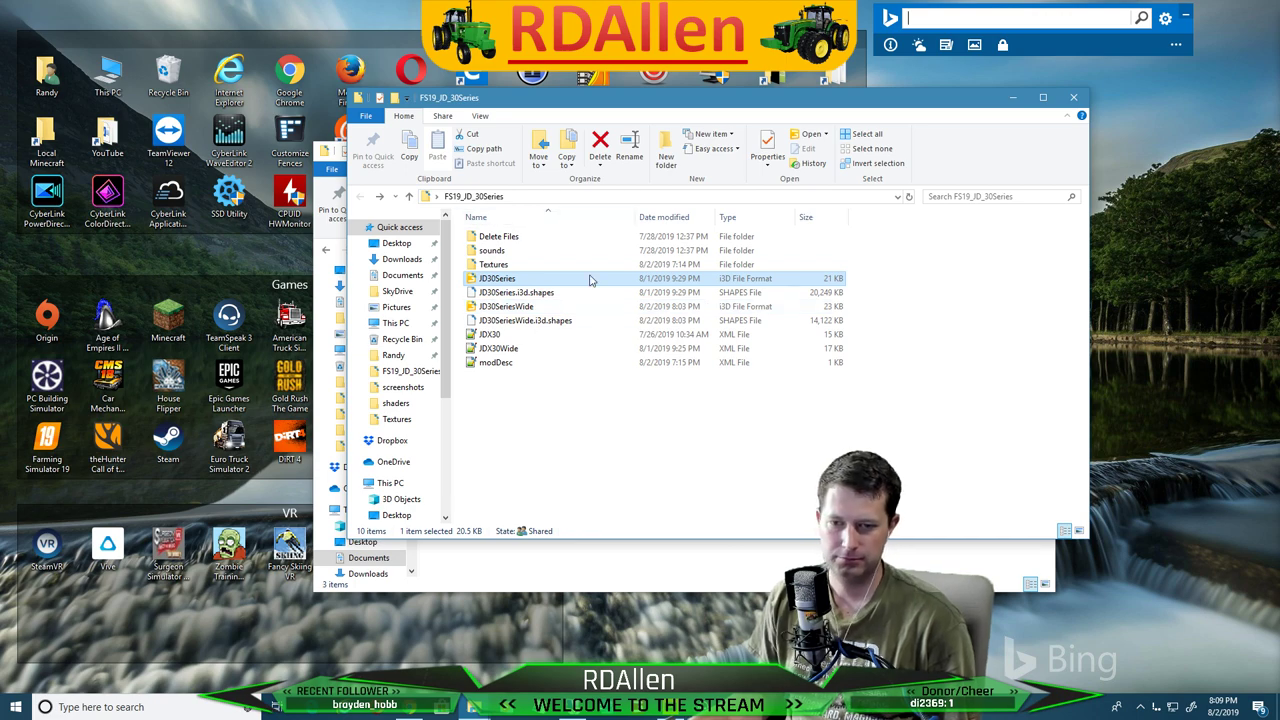
Open the JD30Series i3D file in GIANTS Editor and expand its MainCollision node
double_click(556, 279)
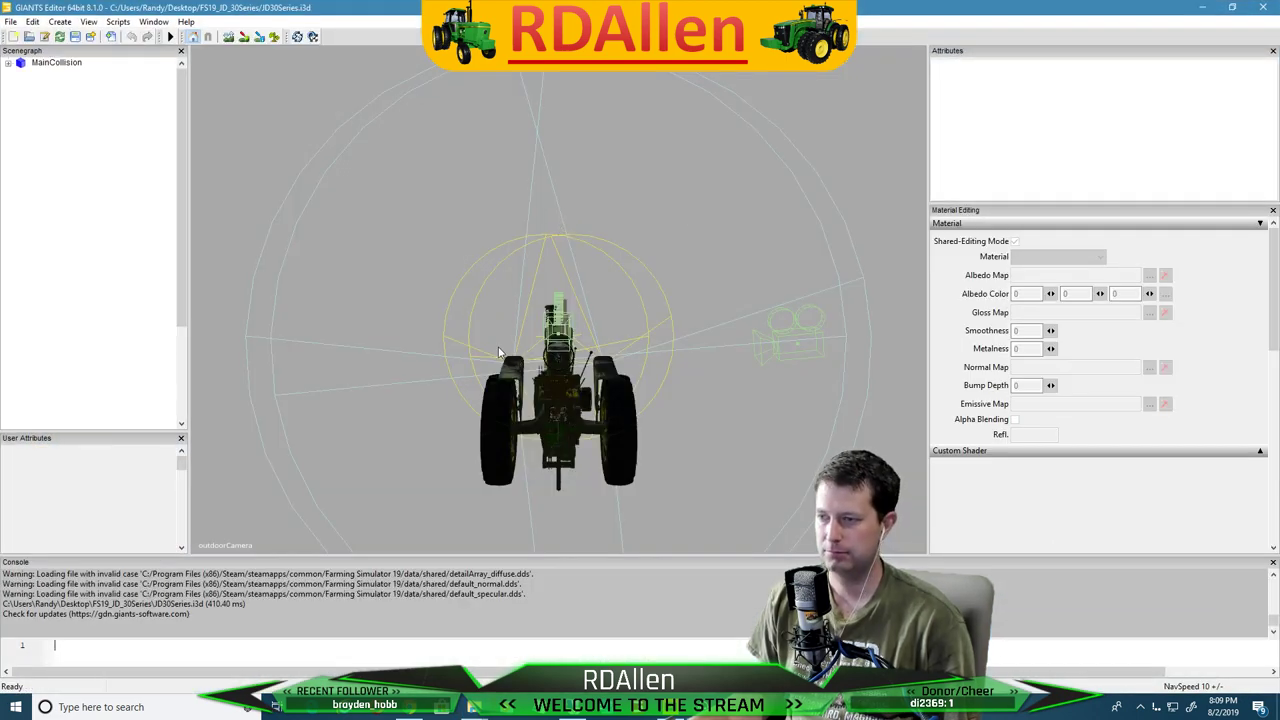
left_click(9, 63)
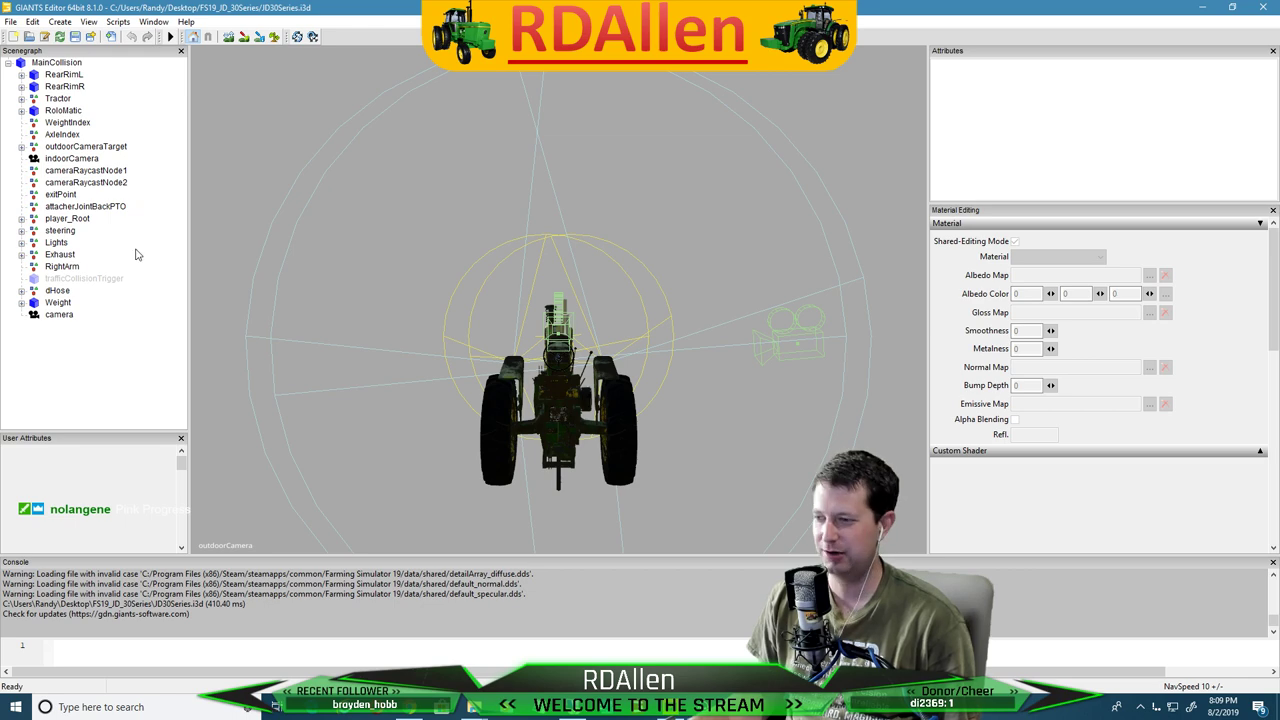
Set GIANTS Editor aside, recheck the most recent Farming Simulator 19 achievement in Steam and return to the editor
left_click(1203, 7)
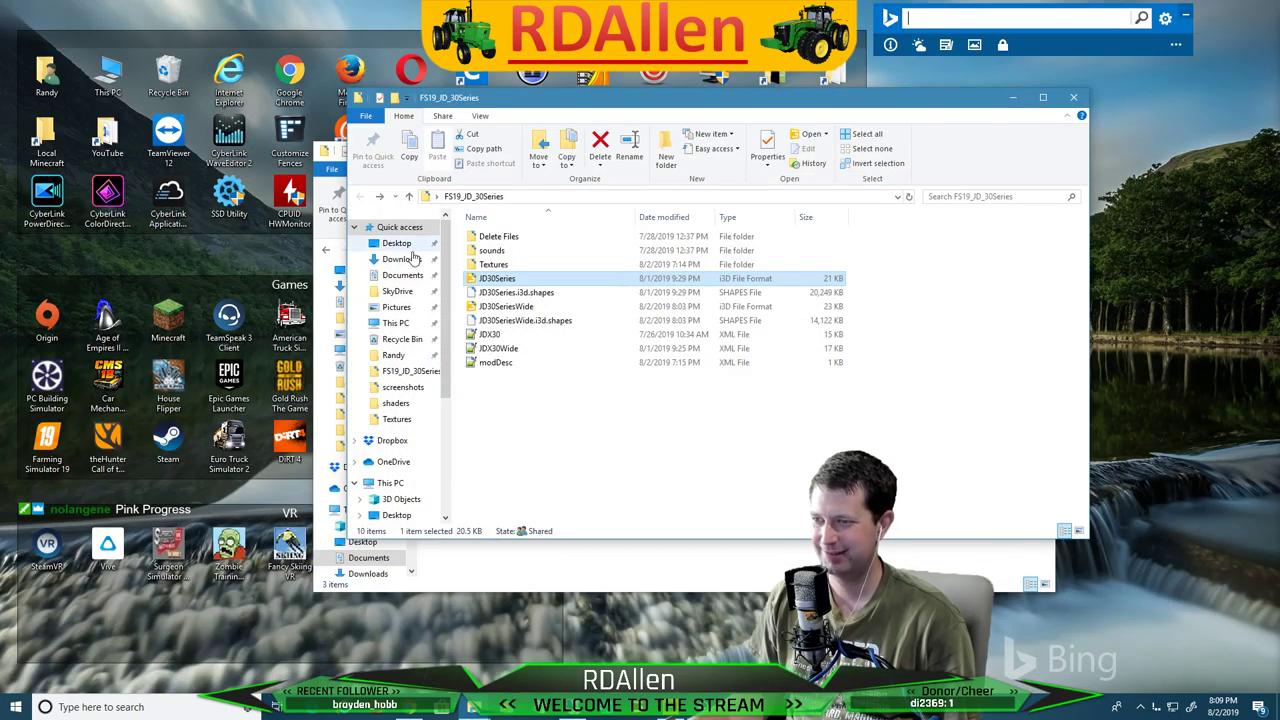
double_click(163, 452)
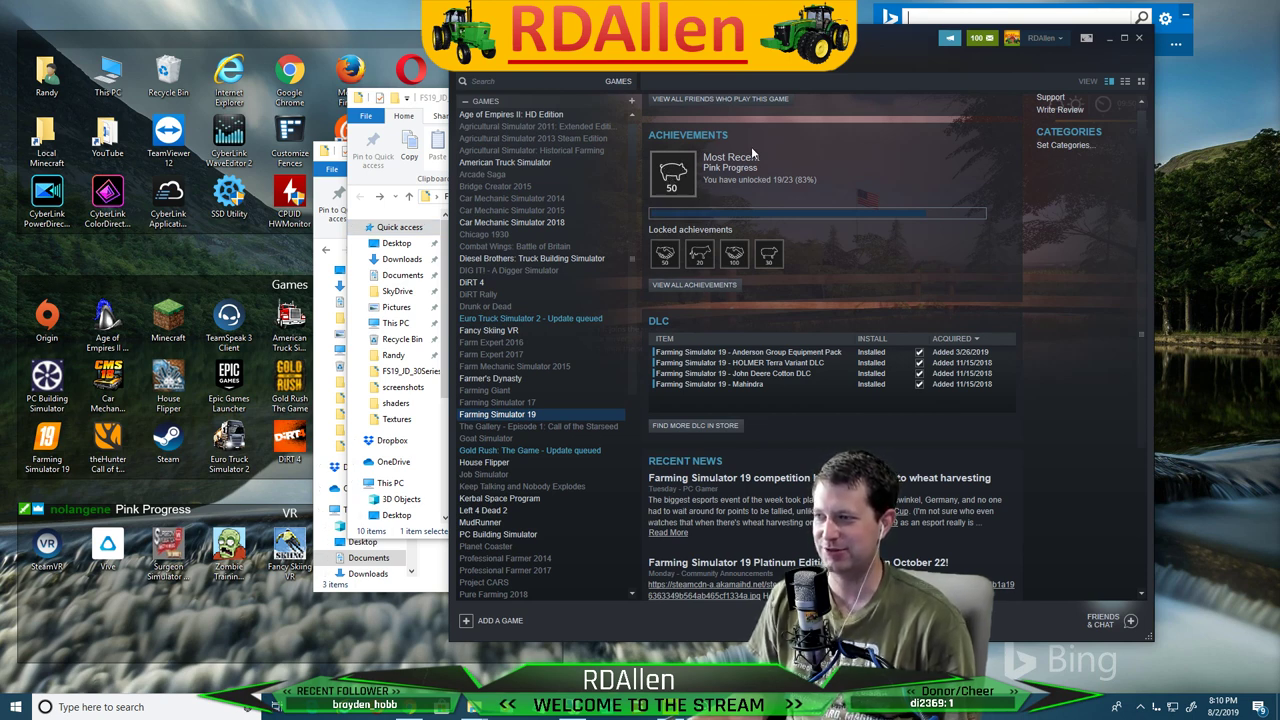
left_click(1139, 38)
left_click(626, 464)
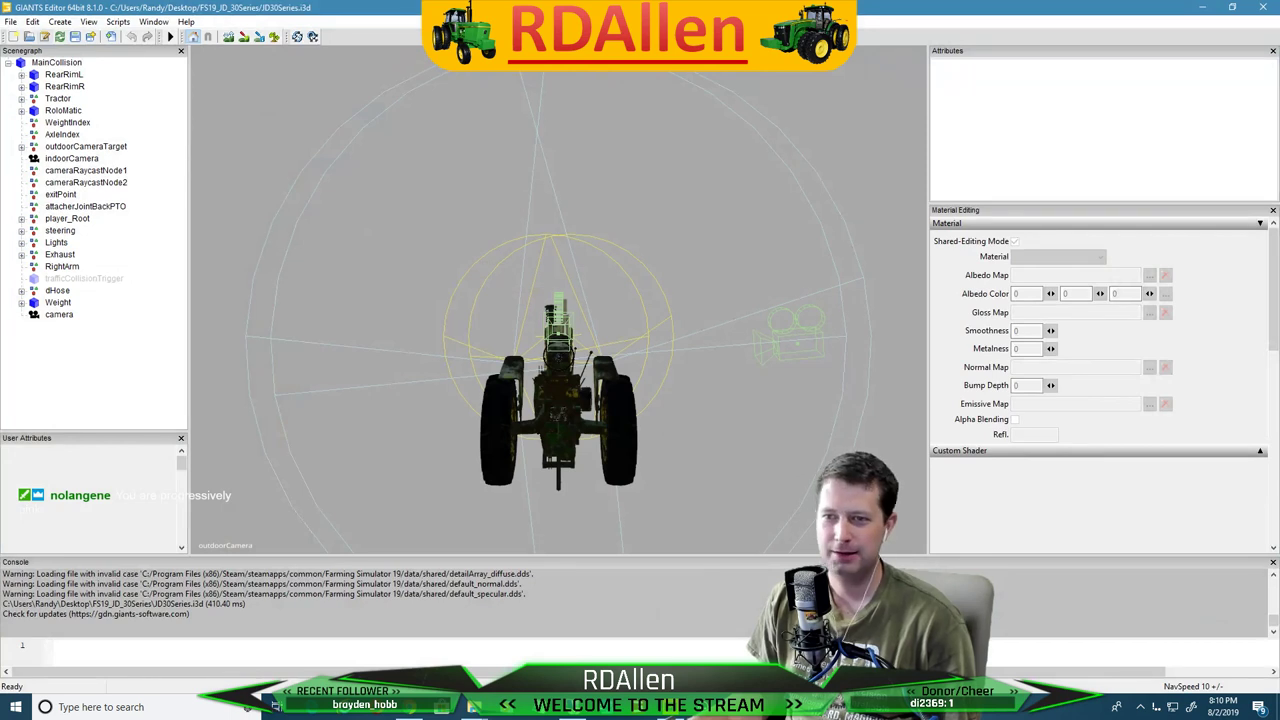
Select the tractor's left rear tire mesh and inspect its tread and rim up close
left_click(88, 21)
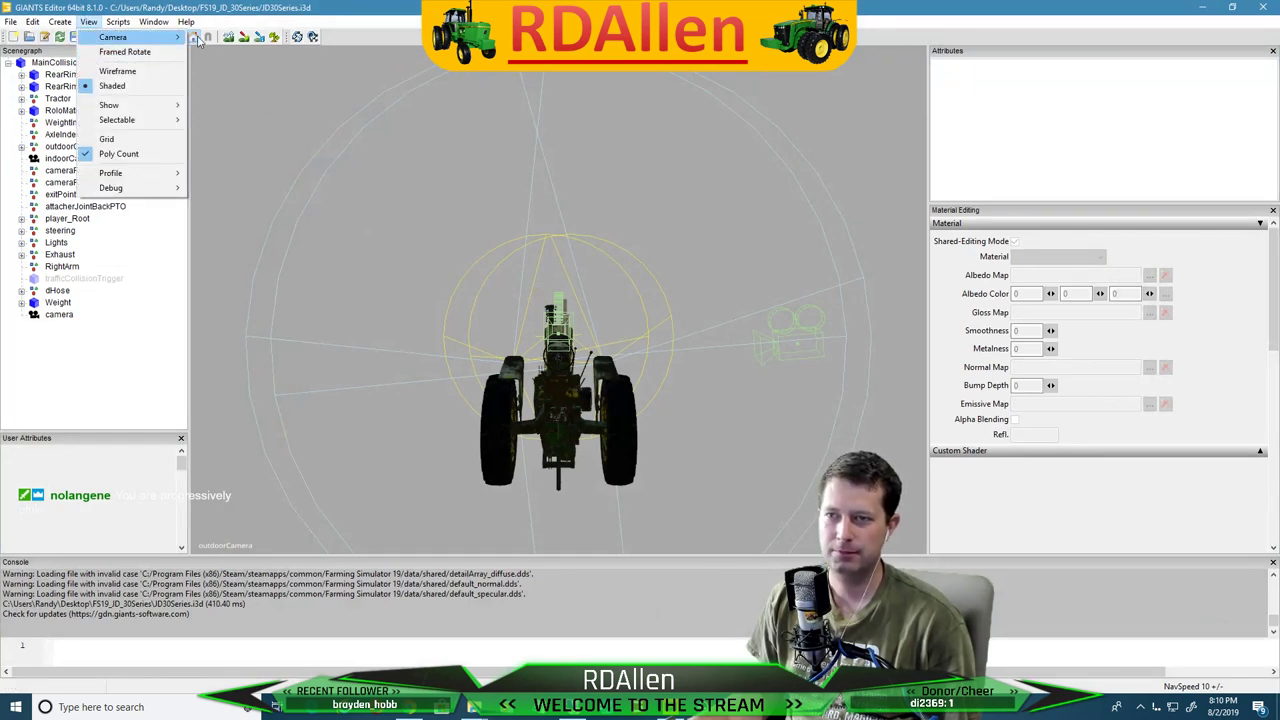
left_click(88, 22)
left_click(493, 438)
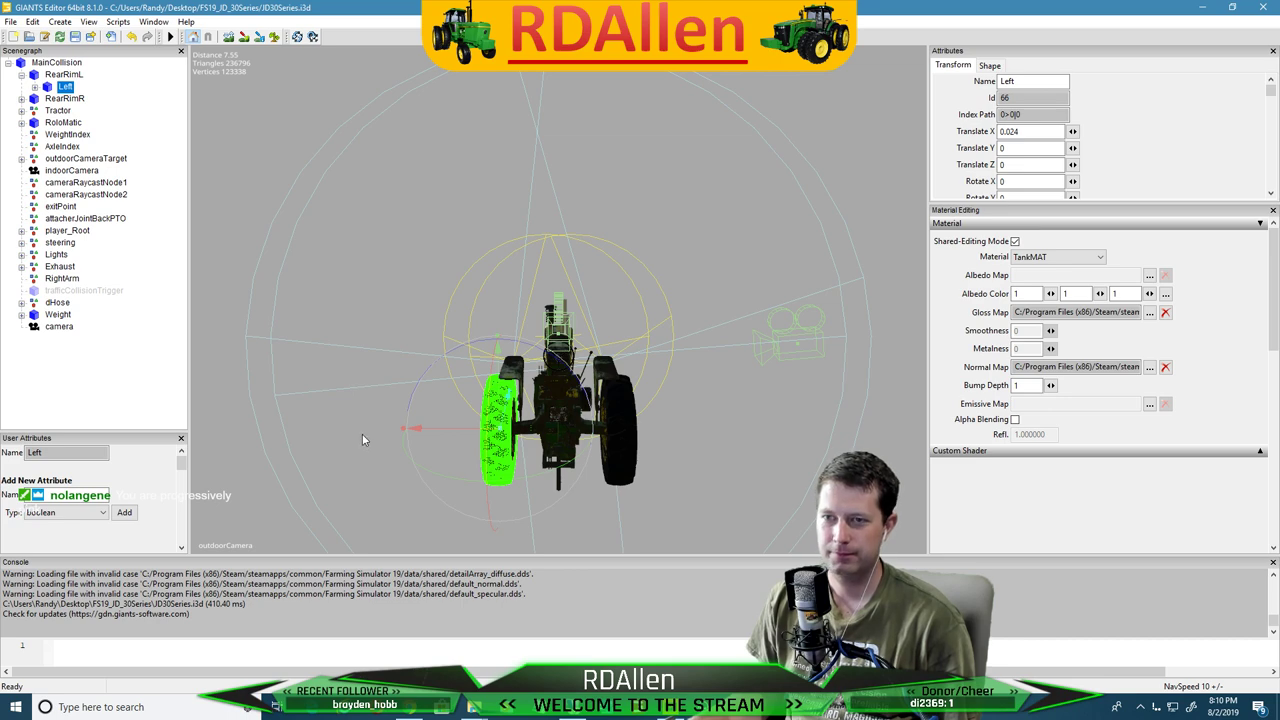
left_click_drag(362, 433, 334, 441, "alt")
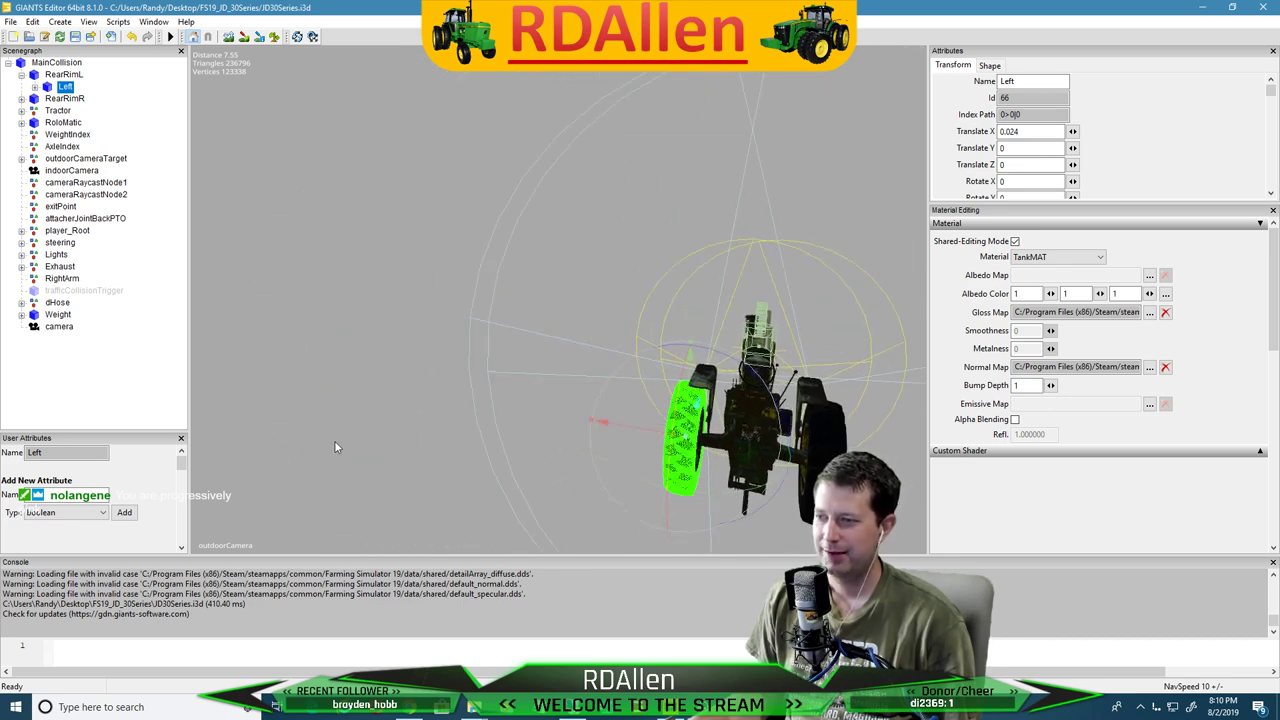
right_click_drag(334, 441, 428, 393, "alt")
left_click_drag(428, 393, 595, 491, "alt")
scroll(595, 490, "up", 5)
scroll(590, 330, "down", 6)
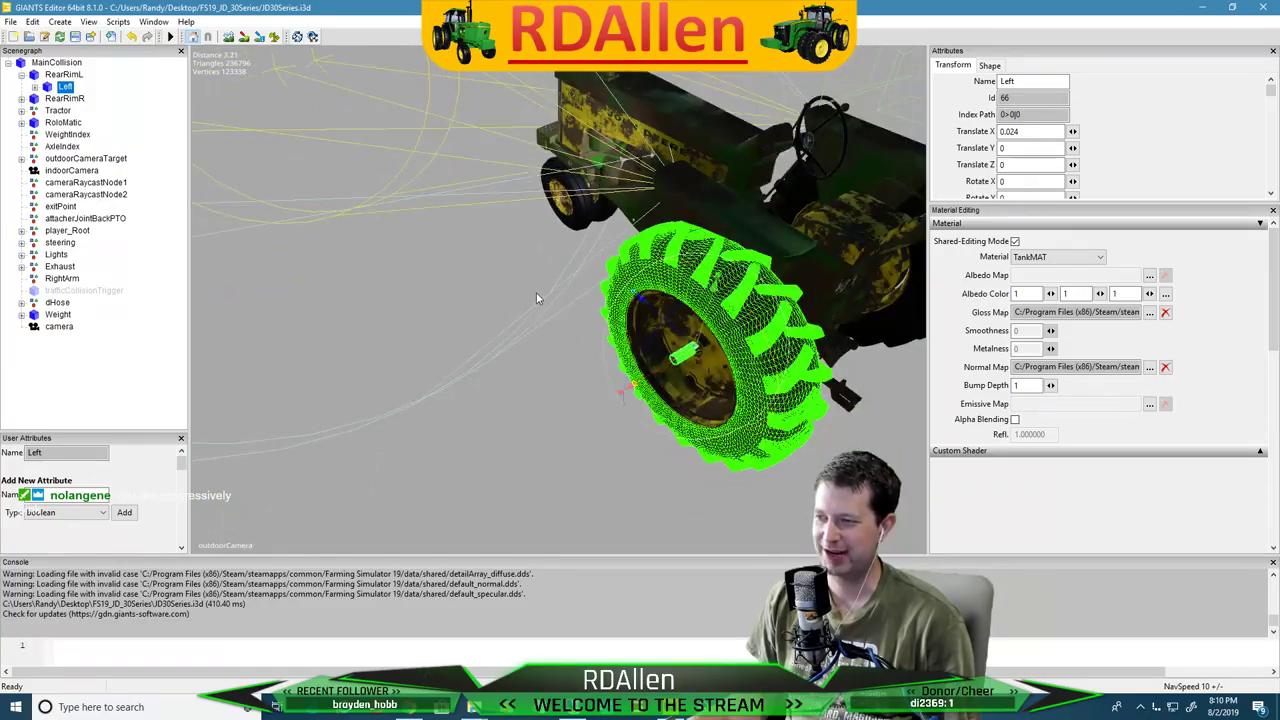
scroll(537, 300, "up", 6)
left_click_drag(538, 351, 762, 316, "alt")
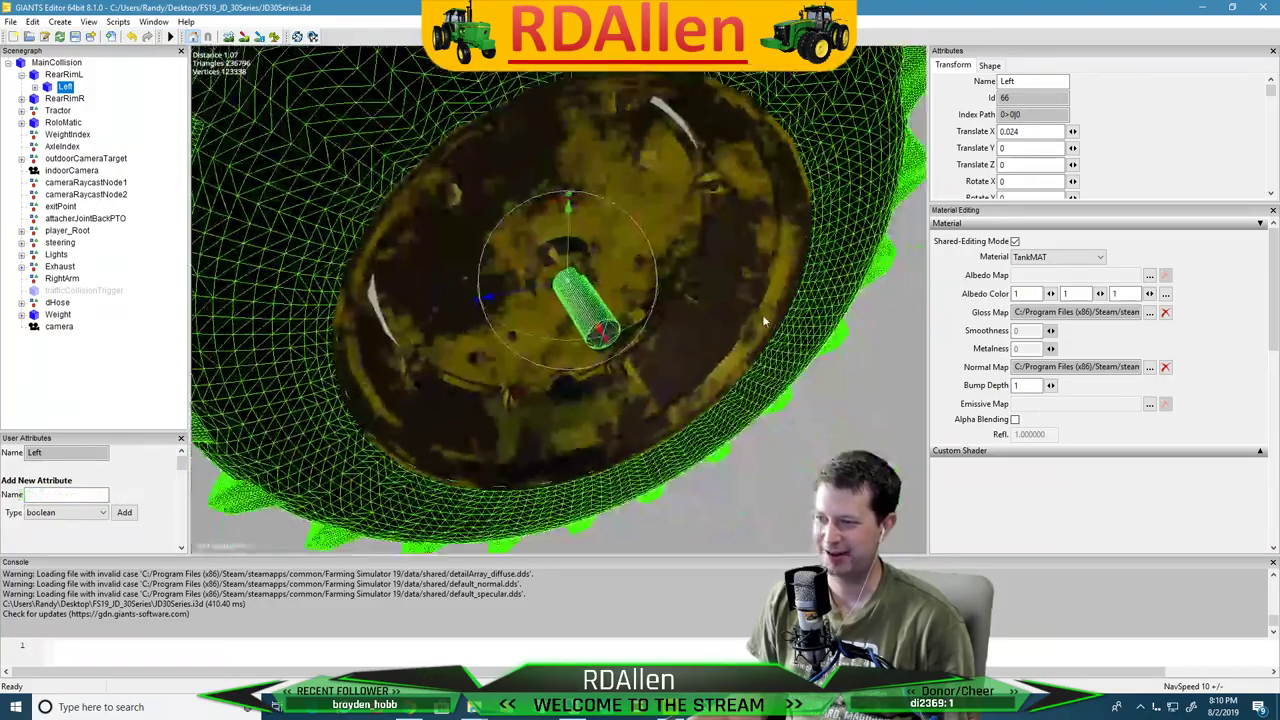
scroll(761, 323, "down", 5)
scroll(761, 325, "up", 3)
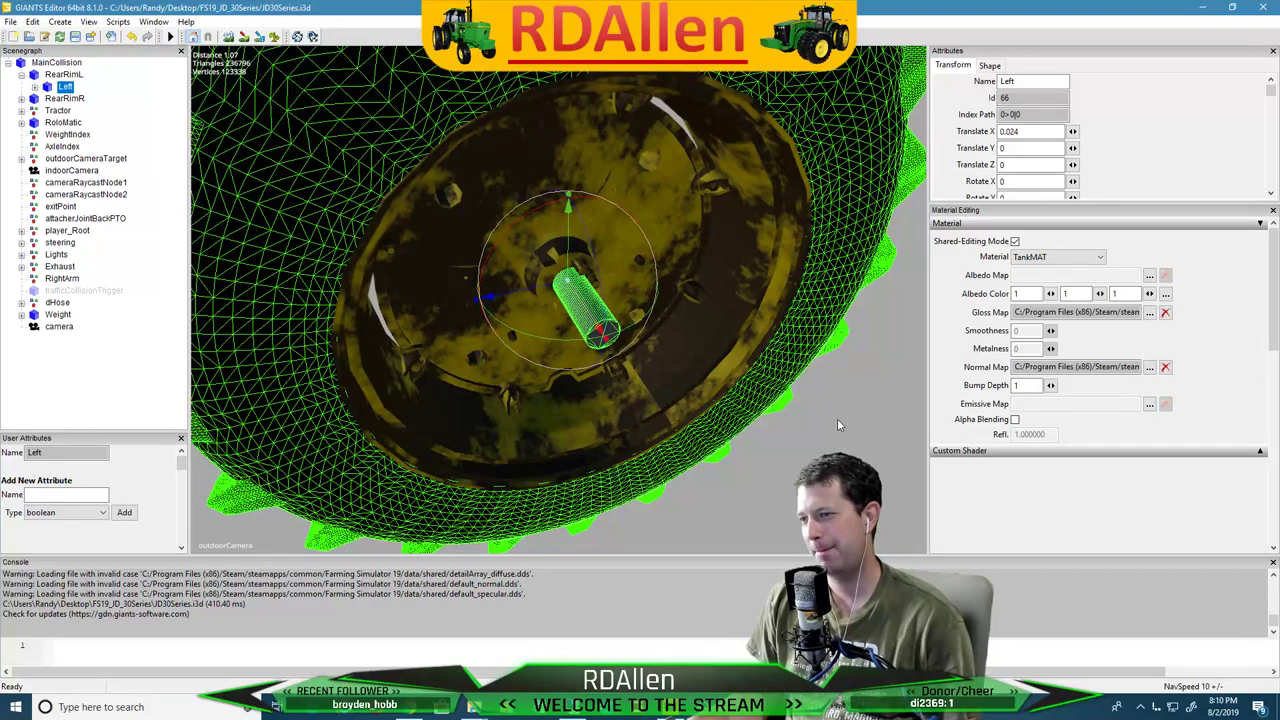
scroll(837, 418, "down", 5)
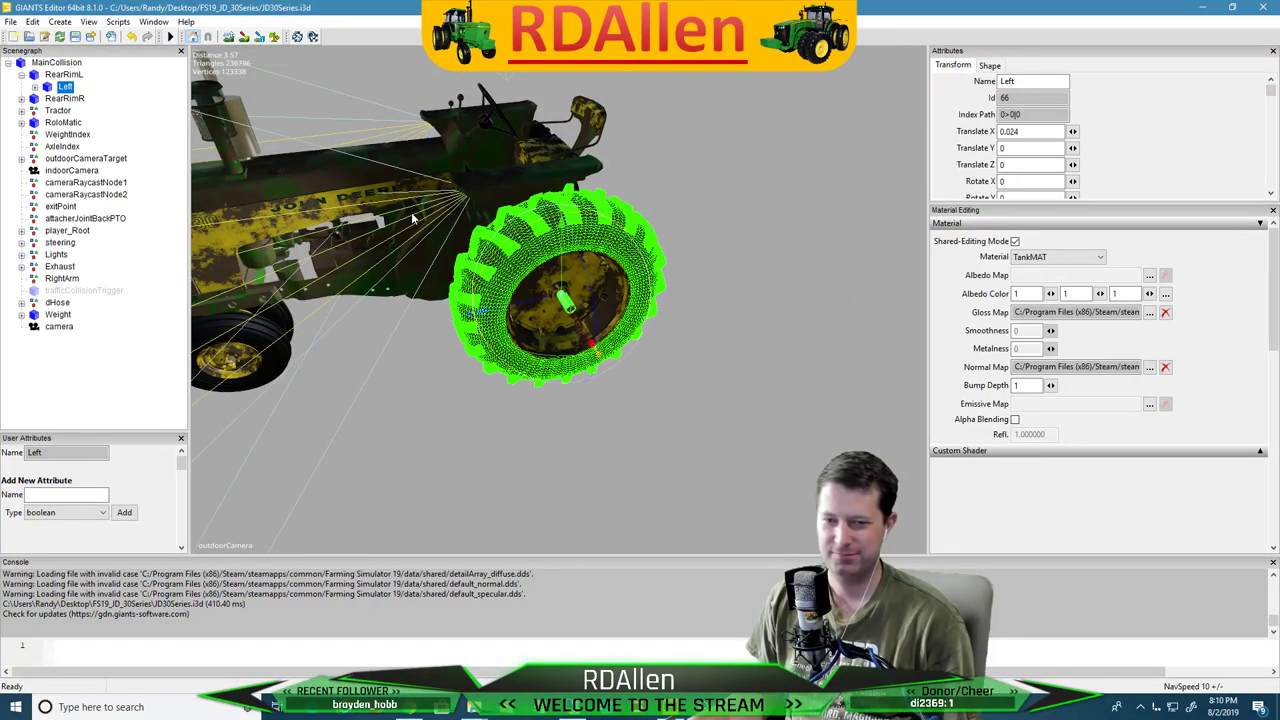
Export only the selected left rear tire as an i3D file named reartire into the desktop's FS19_JD_30Series folder
left_click(10, 22)
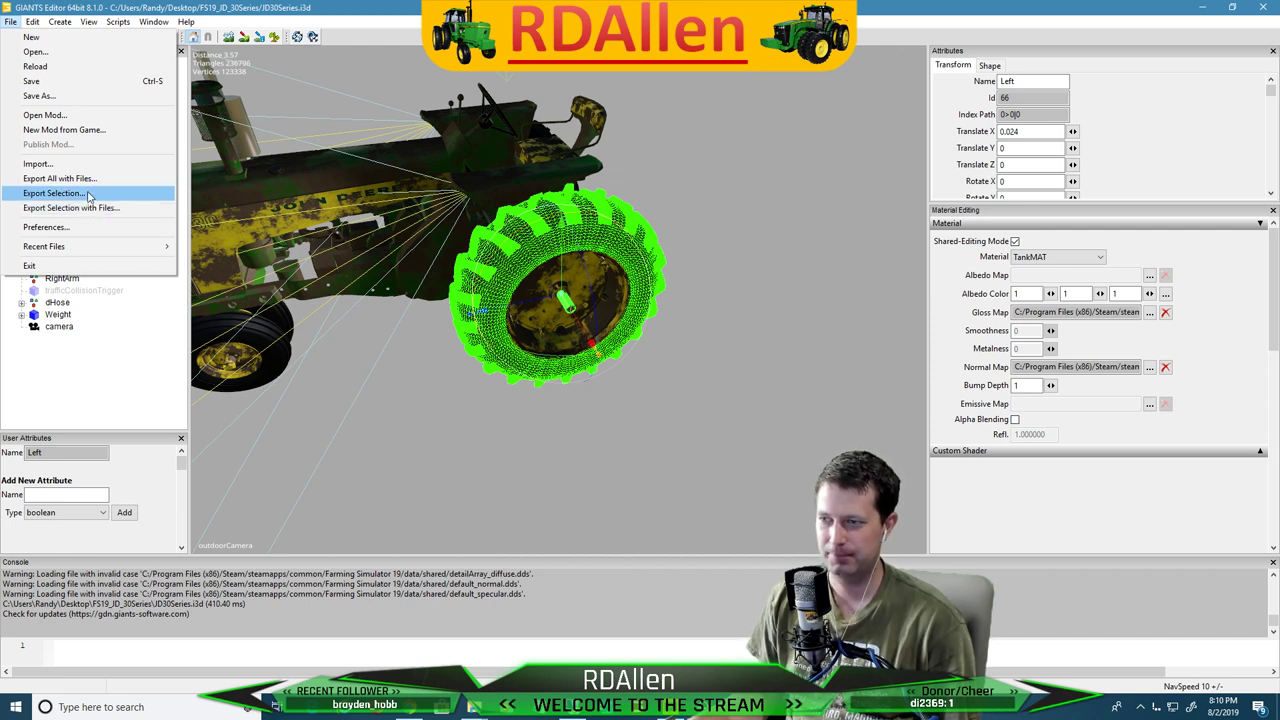
left_click(88, 194)
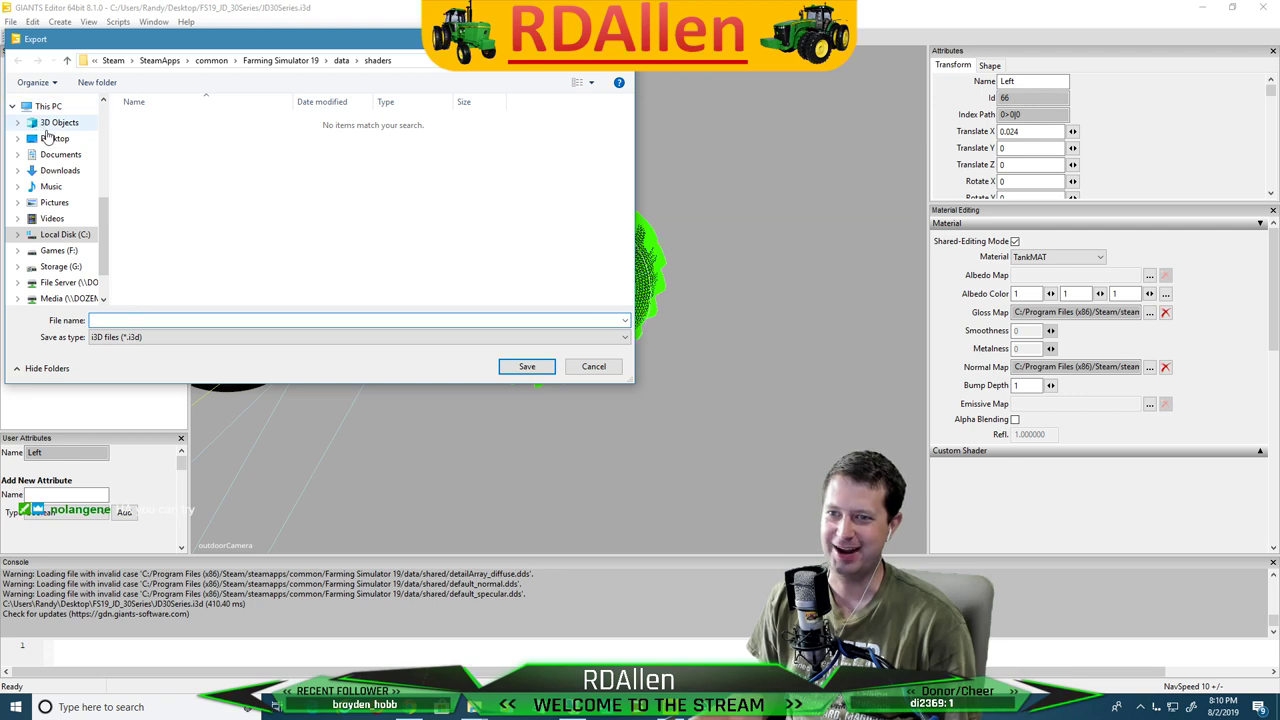
left_click(52, 138)
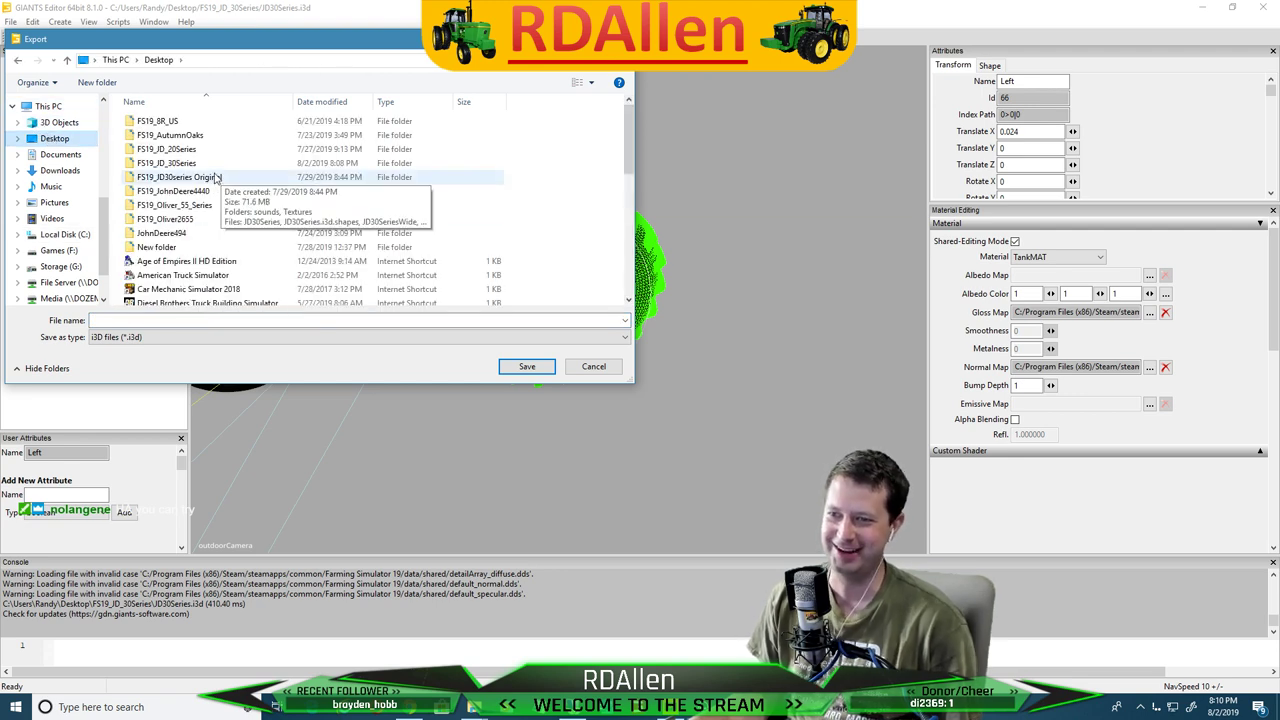
double_click(211, 166)
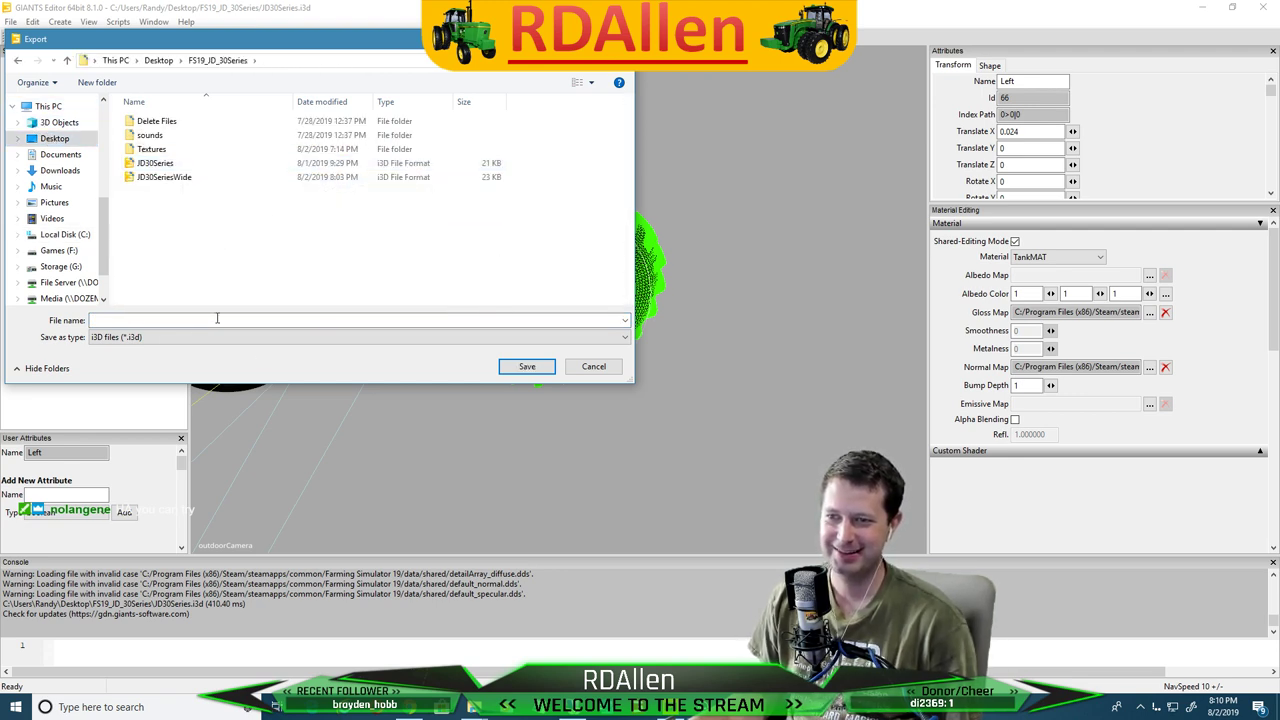
left_click(116, 320)
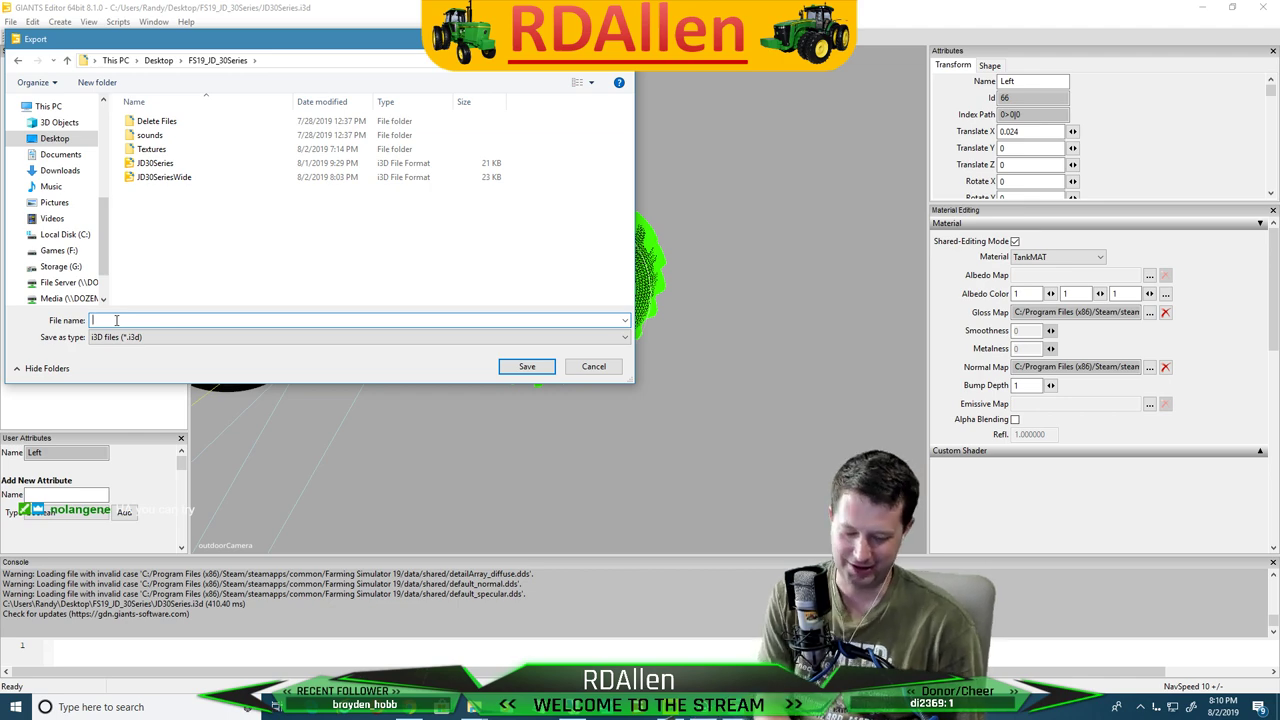
type("reartire")
key("Return")
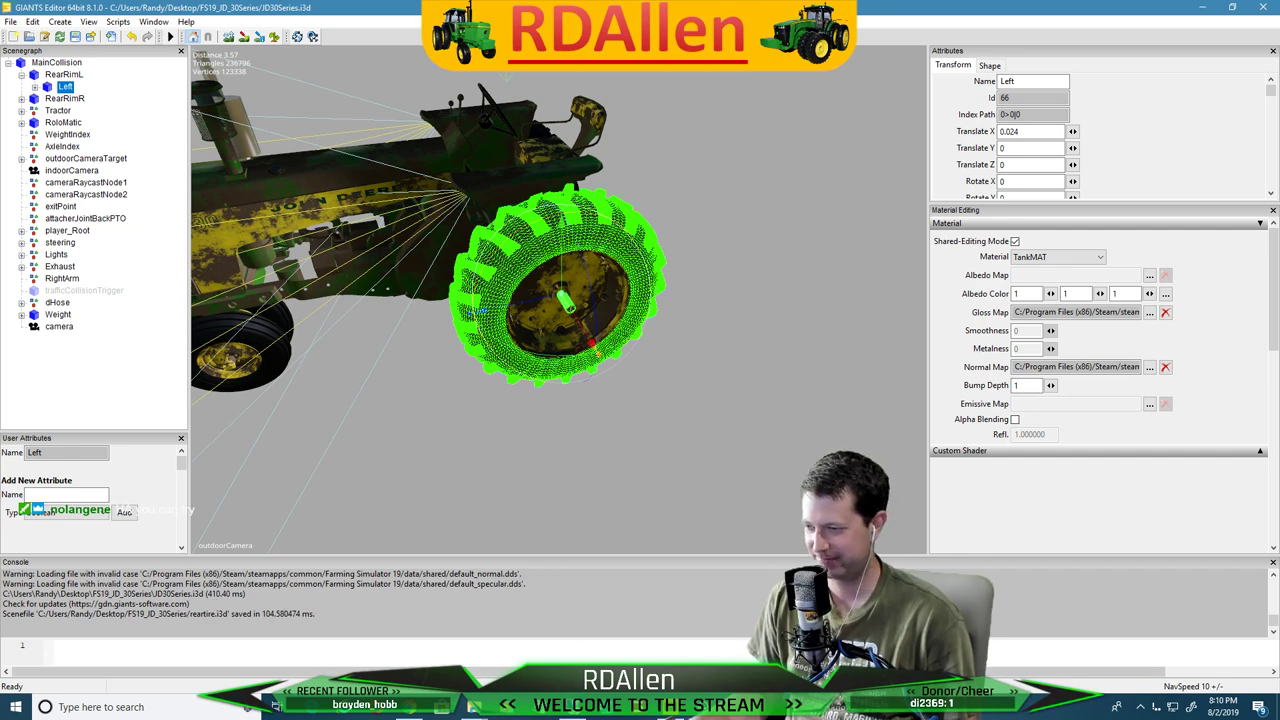
Switch to File Explorer and check the exported reartire i3D and shapes files in the FS19_JD_30Series folder
left_click(474, 707)
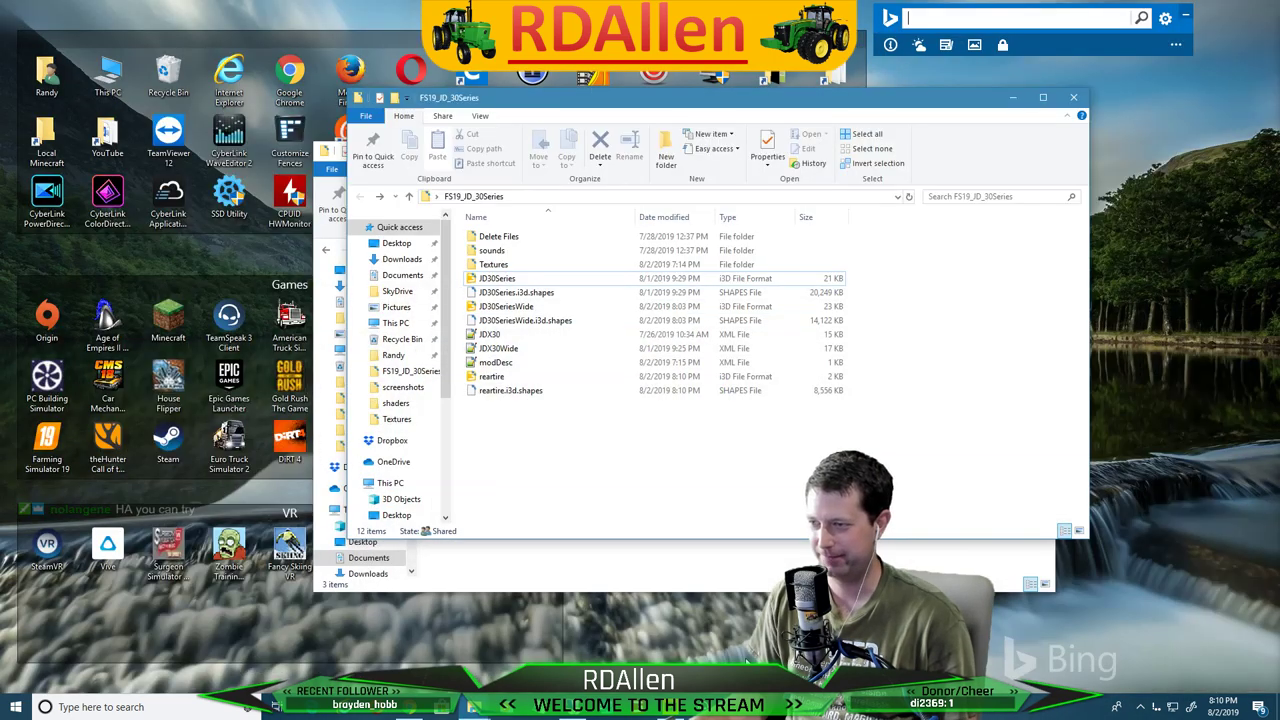
left_click(503, 391)
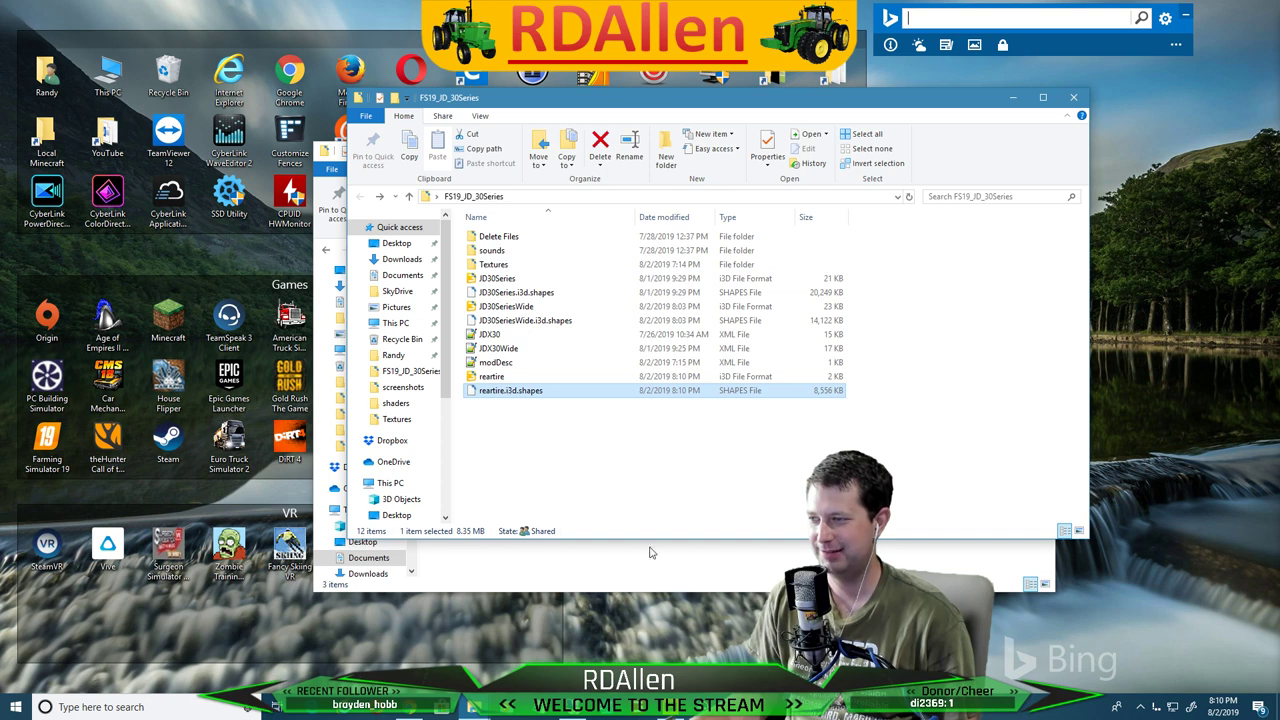
left_click(573, 424)
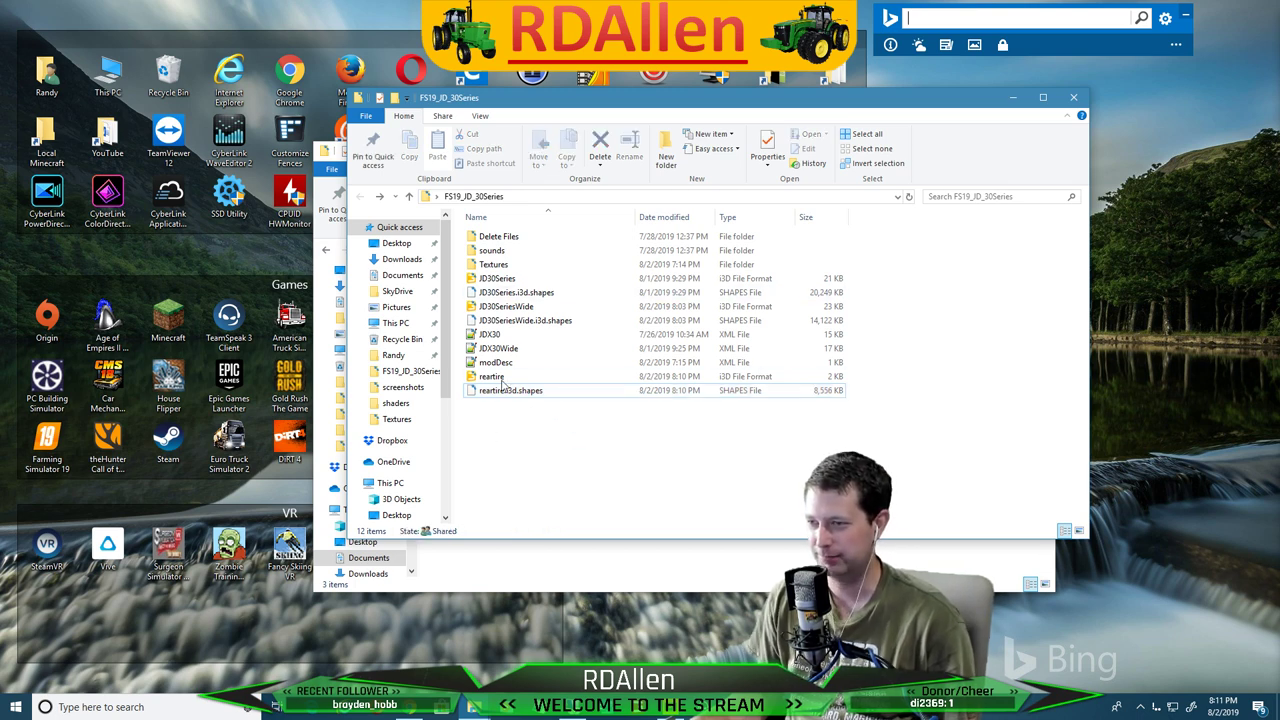
Open the JD30SeriesWide i3D file in GIANTS Editor and expand its MainCollision node
left_click(510, 306)
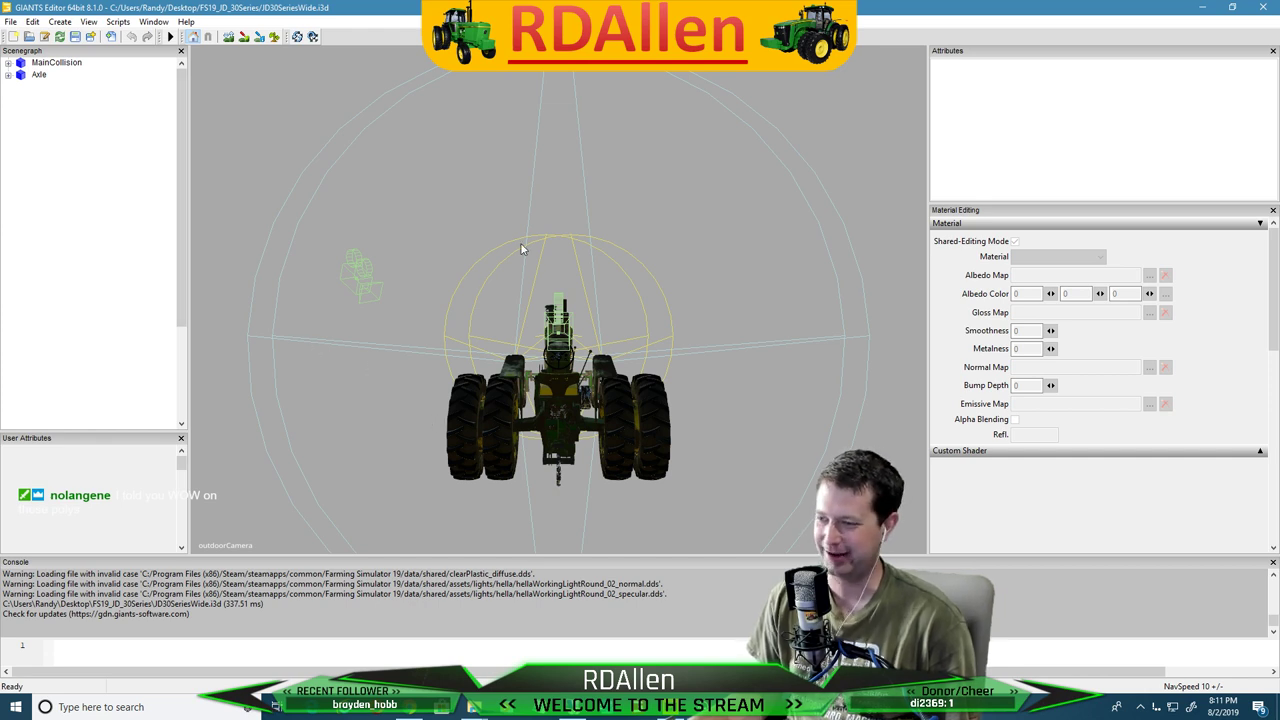
left_click(8, 63)
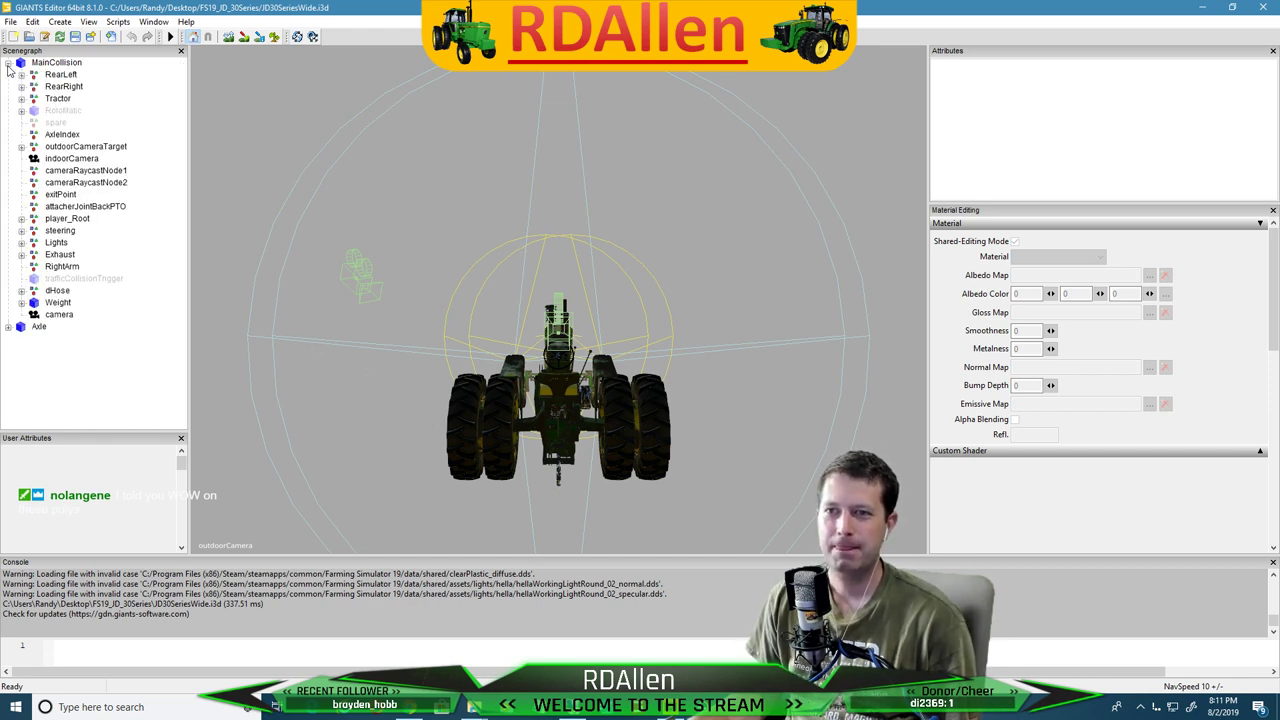
Import the reartire i3D file into the wide-front tractor scene, expand its Left node and check its transform values
left_click(10, 21)
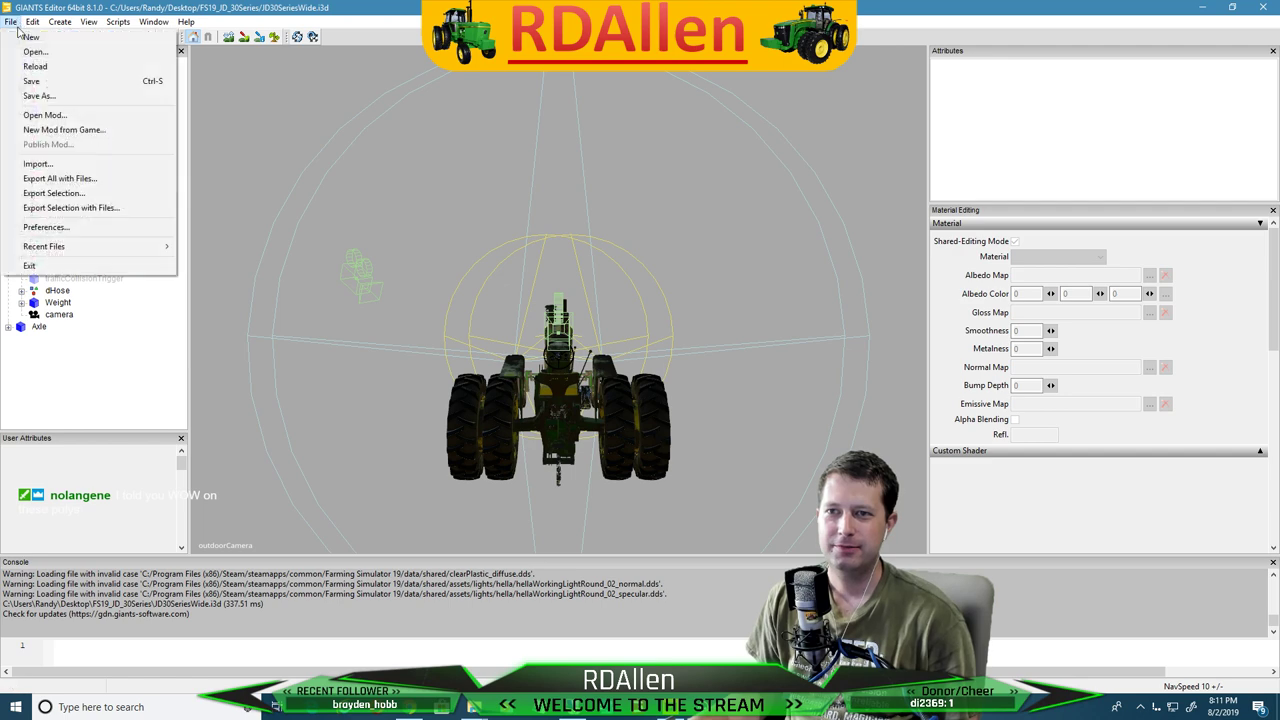
left_click(40, 163)
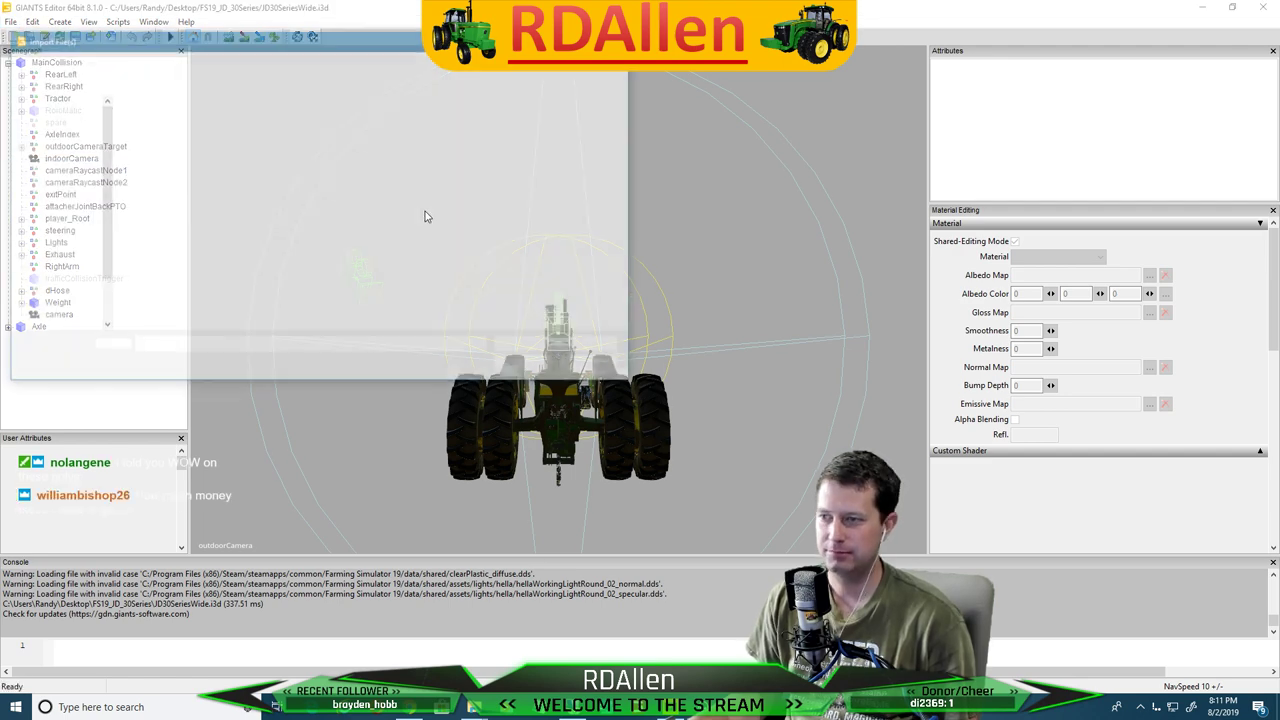
double_click(133, 193)
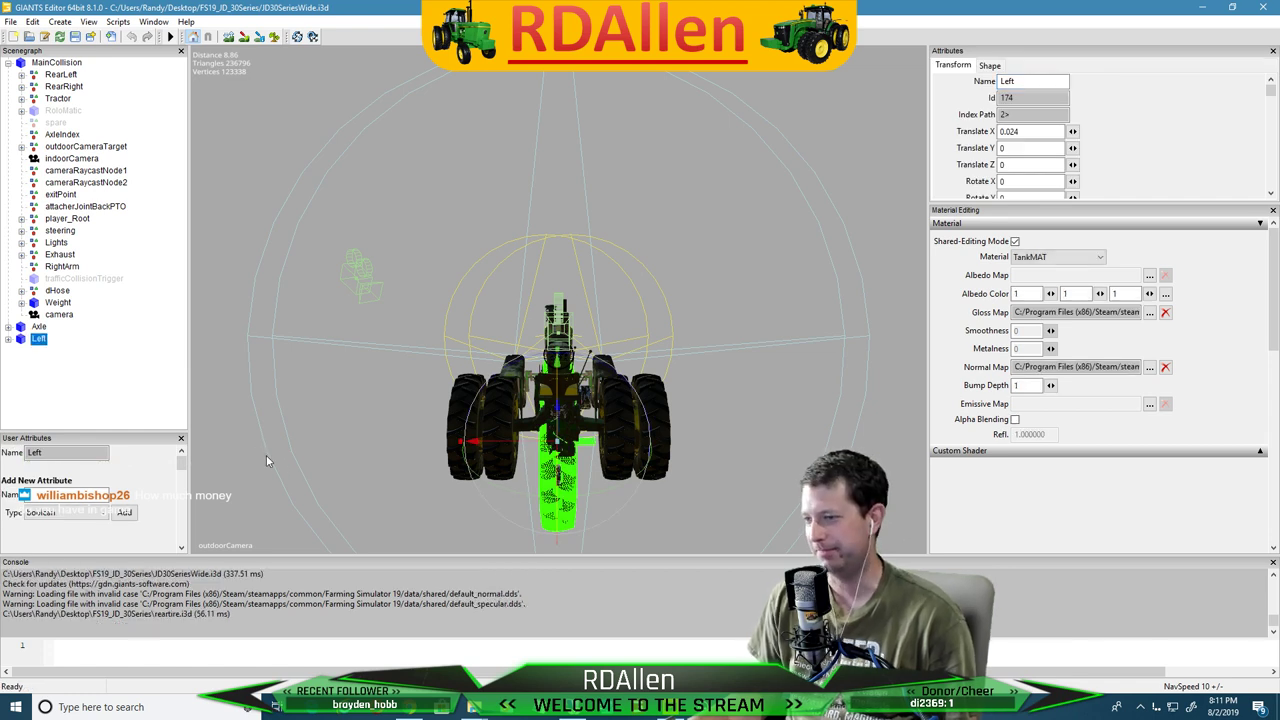
left_click(8, 339)
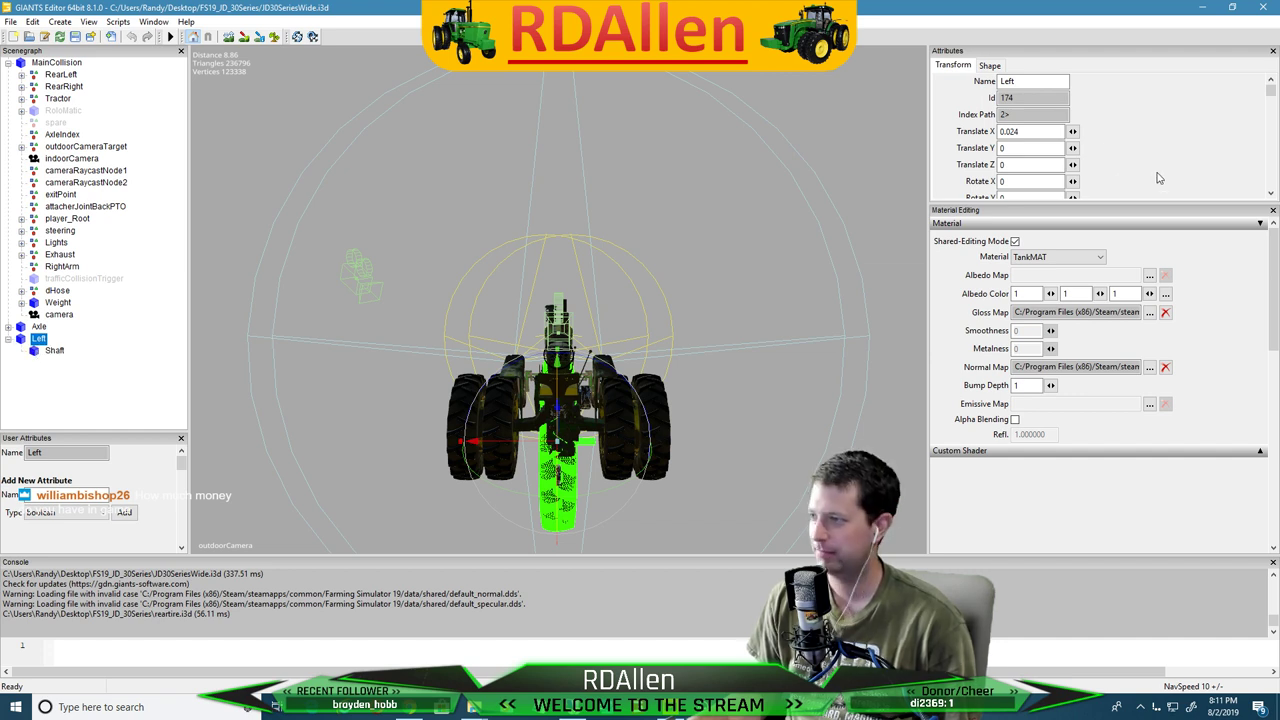
scroll(983, 138, "down", 3)
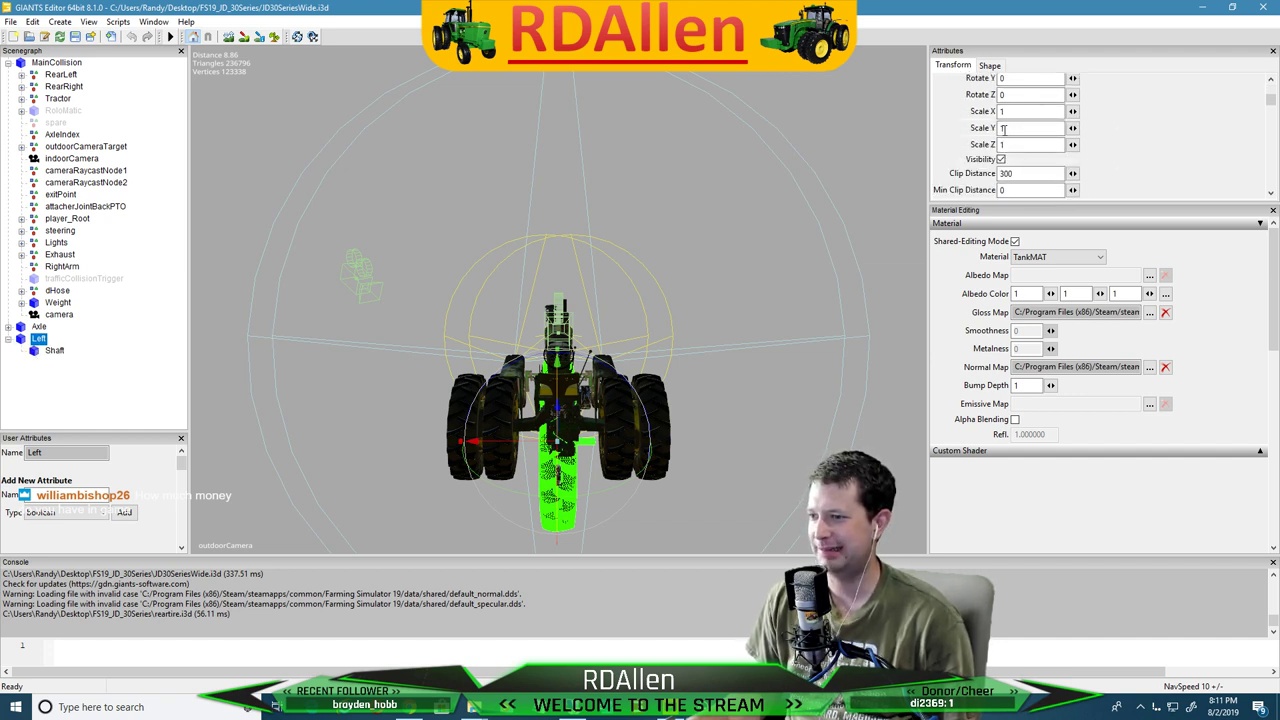
scroll(987, 135, "up", 2)
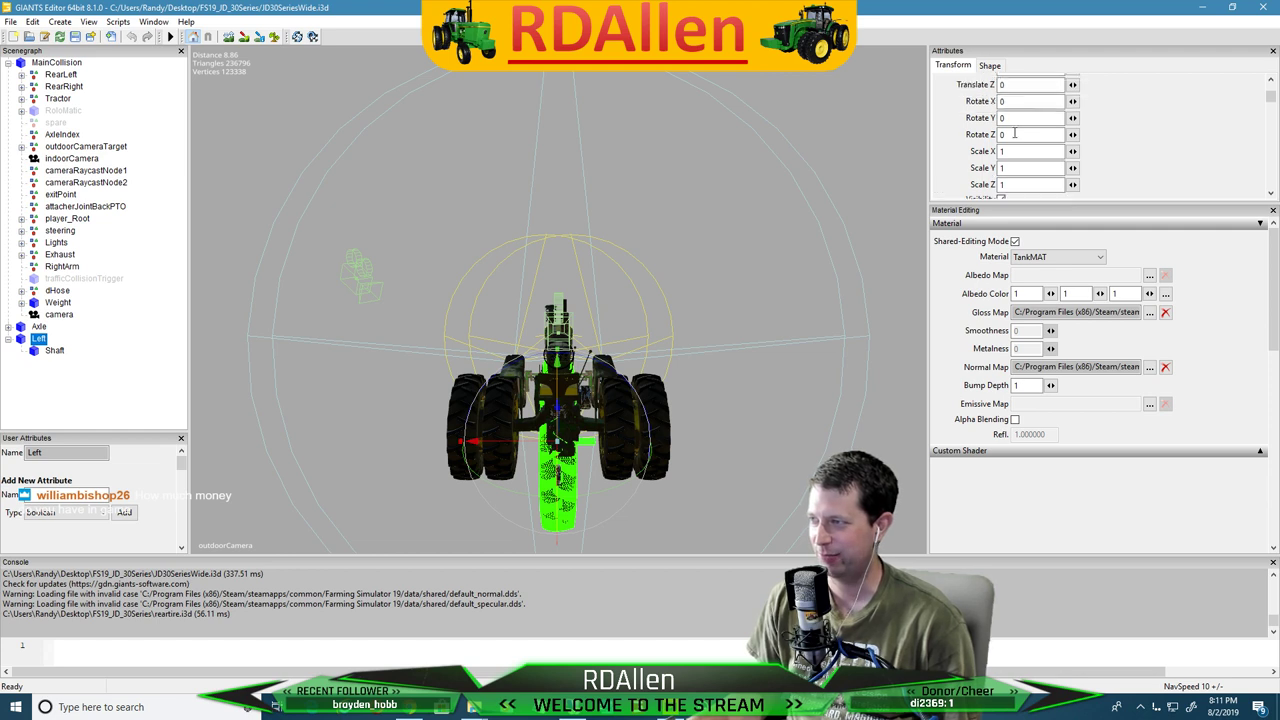
Inspect the existing left rear wheel's Left node under RearLeft and its Rim child
left_click(493, 420)
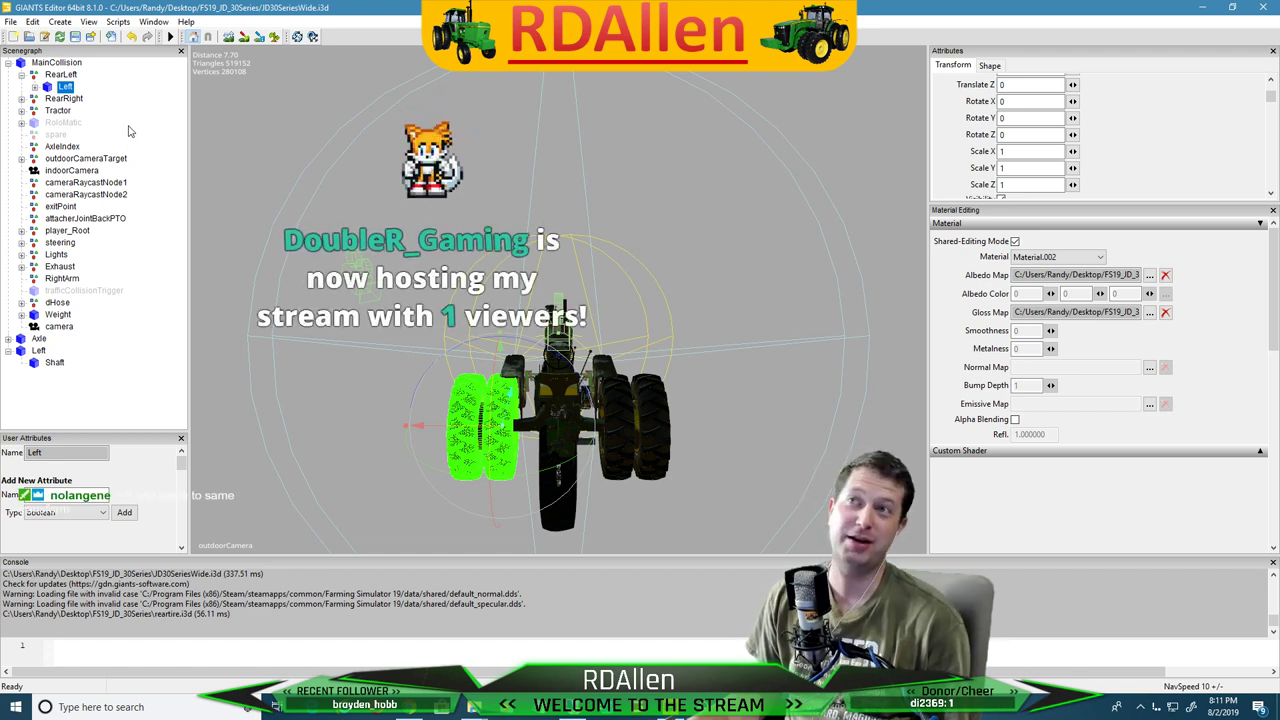
left_click(35, 88)
left_click(78, 98)
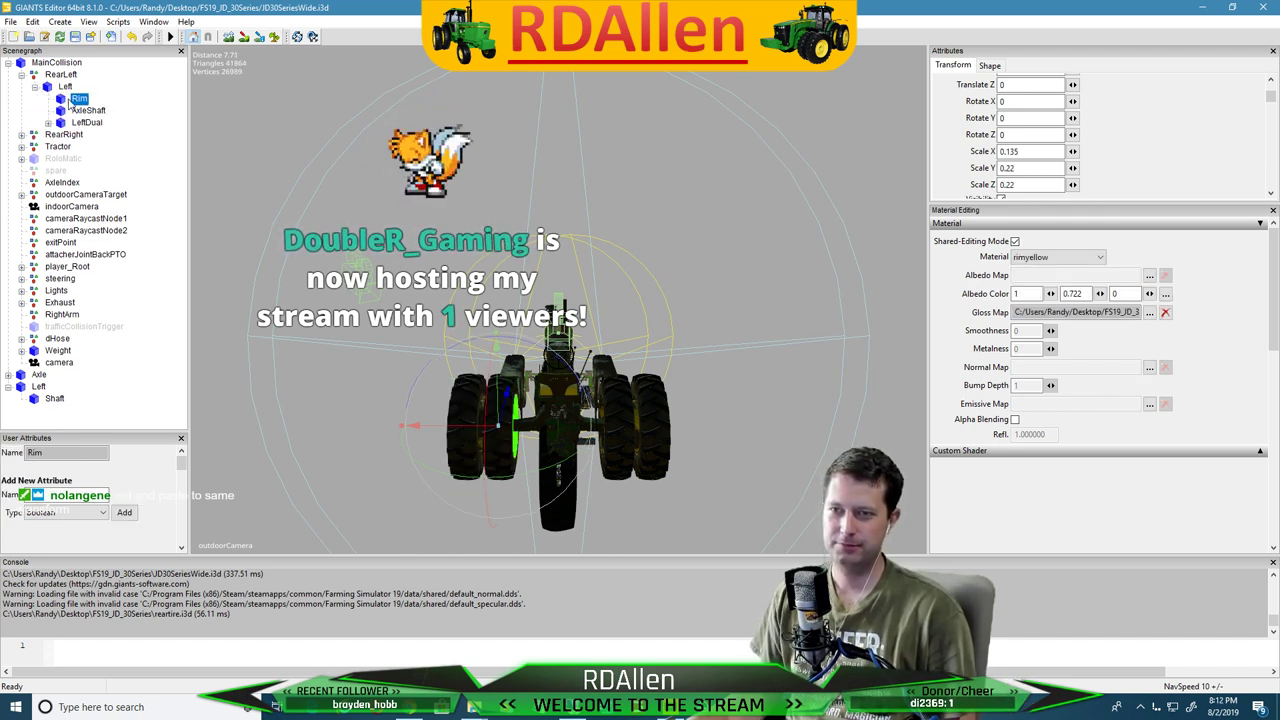
left_click(66, 87)
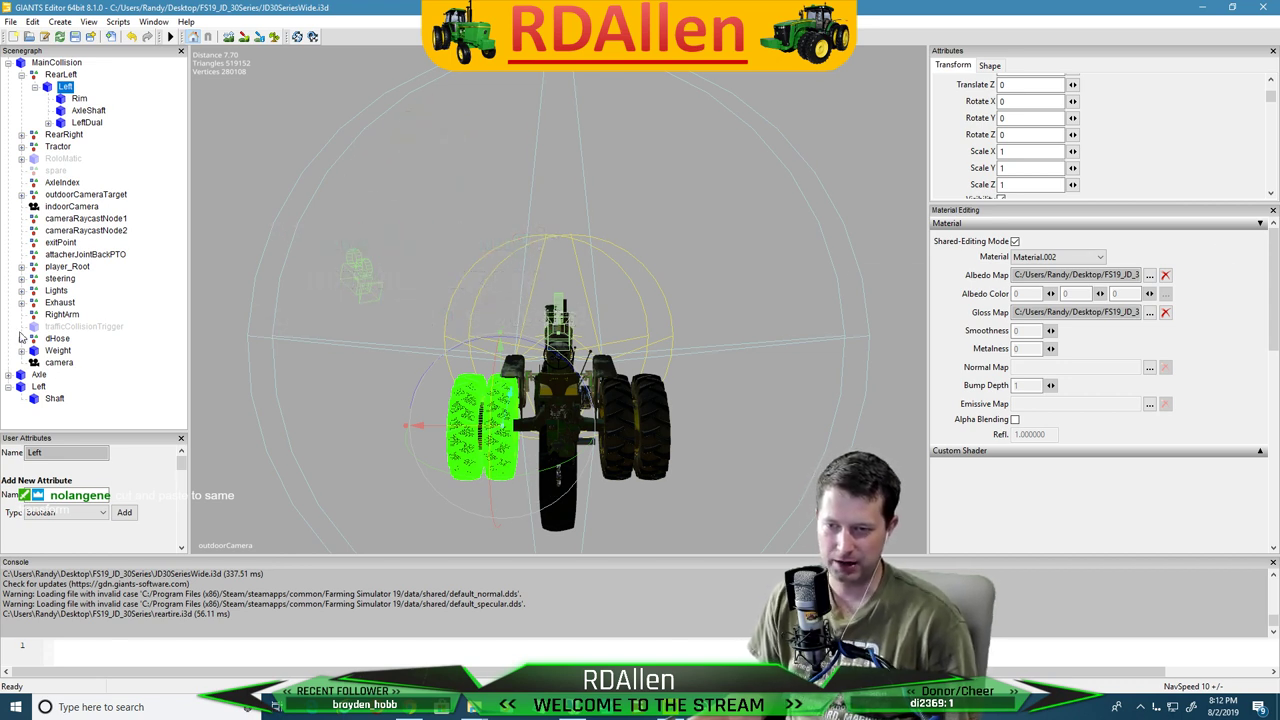
Rename the imported Left tire node as NewLeftTire
left_click(38, 387)
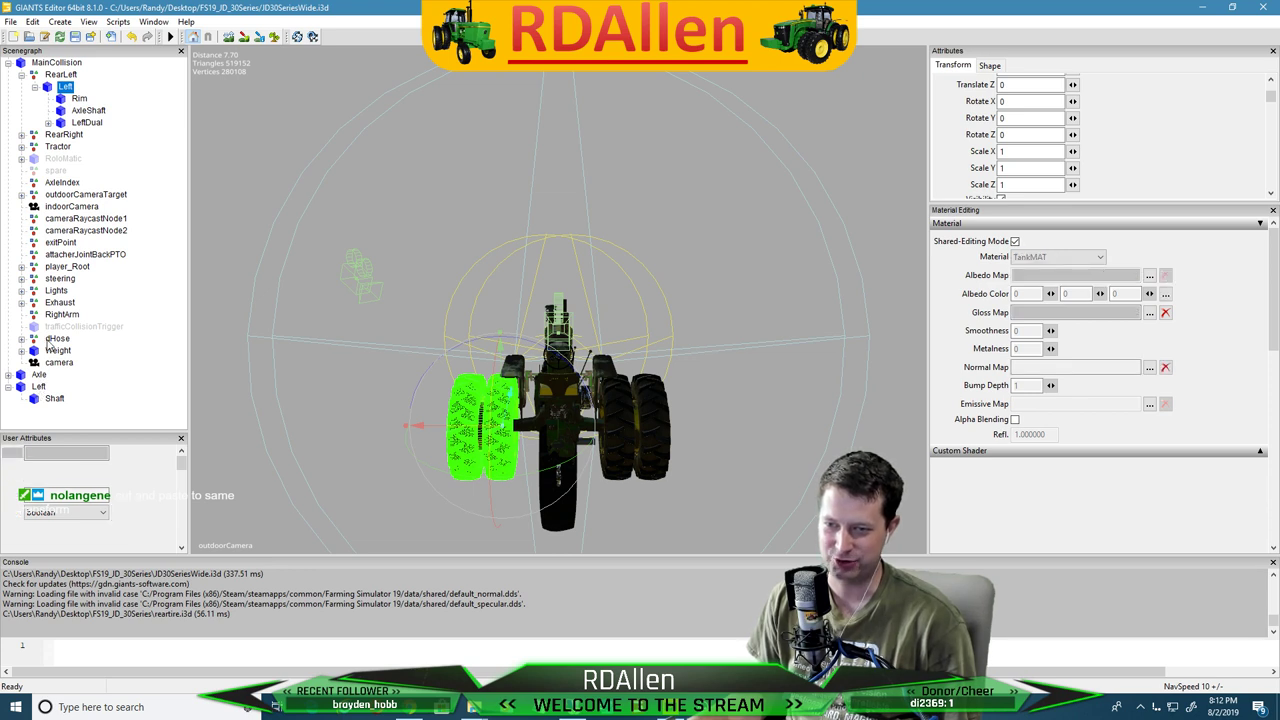
left_click(33, 21)
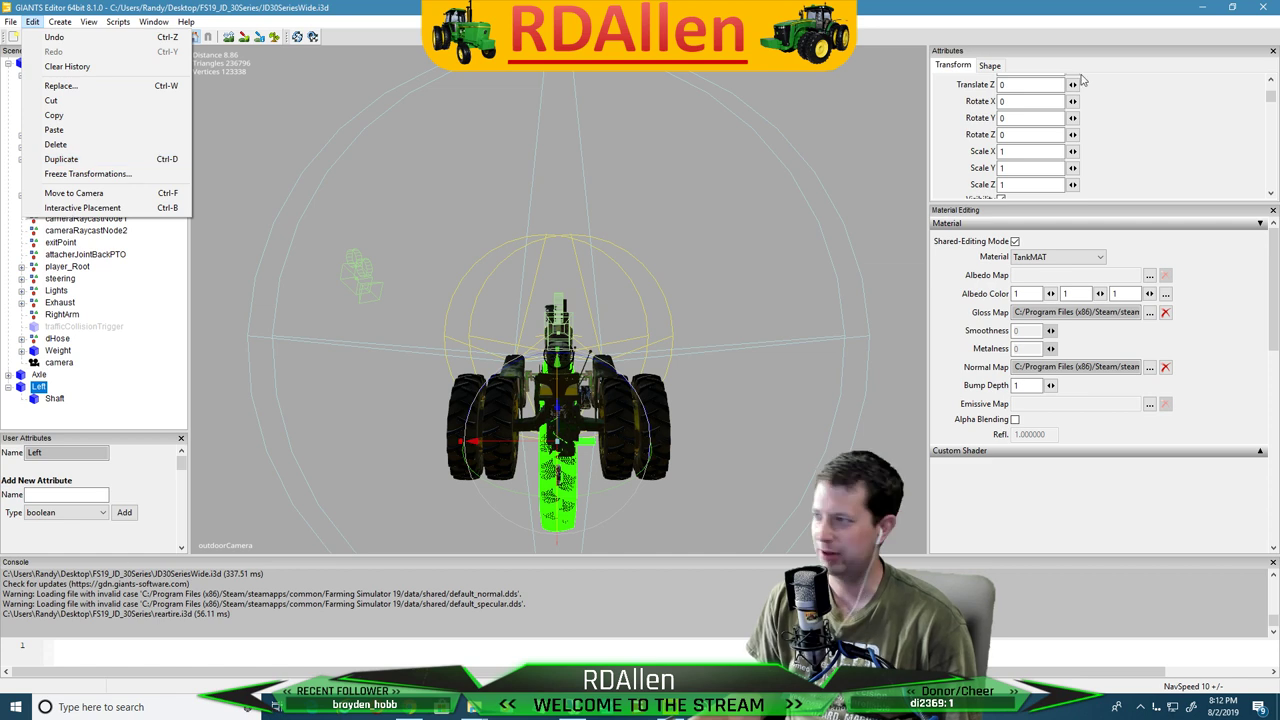
left_click(1112, 179)
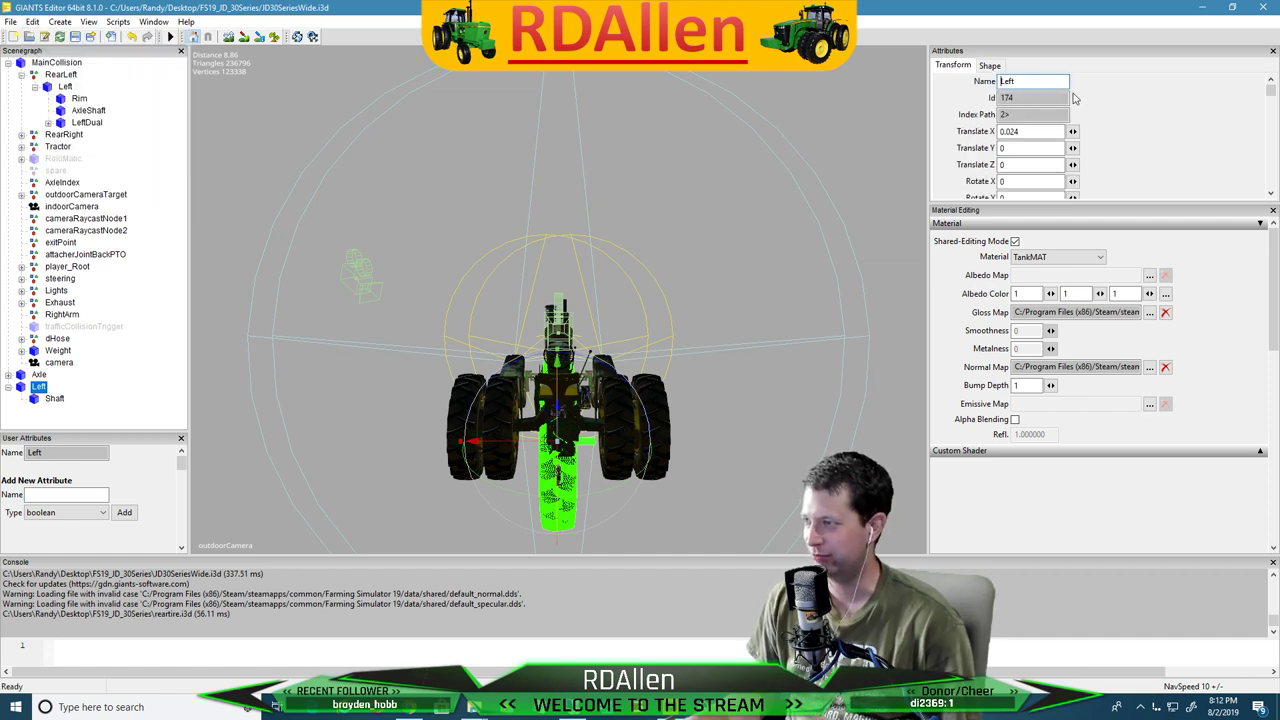
left_click_drag(1031, 81, 983, 65)
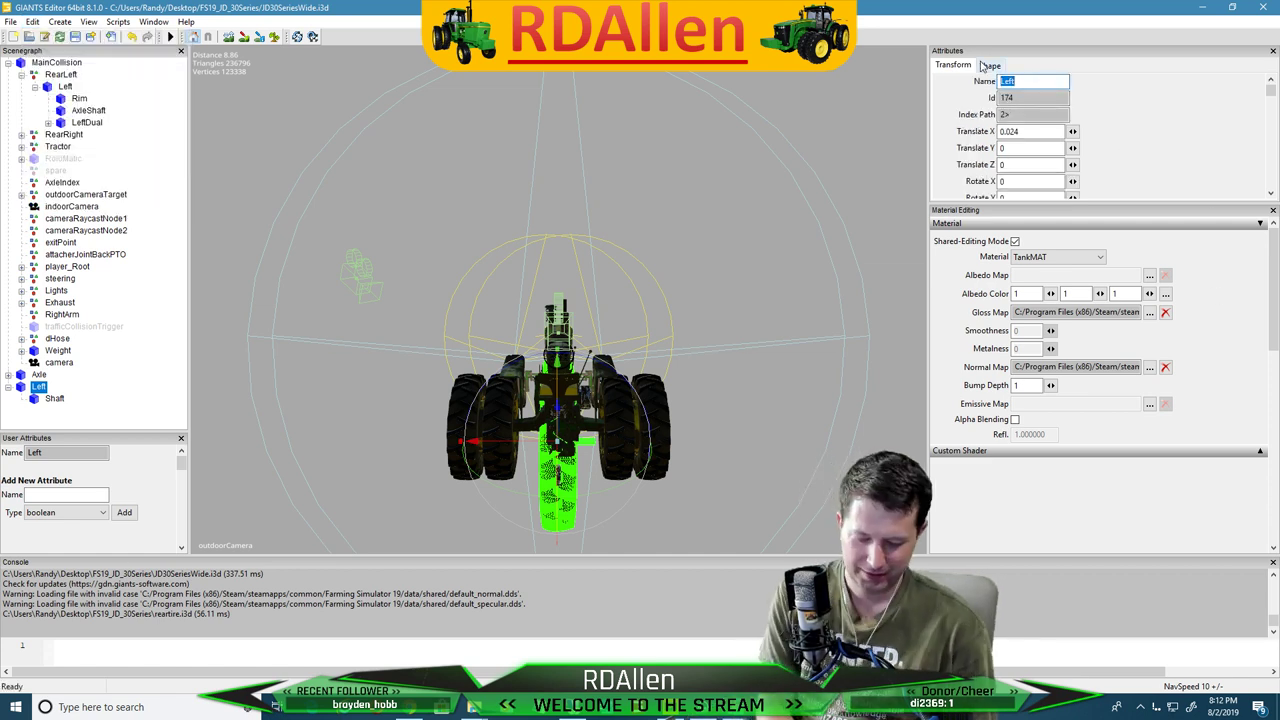
type("New")
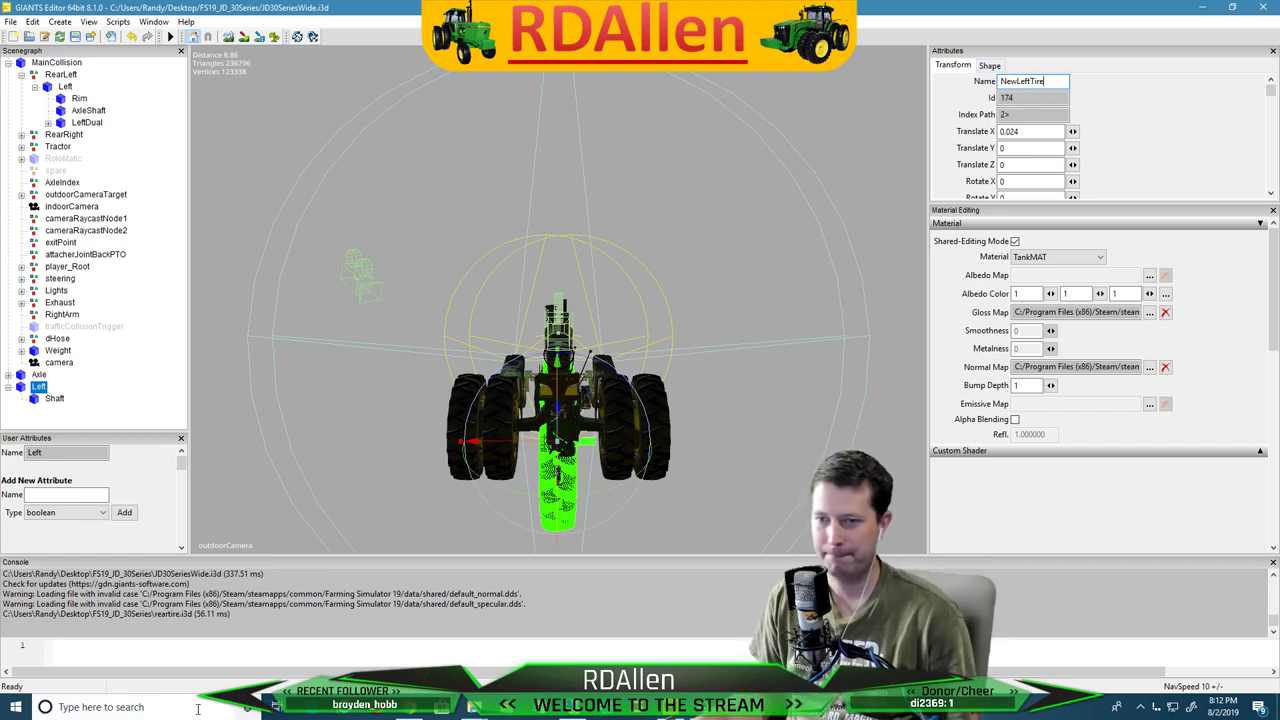
left_click(41, 388)
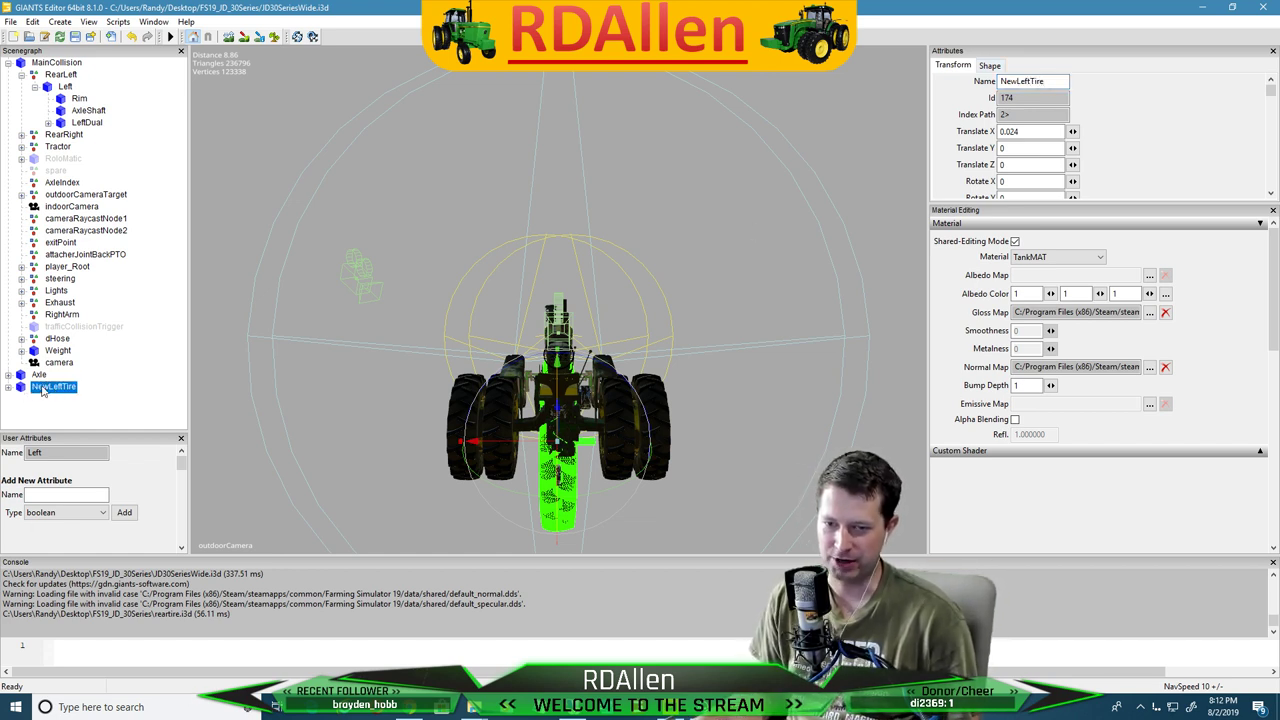
Move the NewLeftTire node into the RearLeft group by cutting and pasting it
left_click(33, 22)
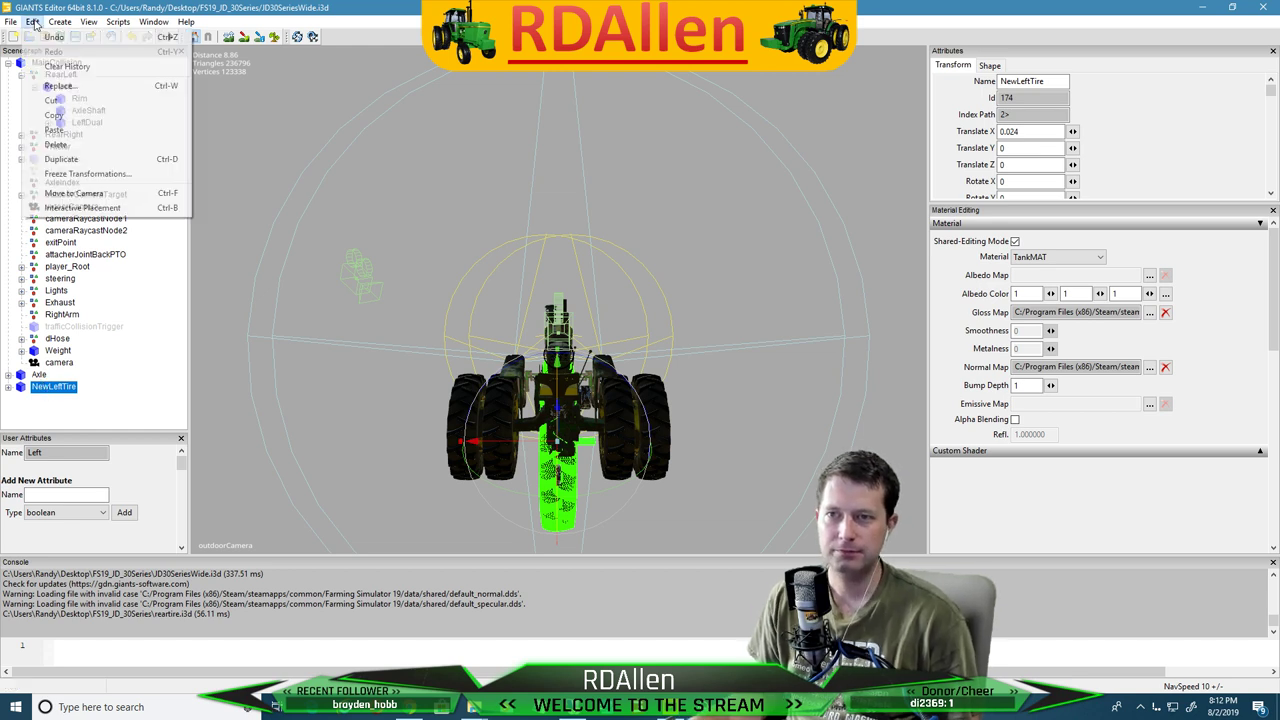
left_click(62, 101)
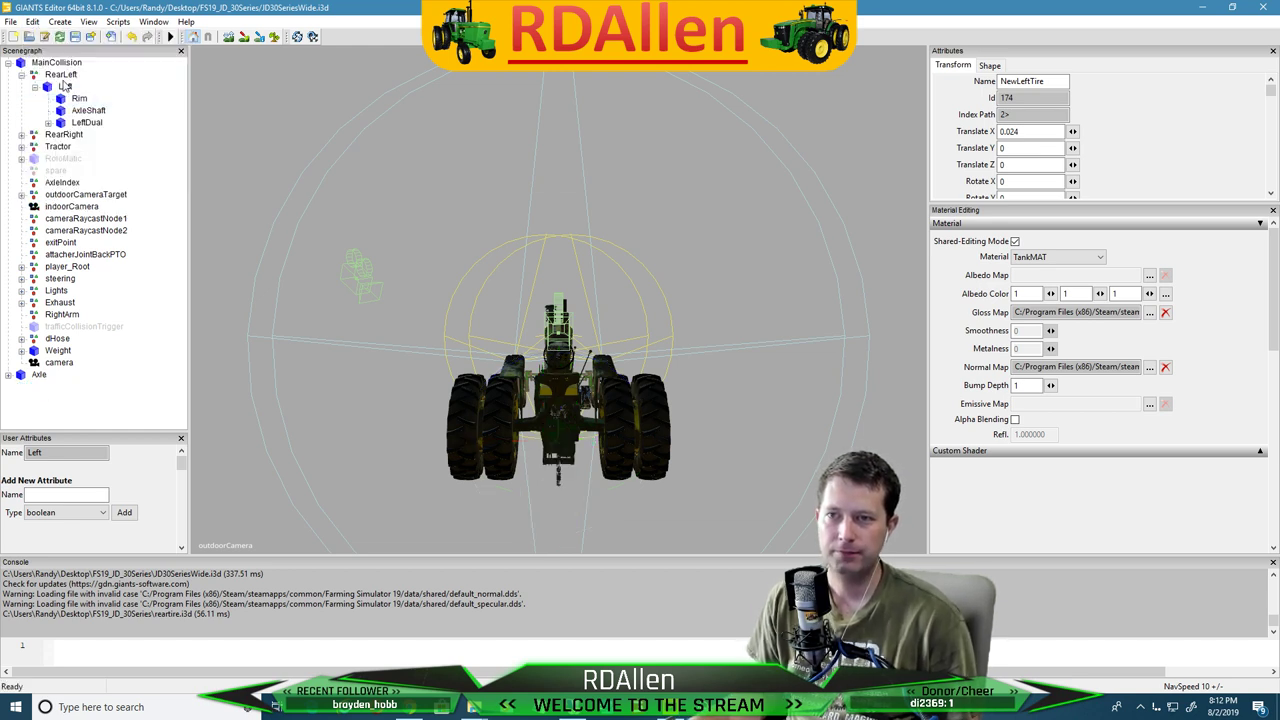
left_click(64, 87)
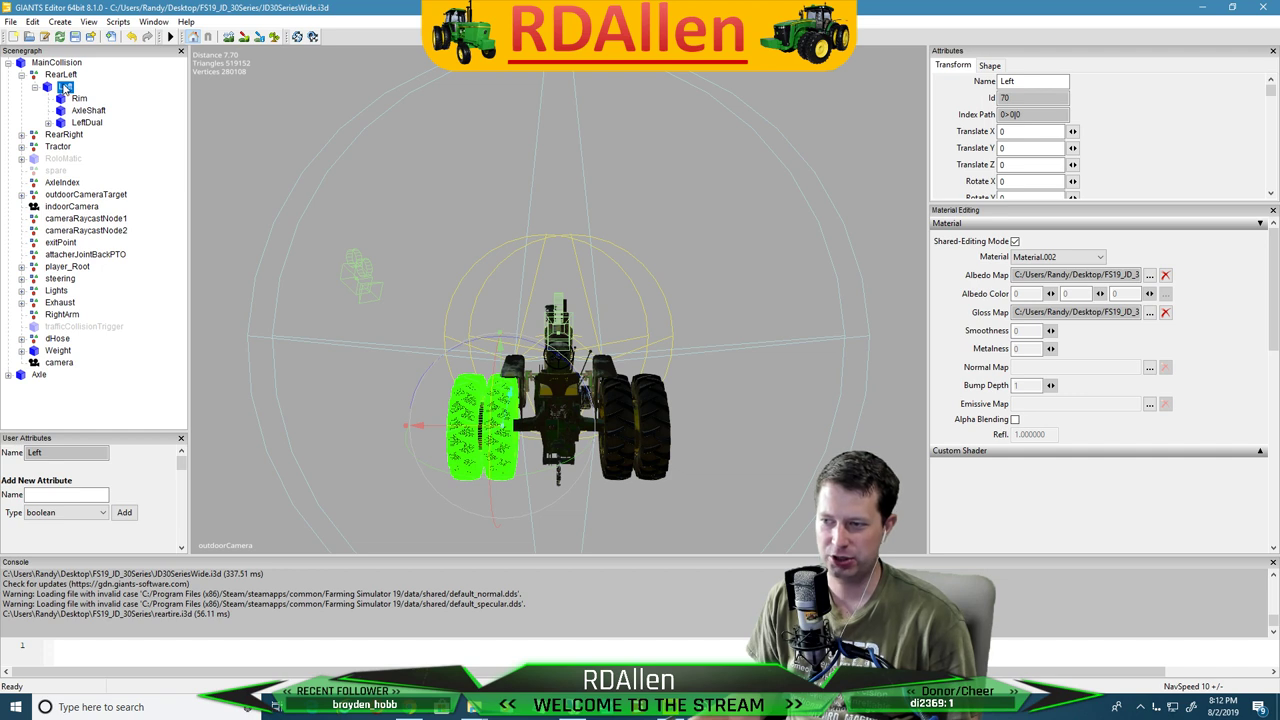
left_click(60, 75)
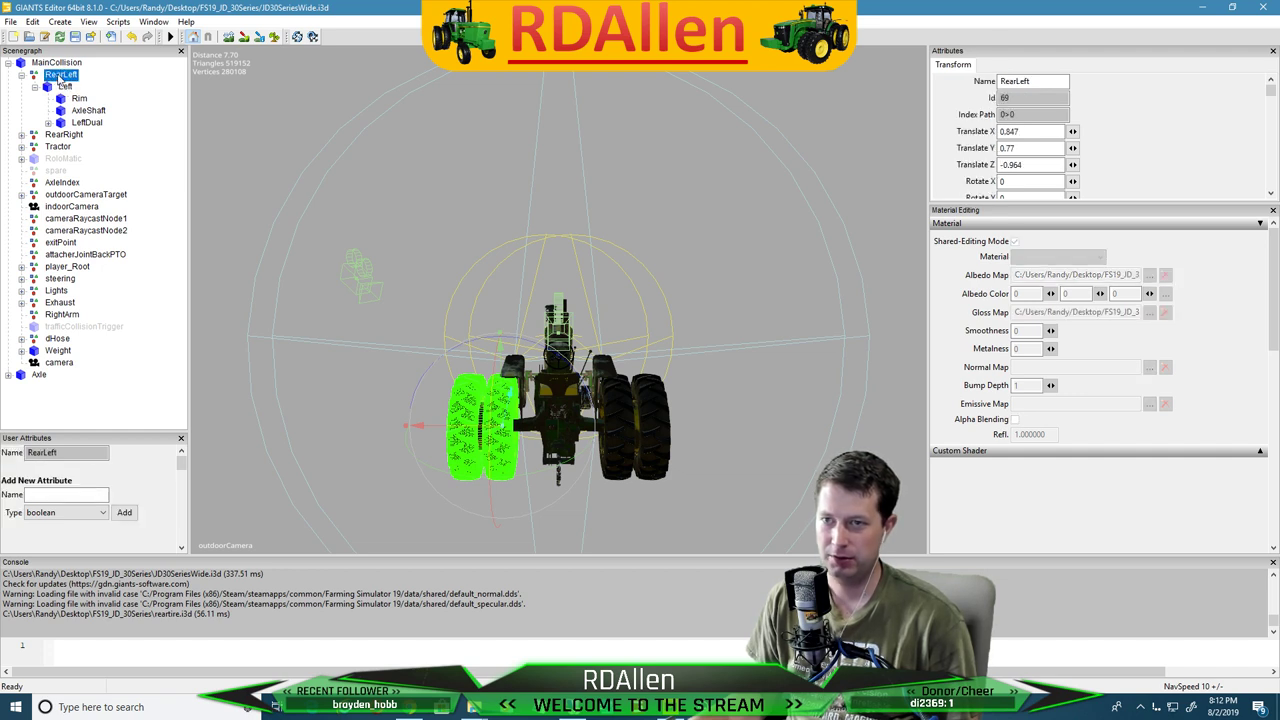
left_click(64, 87)
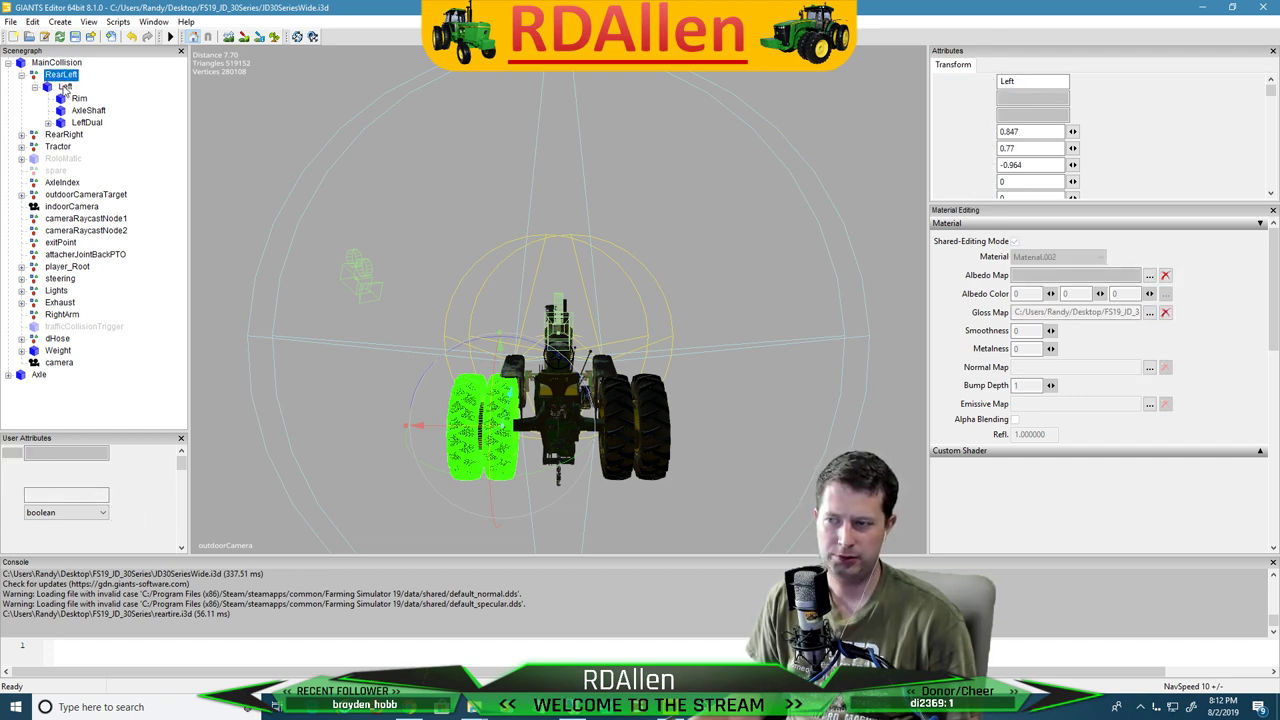
left_click(60, 75)
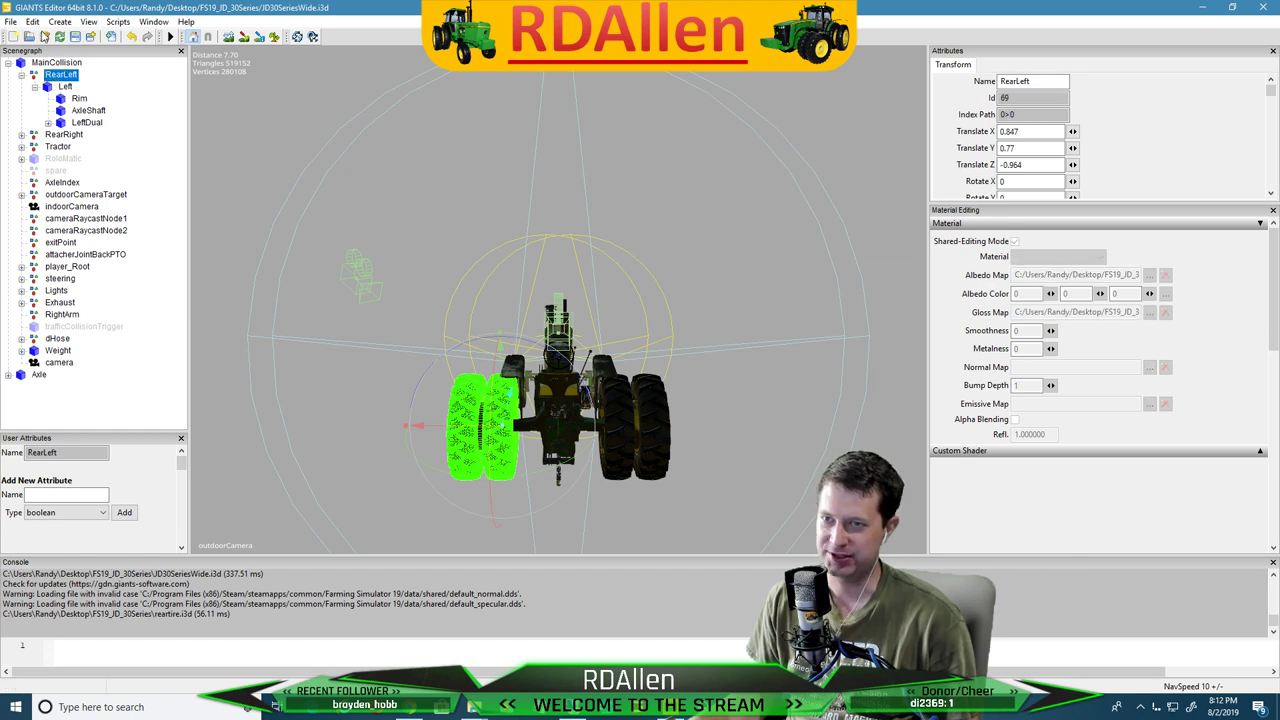
left_click(32, 21)
left_click(54, 130)
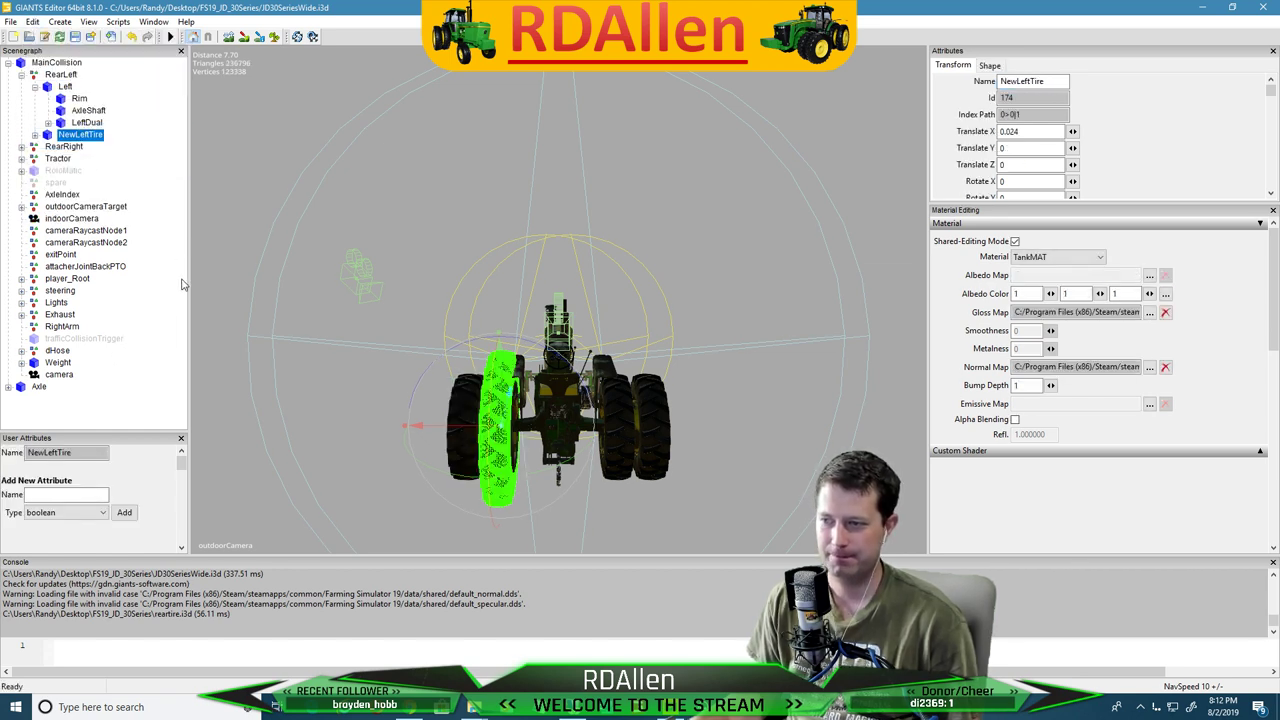
Review the transform attributes of NewLeftTire, from its translation down to its scale and clip distance
scroll(1140, 137, "down", 3)
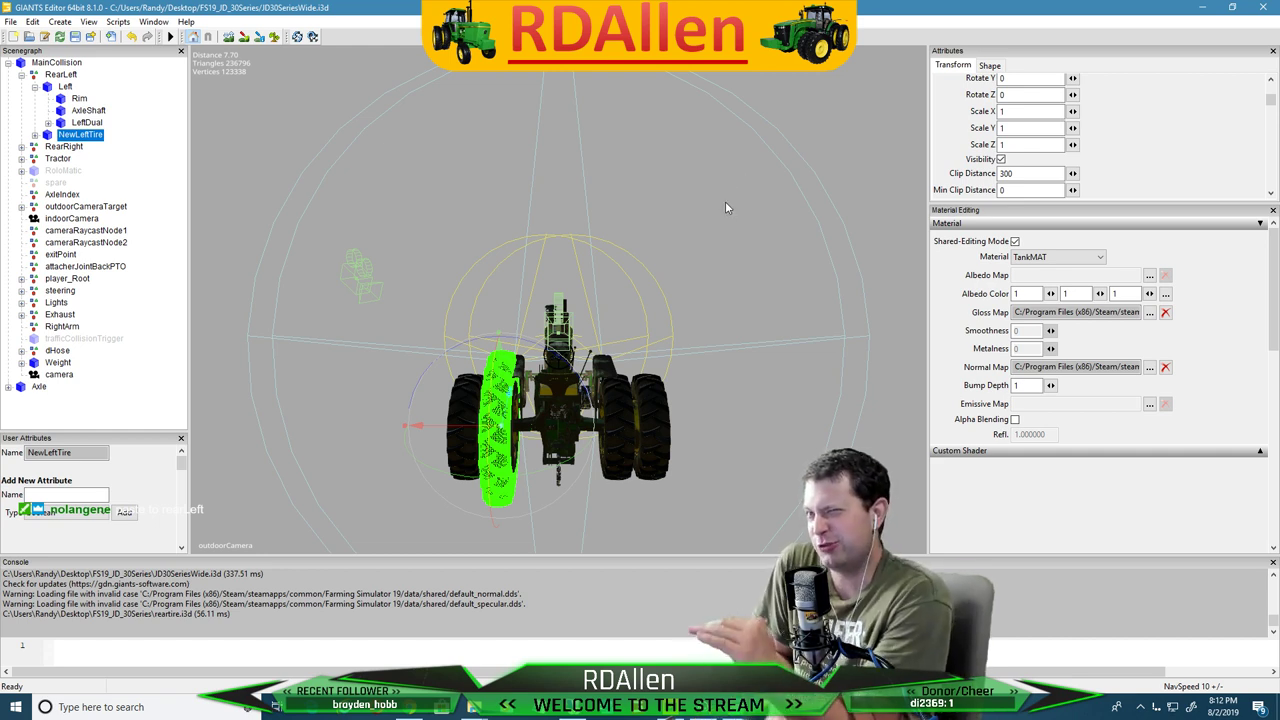
scroll(1171, 155, "down", 2)
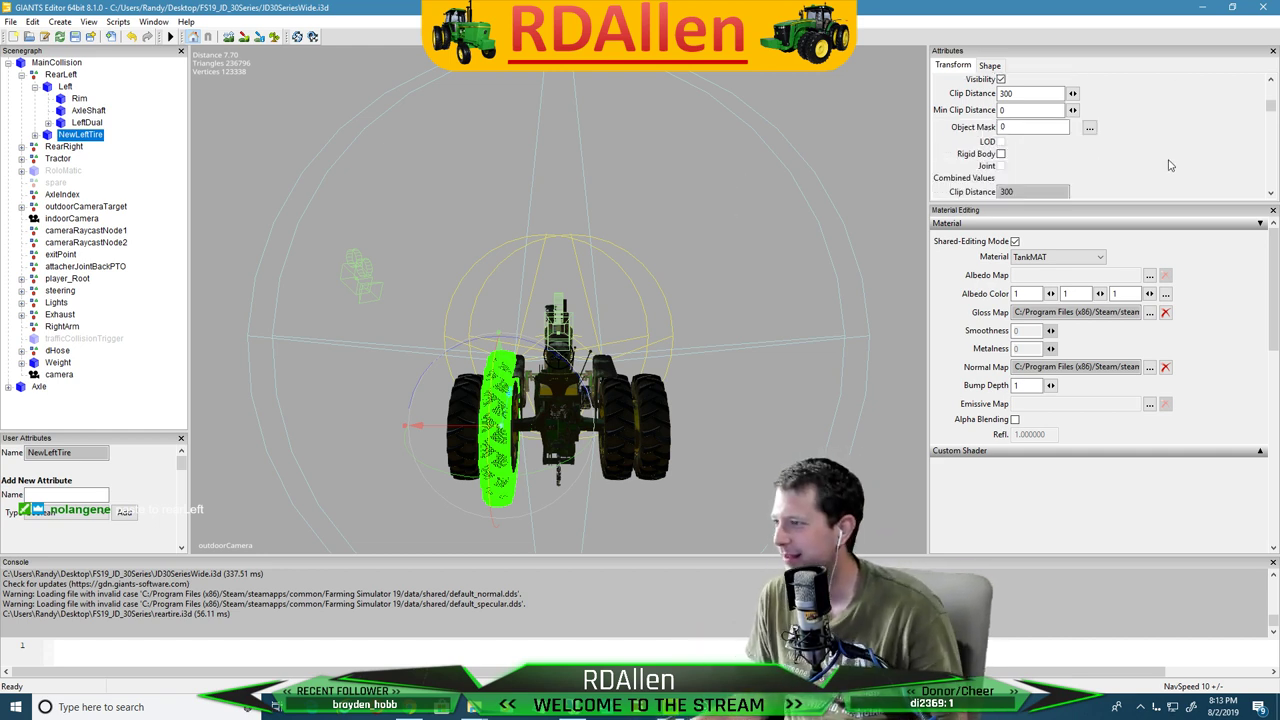
scroll(1171, 155, "up", 6)
scroll(1021, 132, "down", 3)
scroll(1015, 164, "up", 3)
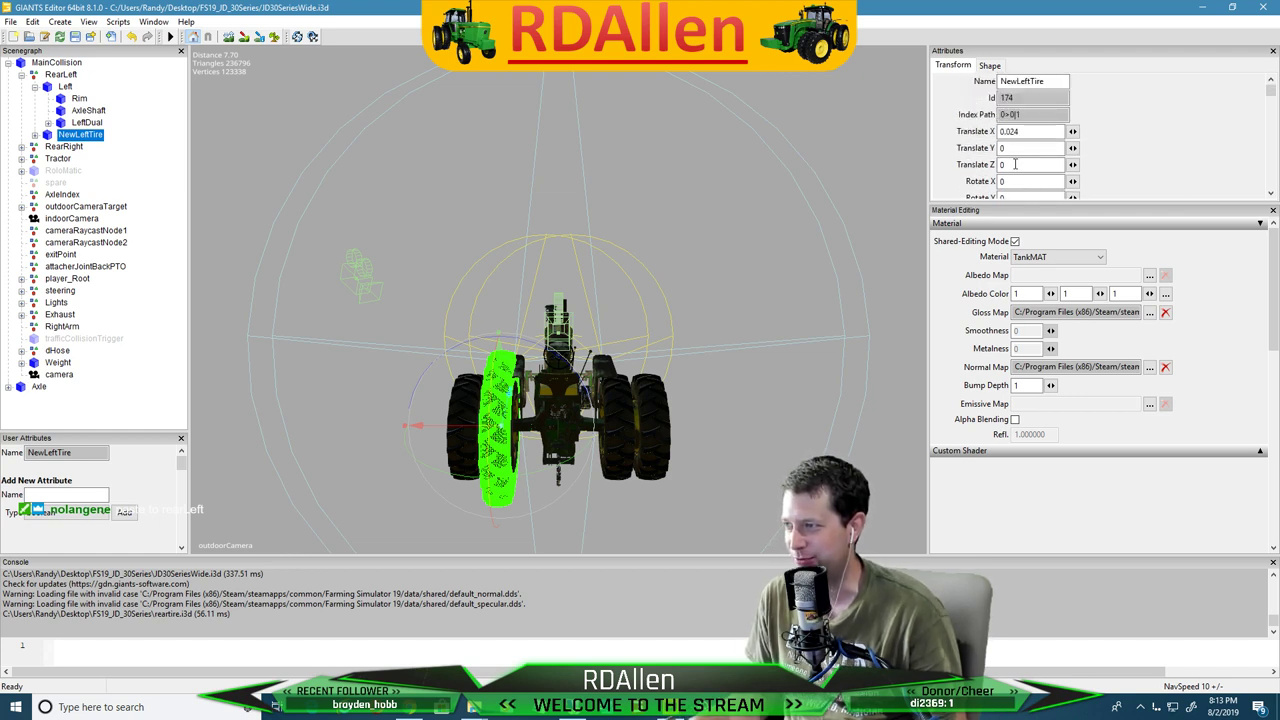
scroll(1022, 147, "down", 3)
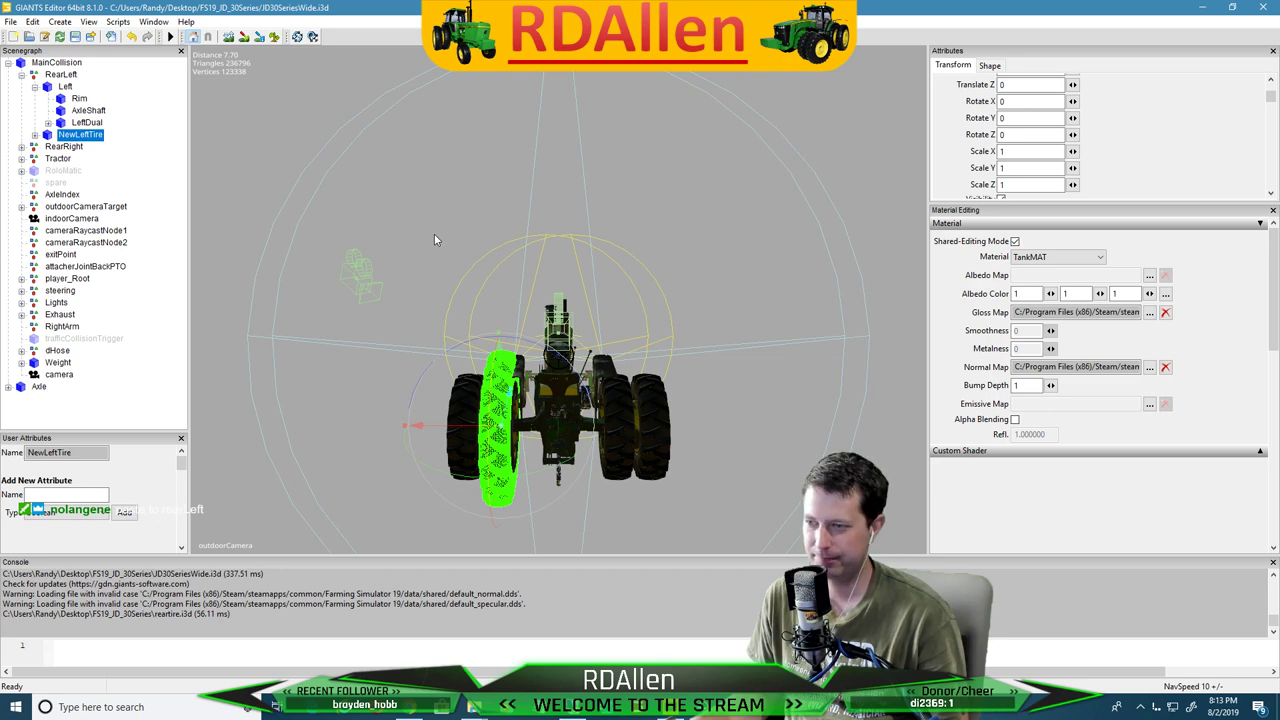
Examine the left rear wheels up close from the front side, comparing the imported tire with the LeftDual tire
left_click(403, 250)
left_click_drag(419, 281, 393, 302, "alt")
scroll(393, 302, "up", 5)
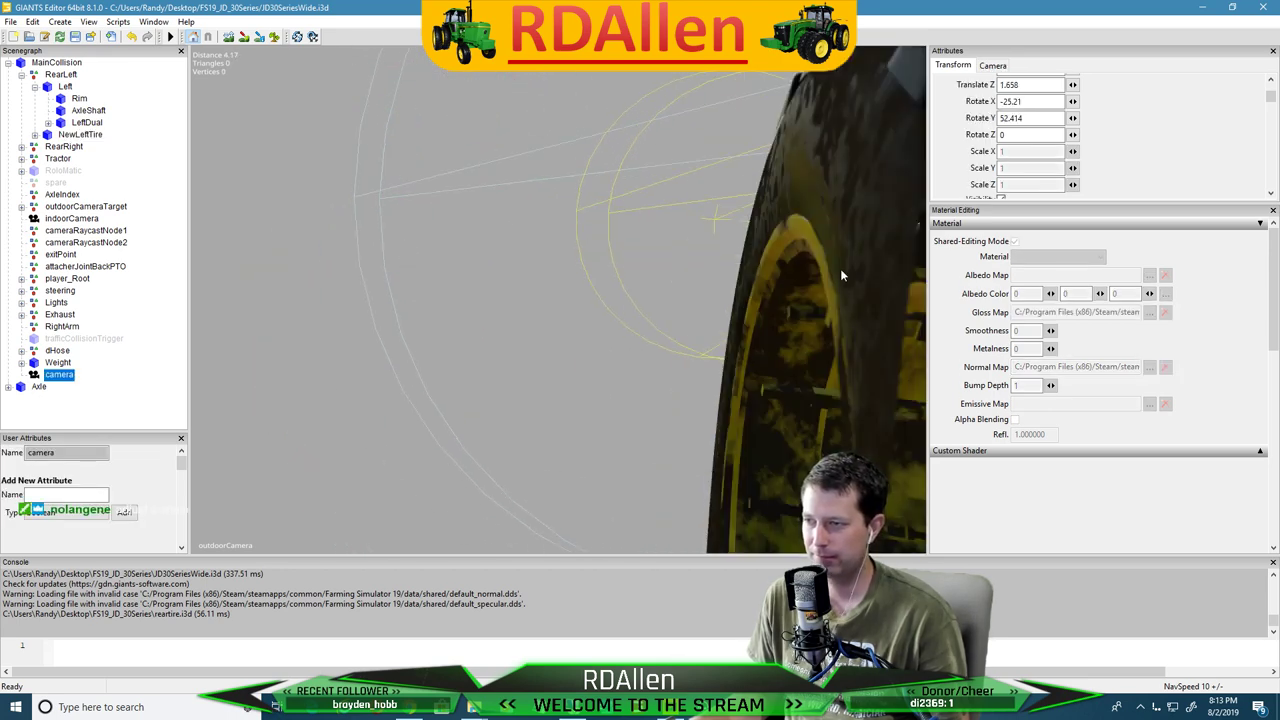
left_click(421, 195)
key("f")
scroll(897, 222, "down", 5)
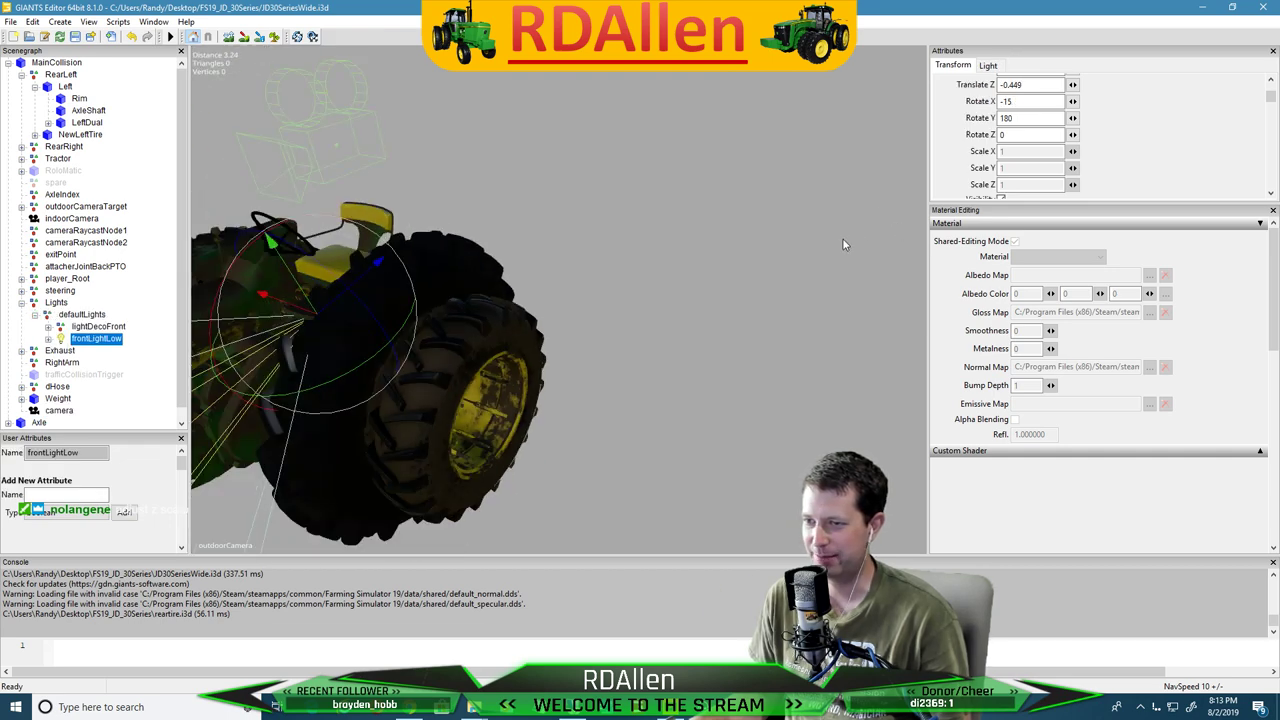
left_click_drag(843, 239, 757, 226, "alt")
scroll(573, 314, "up", 1)
middle_click_drag(573, 314, 659, 175, "alt")
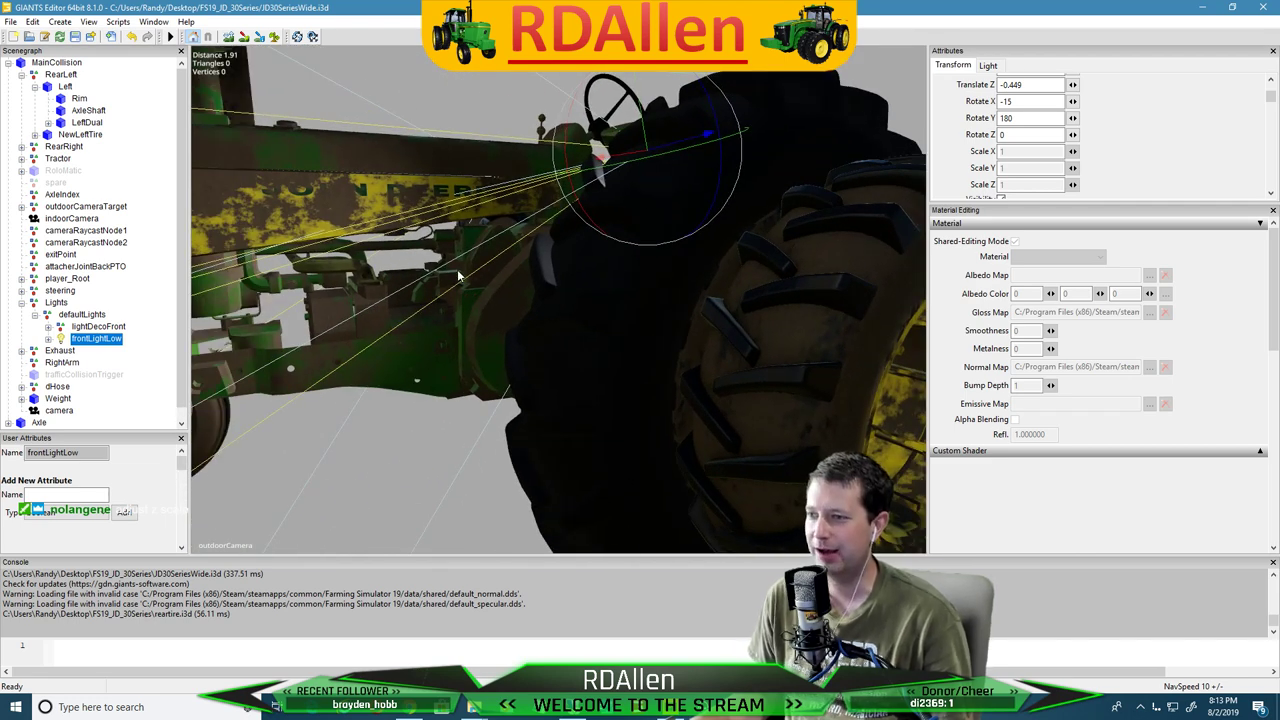
left_click(599, 324)
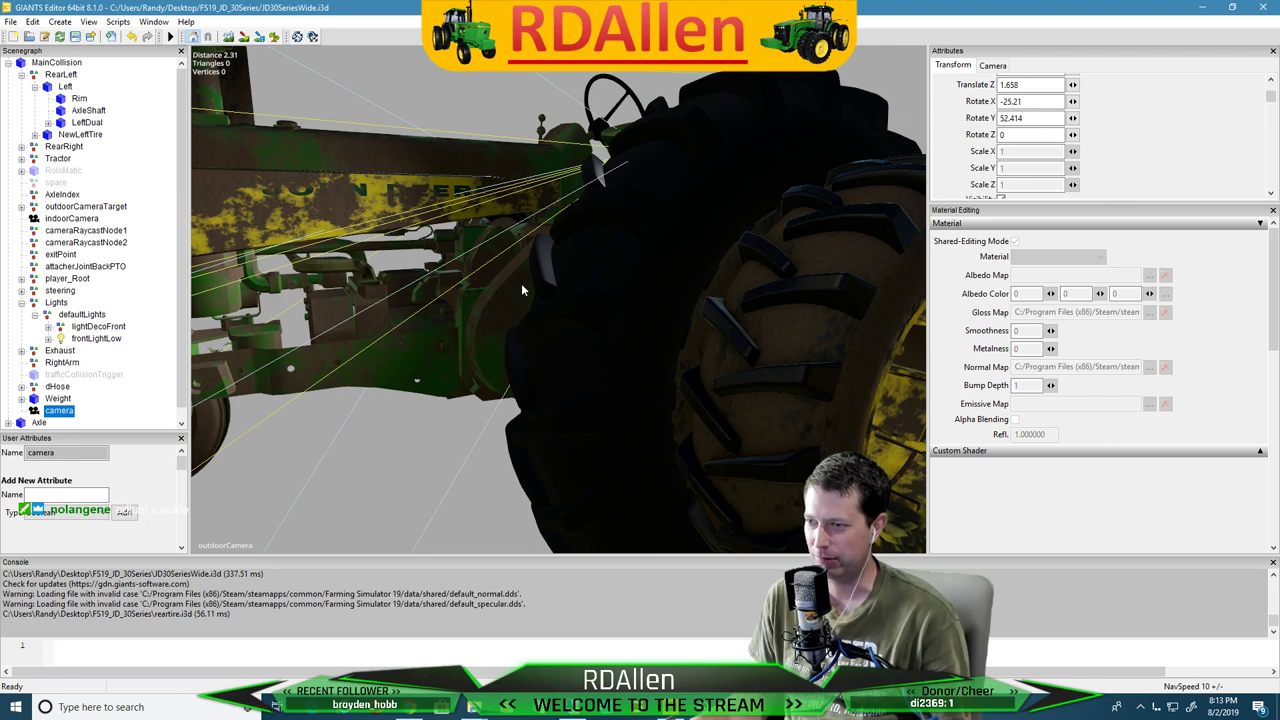
left_click(88, 123)
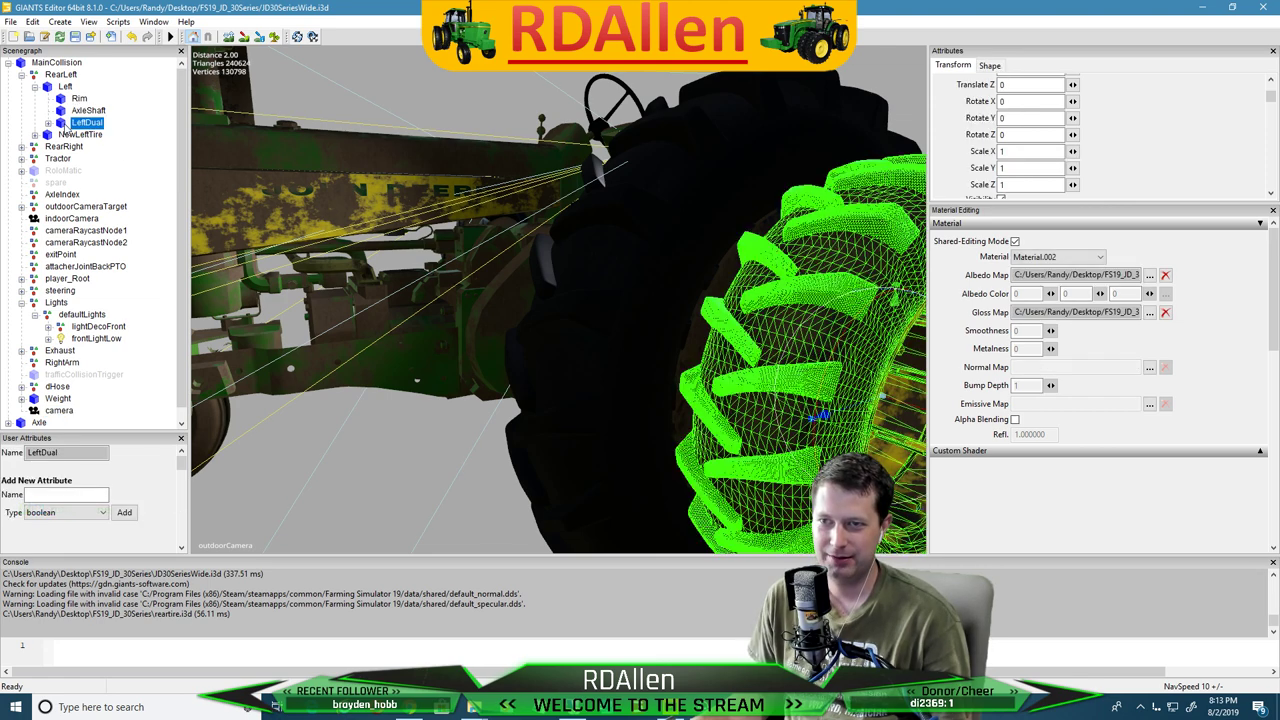
Select the NewLeftTire node and set its Z scale to 0.75
left_click(72, 135)
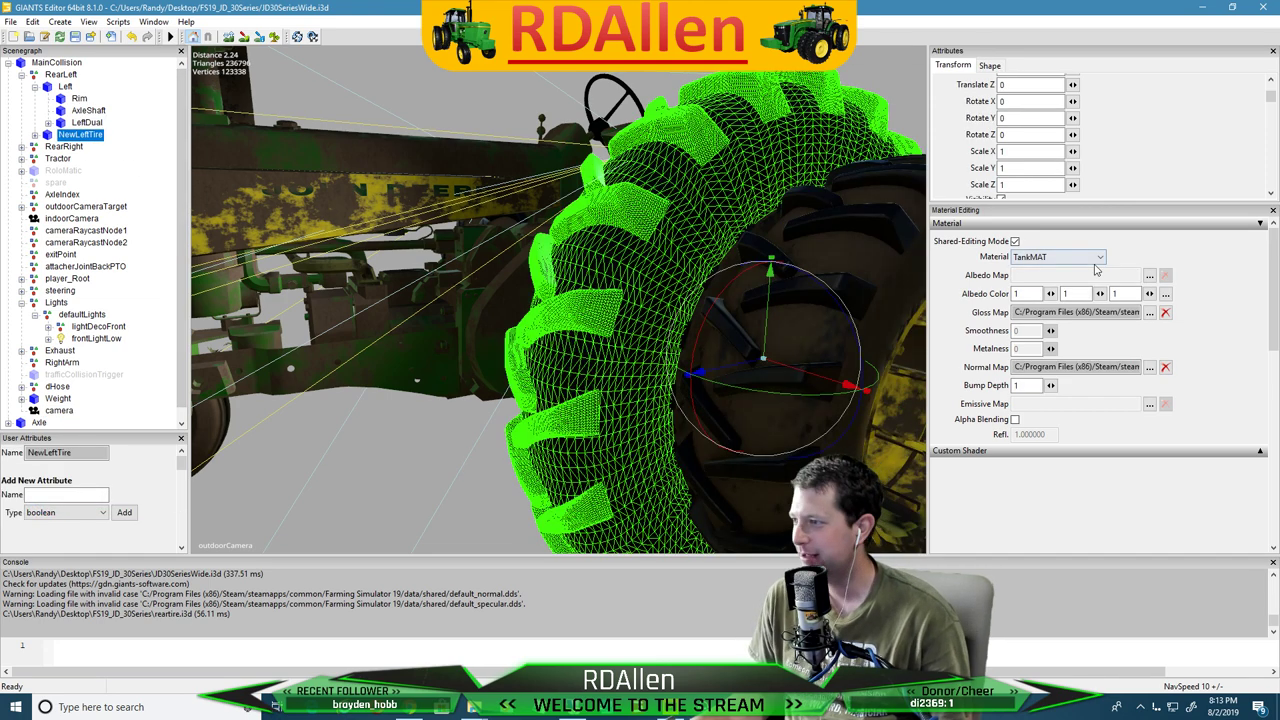
left_click(1006, 186)
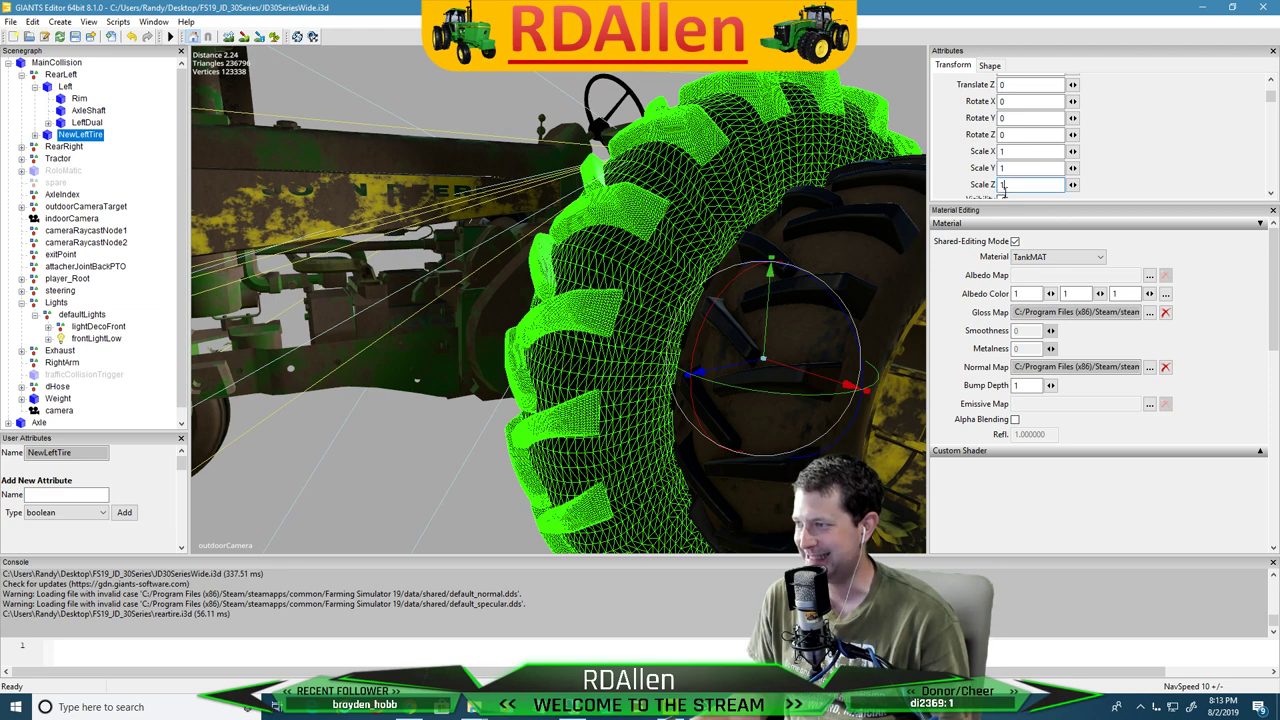
type(".75")
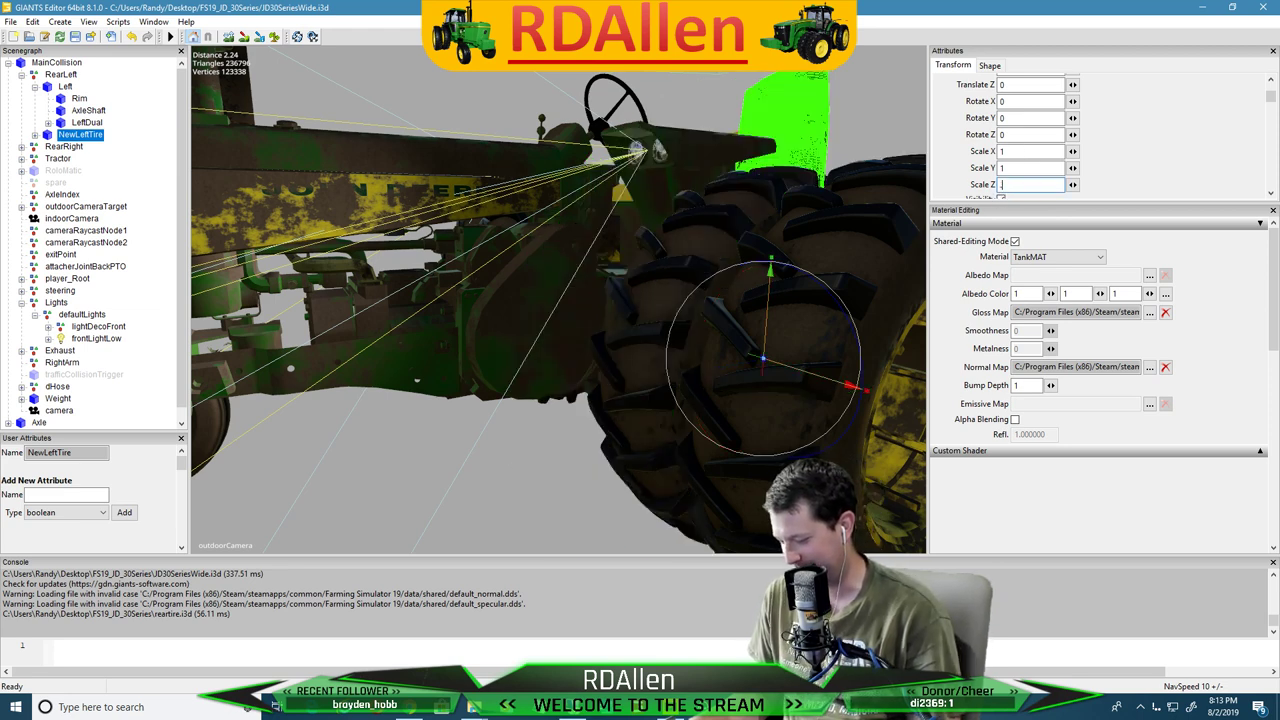
left_click(1029, 169)
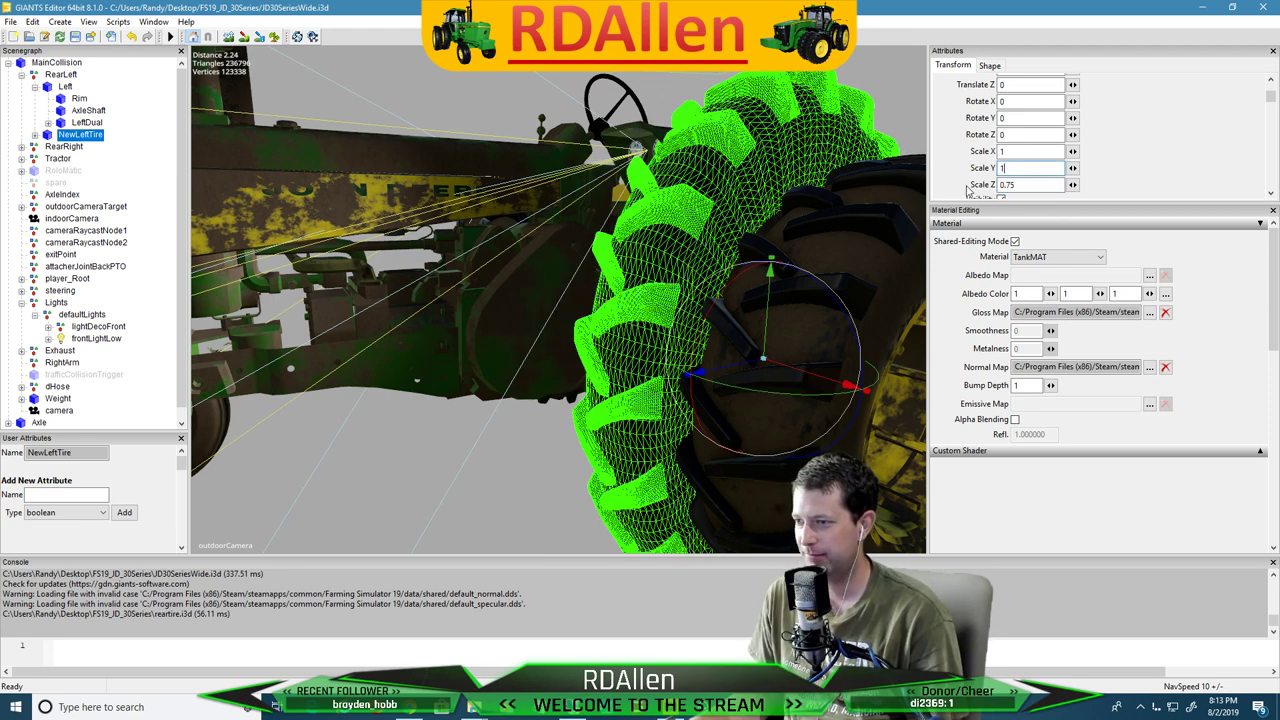
left_click_drag(477, 390, 588, 303, "alt")
middle_click_drag(478, 411, 335, 182)
Try different Z scales on NewLeftTire, including 0.5, 0.75, 0.6 and 0.65, ending with 0.67
left_click_drag(1030, 184, 994, 184)
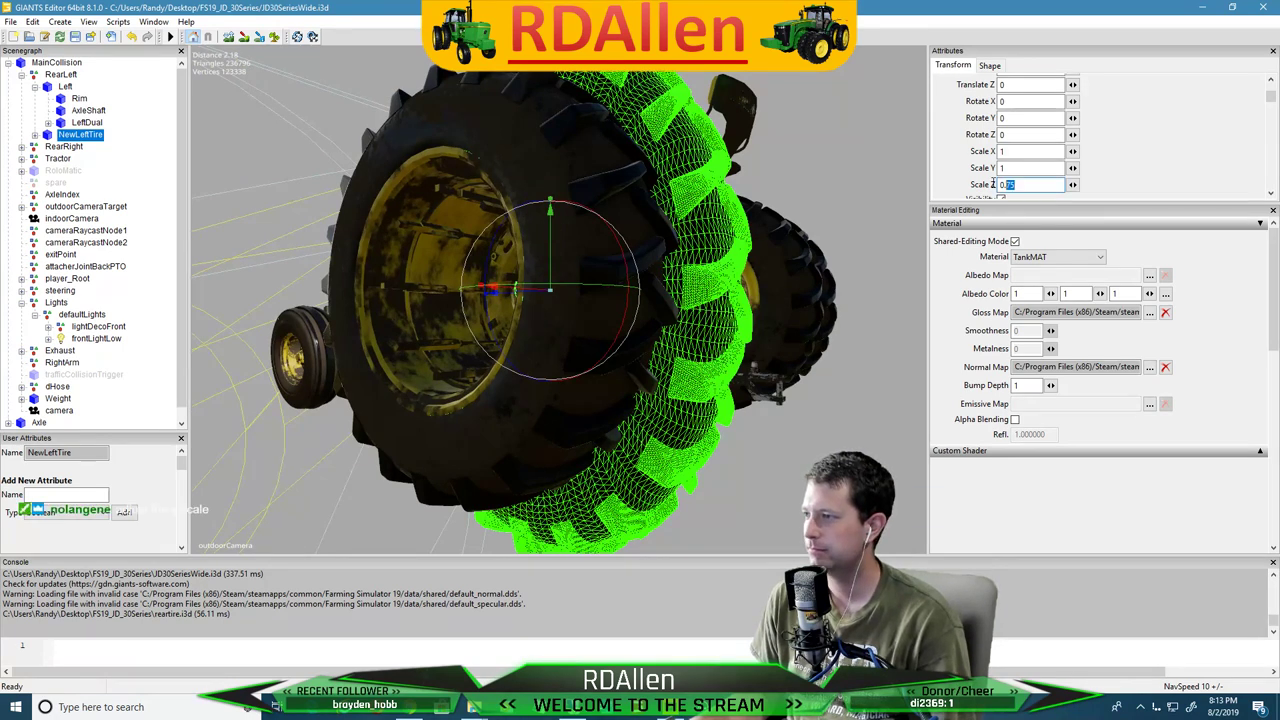
type("1")
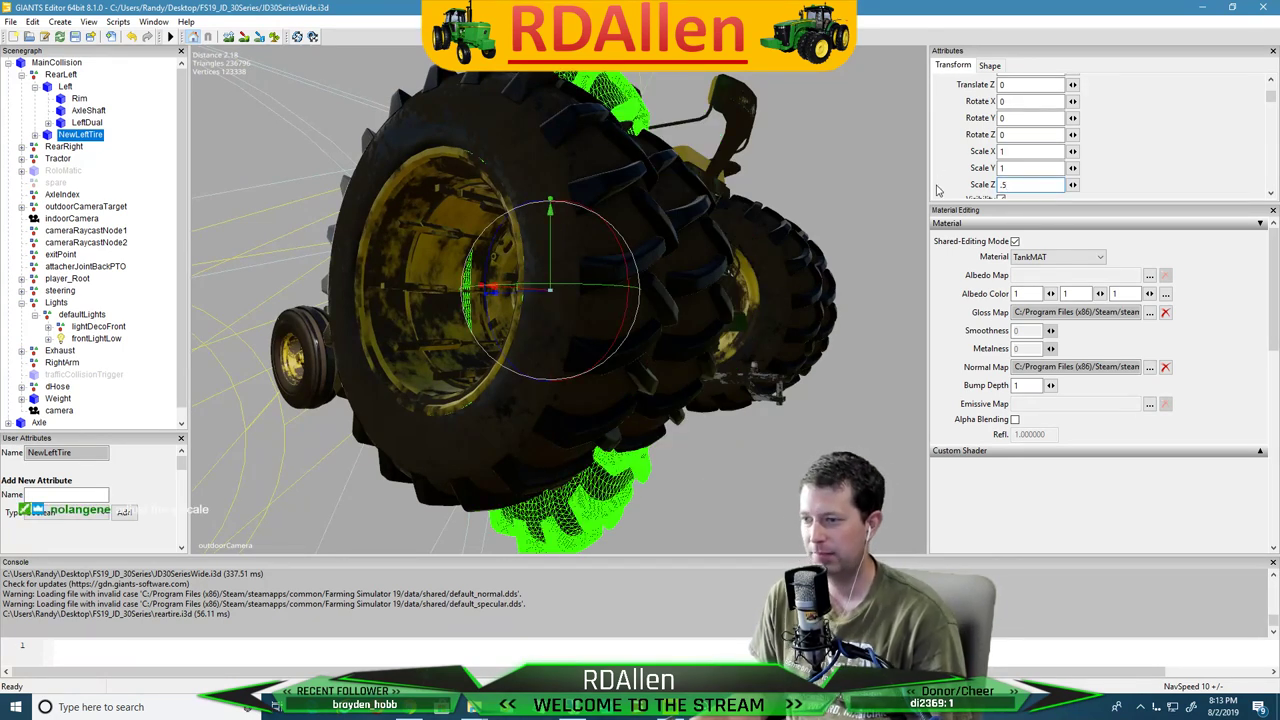
type(".75")
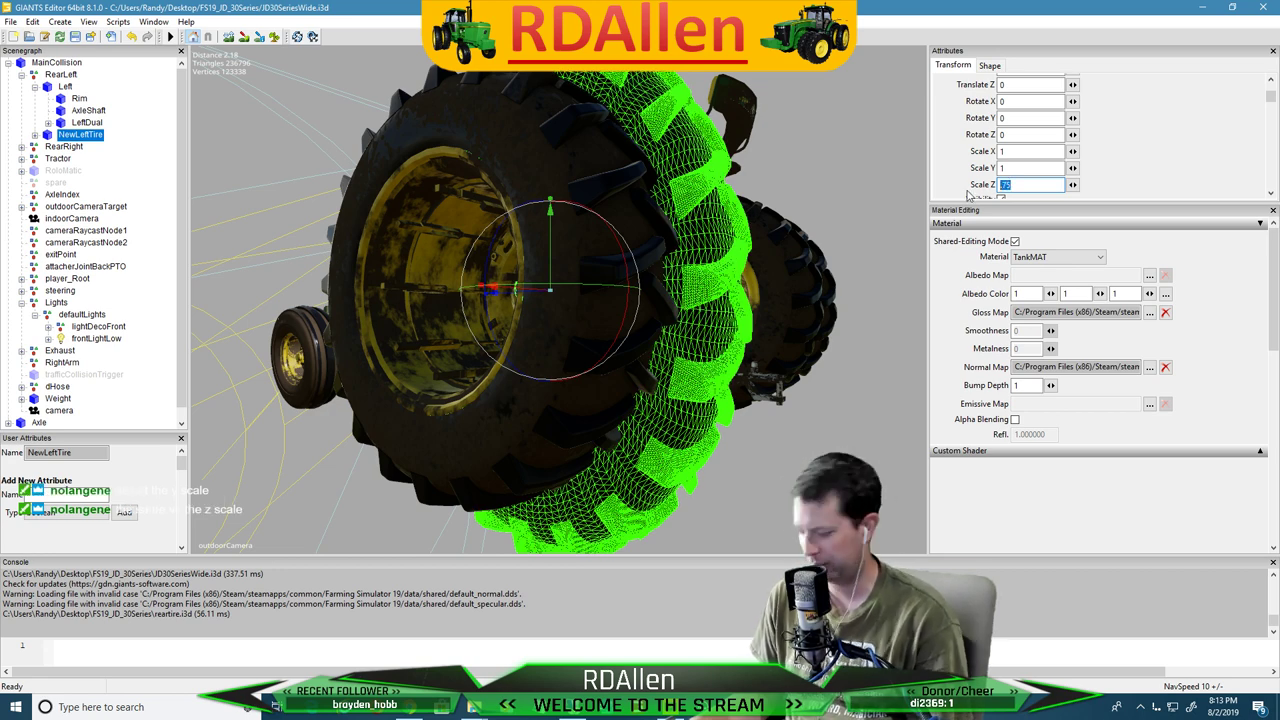
type(".6")
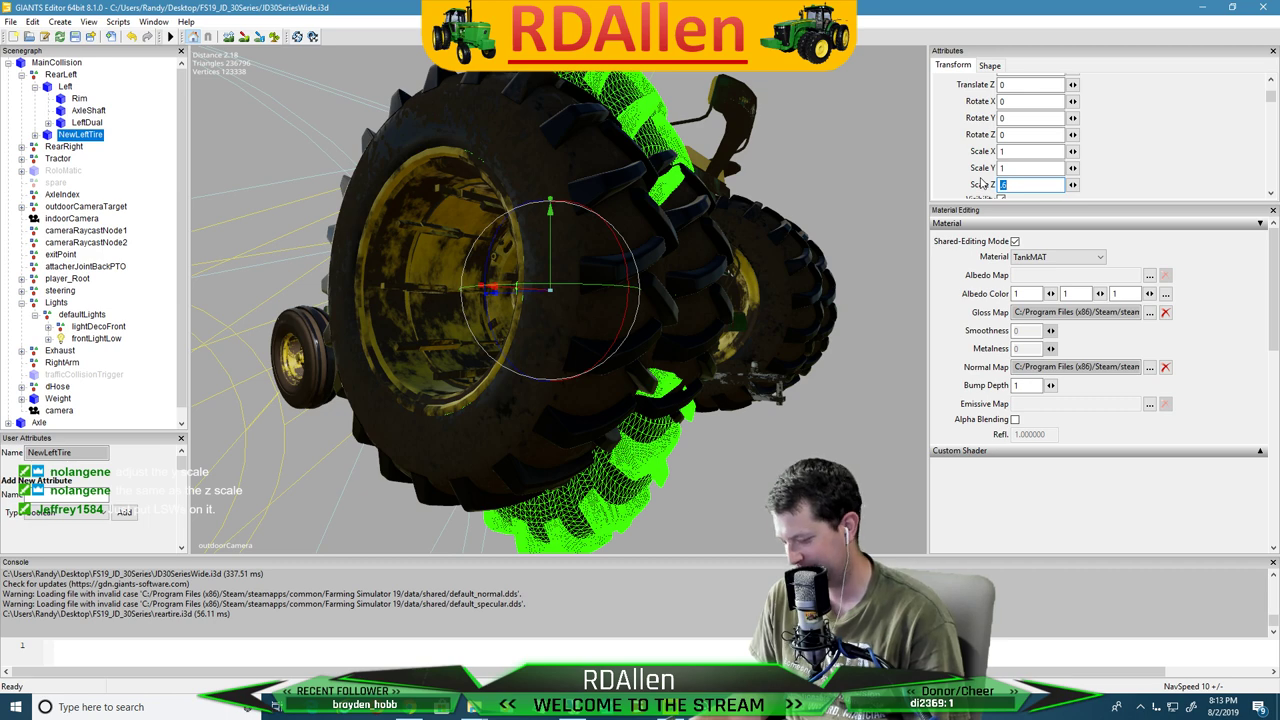
type(".65")
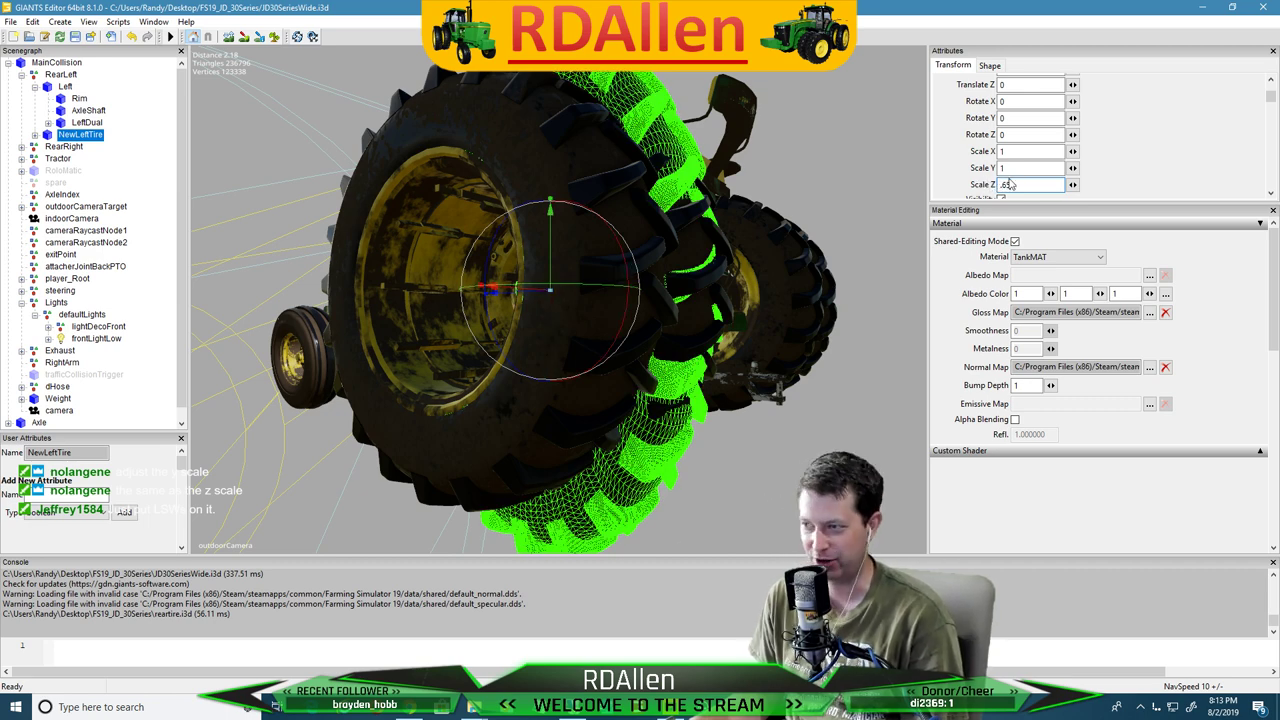
type(".67")
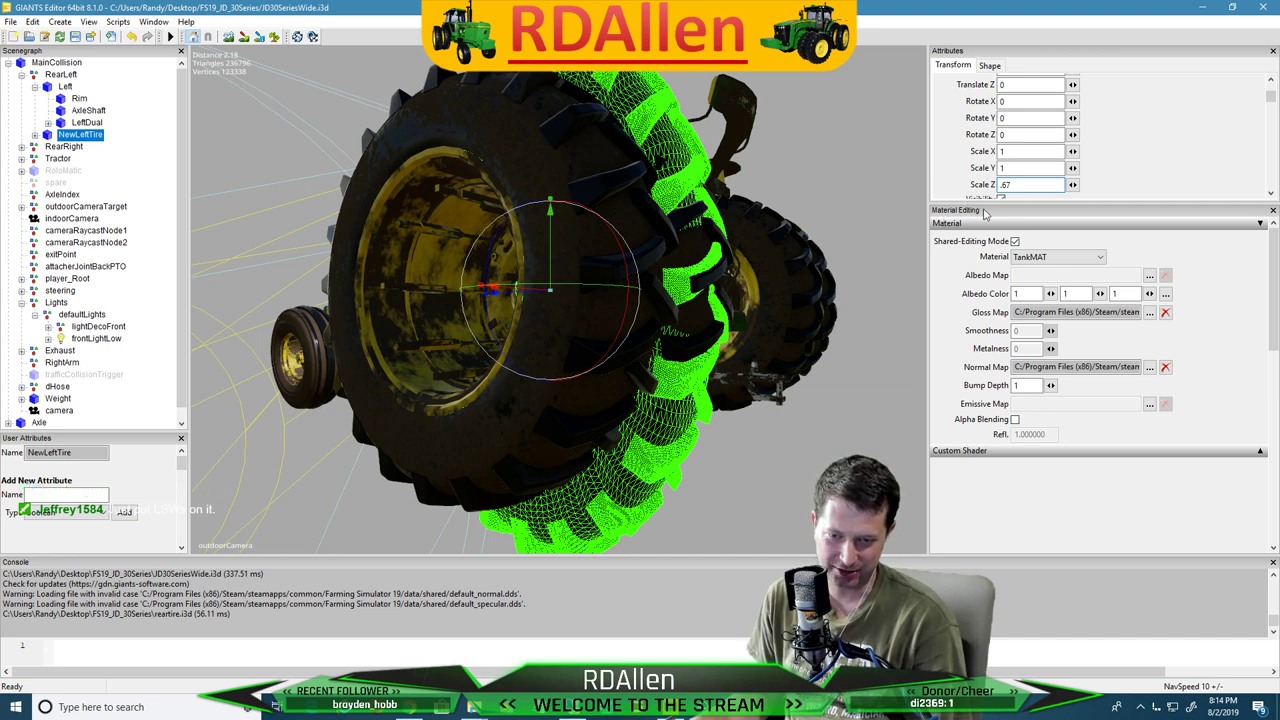
Match NewLeftTire's Y scale to its Z scale at 0.67, and raise both scales to 0.68
left_click(1022, 168)
type(".67")
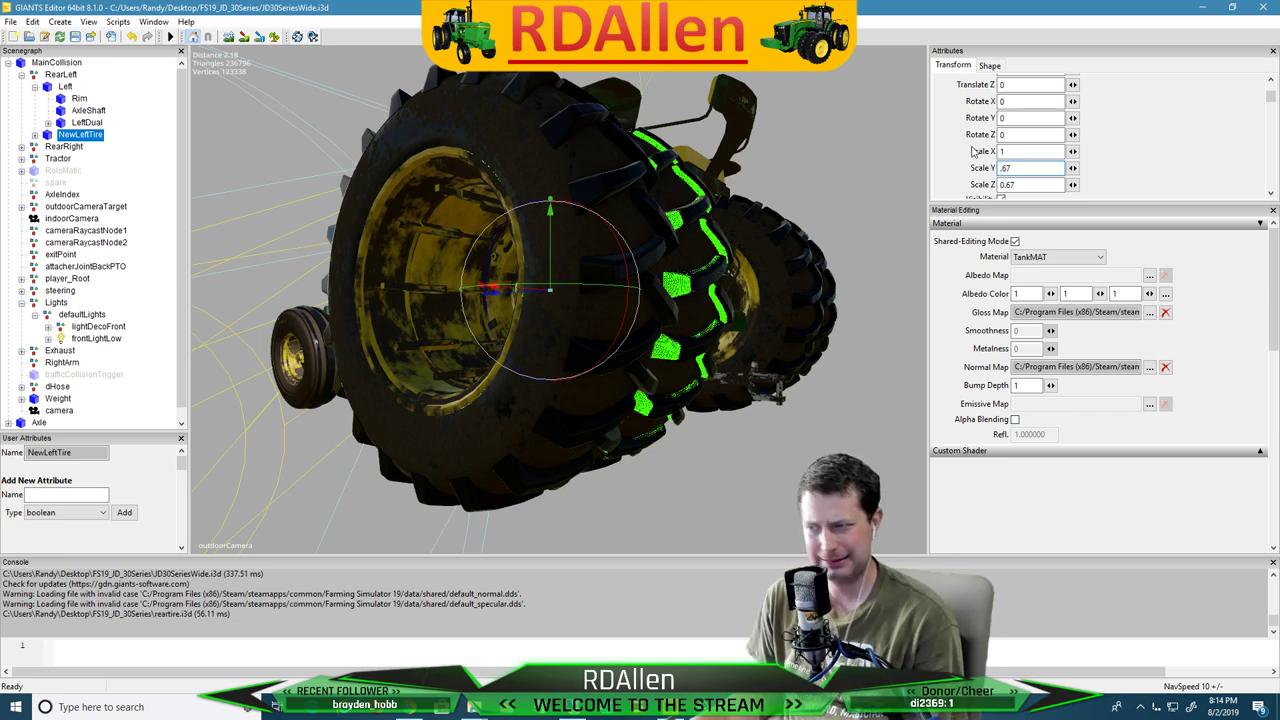
key("BackSpace")
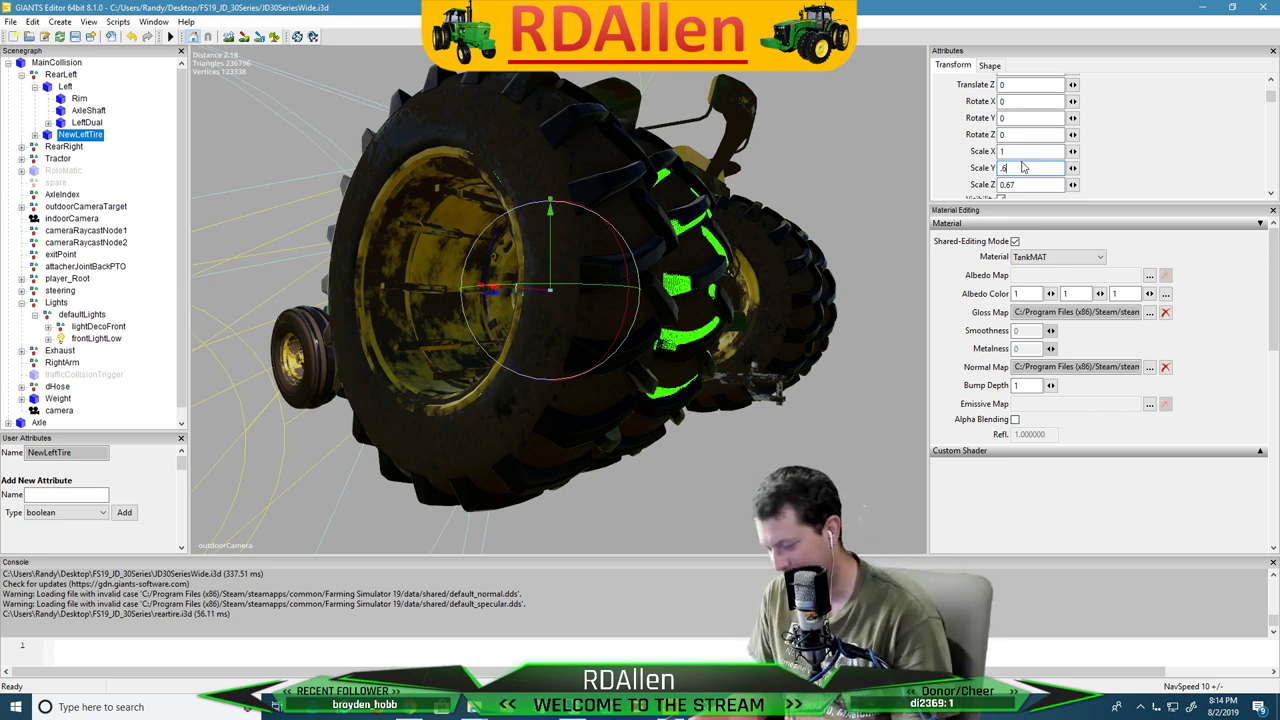
type("8")
left_click(1030, 184)
key("BackSpace")
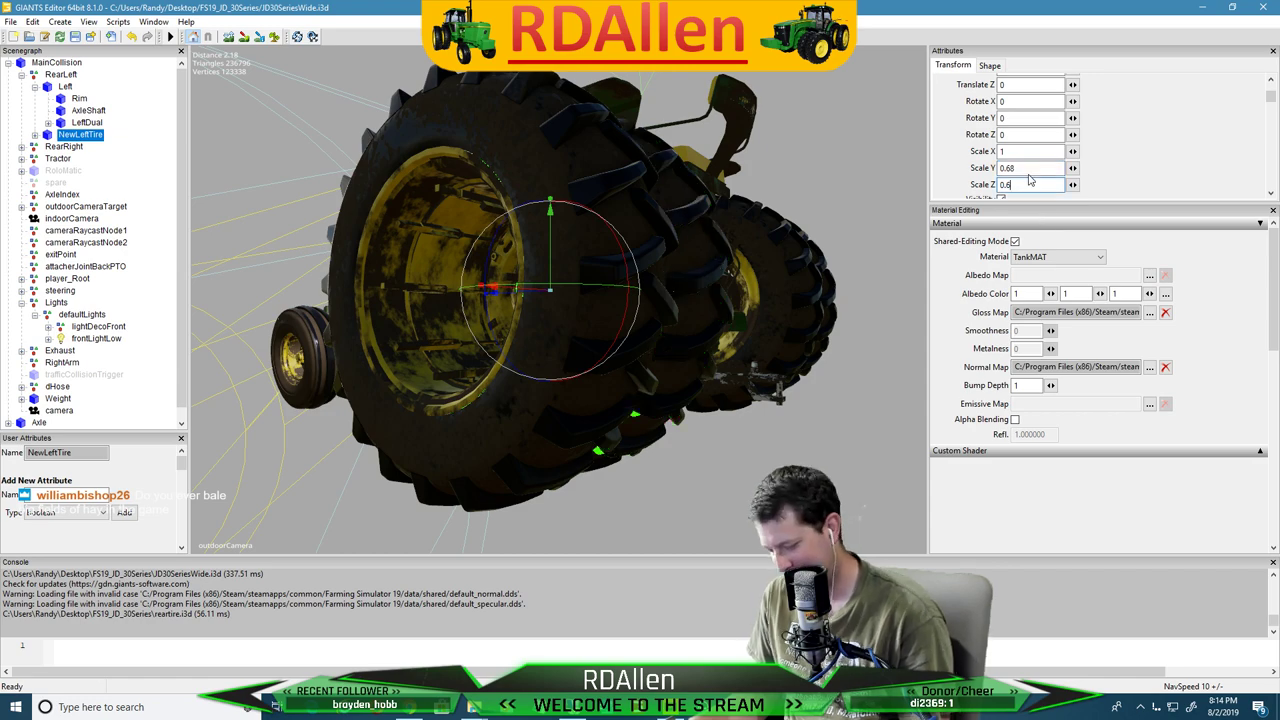
type("8")
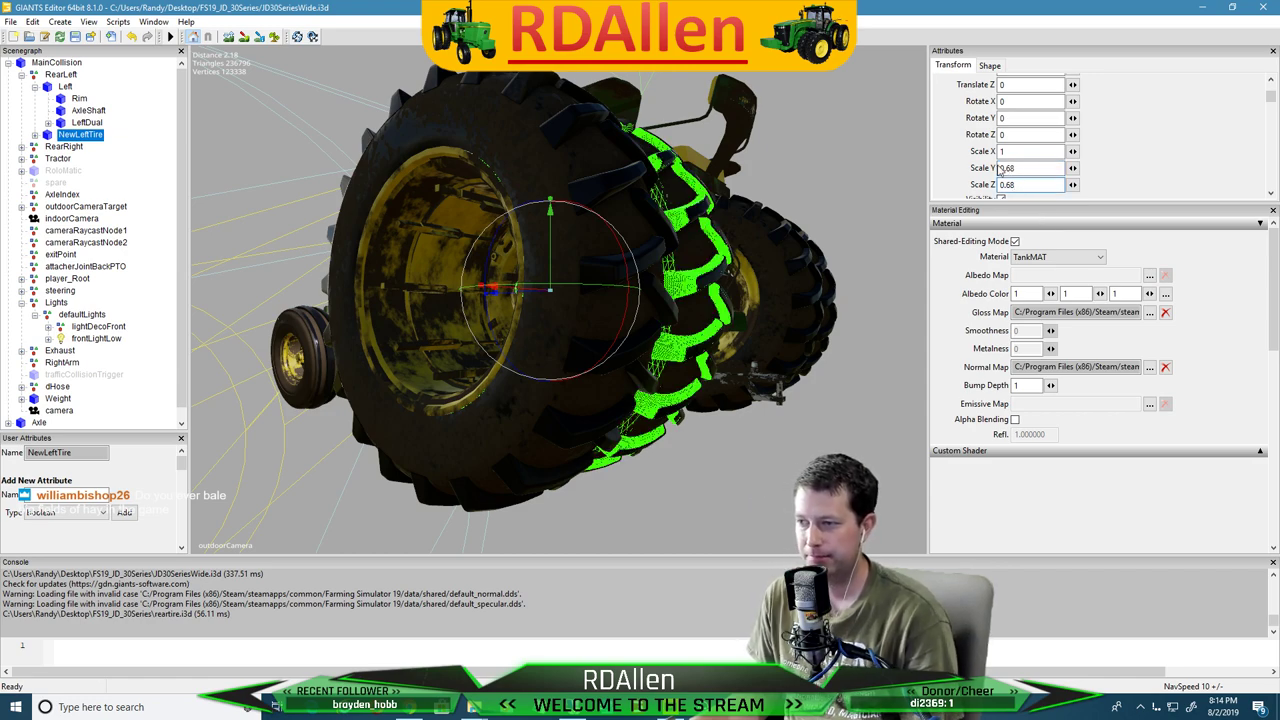
Examine from behind the tractor how the scaled NewLeftTire overlaps the original inner left rear tire
left_click_drag(835, 287, 690, 337, "alt")
scroll(873, 278, "up", 5)
scroll(868, 278, "down", 4)
scroll(887, 291, "up", 3)
scroll(890, 295, "up", 3)
scroll(536, 330, "down", 5)
scroll(446, 312, "up", 2)
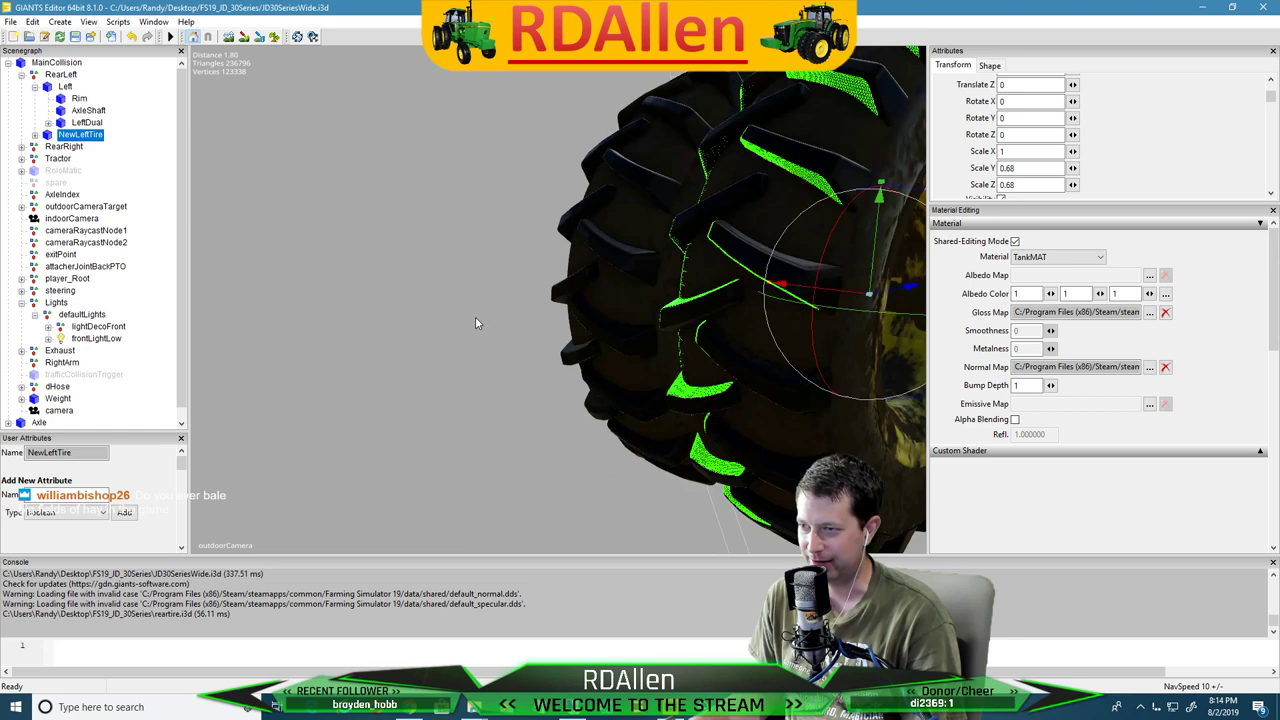
scroll(456, 313, "up", 2)
scroll(688, 331, "down", 2)
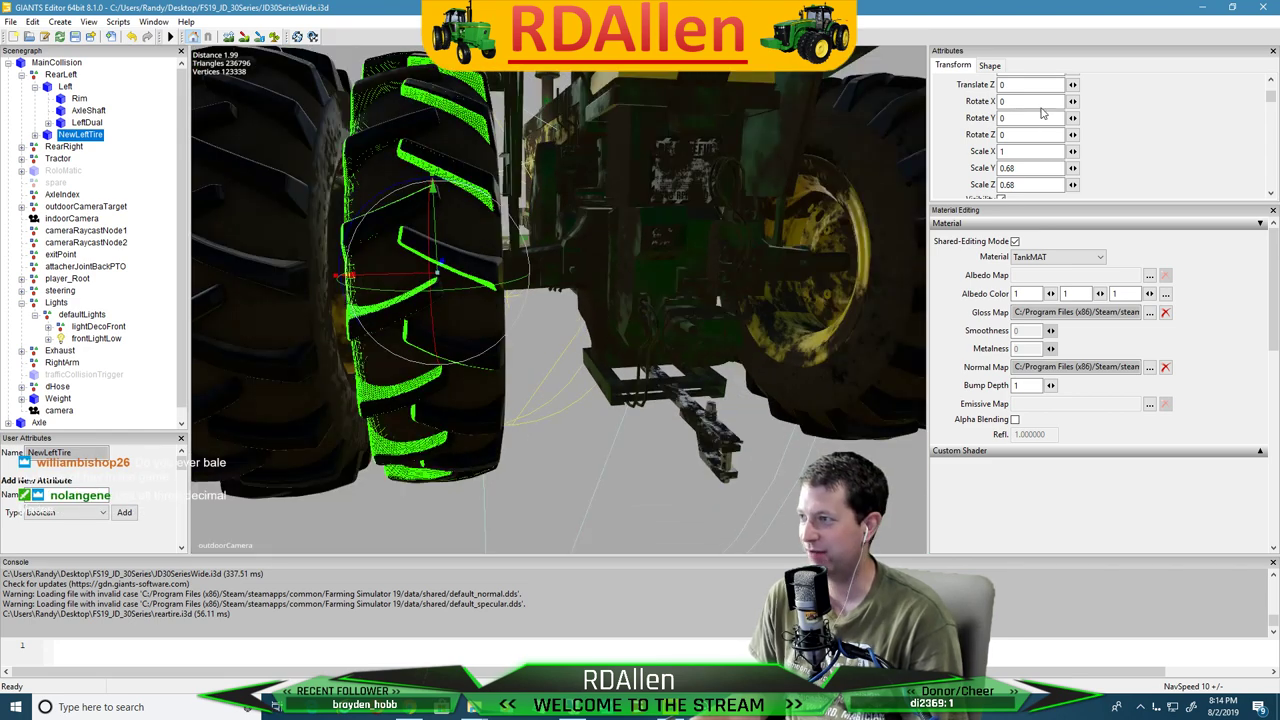
Shift NewLeftTire sideways, trying X translations of 0.024 and 0 before setting it to 0.012
scroll(1040, 113, "up", 3)
left_click(1015, 131)
type(".02")
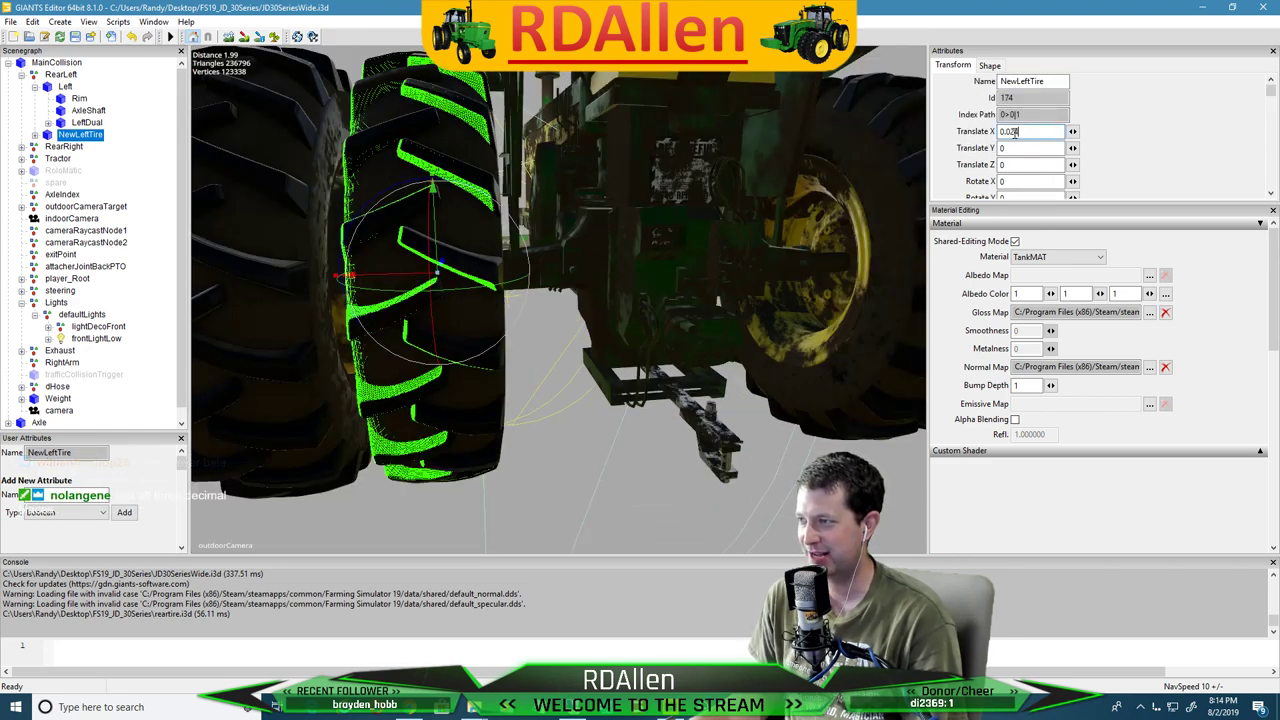
type("4")
key("Return")
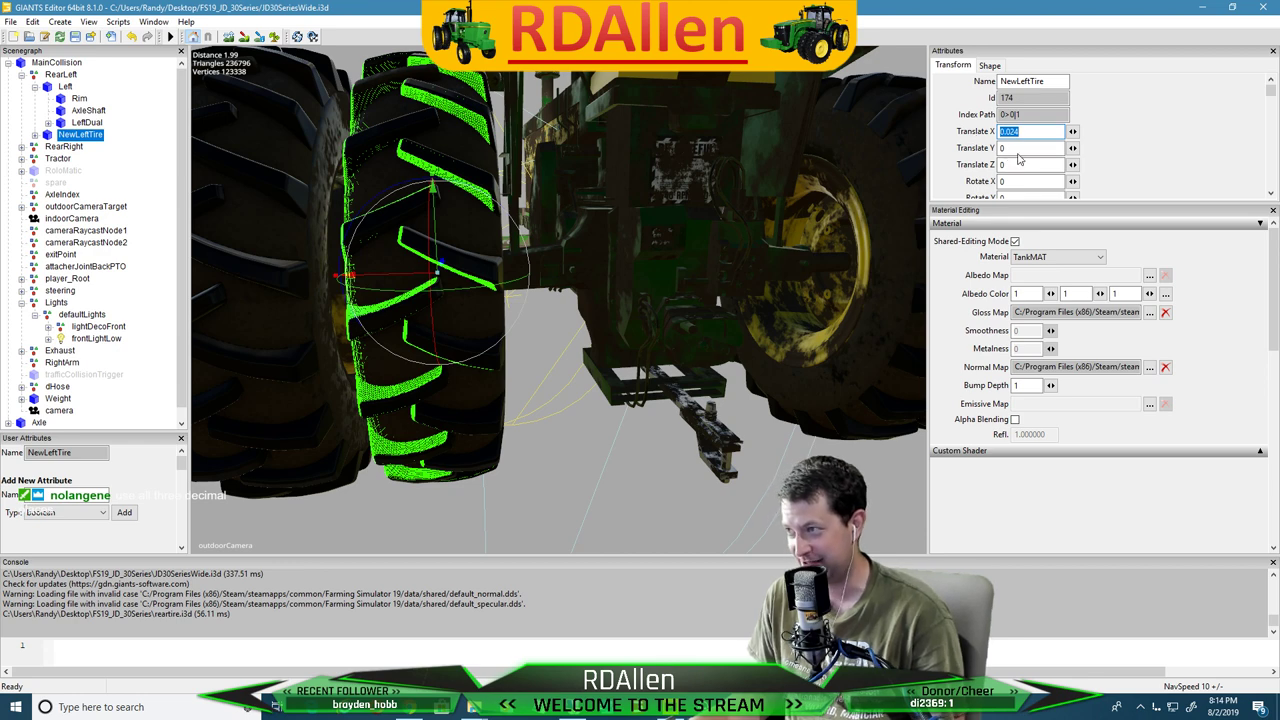
type("0")
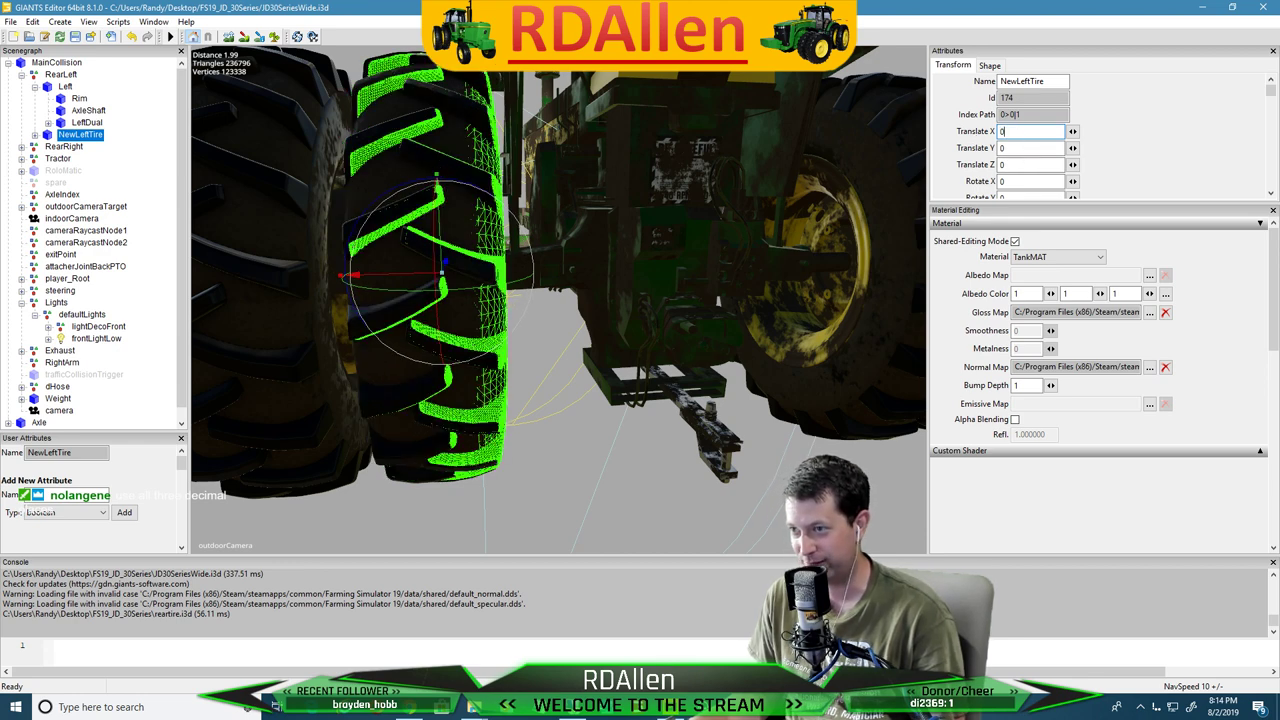
double_click(1013, 131)
type("0.")
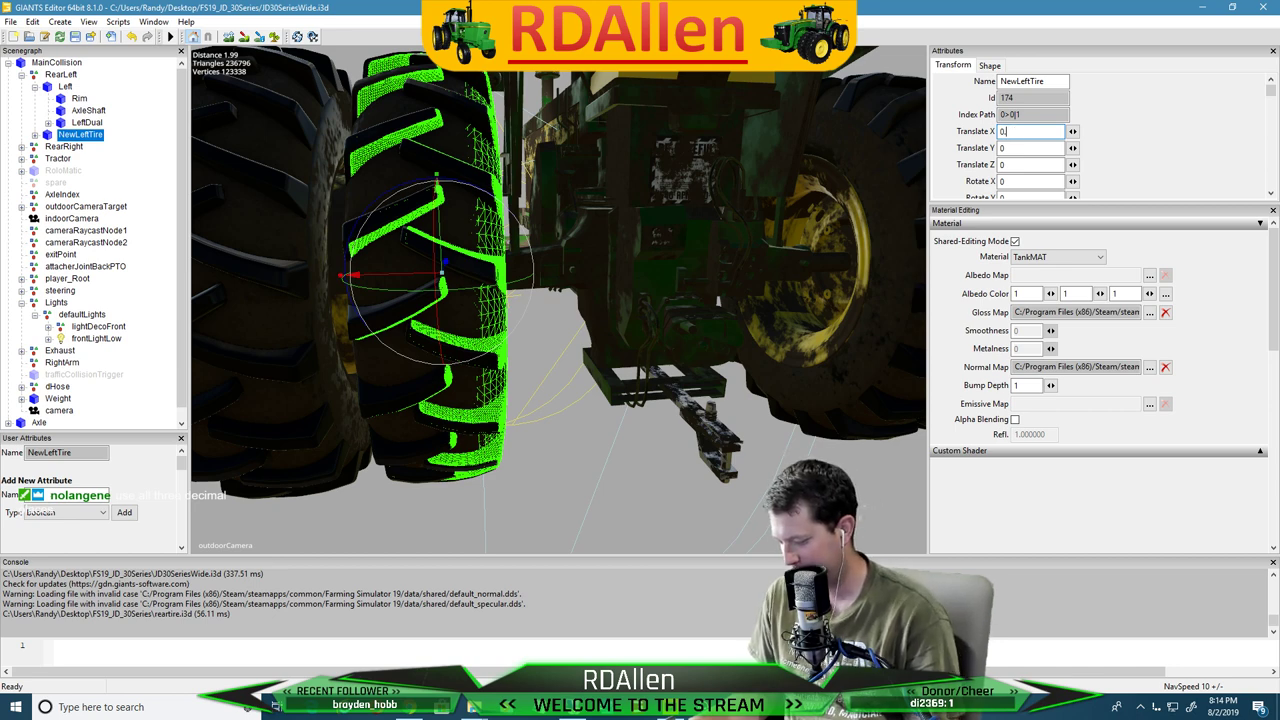
type("012")
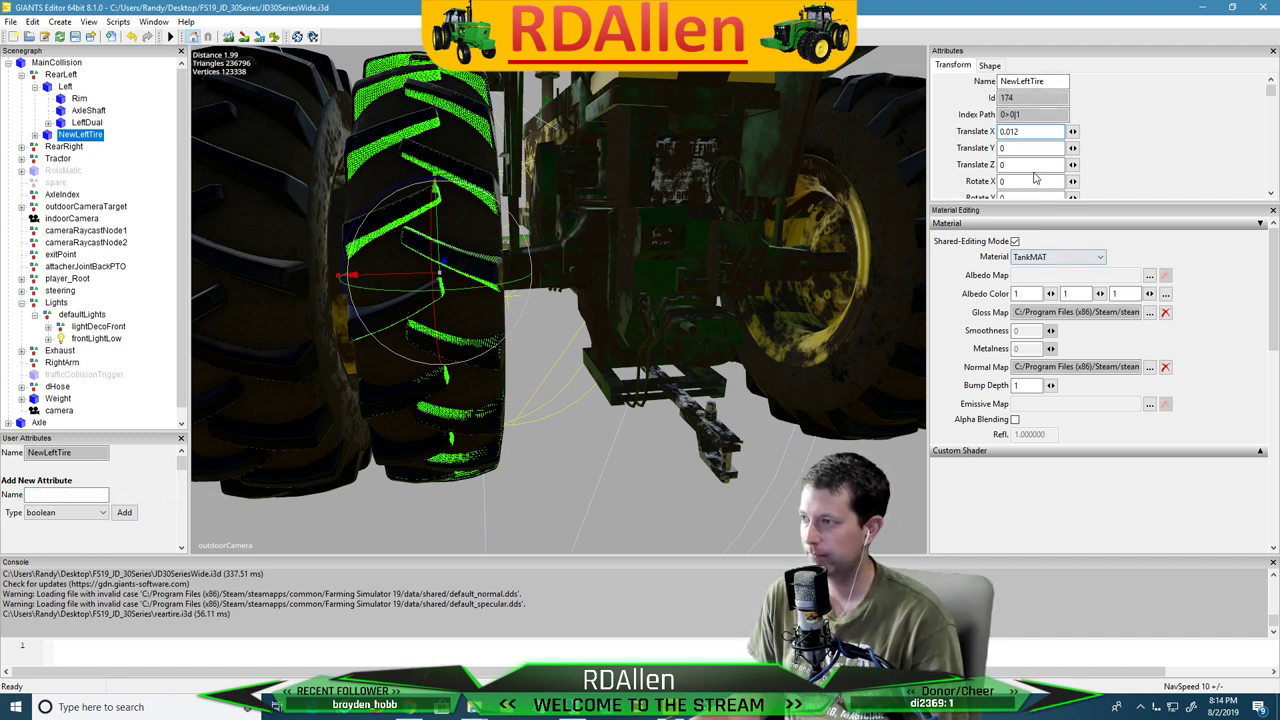
Set the Y and Z scales of NewLeftTire to 0.69
scroll(1034, 168, "down", 3)
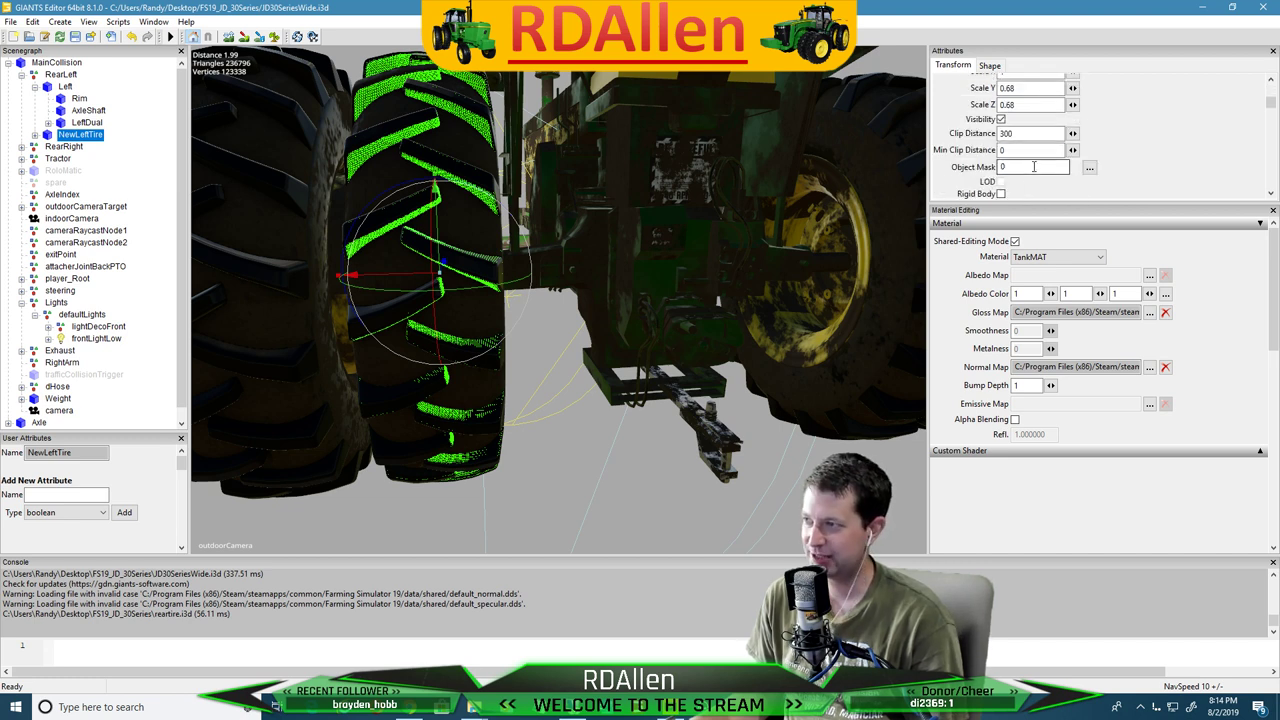
scroll(1032, 152, "up", 1)
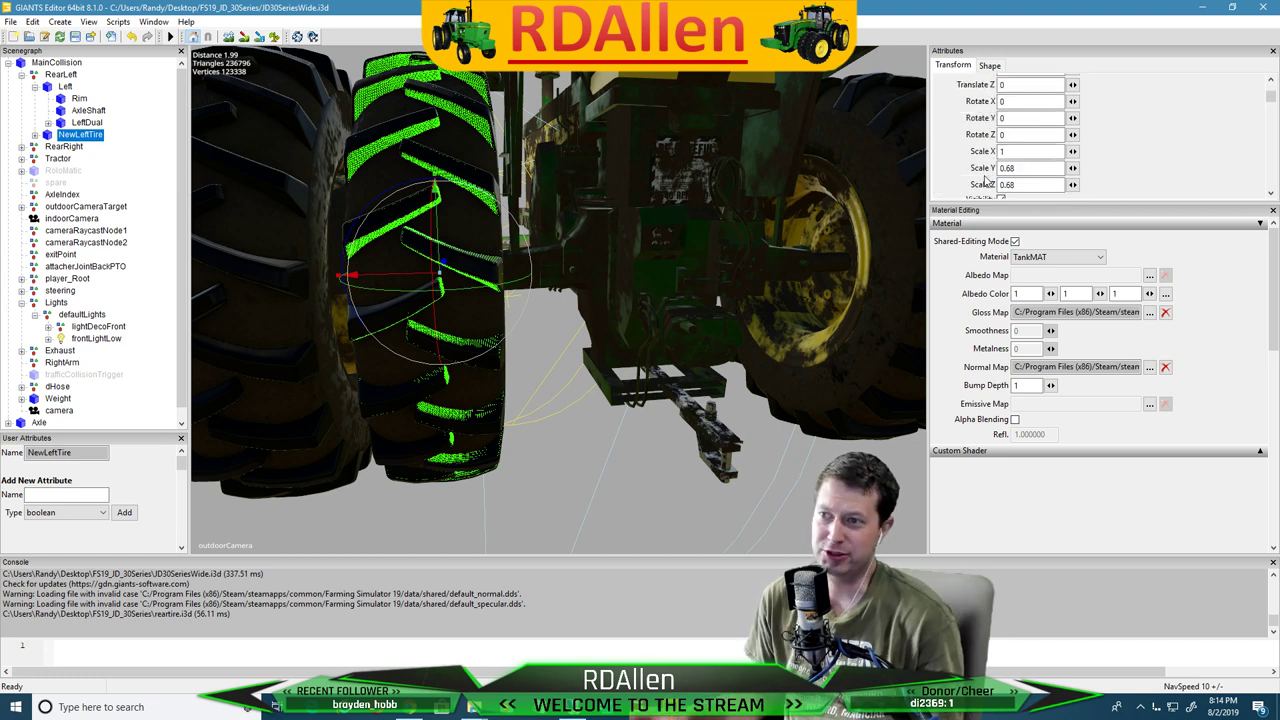
left_click(1032, 168)
type("0.69")
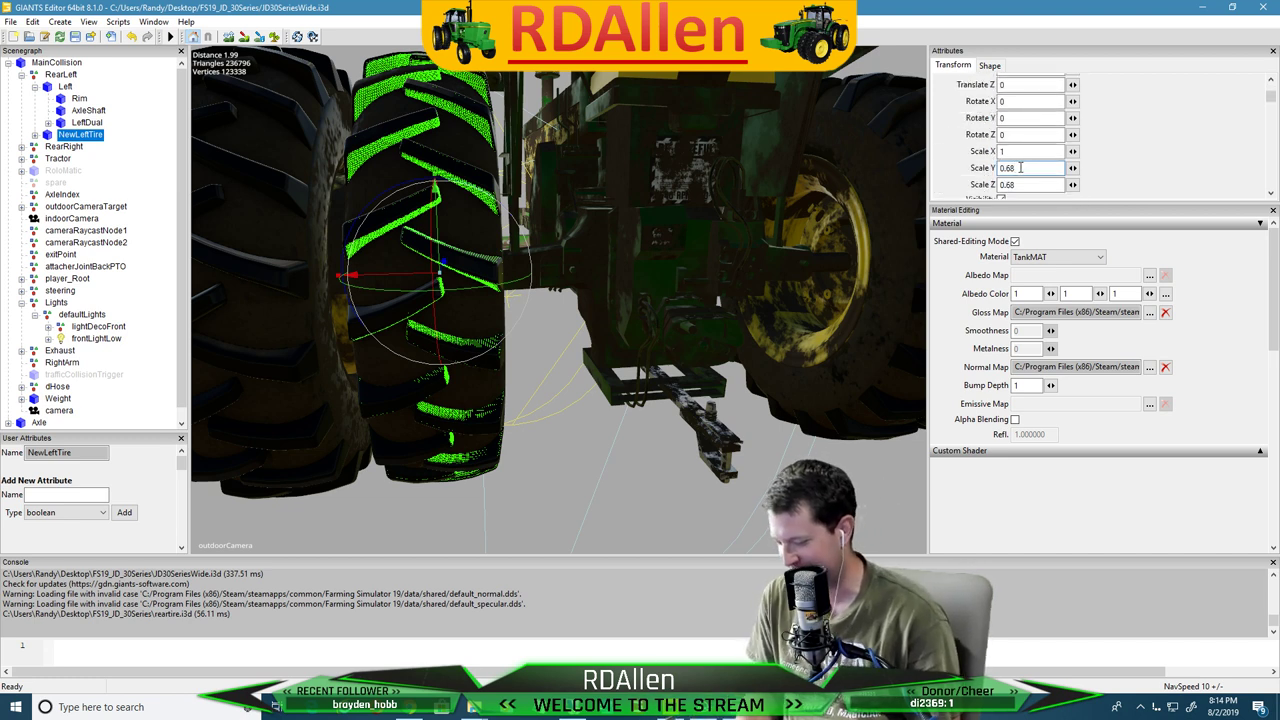
key("Return")
left_click(1017, 185)
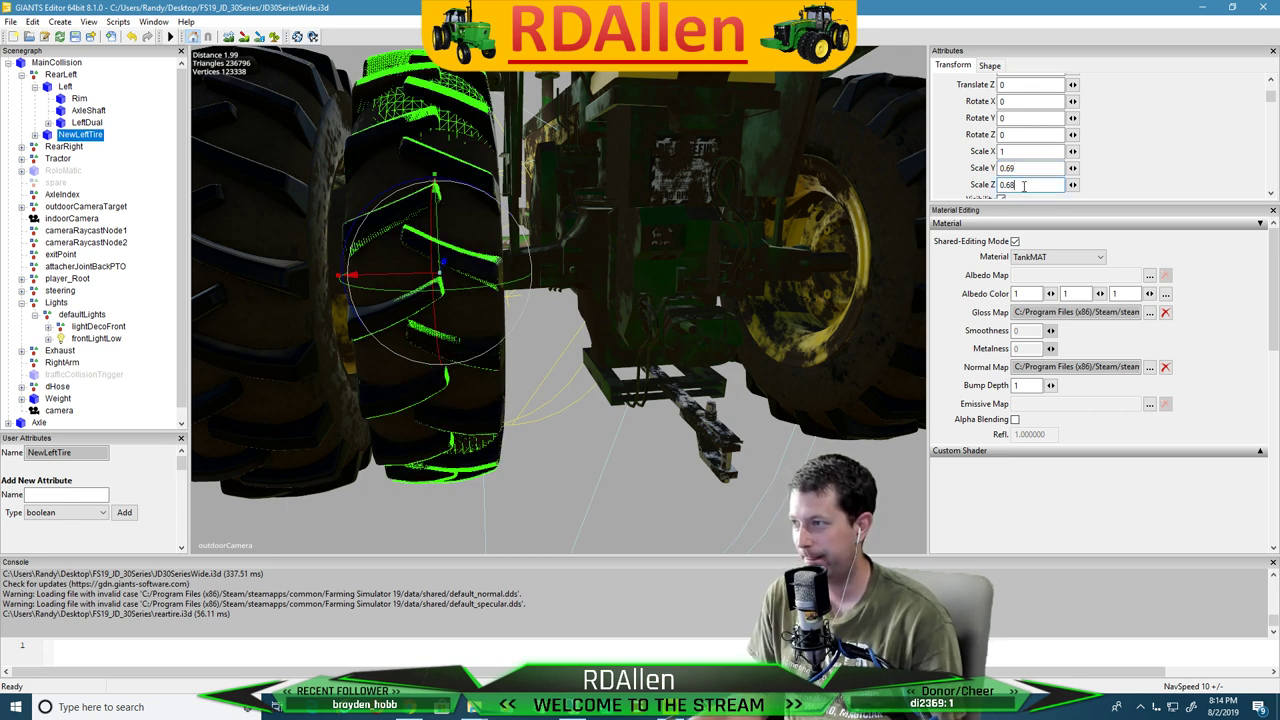
key("BackSpace")
type("9")
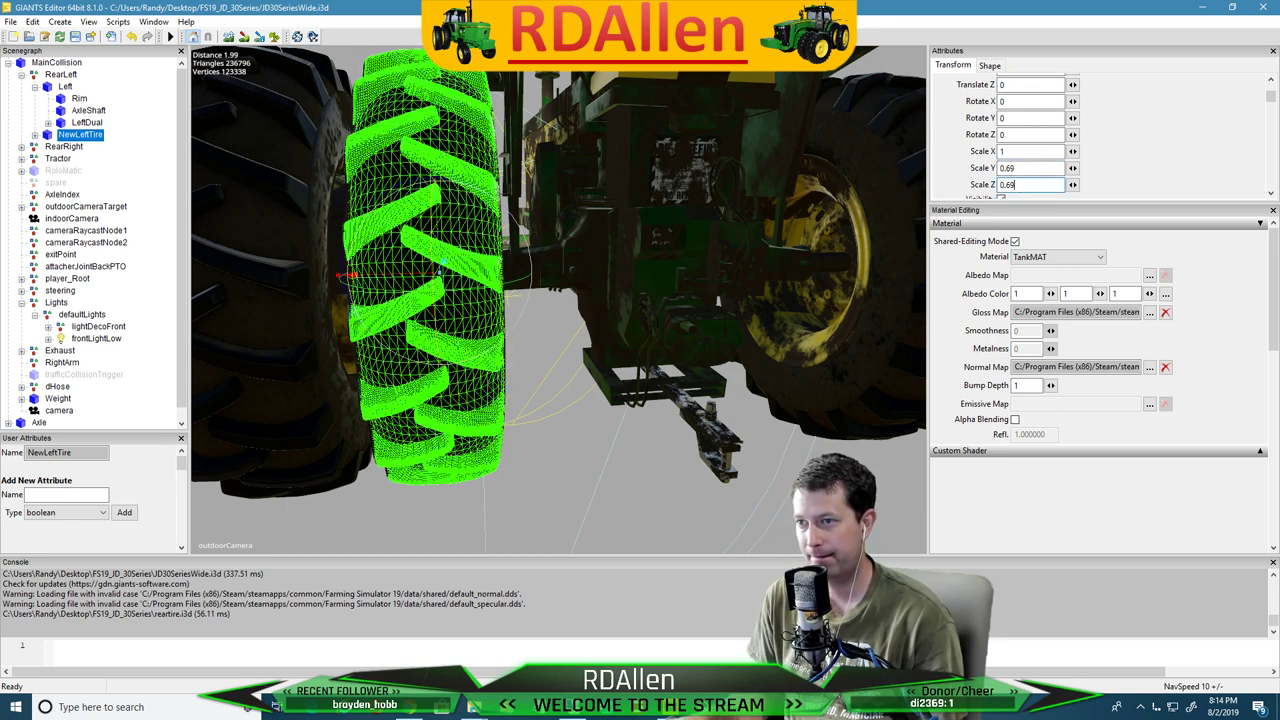
Try a Y scale of 0.658 on NewLeftTire and start adjusting its Z scale
left_click(1027, 168)
key("BackSpace")
type("58")
key("Return")
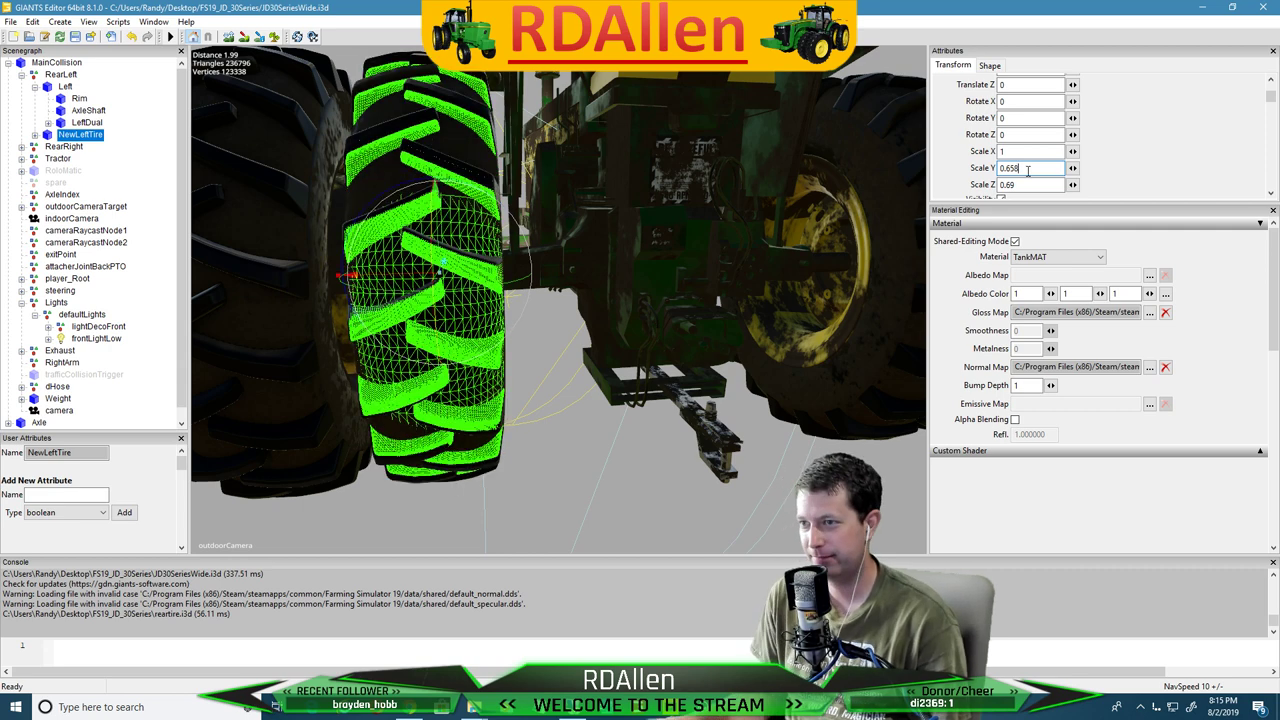
double_click(1029, 184)
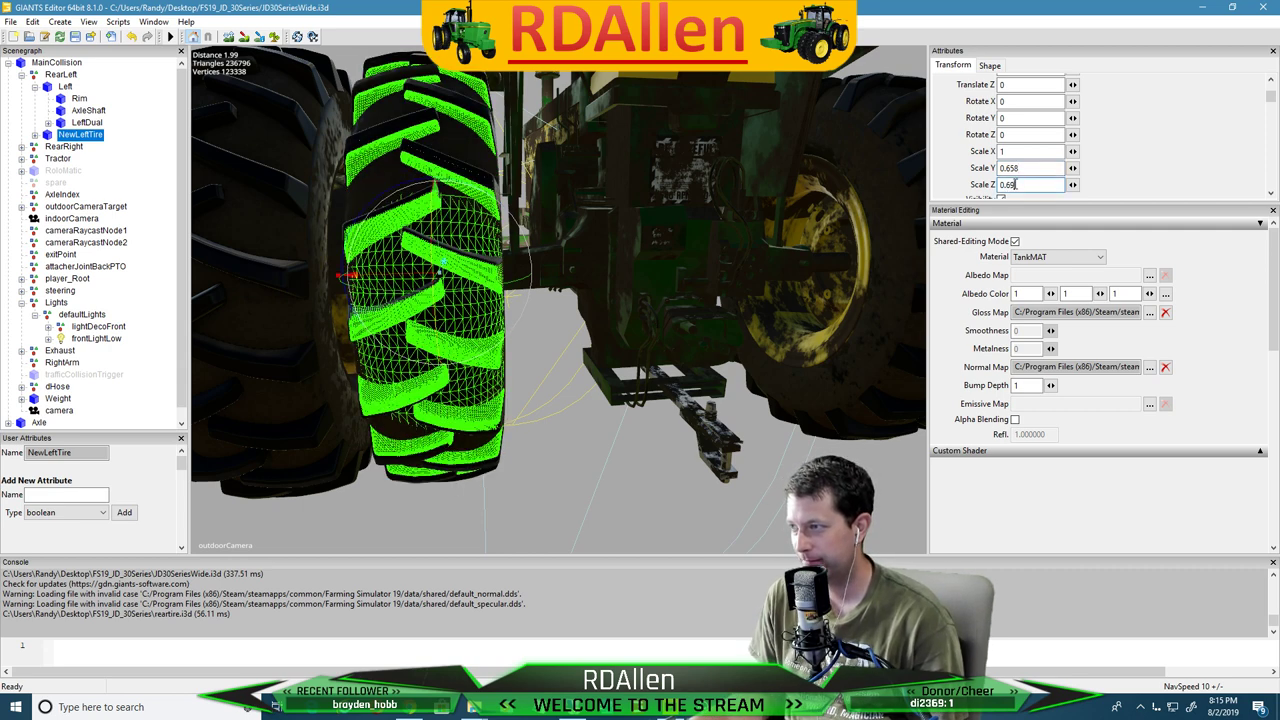
type("6")
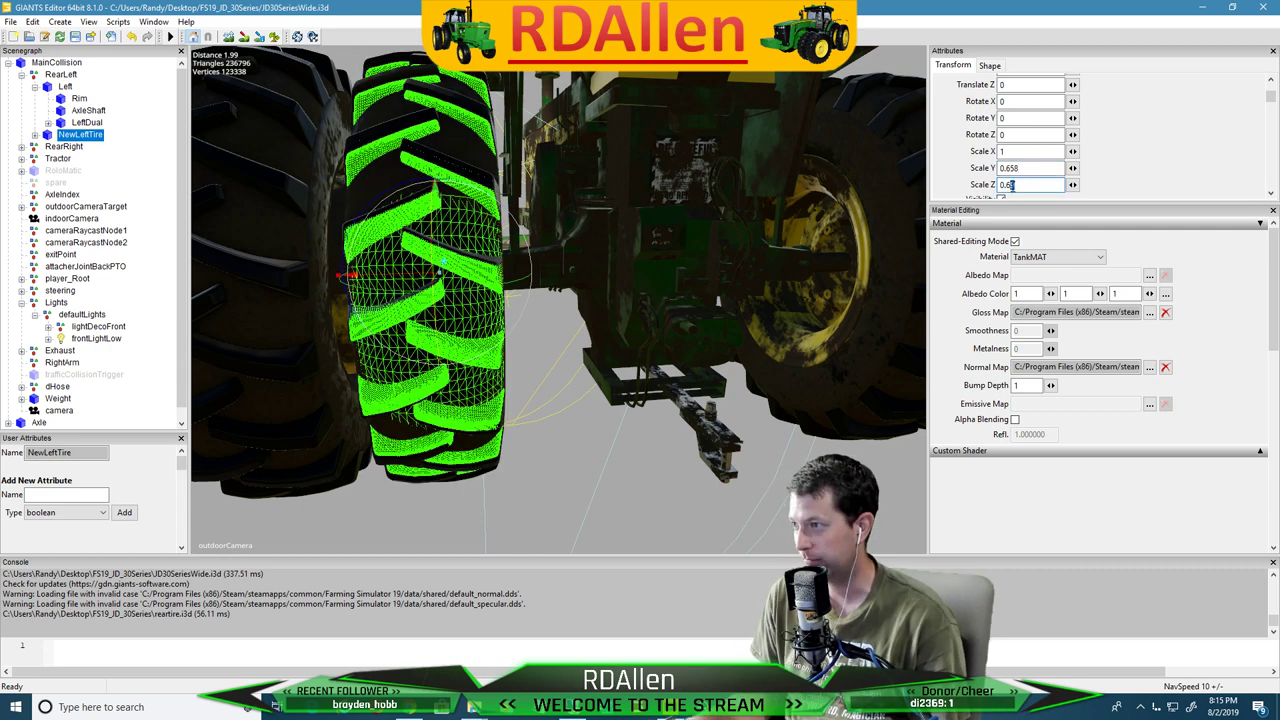
type("5")
Set the Y and Z scales of NewLeftTire to 0.685
left_click(1030, 168)
key("BackSpace")
key("BackSpace")
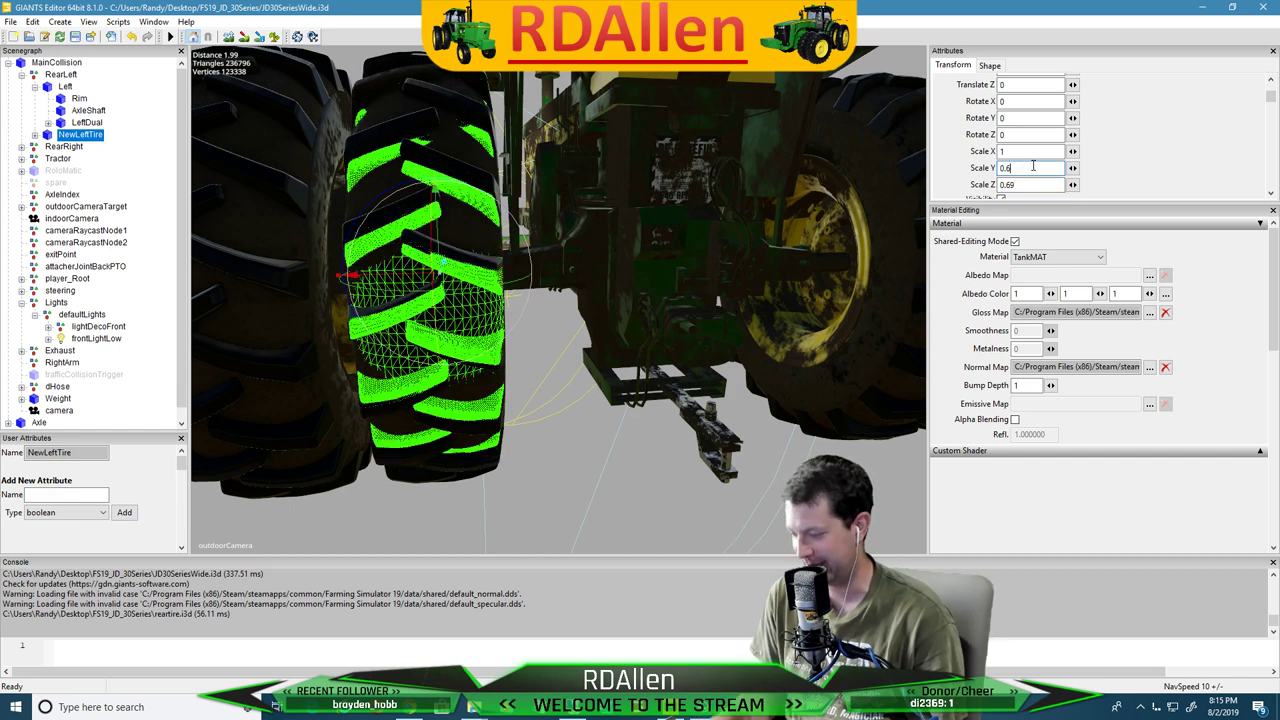
type("85")
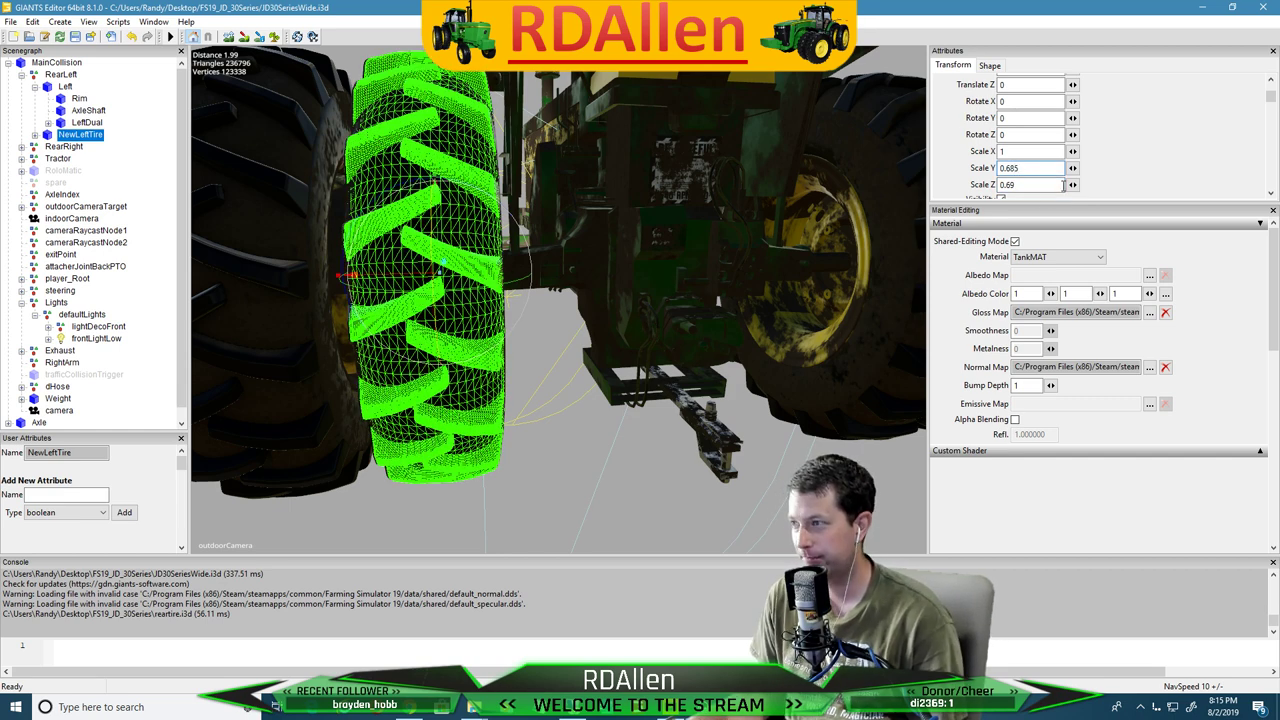
left_click(1063, 185)
key("BackSpace")
type("85")
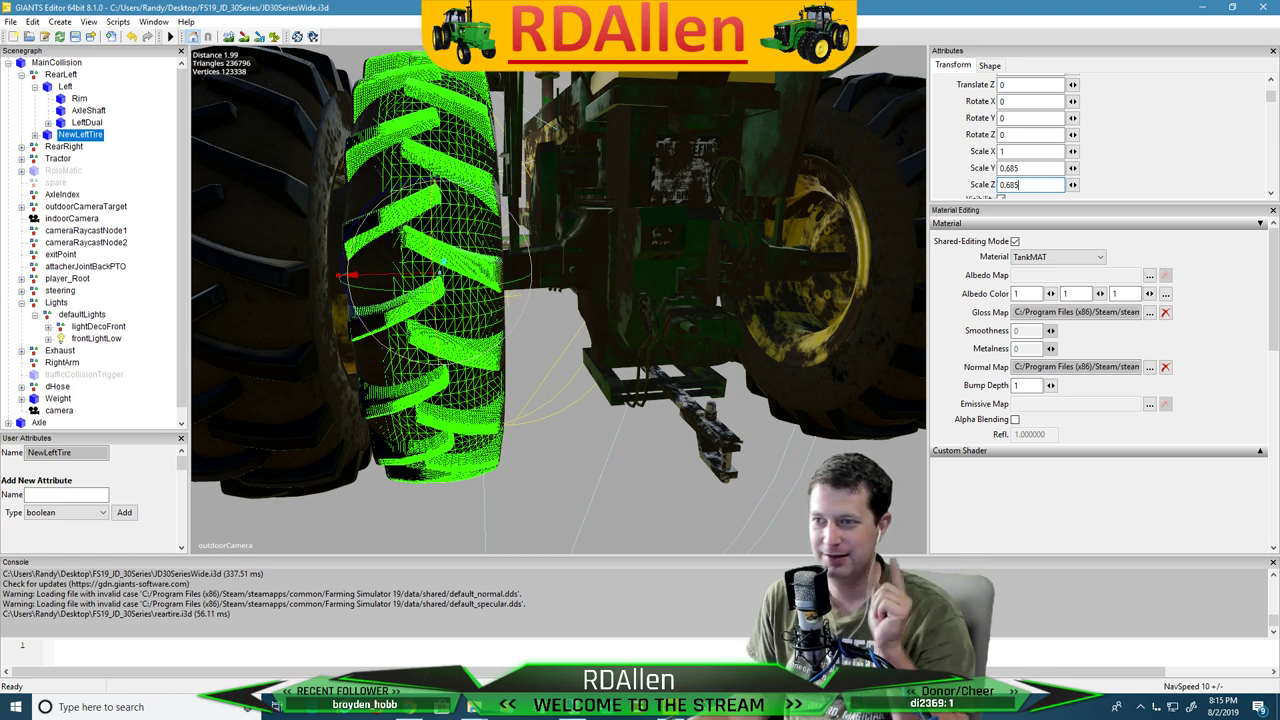
Open NewLeftTire's X translation for editing and compare the resized tire with the outer dual from behind
scroll(1030, 140, "up", 3)
left_click(1030, 131)
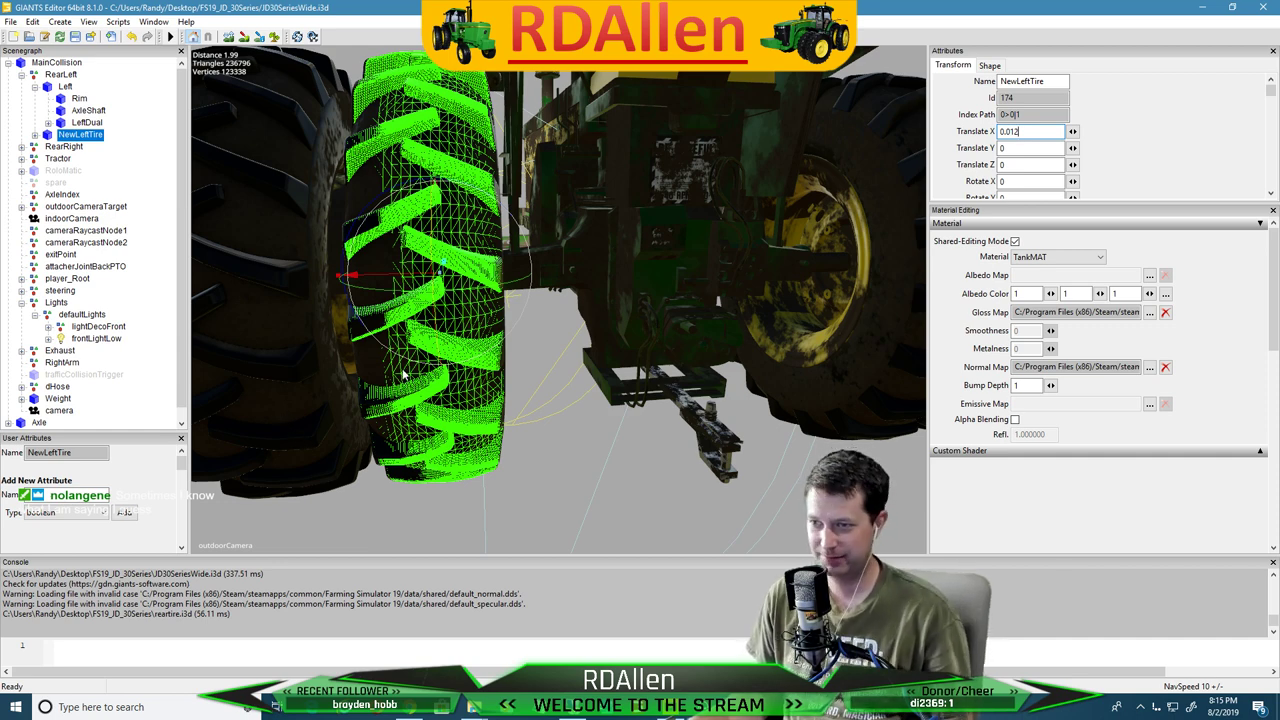
scroll(388, 372, "down", 5)
scroll(386, 370, "up", 3)
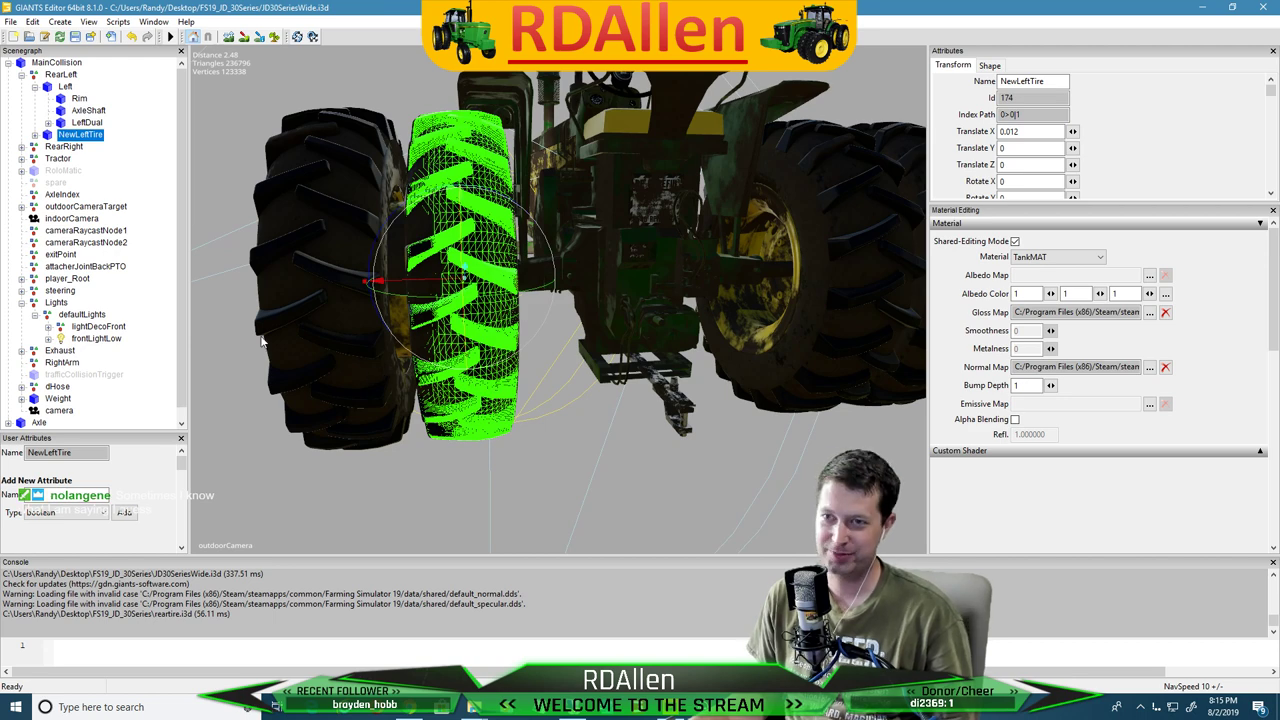
Move the Rim from the Left node into NewLeftTire by cutting and pasting it in the scenegraph
left_click(58, 87)
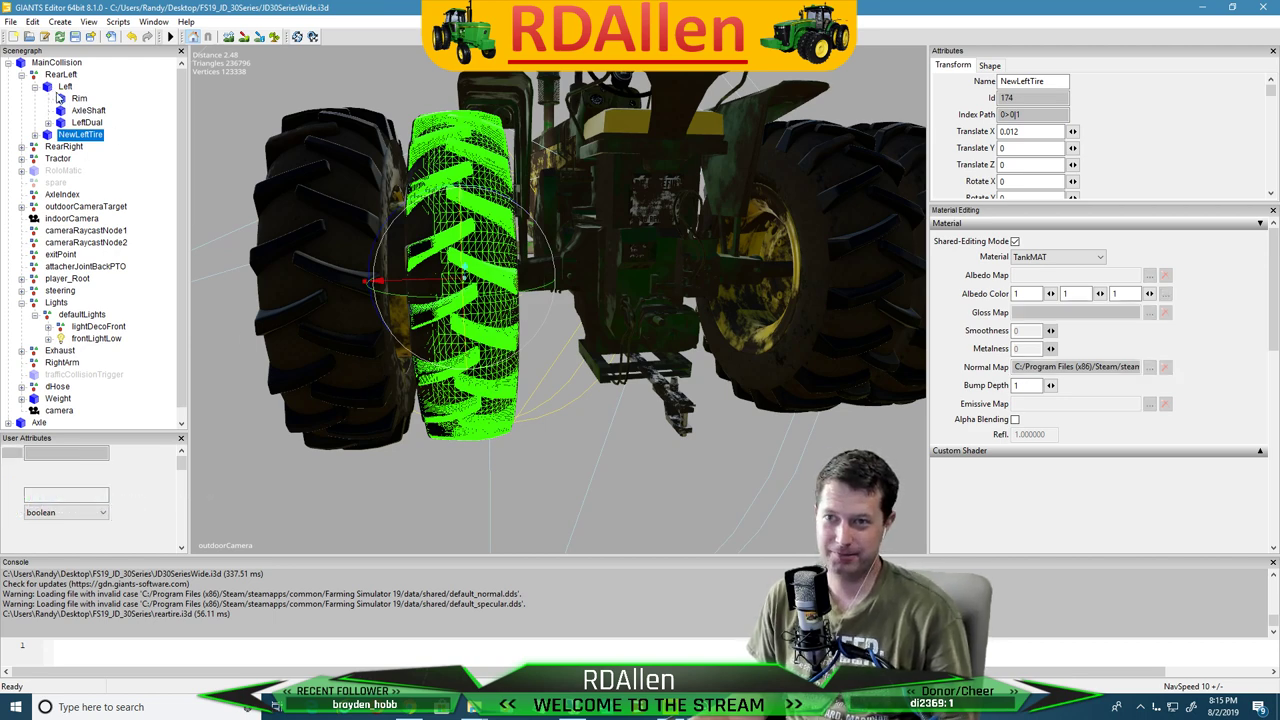
left_click(77, 99)
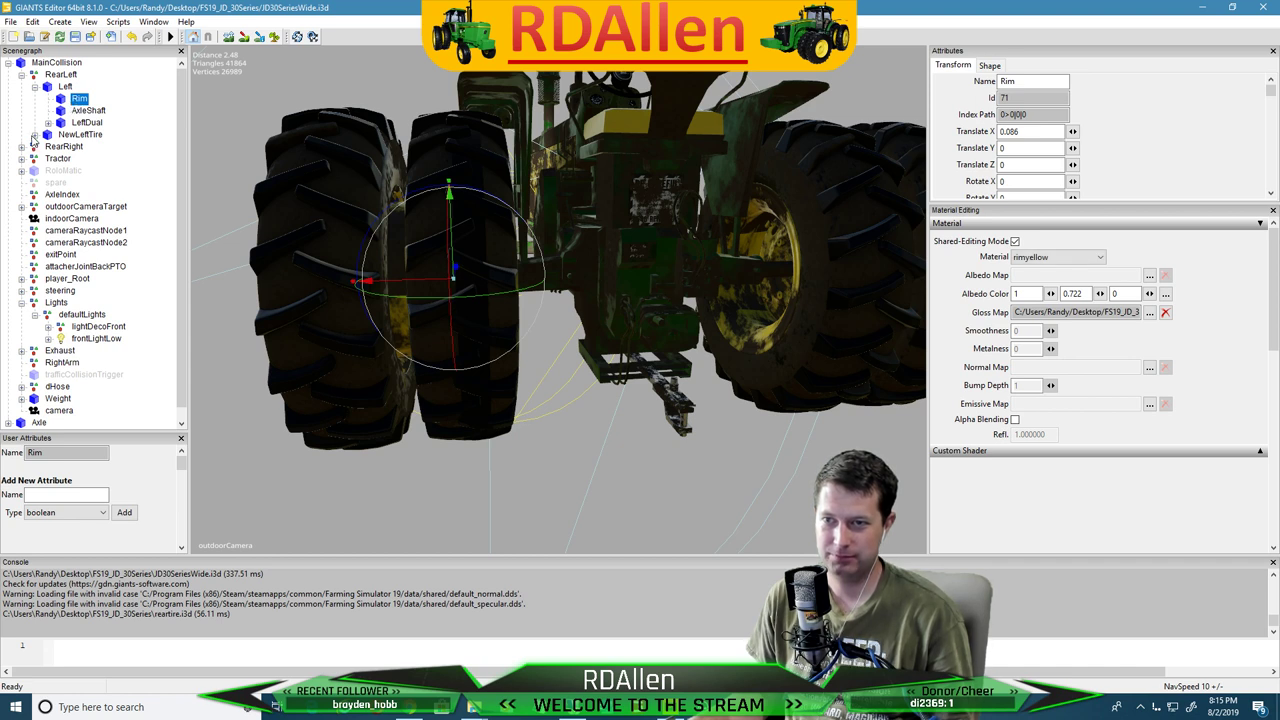
left_click(34, 135)
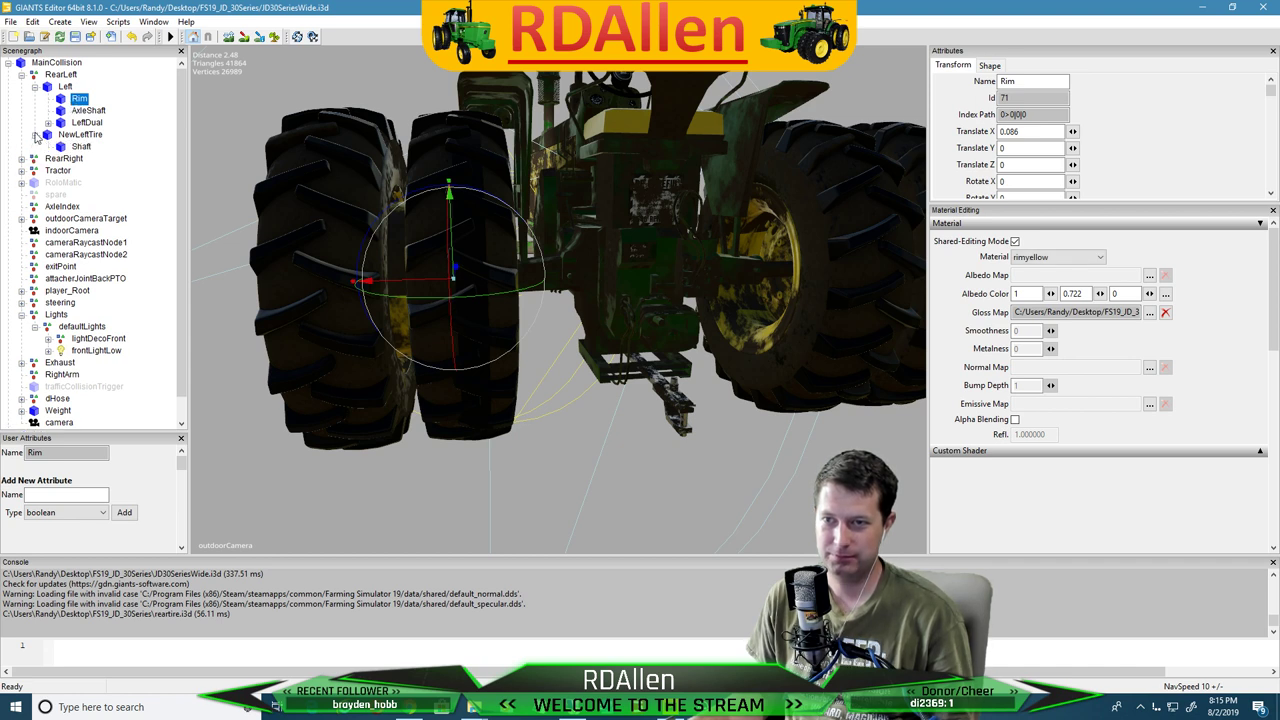
left_click(87, 111)
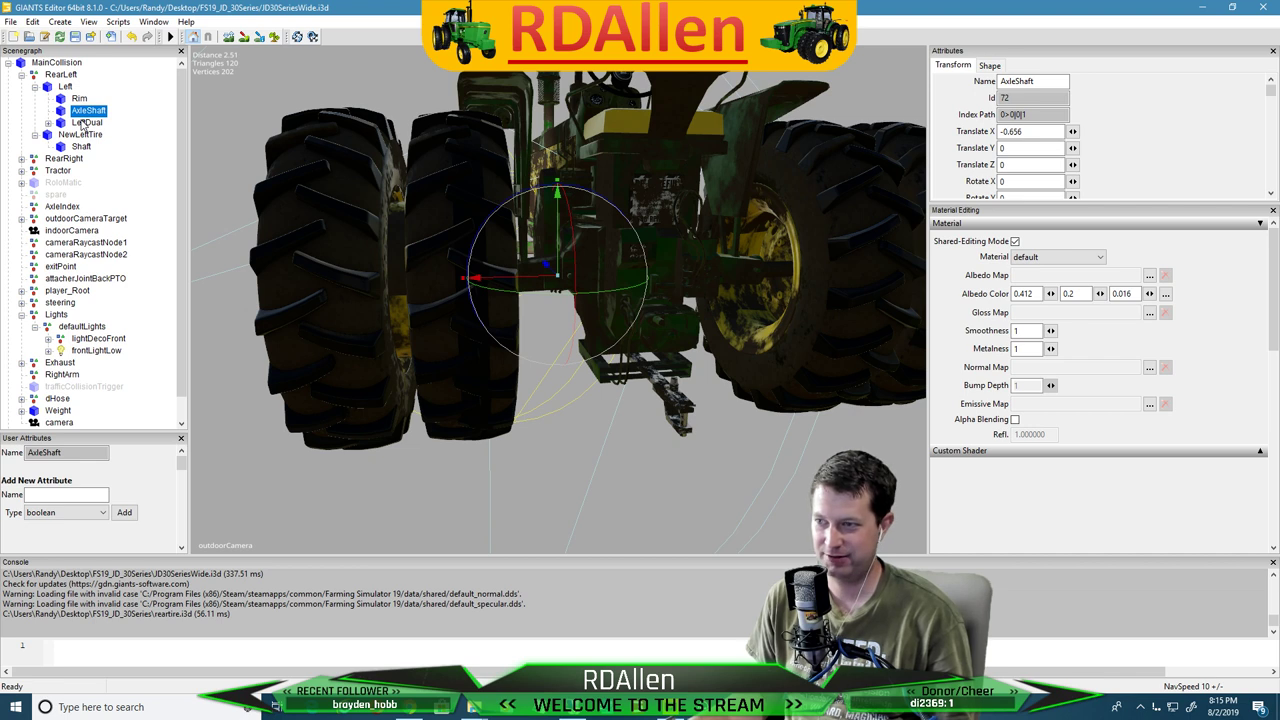
left_click(80, 147)
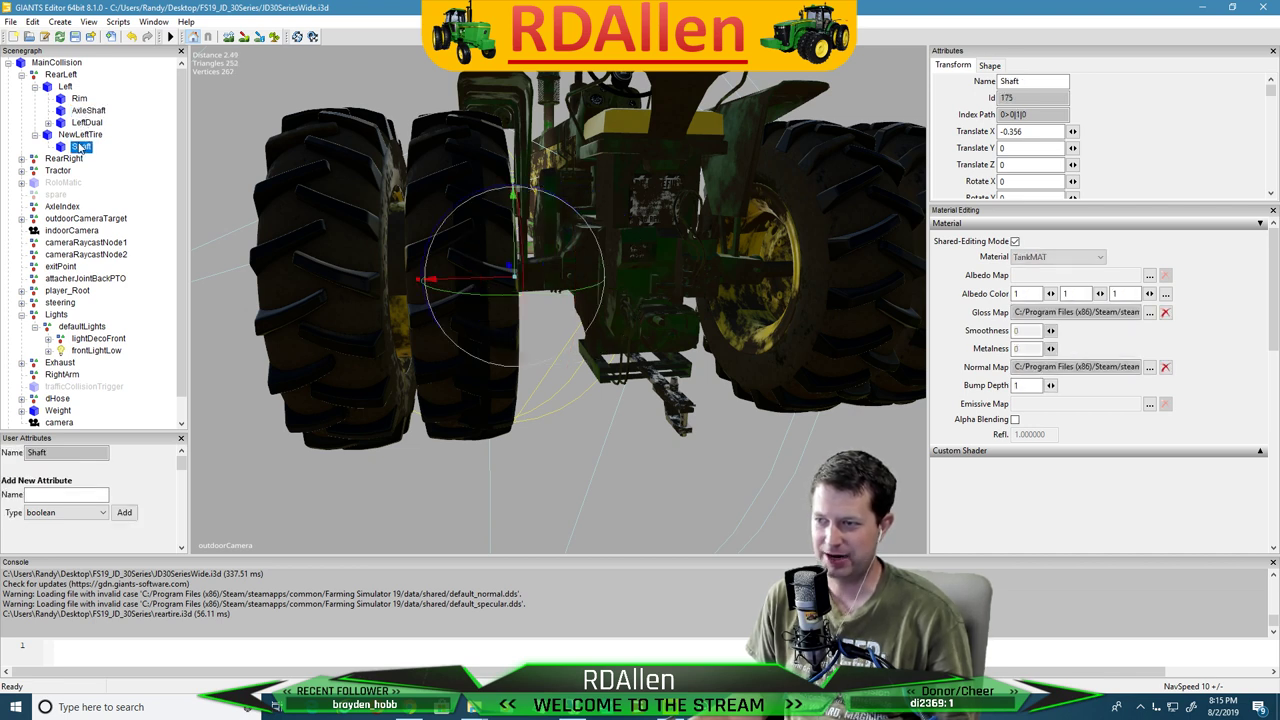
left_click(87, 111)
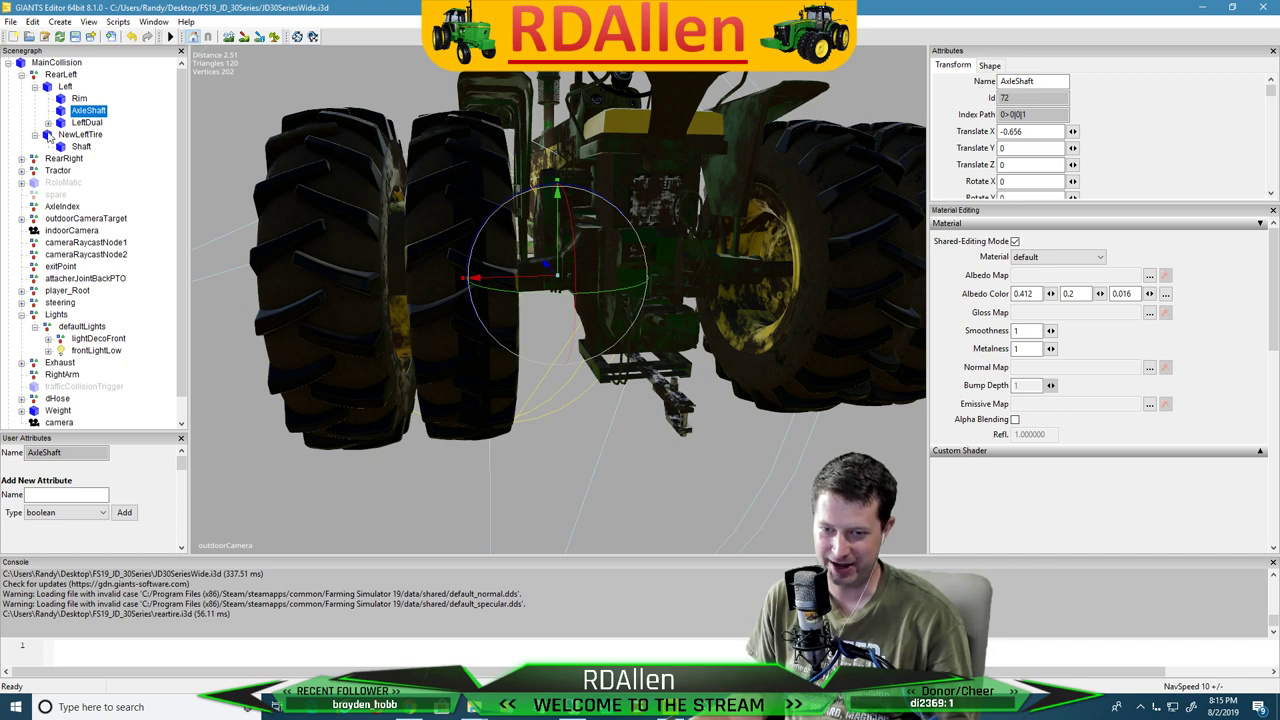
left_click(66, 101)
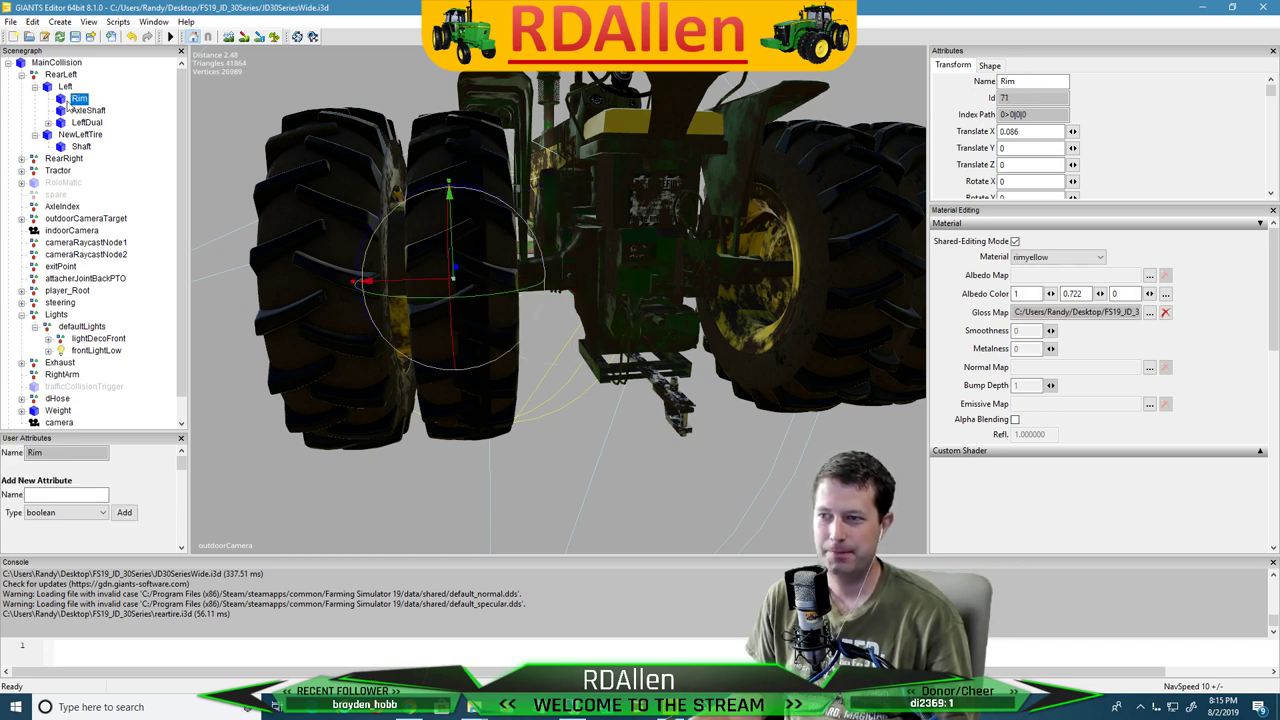
left_click(33, 21)
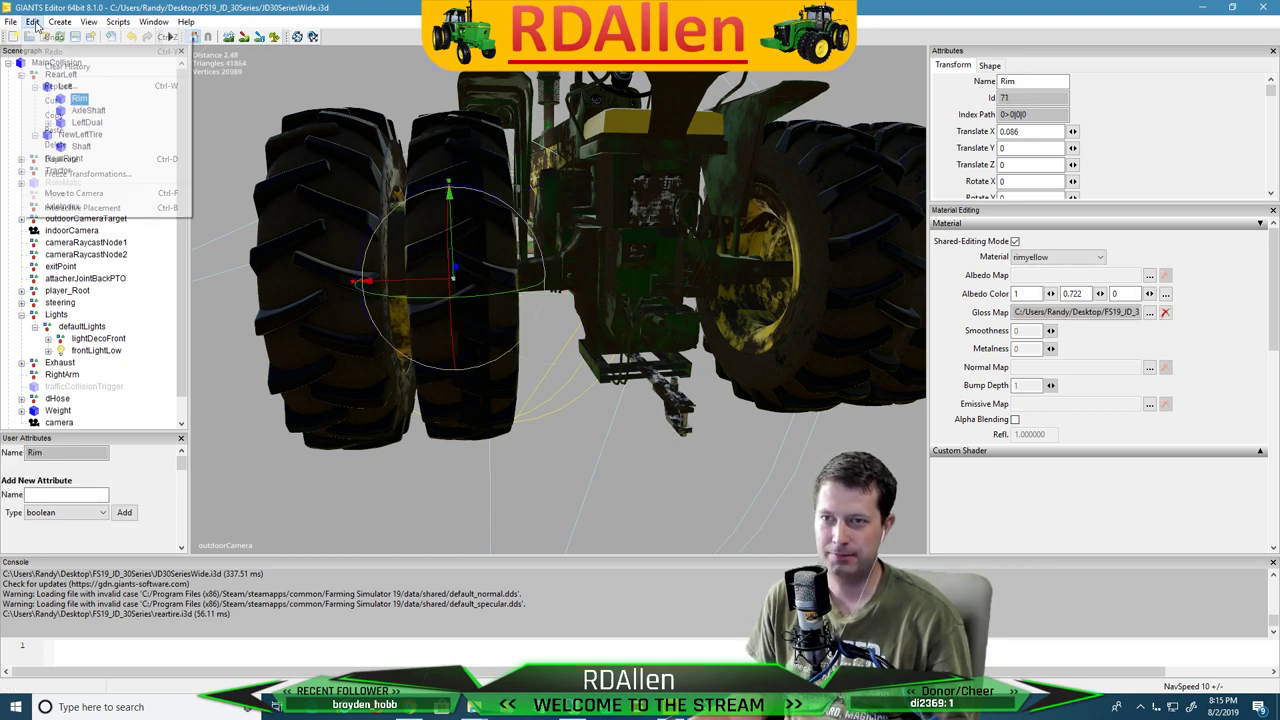
left_click(45, 100)
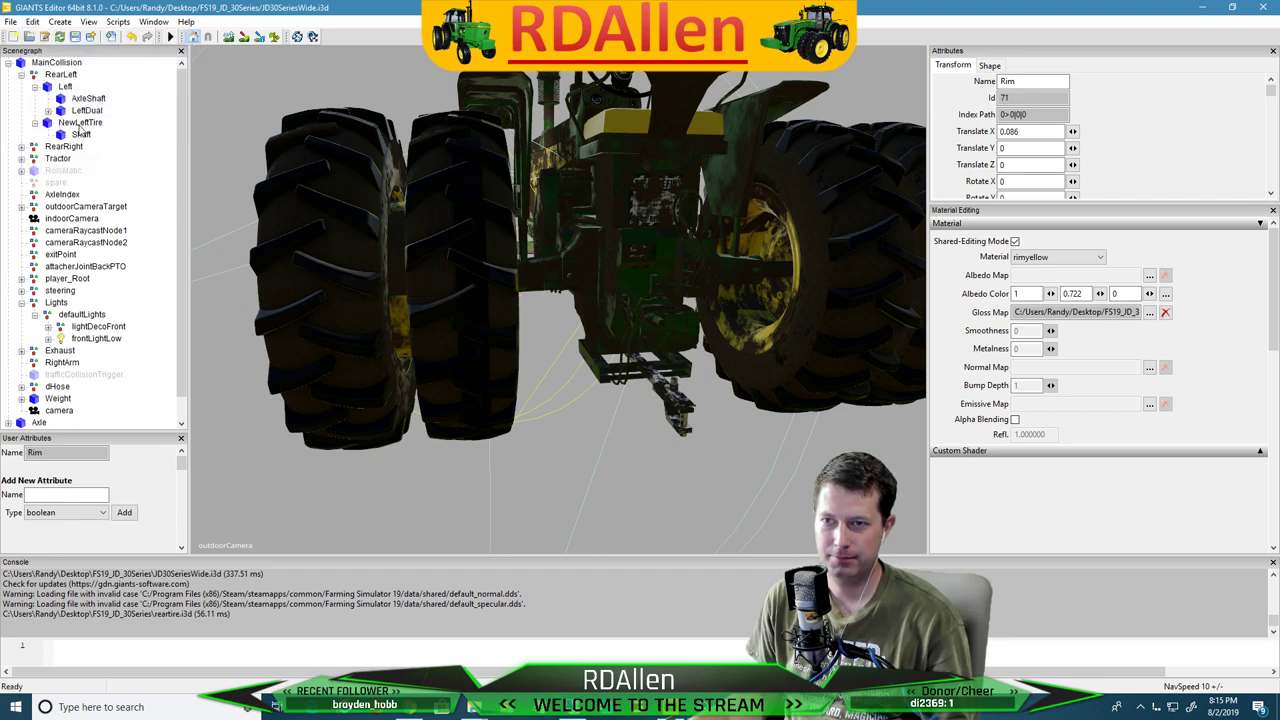
left_click(80, 122)
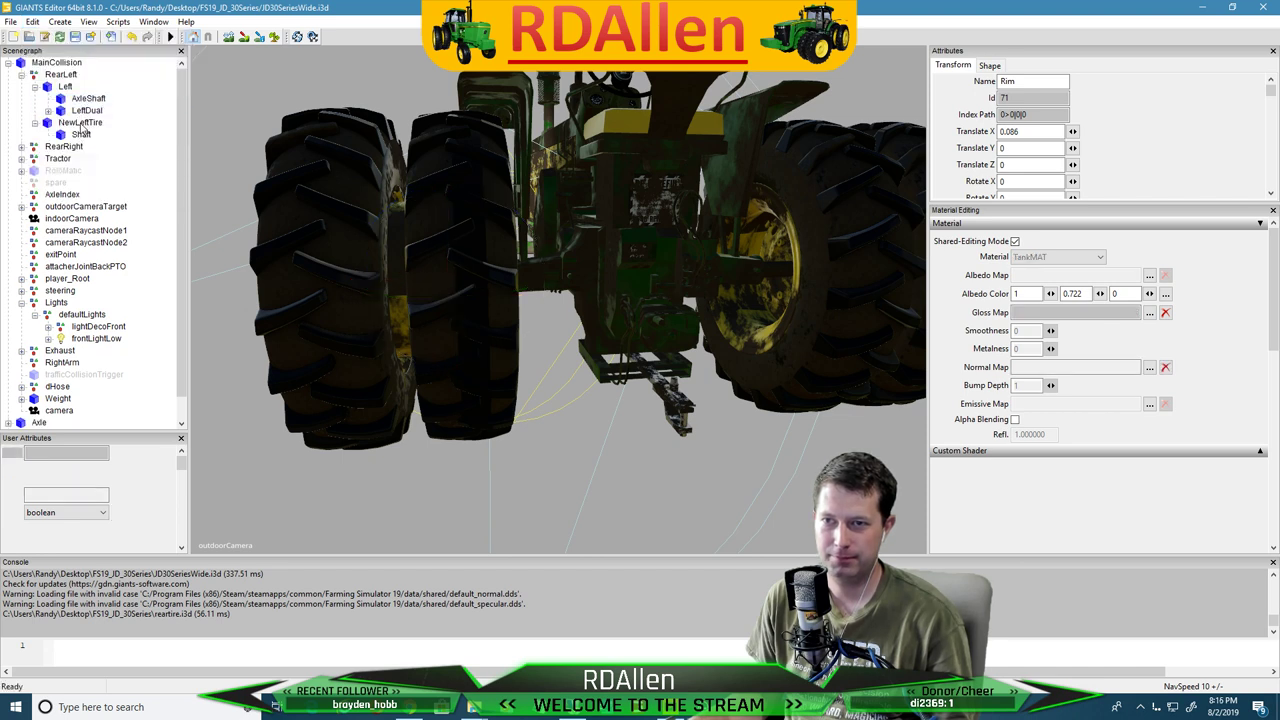
left_click(33, 21)
left_click(68, 133)
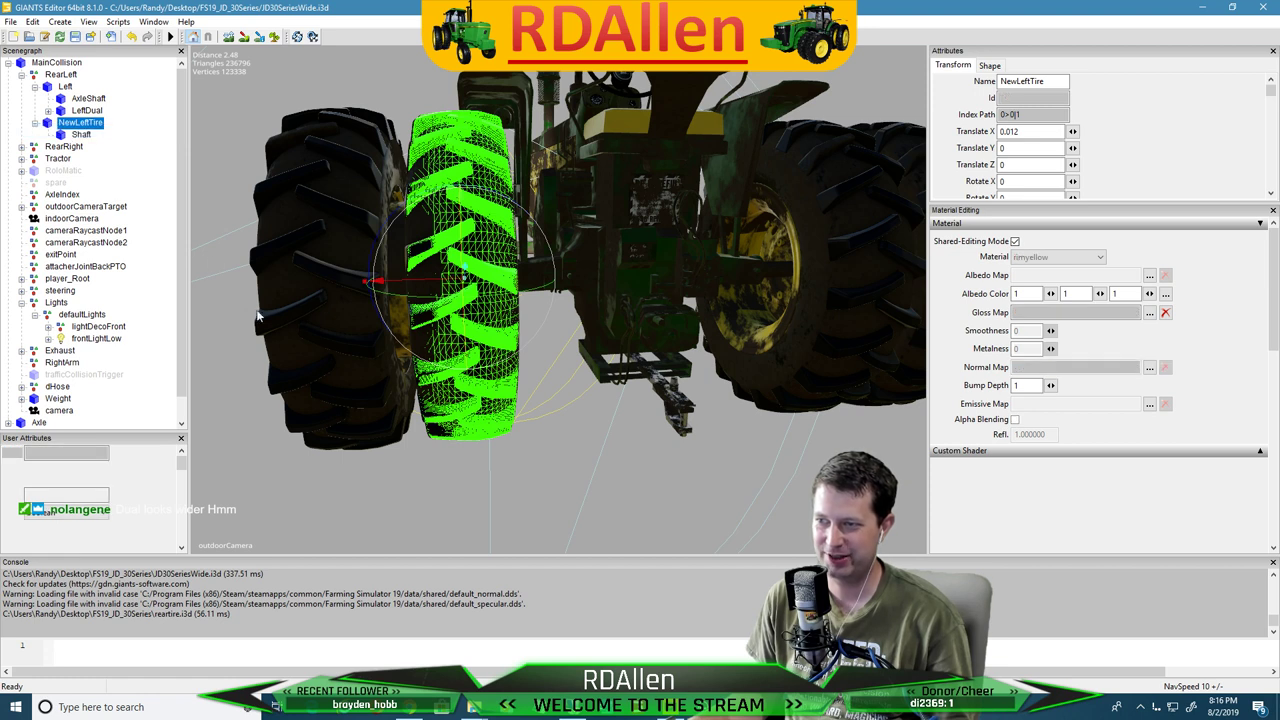
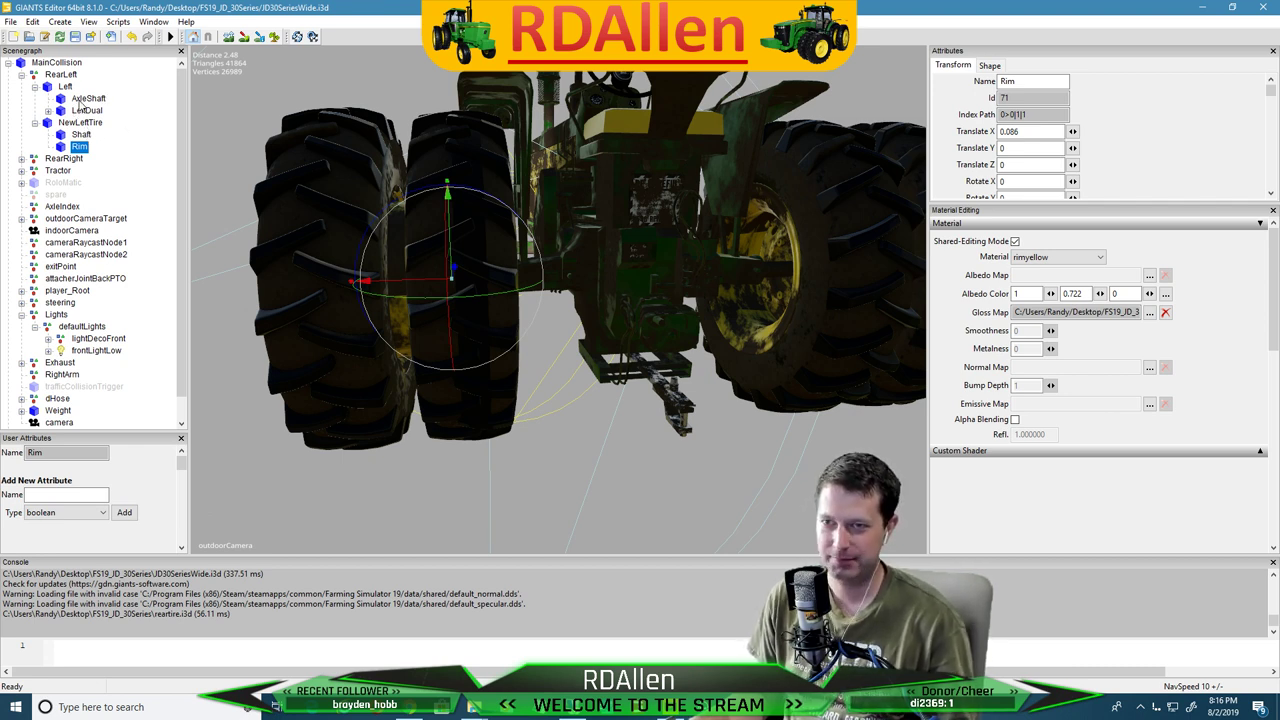
Move LeftDual from the Left node into NewLeftTire by cutting and pasting it in the scenegraph
left_click(82, 99)
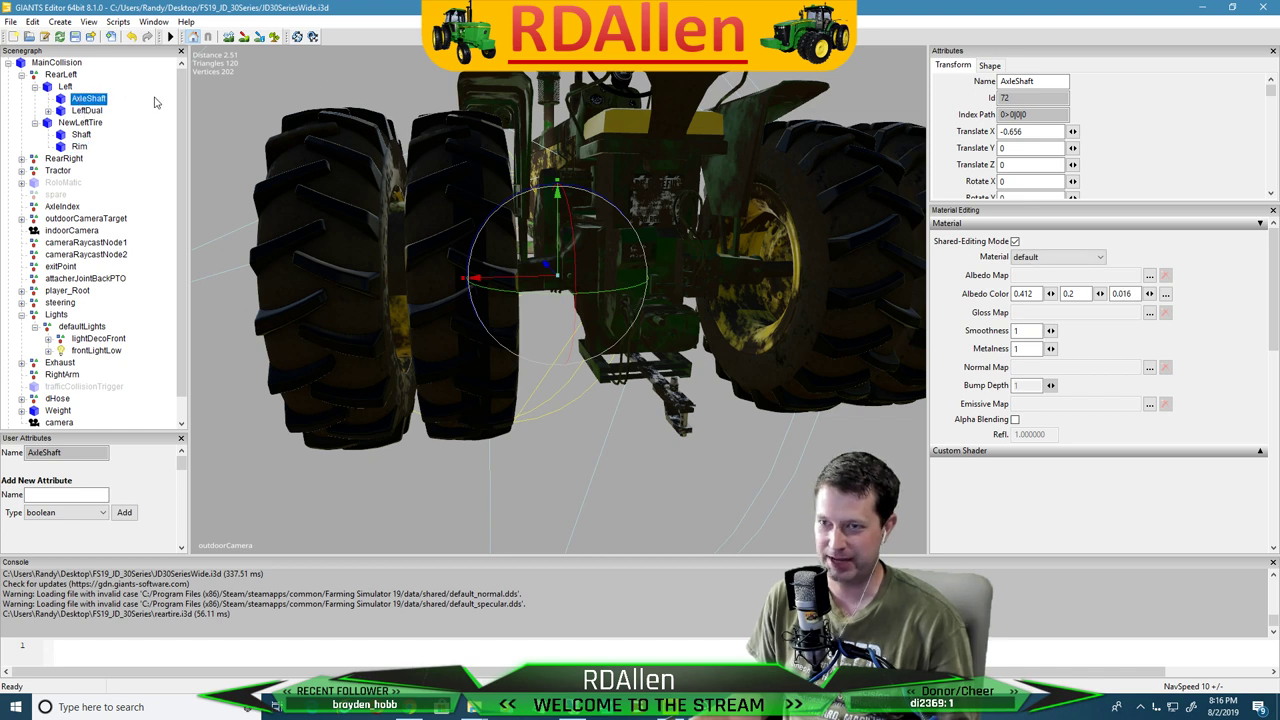
left_click(80, 110)
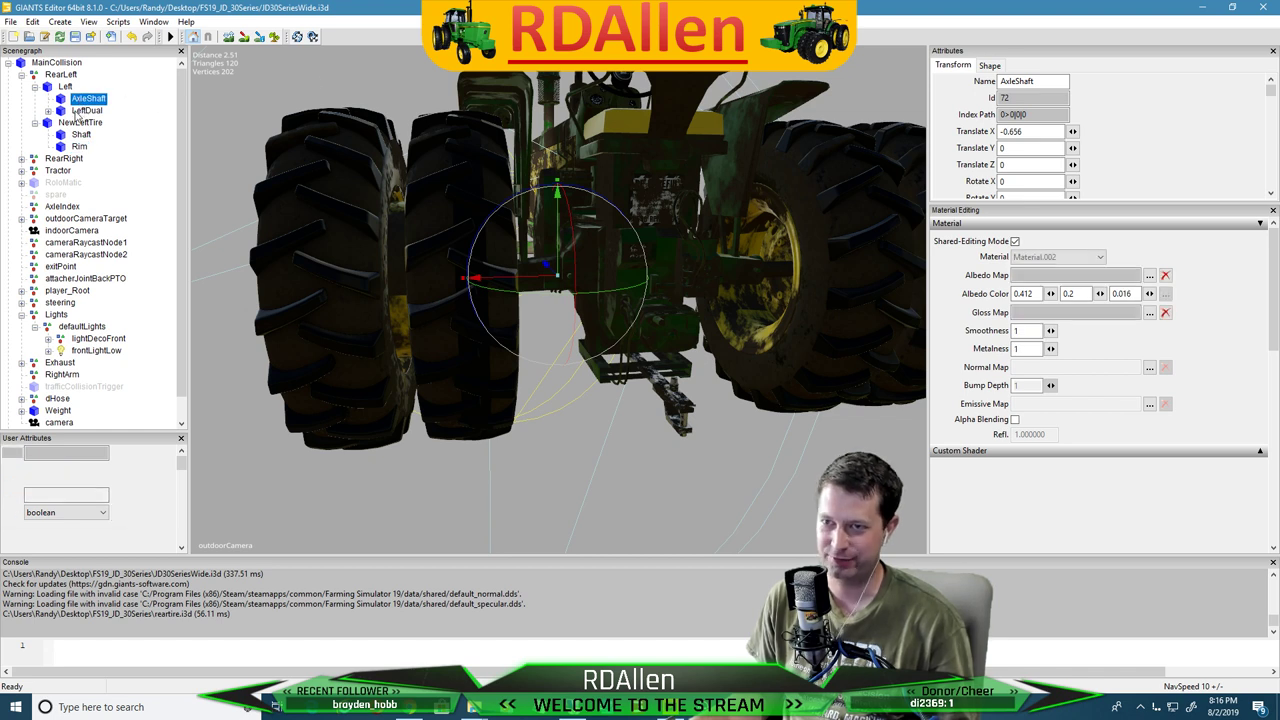
left_click(32, 21)
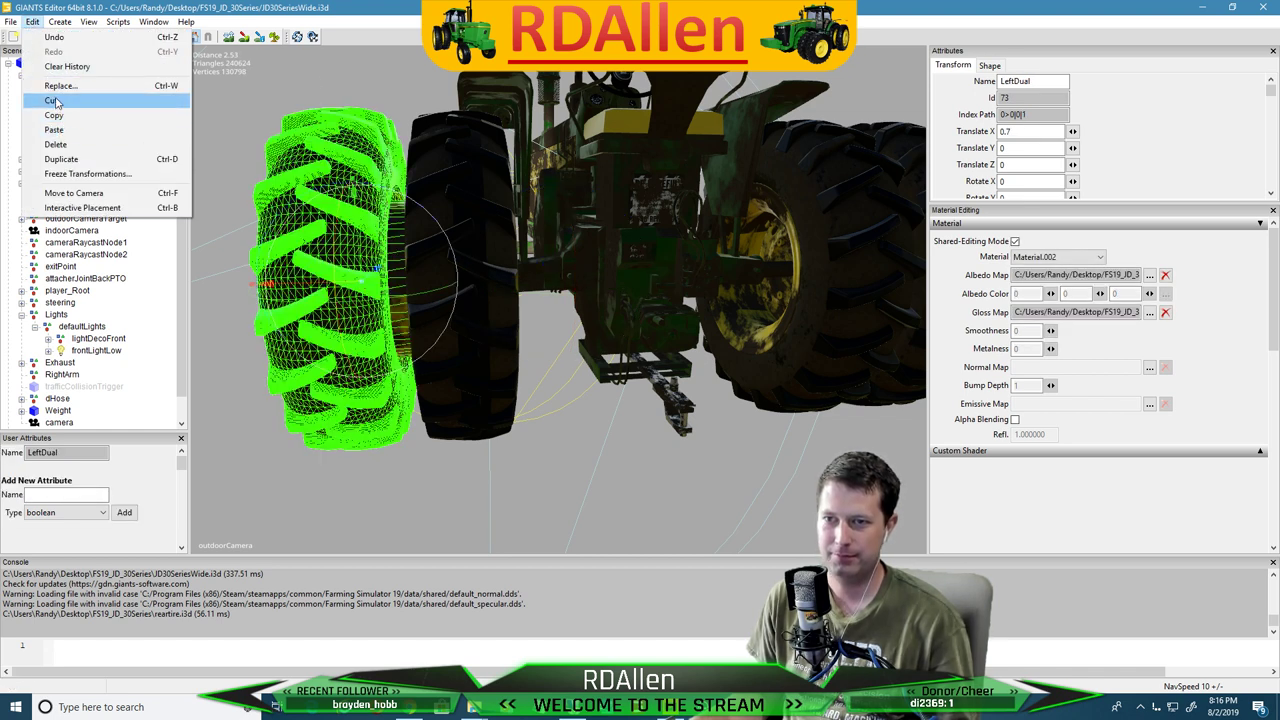
left_click(55, 102)
left_click(70, 110)
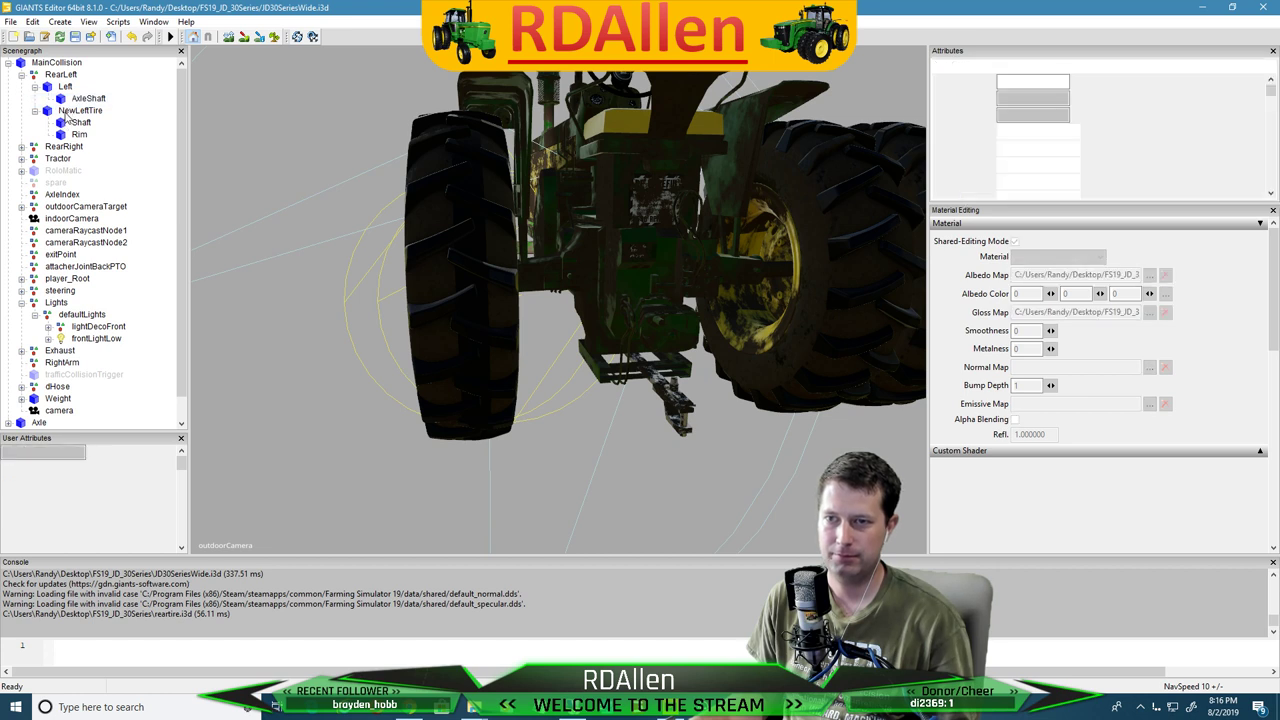
left_click(32, 21)
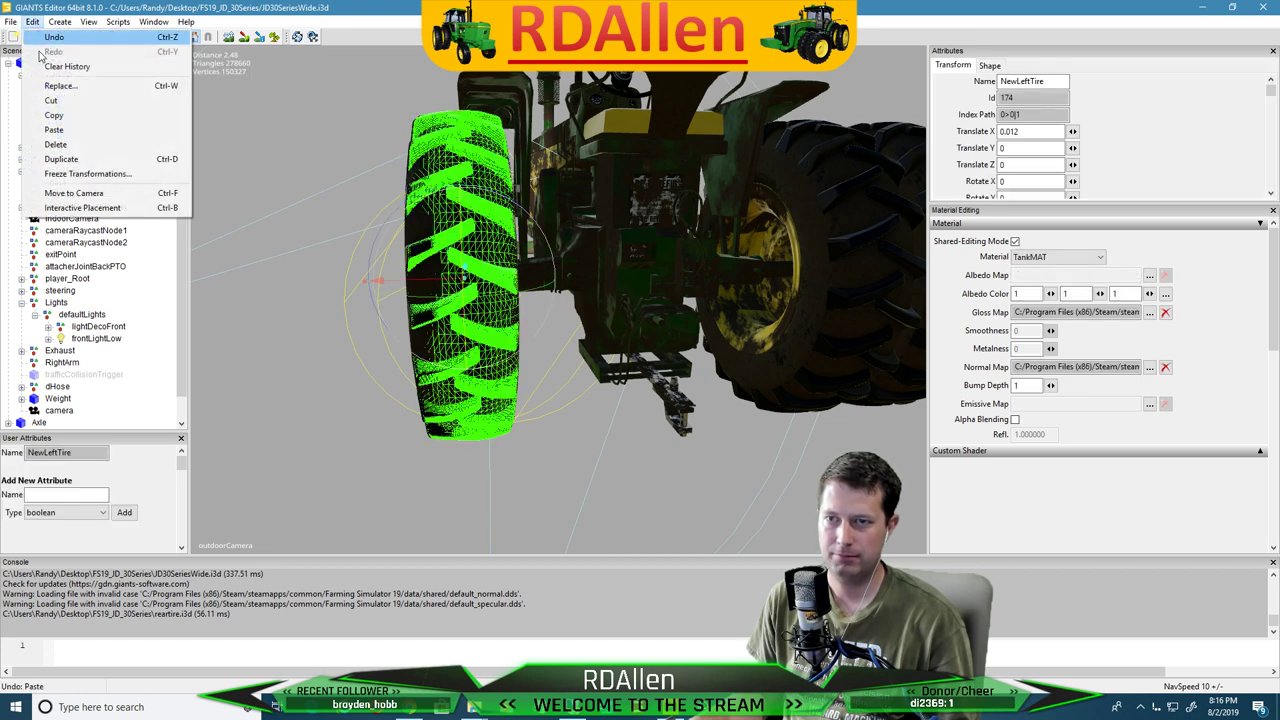
left_click(66, 127)
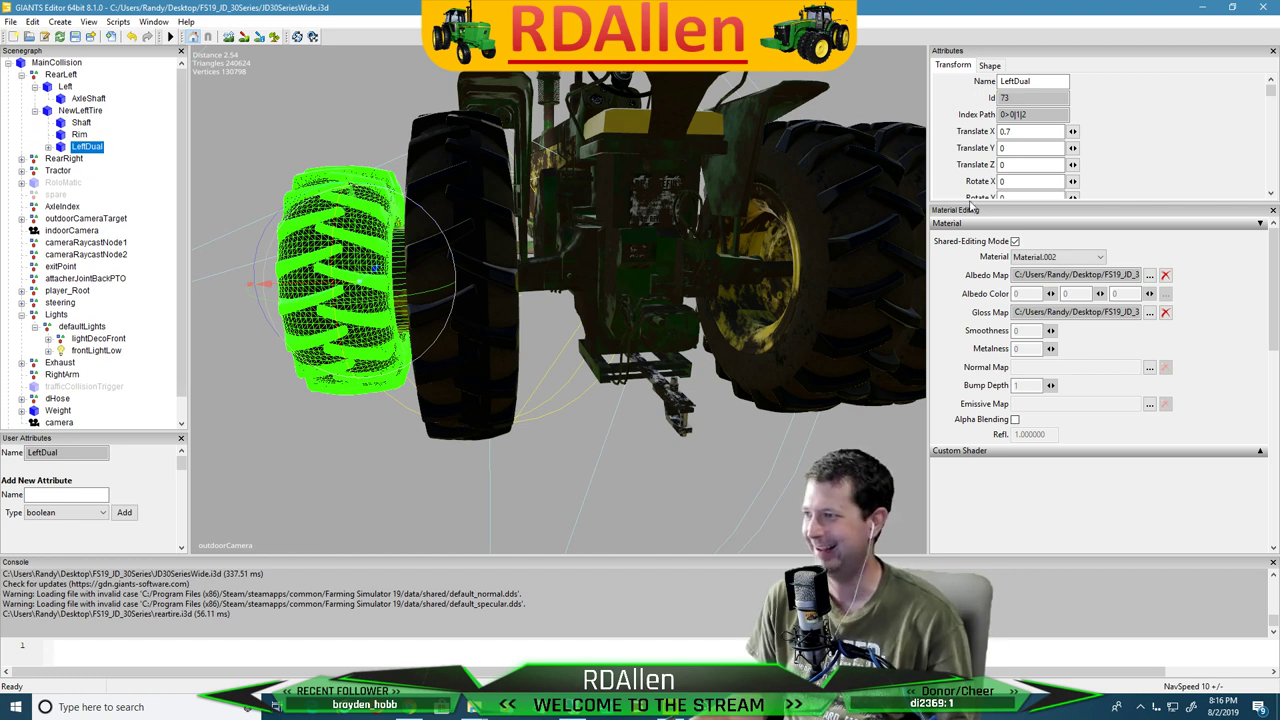
Check LeftDual's transform and scale values, and examine the rear dual wheels from the side and behind
scroll(1075, 145, "down", 3)
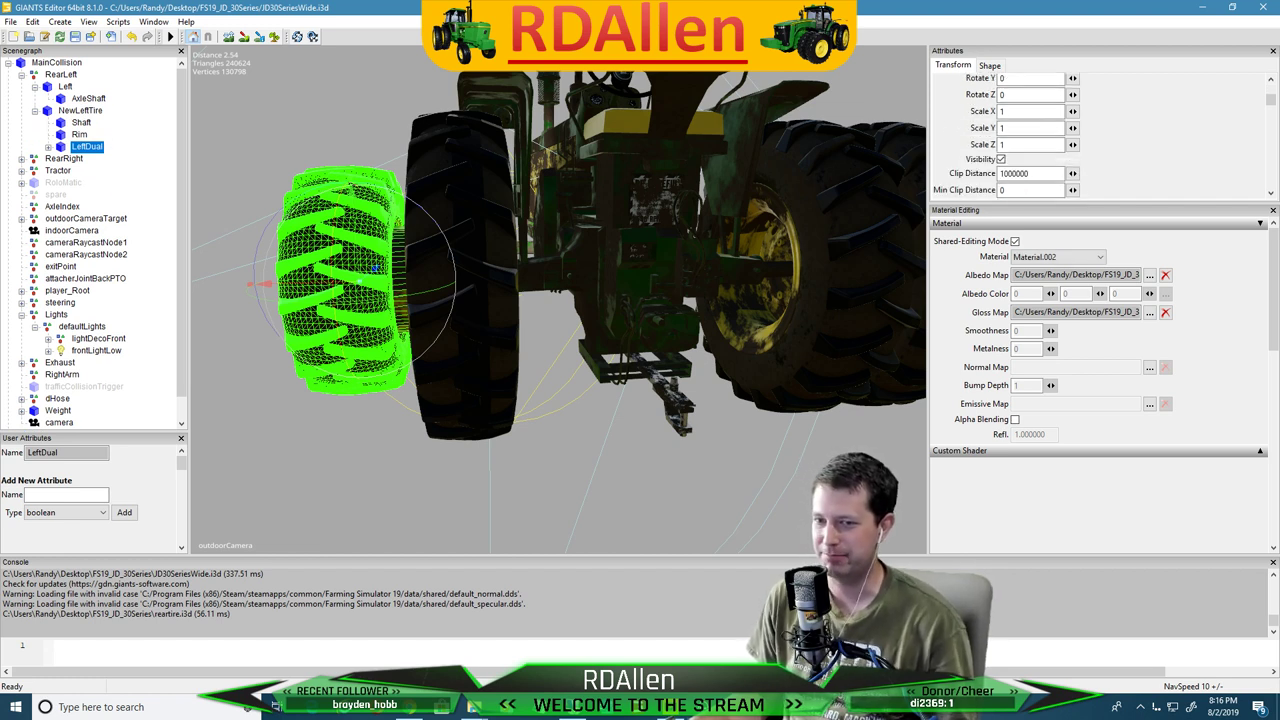
scroll(1045, 140, "up", 3)
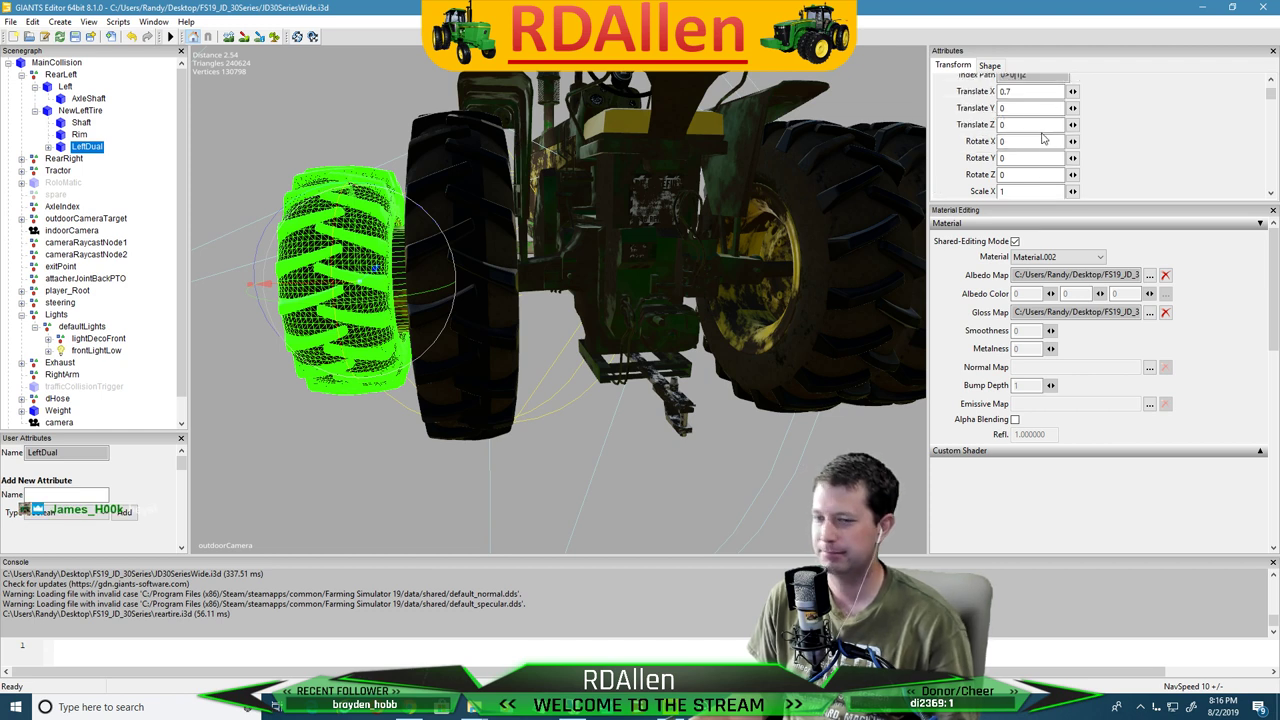
scroll(1042, 140, "down", 3)
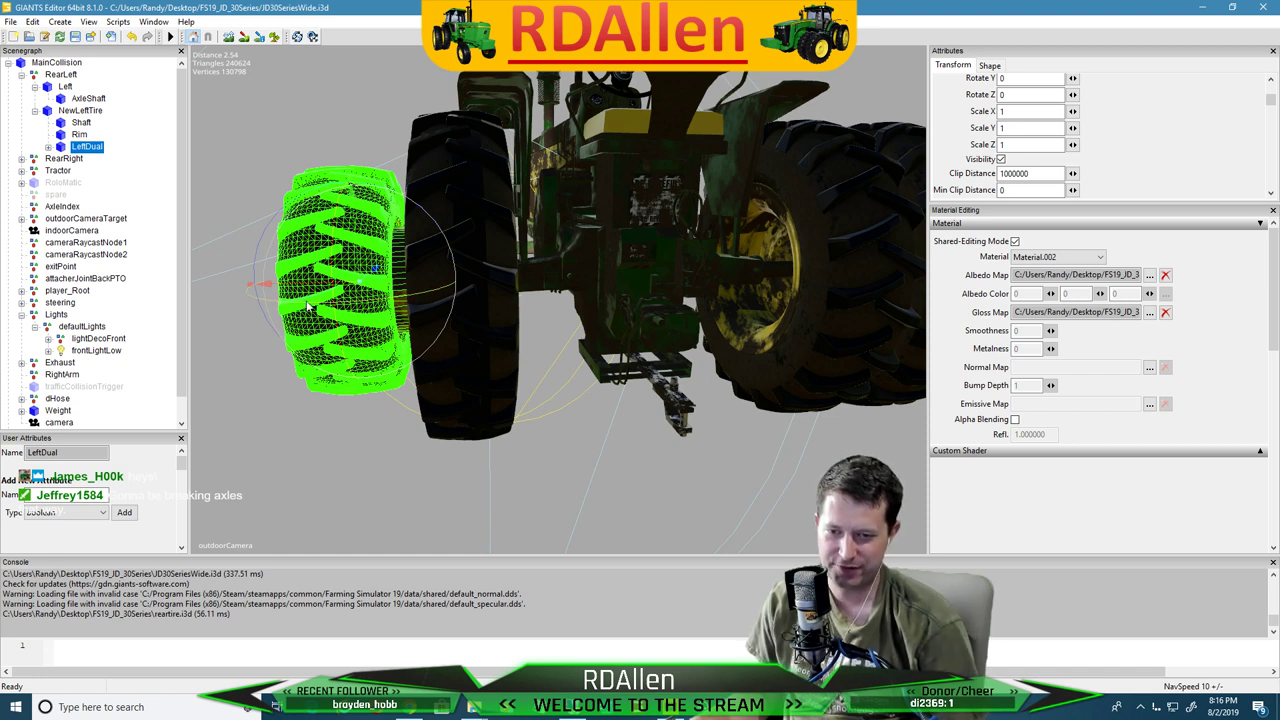
left_click(222, 390)
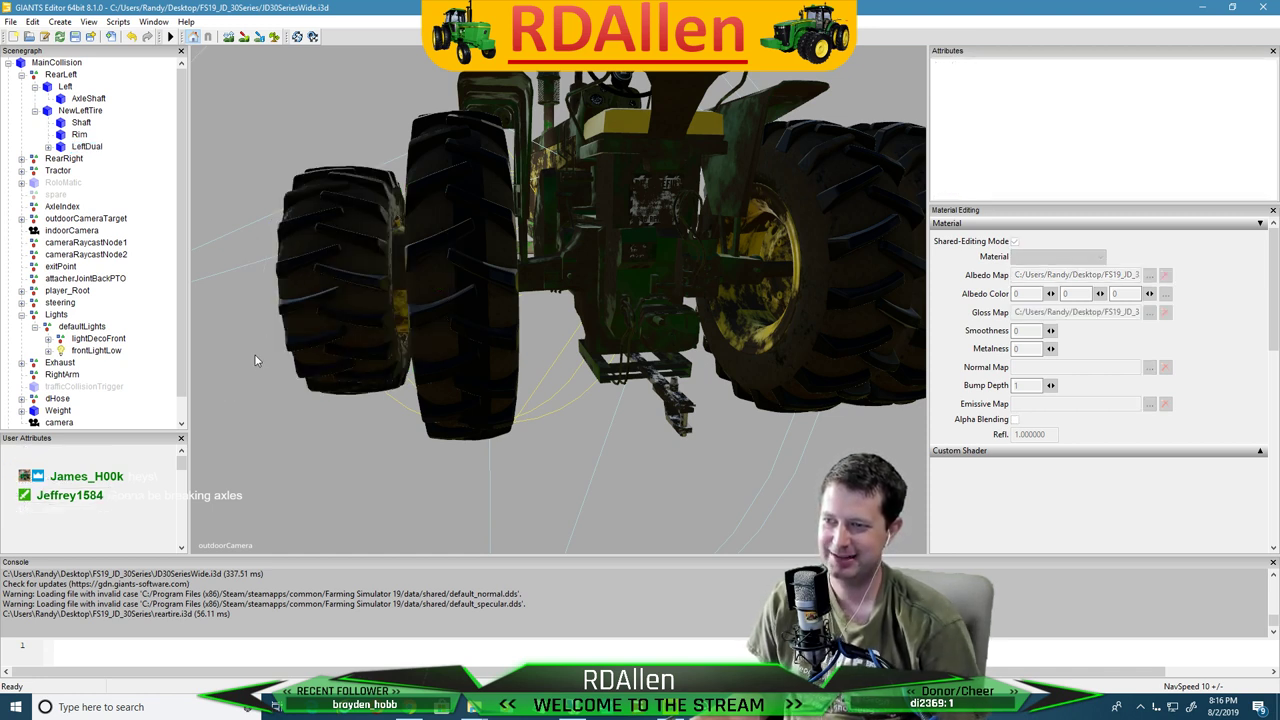
left_click_drag(315, 483, 502, 446, "alt")
scroll(235, 418, "up", 4)
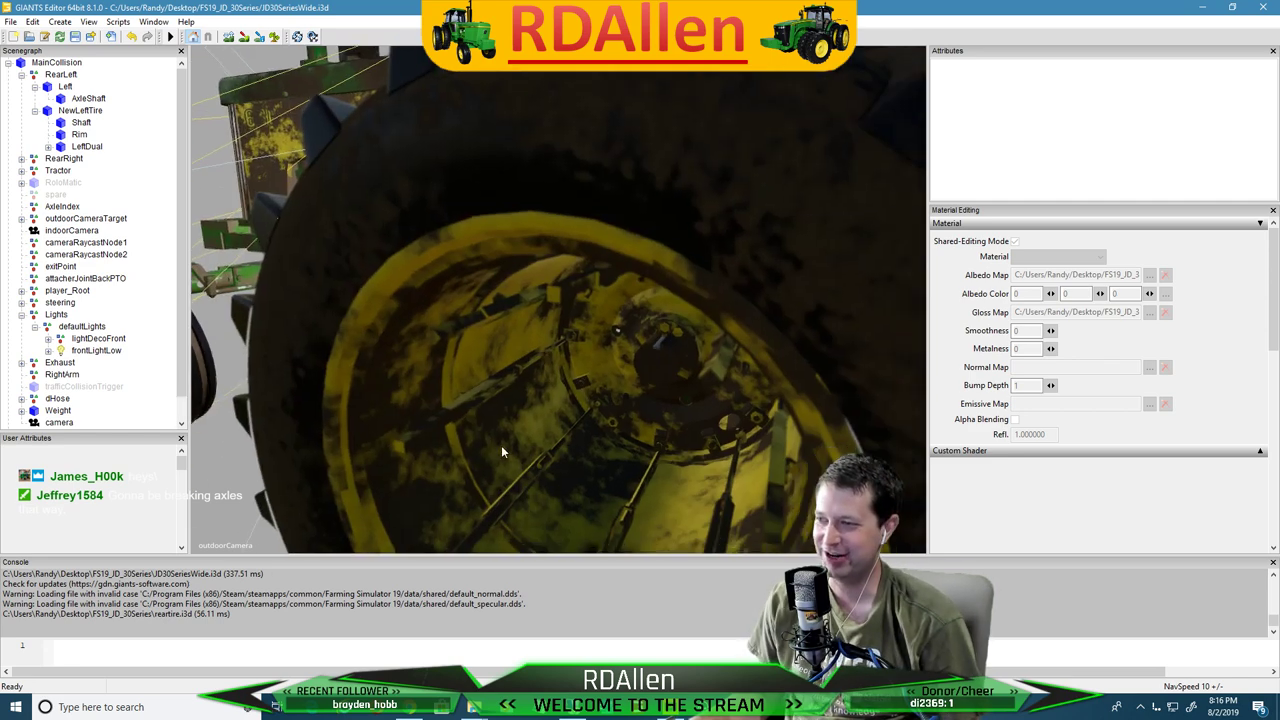
scroll(502, 446, "down", 6)
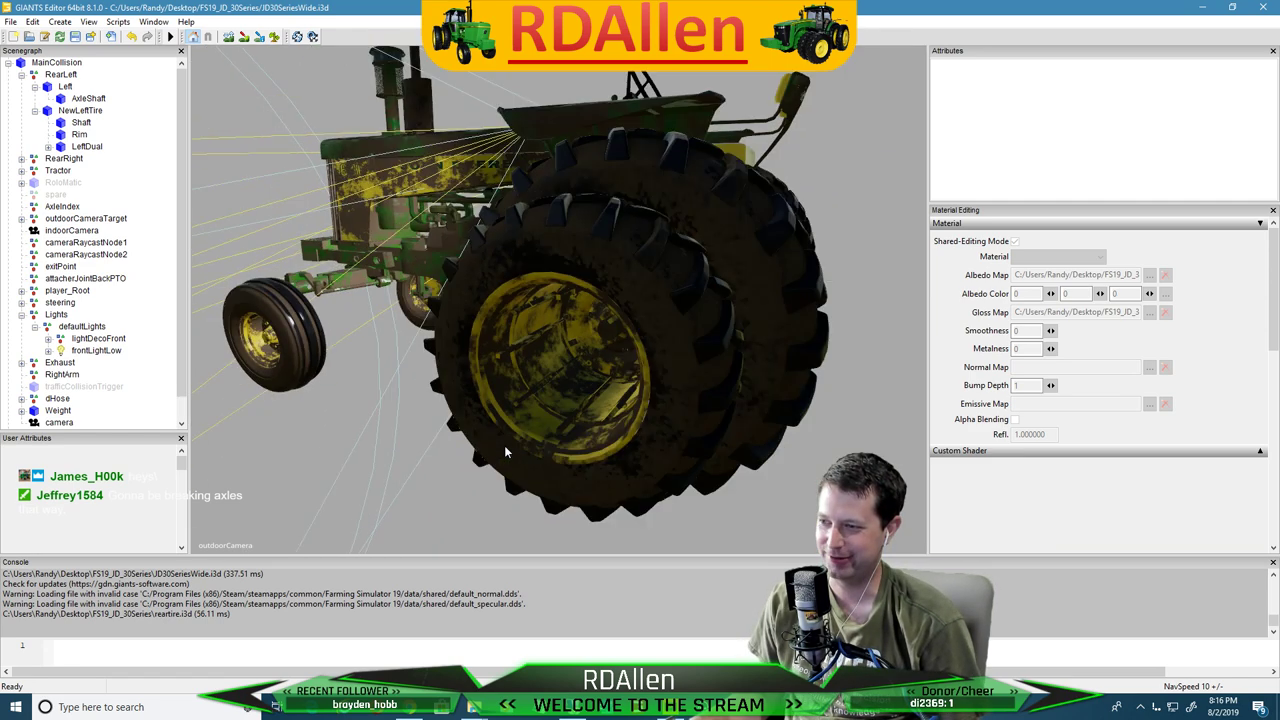
scroll(629, 455, "up", 4)
scroll(629, 452, "down", 2)
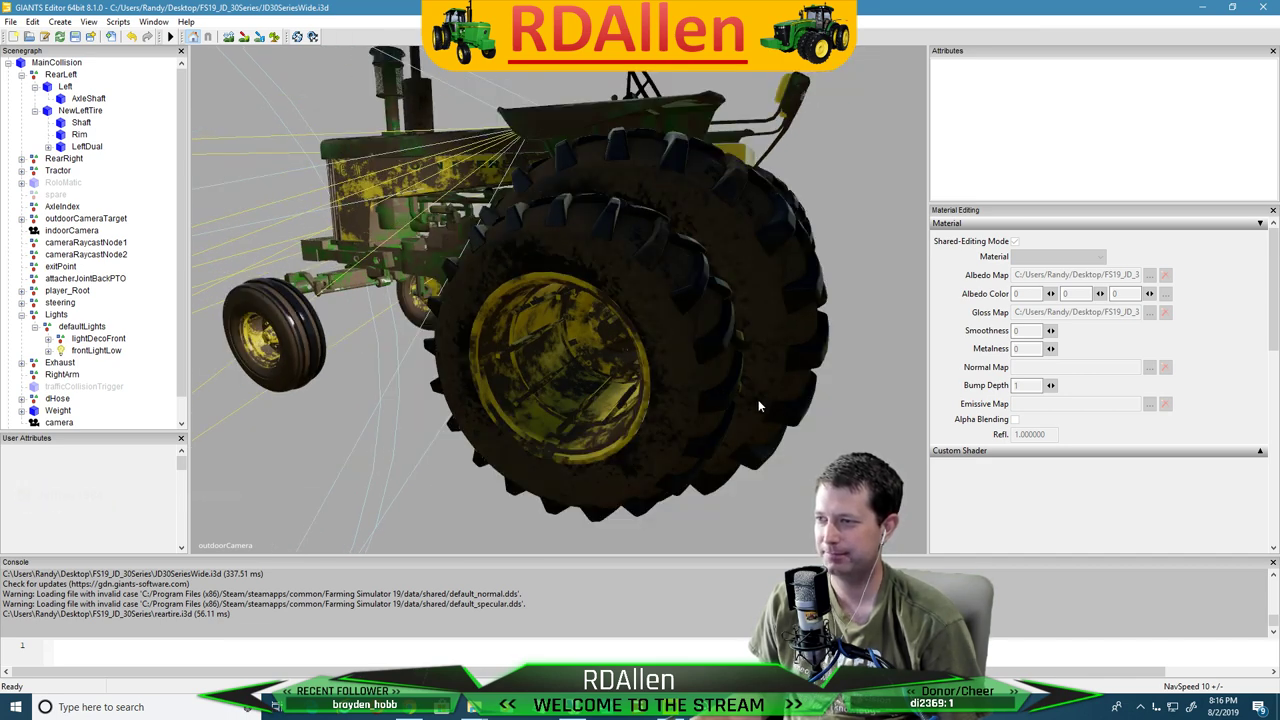
scroll(809, 438, "up", 4)
scroll(861, 432, "up", 8)
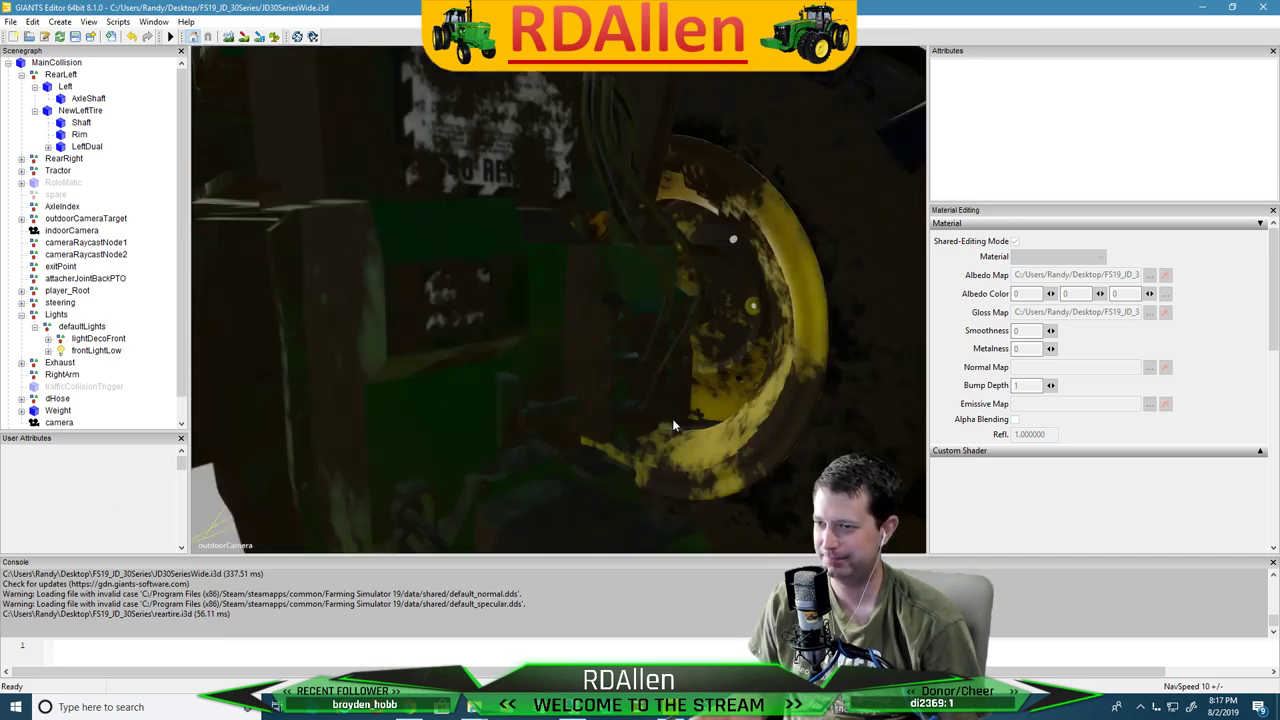
scroll(463, 413, "down", 5)
left_click_drag(463, 413, 623, 484, "alt")
middle_click_drag(622, 488, 632, 313)
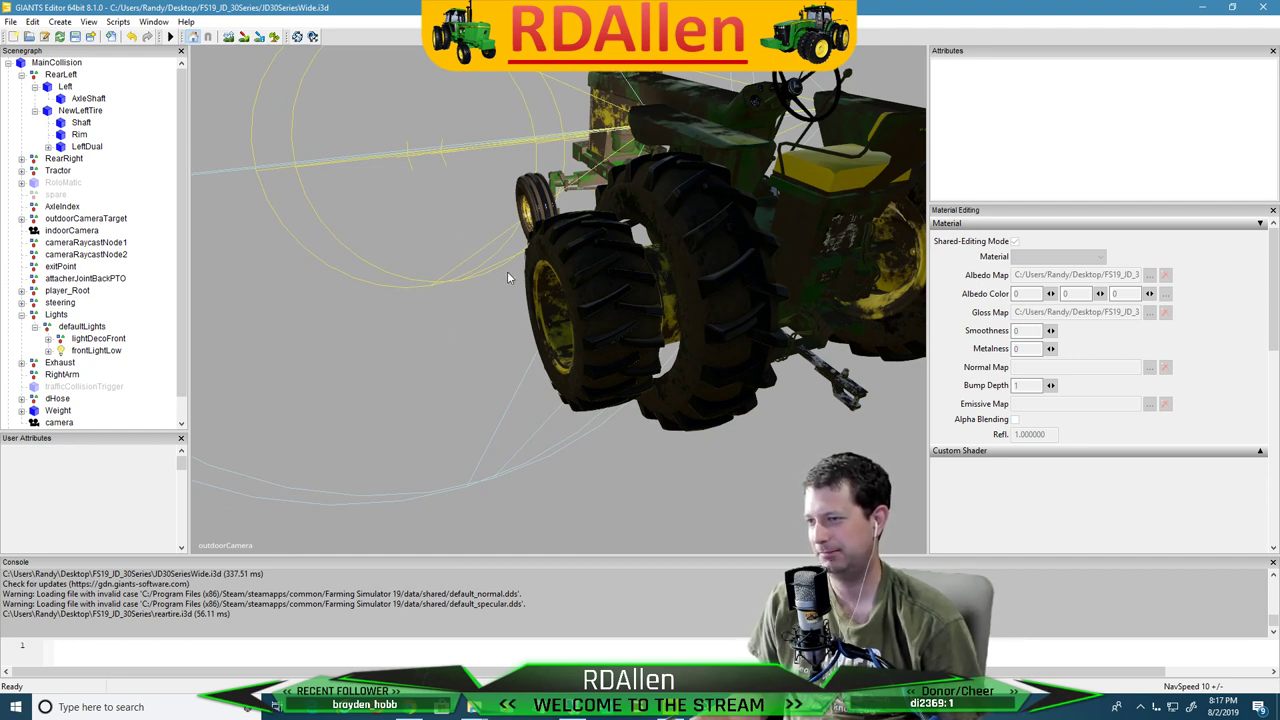
left_click(674, 200)
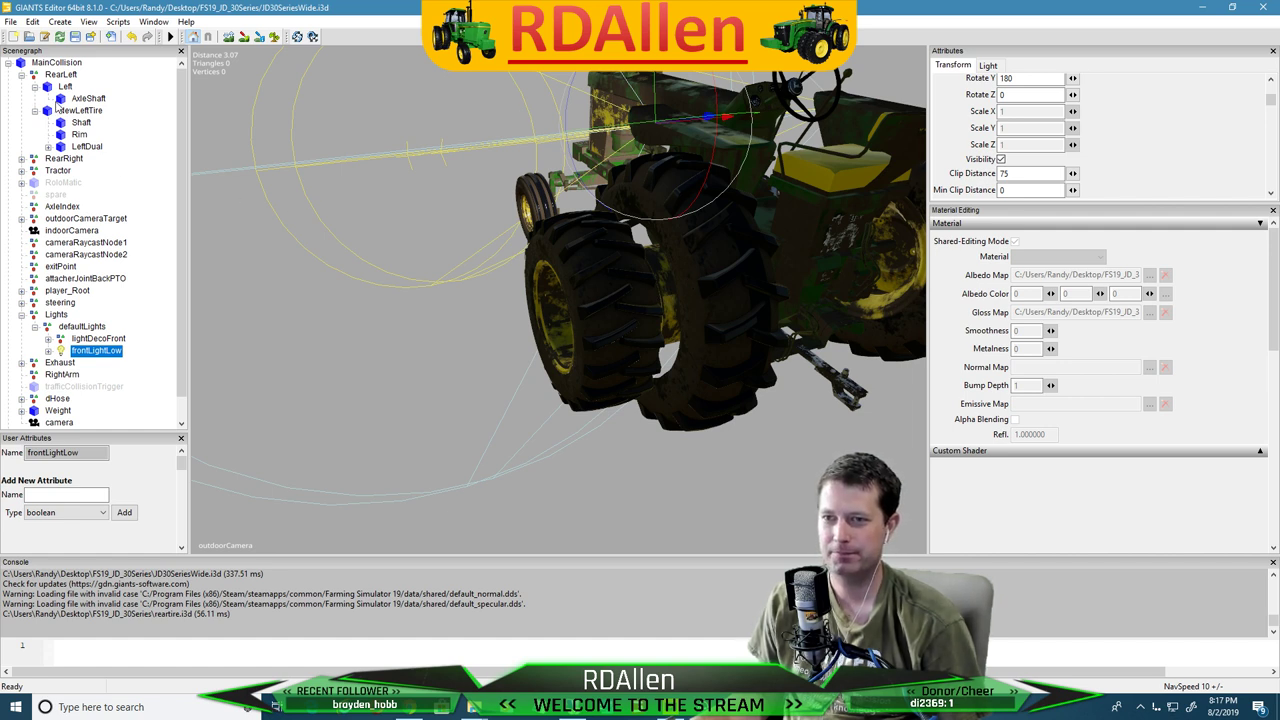
left_click(79, 134)
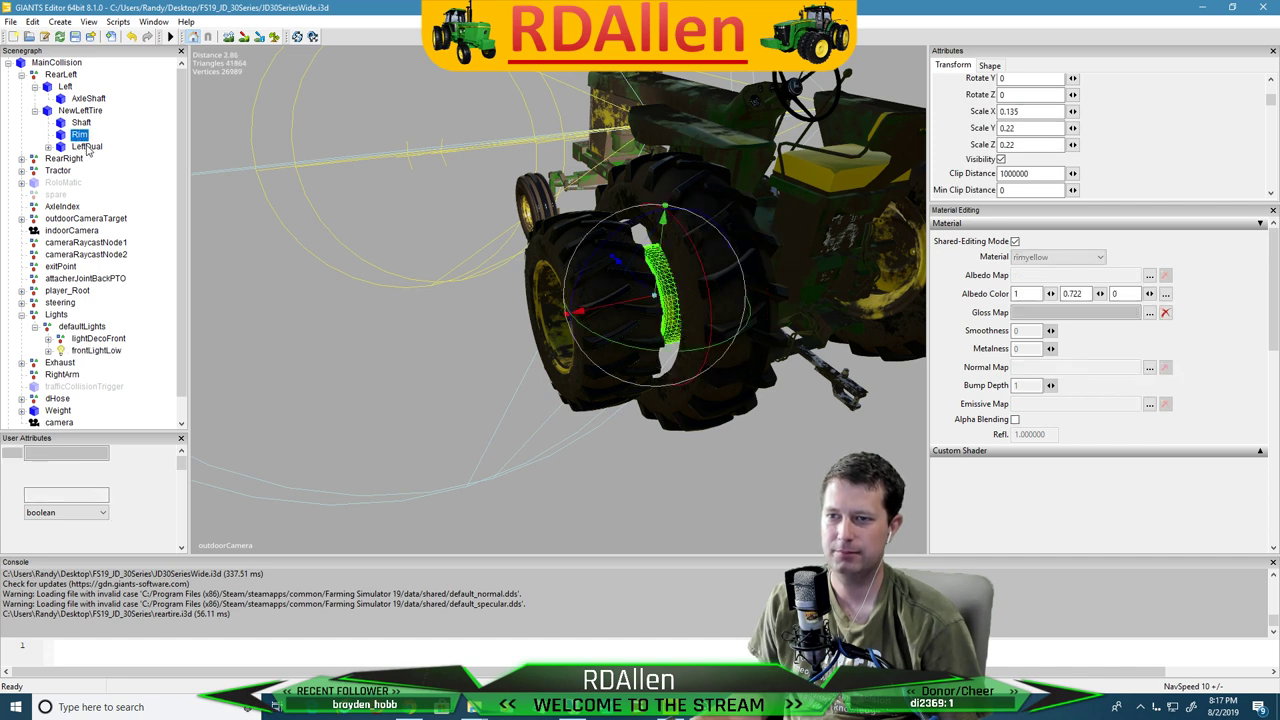
right_click(90, 136)
left_click(109, 17)
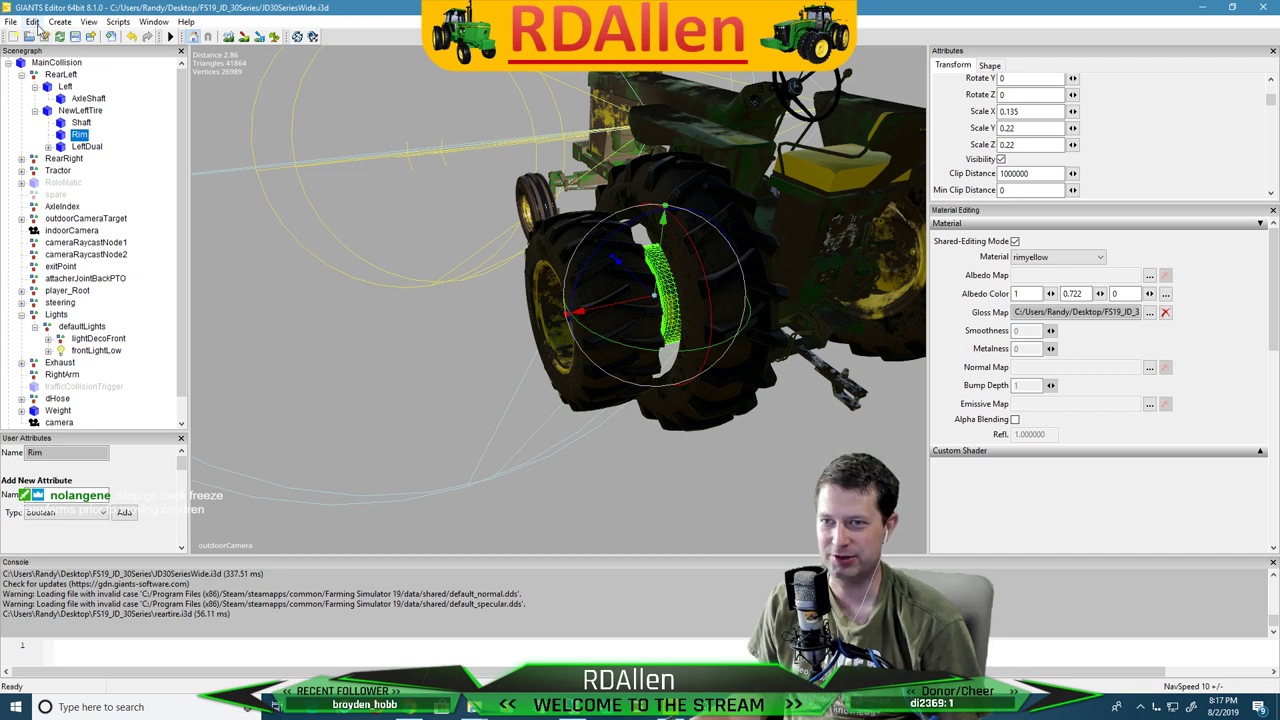
left_click(33, 21)
left_click(45, 40)
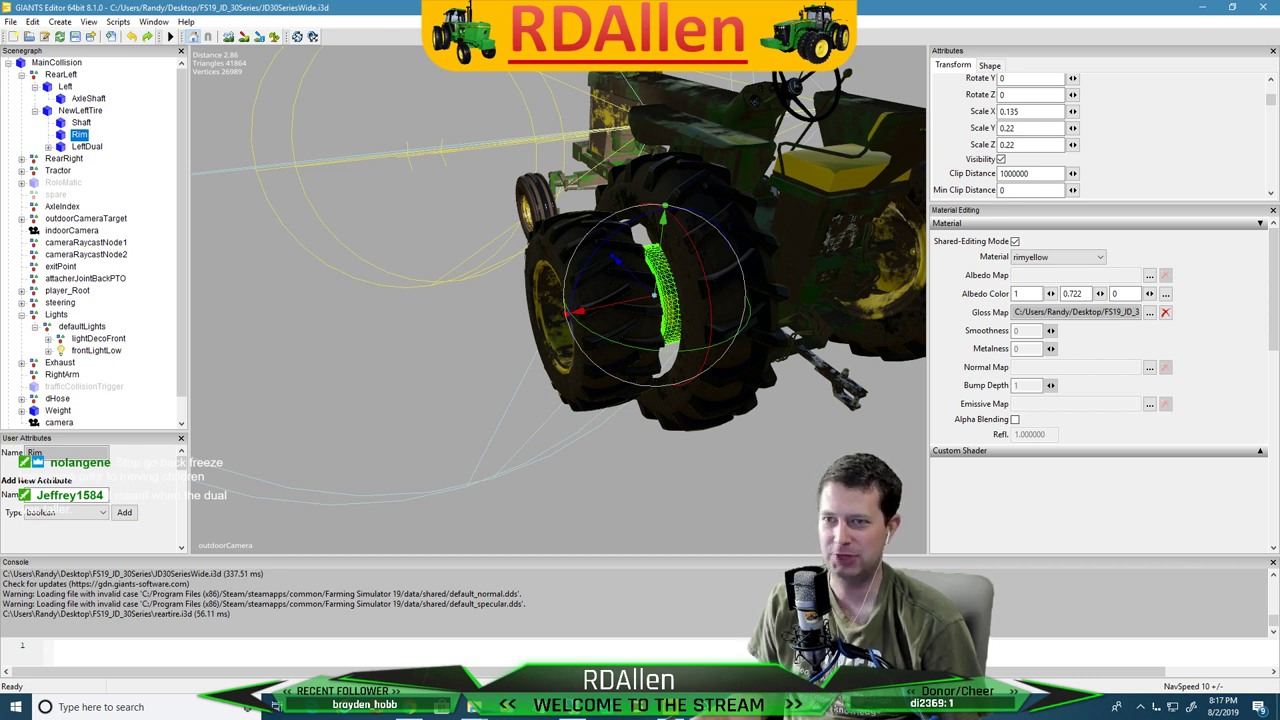
left_click(33, 21)
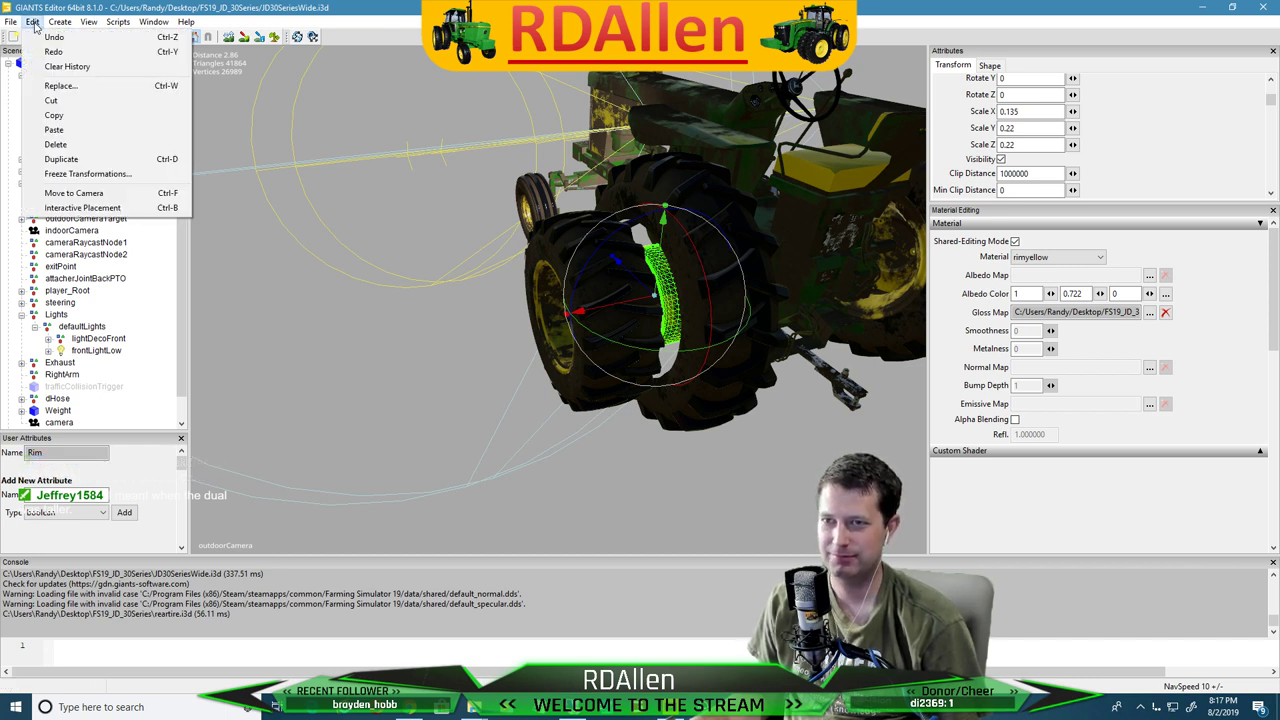
left_click(88, 21)
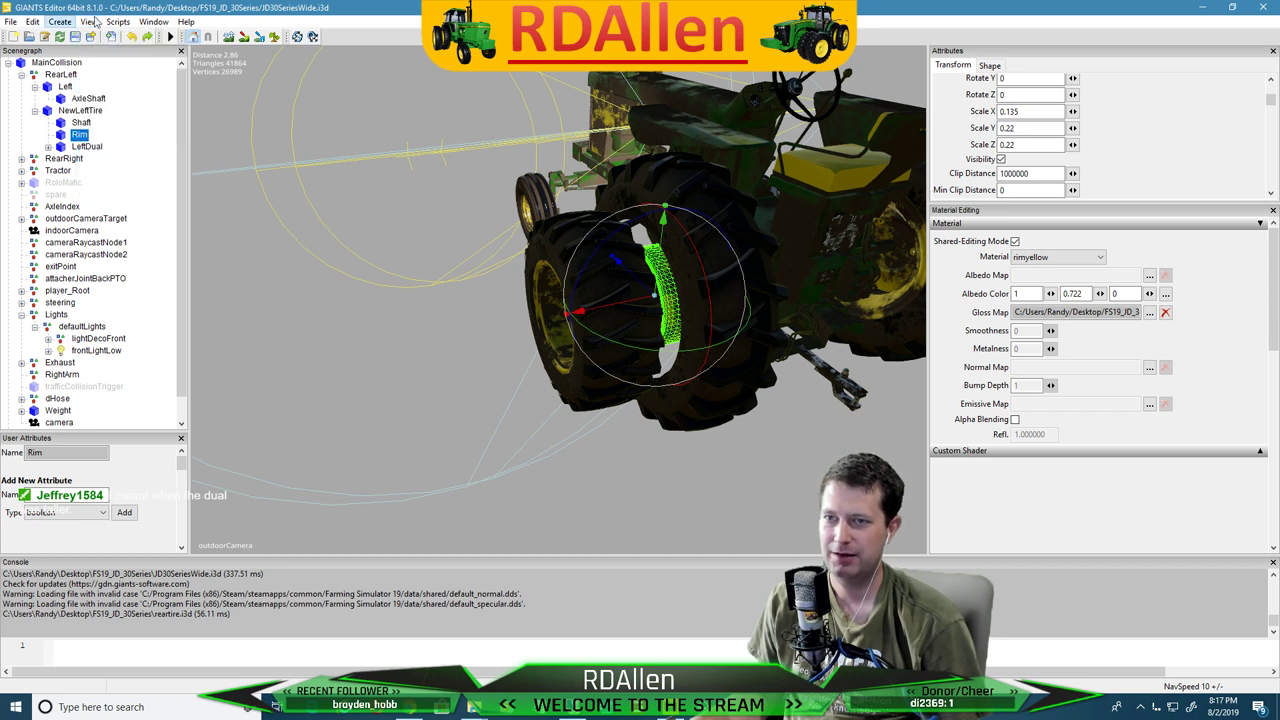
left_click(153, 21)
left_click(157, 16)
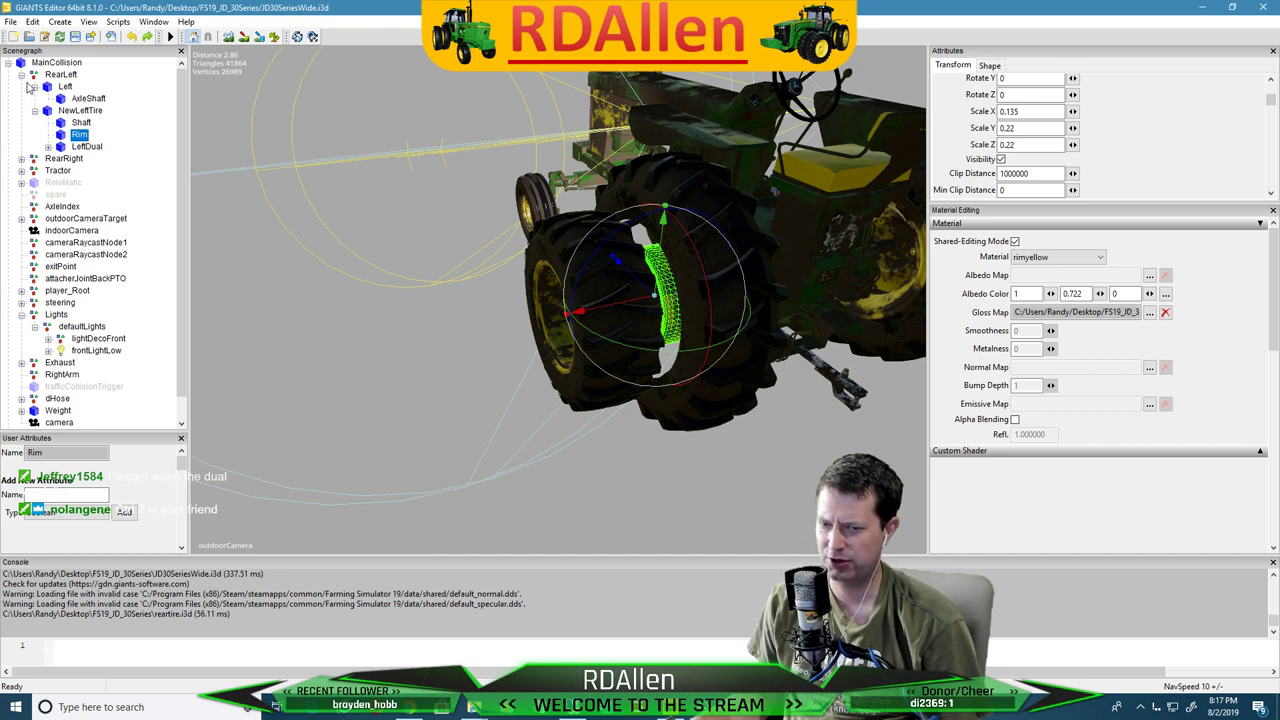
left_click(35, 23)
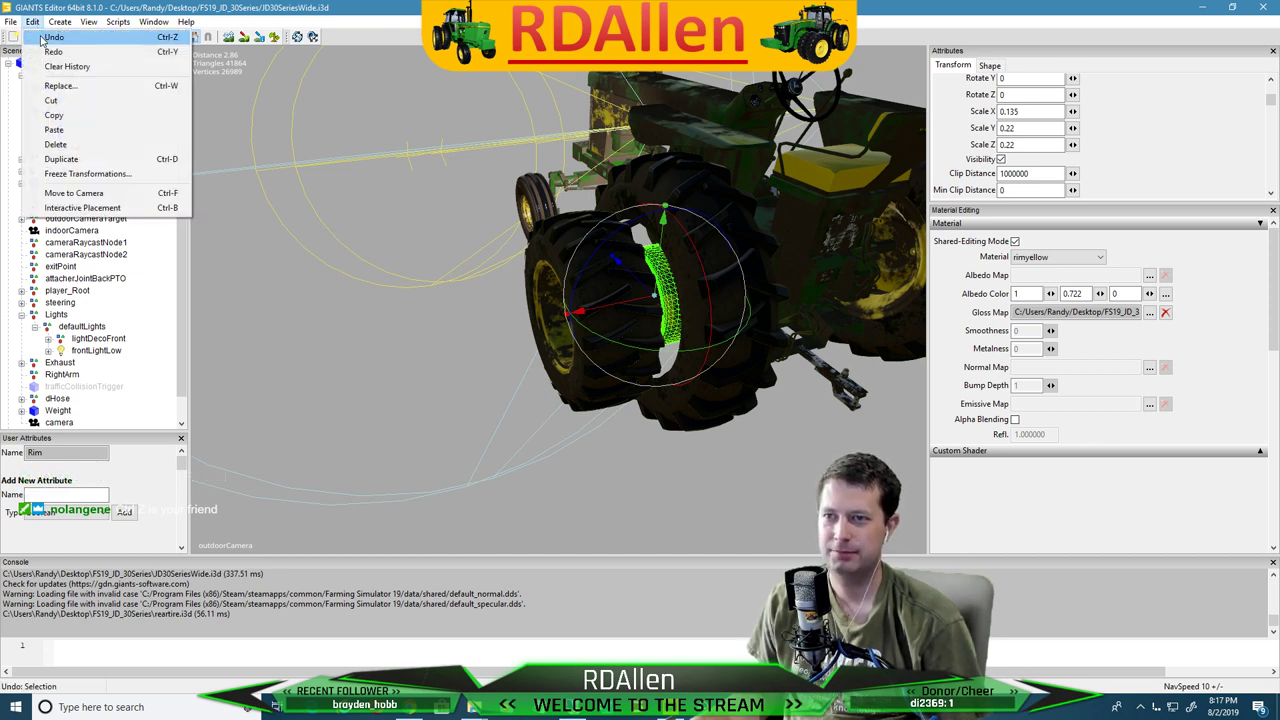
left_click(44, 37)
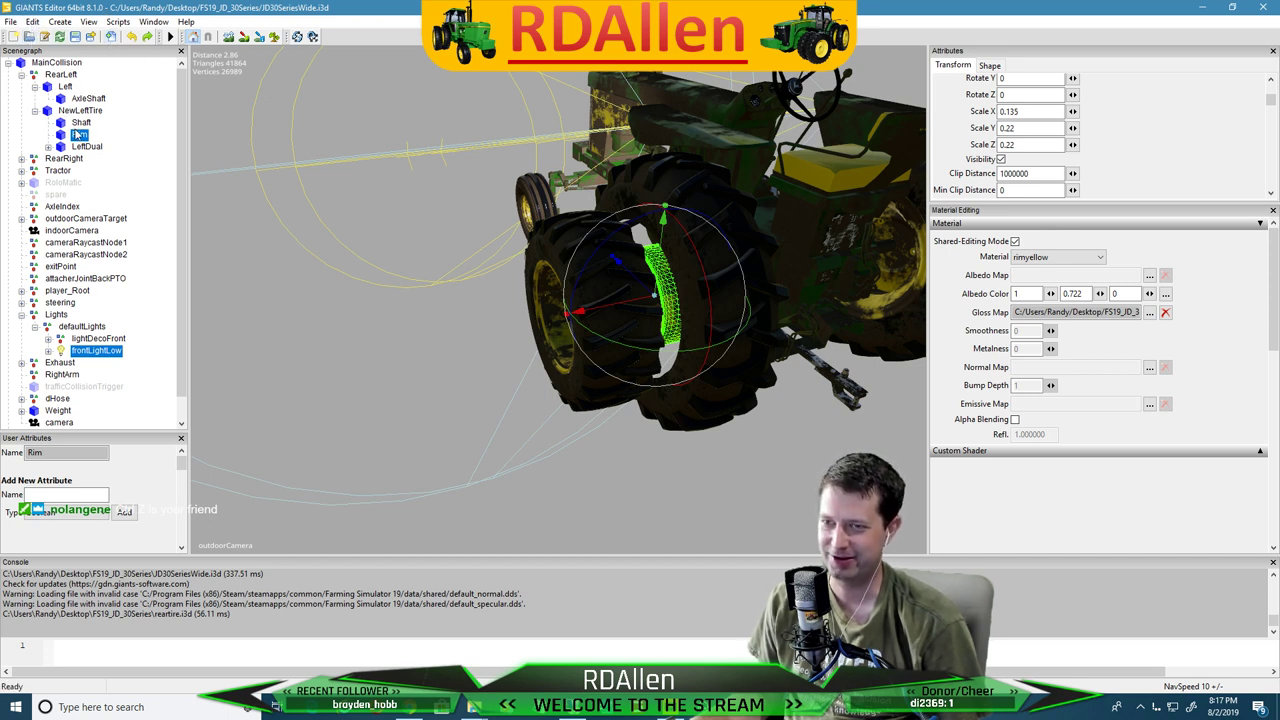
Move the Rim from NewLeftTire back under the Left node by cutting and pasting it in the scenegraph
right_click(77, 133)
left_click(32, 22)
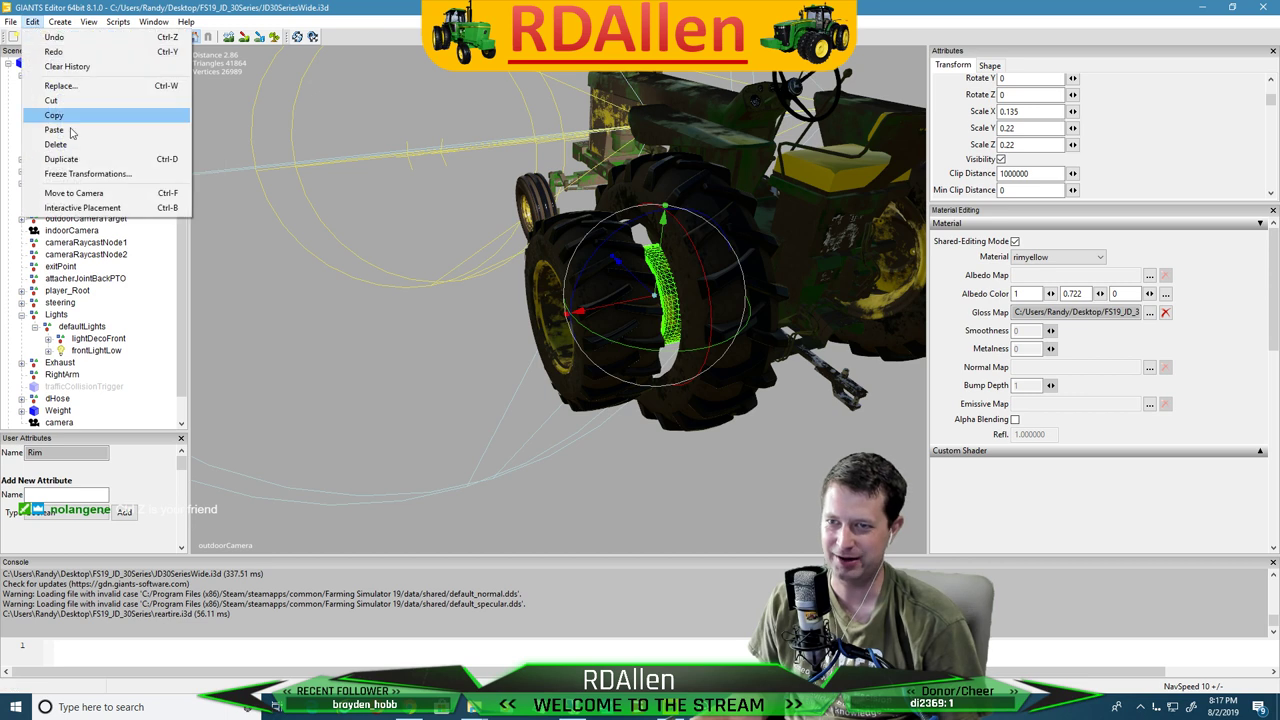
left_click(56, 130)
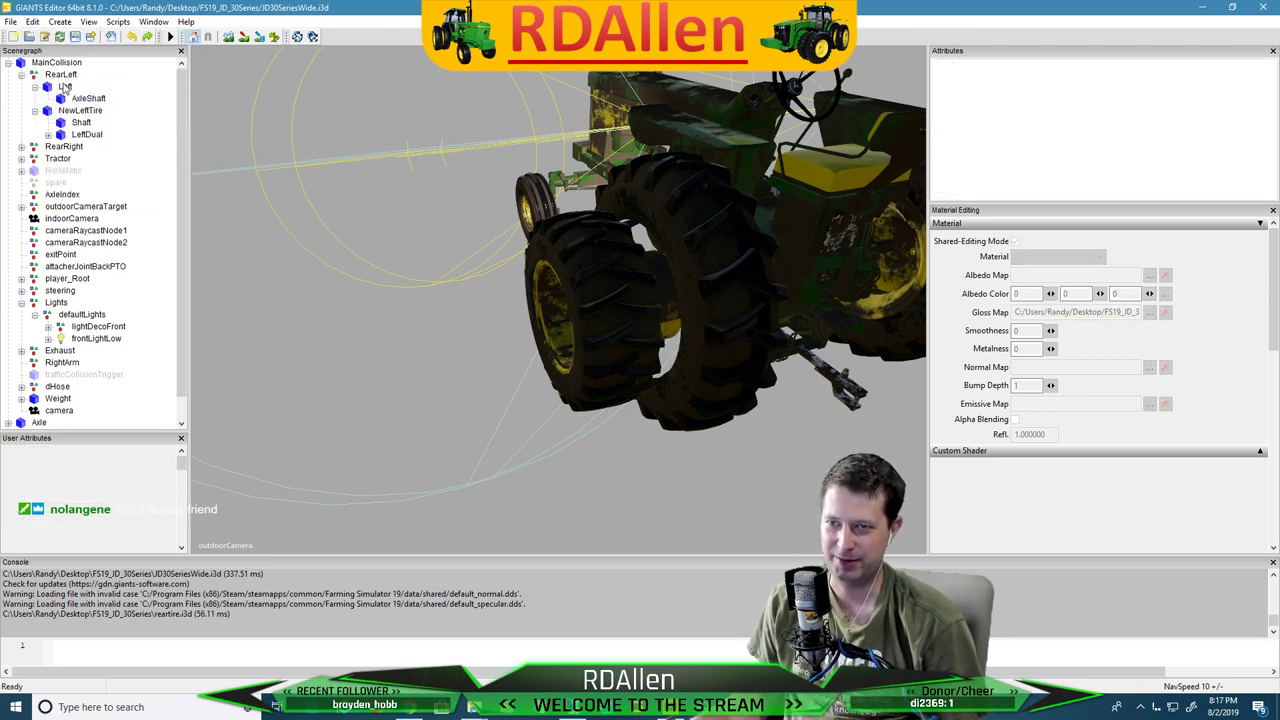
left_click(65, 87)
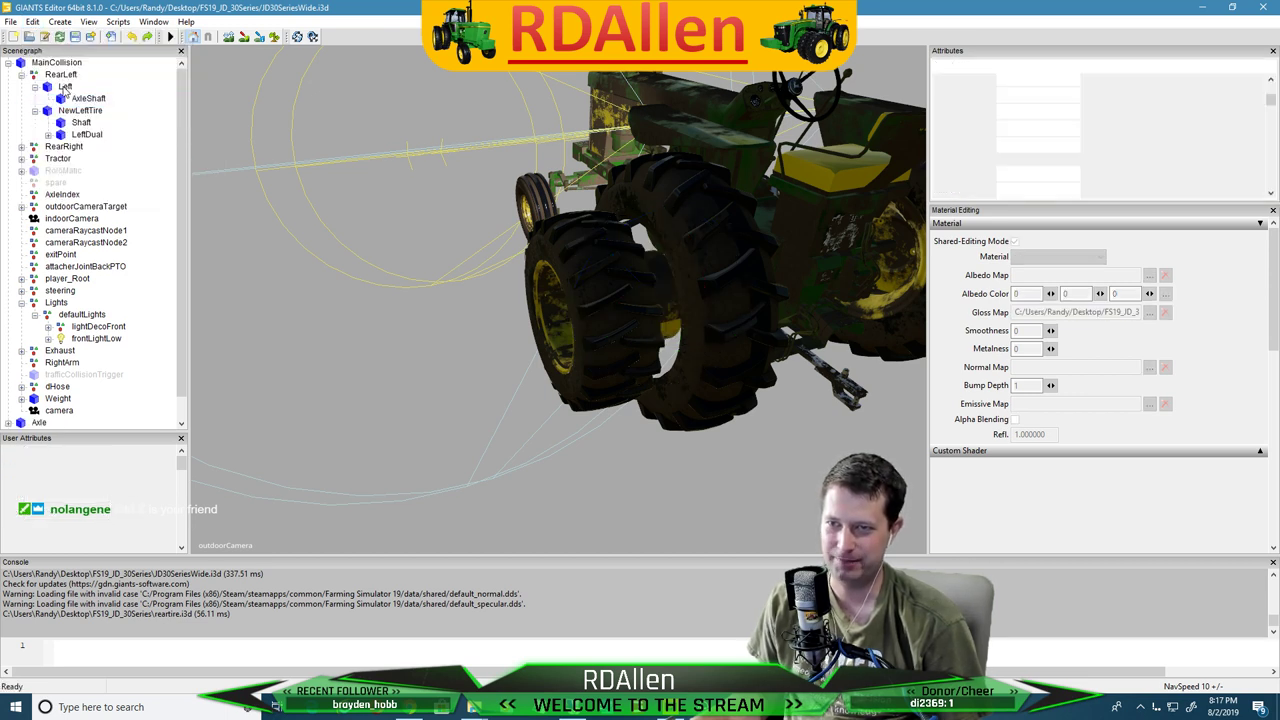
left_click(32, 21)
left_click(56, 129)
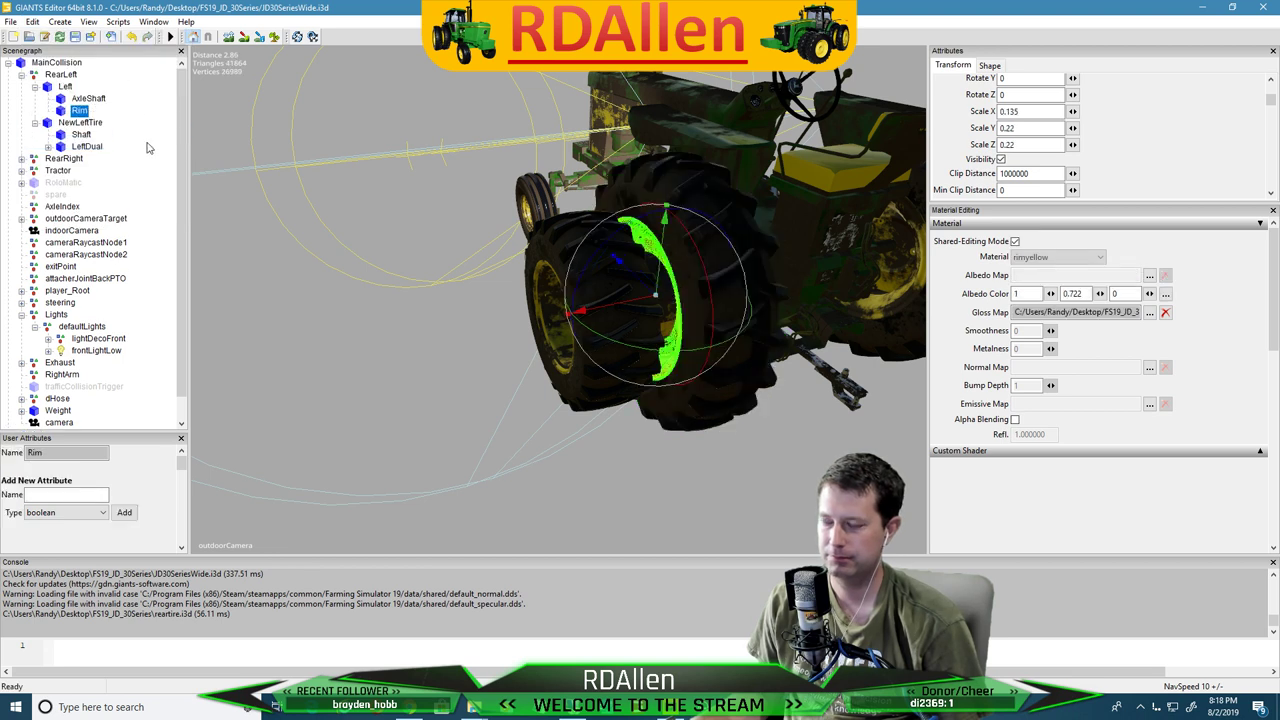
Move LeftDual from NewLeftTire back under the Left node by cutting and pasting it, and save the scene
left_click(88, 146)
left_click(32, 21)
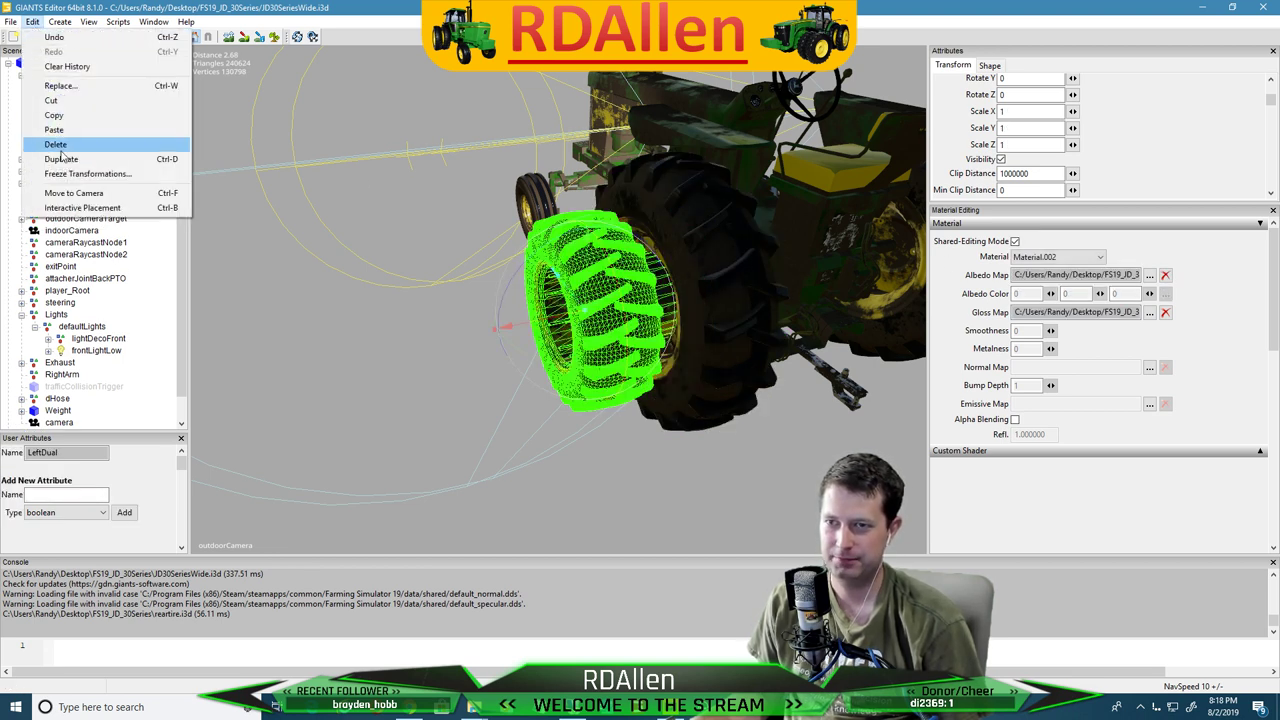
left_click(51, 100)
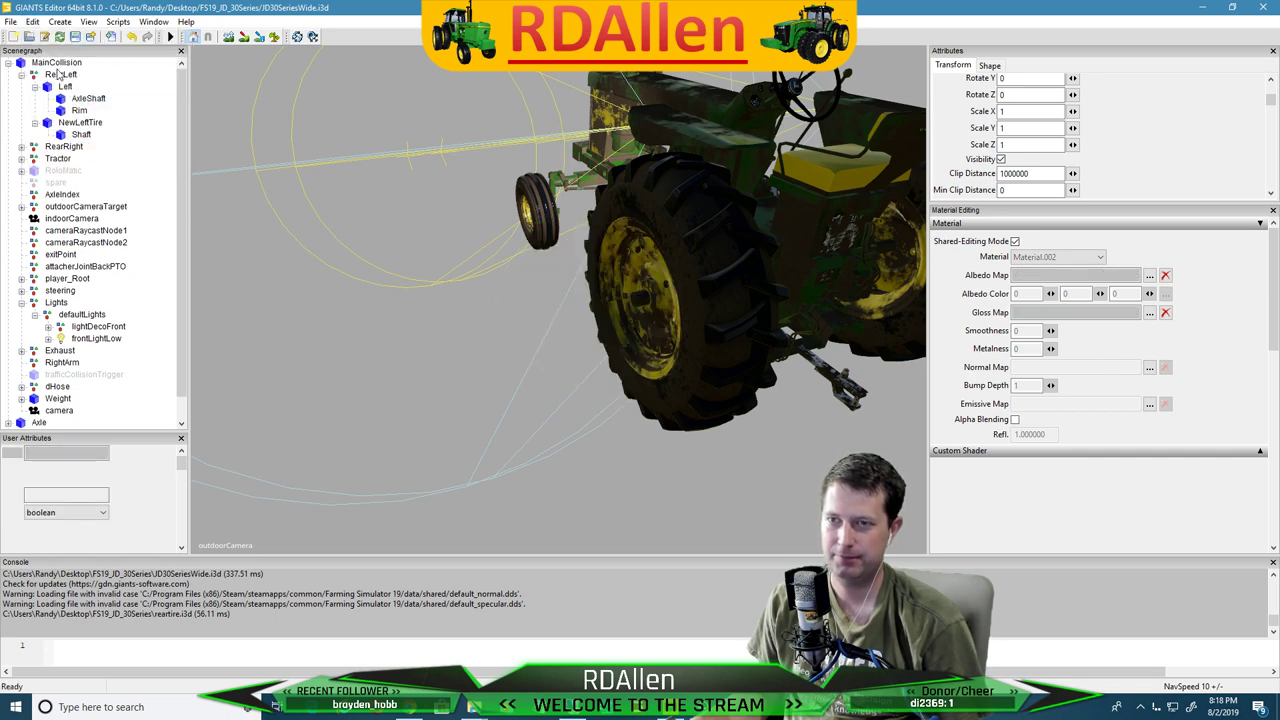
left_click(65, 86)
left_click(32, 21)
left_click(60, 129)
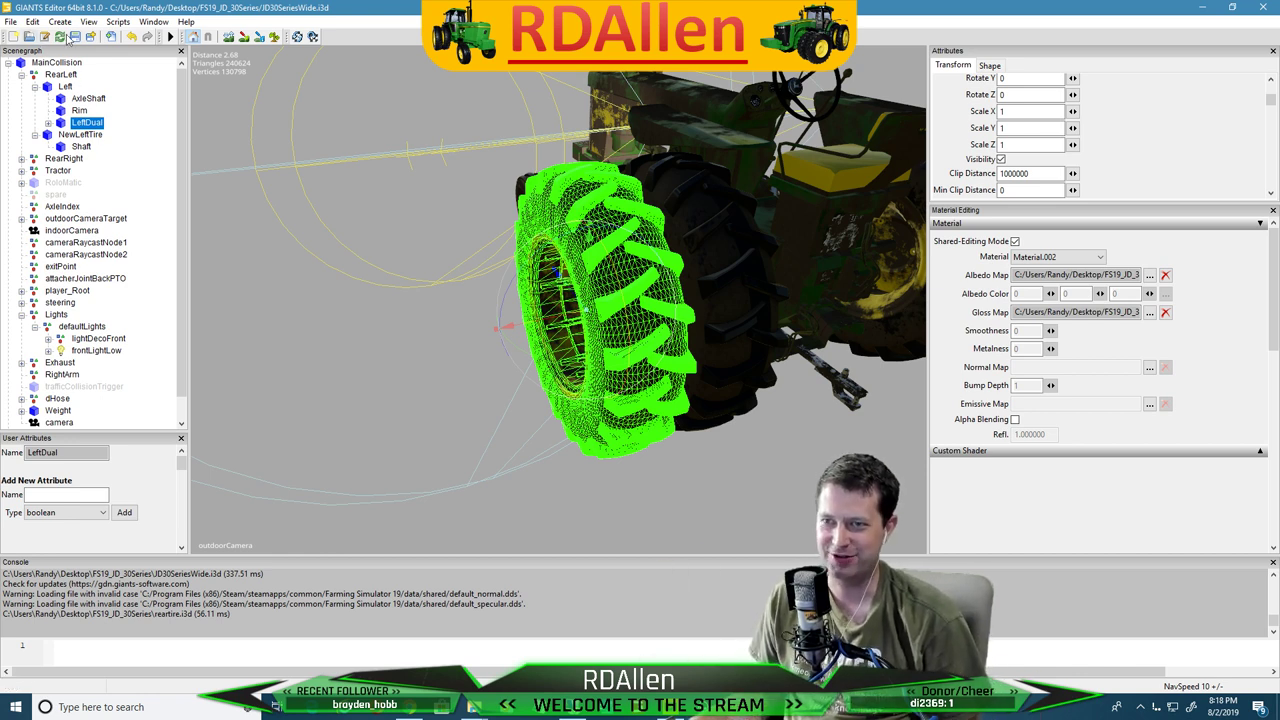
left_click(75, 34)
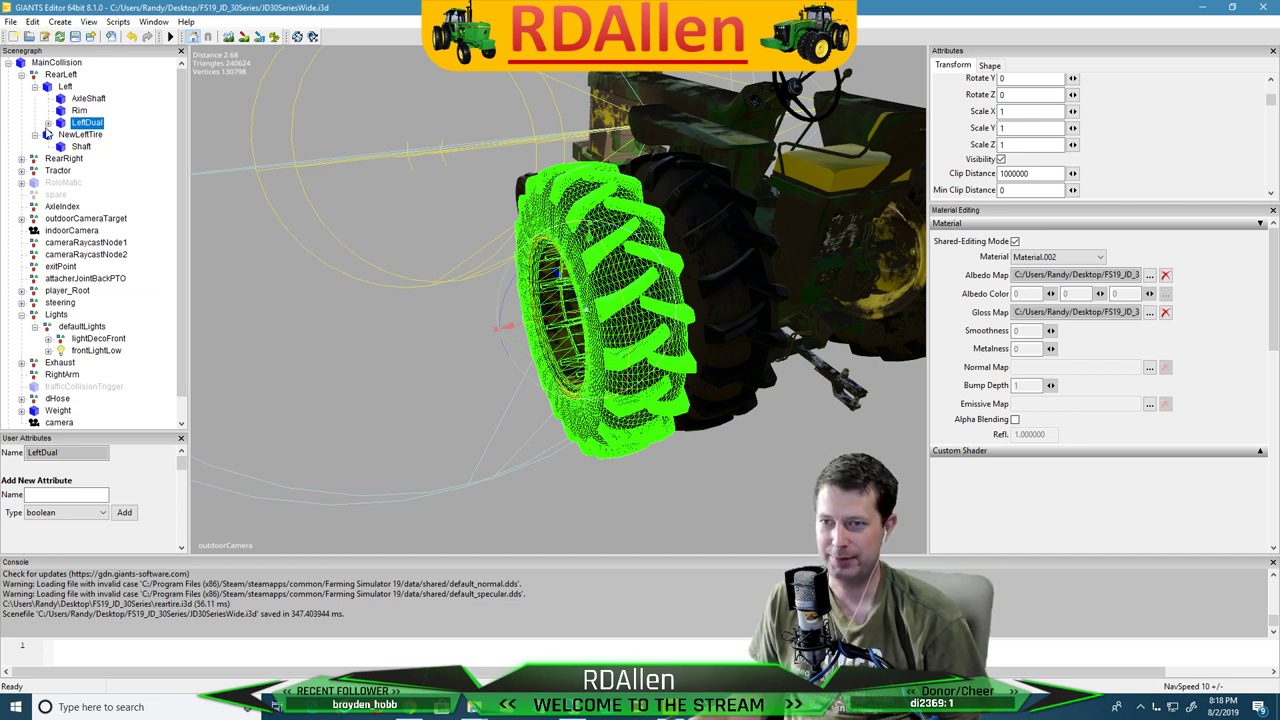
Check the transform, scale and clip distance attributes of NewLeftTire
left_click(75, 134)
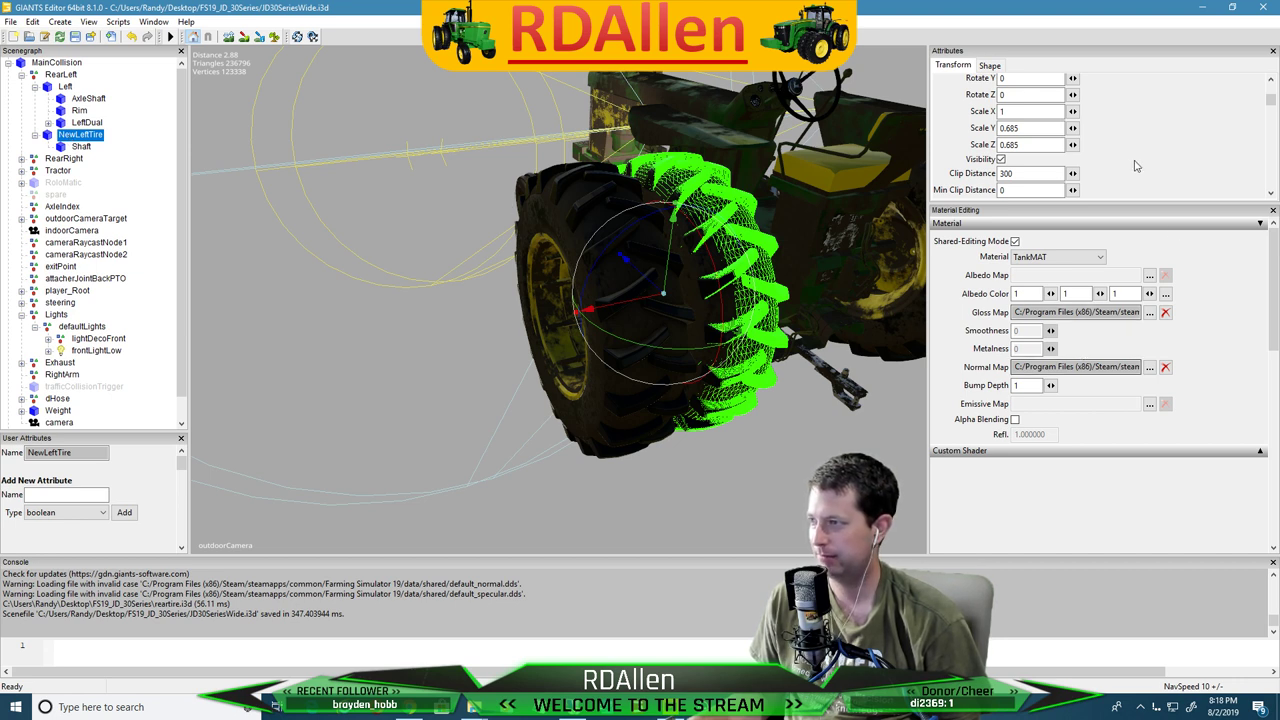
scroll(1142, 145, "down", 2)
scroll(1137, 139, "up", 3)
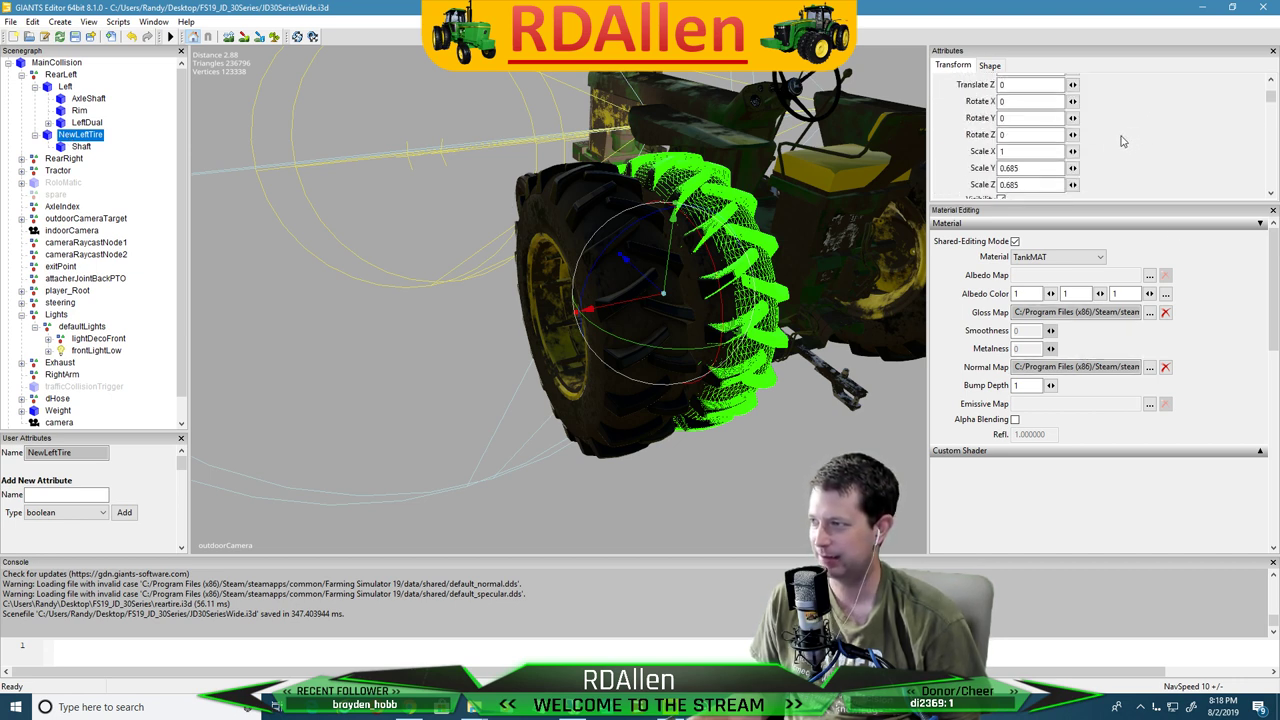
scroll(1108, 166, "down", 3)
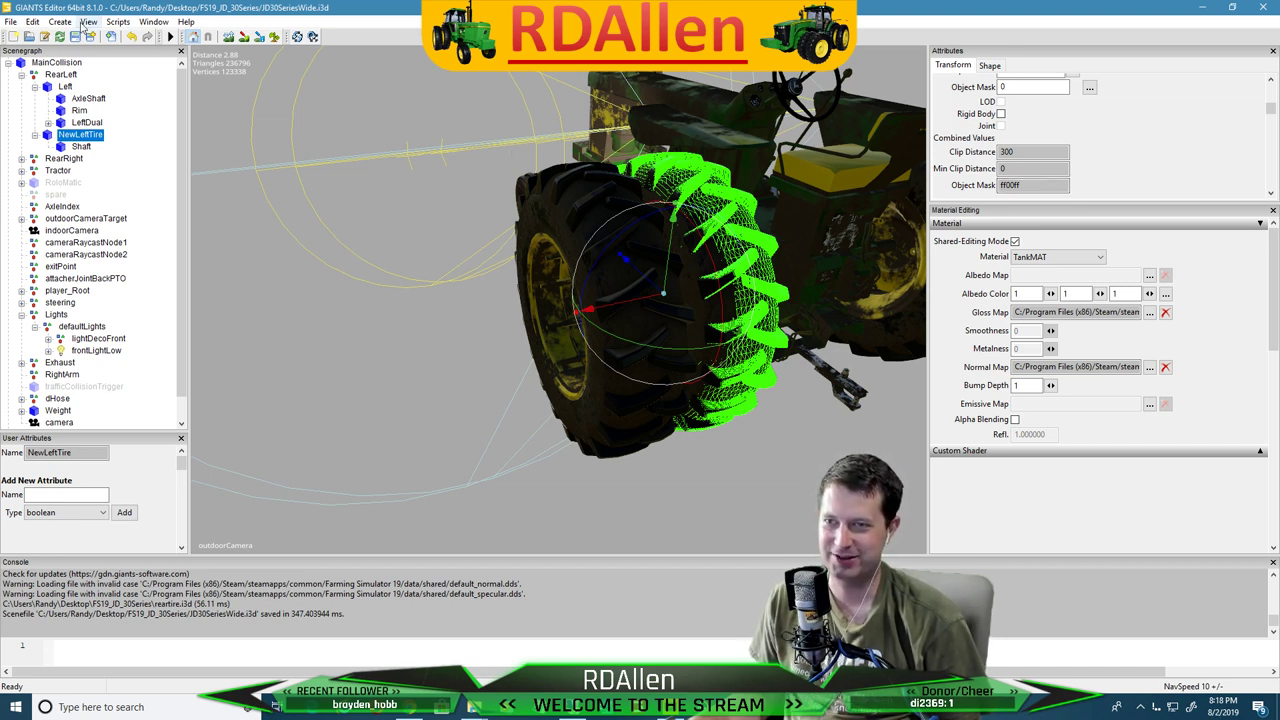
Freeze only the scale transformation of the Rim under Left, with Translate, Rotate and Preserve Instances turned off
left_click(80, 110)
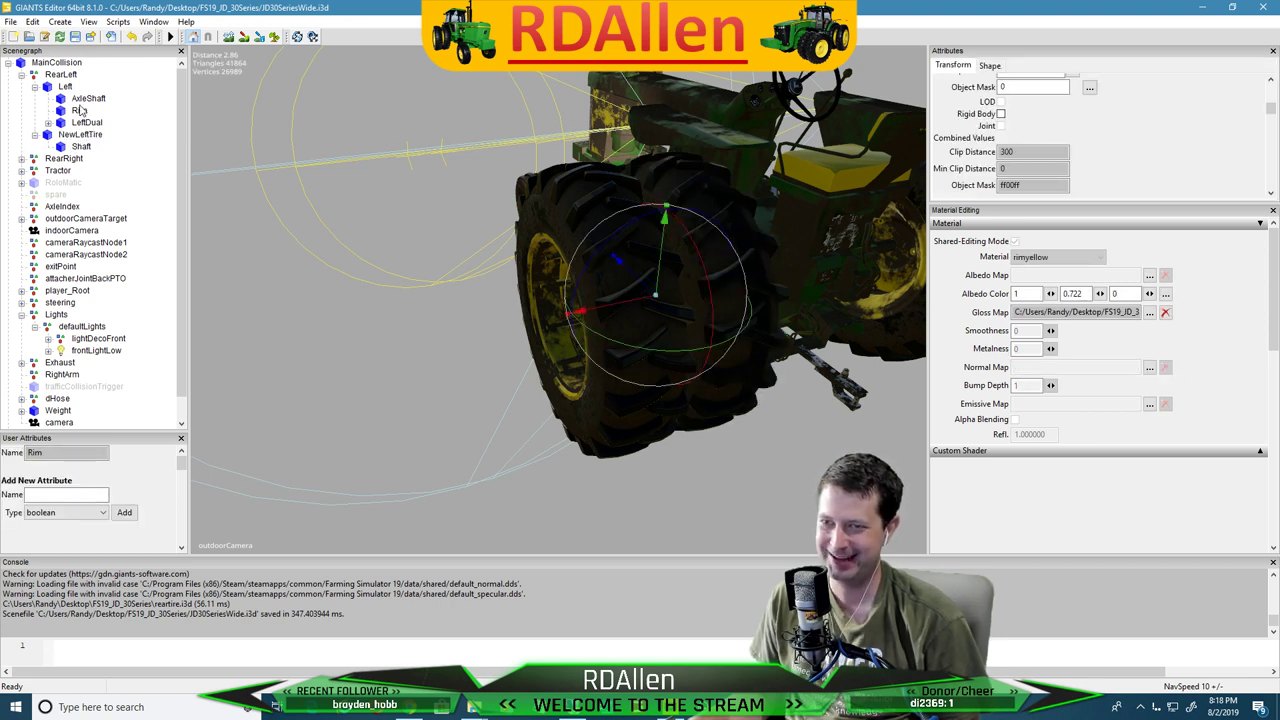
left_click(32, 21)
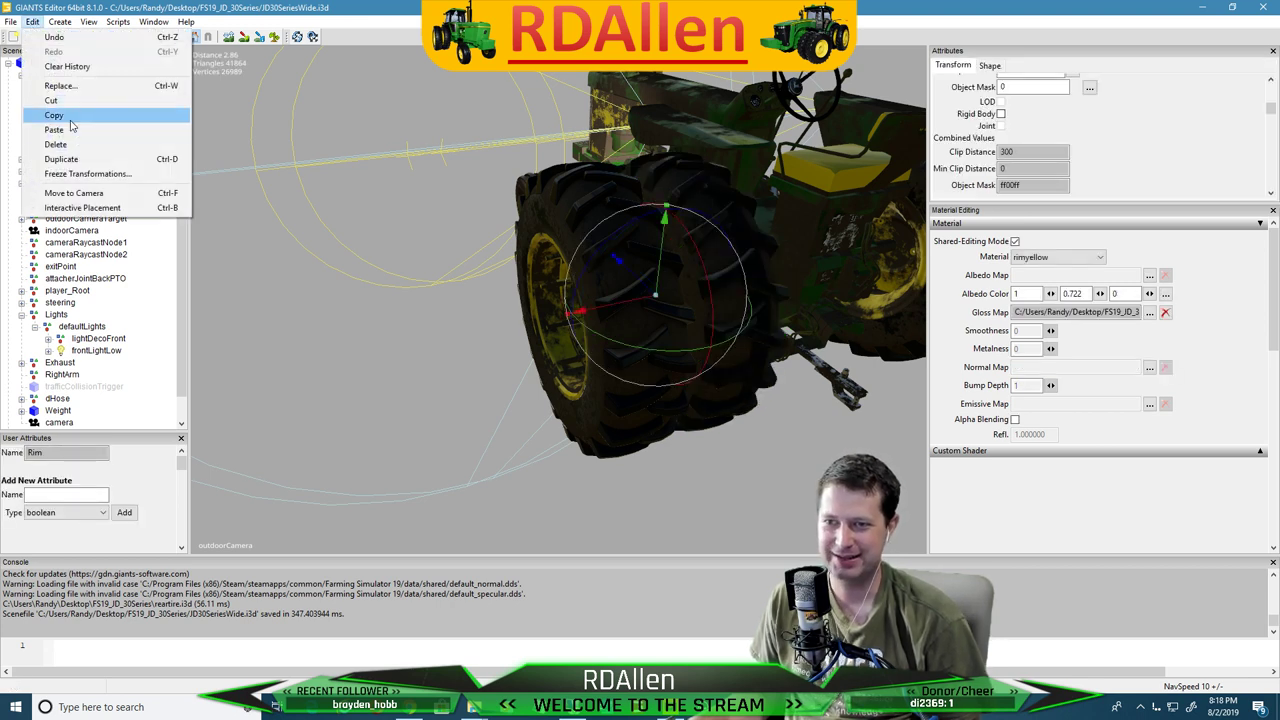
left_click(72, 174)
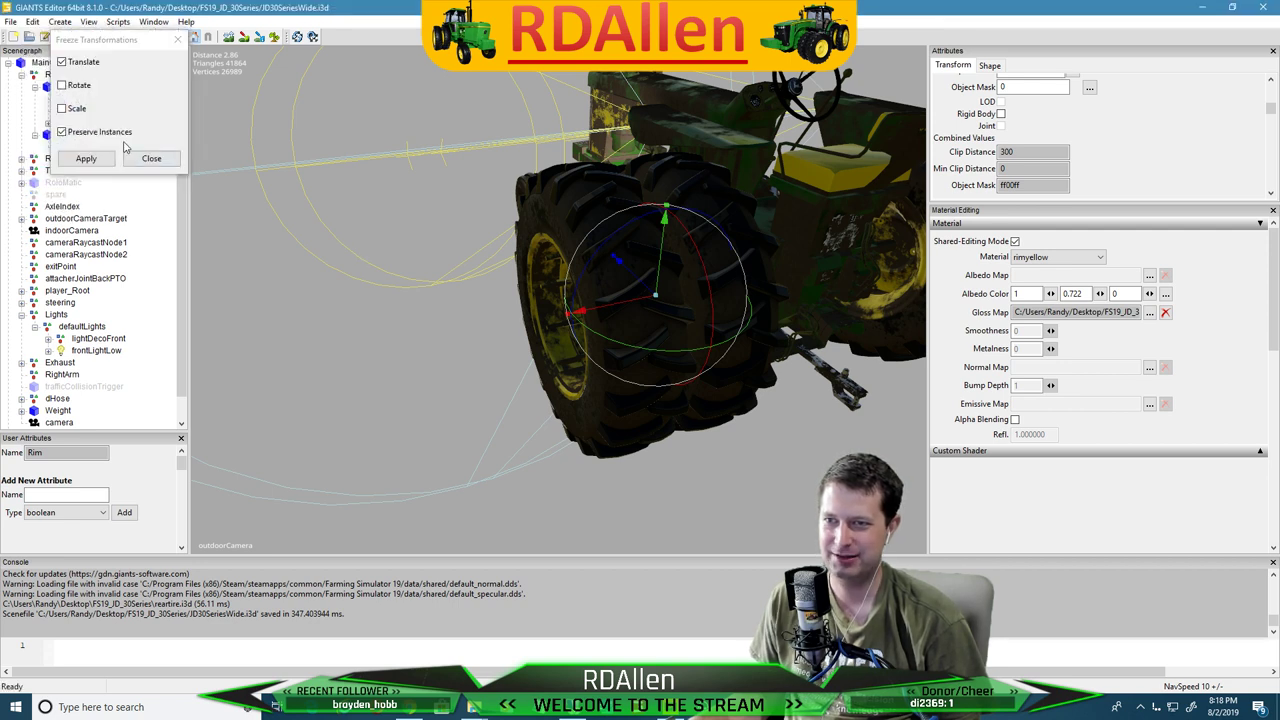
left_click(62, 109)
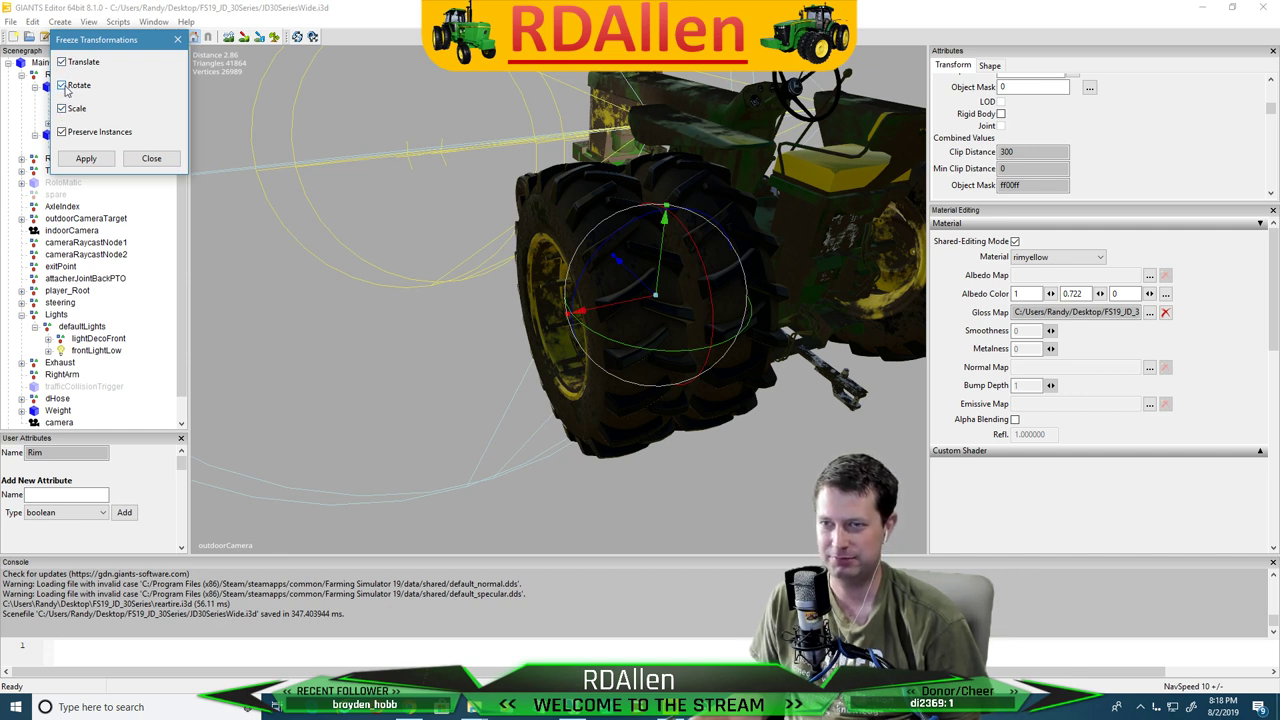
left_click(62, 63)
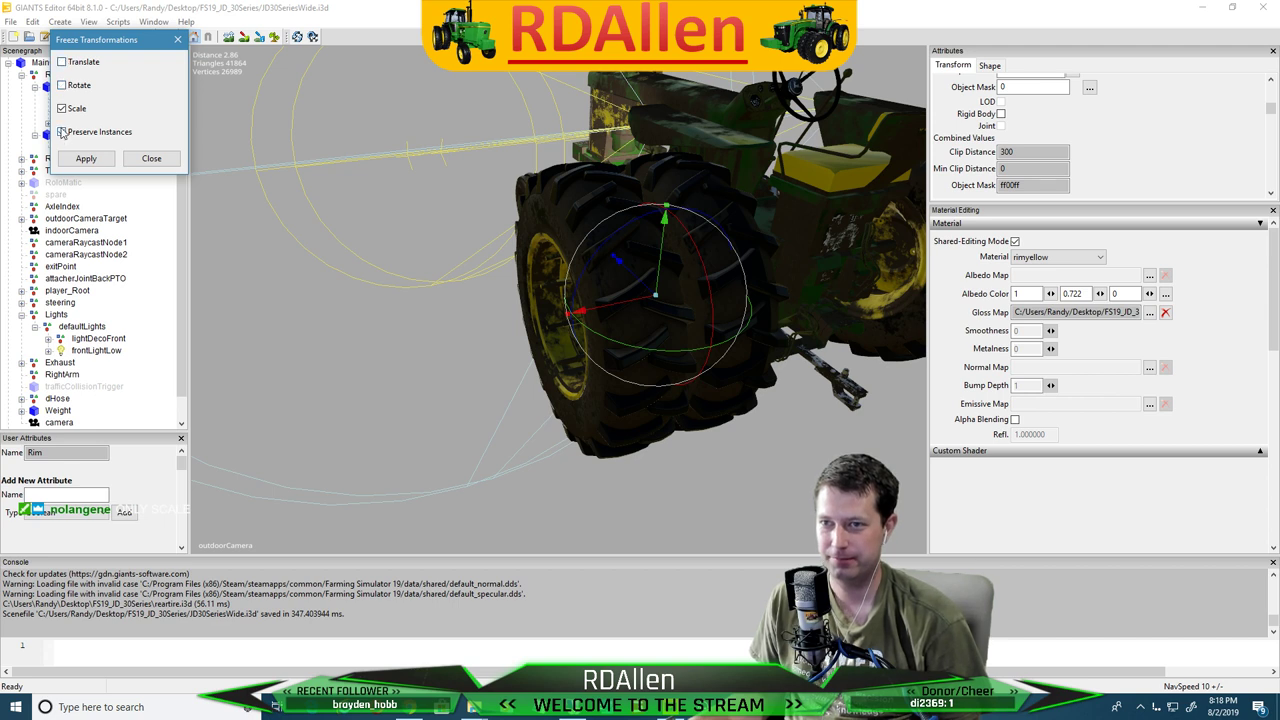
left_click(167, 265)
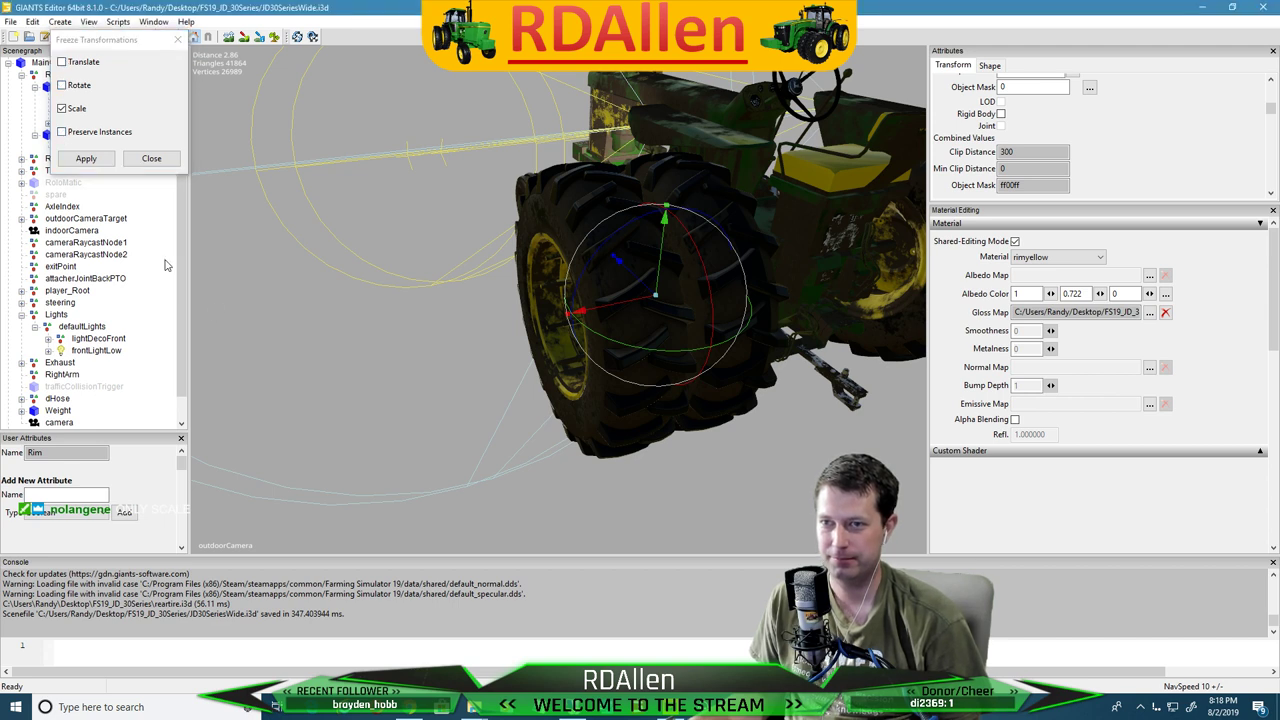
left_click(101, 160)
left_click(86, 159)
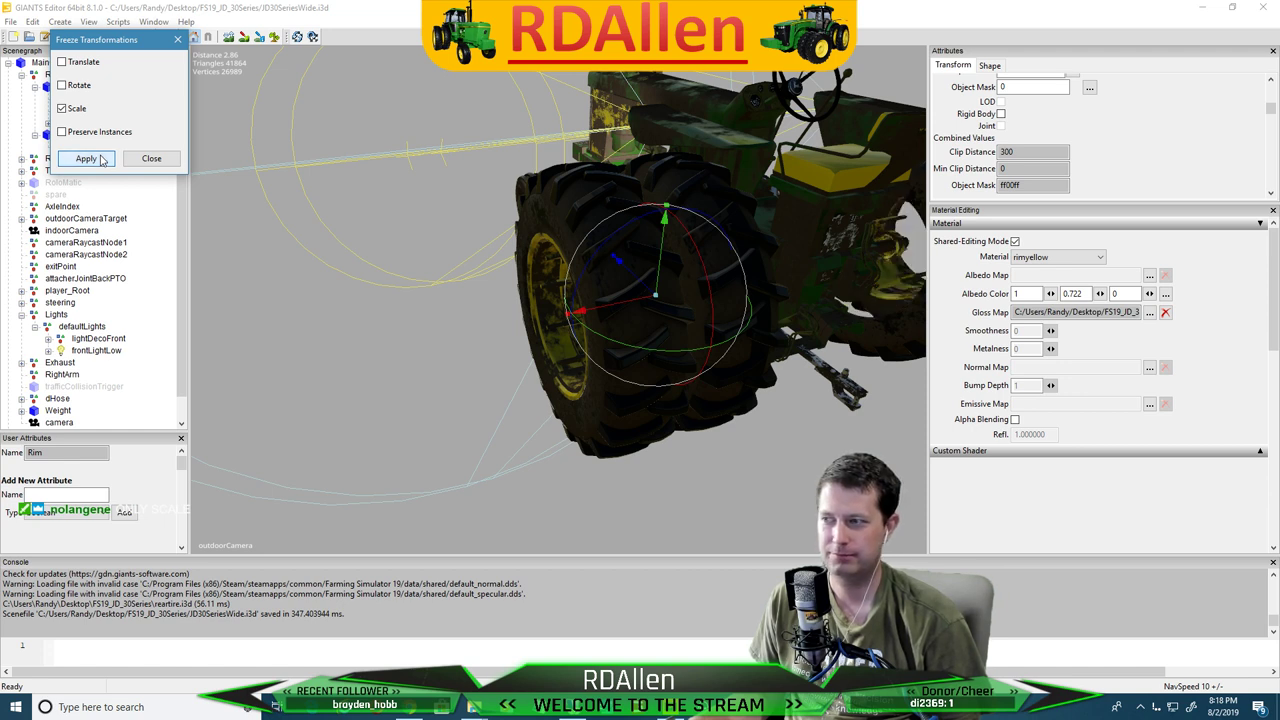
left_click(100, 232)
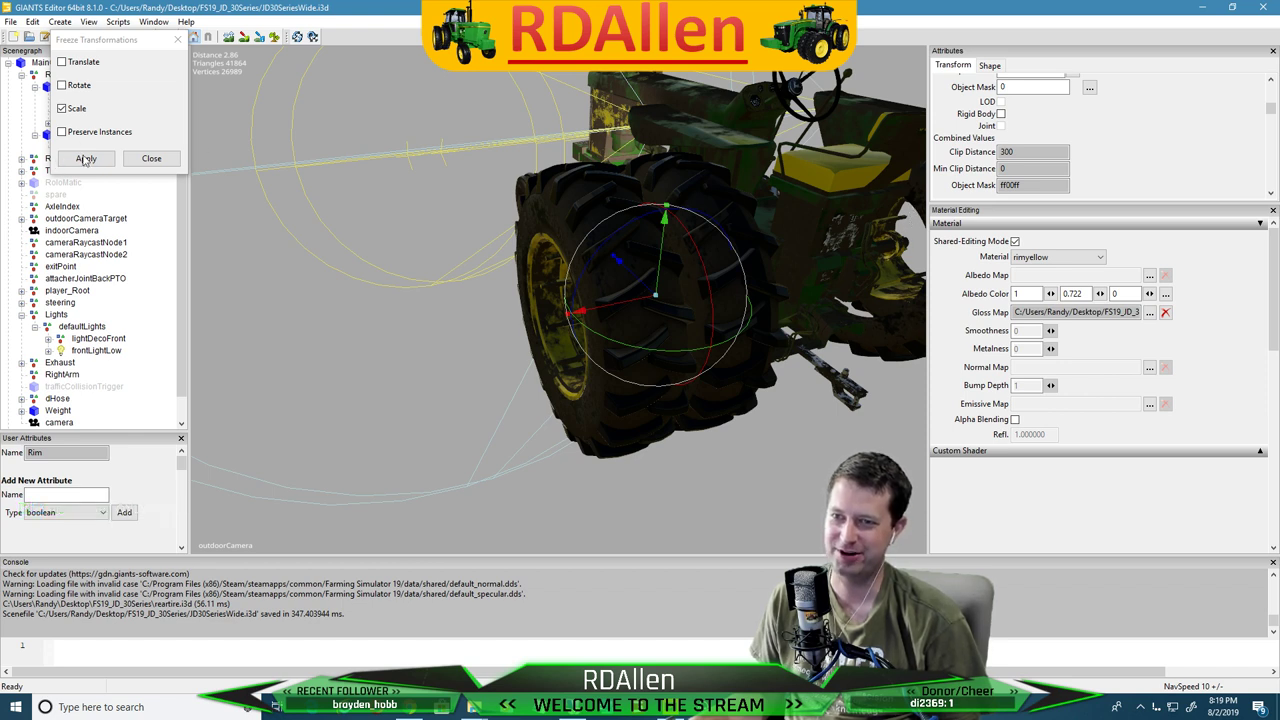
left_click(151, 160)
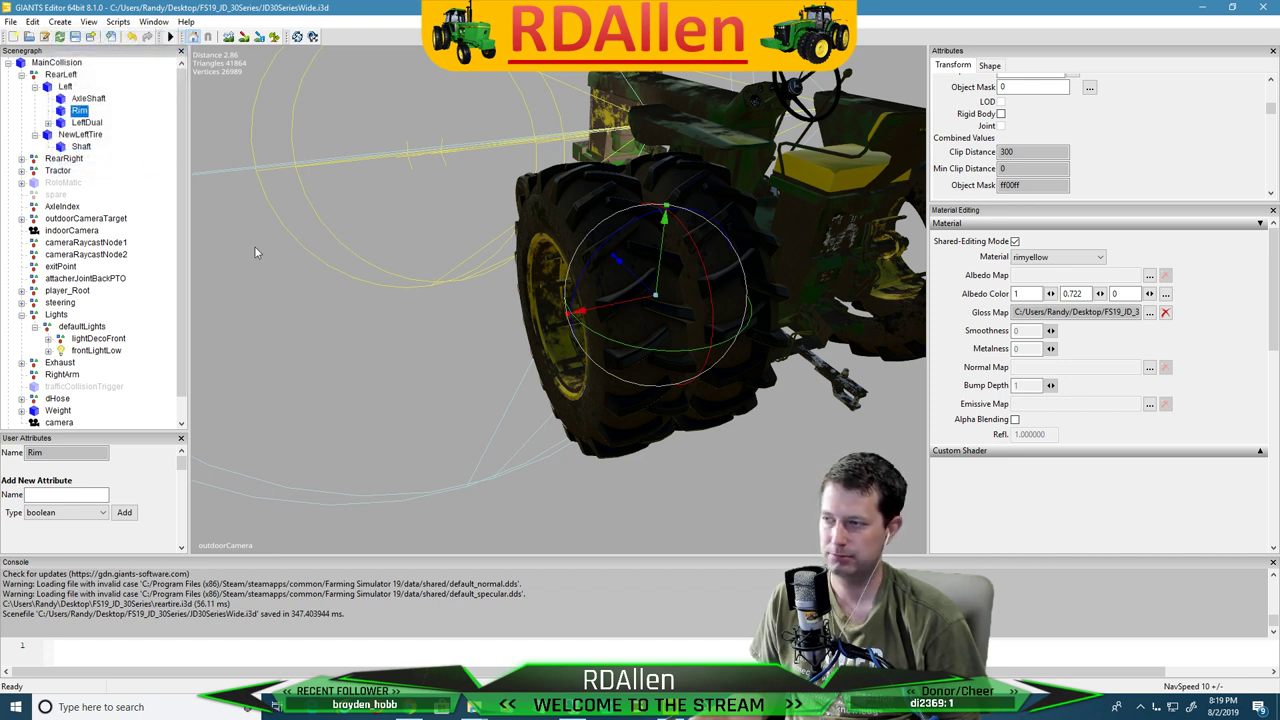
Examine the left rear wheel's rim and the opposite rear wheel from behind, below and the side
middle_click_drag(440, 352, 553, 345)
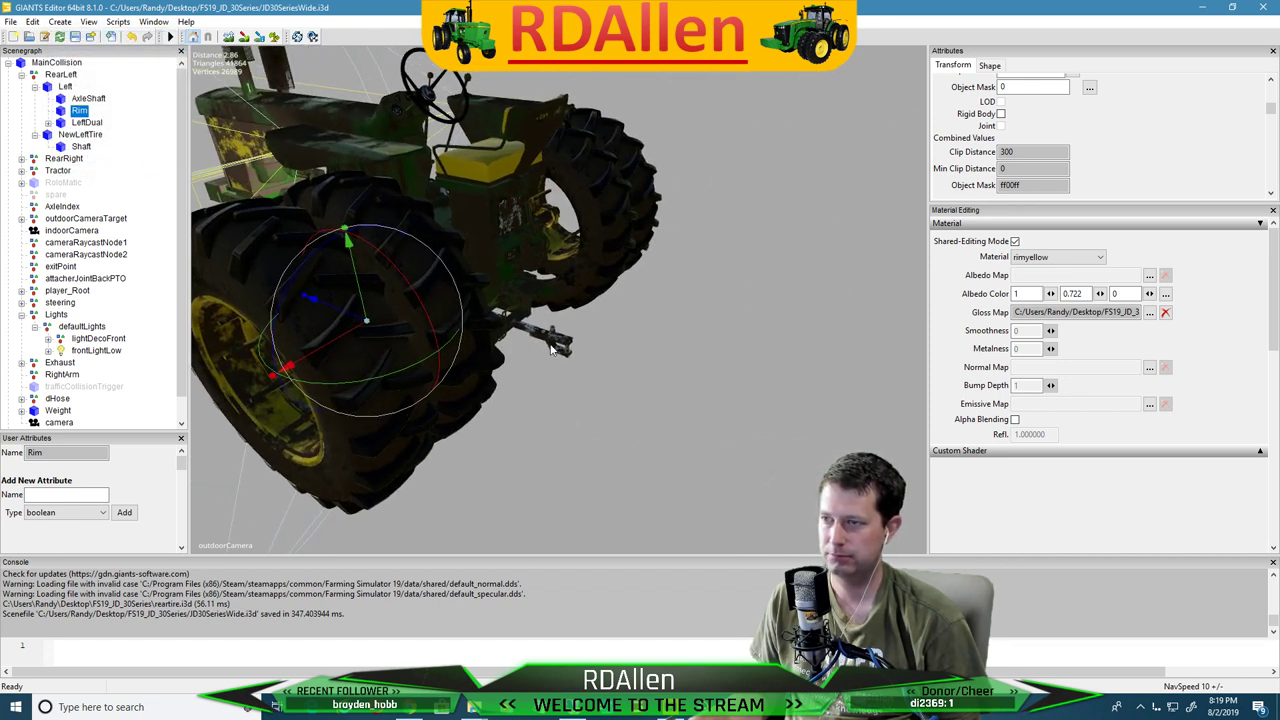
left_click_drag(551, 349, 750, 208, "alt")
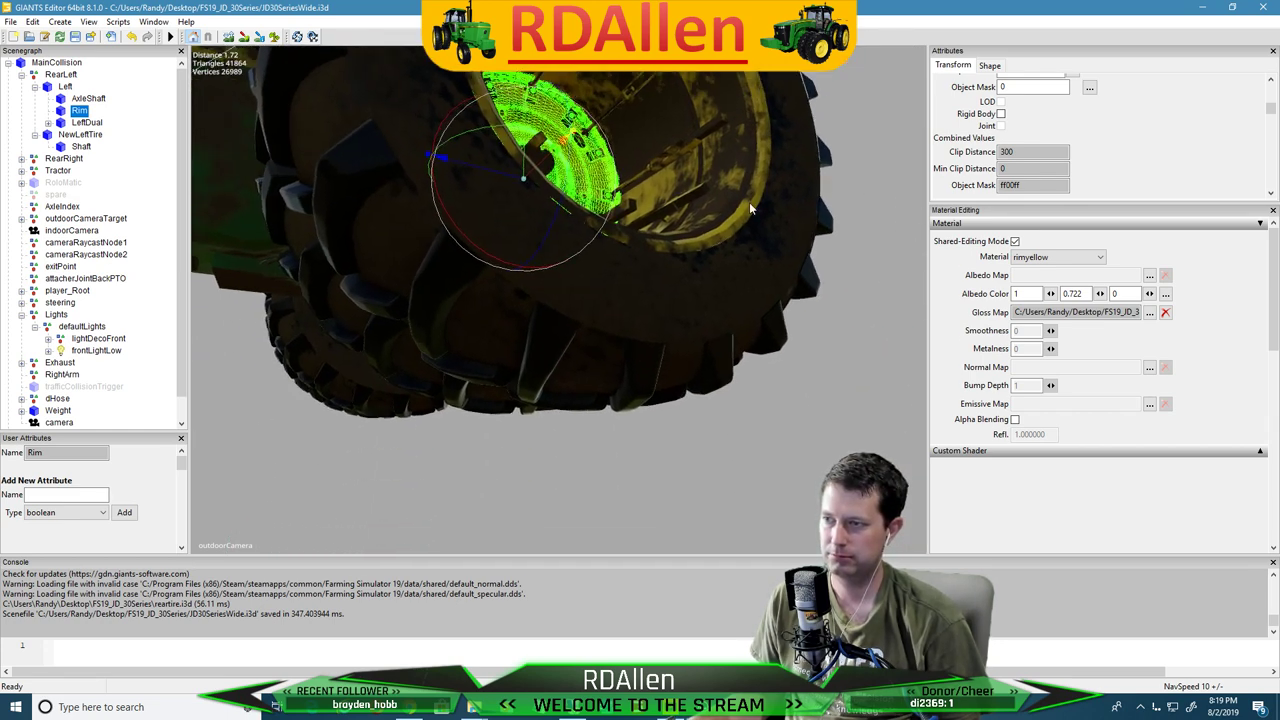
middle_click_drag(749, 202, 423, 246)
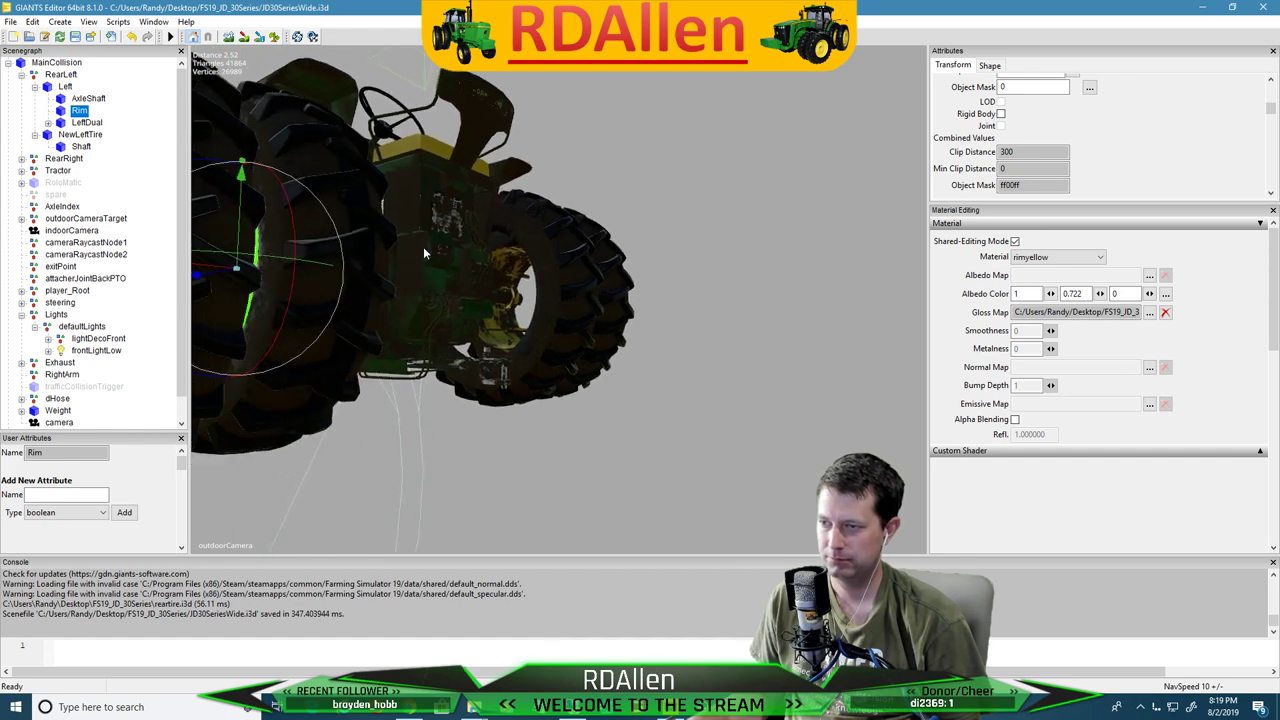
left_click_drag(423, 246, 436, 235, "alt")
scroll(438, 234, "up", 1)
scroll(437, 236, "up", 1)
scroll(434, 247, "down", 1)
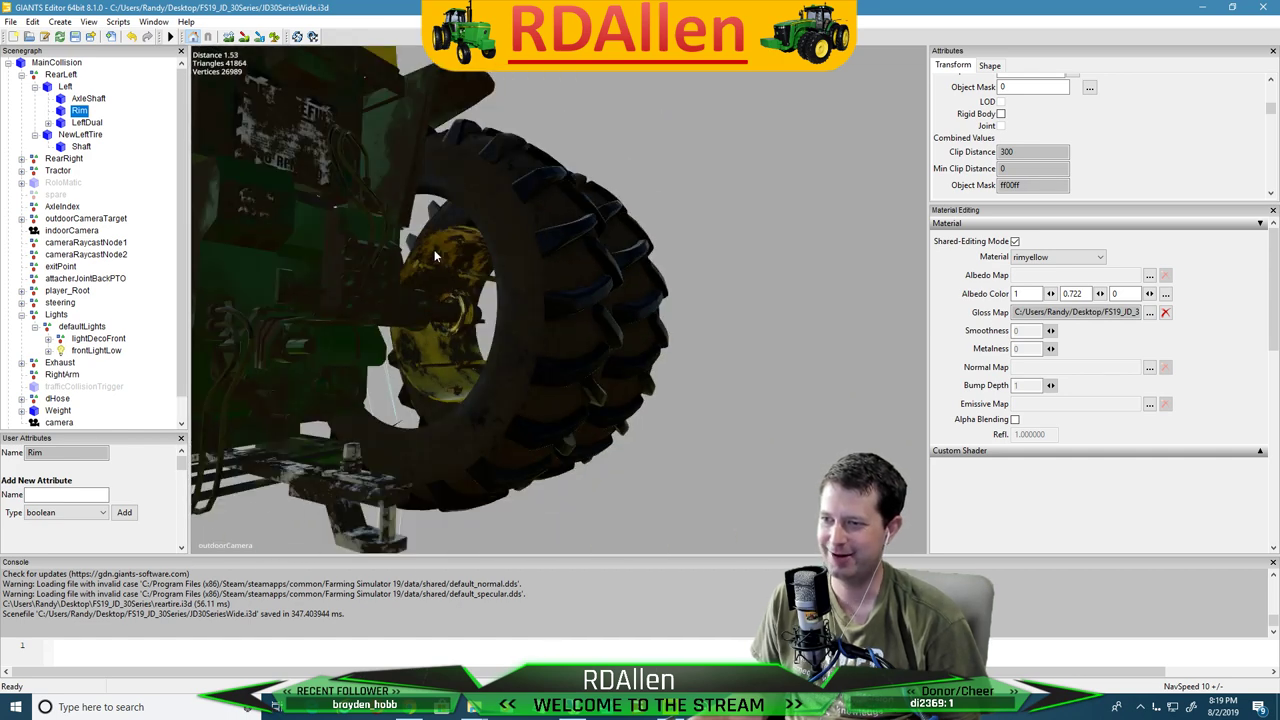
middle_click_drag(434, 257, 715, 315)
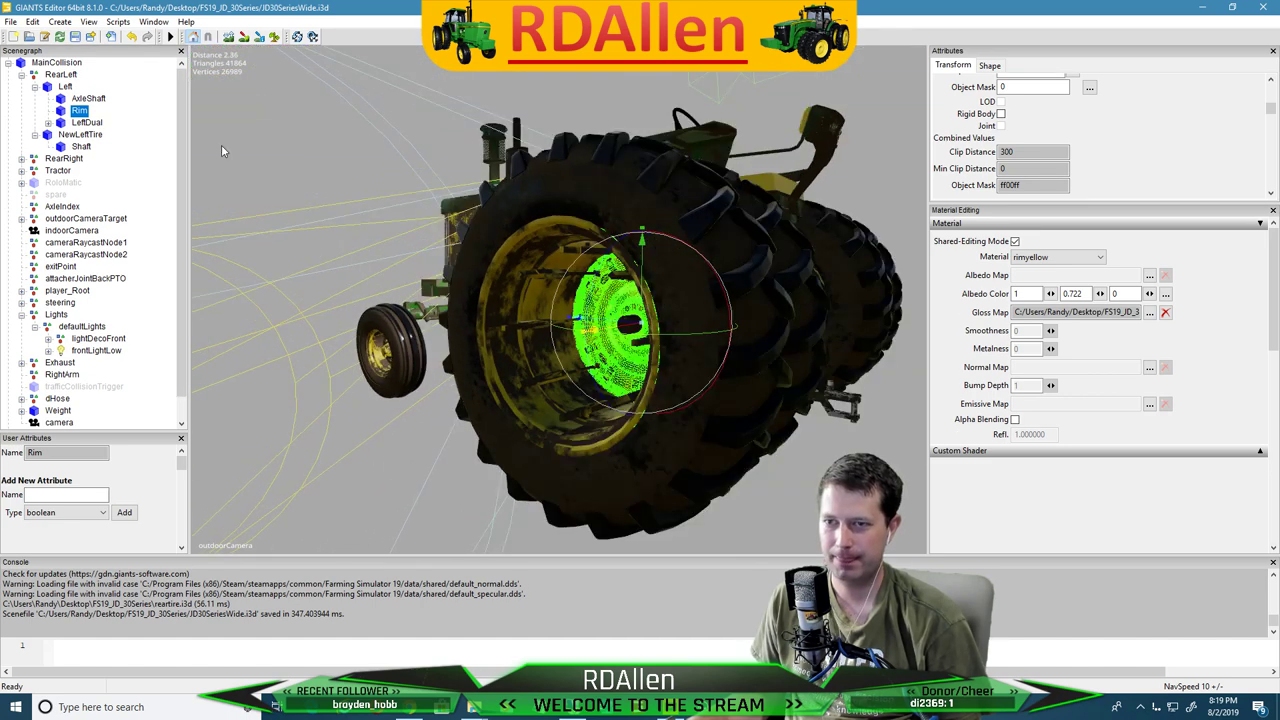
Examine the Rim under Right, checking its size inside the wheel and its rotation and scale attributes
left_click(22, 159)
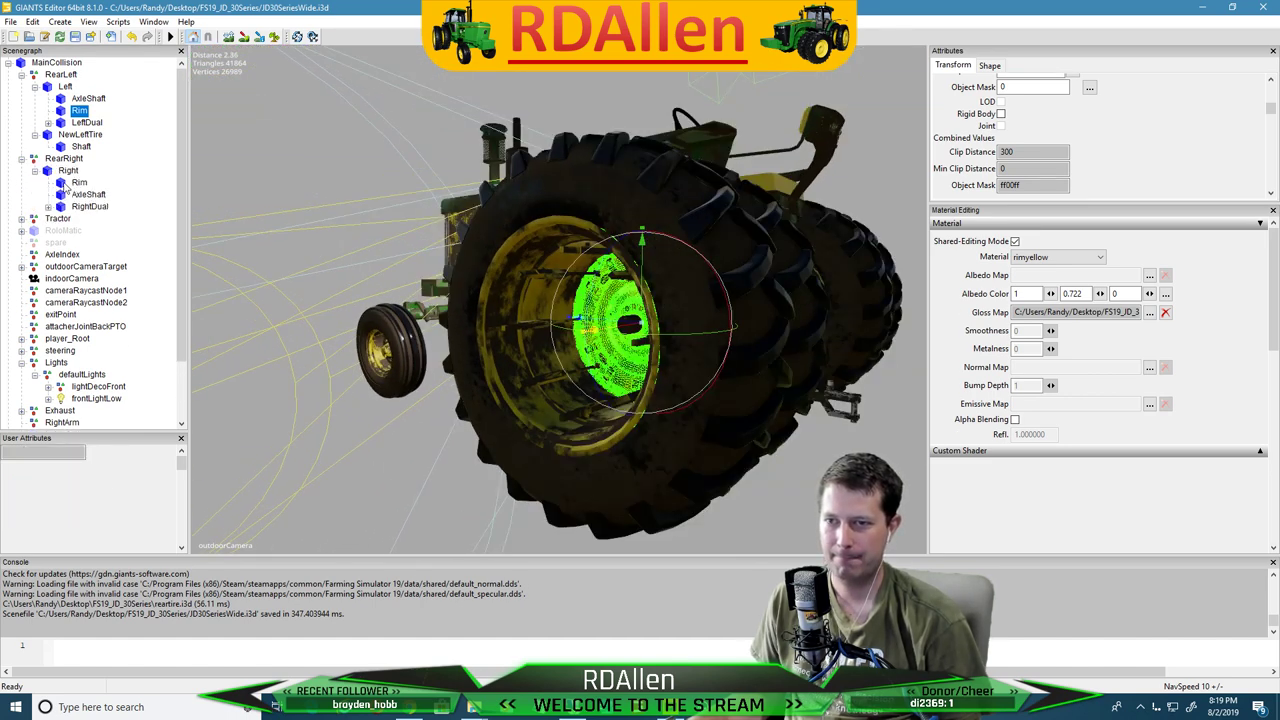
left_click(64, 184)
middle_click_drag(785, 430, 869, 436, "alt")
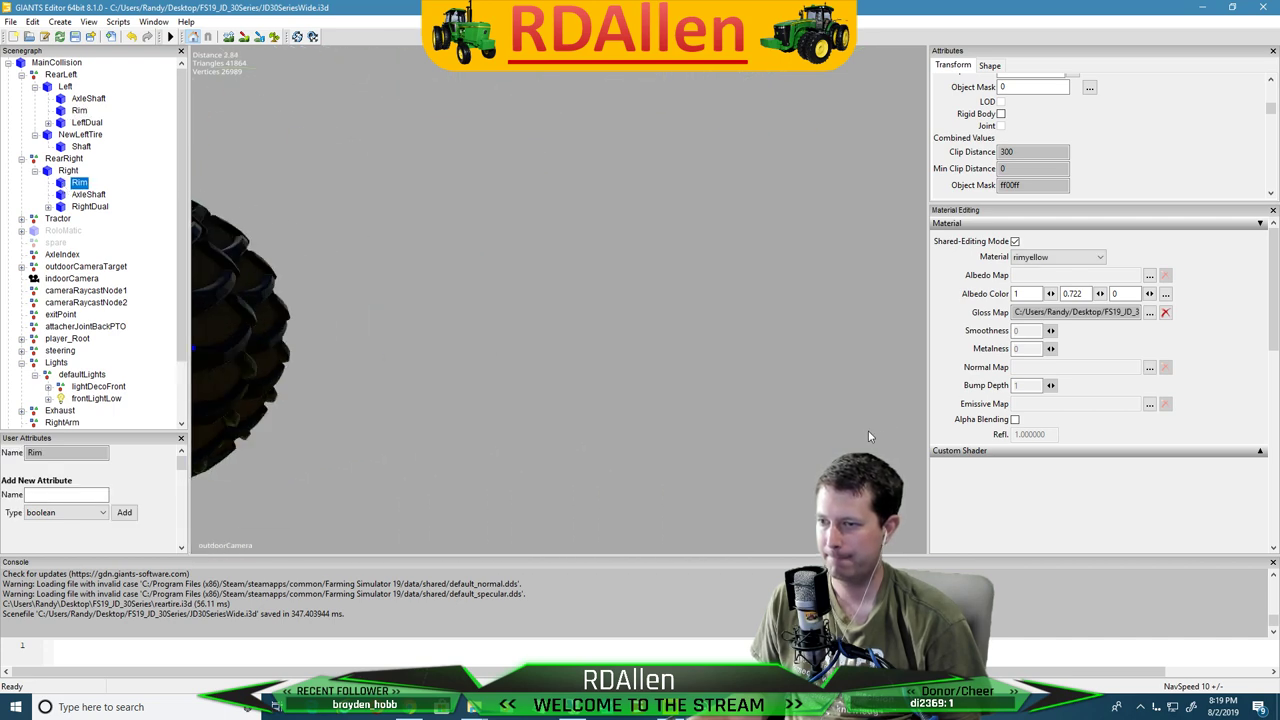
middle_click_drag(606, 393, 494, 390, "alt")
scroll(491, 371, "up", 5)
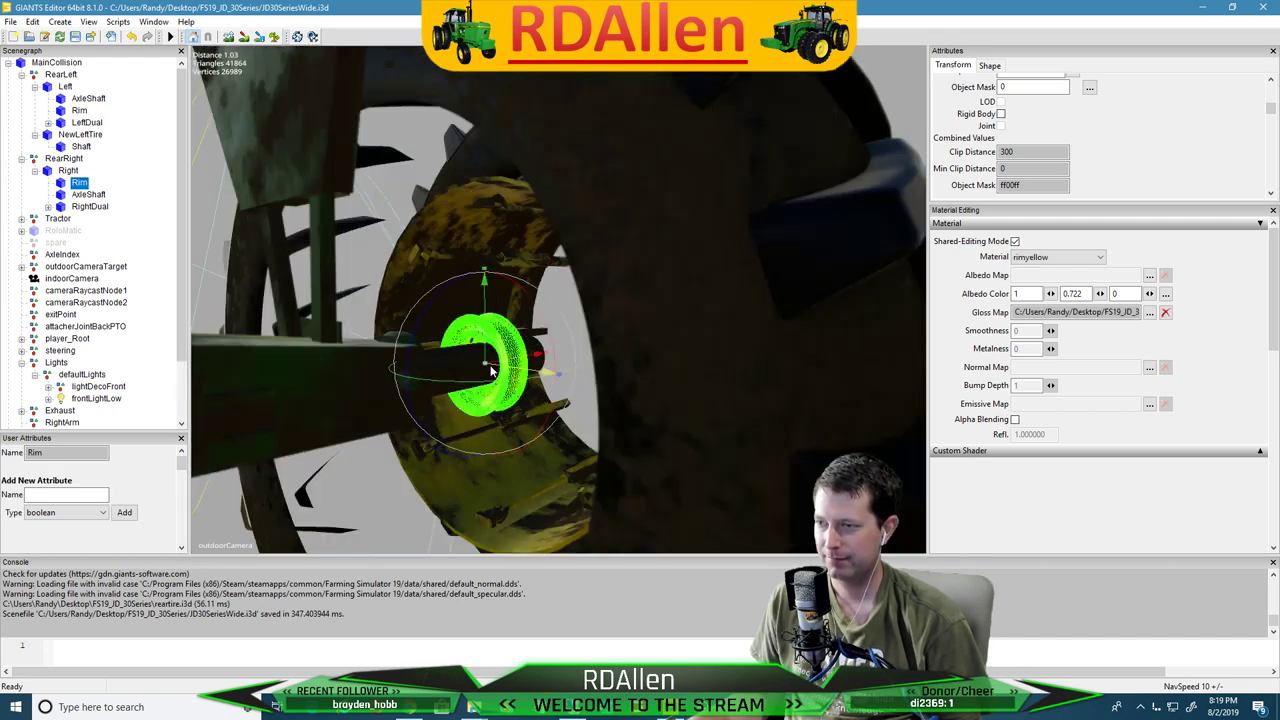
scroll(456, 402, "up", 2)
scroll(452, 401, "down", 2)
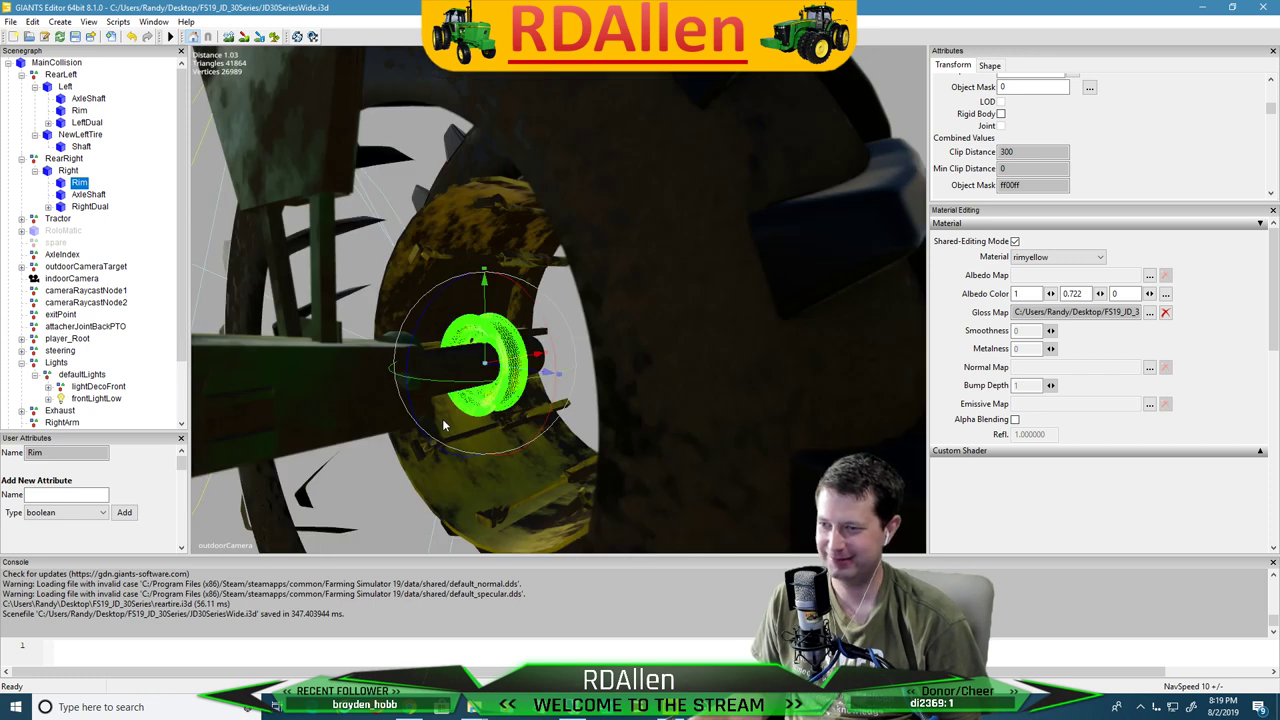
scroll(1096, 133, "up", 1)
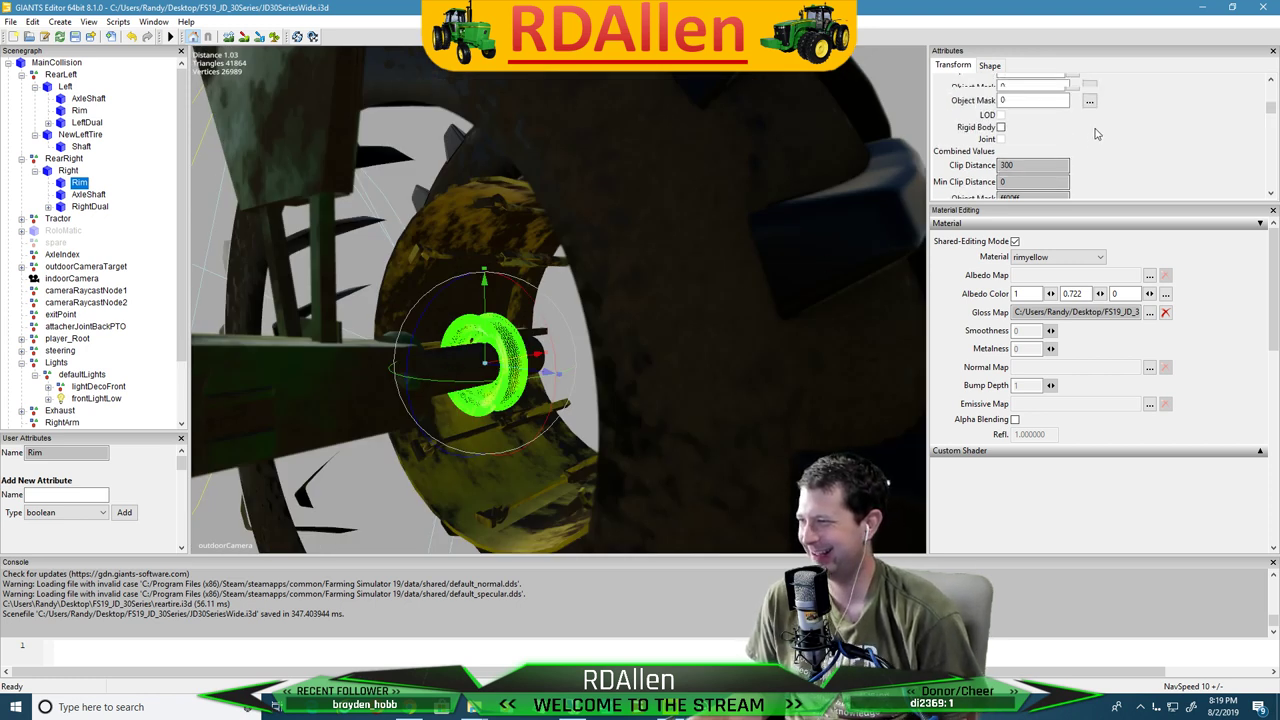
scroll(1096, 133, "up", 5)
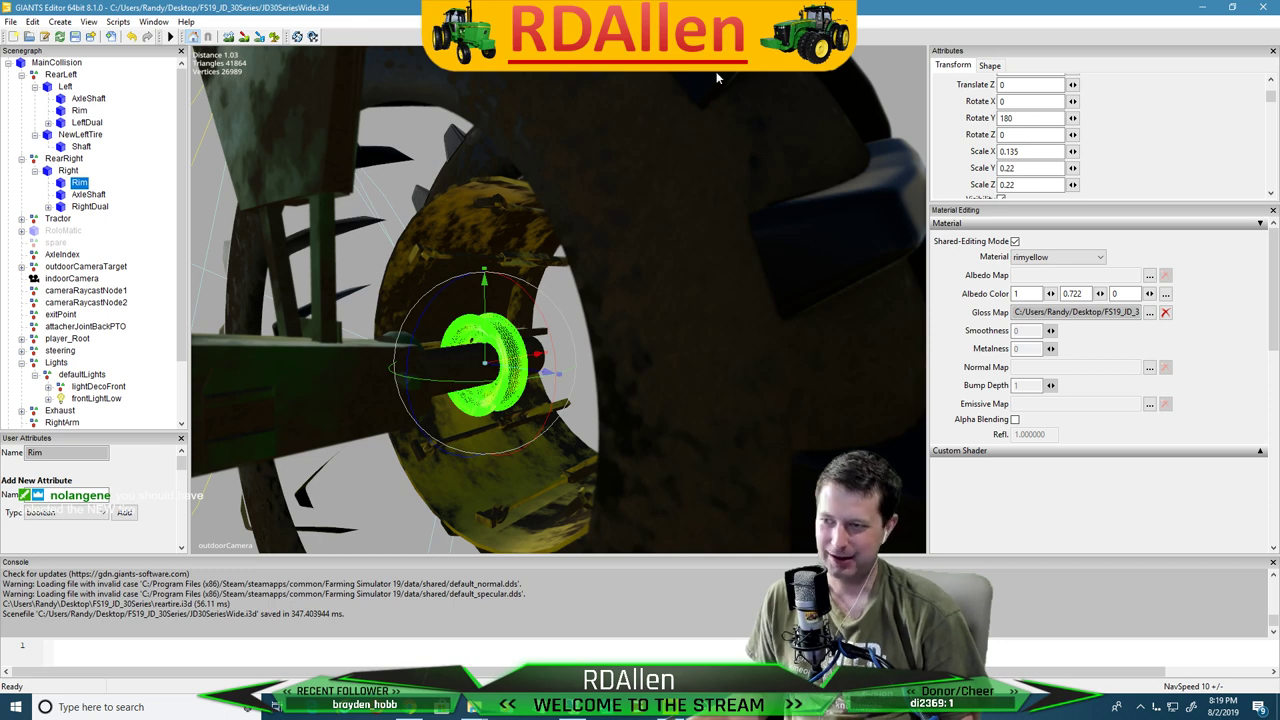
scroll(646, 178, "down", 5)
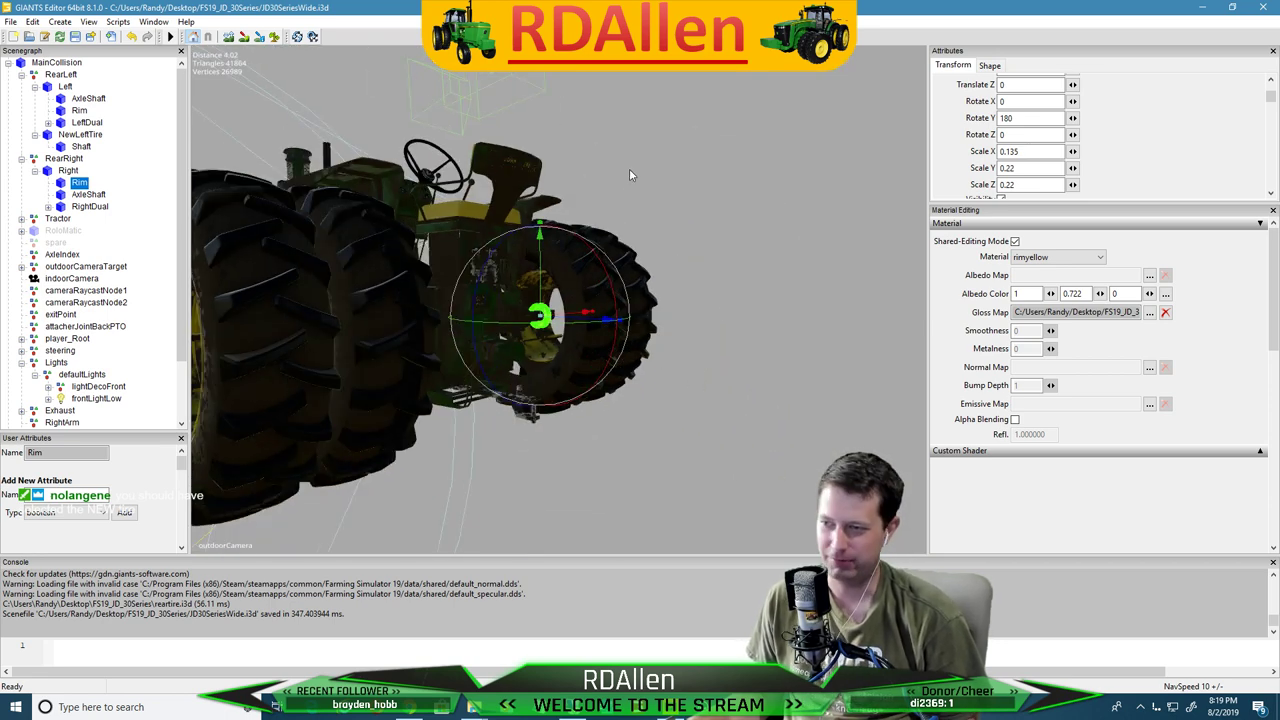
scroll(629, 175, "up", 6)
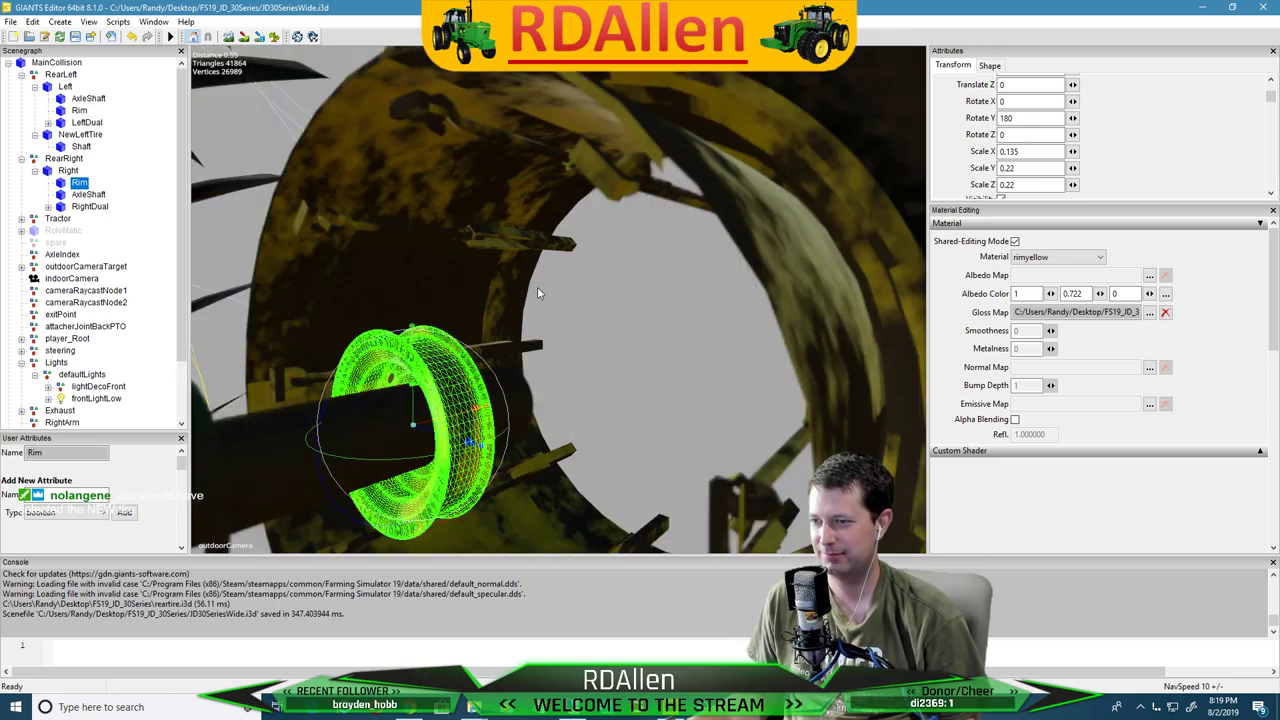
scroll(537, 286, "down", 6)
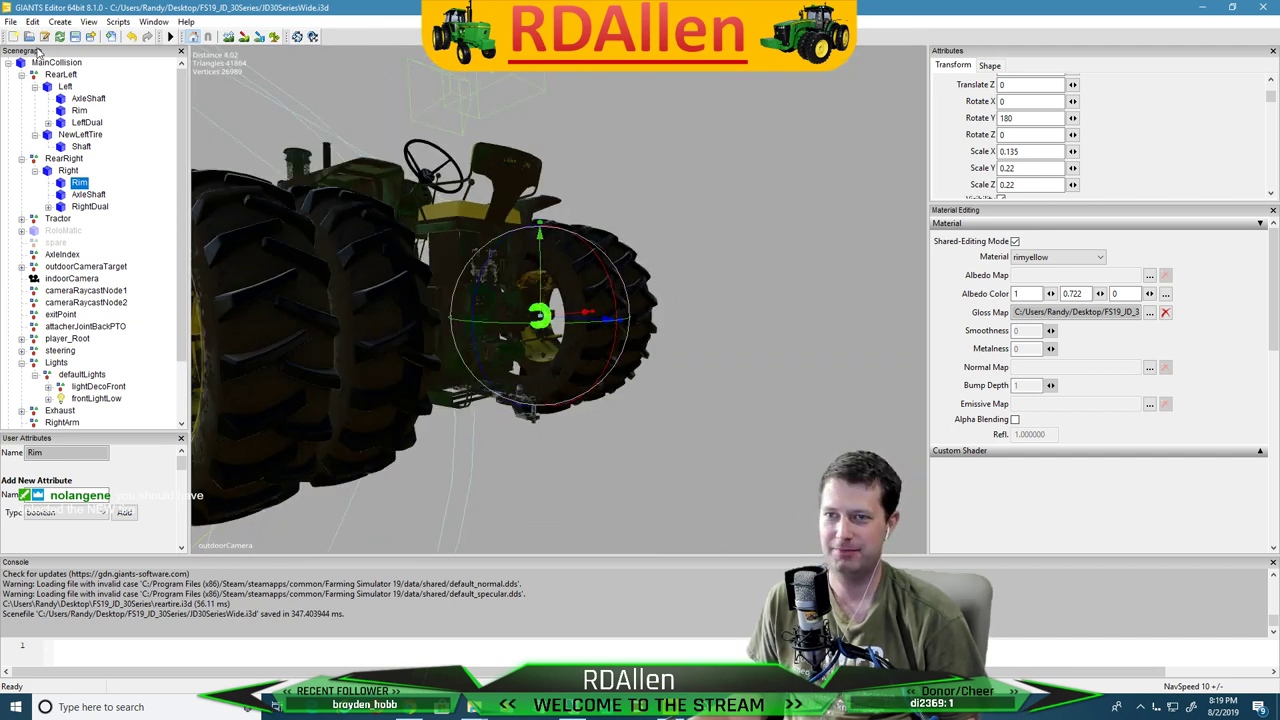
Undo the scale freeze applied to the Rim under Left
left_click_drag(31, 15, 31, 20)
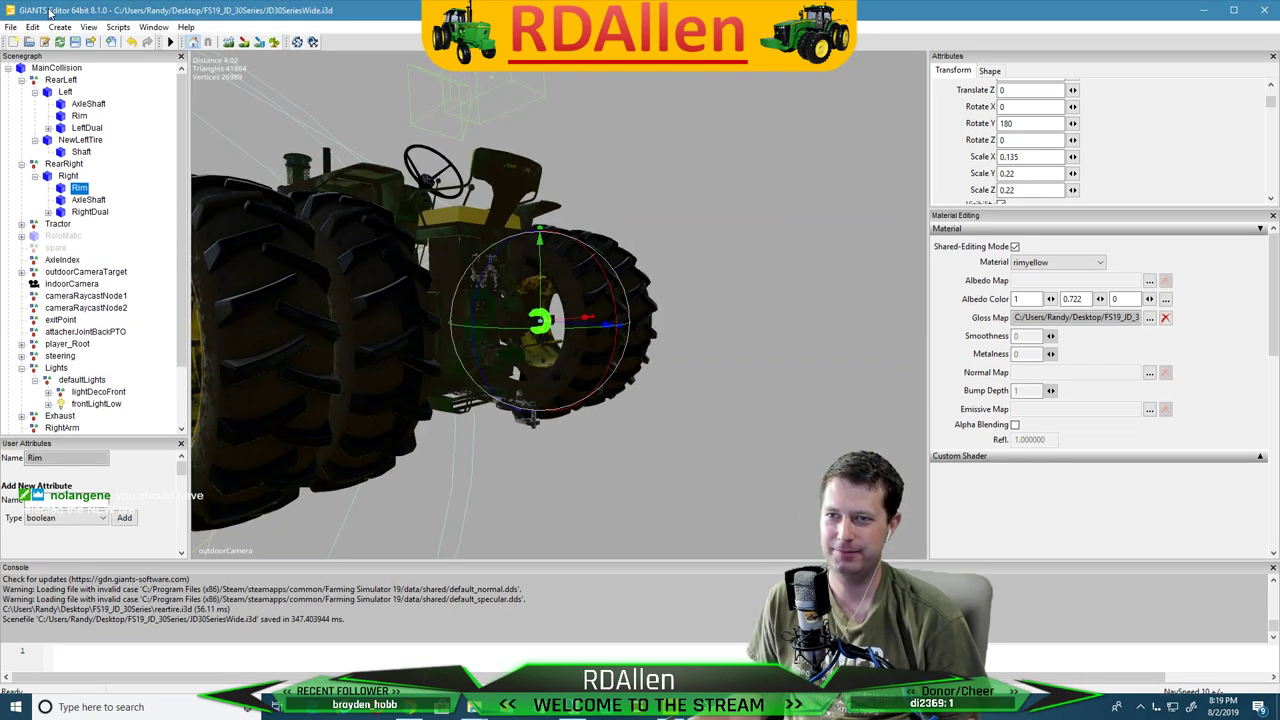
left_click(33, 27)
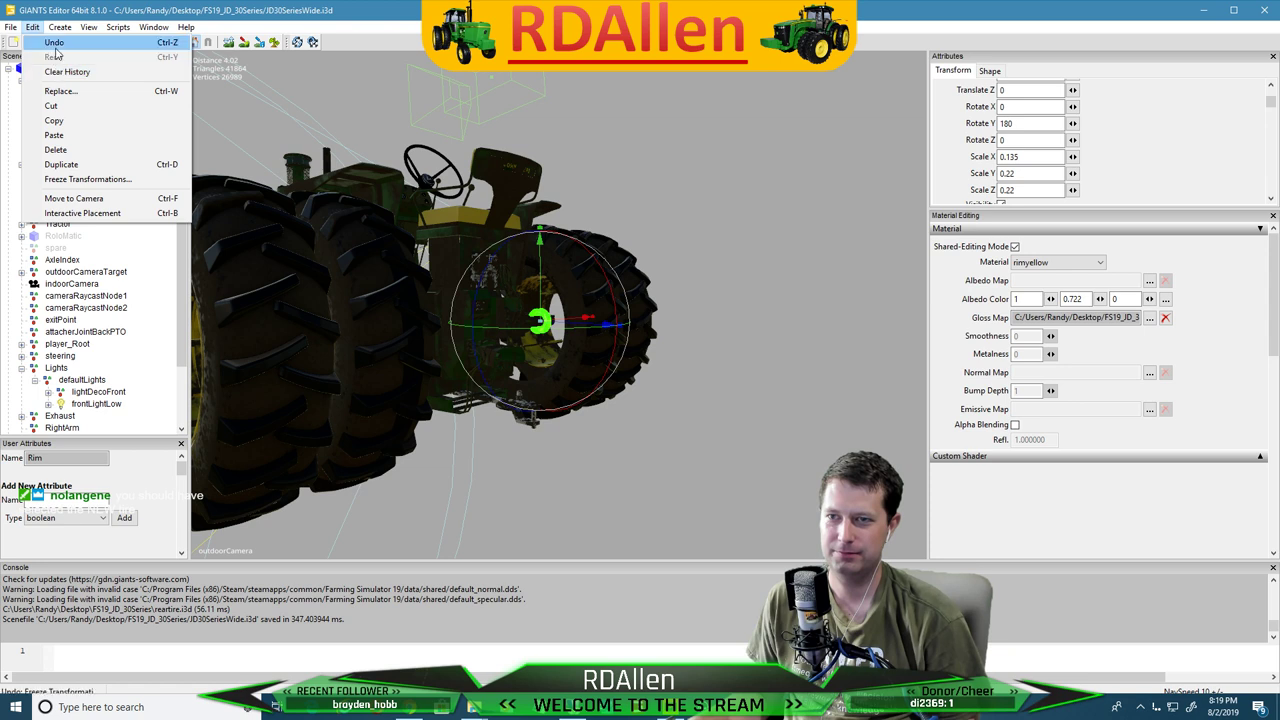
left_click(55, 47)
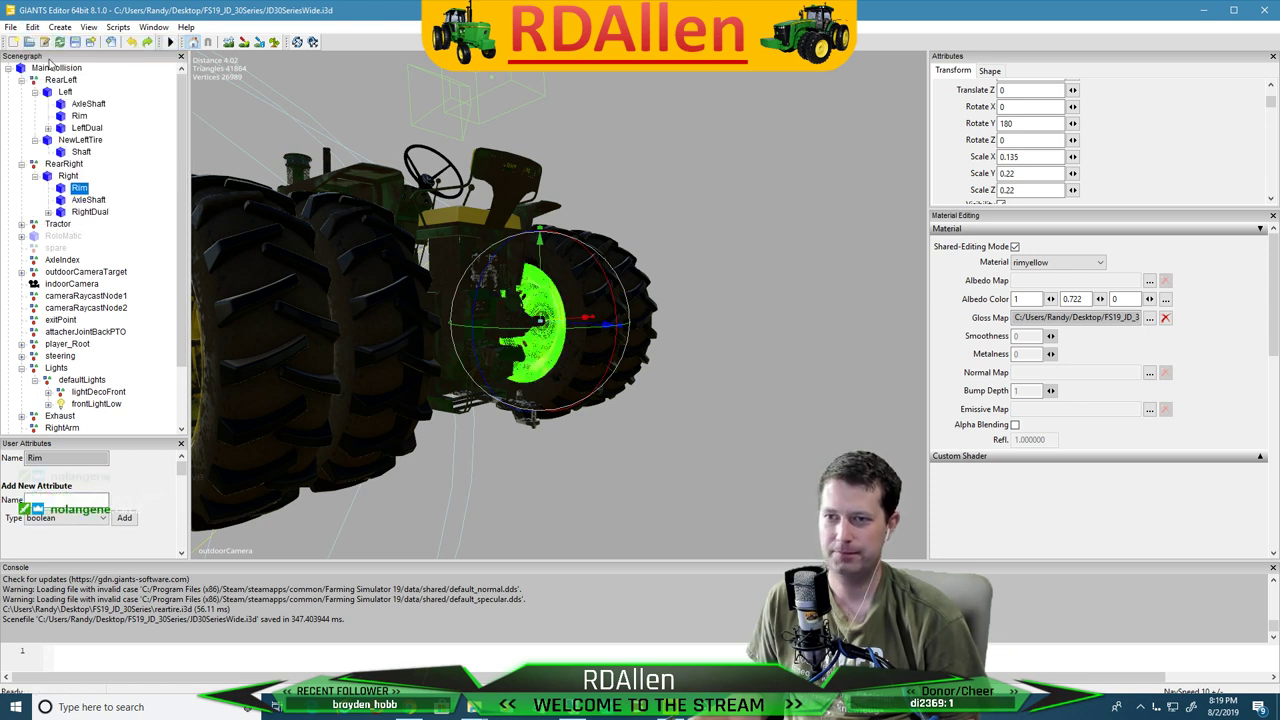
Freeze only the scale transformation of NewLeftTire, with Translate, Rotate and Preserve Instances off, and check its transform attributes
left_click(82, 141)
left_click(80, 140)
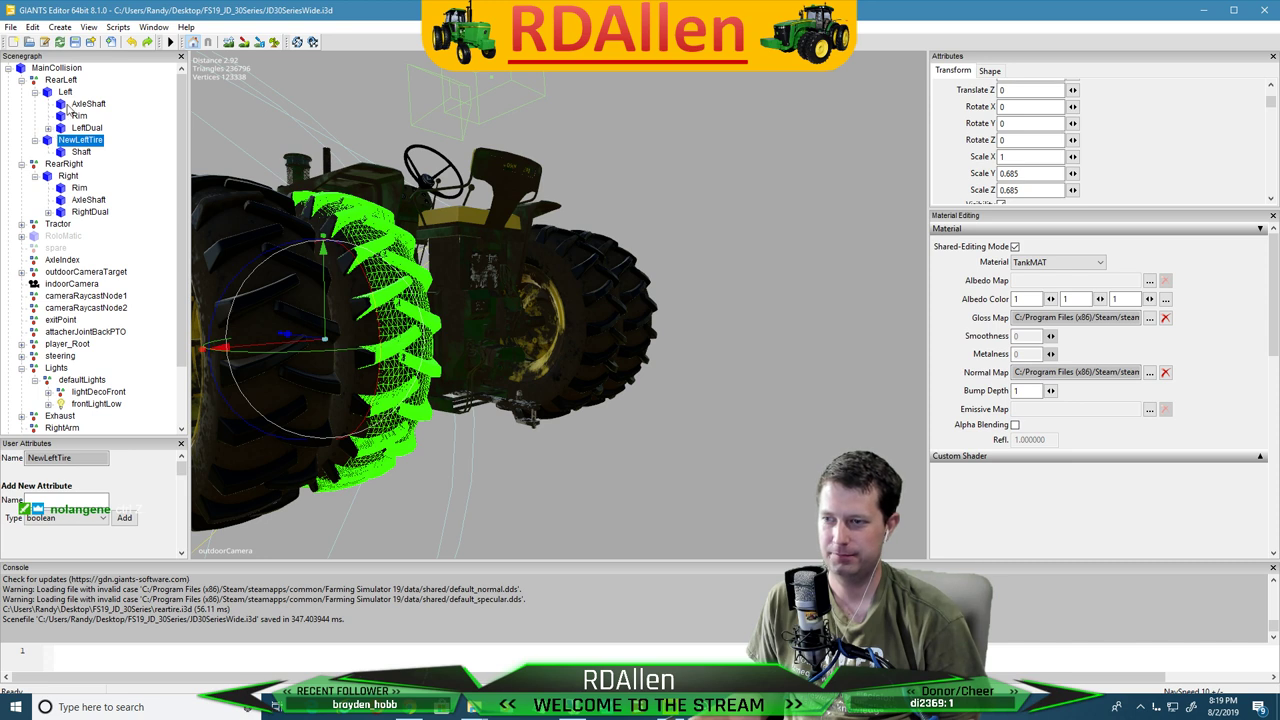
left_click(33, 27)
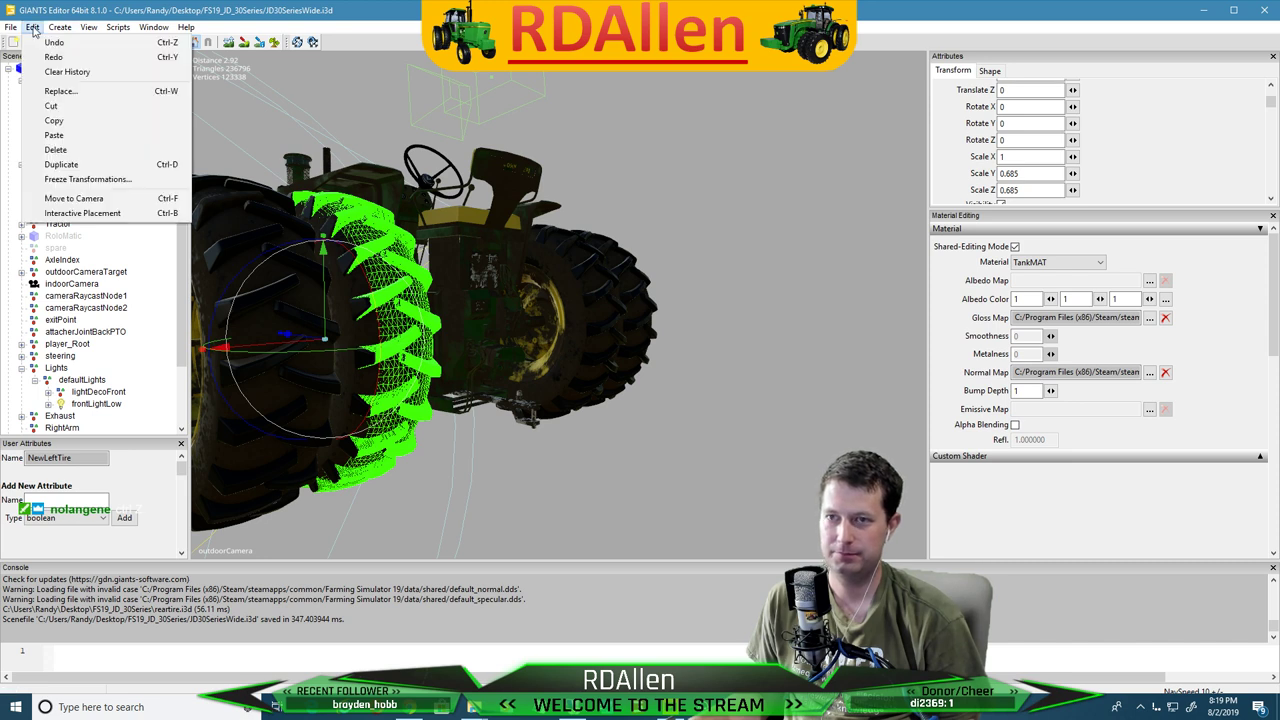
left_click(68, 180)
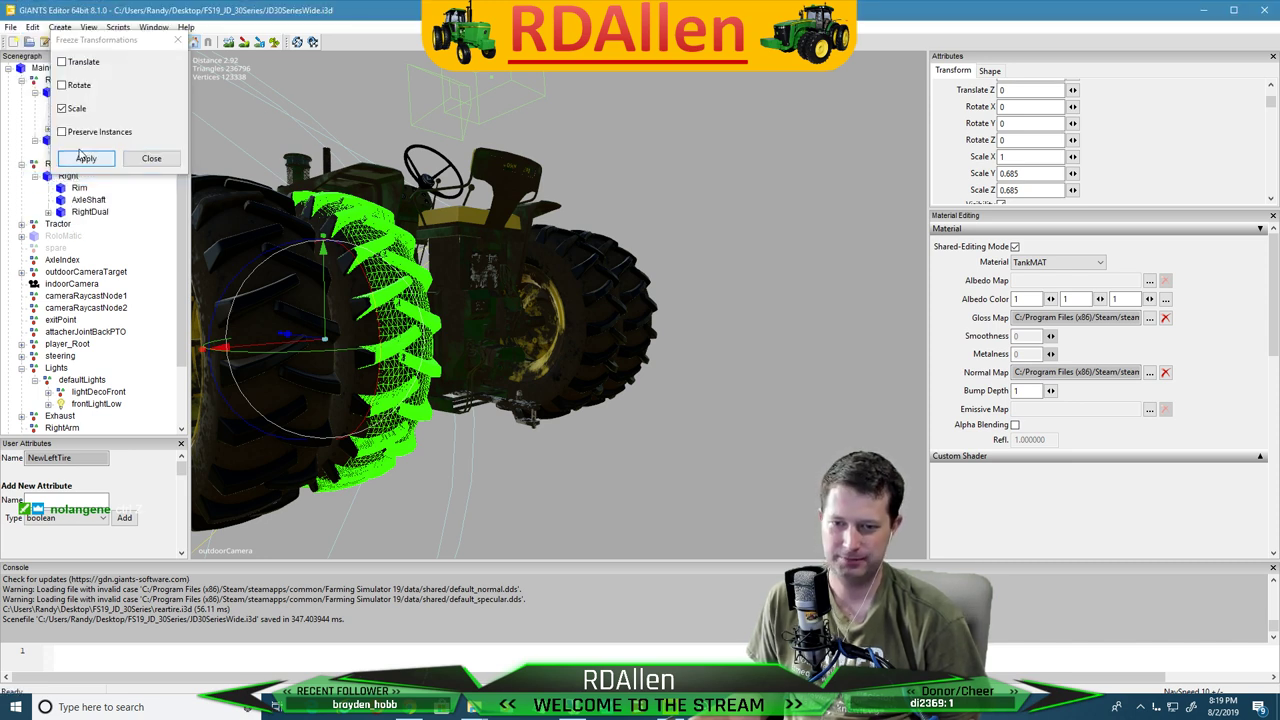
left_click(82, 156)
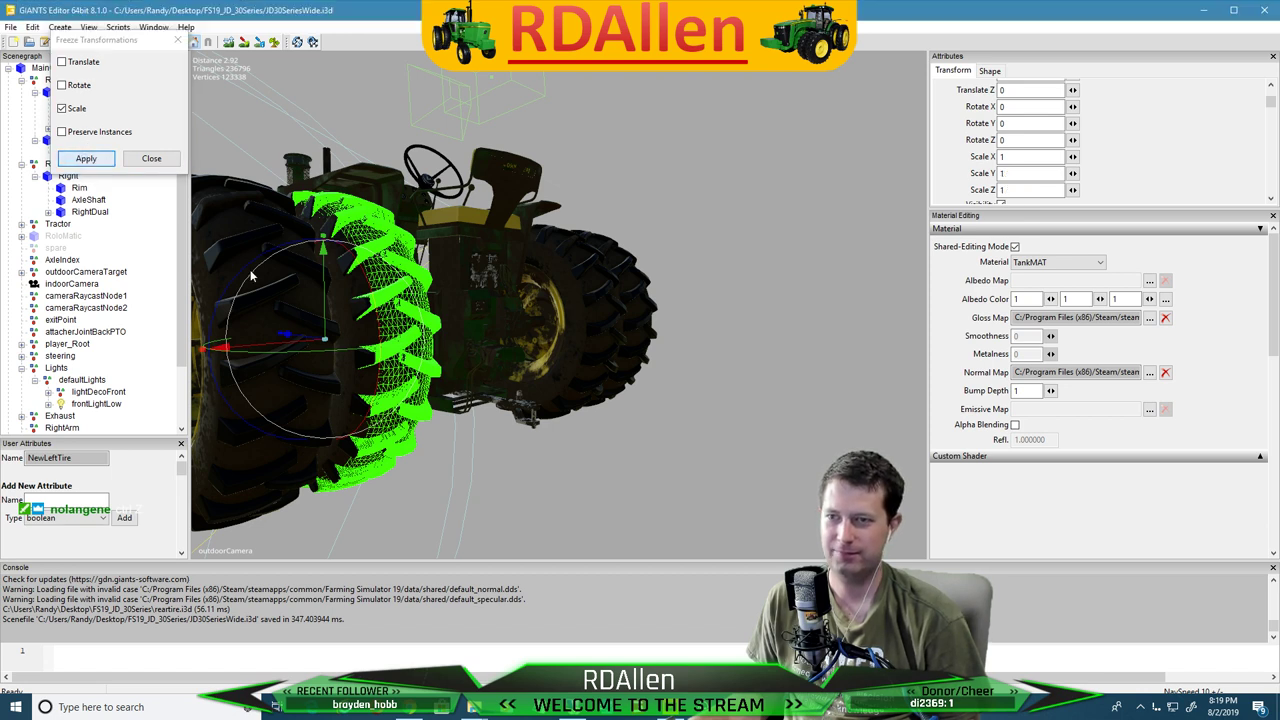
left_click(84, 159)
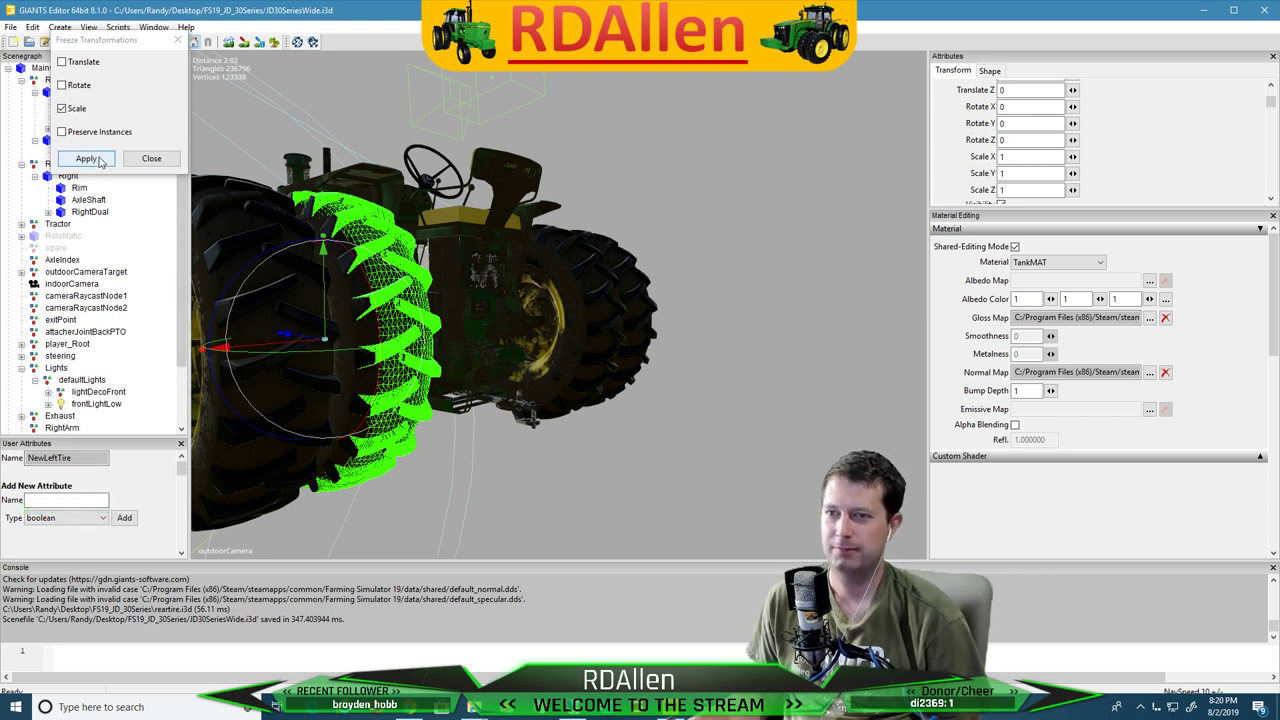
left_click(150, 160)
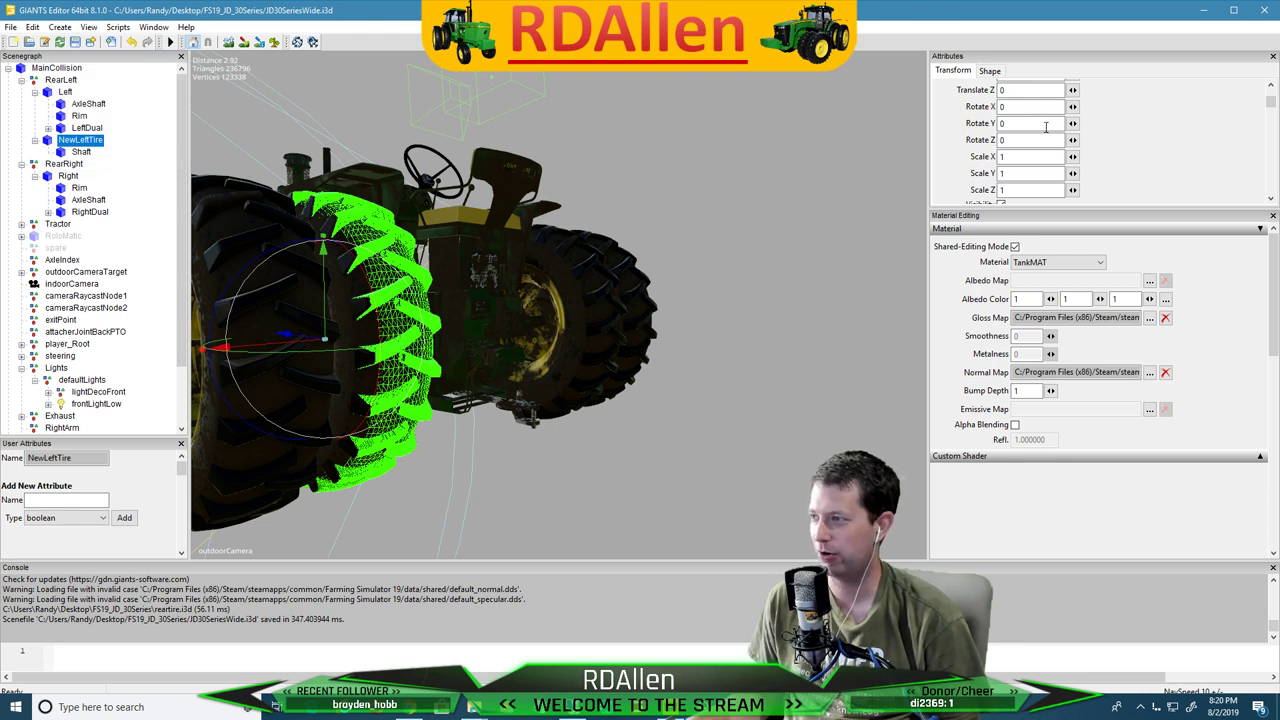
scroll(1045, 127, "up", 2)
scroll(1030, 150, "down", 3)
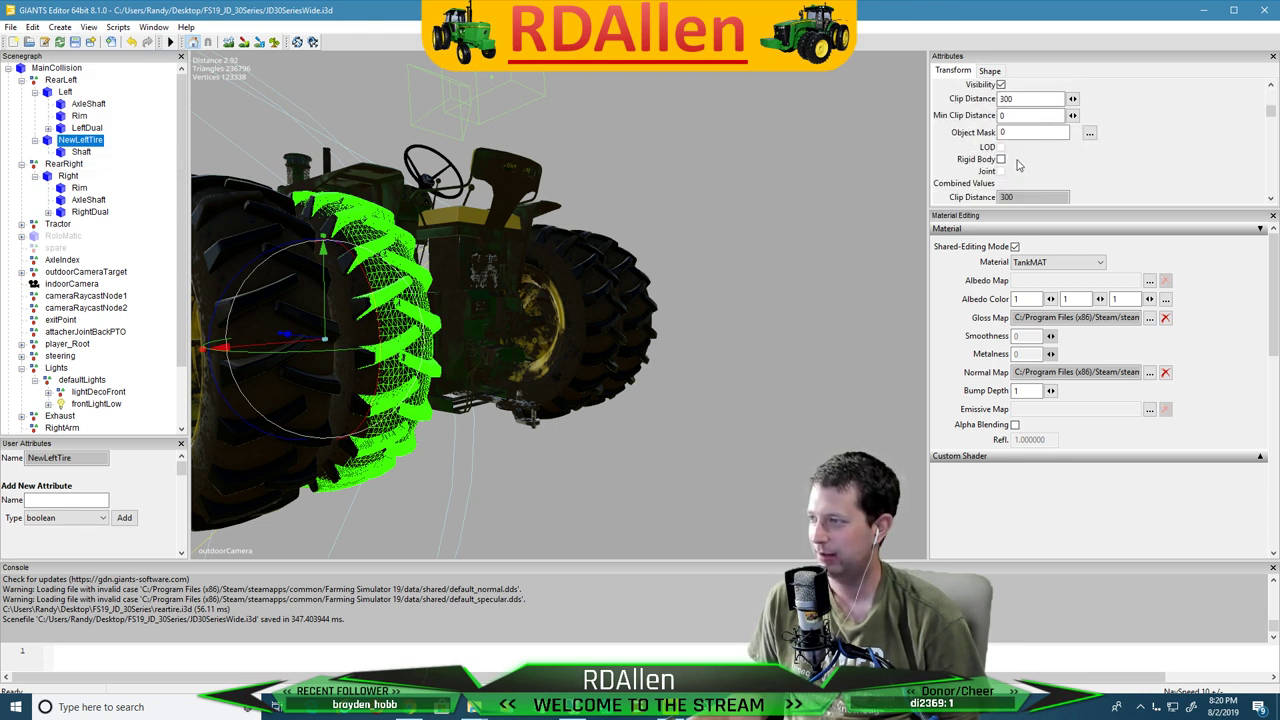
scroll(1020, 136, "up", 3)
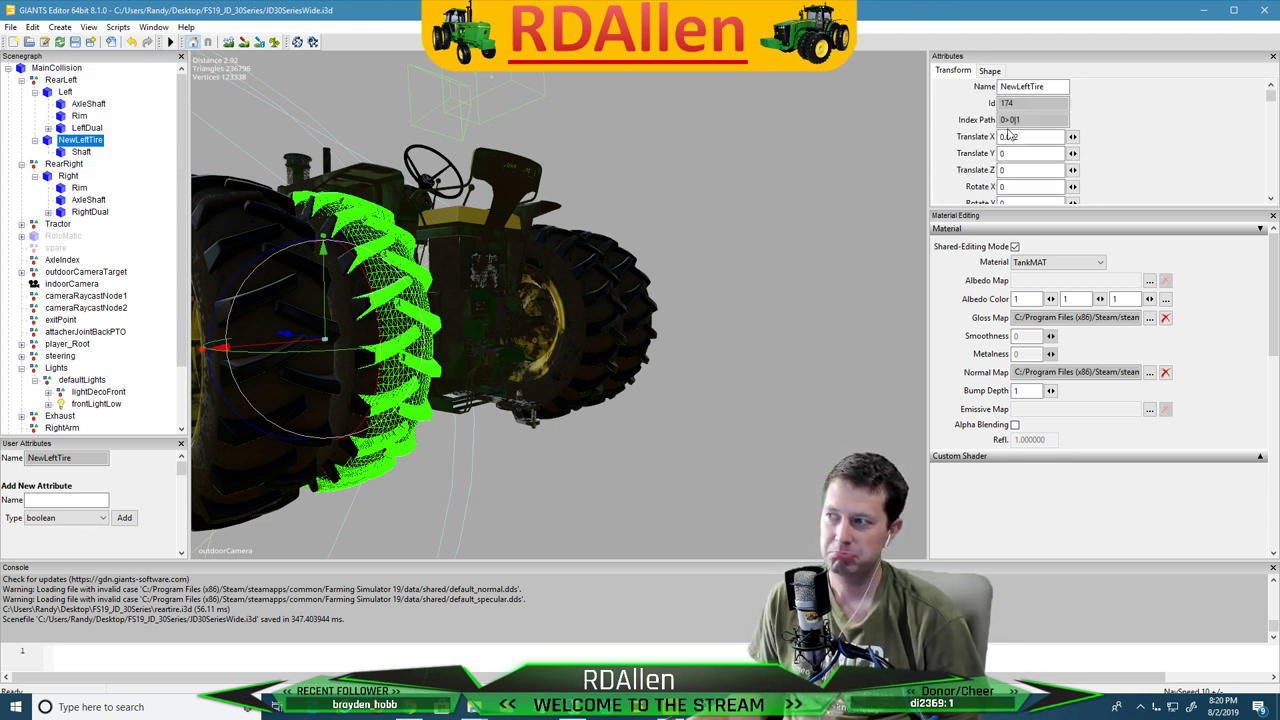
scroll(1010, 132, "down", 3)
scroll(1008, 131, "up", 3)
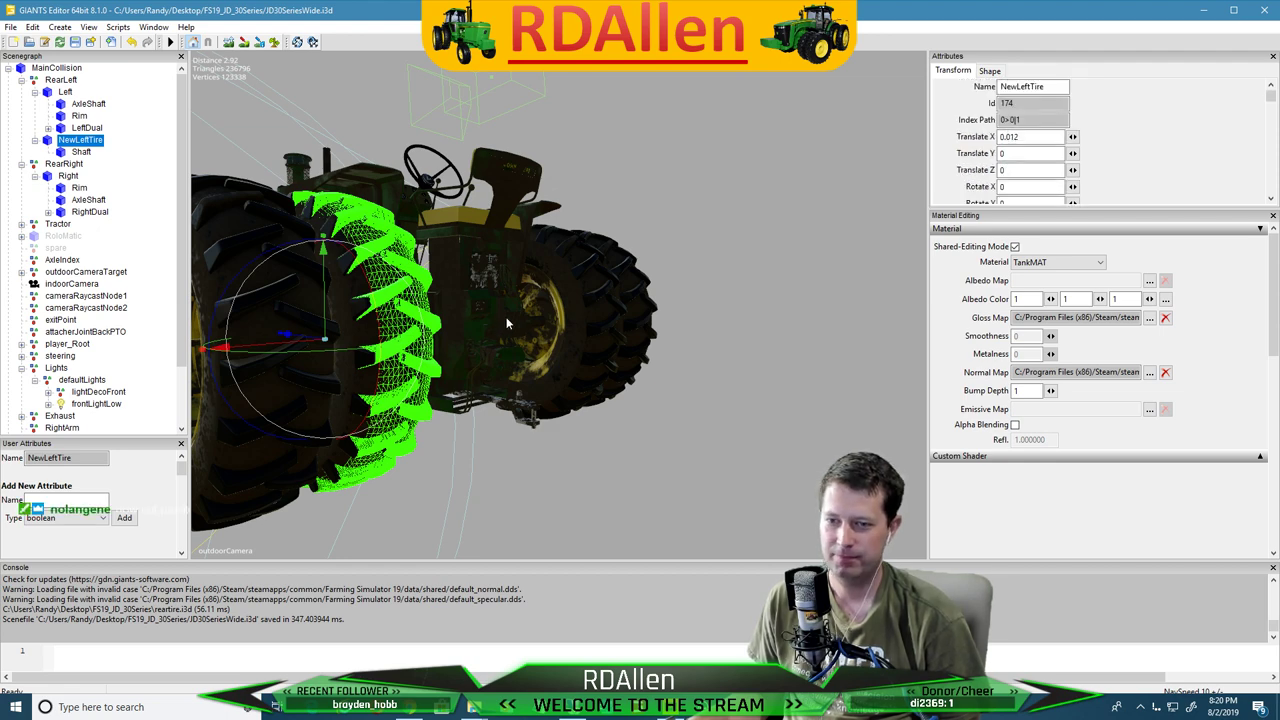
Move AxleShaft from the Left node under NewLeftTire by cutting and pasting it
middle_click_drag(635, 186, 545, 206)
left_click(74, 117)
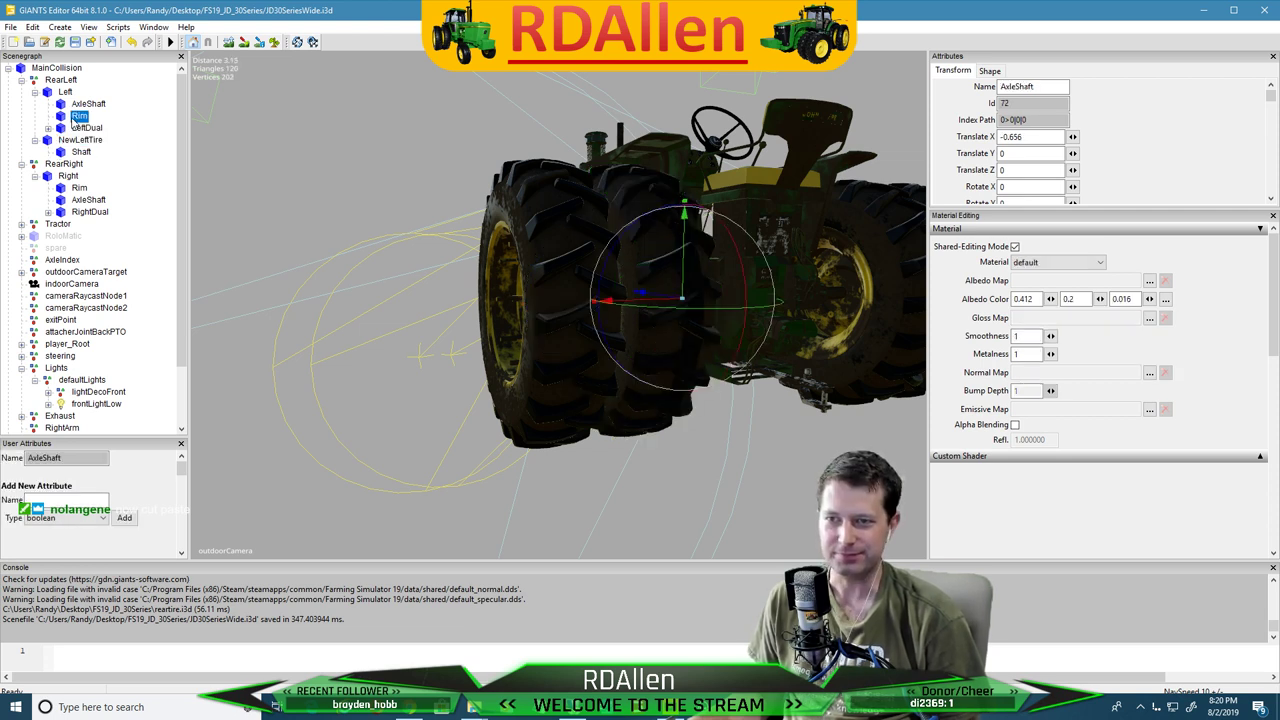
left_click(36, 28)
left_click(64, 107)
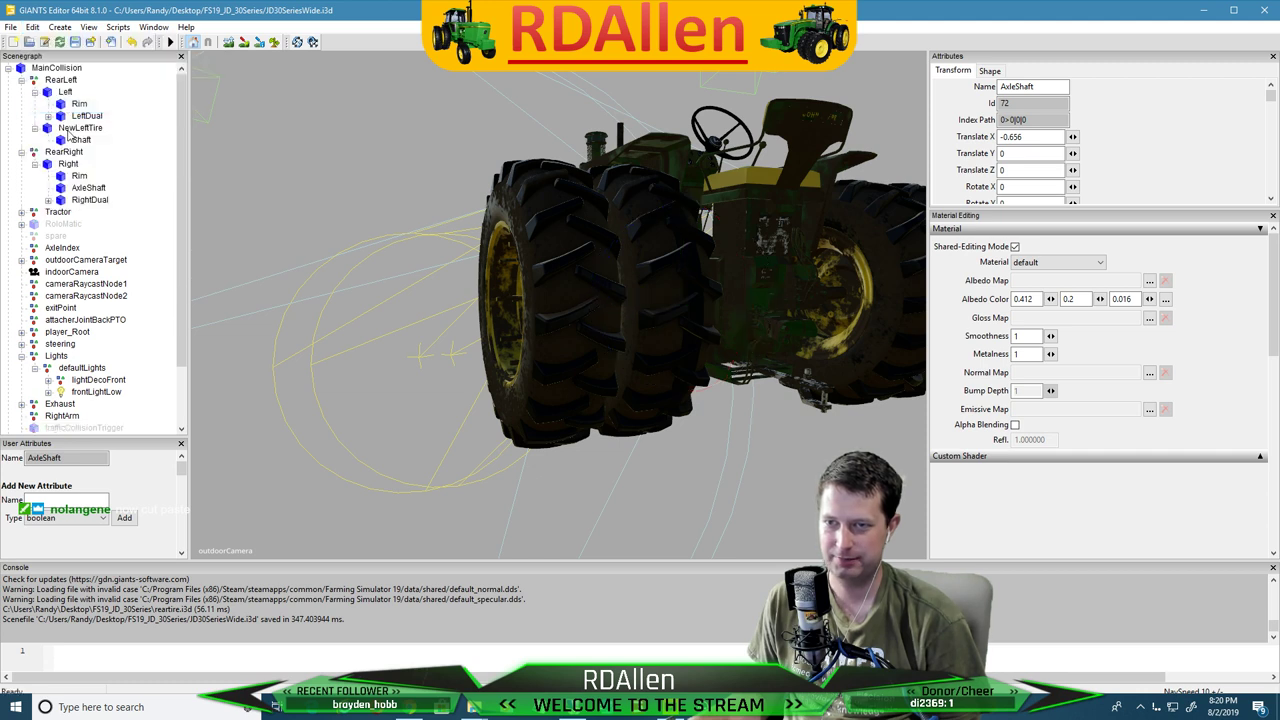
left_click(70, 129)
left_click(34, 30)
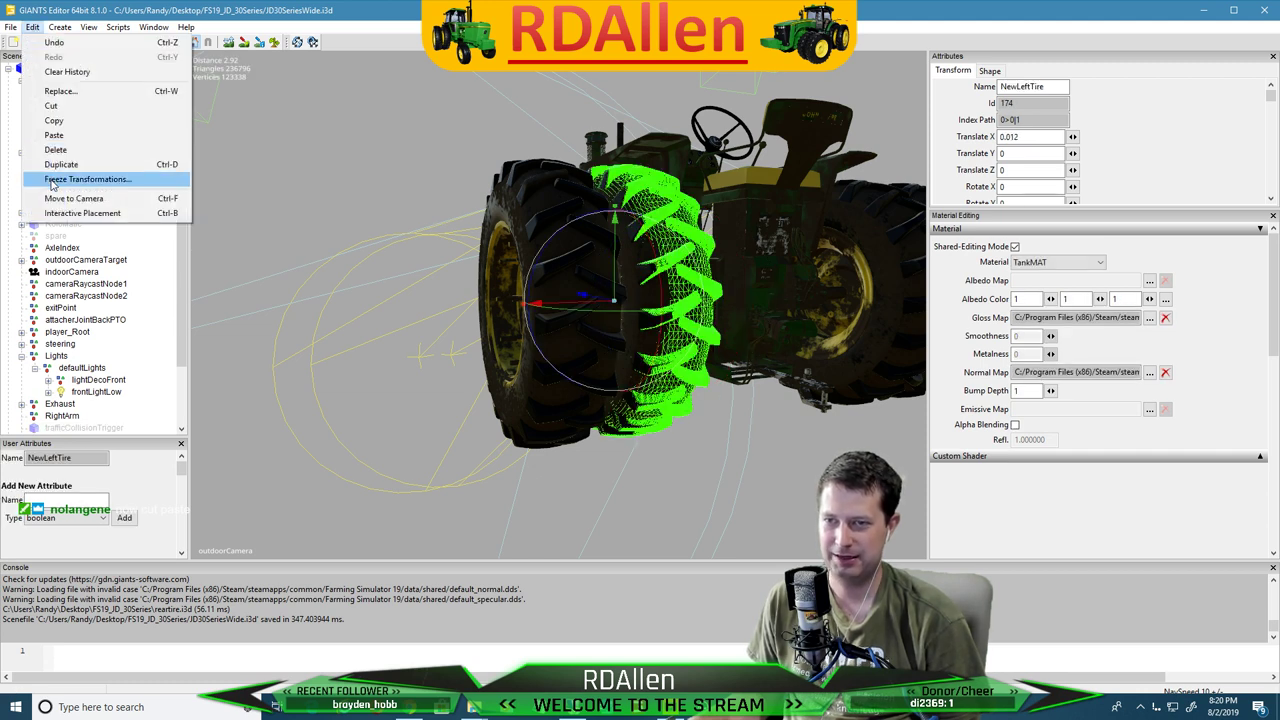
left_click(64, 135)
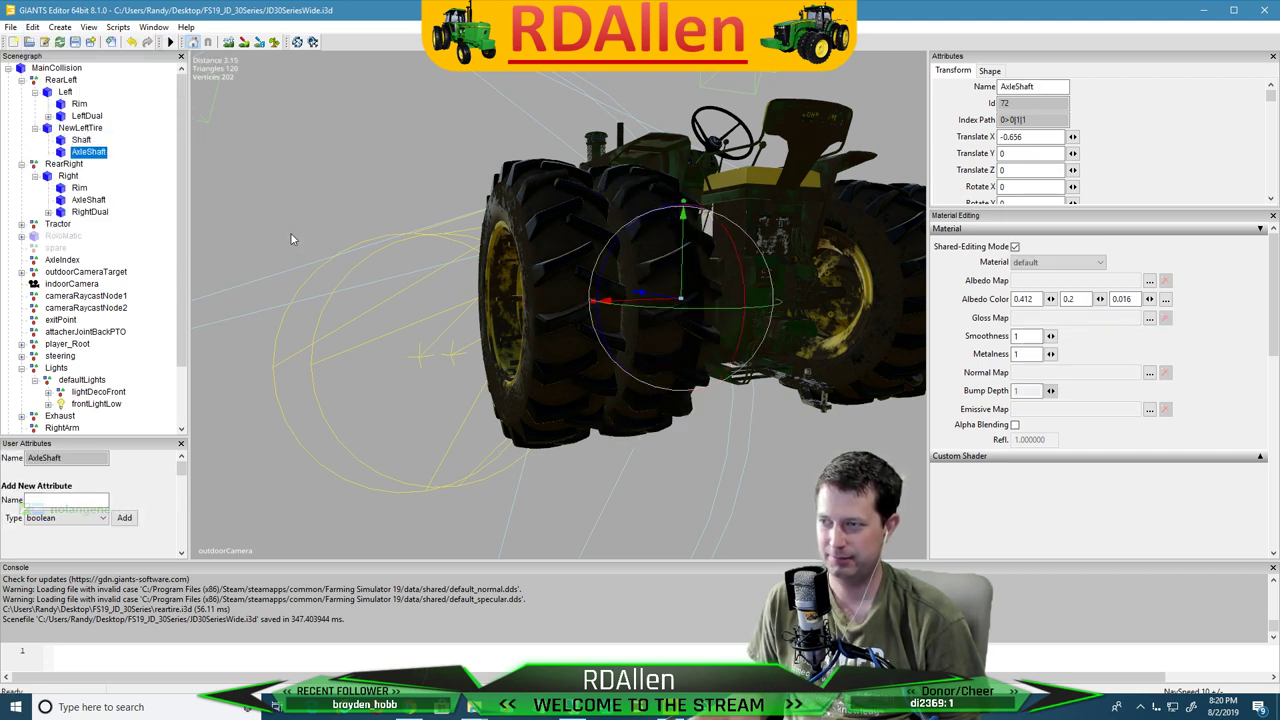
Move LeftDual from the Left node under NewLeftTire by cutting and pasting it, and clear the selection
left_click_drag(427, 225, 465, 253, "alt")
scroll(557, 203, "down", 5)
scroll(471, 250, "down", 4)
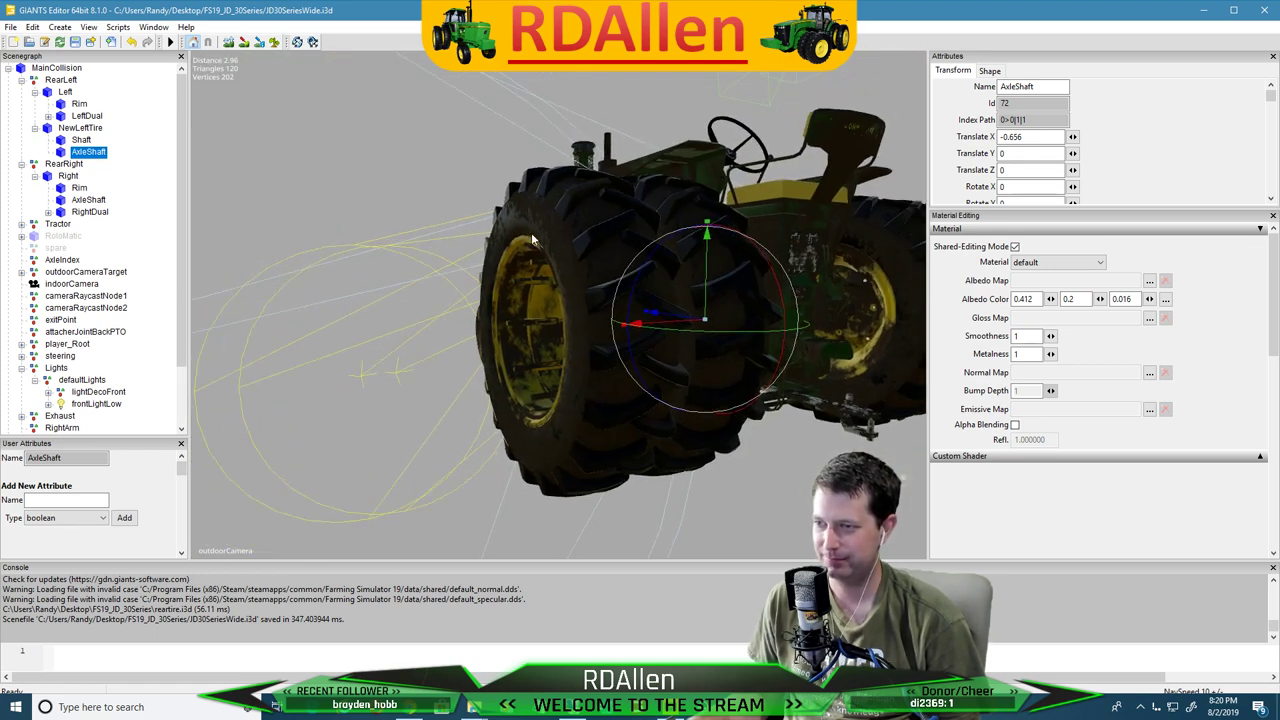
left_click(84, 116)
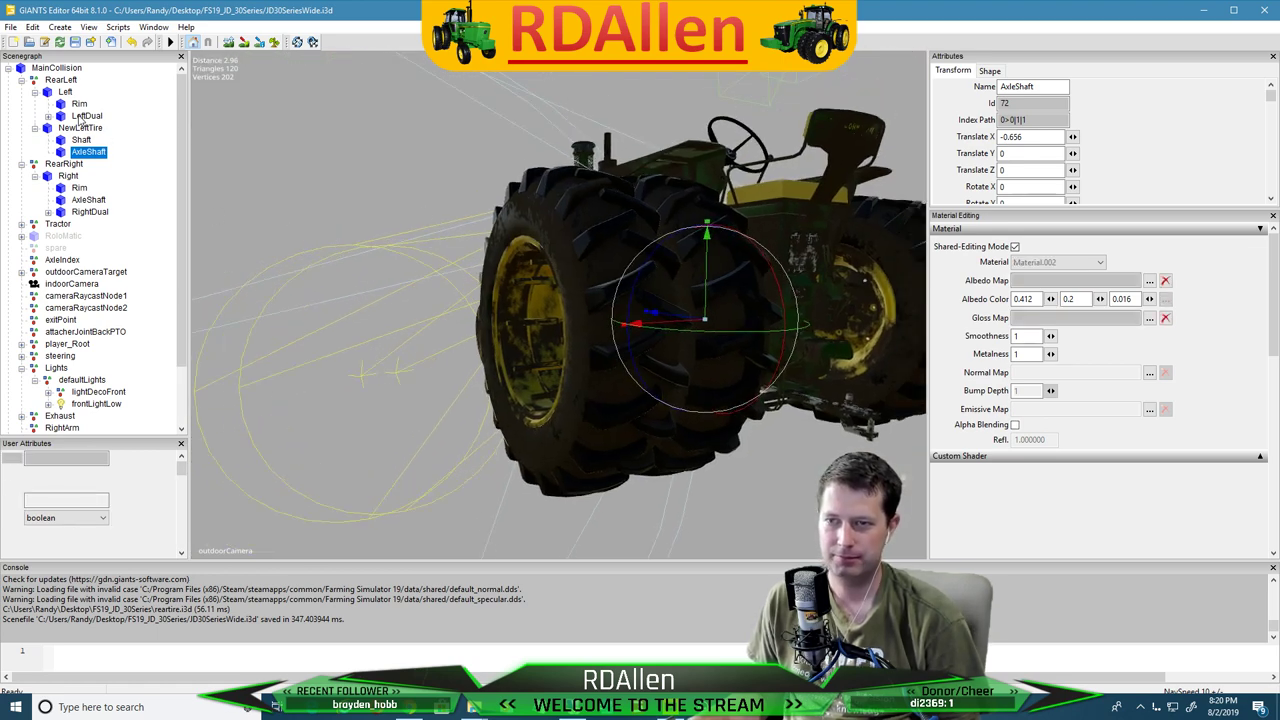
left_click(33, 27)
left_click(52, 106)
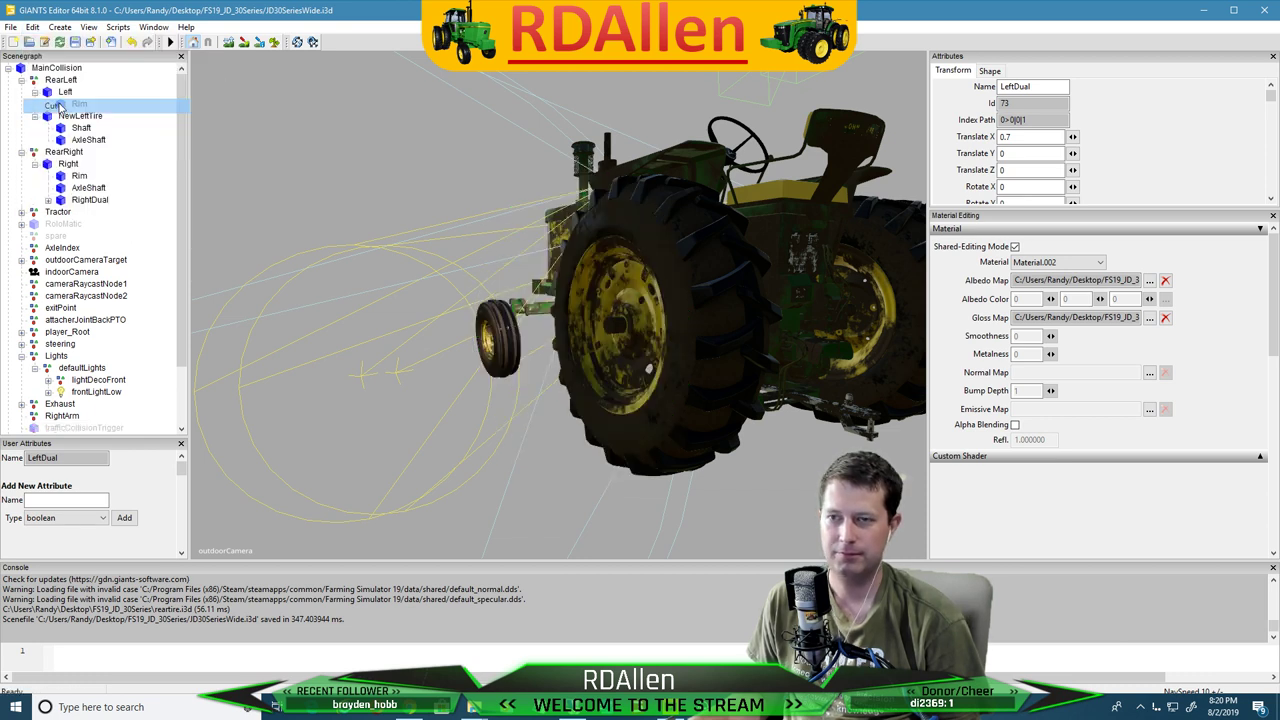
left_click(76, 117)
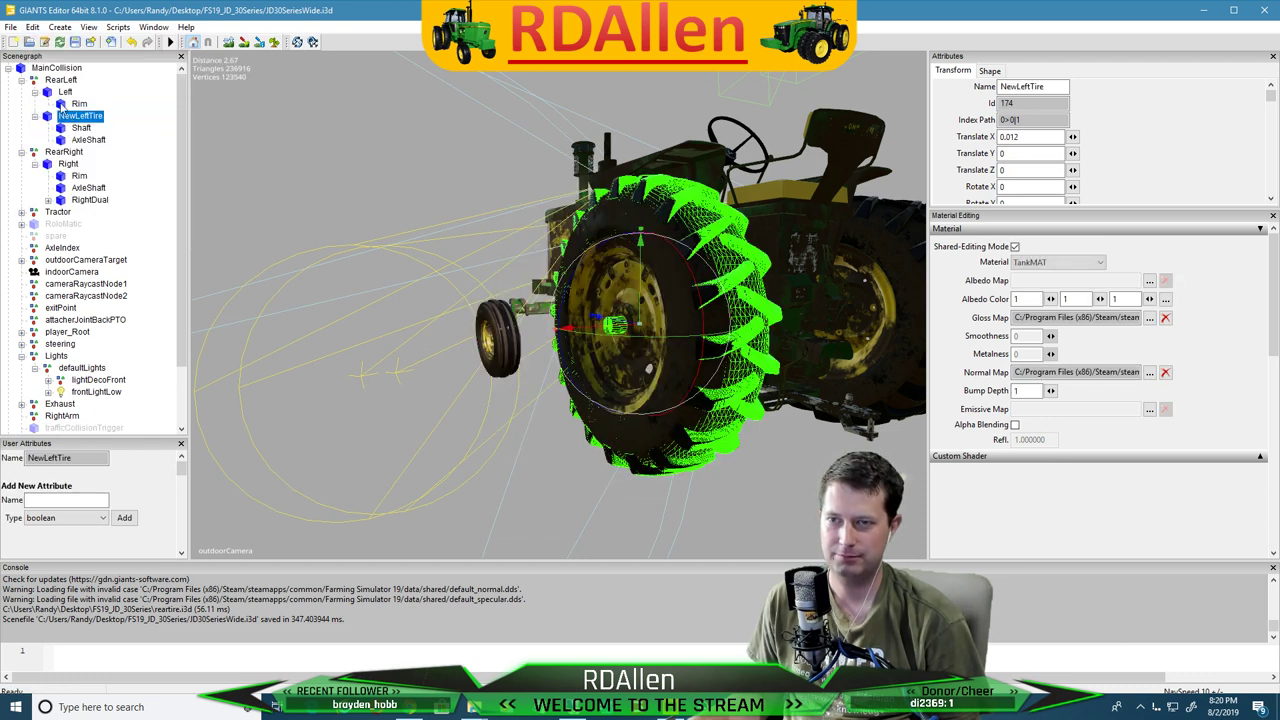
left_click(33, 27)
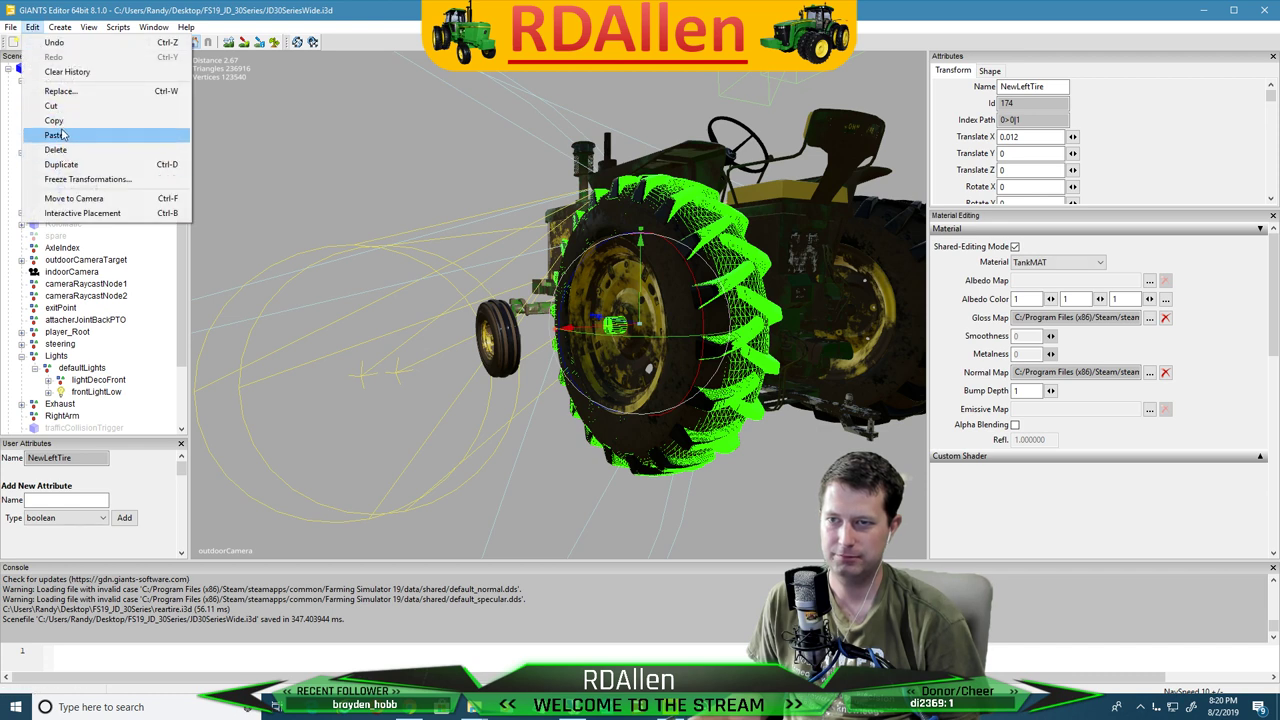
left_click(55, 136)
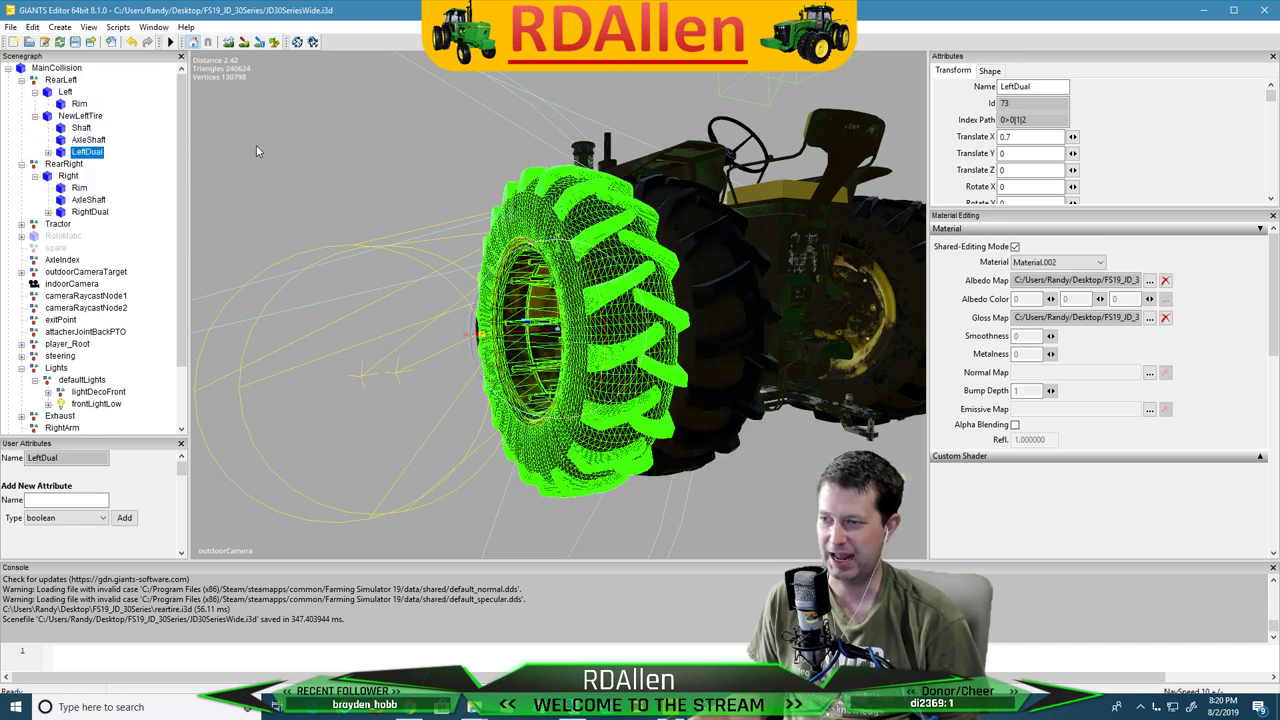
left_click(238, 221)
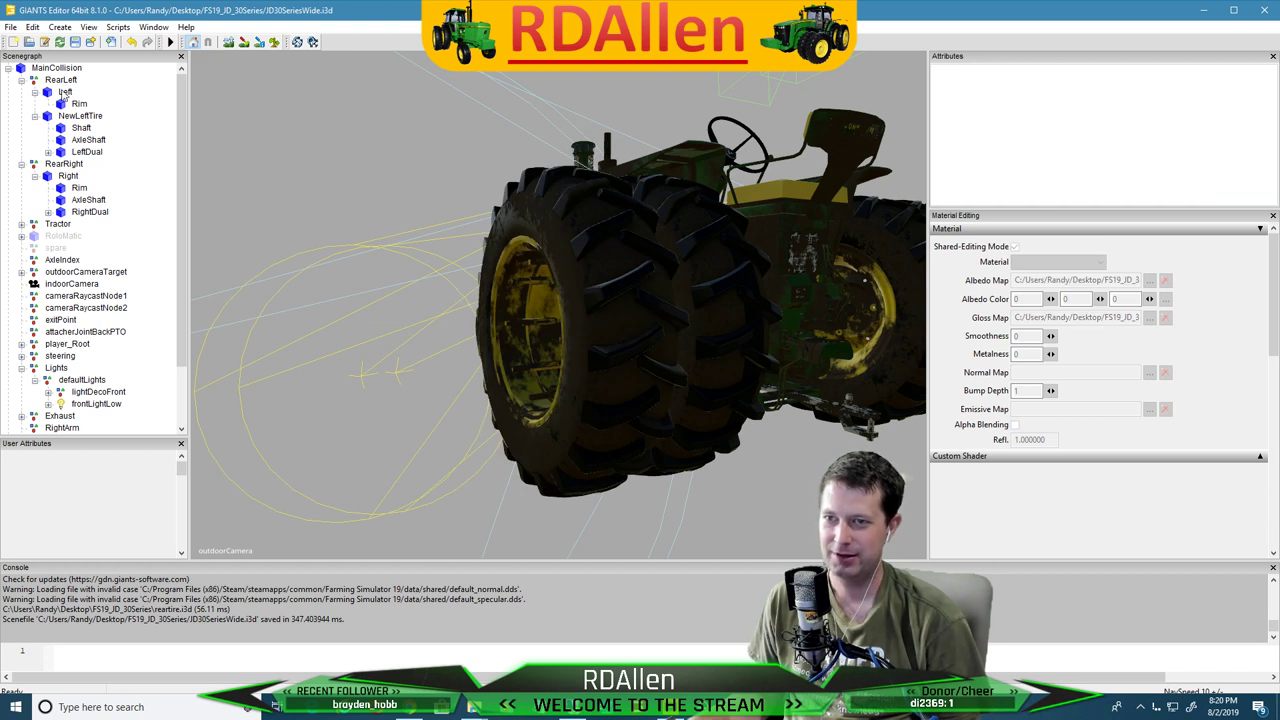
Inspect the Left wheel node and the AxleShaft and Shaft nodes under NewLeftTire
left_click(65, 92)
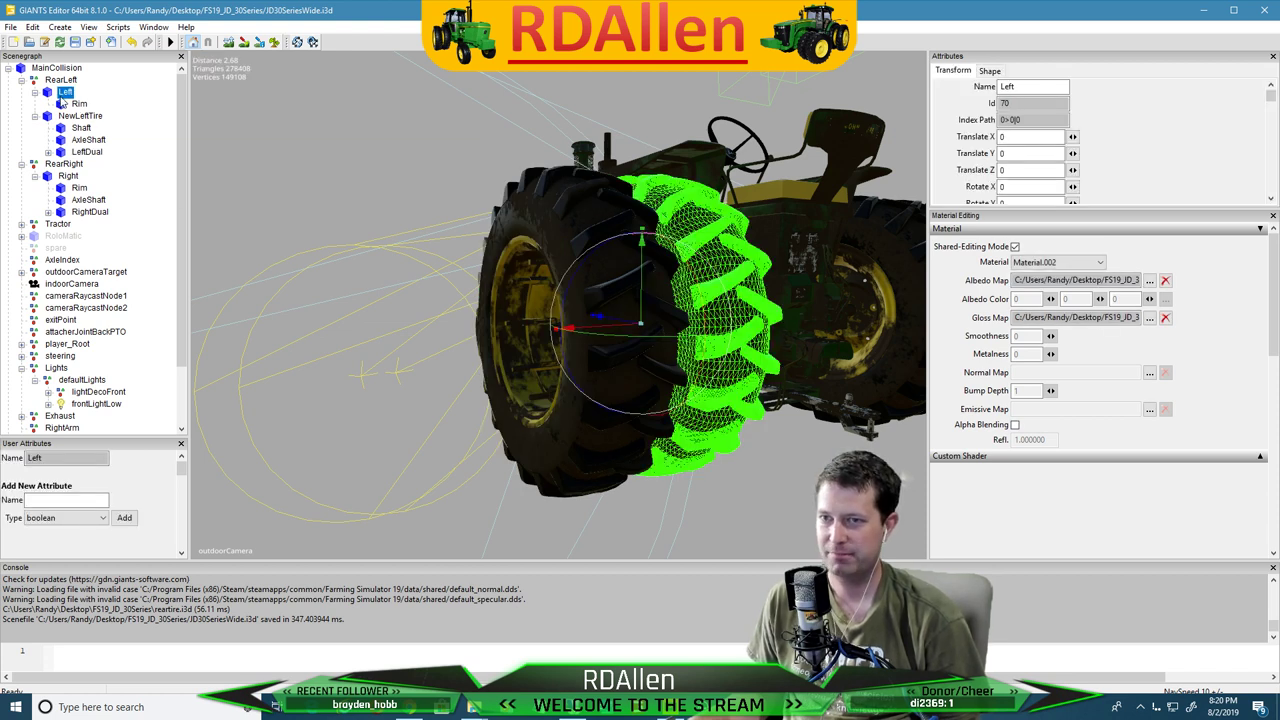
left_click(88, 140)
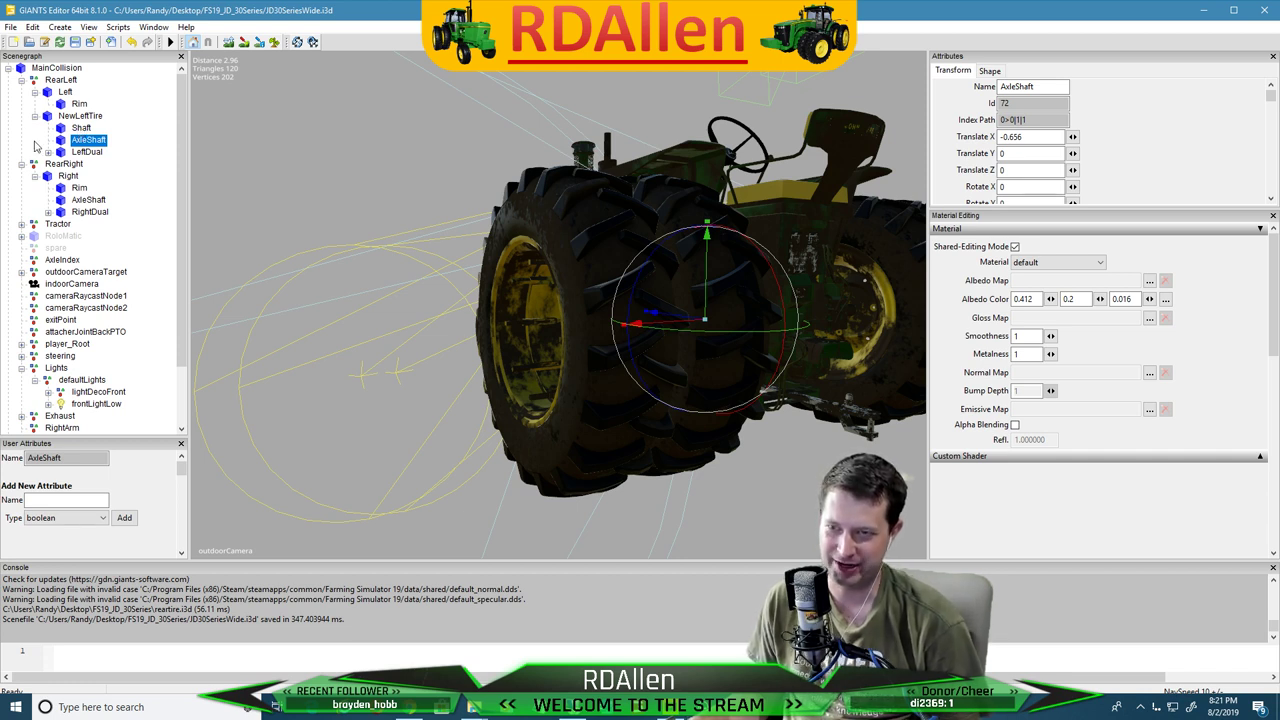
left_click(81, 128)
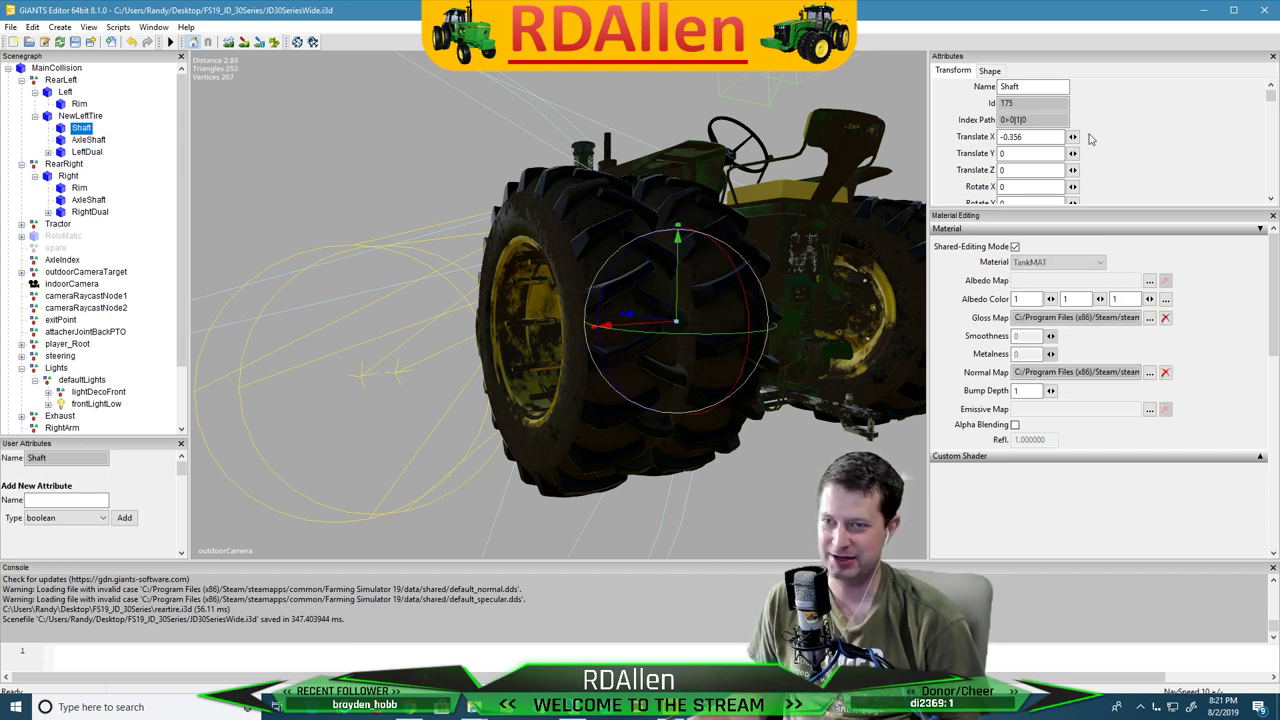
Rename the Shaft node under NewLeftTire to NewShaft
left_click(1000, 87)
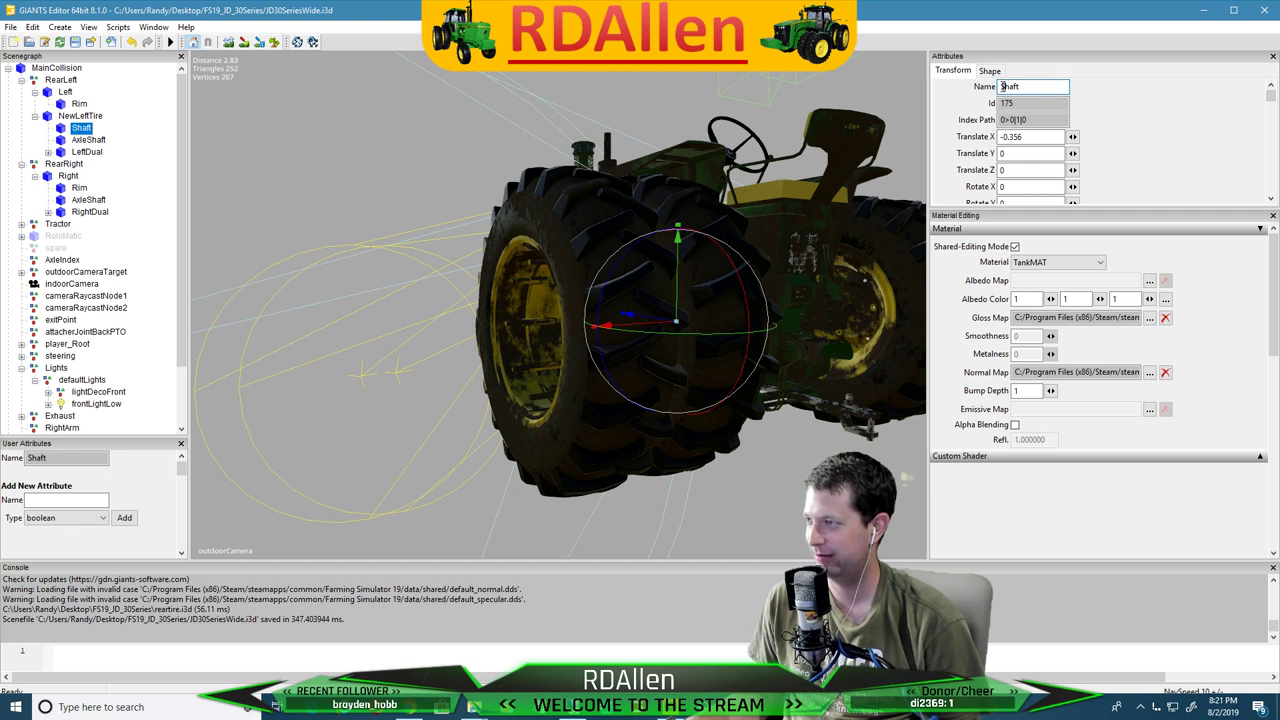
type("New")
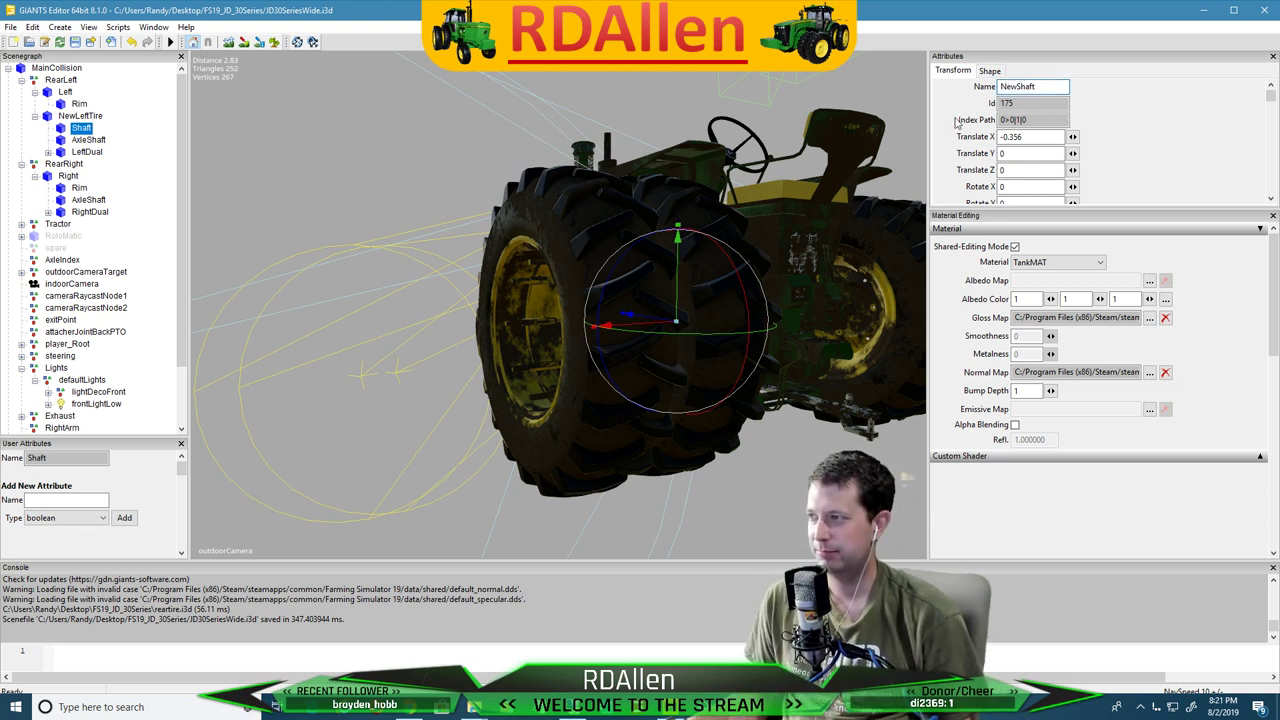
key("Return")
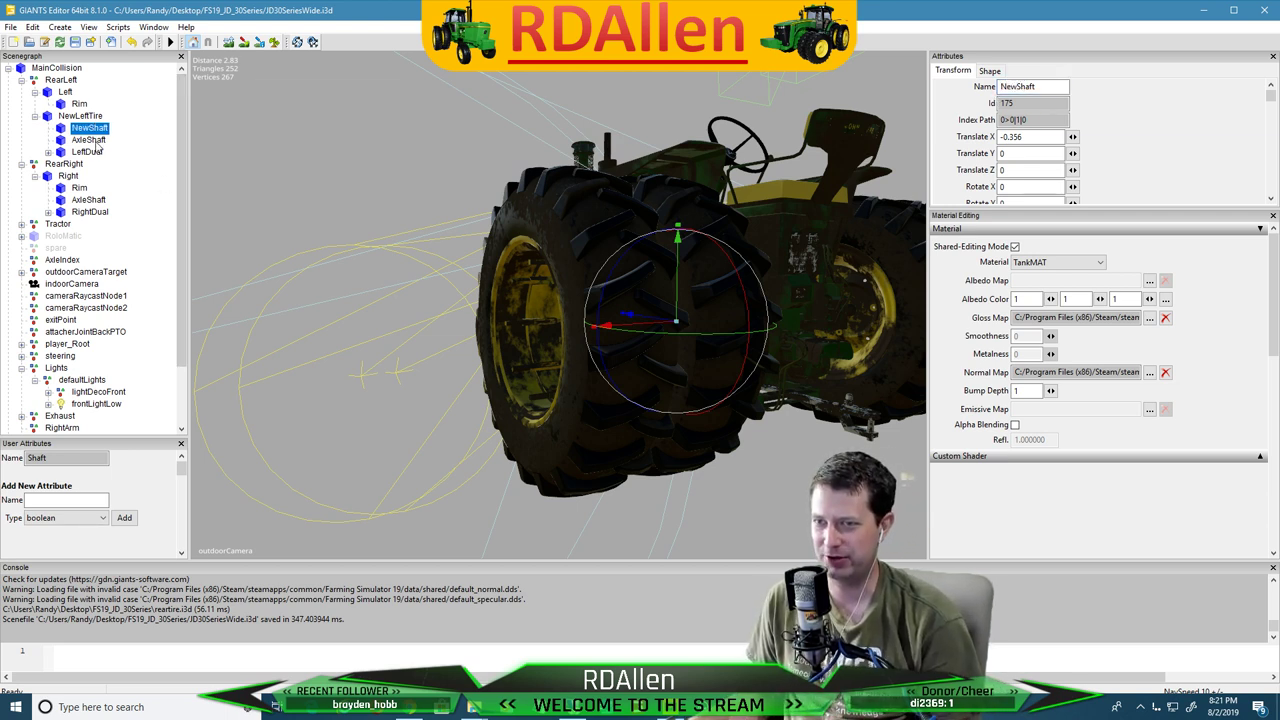
left_click(98, 142)
left_click(88, 140)
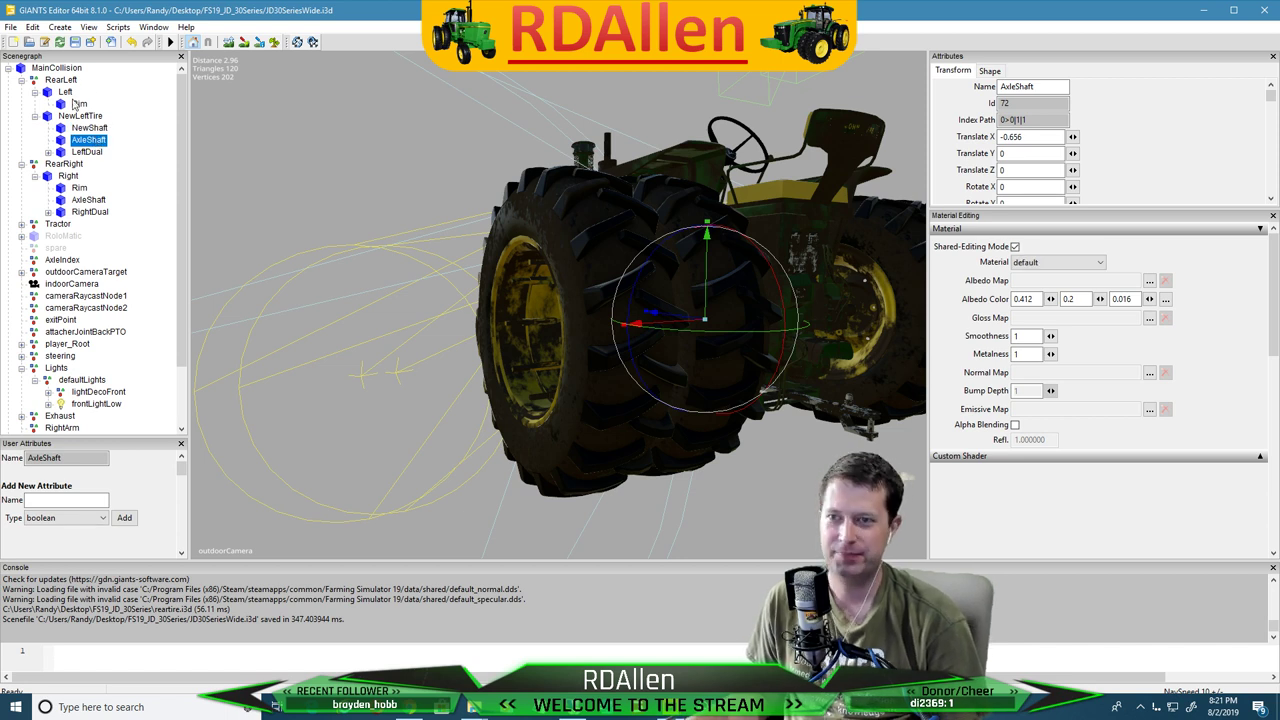
Move Rim from the Left node under NewLeftTire by cutting and pasting it
left_click(78, 104)
left_click(33, 27)
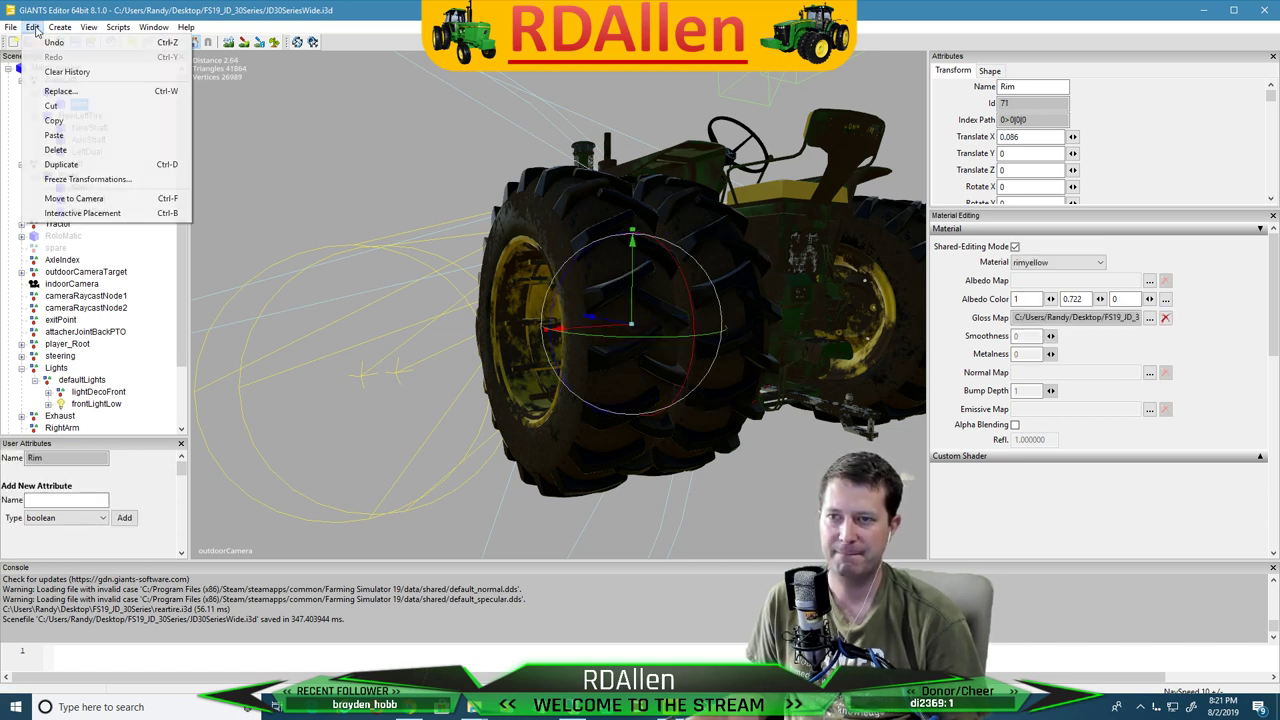
left_click(50, 107)
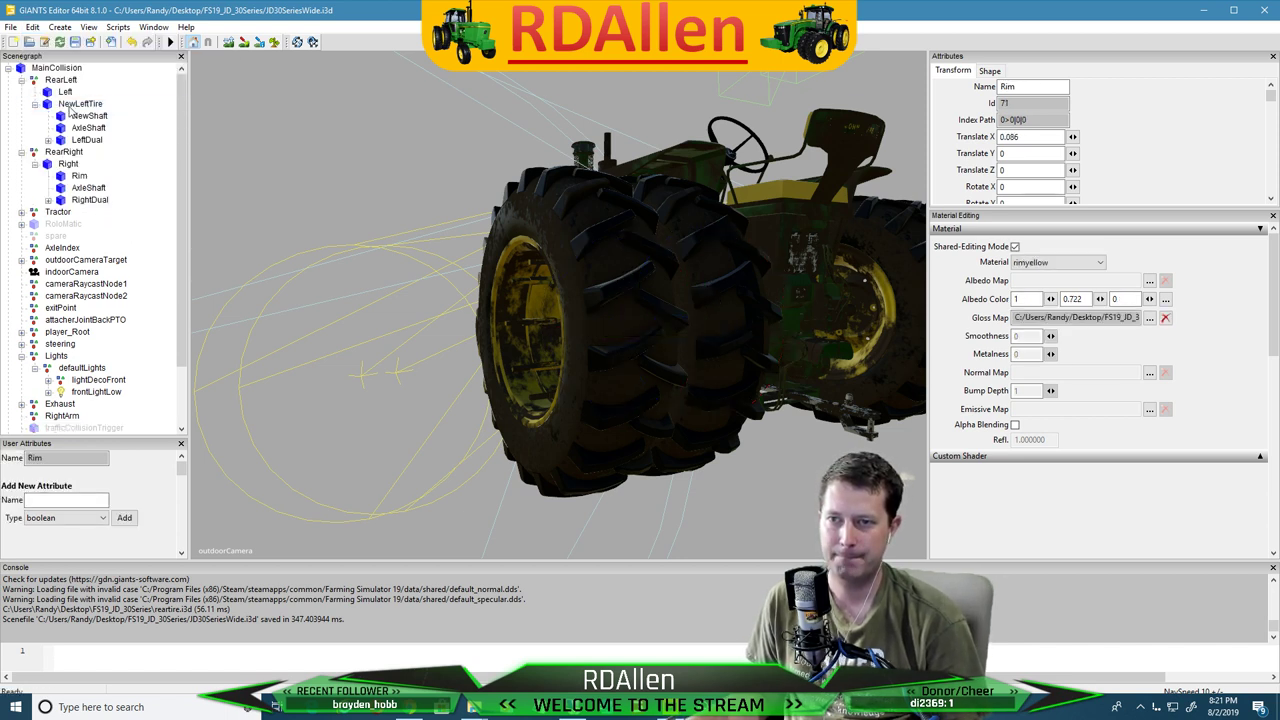
left_click(80, 104)
right_click(86, 106)
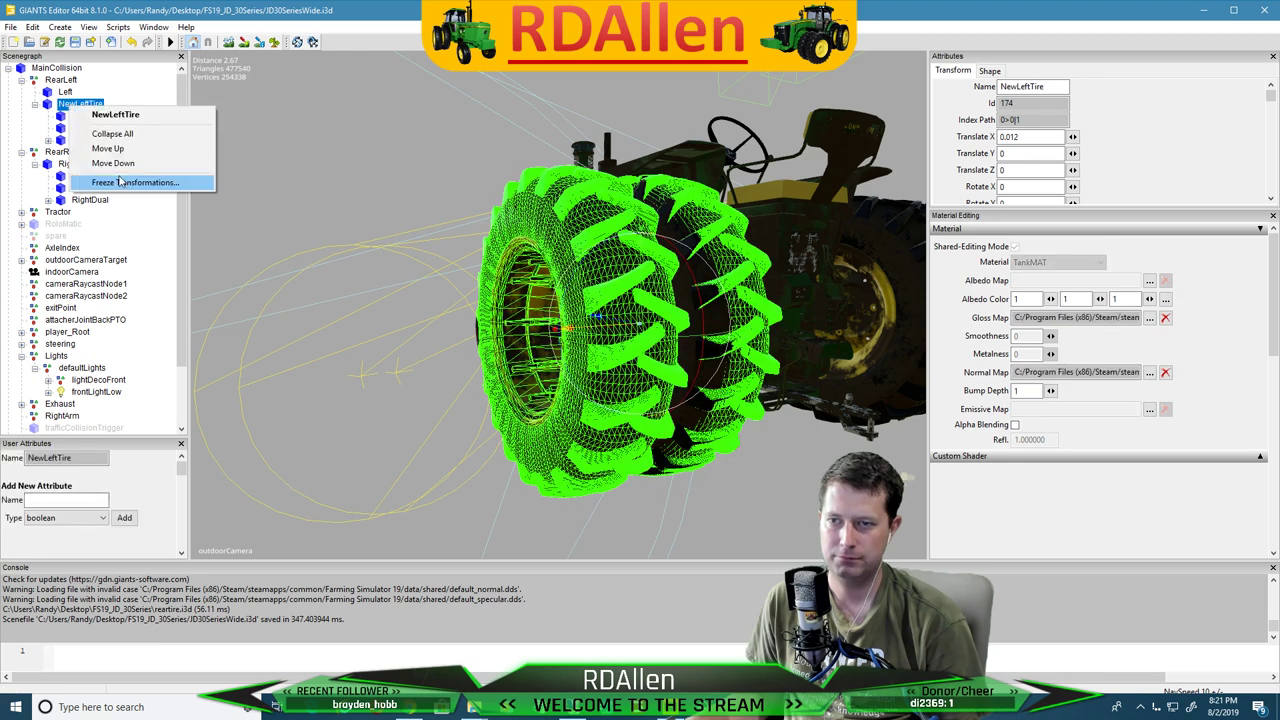
left_click(33, 27)
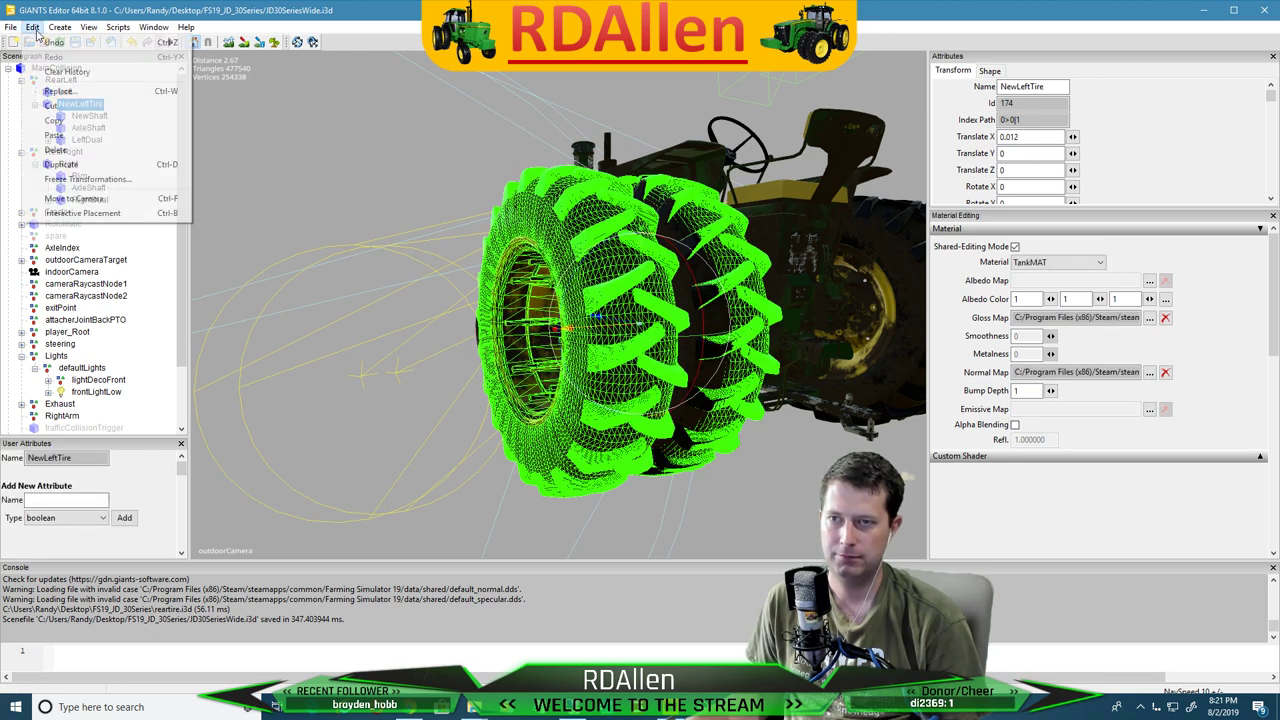
left_click(33, 27)
left_click(50, 131)
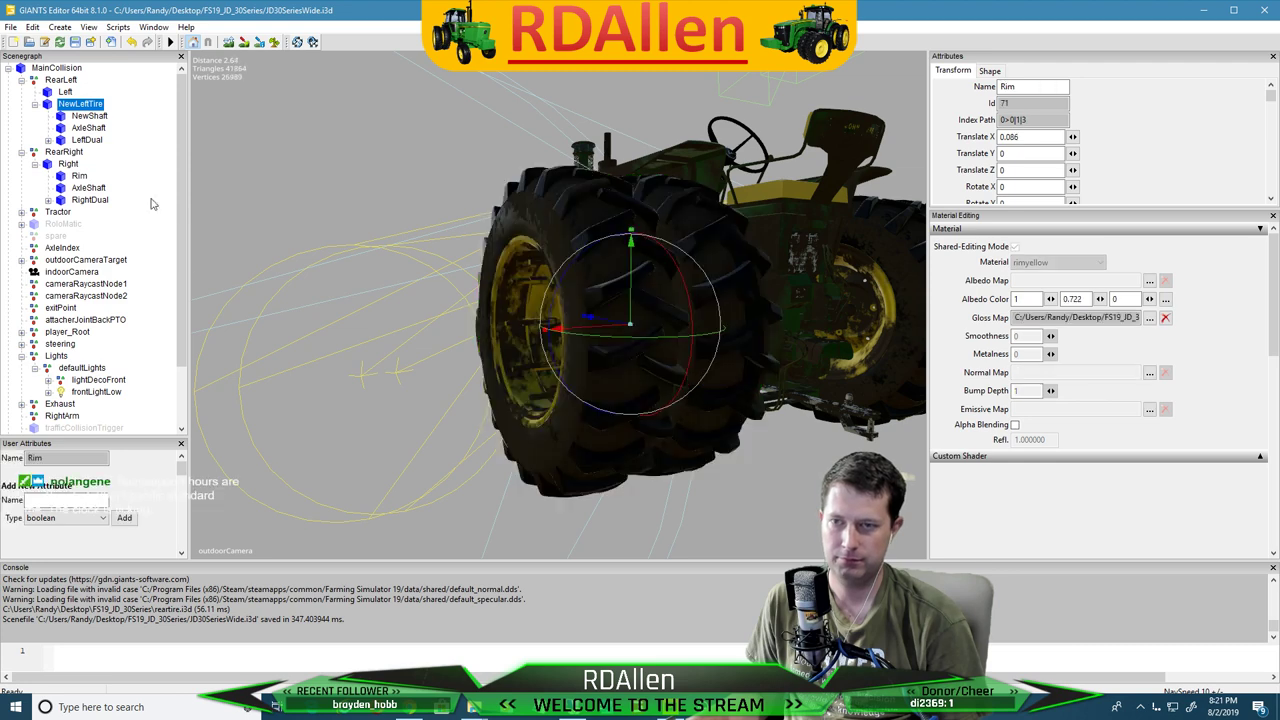
Inspect the Left tire, the LeftDual node with its DualLeft child, and the whole NewLeftTire assembly from behind the tractor
left_click(86, 140)
left_click(63, 91)
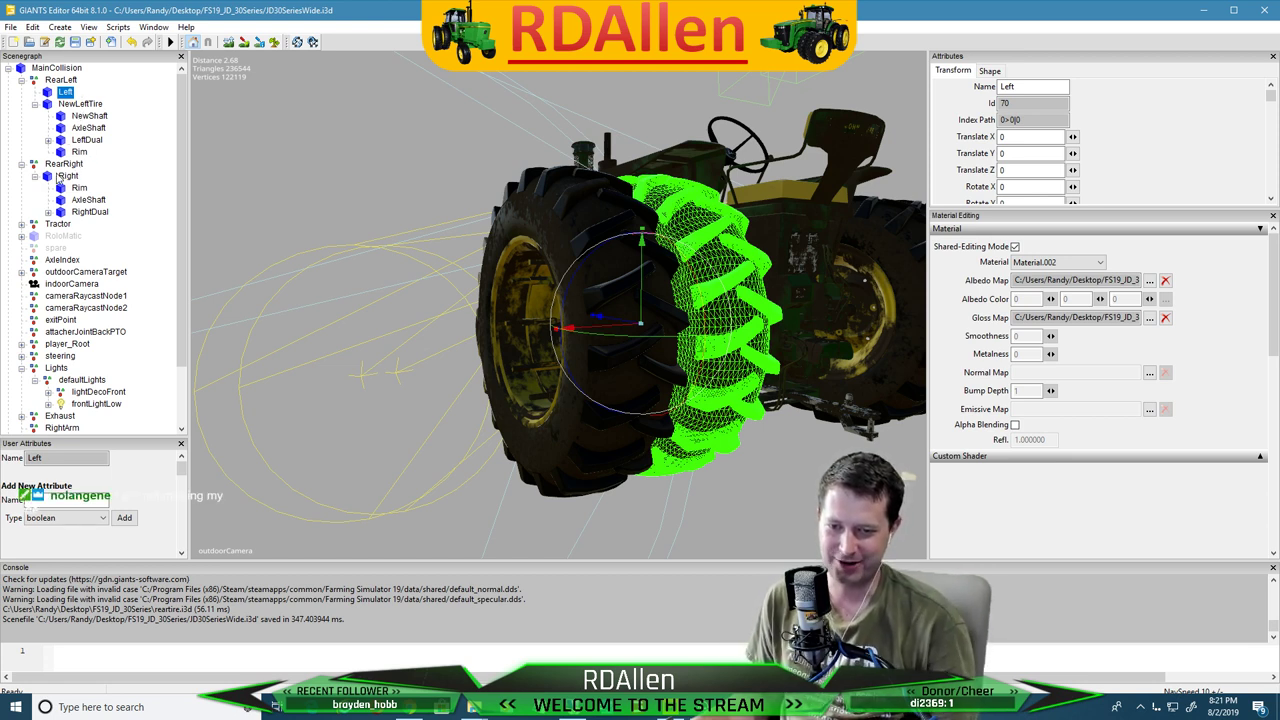
left_click(566, 200)
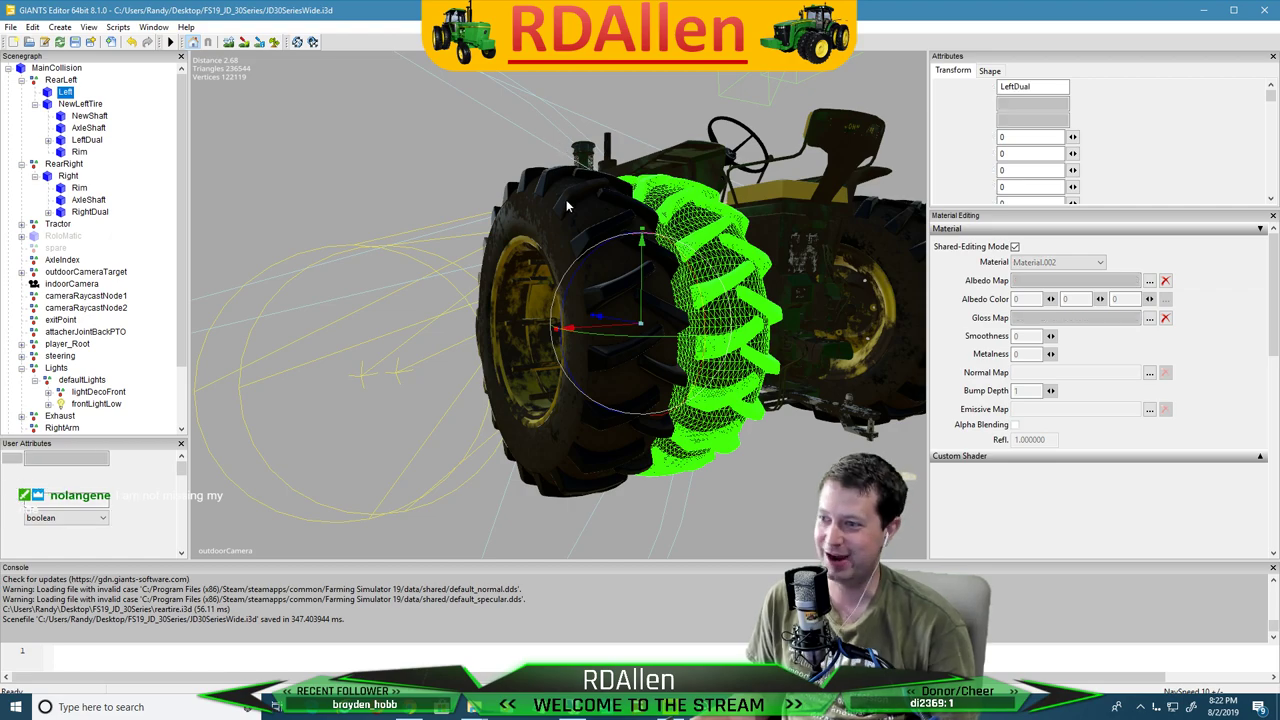
left_click_drag(708, 173, 629, 233, "alt")
scroll(789, 166, "up", 3)
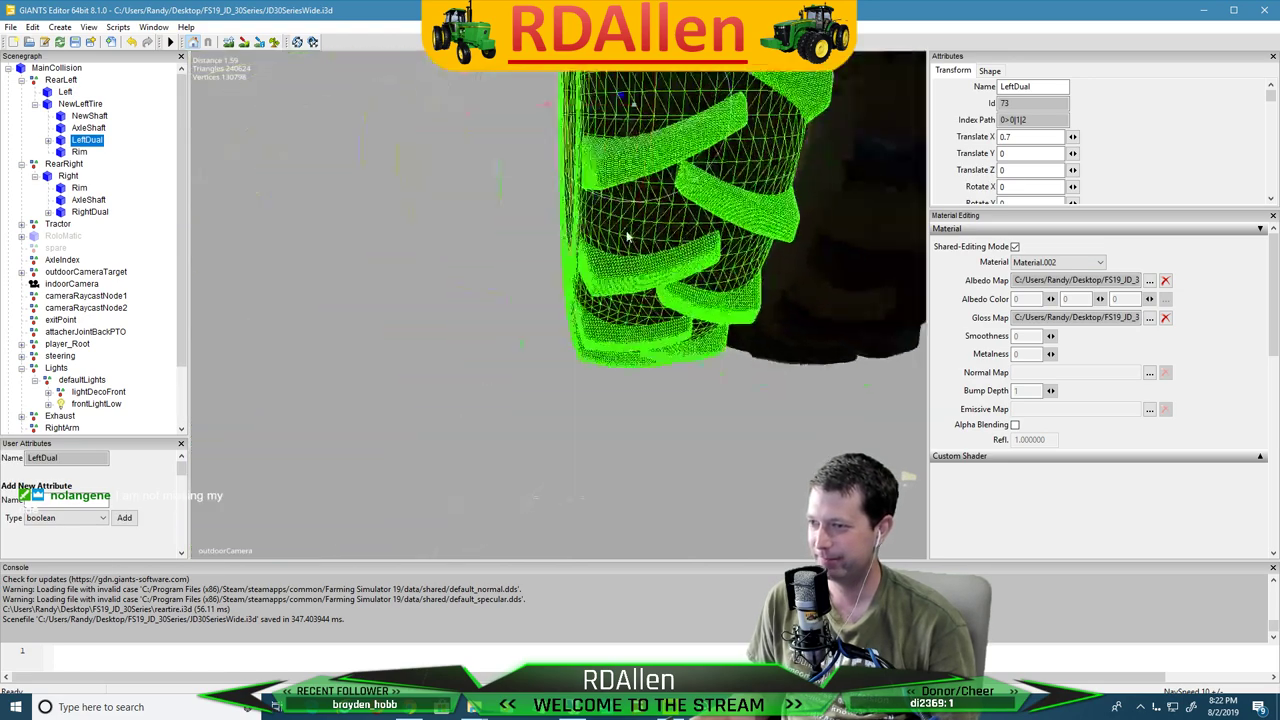
scroll(563, 231, "down", 3)
middle_click_drag(563, 231, 408, 352, "alt")
left_click_drag(408, 352, 382, 350, "alt")
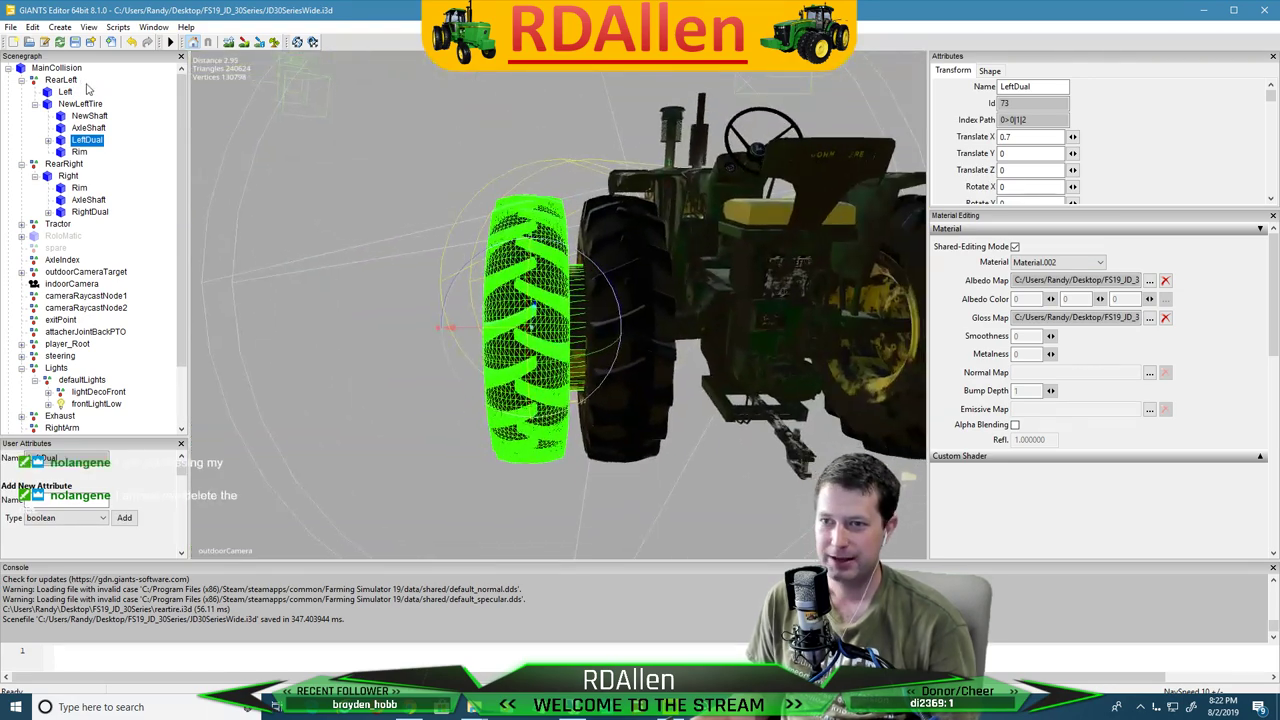
left_click(48, 141)
left_click(101, 152)
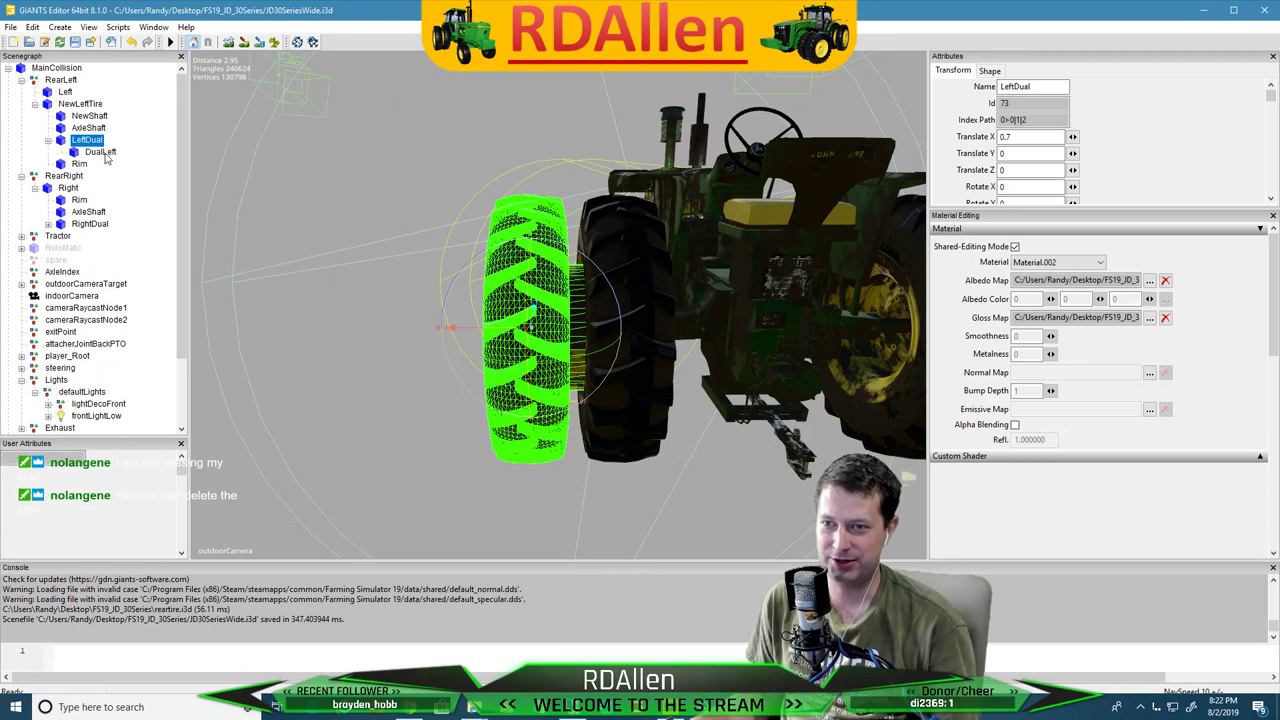
left_click(88, 141)
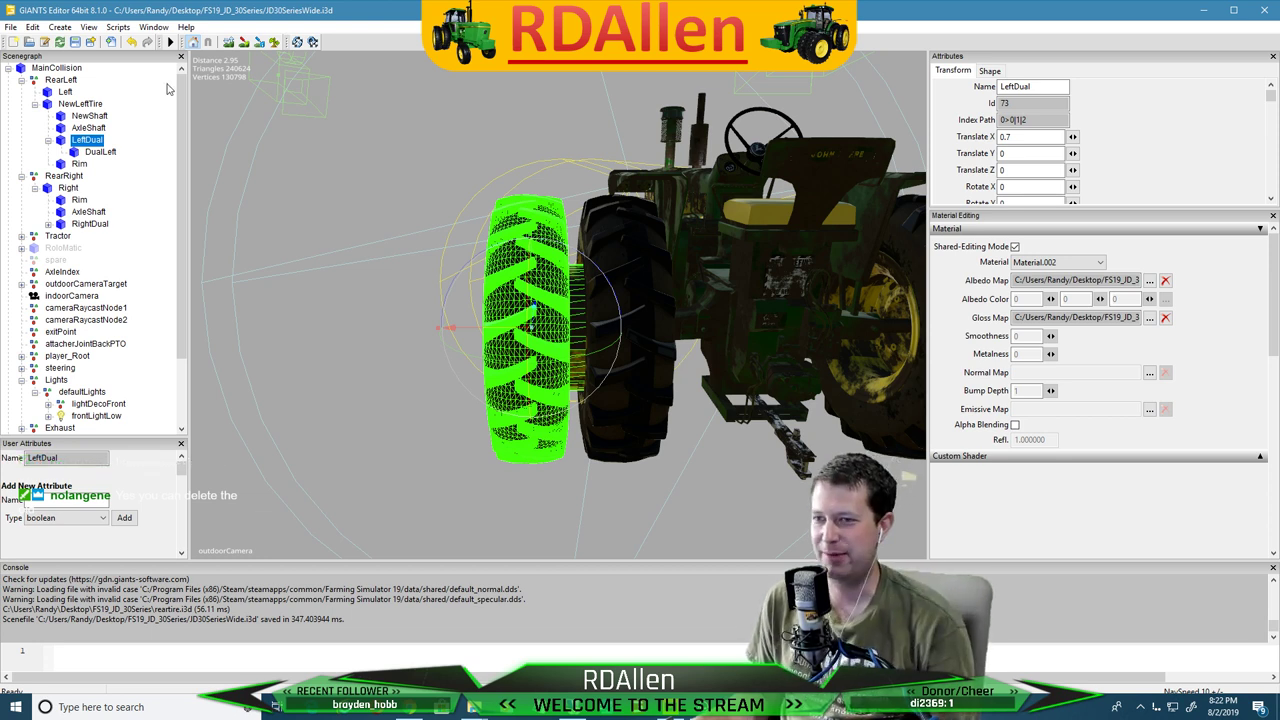
left_click(62, 106)
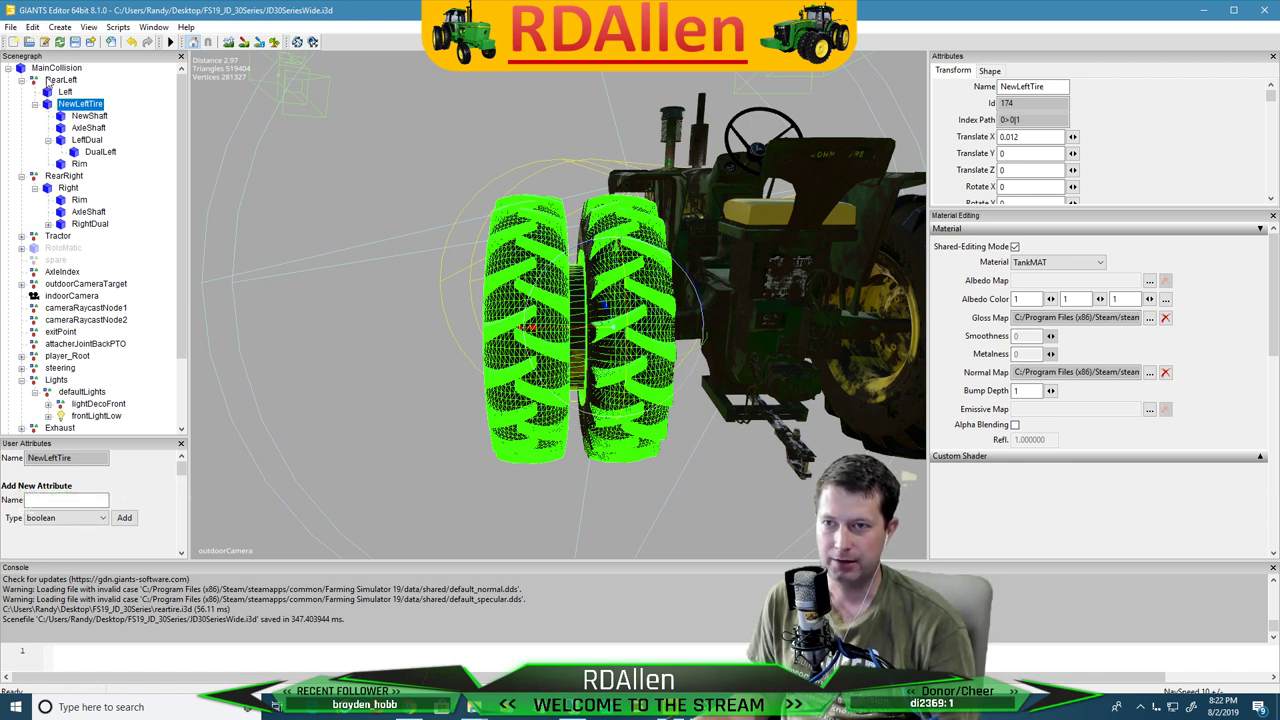
Check the translation, rotation and scale attributes of LeftDual under NewLeftTire
left_click(93, 143)
key("ctrl+x")
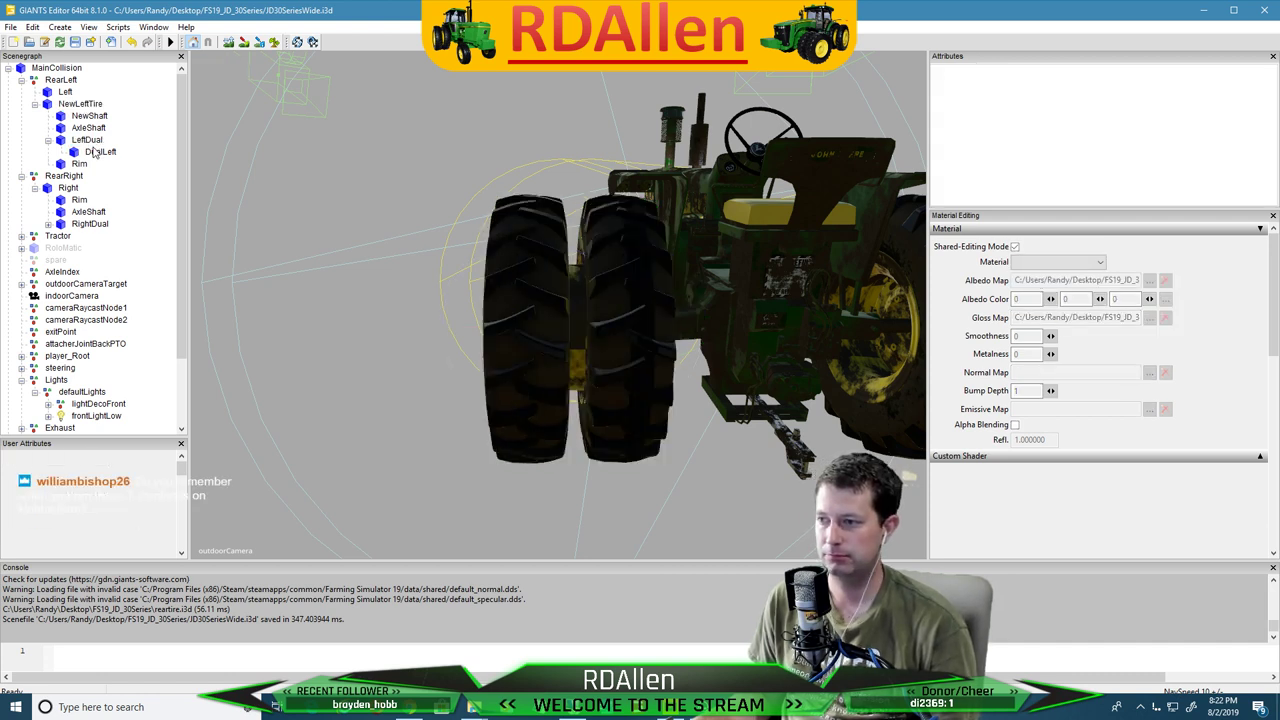
left_click(87, 140)
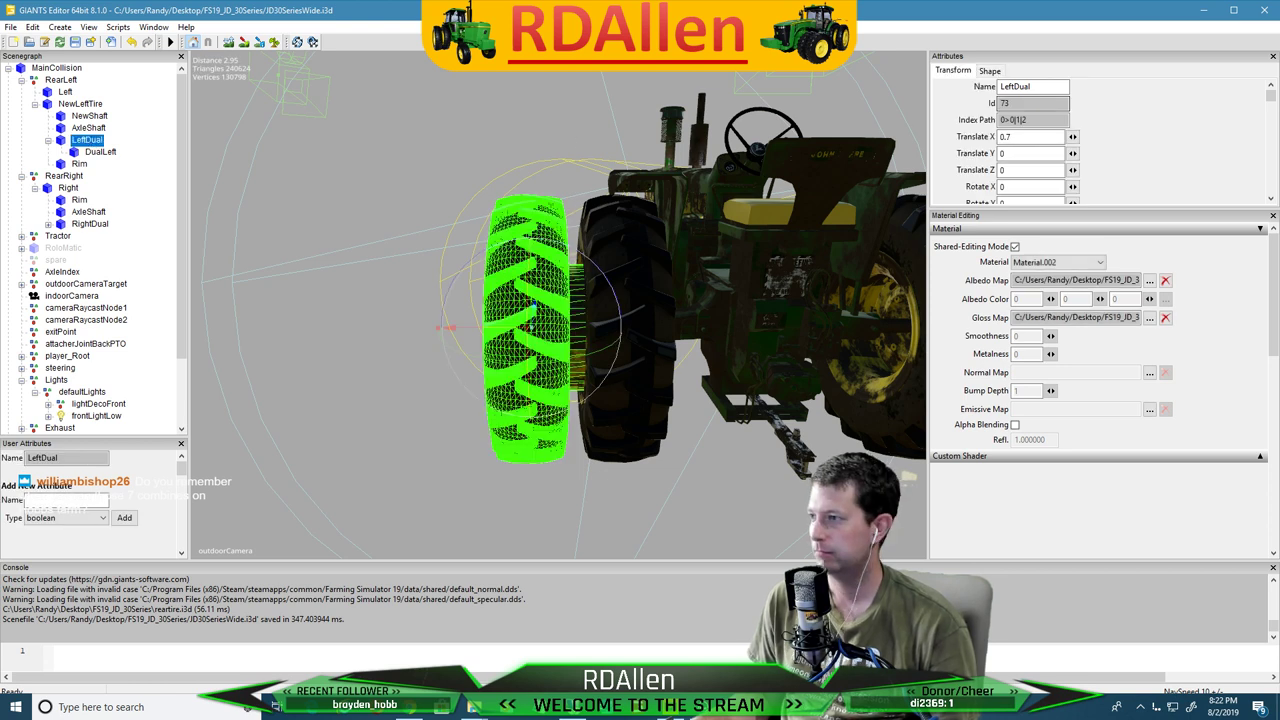
scroll(1137, 133, "down", 3)
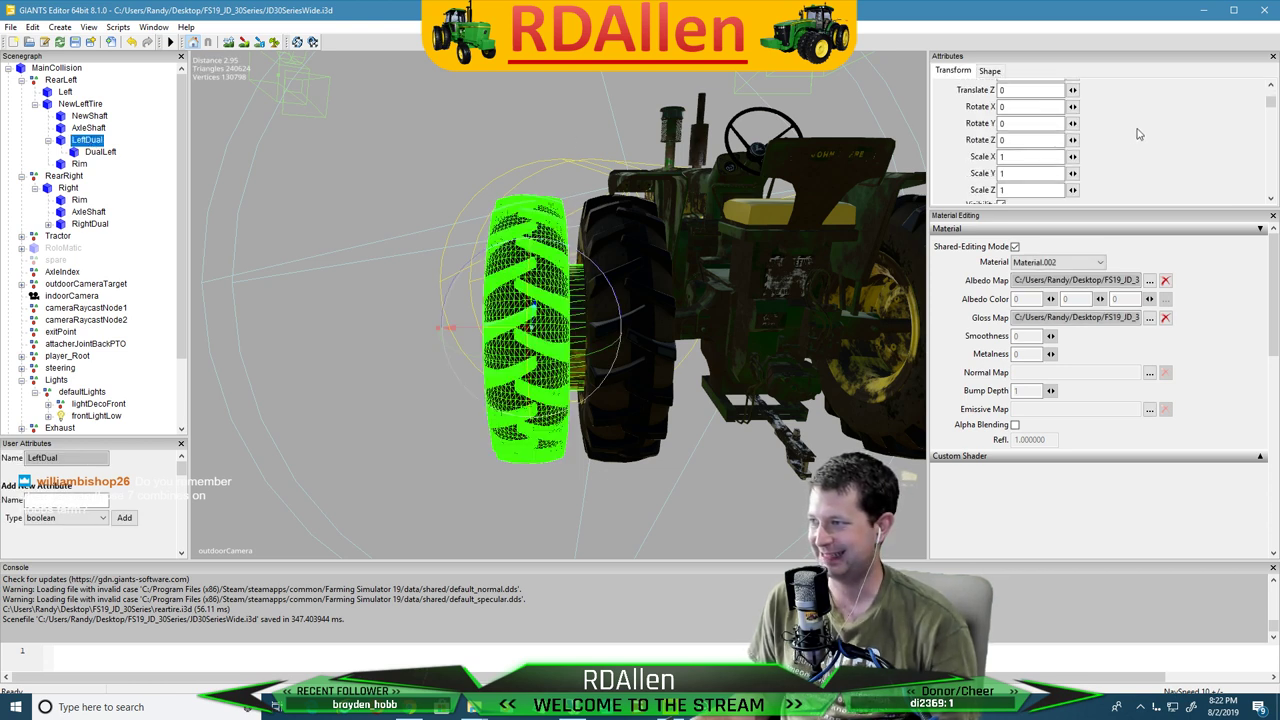
scroll(1117, 138, "up", 1)
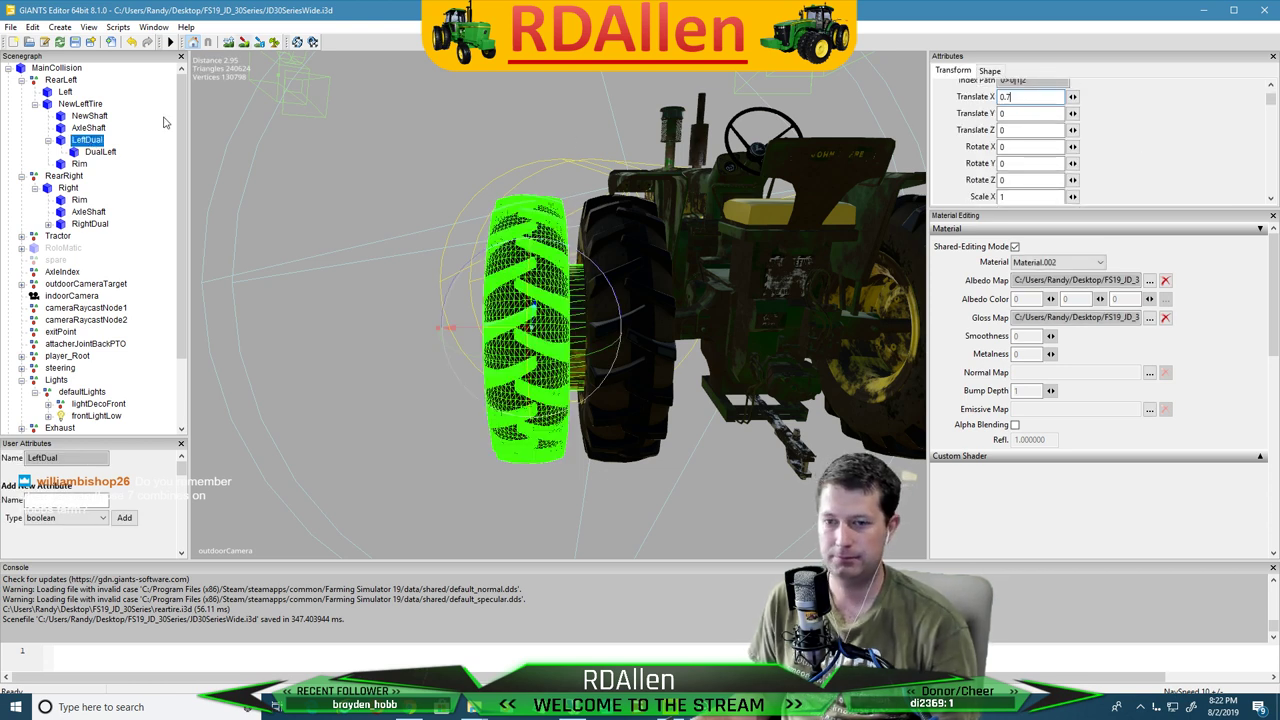
key("Return")
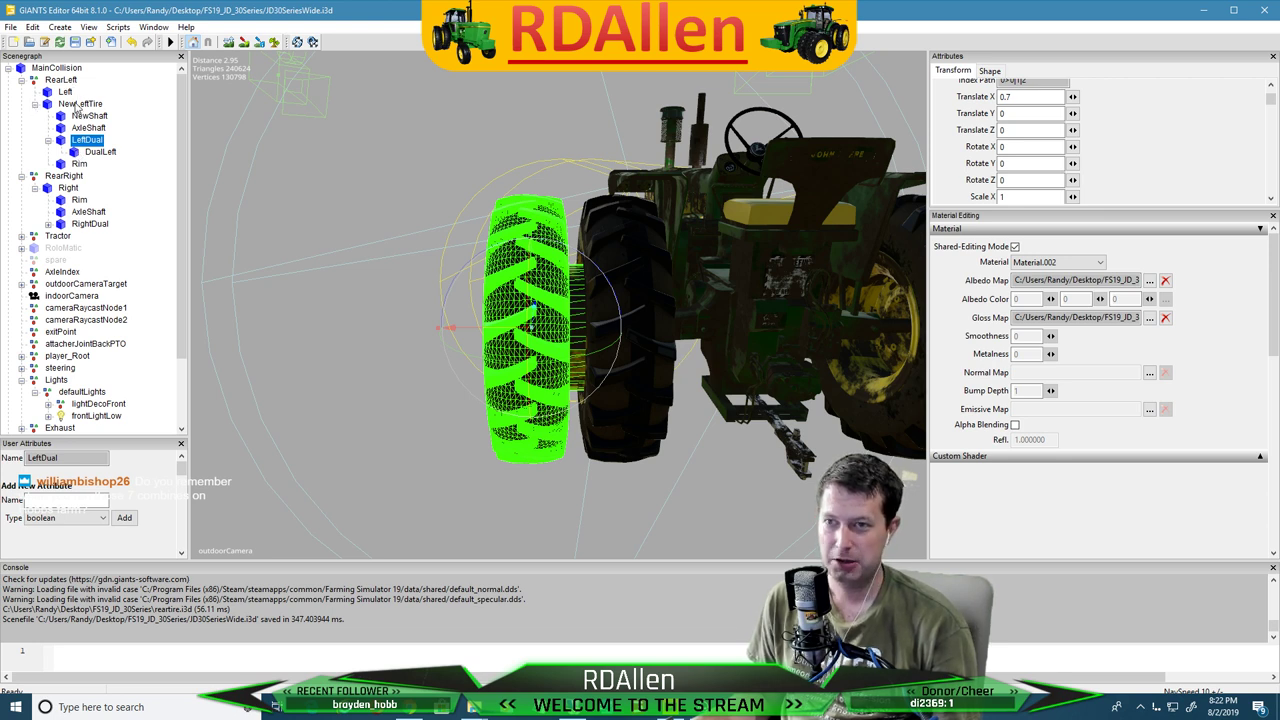
left_click(77, 105)
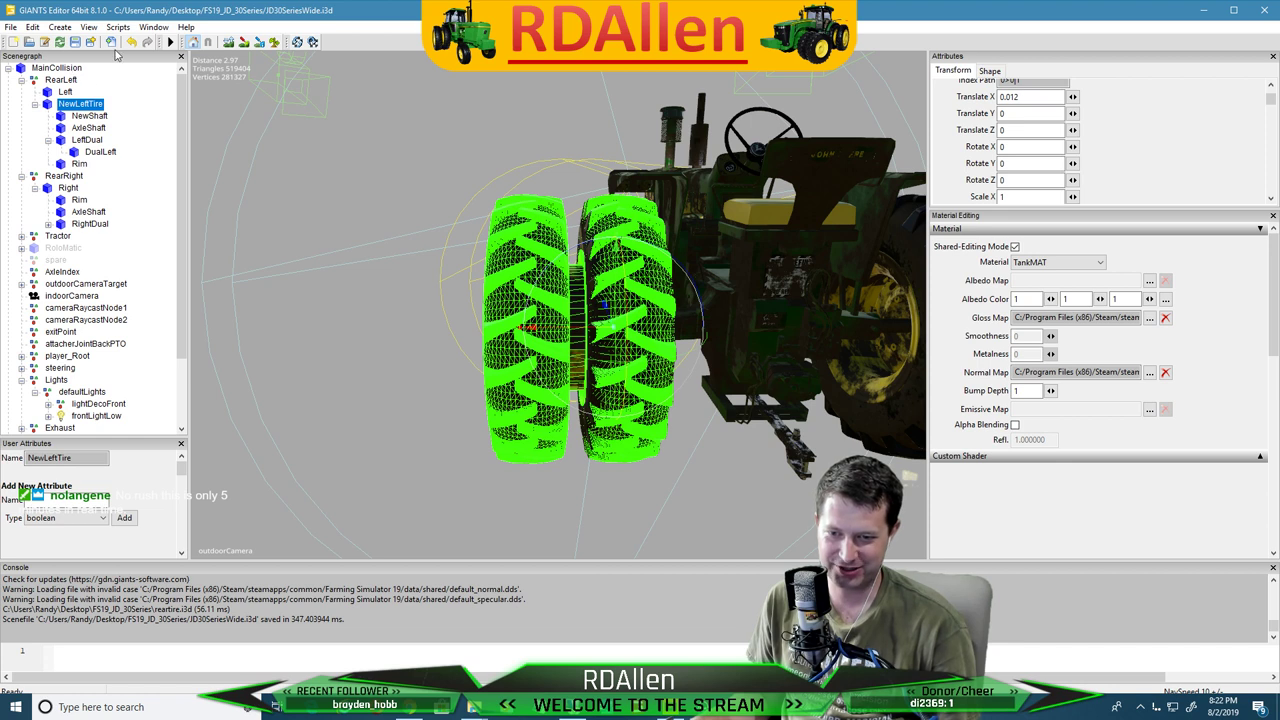
right_click(86, 106)
left_click(40, 28)
left_click(33, 27)
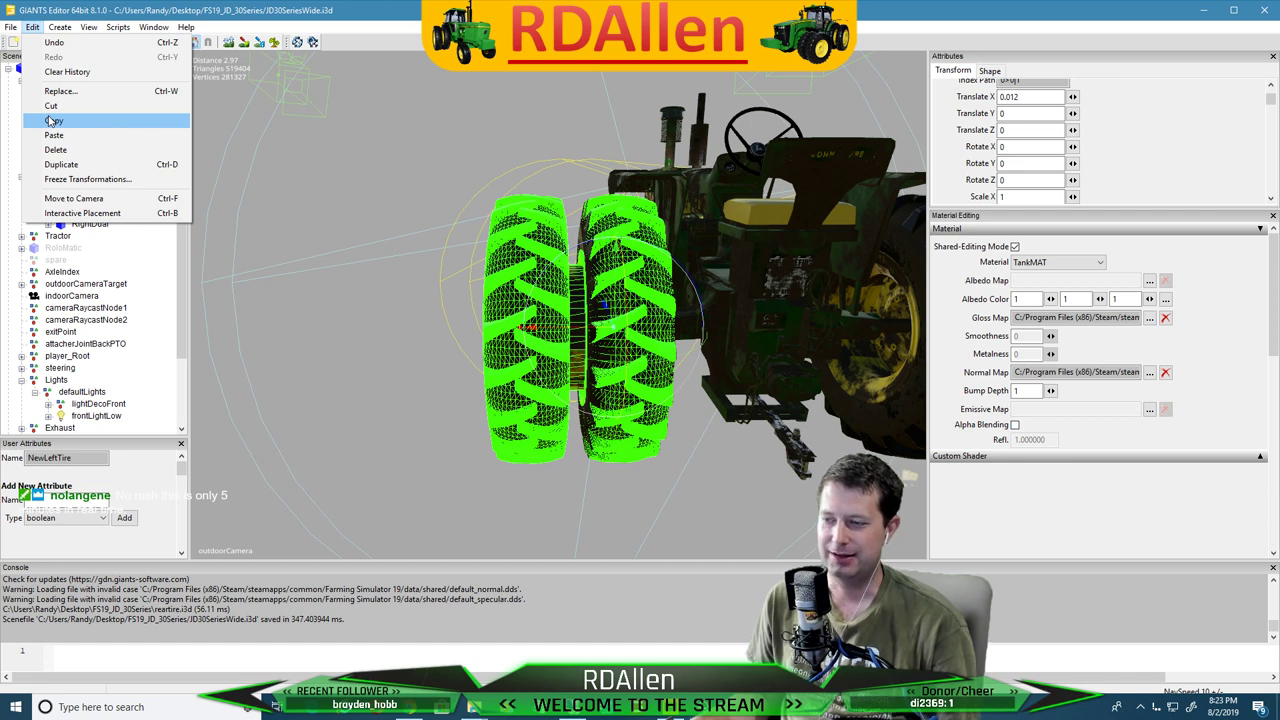
left_click(341, 23)
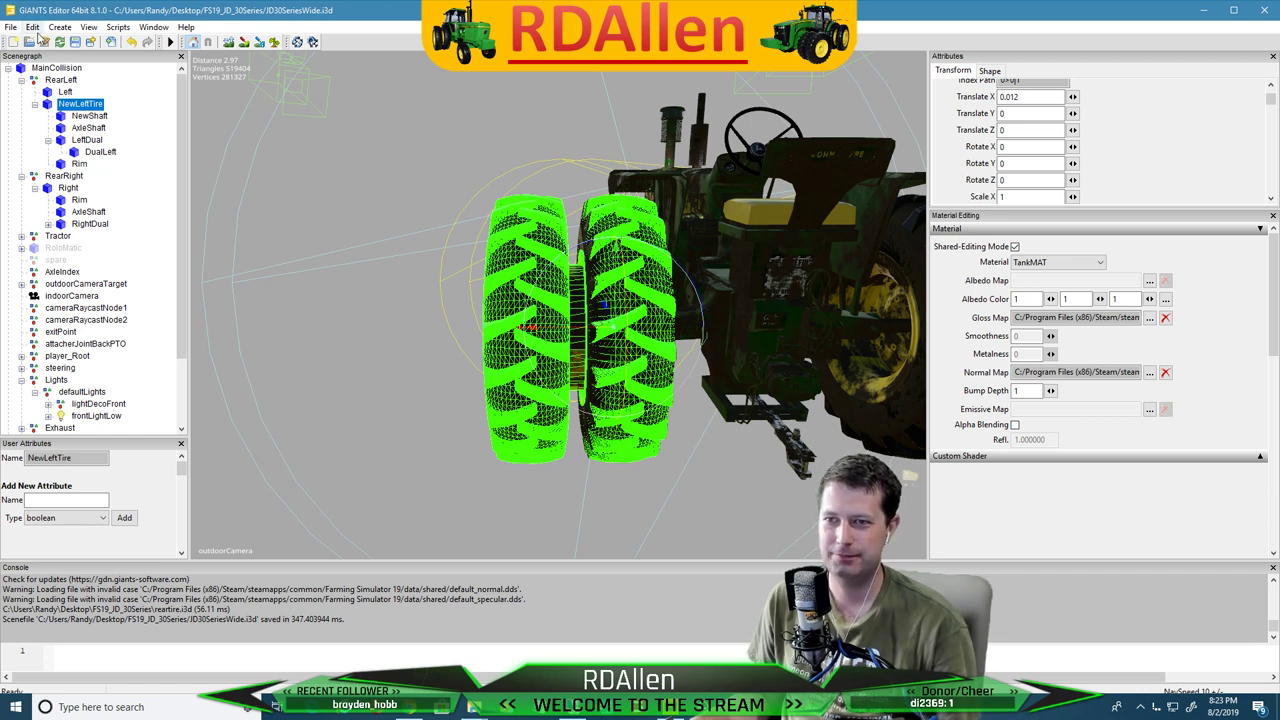
Delete the old Left wheel node from RearLeft
left_click(65, 92)
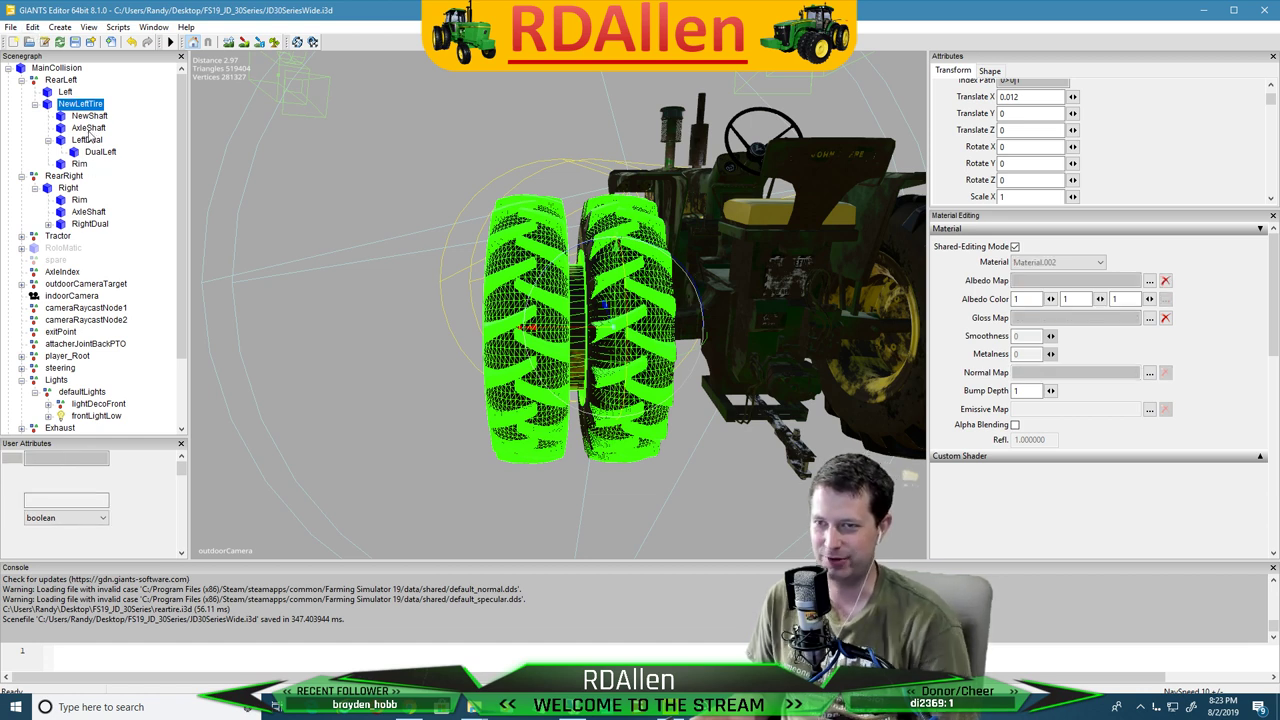
key("Delete")
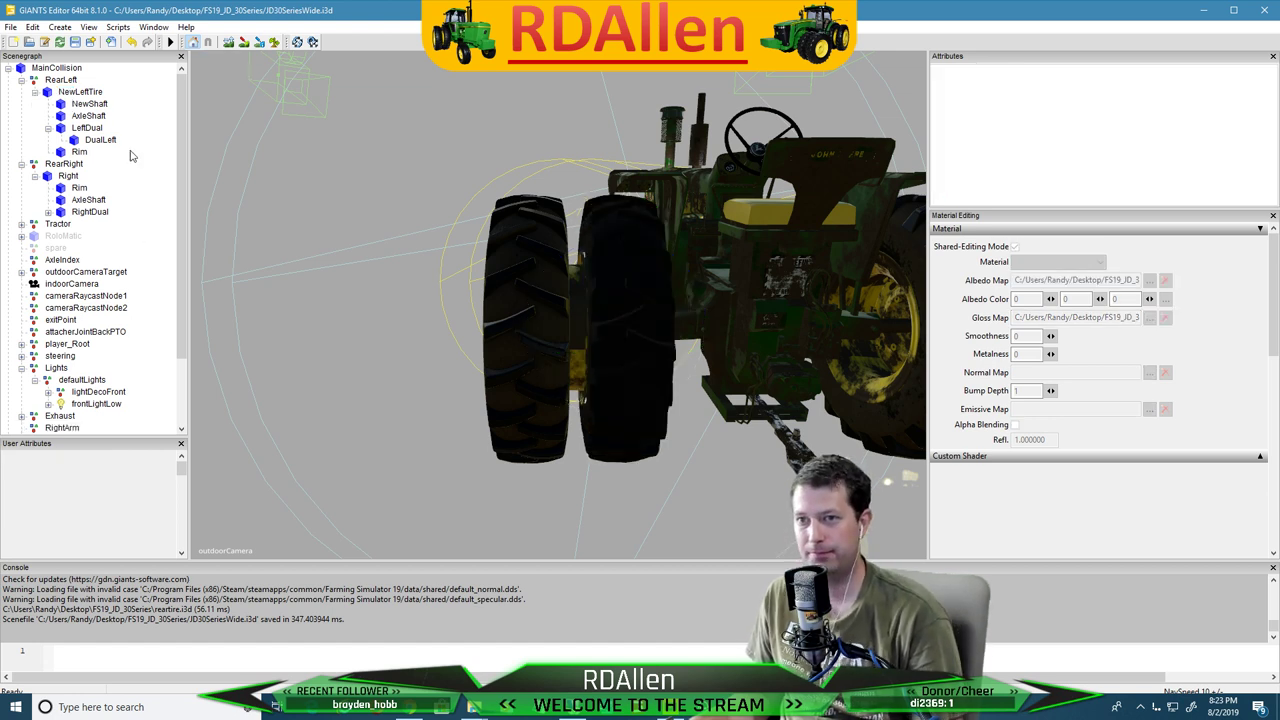
left_click(600, 237)
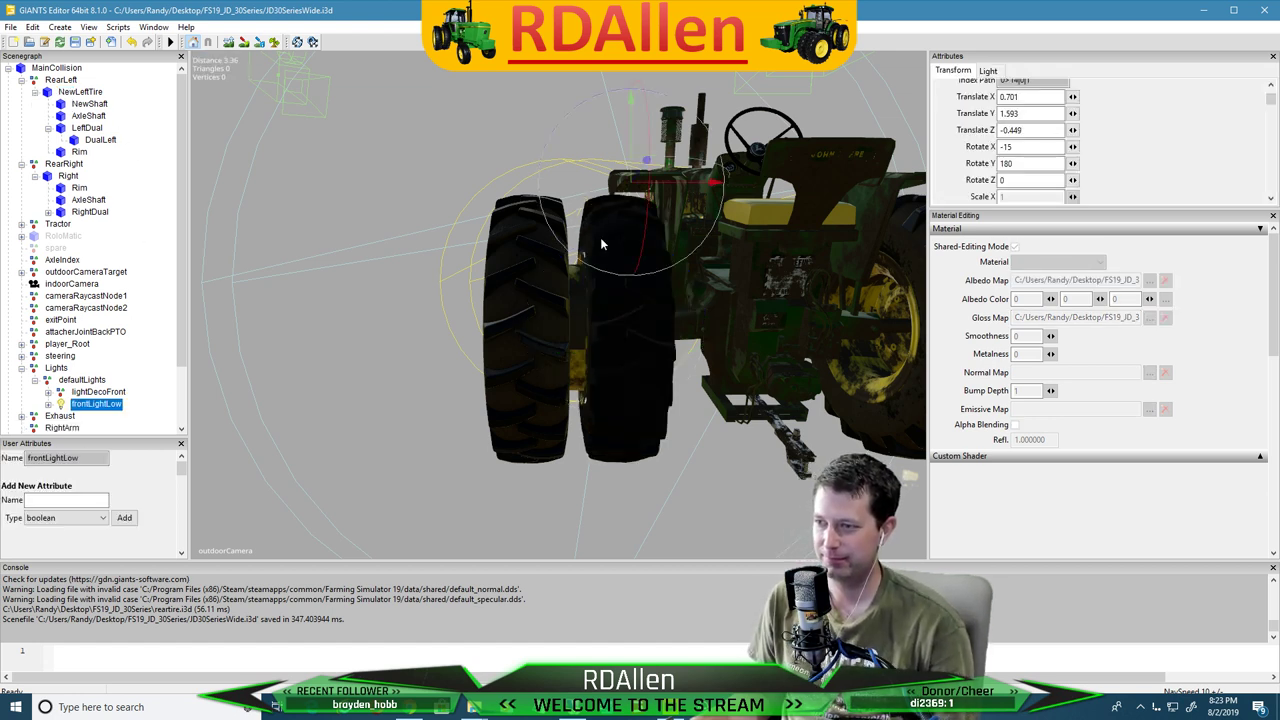
Examine NewShaft up close between the left rear tires
left_click(88, 104)
key("f")
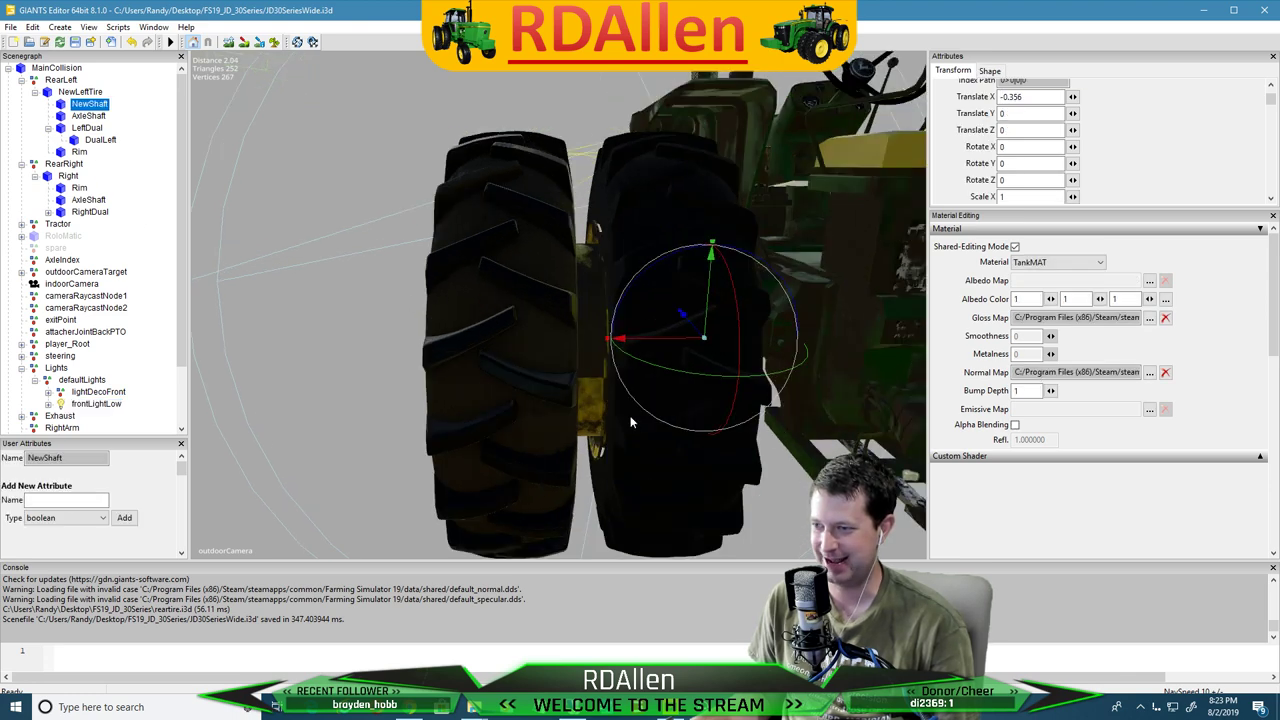
scroll(633, 428, "up", 3)
scroll(660, 446, "down", 2)
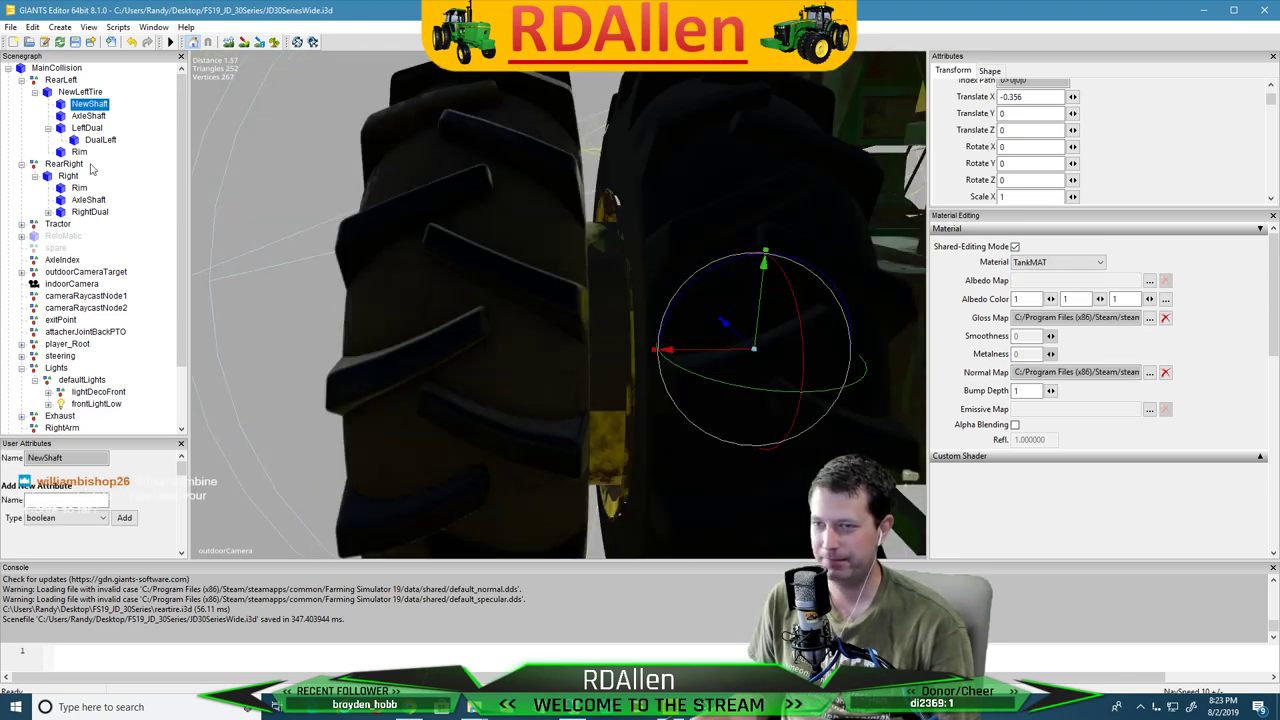
Duplicate NewLeftTire within RearLeft and expand the copy to show its child nodes
left_click(80, 92)
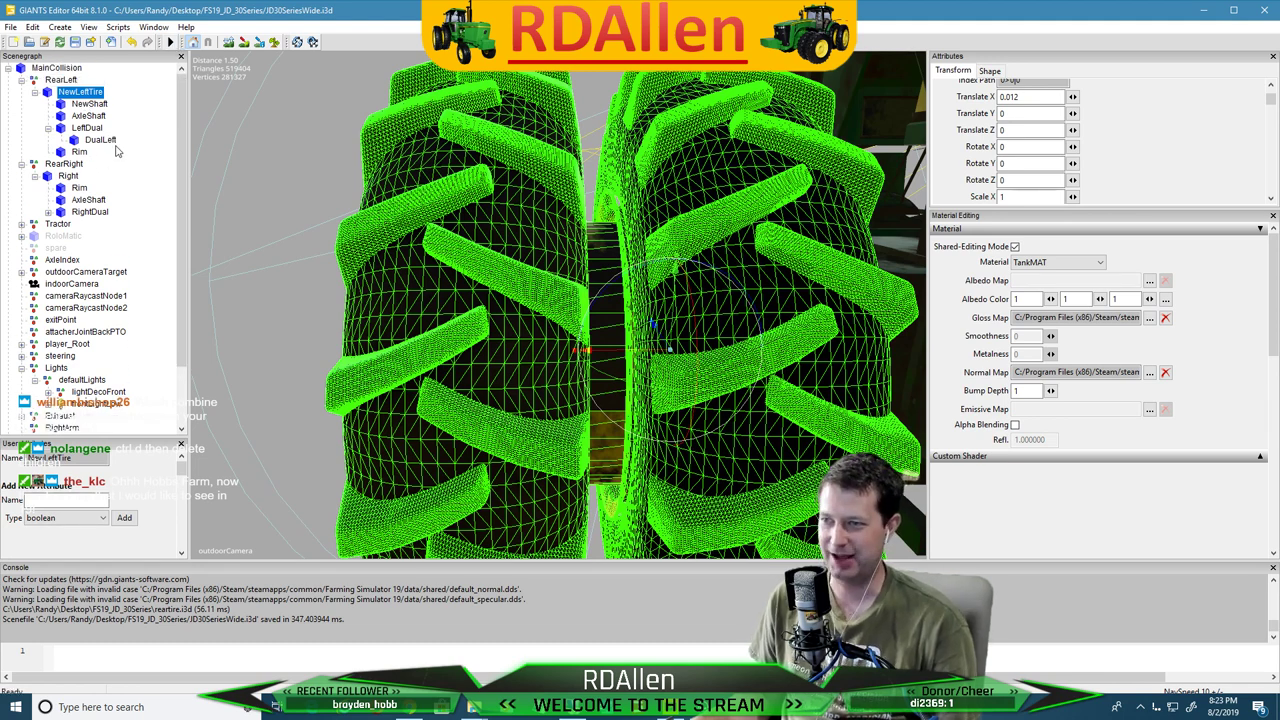
scroll(427, 204, "down", 5)
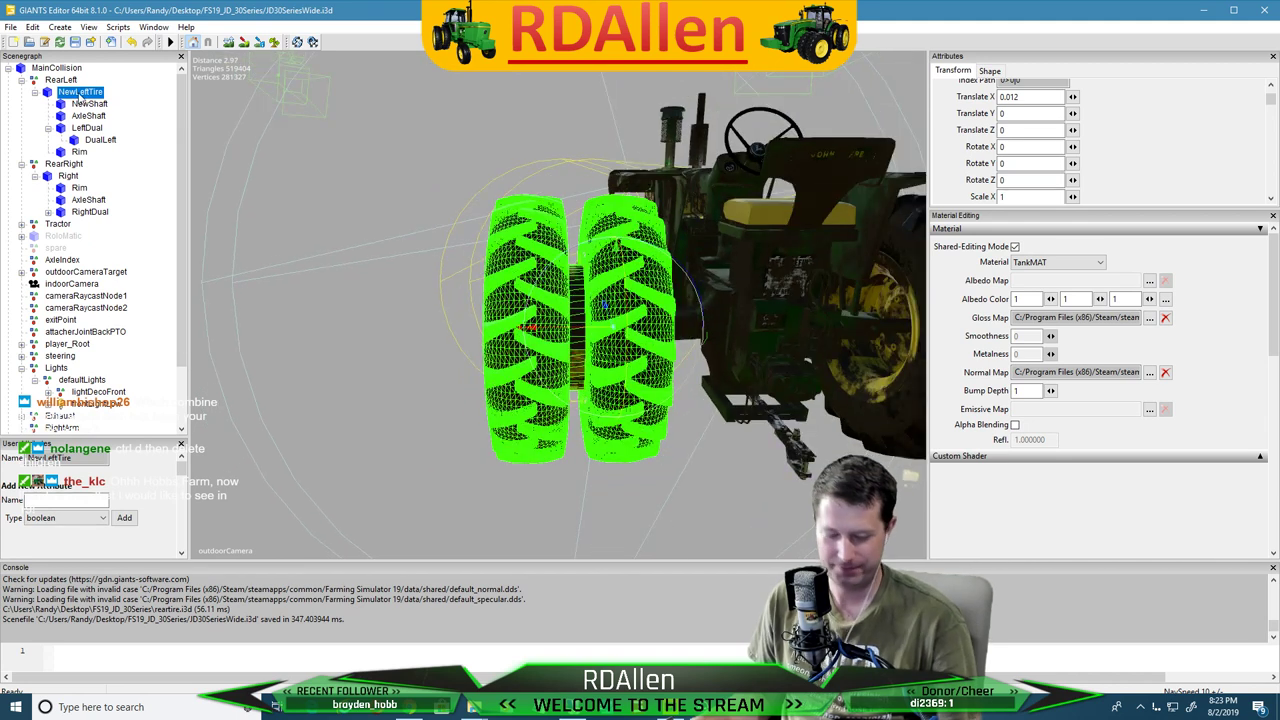
key("ctrl+d")
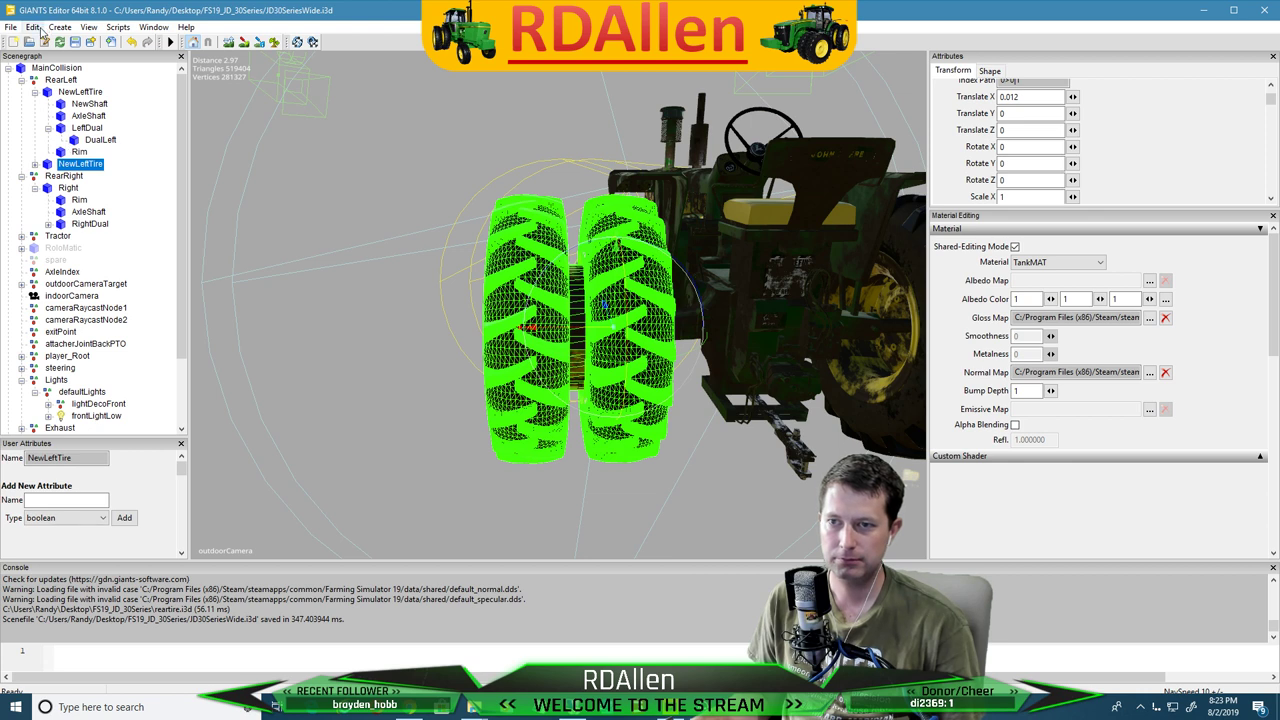
left_click(35, 164)
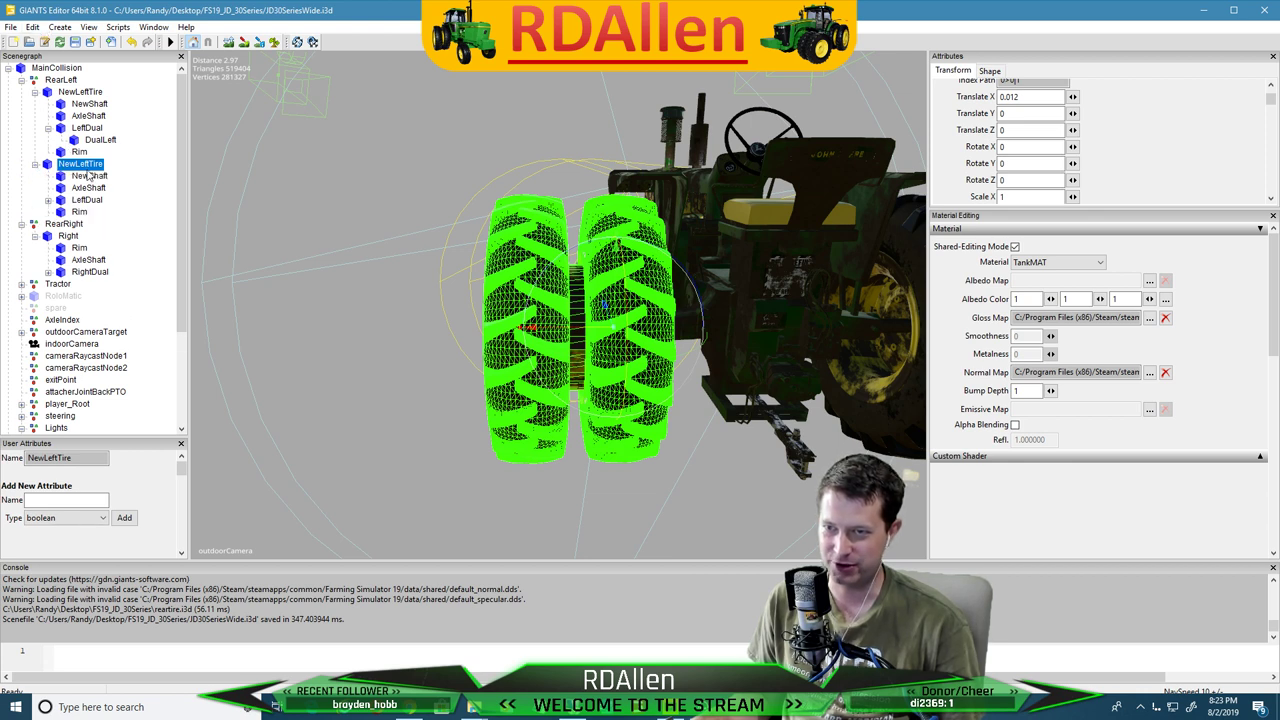
Delete the NewShaft, AxleShaft and Rim nodes from the duplicated NewLeftTire
left_click(89, 176)
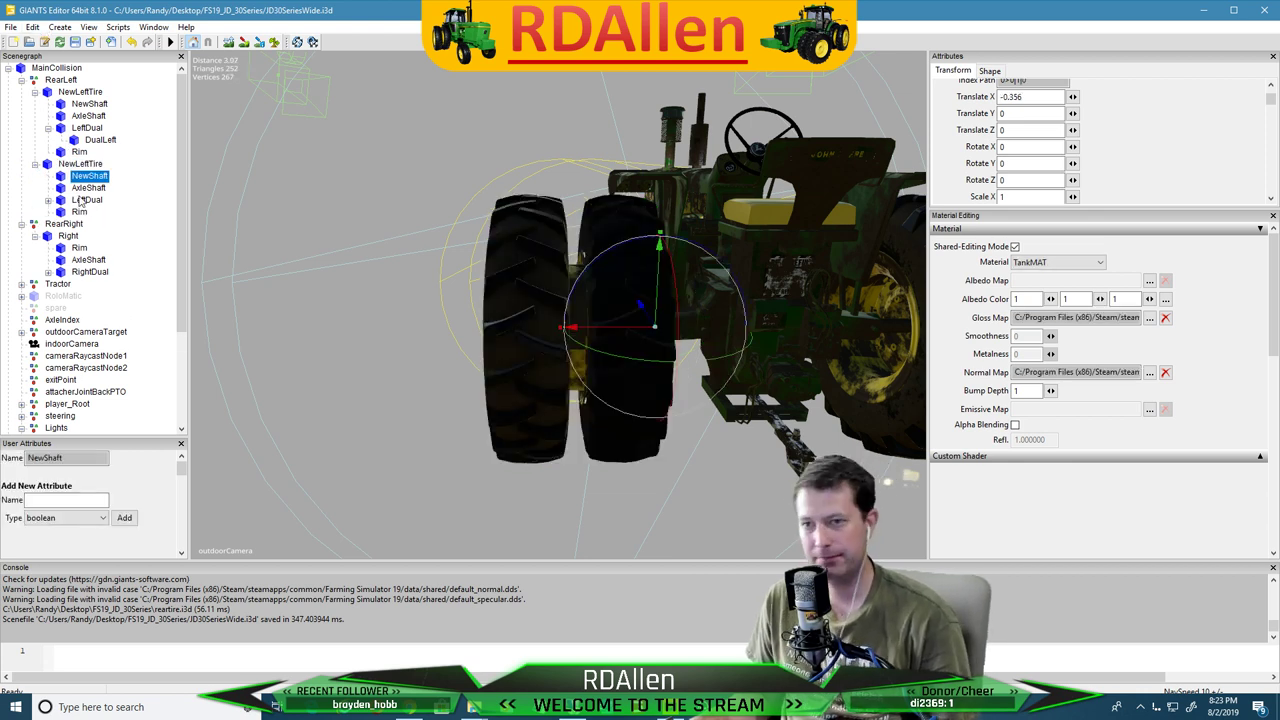
key("Delete")
left_click(86, 178)
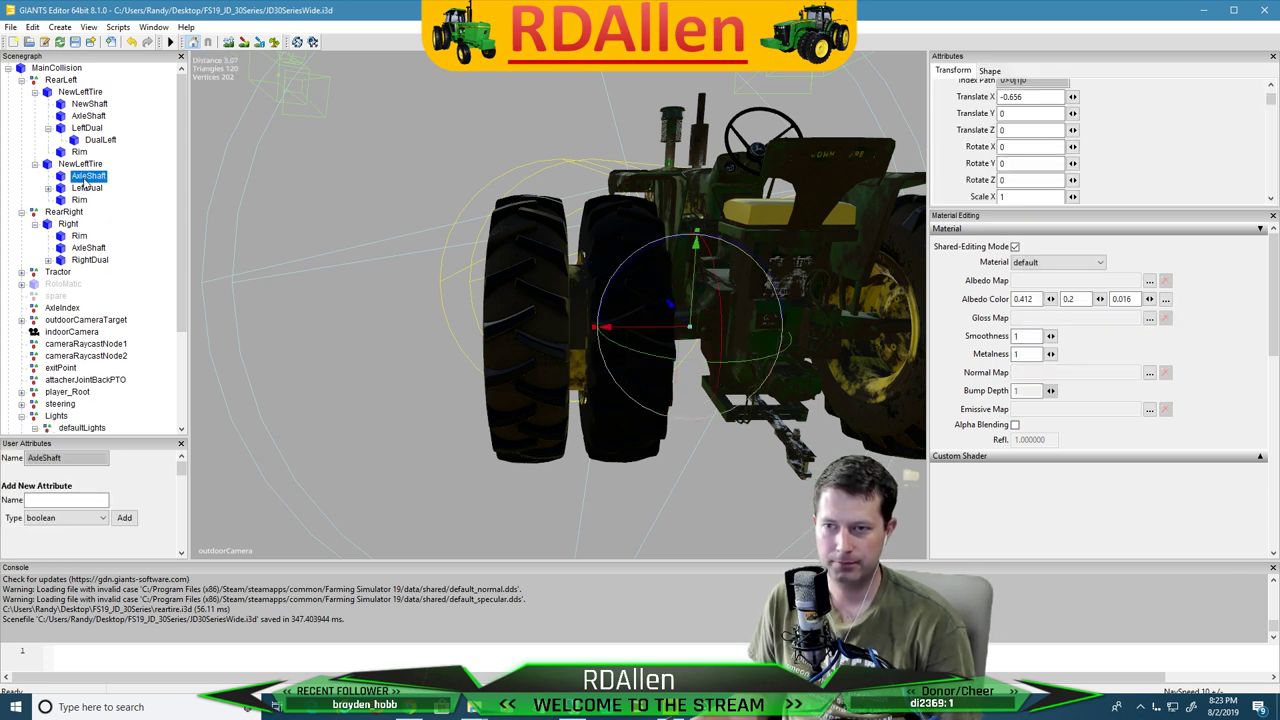
key("Delete")
left_click(79, 188)
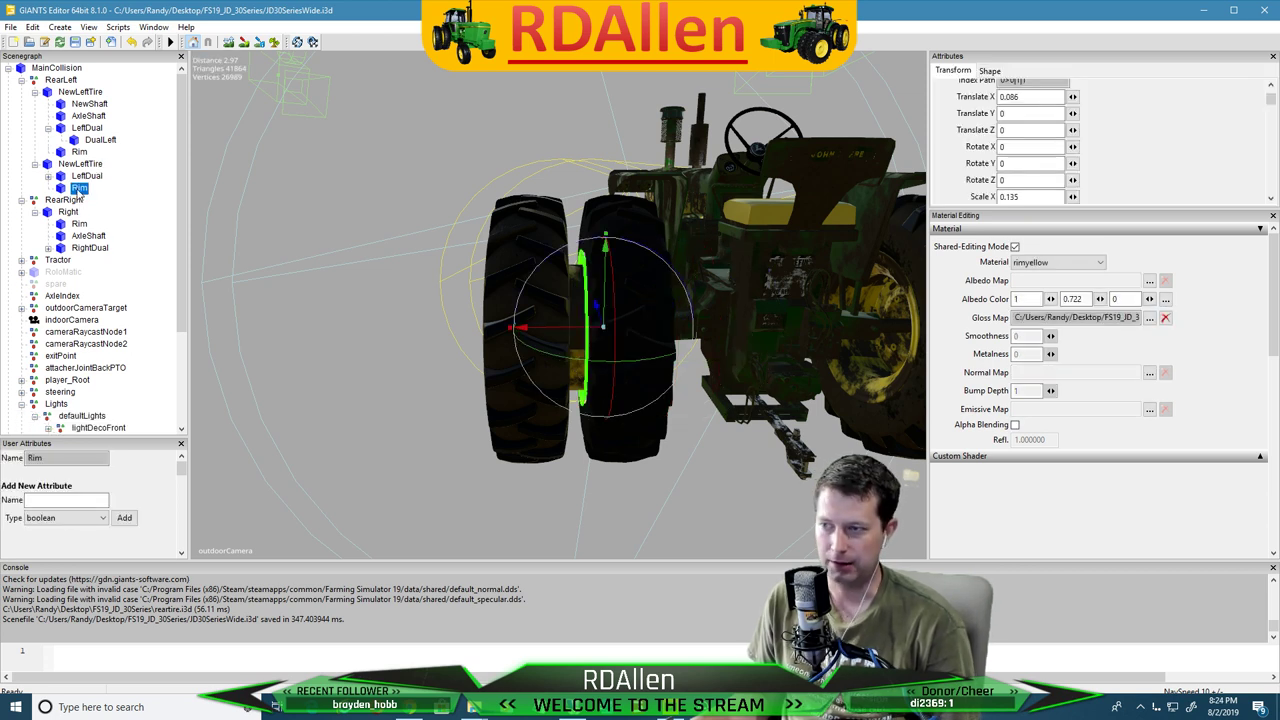
key("Delete")
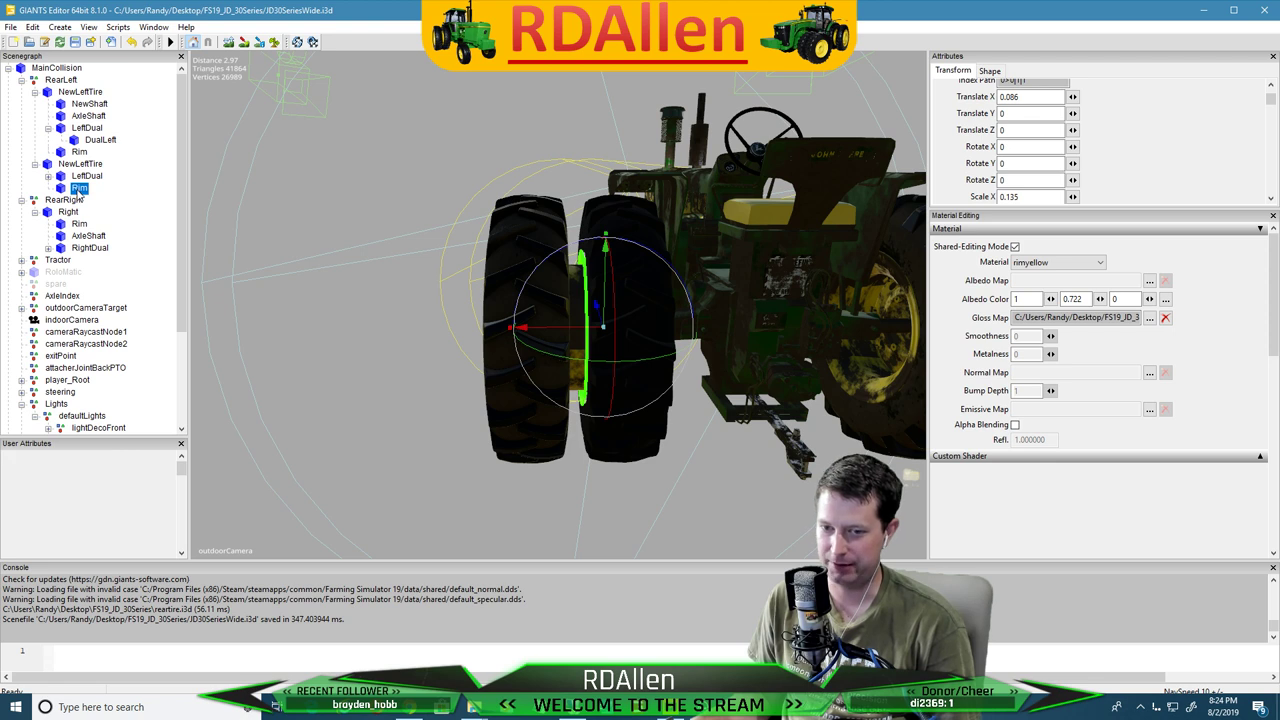
Move DualLeft out of LeftDual in the duplicated NewLeftTire, placing it directly under that tire node
left_click(48, 176)
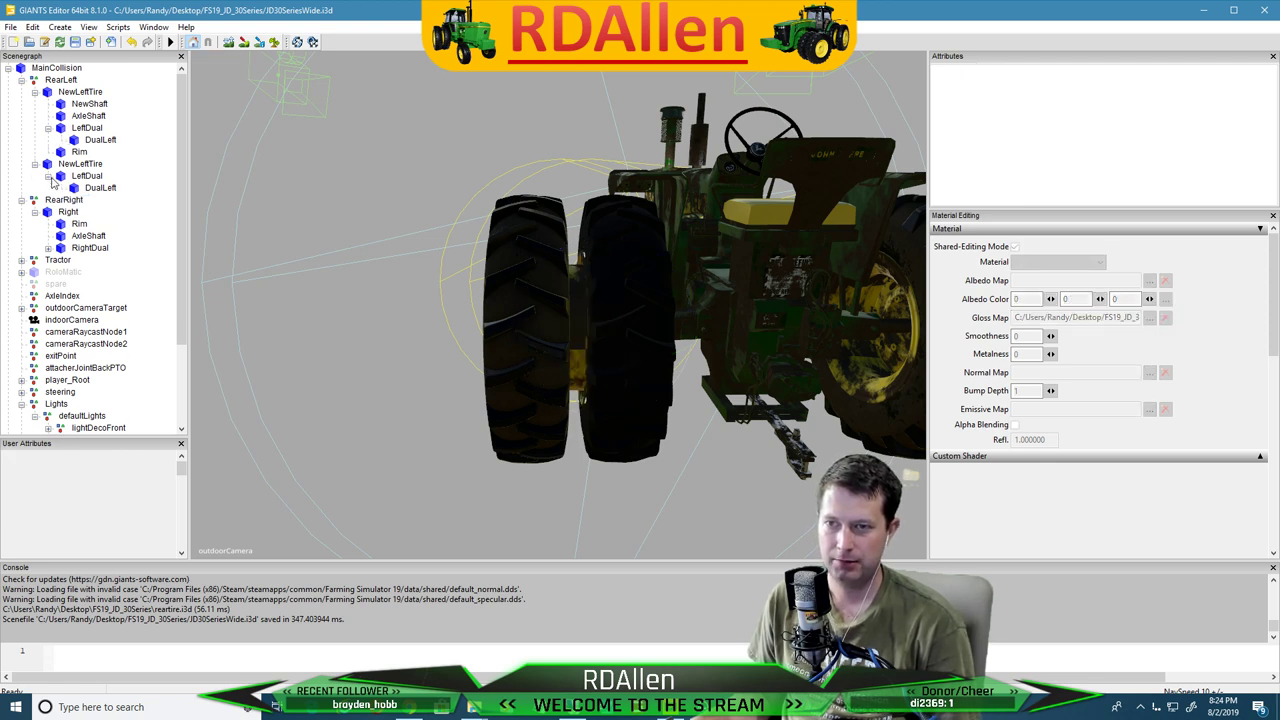
left_click(78, 164)
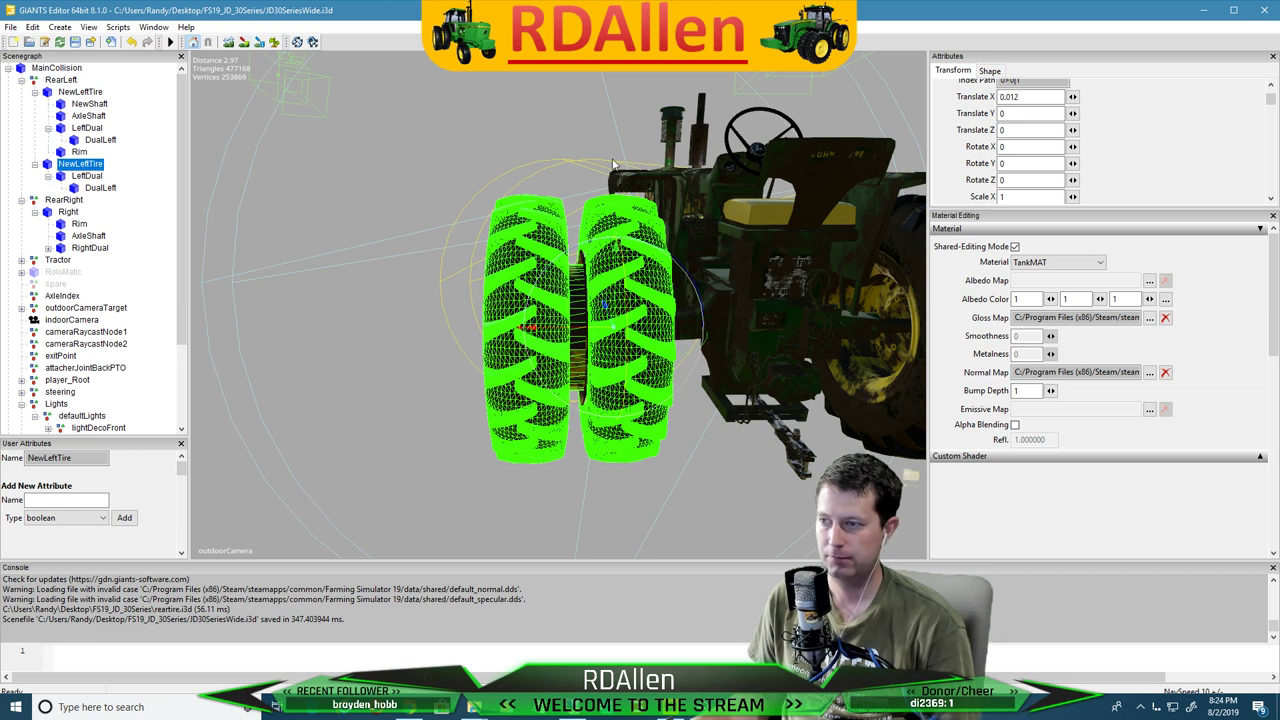
left_click(97, 188)
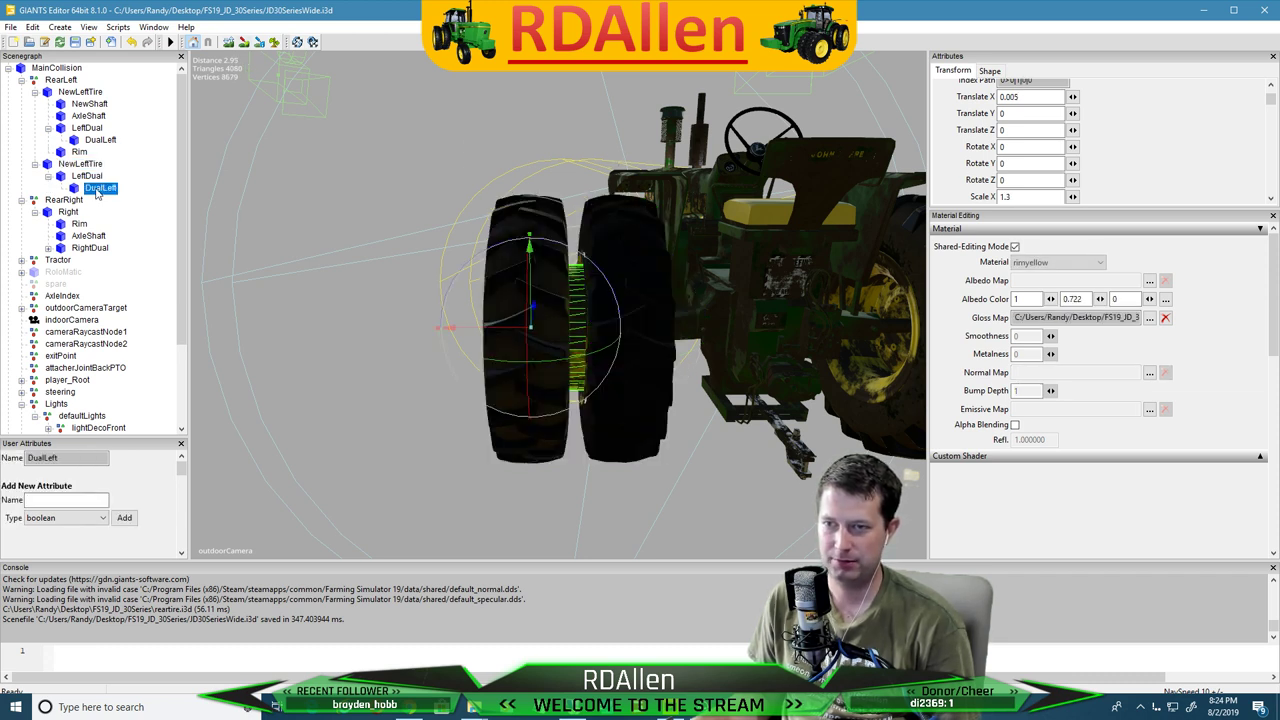
left_click(33, 27)
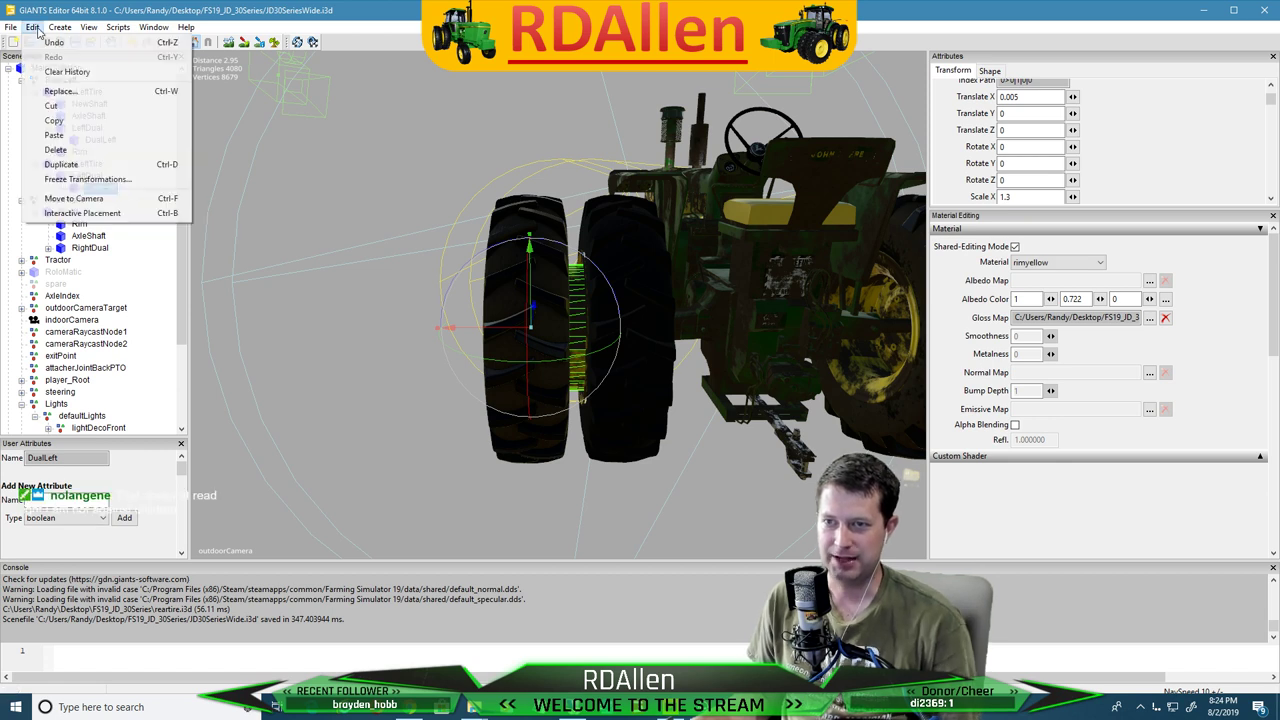
left_click(51, 106)
left_click(67, 165)
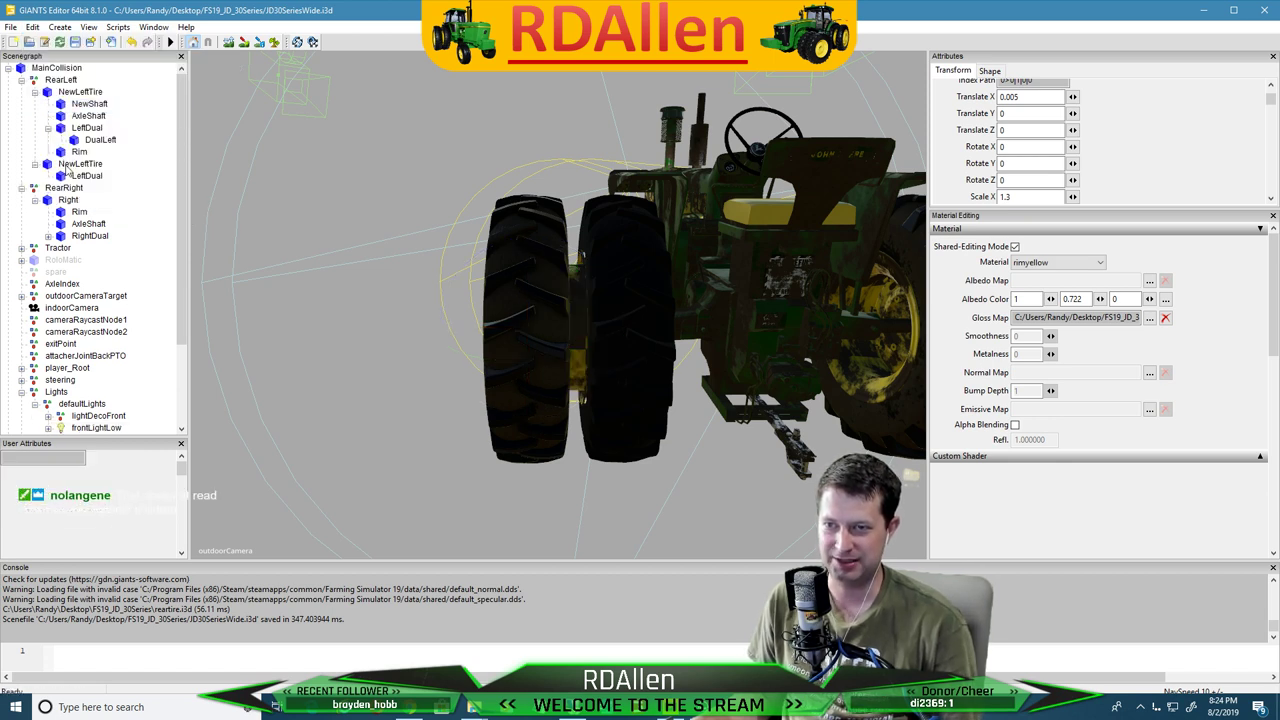
left_click(33, 27)
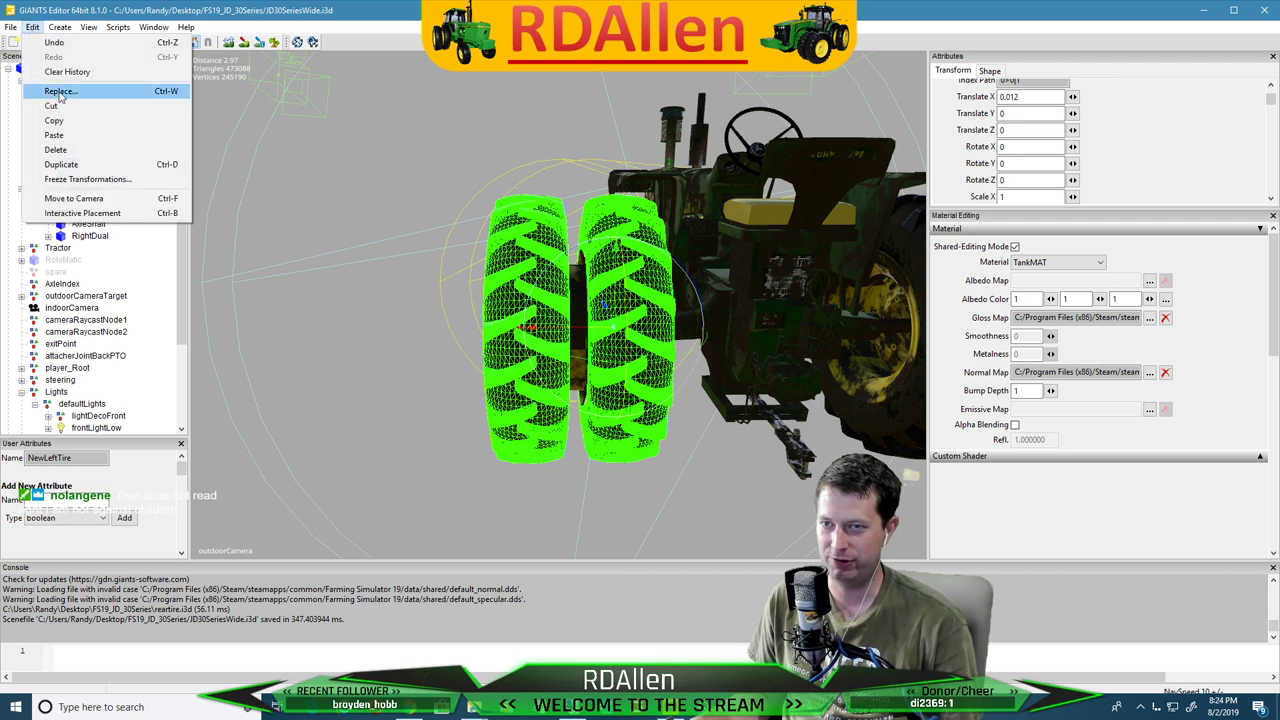
left_click(51, 130)
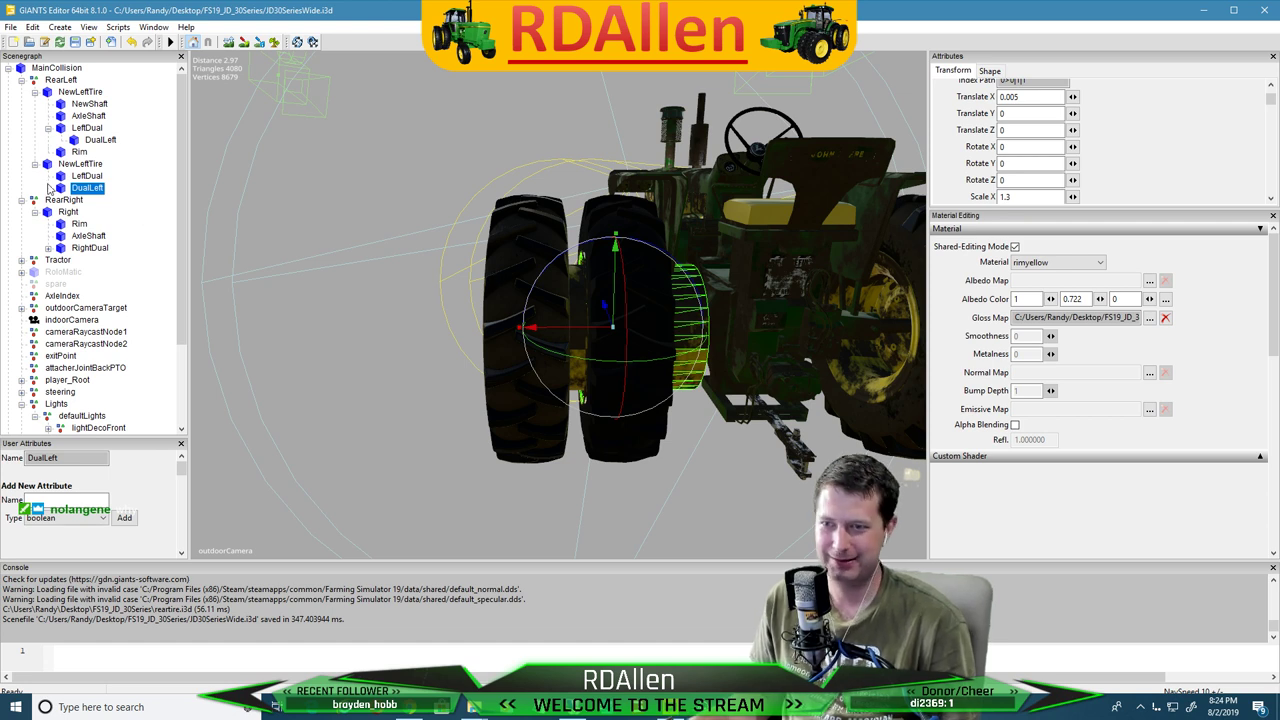
Delete the LeftDual node from both the duplicated and the original NewLeftTire
left_click(86, 176)
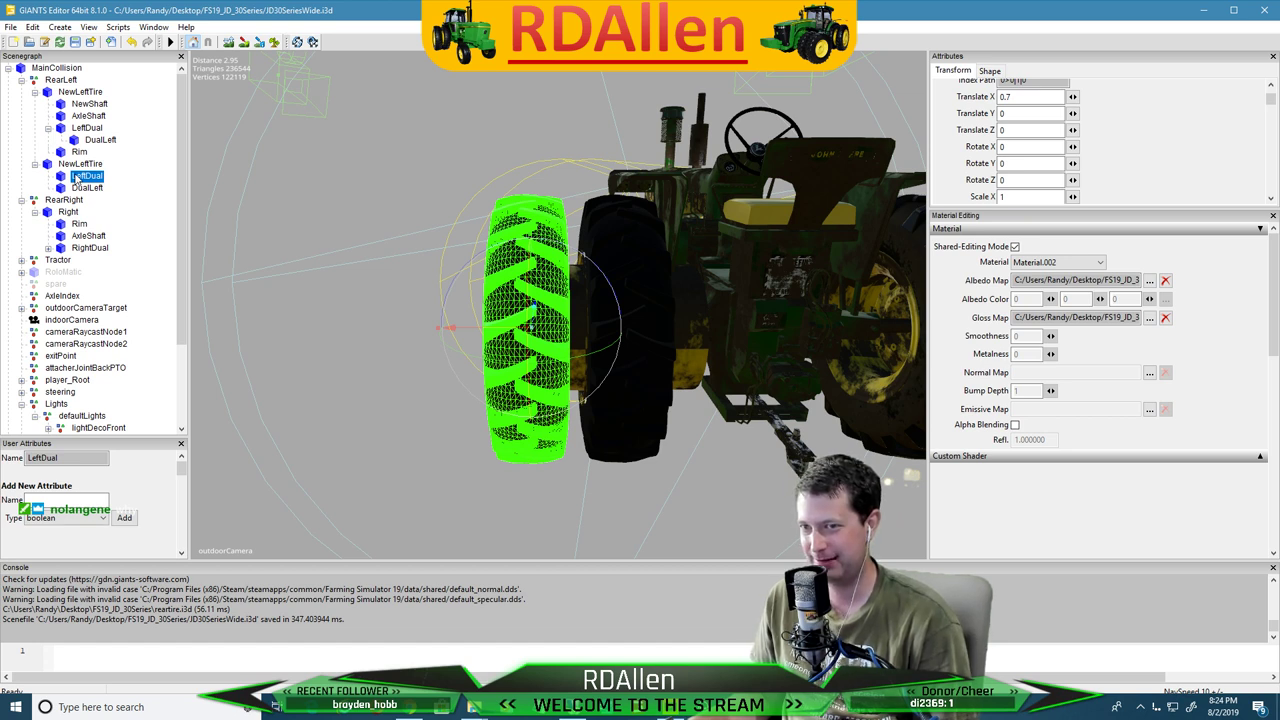
key("Delete")
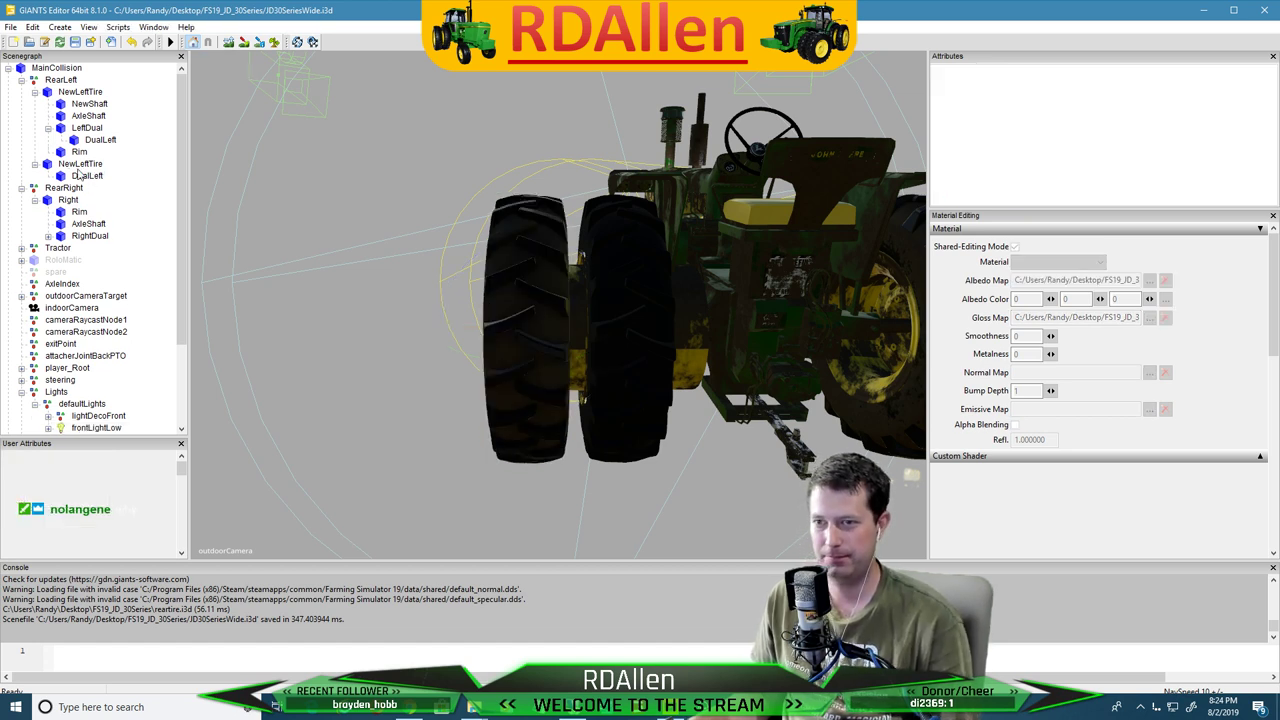
left_click(79, 164)
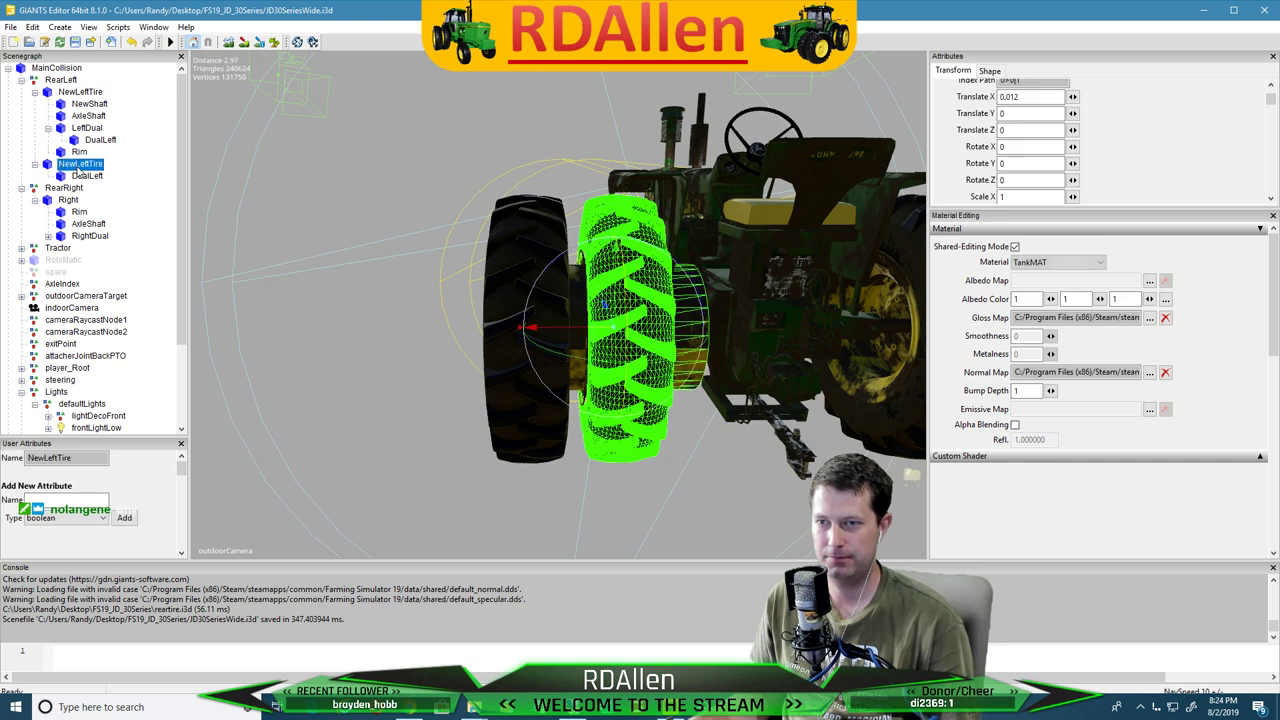
left_click(86, 129)
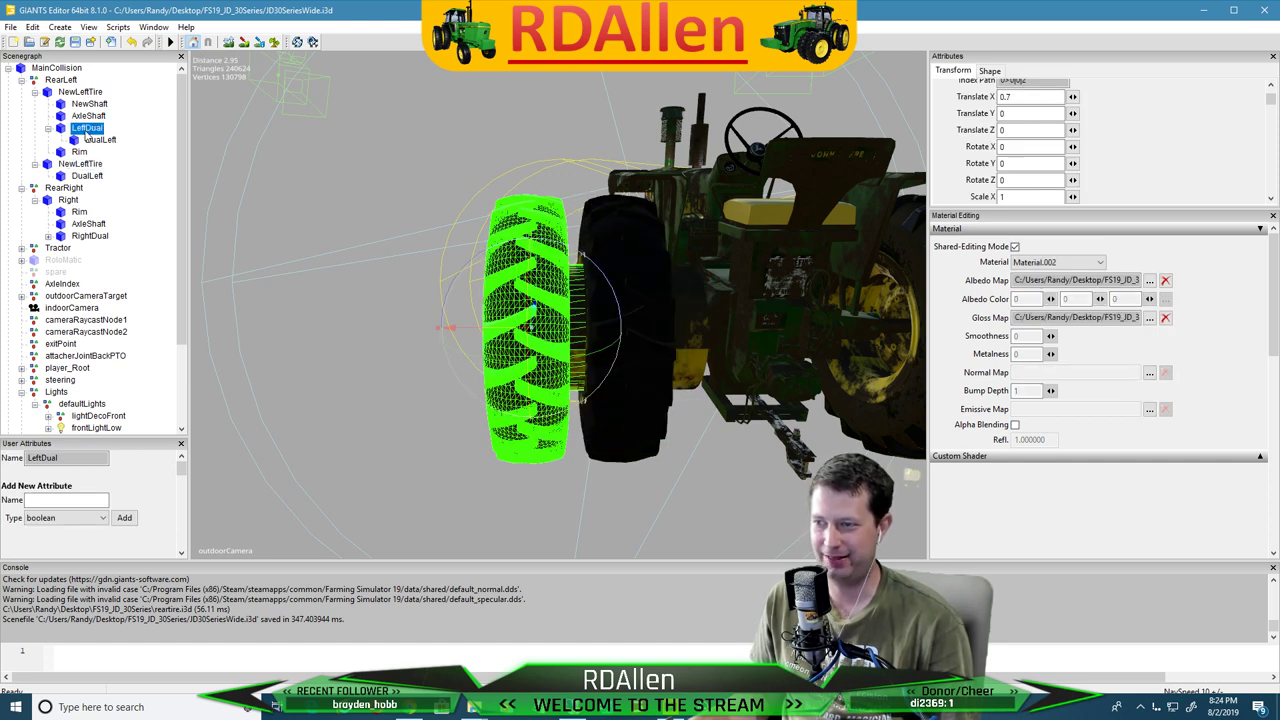
key("Delete")
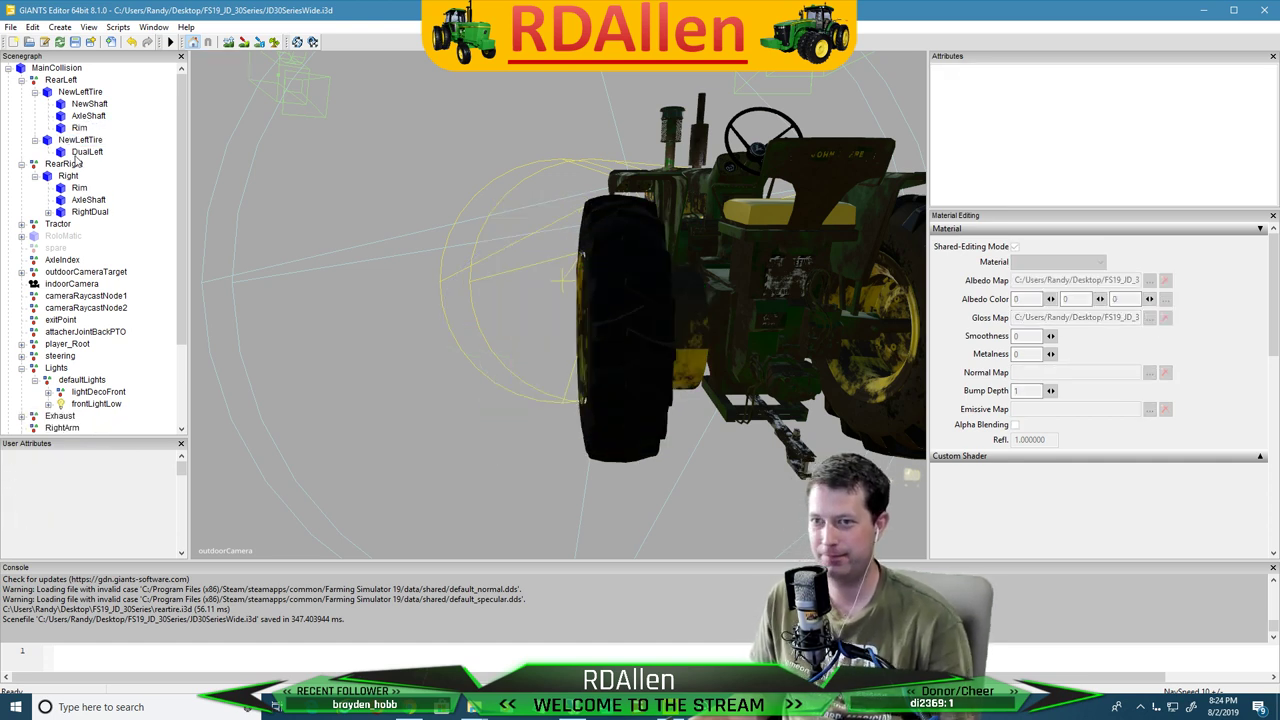
Move the duplicated NewLeftTire, with its DualLeft child, under the original NewLeftTire in RearLeft
left_click(79, 142)
left_click(78, 142)
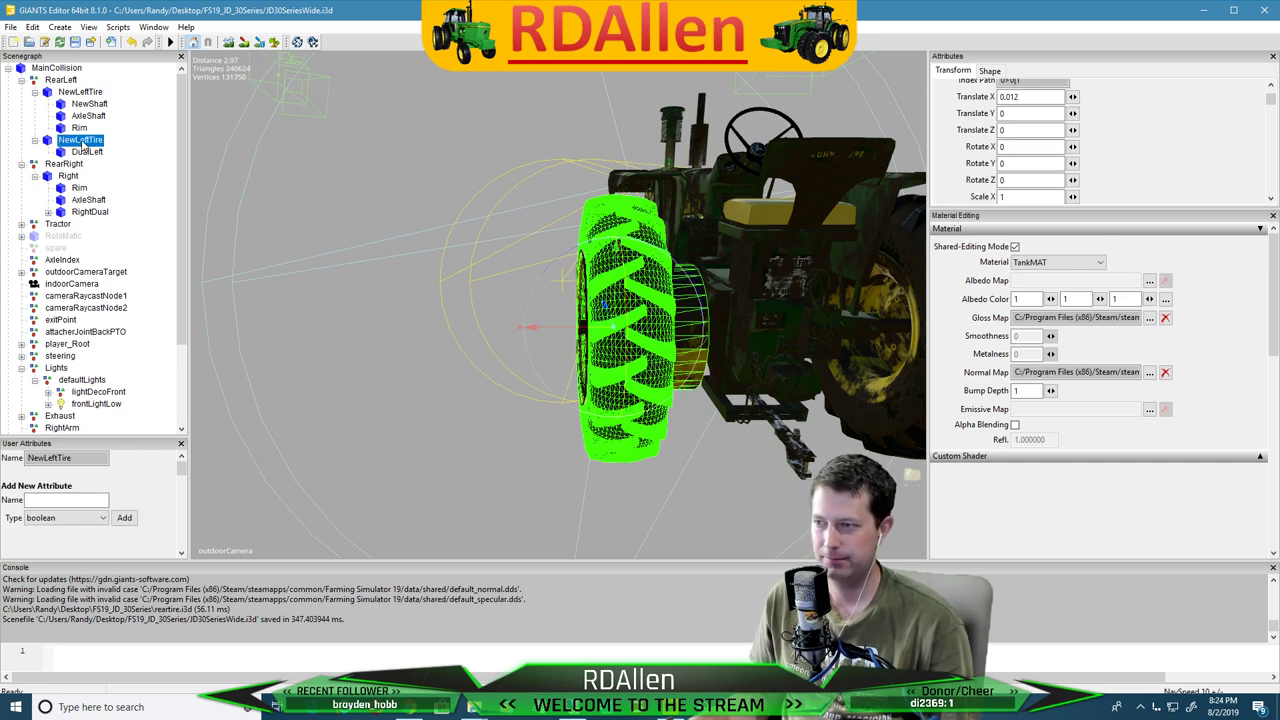
left_click(33, 27)
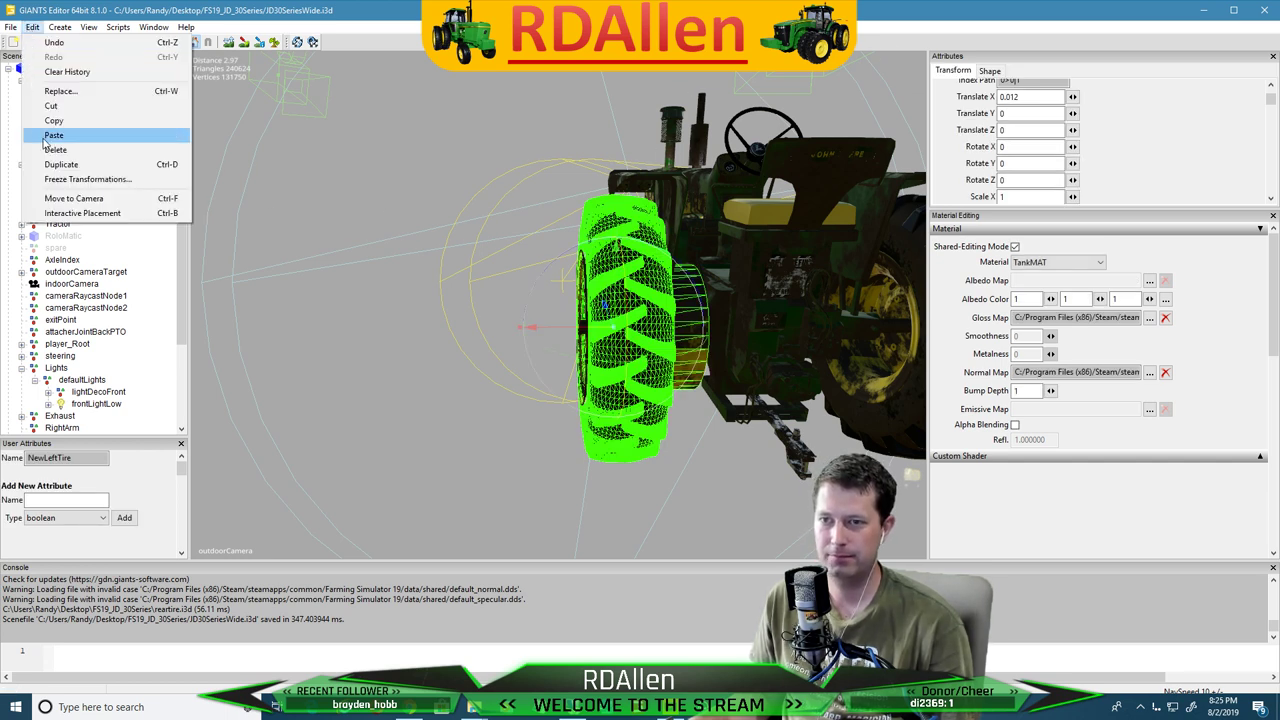
left_click(57, 106)
left_click(76, 93)
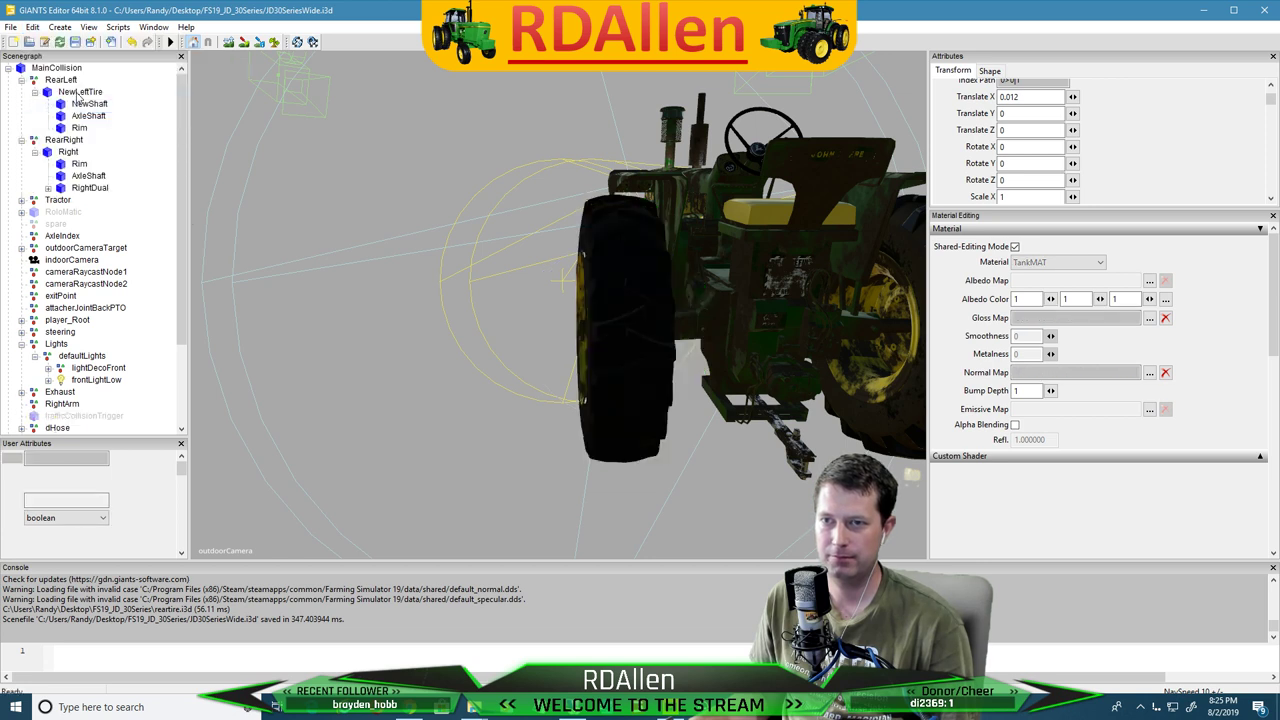
left_click(33, 27)
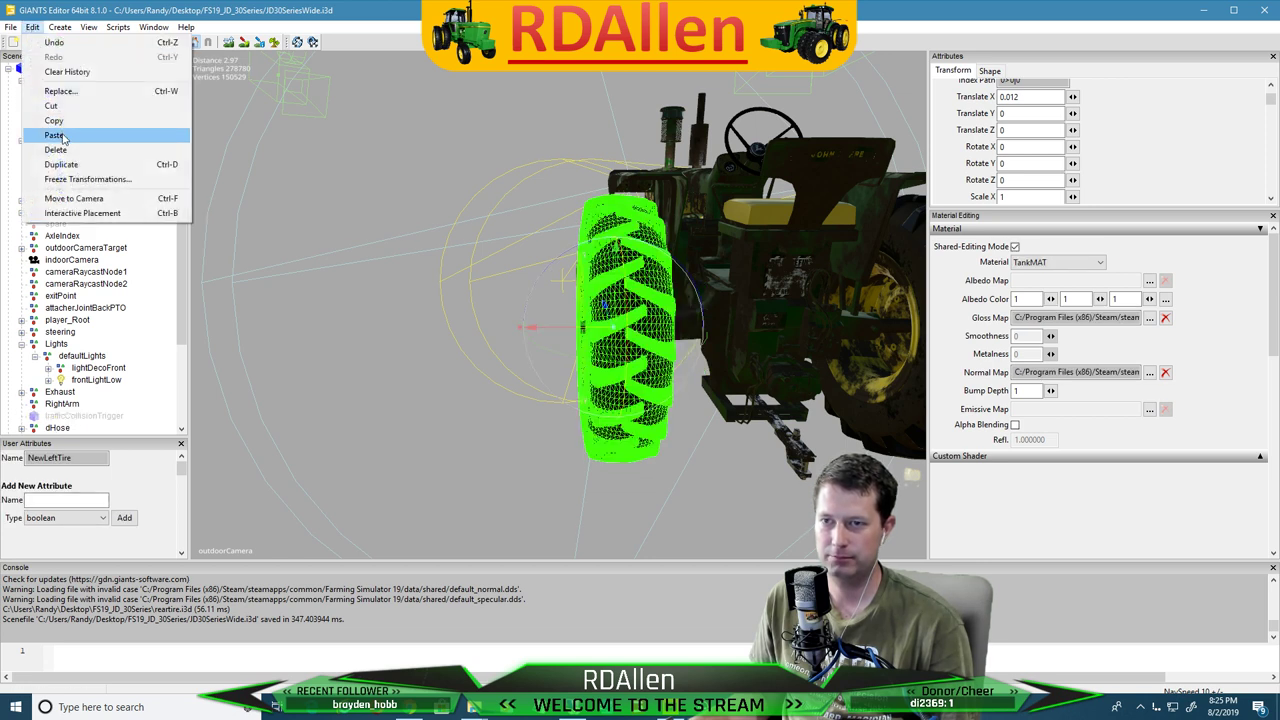
left_click(57, 134)
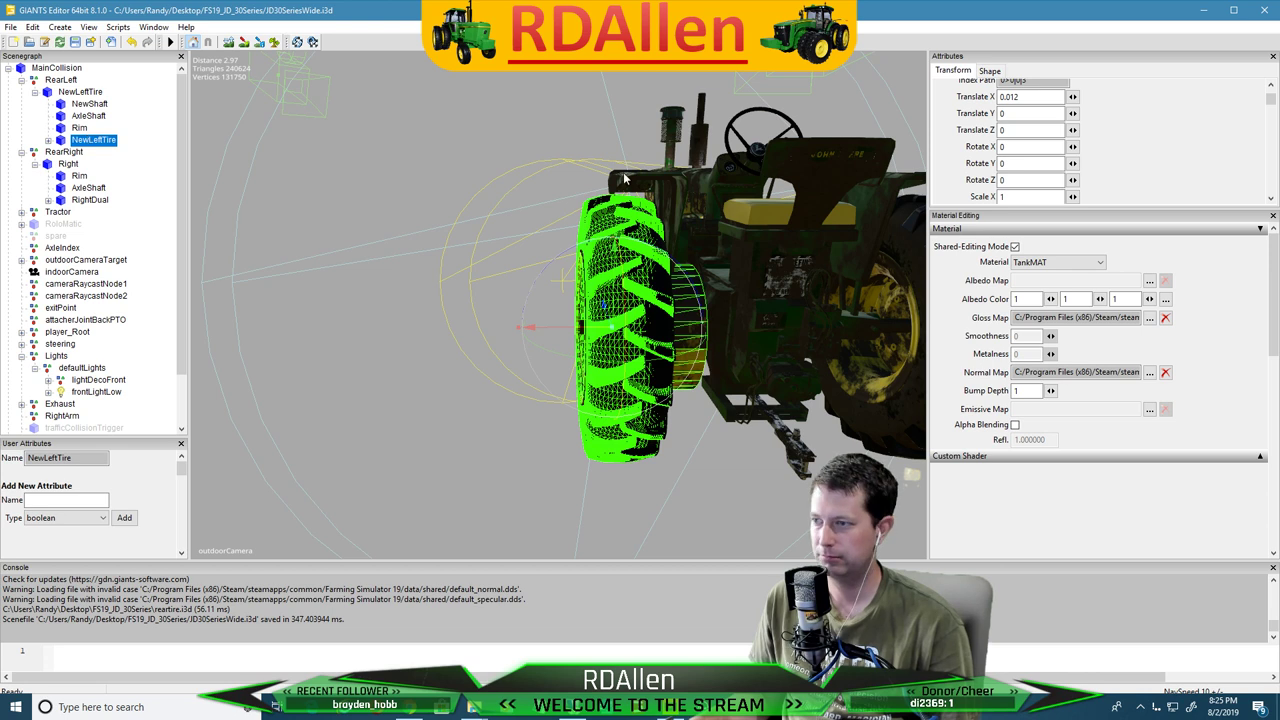
Set the nested NewLeftTire's Translate X to 0.7 and expand it to show its child node
key("BackSpace")
key("BackSpace")
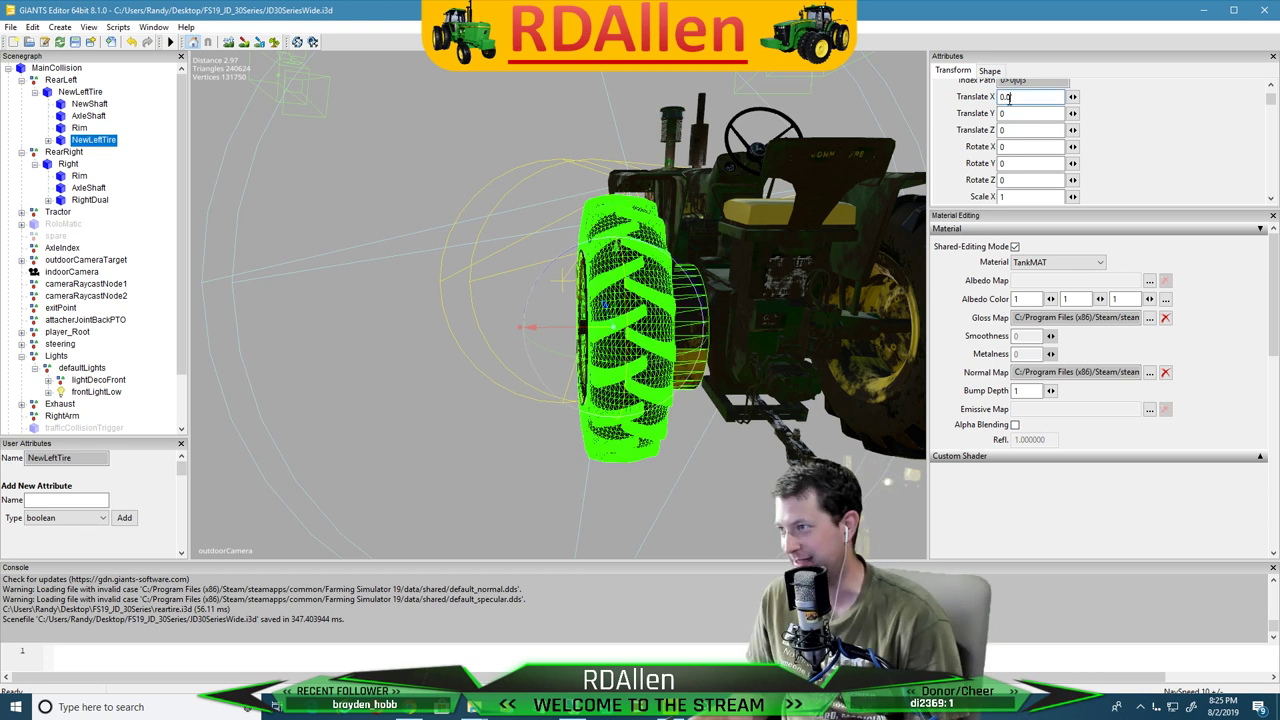
type("7")
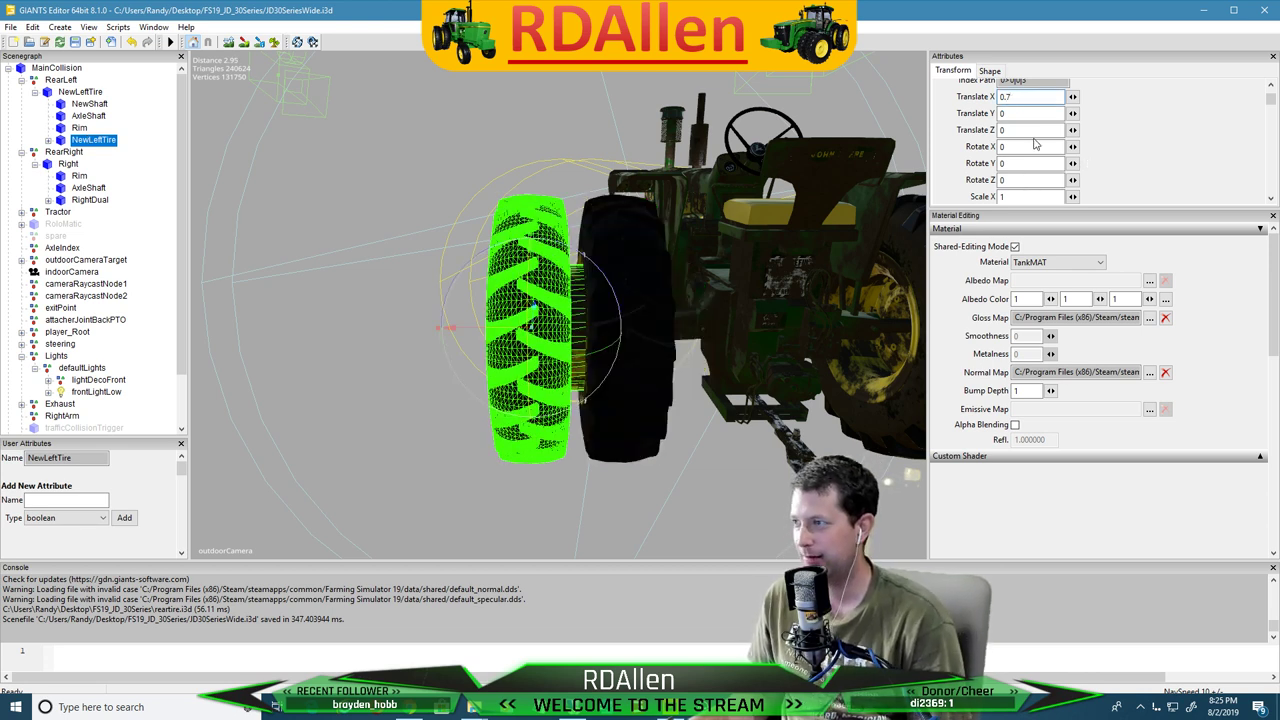
left_click(1029, 112)
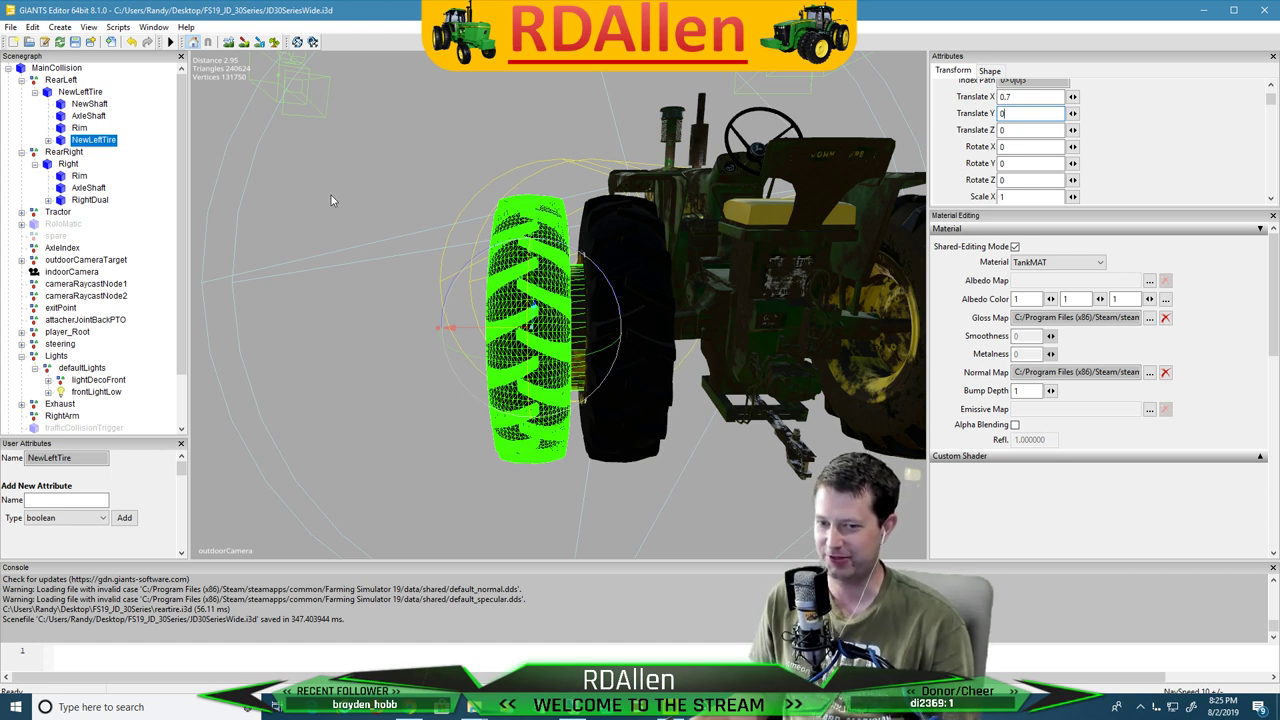
left_click(48, 140)
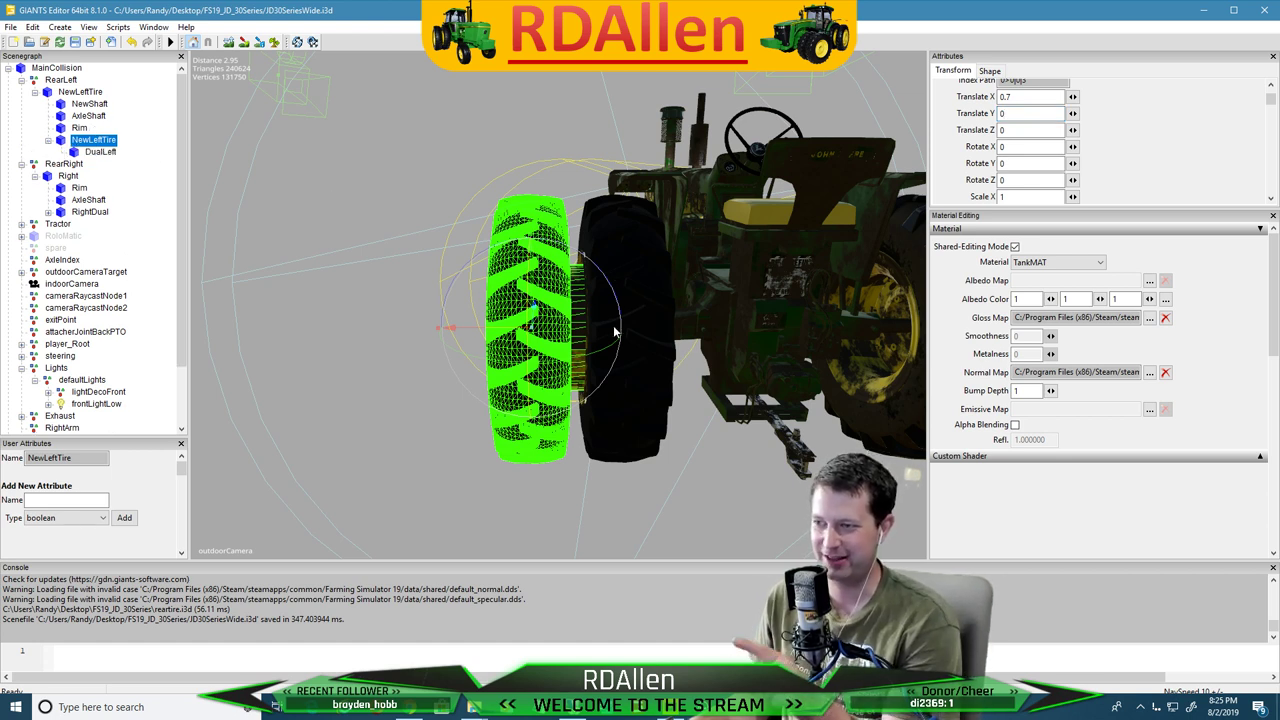
Check the transform attributes of the parent NewLeftTire and its NewShaft, AxleShaft and Rim nodes
left_click(80, 103)
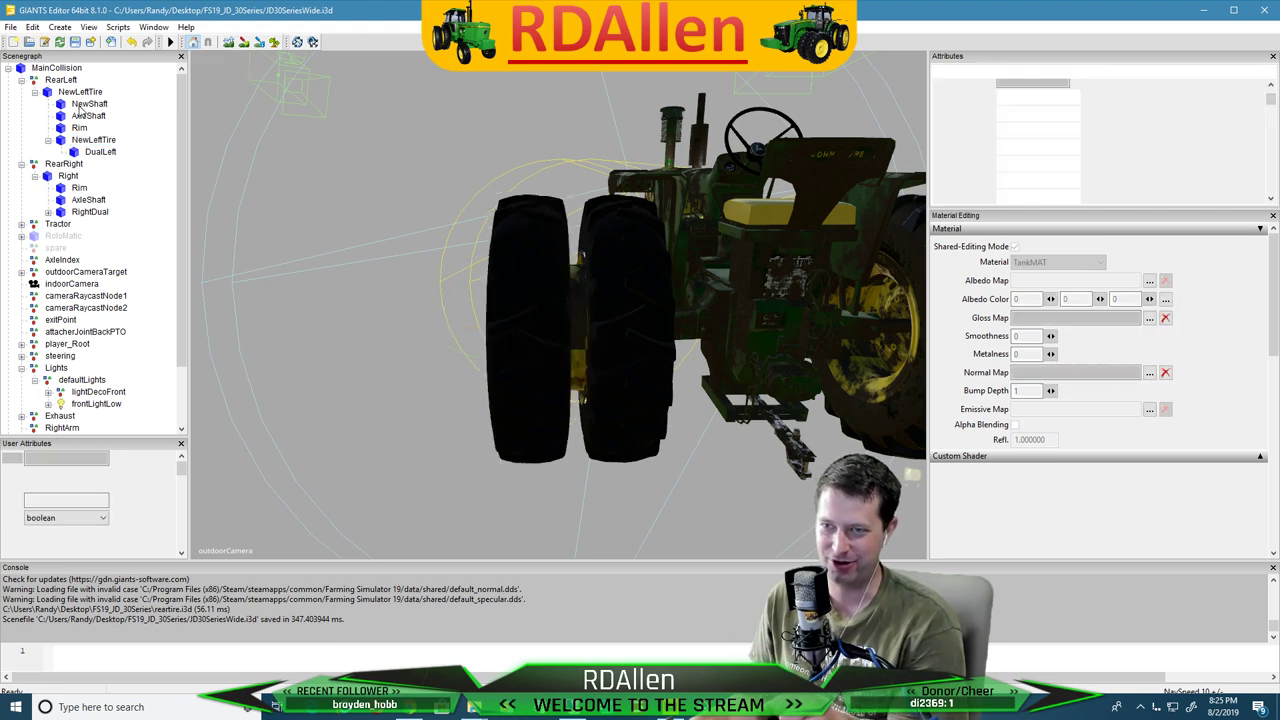
left_click(78, 92)
left_click(78, 104)
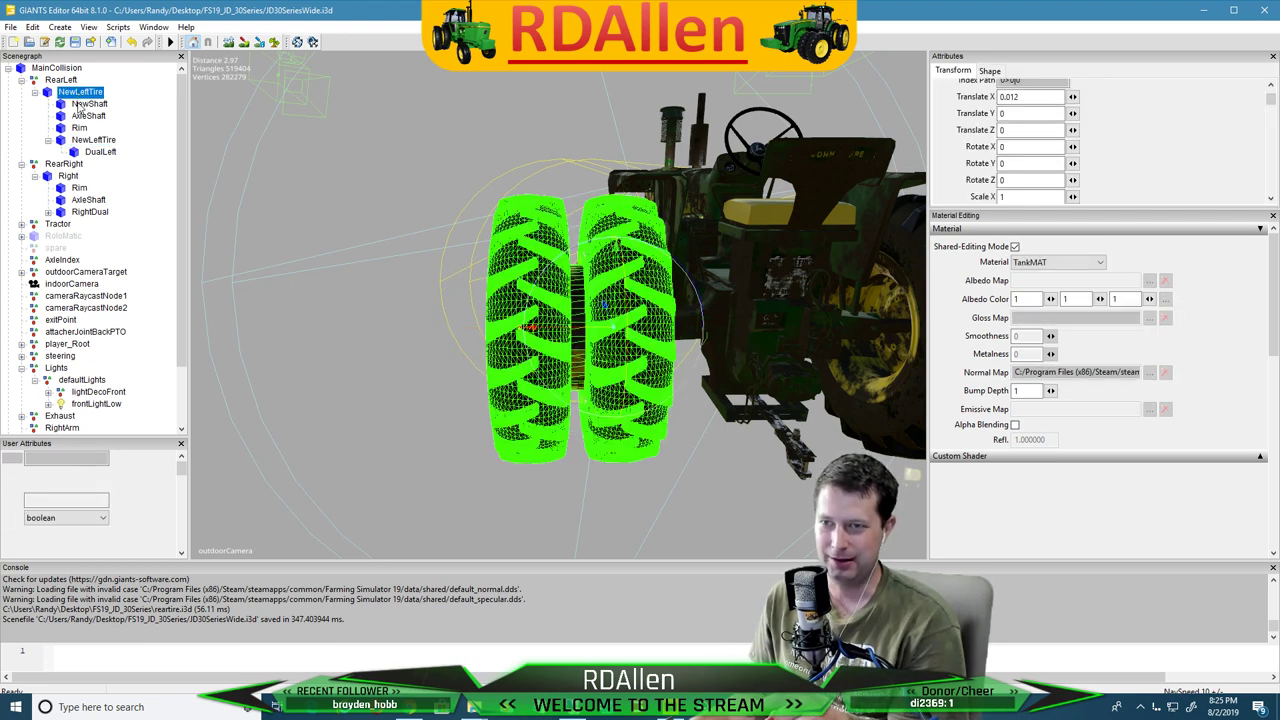
left_click(83, 92)
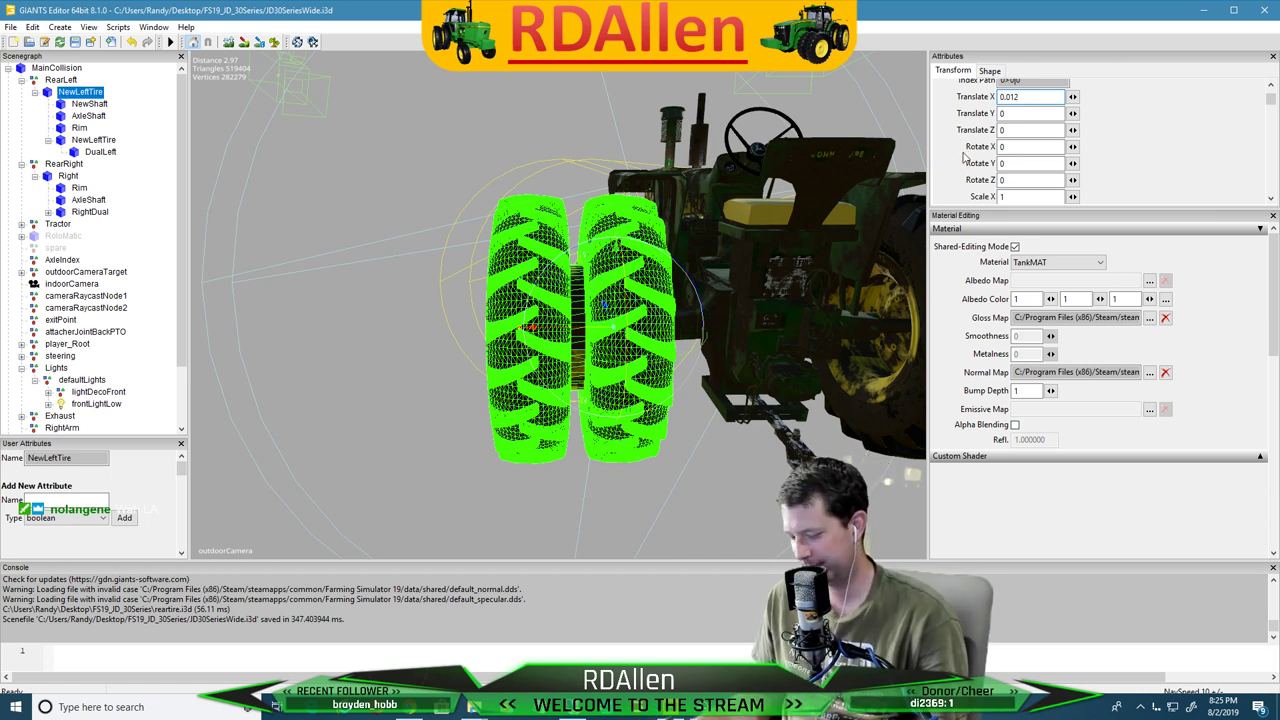
left_click(88, 105)
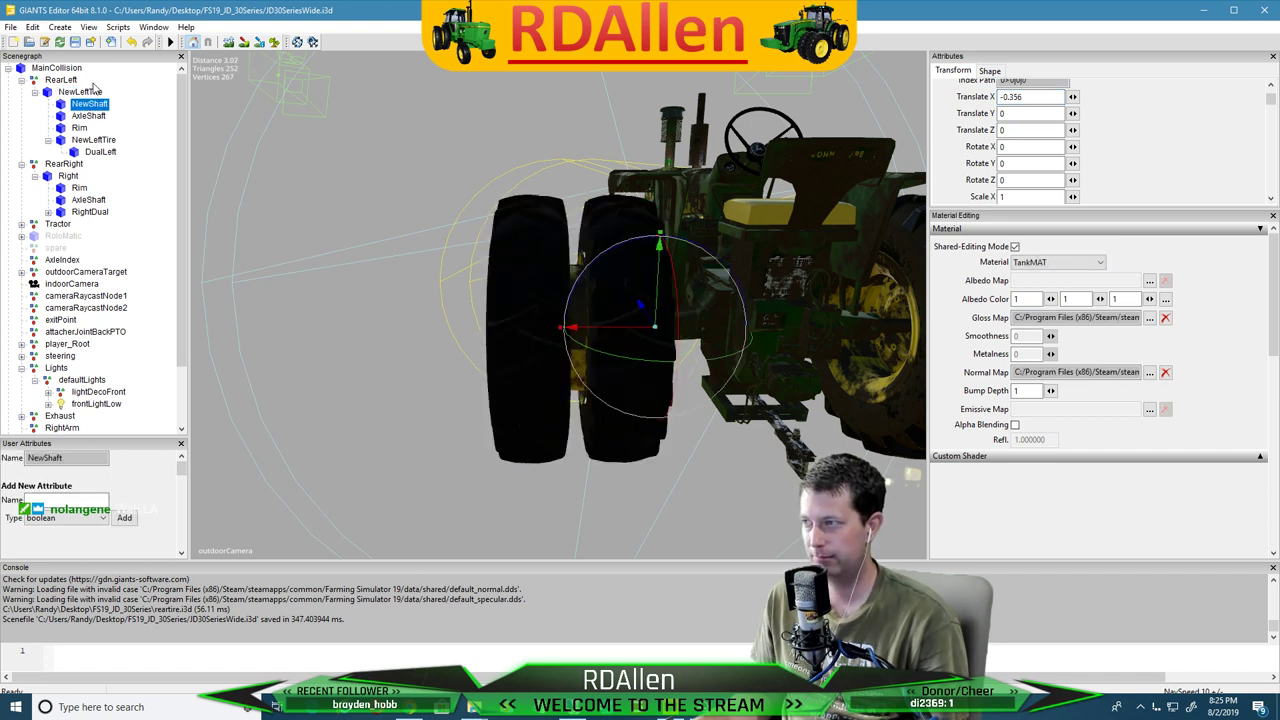
left_click(88, 116)
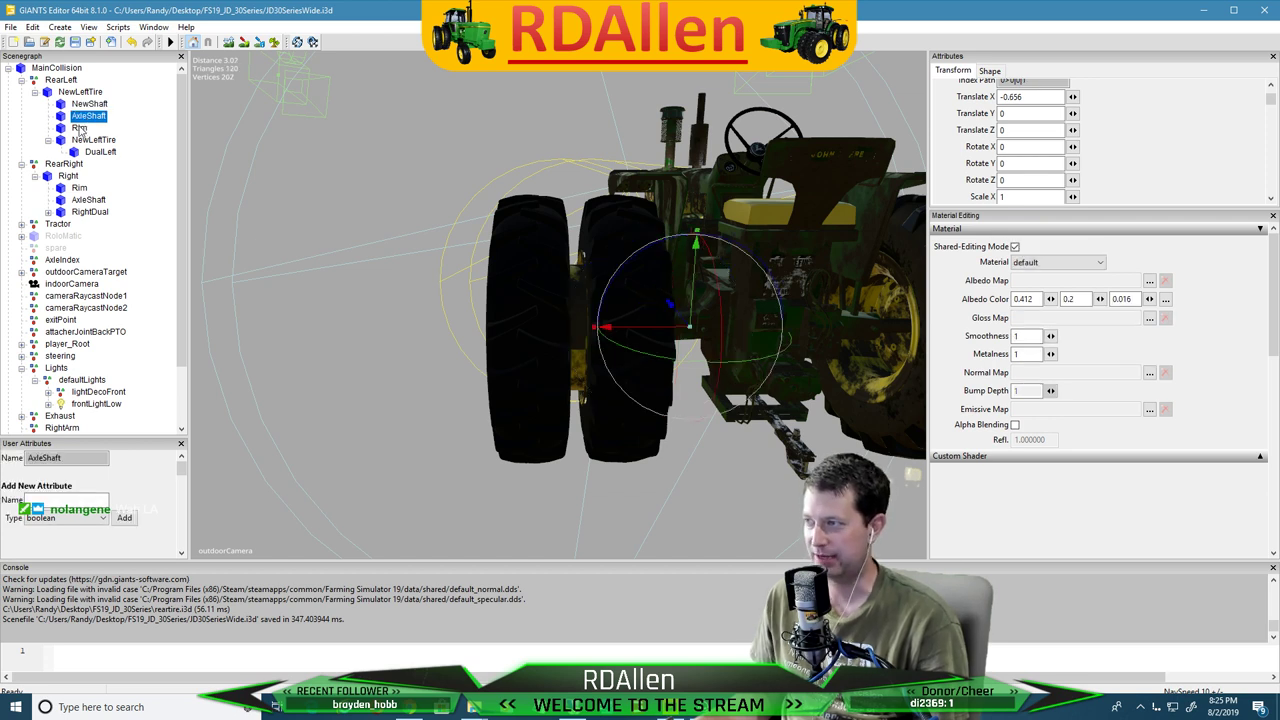
left_click(79, 129)
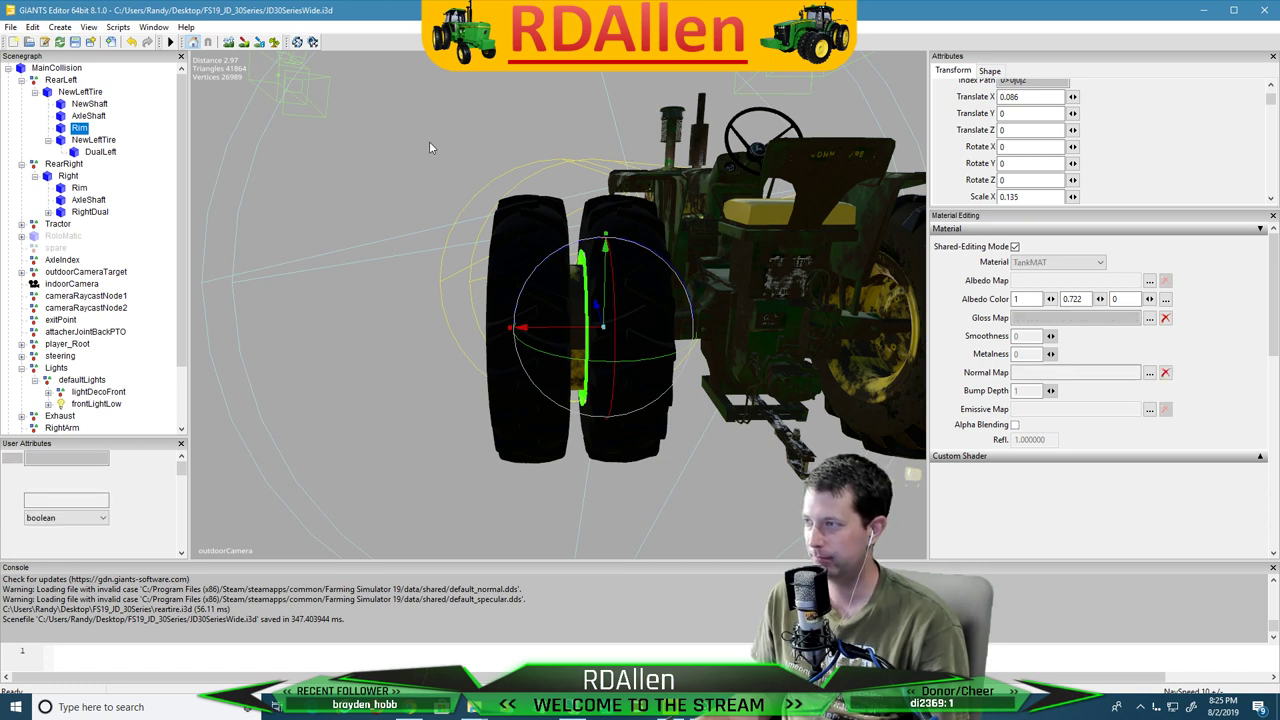
Set the parent NewLeftTire's Translate X to 0.024 and check the Rim's position between the two tires
left_click(82, 92)
left_click(1030, 97)
type("24")
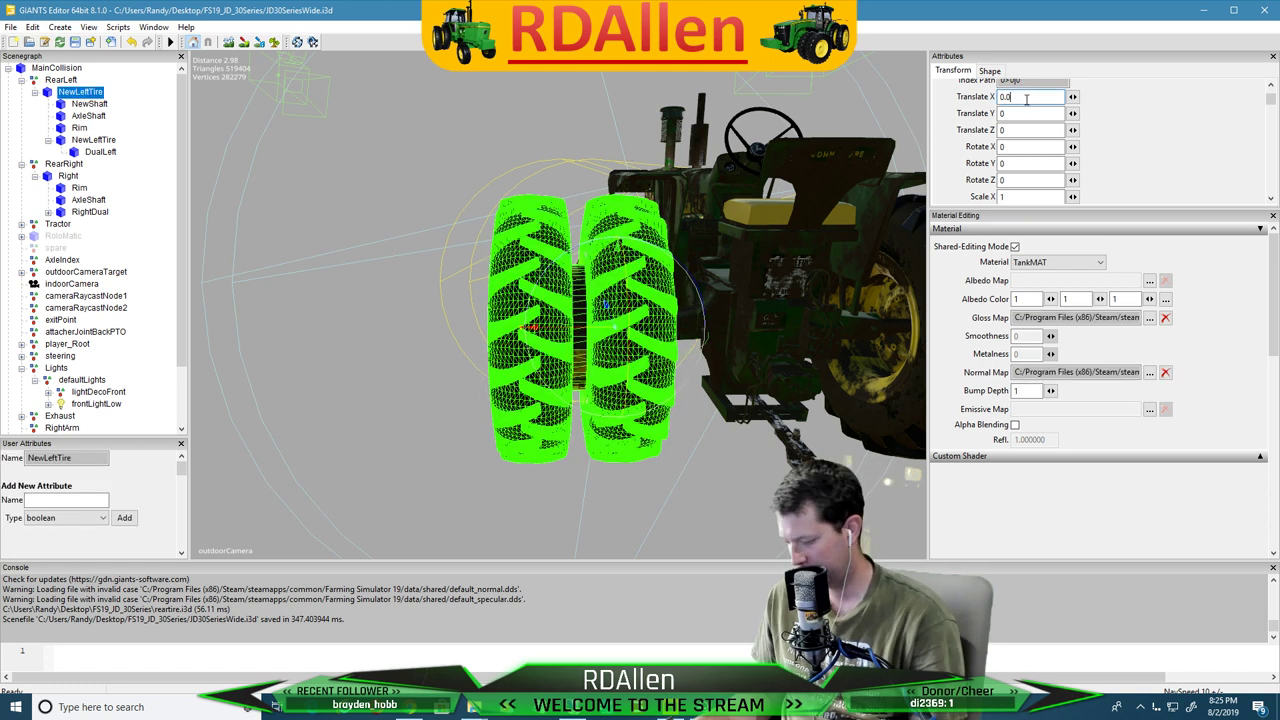
key("Return")
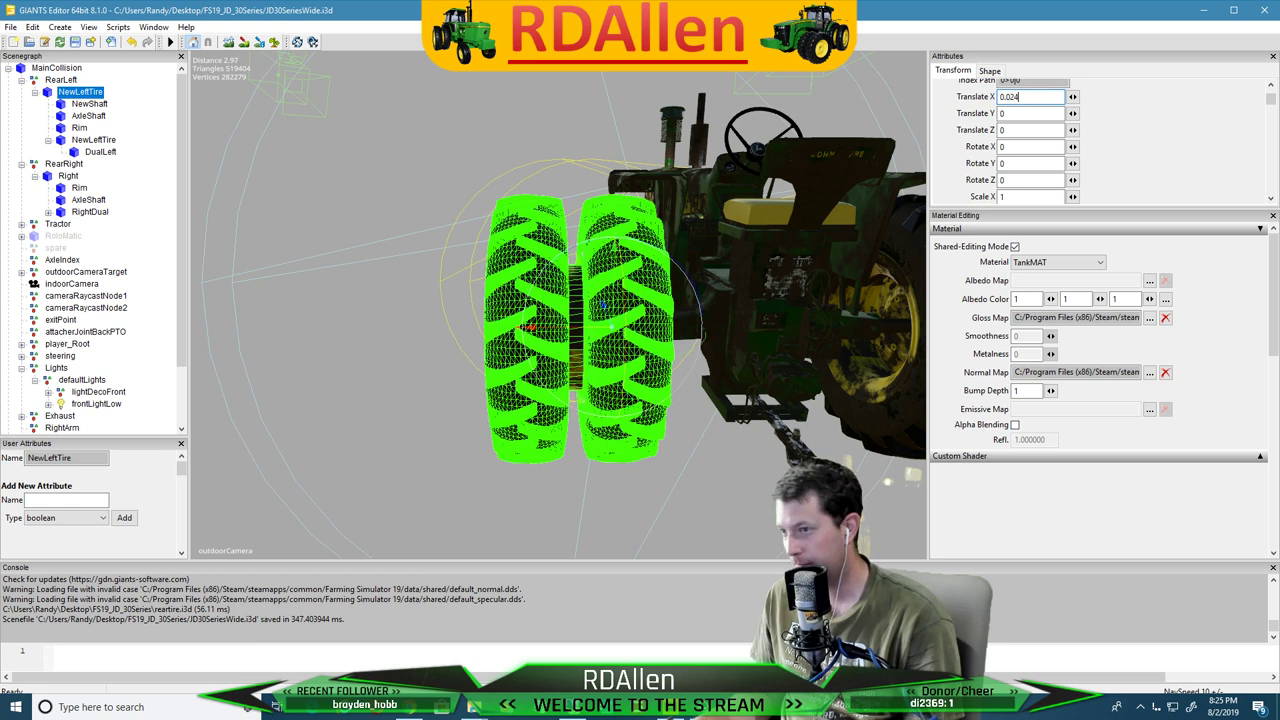
left_click(83, 128)
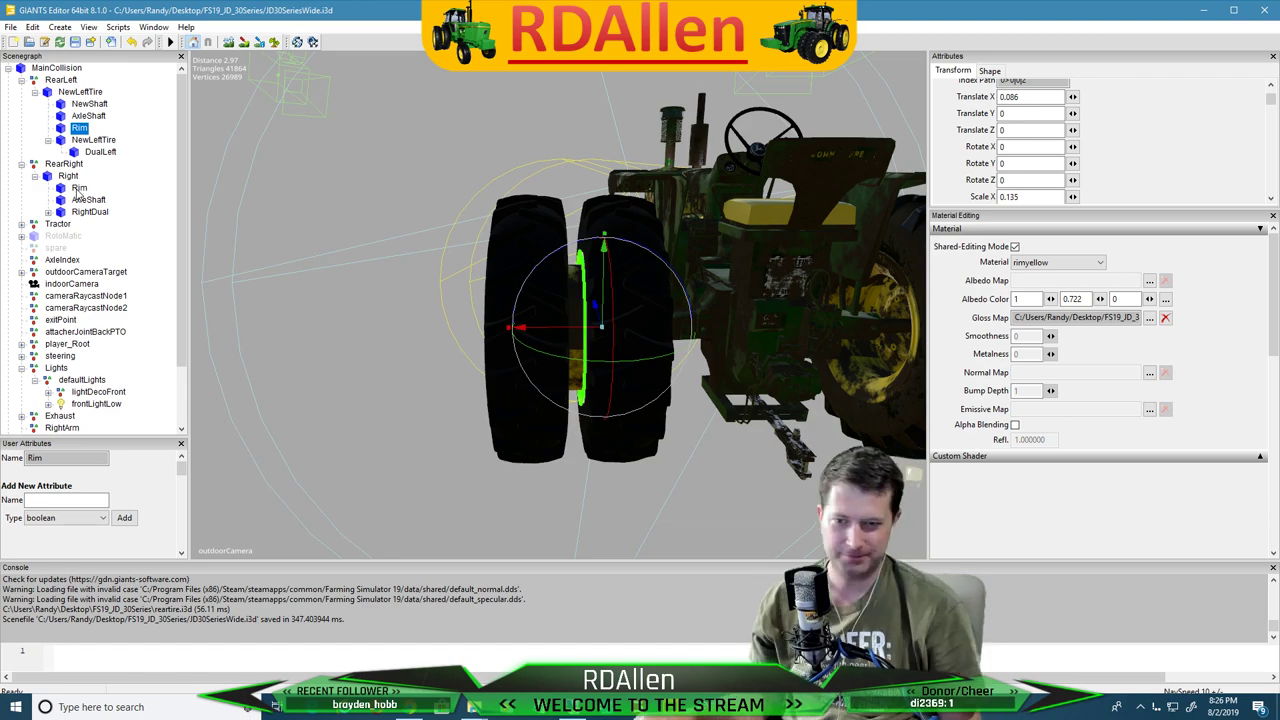
left_click(80, 92)
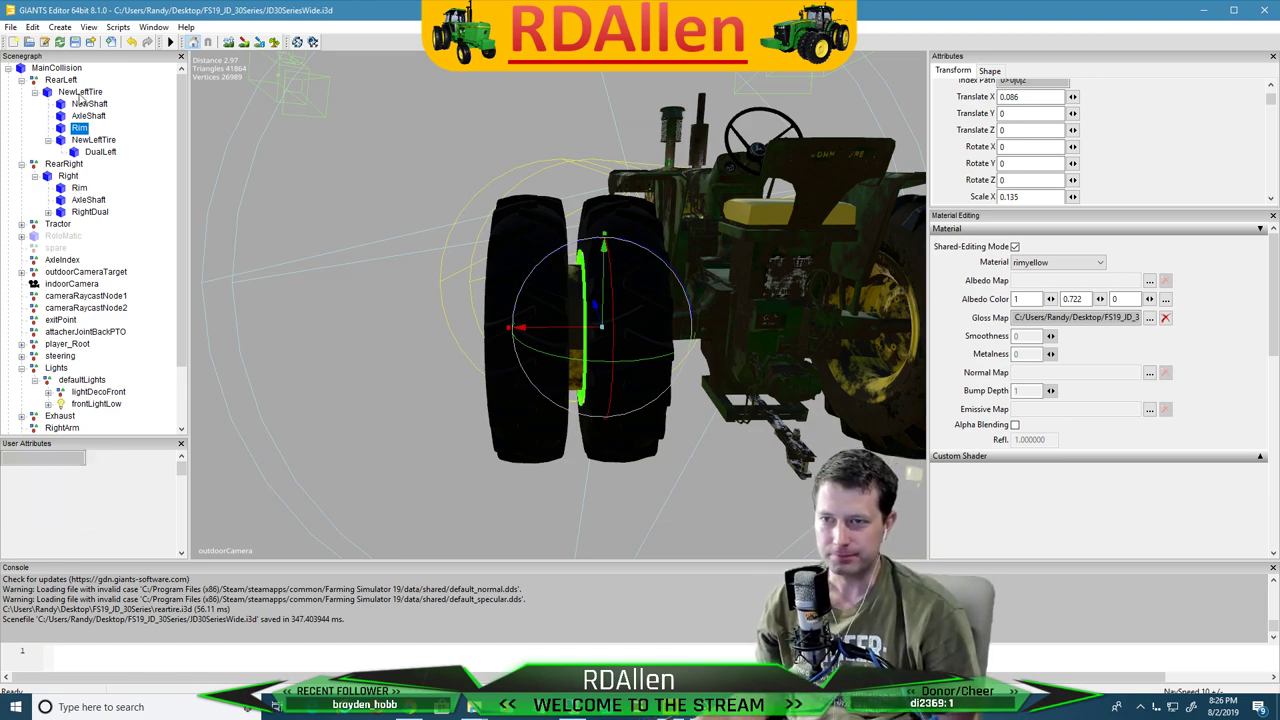
Check the Translate X values of the parent NewLeftTire and its NewShaft in RearLeft
scroll(485, 322, "up", 4)
scroll(485, 322, "down", 3)
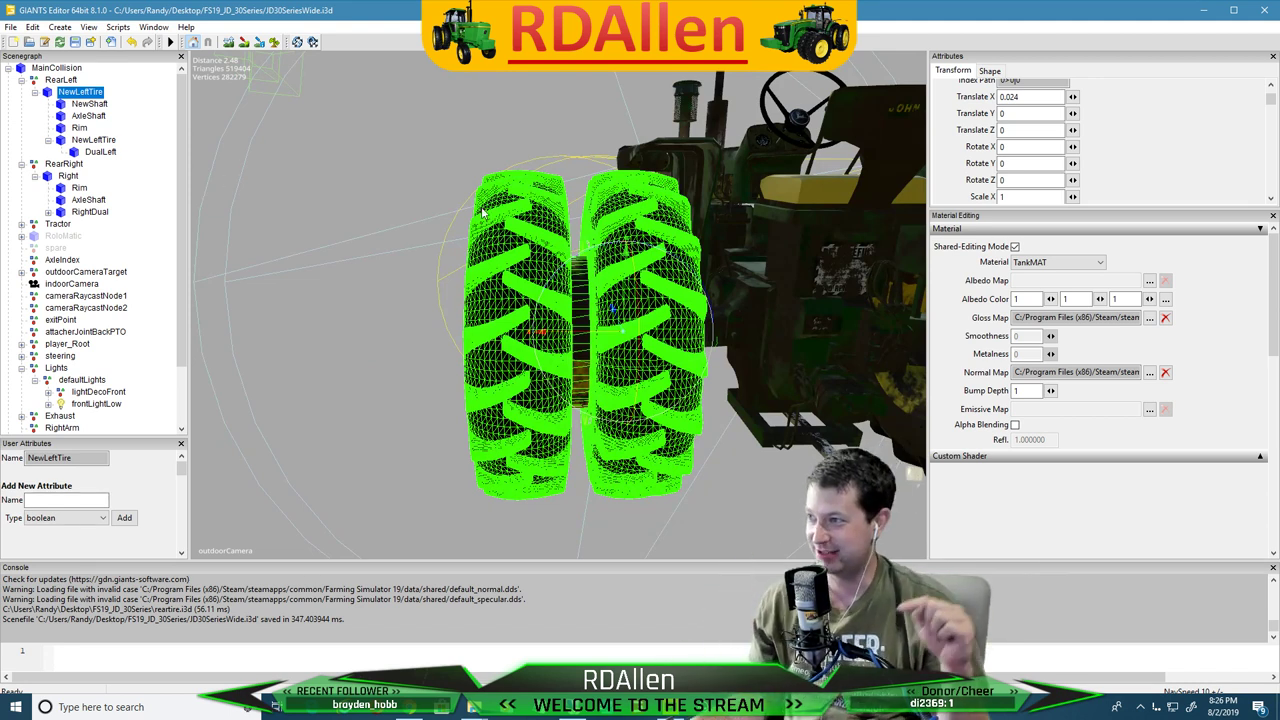
scroll(990, 147, "up", 1)
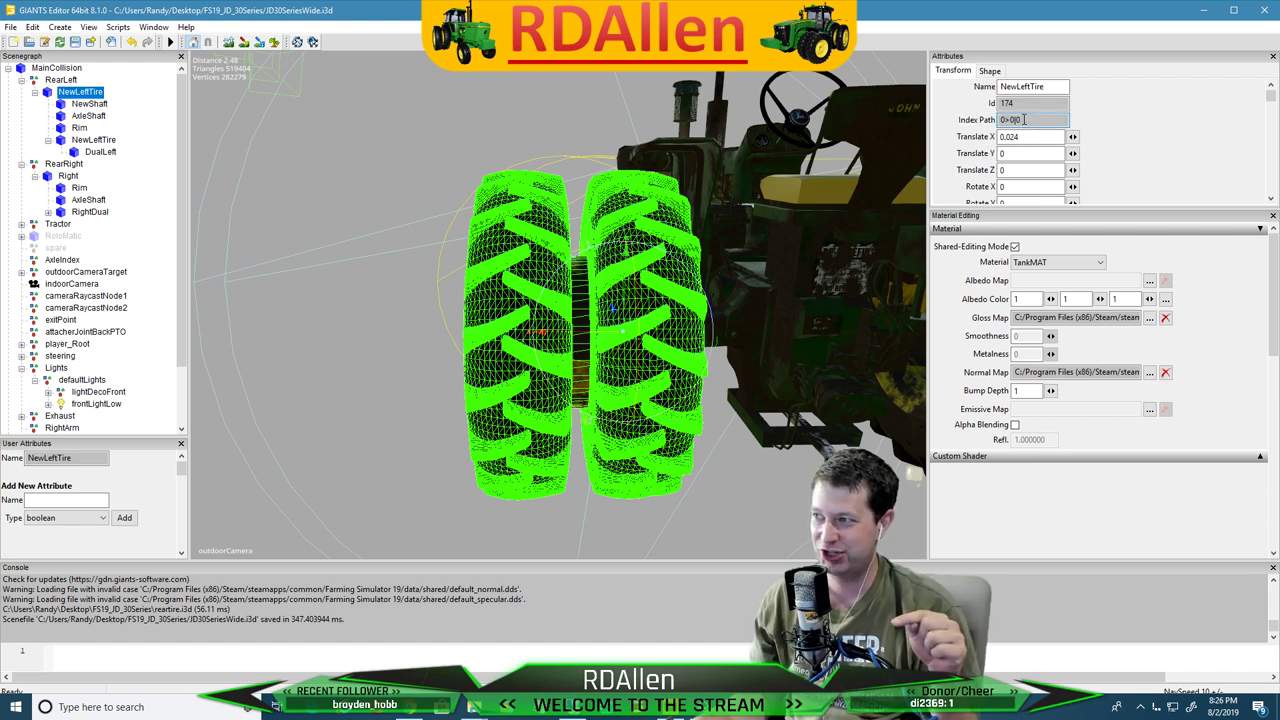
left_click(95, 105)
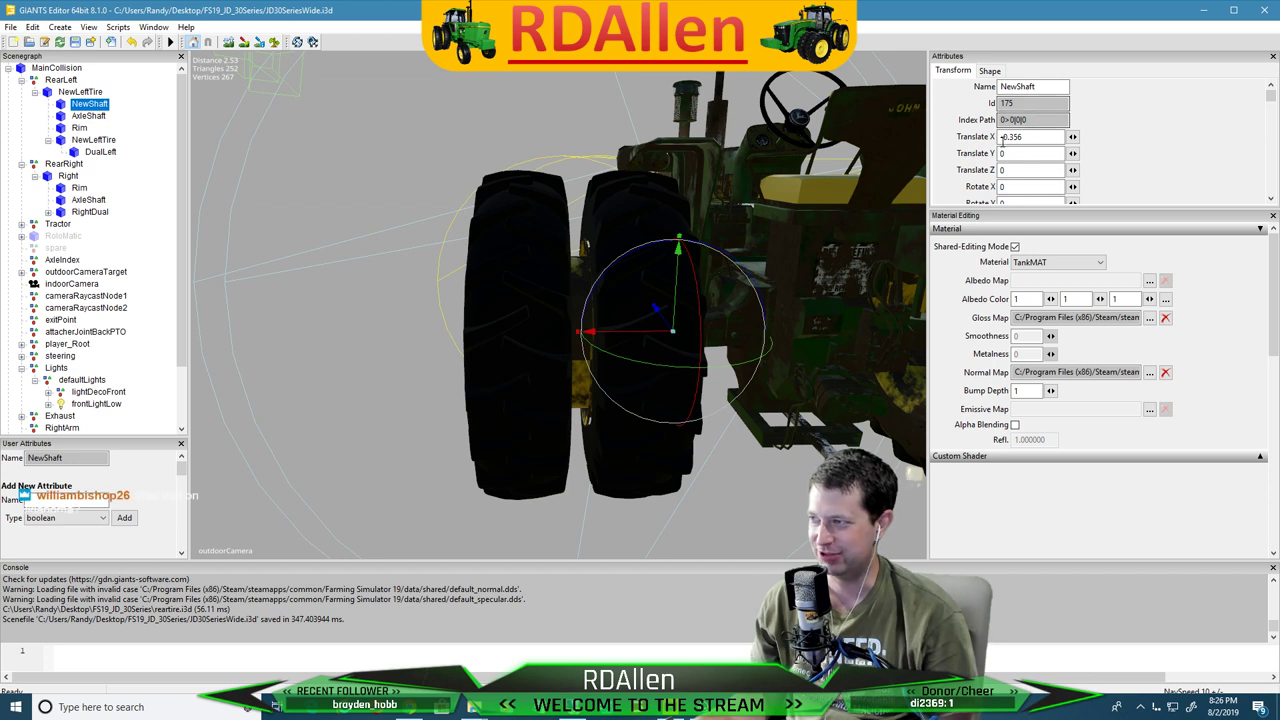
left_click(84, 91)
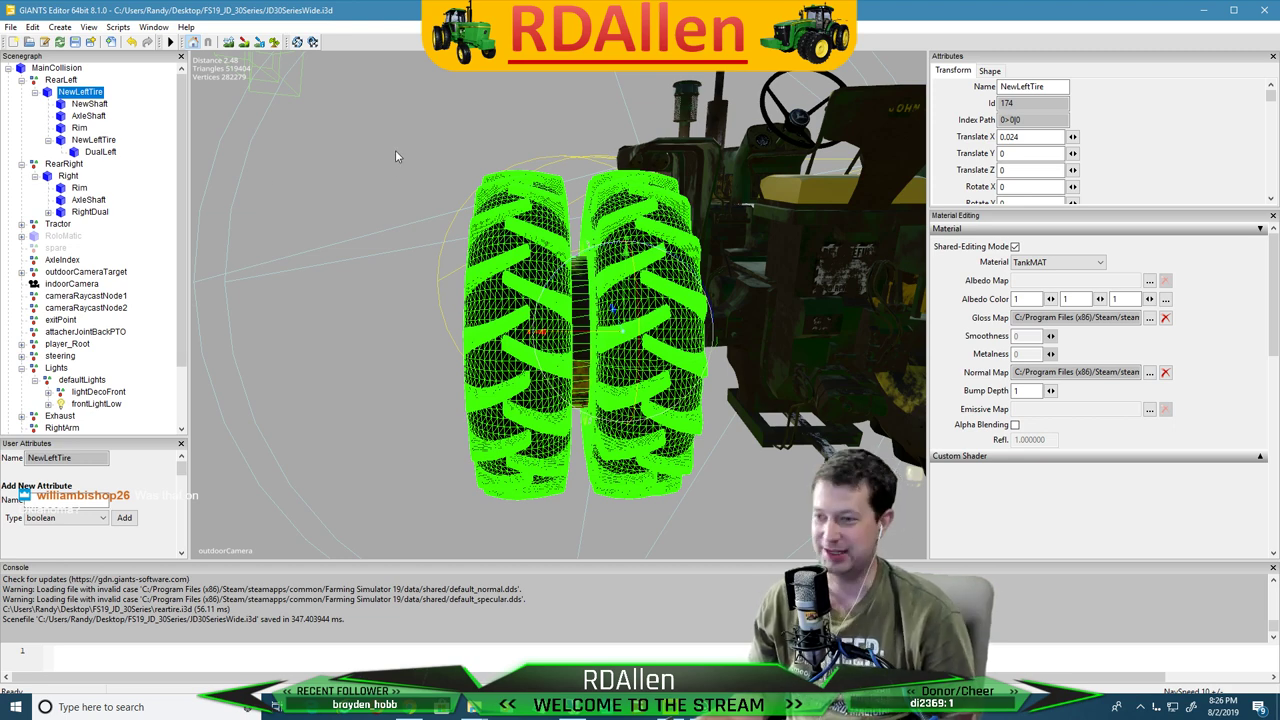
scroll(398, 144, "down", 2)
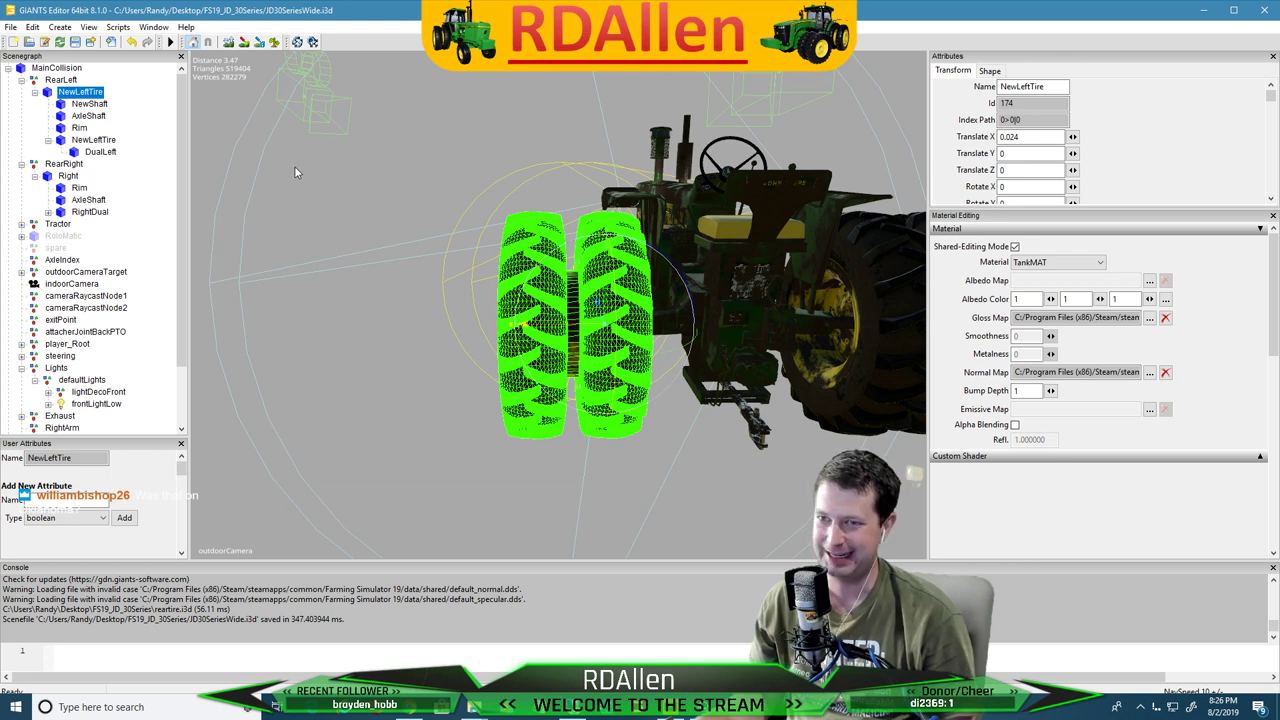
left_click(374, 169)
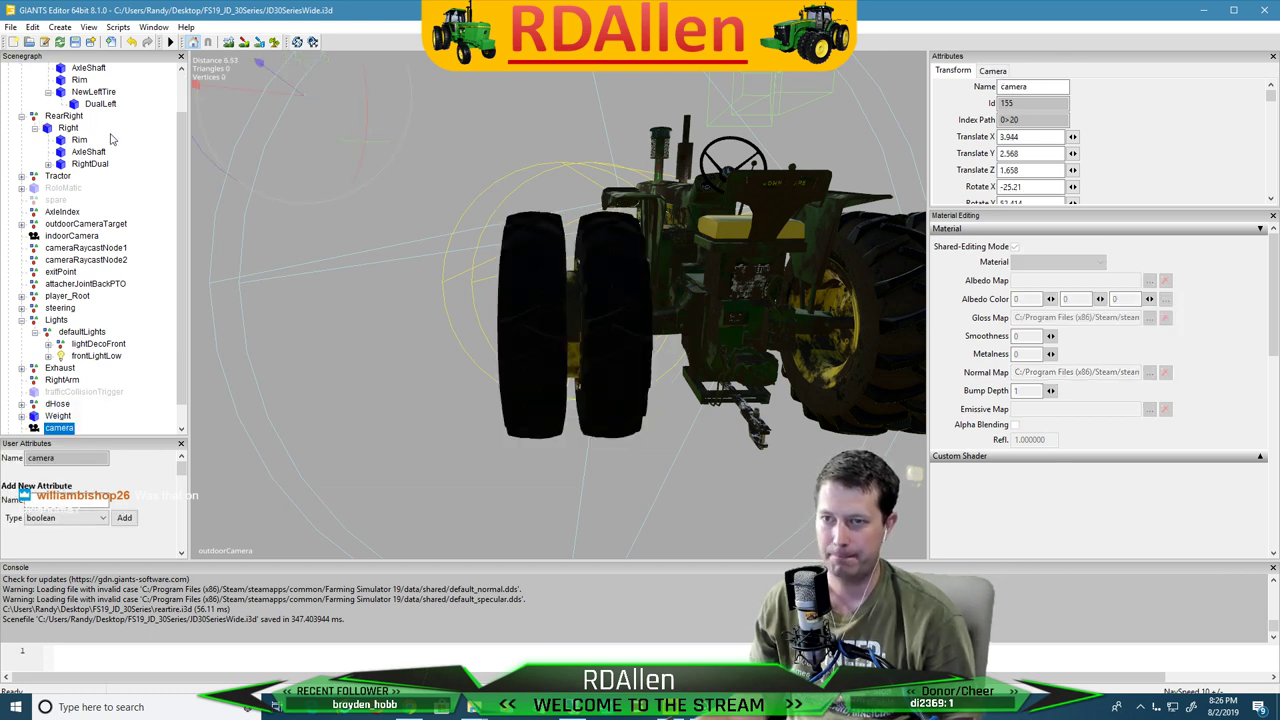
scroll(111, 136, "up", 2)
left_click(80, 91)
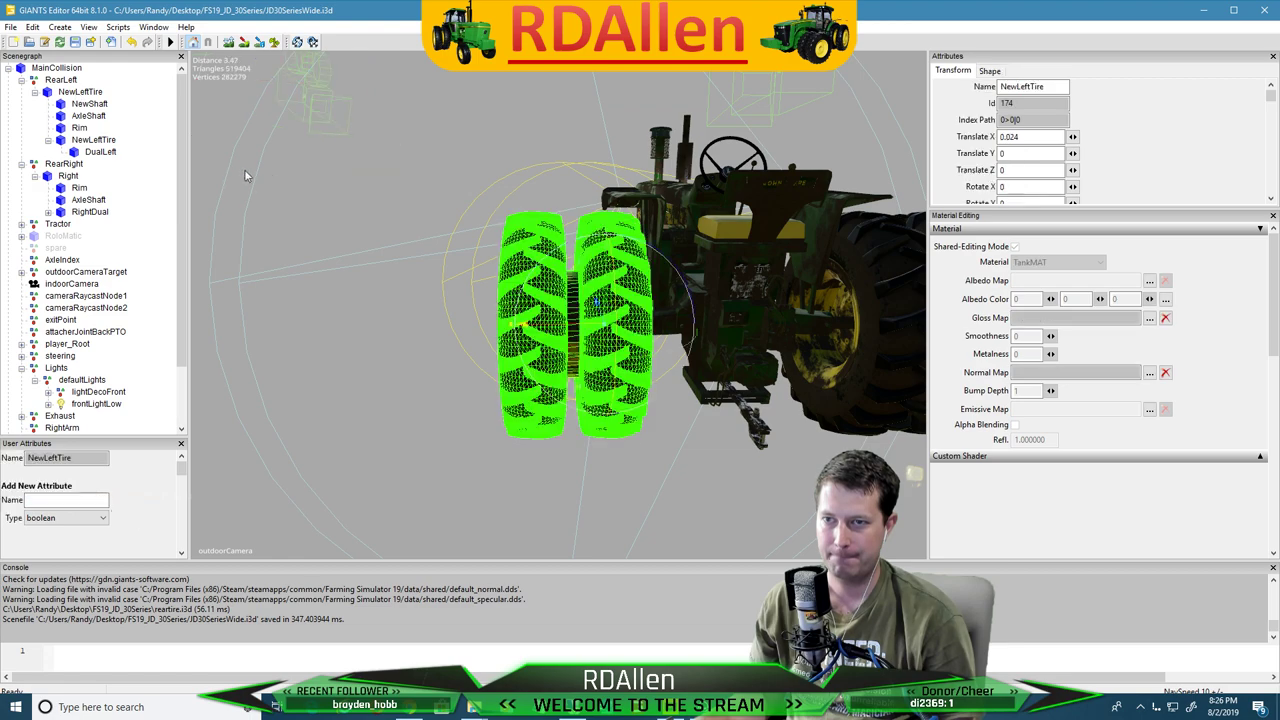
Examine the left dual tires from the inner side and compare them with the right rear wheels
left_click_drag(286, 176, 149, 153, "alt")
scroll(450, 160, "up", 2)
scroll(160, 158, "down", 1)
scroll(106, 182, "up", 1)
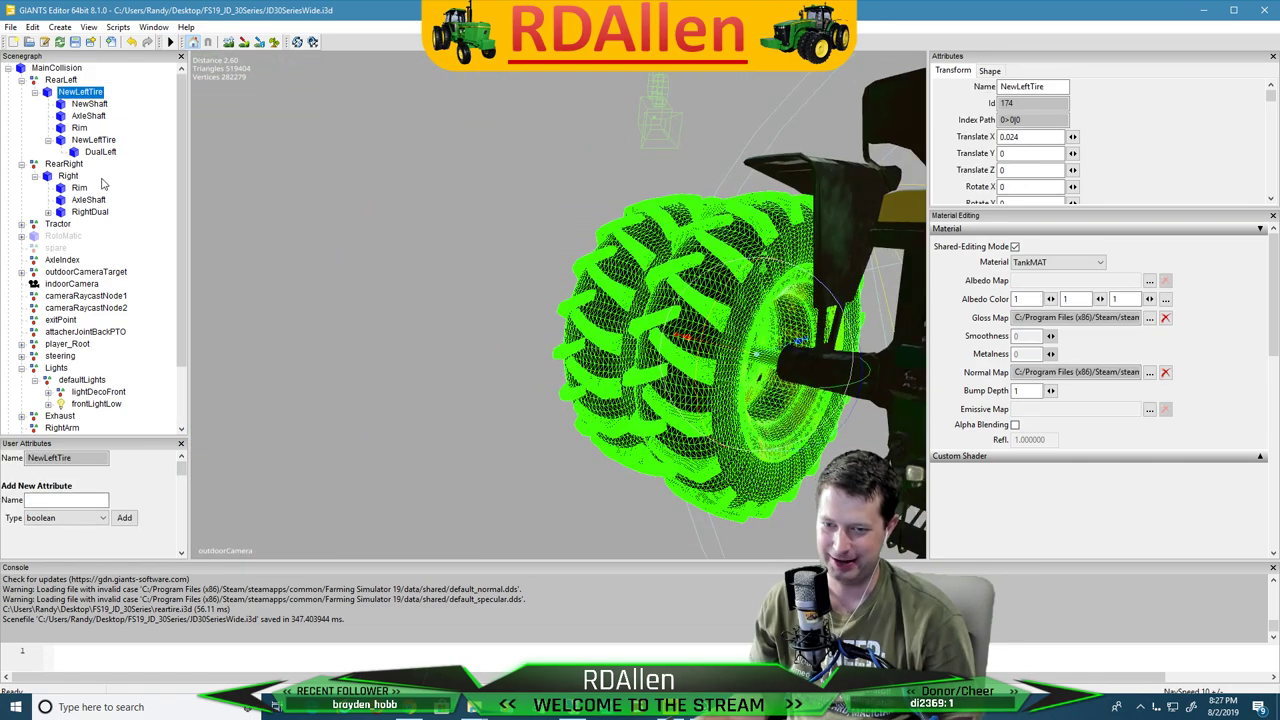
left_click_drag(231, 154, 360, 170, "alt")
scroll(350, 170, "down", 3)
middle_click_drag(308, 177, 252, 136)
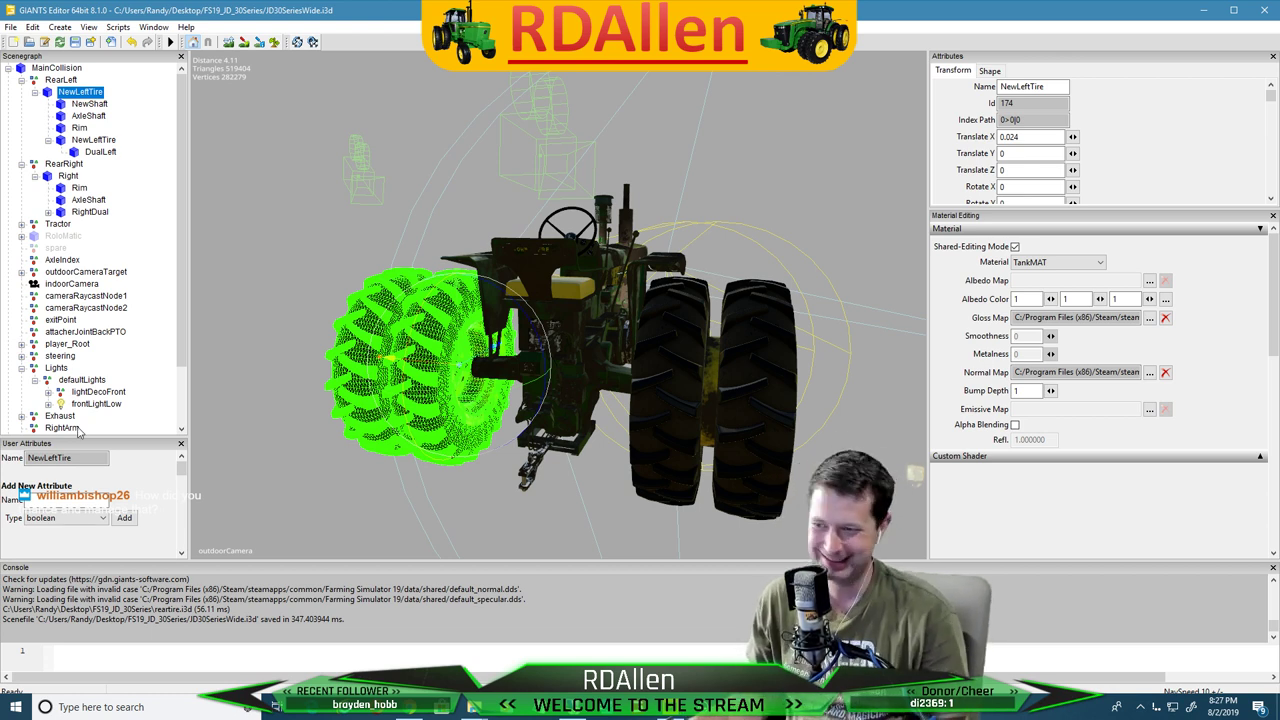
left_click(283, 330)
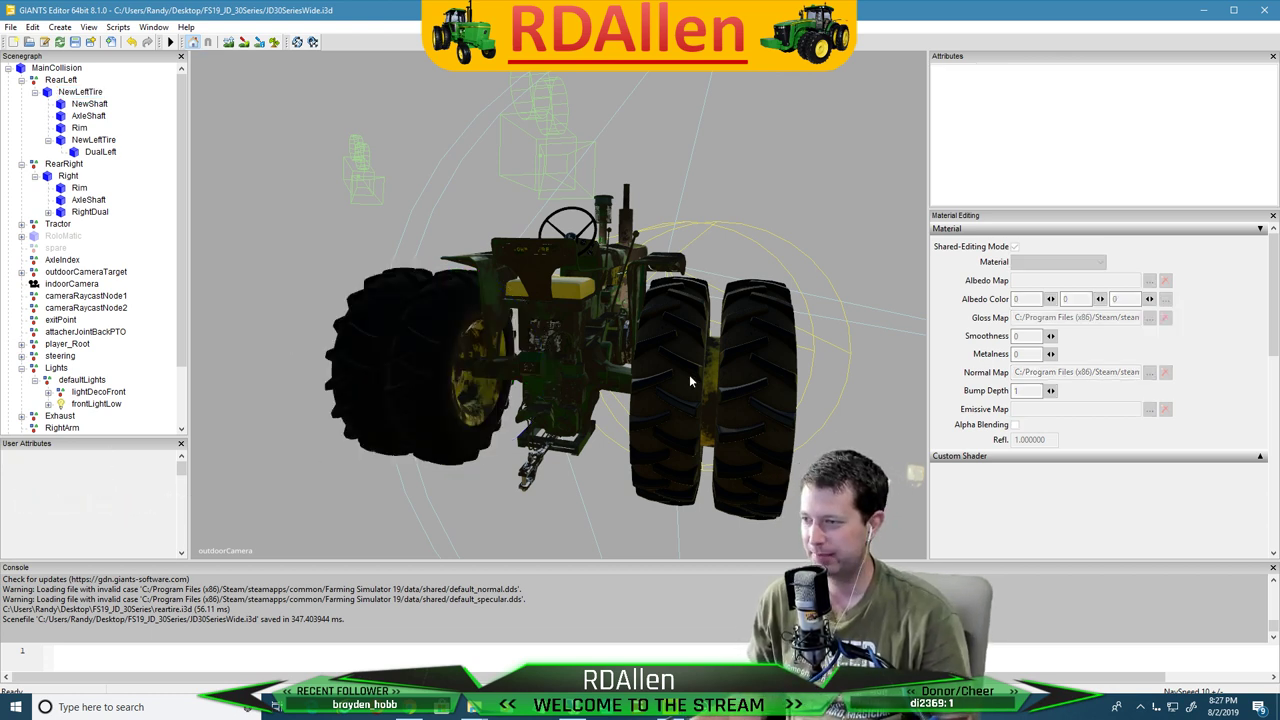
Duplicate the parent NewLeftTire in RearLeft and delete the copy's NewShaft, AxleShaft, Rim and nested NewLeftTire nodes
left_click(88, 94)
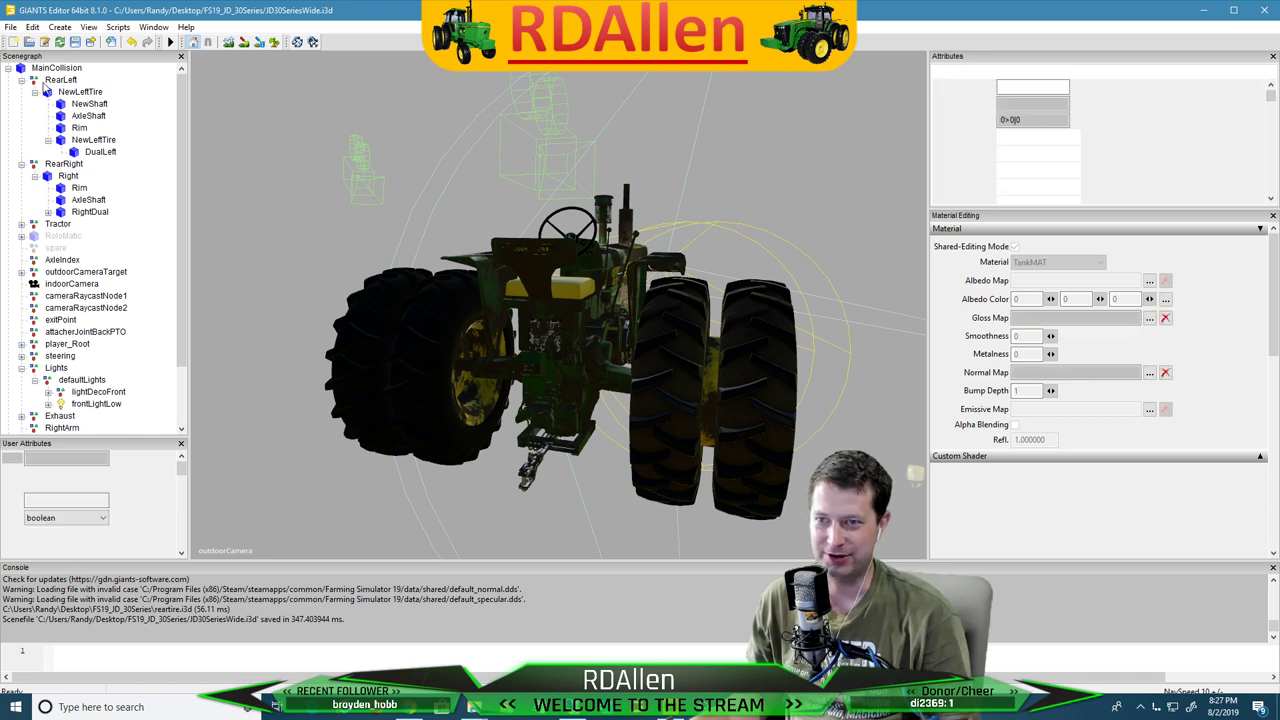
left_click(32, 27)
left_click(60, 164)
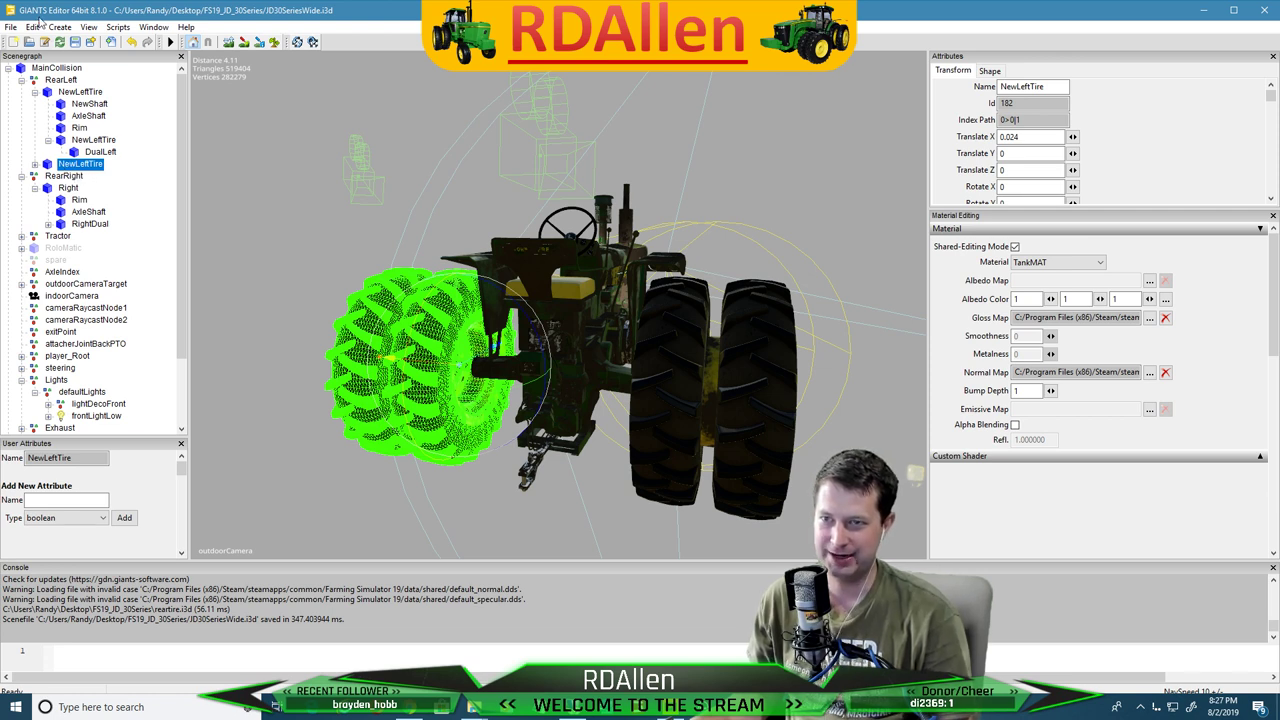
left_click(36, 166)
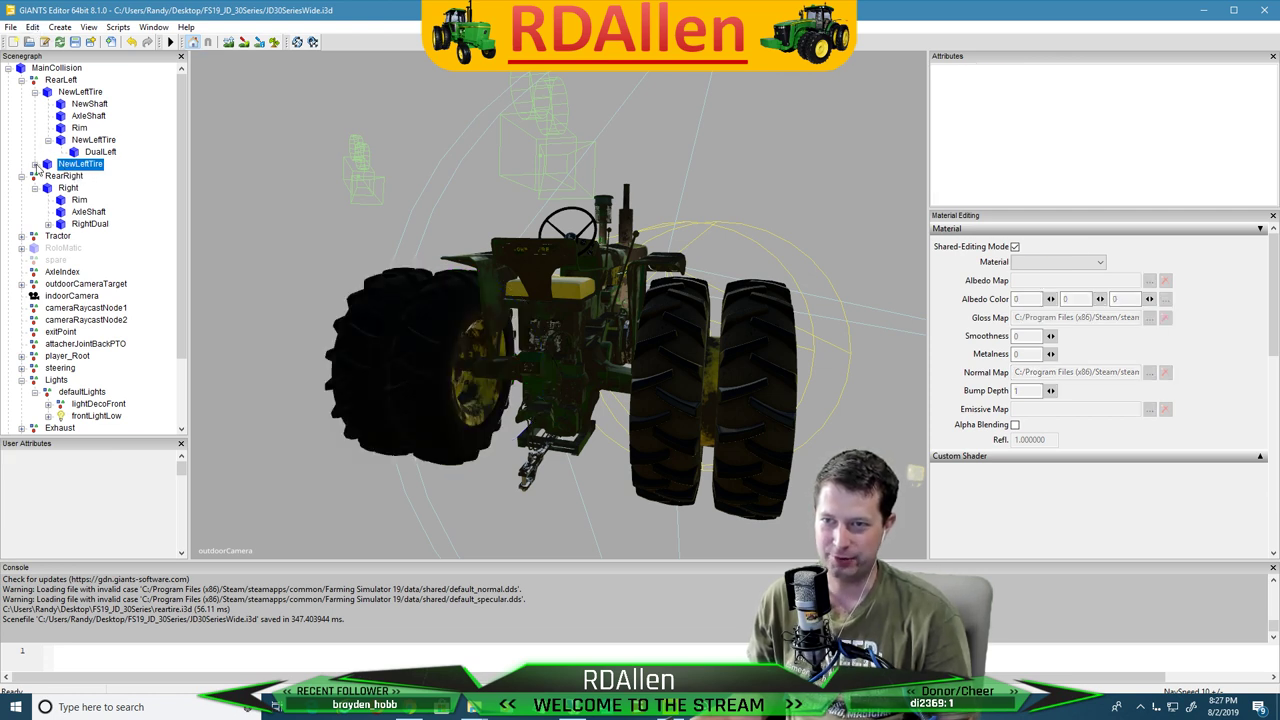
left_click(35, 166)
left_click(88, 176)
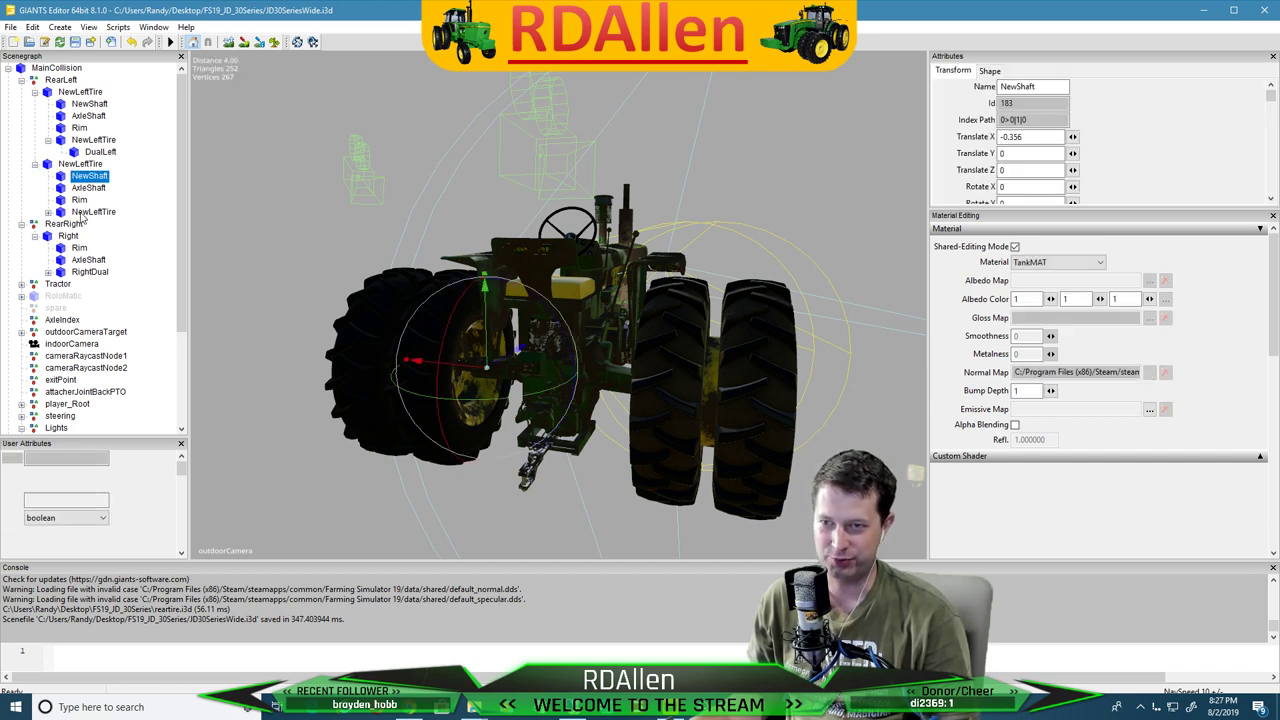
left_click(88, 212, "shift")
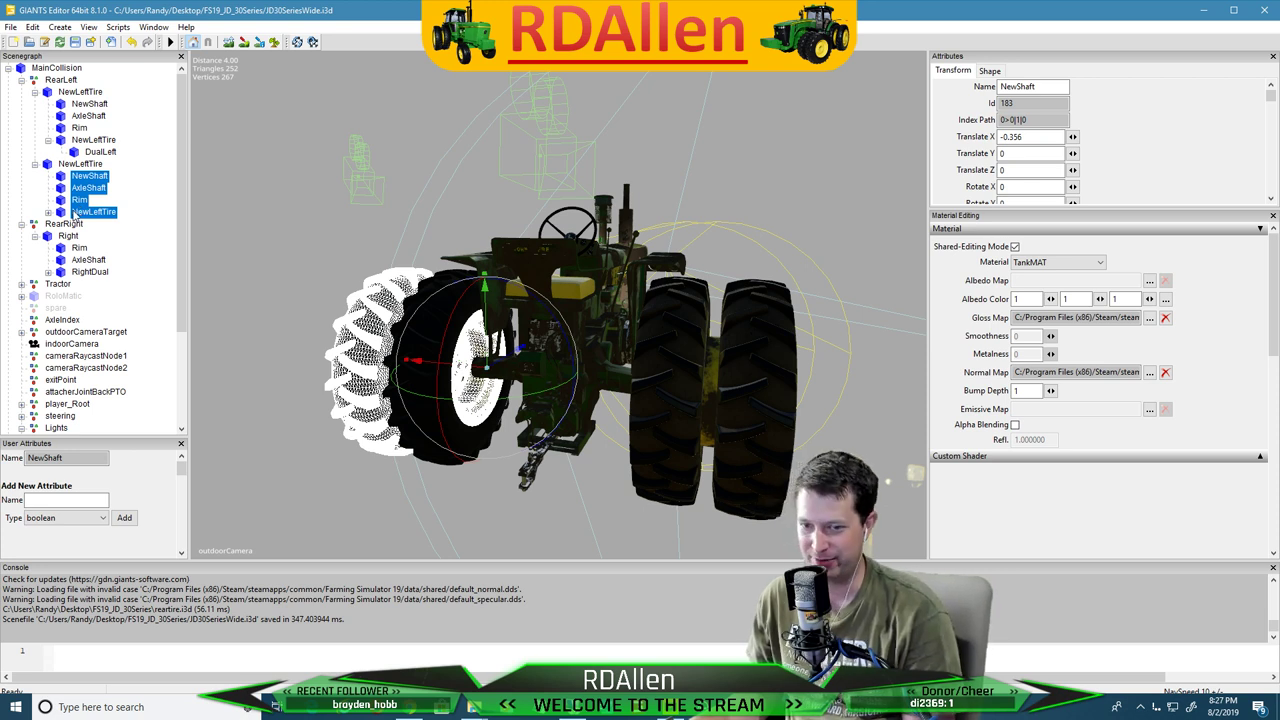
key("Delete")
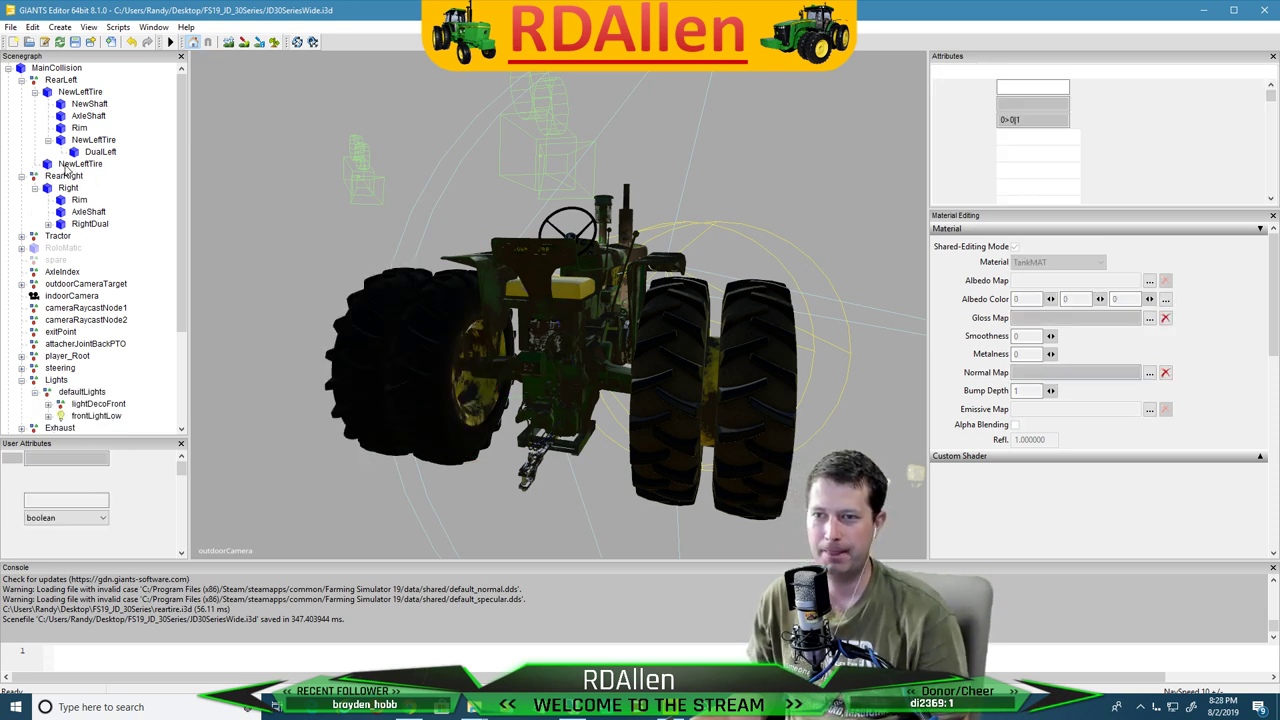
Move the stripped NewLeftTire copy from RearLeft into the RearRight group
left_click(72, 164)
left_click(33, 27)
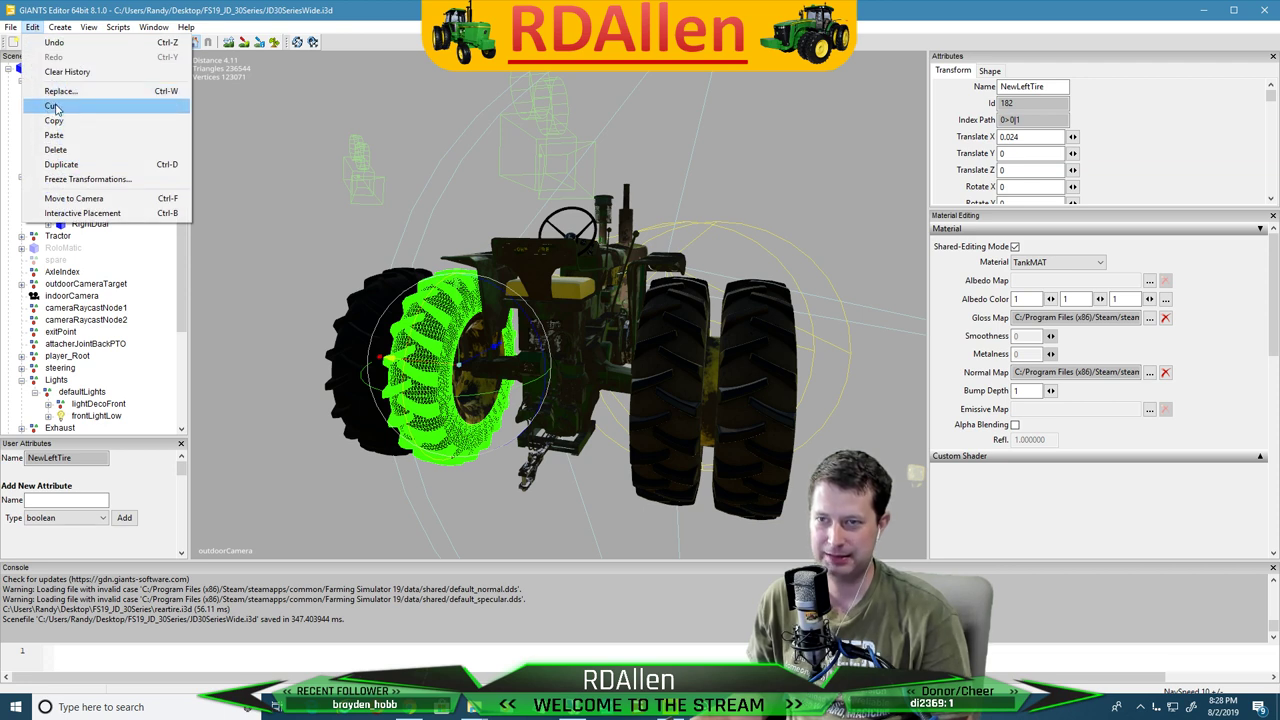
left_click(53, 106)
left_click(64, 164)
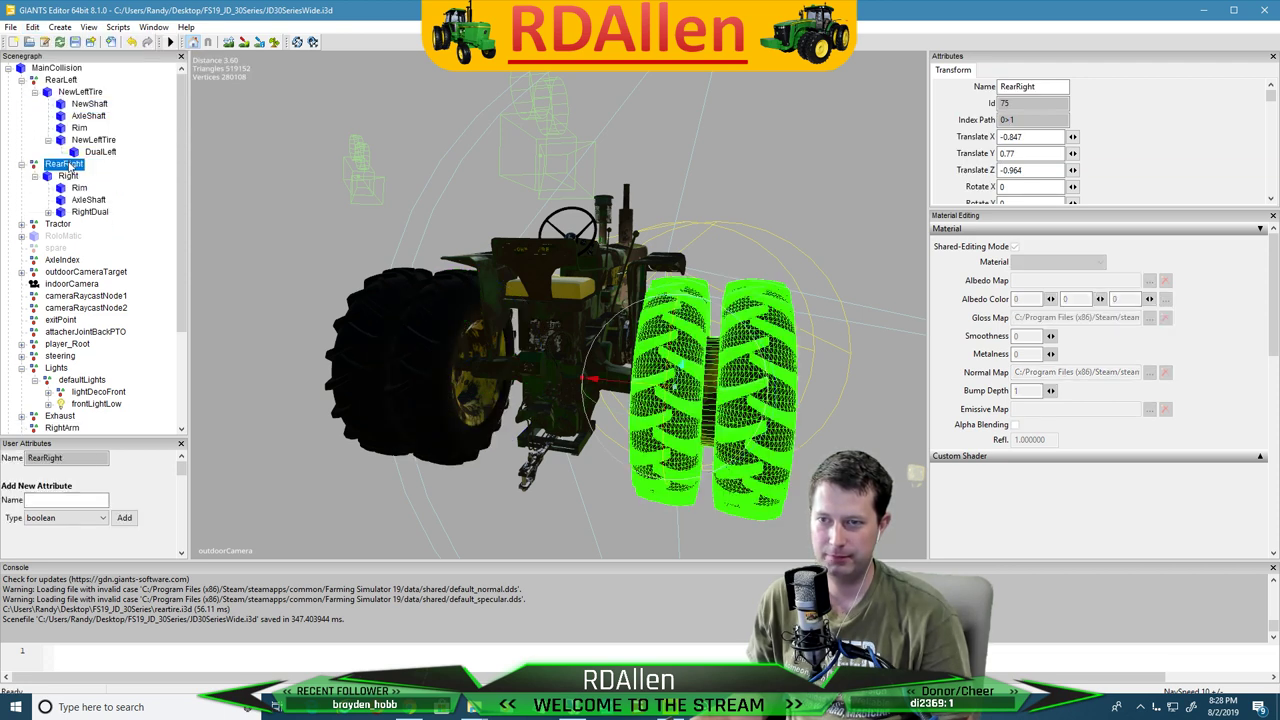
left_click(33, 27)
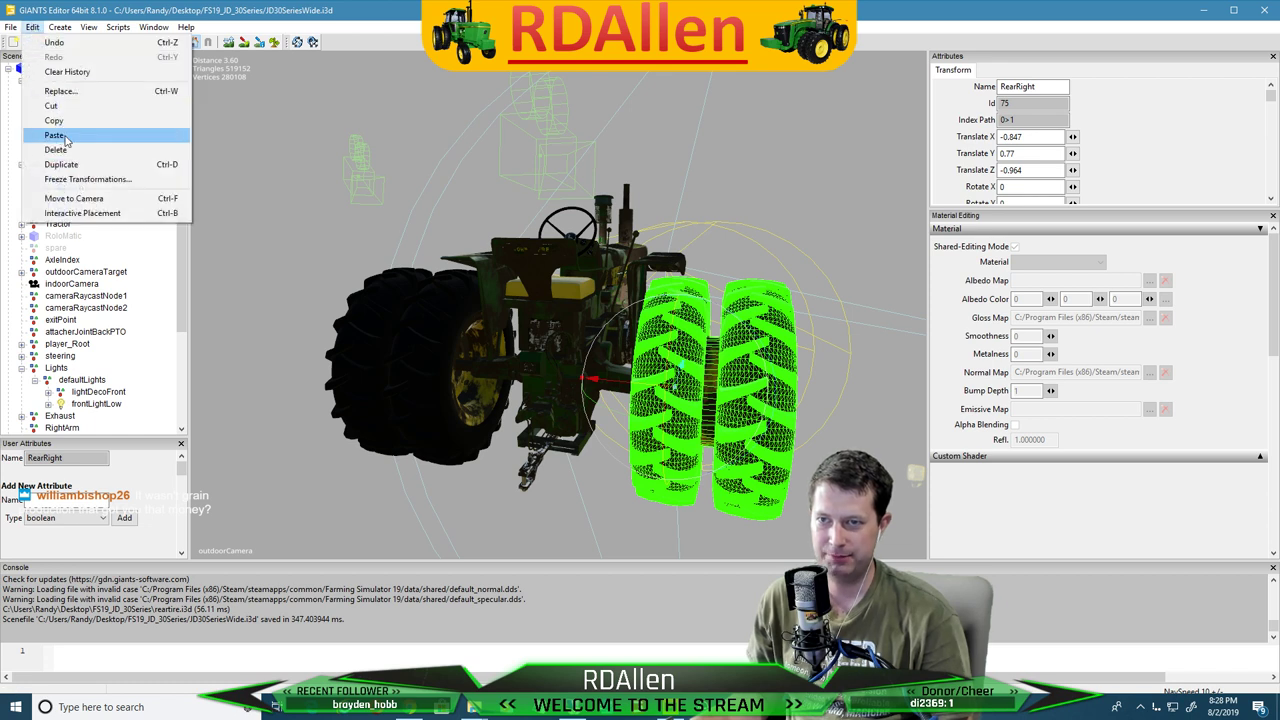
left_click(54, 136)
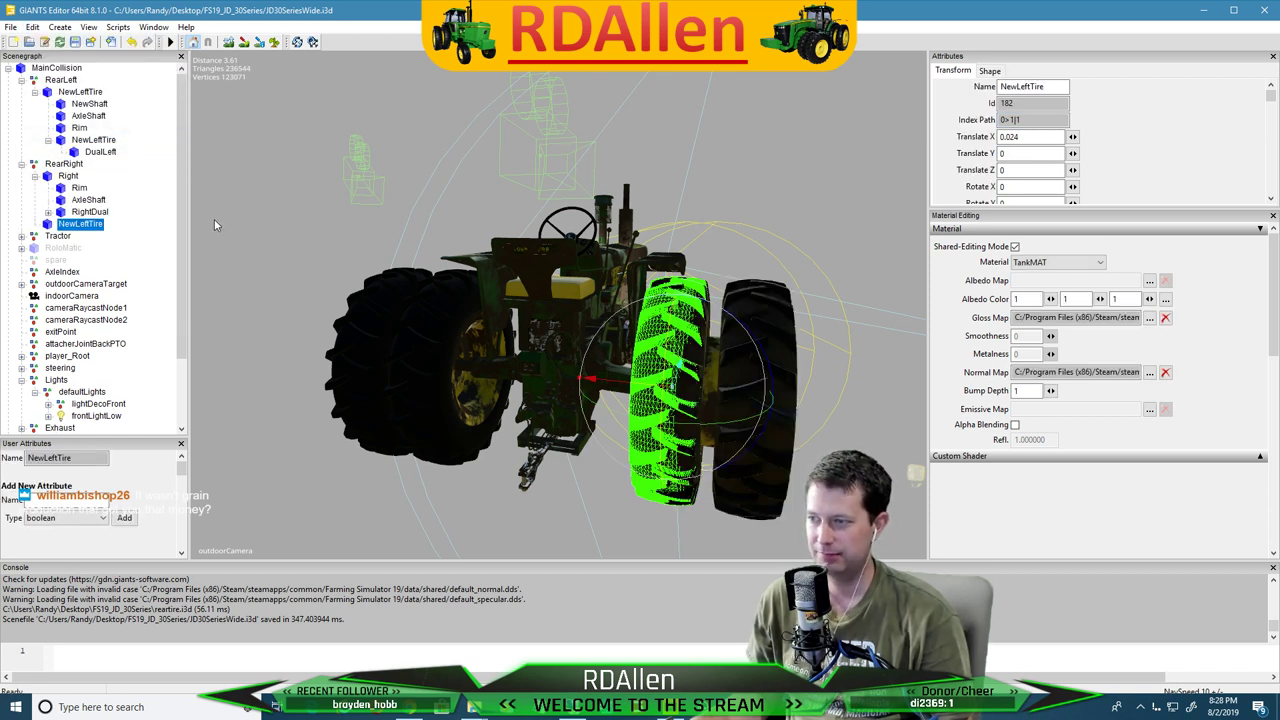
Rename the tire copy in RearRight as NewRightTire
left_click(1036, 87)
key("BackSpace")
key("BackSpace")
key("BackSpace")
key("BackSpace")
type("Right")
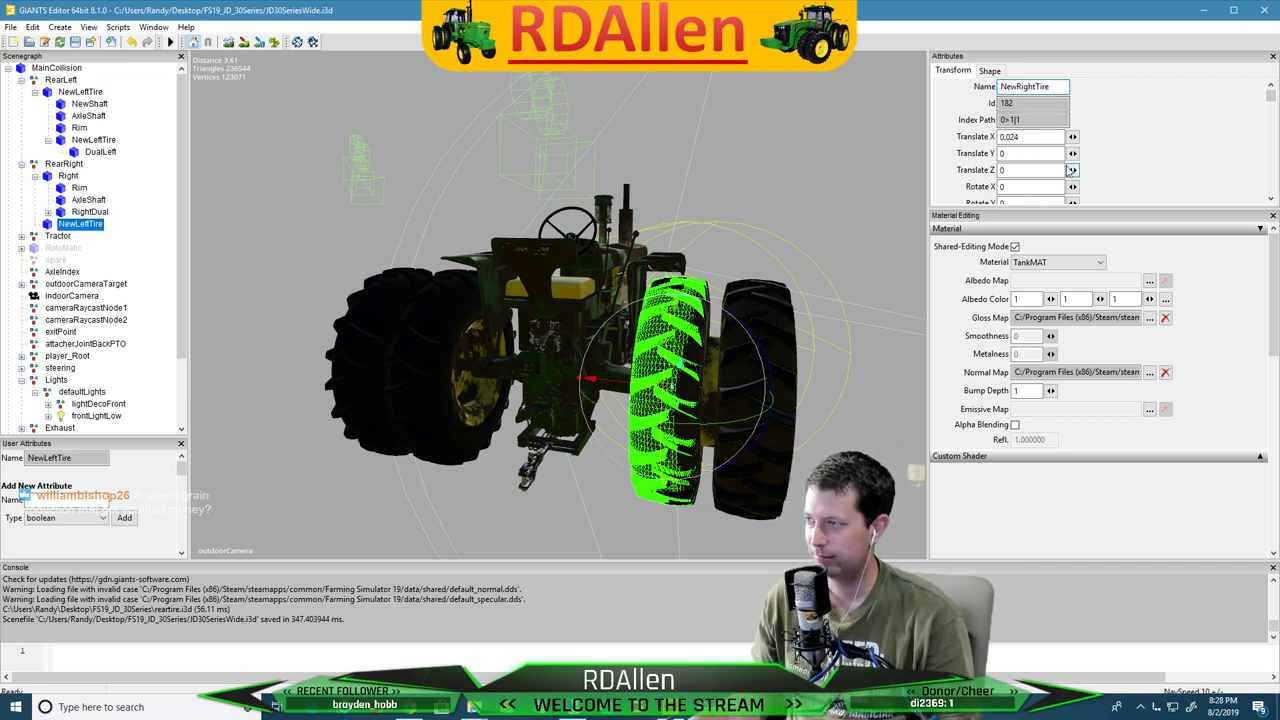
double_click(1047, 136)
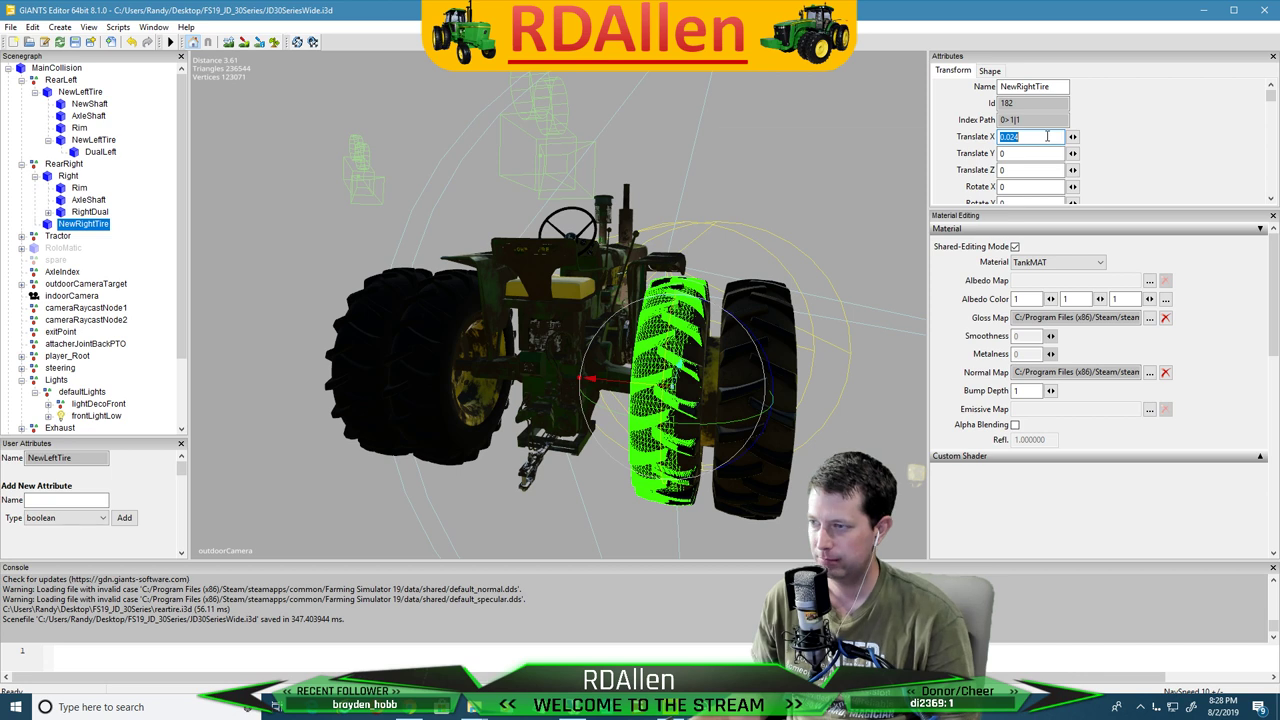
left_click(660, 367)
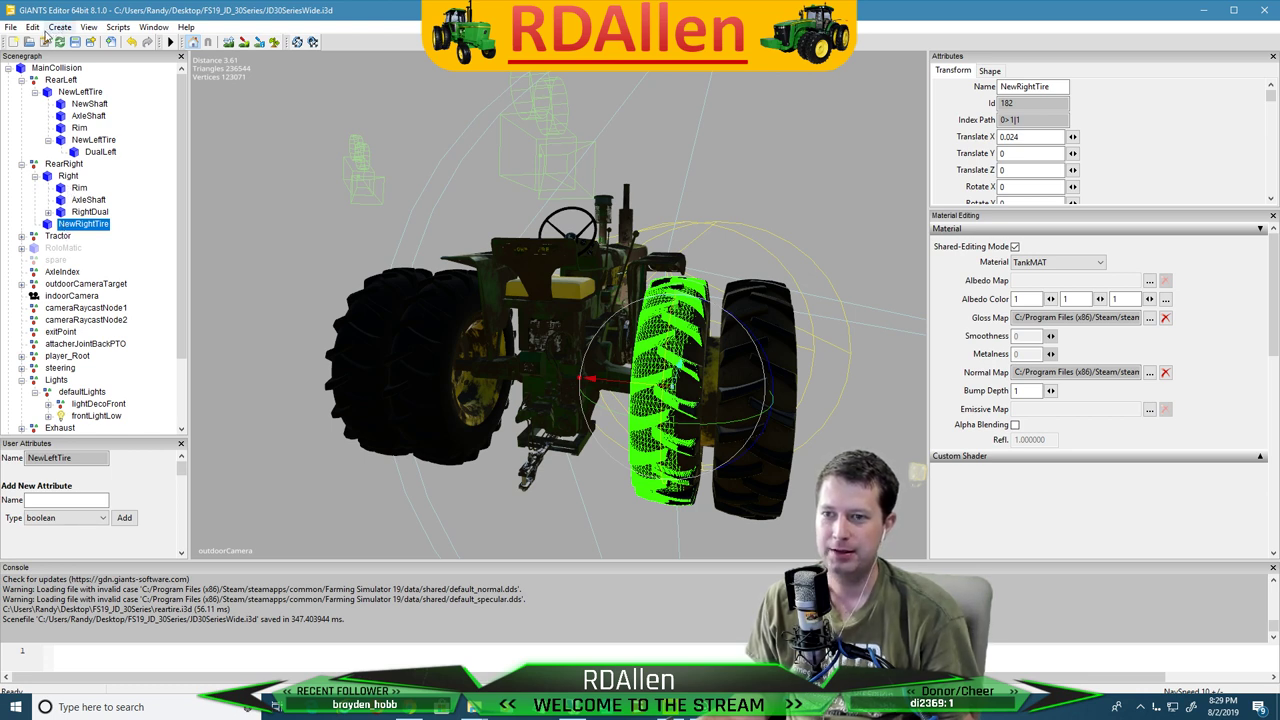
Check RightDual's Translate X and duplicate NewRightTire within RearRight
left_click(92, 212)
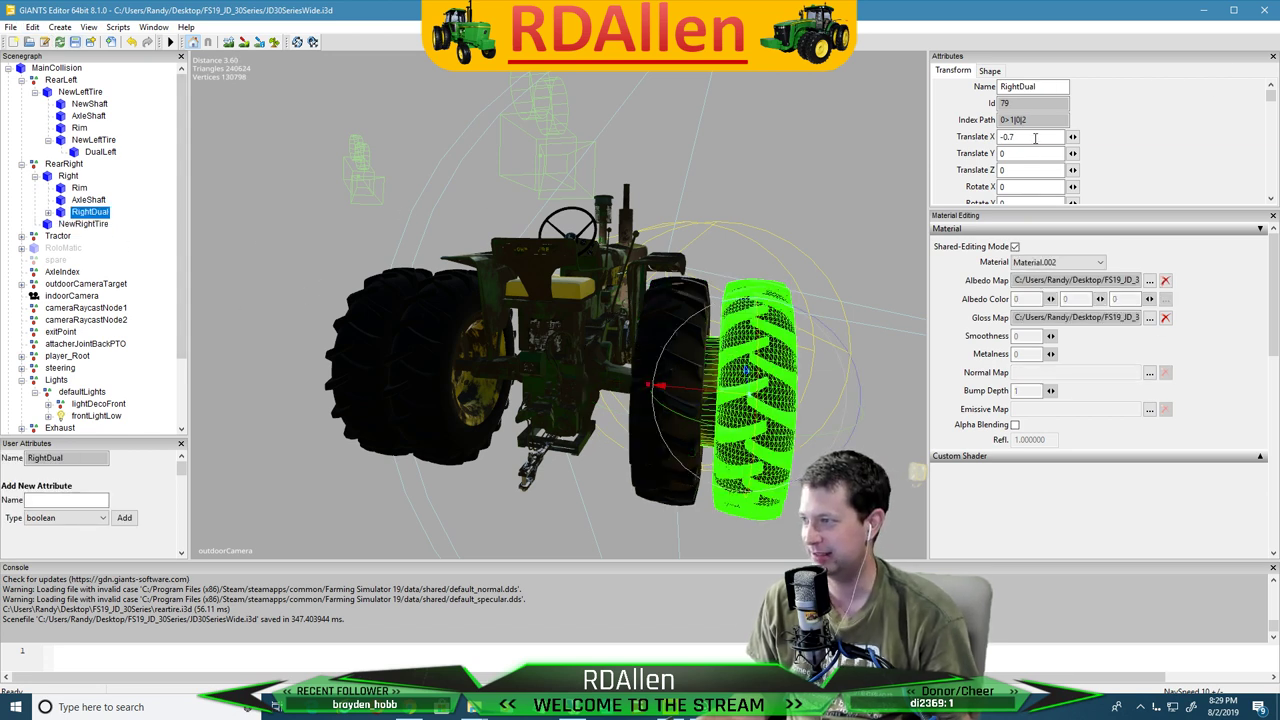
left_click(75, 224)
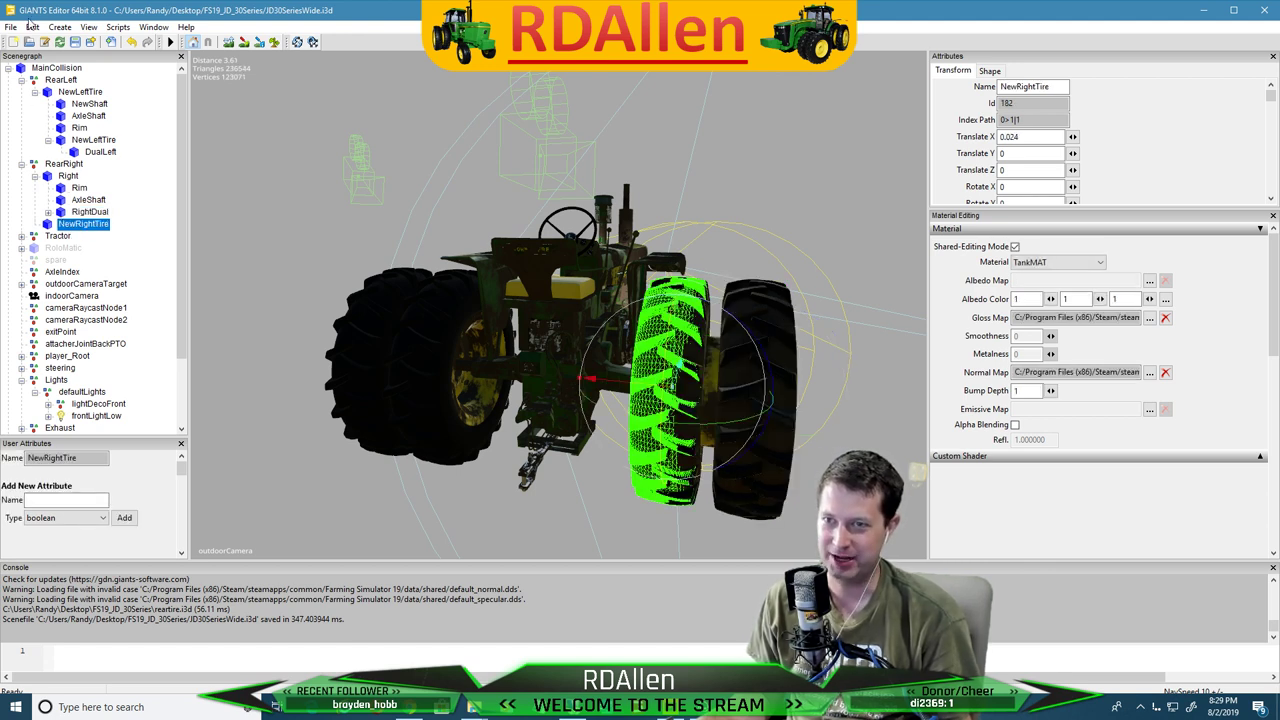
left_click(32, 26)
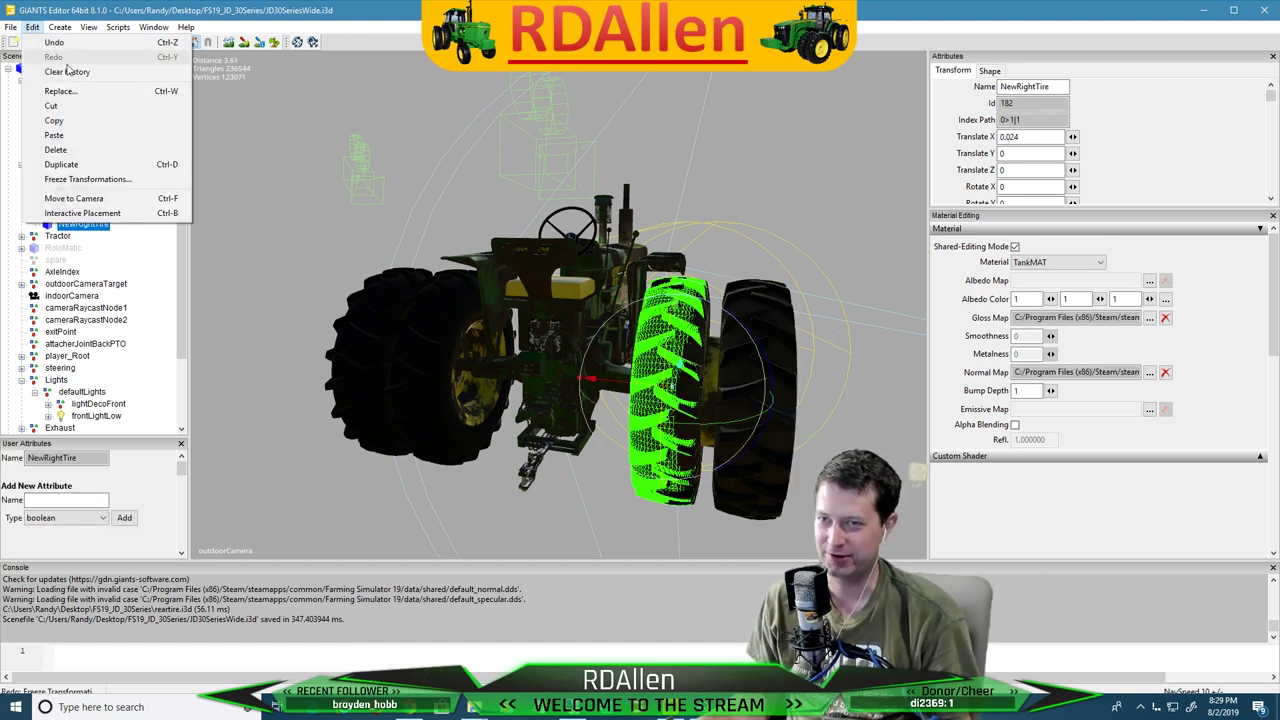
left_click(60, 164)
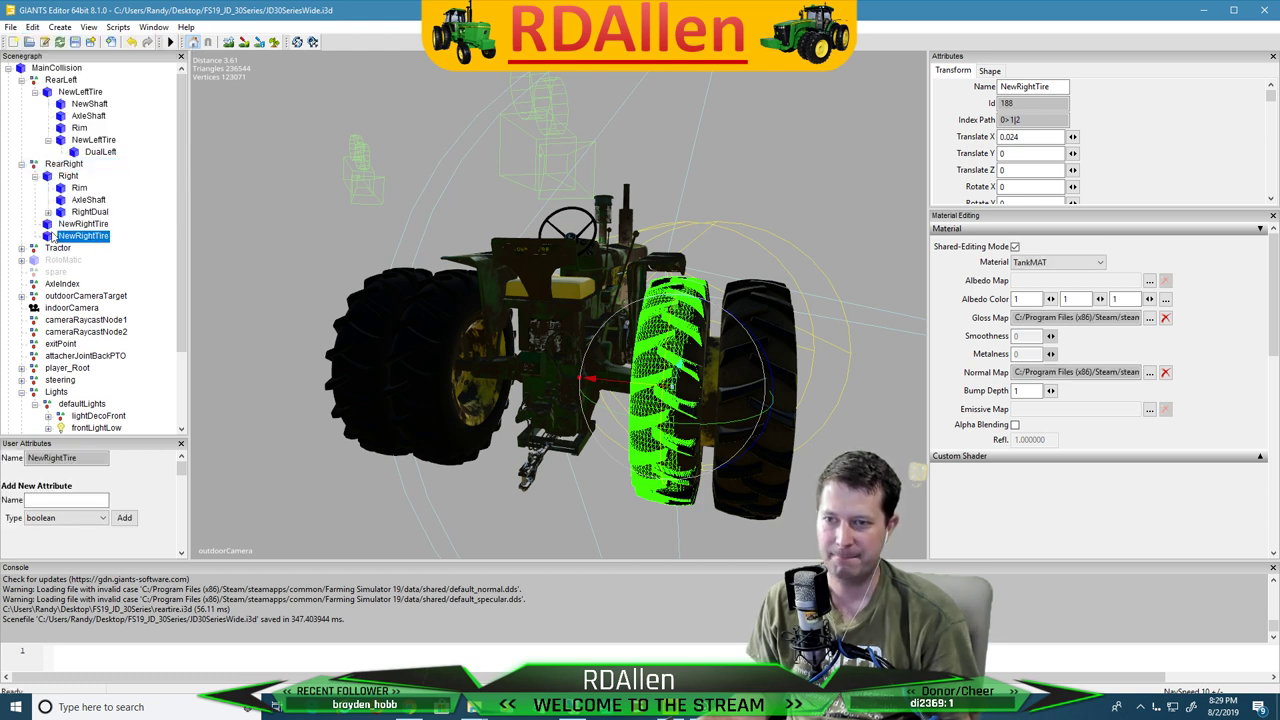
Move the duplicated NewRightTire under the original NewRightTire as its child
left_click(32, 26)
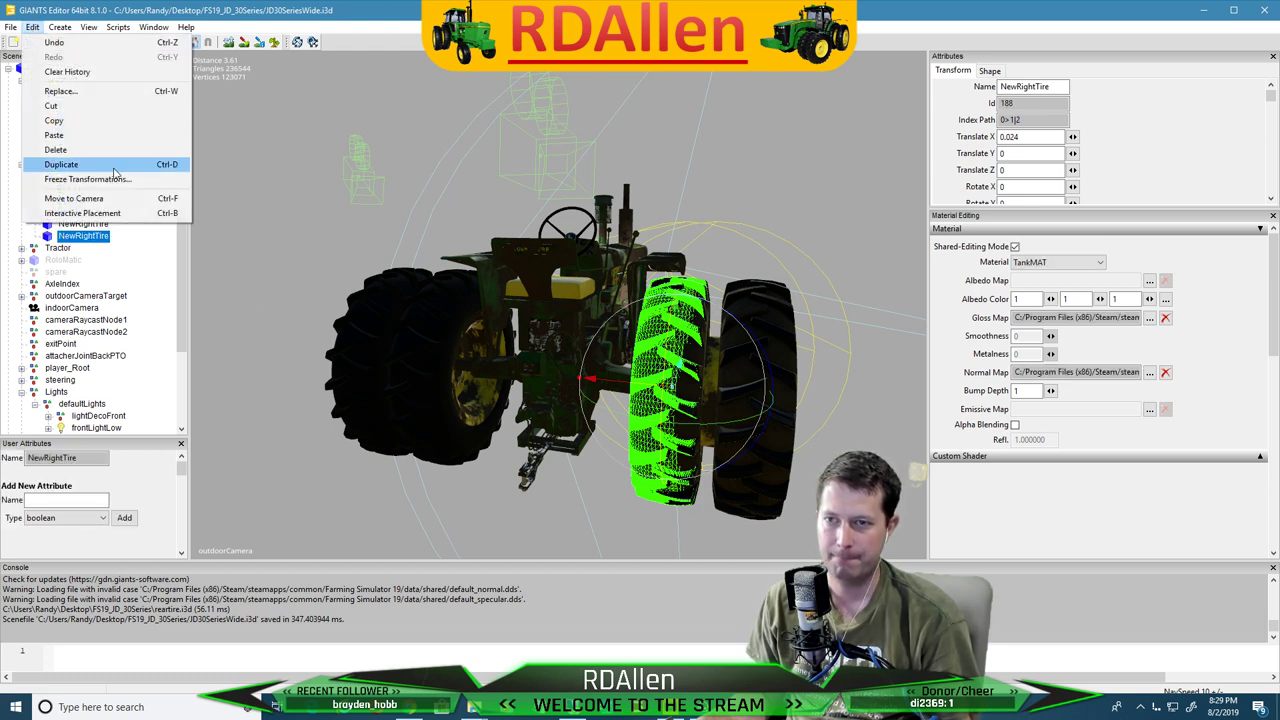
left_click(51, 106)
left_click(78, 224)
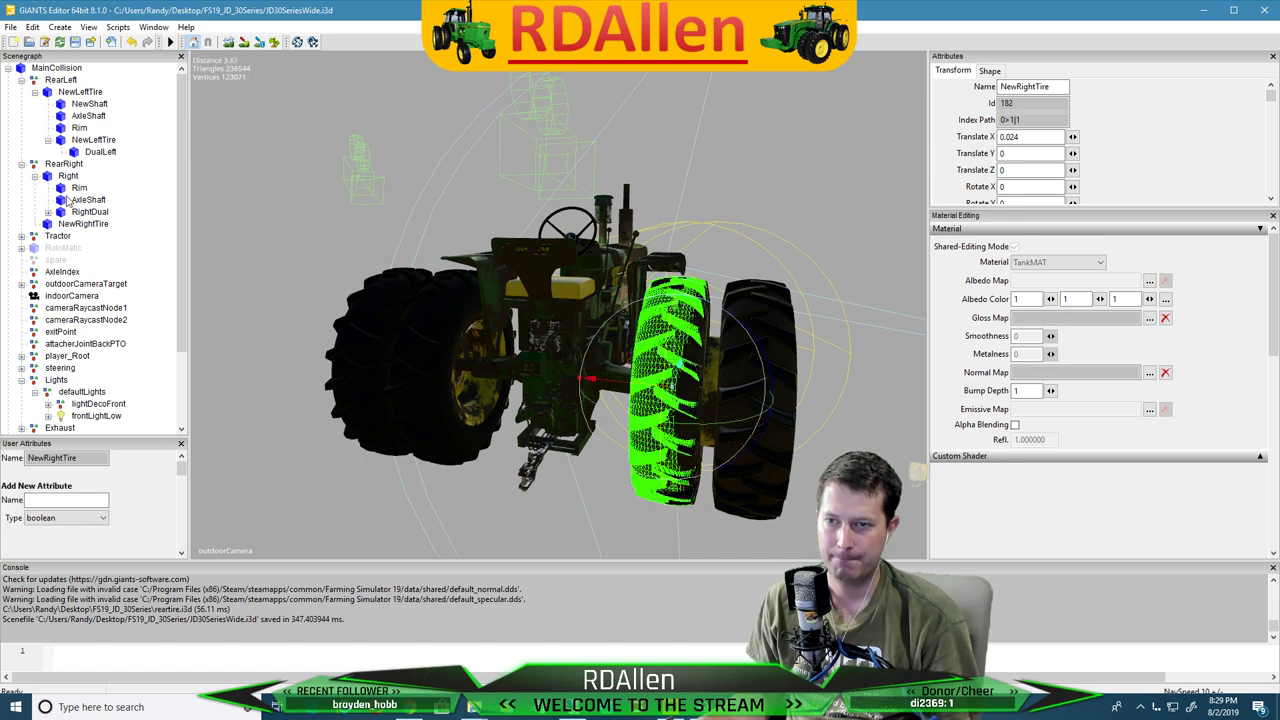
left_click(32, 26)
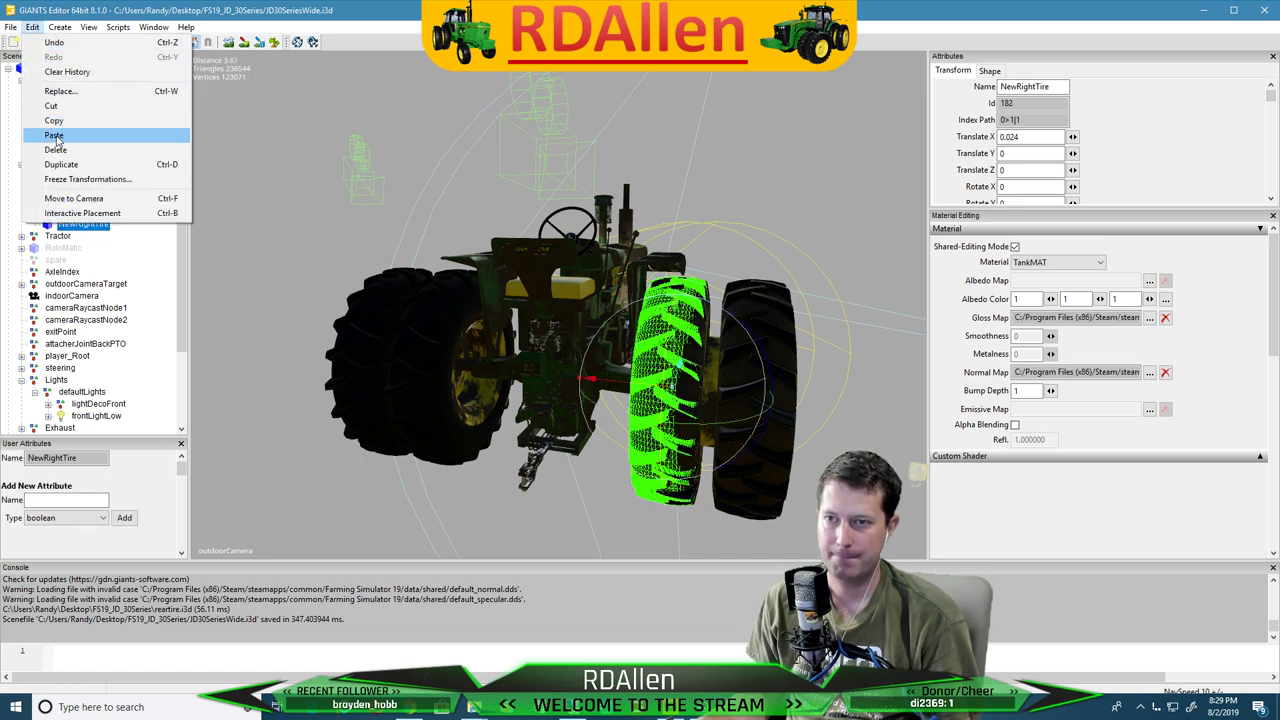
left_click(54, 135)
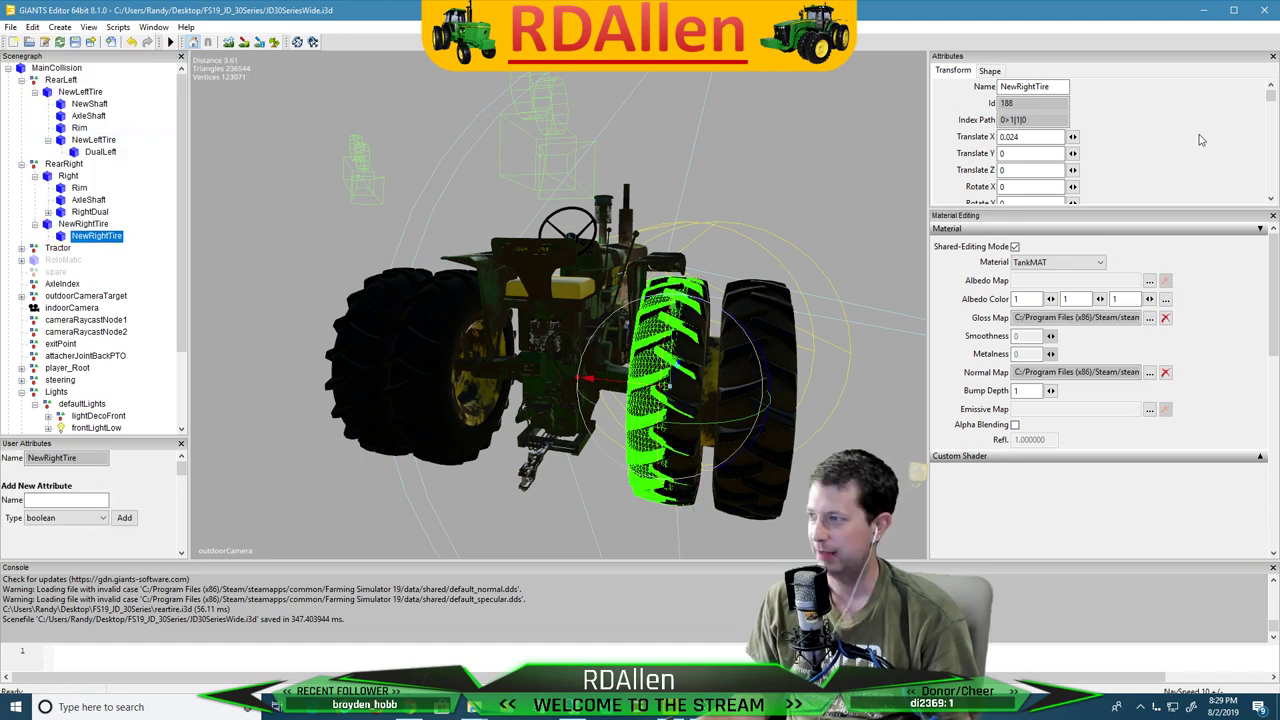
Set the nested NewRightTire's Translate X to -.7 to place it as the outer dual
left_click_drag(1026, 137, 940, 132)
type(".")
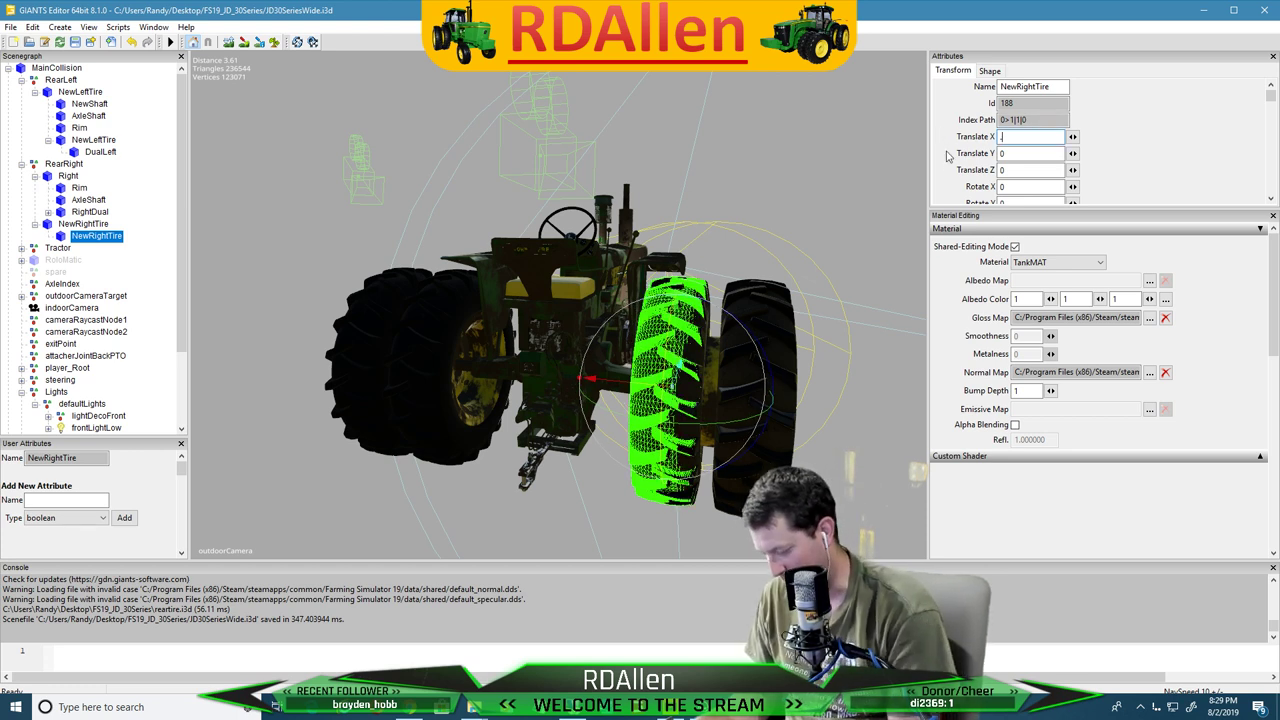
type(".07")
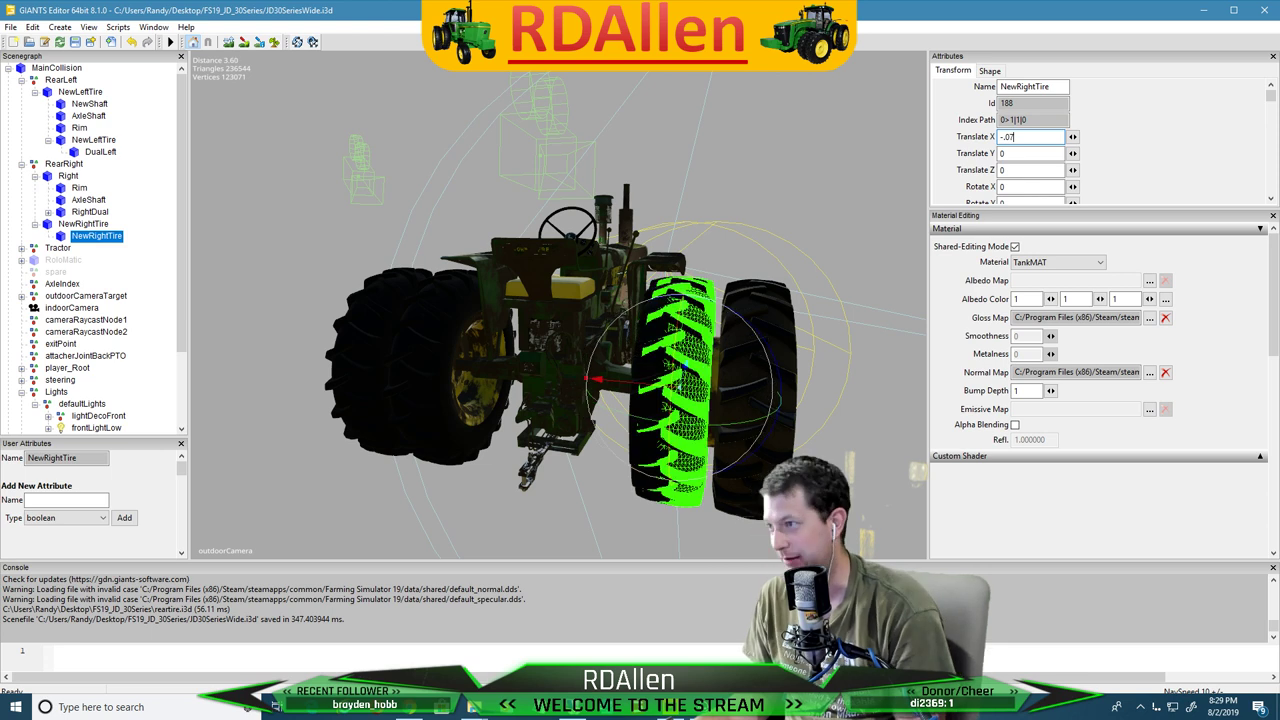
key("BackSpace")
key("BackSpace")
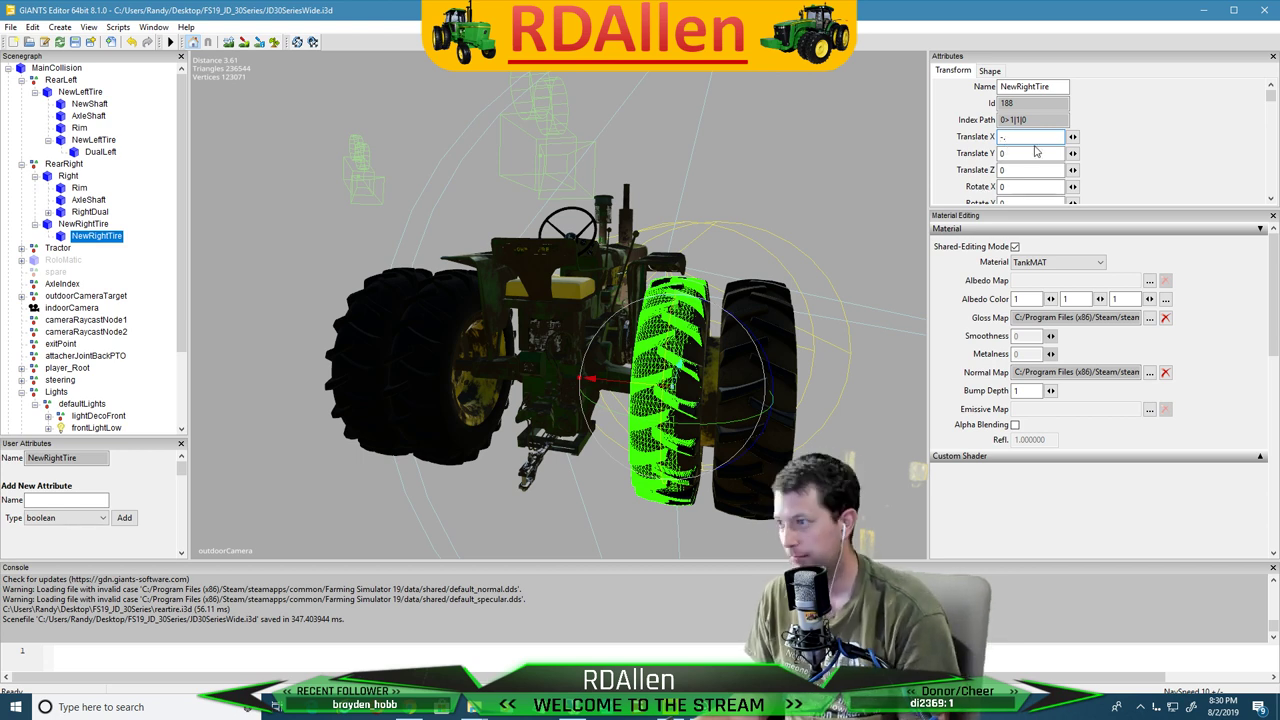
type("7")
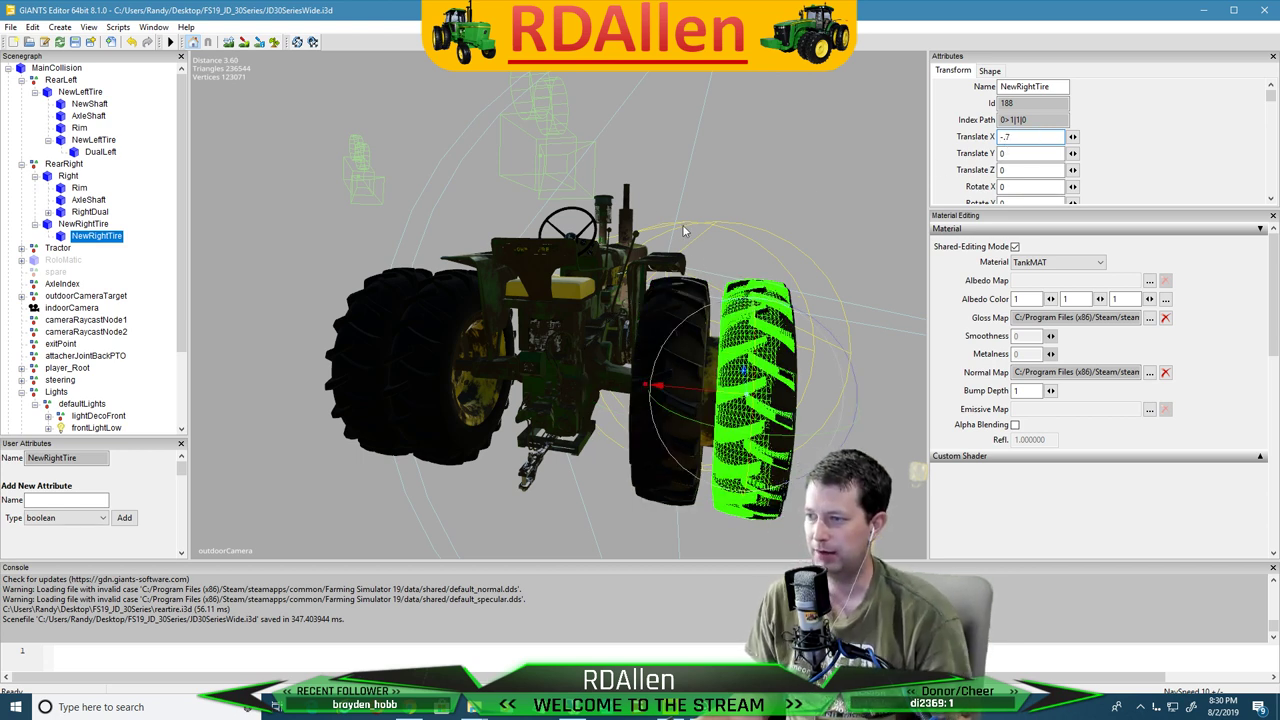
Move the DualLeft rim out of RightDual and make it a child of the nested NewRightTire
key("Return")
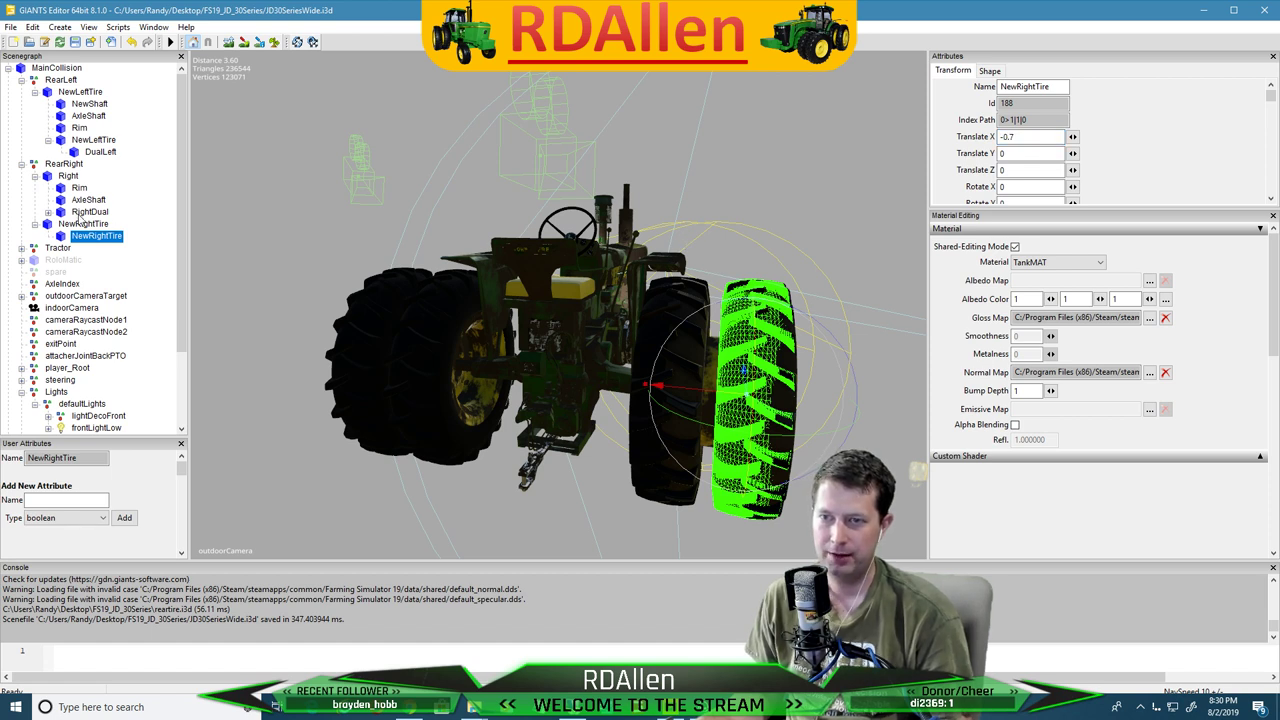
left_click(47, 212)
left_click(100, 223)
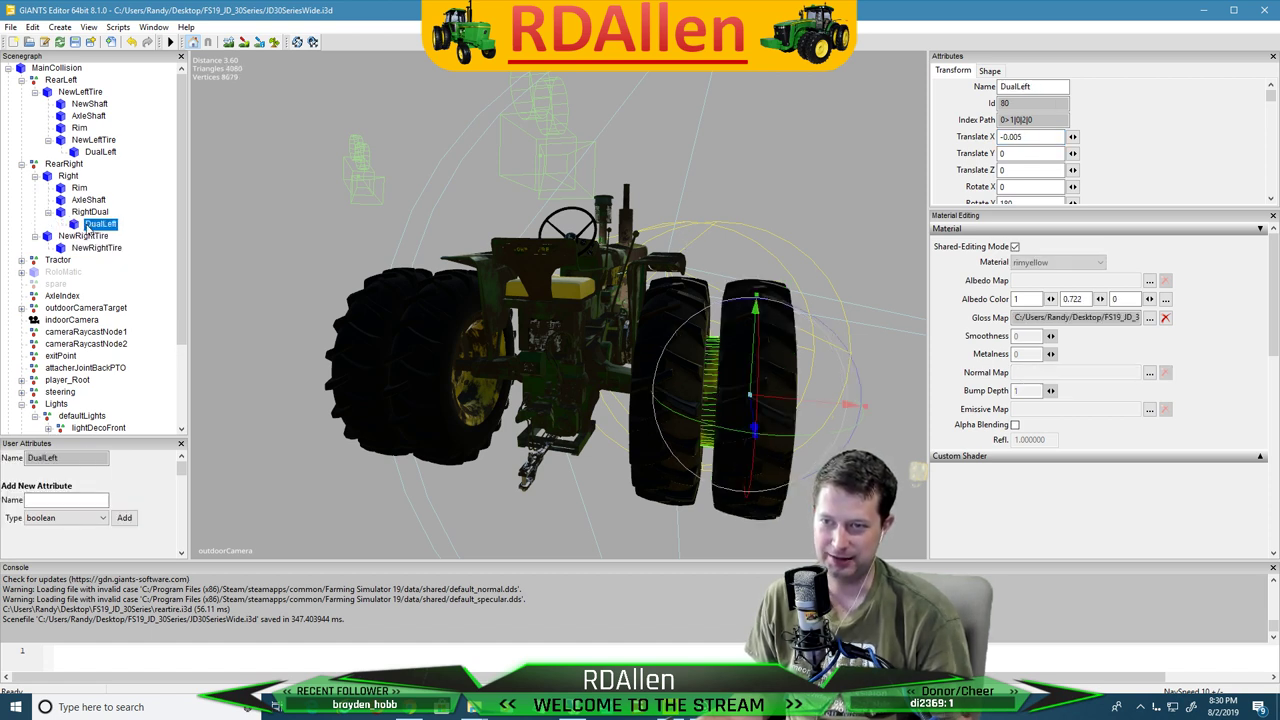
left_click(32, 27)
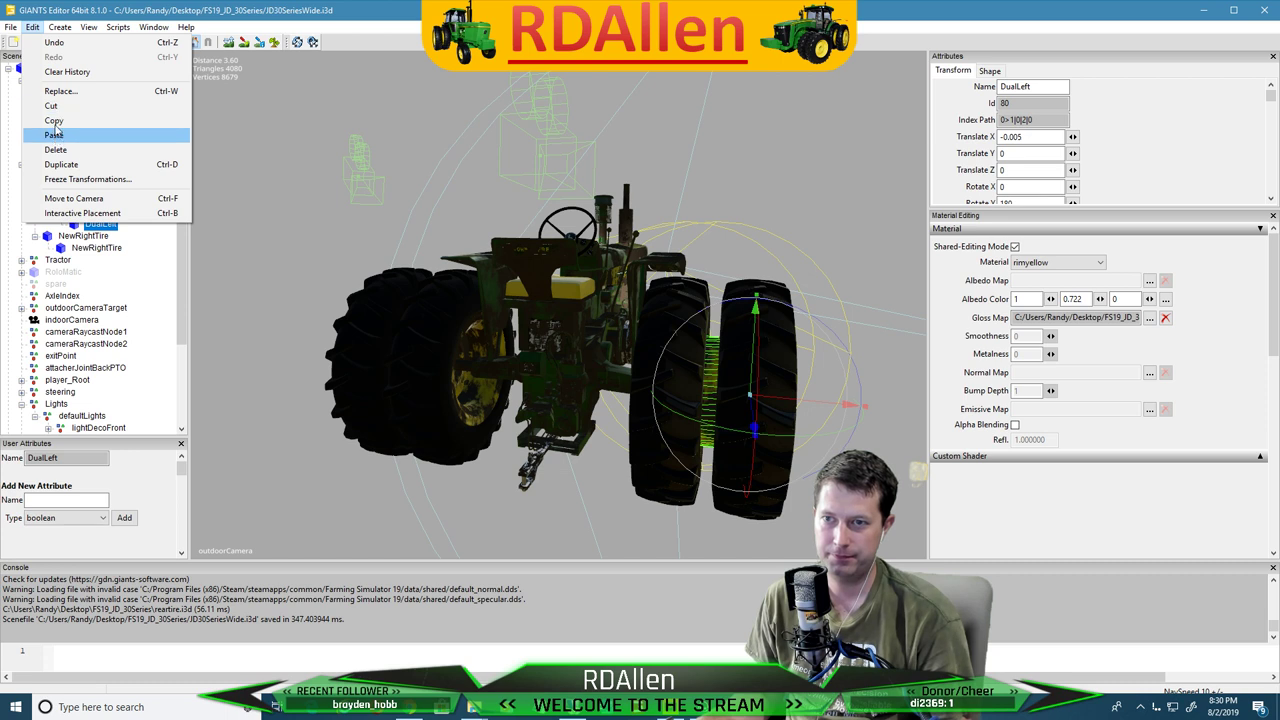
left_click(55, 105)
left_click(96, 235)
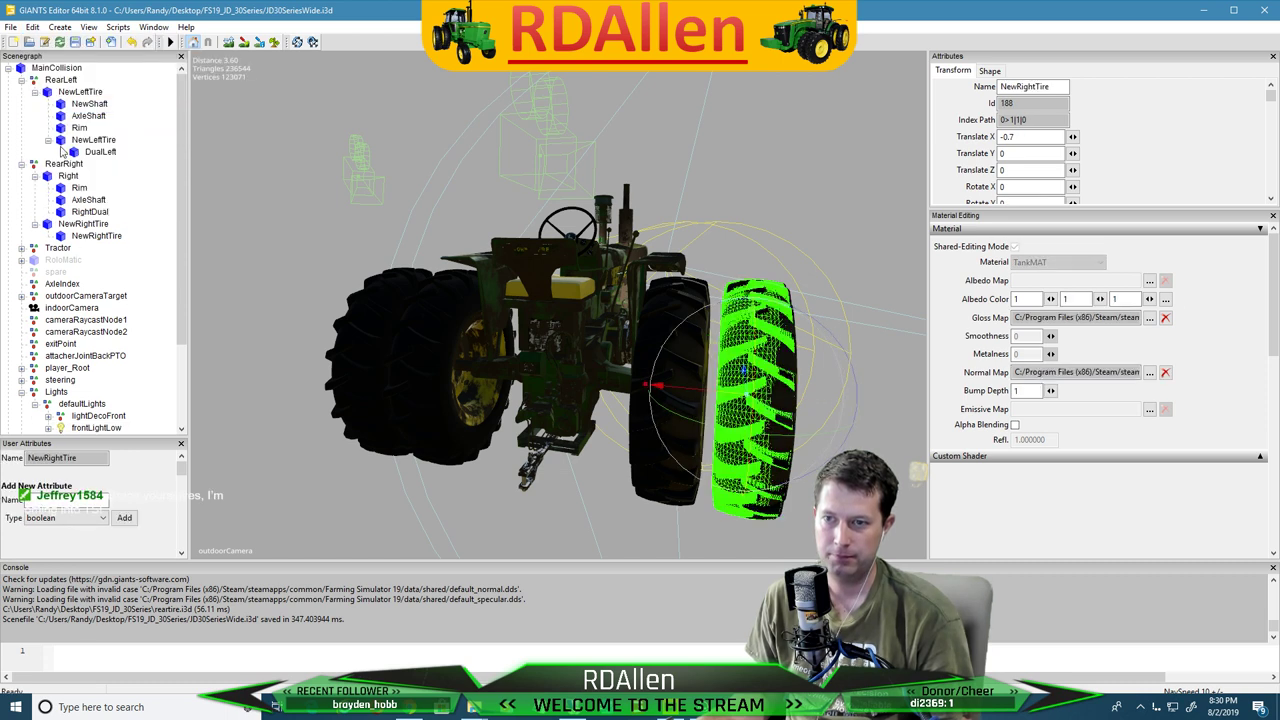
left_click(33, 27)
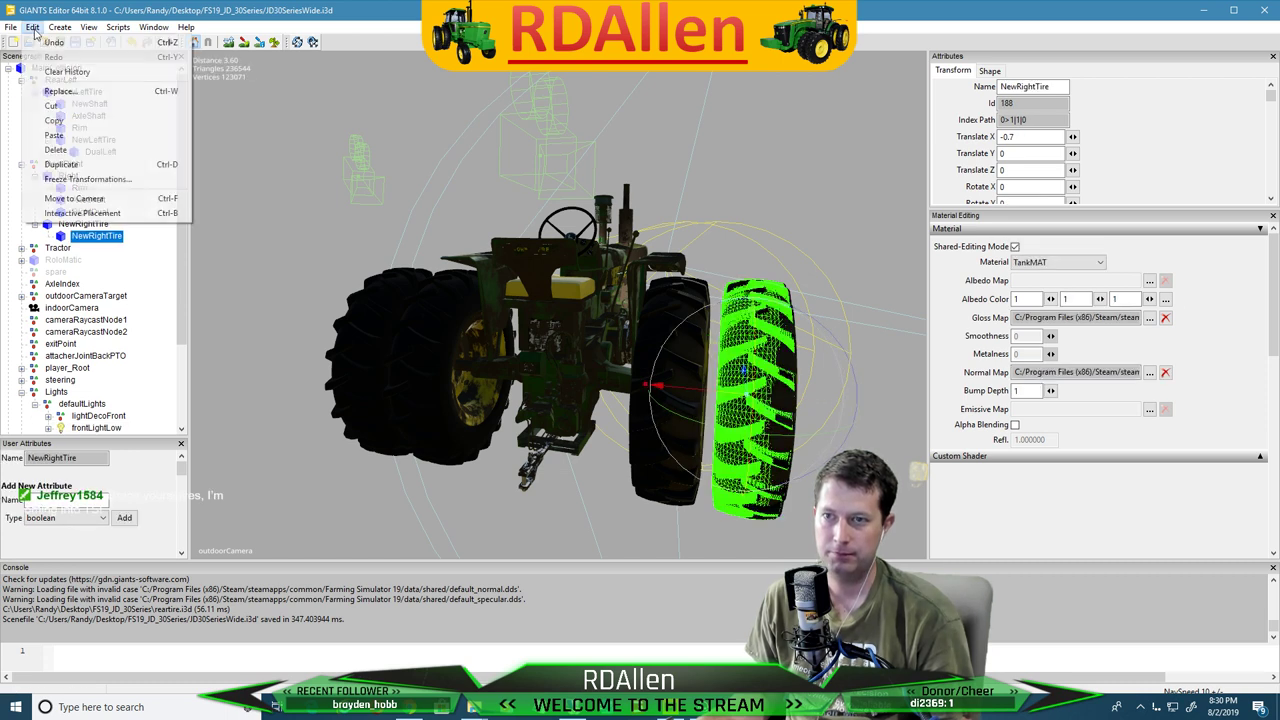
left_click(55, 135)
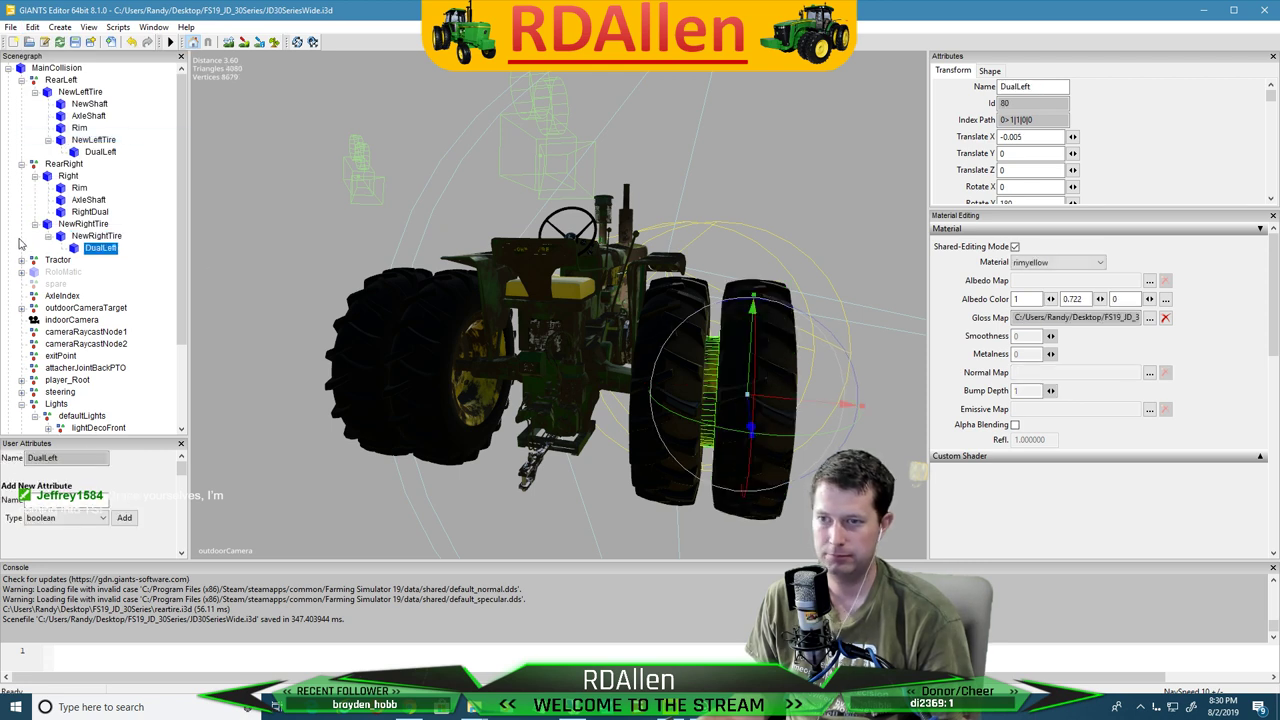
Move the AxleShaft from the old Right wheel into the main NewRightTire under RearRight
left_click(78, 200)
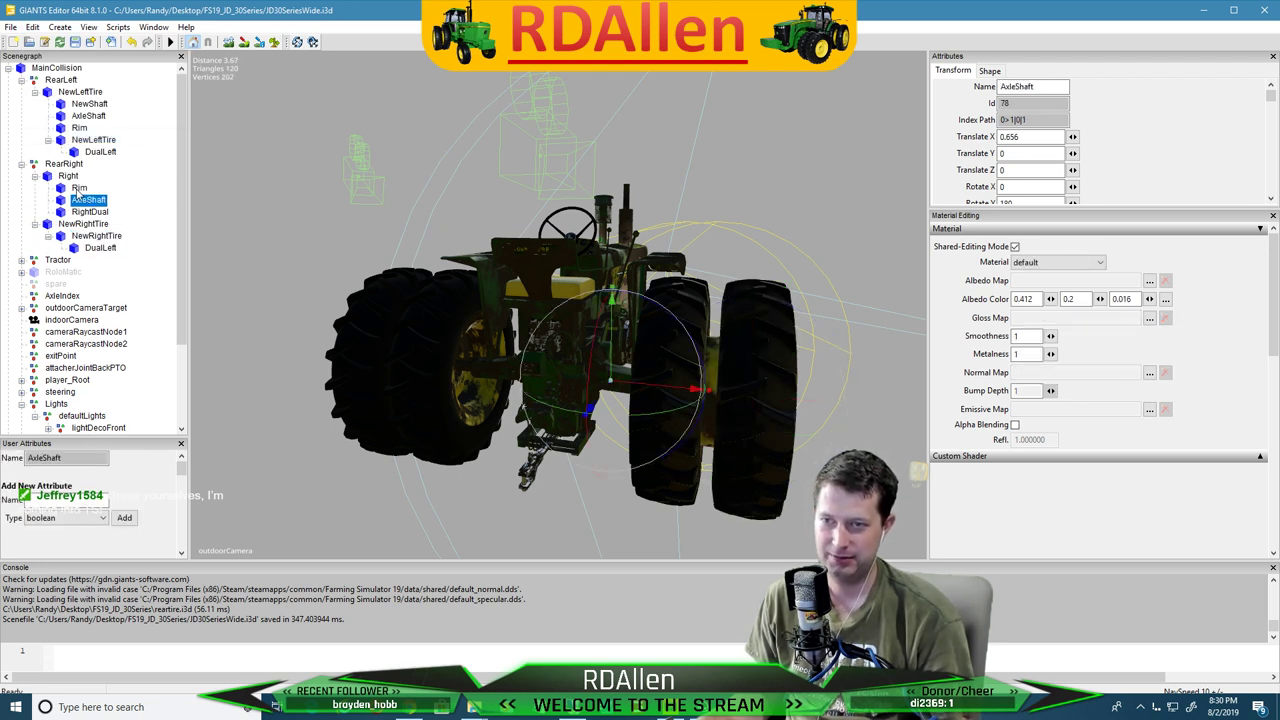
left_click(33, 27)
left_click(60, 107)
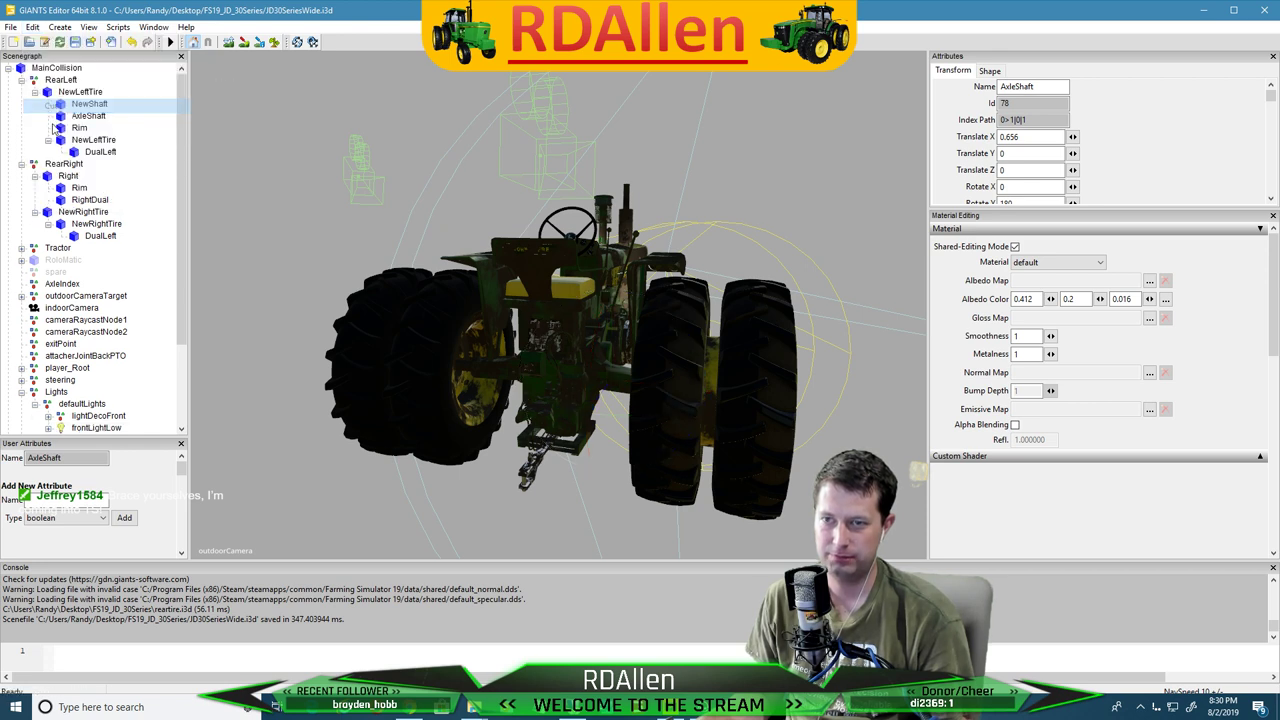
left_click(72, 214)
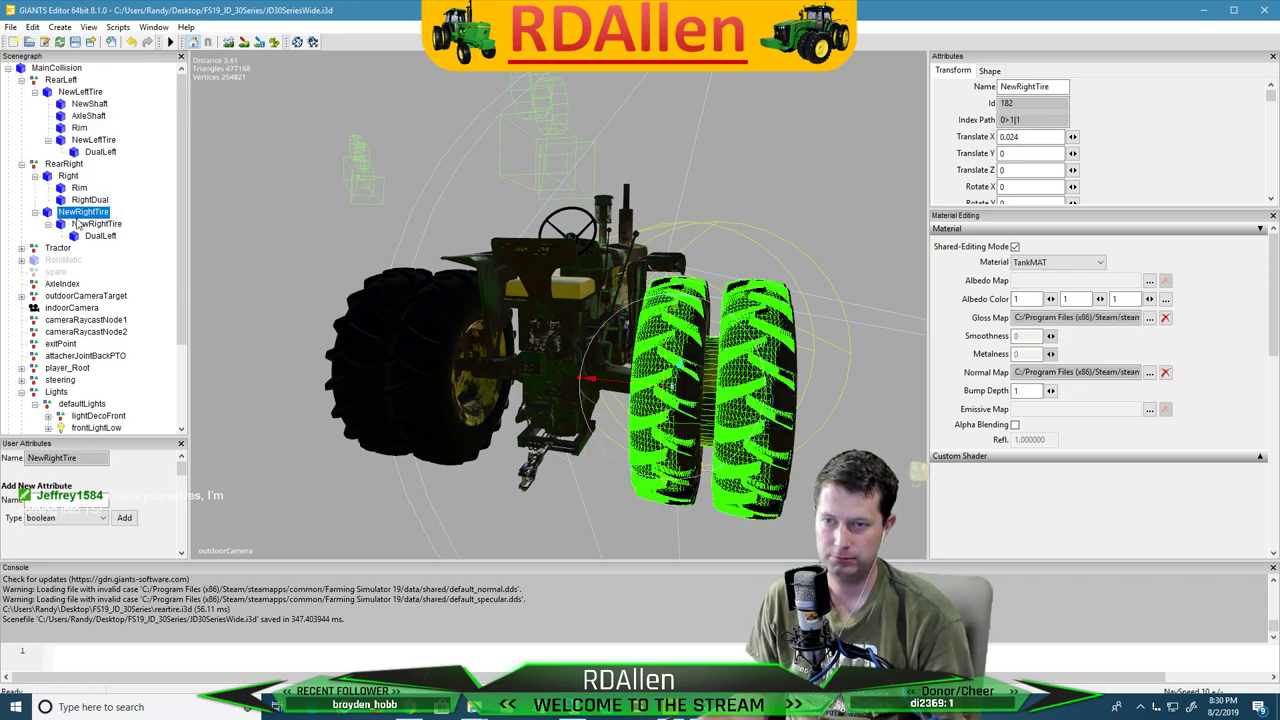
left_click(36, 27)
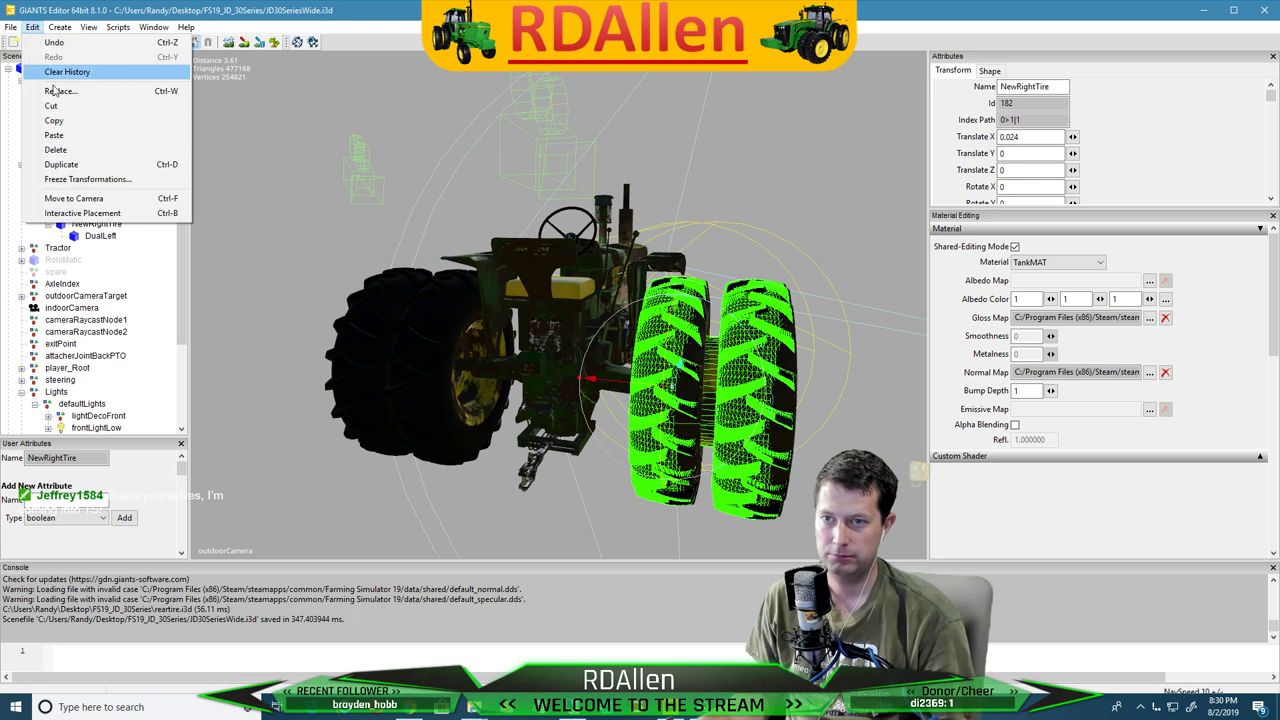
left_click(60, 131)
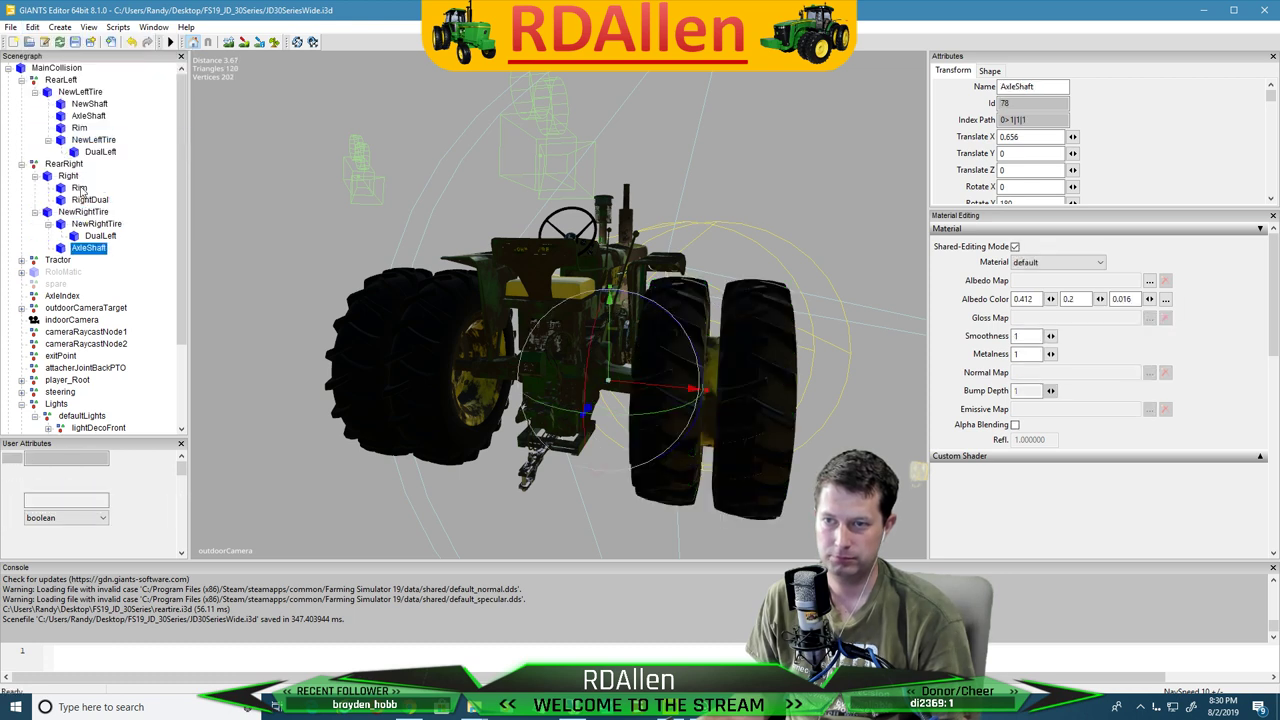
Move the Rim from the old Right wheel into the main NewRightTire under RearRight
left_click(79, 189)
left_click(32, 29)
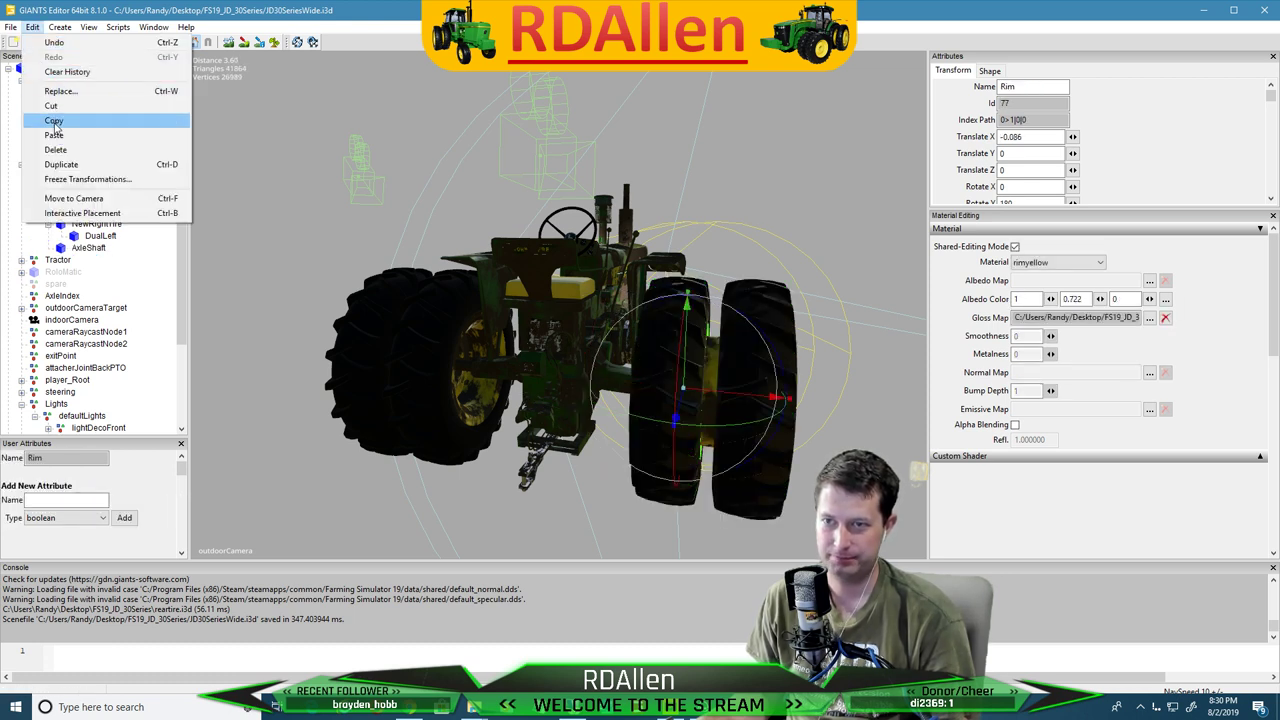
left_click(52, 105)
left_click(66, 202)
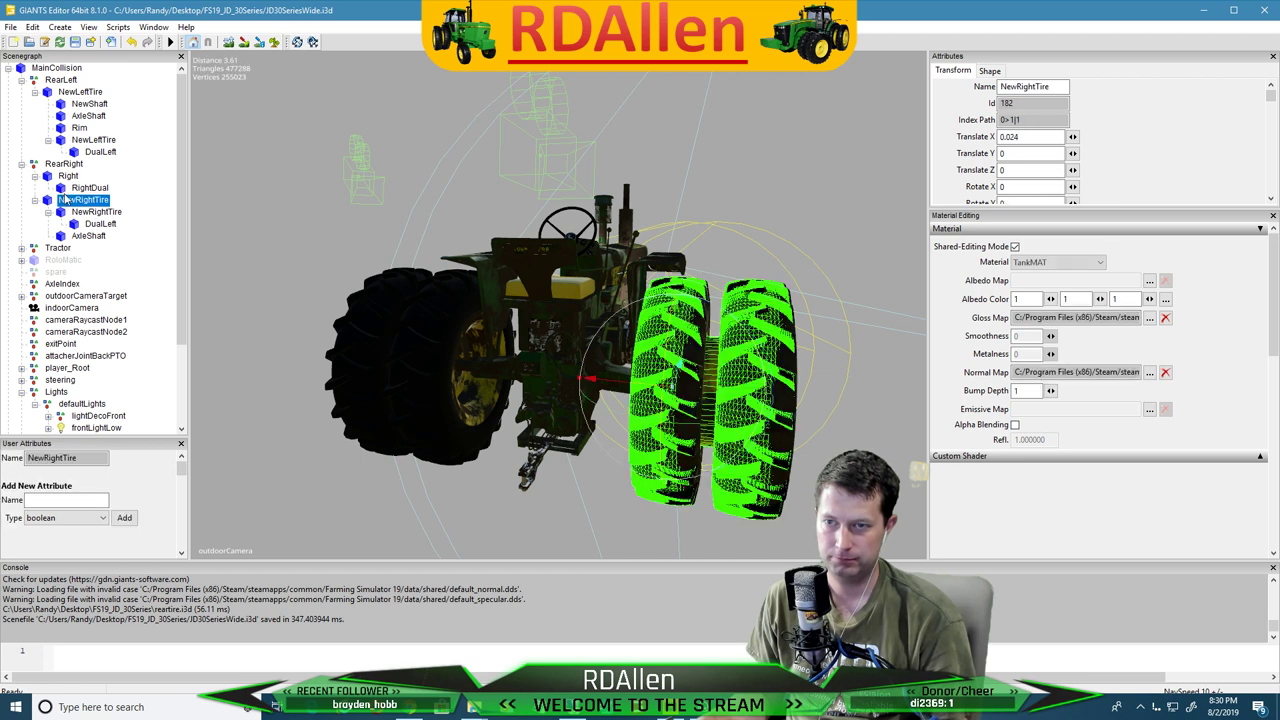
left_click(33, 27)
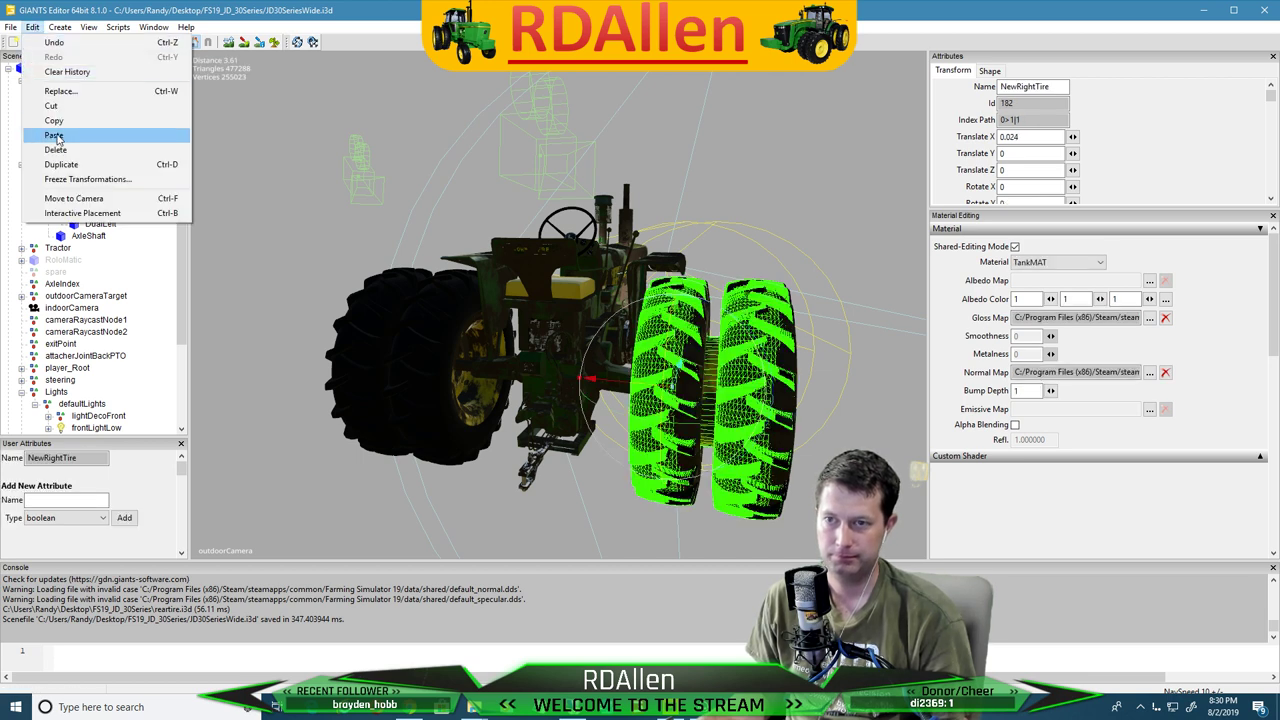
left_click(53, 135)
Delete the old Right wheel from RearRight and the NewShaft from NewLeftTire under RearLeft
left_click(70, 177)
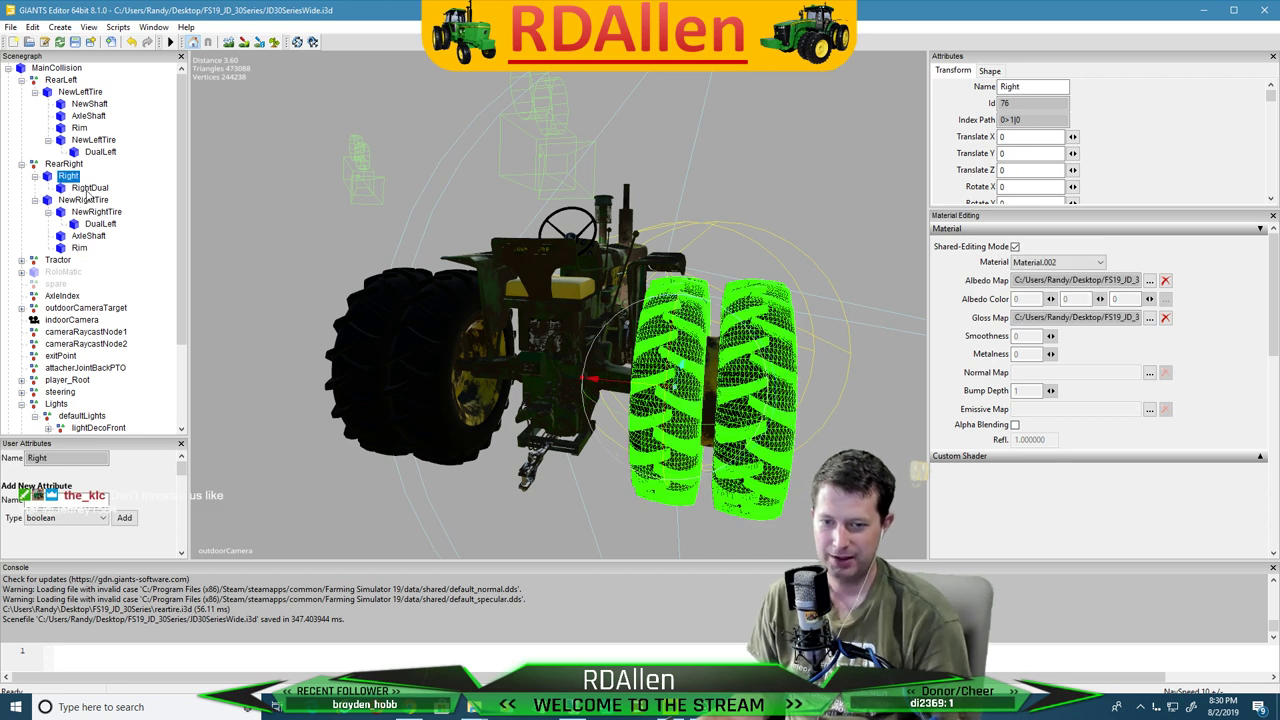
key("Delete")
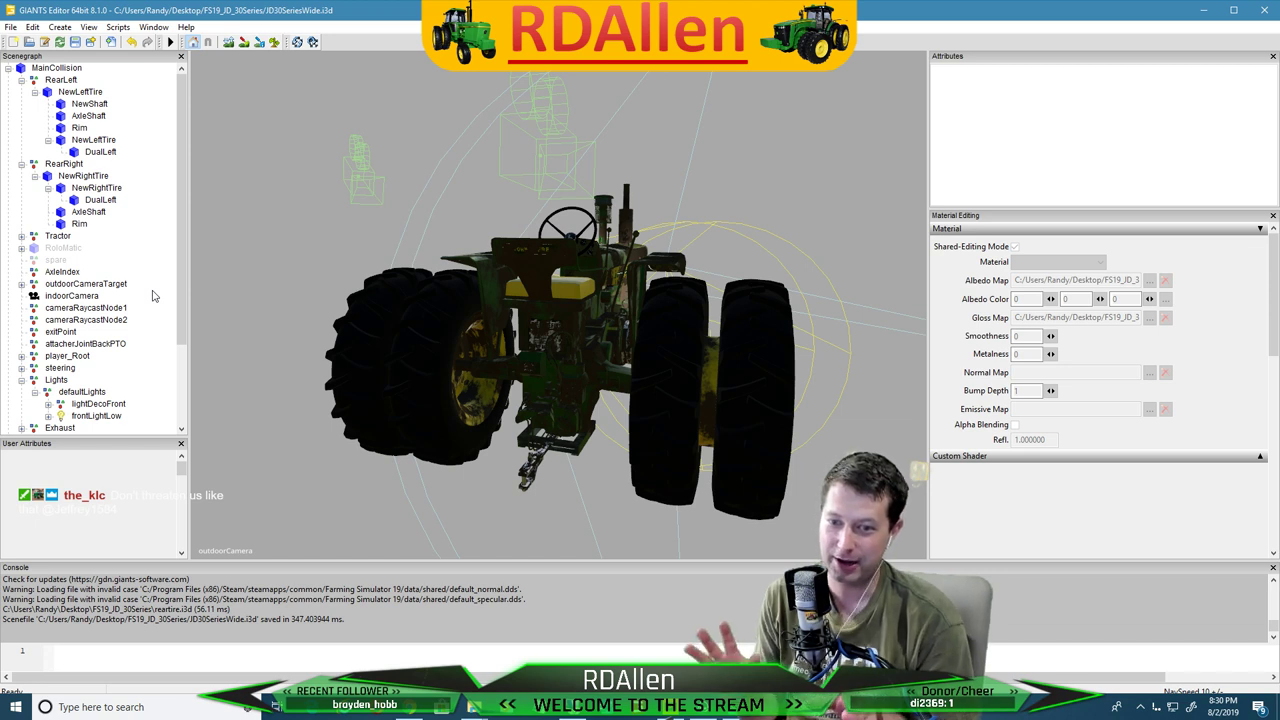
left_click(90, 189)
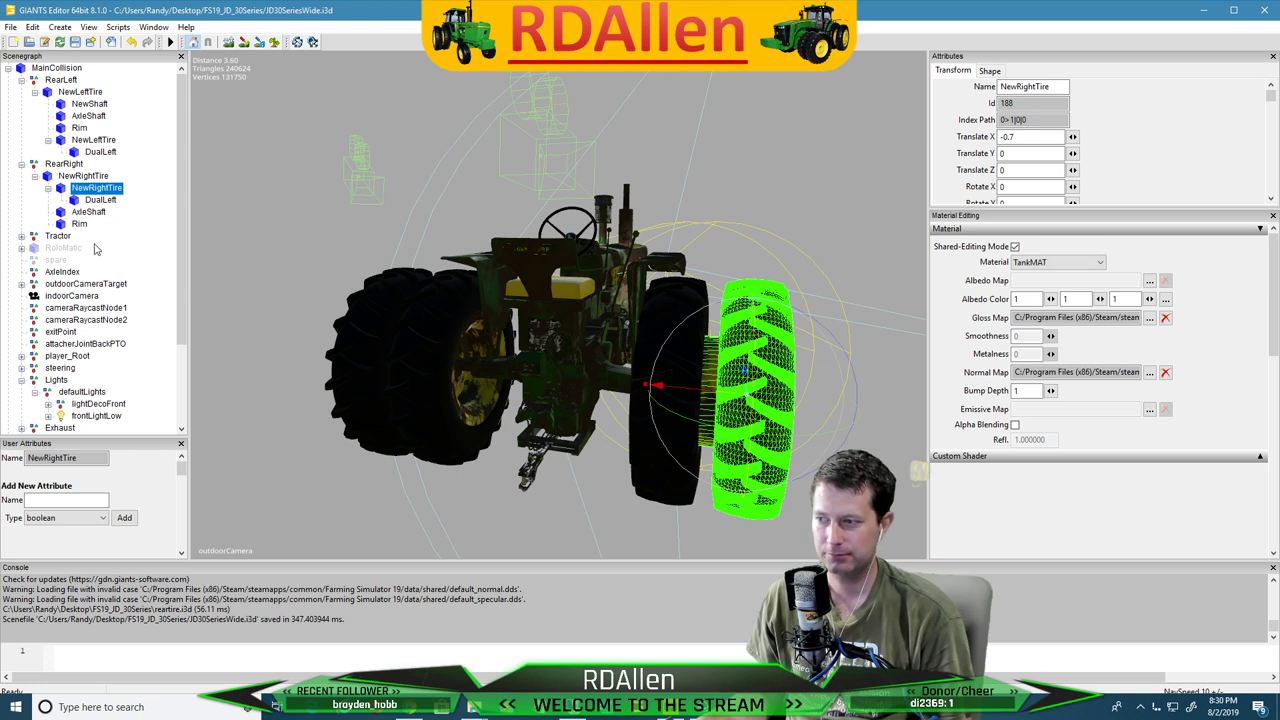
left_click(87, 178)
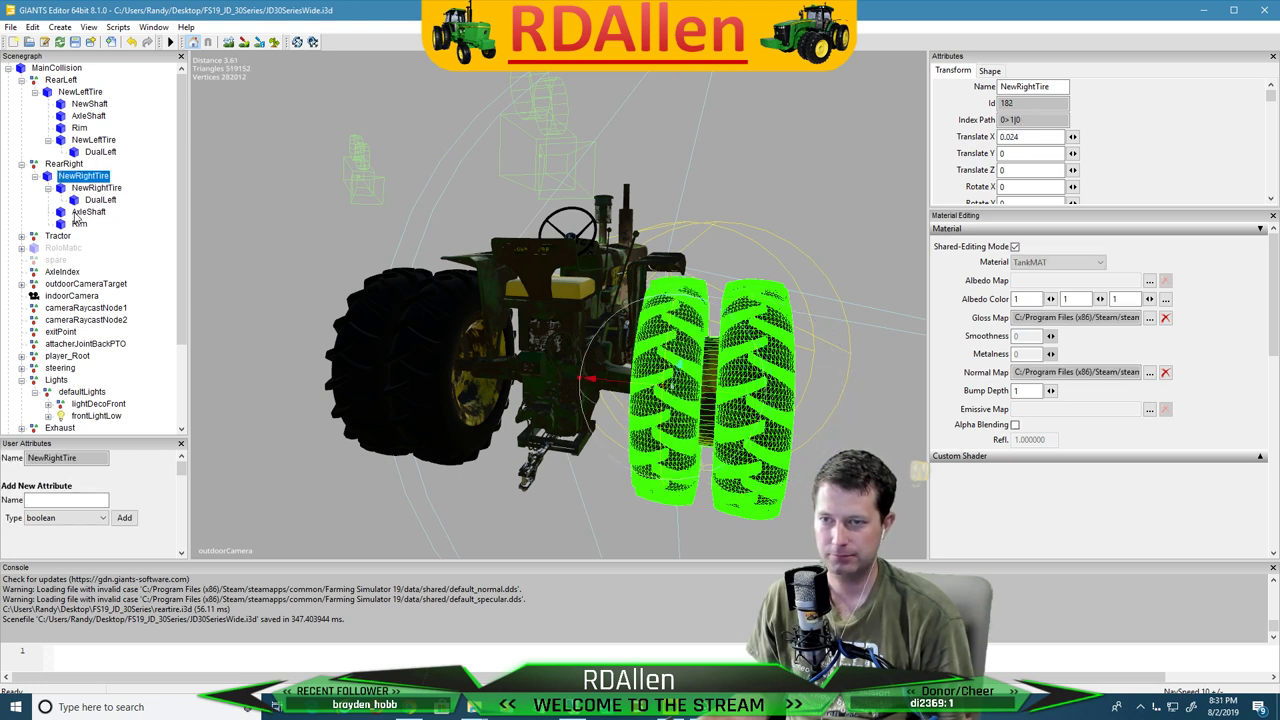
left_click(77, 212)
left_click(82, 212)
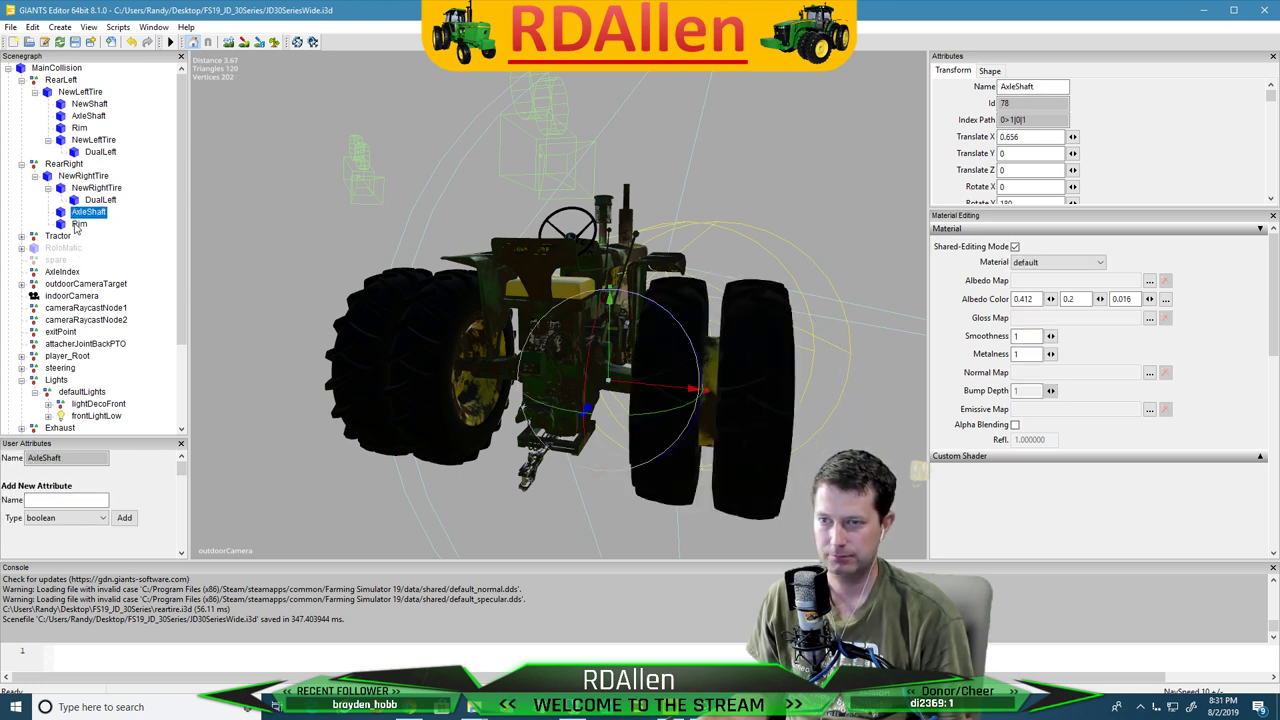
left_click(79, 224)
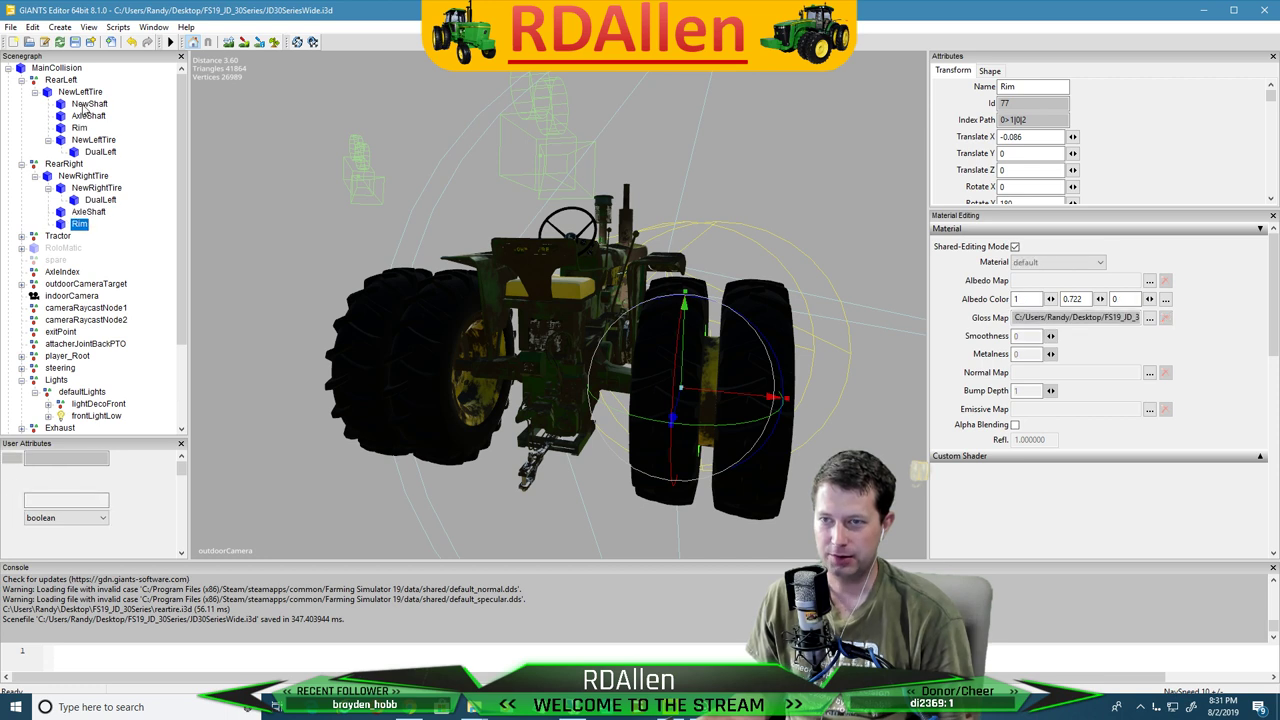
left_click(88, 104)
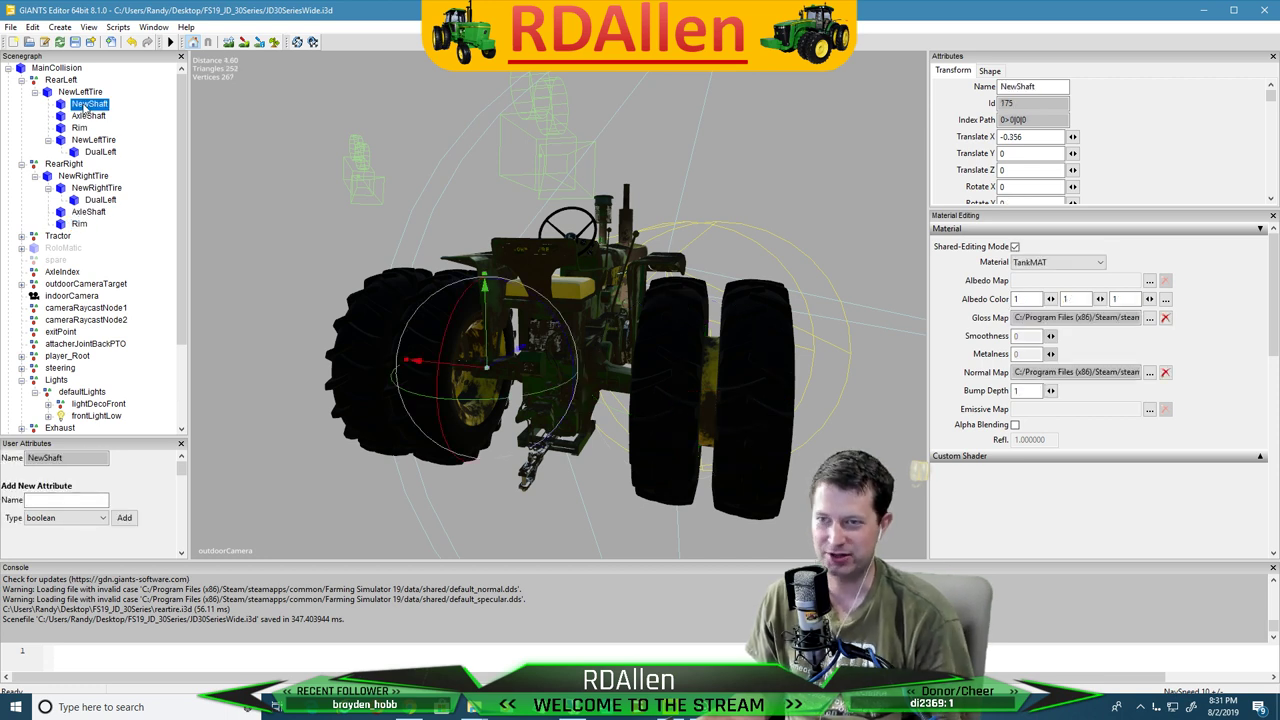
key("Delete")
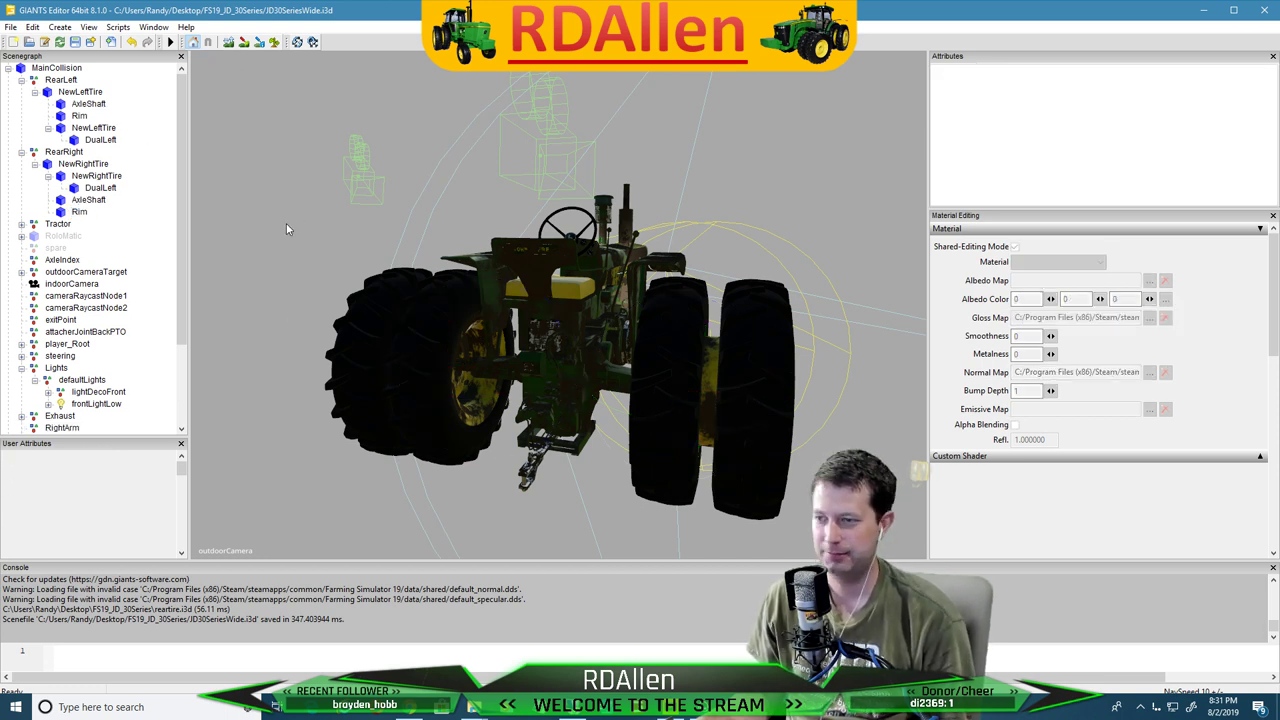
Examine the left rear dual wheels and how the outer rim sits in its tire from several angles
left_click_drag(487, 211, 262, 224, "alt")
scroll(511, 254, "down", 5)
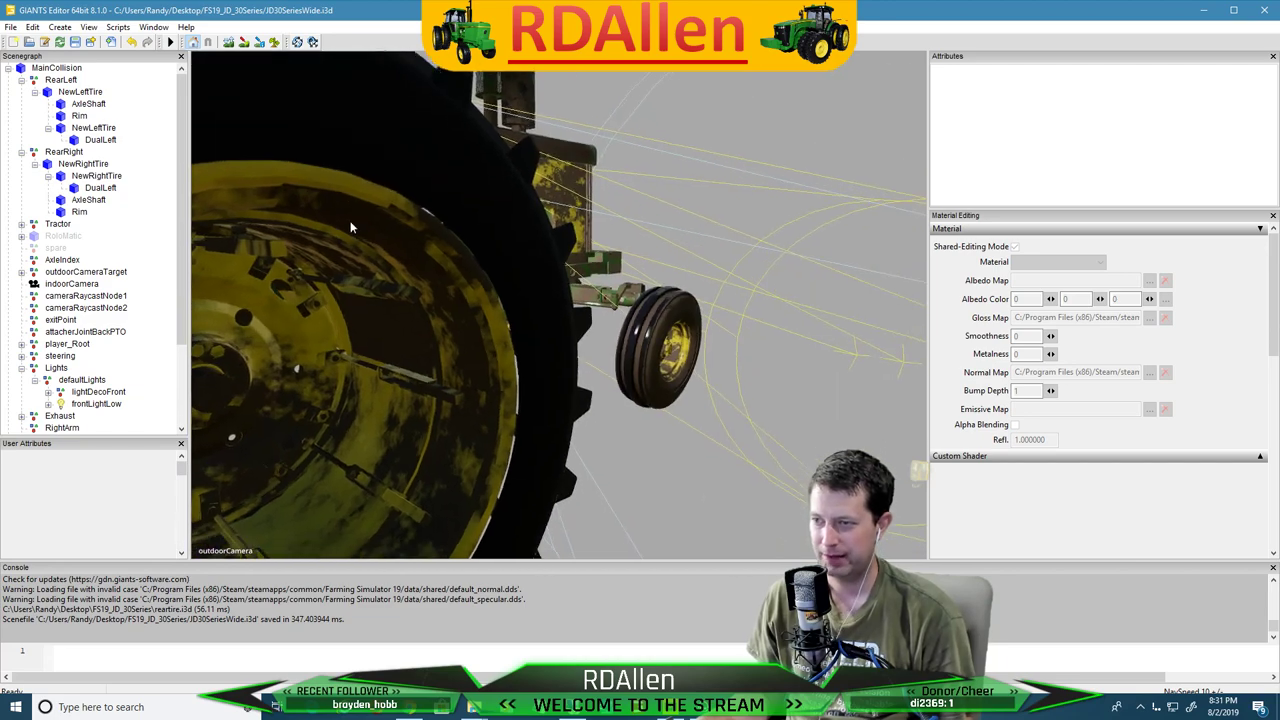
right_click_drag(513, 254, 376, 320)
left_click_drag(376, 314, 361, 319, "alt")
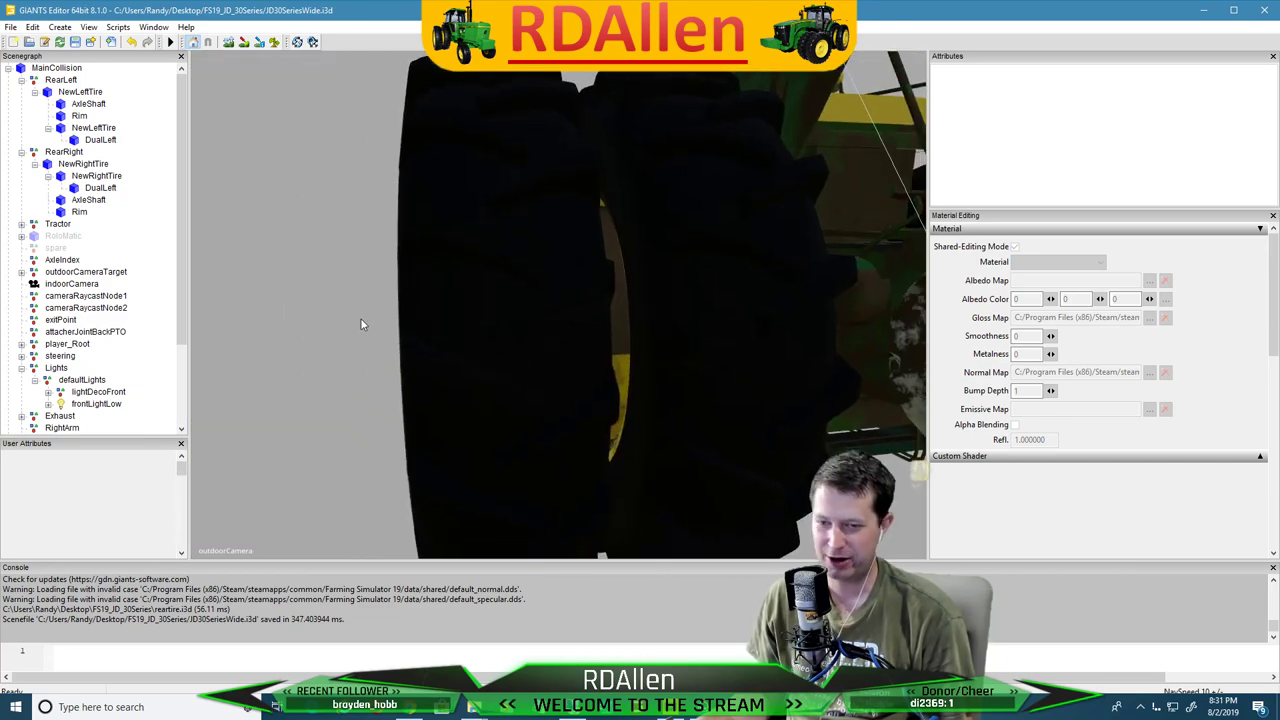
scroll(364, 310, "up", 5)
right_click_drag(390, 307, 1105, 317)
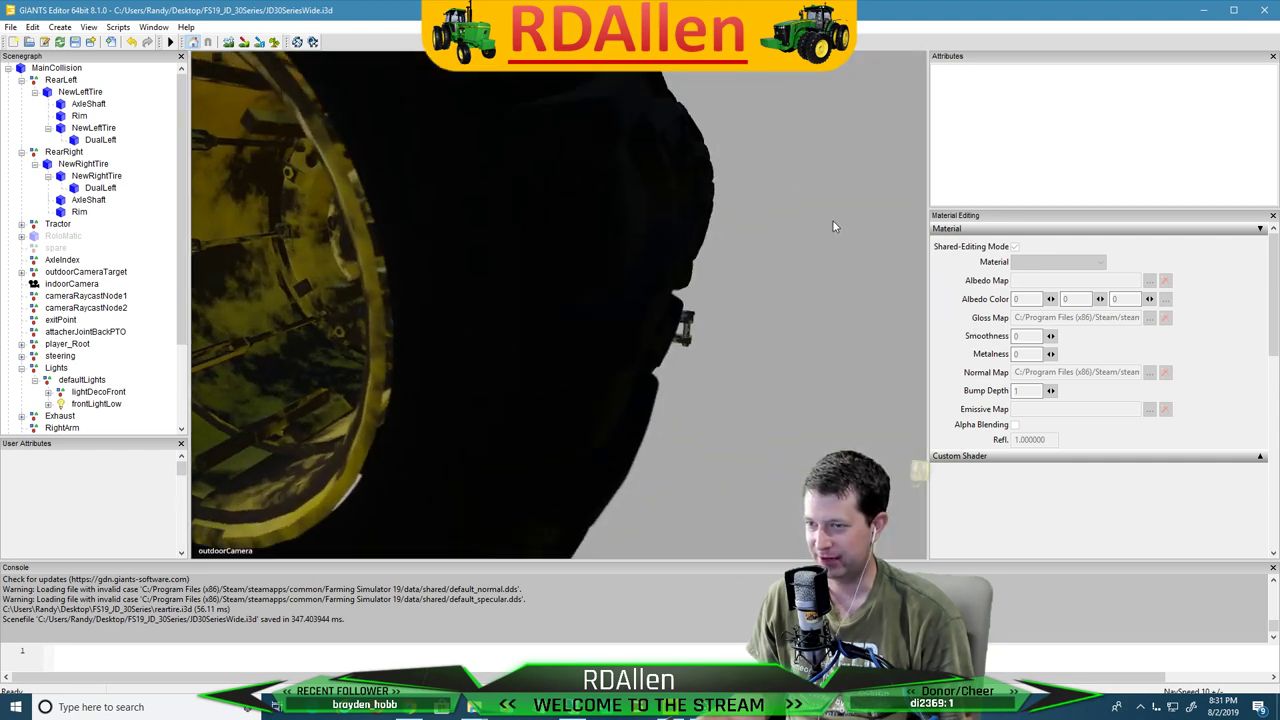
right_click_drag(833, 221, 641, 211)
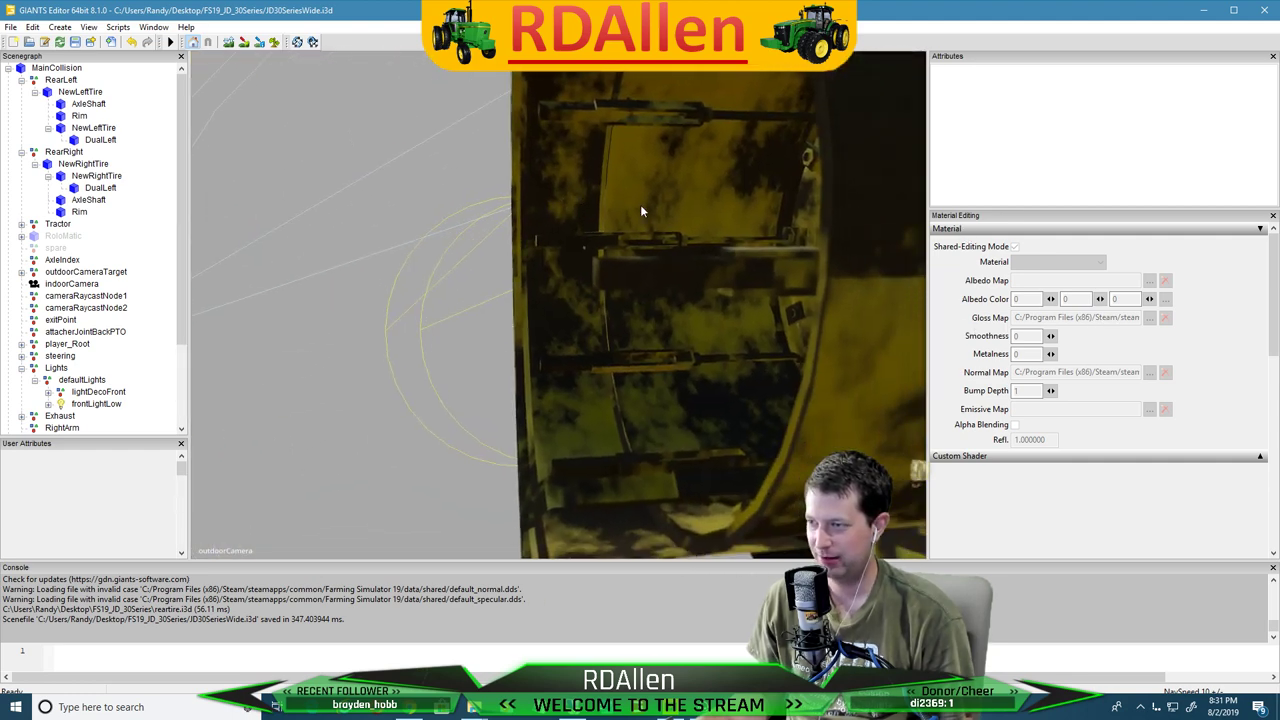
scroll(641, 211, "down", 1)
Check the Translate X values of the nested NewLeftTire and its DualLeft rim
left_click(617, 229)
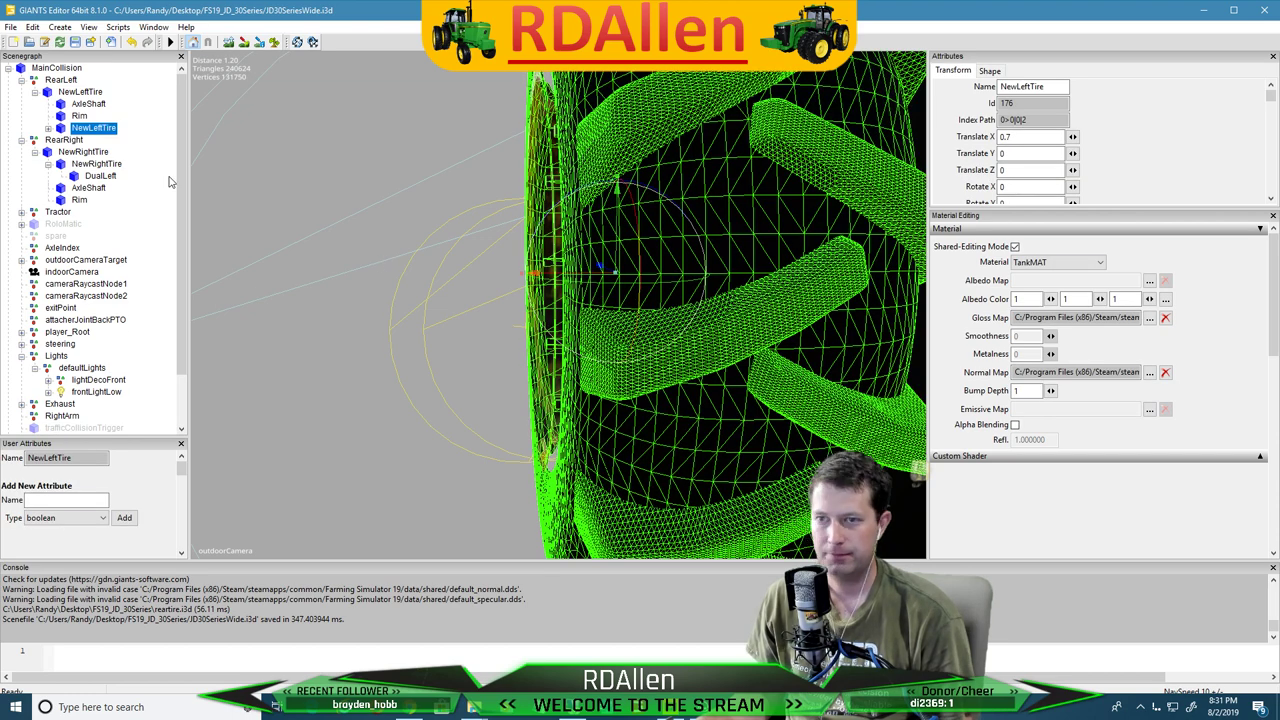
left_click(49, 128)
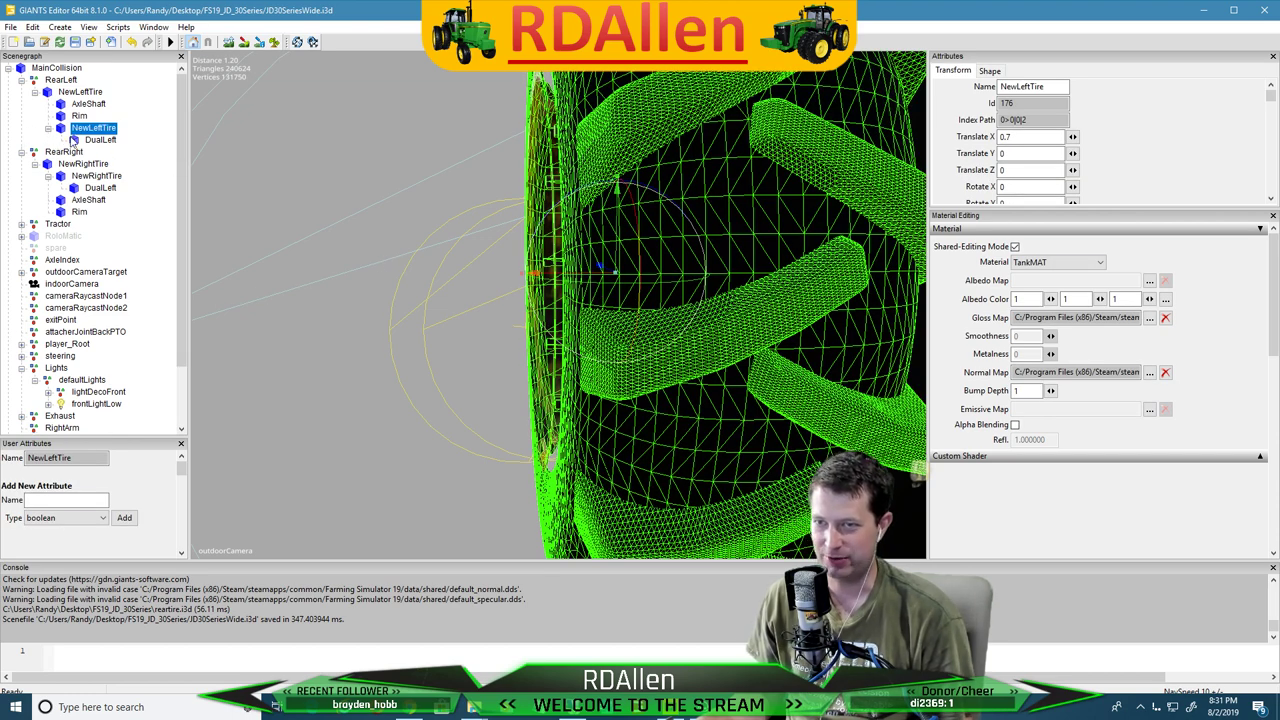
left_click(92, 139)
key("Up")
key("Up")
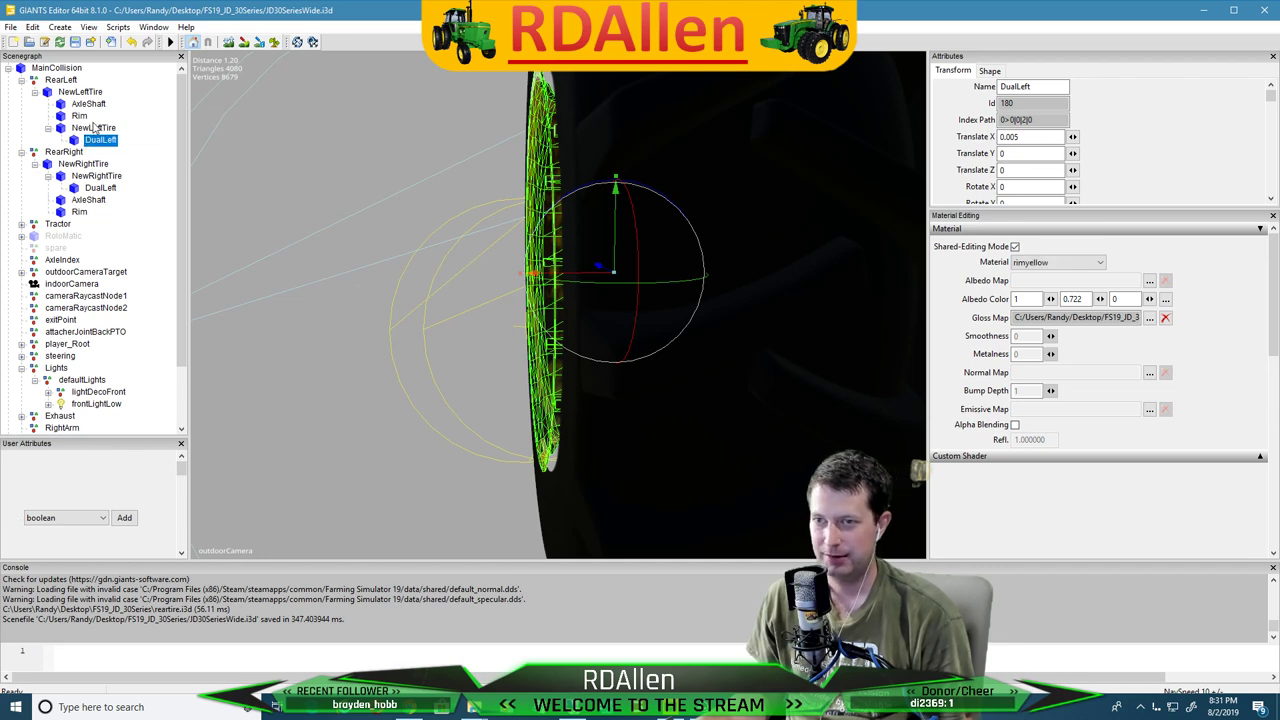
left_click(88, 128)
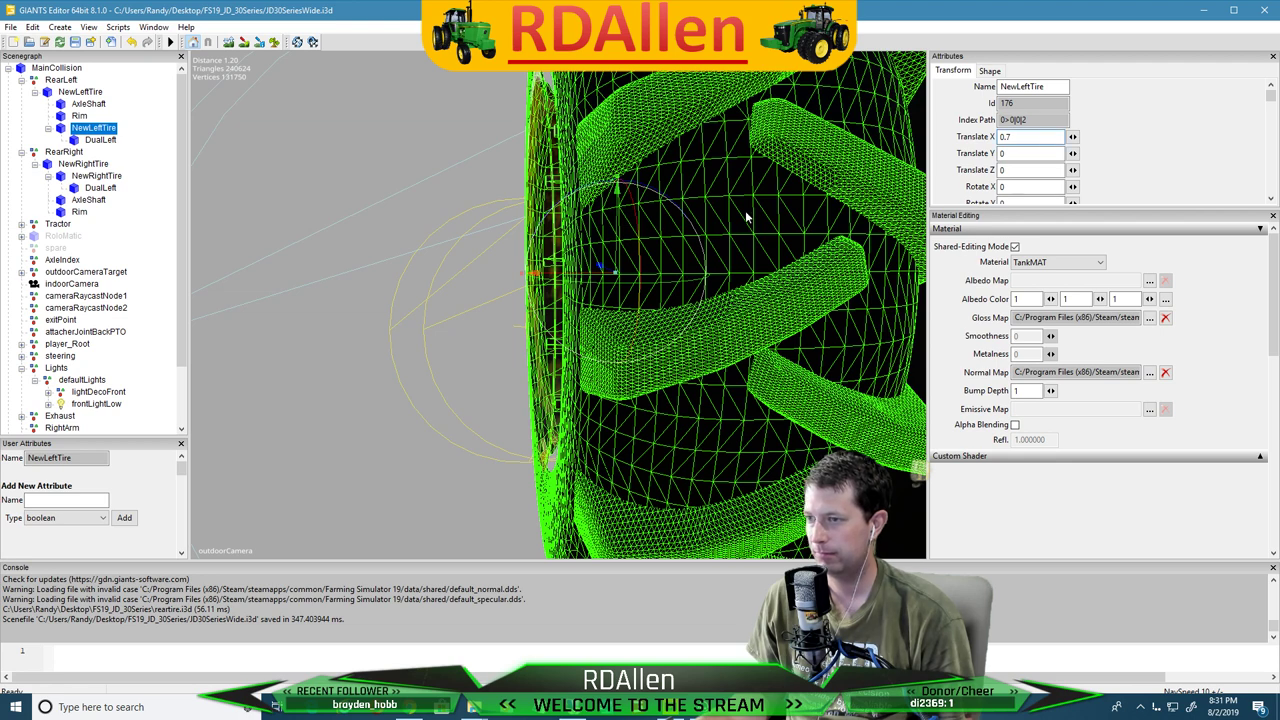
Set the Translate X of the DualLeft rim under RearLeft to 0
left_click(101, 142)
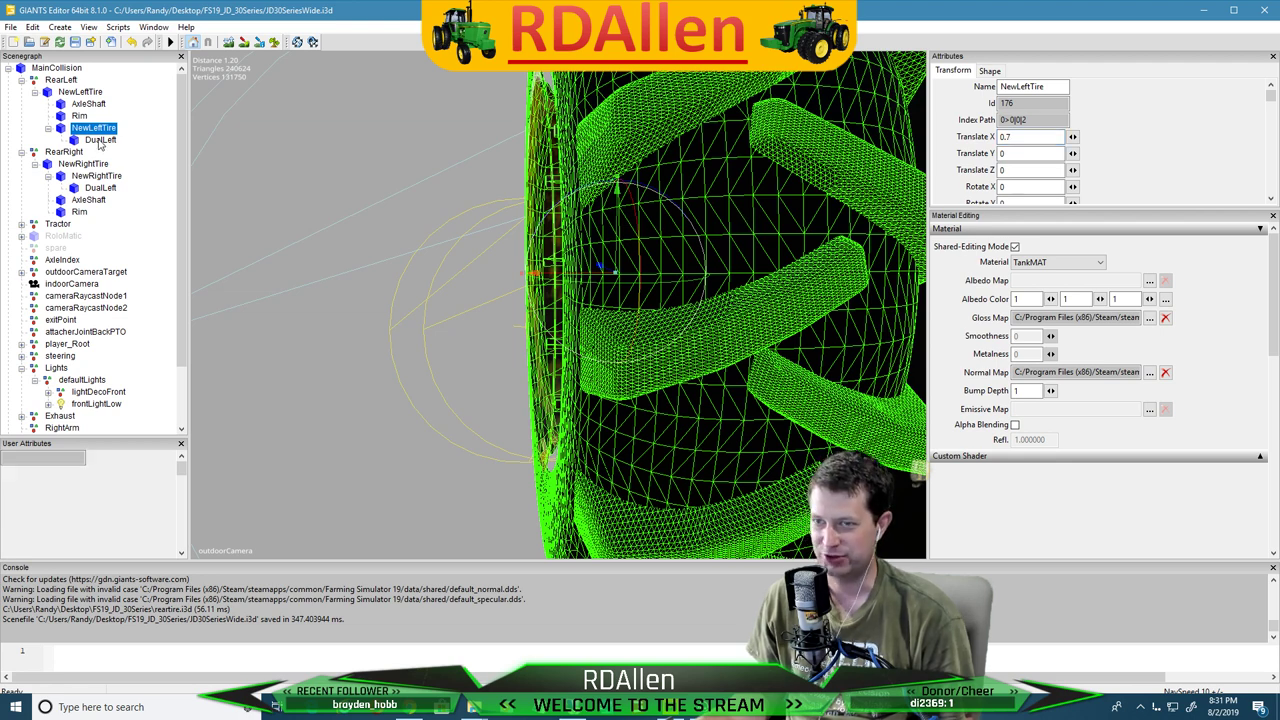
key("f")
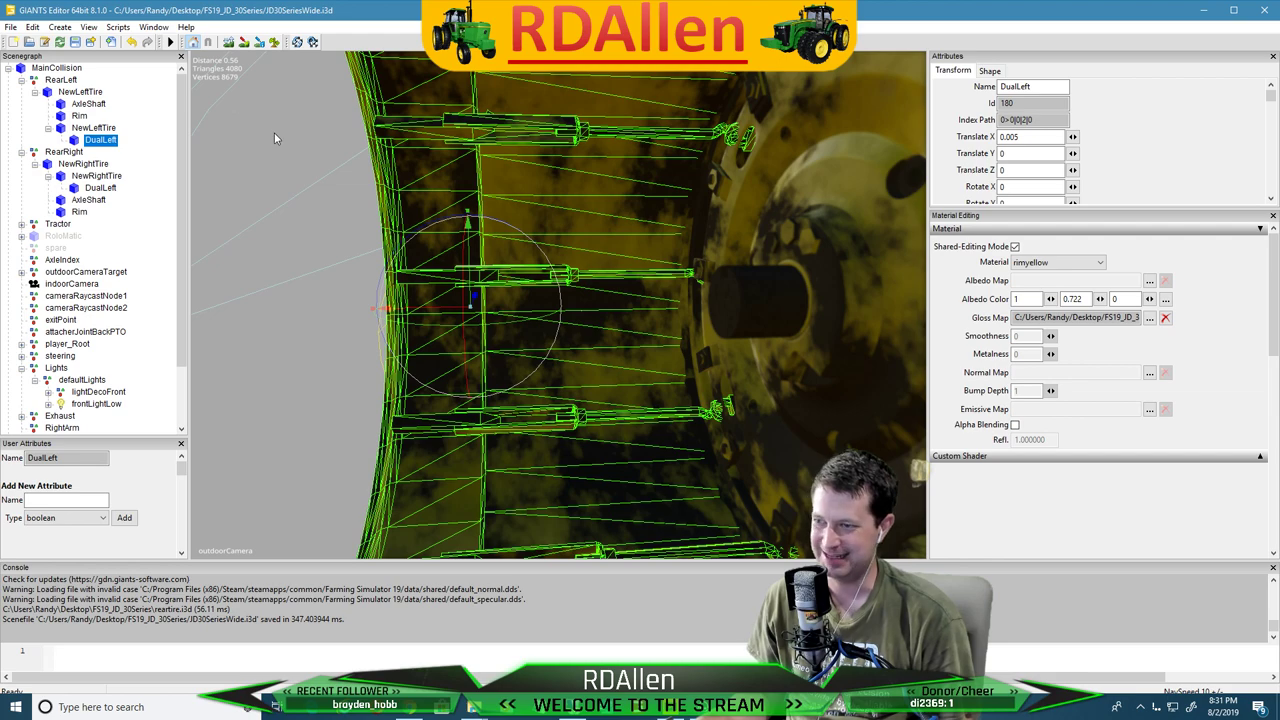
scroll(278, 136, "down", 1)
scroll(451, 210, "down", 2)
scroll(454, 216, "up", 2)
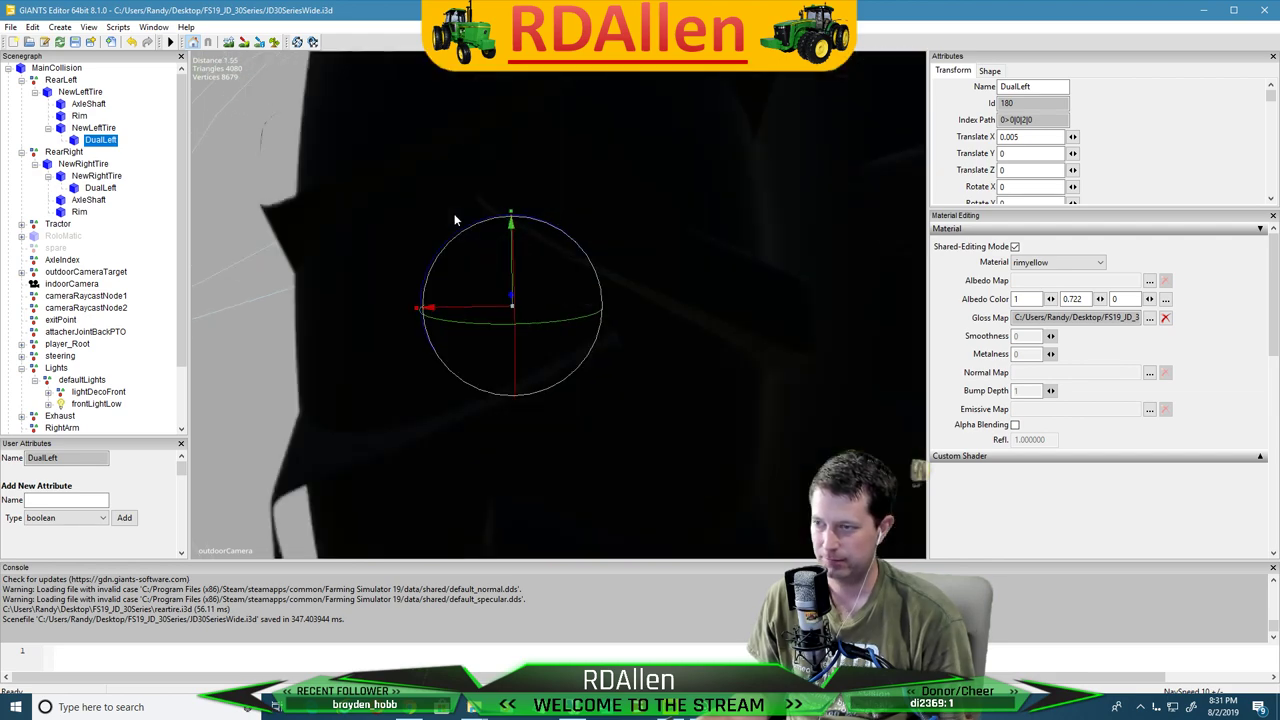
scroll(455, 220, "up", 4)
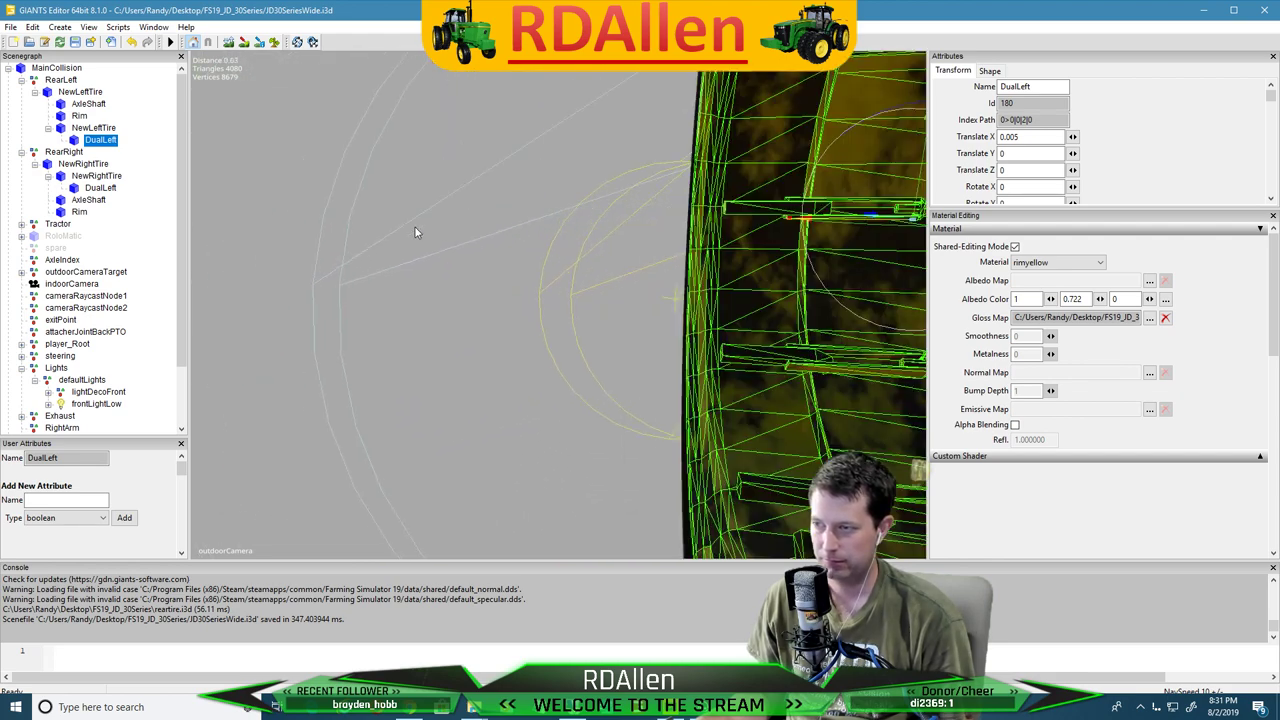
middle_click_drag(415, 227, 526, 224)
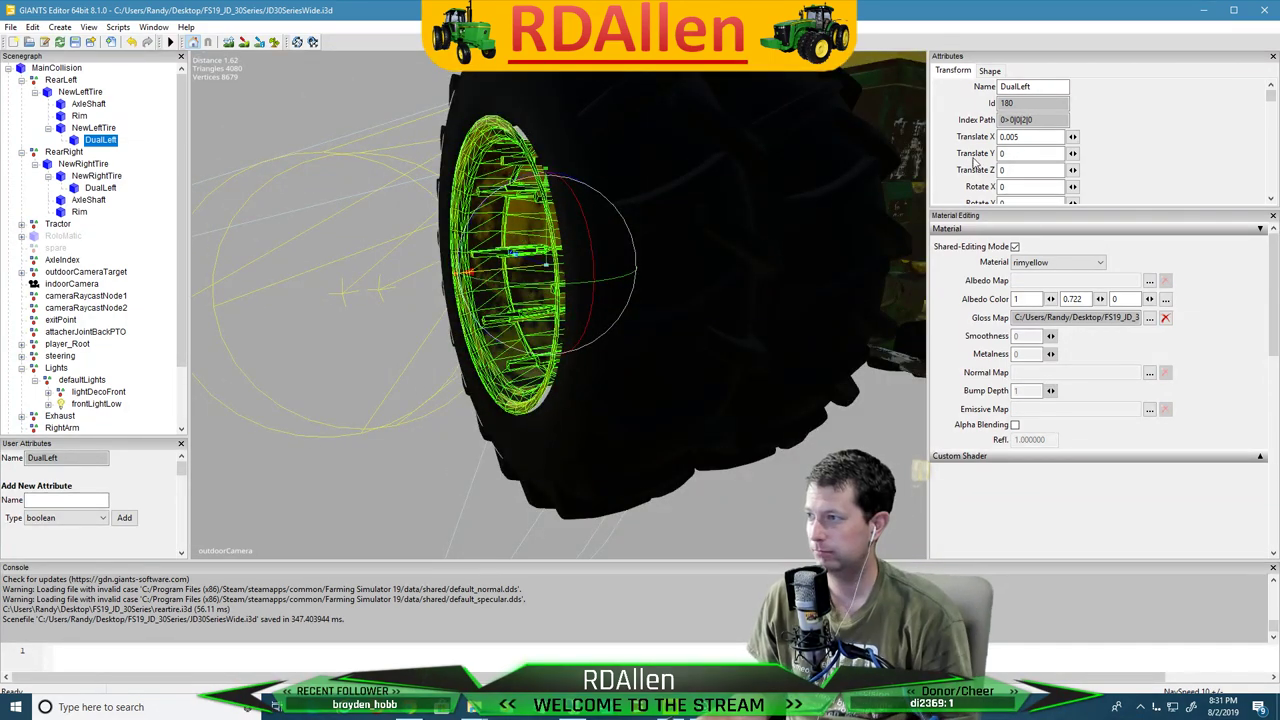
left_click_drag(1023, 136, 969, 131)
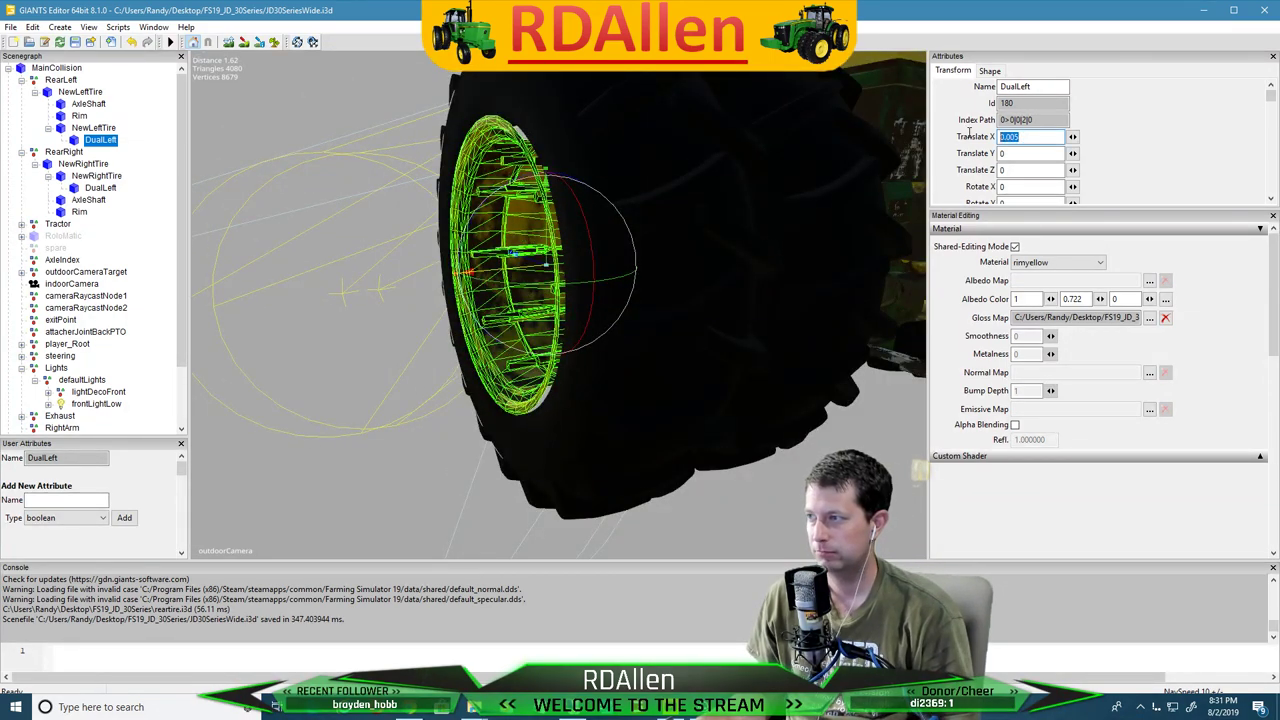
key("BackSpace")
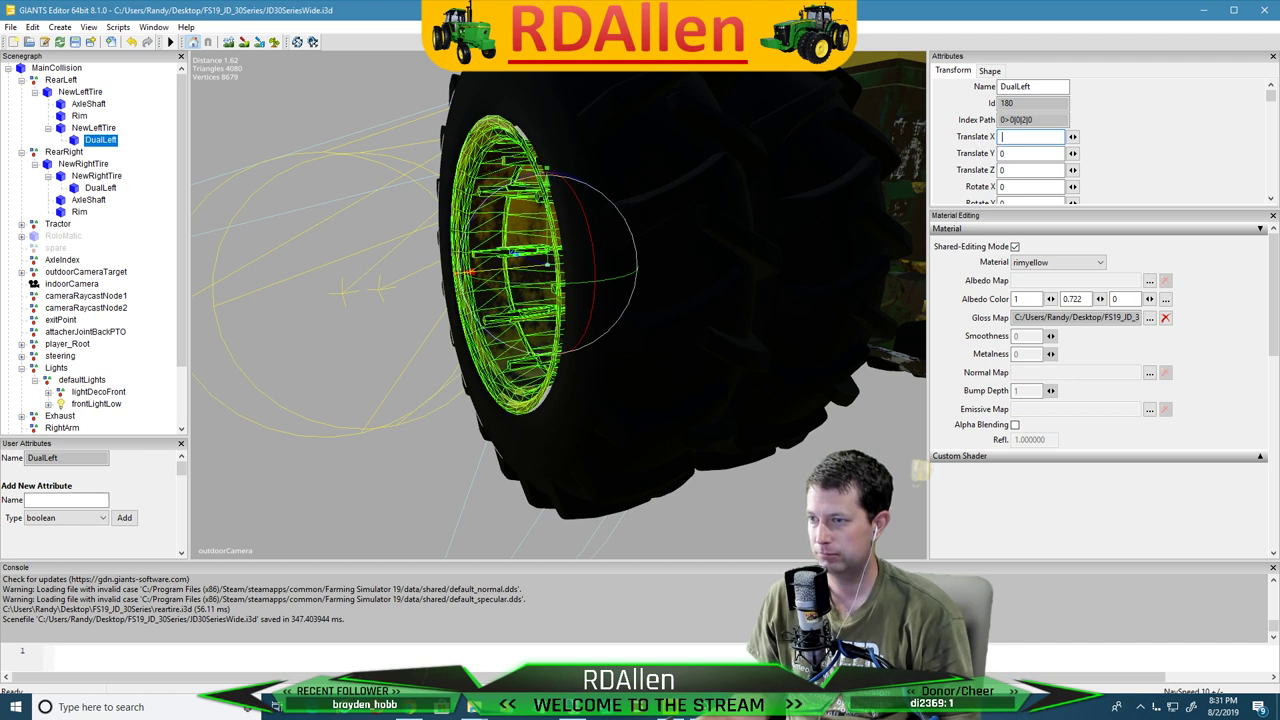
left_click(1013, 153)
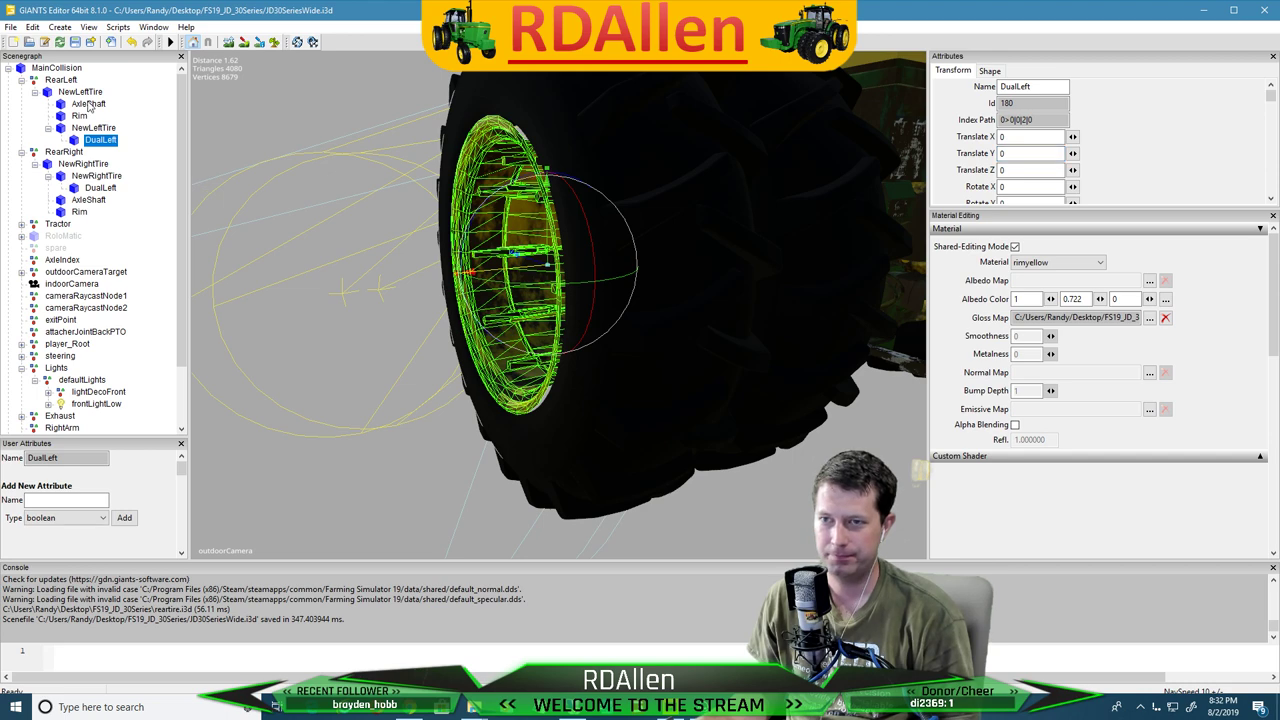
Try a Translate X of 0.75 on the nested NewLeftTire under RearLeft, finally setting it to 0.73
left_click(78, 130)
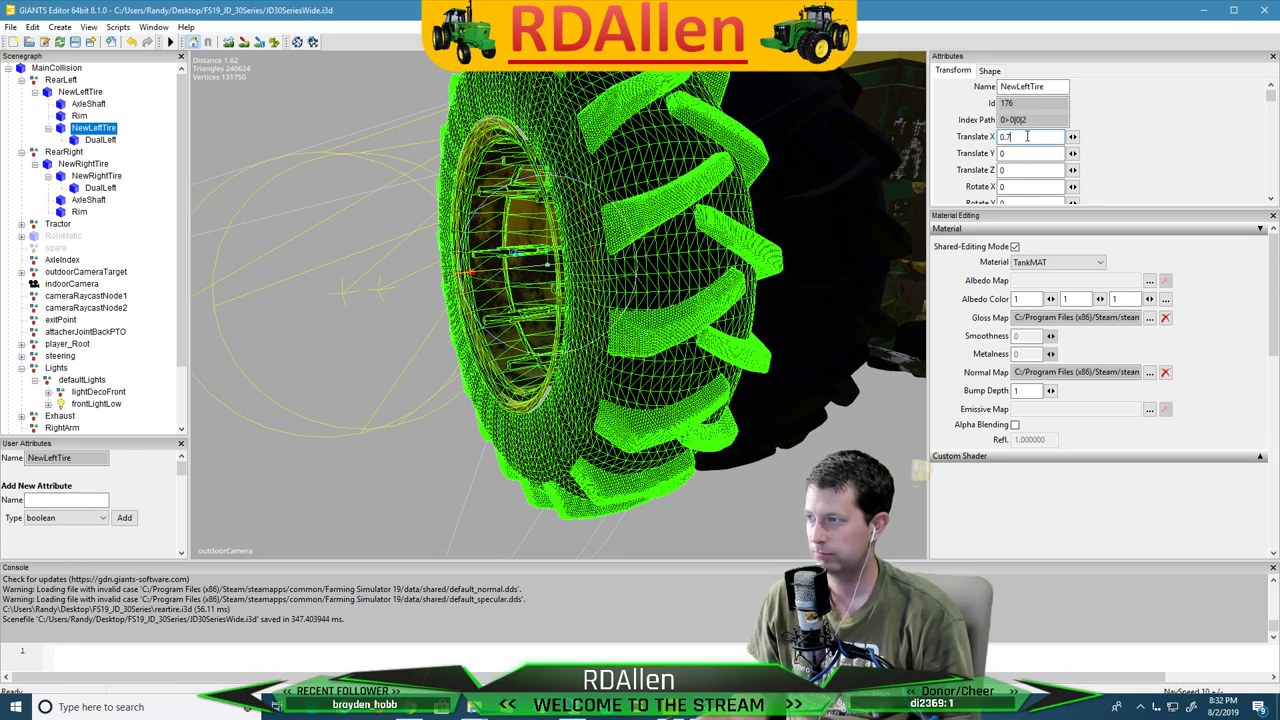
left_click(1027, 136)
type("0.7")
key("Return")
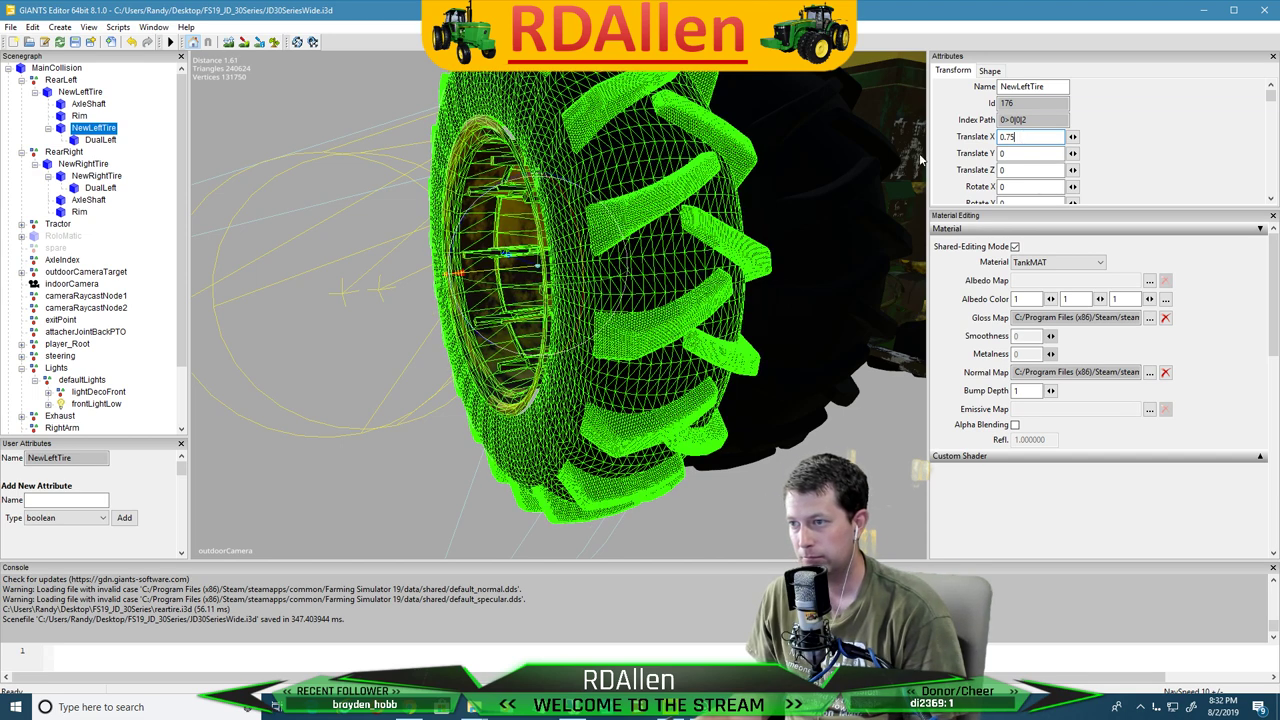
type("5")
key("Return")
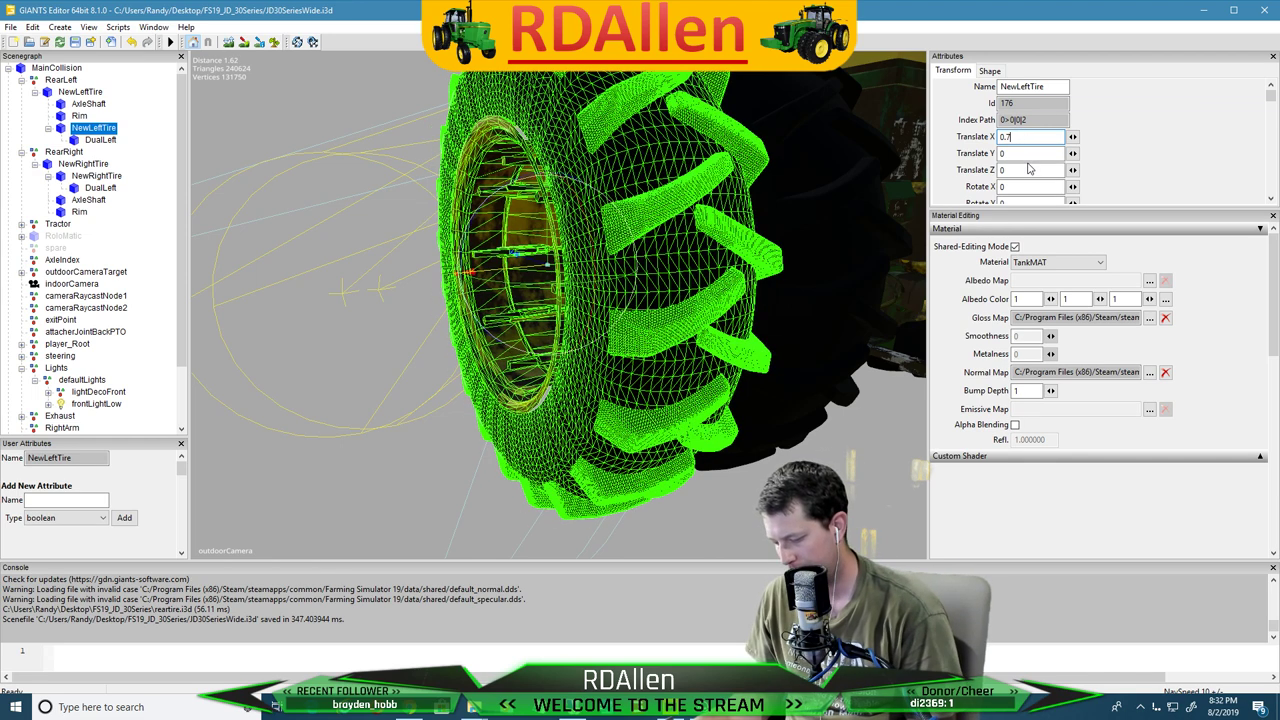
key("BackSpace")
type("3")
key("Return")
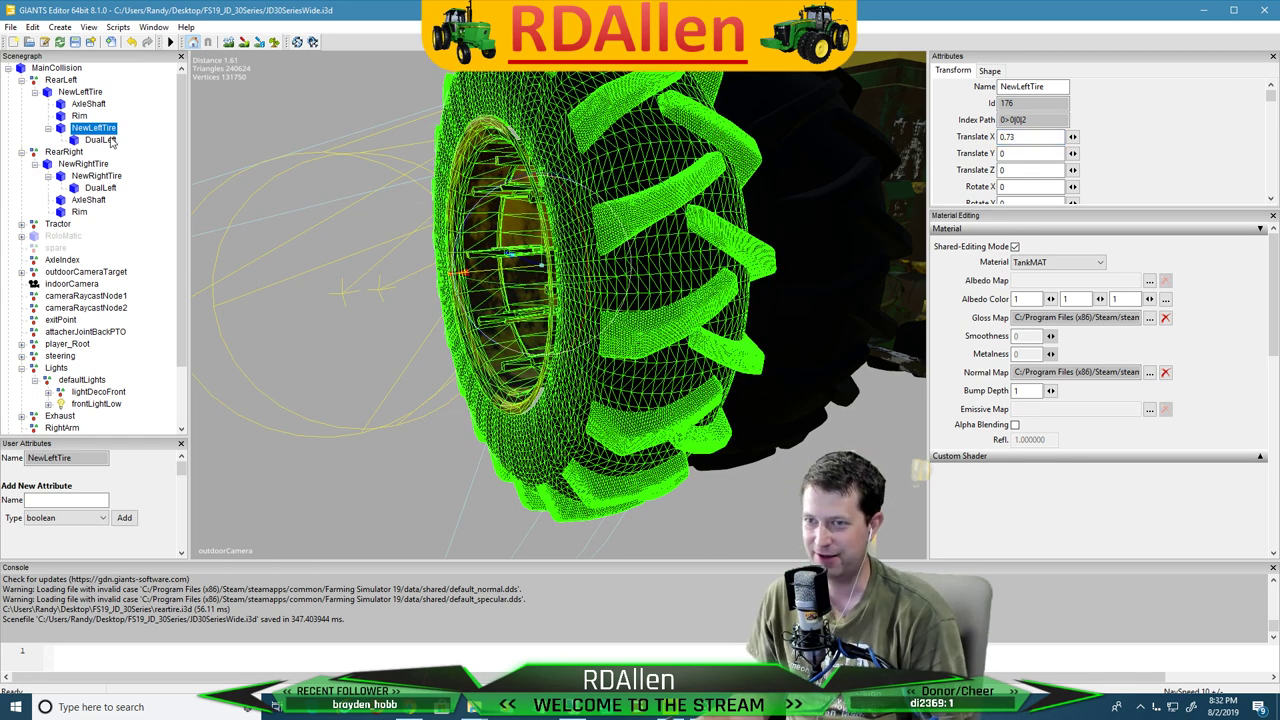
Try Translate X values of -0.02 and -0.01 on the left side's DualLeft rim, checking its fit in the outer tire
left_click(106, 141)
double_click(1010, 137)
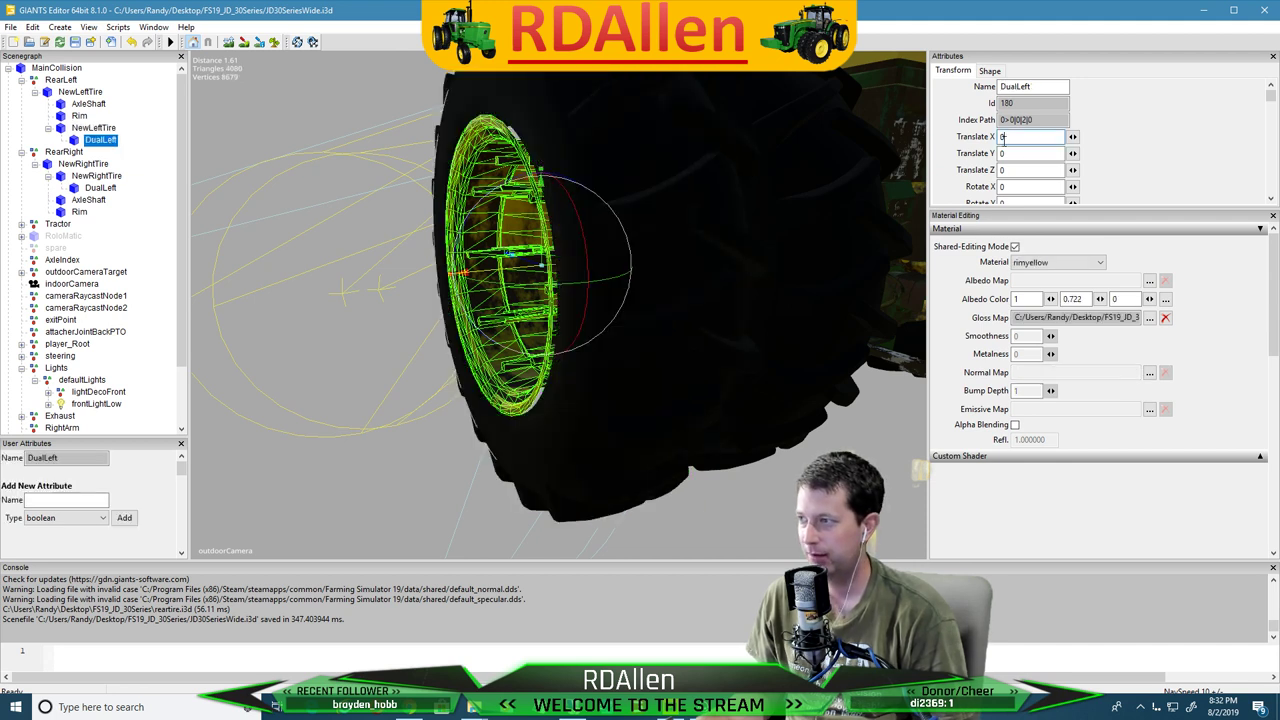
type("-")
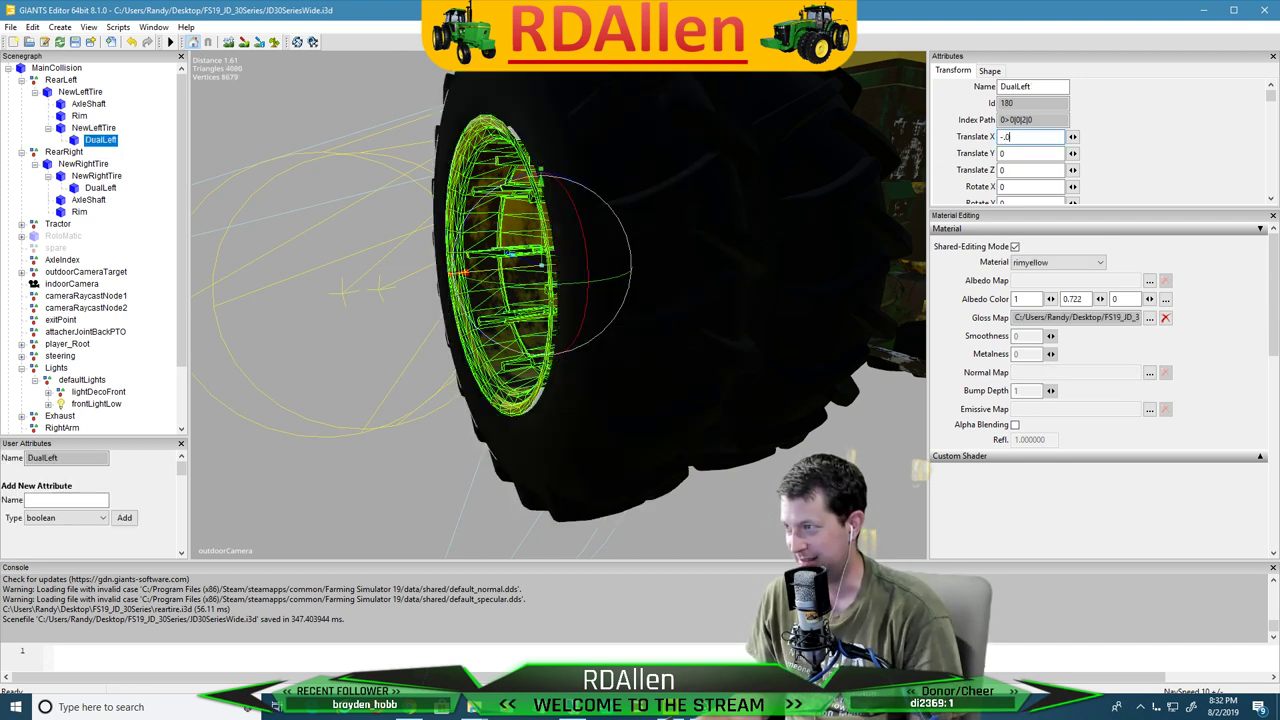
type(".02")
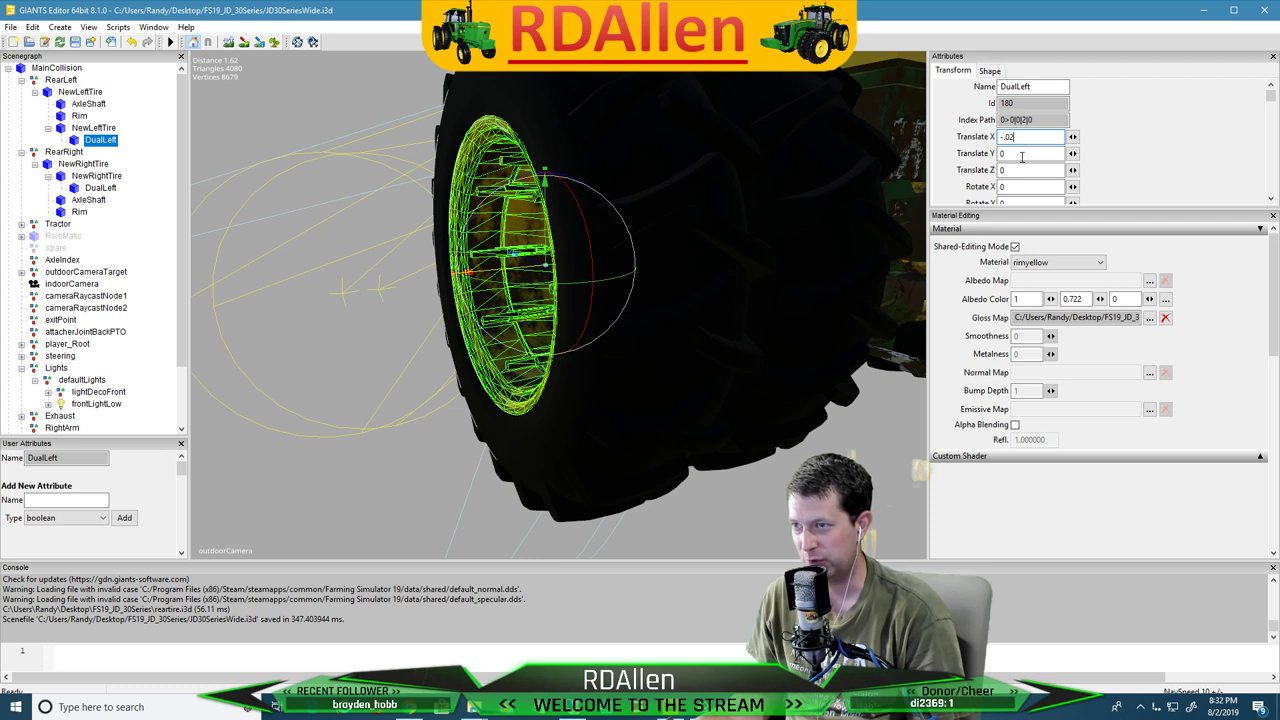
left_click(292, 302)
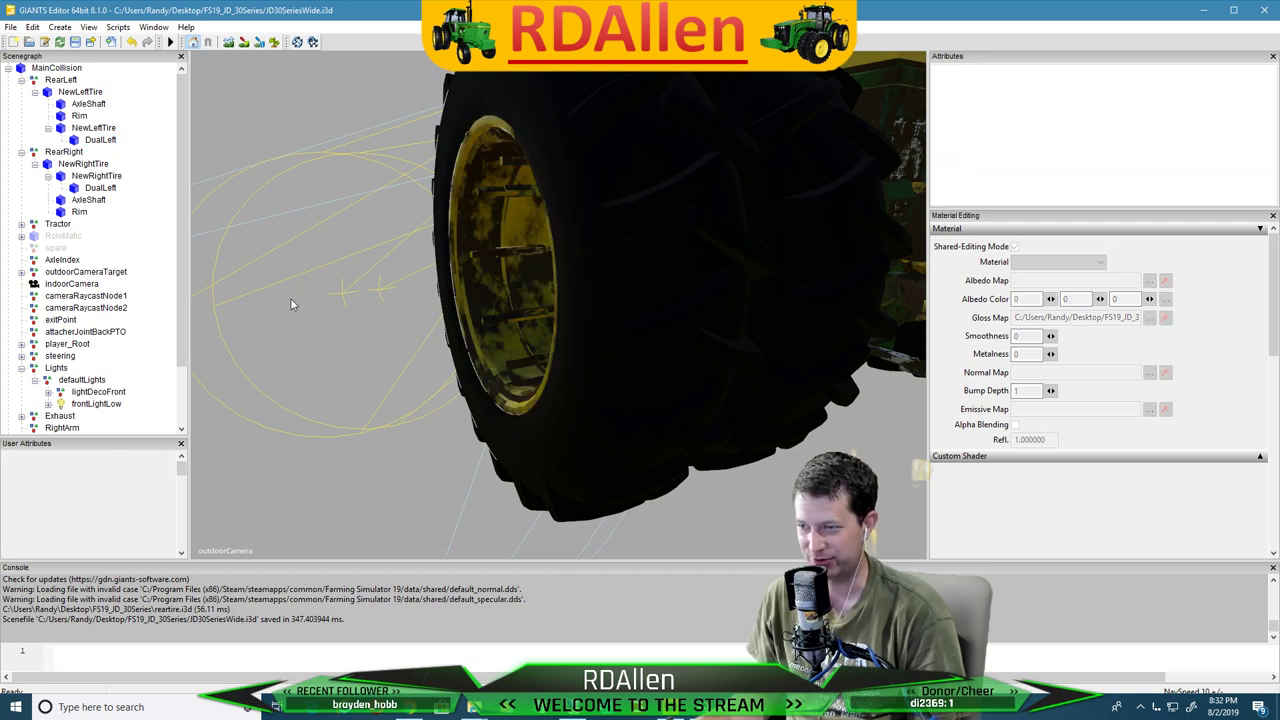
left_click(99, 140)
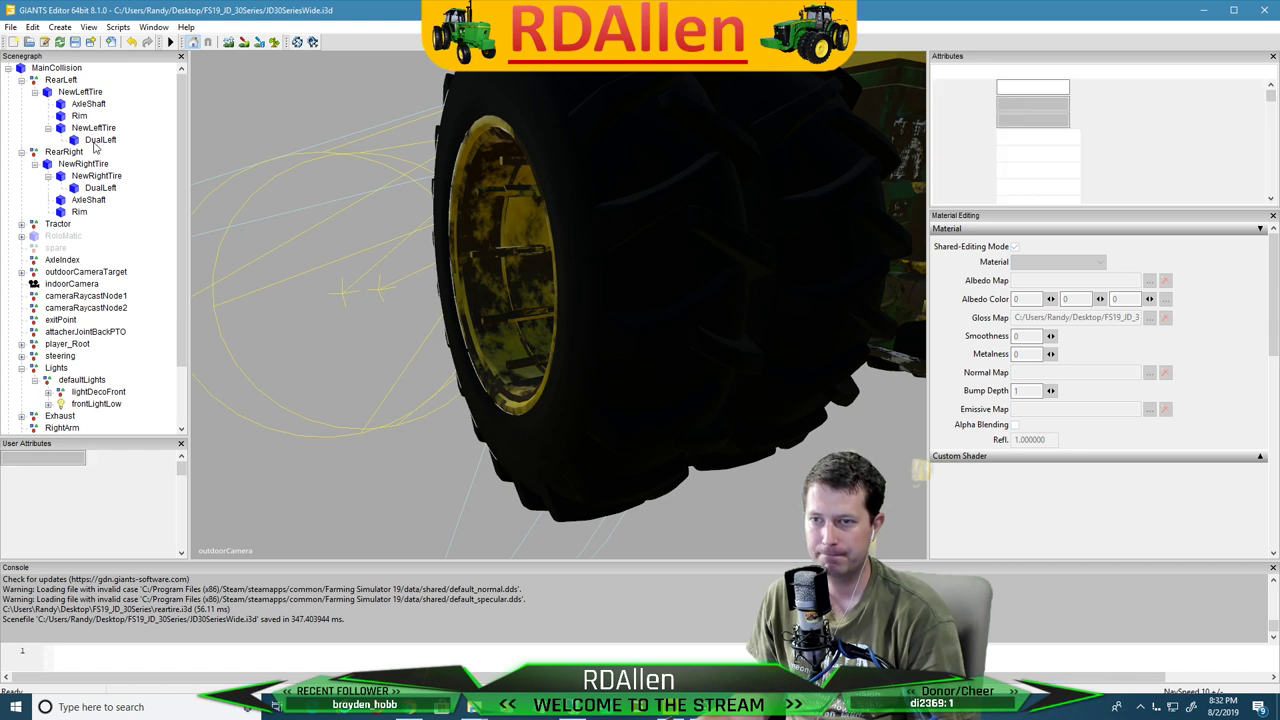
left_click(1028, 139)
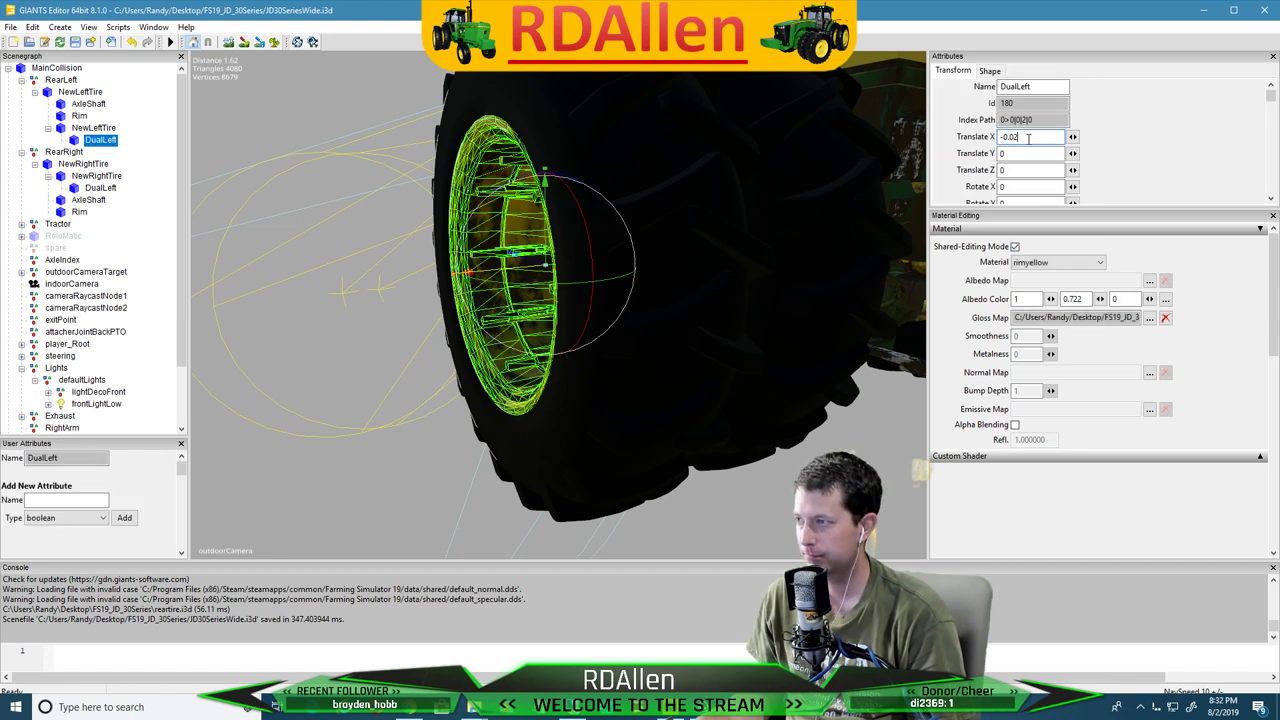
left_click(340, 201)
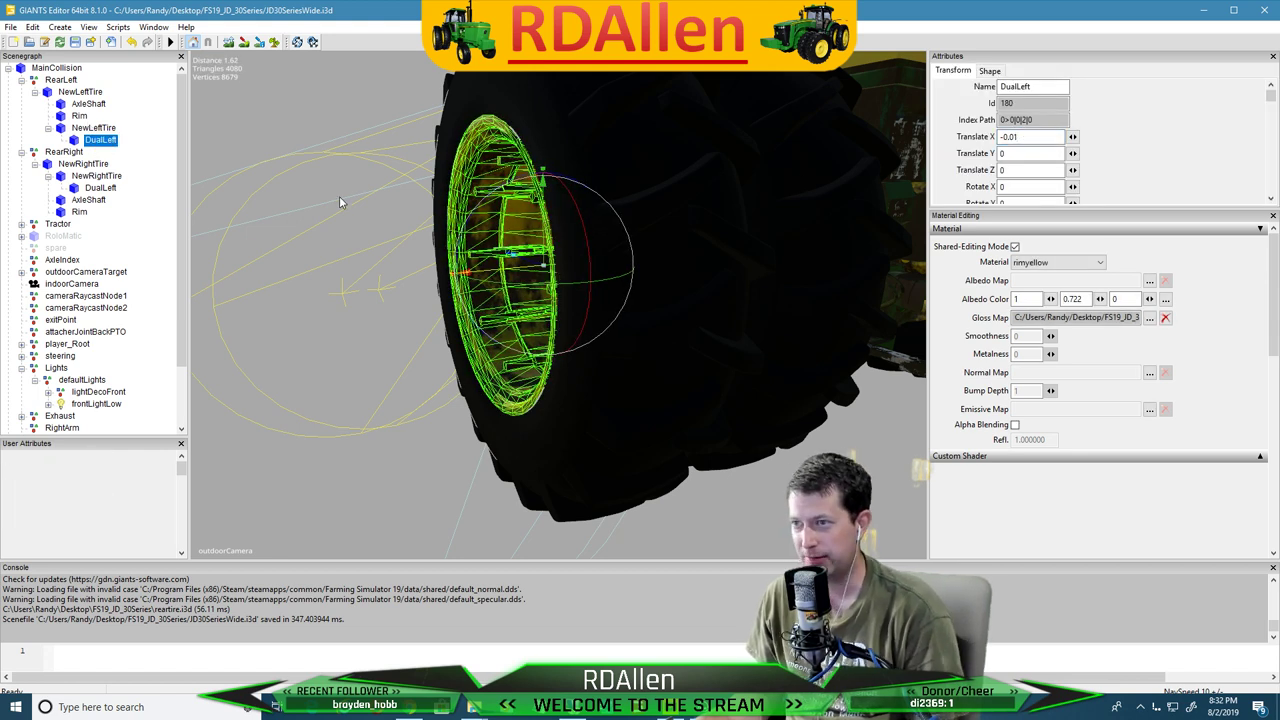
Try Translate X values of -0.015 and -0.017 on the left side's DualLeft rim, checking its fit without the wireframe
left_click(106, 142)
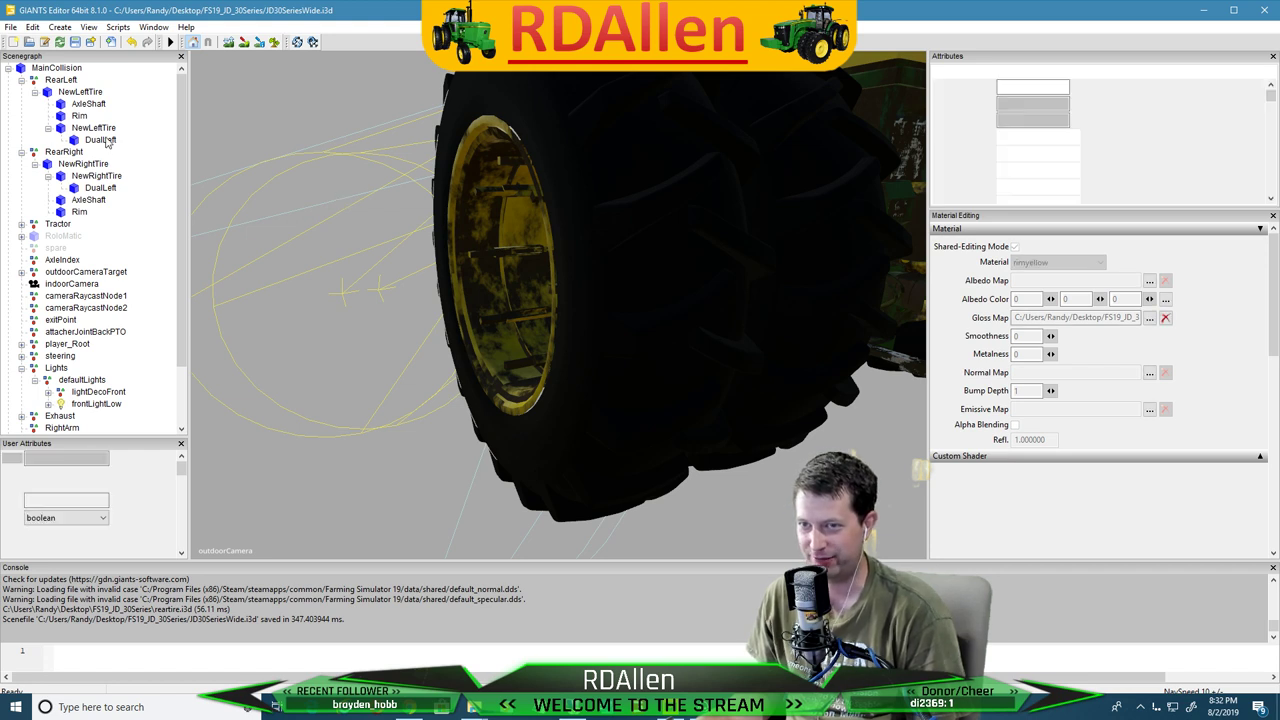
left_click(1030, 138)
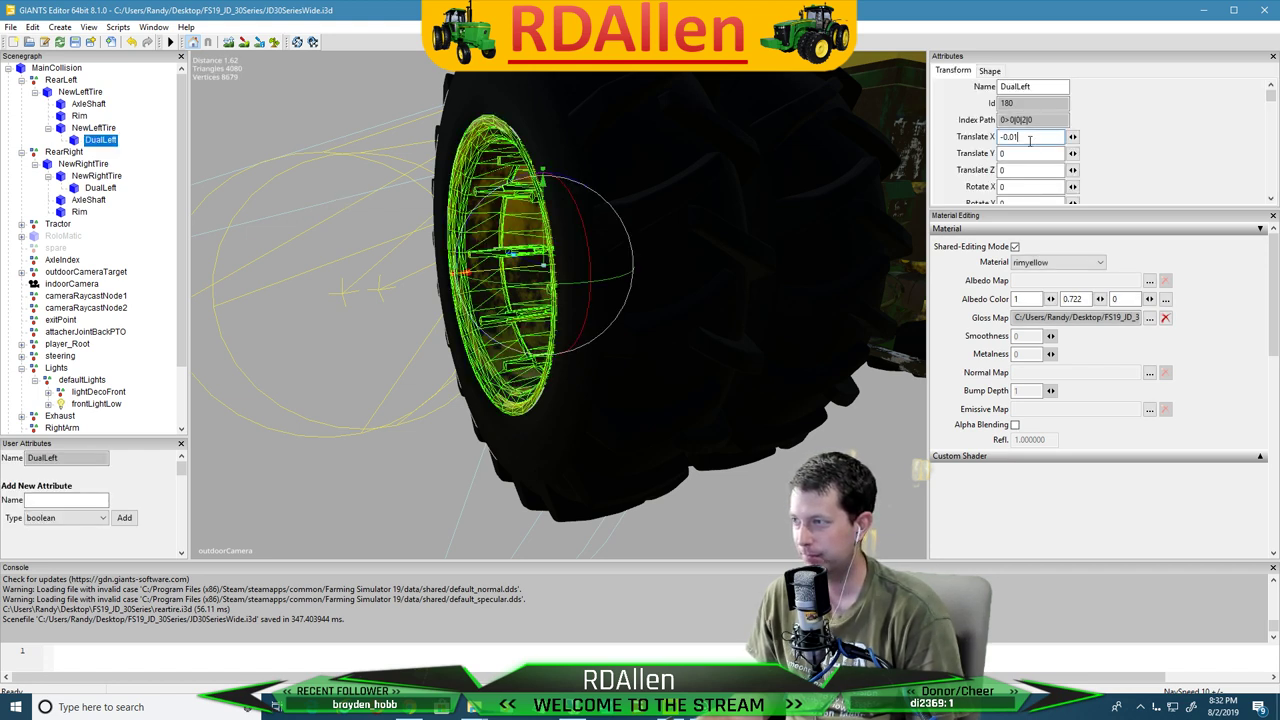
type("5")
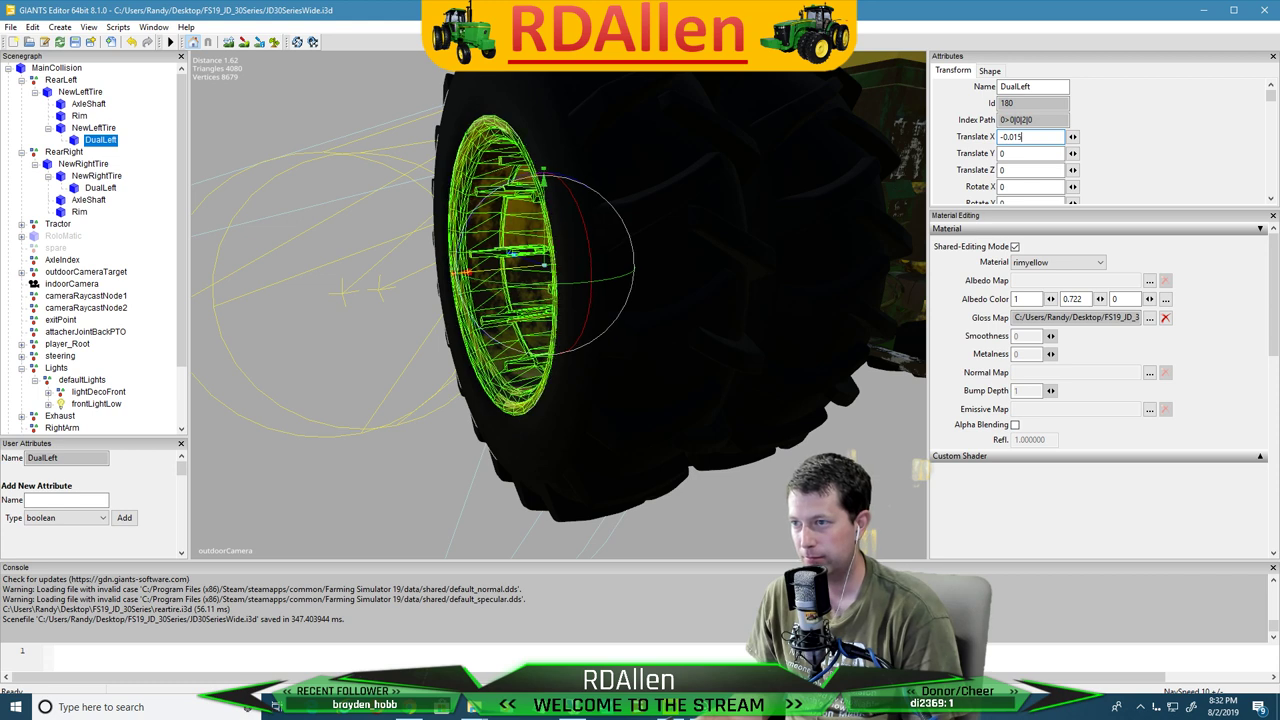
left_click(241, 267)
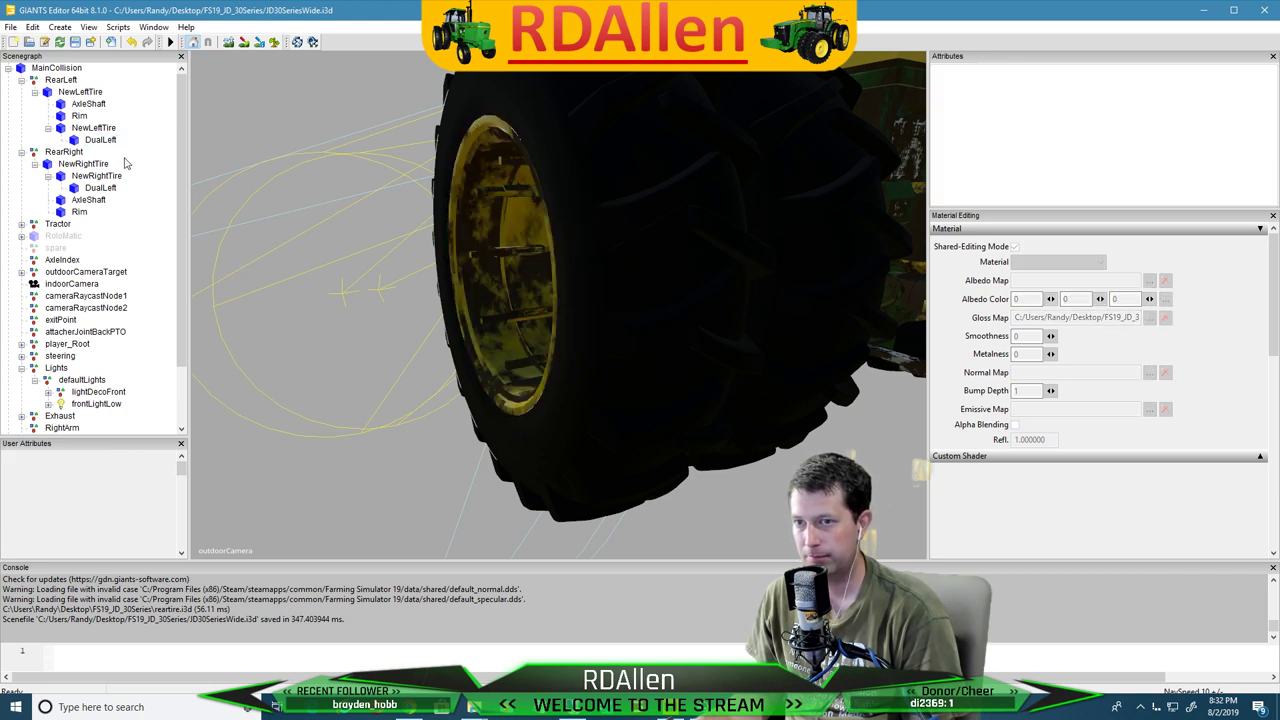
left_click(96, 140)
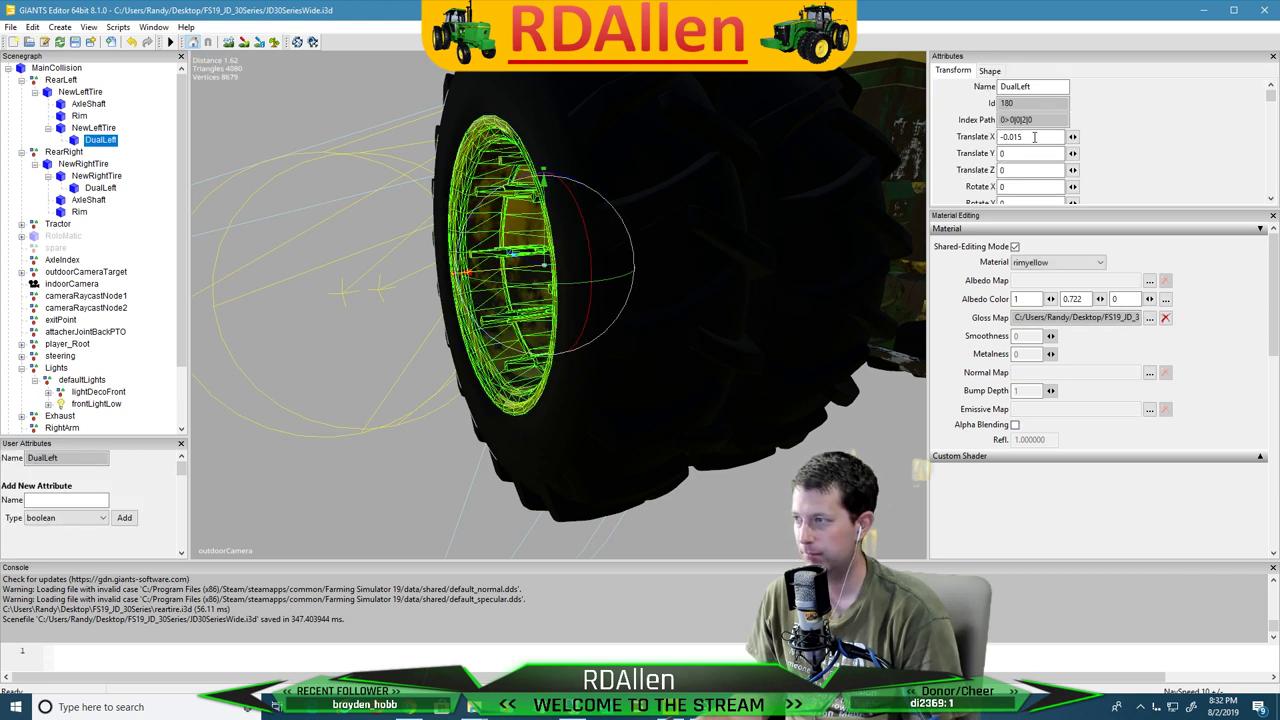
key("BackSpace")
type("7")
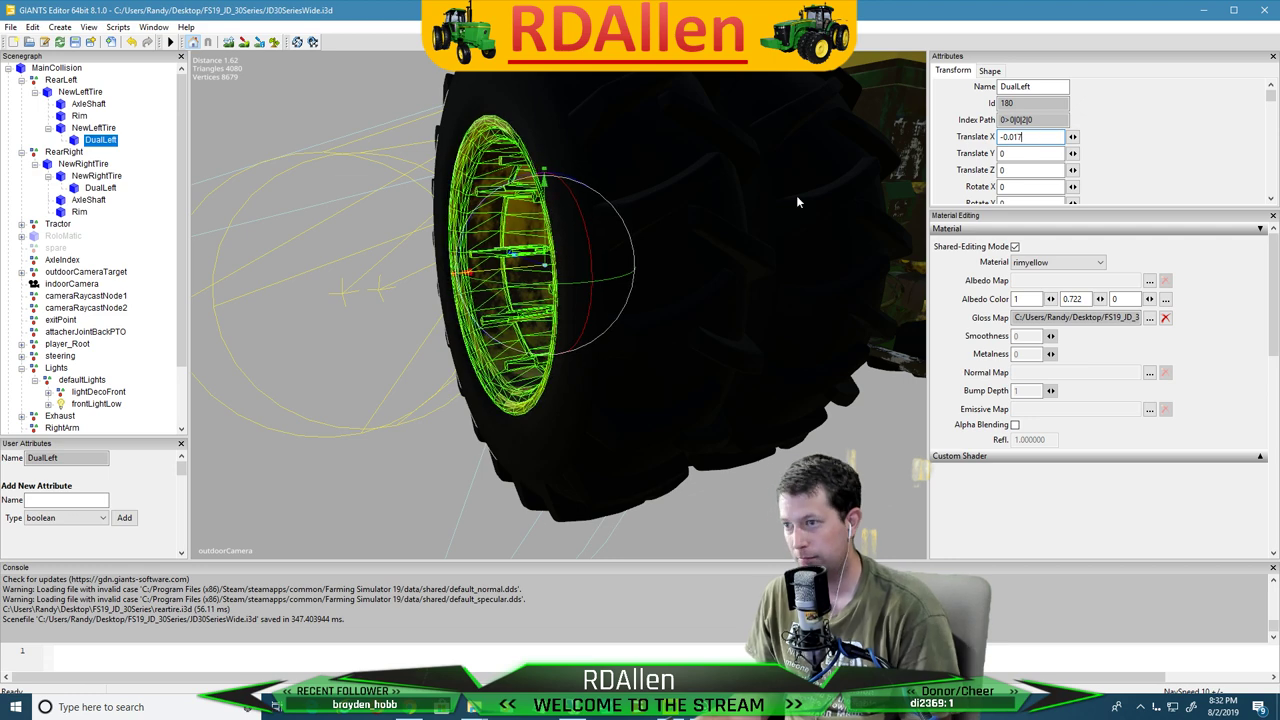
left_click(362, 152)
left_click(356, 243)
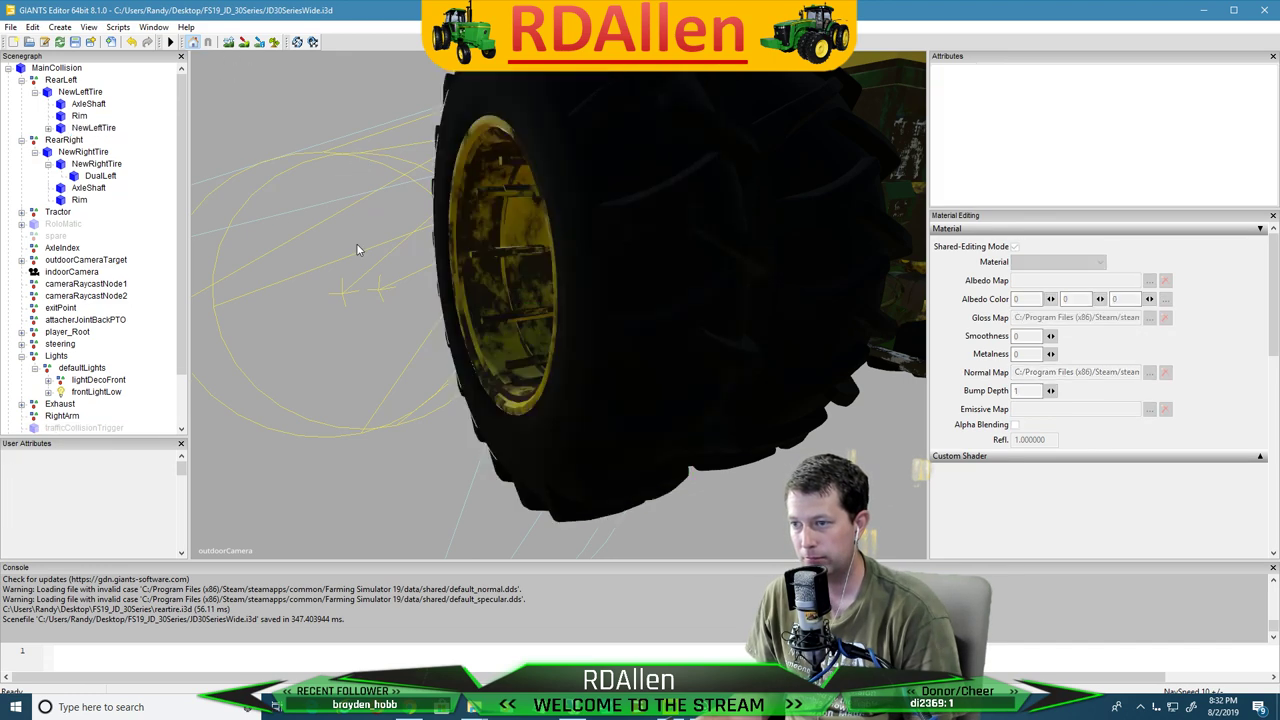
Set the Translate X of the DualLeft rim inside the nested NewLeftTire to -0.016 and check its fit
left_click(88, 128)
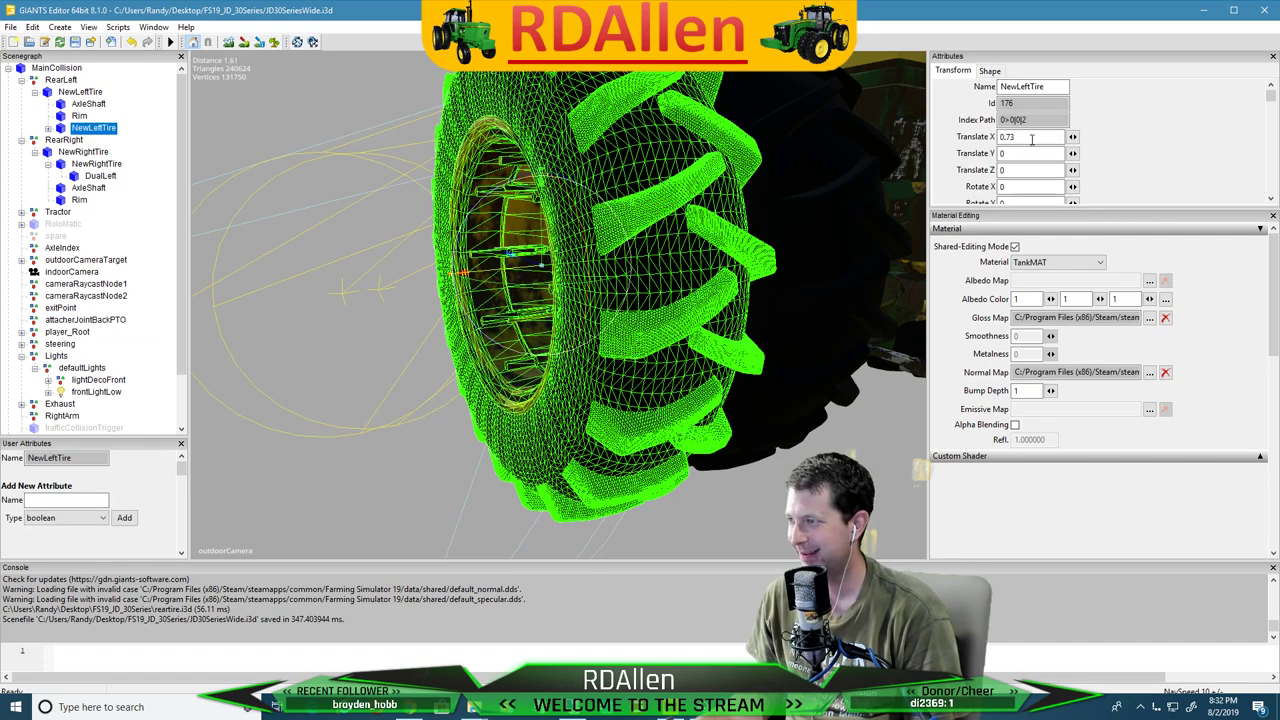
left_click(47, 128)
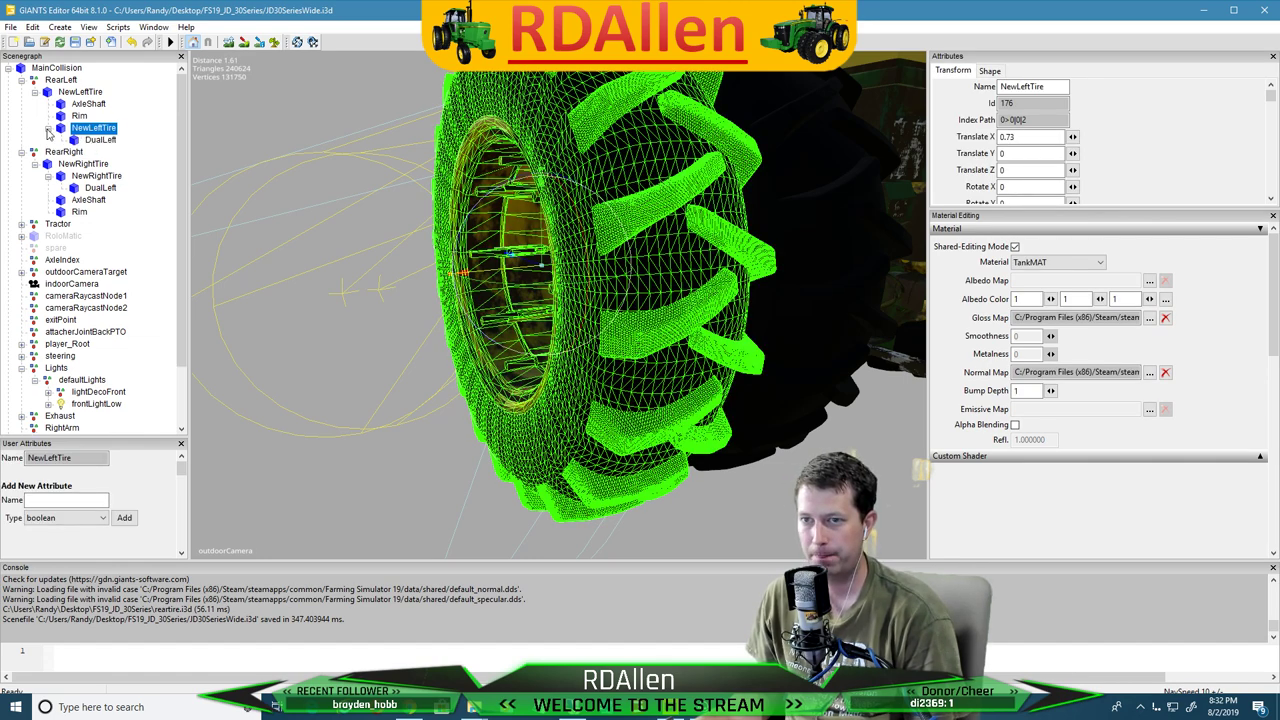
left_click(96, 140)
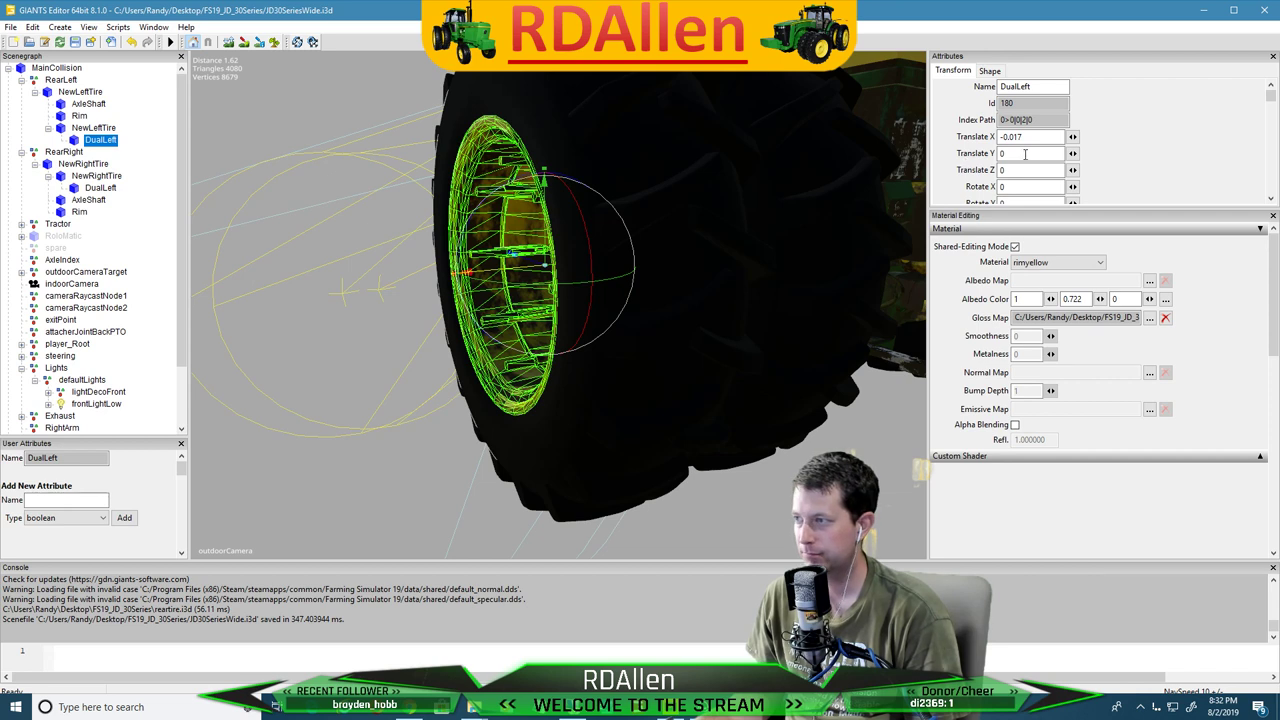
key("BackSpace")
type("6")
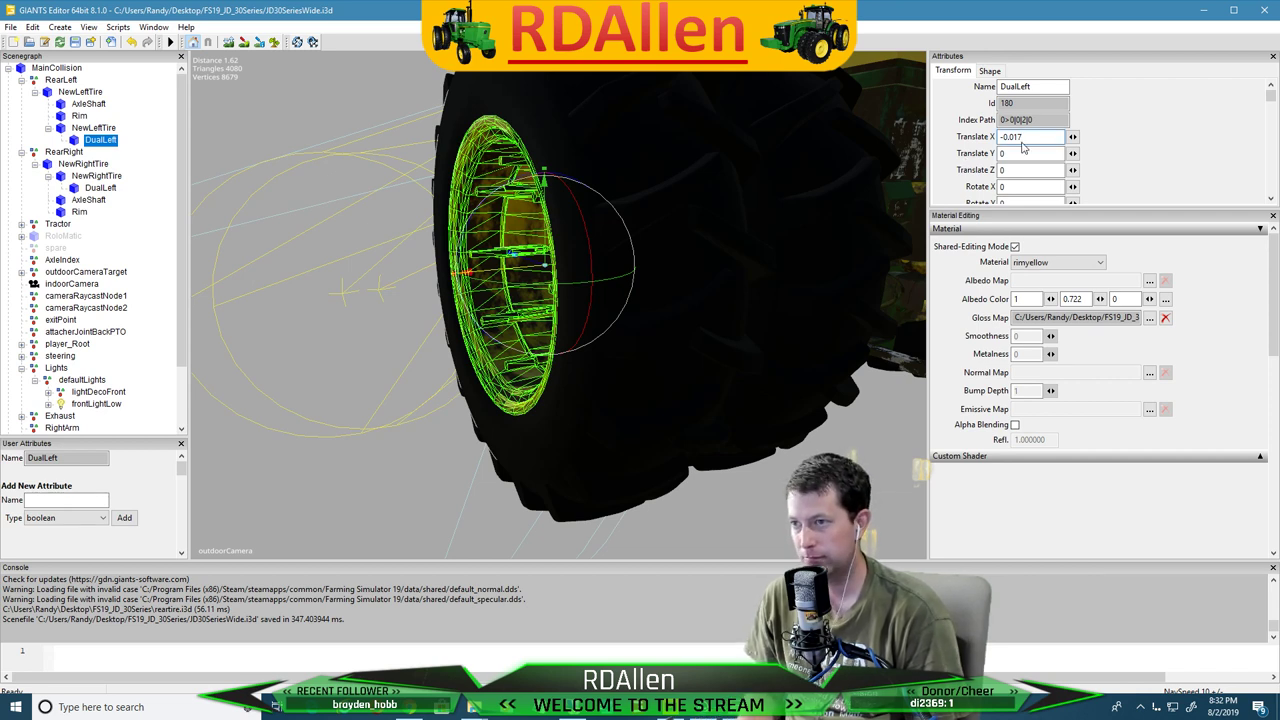
key("Return")
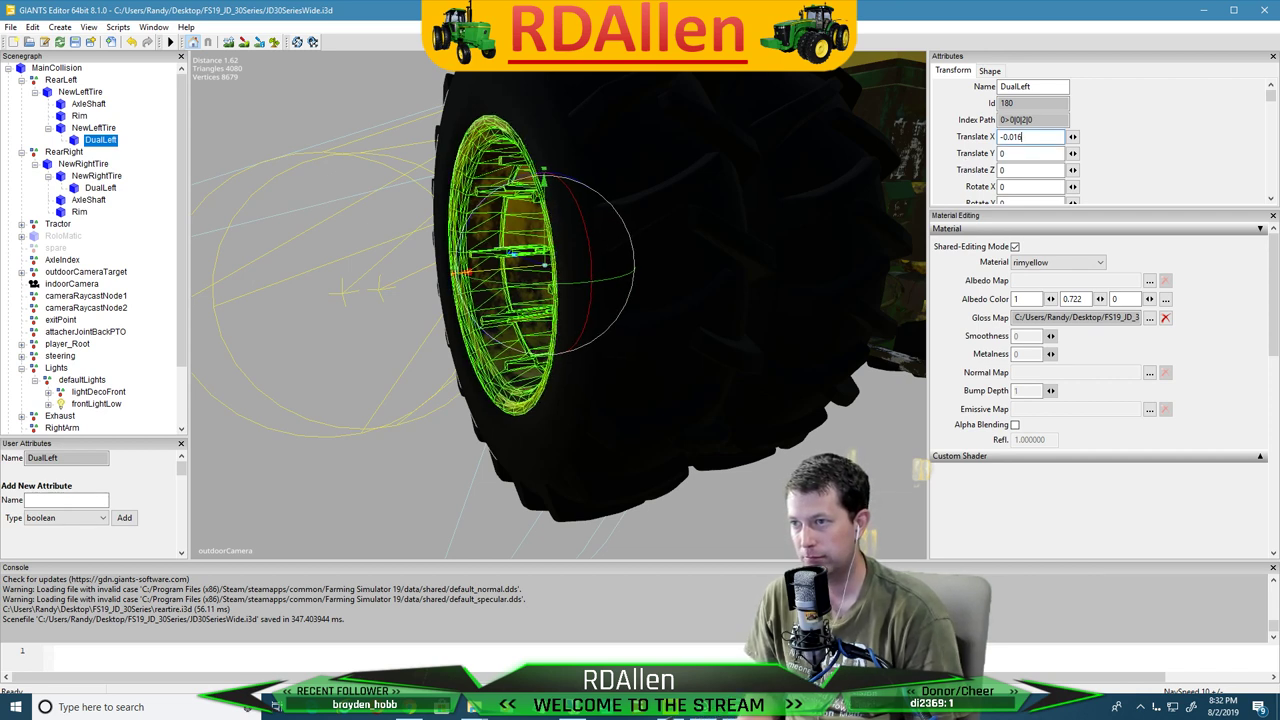
left_click(317, 200)
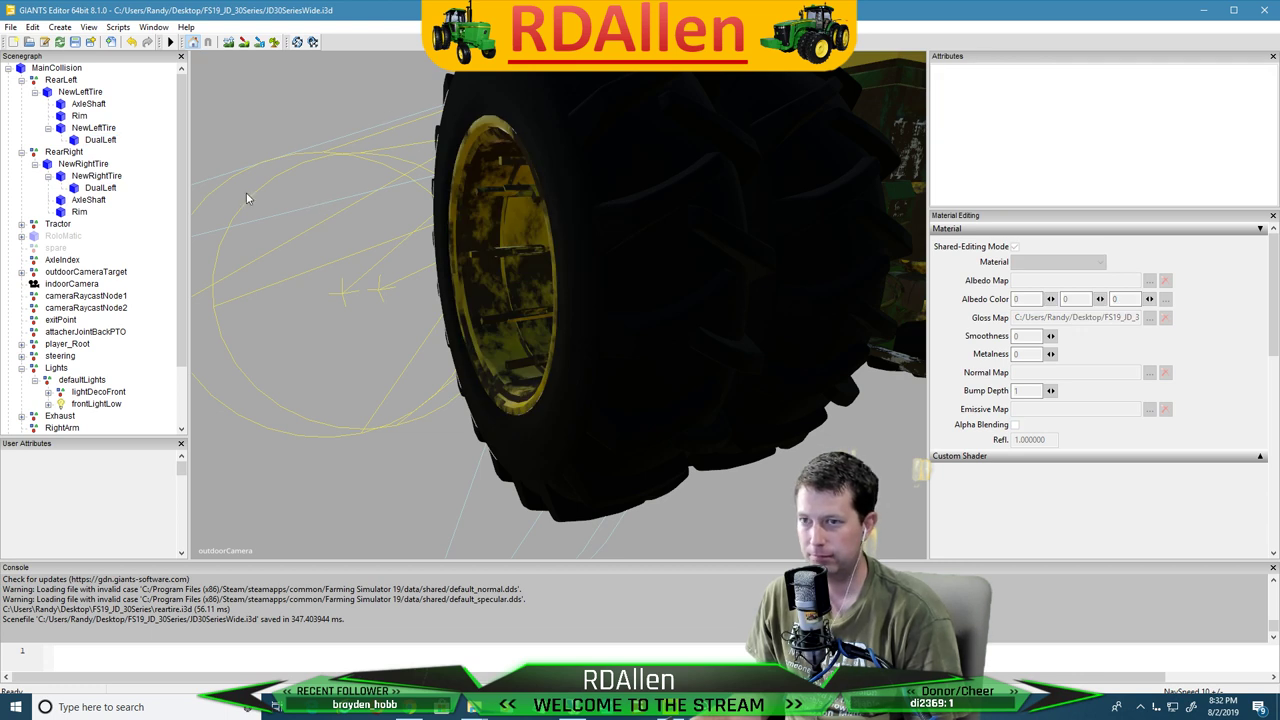
left_click(100, 140)
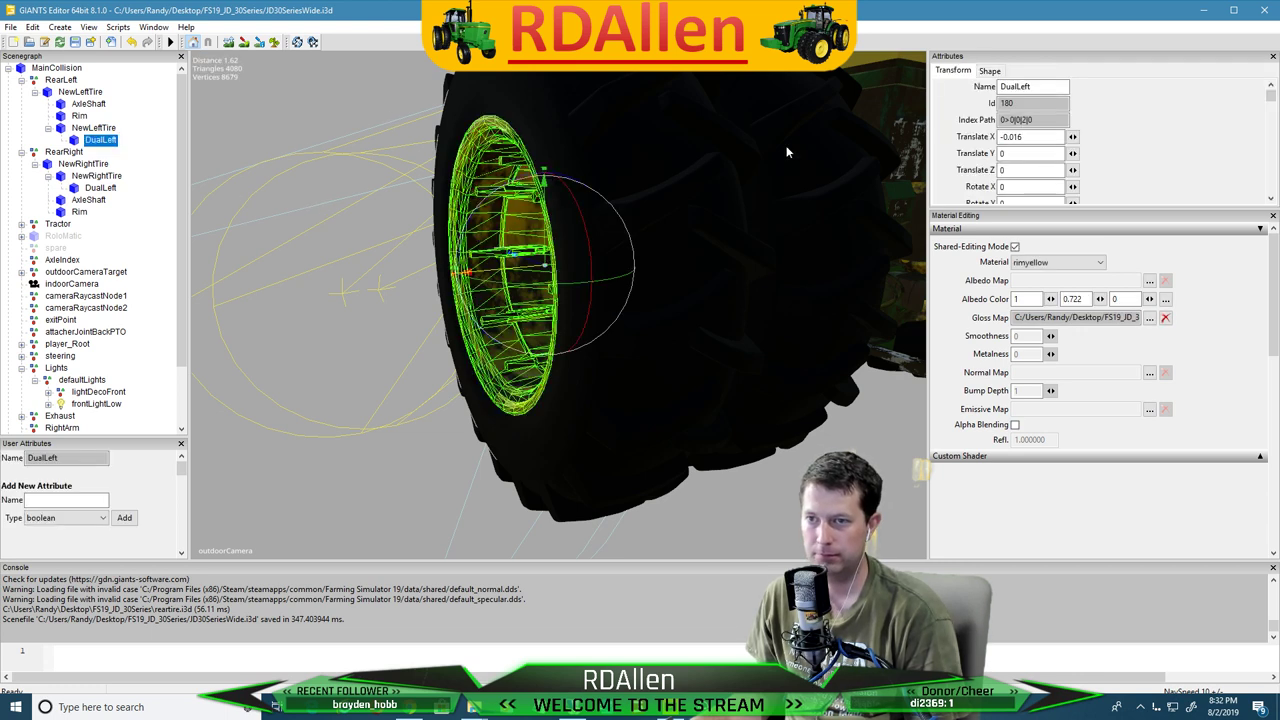
left_click(322, 228)
Inspect the rear wheels from the left side around to the right side's outer tire and rim
scroll(322, 228, "down", 4)
left_click_drag(322, 228, 500, 208, "alt")
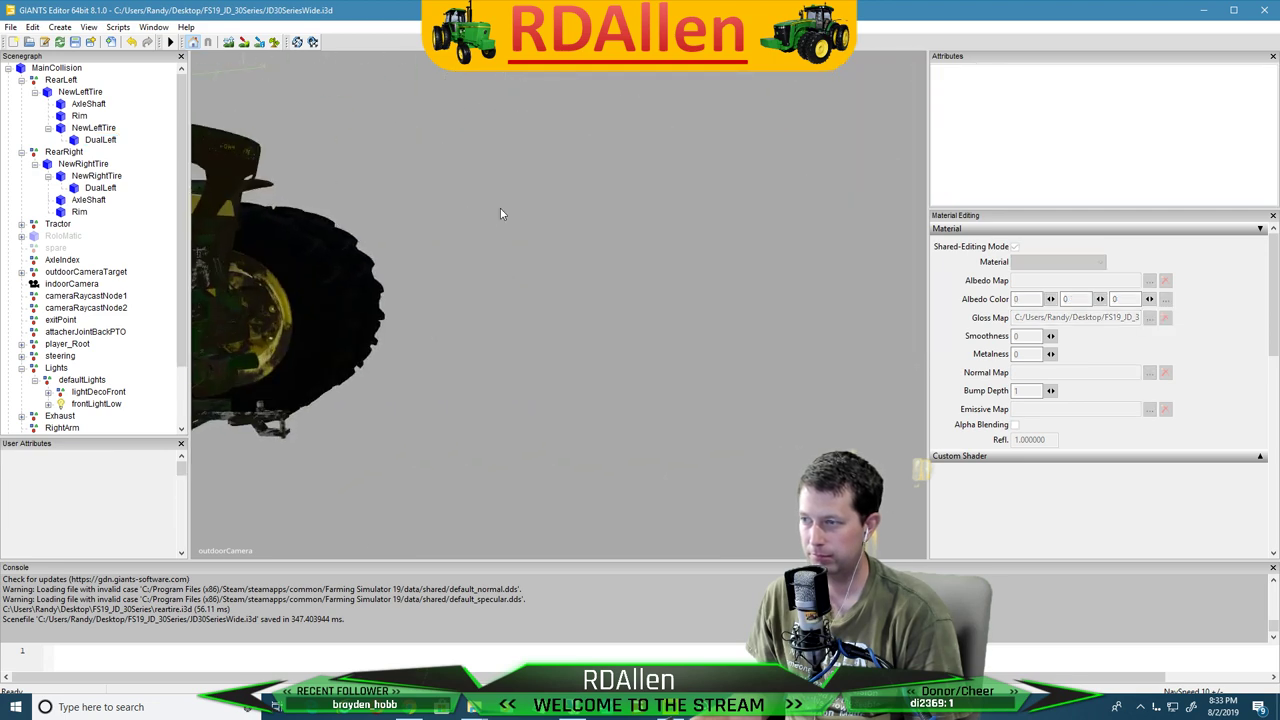
right_click_drag(500, 213, 351, 206)
right_click_drag(230, 288, 114, 289)
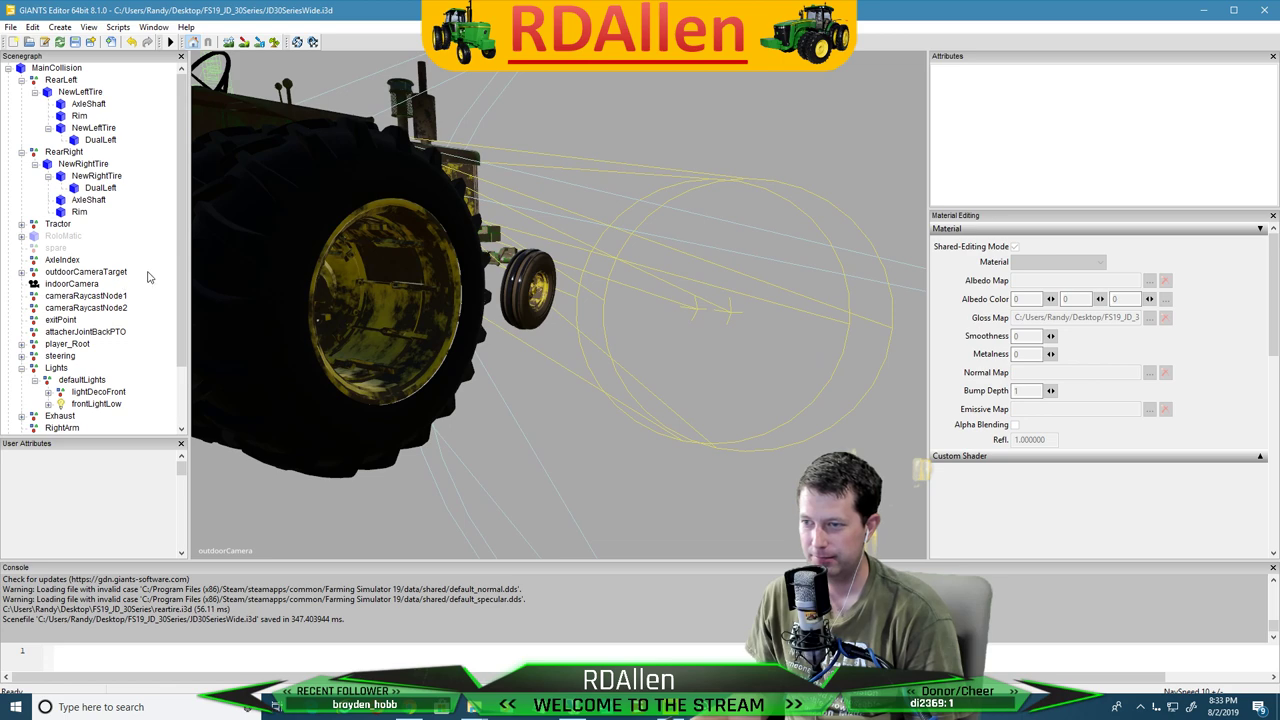
right_click_drag(656, 282, 575, 253)
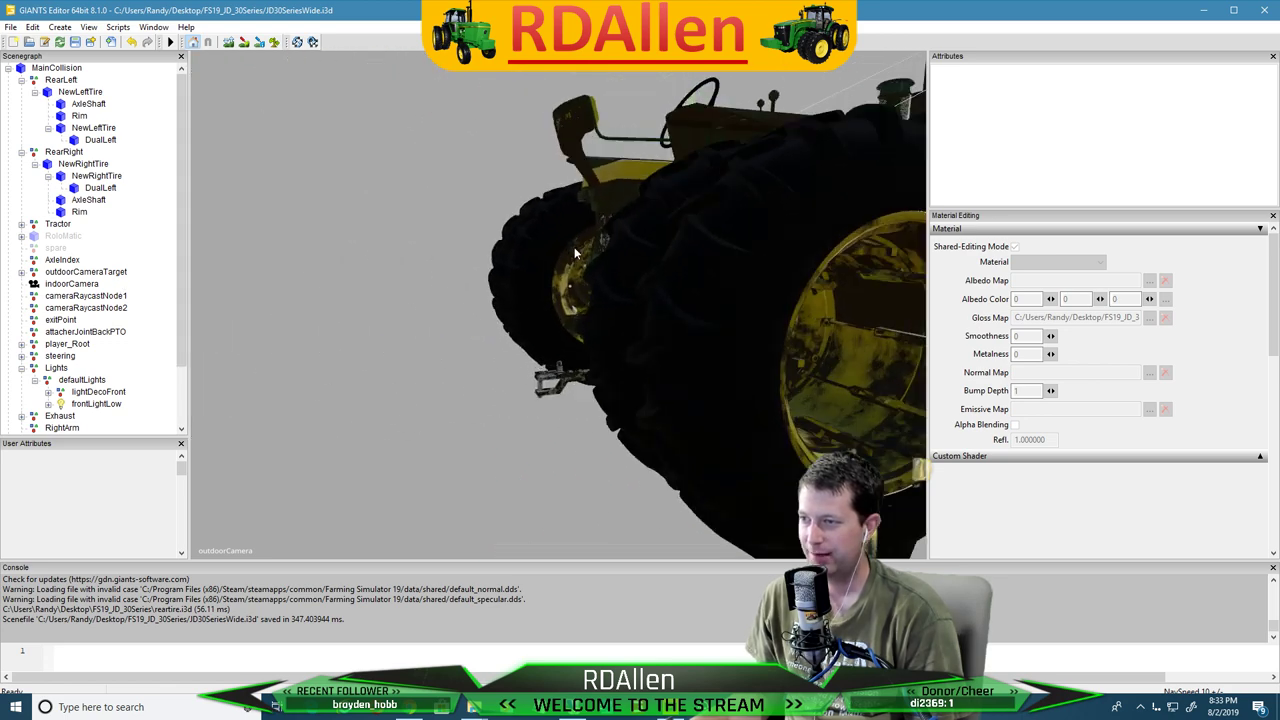
scroll(575, 254, "down", 1)
scroll(532, 276, "up", 2)
scroll(531, 278, "up", 1)
scroll(530, 280, "down", 3)
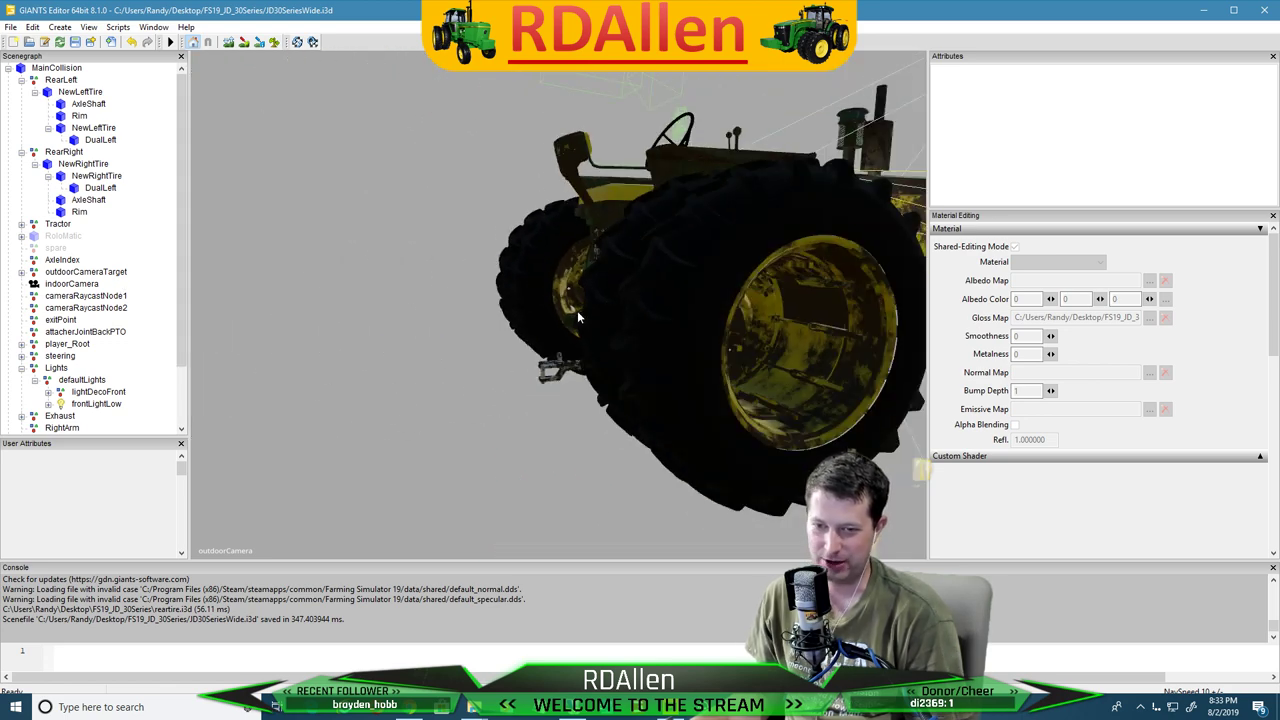
right_click_drag(577, 317, 622, 331)
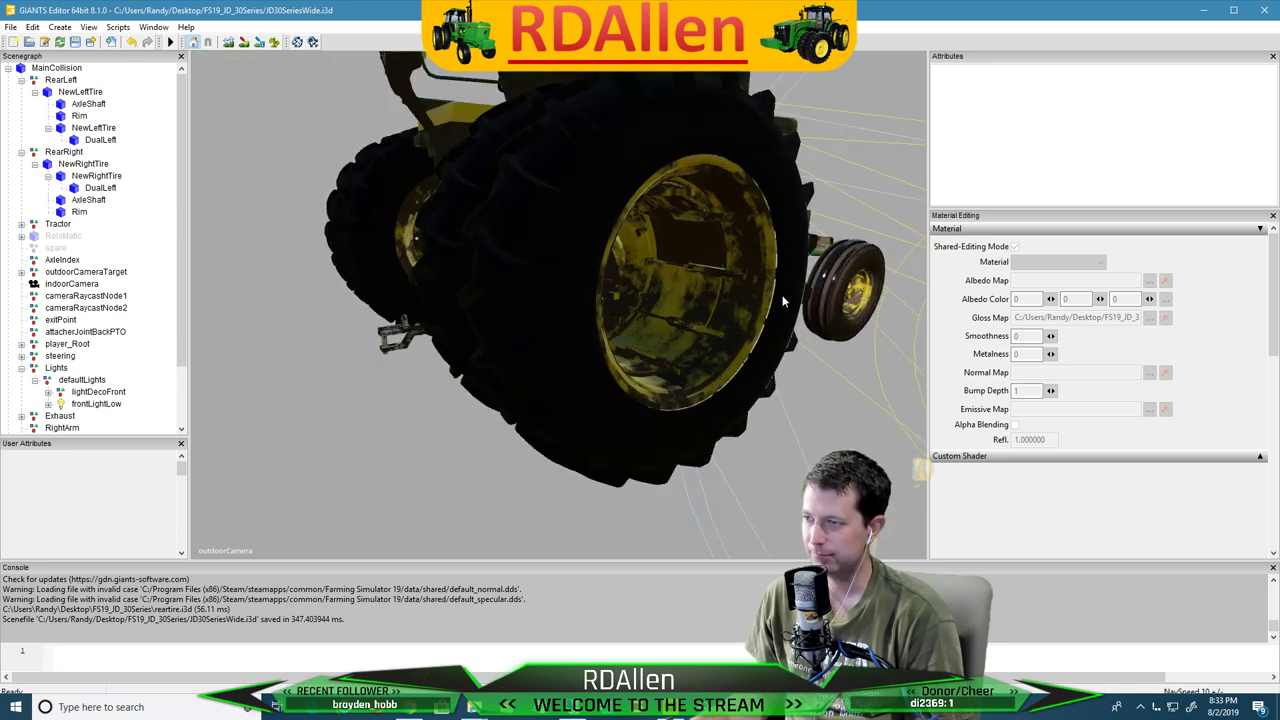
Try a Translate X of -0.015 on the right side's DualLeft rim and check its fit in the outer tire
left_click(732, 298)
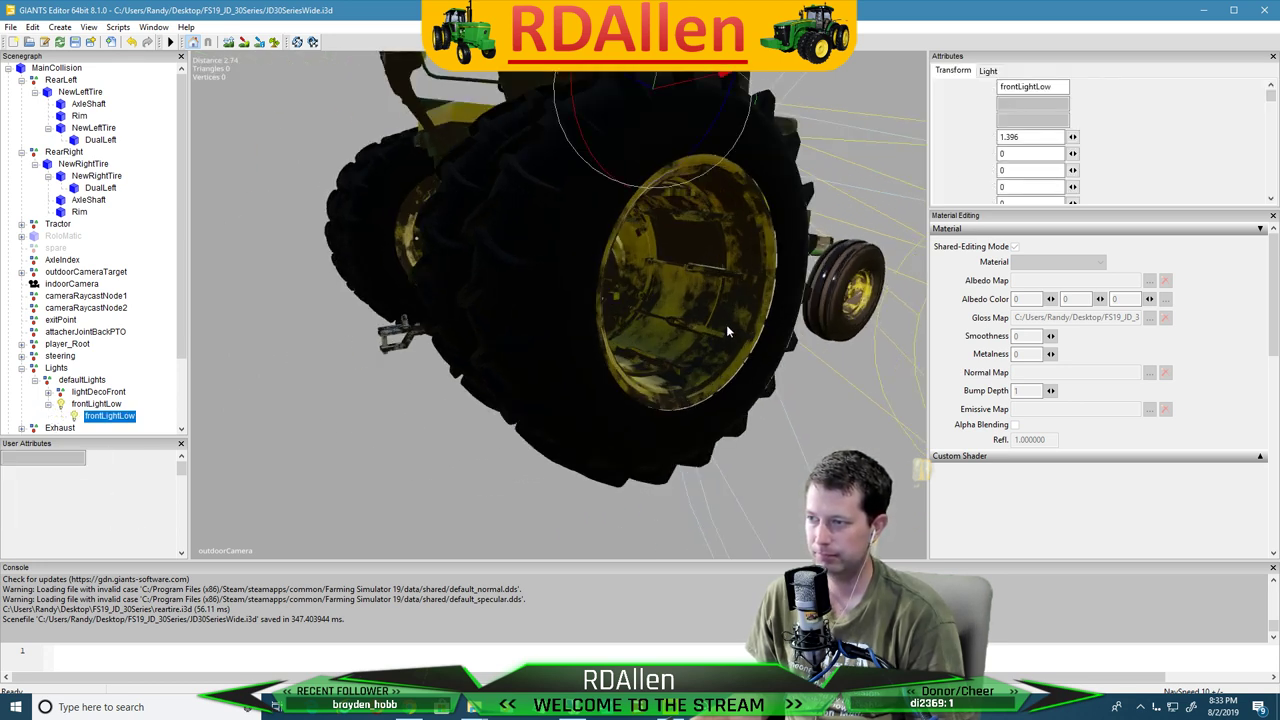
left_click(724, 325)
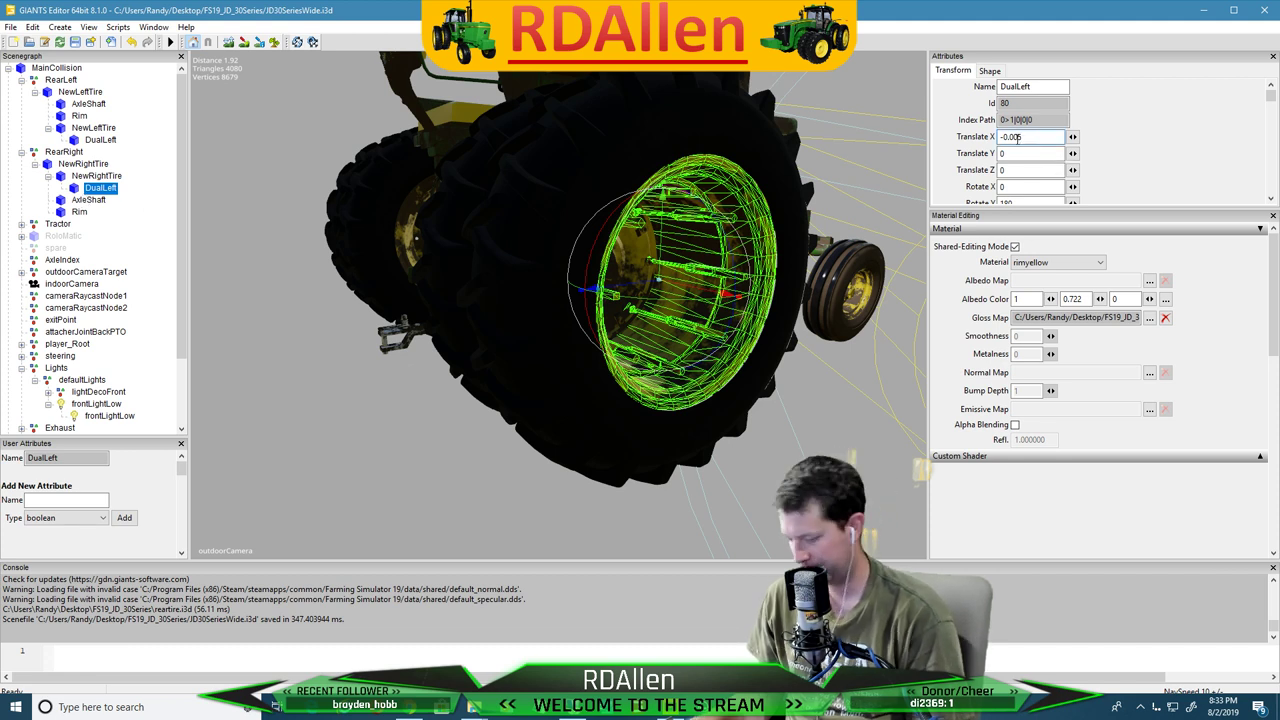
key("BackSpace")
type("1")
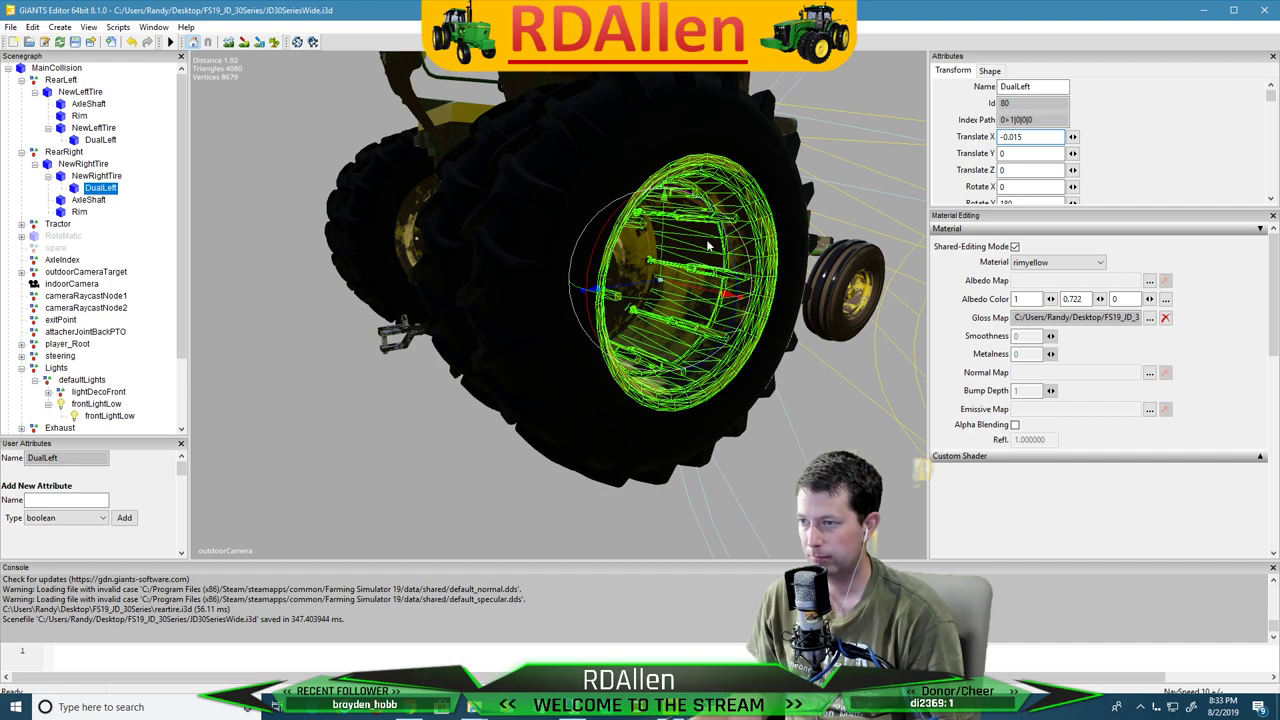
scroll(208, 232, "up", 3)
left_click_drag(287, 238, 488, 231, "alt")
middle_click_drag(487, 228, 483, 224)
key("Left")
key("Left")
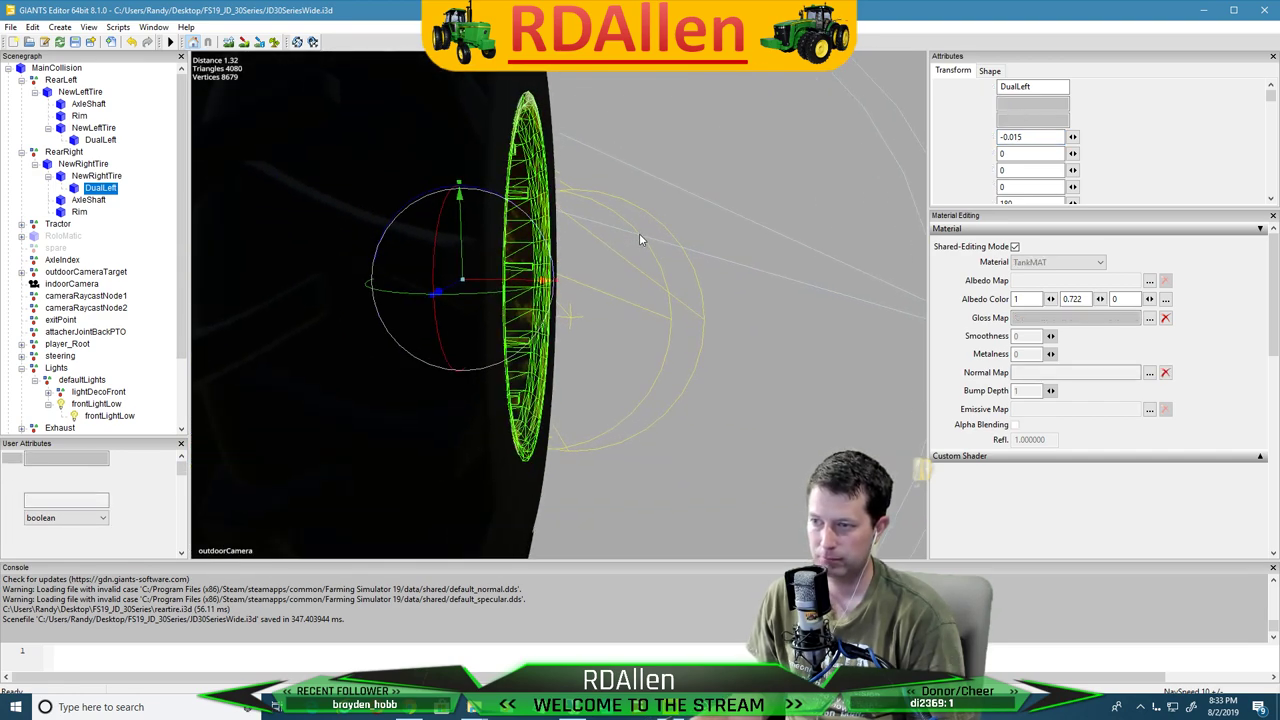
Set the Translate X of the DualLeft rim inside the nested NewRightTire to -0.012 and check it without the wireframe
left_click(53, 180)
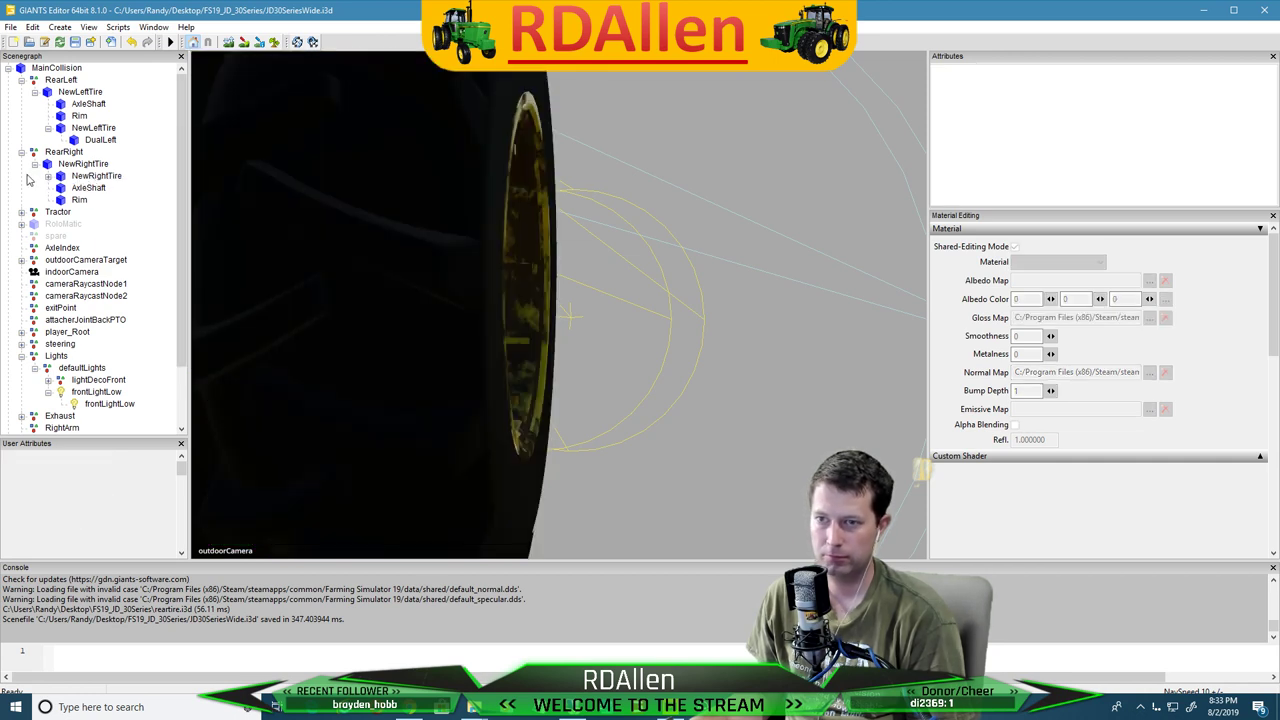
left_click(47, 177)
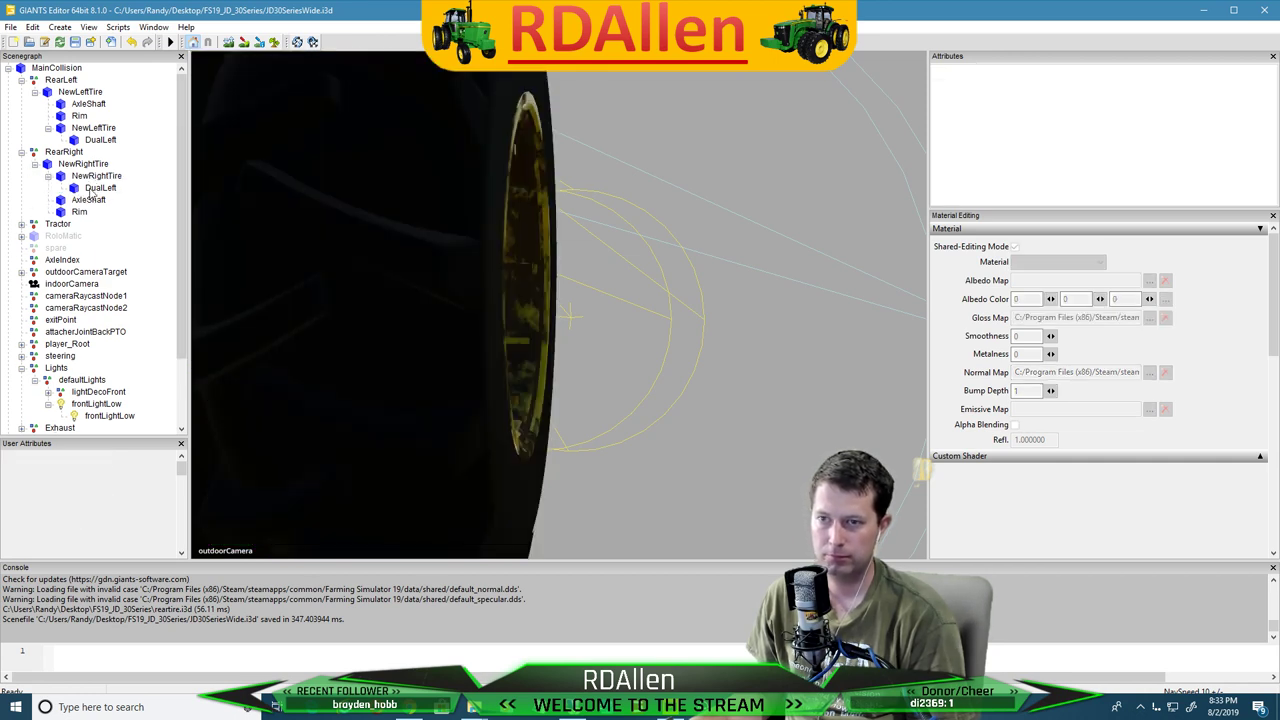
left_click(92, 189)
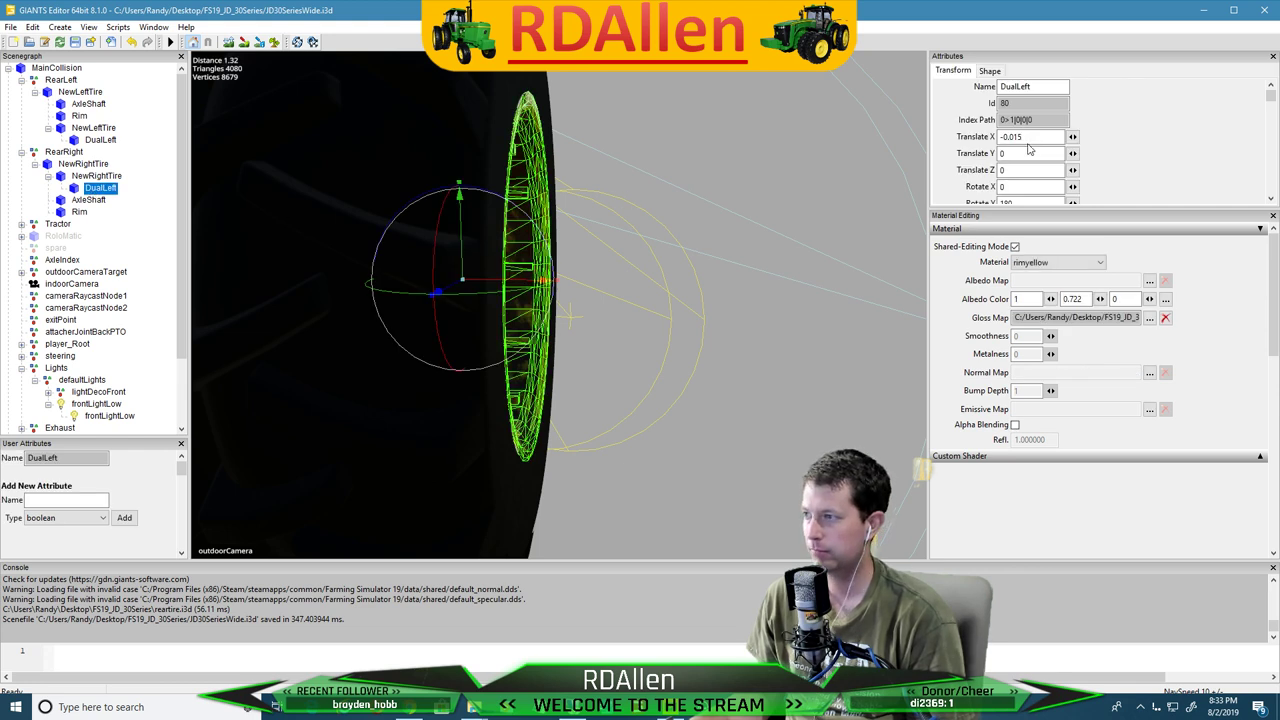
key("BackSpace")
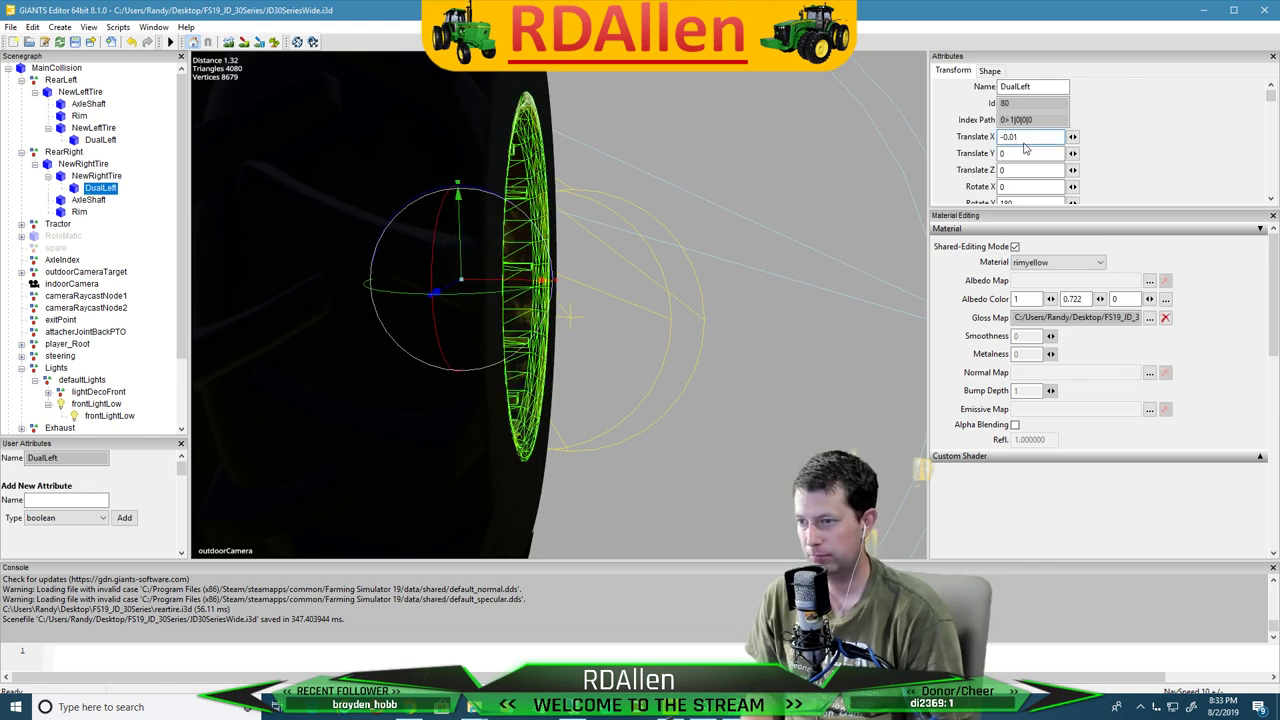
type("2")
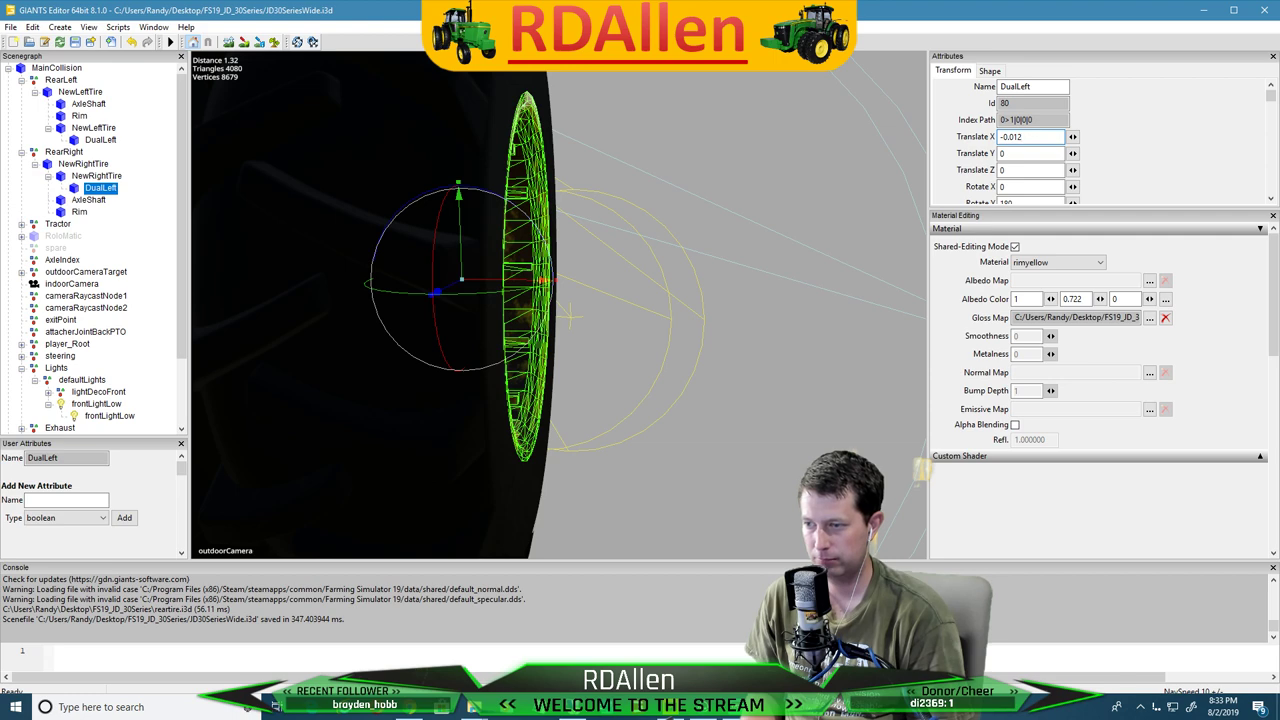
left_click(618, 89)
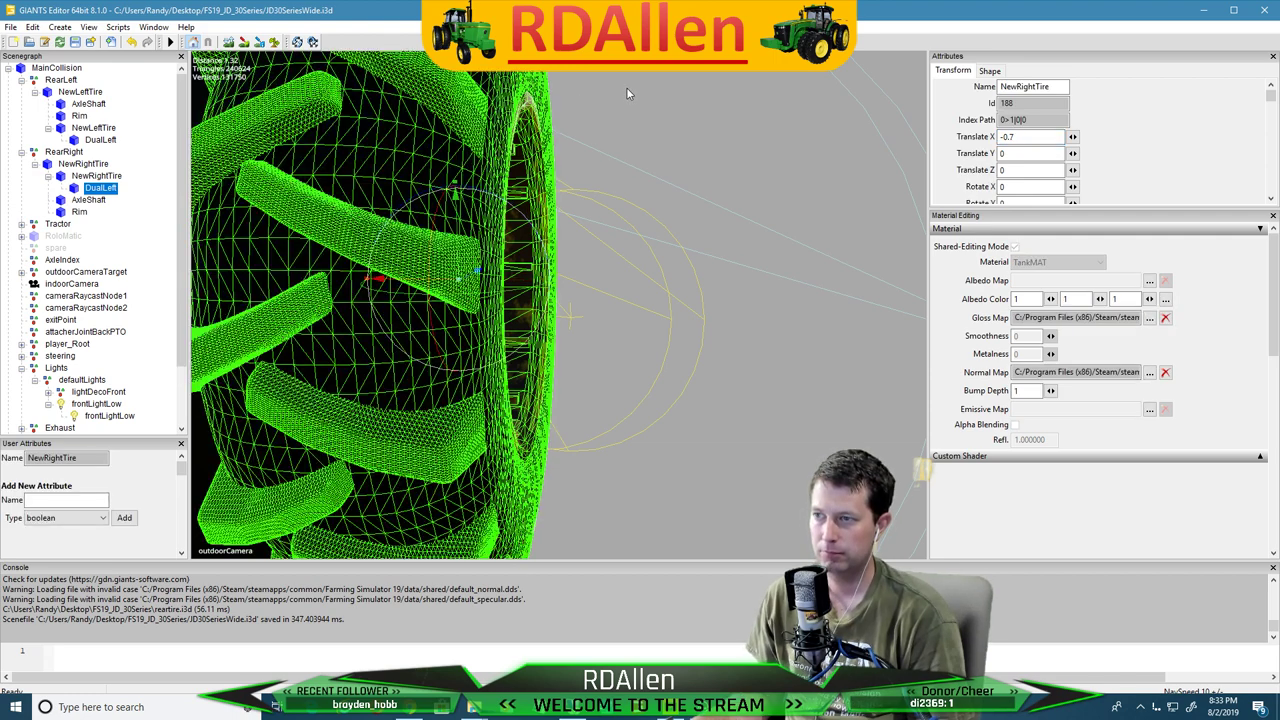
left_click(84, 190)
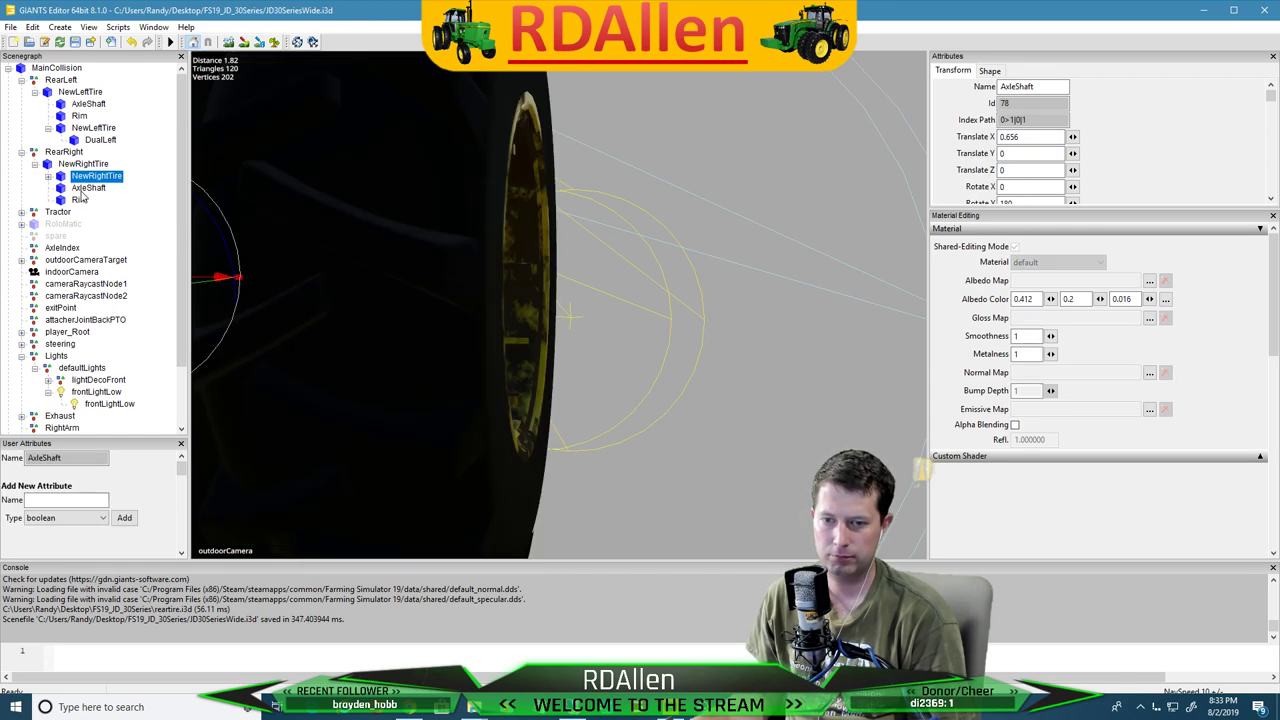
Examine both sets of rear duals from behind, including the gap between the left side's inner and outer tires
scroll(660, 210, "down", 5)
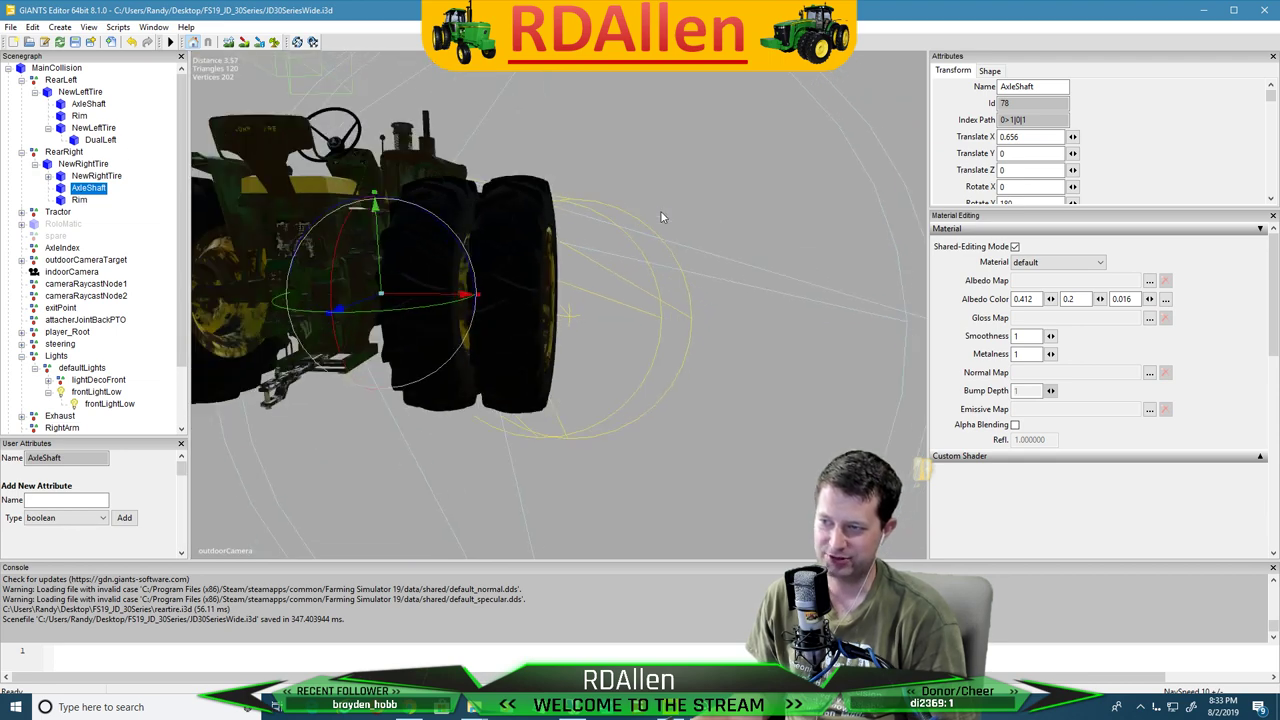
right_click(532, 219)
right_click(424, 204)
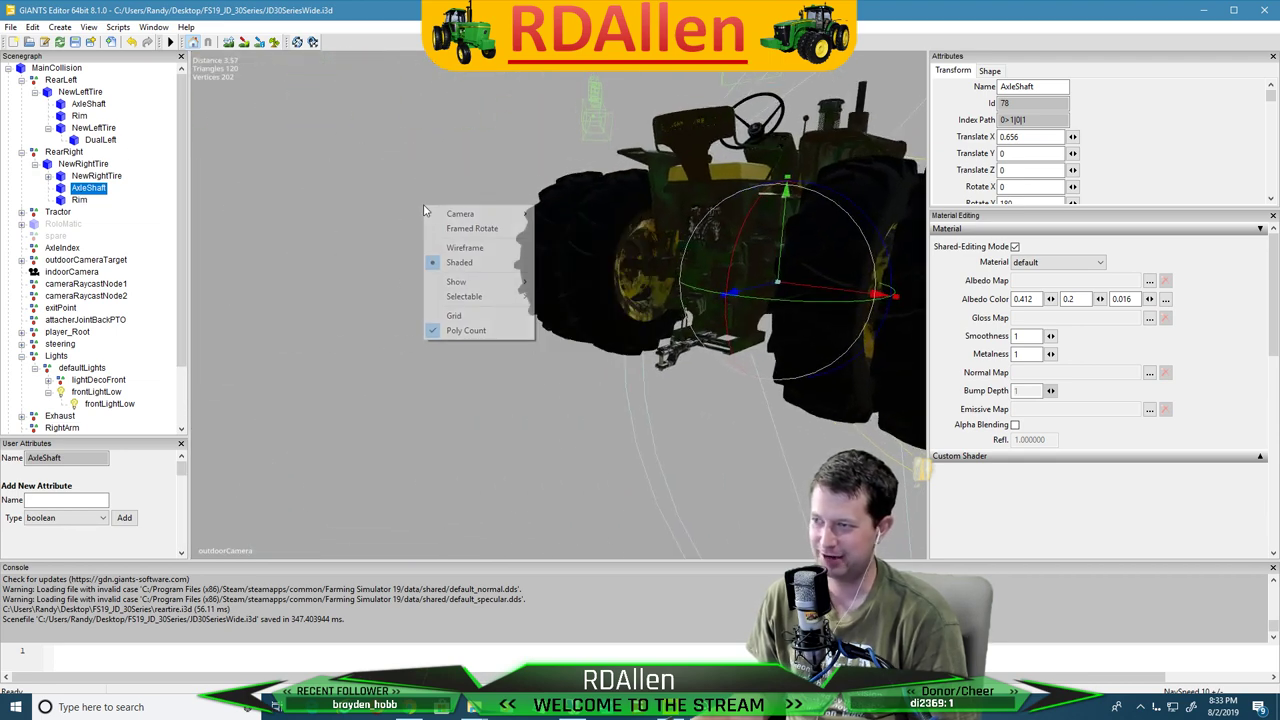
right_click(416, 208)
left_click(420, 173)
scroll(420, 173, "up", 2)
scroll(420, 173, "up", 3)
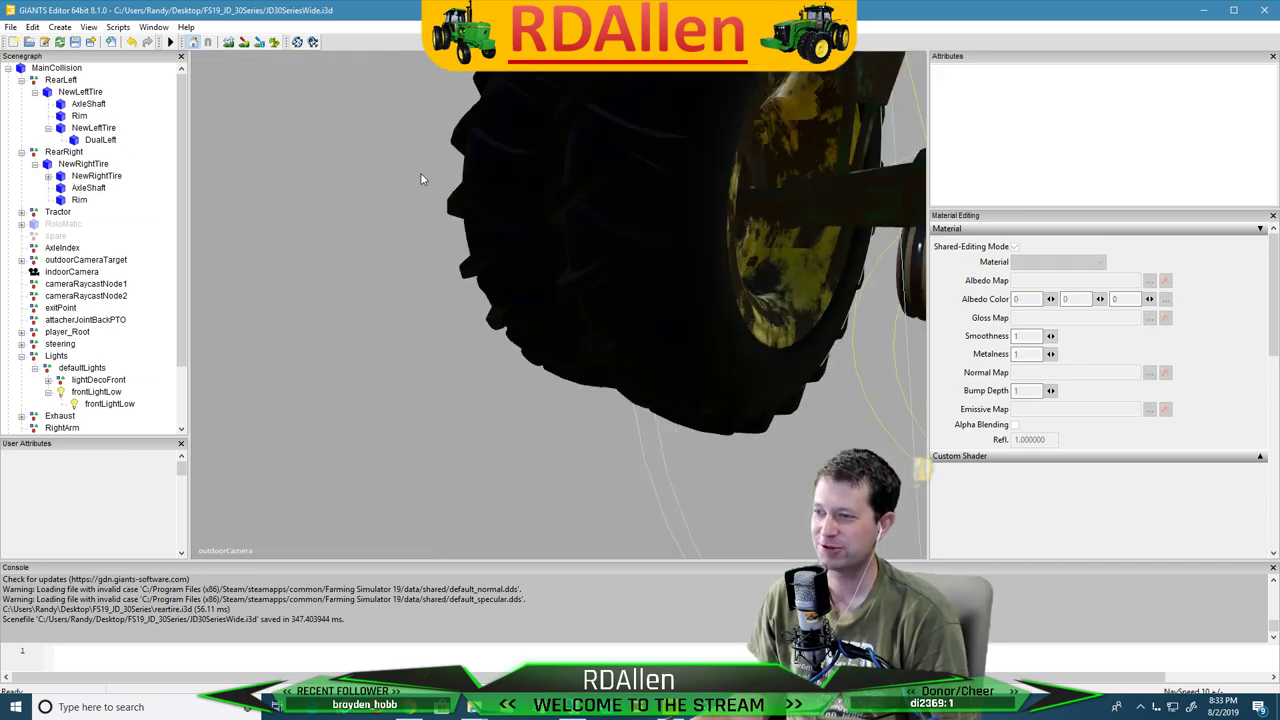
left_click_drag(420, 173, 656, 165, "alt")
scroll(643, 187, "down", 3)
mouse_move(643, 193)
right_mouse_down()
mouse_move(733, 162)
mouse_move(756, 173)
mouse_move(628, 184)
right_mouse_up()
left_click_drag(628, 184, 778, 171, "alt")
scroll(773, 171, "up", 3)
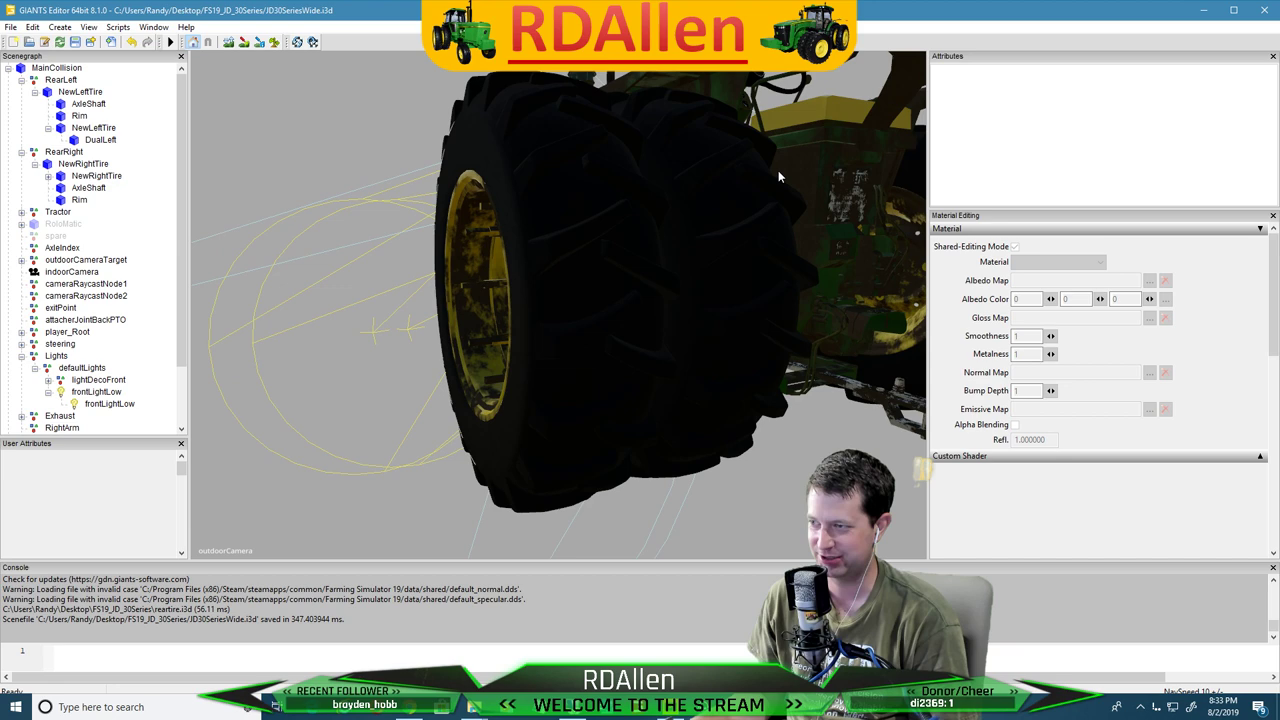
right_click(849, 157)
left_click(314, 262)
right_click_drag(319, 267, 501, 290)
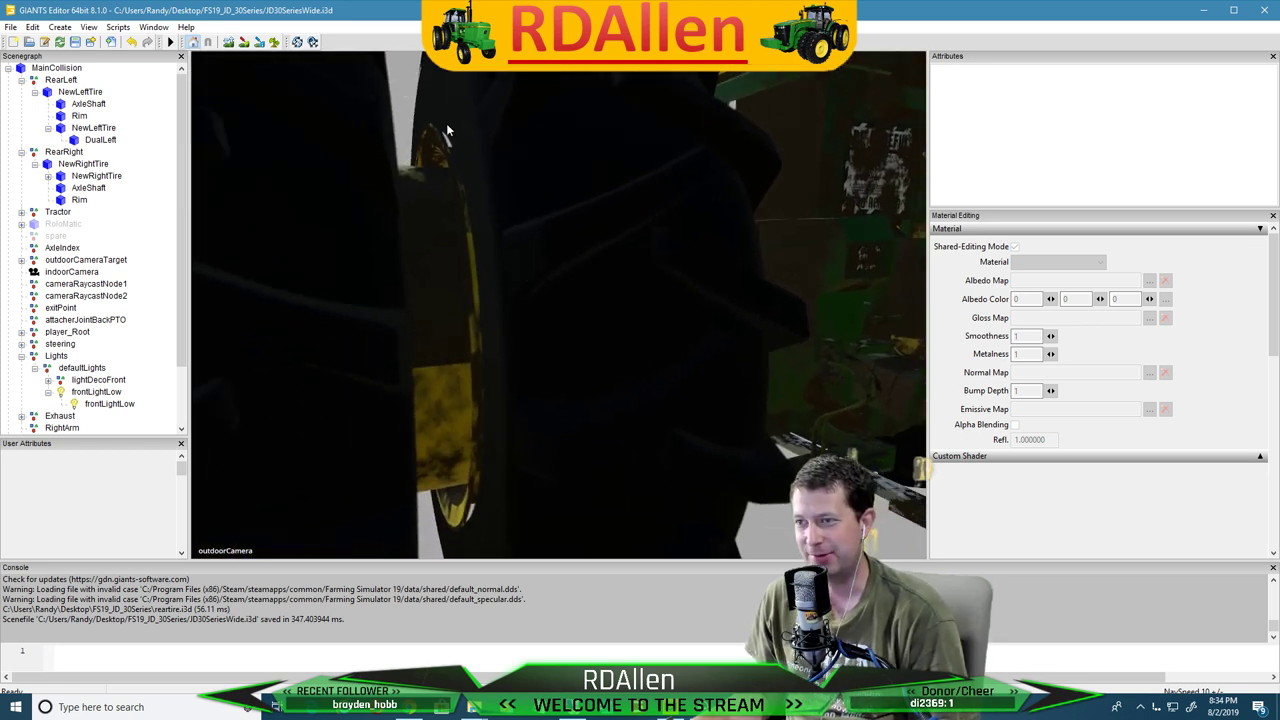
Try a Translate X of 0.076 on the left inner tire's Rim, finally setting it to 0.066 and checking its fit
left_click(552, 273)
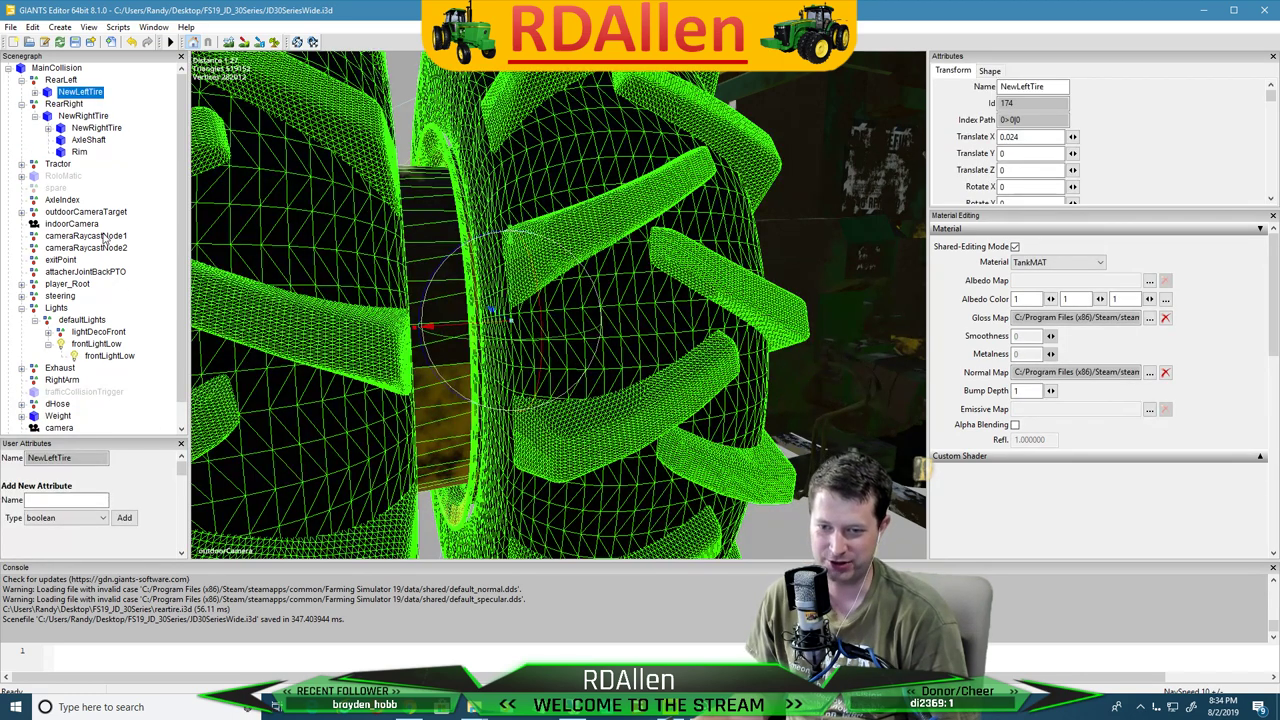
left_click(35, 92)
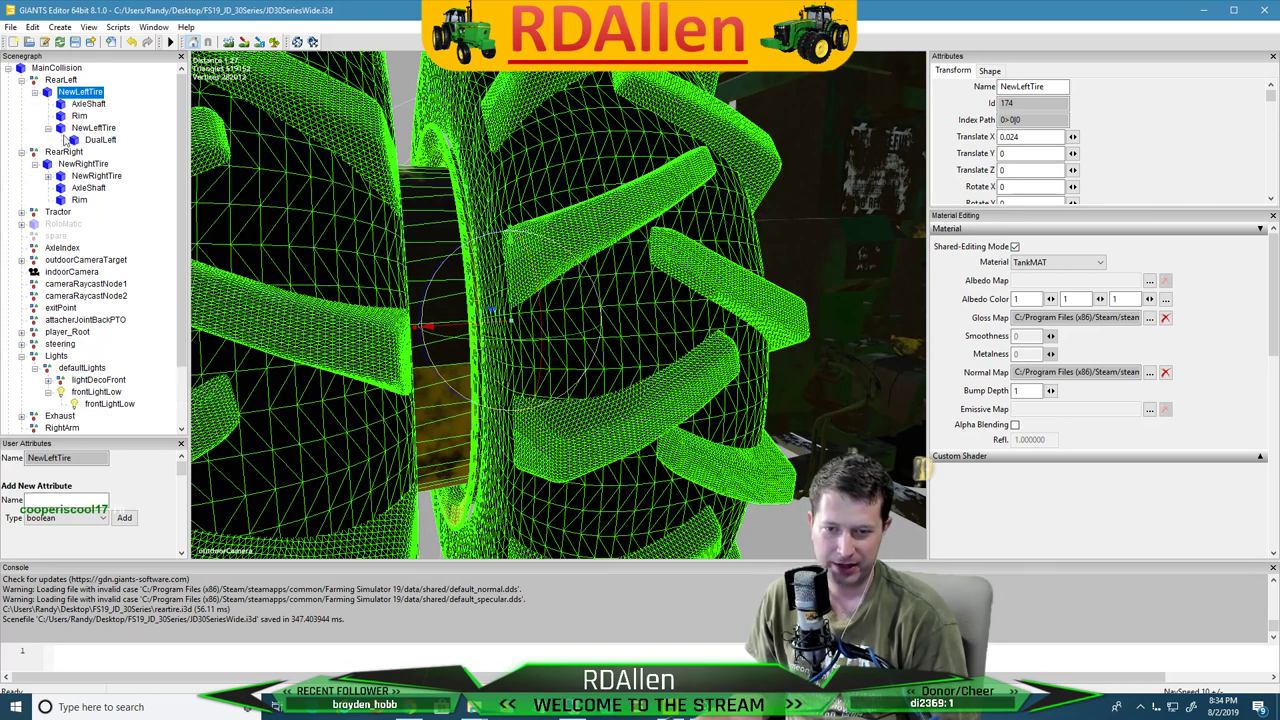
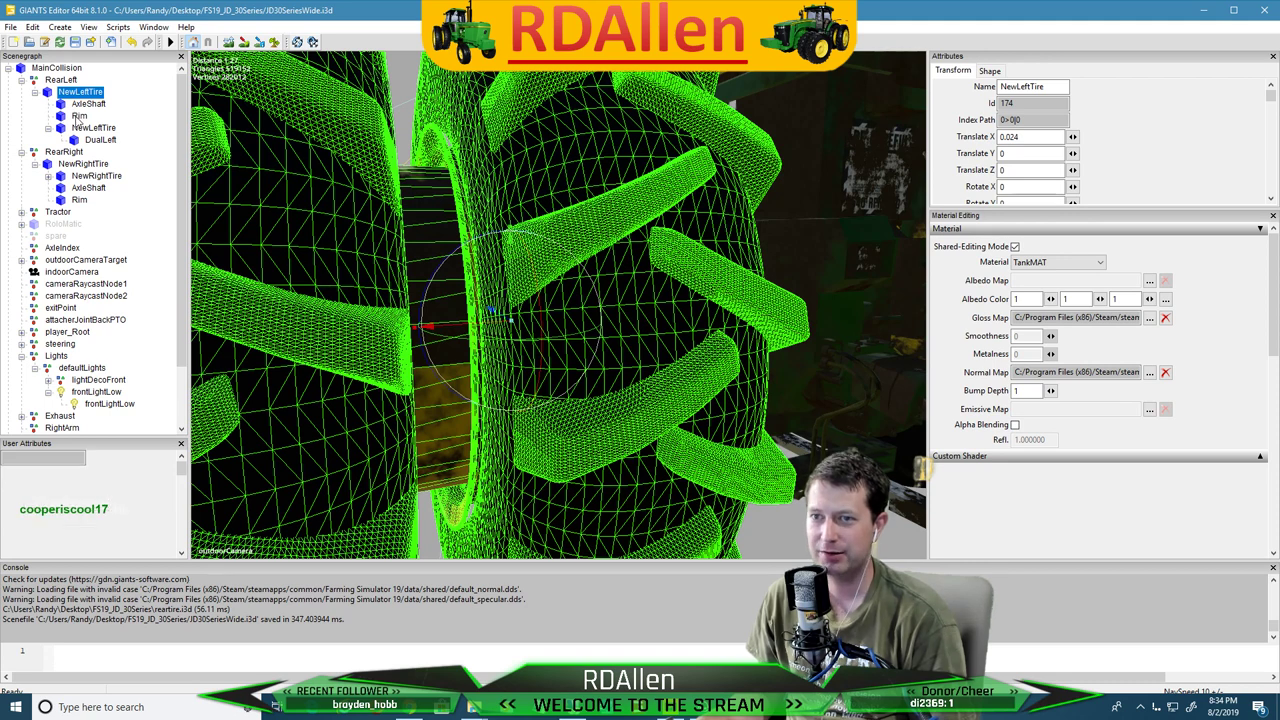
left_click(79, 116)
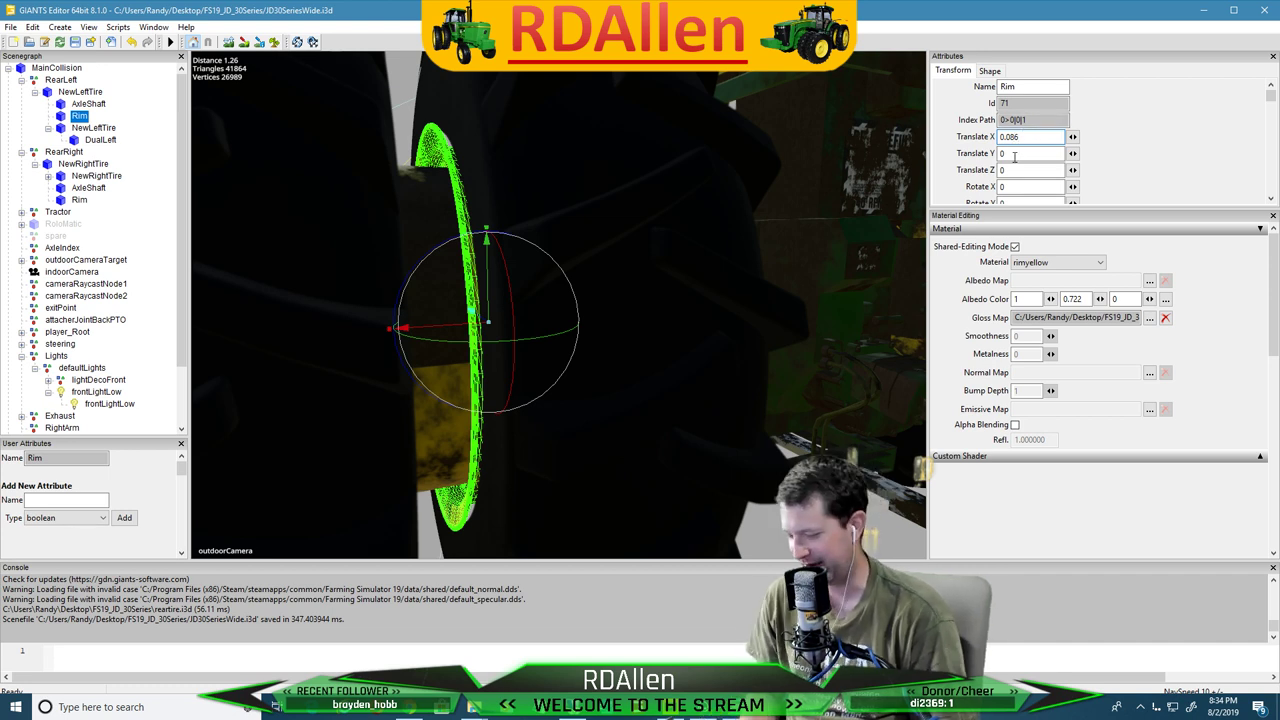
key("BackSpace")
type("7")
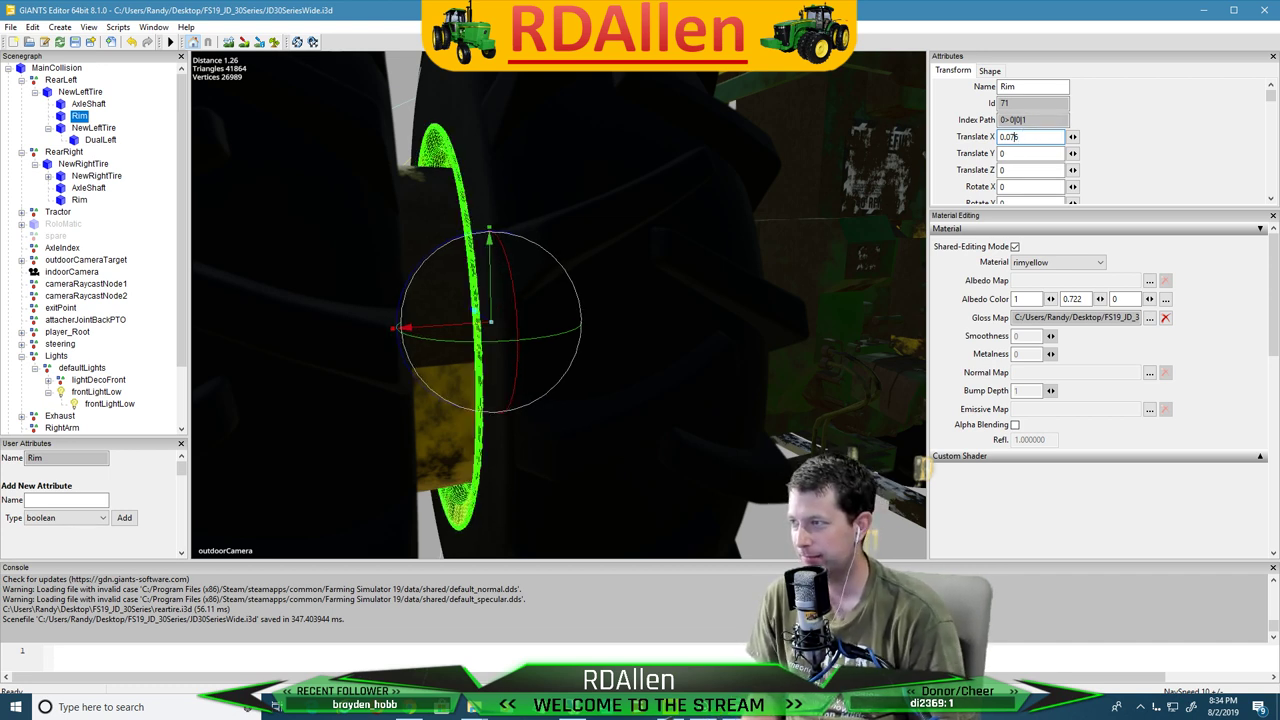
key("BackSpace")
type("6")
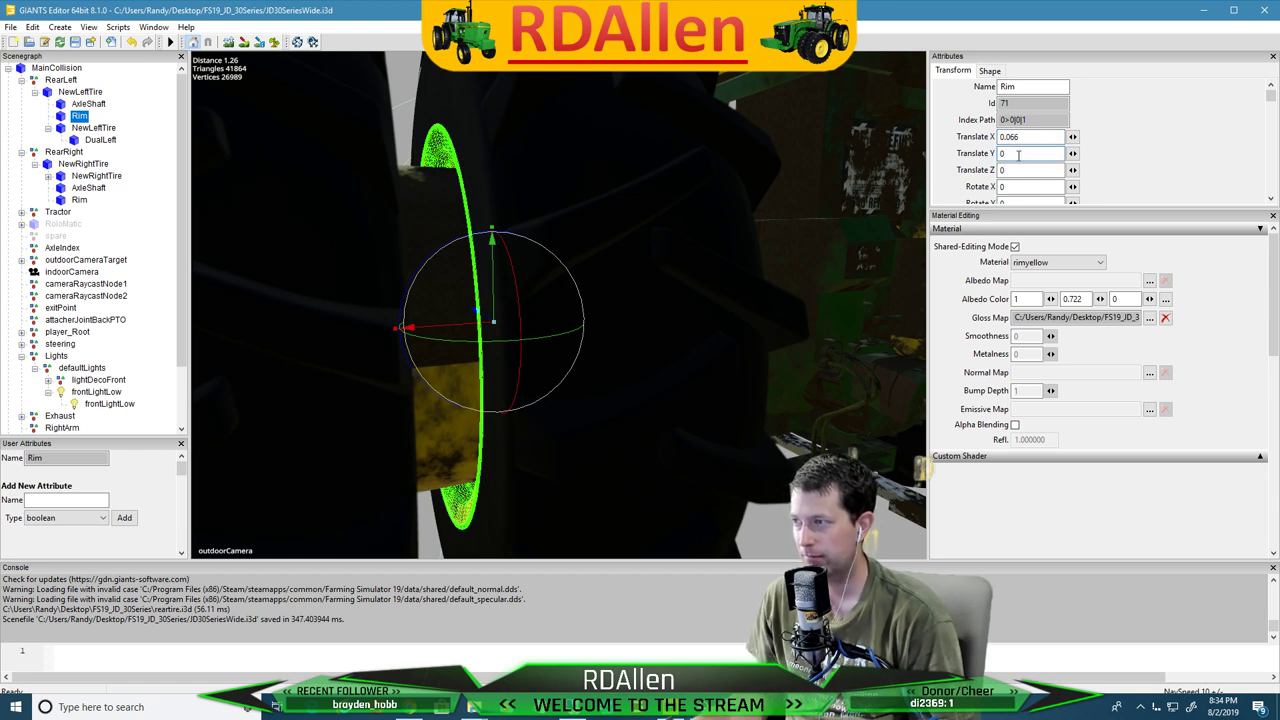
left_click(79, 116)
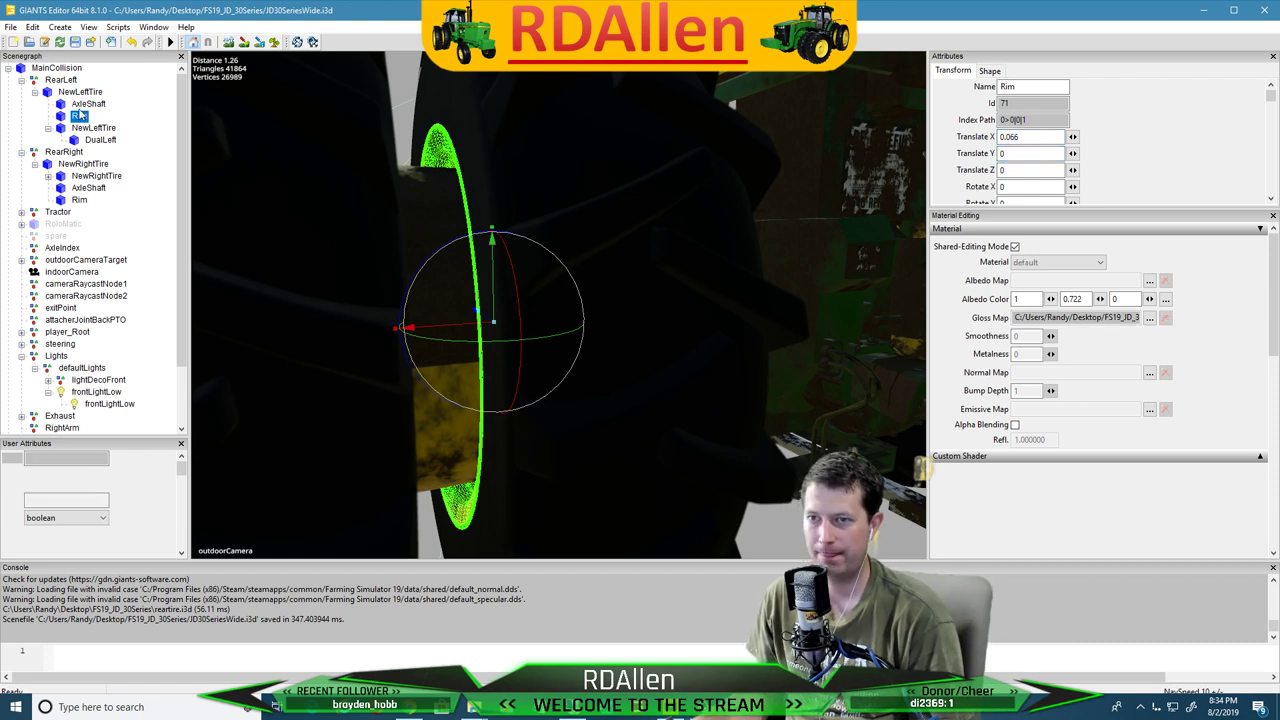
key("Up")
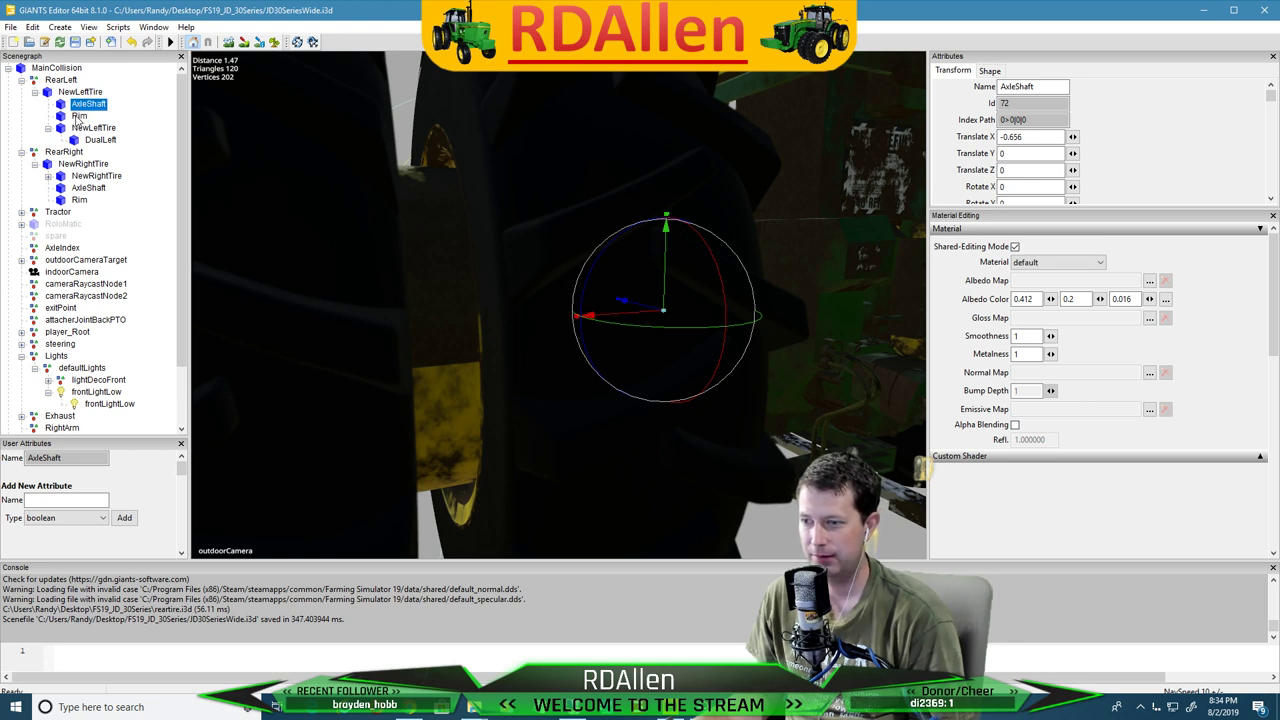
left_click(79, 116)
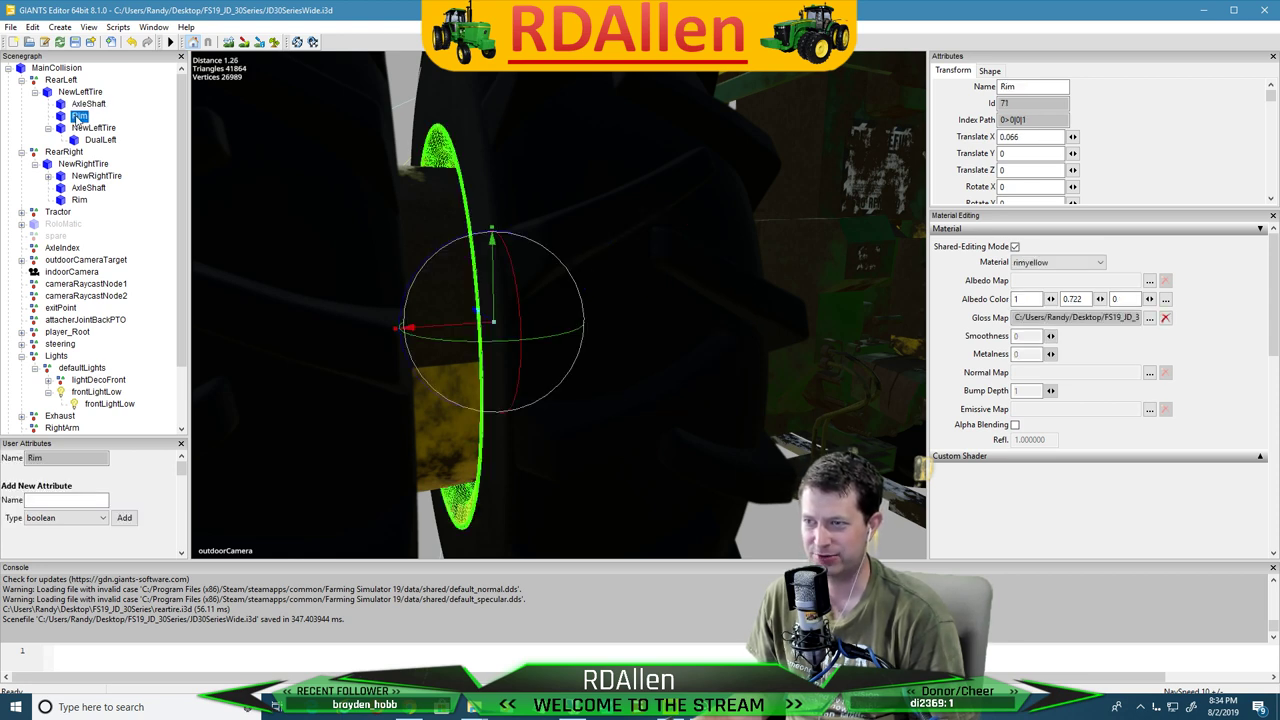
Compare the inner sides of both rear wheel sets and select the nested NewLeftTire under RearLeft
scroll(719, 322, "down", 5)
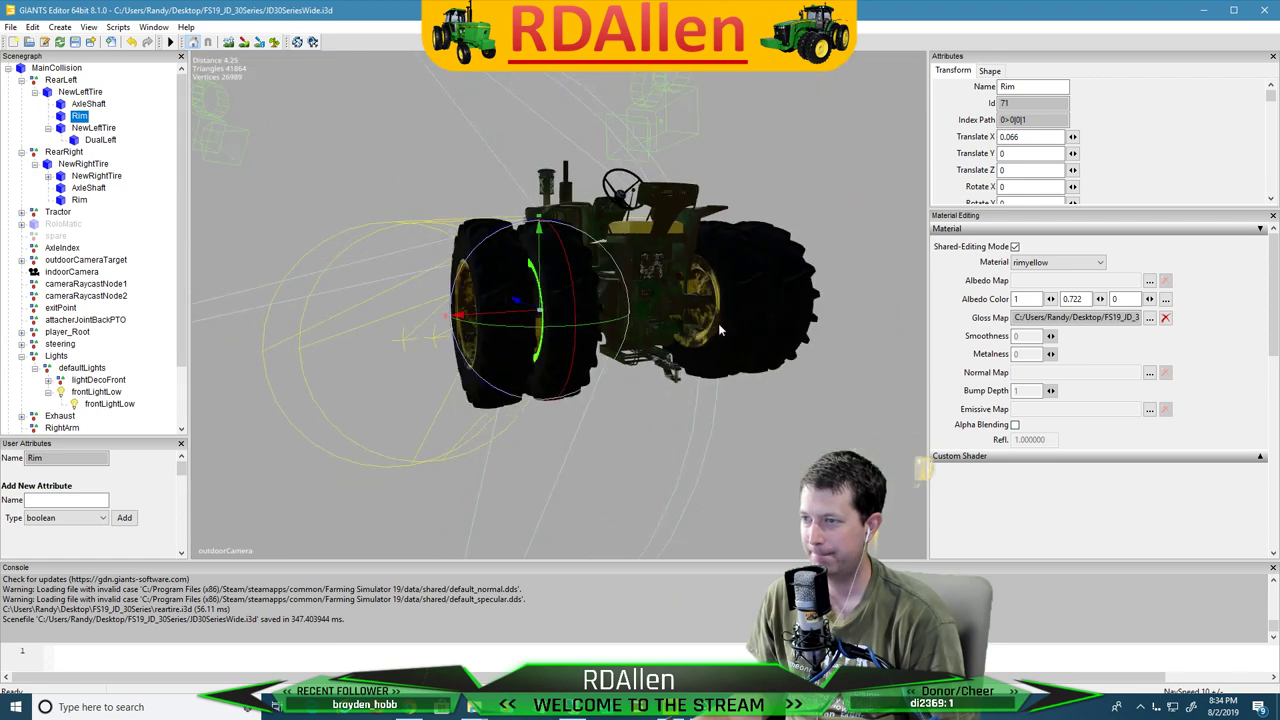
left_click_drag(719, 324, 791, 300, "alt")
scroll(754, 347, "up", 4)
left_click_drag(752, 346, 672, 392, "alt")
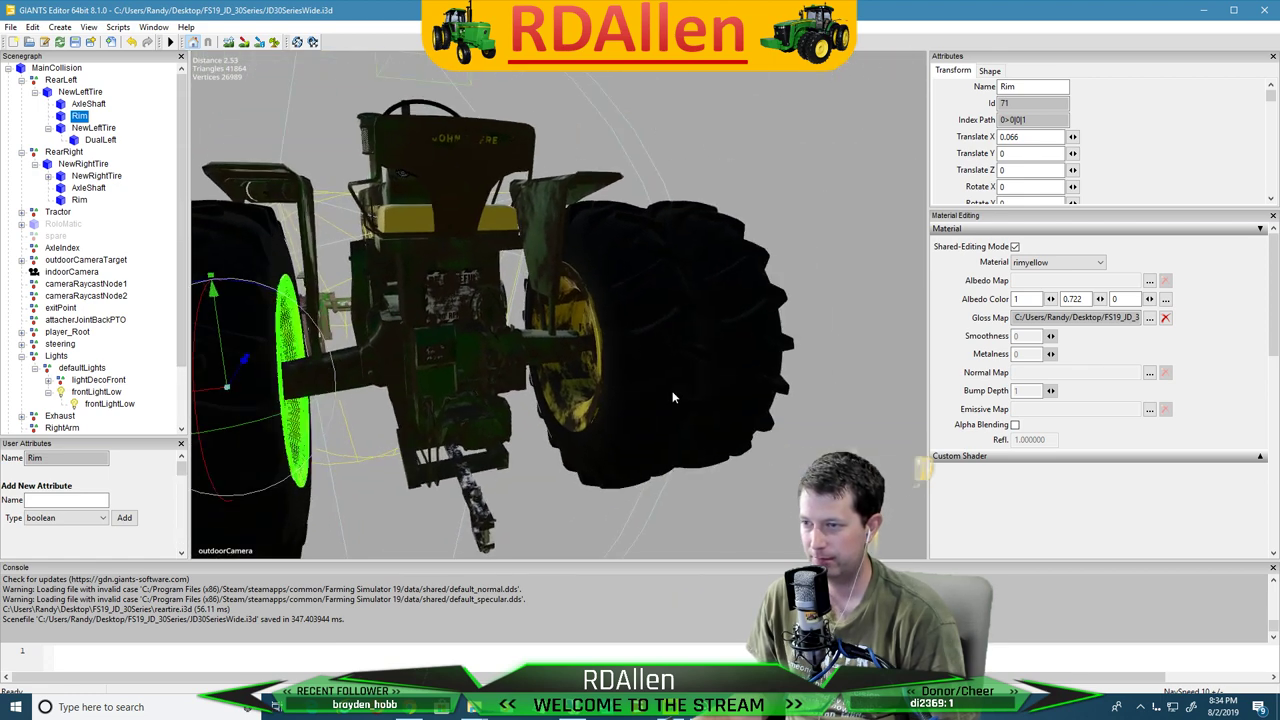
middle_click_drag(673, 397, 395, 437)
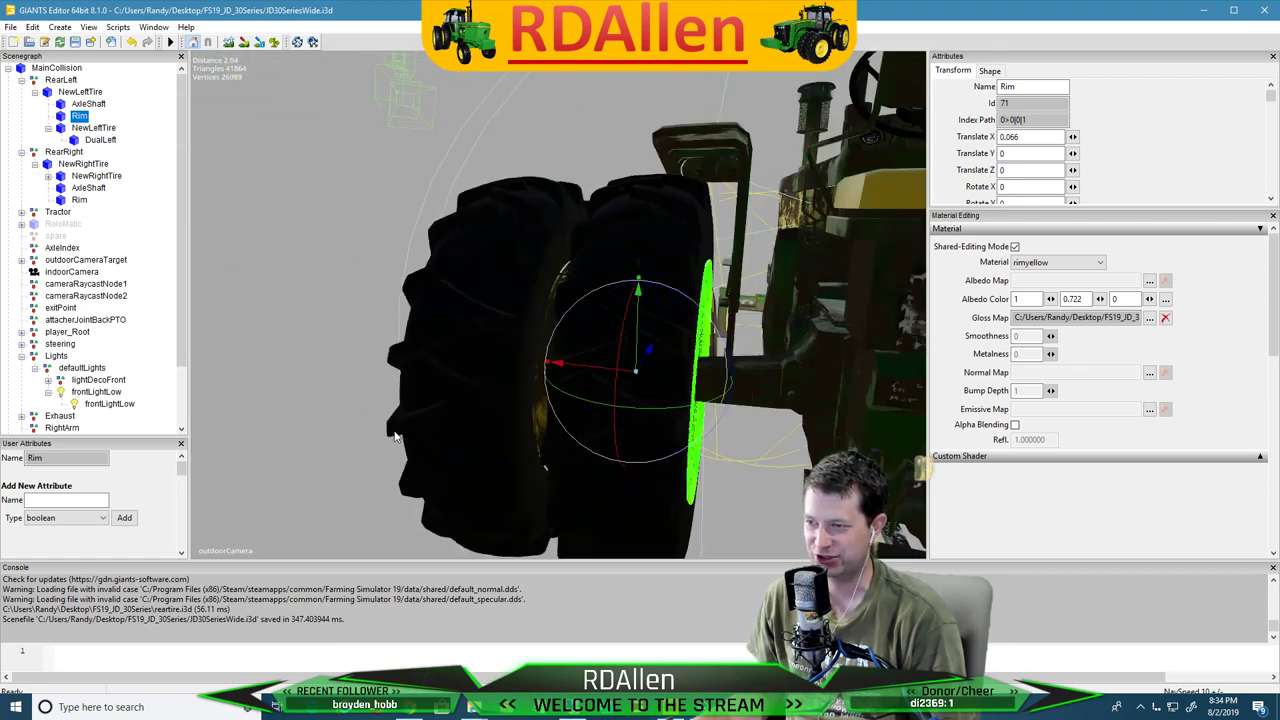
left_click(386, 300)
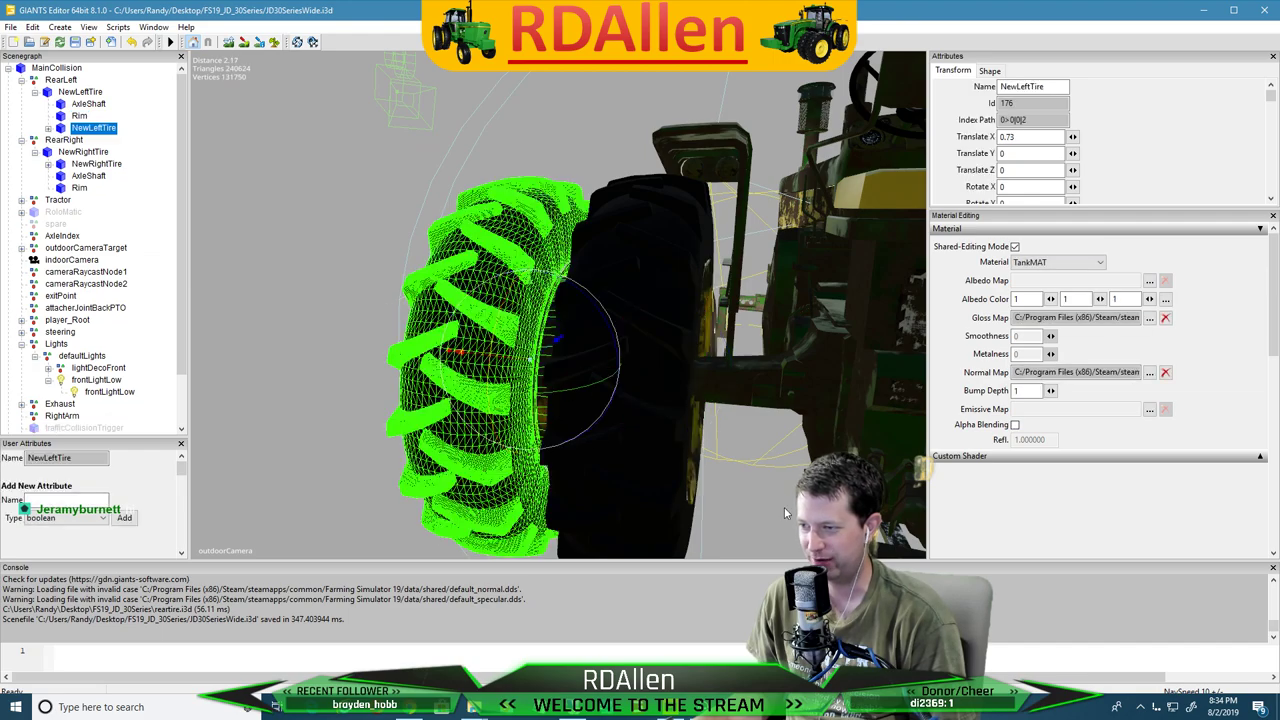
middle_click_drag(705, 488, 691, 504)
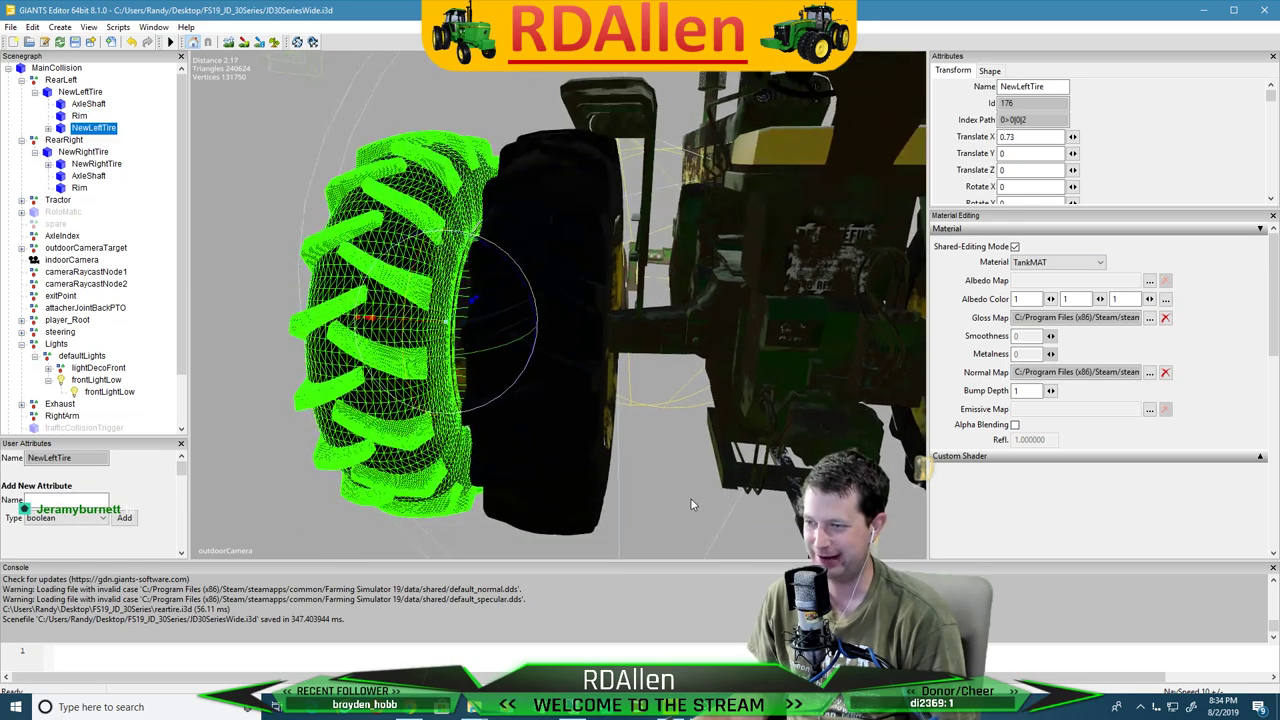
Set the Translate X of the Rim under RearLeft's NewLeftTire to 0.07
left_click_drag(691, 499, 739, 440, "alt")
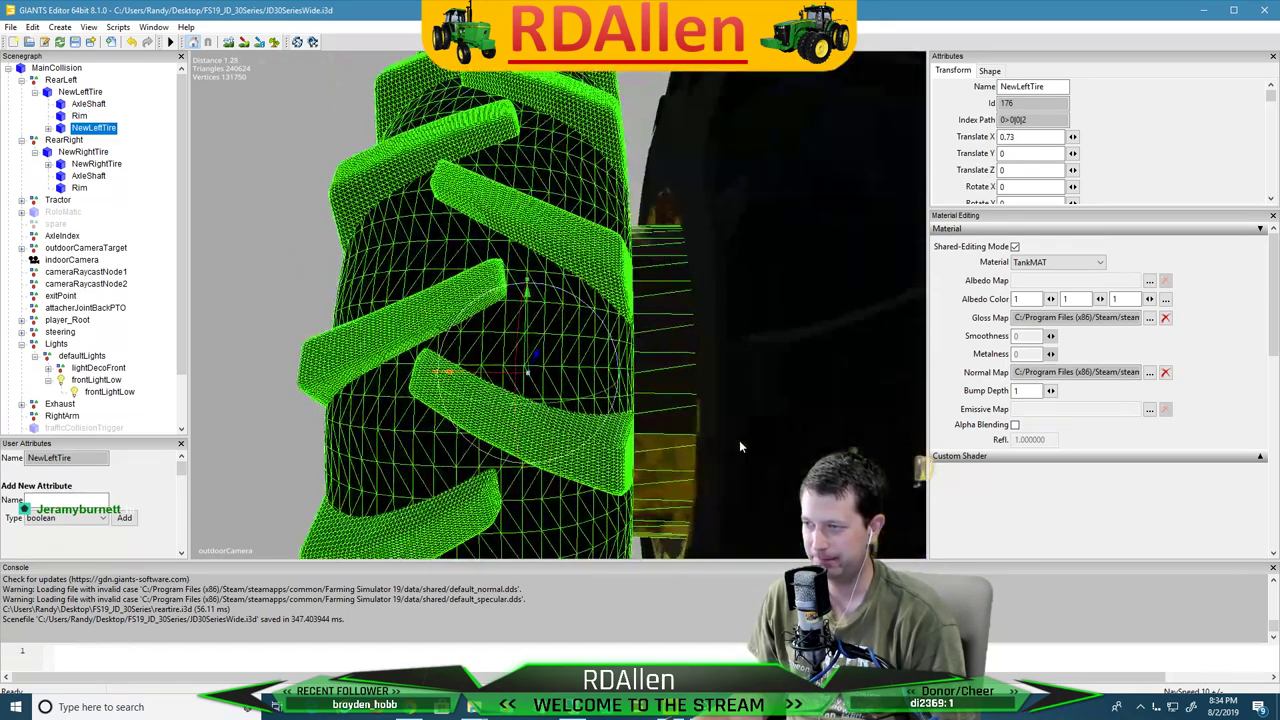
left_click(666, 212)
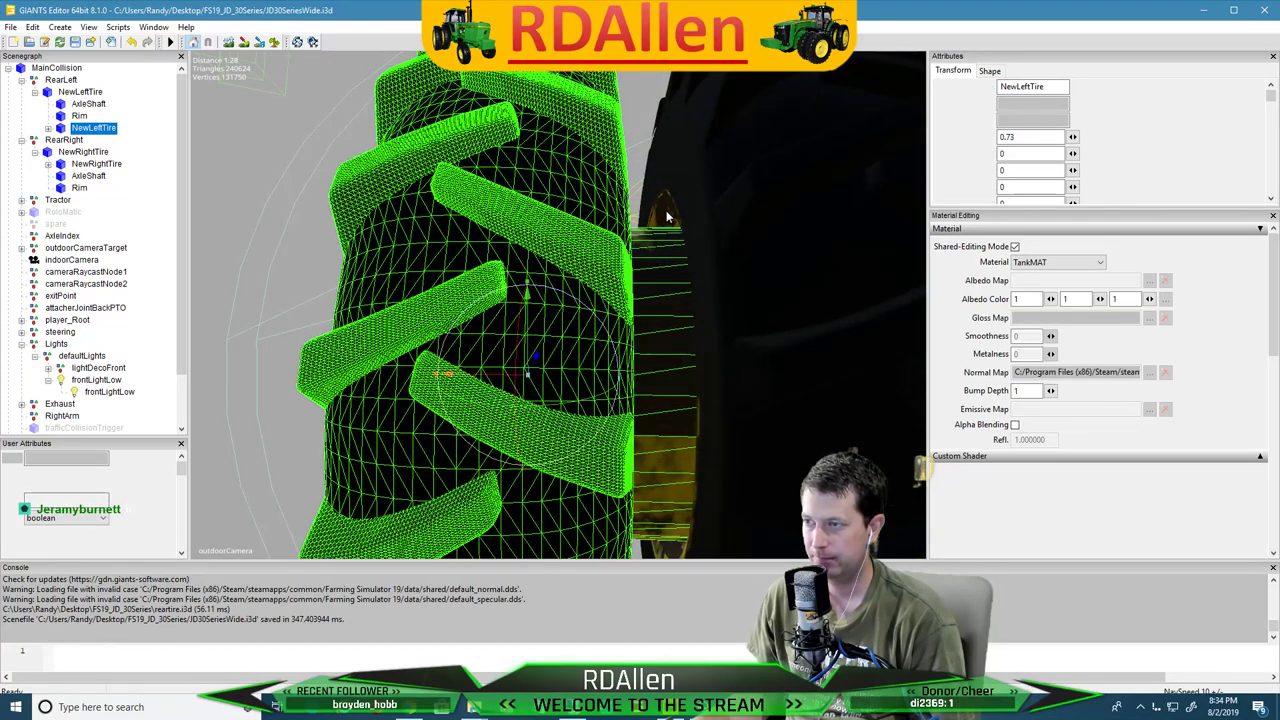
left_click(34, 91)
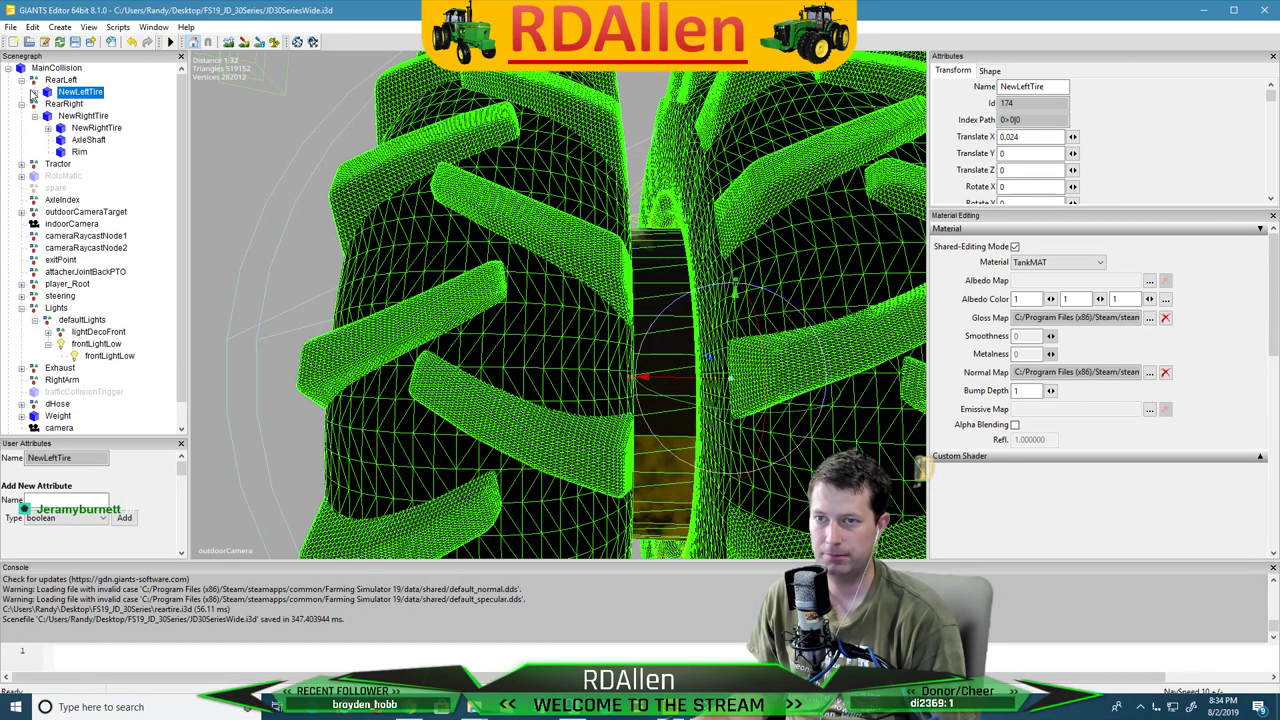
left_click(34, 91)
left_click(78, 116)
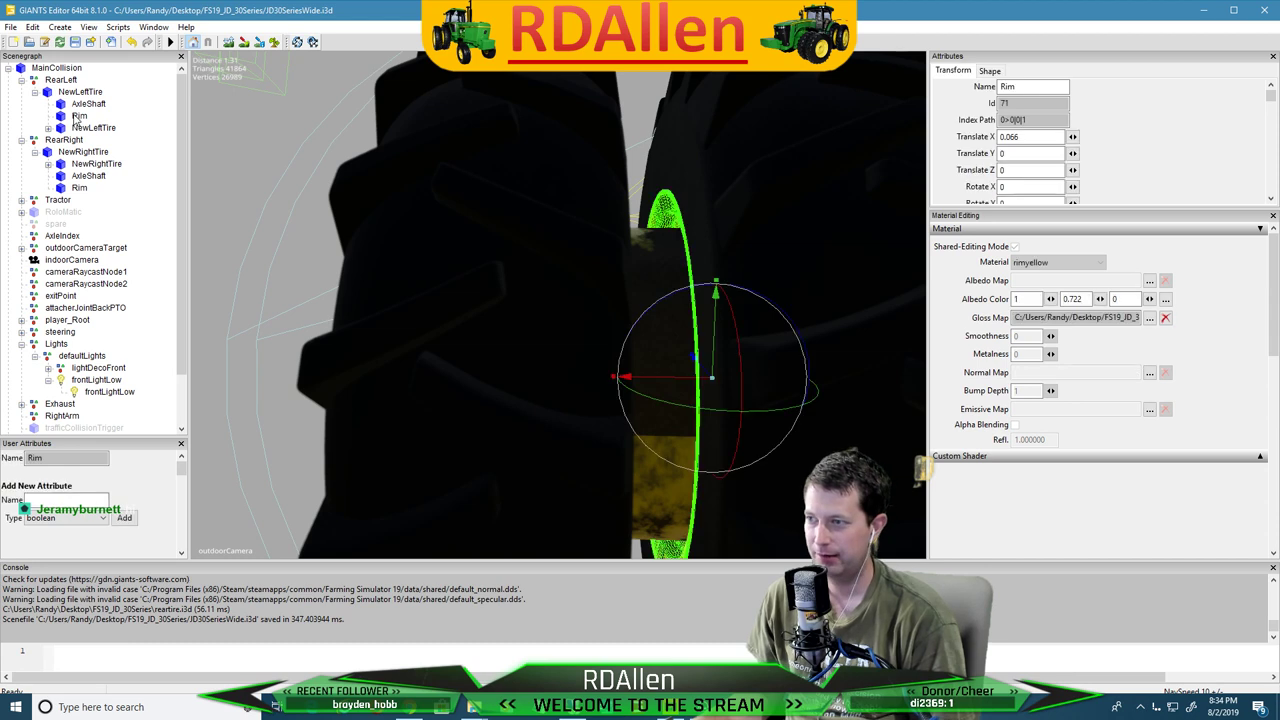
left_click(1038, 140)
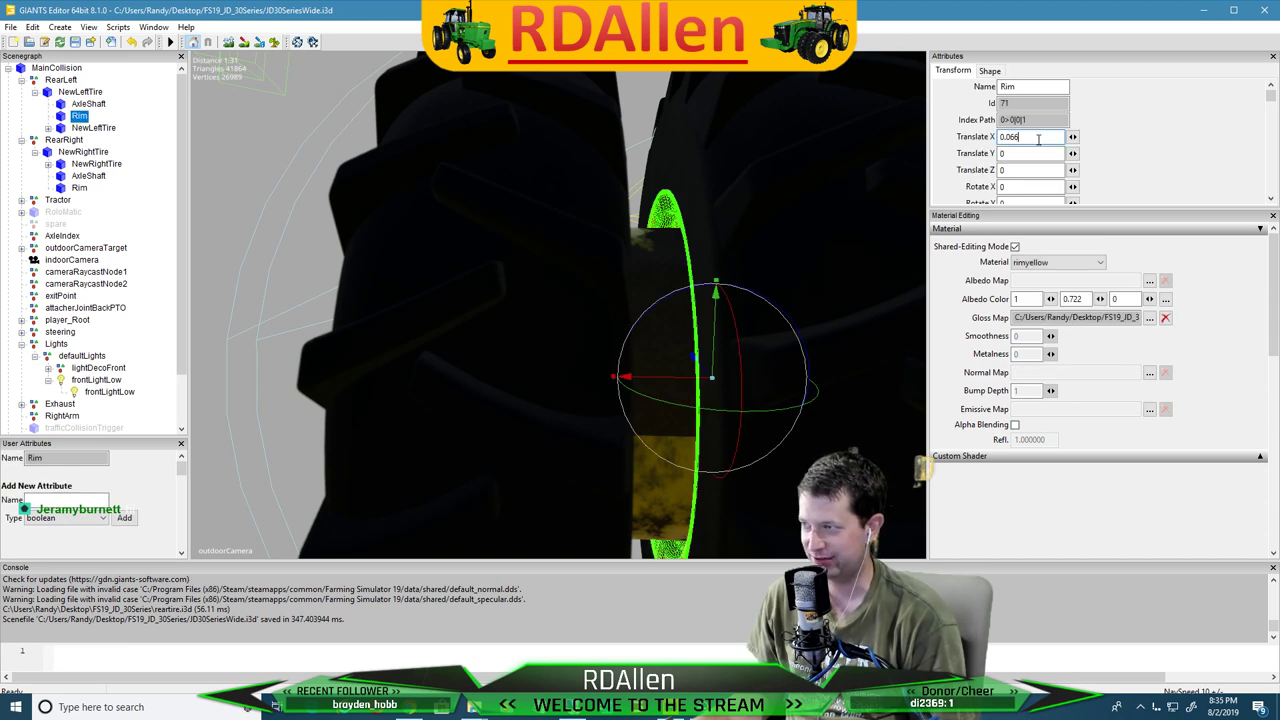
key("BackSpace")
key("BackSpace")
type("7")
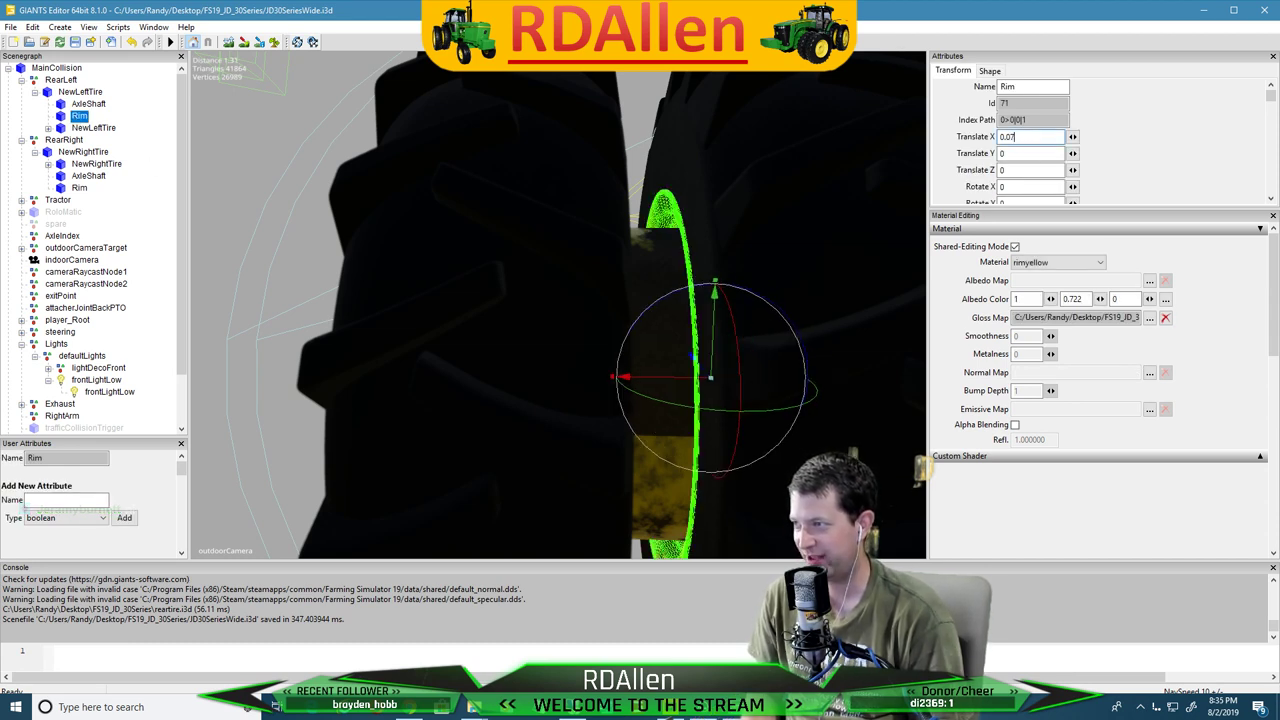
scroll(1038, 140, "down", 2)
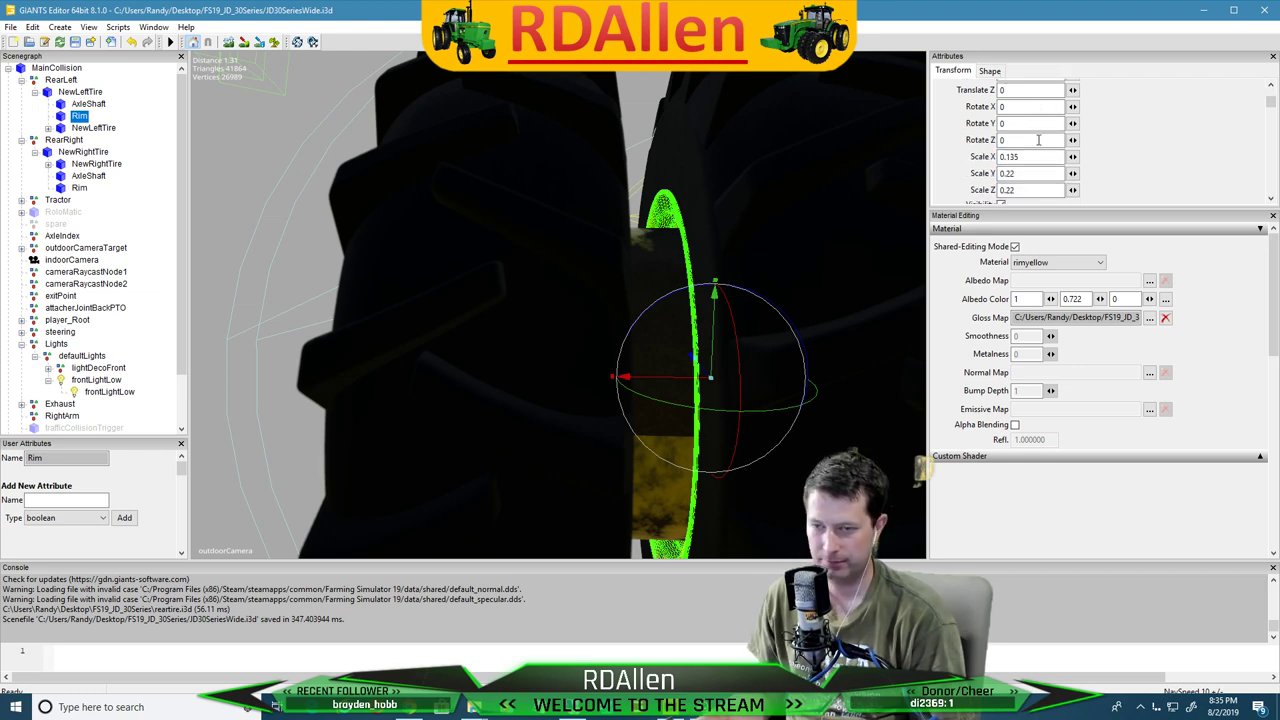
scroll(1038, 140, "up", 2)
scroll(613, 352, "down", 4)
Check the left inner rim's fit from behind, select RearLeft's AxleShaft, and compare with the right rear wheels
left_click_drag(613, 352, 688, 344, "alt")
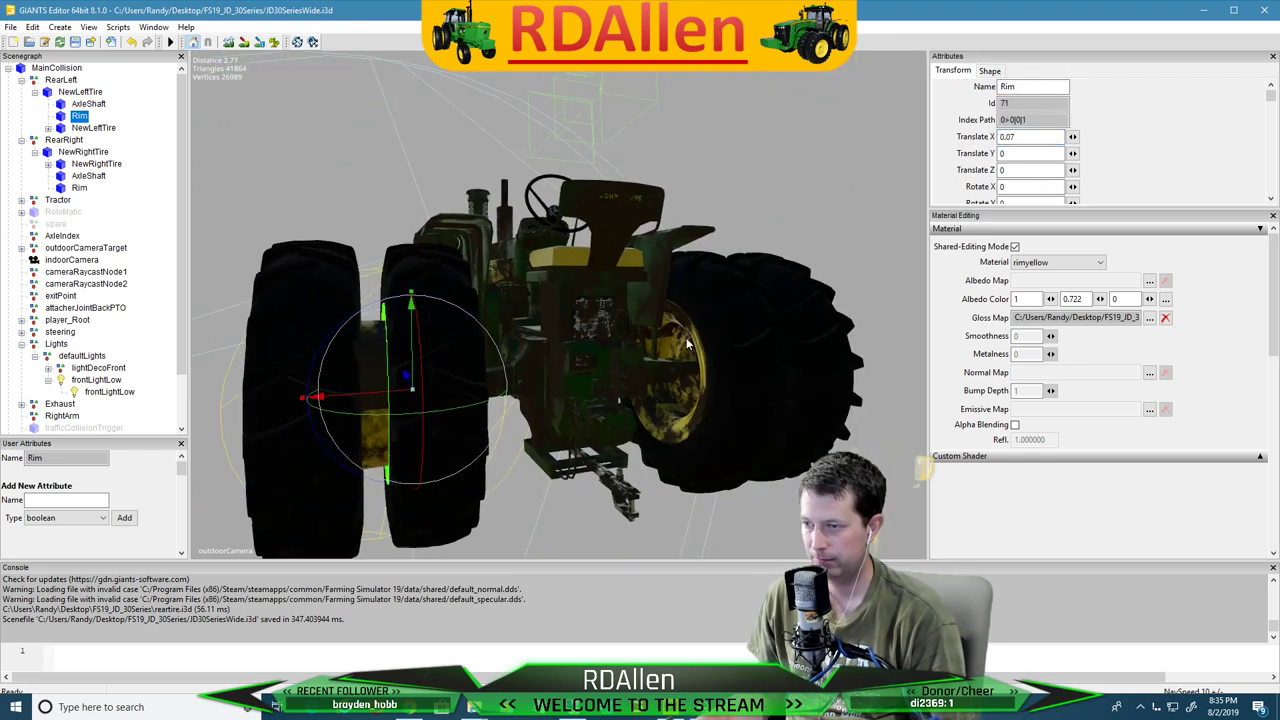
scroll(660, 402, "up", 6)
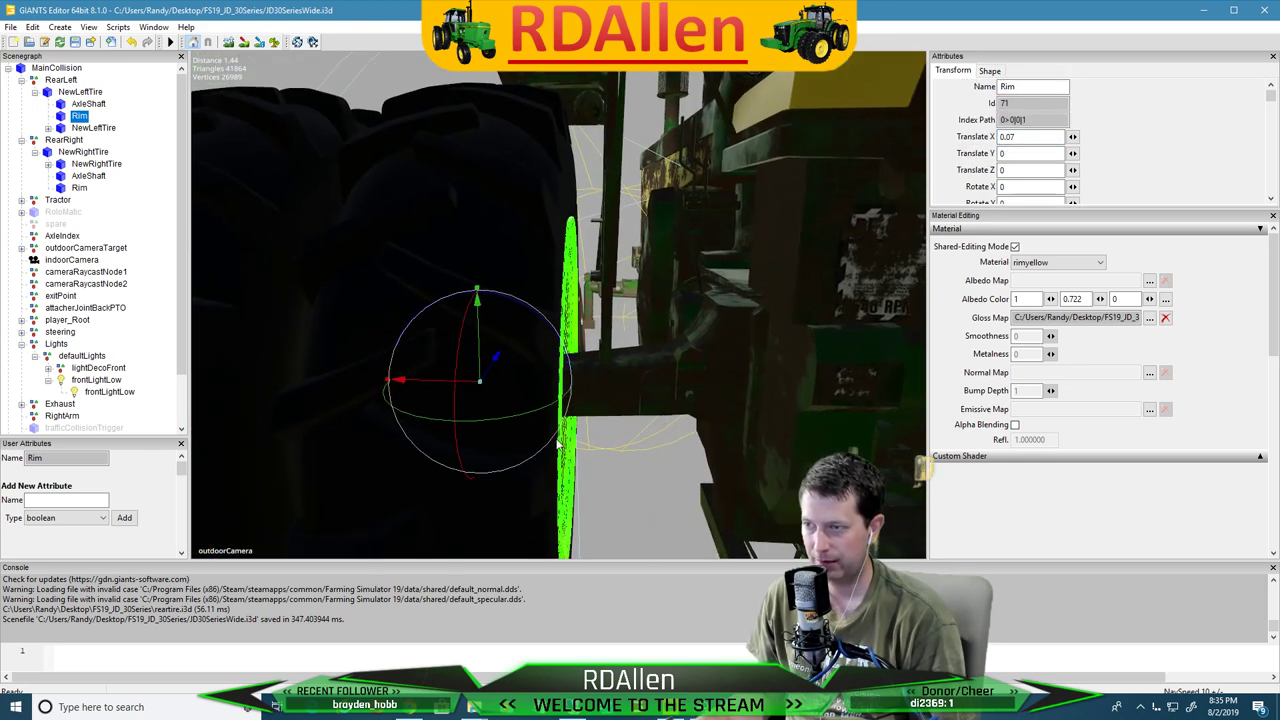
left_click(86, 105)
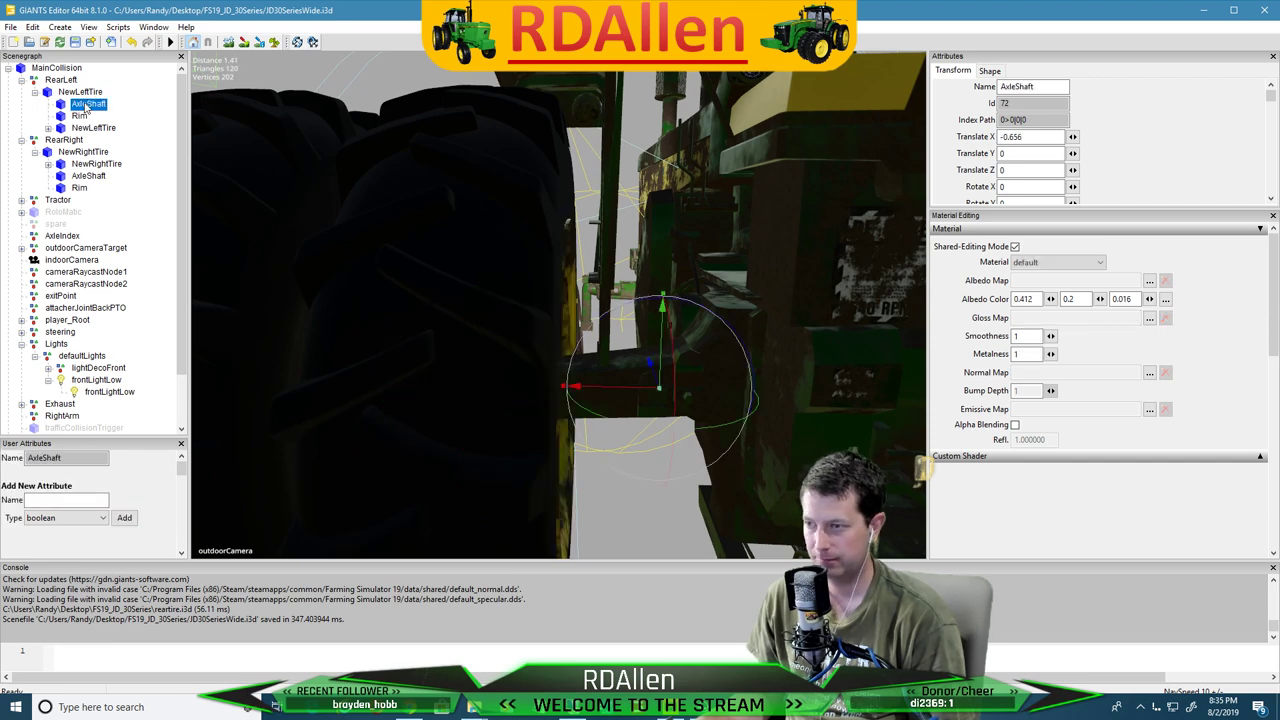
scroll(580, 236, "down", 6)
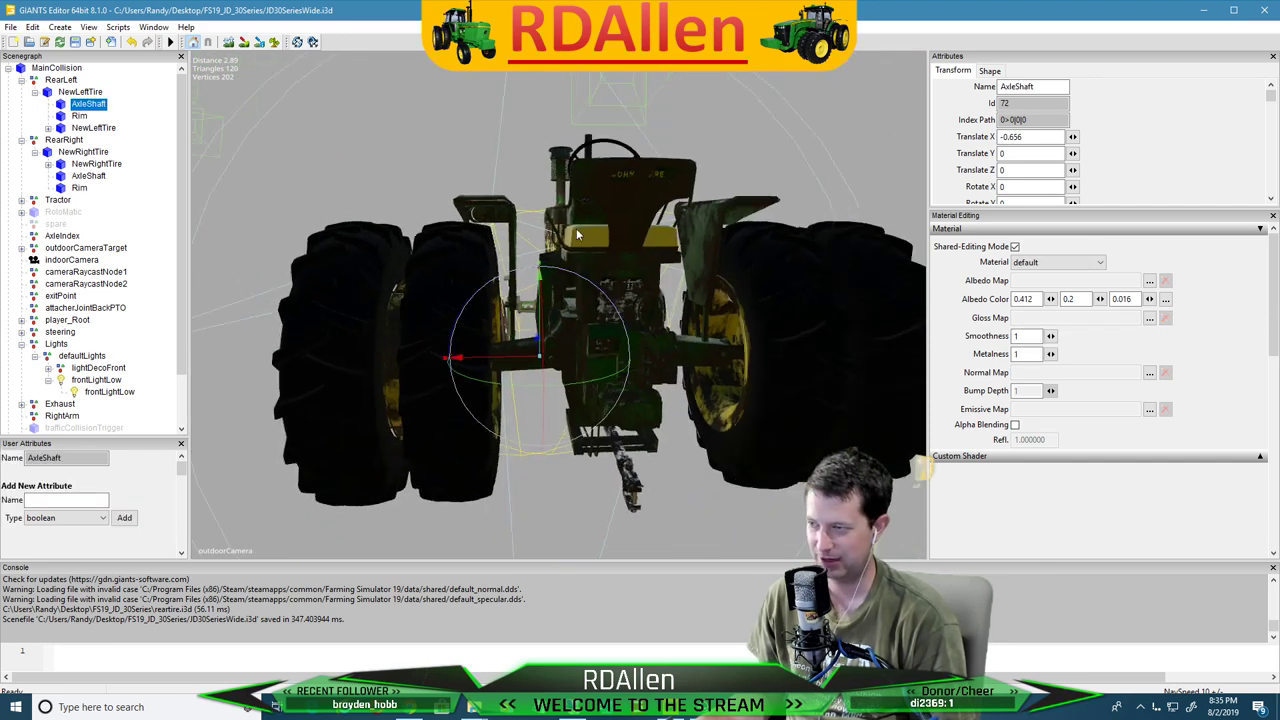
left_click_drag(580, 236, 638, 259, "alt")
scroll(638, 259, "up", 3)
middle_click_drag(636, 259, 462, 383)
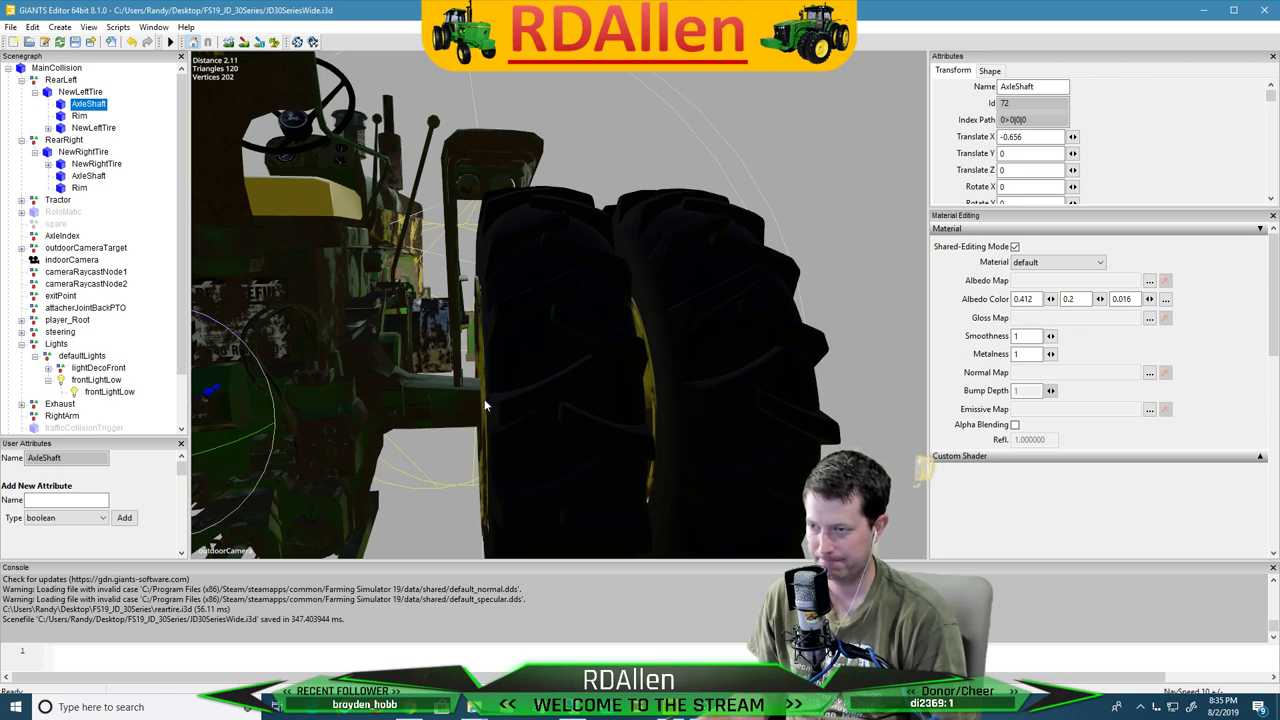
Select the Rim under RearRight's NewRightTire and set its Translate X to -0.096
left_click(485, 405)
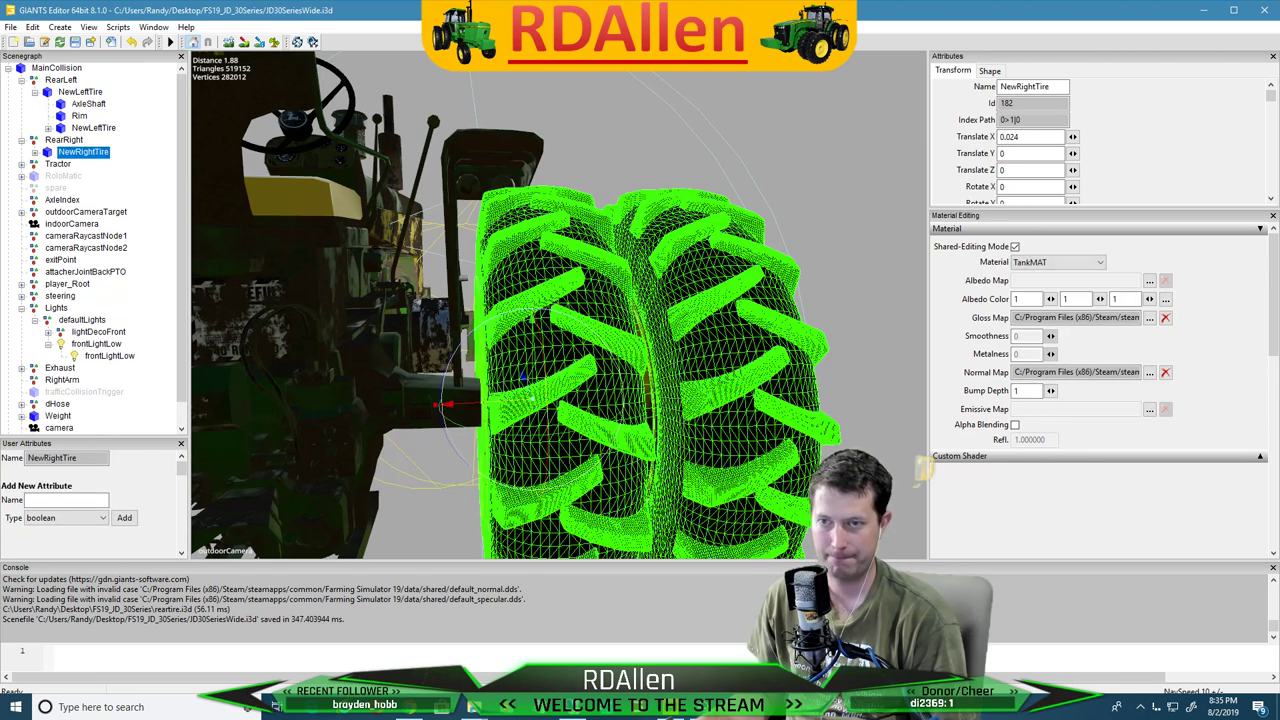
left_click(35, 153)
left_click(74, 188)
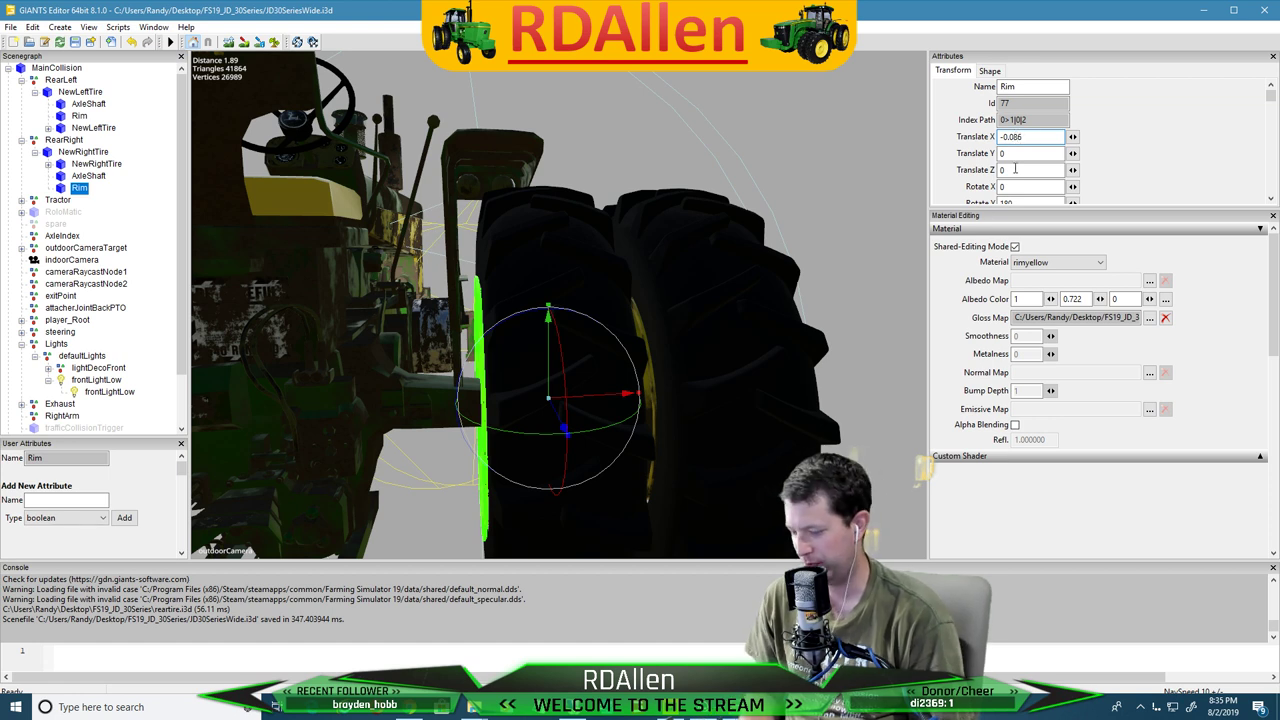
key("BackSpace")
type("9")
key("Return")
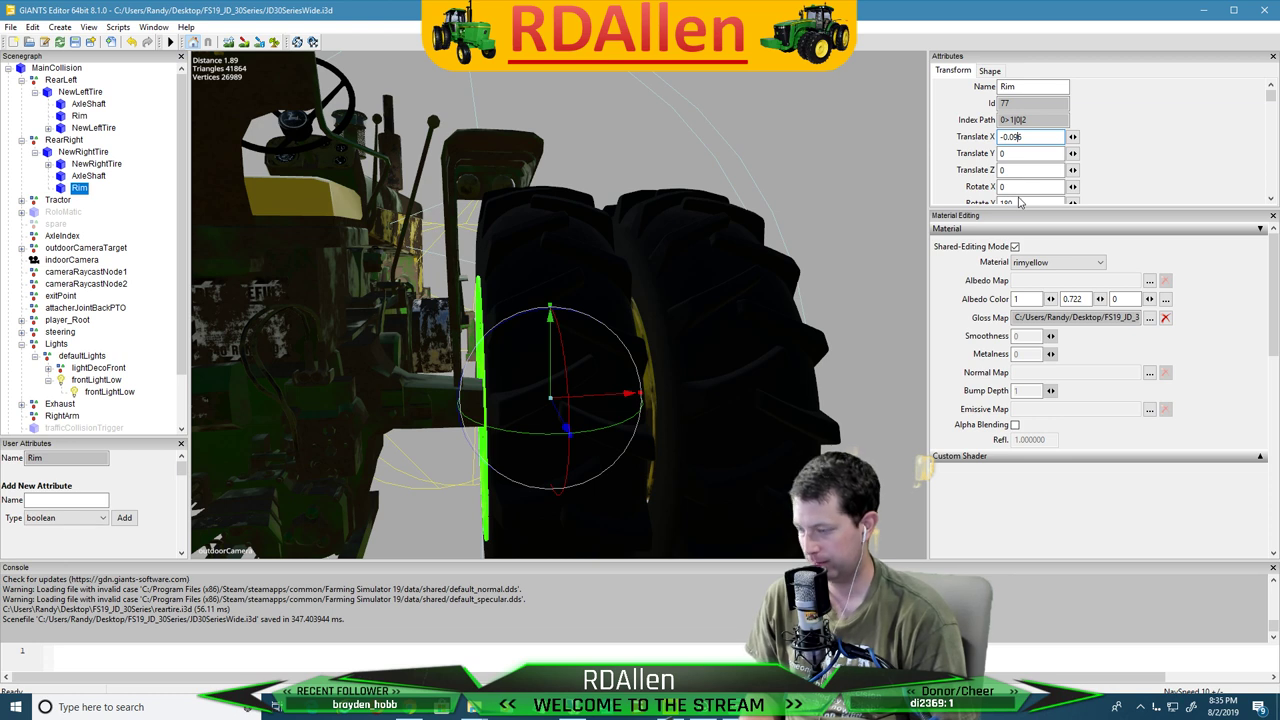
Try a Translate X of -0.056 on the right inner Rim, then restore it to -0.096
key("BackSpace")
type("5")
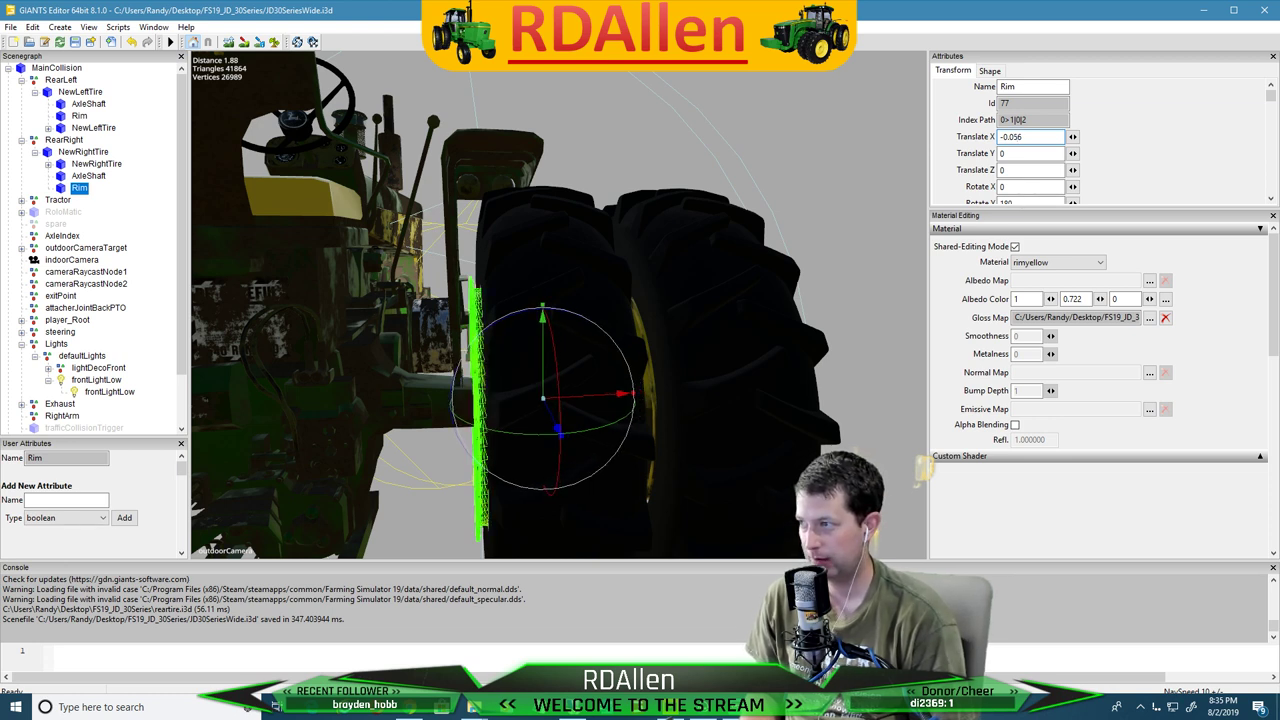
key("BackSpace")
key("BackSpace")
type("96")
key("Return")
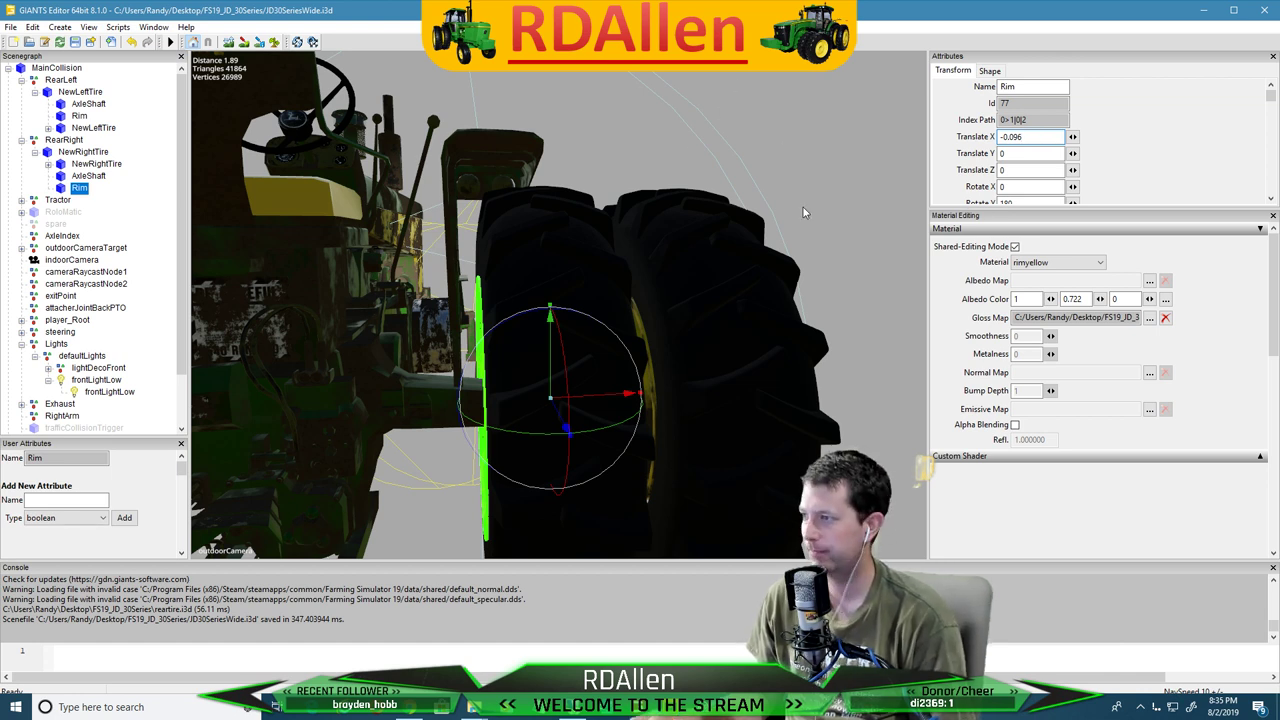
Try a Translate X of -0.105 on the right inner Rim, then set it to -0.106
key("BackSpace")
key("BackSpace")
key("BackSpace")
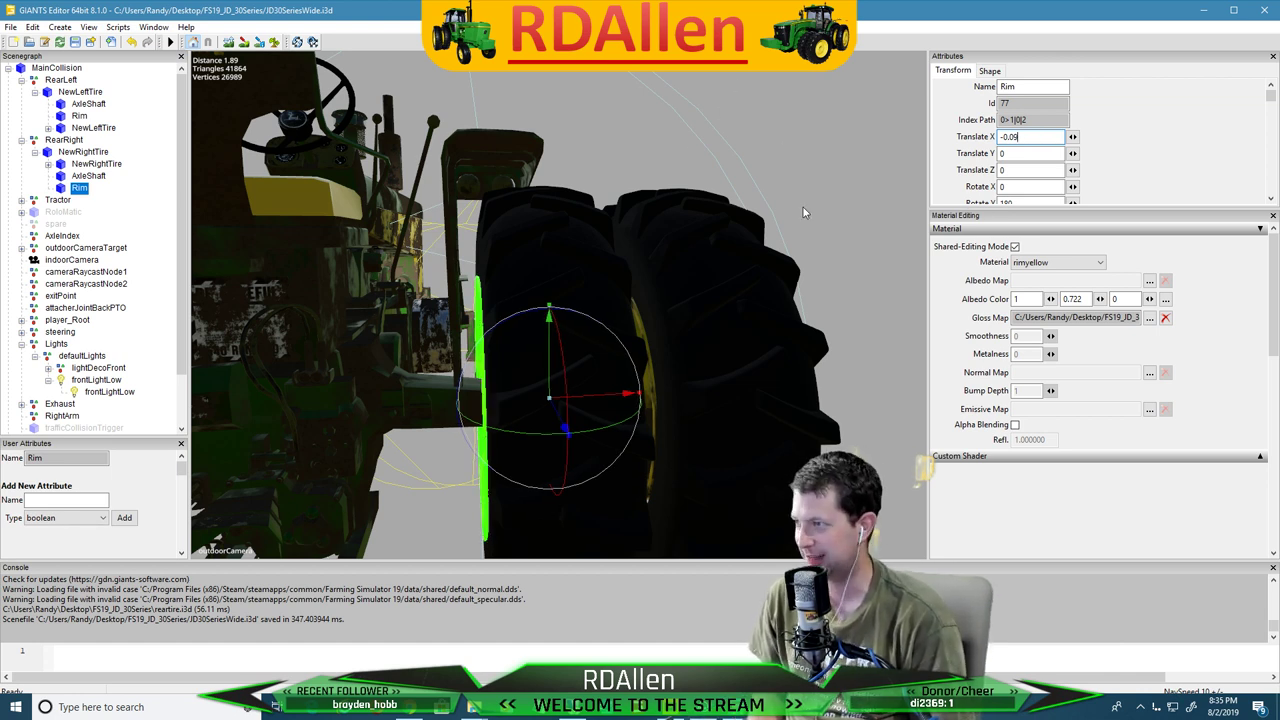
type("1056")
key("Return")
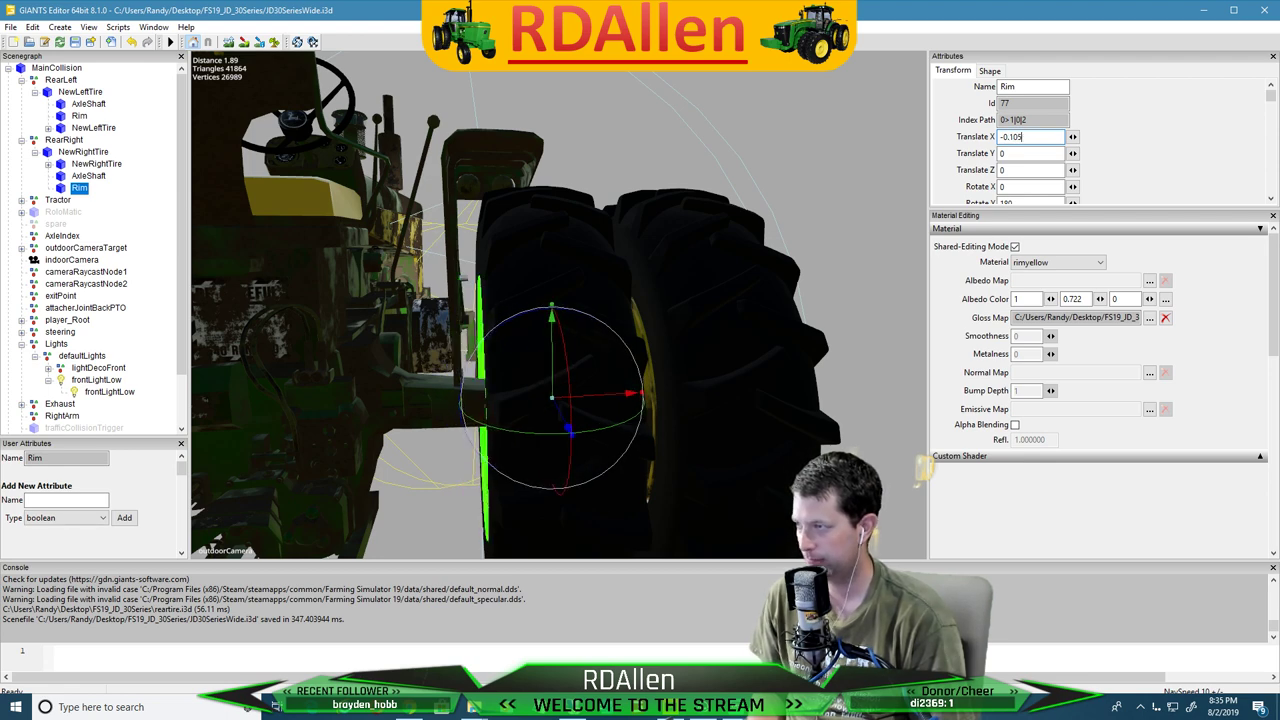
key("BackSpace")
type("6")
key("Return")
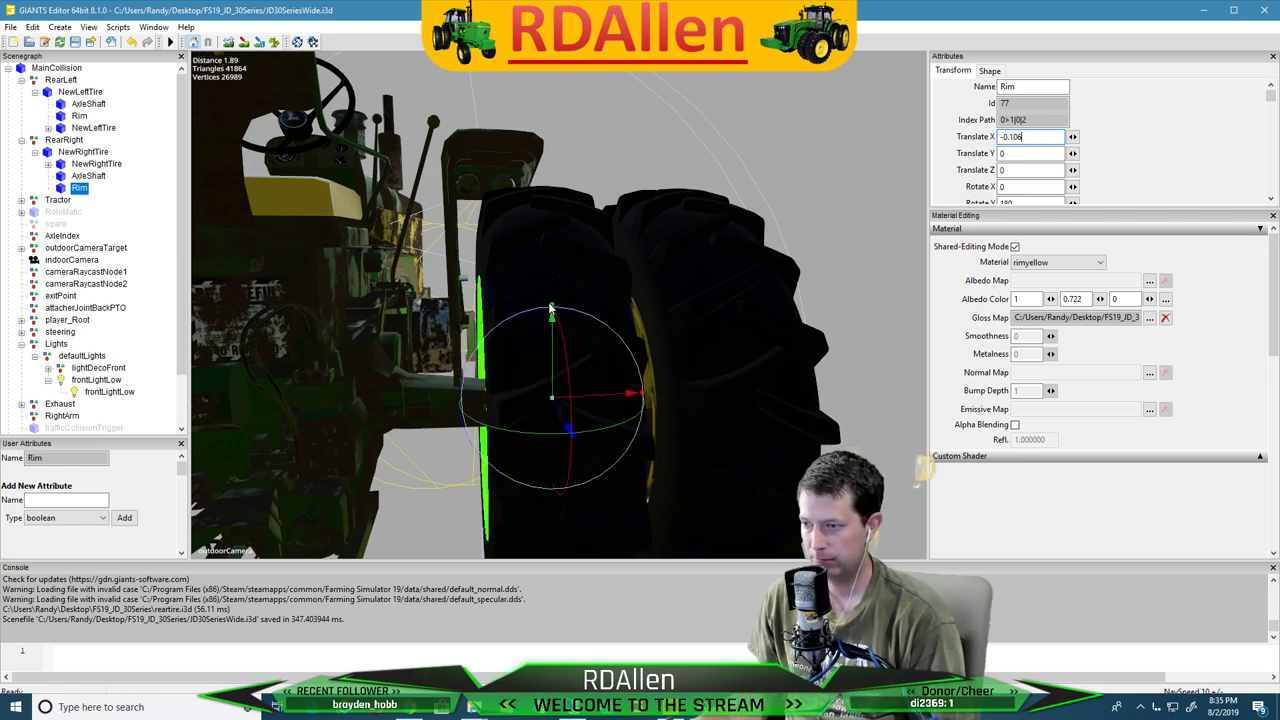
Examine the right inner rim's fit against its tire from behind and in the gap between the duals
left_click_drag(703, 220, 423, 240, "alt")
scroll(749, 254, "up", 5)
scroll(608, 228, "down", 6)
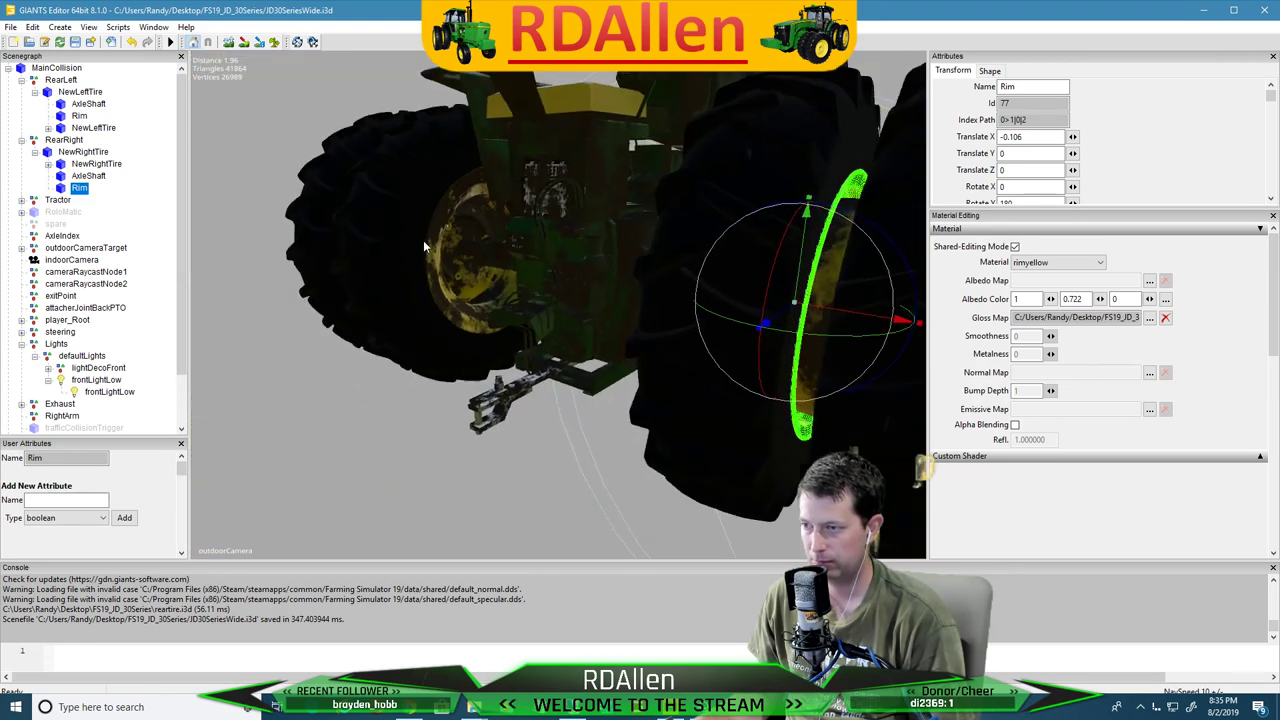
scroll(452, 233, "up", 2)
middle_click_drag(452, 227, 526, 198)
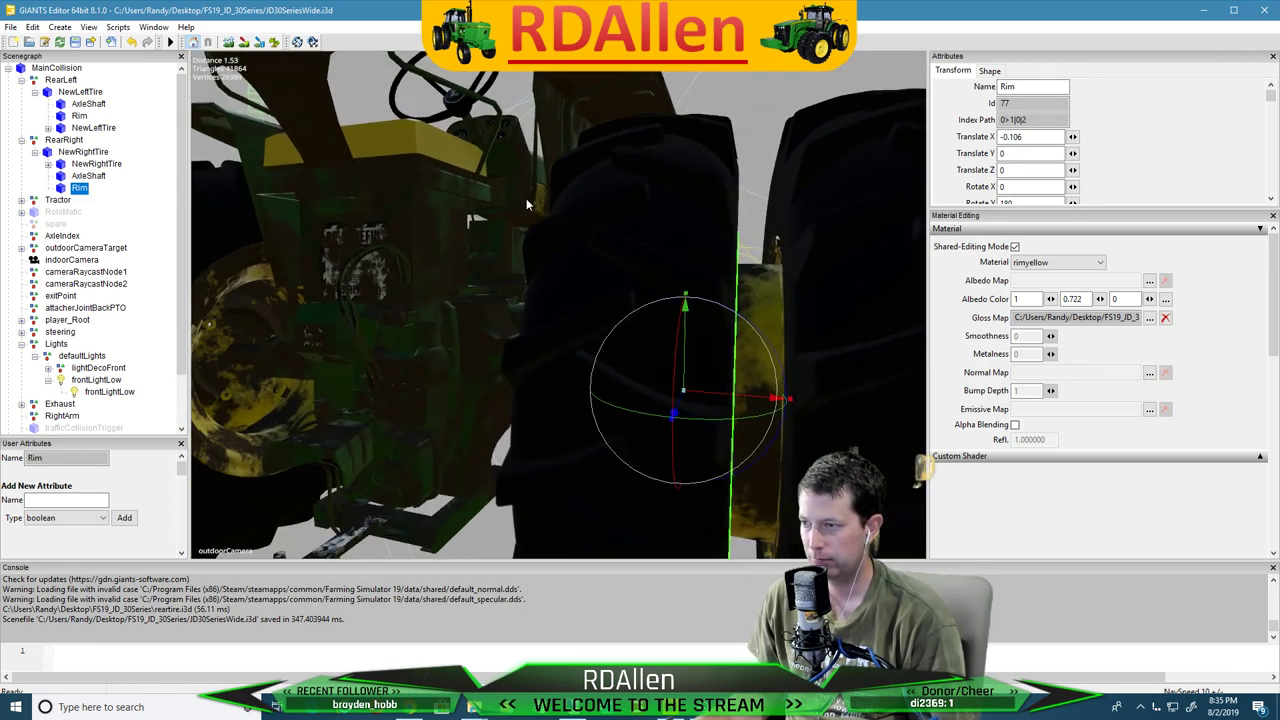
left_click_drag(526, 198, 536, 266, "alt")
scroll(491, 229, "up", 4)
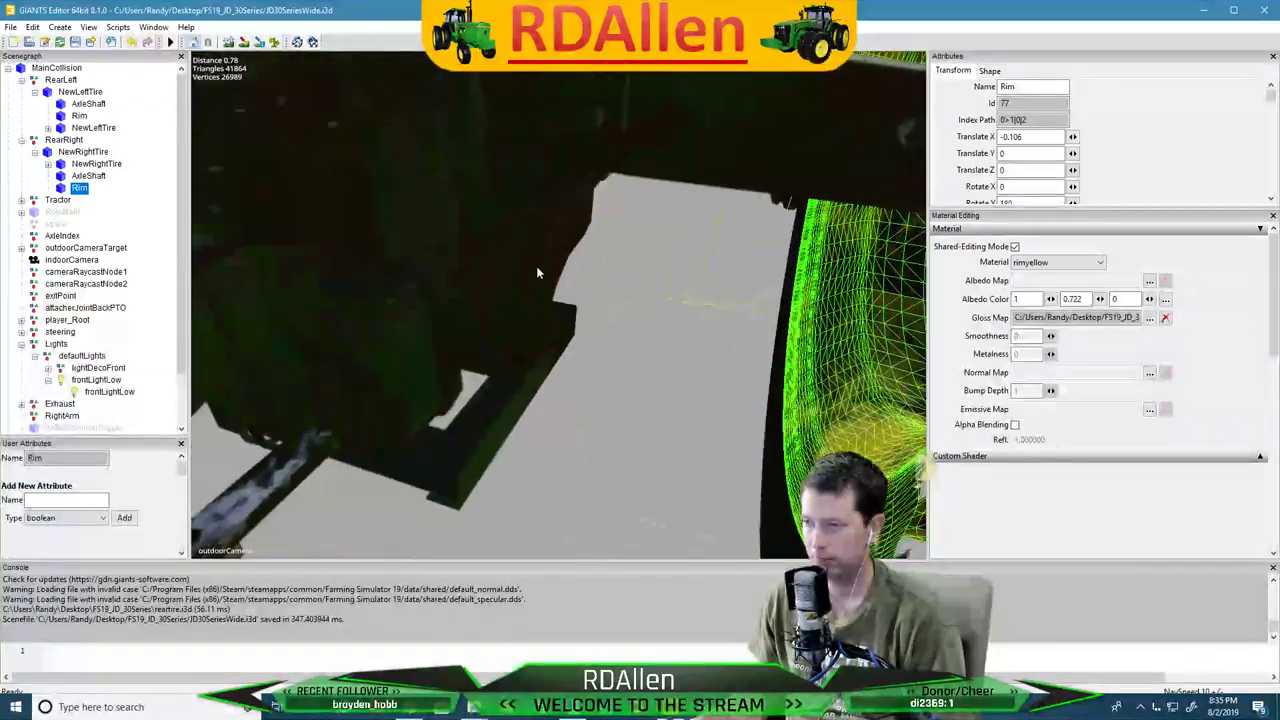
scroll(534, 258, "down", 4)
middle_click_drag(533, 254, 506, 227)
scroll(504, 225, "down", 2)
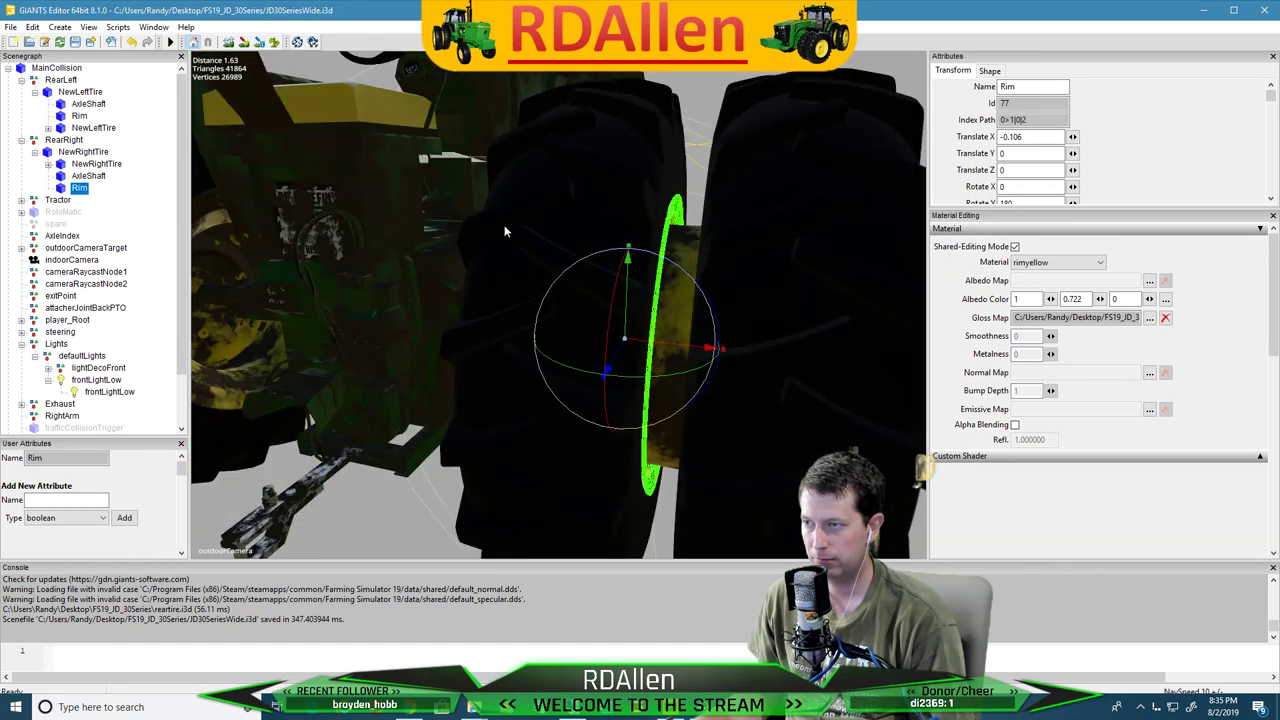
Set the right inner Rim's Translate X to -0.1 and check its fit from the inner side of the wheel
left_click(1030, 136)
key("BackSpace")
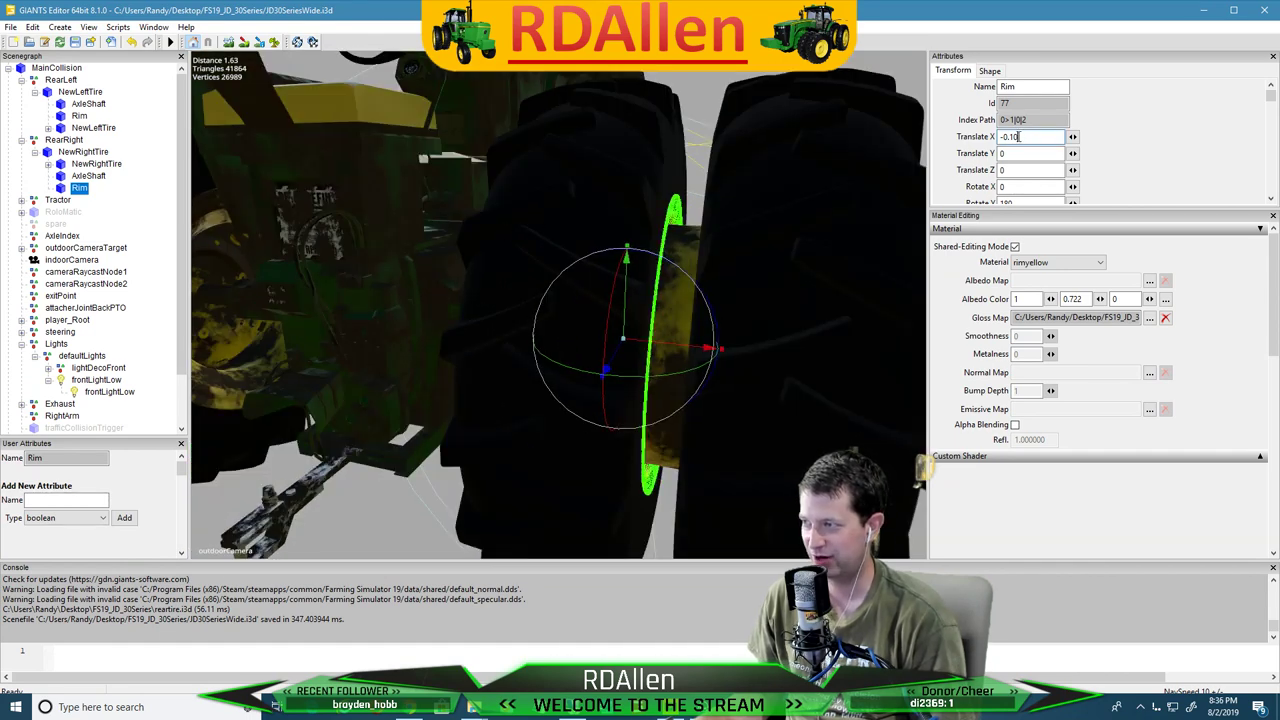
middle_click_drag(282, 325, 473, 293, "alt")
scroll(473, 296, "up", 5)
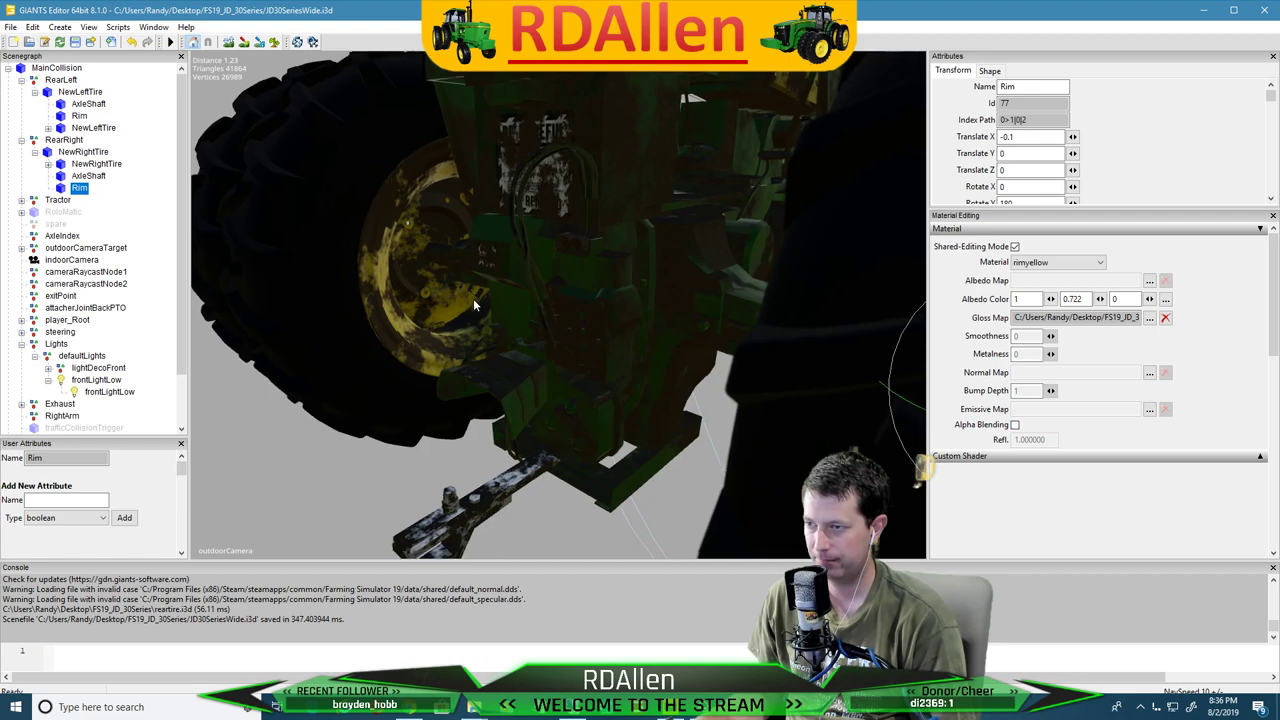
left_click_drag(538, 297, 477, 260, "alt")
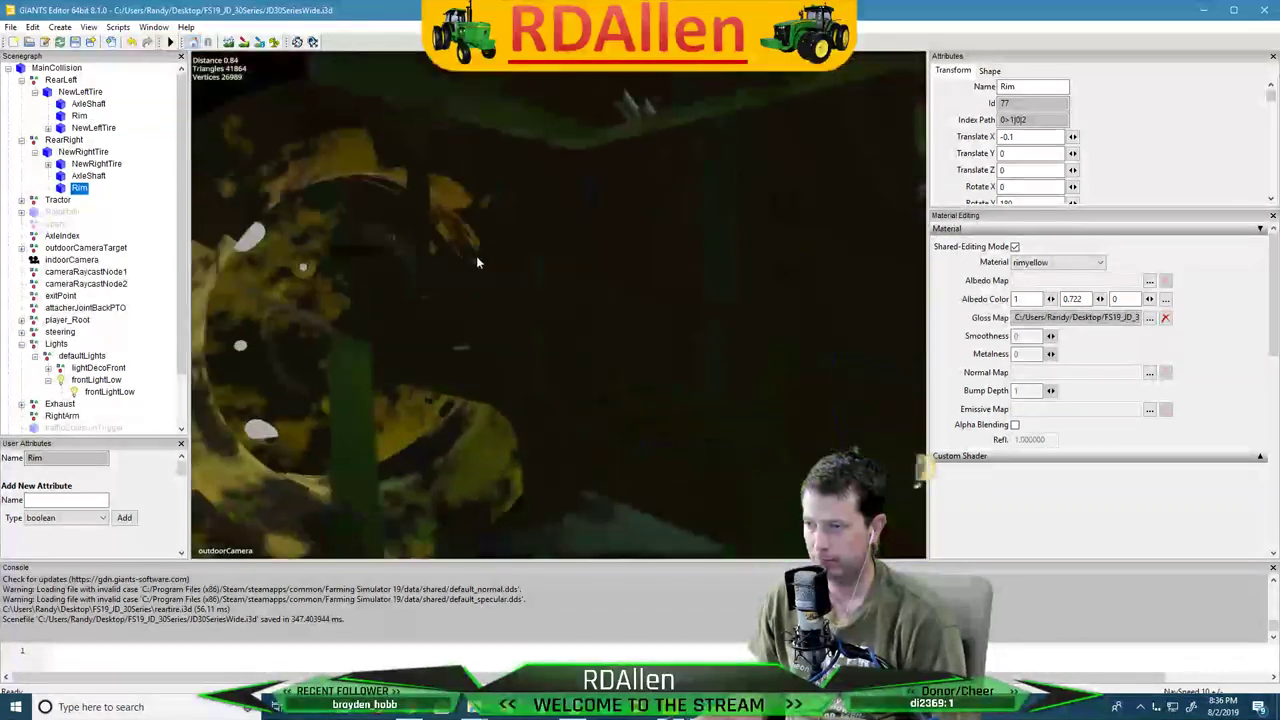
scroll(496, 264, "down", 3)
middle_click_drag(496, 266, 800, 295)
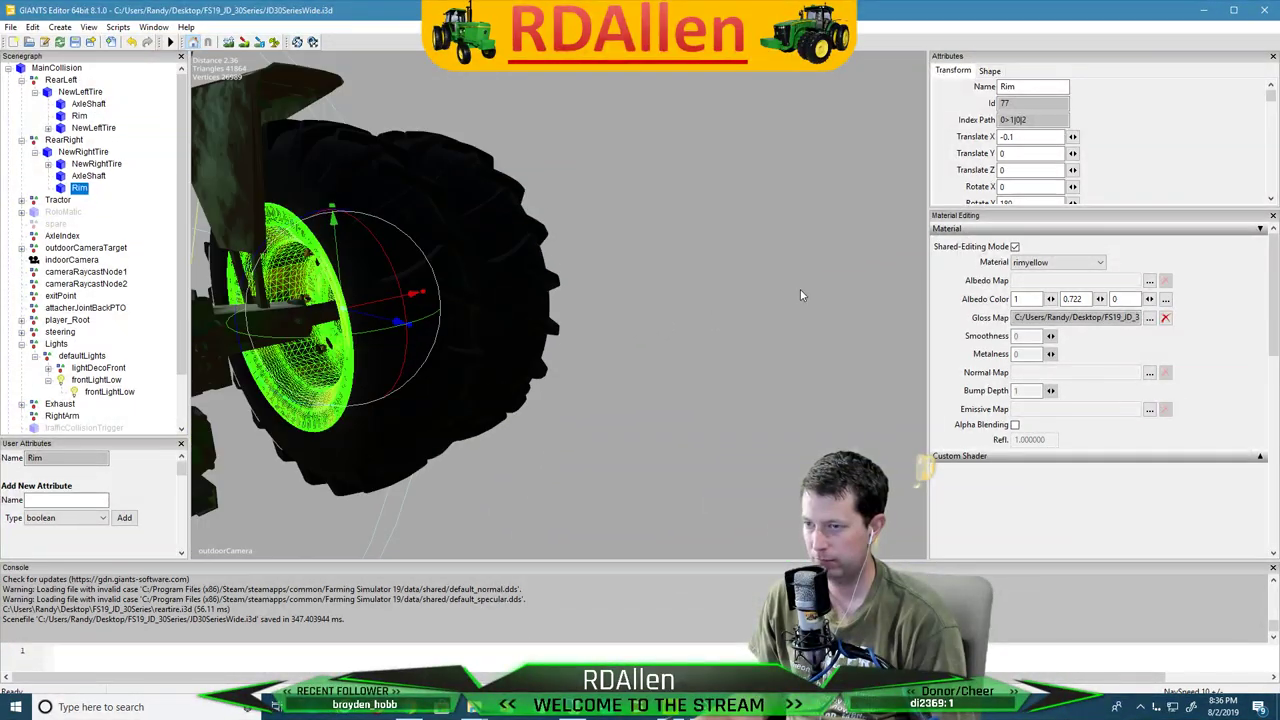
middle_click_drag(648, 297, 569, 300)
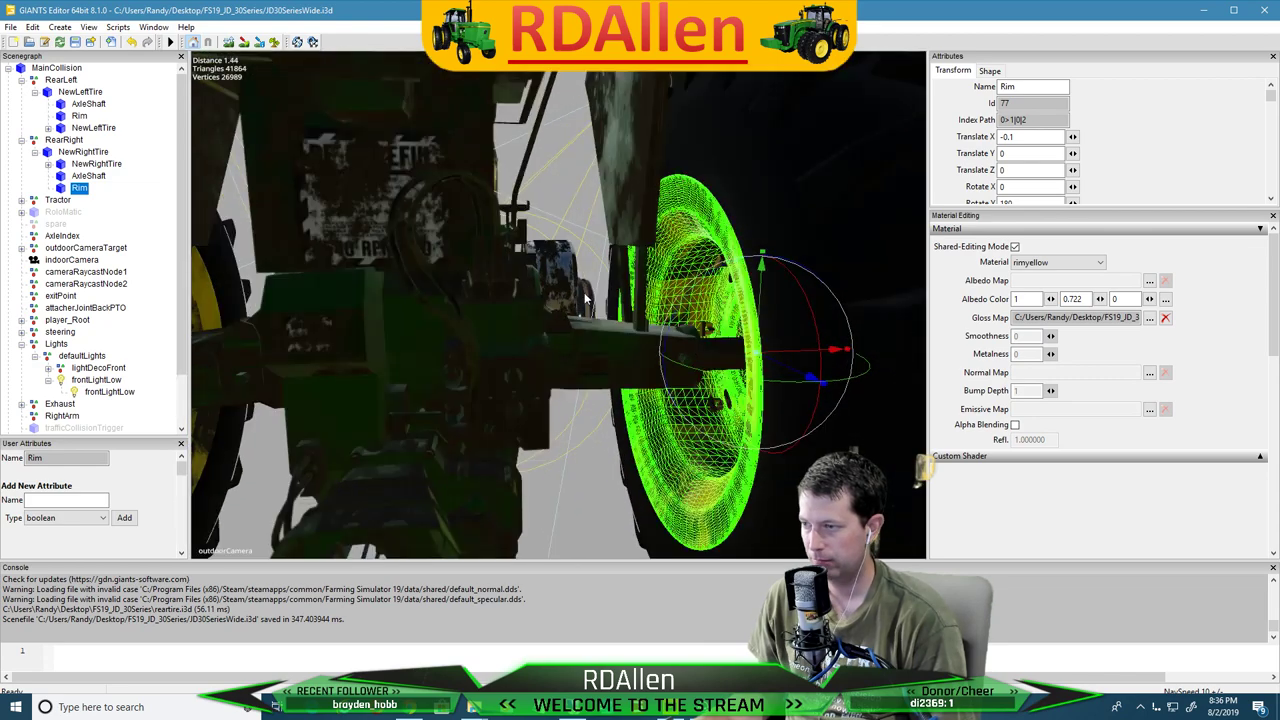
left_click_drag(585, 298, 649, 282, "alt")
scroll(653, 288, "up", 4)
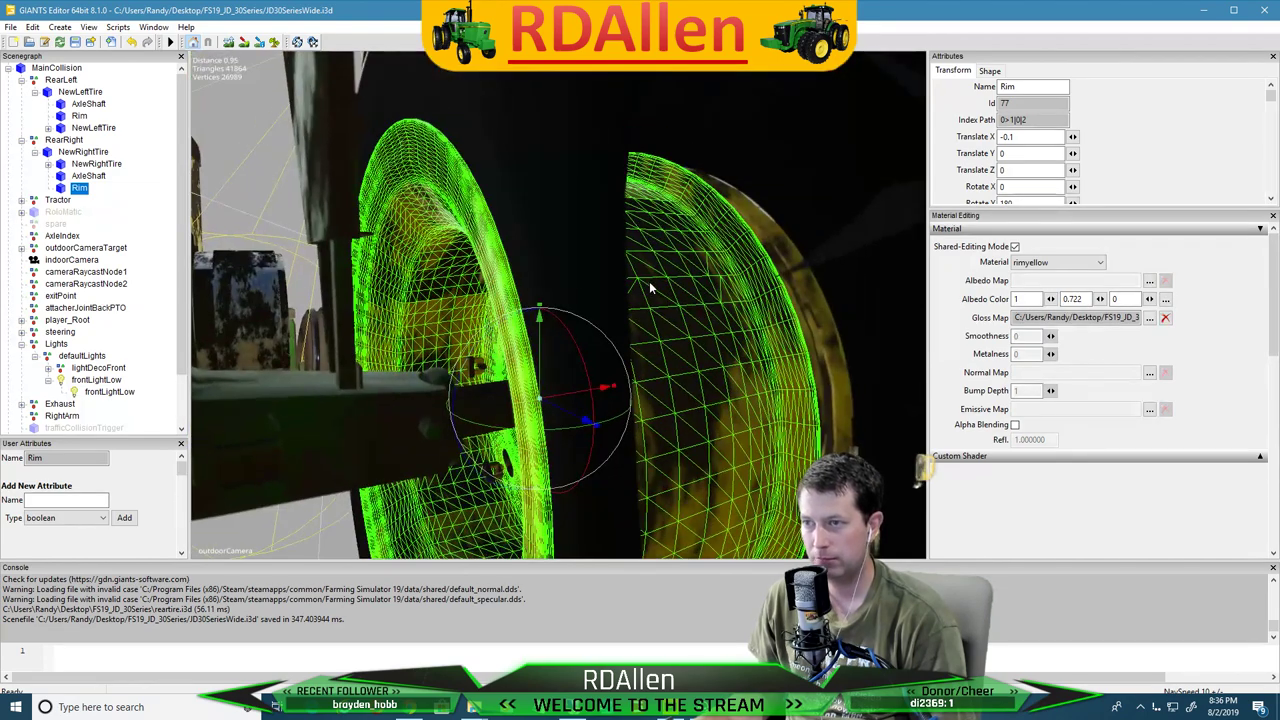
Examine both sets of rear duals from behind and above, and expand the nested NewRightTire under RearRight
scroll(646, 278, "down", 3)
middle_click_drag(660, 255, 584, 296)
scroll(508, 286, "down", 5)
scroll(482, 303, "down", 3)
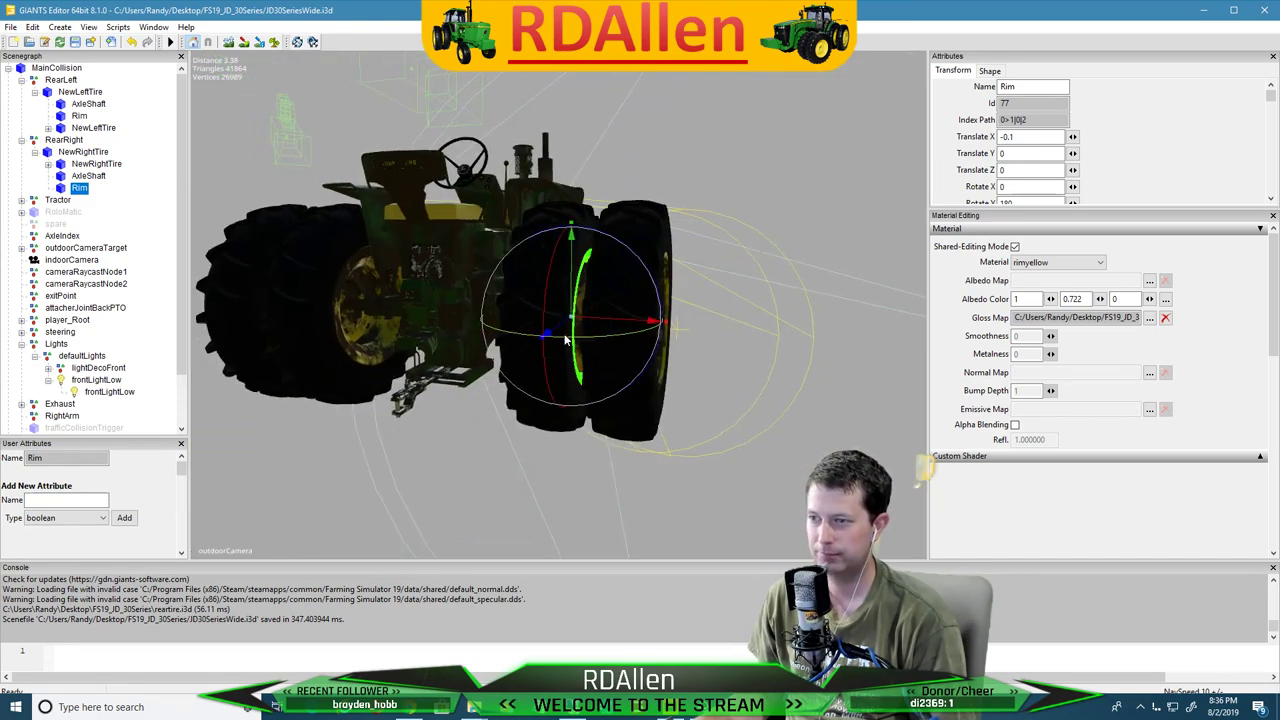
scroll(510, 246, "up", 3)
middle_click_drag(440, 170, 570, 399, "alt")
scroll(570, 399, "down", 4)
middle_click_drag(519, 140, 532, 256, "alt")
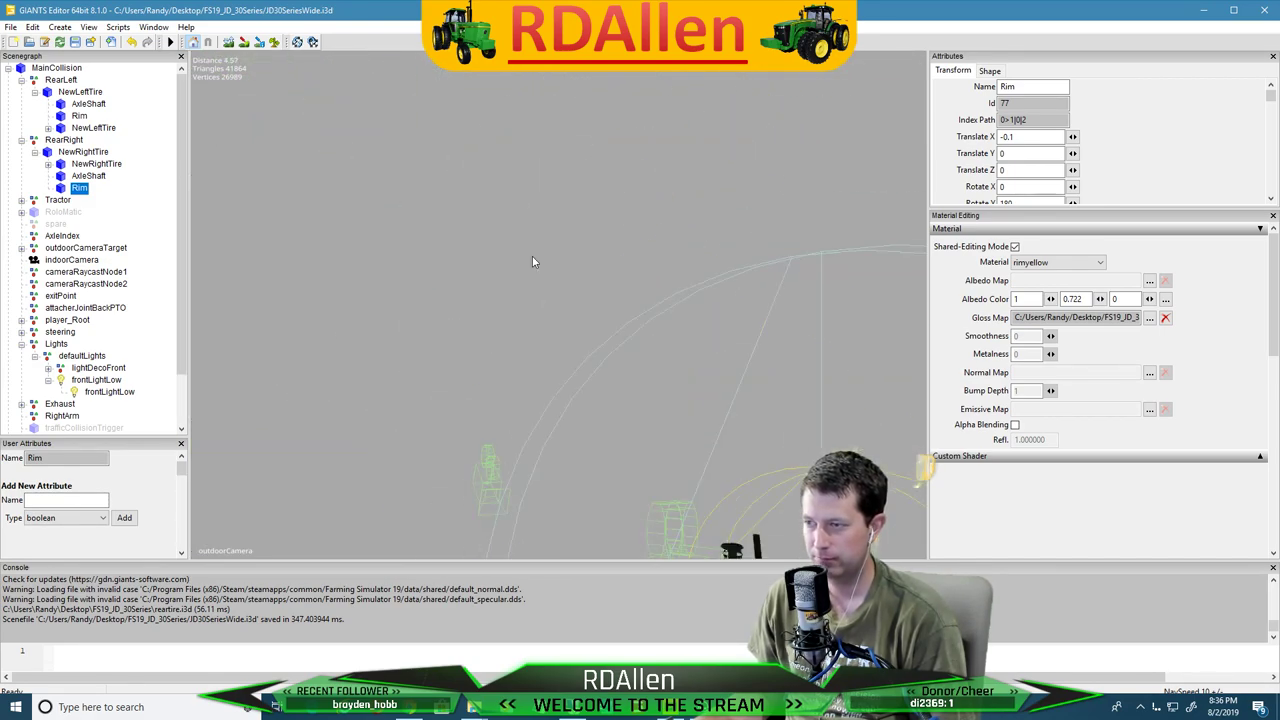
scroll(566, 337, "up", 3)
left_click_drag(566, 337, 675, 453, "alt")
scroll(673, 450, "down", 3)
scroll(560, 290, "down", 1)
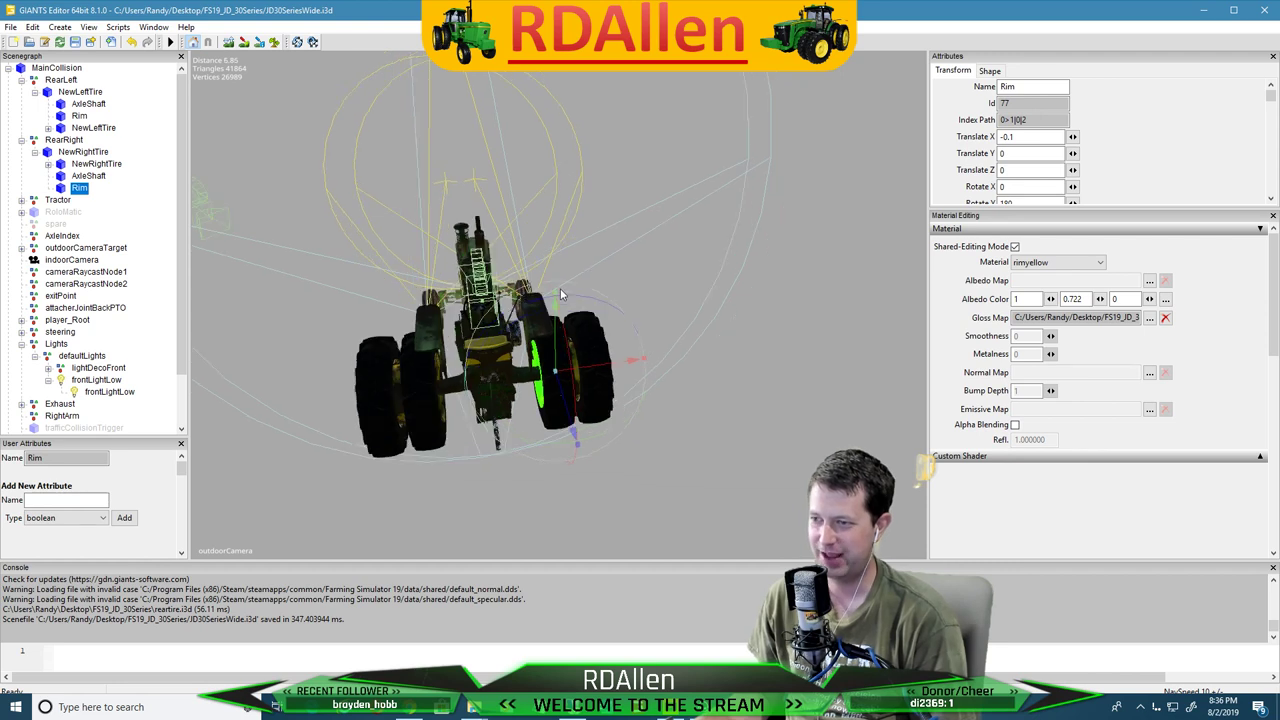
left_click_drag(560, 290, 607, 228, "alt")
middle_click_drag(607, 229, 580, 227)
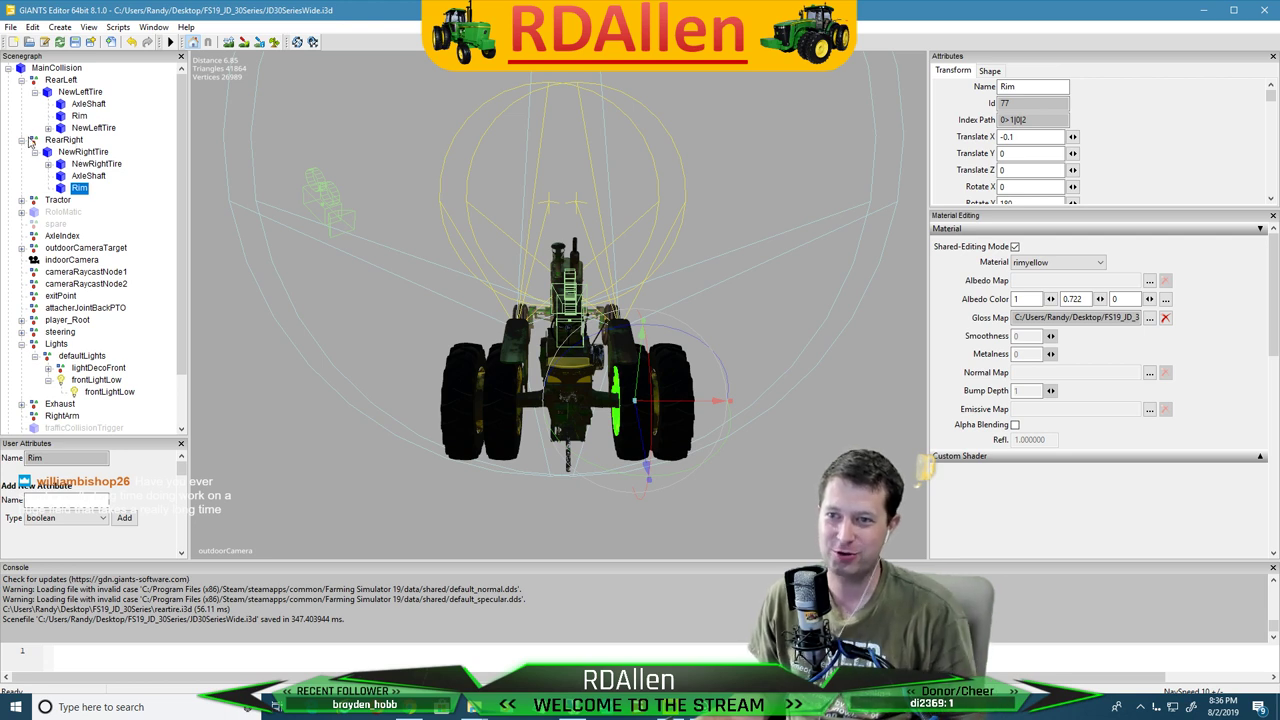
left_click(48, 165)
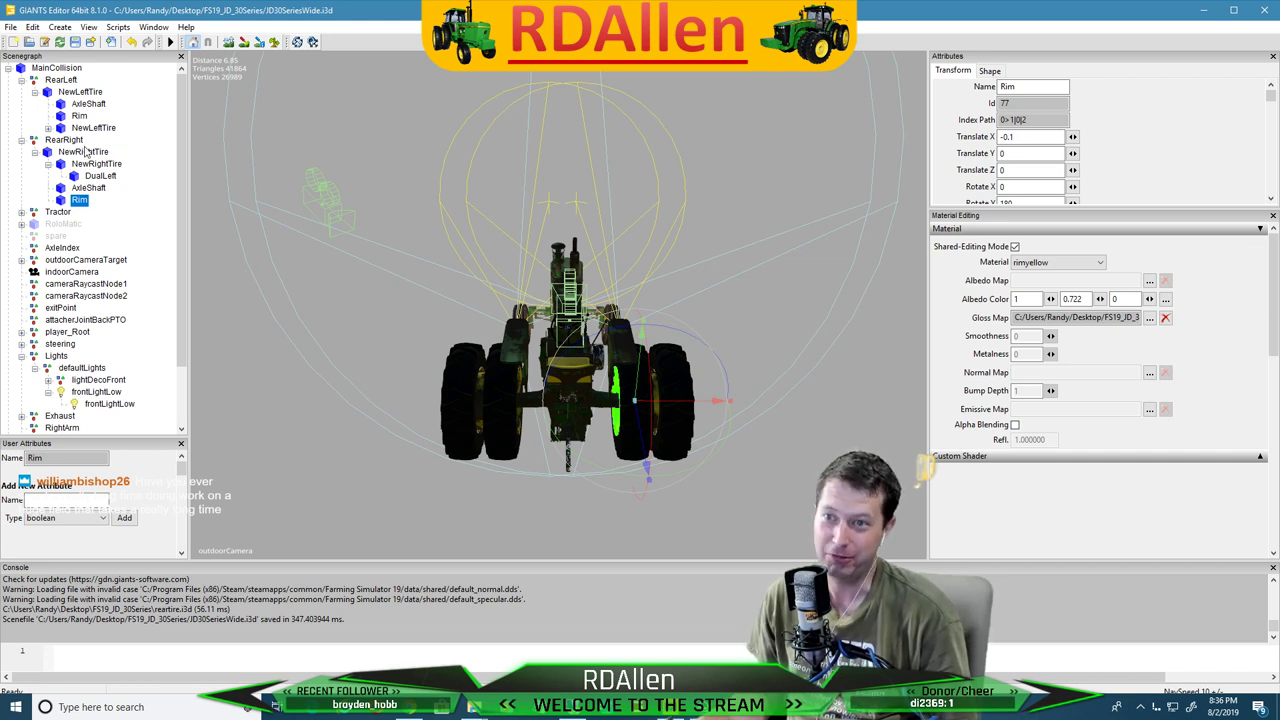
Expand the nested NewLeftTire under RearLeft and save the JD30SeriesWide.i3d scene
left_click(48, 129)
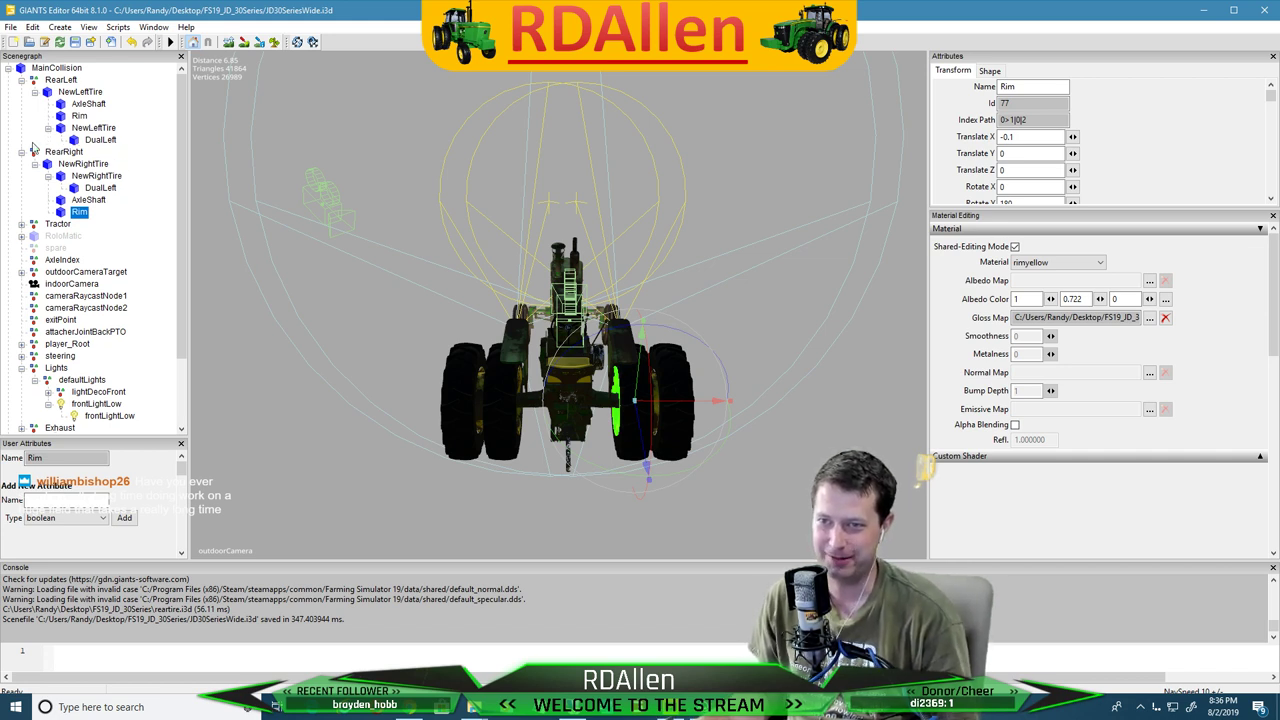
left_click(76, 43)
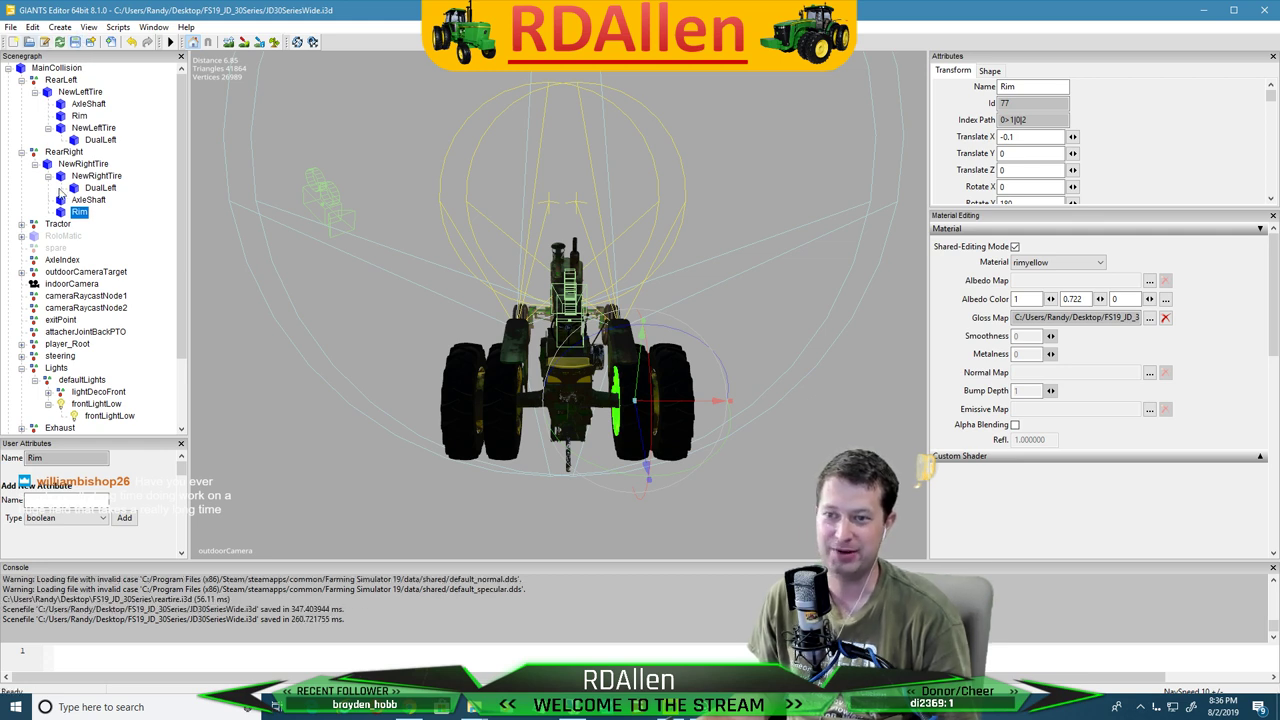
Set the outdoorCamera under outdoorCameraTarget to Translate X 0, Translate Y 0 and Translate Z 8
scroll(48, 248, "down", 2)
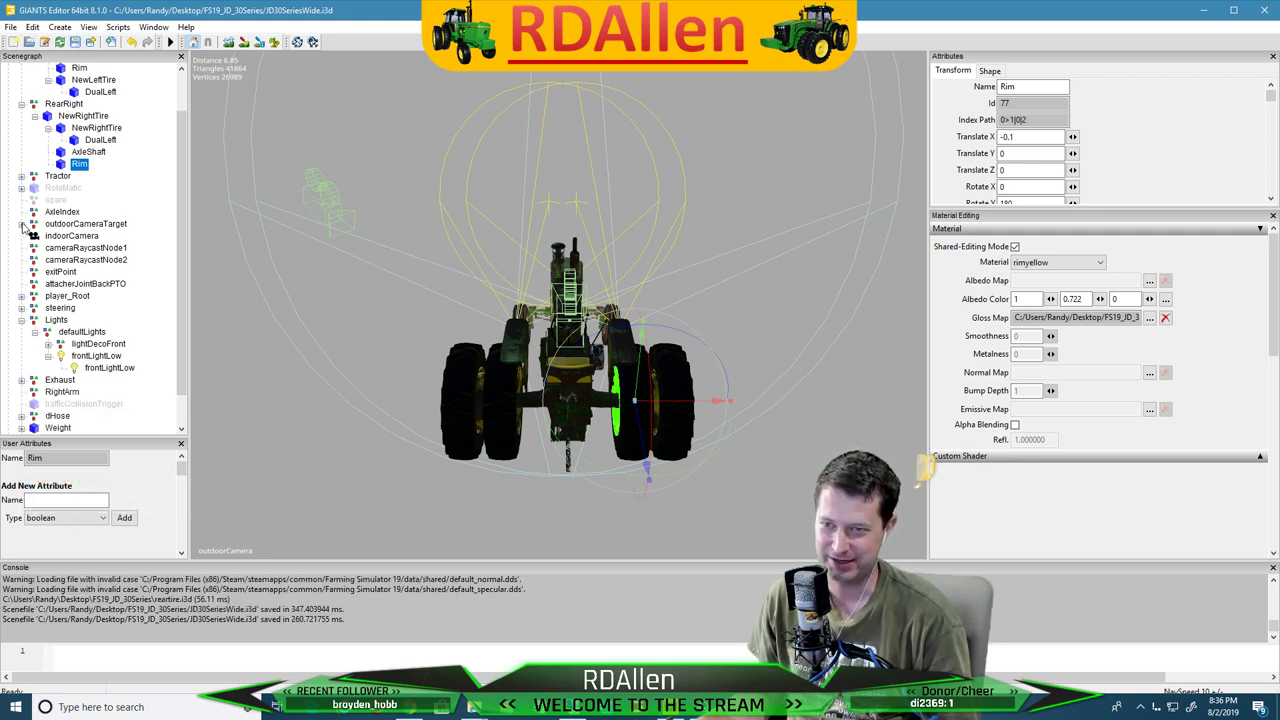
left_click(24, 227)
left_click(22, 225)
left_click(88, 237)
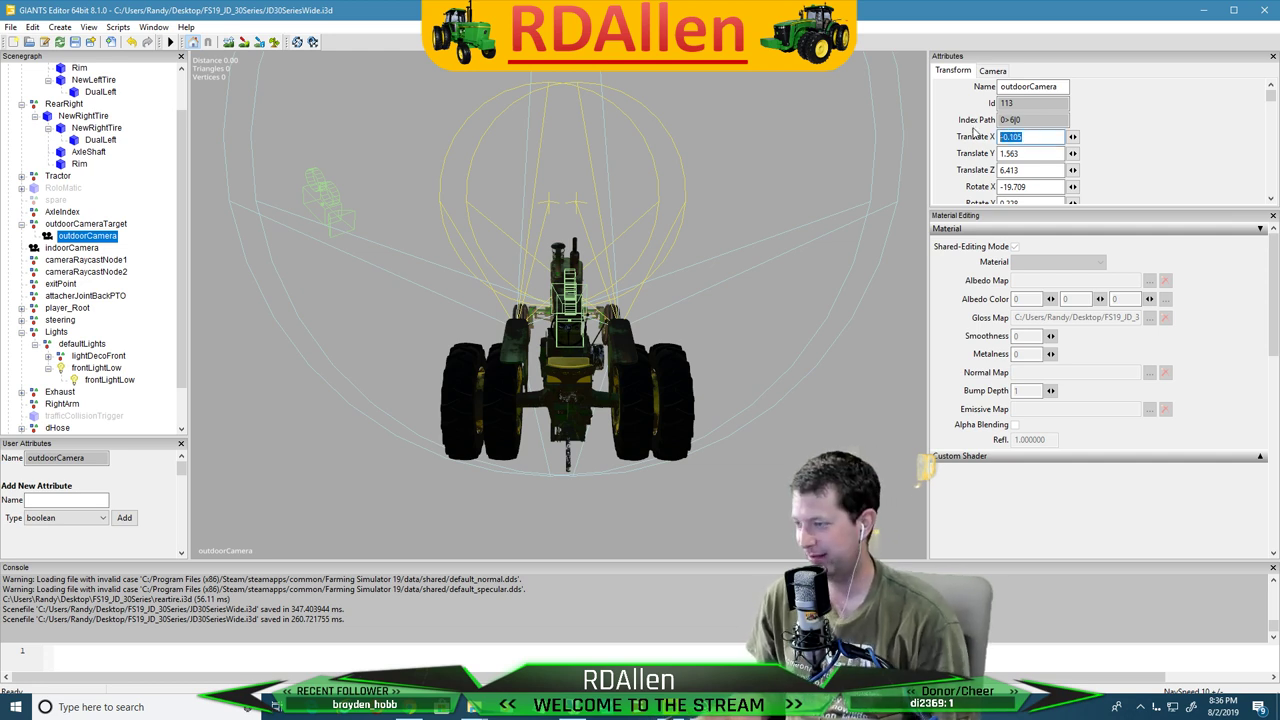
type("0")
double_click(1029, 157)
type("0")
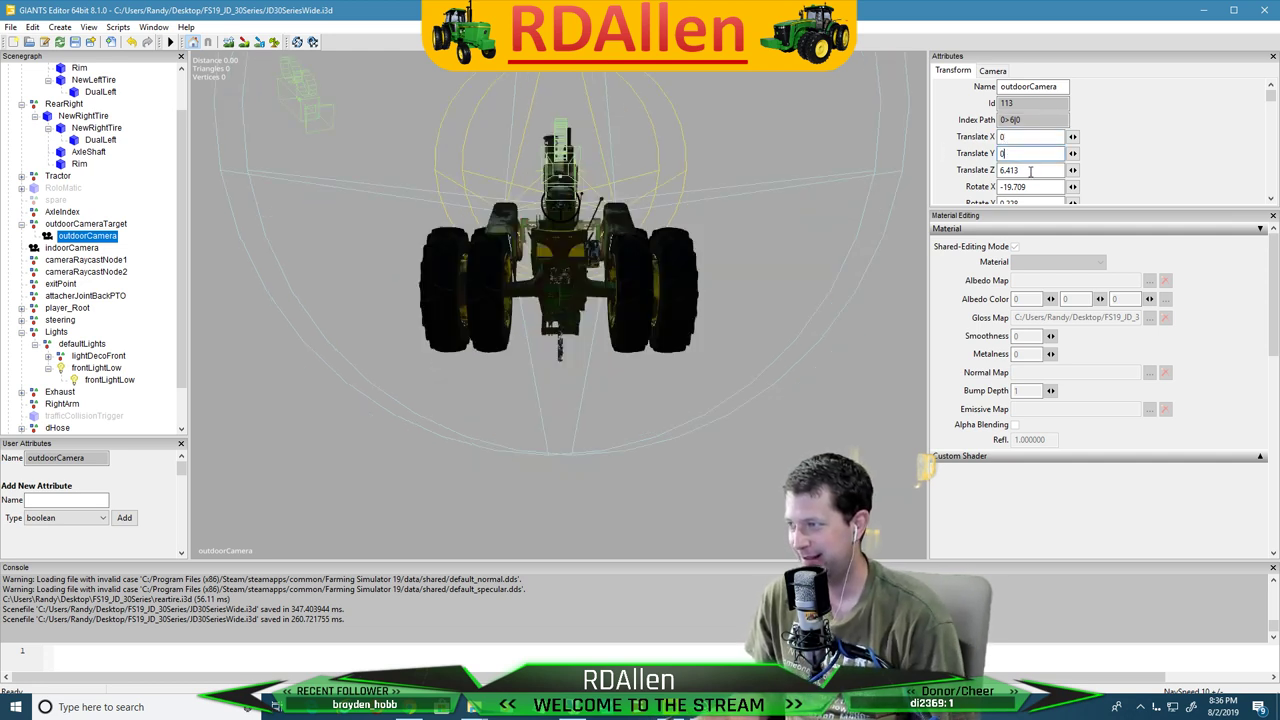
key("Tab")
type("8")
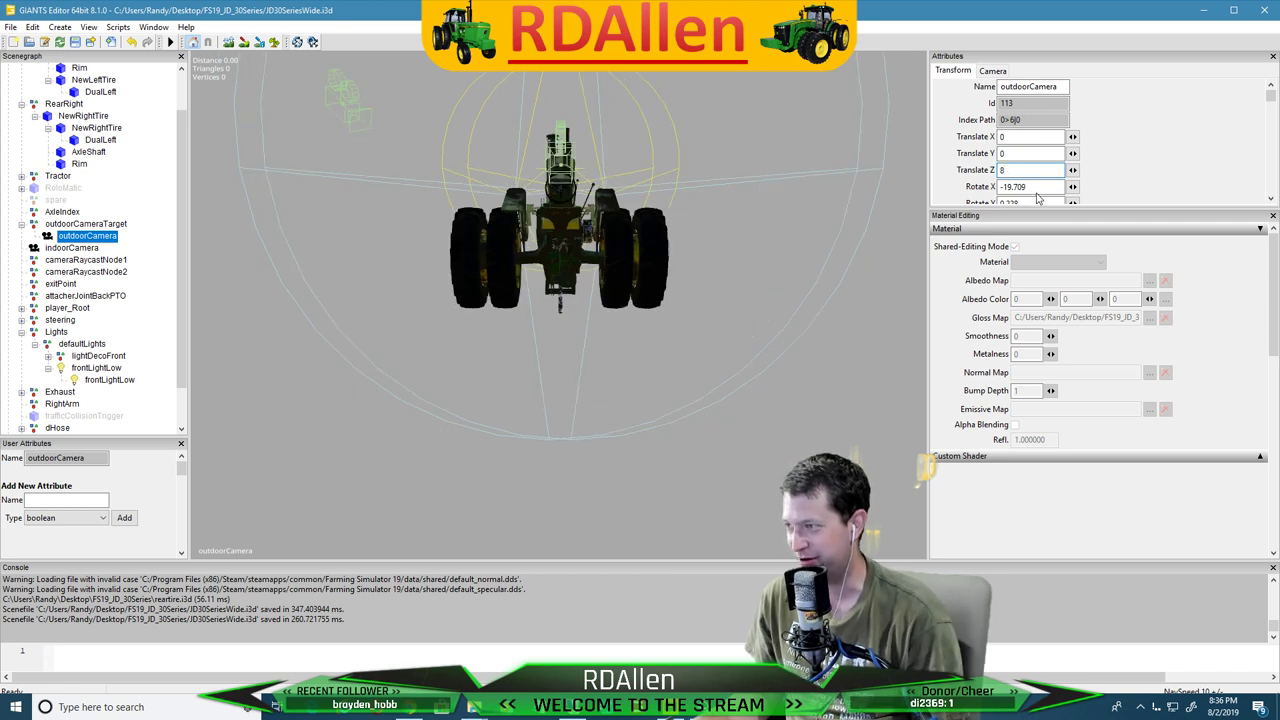
Set the outdoorCamera's Rotate X, Y and Z to 0, deselect it and save the scene
double_click(1030, 186)
type("0")
scroll(1035, 165, "down", 1)
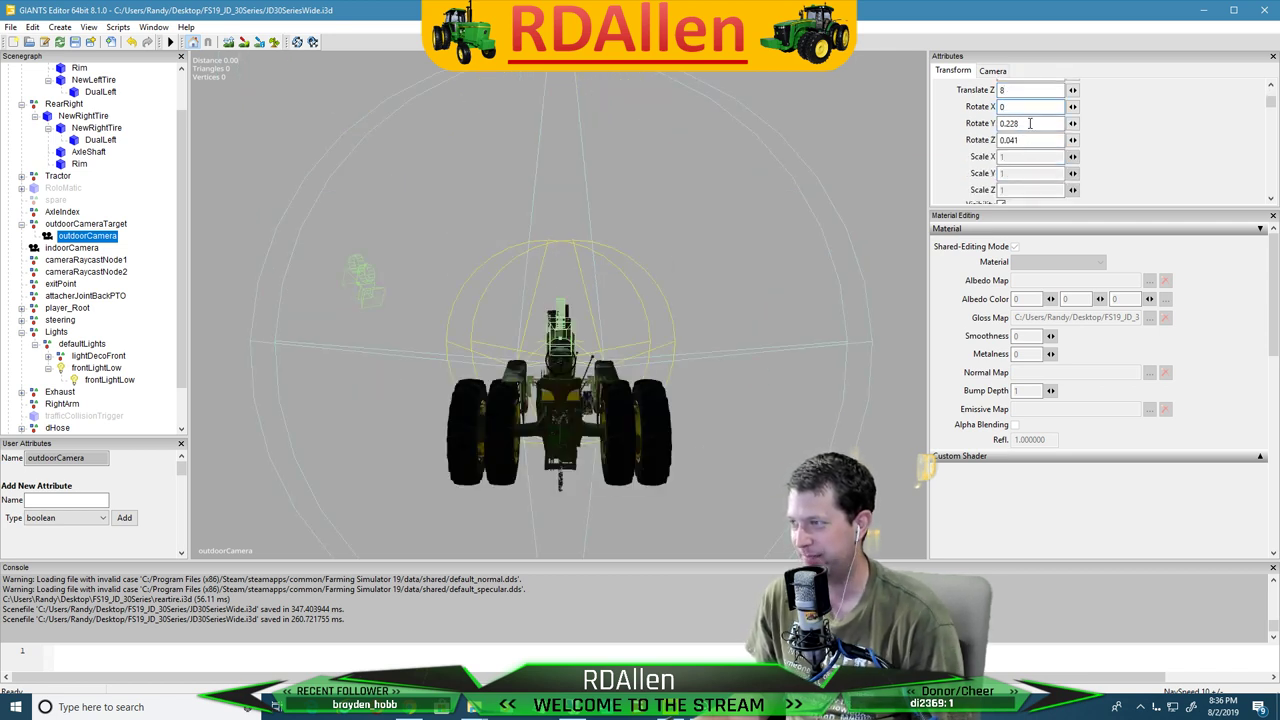
double_click(1030, 123)
type("0")
key("Return")
double_click(1033, 140)
type("0")
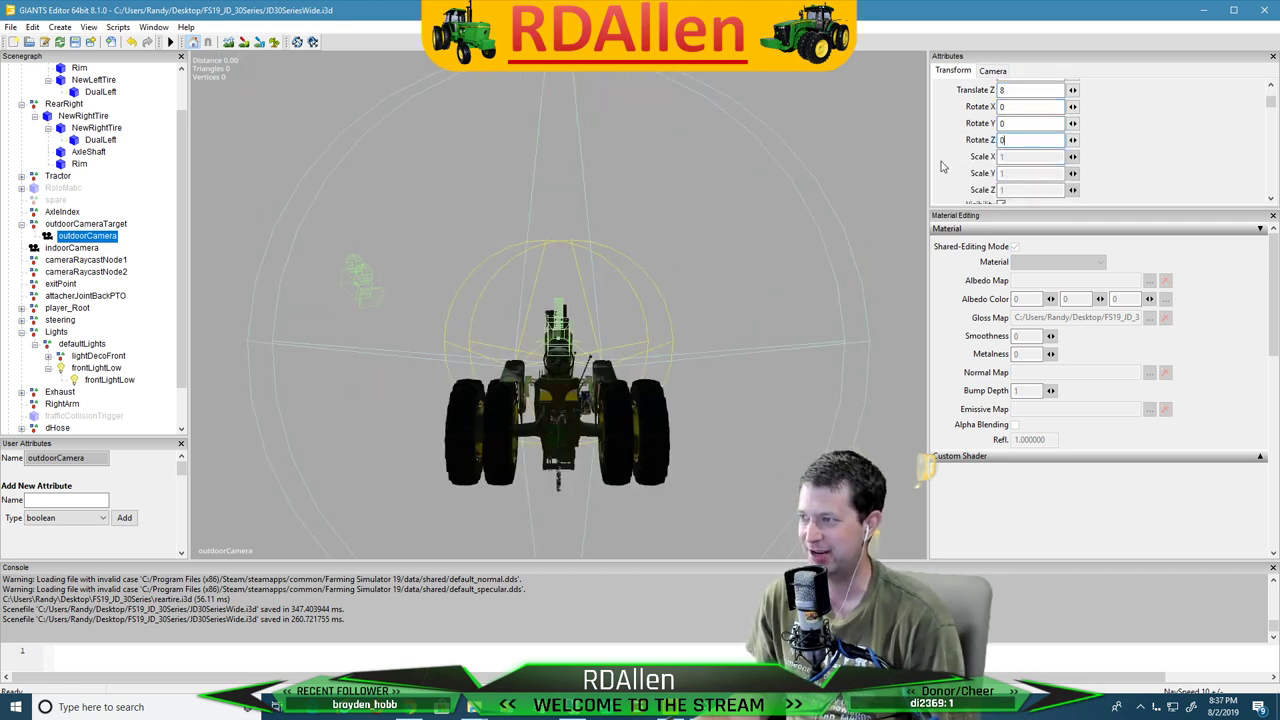
left_click(747, 224)
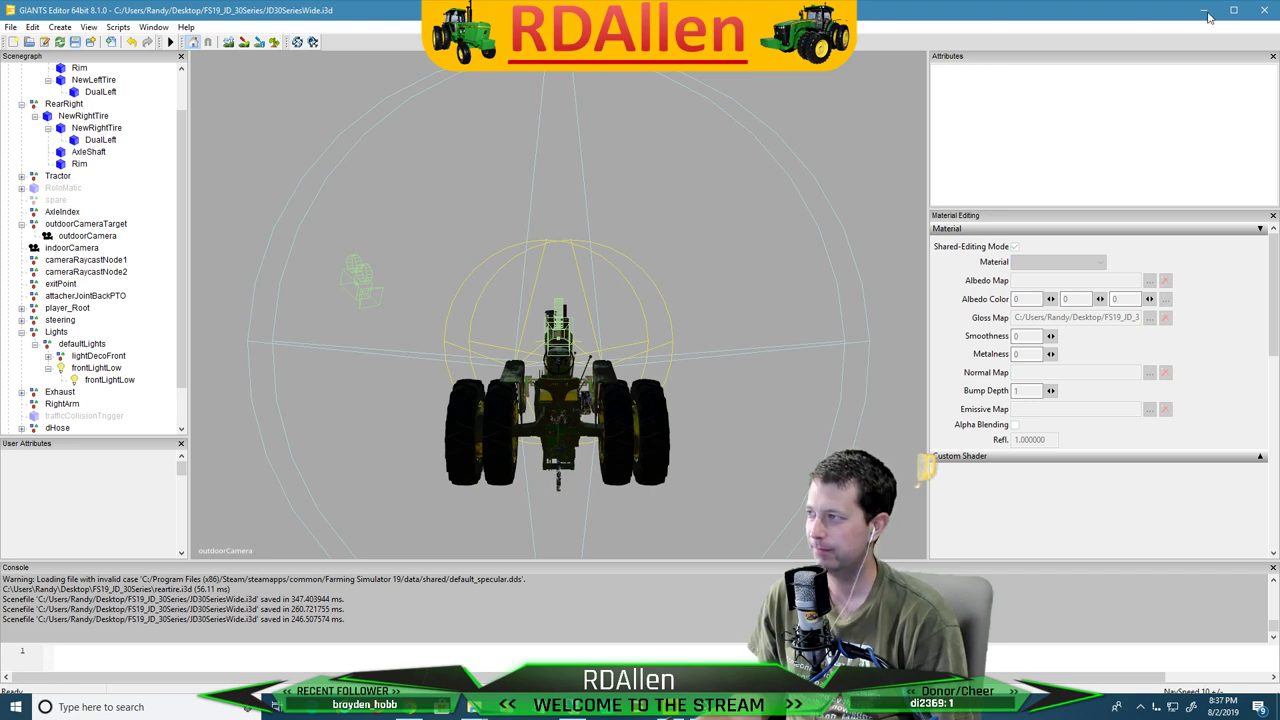
Close the JD30SeriesWide editor and pack everything in the FS19_JD_30Series folder into the ZIP archive FS19_JD_30Series.zip
left_click(1264, 10)
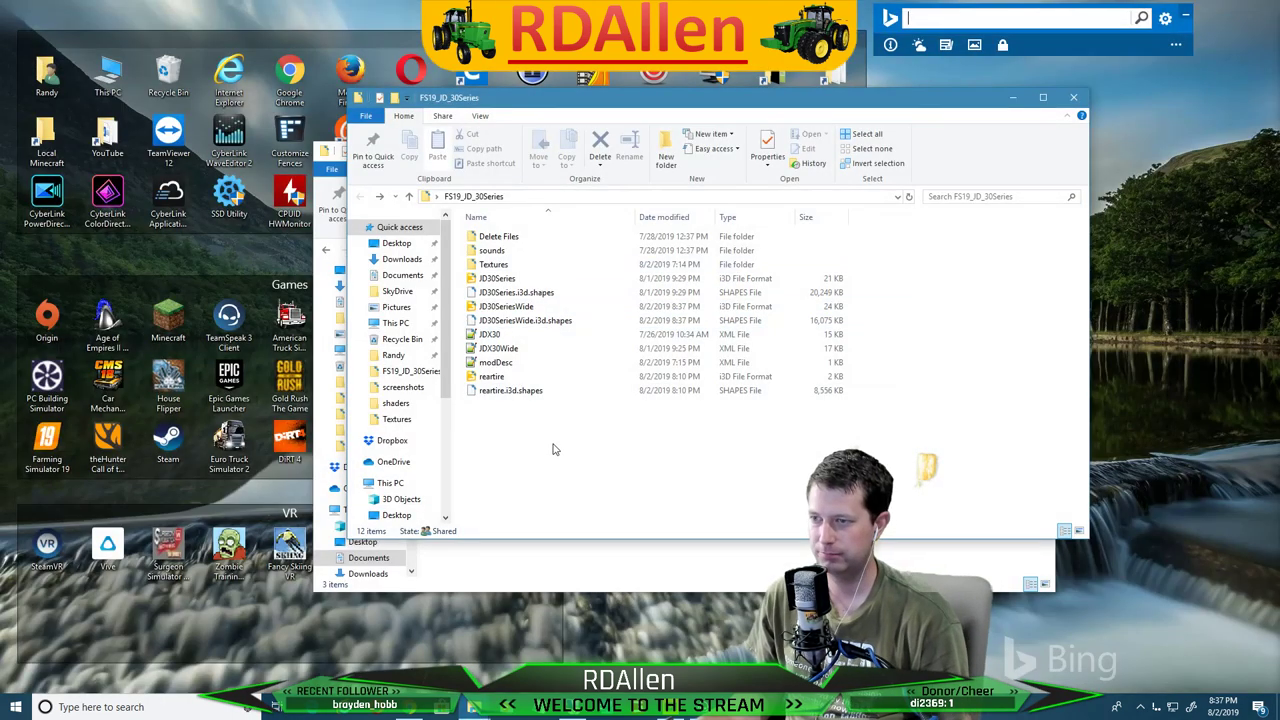
key("ctrl+a")
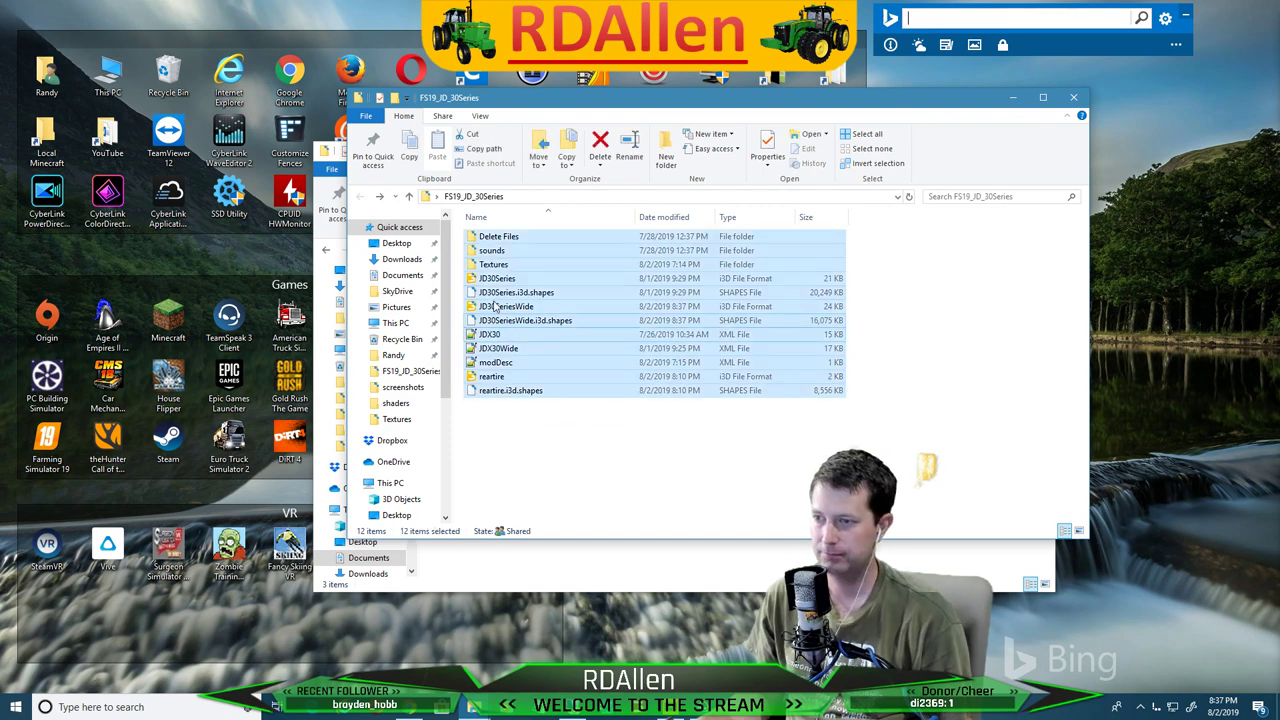
right_click(485, 240)
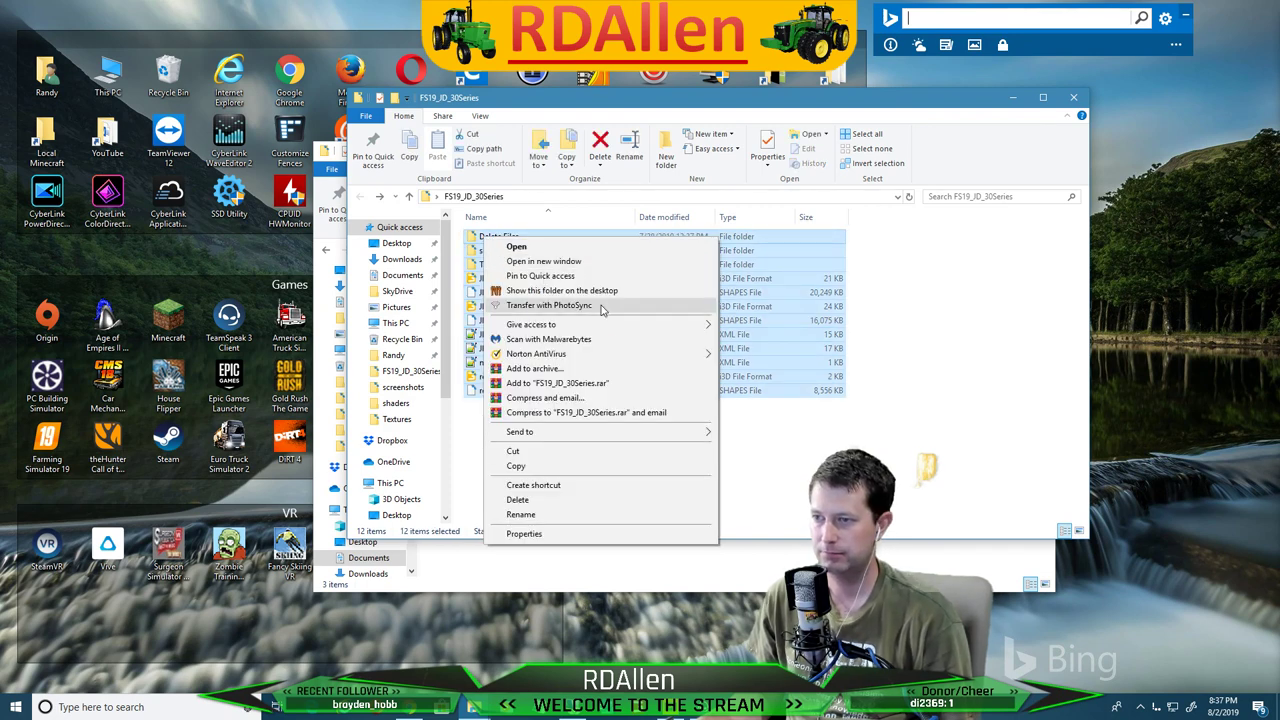
left_click(540, 368)
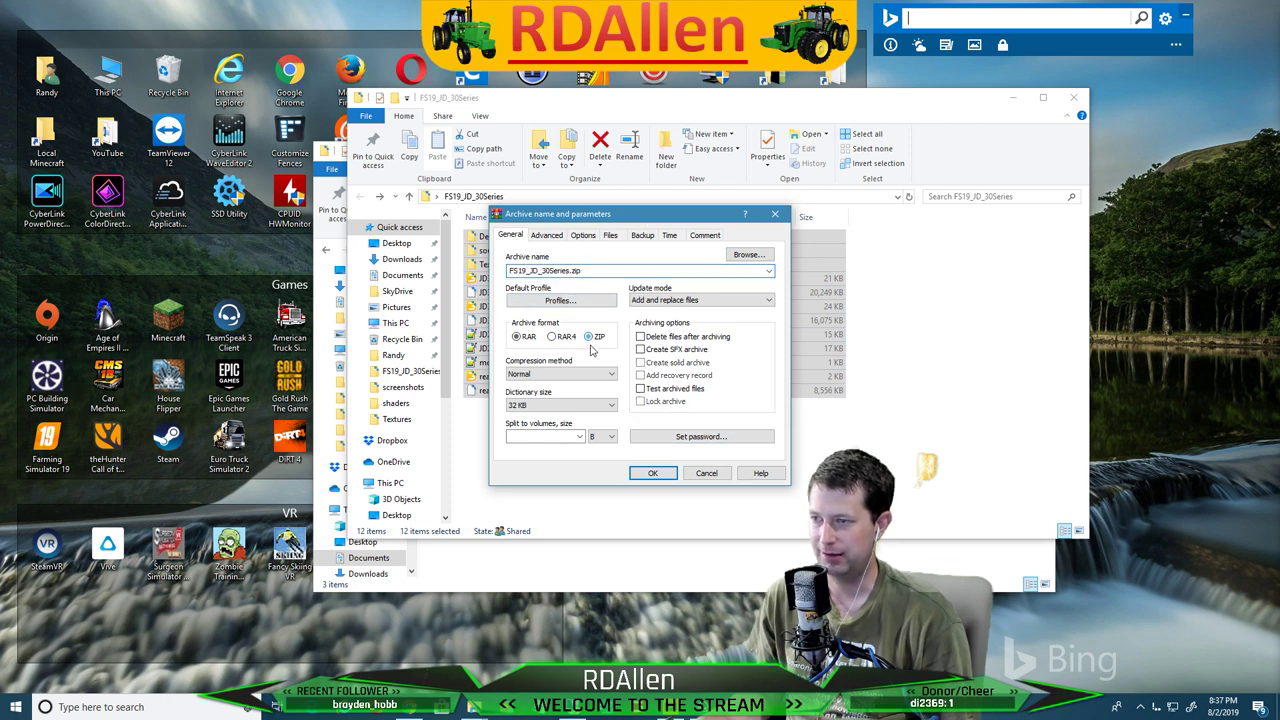
left_click(650, 475)
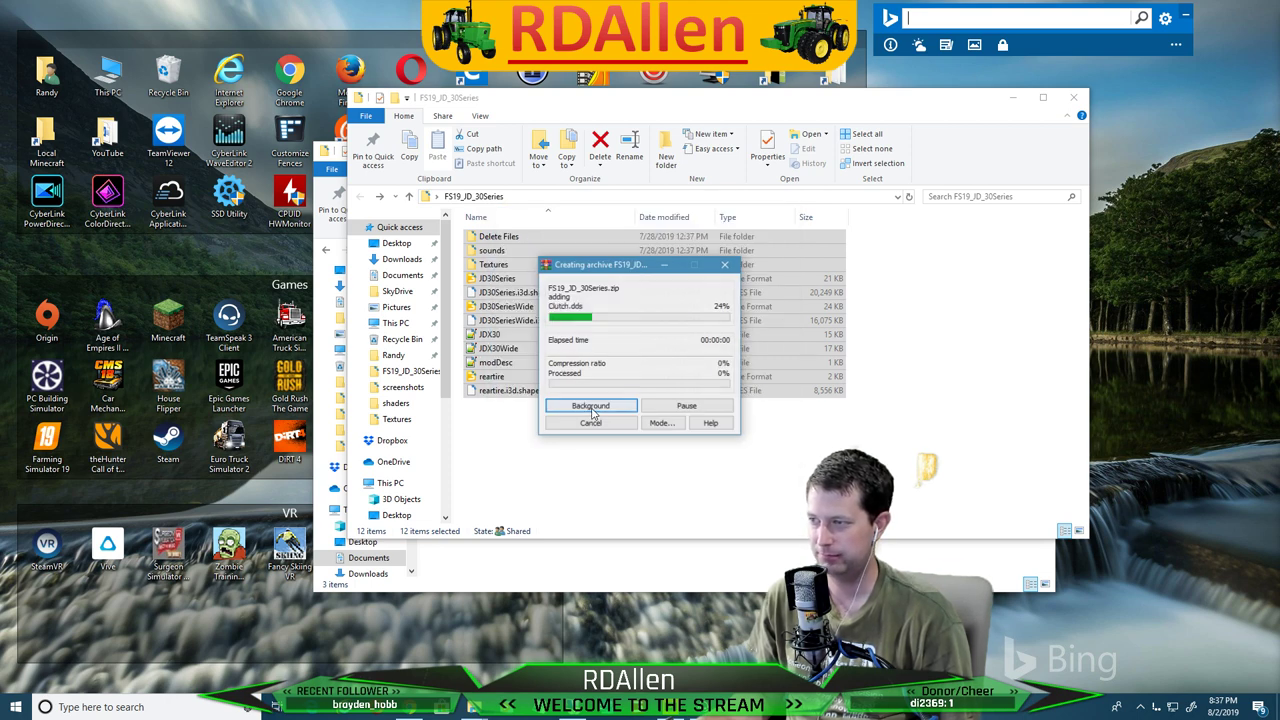
left_click(572, 465)
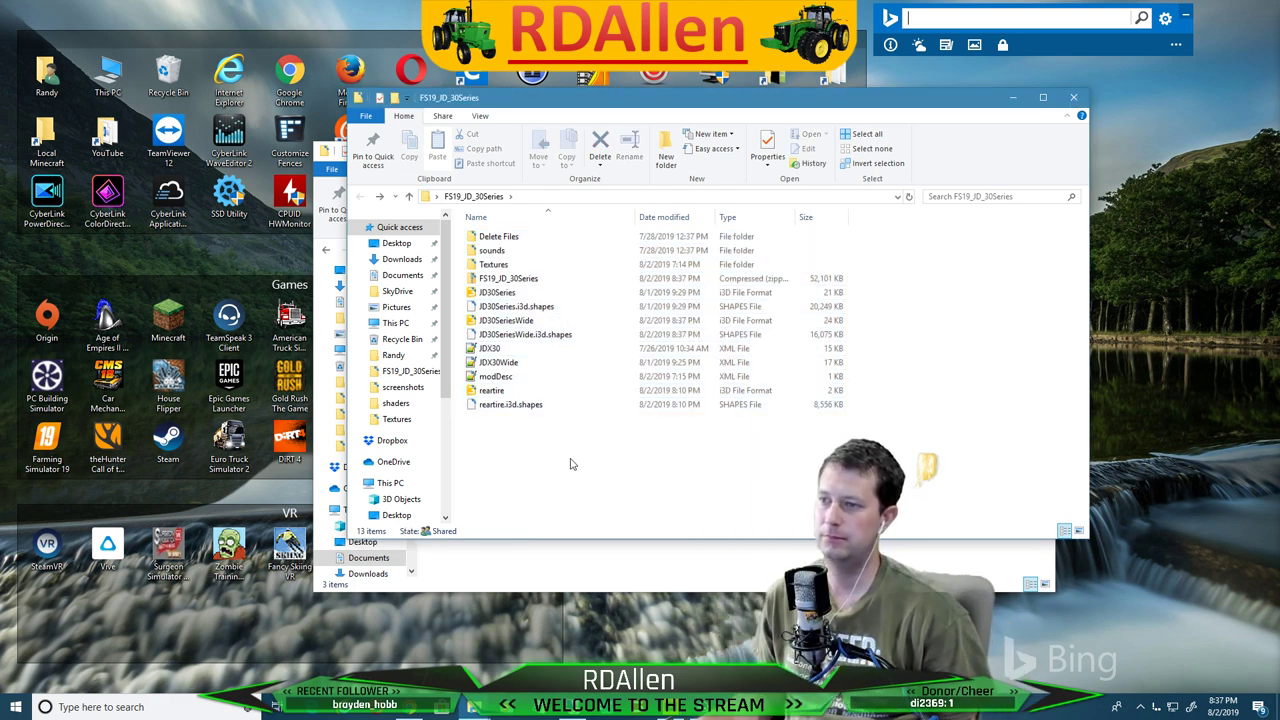
Move FS19_JD_30Series.zip into the FarmingSimulator2019 mods folder, replacing the existing file
left_click(544, 285)
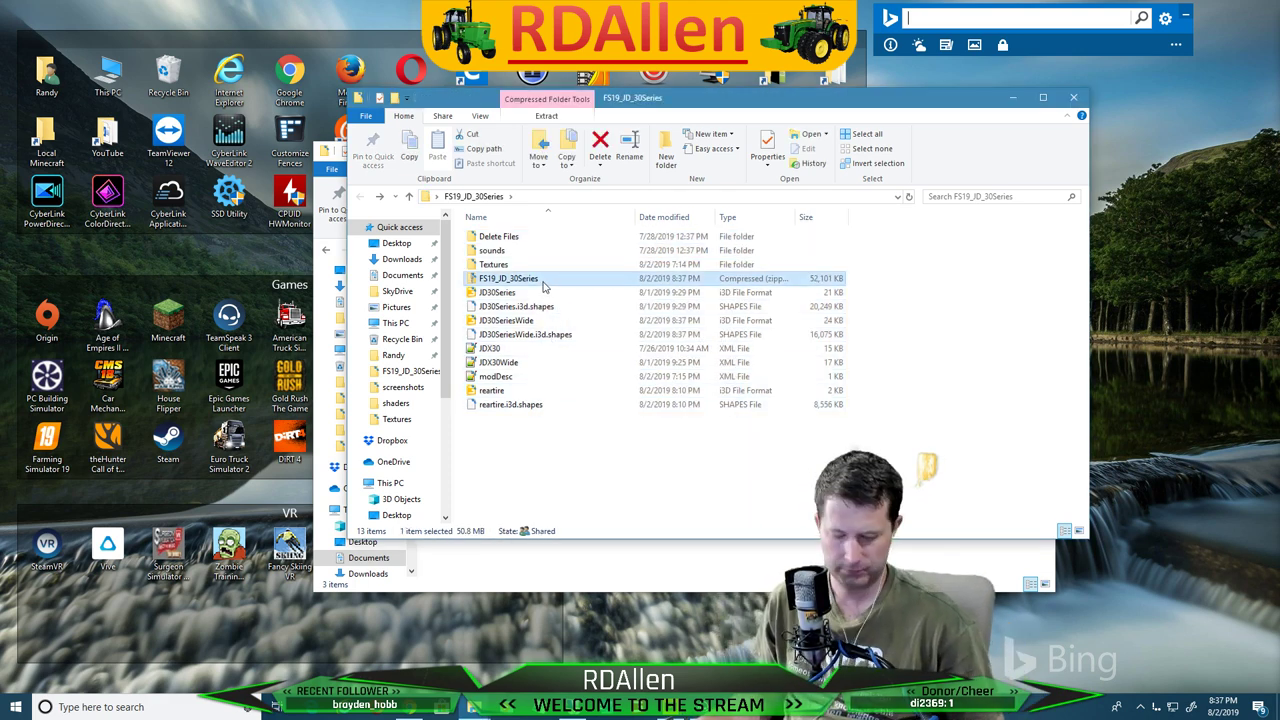
left_click(535, 560)
key("ctrl+v")
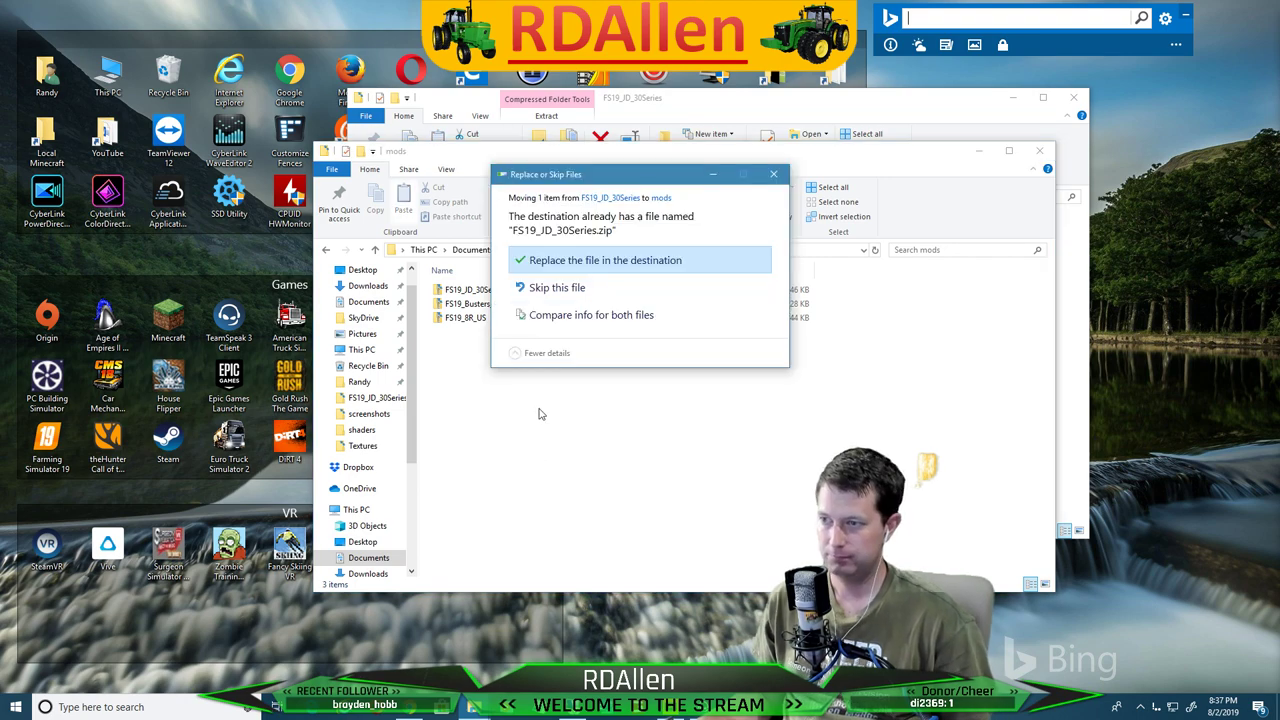
left_click(548, 264)
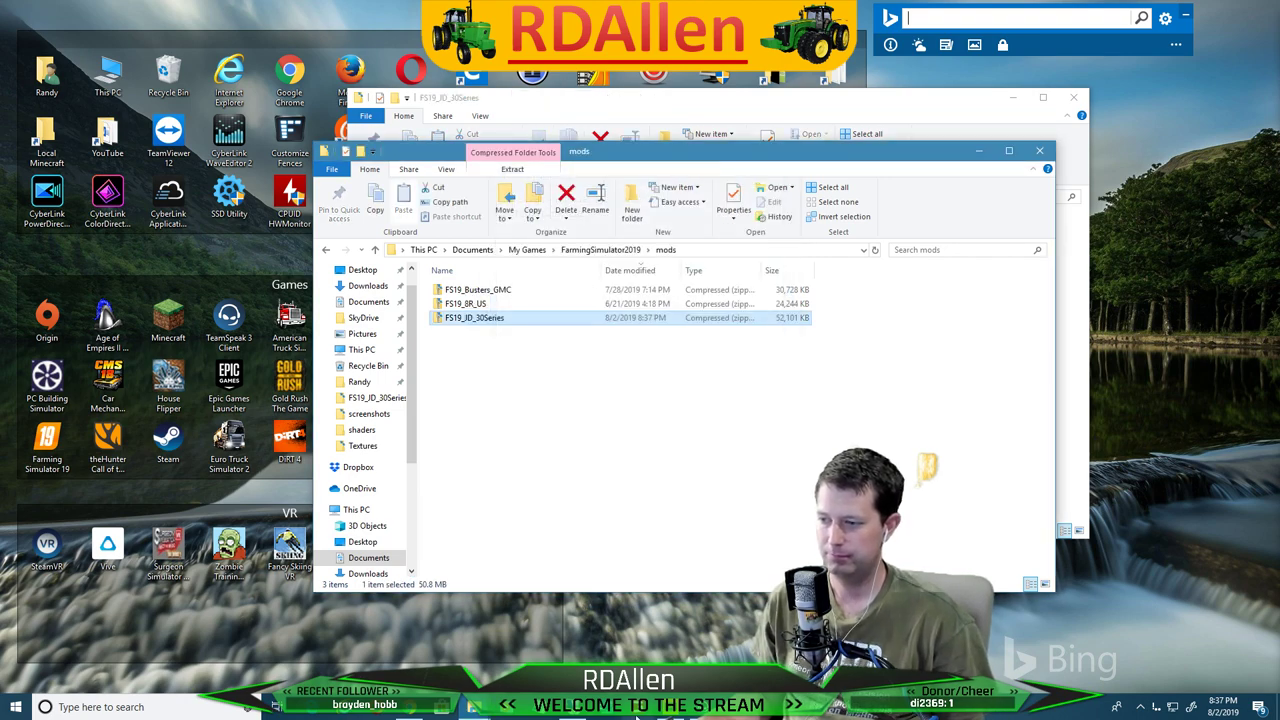
Close the other GIANTS Editor window with JD30Series.i3d without saving its changes
left_click(770, 706)
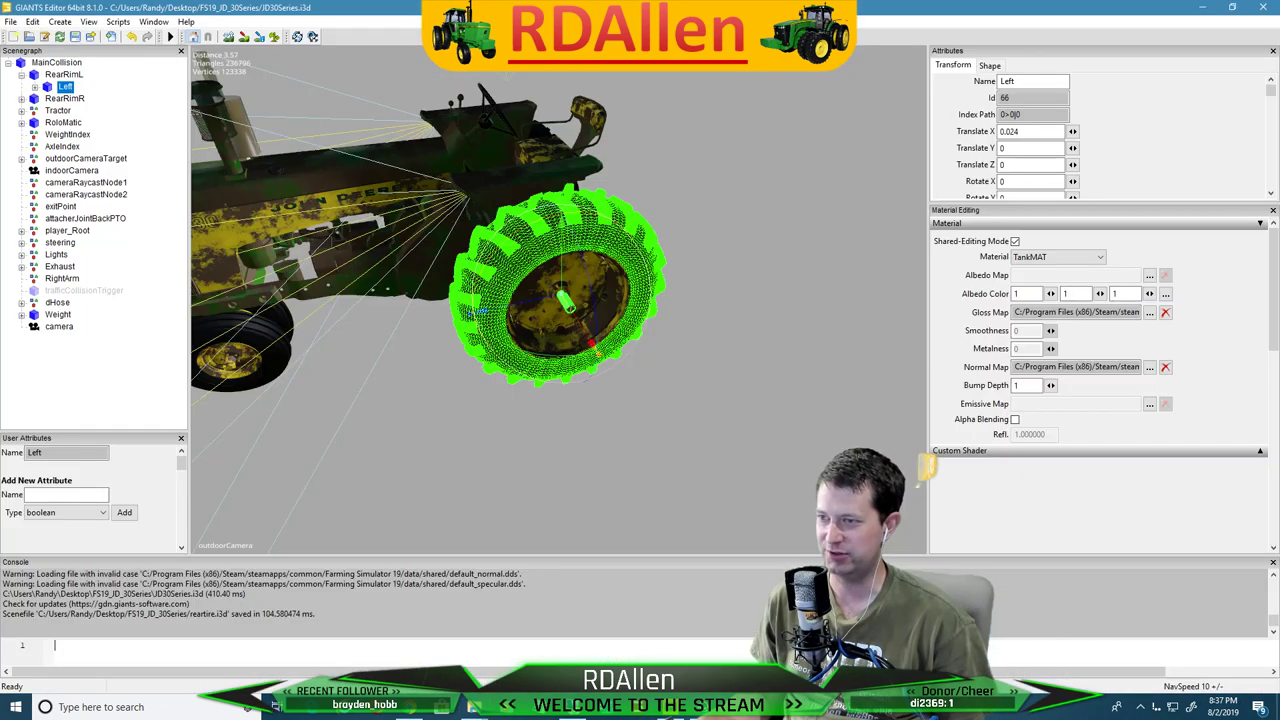
left_click(1262, 8)
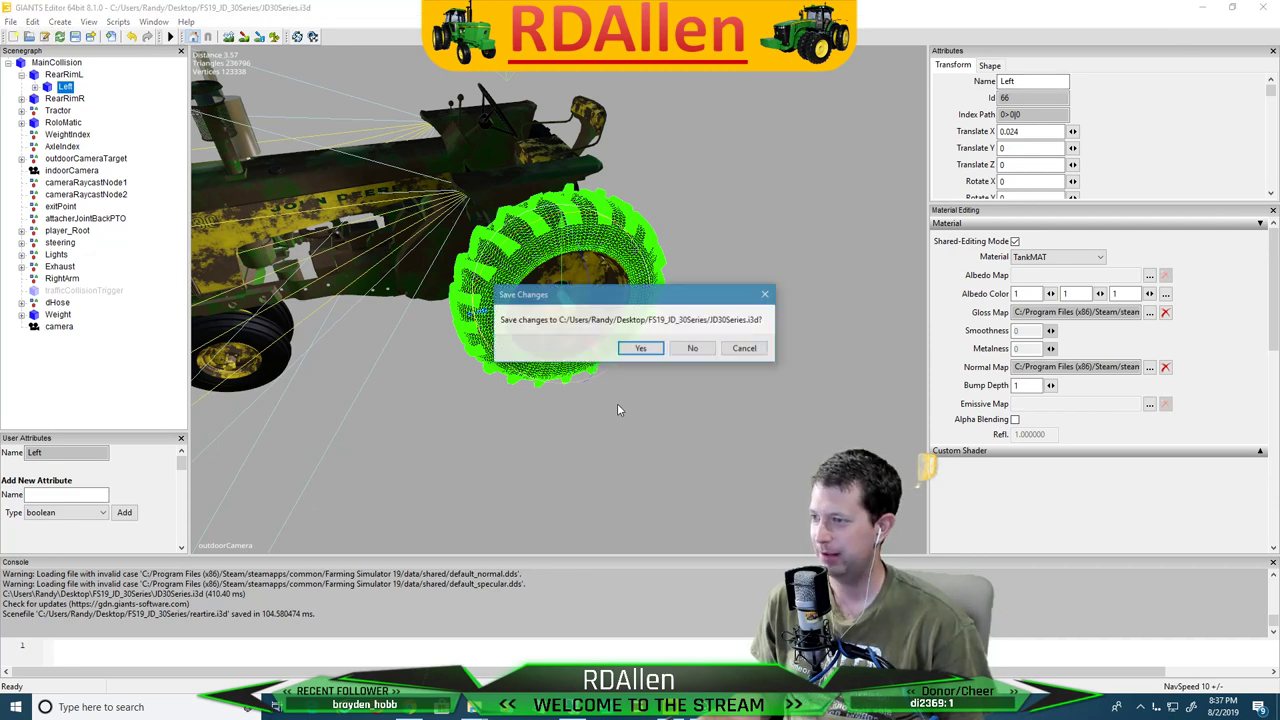
left_click(689, 346)
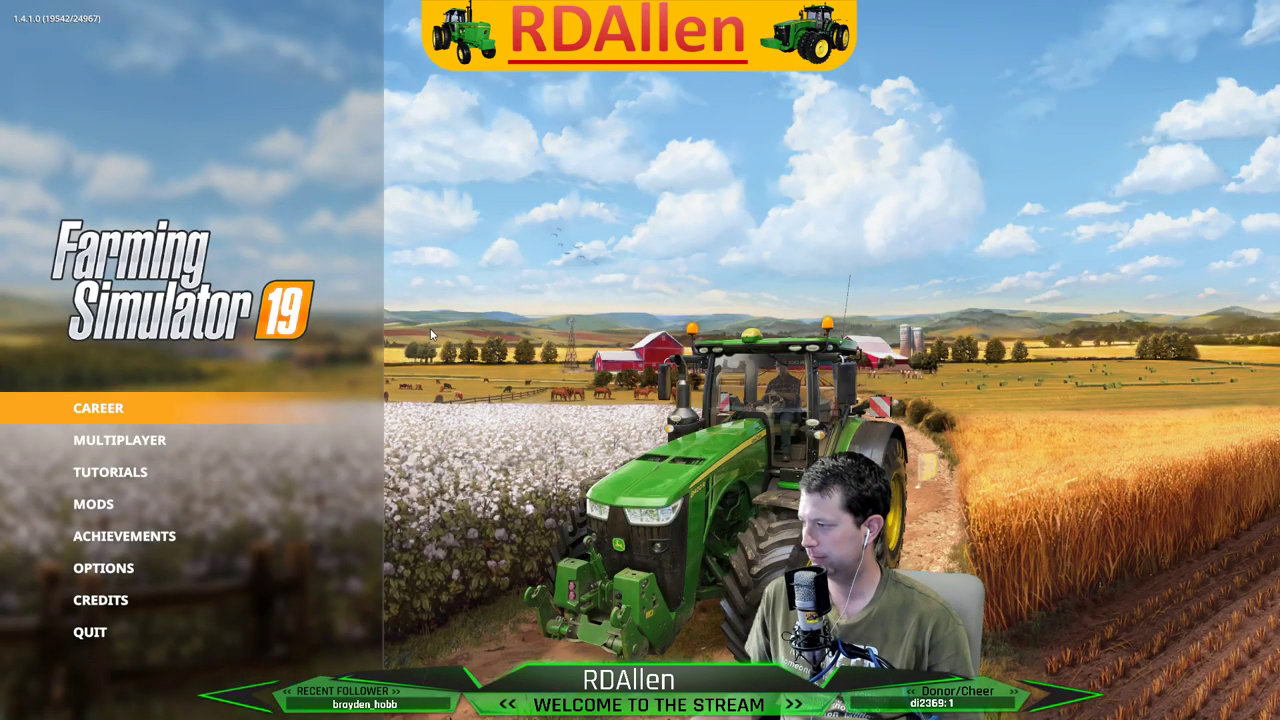
Switch to Farming Simulator 19 and start the career savegame with the John Deere X30 Series mod enabled
left_click(193, 411)
double_click(630, 300)
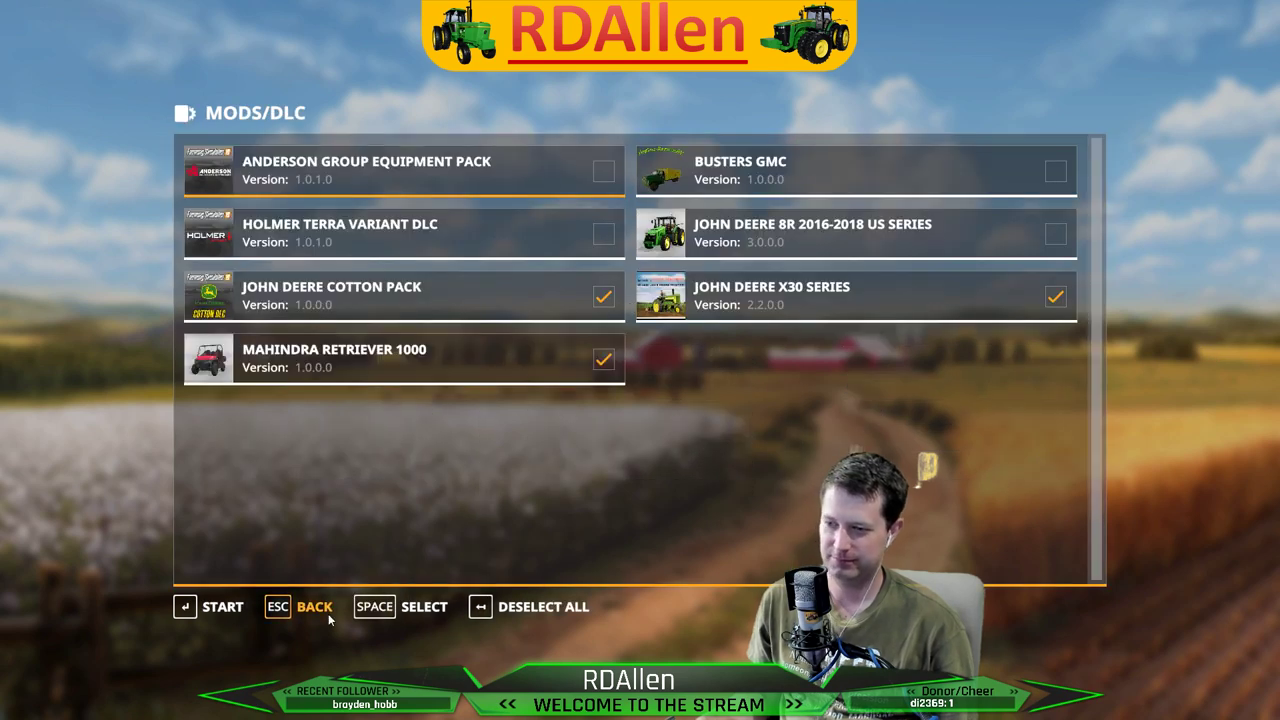
left_click(203, 611)
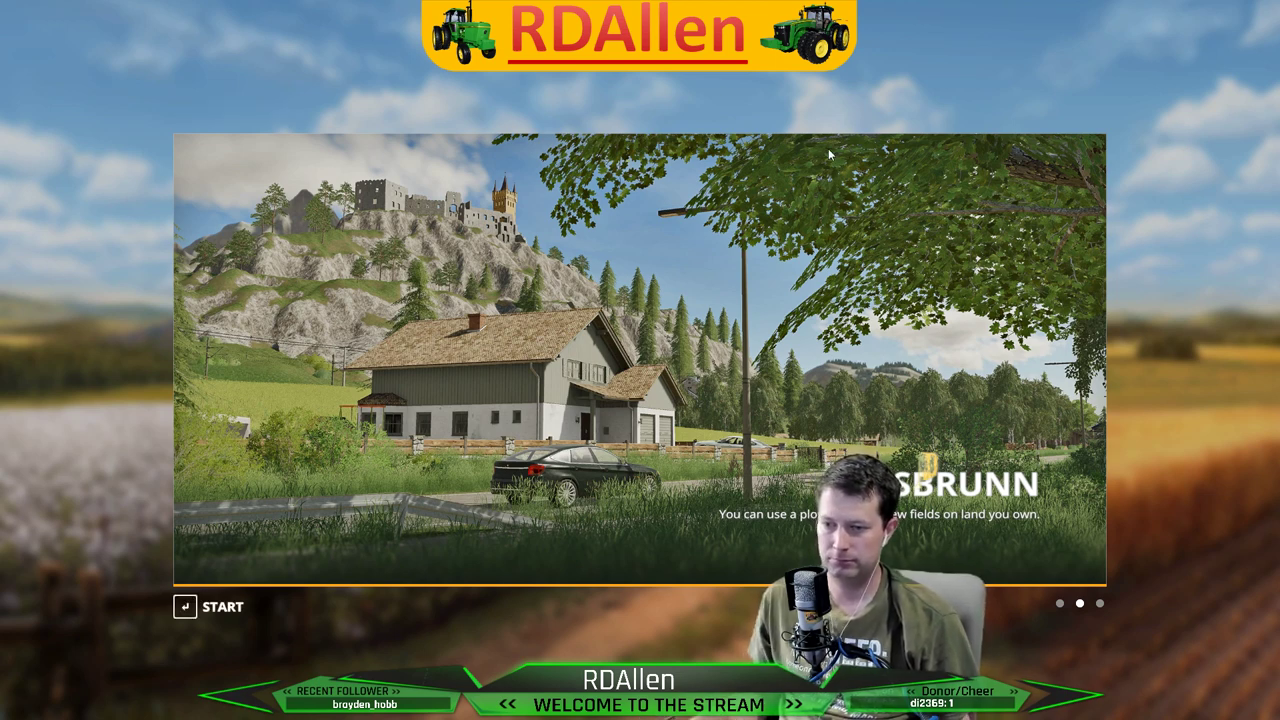
left_click(229, 613)
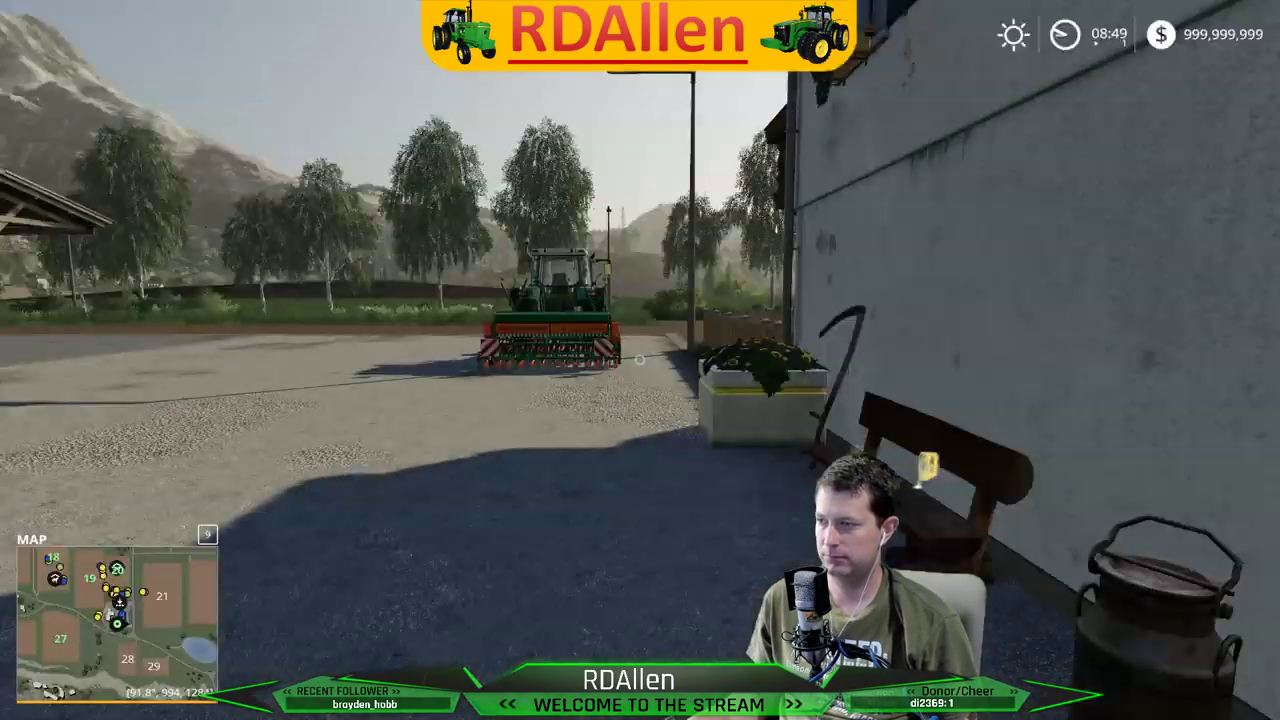
Open the vehicle shop and bring up the 1958 X30 Series configuration from the Small Tractors category
key("w")
key("w")
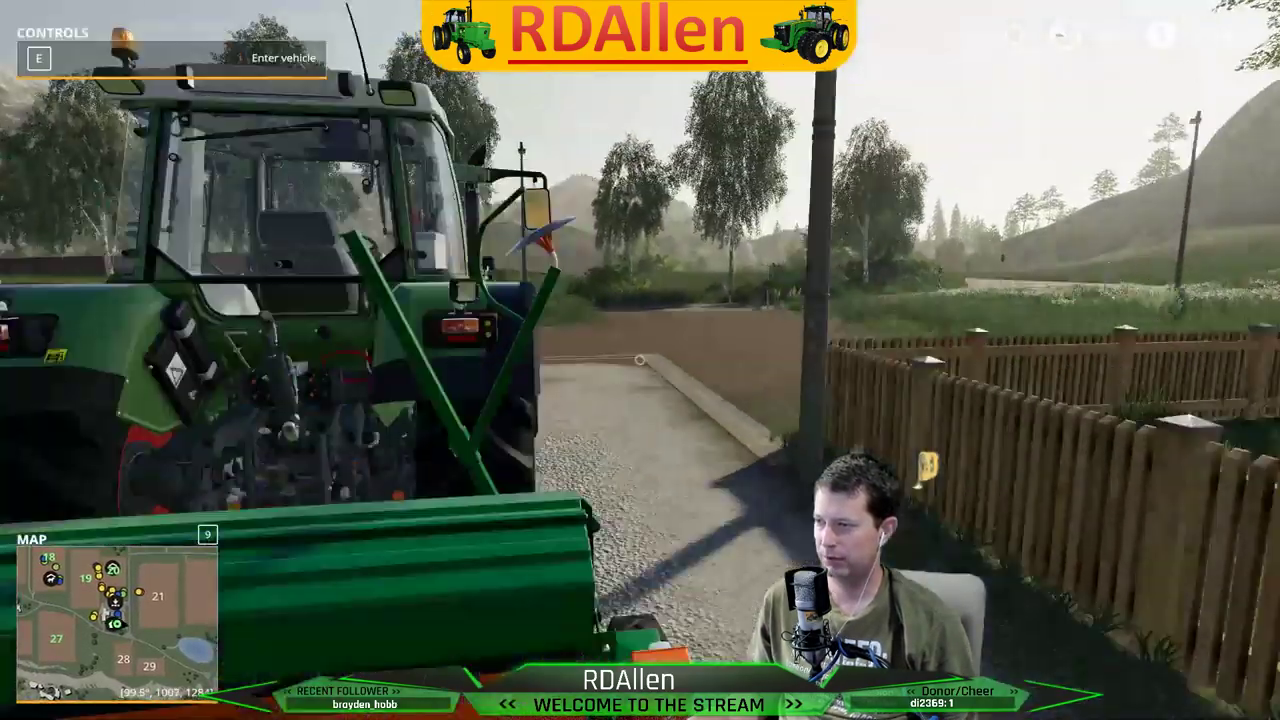
key("p")
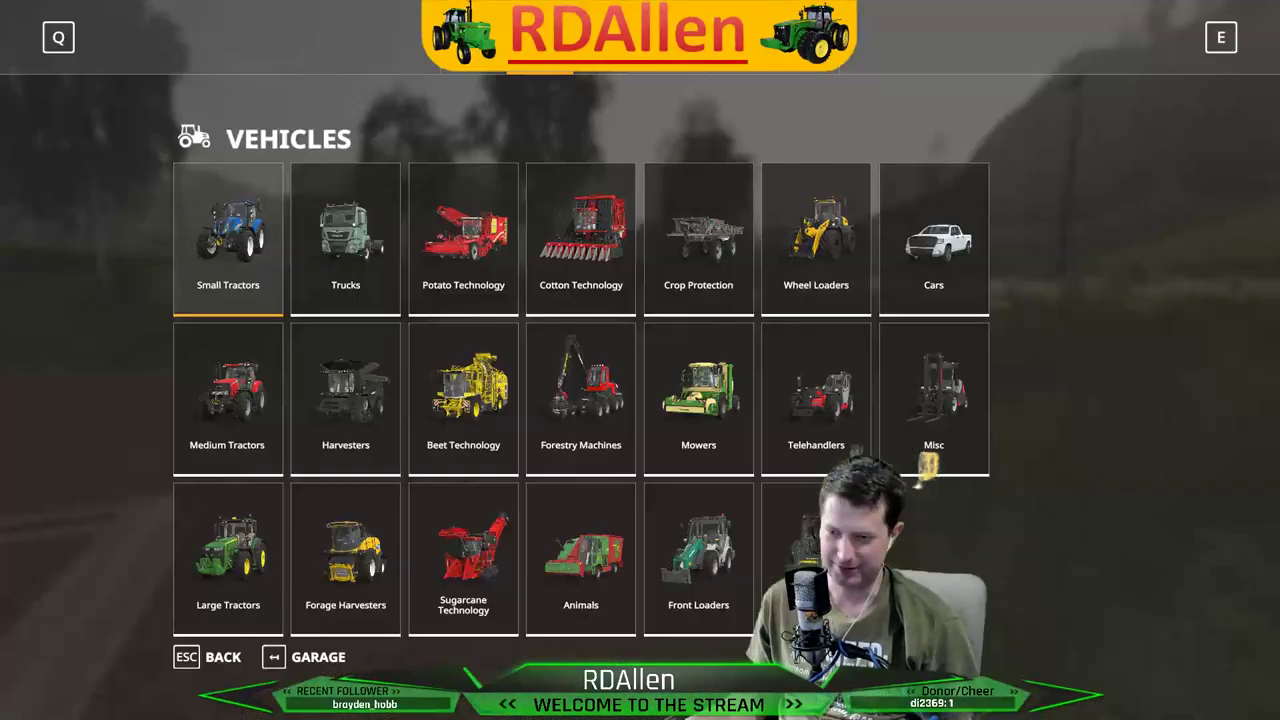
left_click(248, 246)
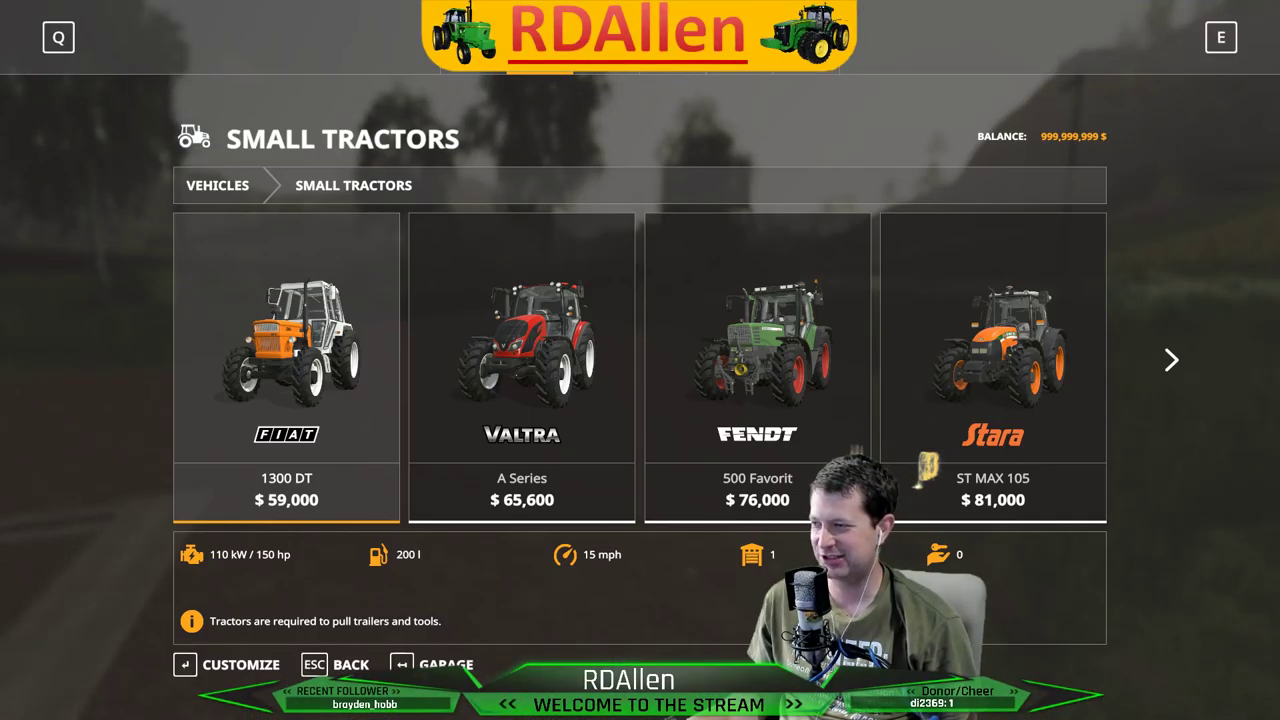
scroll(838, 412, "down", 2)
left_click(938, 313)
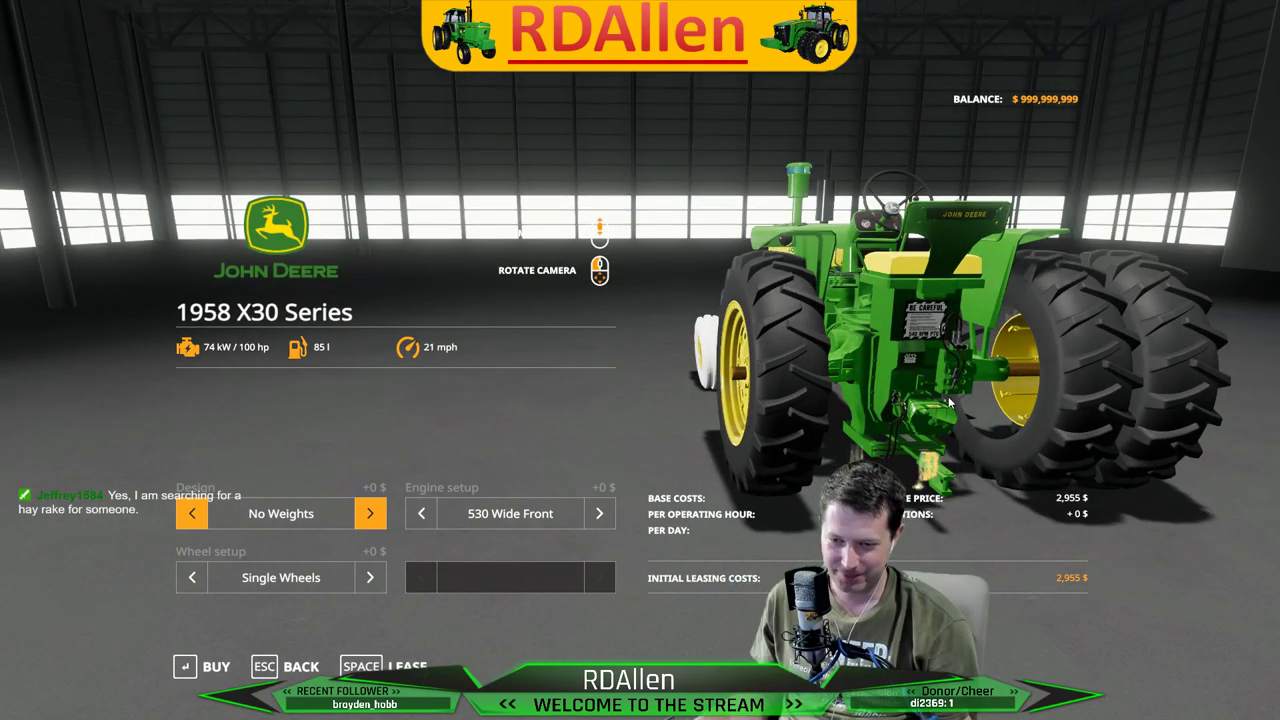
Examine the 1958 X30 Series' rear wheels from the side and behind, and open the developer console to check the log
left_click_drag(838, 395, 1094, 432)
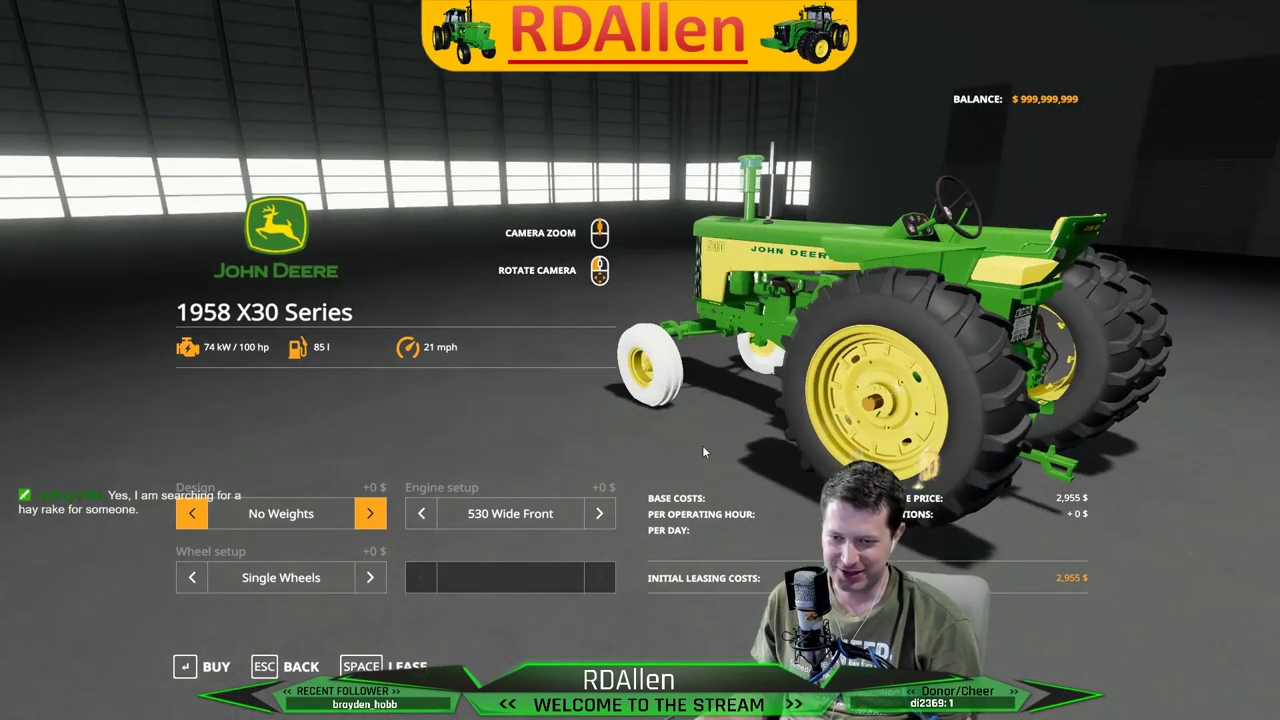
left_click_drag(702, 445, 835, 472)
left_click_drag(1249, 394, 680, 392)
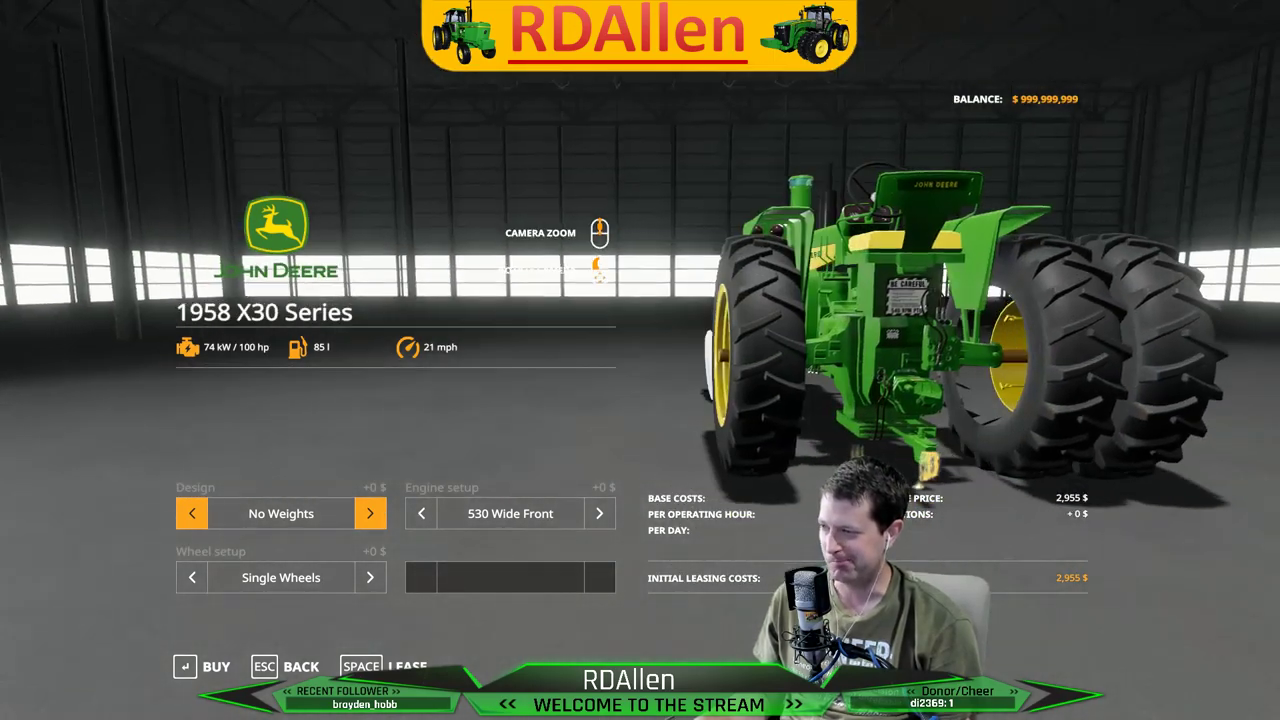
key("grave")
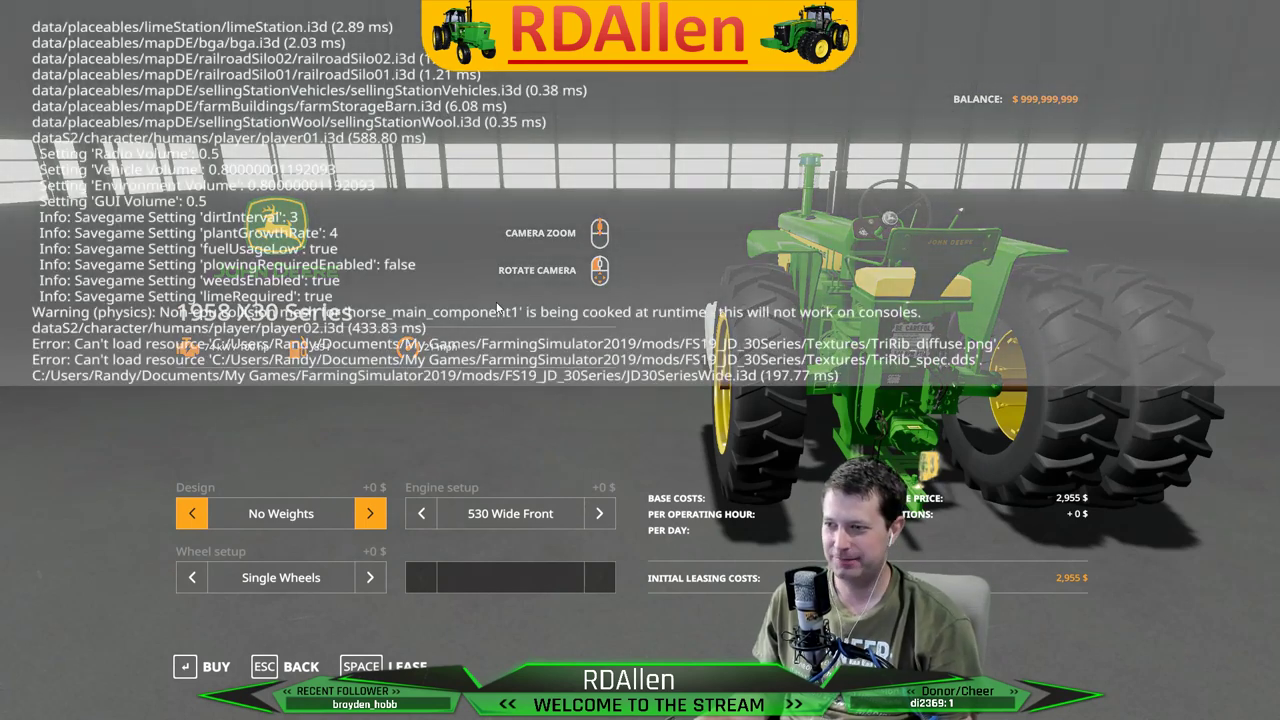